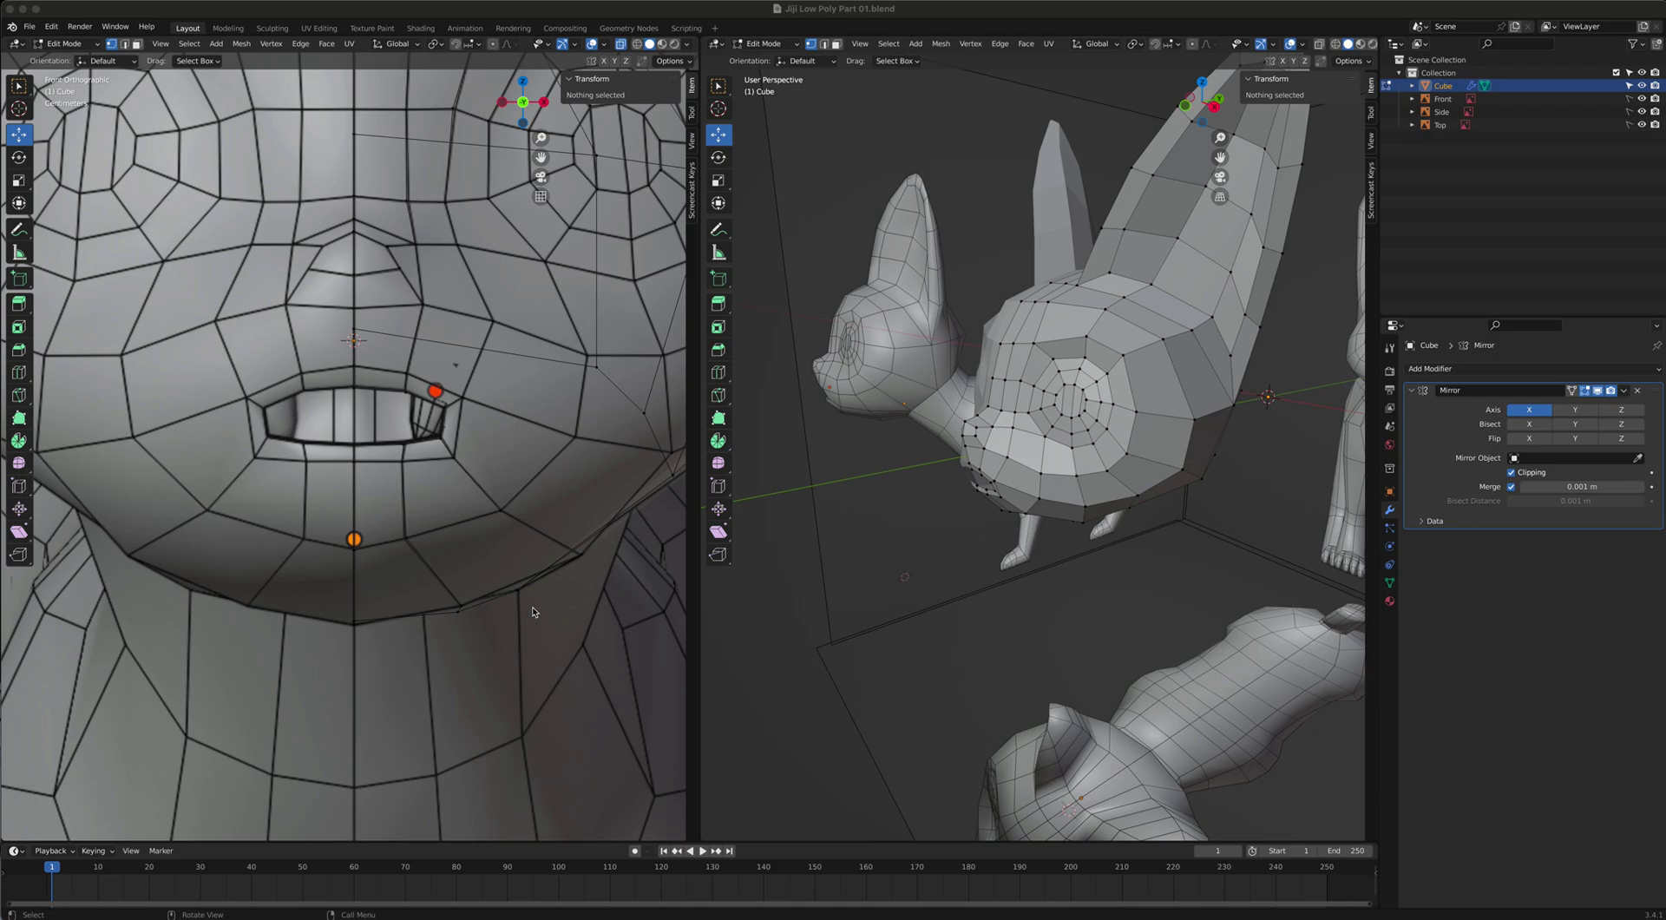
# Turn off X-ray in the front viewport, switch it to a top view, and show the head and neck from the right in the other viewport.
pyautogui.moveTo(1078, 515); pyautogui.dragTo(621, 432, button='middle')
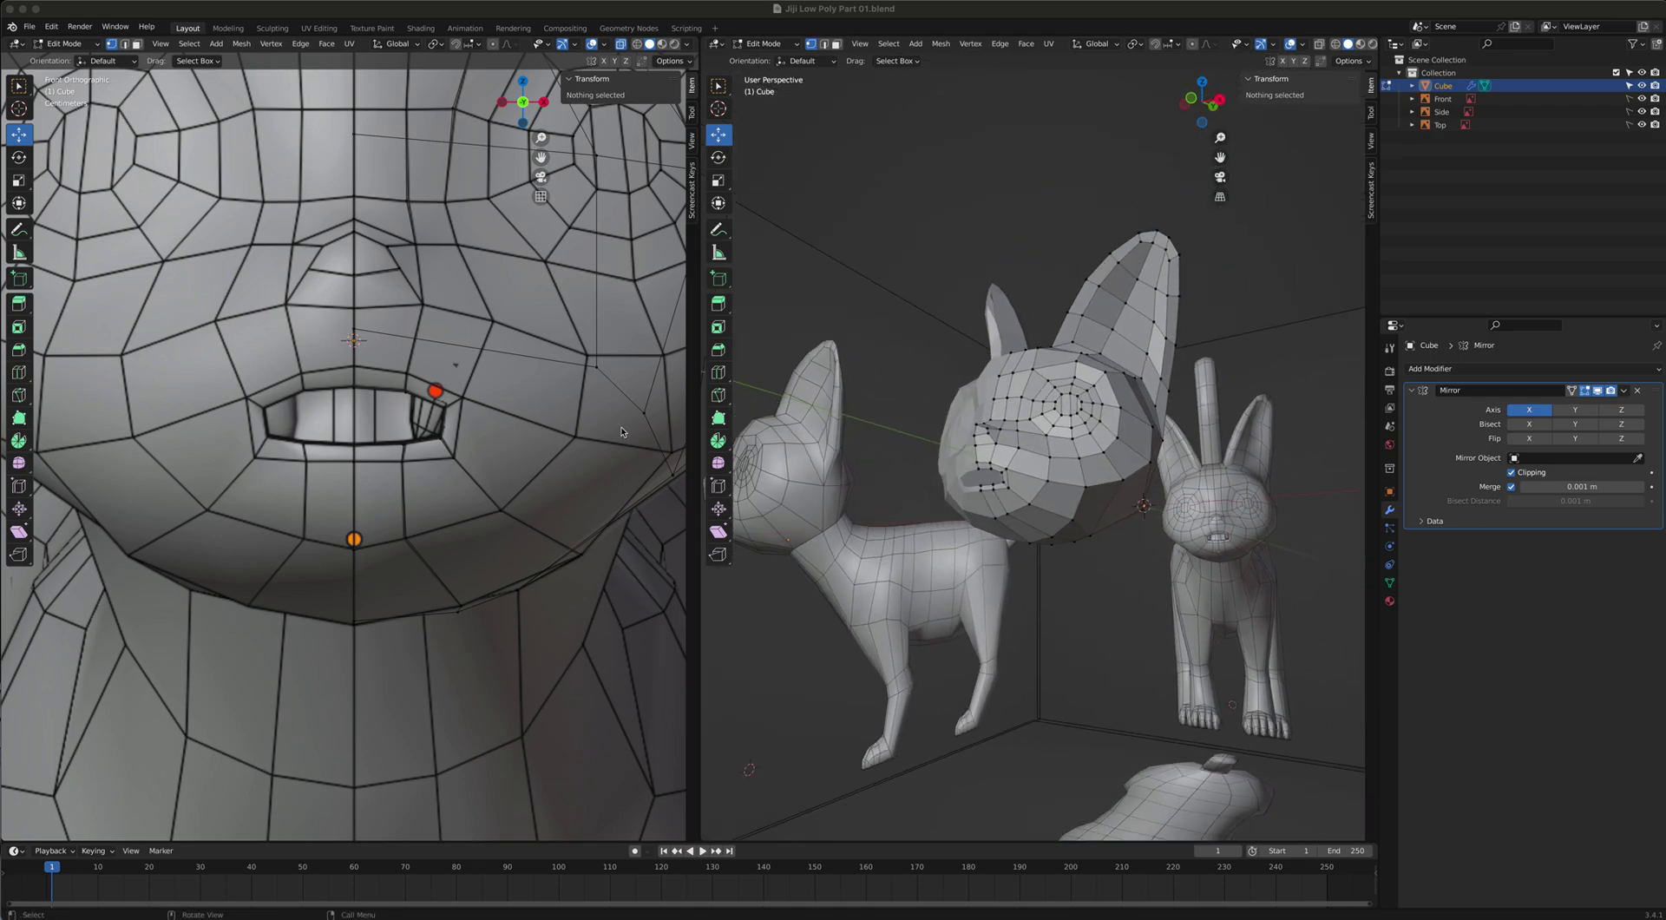
pyautogui.click(620, 45)
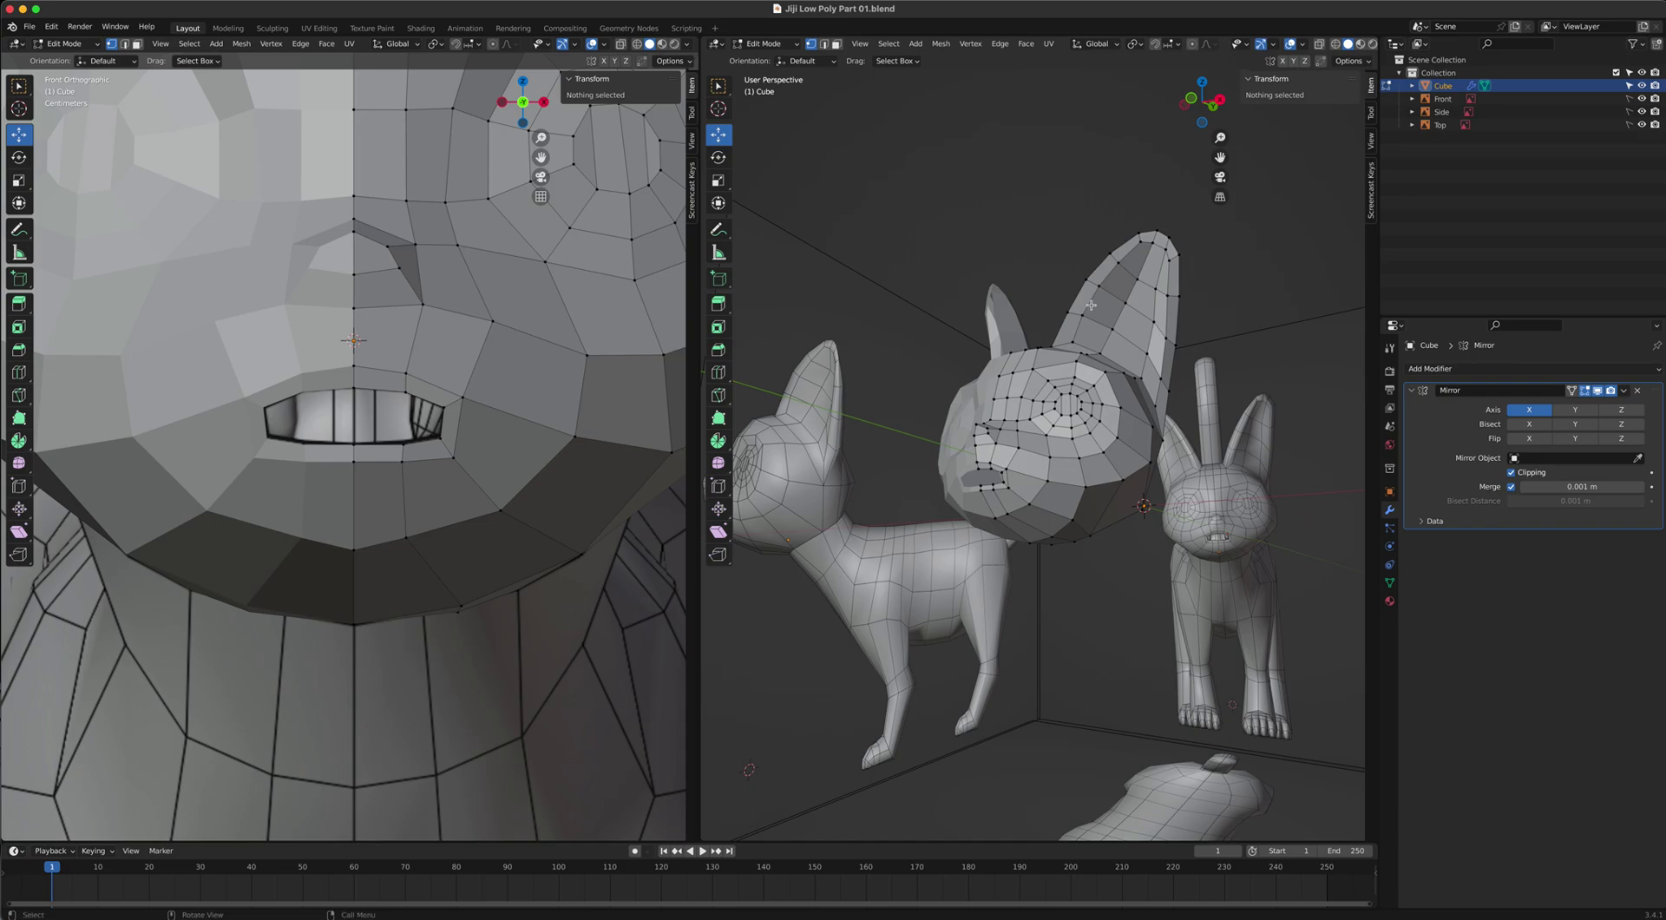
pyautogui.press('KP_3')
pyautogui.scroll(-6, 383, 454)
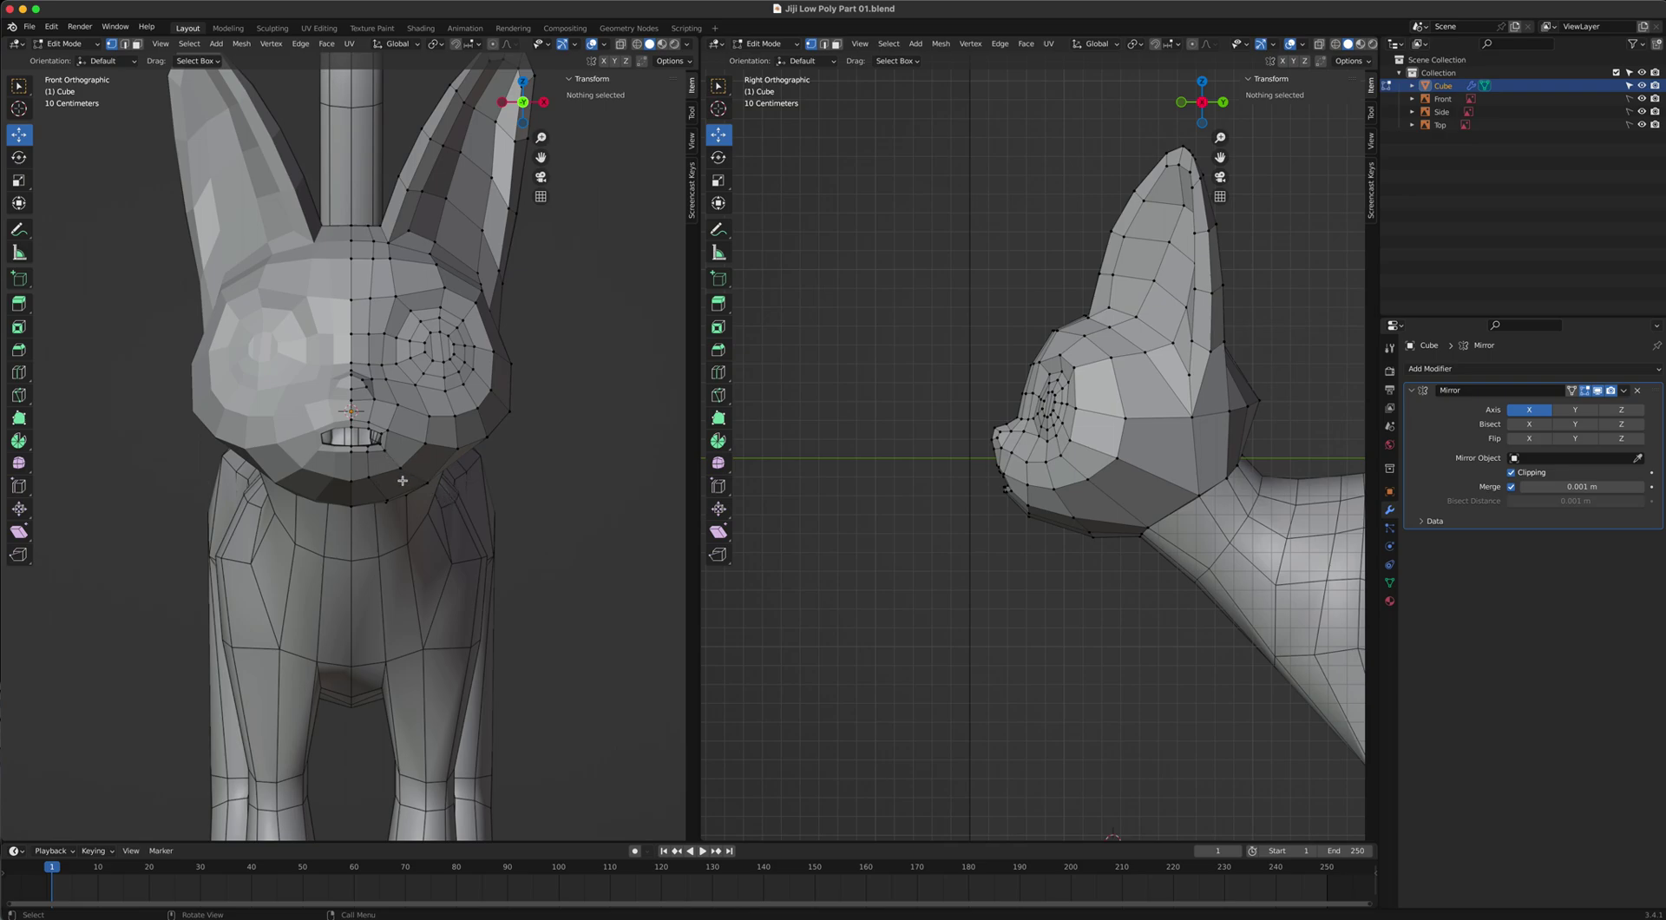
pyautogui.press('KP_7')
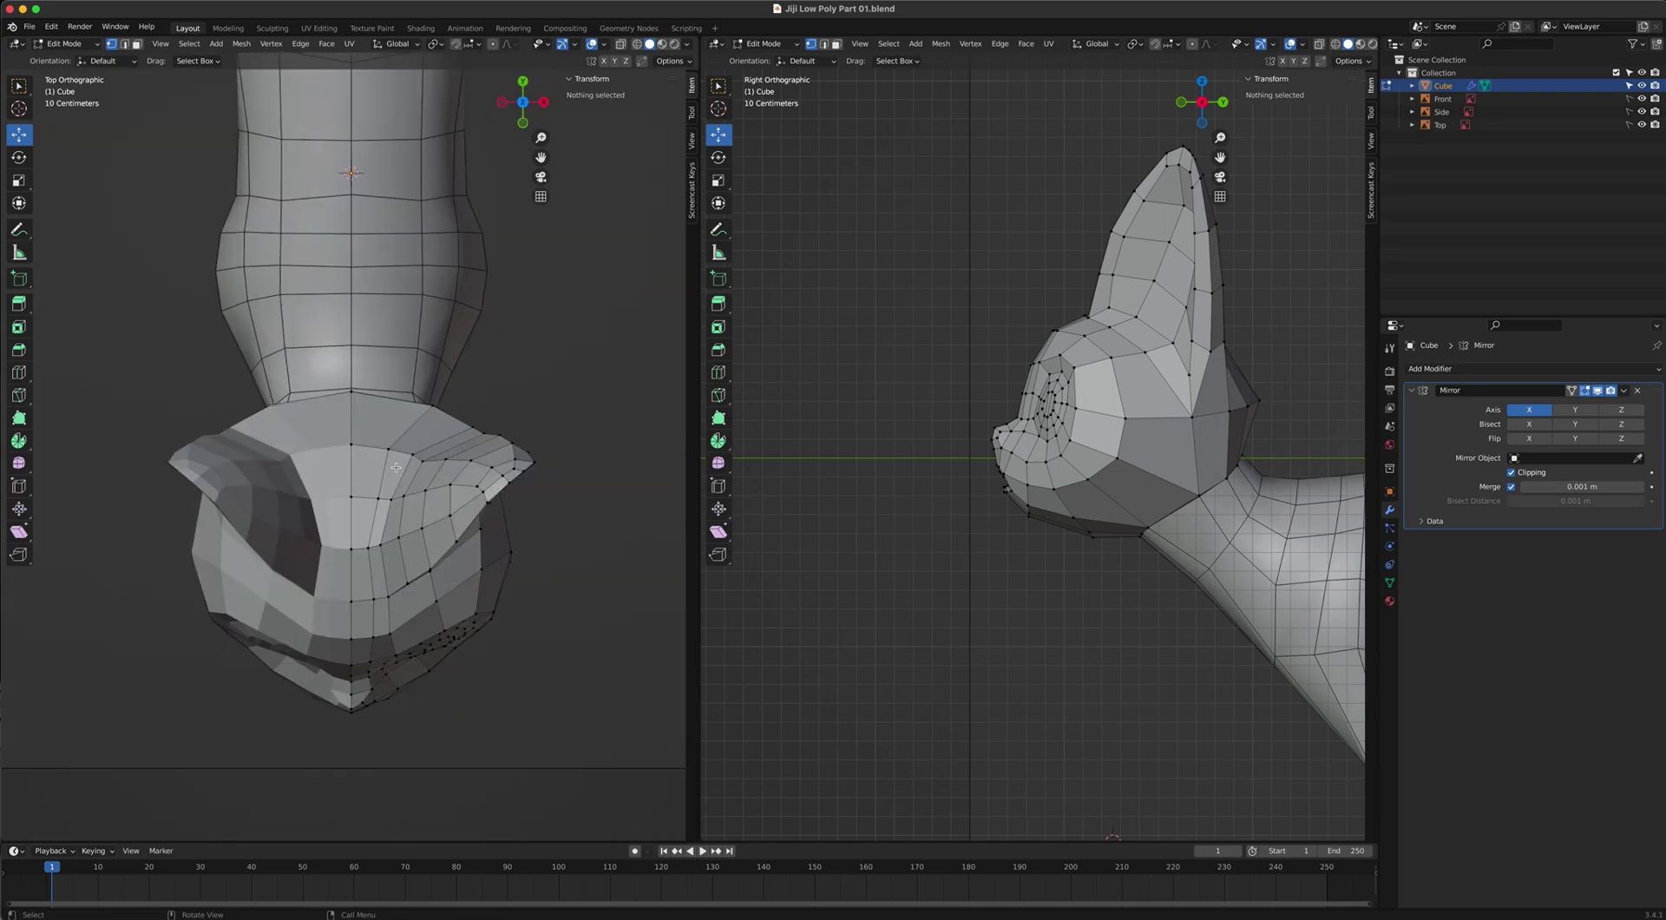
pyautogui.scroll(-3, 396, 468)
pyautogui.keyDown('shift'); pyautogui.moveTo(391, 276); pyautogui.dragTo(394, 512, button='middle'); pyautogui.keyUp('shift')
pyautogui.scroll(2, 395, 512)
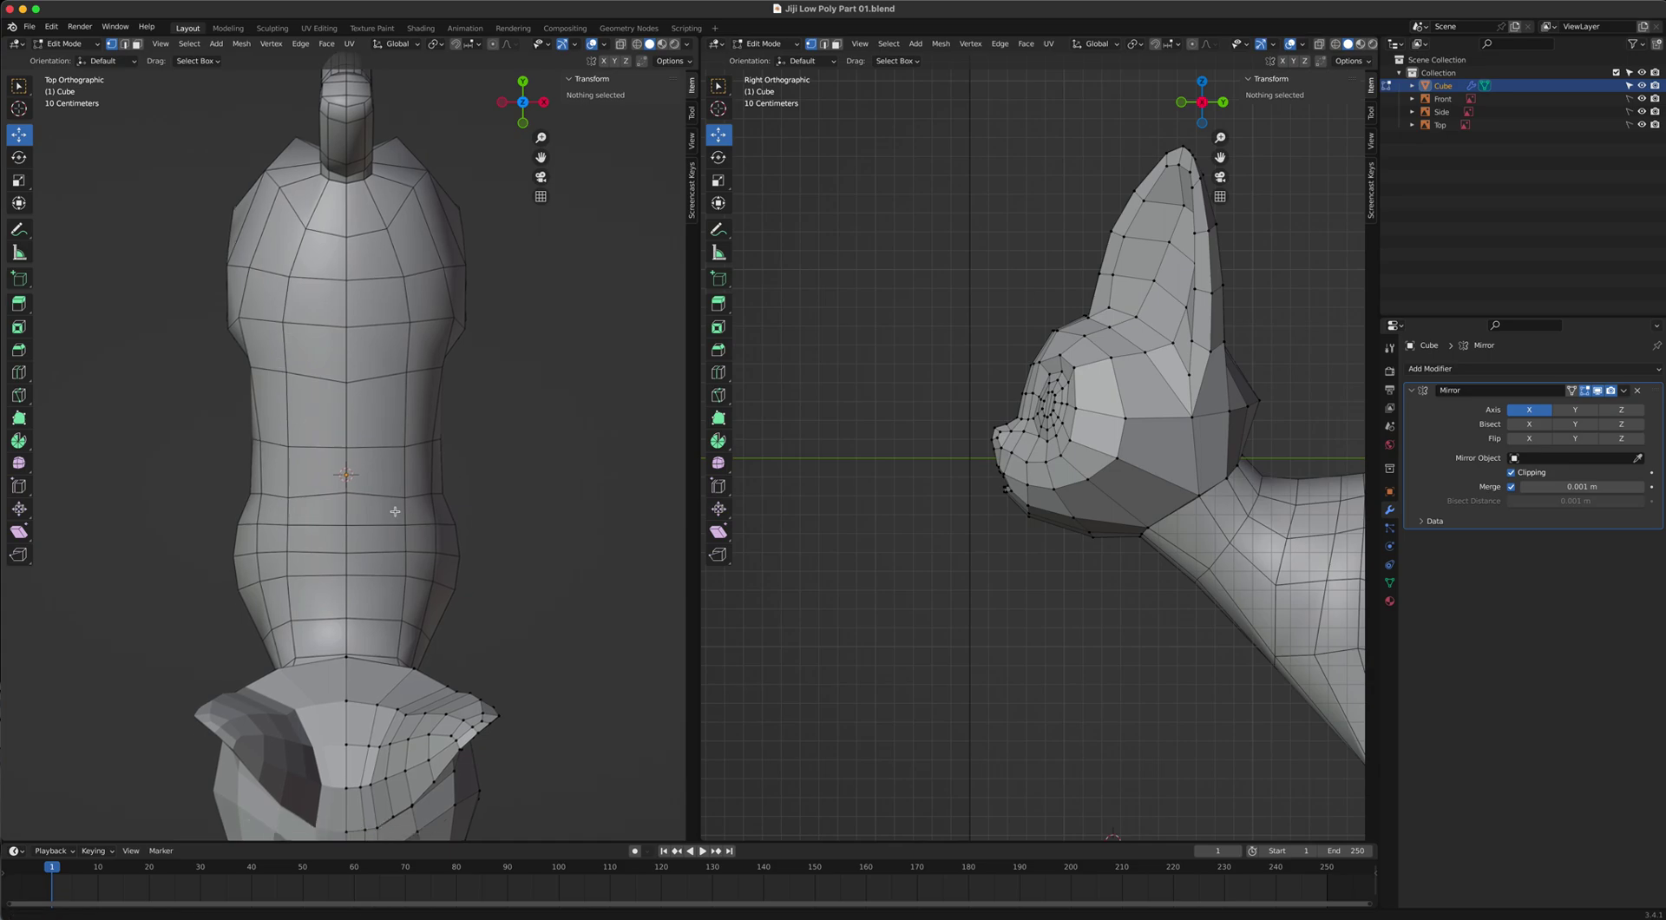
pyautogui.scroll(2, 1072, 499)
# Select the edges of the neck opening beneath the head and extrude them about 0.18 m back and down along the reference neck.
pyautogui.press('2')
pyautogui.click(1213, 549)
pyautogui.moveTo(1213, 549); pyautogui.dragTo(1297, 442, button='middle')
pyautogui.click(1085, 655)
pyautogui.keyDown('shift'); pyautogui.click(1113, 641); pyautogui.keyUp('shift')
pyautogui.keyDown('shift'); pyautogui.click(1190, 631); pyautogui.keyUp('shift')
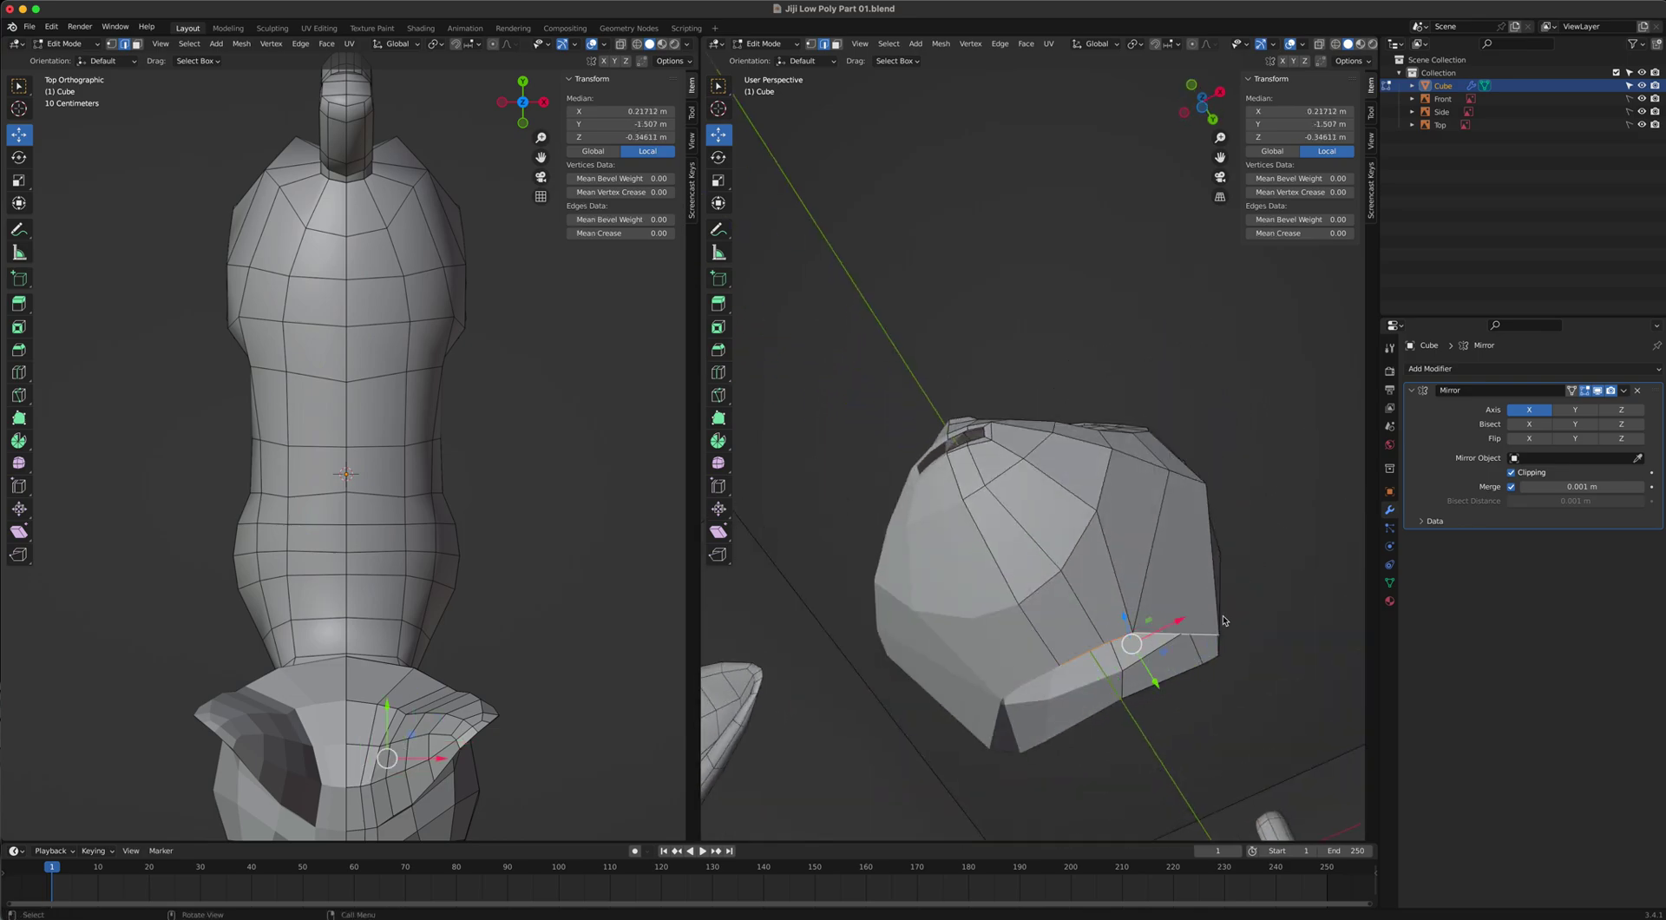
pyautogui.moveTo(1223, 619); pyautogui.dragTo(1259, 489, button='middle')
pyautogui.keyDown('shift'); pyautogui.click(1343, 419); pyautogui.keyUp('shift')
pyautogui.moveTo(1341, 421); pyautogui.dragTo(1176, 586, button='middle')
pyautogui.keyDown('shift'); pyautogui.click(1073, 541); pyautogui.keyUp('shift')
pyautogui.keyDown('shift'); pyautogui.click(1089, 537); pyautogui.keyUp('shift')
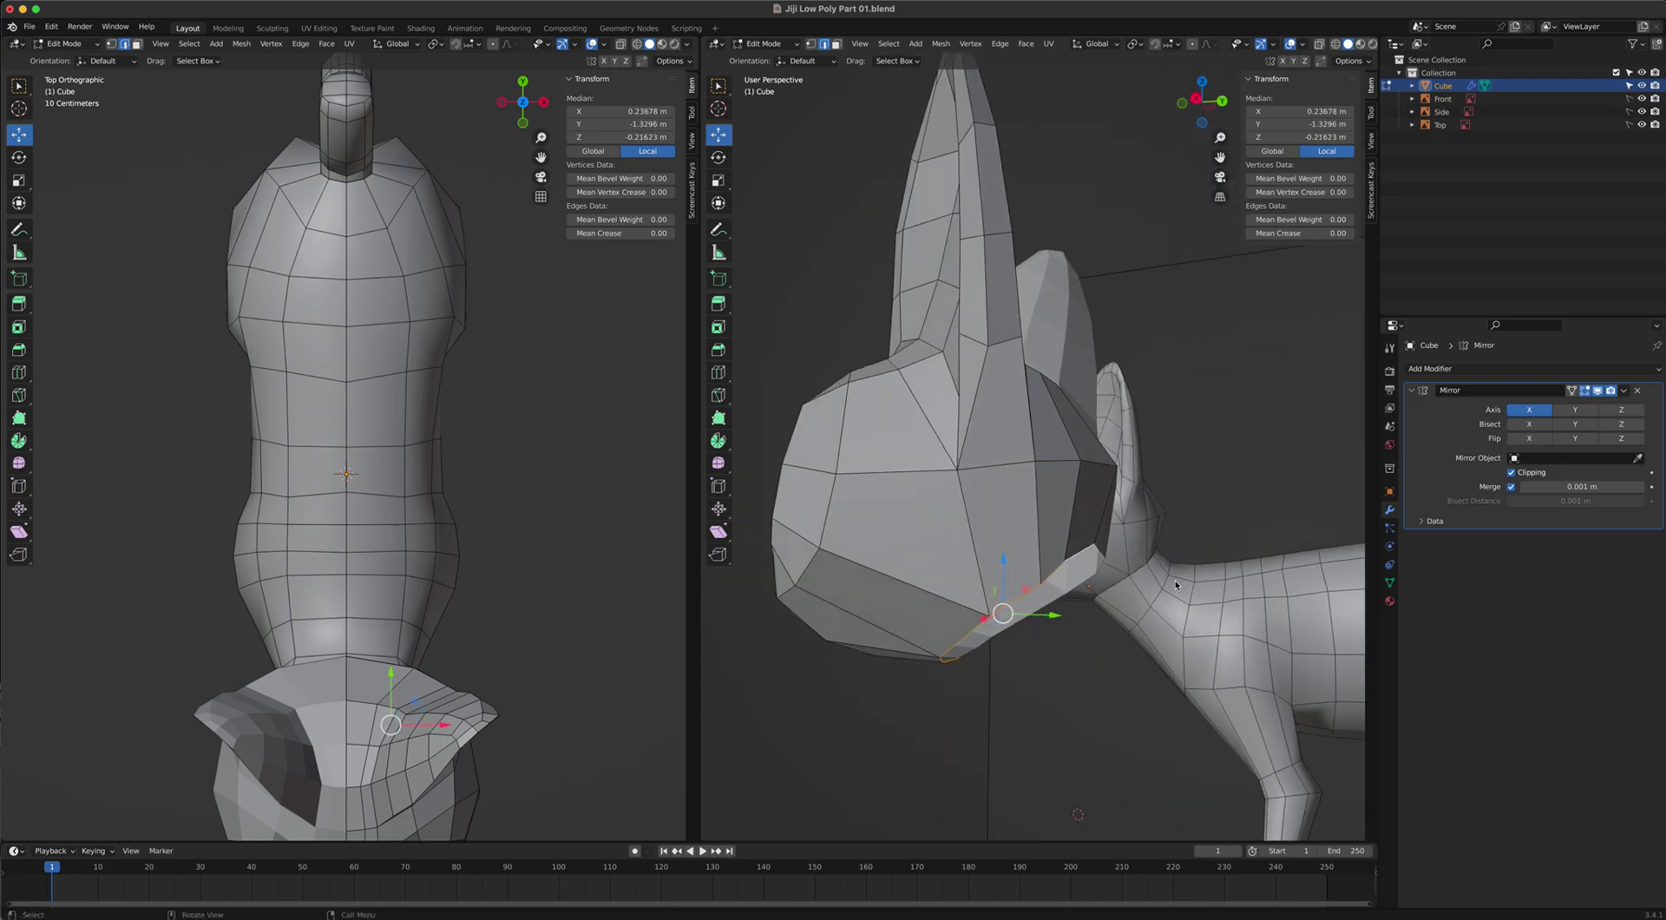
pyautogui.press('KP_3')
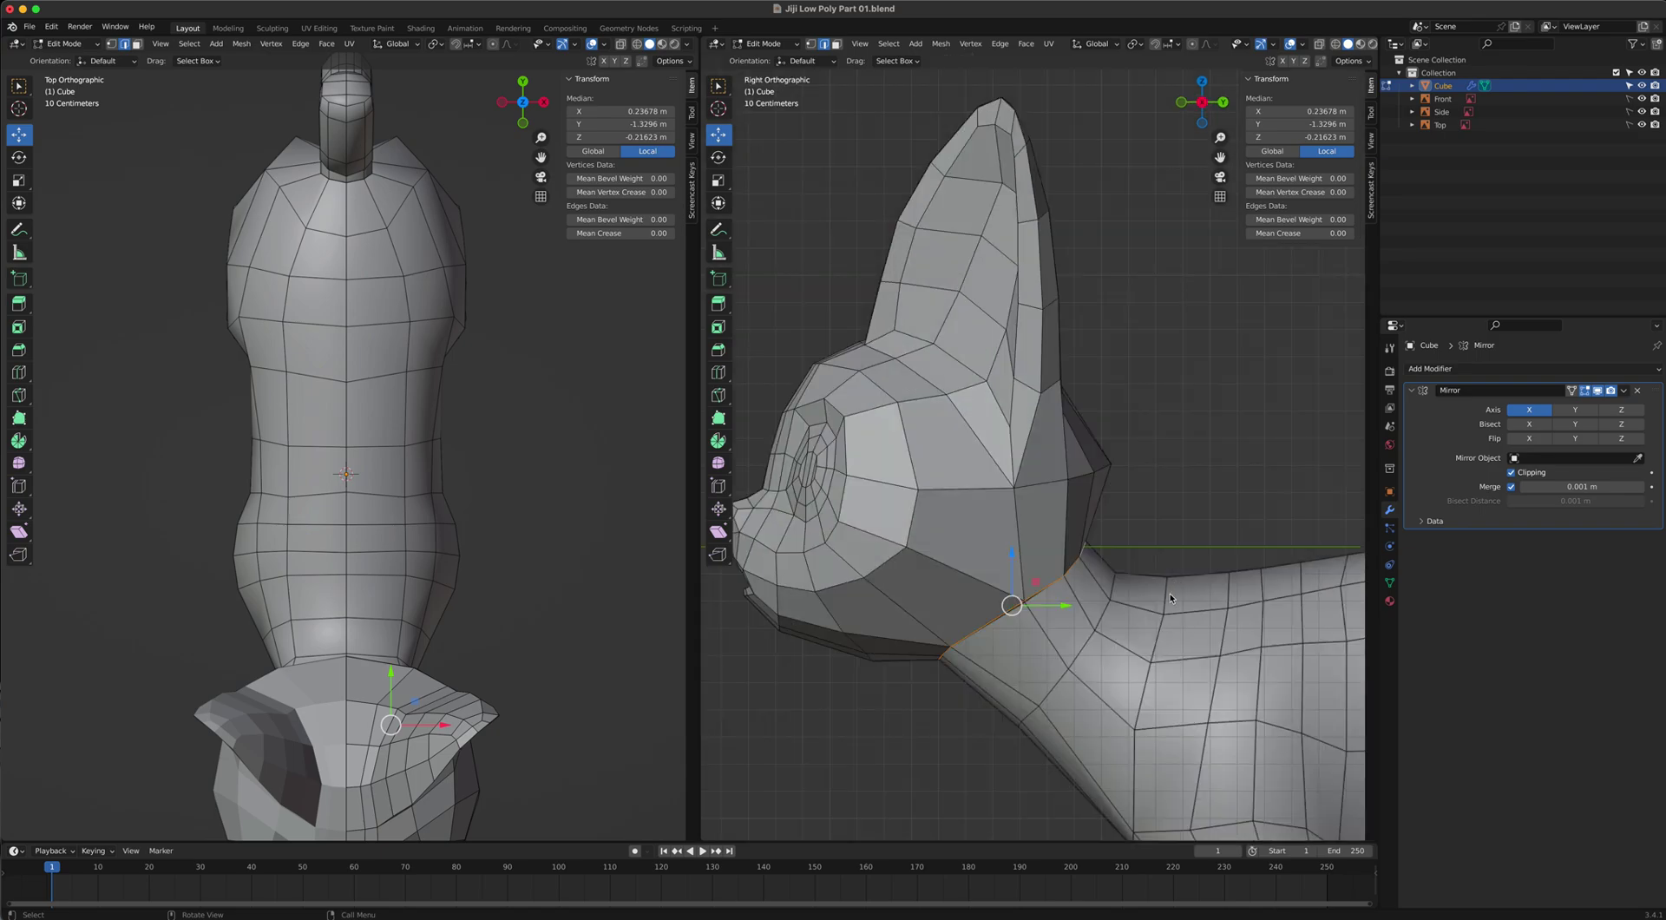
pyautogui.press('e')
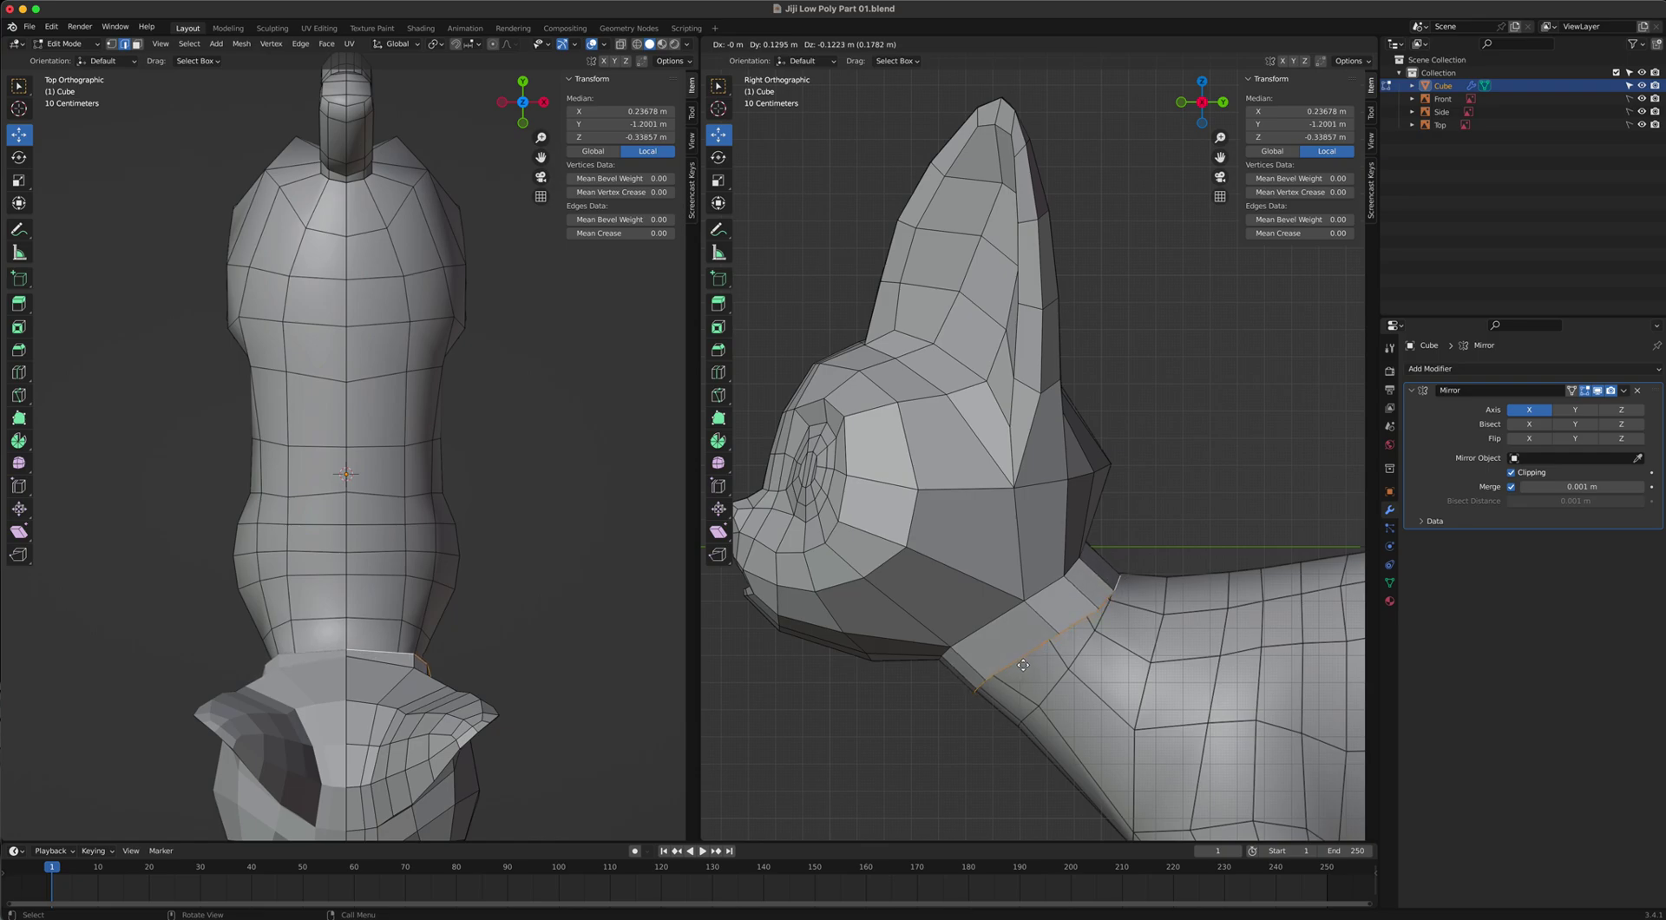
pyautogui.click(1053, 693)
# Rotate the extruded neck edges to follow the reference neck's angle and move them slightly farther back and down.
pyautogui.press('r')
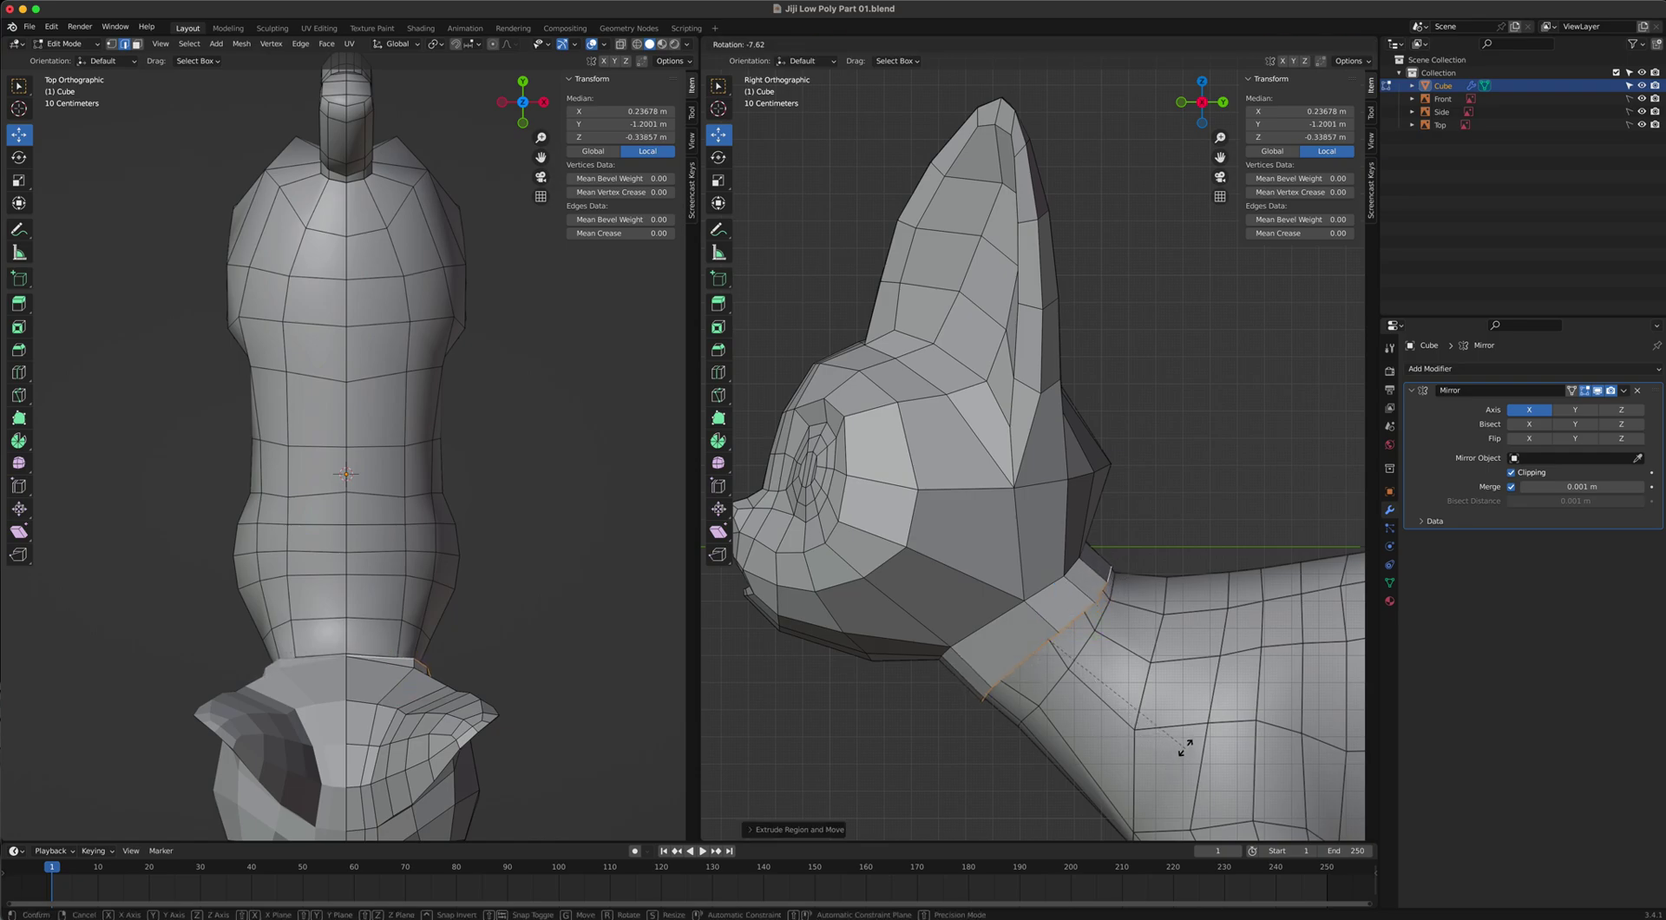
pyautogui.click(1184, 727)
pyautogui.press('g')
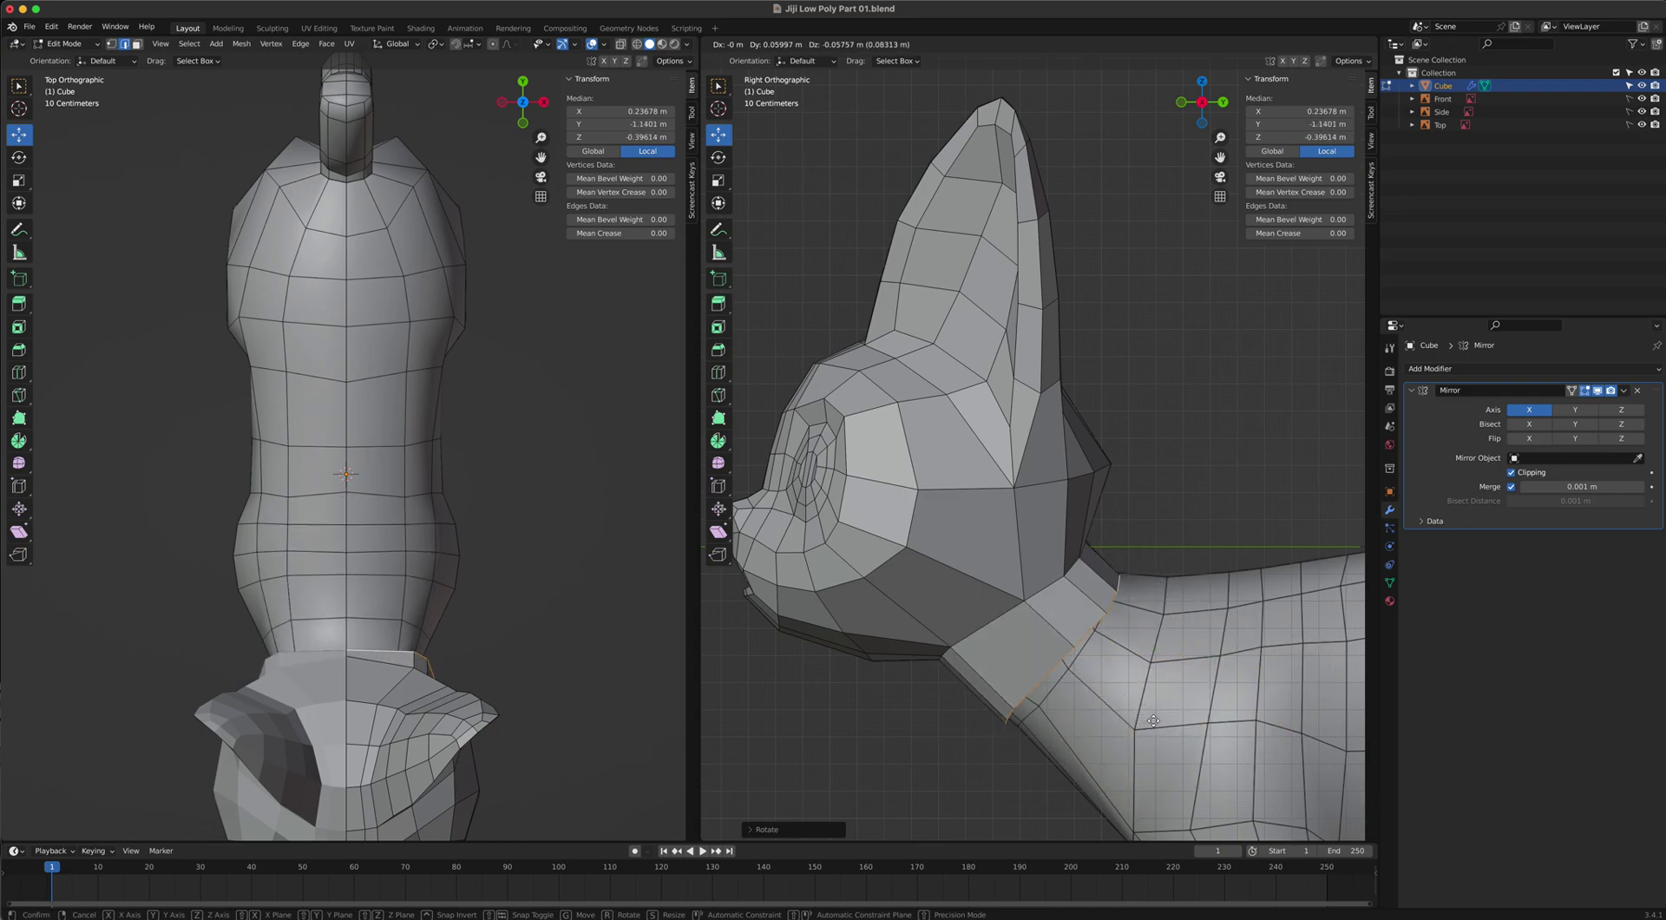
pyautogui.click(1150, 719)
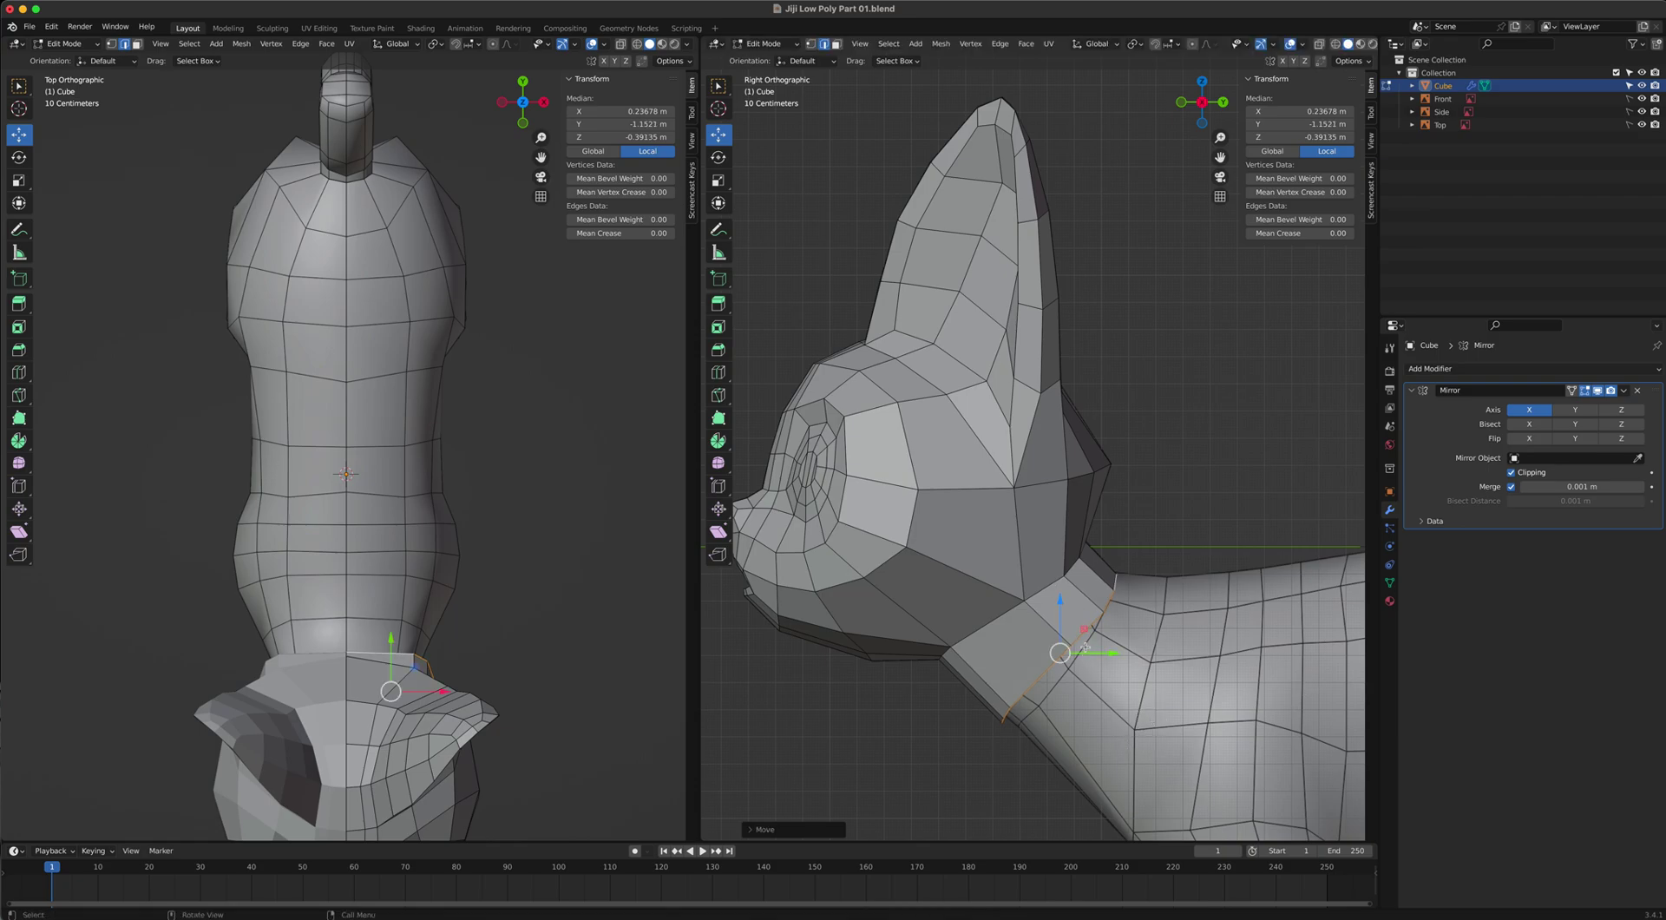
# Turn on X-ray in the side view and move the middle vertex of the extruded neck end onto the reference mesh's edge loop.
pyautogui.scroll(4, 1085, 647)
pyautogui.keyDown('shift'); pyautogui.moveTo(1084, 647); pyautogui.dragTo(1047, 250, button='middle'); pyautogui.keyUp('shift')
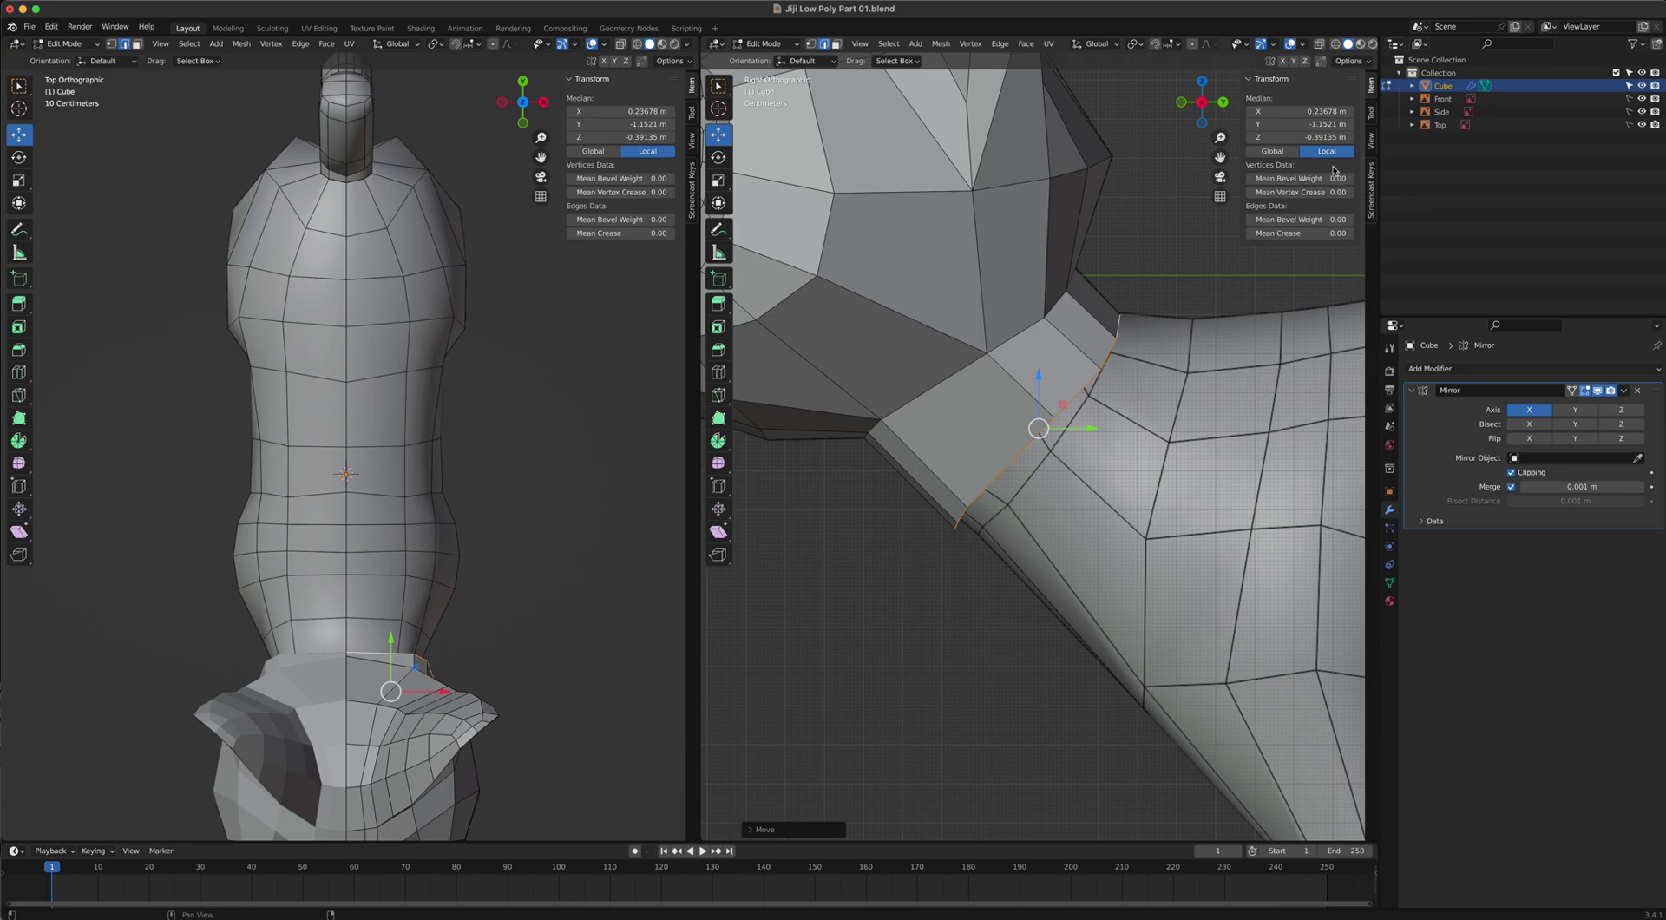
pyautogui.click(1316, 46)
pyautogui.scroll(2, 1059, 451)
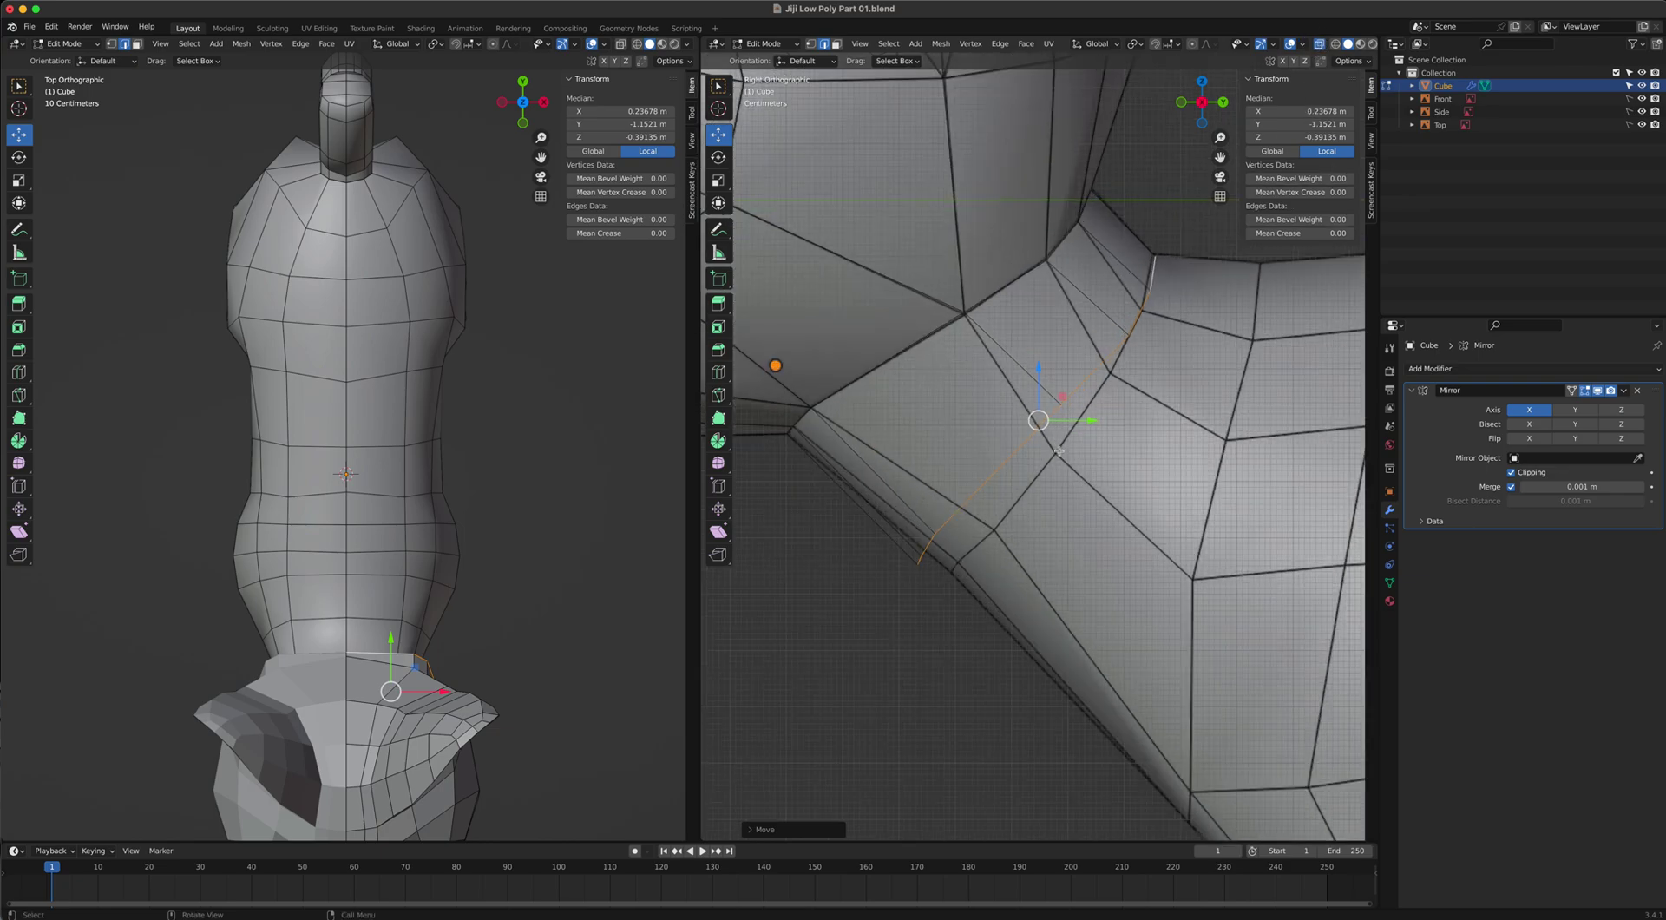
pyautogui.press('1')
pyautogui.click(1062, 405)
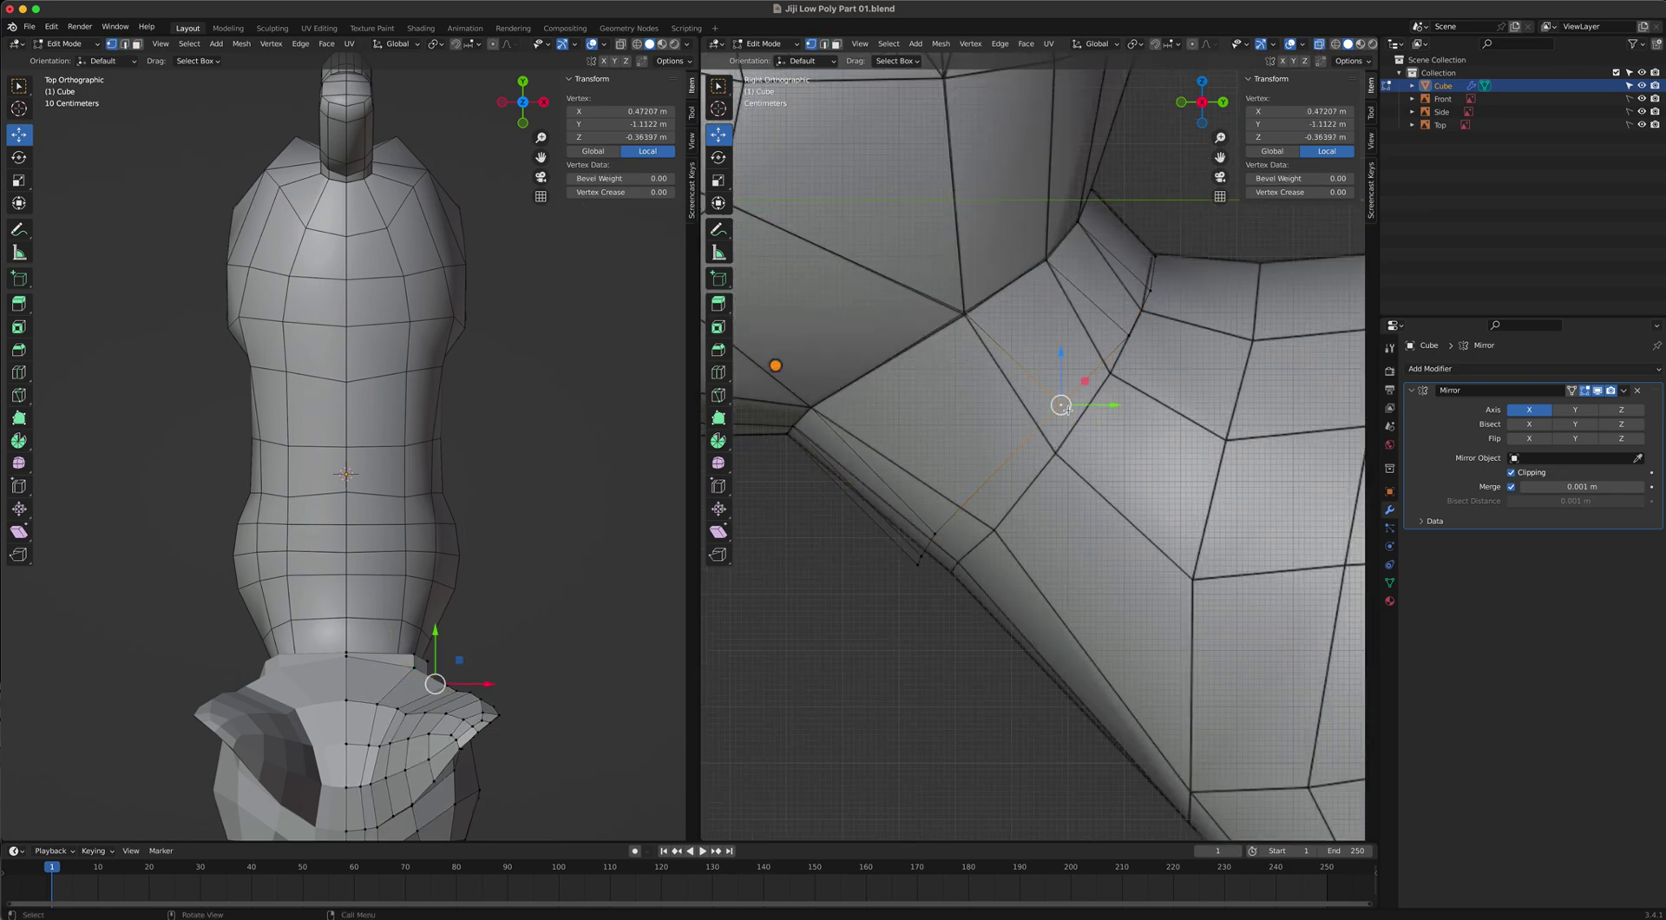
pyautogui.press('g')
pyautogui.click(1085, 490)
# Move the two upper side vertices of the neck end onto the matching reference vertices in the side view.
pyautogui.click(1142, 350)
pyautogui.press('g')
pyautogui.click(1129, 382)
pyautogui.click(1152, 289)
pyautogui.press('g')
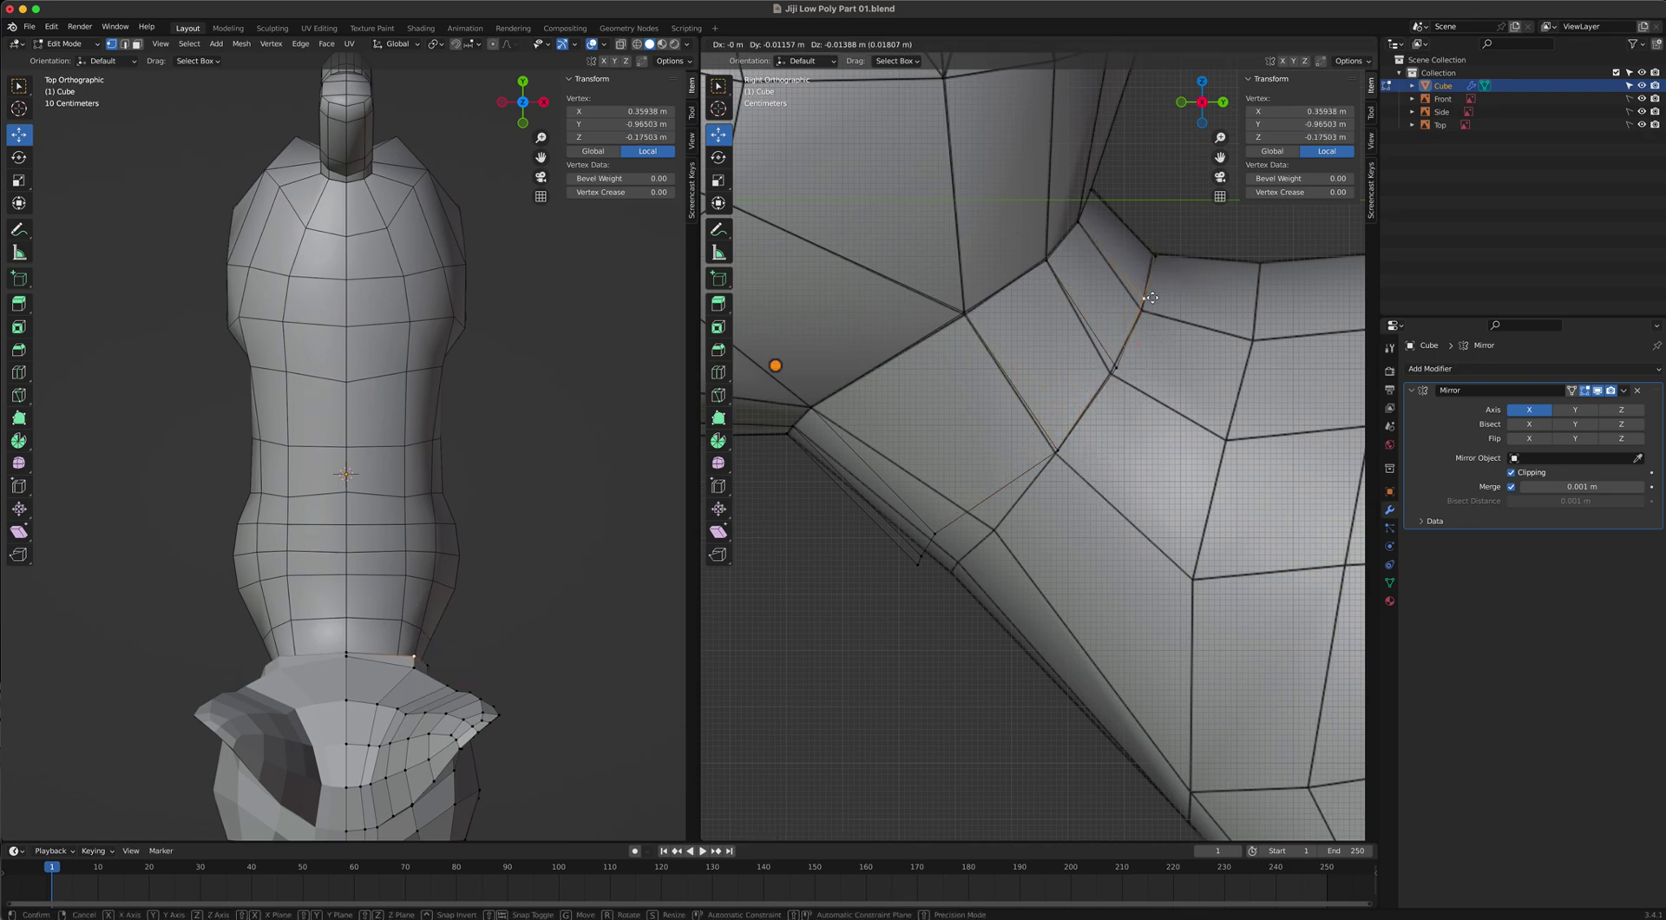
pyautogui.click(1145, 309)
# Move the lower vertices of the neck end in the side view to line up with the reference loop at the throat.
pyautogui.click(949, 524)
pyautogui.press('g')
pyautogui.click(1050, 525)
pyautogui.moveTo(871, 536); pyautogui.dragTo(967, 619)
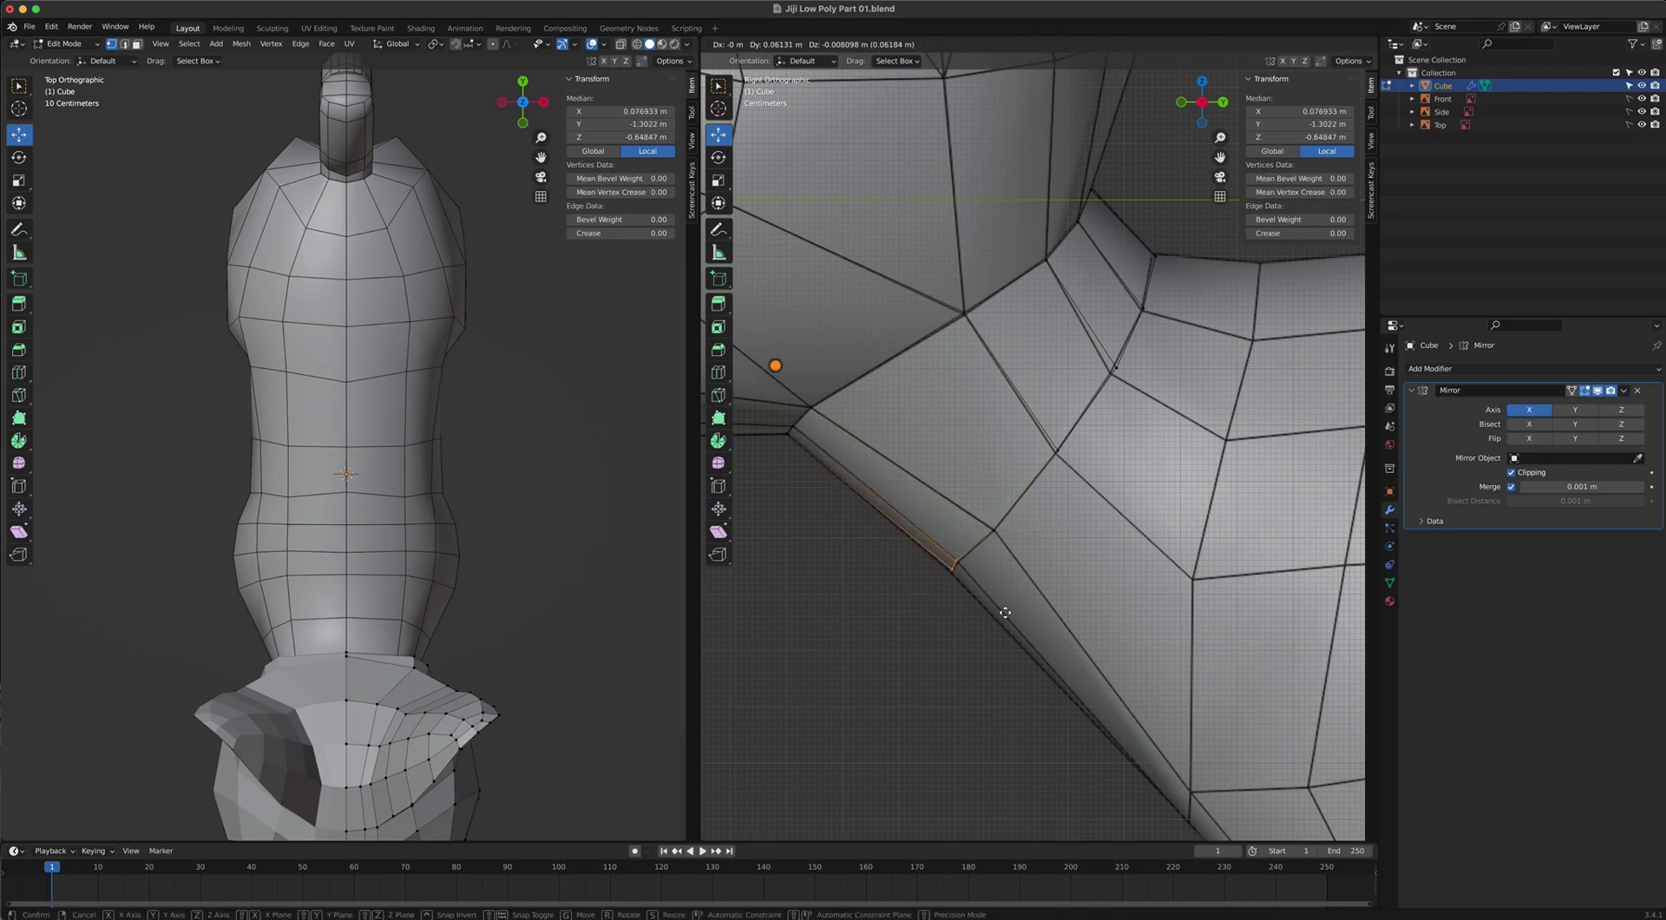
pyautogui.click(958, 564)
pyautogui.press('g')
pyautogui.click(962, 566)
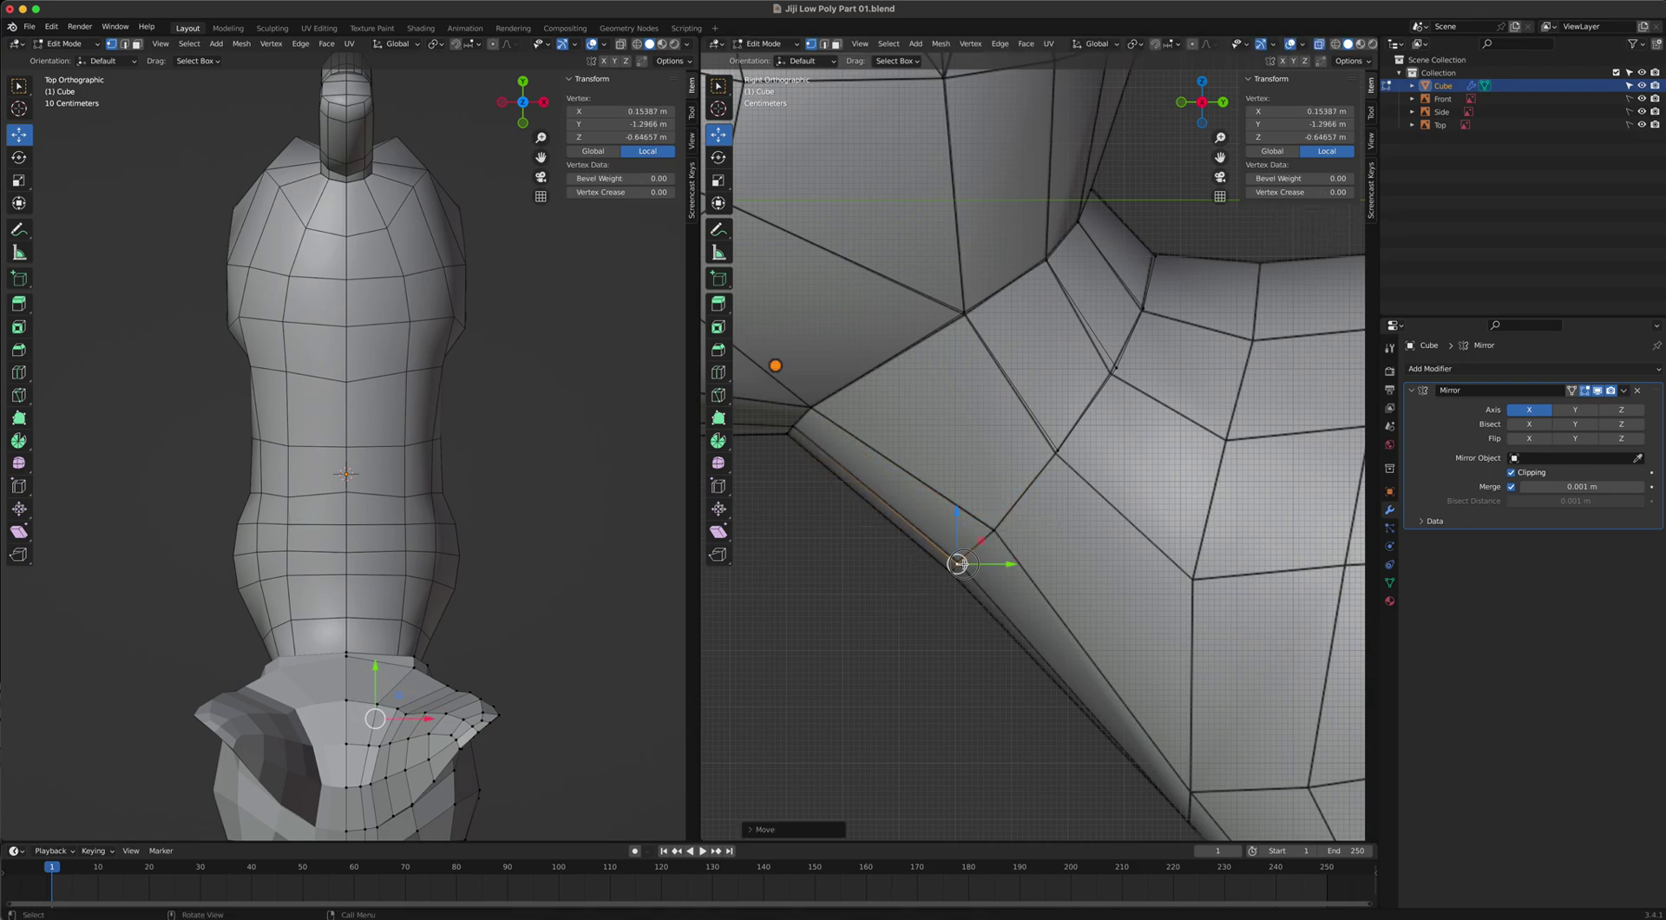
# Fine-tune the two upper side vertices of the neck end so they sit exactly on the reference loop.
pyautogui.click(1116, 360)
pyautogui.press('g')
pyautogui.click(1113, 366)
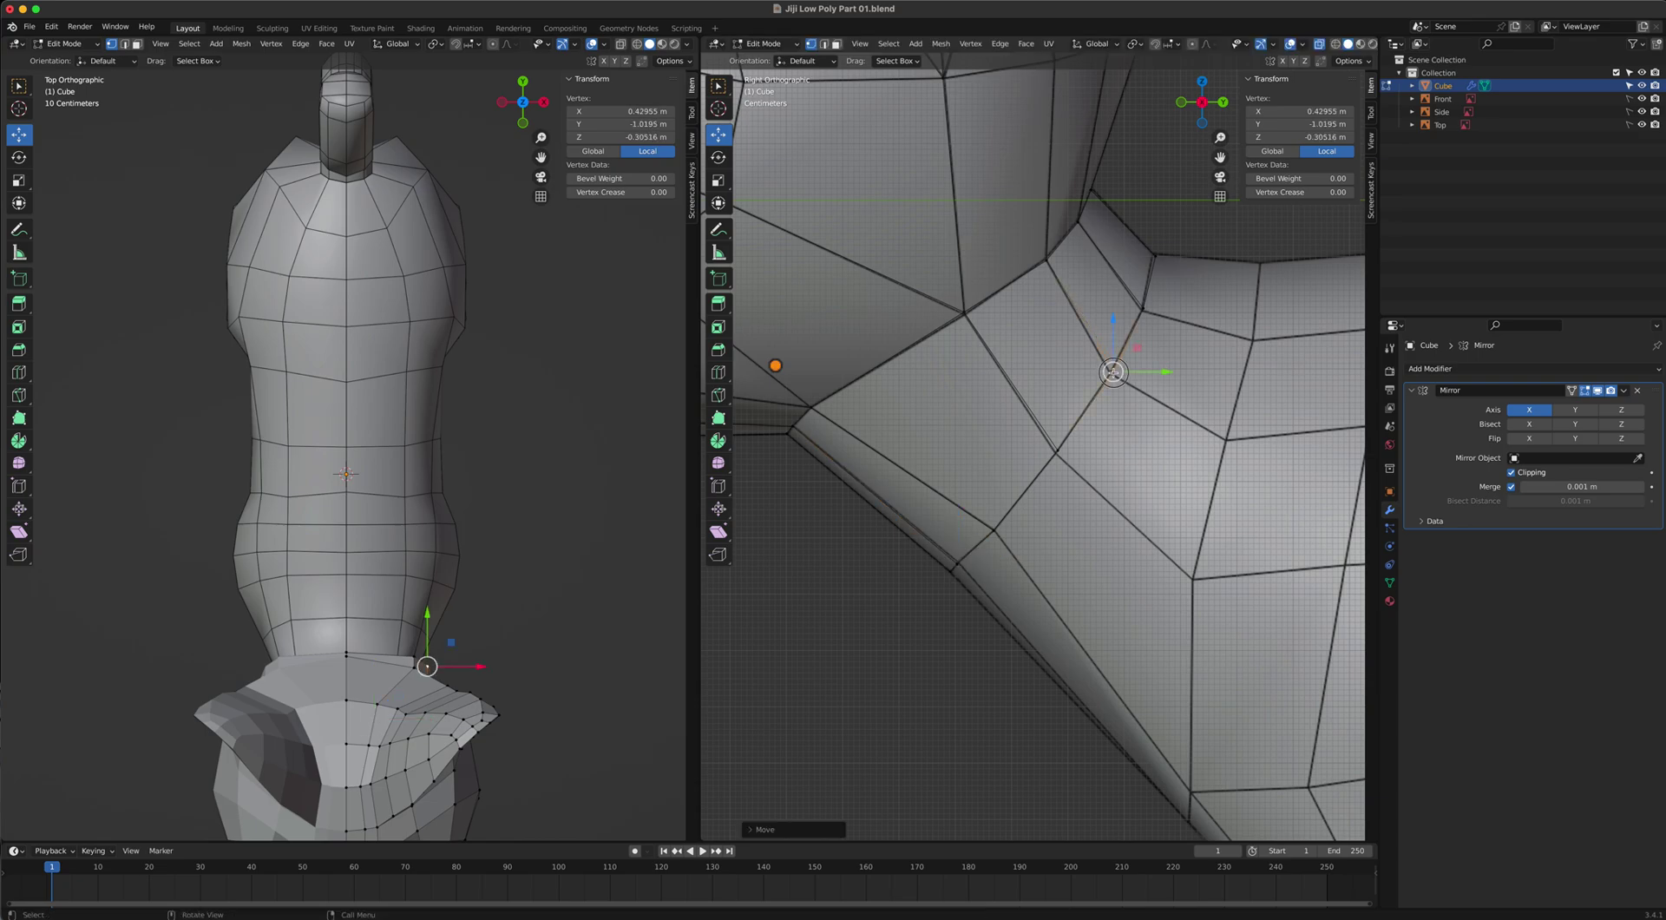
pyautogui.click(1138, 307)
pyautogui.press('g')
pyautogui.click(1142, 309)
# Turn on X-ray in the top view and move the second-highest side vertex of the neck end inward along X by about 0.09 m.
pyautogui.scroll(2, 499, 573)
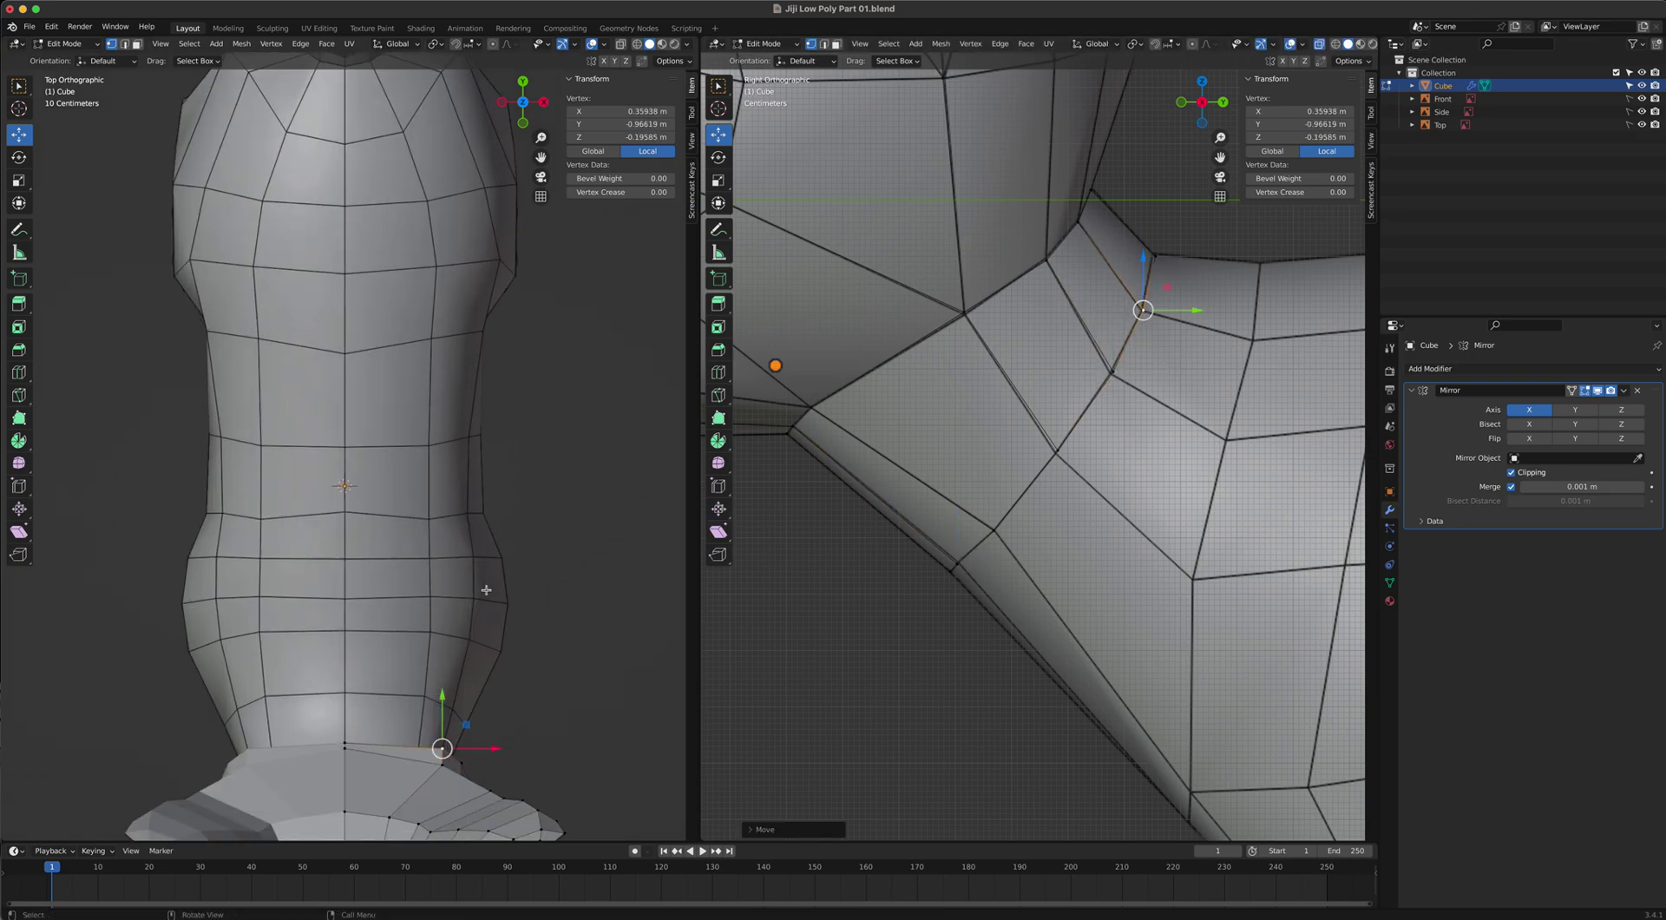
pyautogui.click(621, 45)
pyautogui.keyDown('shift'); pyautogui.moveTo(527, 573); pyautogui.dragTo(510, 264, button='middle'); pyautogui.keyUp('shift')
pyautogui.scroll(1, 436, 405)
pyautogui.scroll(2, 437, 405)
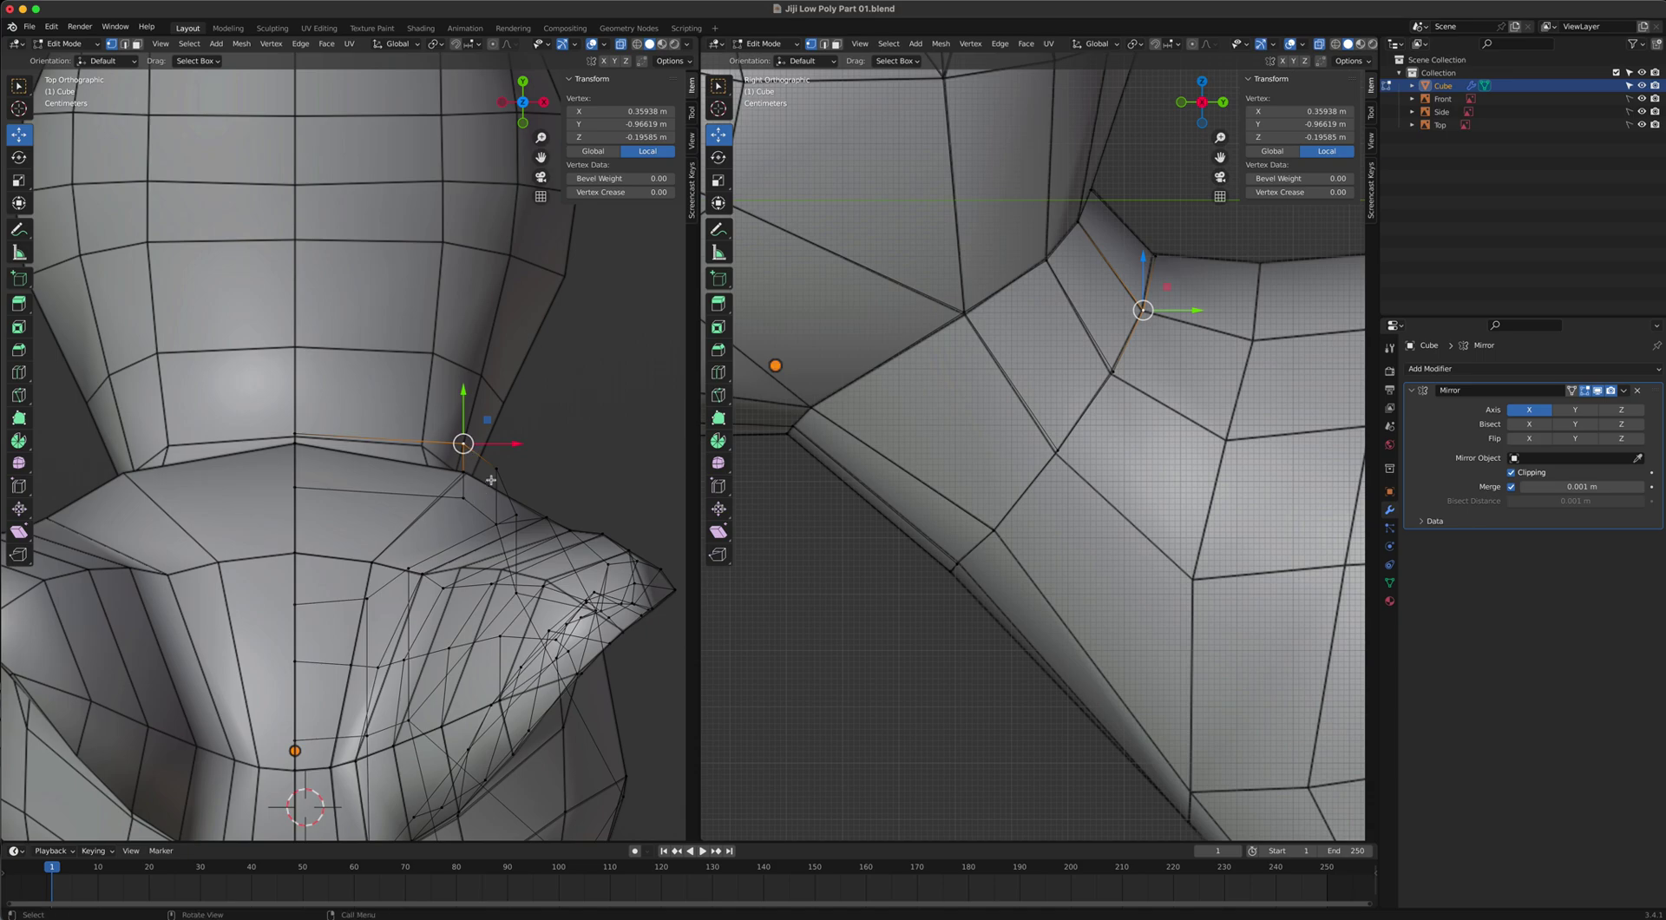
pyautogui.press('g')
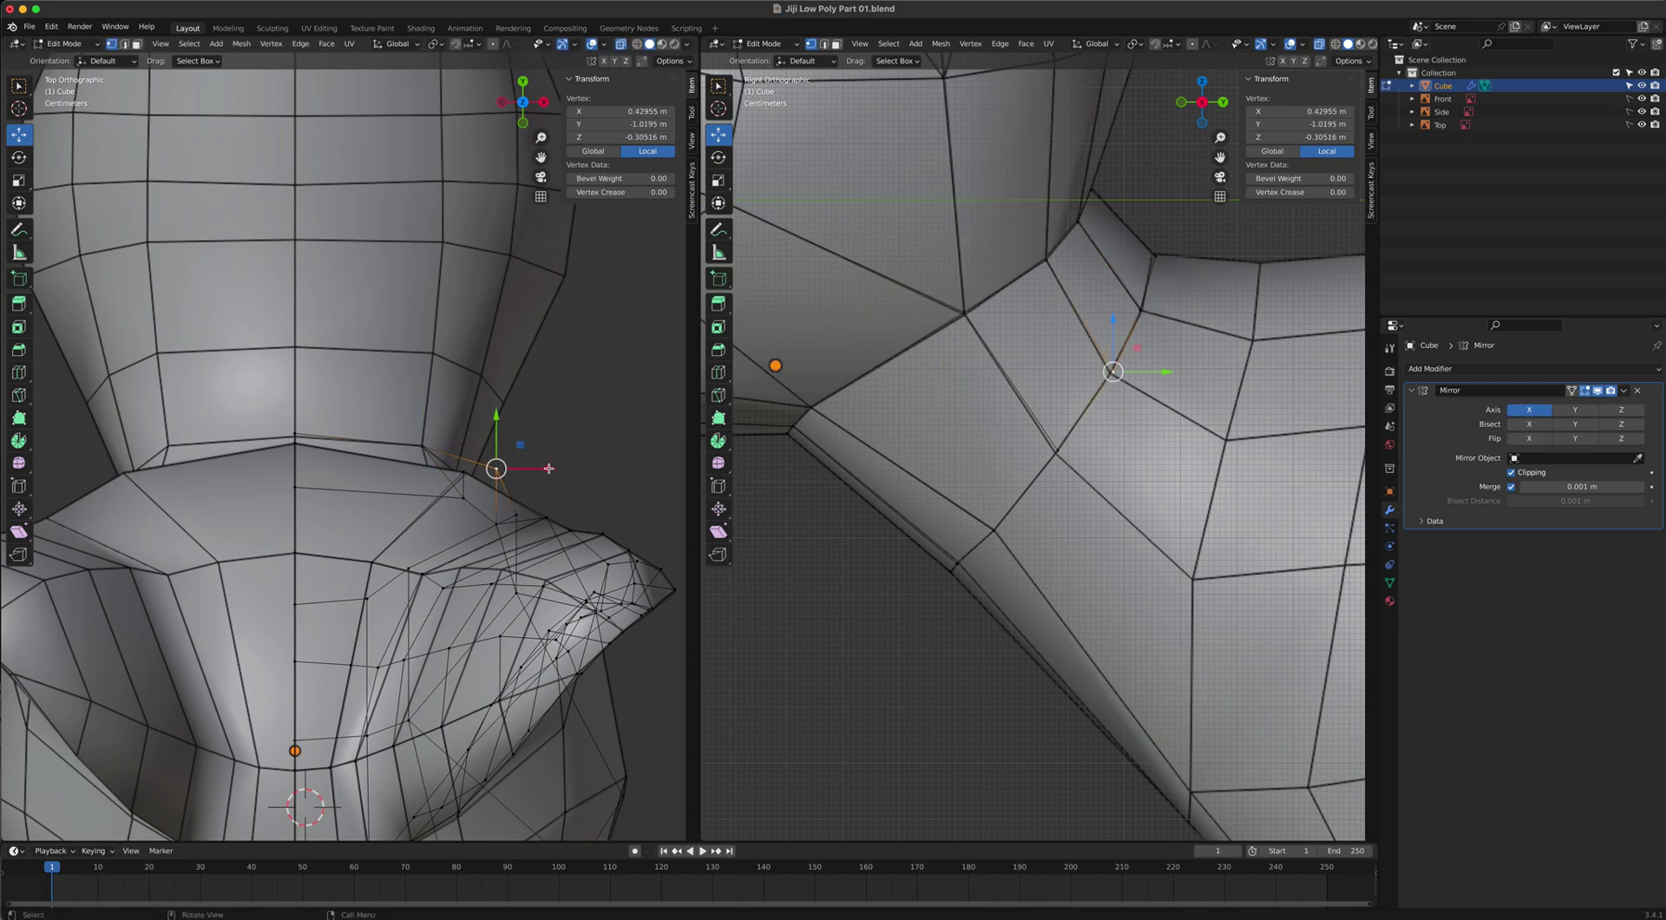
pyautogui.press('x')
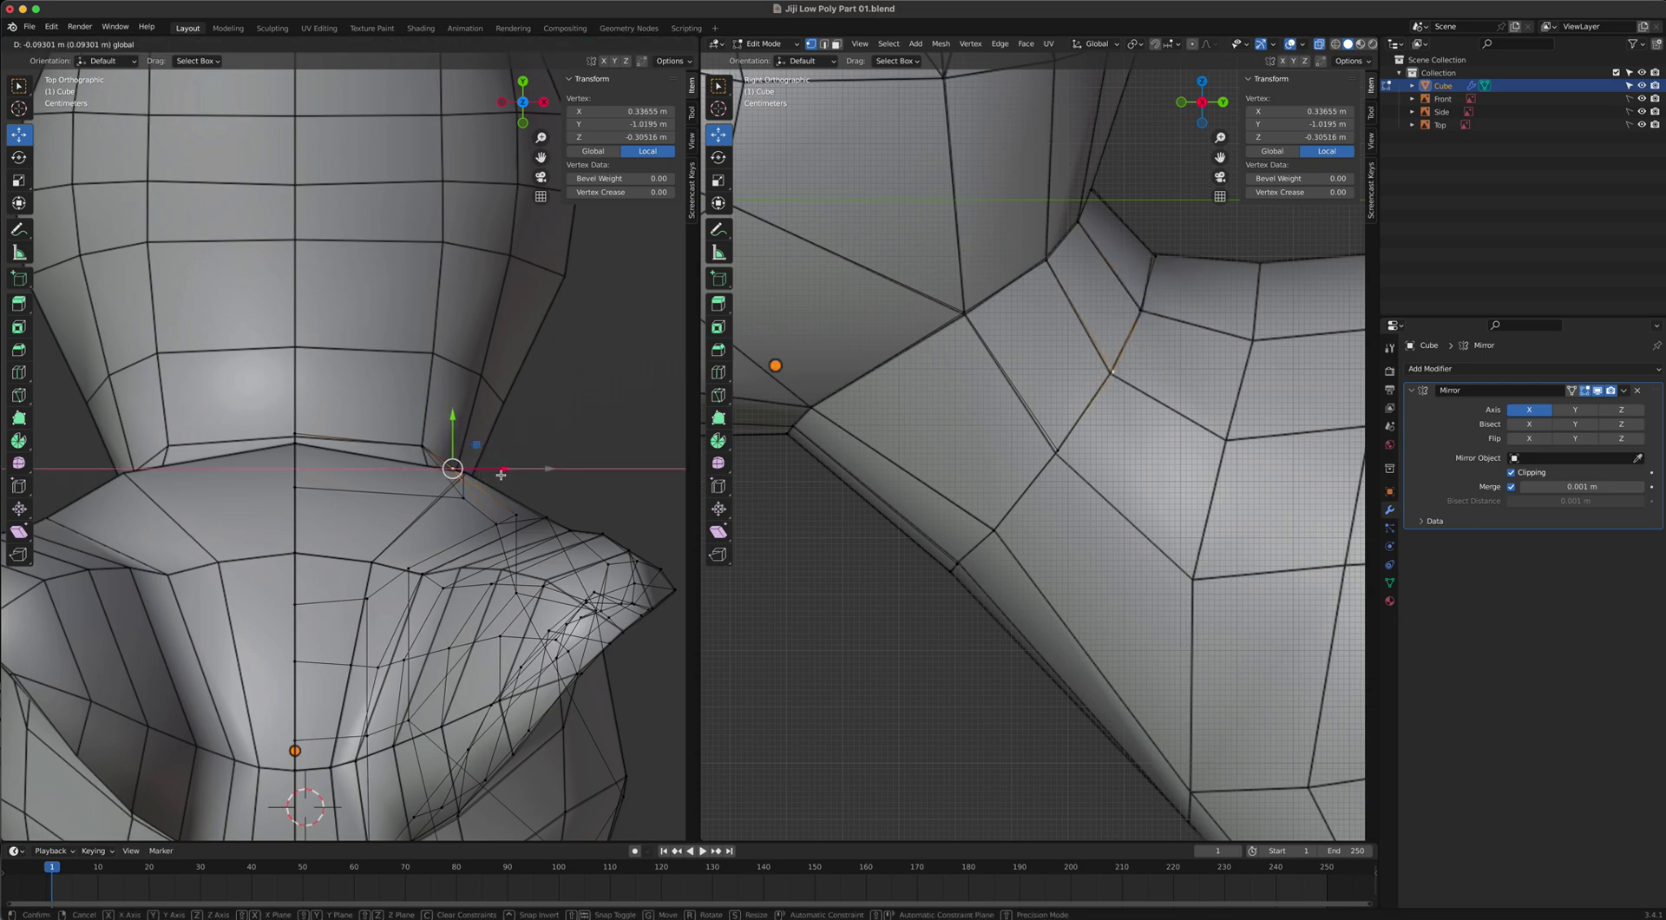
pyautogui.click(502, 475)
# Turn off X-ray in the side viewport and move the neck end's outermost vertex inward along X by about 0.14 m.
pyautogui.click(1318, 44)
pyautogui.moveTo(1118, 471); pyautogui.dragTo(1105, 384, button='middle')
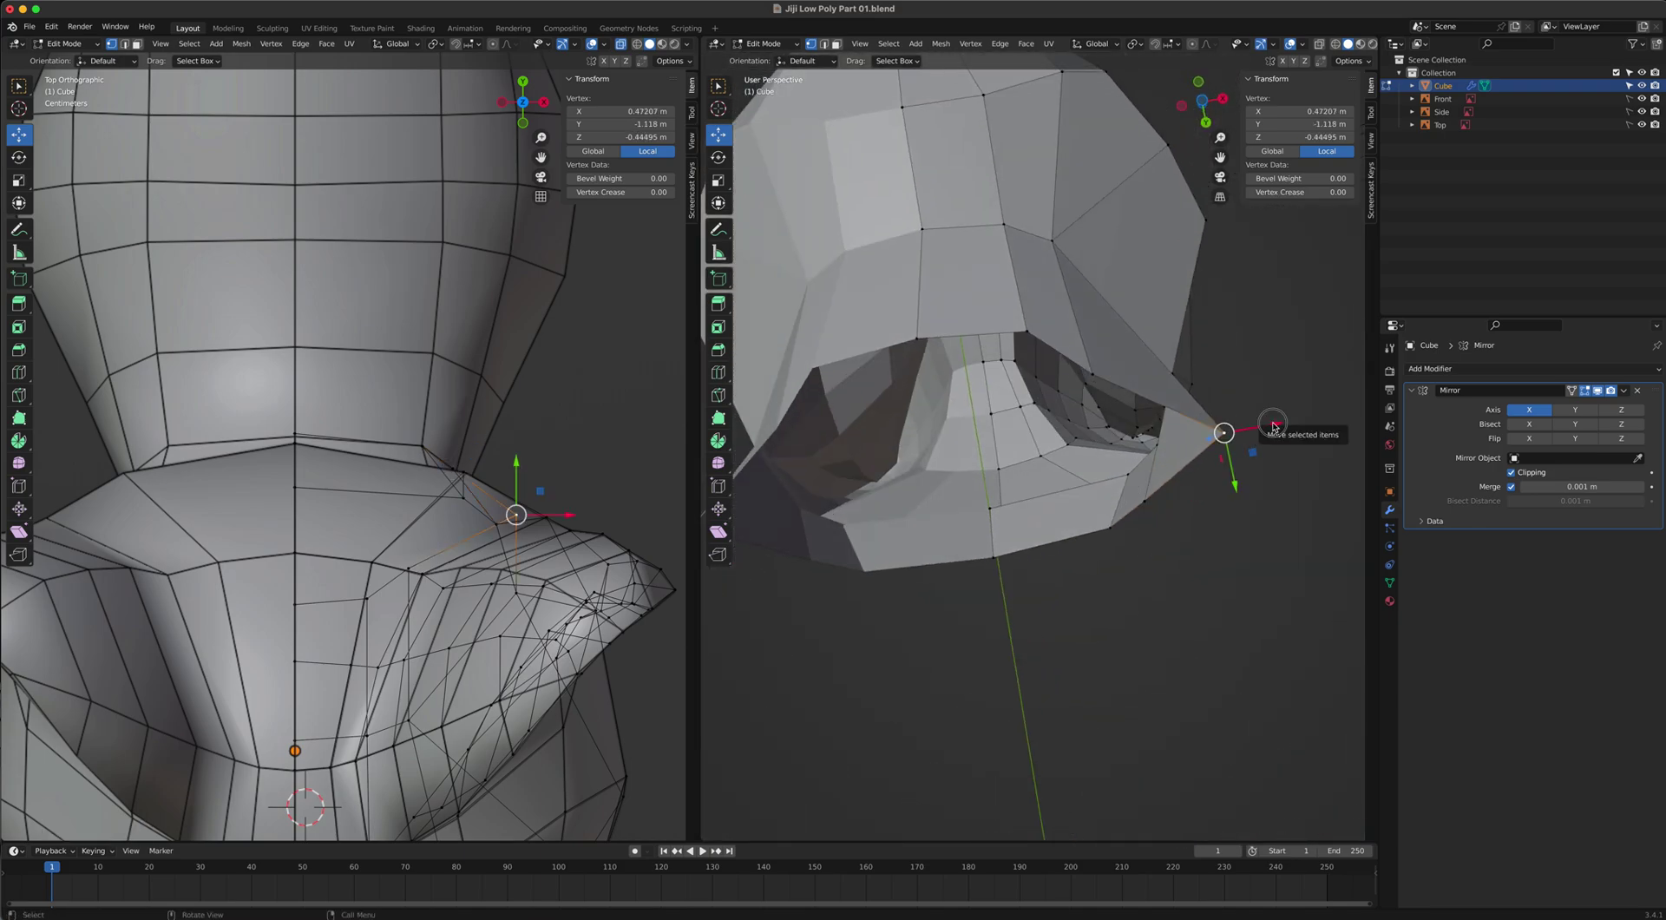
pyautogui.press('g')
pyautogui.press('x')
pyautogui.click(1192, 444)
pyautogui.moveTo(1192, 444); pyautogui.dragTo(1126, 341, button='middle')
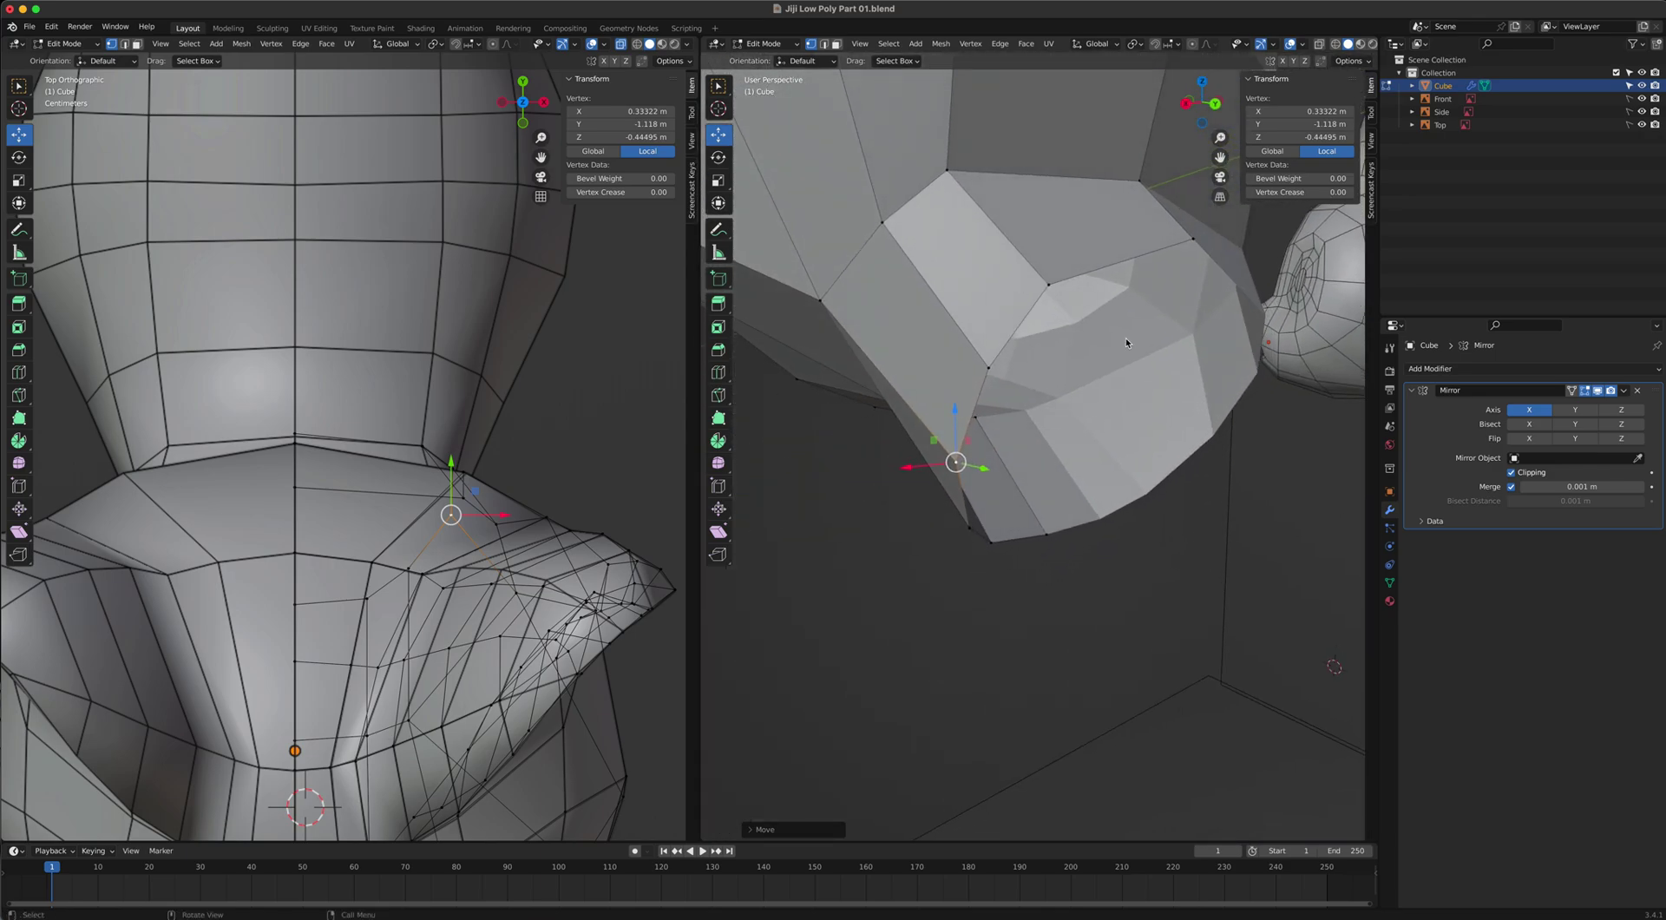
# Select the edges around the open end of the neck and return to the right side view.
pyautogui.press('2')
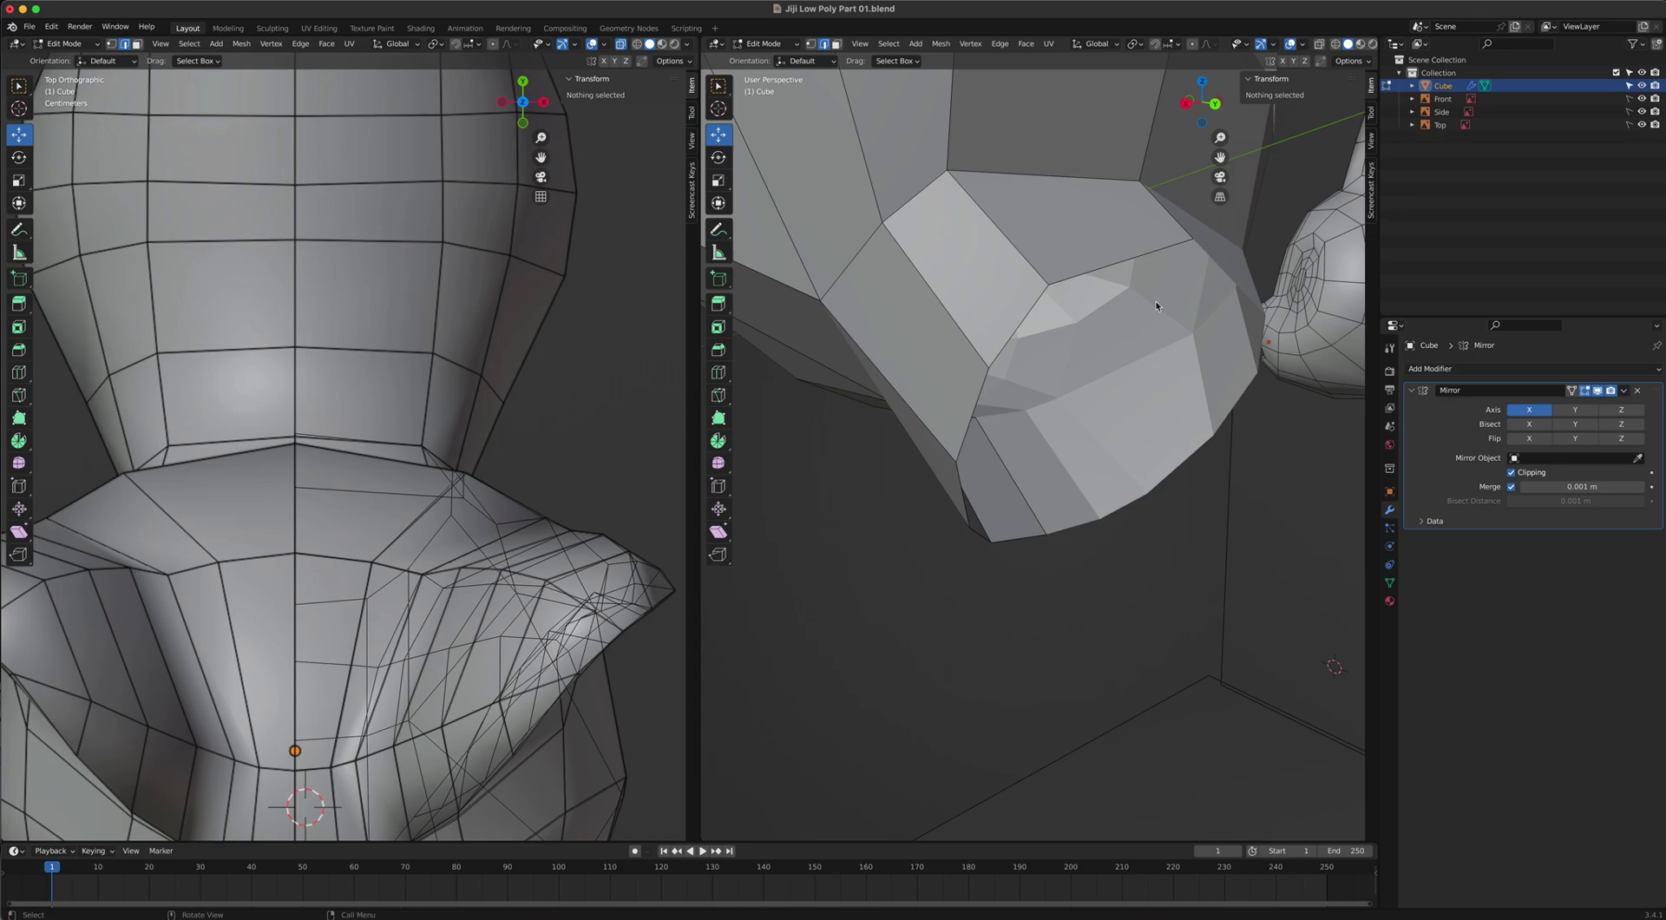
pyautogui.click(1099, 272)
pyautogui.keyDown('shift'); pyautogui.click(1017, 329); pyautogui.keyUp('shift')
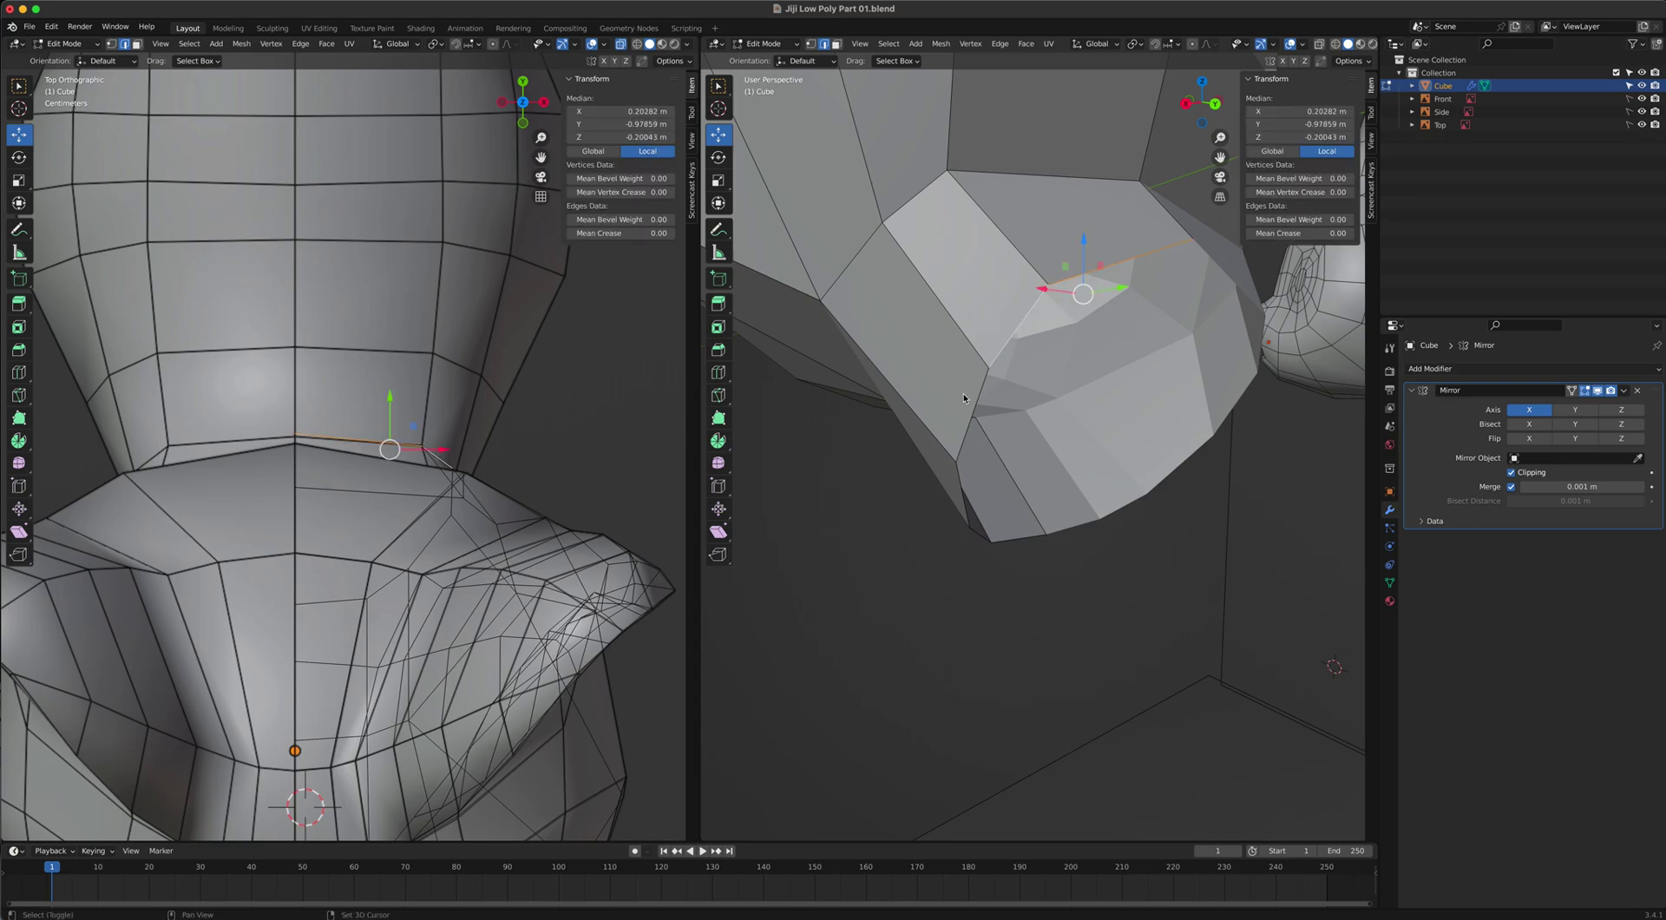
pyautogui.keyDown('shift'); pyautogui.click(971, 414); pyautogui.keyUp('shift')
pyautogui.keyDown('shift'); pyautogui.click(965, 487); pyautogui.keyUp('shift')
pyautogui.keyDown('shift'); pyautogui.click(989, 539); pyautogui.keyUp('shift')
pyautogui.keyDown('shift'); pyautogui.click(1036, 537); pyautogui.keyUp('shift')
pyautogui.moveTo(1091, 471); pyautogui.dragTo(1012, 498, button='middle')
pyautogui.press('KP_3')
pyautogui.scroll(-2, 1154, 521)
pyautogui.scroll(-1, 1155, 520)
pyautogui.keyDown('shift'); pyautogui.click(965, 518); pyautogui.keyUp('shift')
pyautogui.press('KP_3')
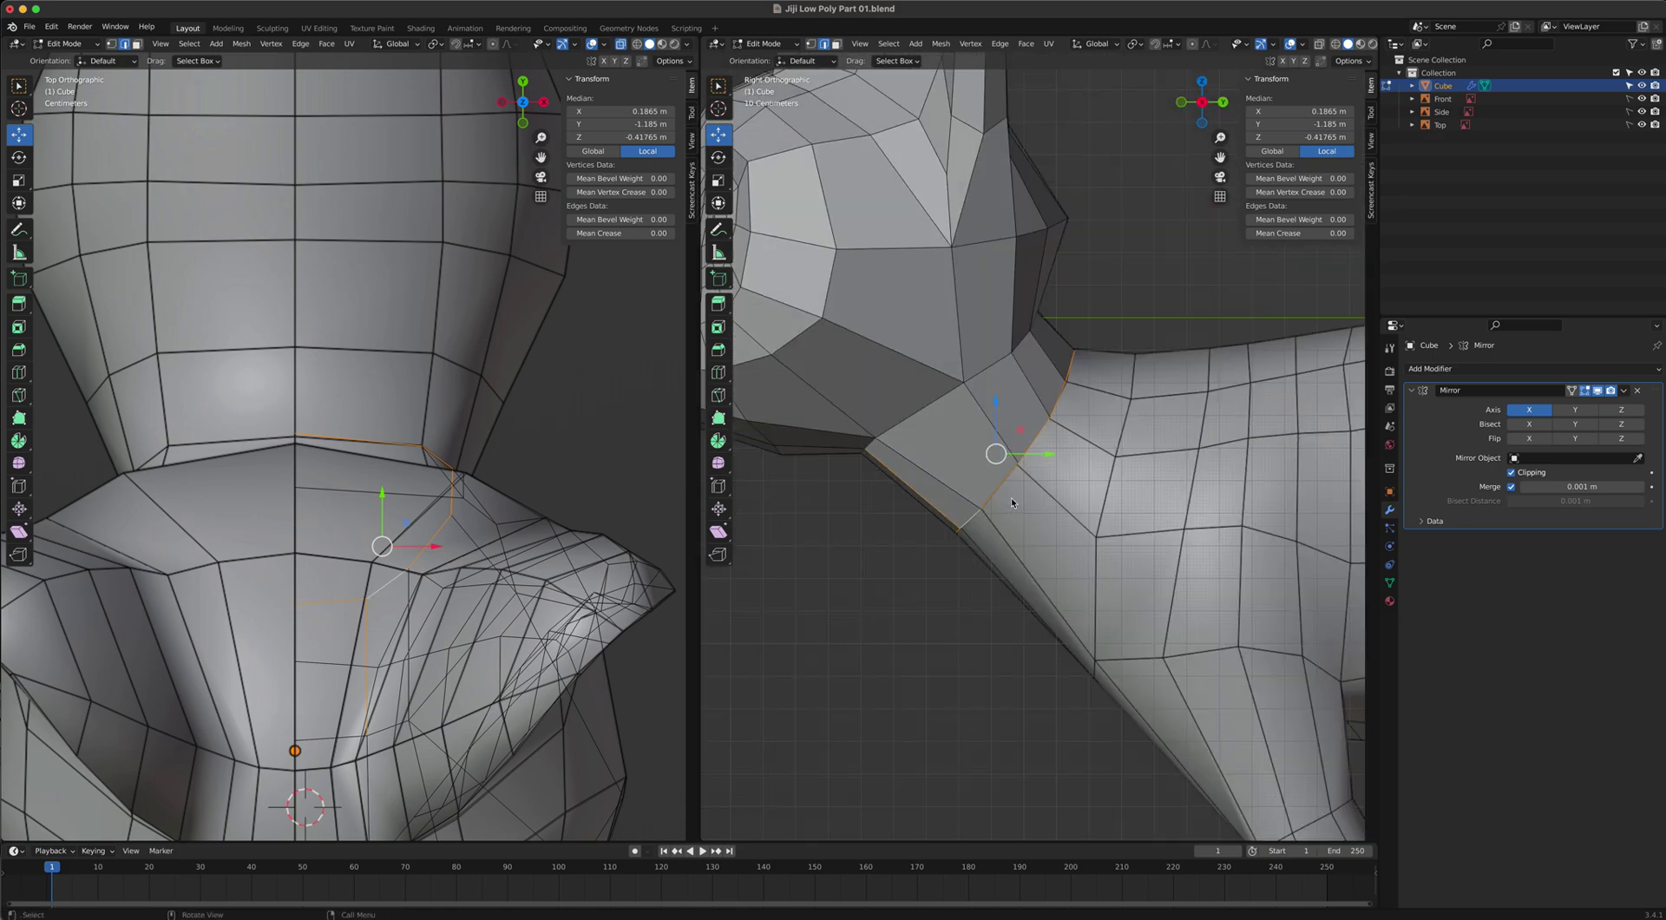
pyautogui.press('e')
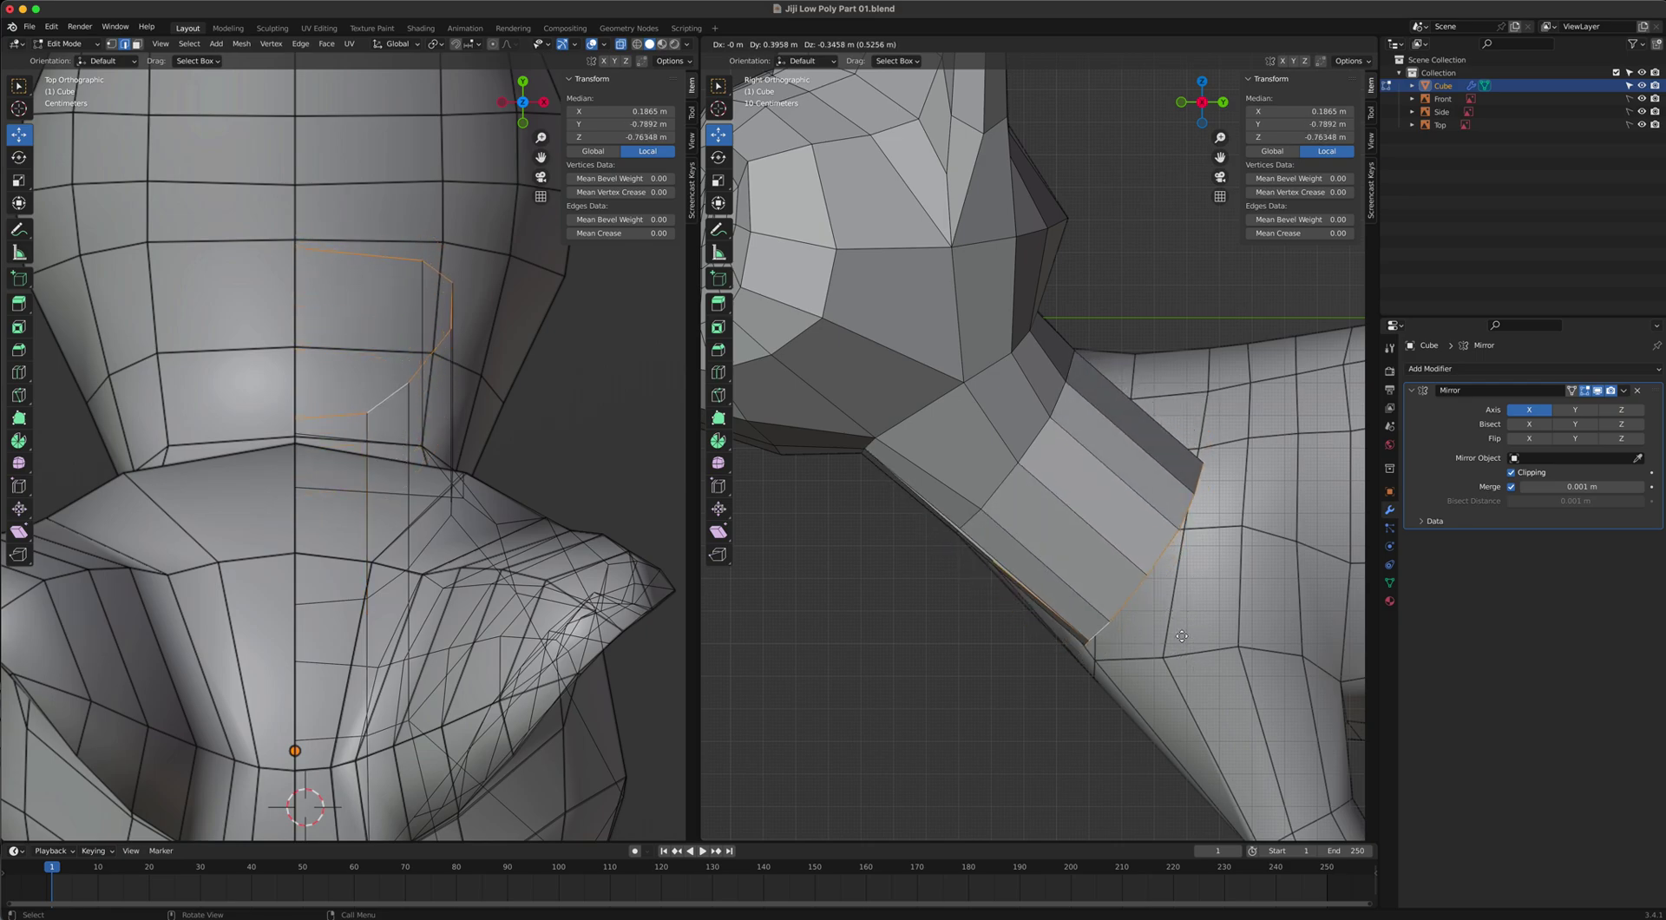
pyautogui.click(1162, 589)
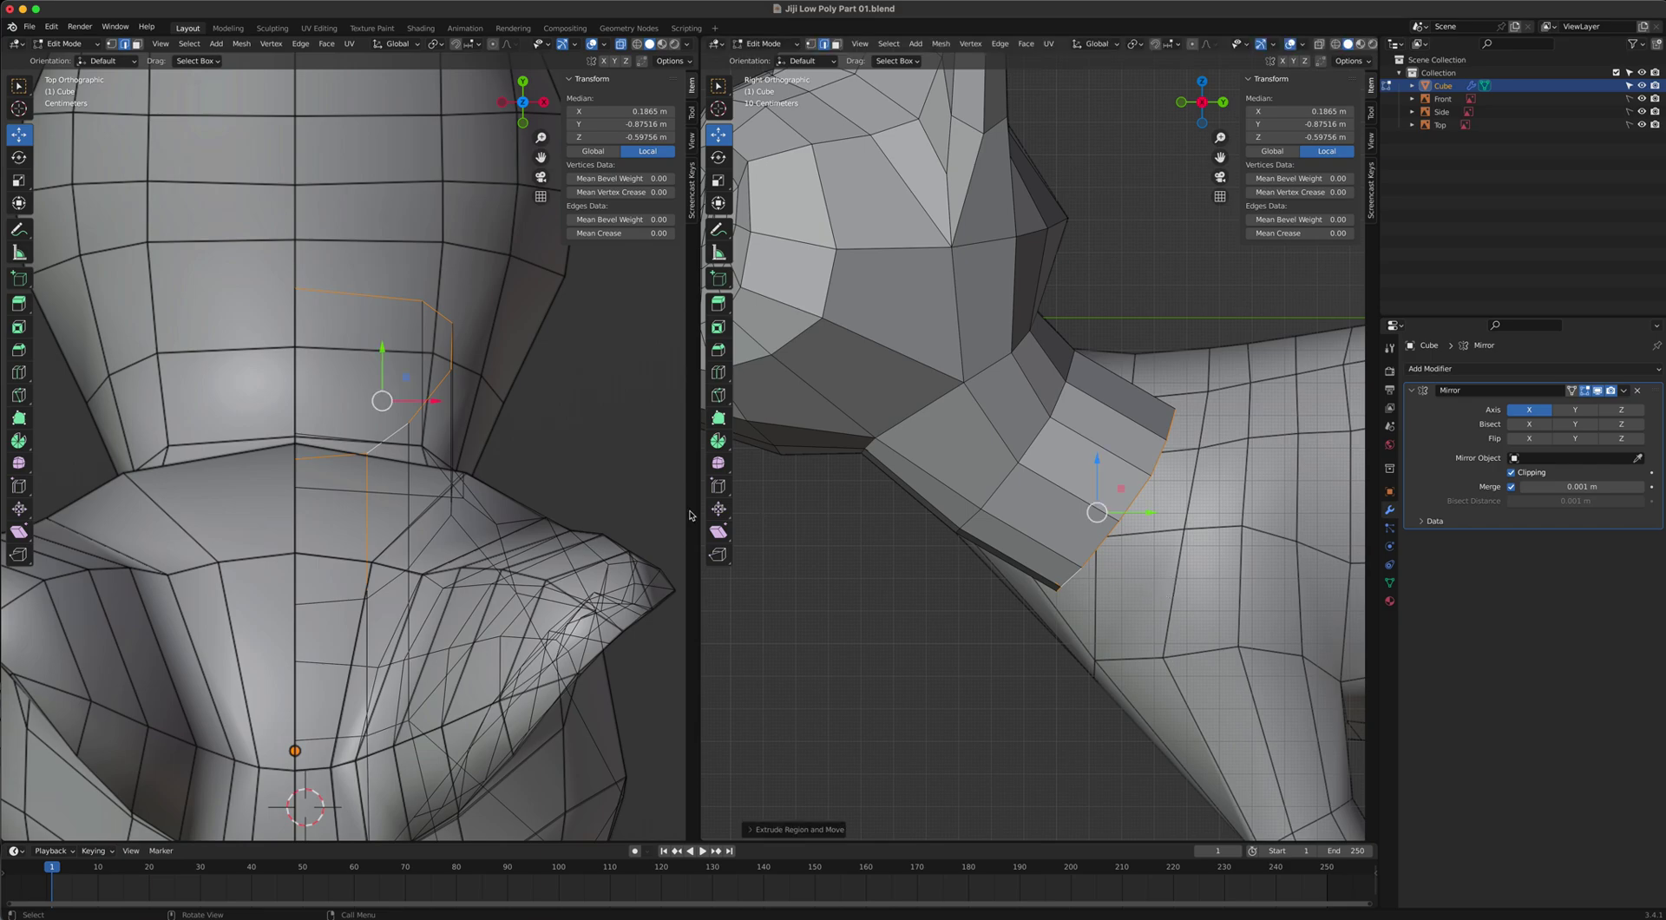
pyautogui.hotkey('ctrl', 'z')
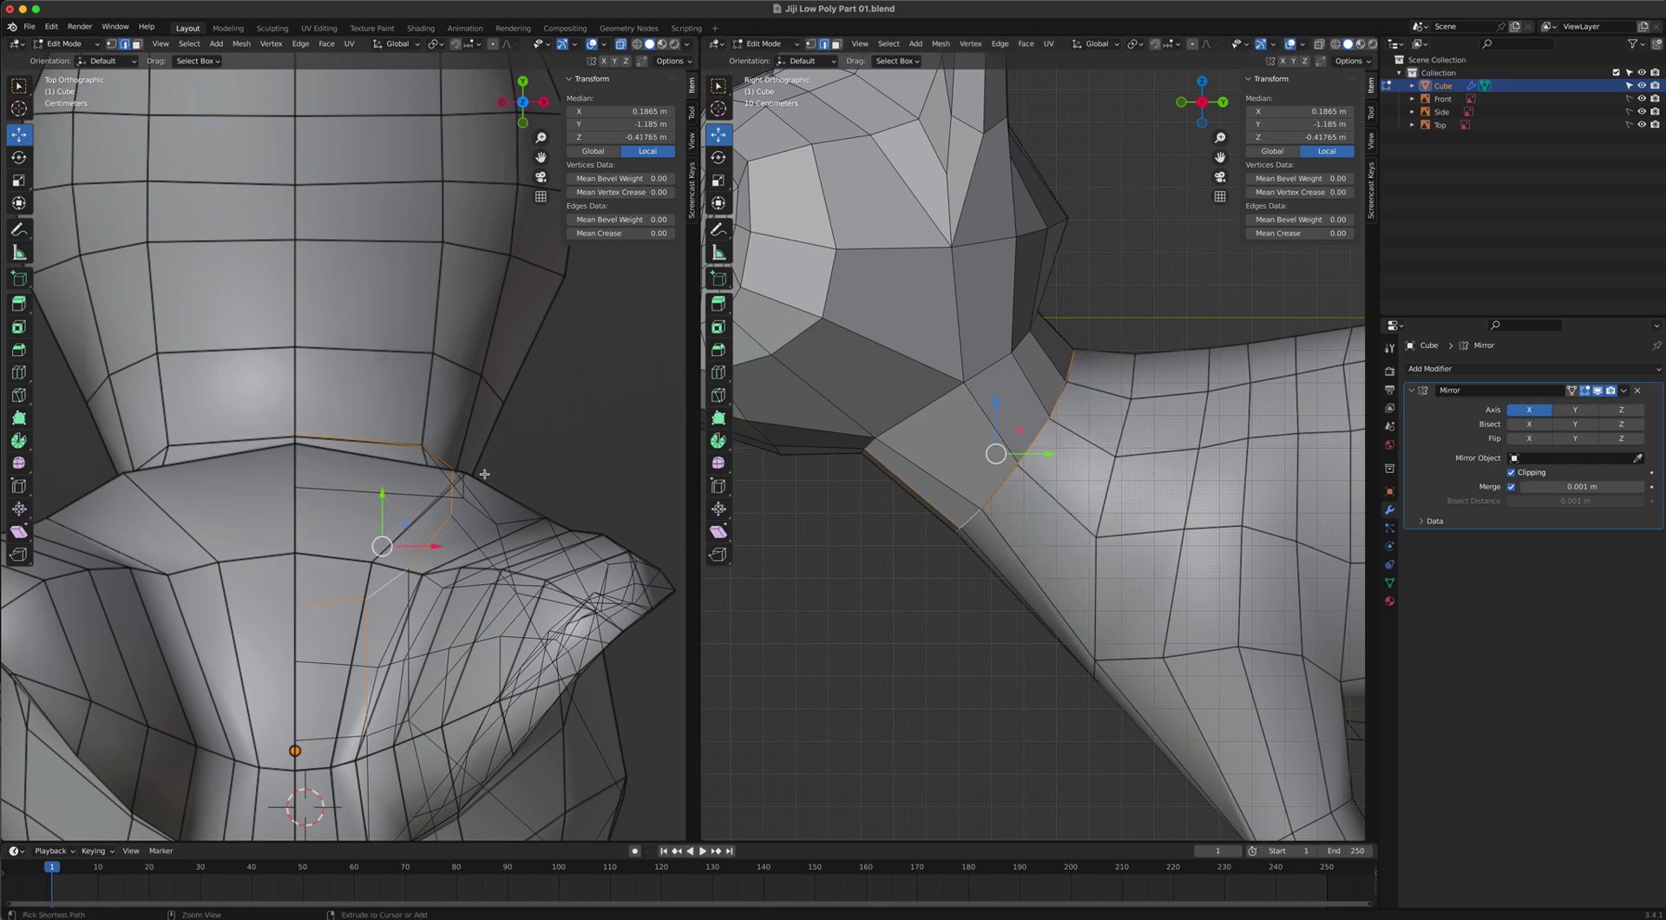
pyautogui.hotkey('ctrl', 'z')
# Deselect the stray edge along the throat and extrude the neck's open edges about 0.2 m back and 0.13 m down in the side view.
pyautogui.moveTo(885, 540); pyautogui.dragTo(971, 566, button='middle')
pyautogui.keyDown('shift'); pyautogui.click(957, 474); pyautogui.keyUp('shift')
pyautogui.keyDown('shift'); pyautogui.click(980, 487); pyautogui.keyUp('shift')
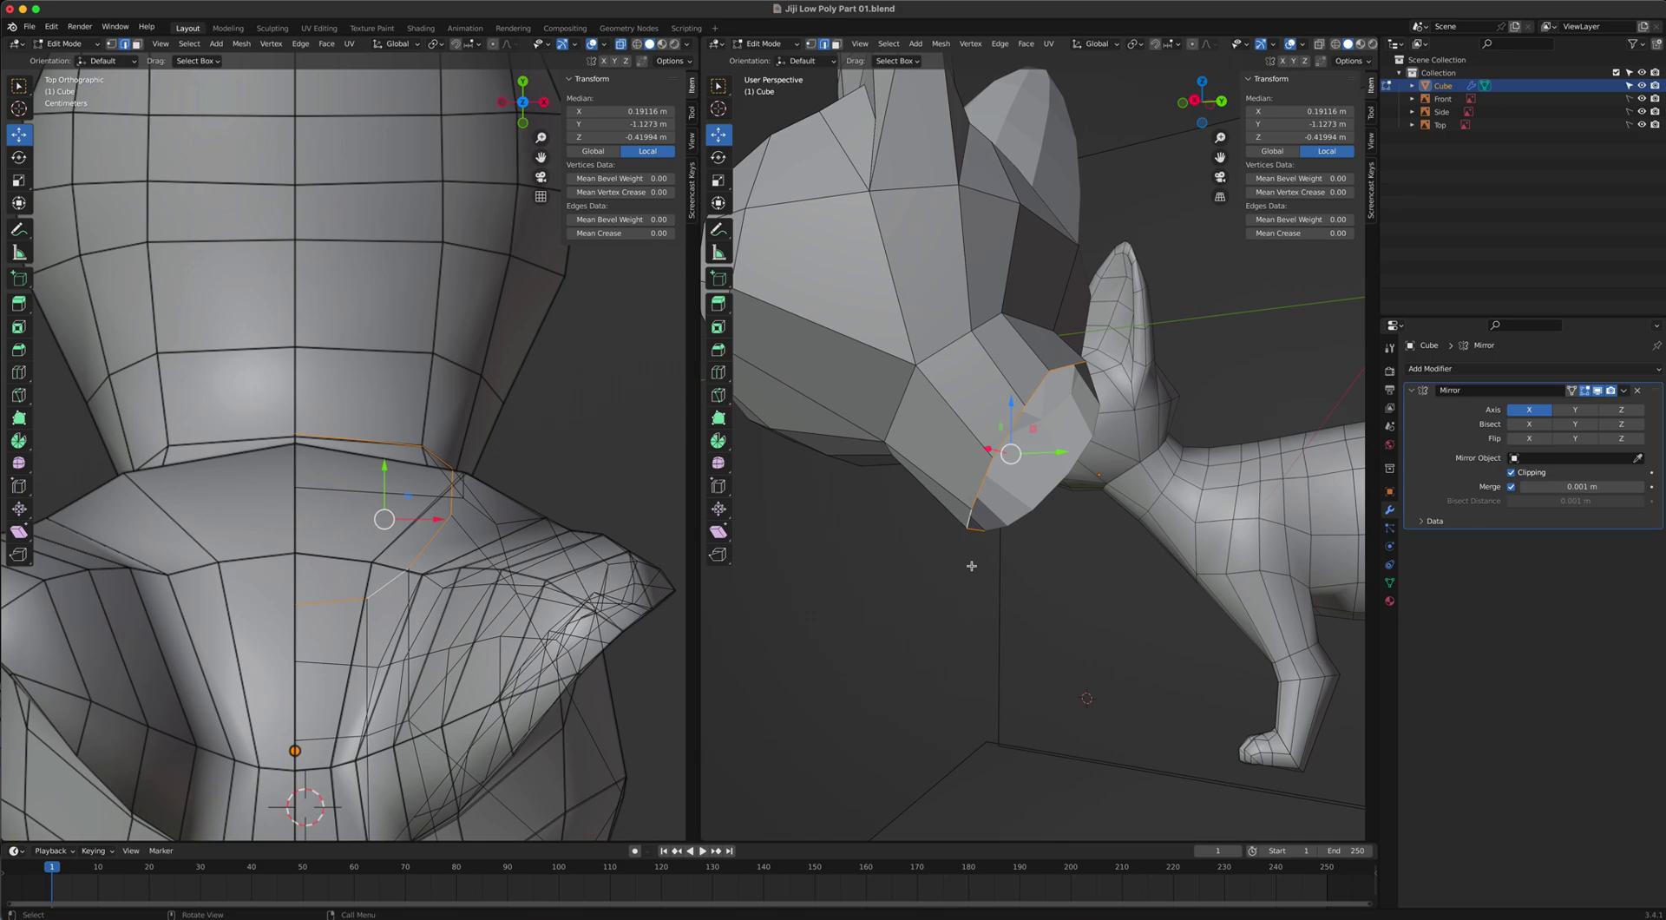
pyautogui.press('KP_3')
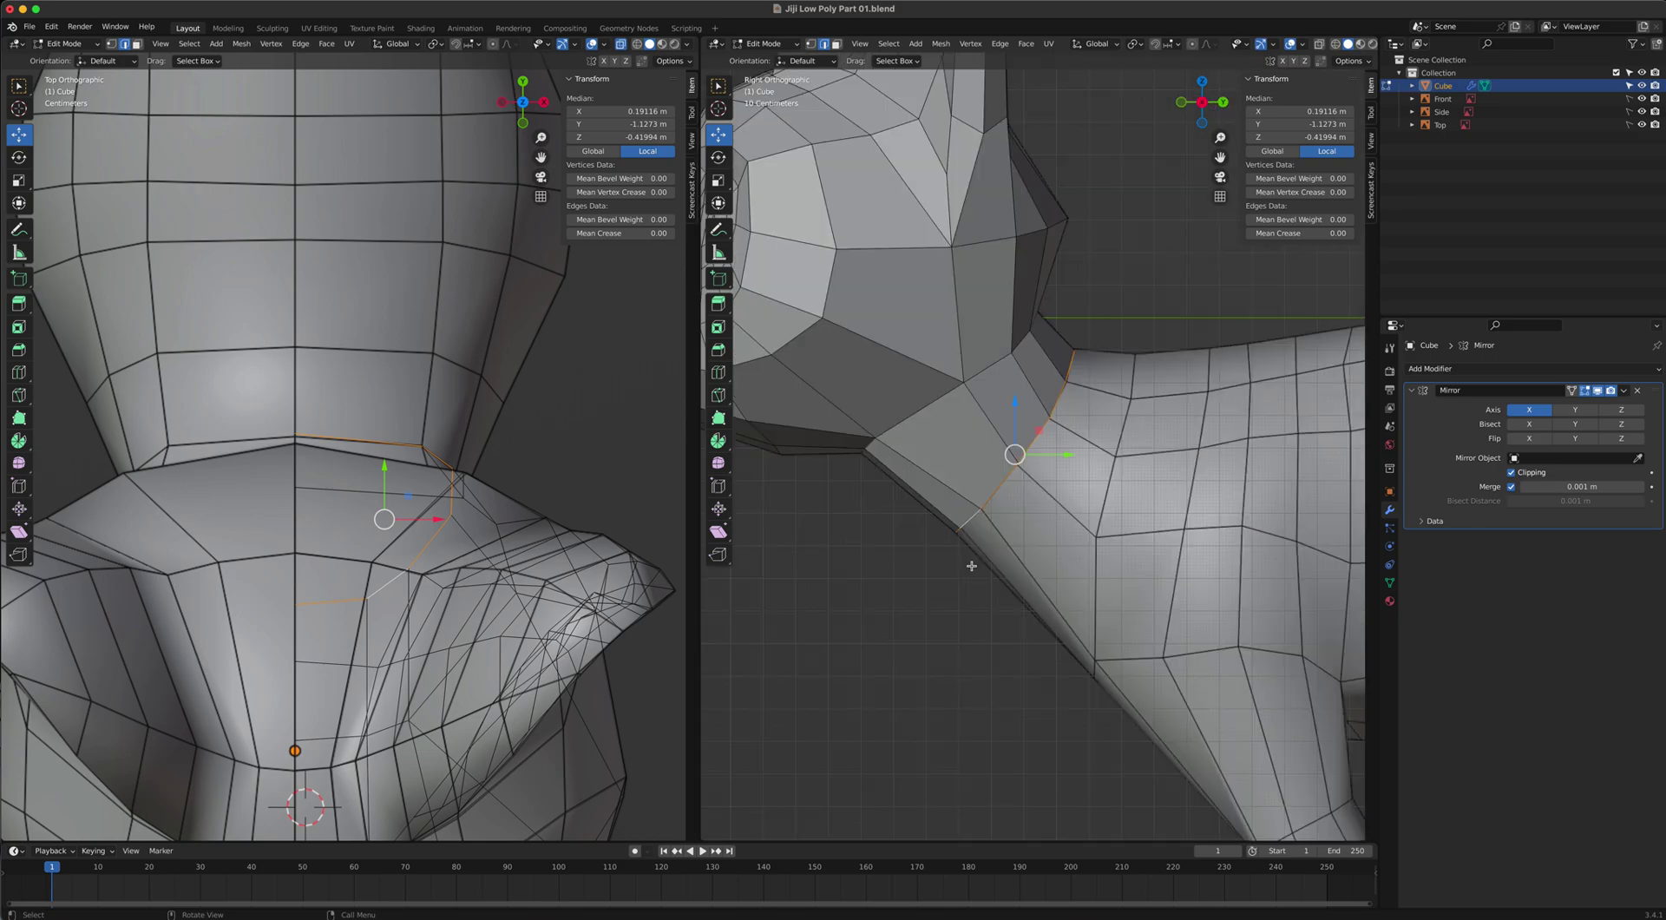
pyautogui.press('e')
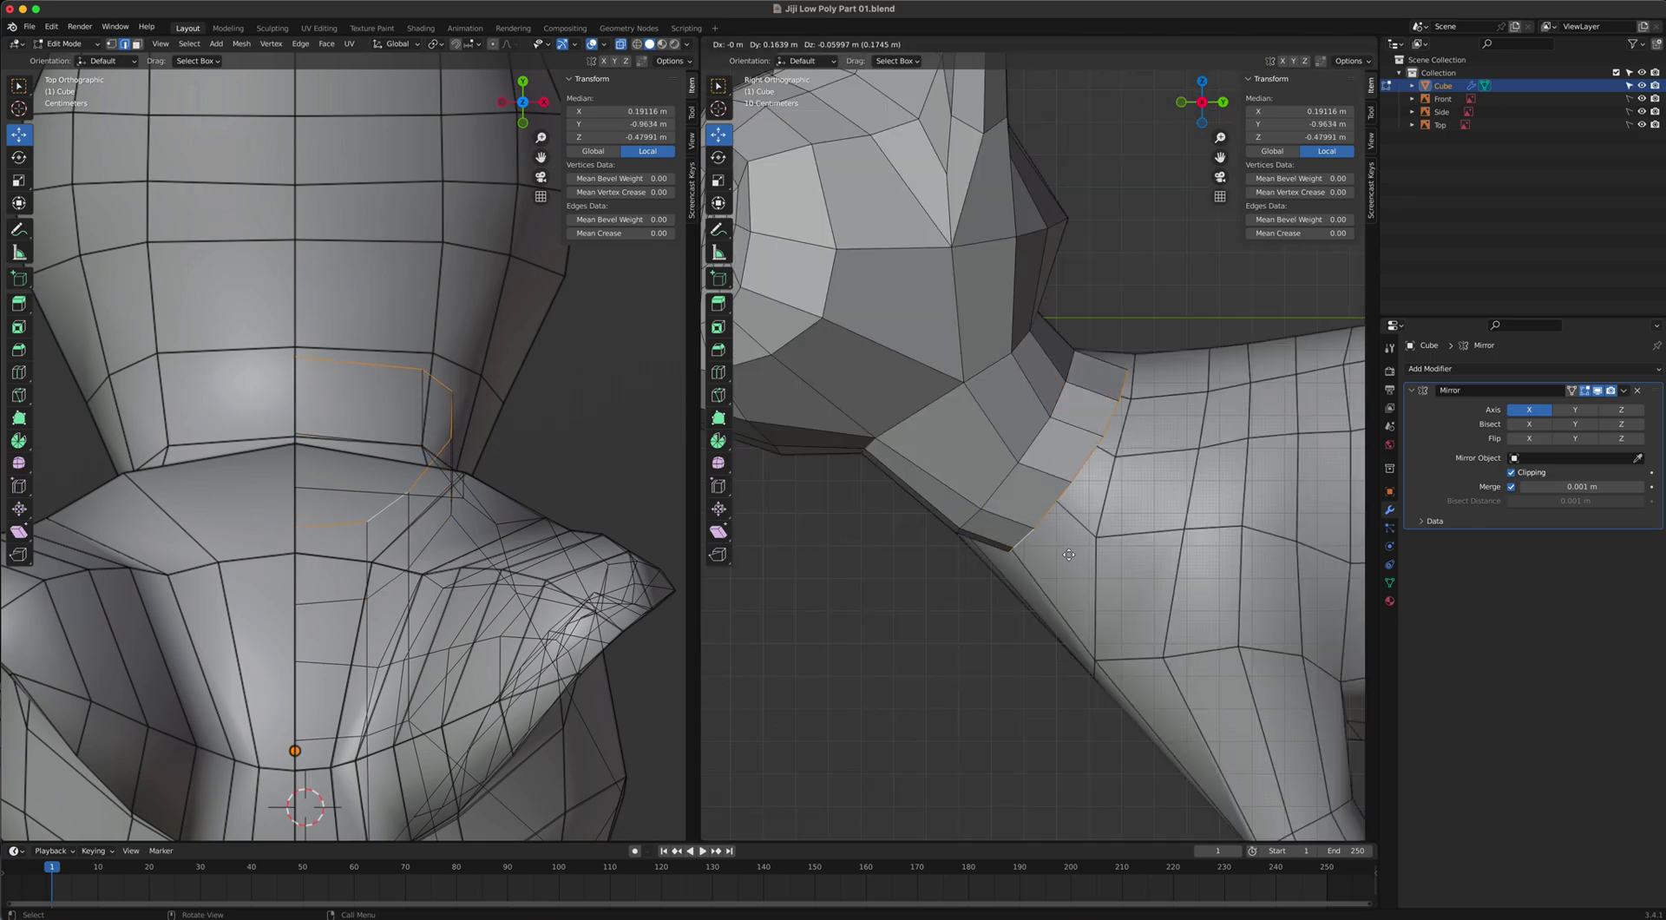
pyautogui.click(473, 363)
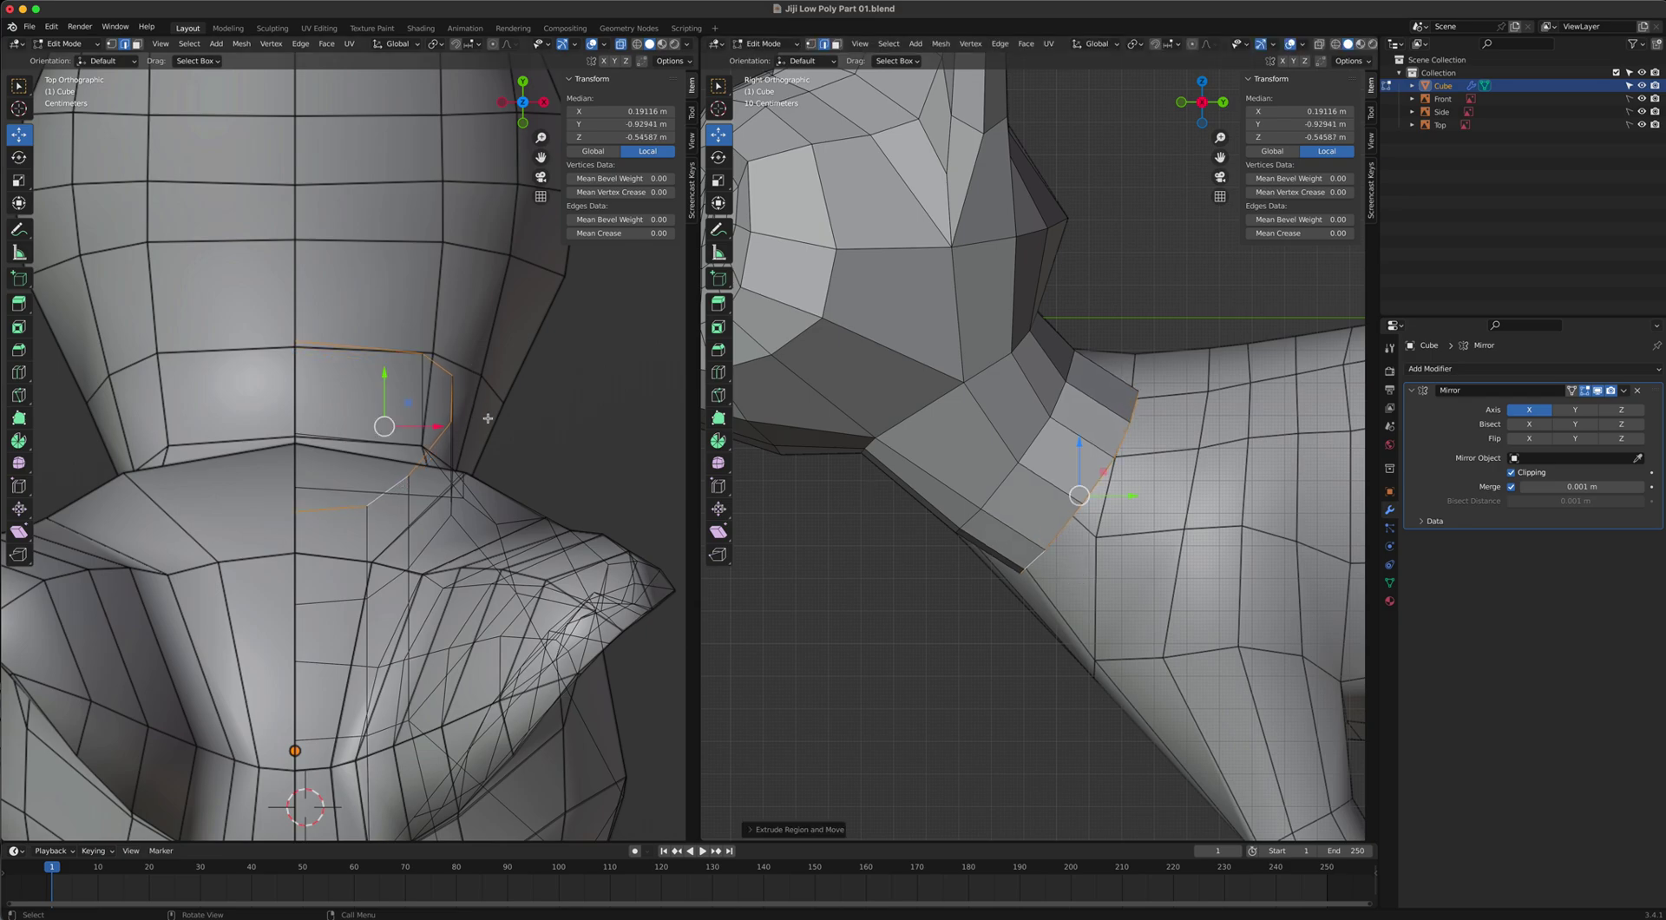
# Scale the neck's open edge loop up about 1.25 times in the top view and move it about 0.04 m outward and 0.04 m forward.
pyautogui.press('s')
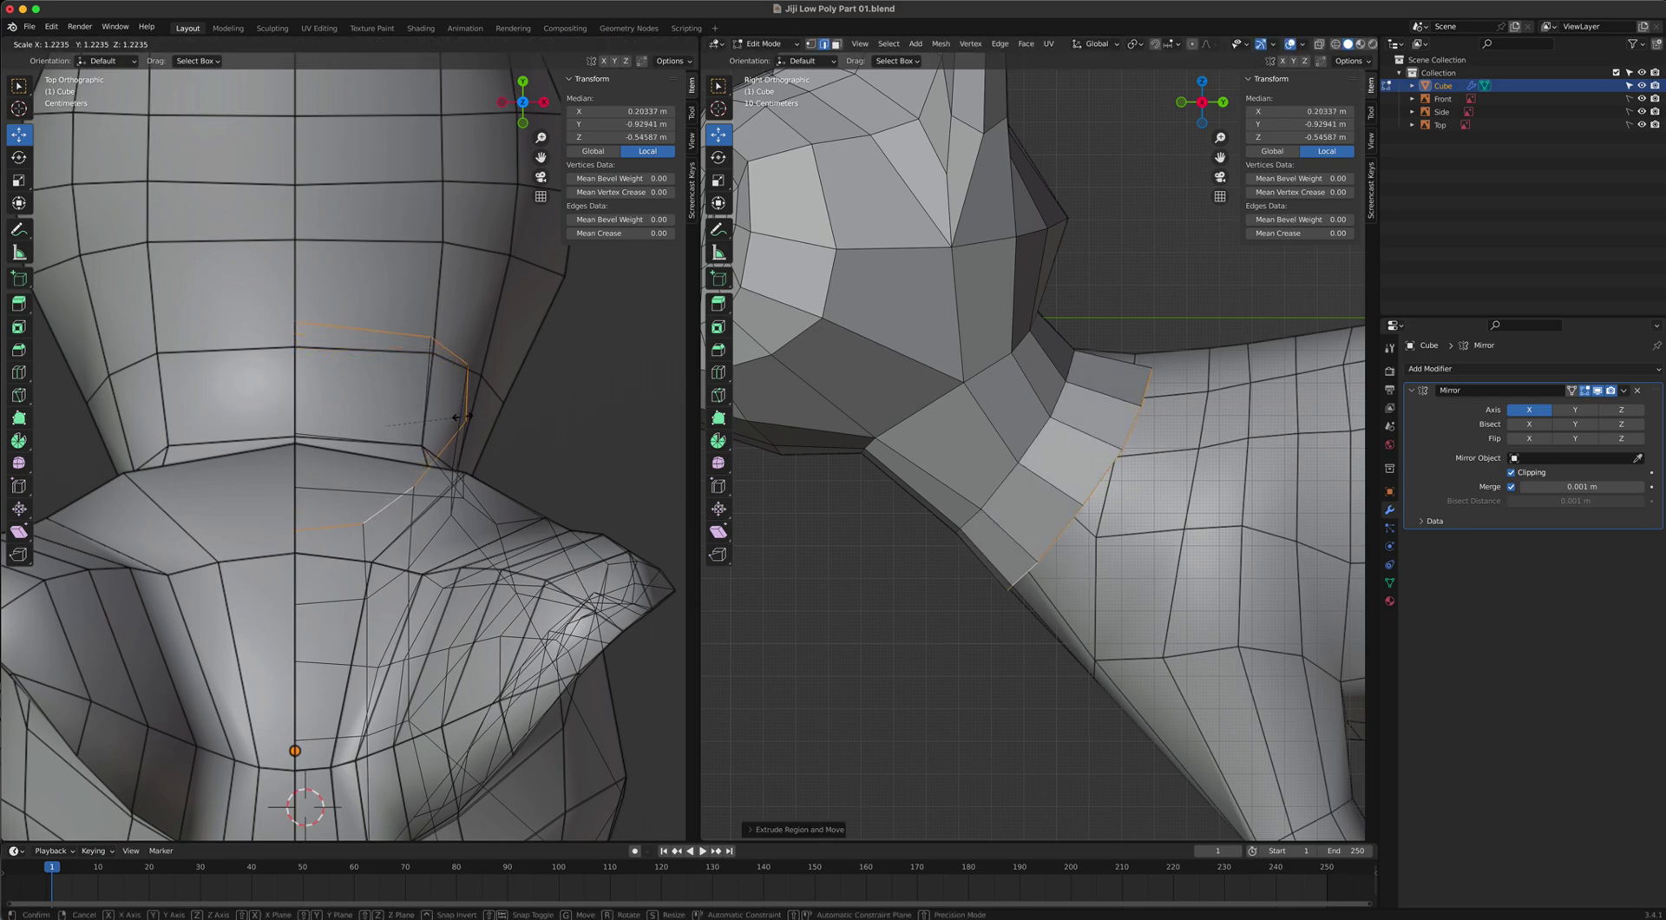
pyautogui.click(465, 416)
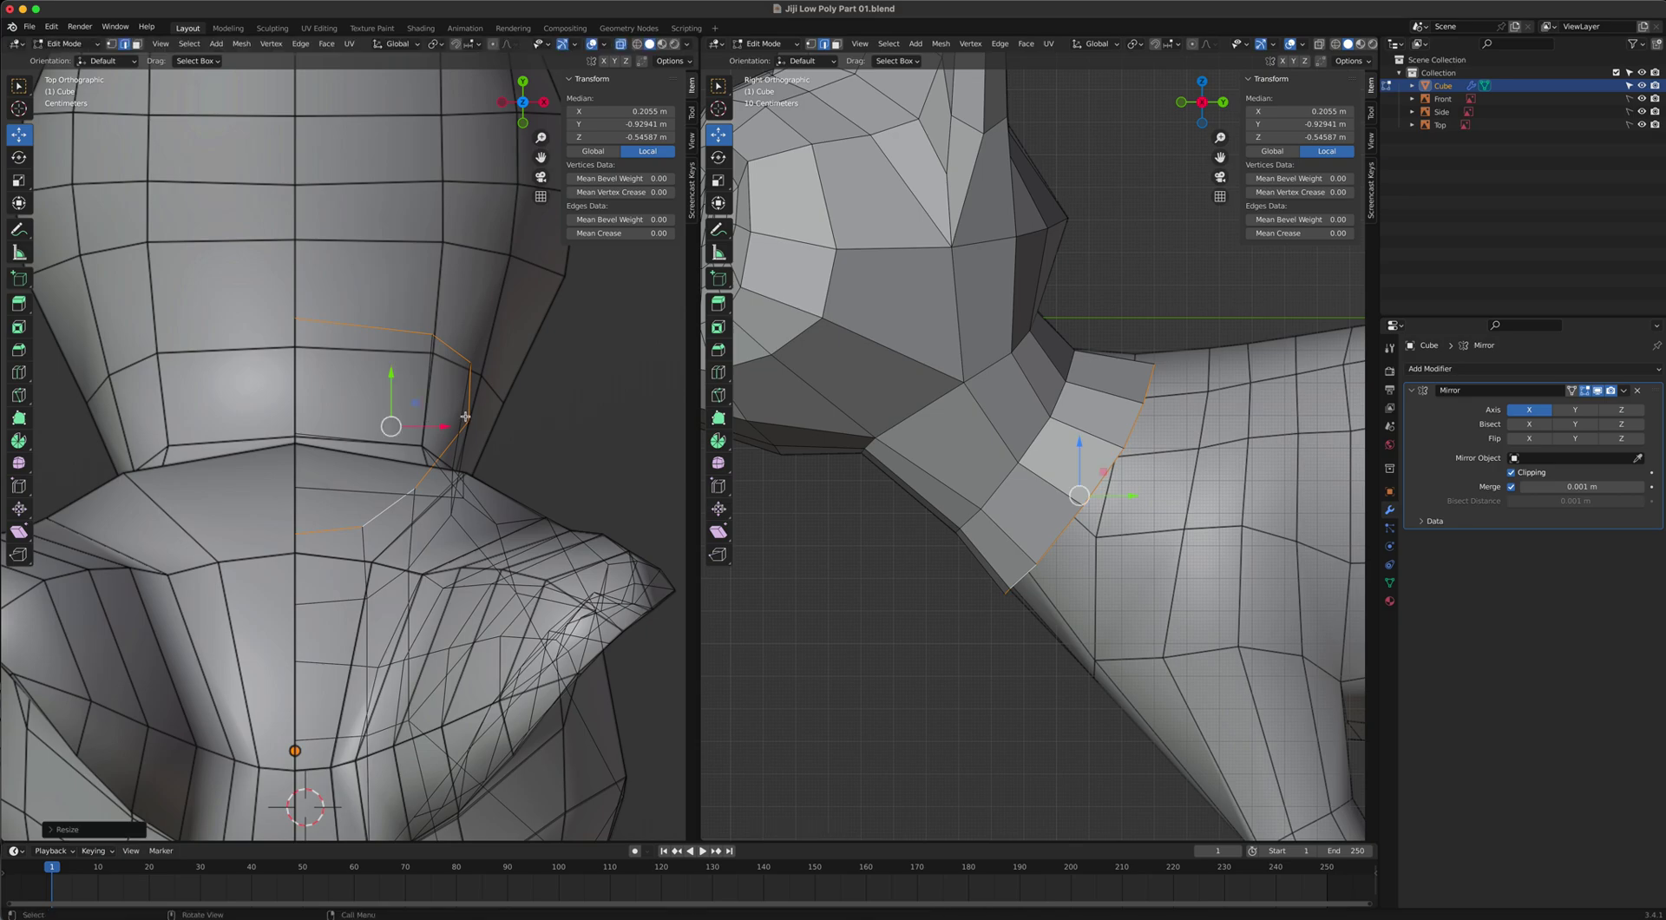
pyautogui.press('g')
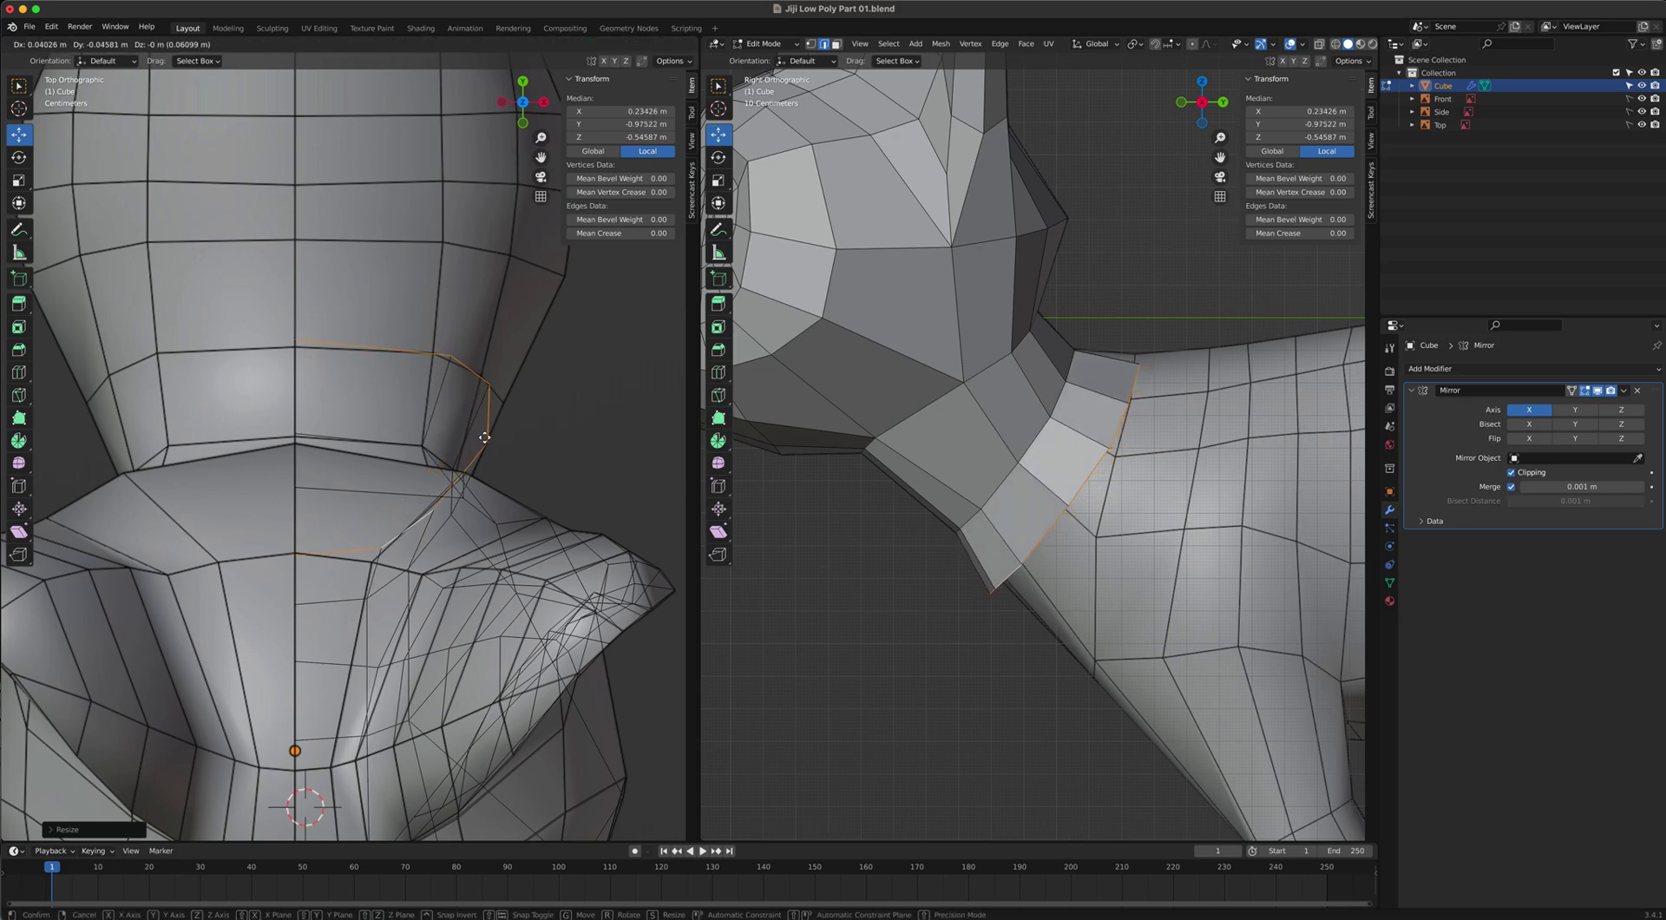
pyautogui.click(486, 436)
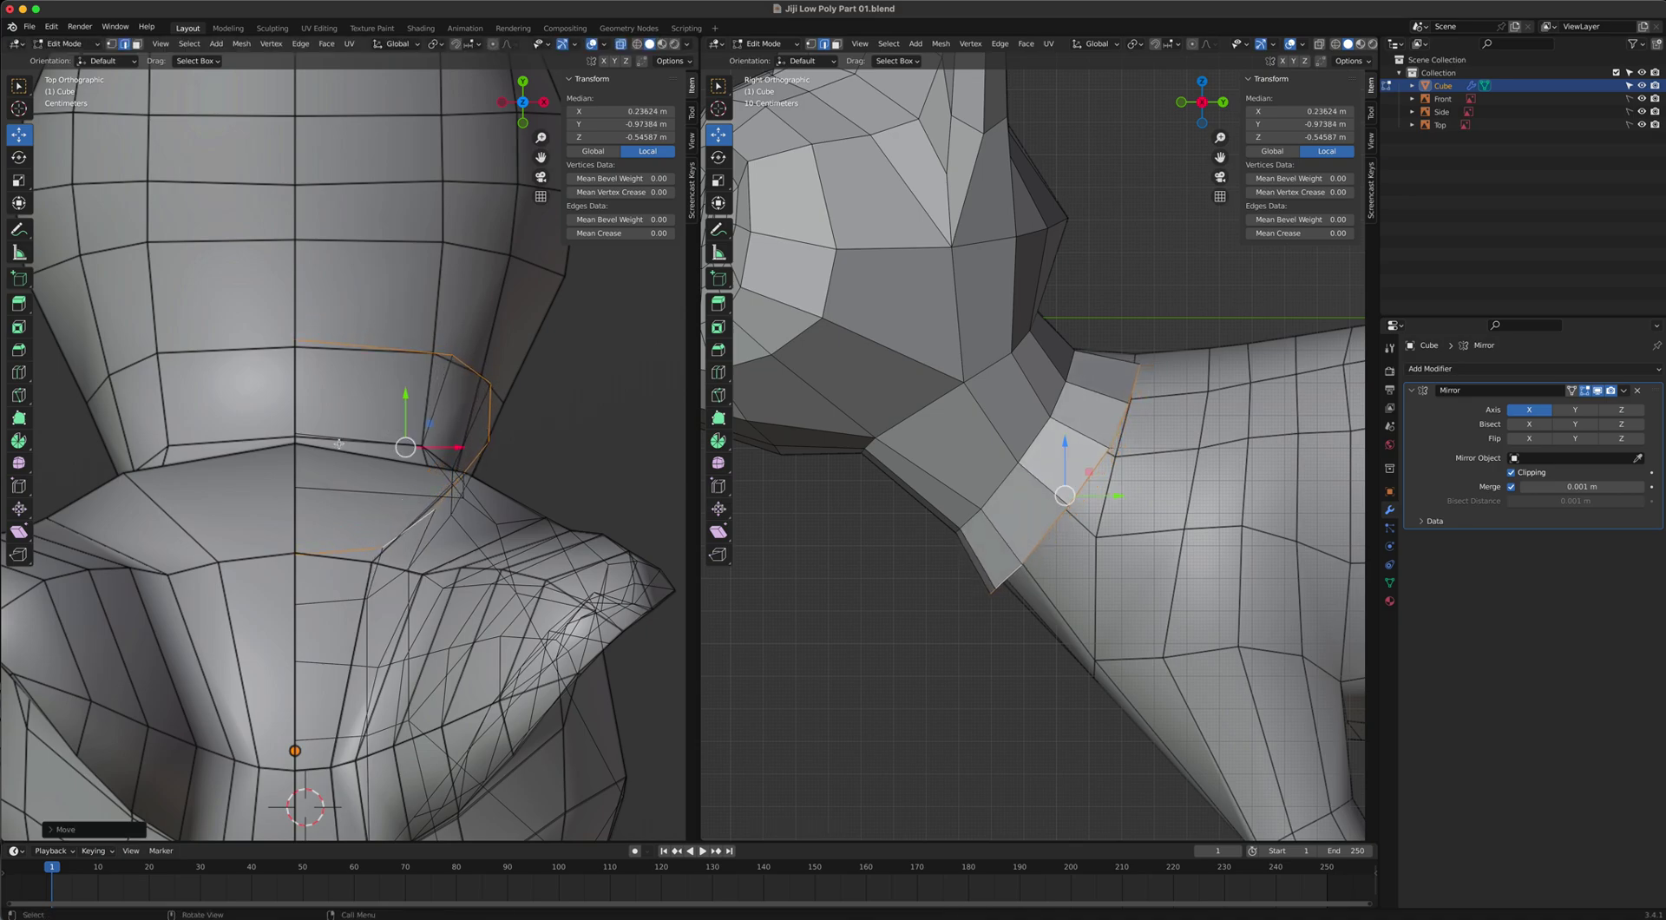
# Rotate the open neck loop in the side view to follow the reference edge and shift it about 0.1 m back and 0.02 m down.
pyautogui.press('g')
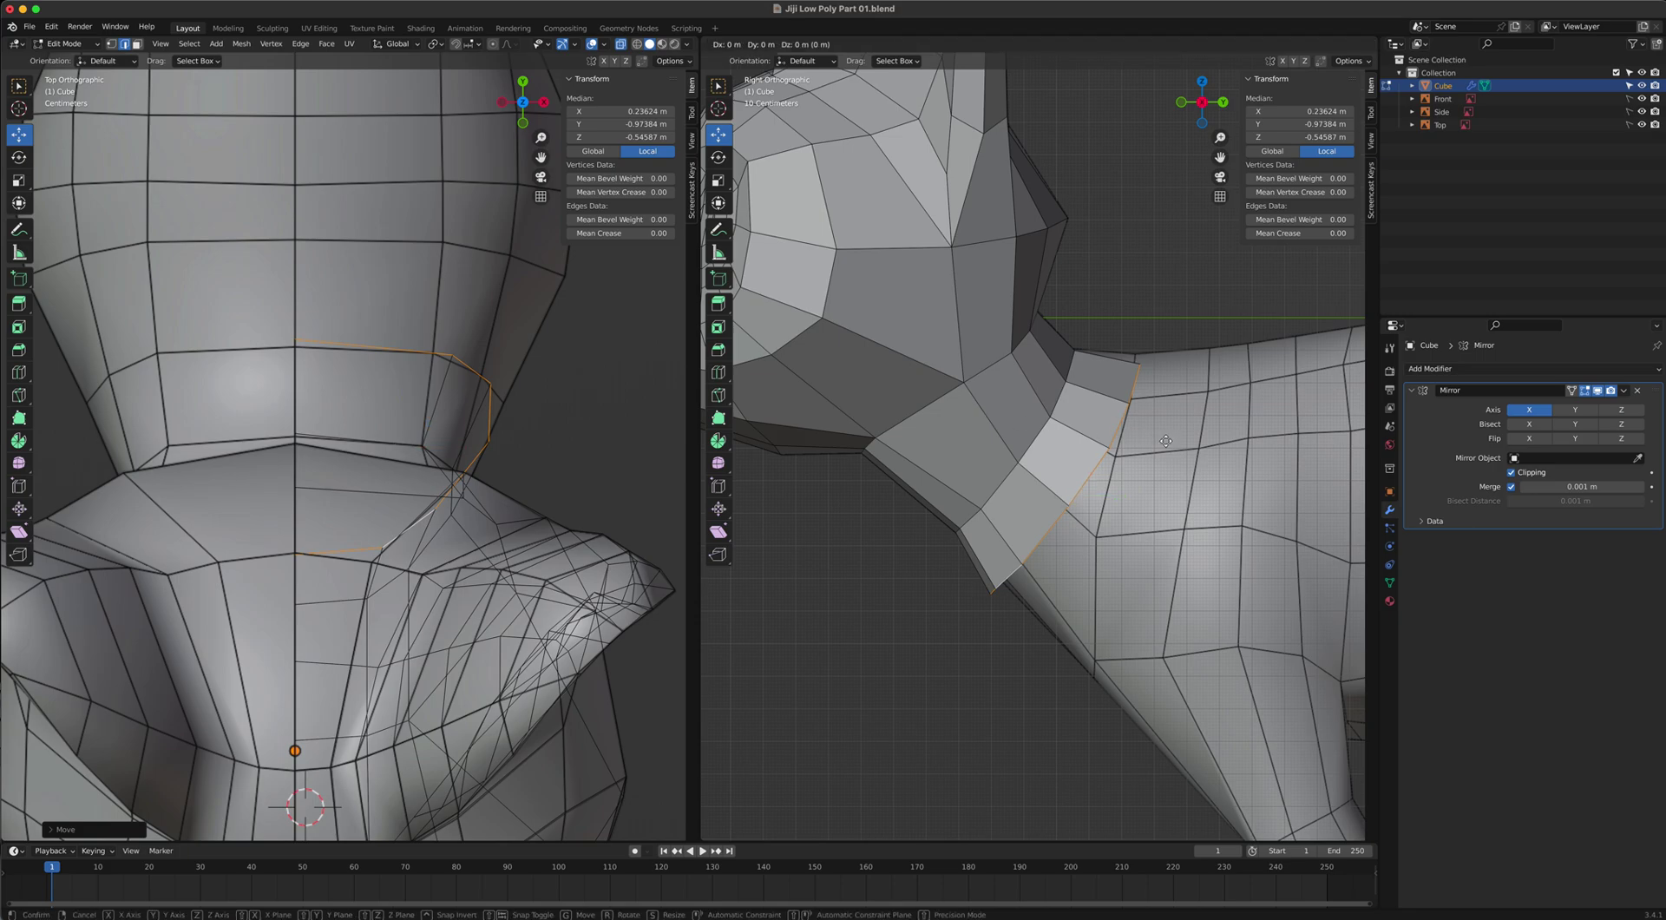
pyautogui.click(1143, 424)
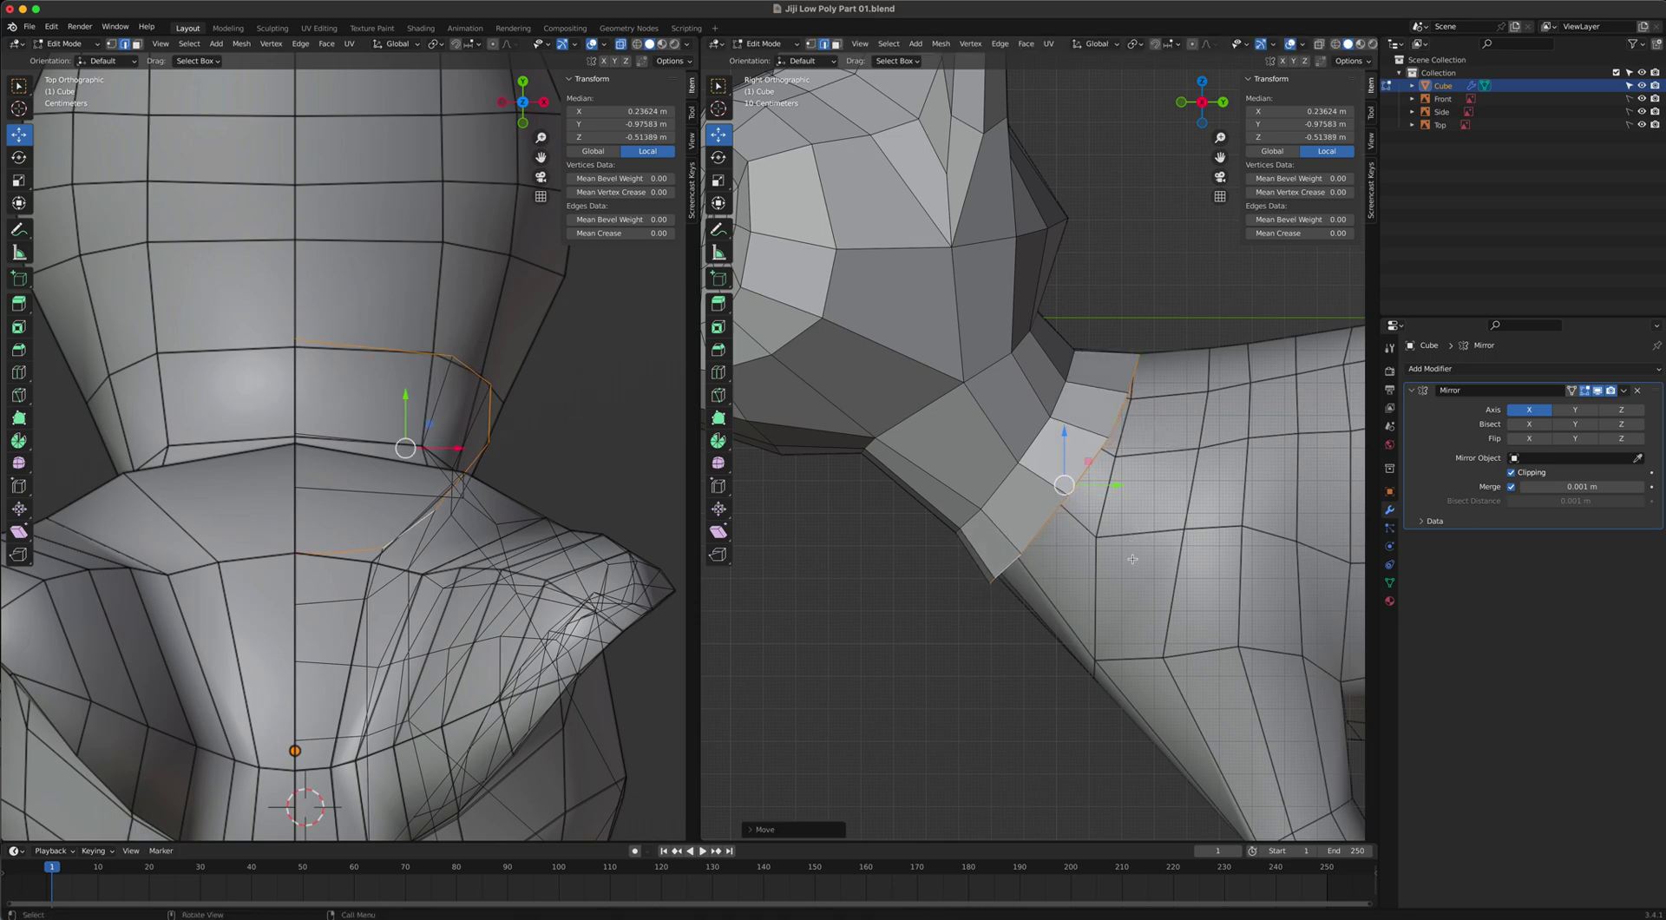
pyautogui.press('r')
pyautogui.click(1154, 538)
pyautogui.press('g')
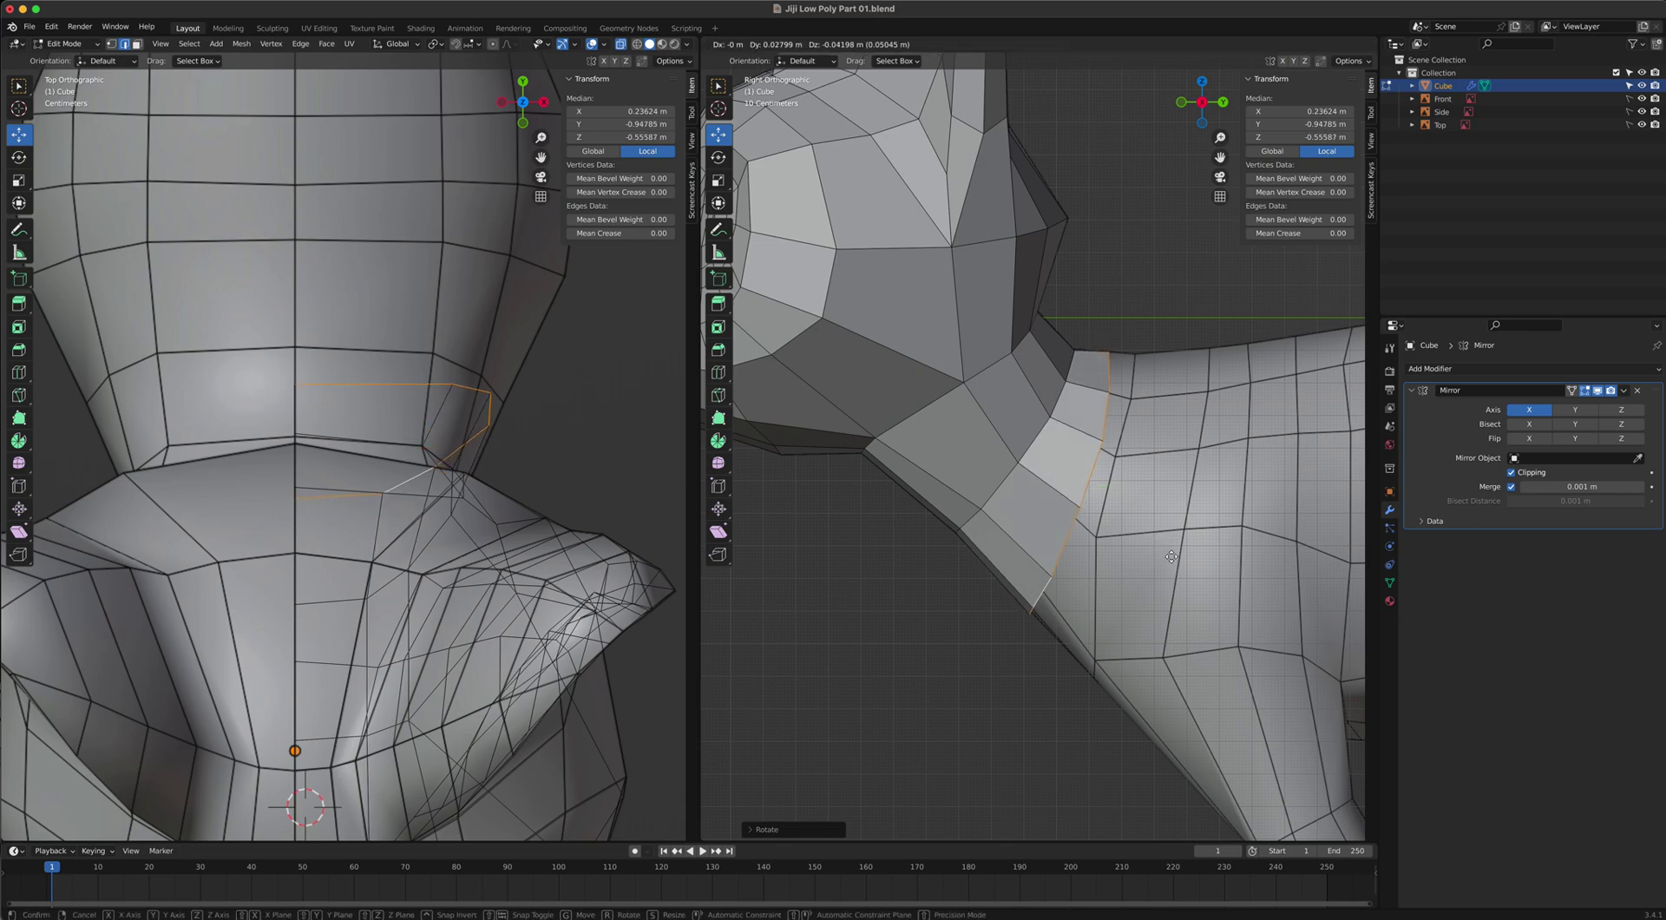
pyautogui.click(1194, 559)
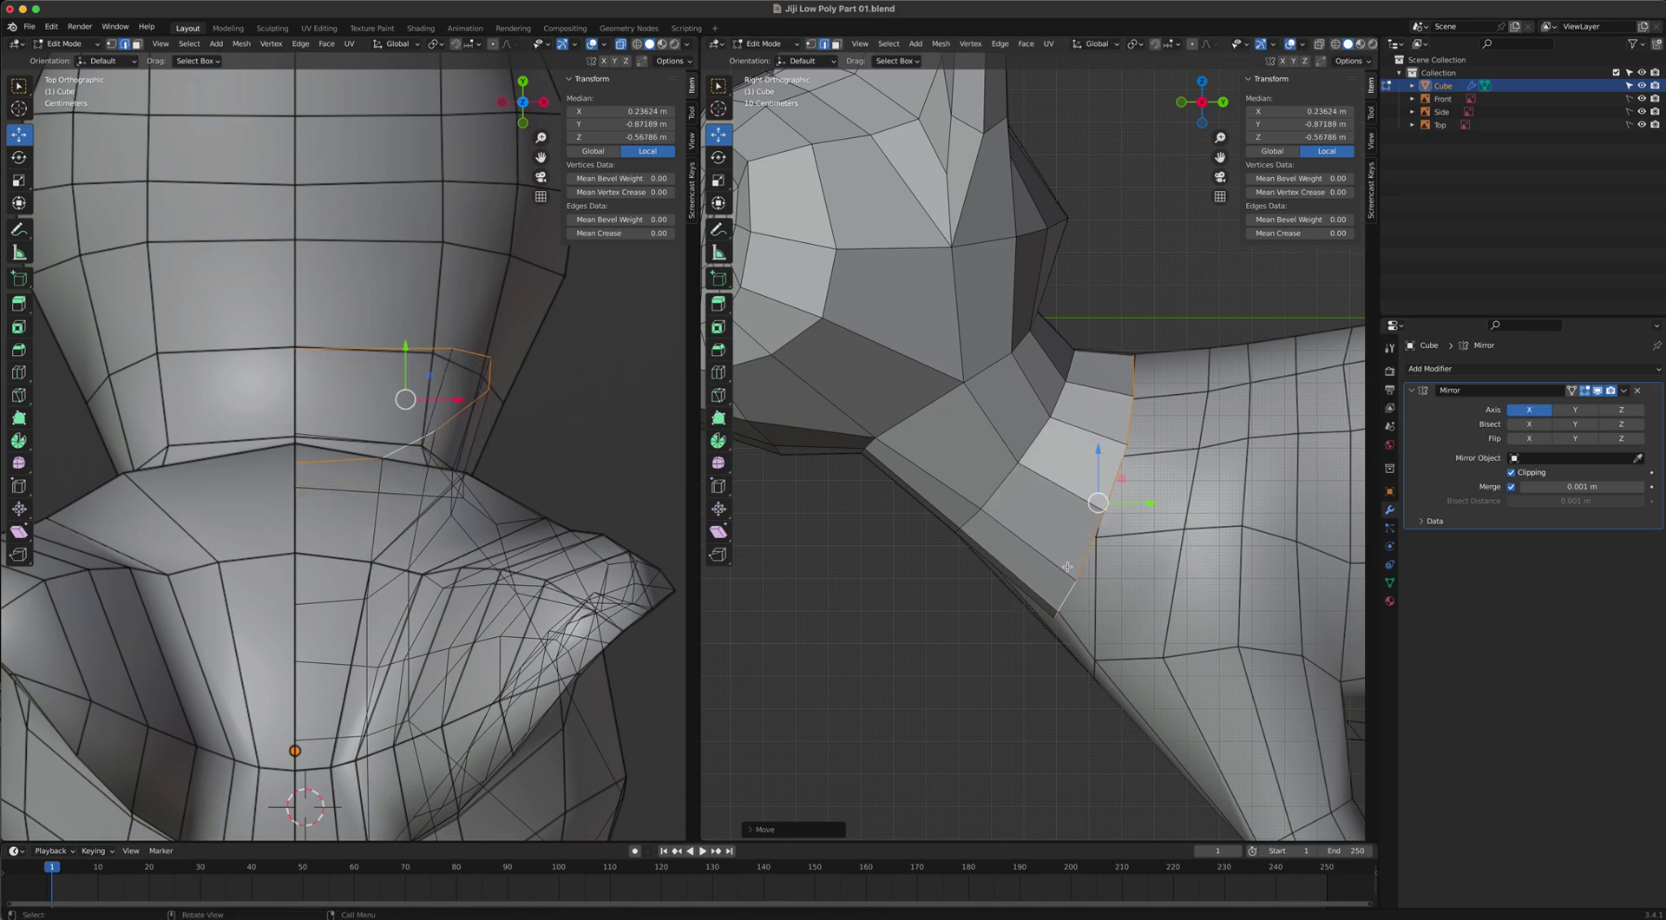
# Enable vertex selection and change the top-view viewport to the front view with X-ray on.
pyautogui.scroll(4, 1067, 567)
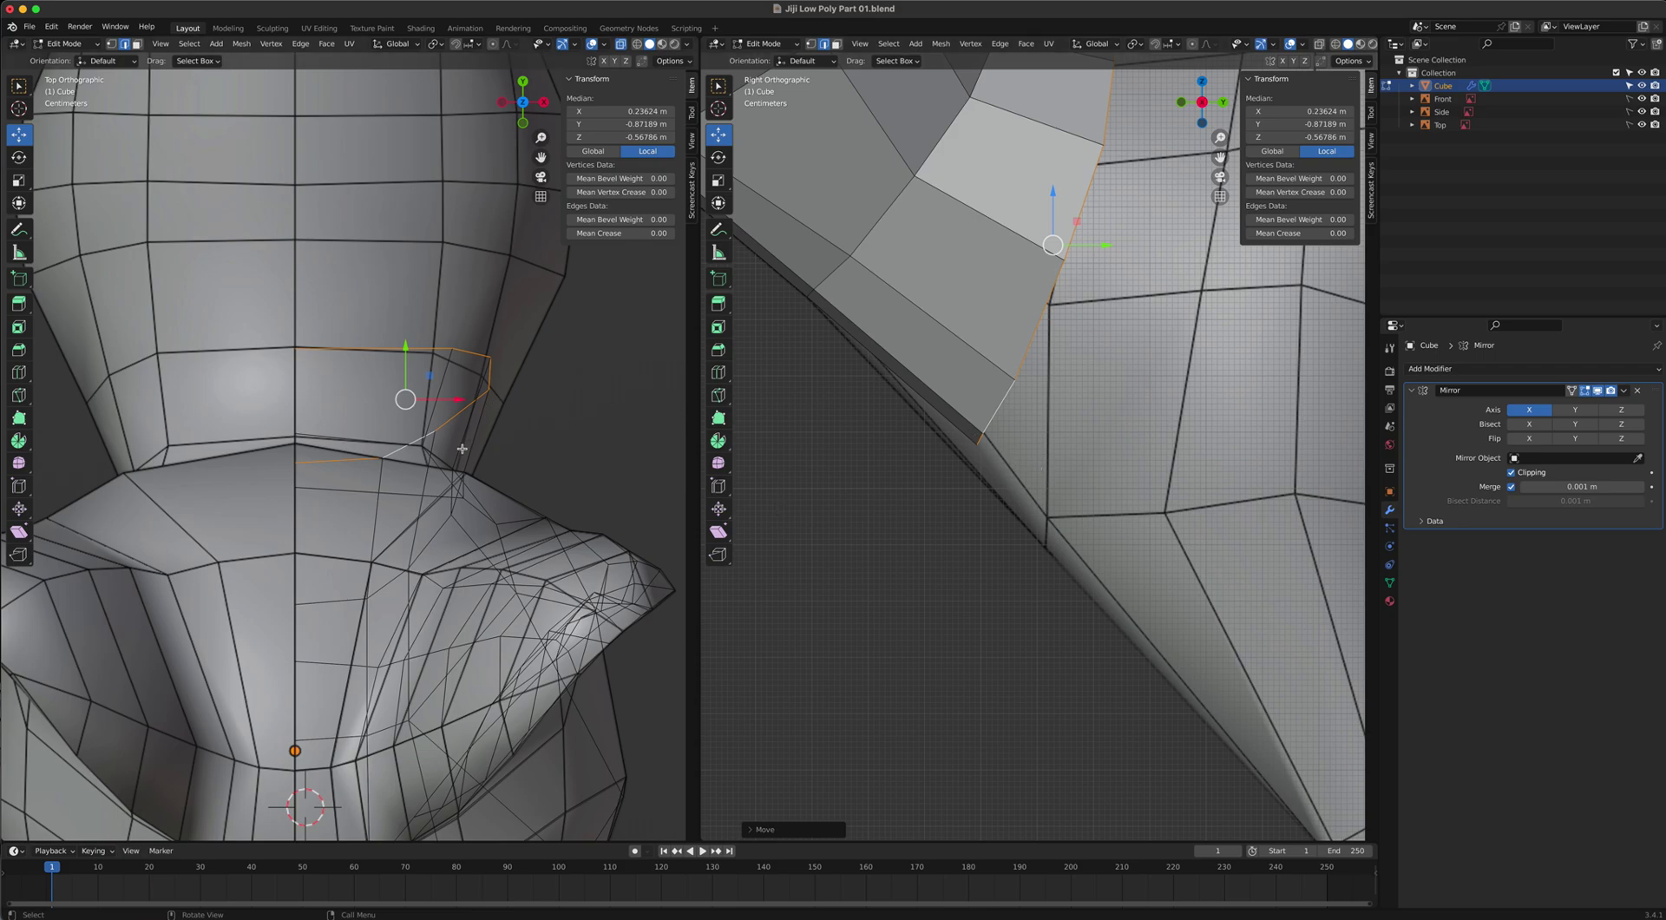
pyautogui.press('1')
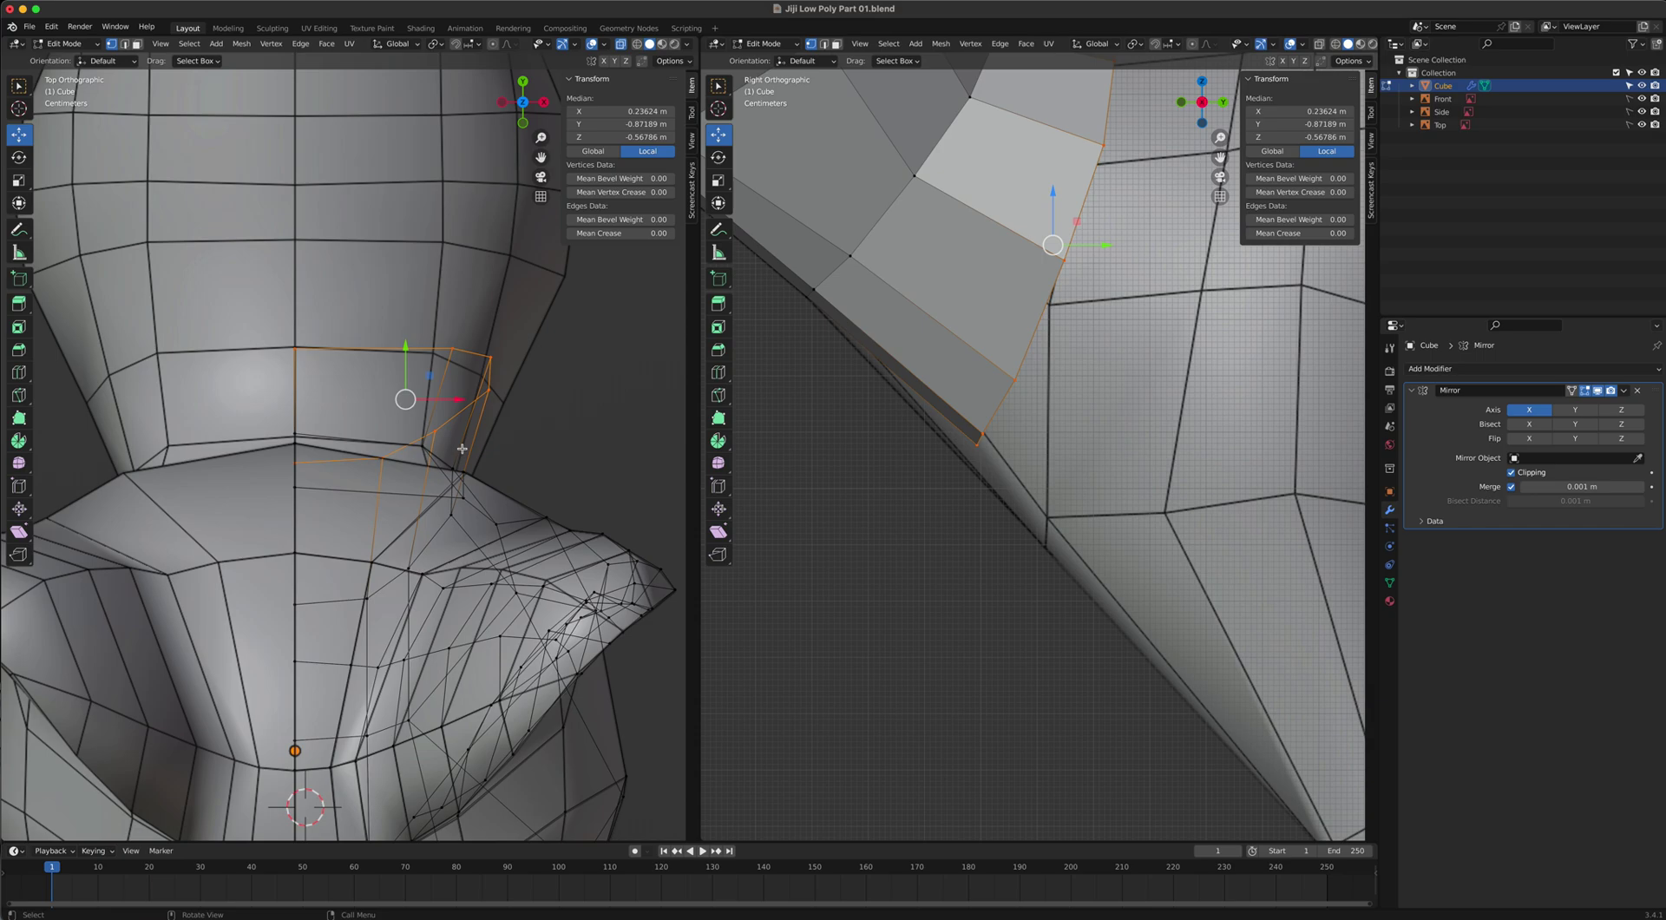
pyautogui.press('`')
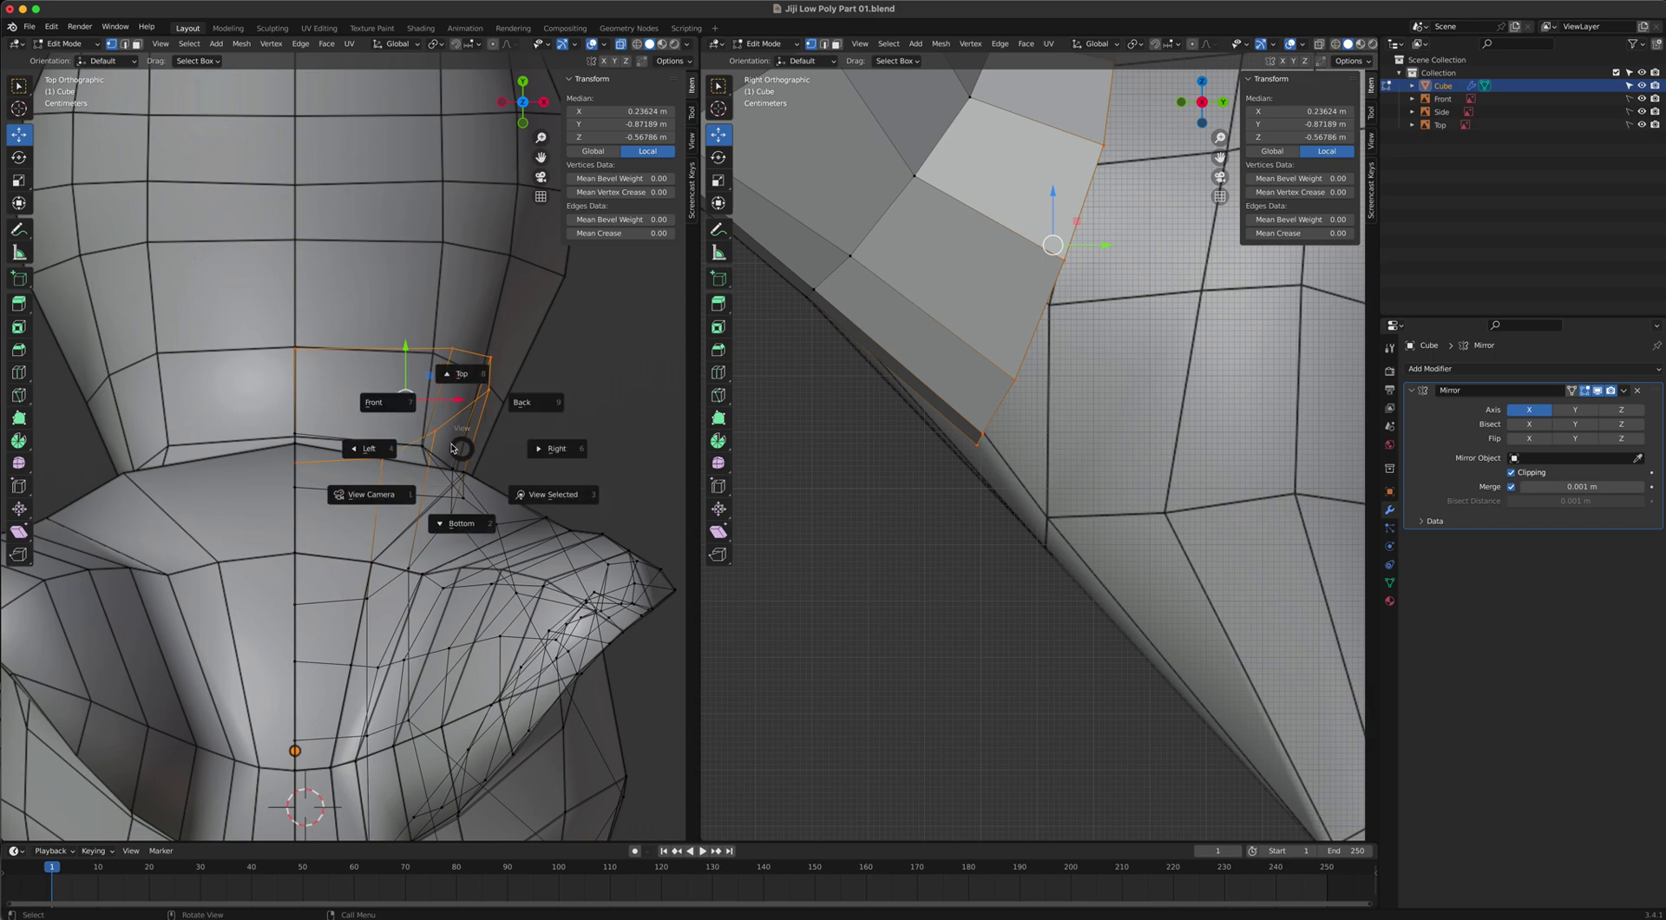
pyautogui.click(418, 421)
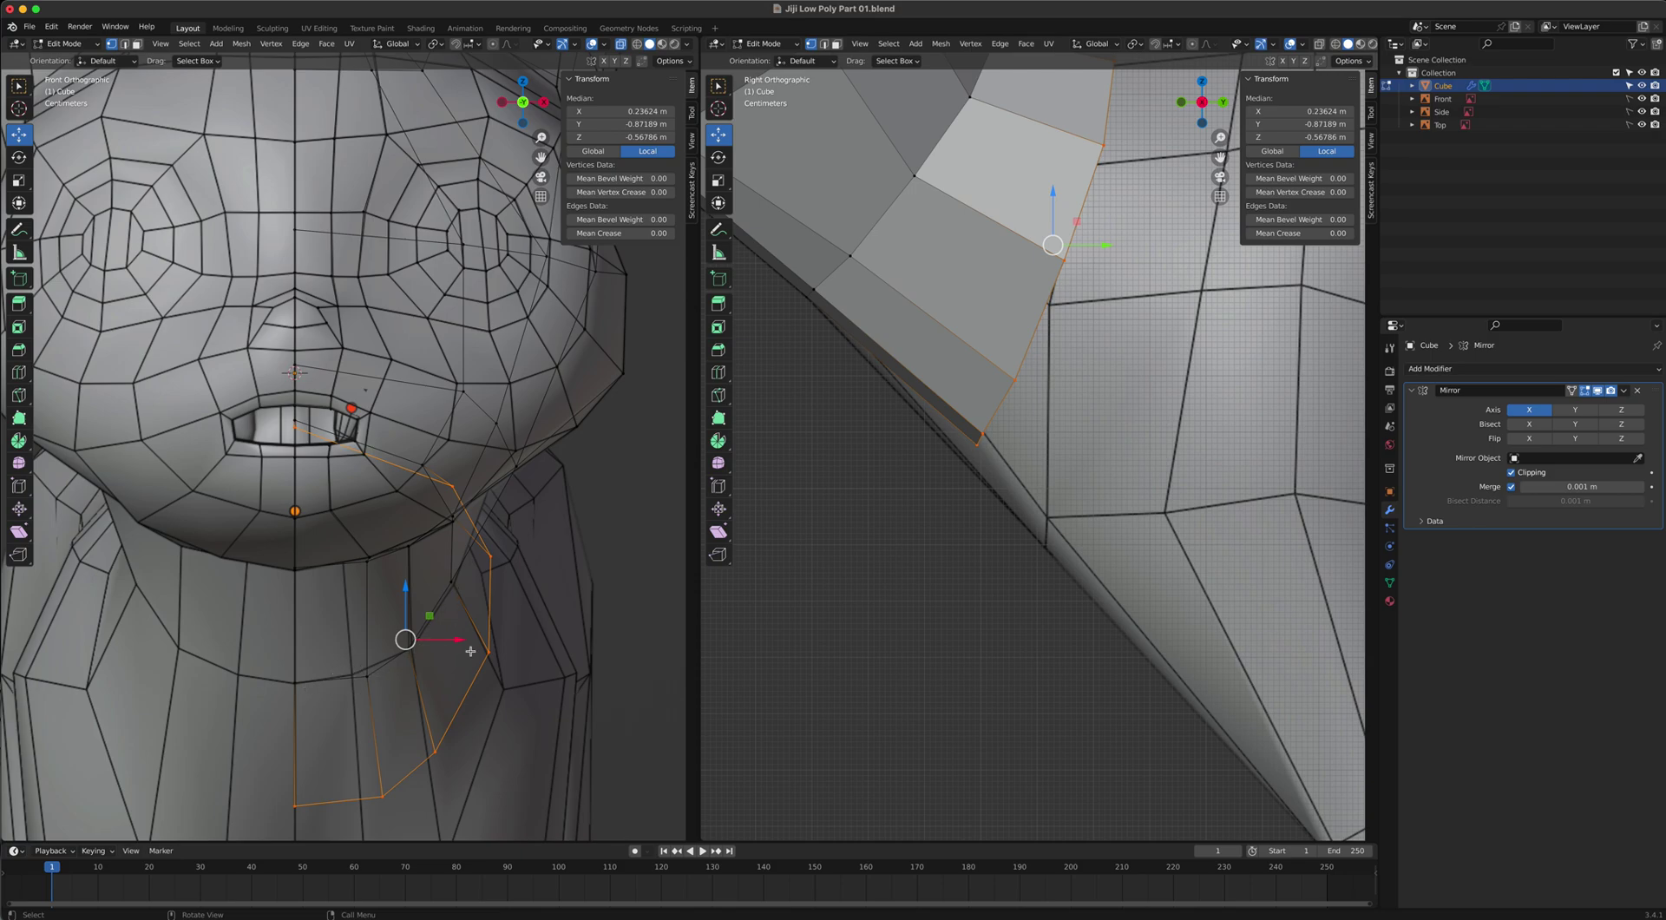
pyautogui.hotkey('alt', 'z')
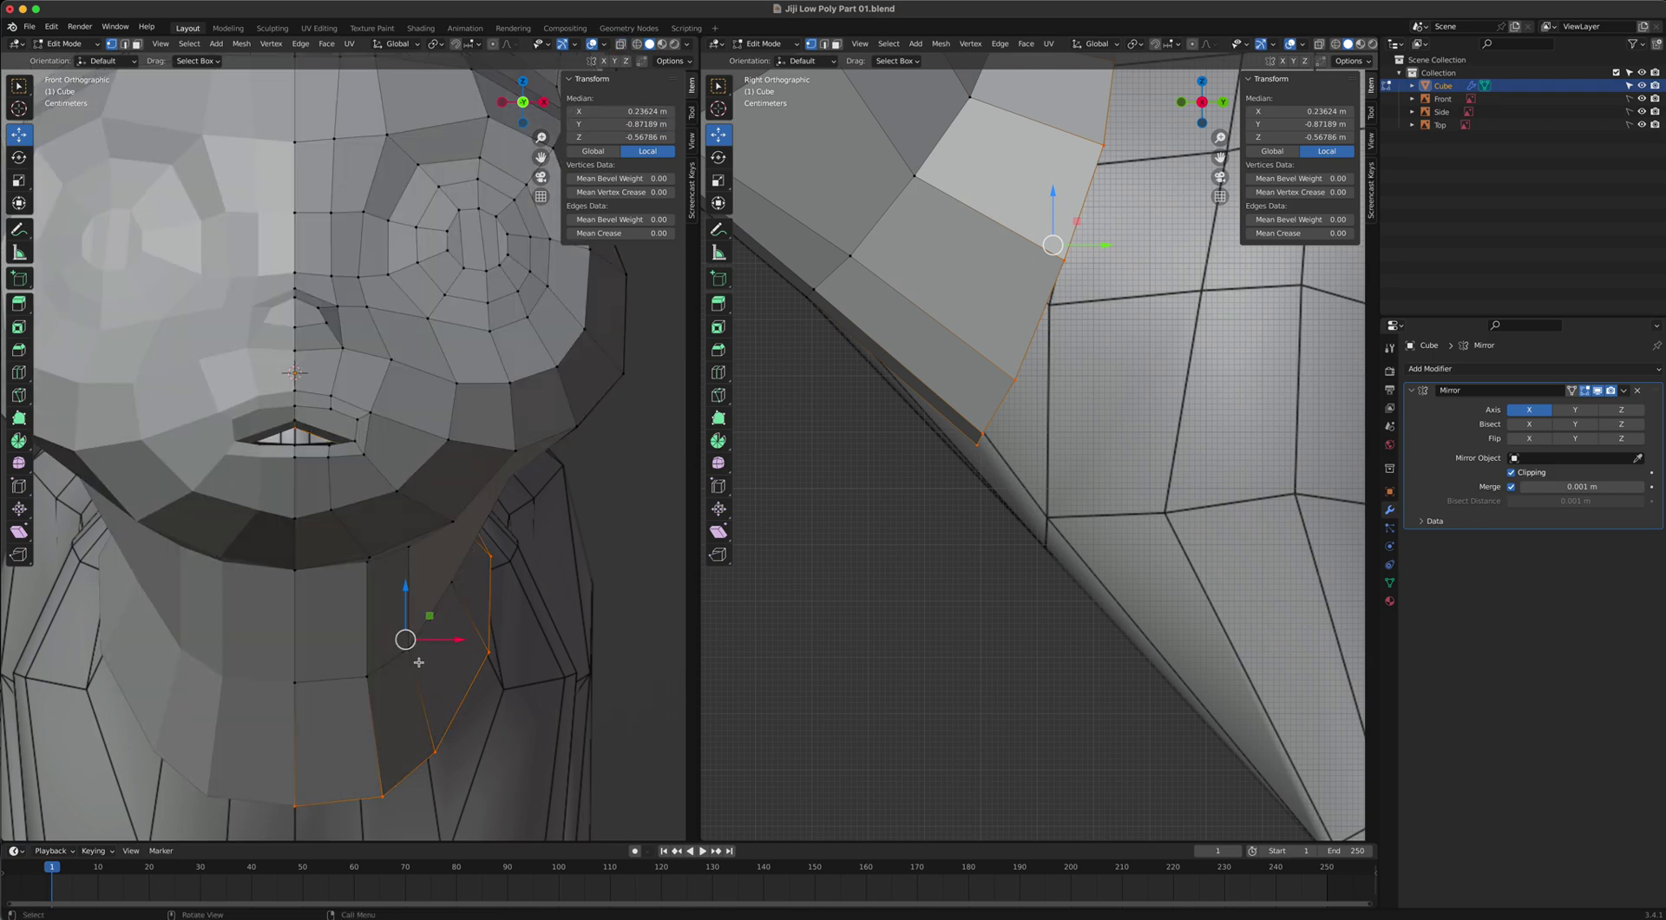
pyautogui.click(619, 43)
pyautogui.scroll(4, 435, 593)
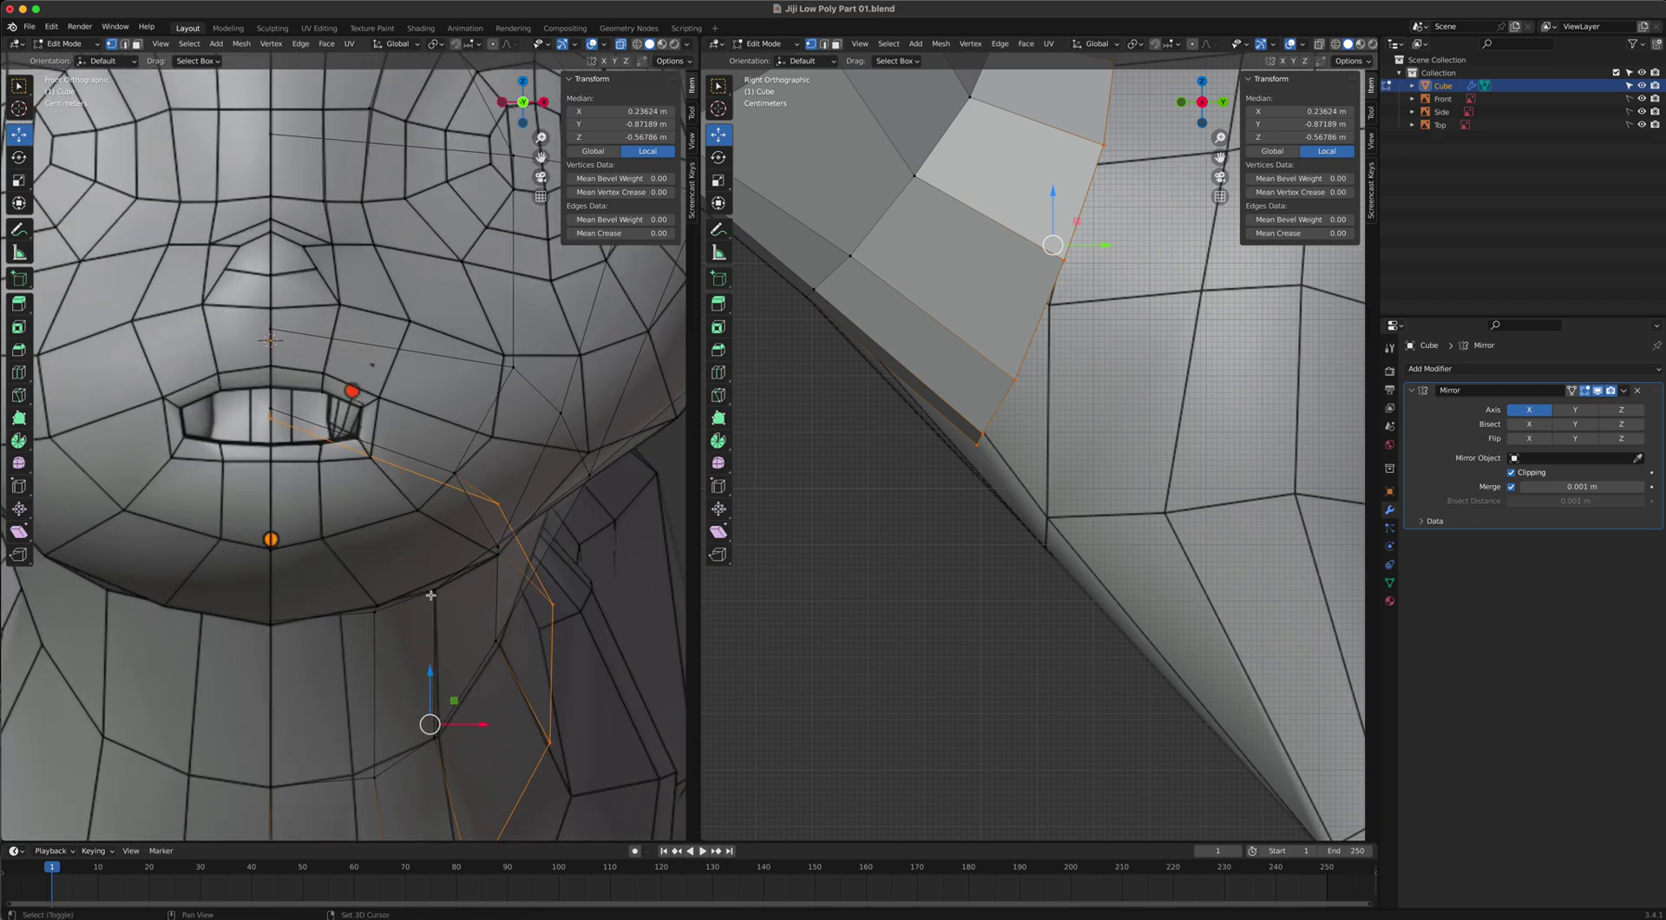
pyautogui.keyDown('shift'); pyautogui.moveTo(436, 593); pyautogui.dragTo(461, 372, button='middle'); pyautogui.keyUp('shift')
# Move the throat vertex beside the centre line under the chin and the one below it inward by about 0.03 m each.
pyautogui.click(459, 368)
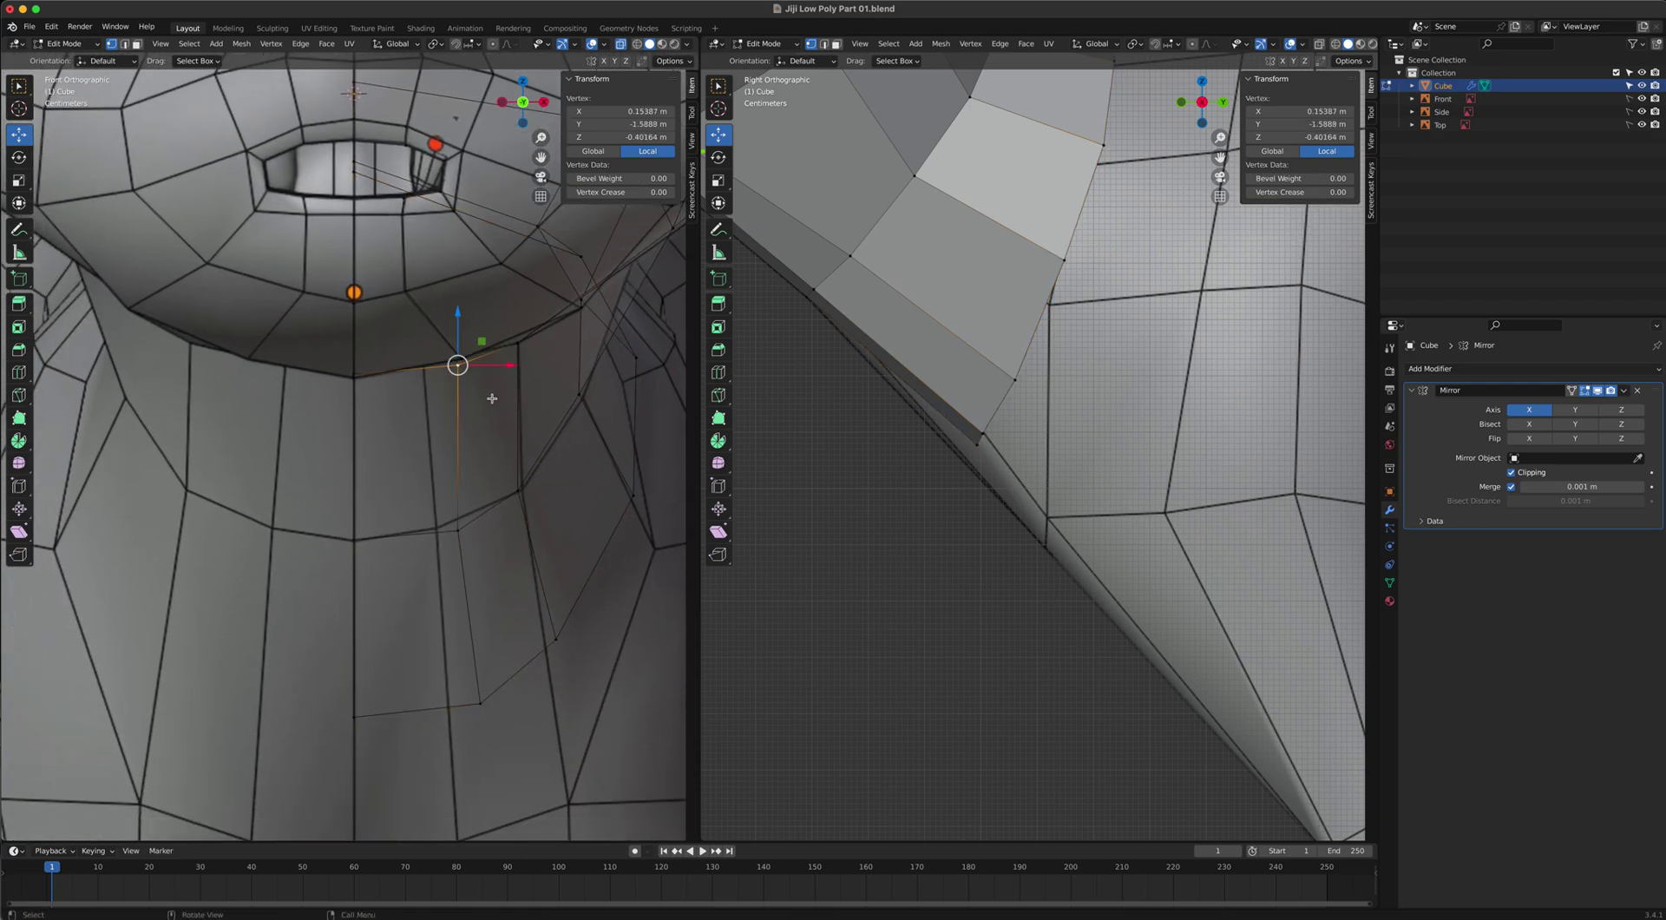
pyautogui.keyDown('shift'); pyautogui.moveTo(879, 337); pyautogui.dragTo(1052, 502, button='middle'); pyautogui.keyUp('shift')
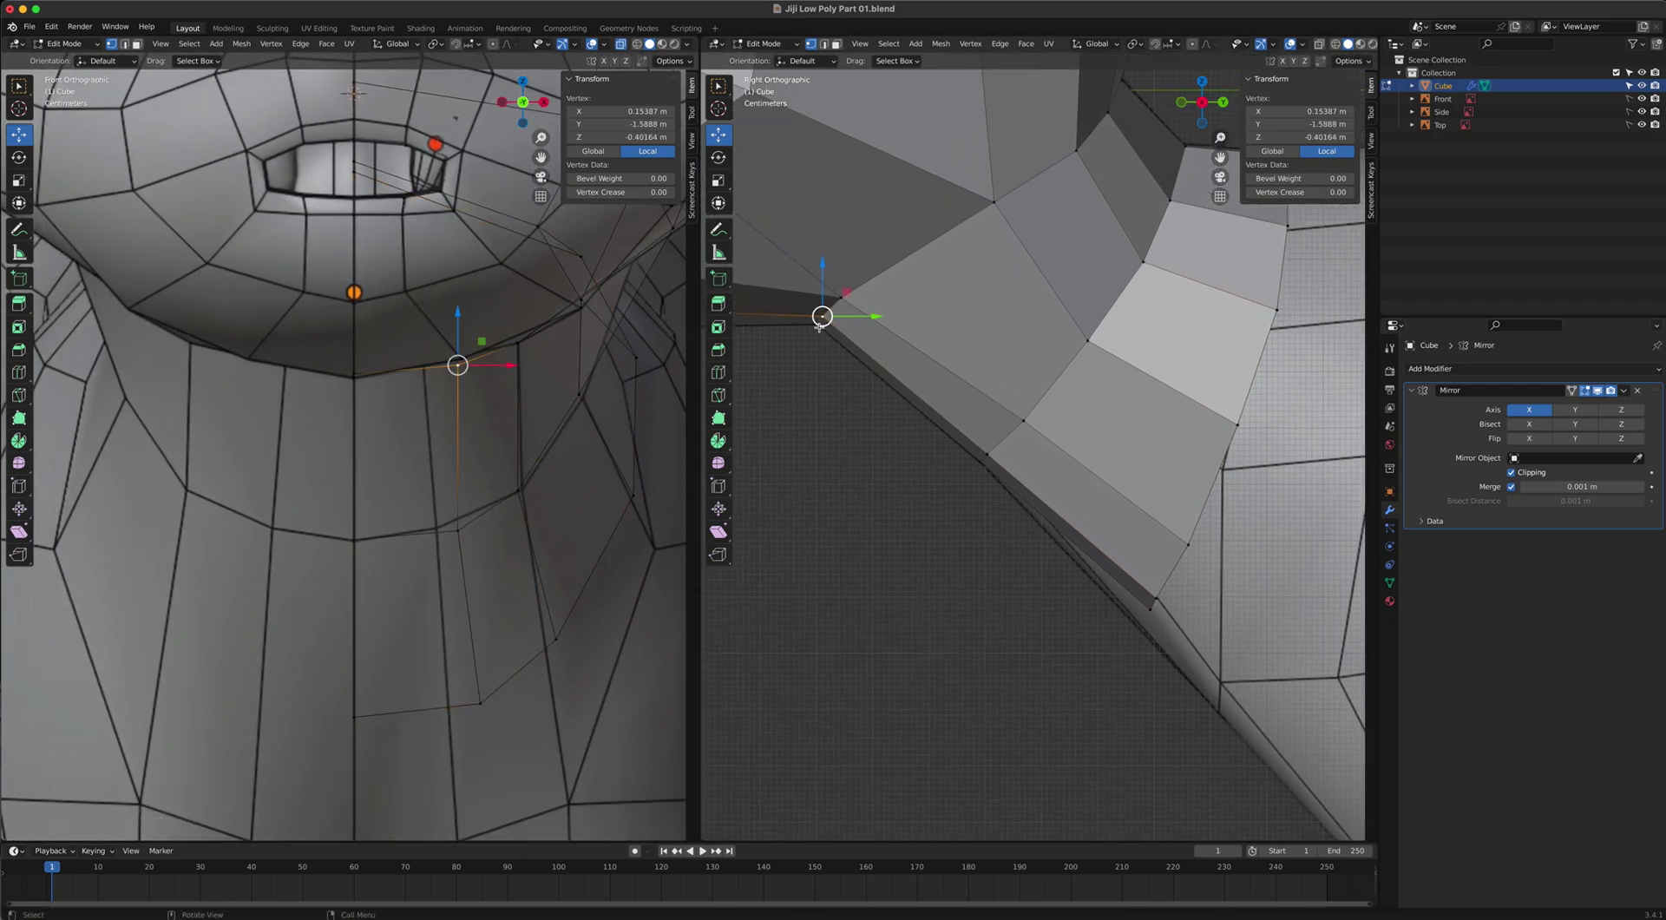
pyautogui.press('g')
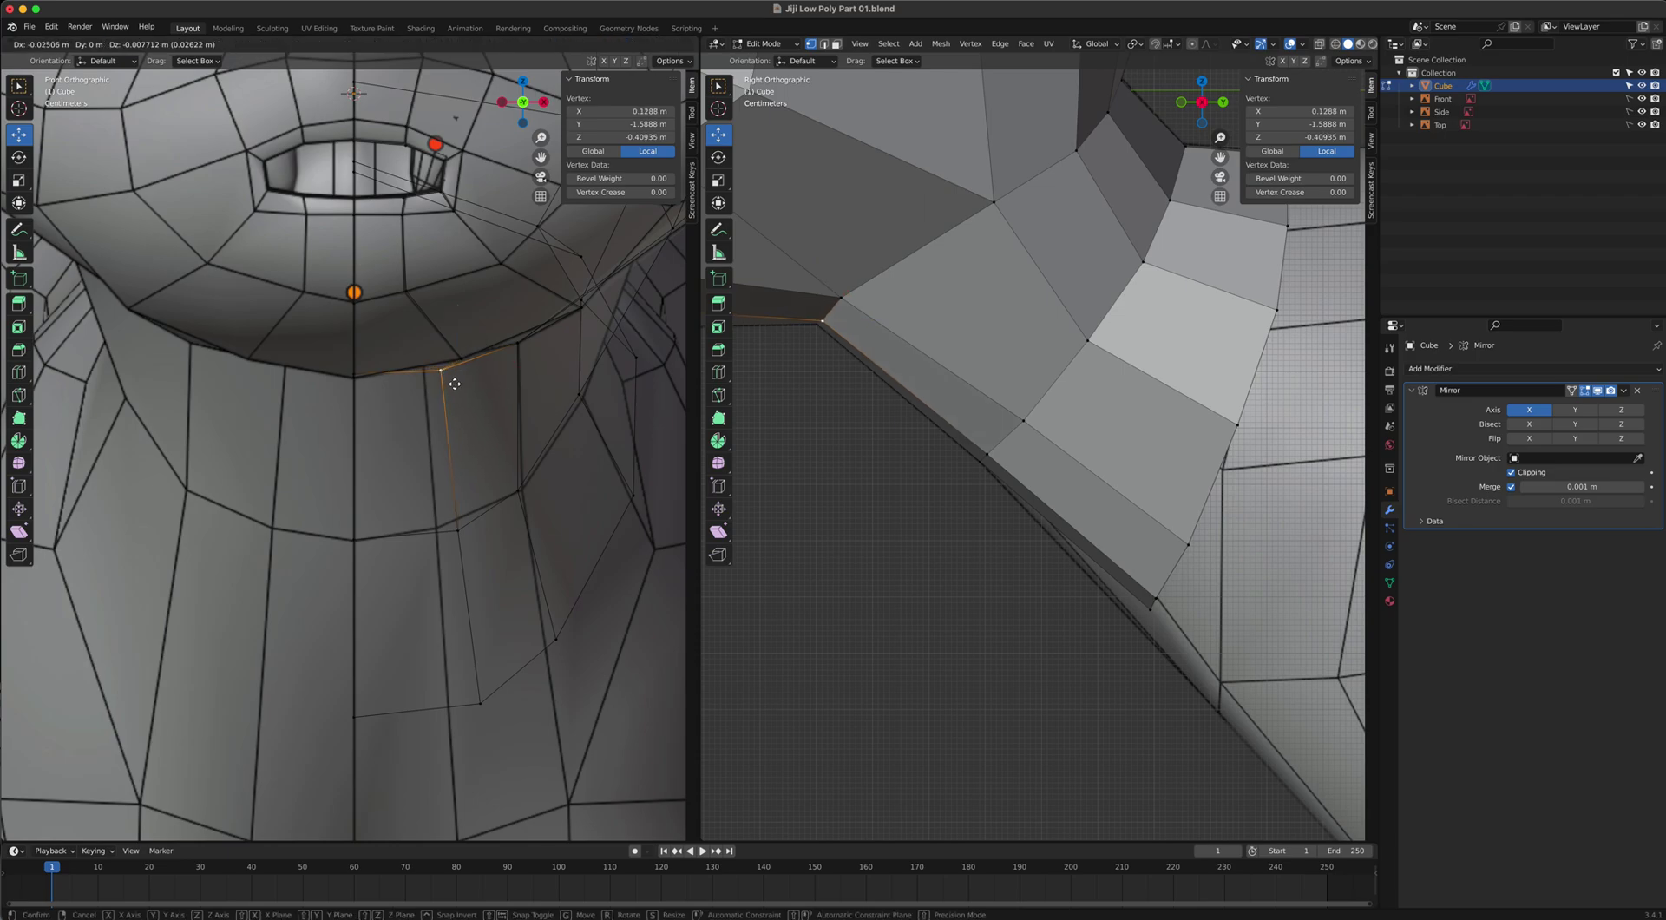
pyautogui.click(438, 379)
pyautogui.press('g')
pyautogui.click(431, 536)
# Nudge the next upper, lower and outer side vertices of the neck onto the reference lines in the front view.
pyautogui.click(512, 352)
pyautogui.press('g')
pyautogui.click(514, 356)
pyautogui.click(511, 483)
pyautogui.press('g')
pyautogui.click(513, 480)
pyautogui.click(579, 395)
pyautogui.press('g')
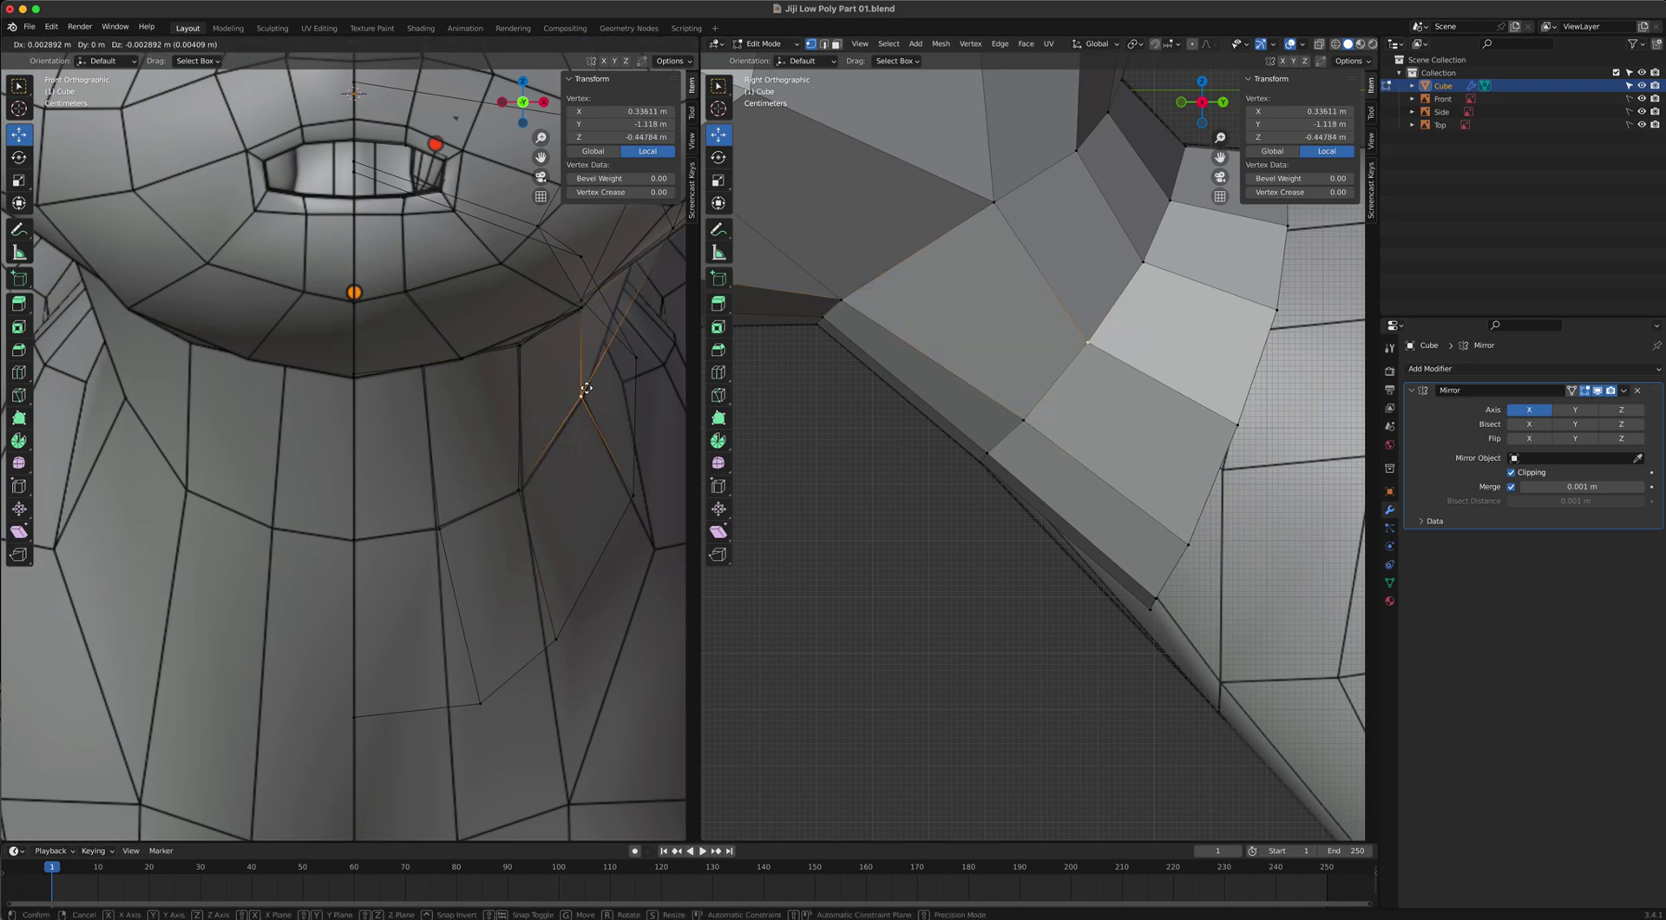
pyautogui.click(576, 389)
# Move the neck vertex at the jaw corner inward by about 0.04 m, turn on X-ray in the side viewport and align it there.
pyautogui.keyDown('shift'); pyautogui.moveTo(559, 388); pyautogui.dragTo(490, 489, button='middle'); pyautogui.keyUp('shift')
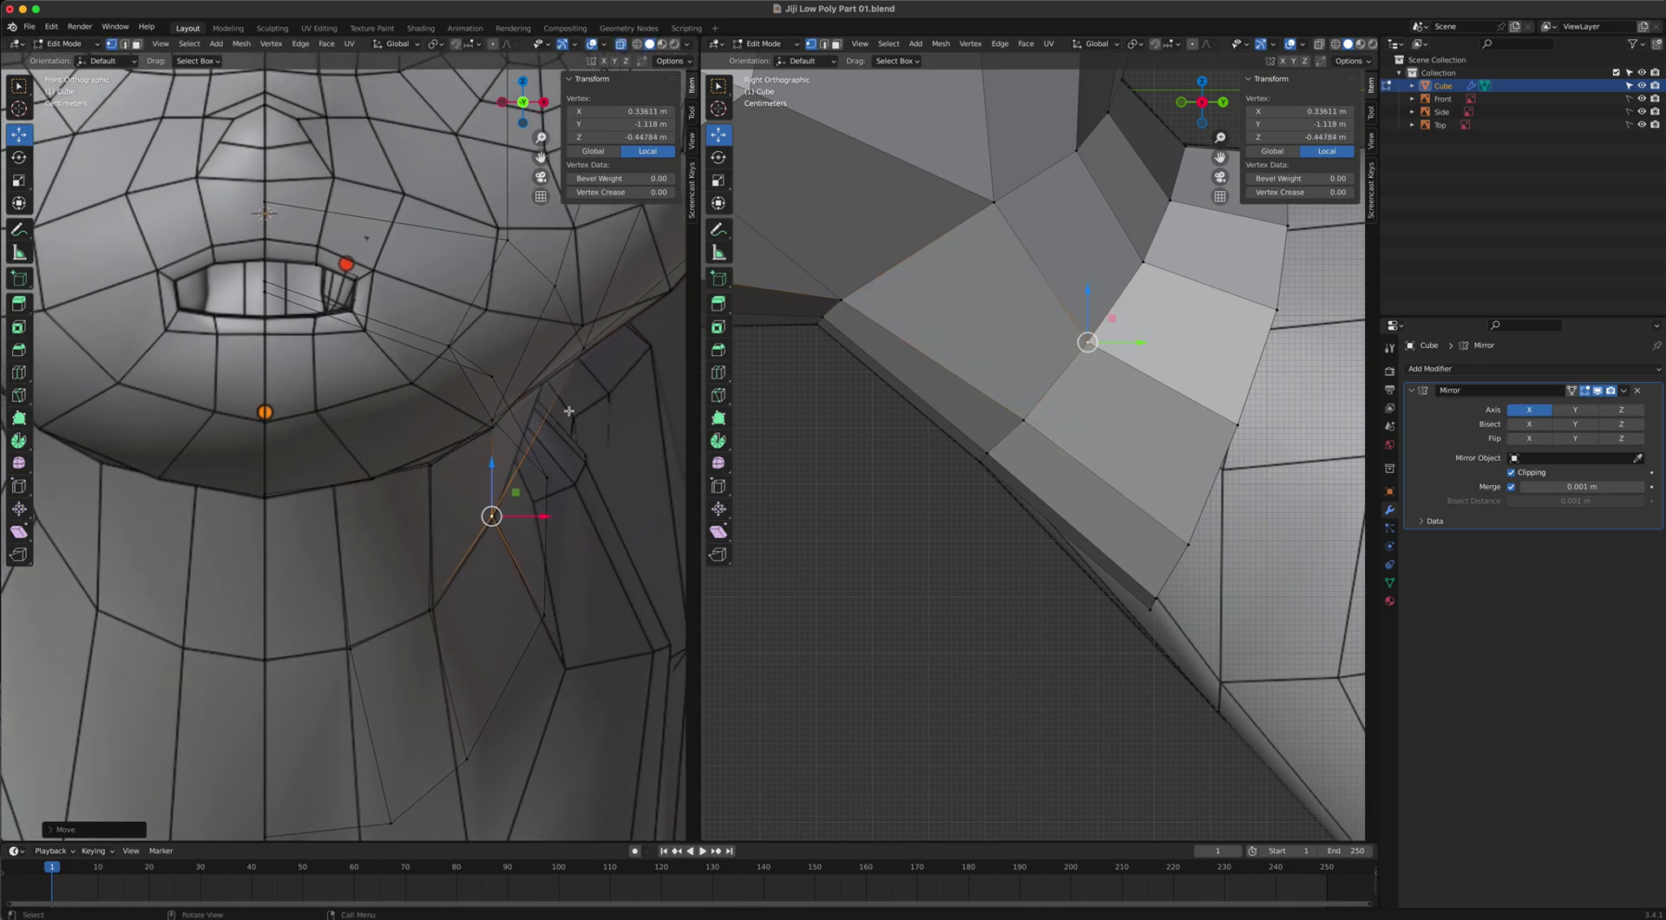
pyautogui.click(993, 208)
pyautogui.press('g')
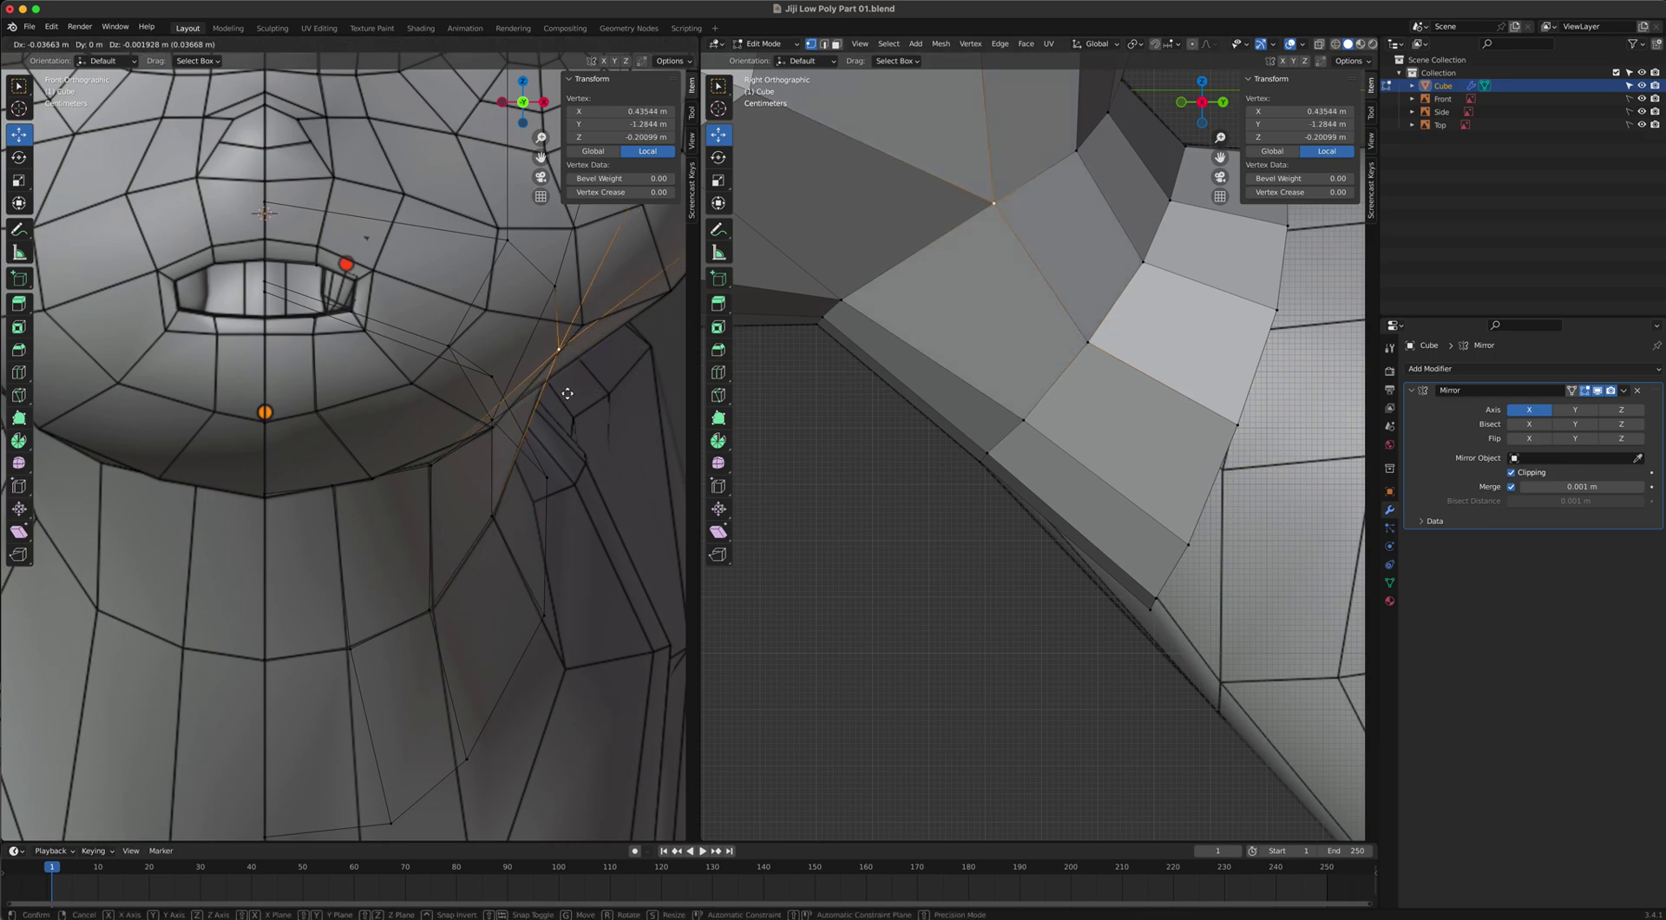
pyautogui.click(562, 392)
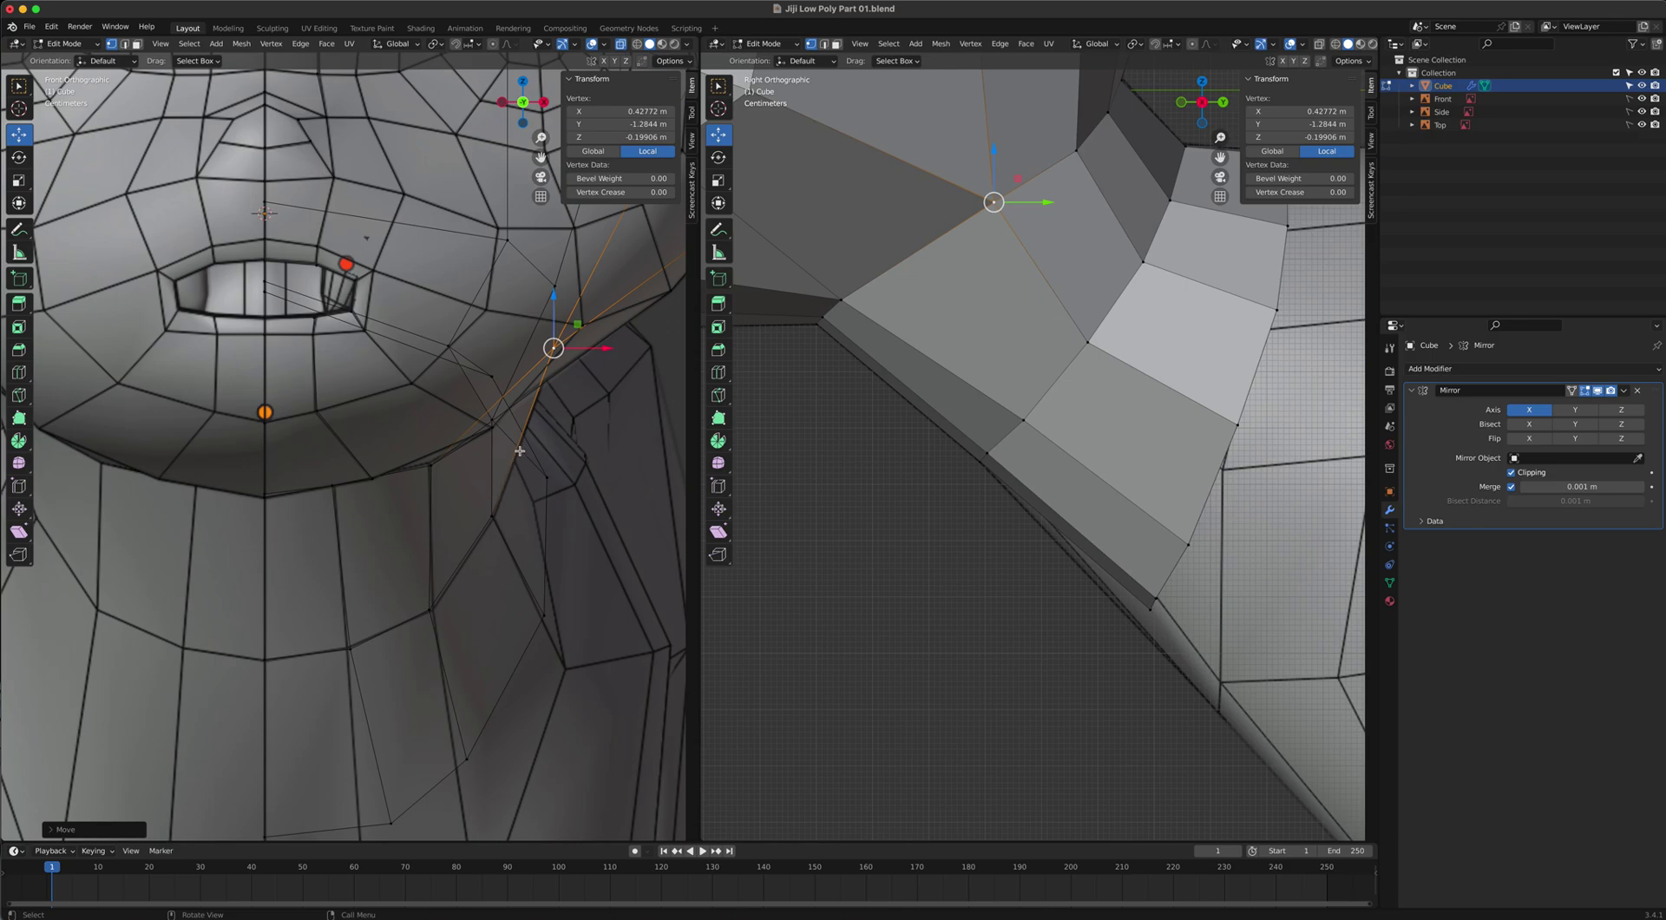
pyautogui.click(1319, 45)
pyautogui.moveTo(994, 202); pyautogui.dragTo(996, 205)
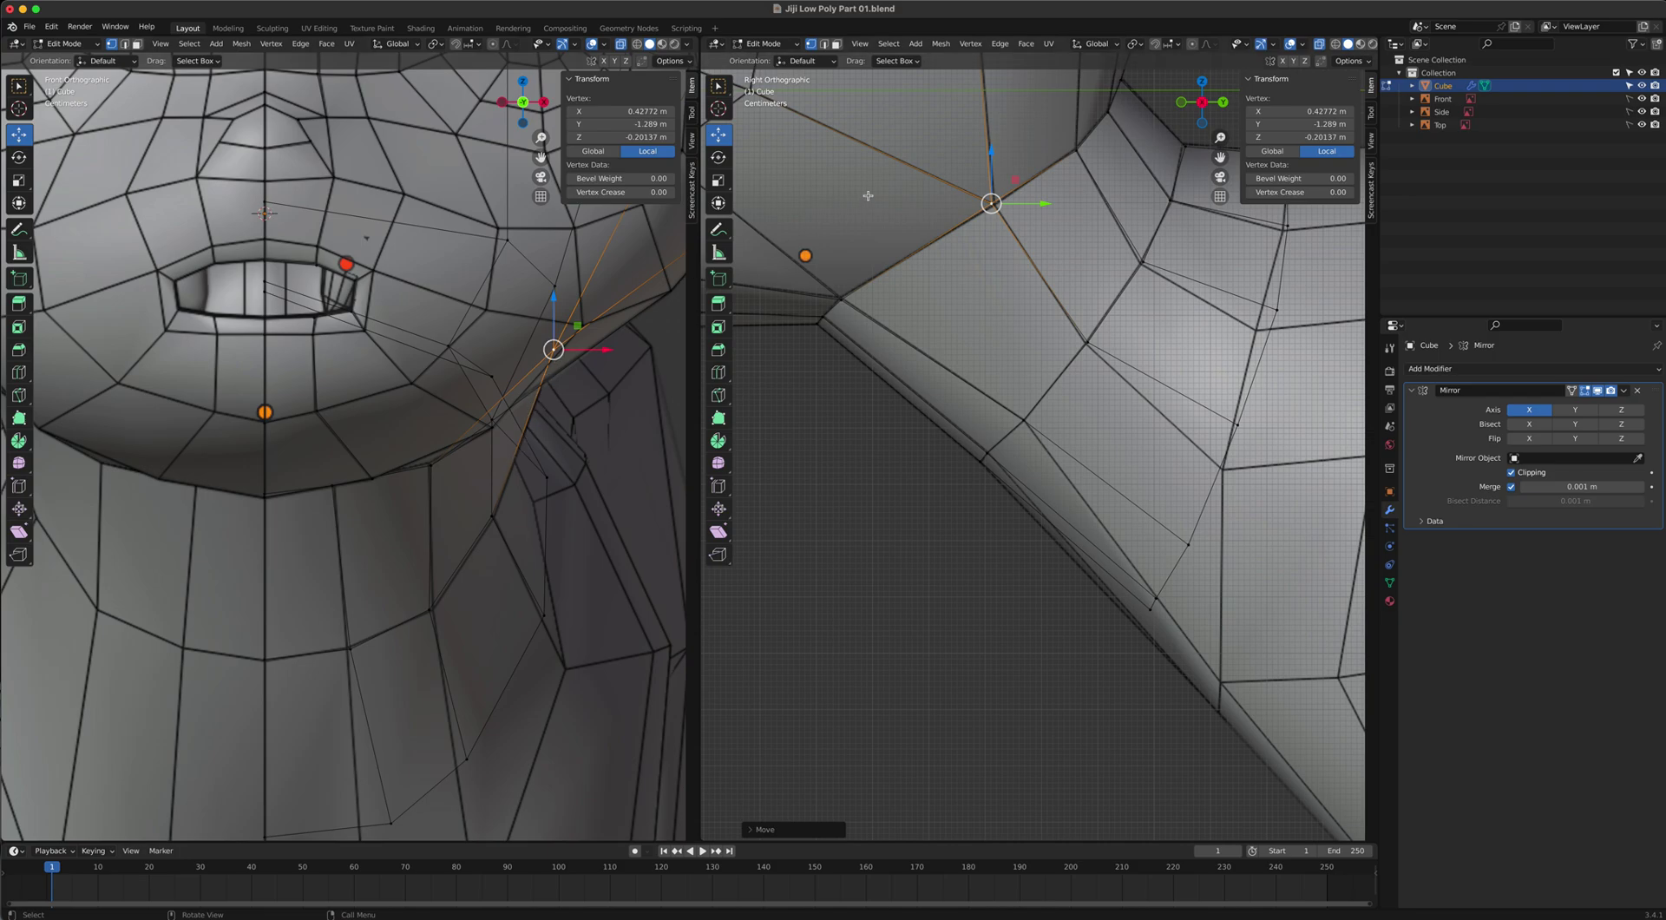
# Move the next two vertices up along the head-neck seam inward, bringing the upper one in by about 0.03 m.
pyautogui.moveTo(991, 203); pyautogui.dragTo(1075, 149)
pyautogui.moveTo(615, 284); pyautogui.dragTo(604, 286)
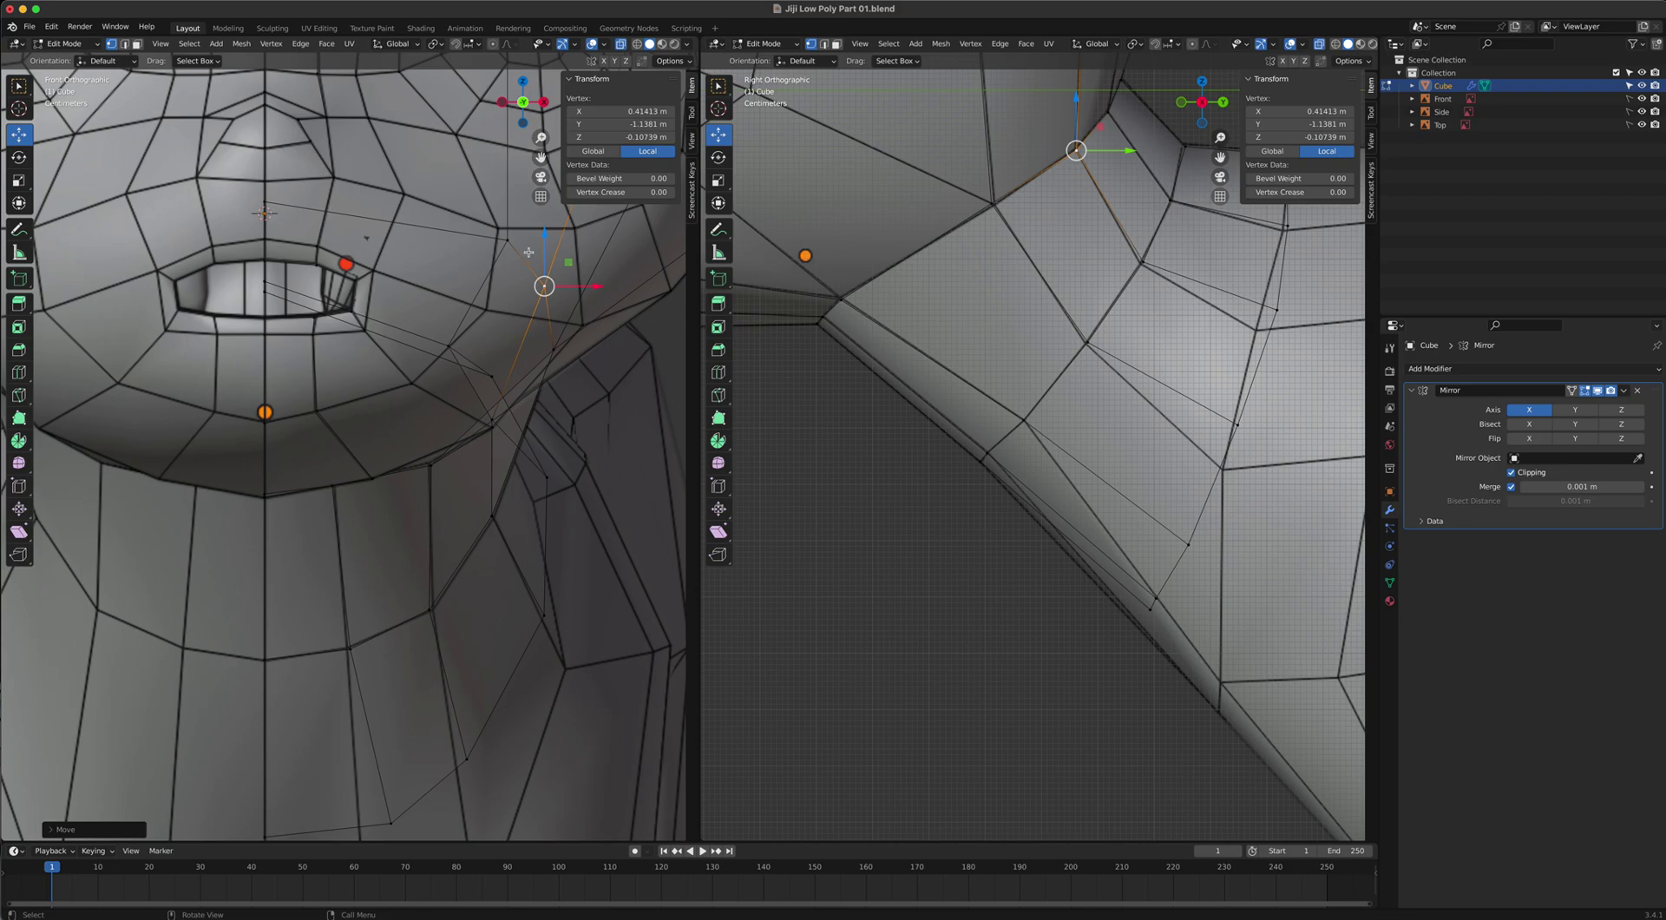
pyautogui.press('g')
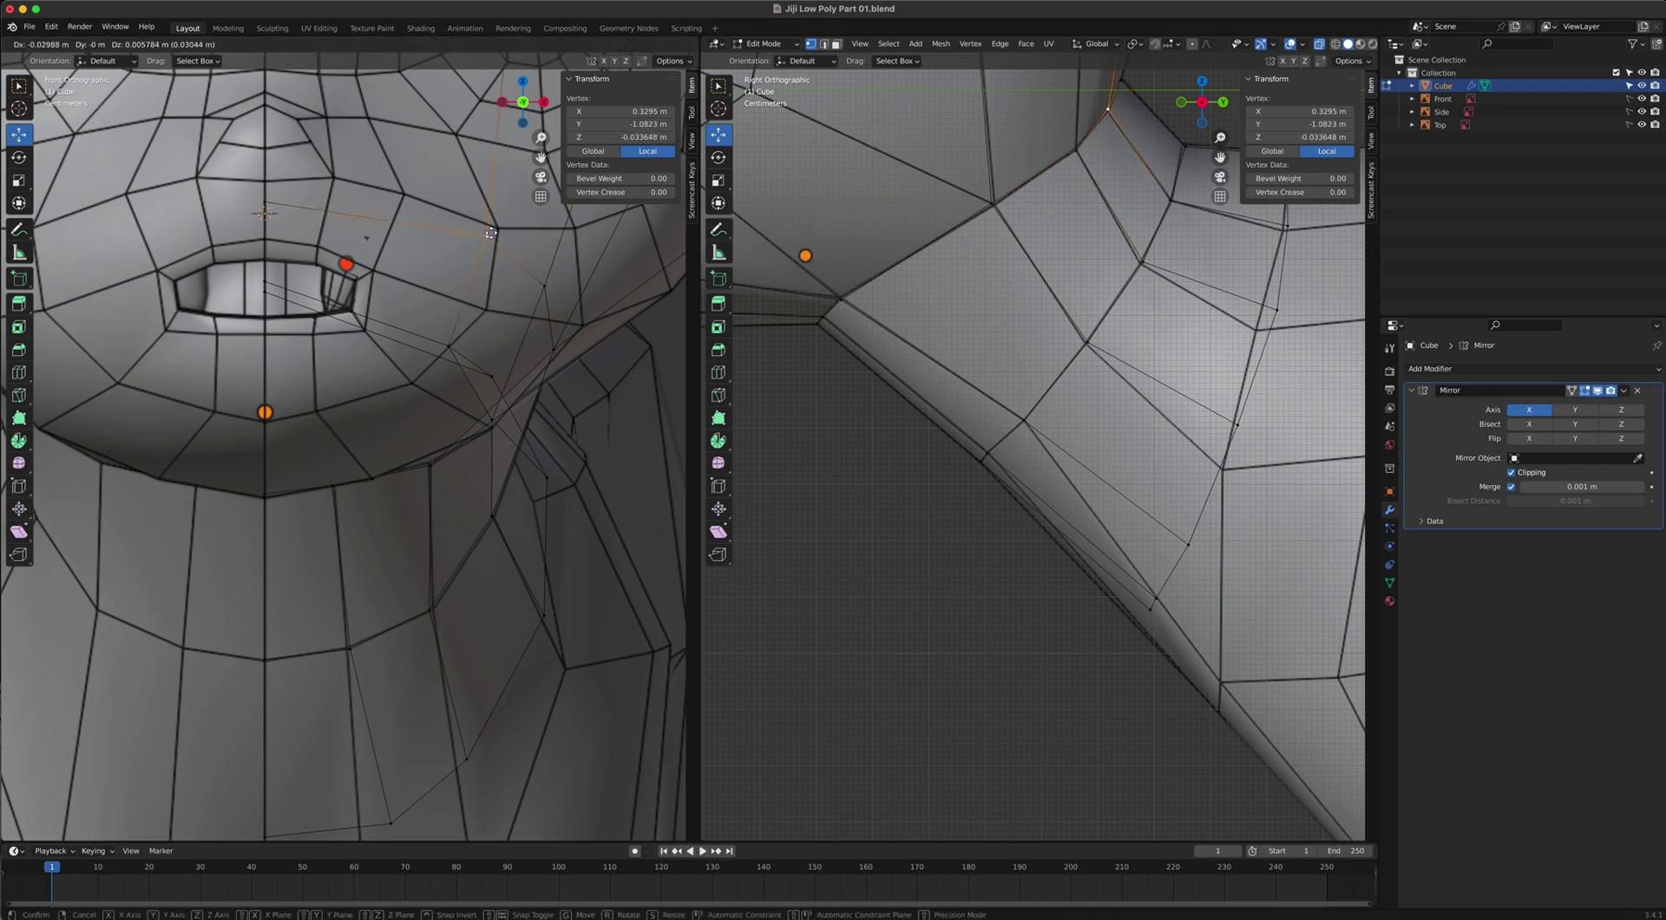
pyautogui.click(491, 233)
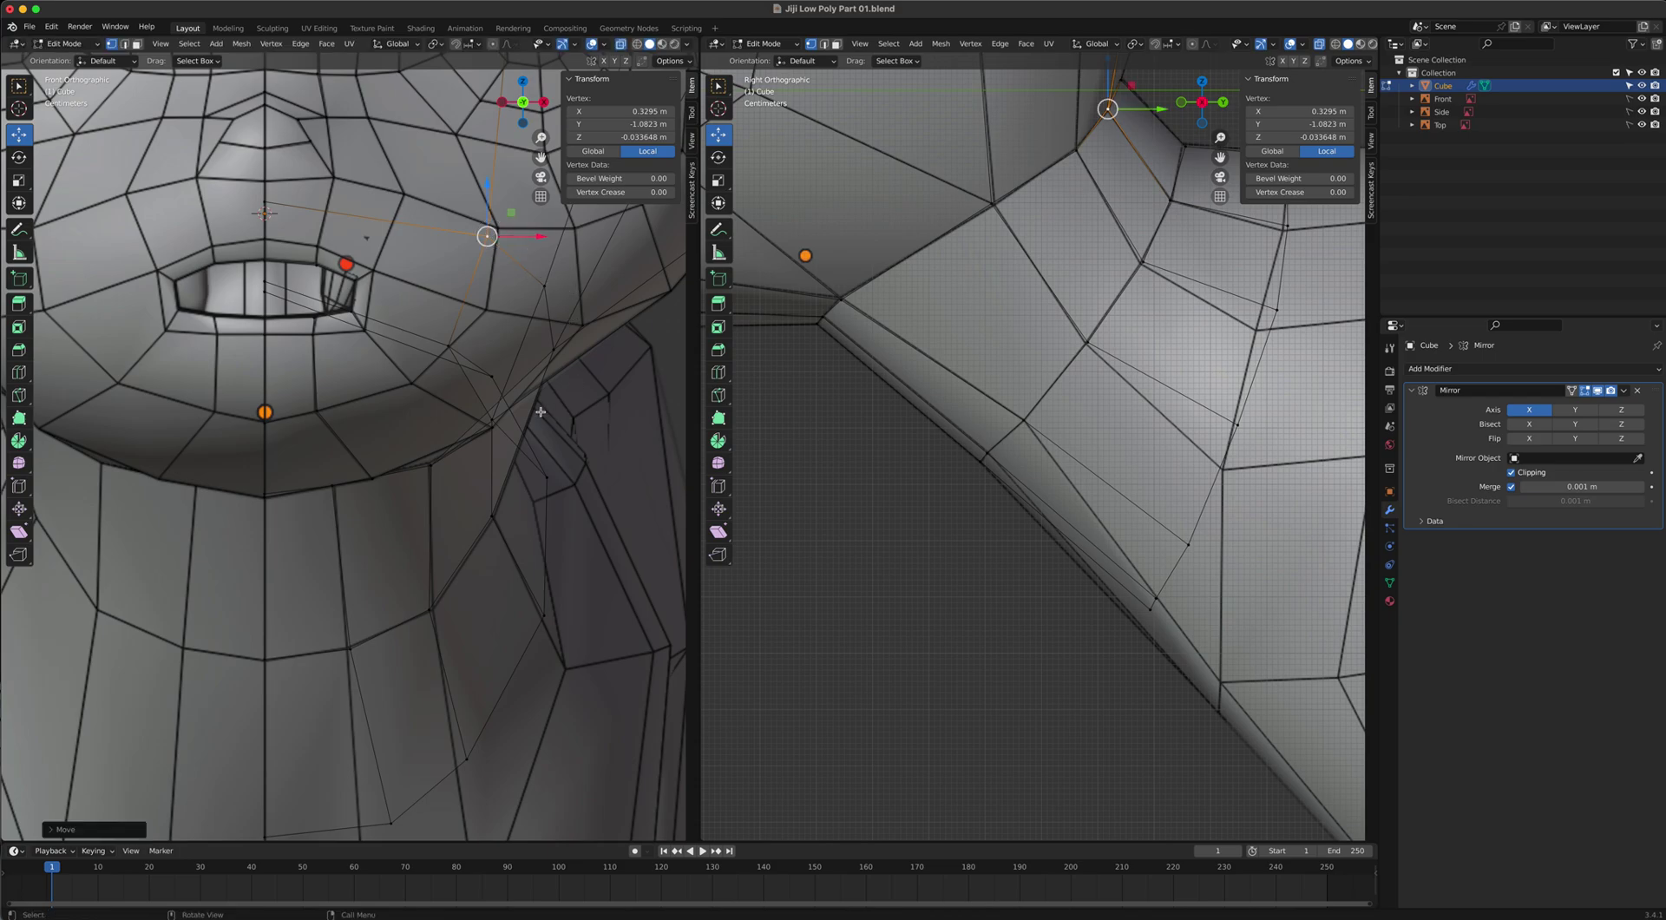
# Lower the neck end's bottom centre vertex about 0.21 m and move its neighbour 0.2 m down, 0.04 m inward and 0.1 m back.
pyautogui.keyDown('shift'); pyautogui.moveTo(431, 598); pyautogui.dragTo(472, 286, button='middle'); pyautogui.keyUp('shift')
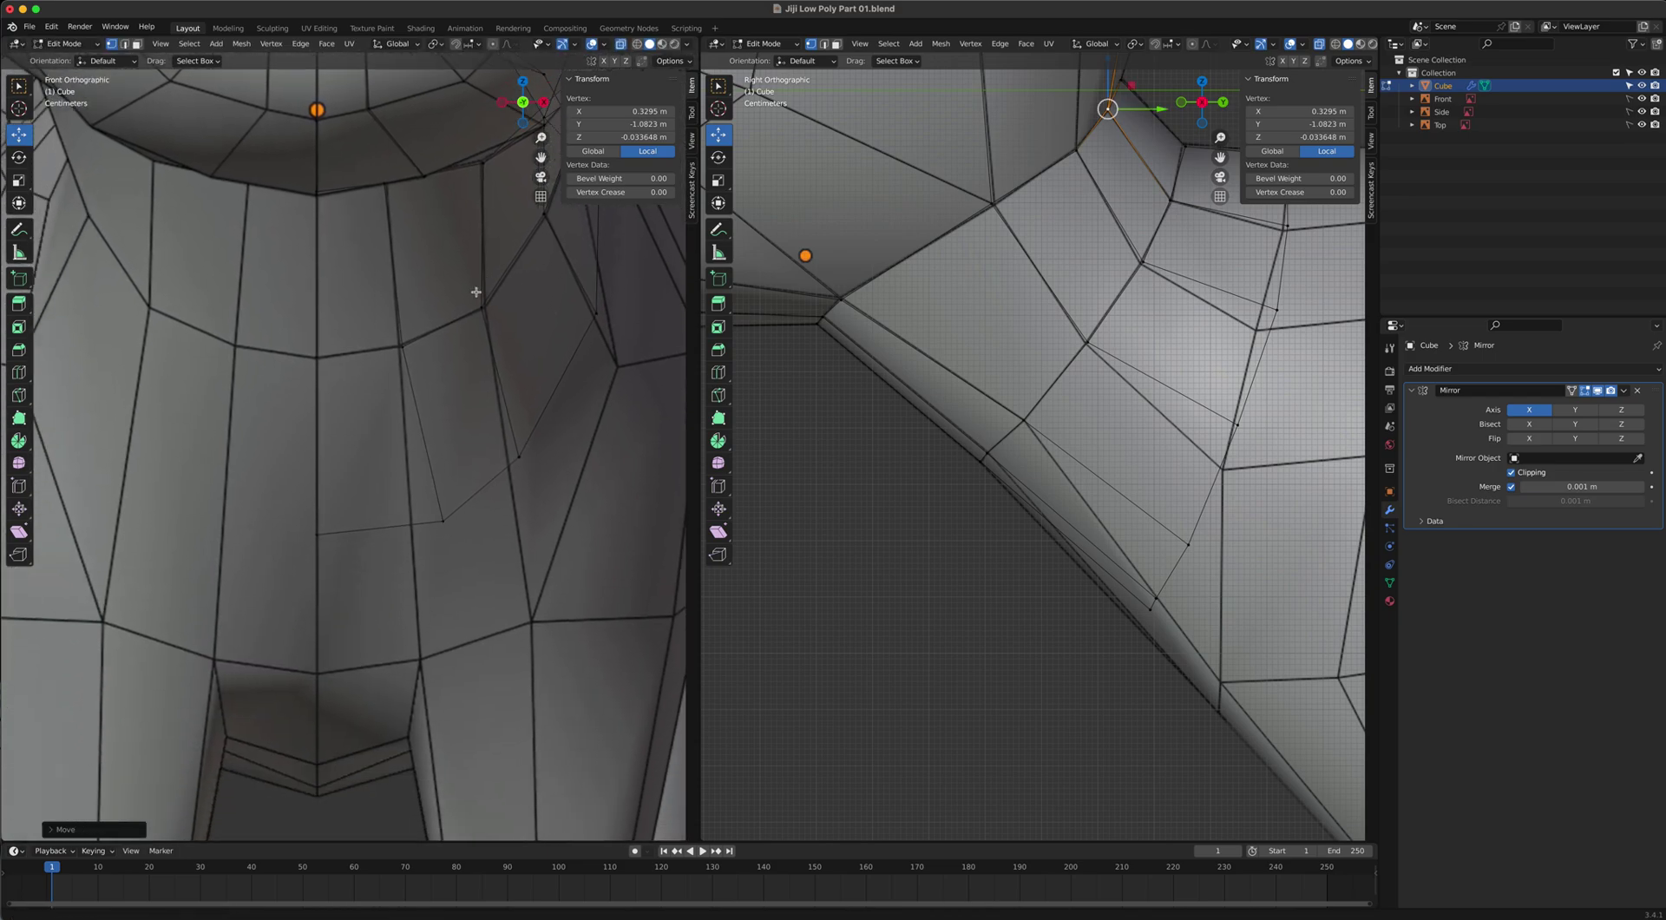
pyautogui.click(333, 519)
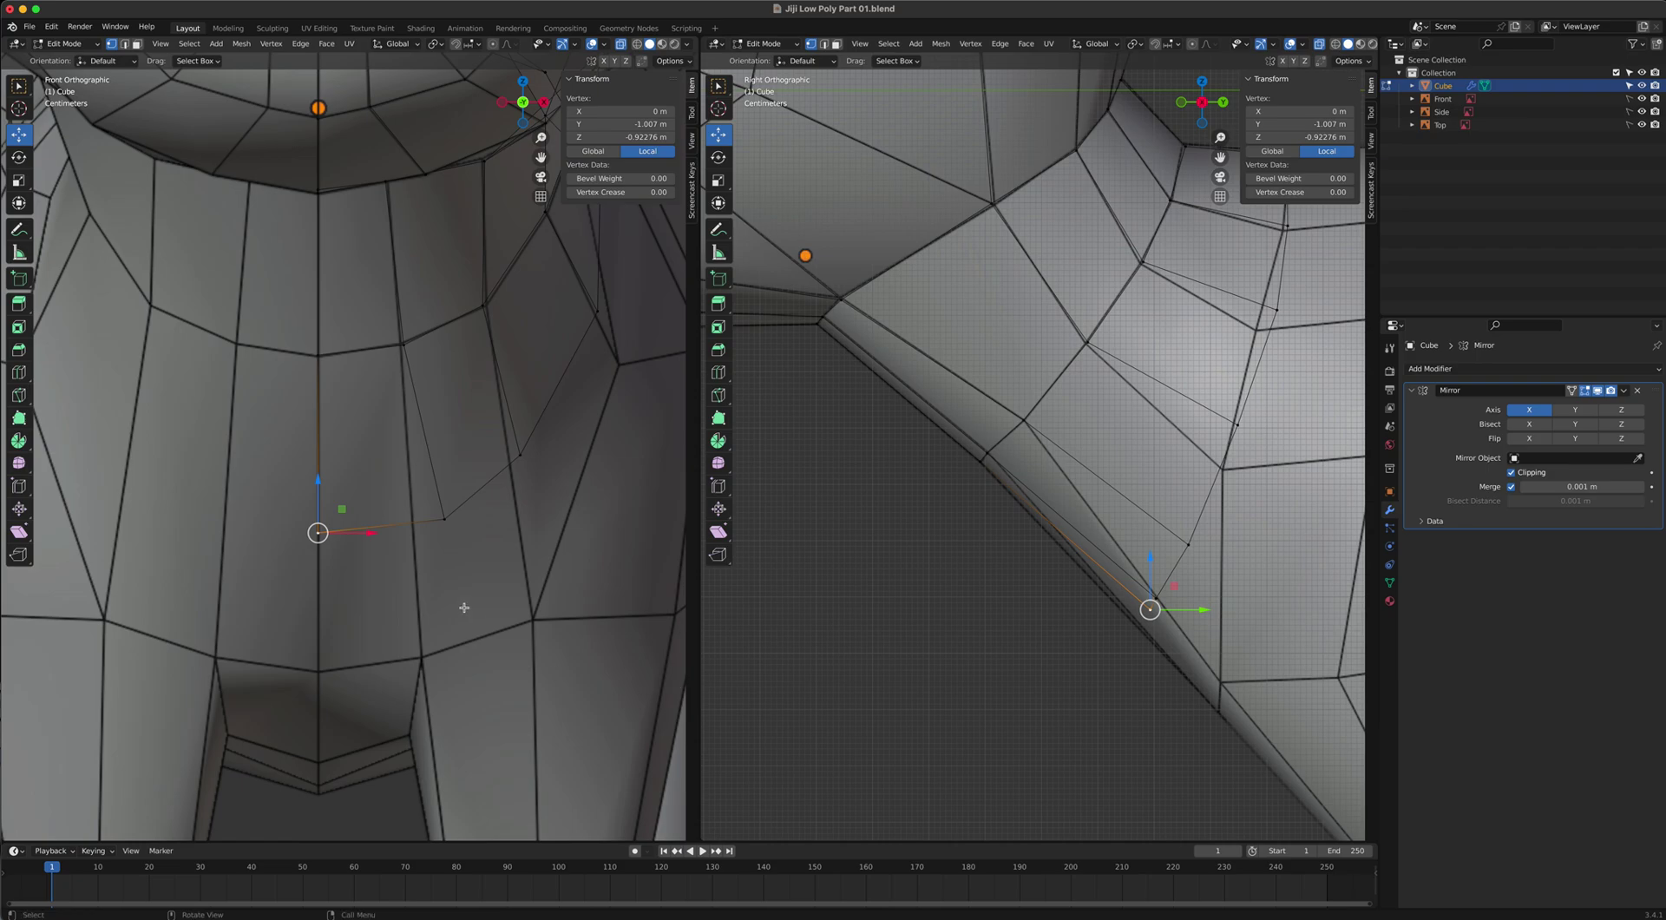
pyautogui.press('g')
pyautogui.click(428, 748)
pyautogui.click(457, 528)
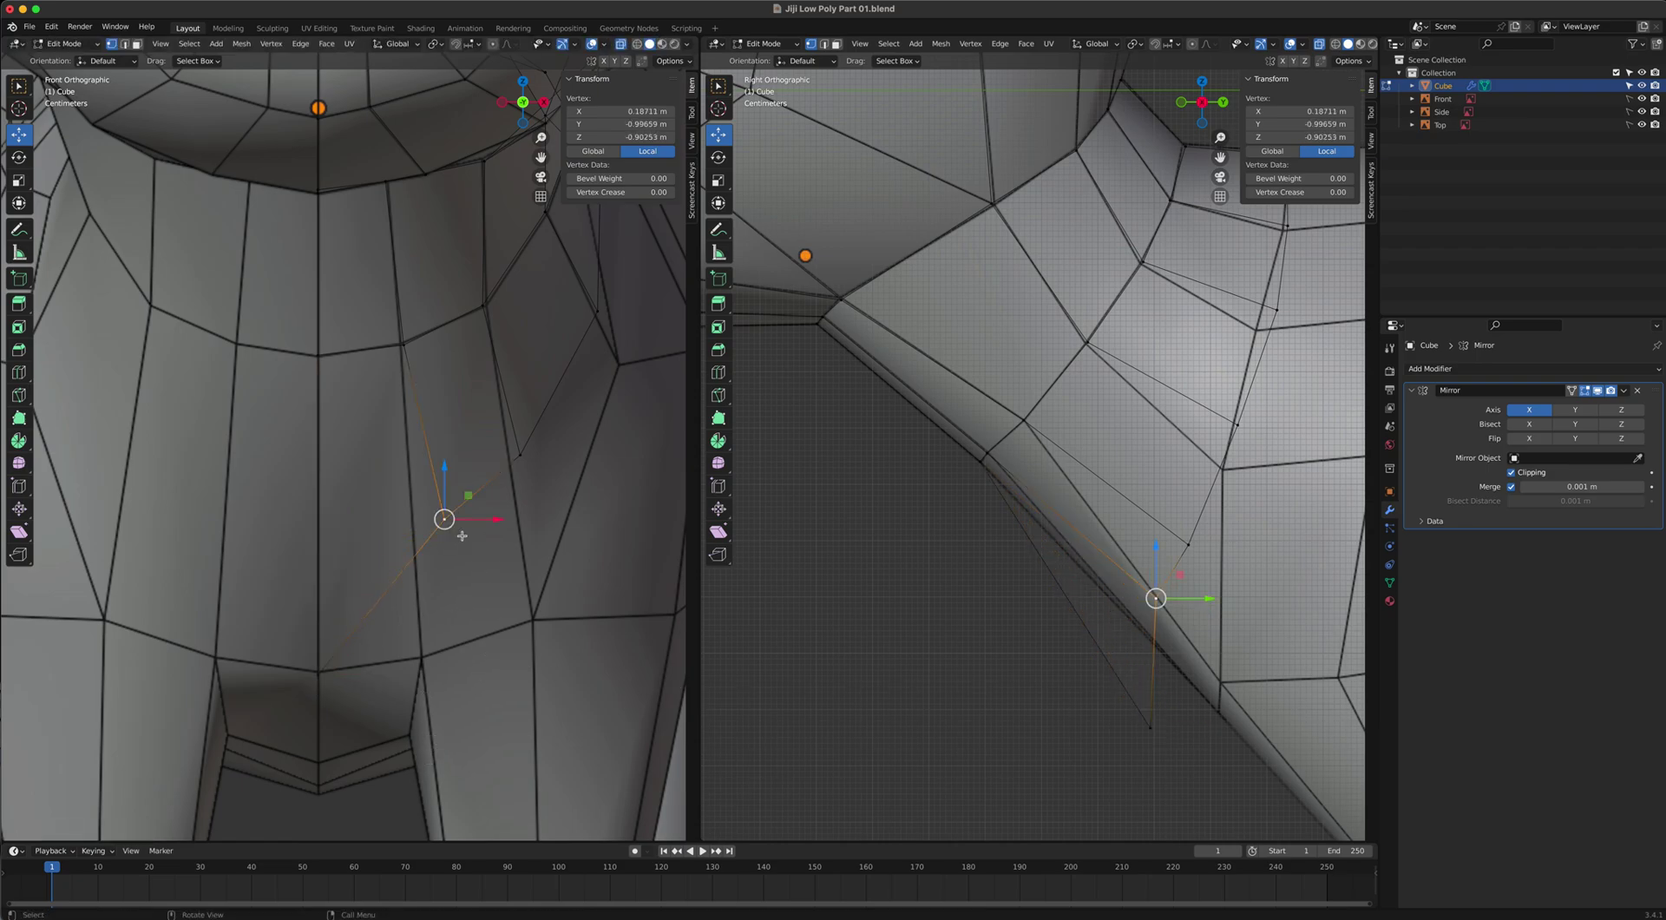
pyautogui.press('g')
pyautogui.click(413, 725)
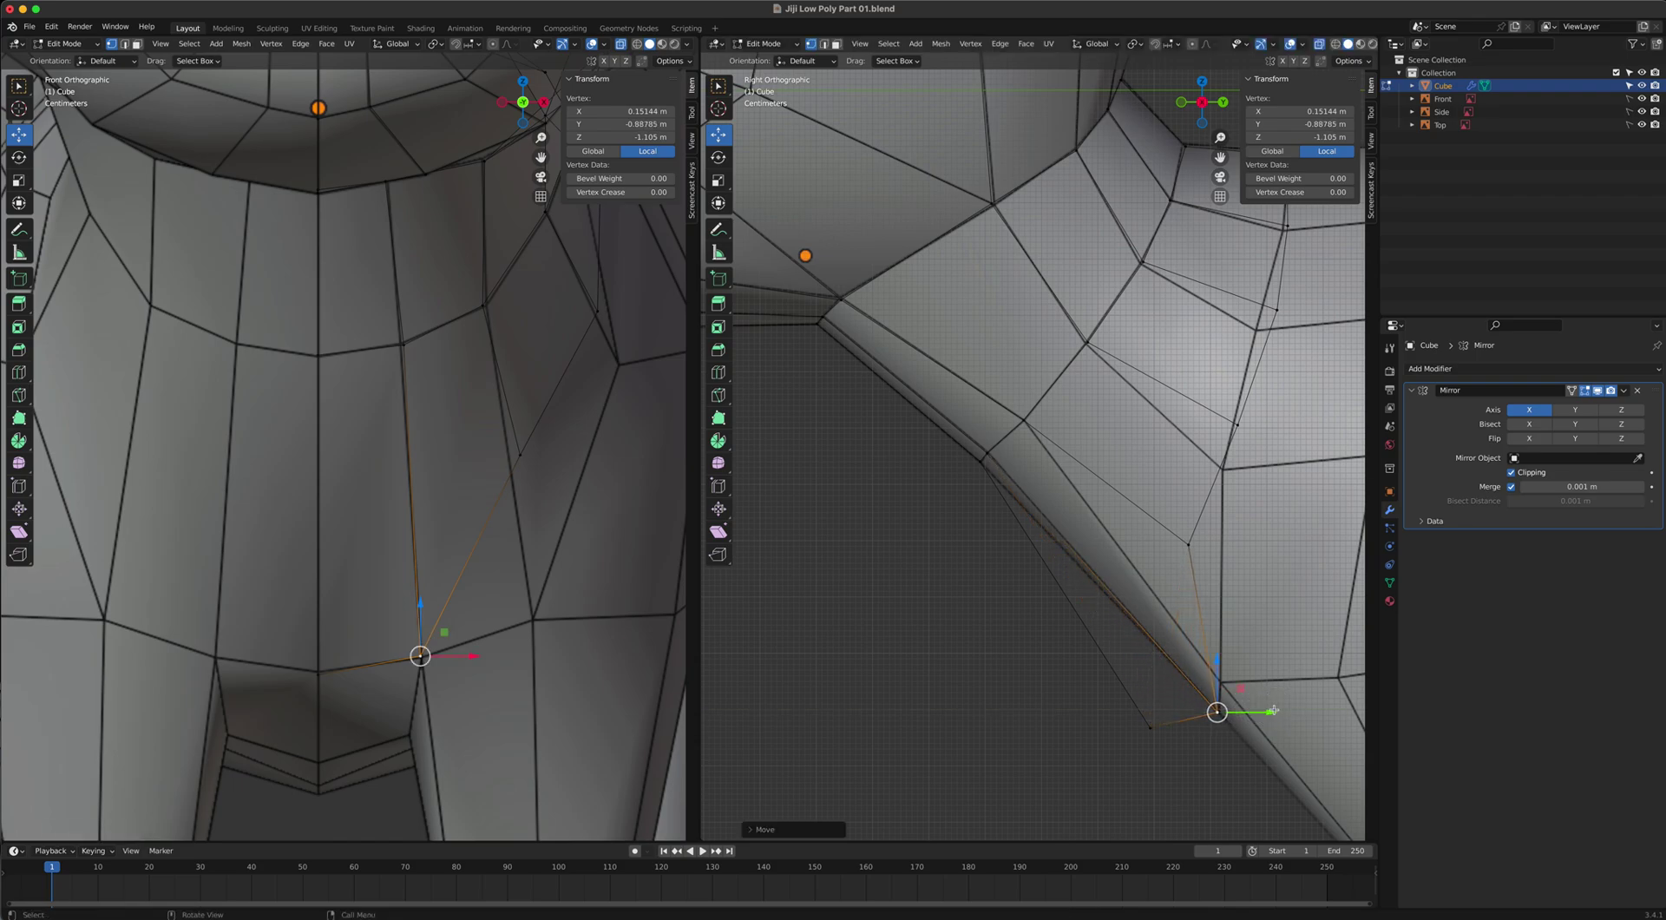
# Move the neck end's bottom centre vertex back along Y by about 0.15 m and align it to the chest reference corner.
pyautogui.click(1150, 727)
pyautogui.moveTo(1211, 732); pyautogui.dragTo(1296, 725)
pyautogui.press('g')
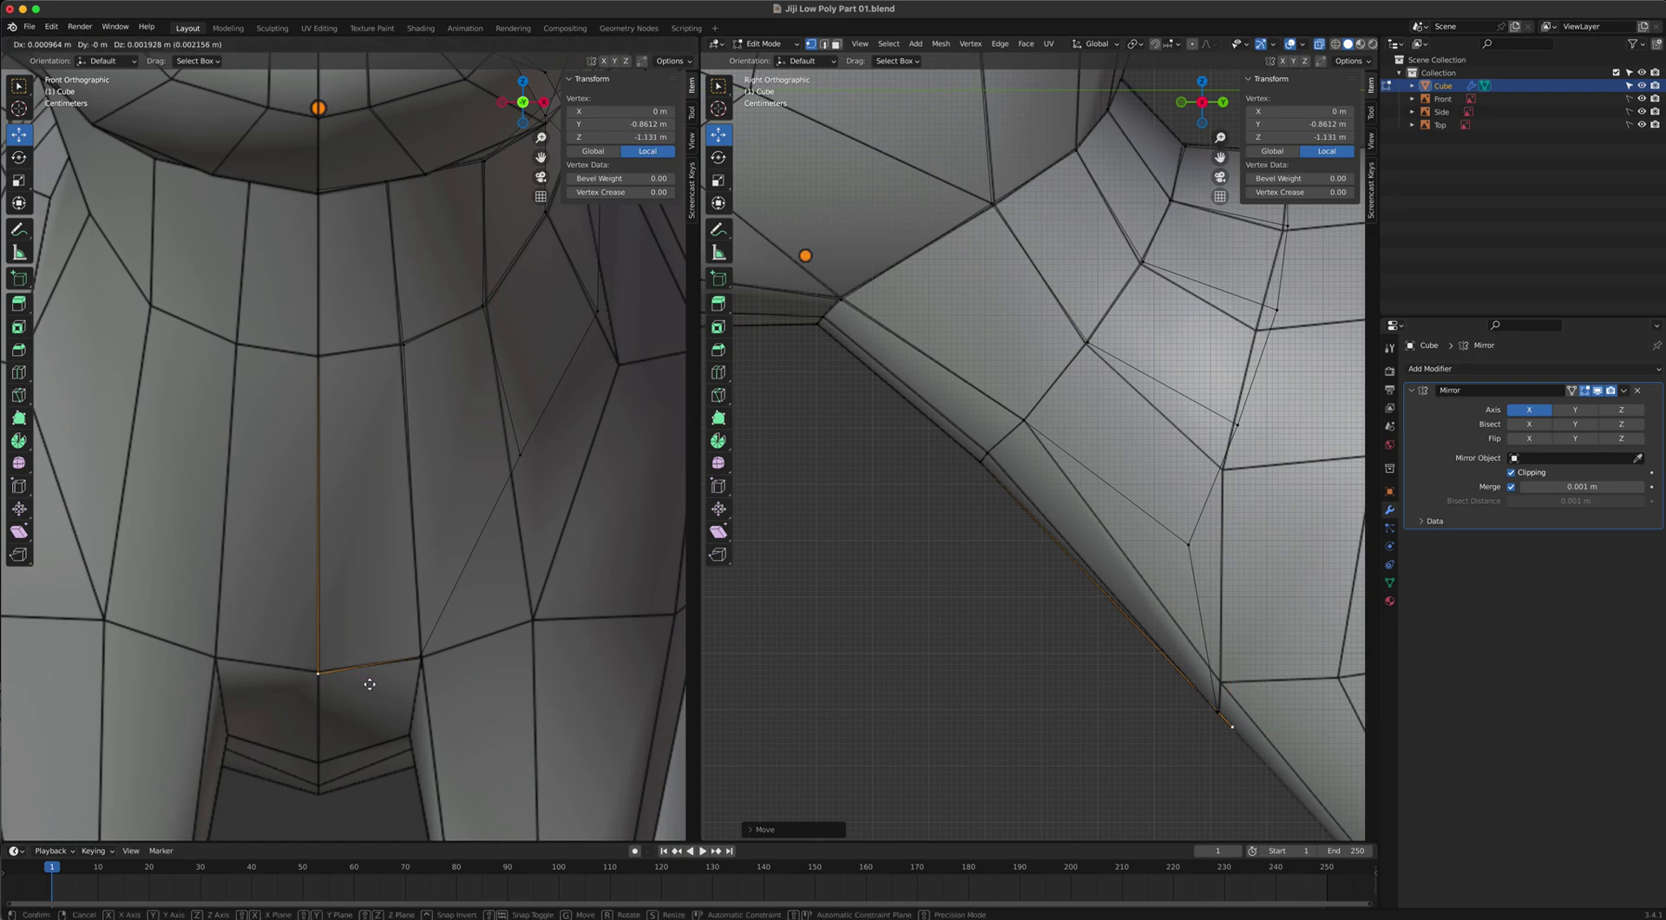
pyautogui.click(368, 683)
# Move the third vertex from the neck end's centre down about 0.25 m, outward 0.02 m and back 0.05 m.
pyautogui.click(523, 459)
pyautogui.press('g')
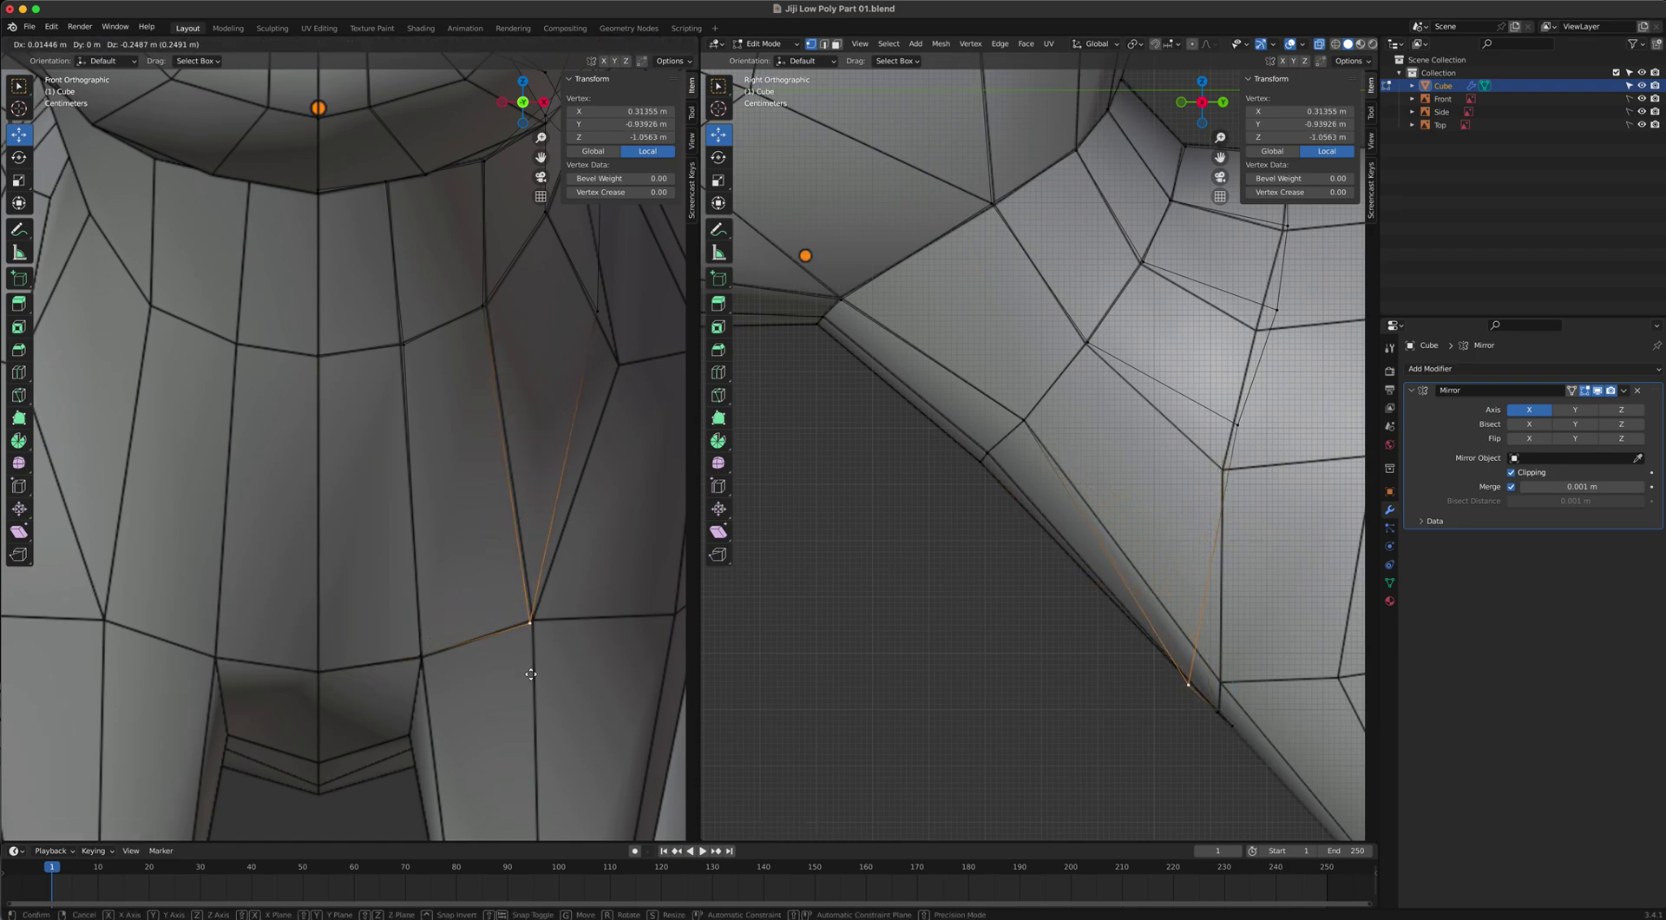
pyautogui.click(535, 671)
pyautogui.moveTo(1237, 682); pyautogui.dragTo(1266, 681)
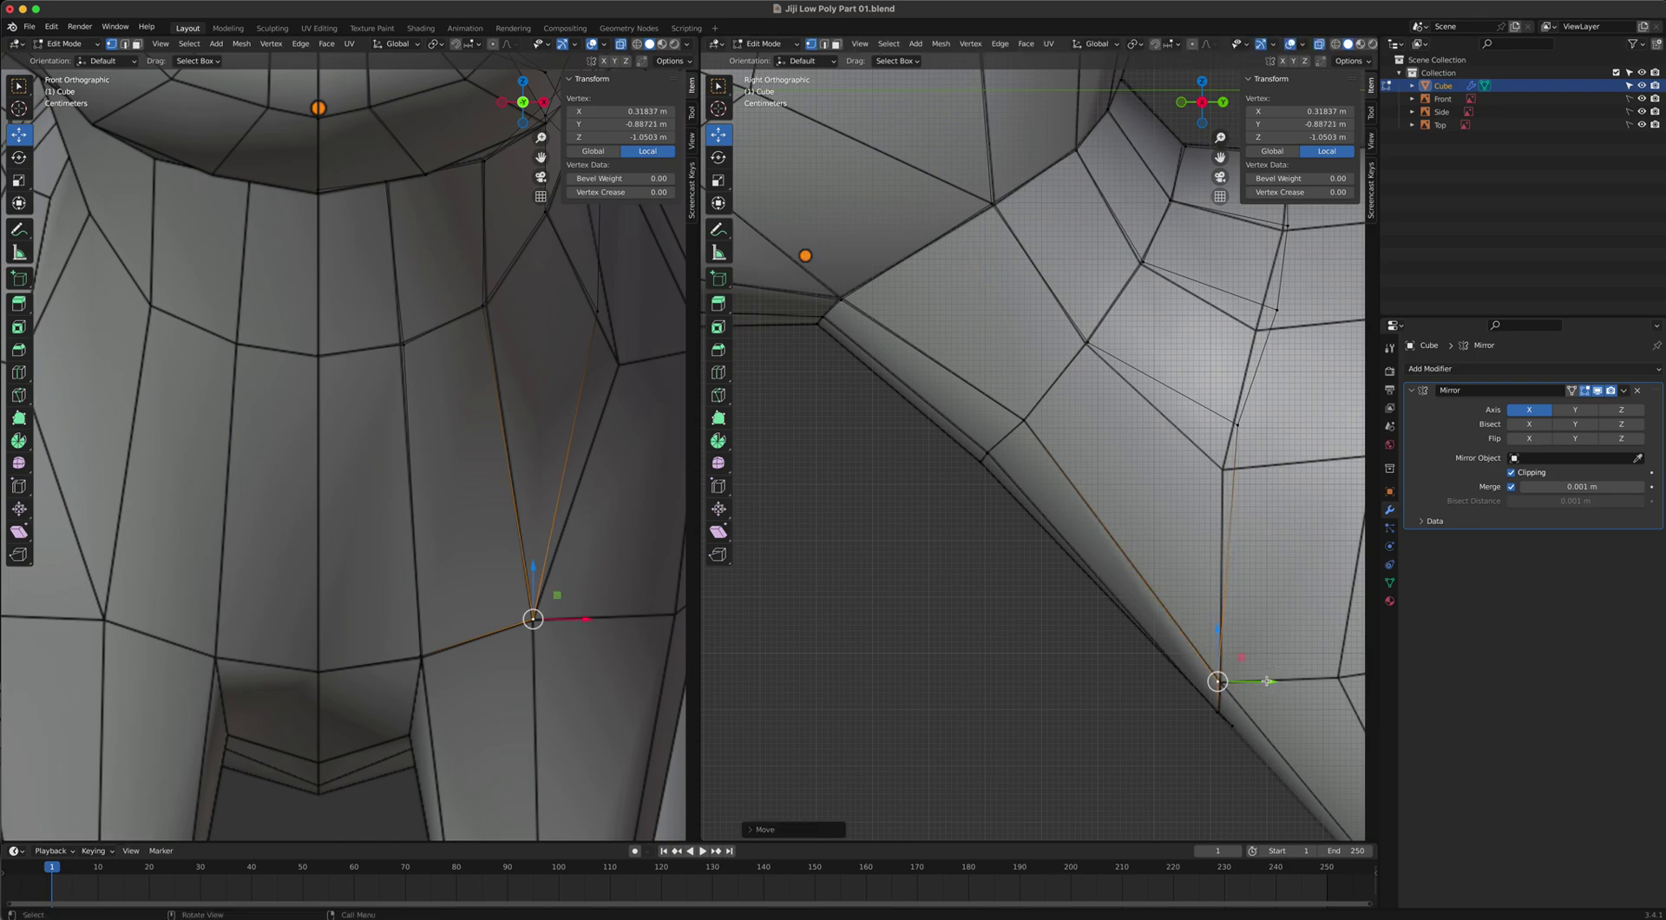
# Align the neck end's outer side vertex and the one above it to the reference grid in the side view.
pyautogui.click(1237, 423)
pyautogui.press('g')
pyautogui.click(1222, 460)
pyautogui.click(1273, 314)
pyautogui.press('g')
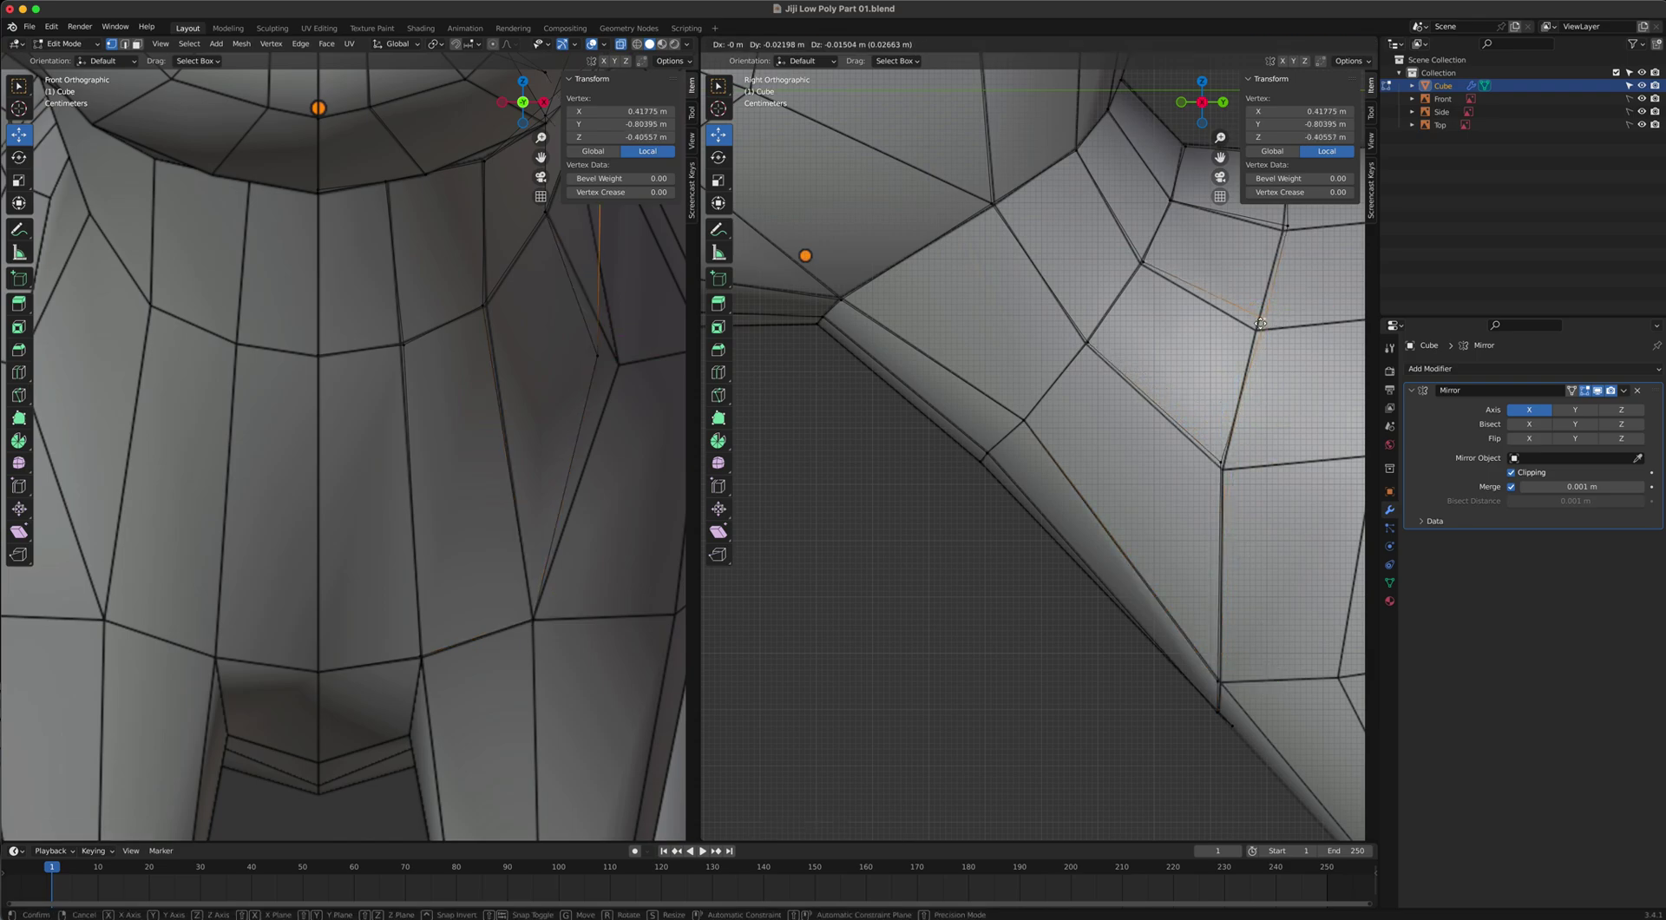
pyautogui.click(1259, 322)
# Move the neck end's outer side vertex outward along X by about 0.03 m in the front view.
pyautogui.click(599, 363)
pyautogui.press('g')
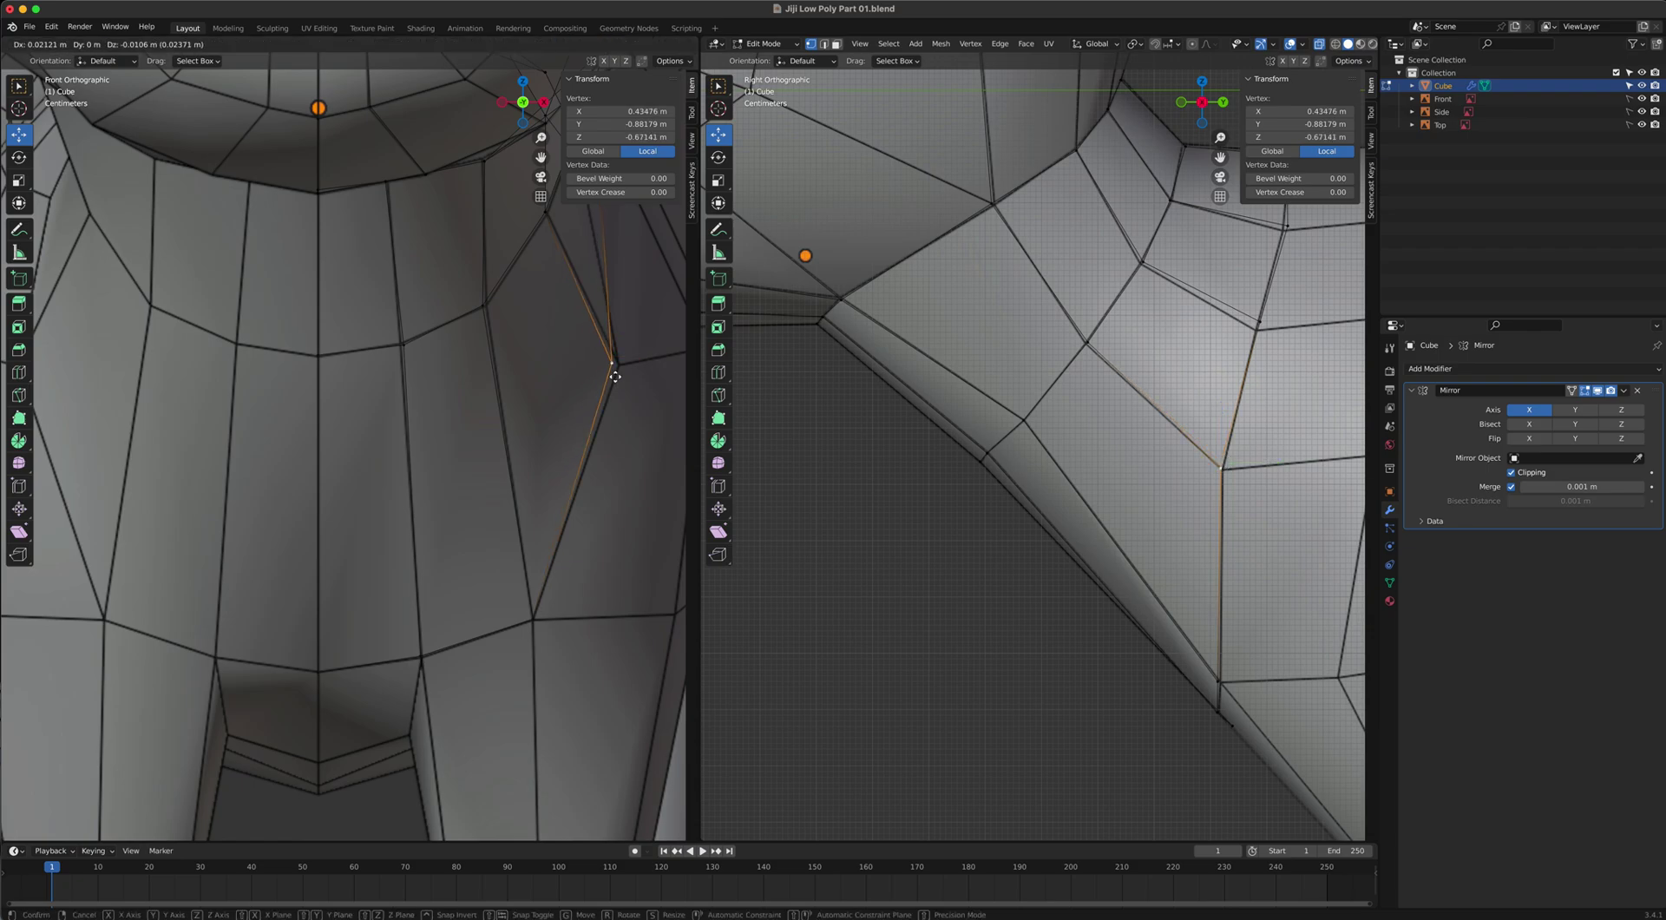
pyautogui.click(619, 373)
pyautogui.keyDown('shift'); pyautogui.moveTo(580, 436); pyautogui.dragTo(447, 599, button='middle'); pyautogui.keyUp('shift')
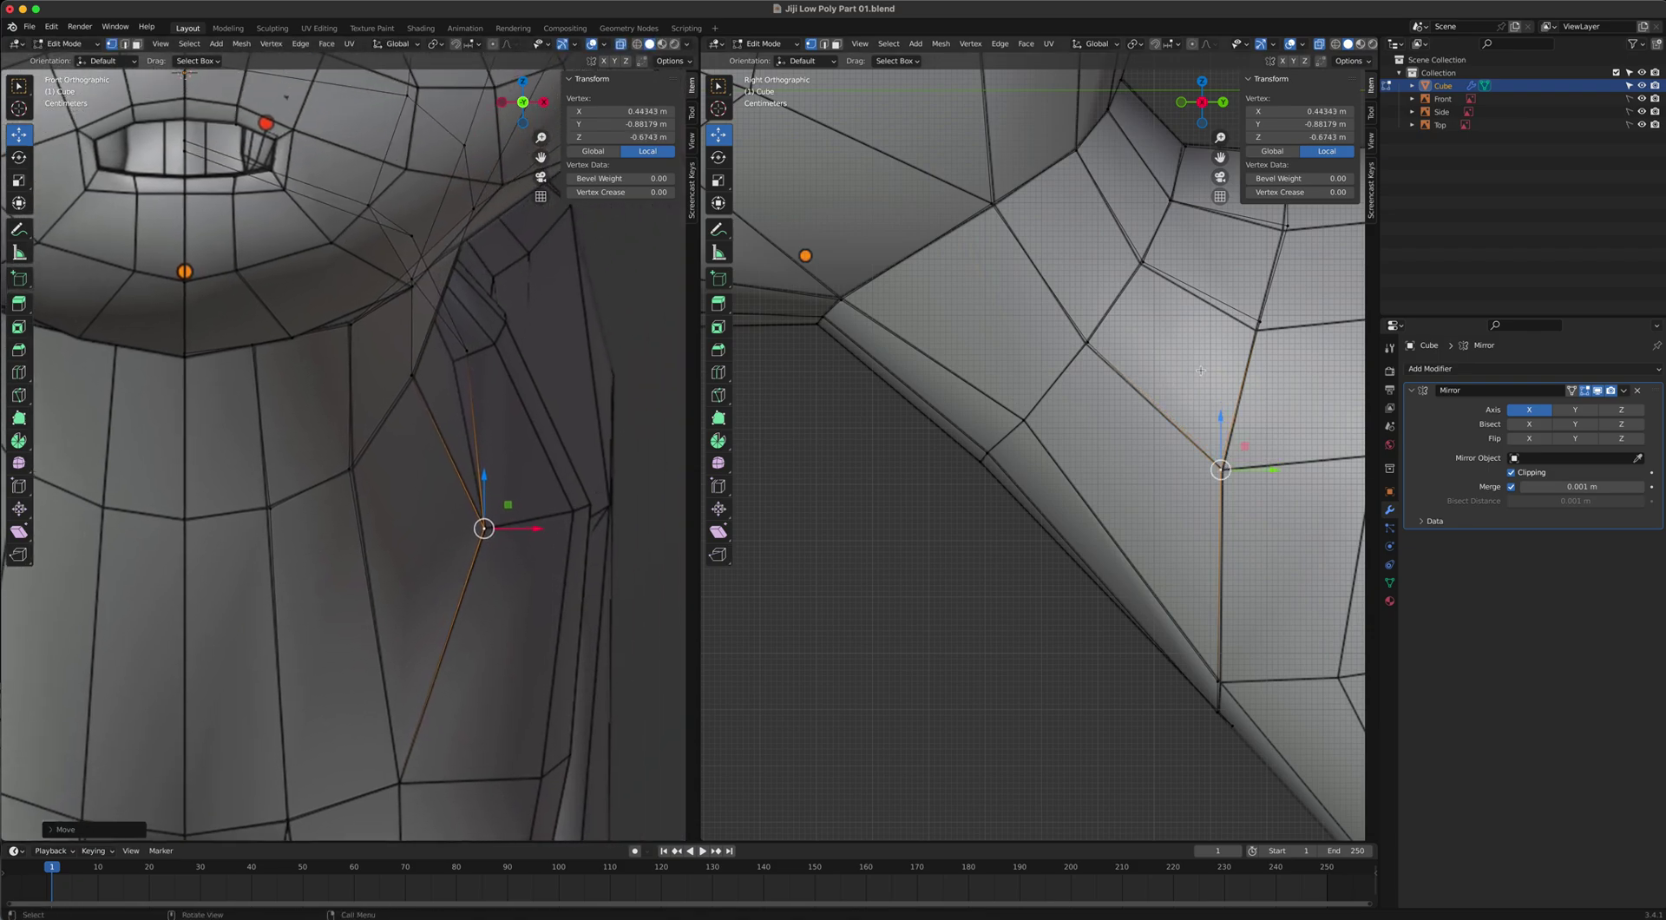
# Align the vertex above the neck end's outer side vertex to the reference grid, moving it inward along X by about 0.02 m.
pyautogui.click(1257, 336)
pyautogui.press('g')
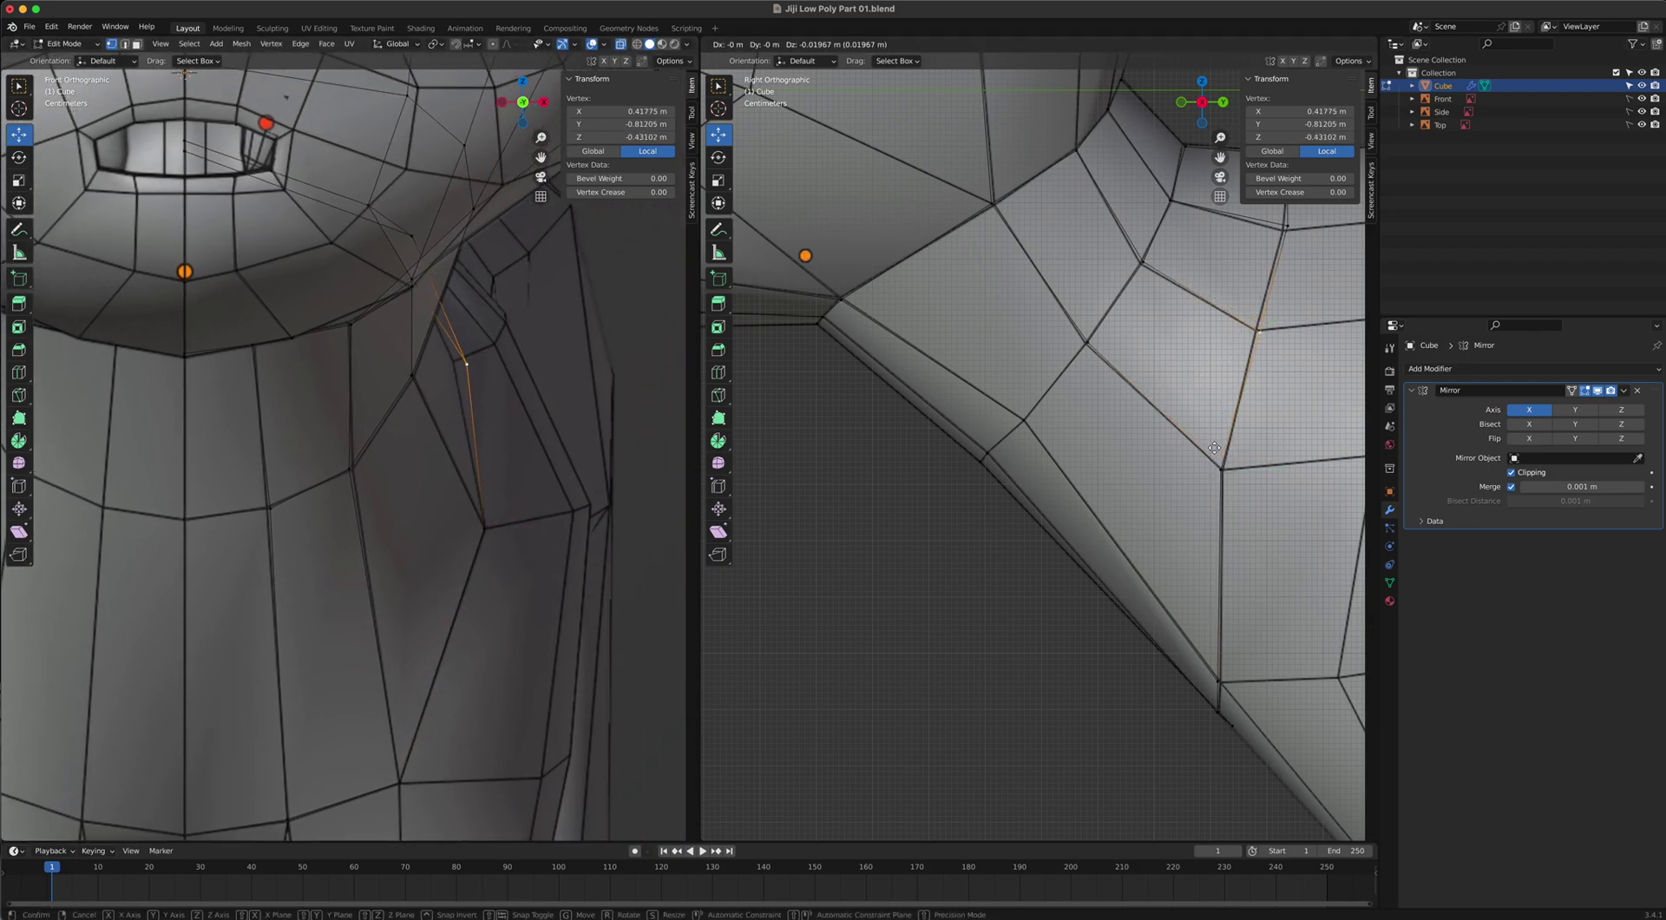
pyautogui.click(739, 394)
pyautogui.press('g')
pyautogui.click(597, 371)
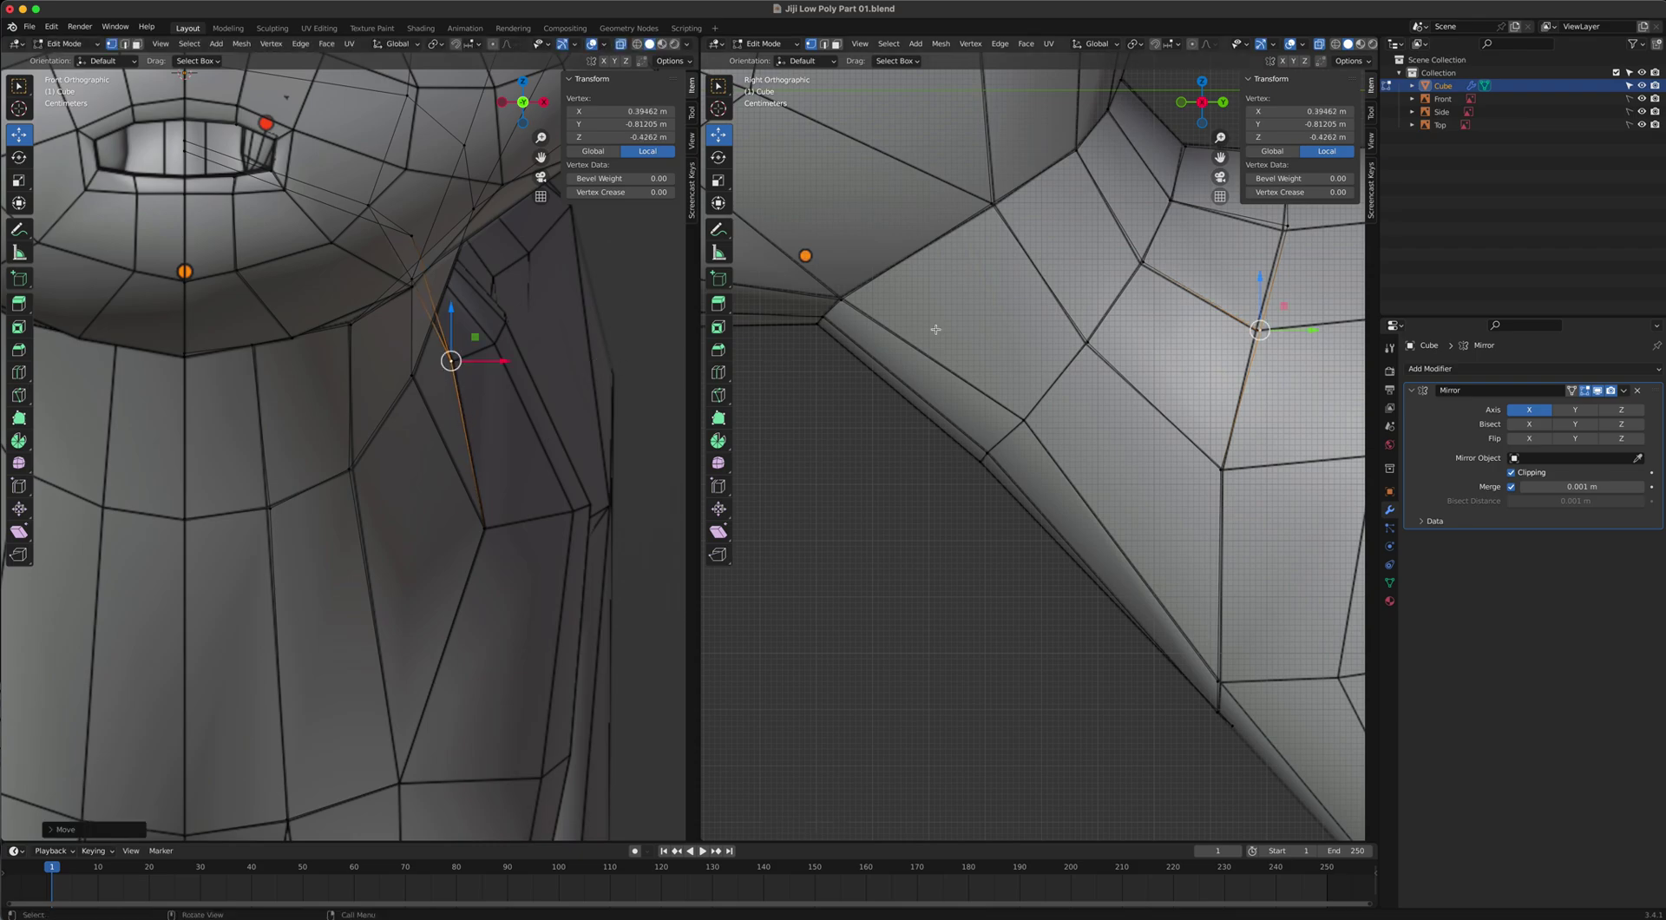
# Move the vertex beside the neck end's top centre inward and down by about 0.01 m each to match the reference grid.
pyautogui.keyDown('shift'); pyautogui.moveTo(1095, 327); pyautogui.dragTo(1017, 457, button='middle'); pyautogui.keyUp('shift')
pyautogui.click(1155, 372)
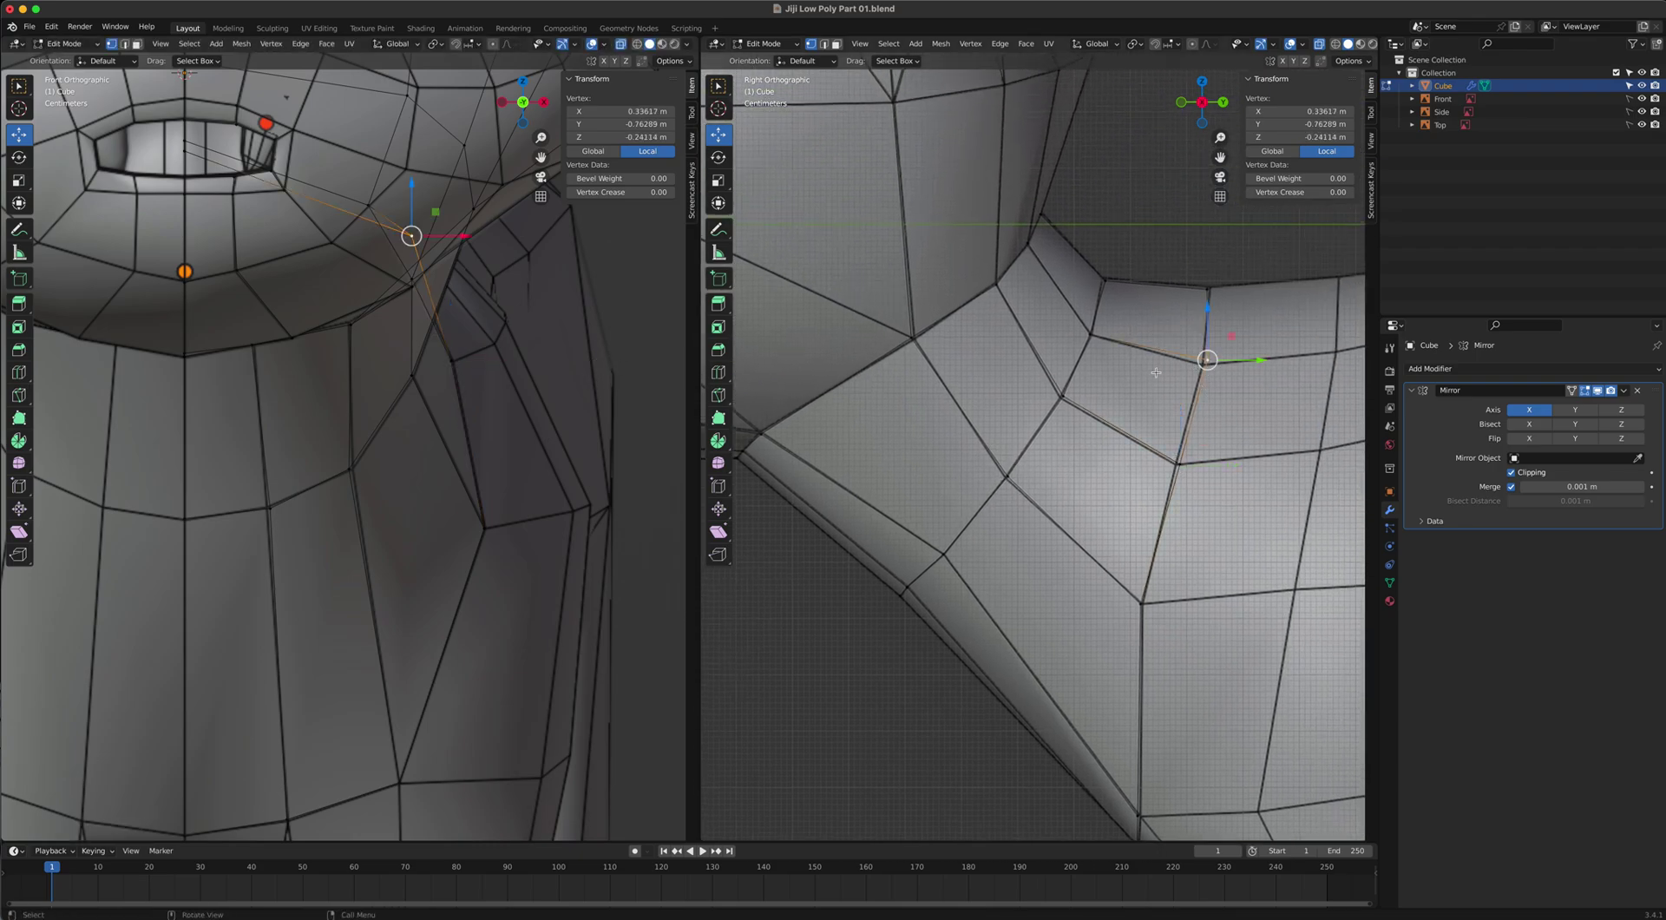
pyautogui.press('g')
pyautogui.click(511, 289)
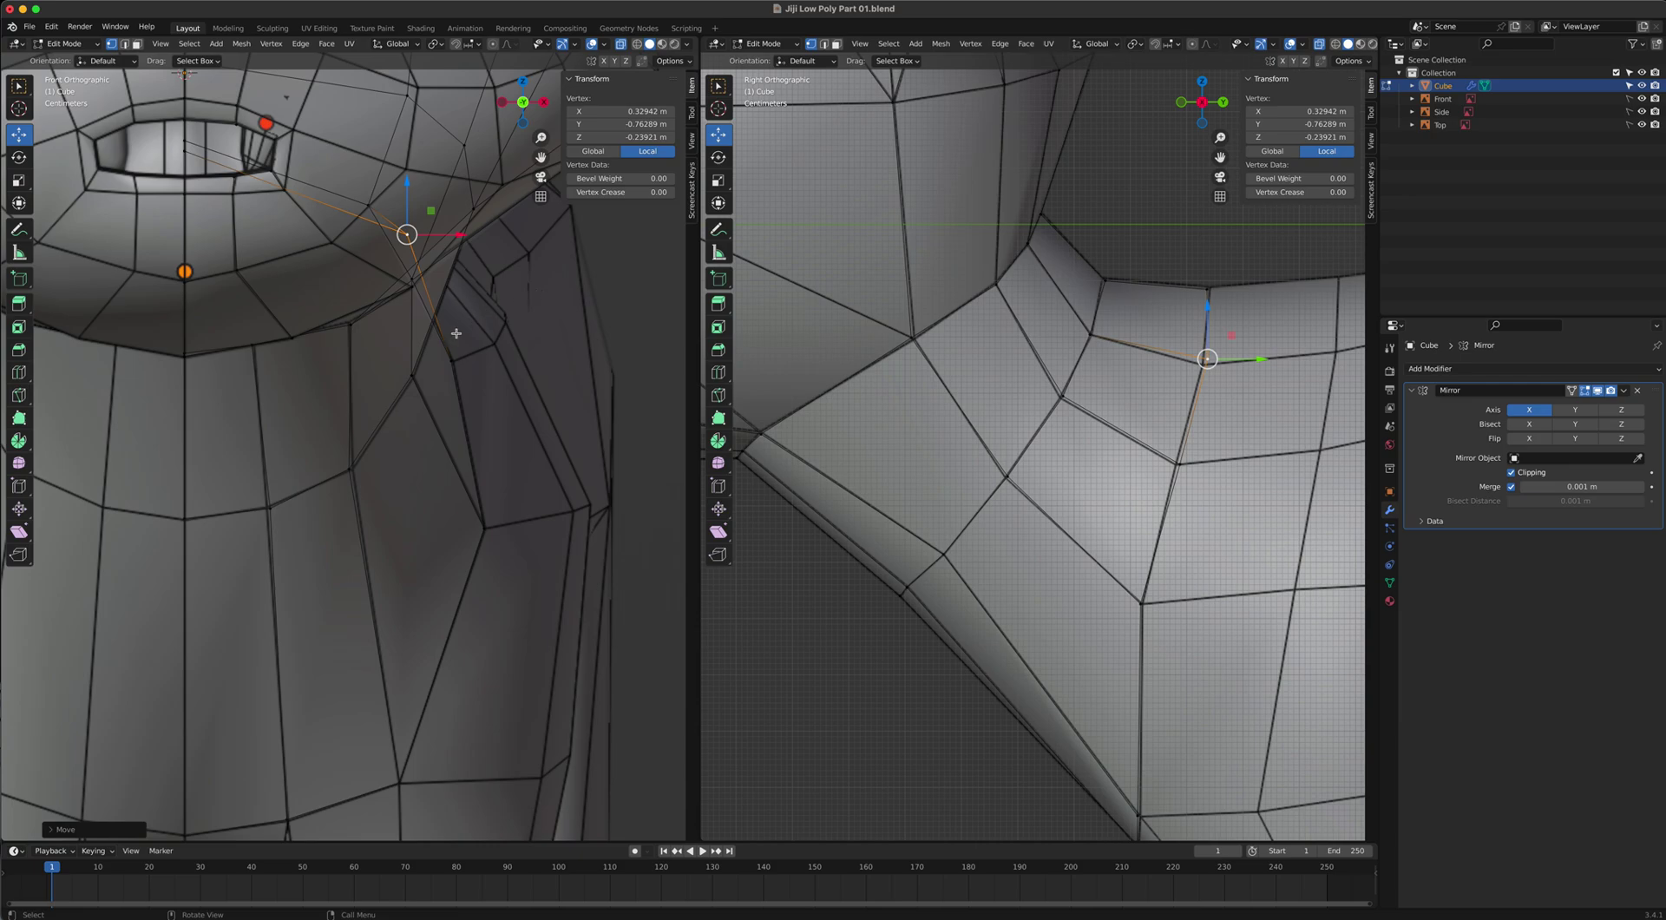
pyautogui.press('g')
pyautogui.click(1224, 385)
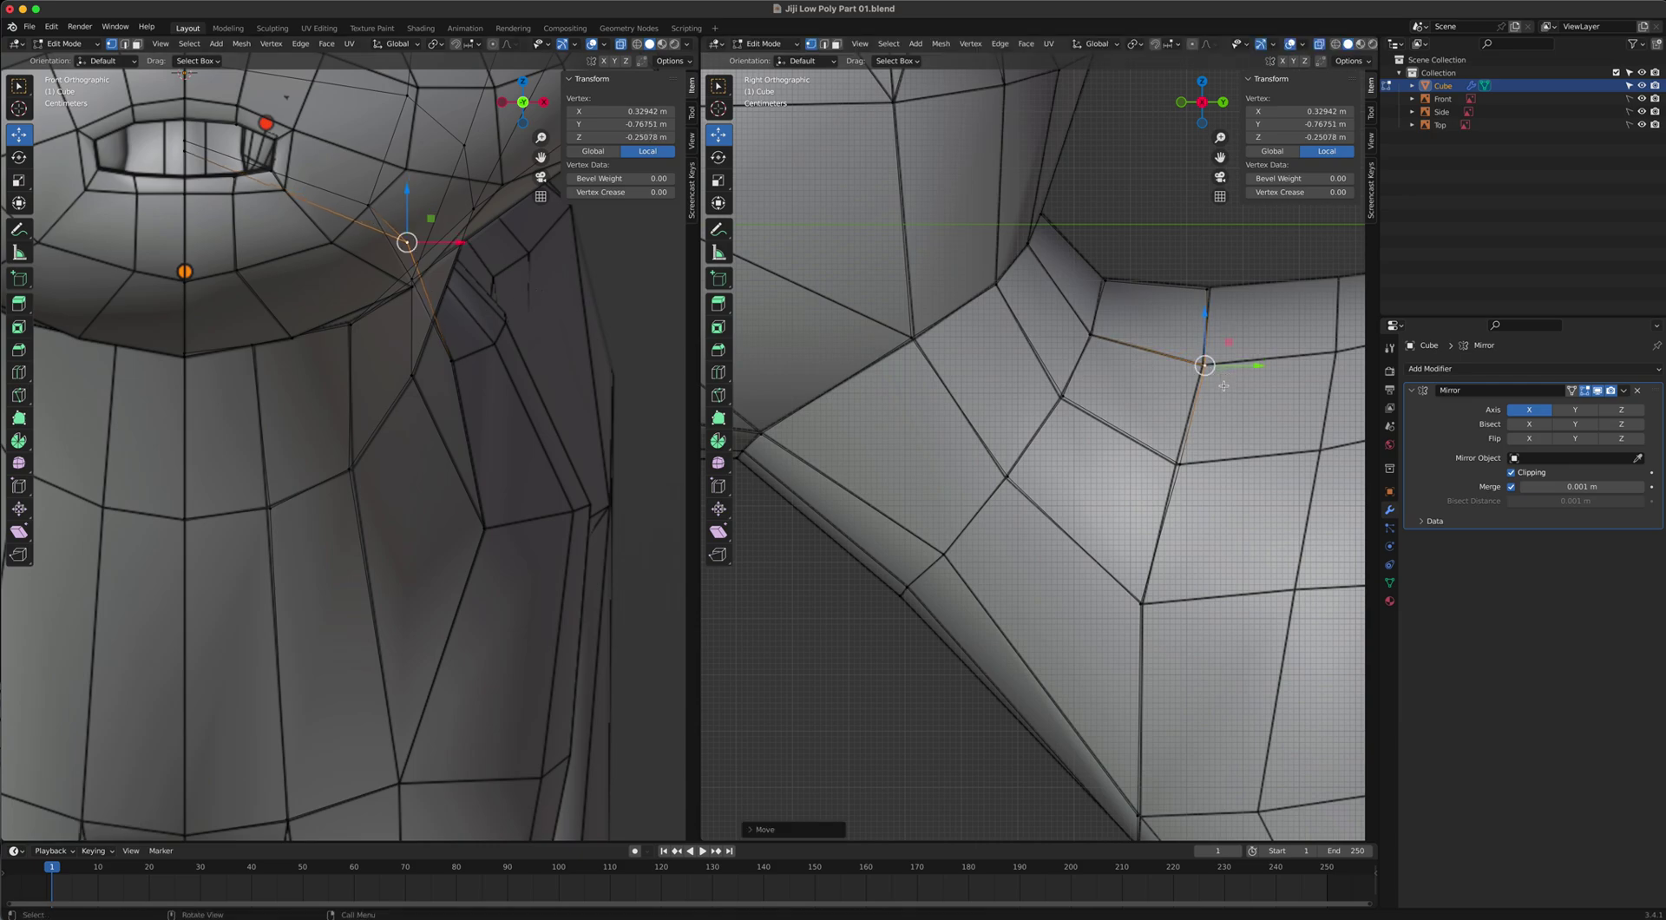
# Nudge the neck end's top centre vertex onto the reference back corner in the side view.
pyautogui.click(1205, 291)
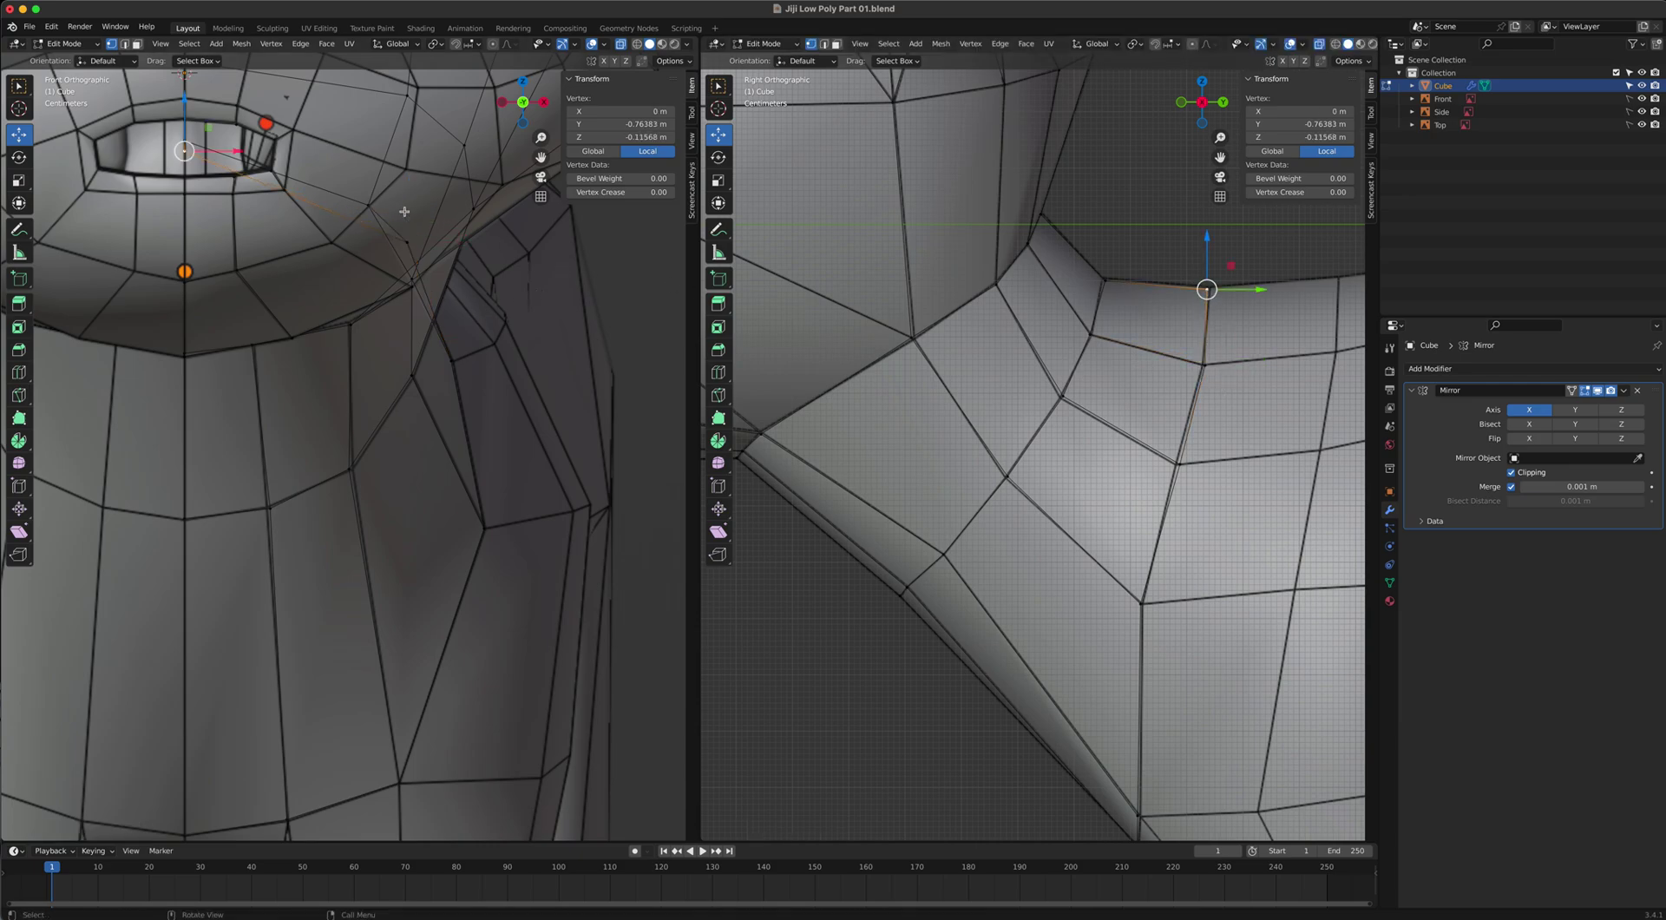
pyautogui.press('g')
pyautogui.click(1228, 301)
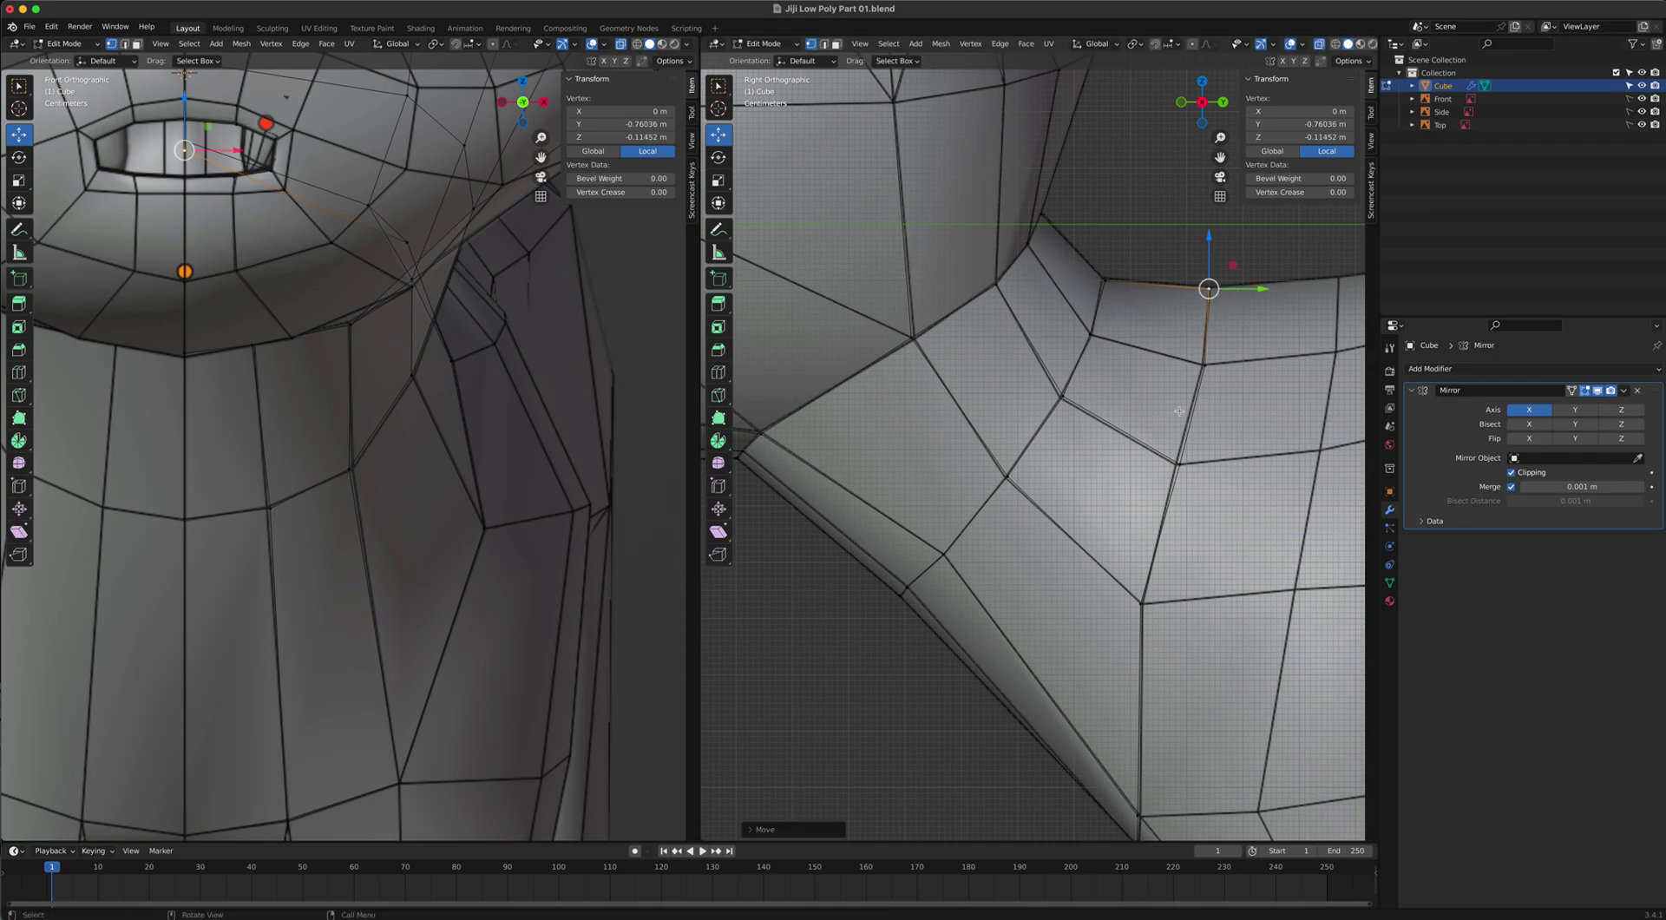
pyautogui.click(1204, 366)
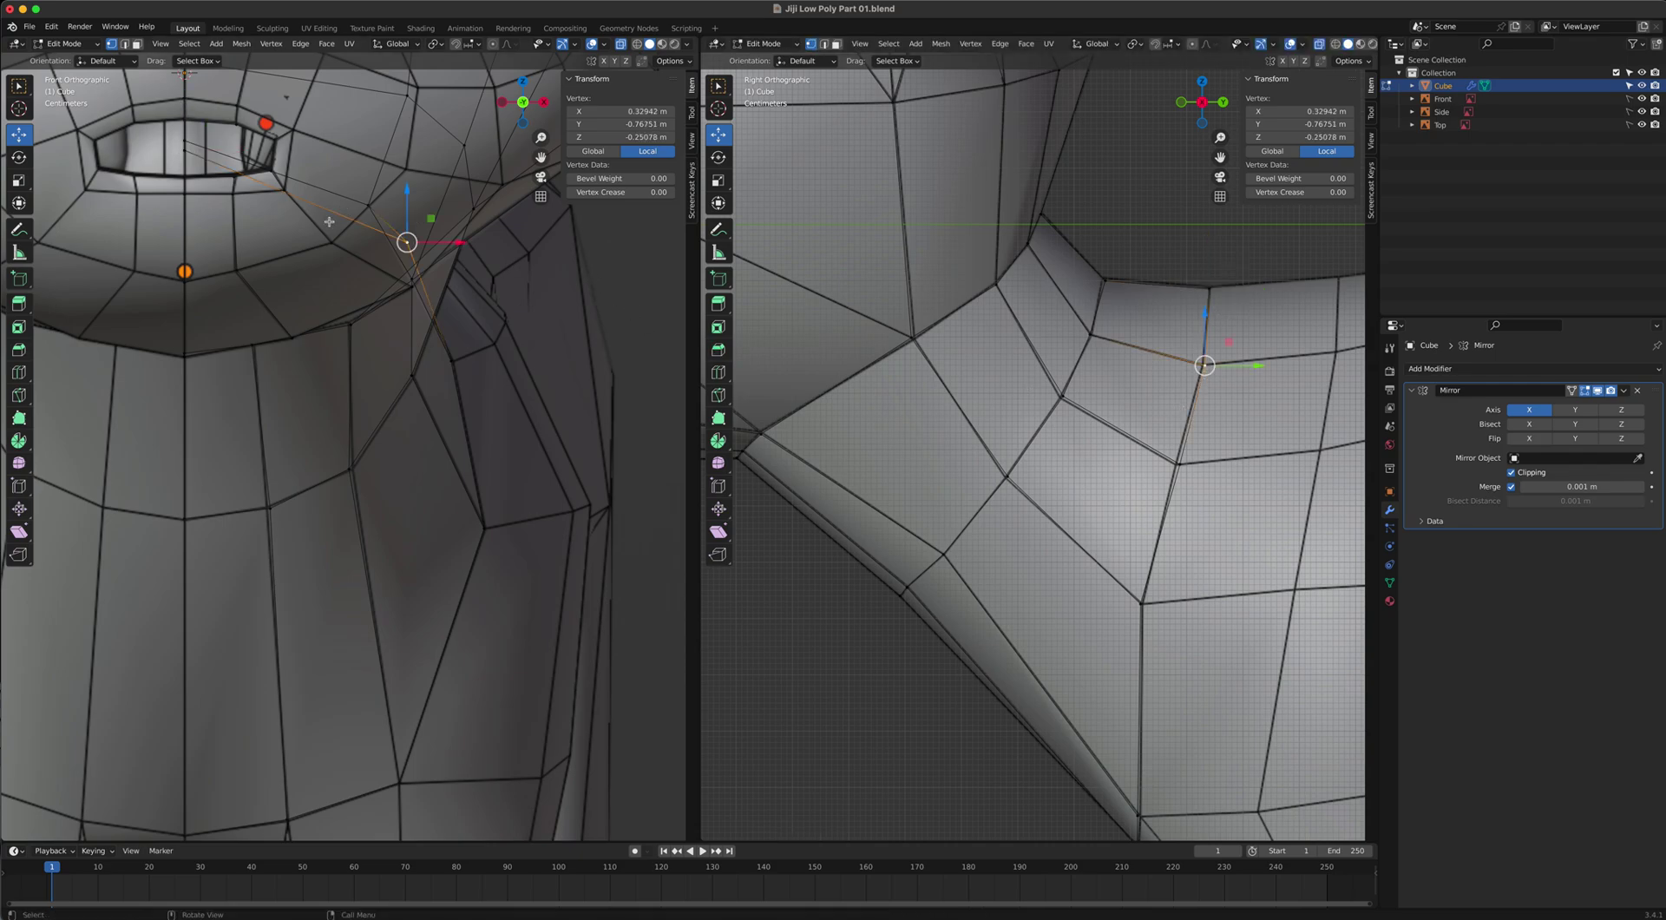
# Edge-slide the vertical edges beside the centre line at the back of the head and neck toward the centre by about 0.16.
pyautogui.scroll(-3, 1285, 225)
pyautogui.click(1320, 46)
pyautogui.moveTo(1246, 297); pyautogui.dragTo(1056, 303, button='middle')
pyautogui.click(963, 208)
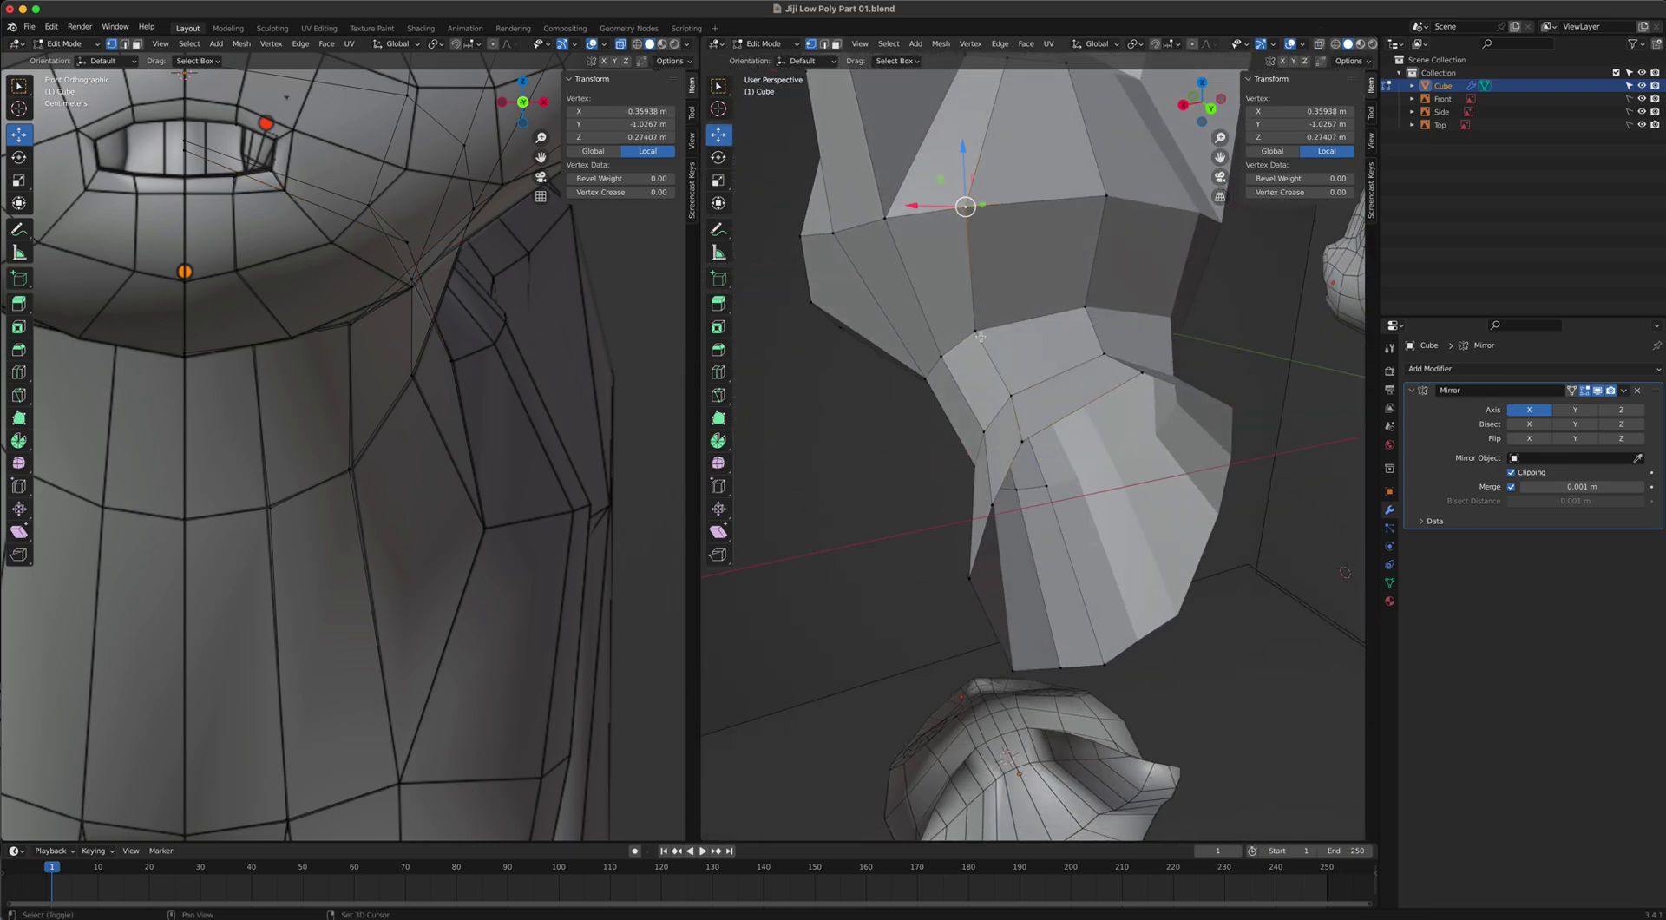
pyautogui.keyDown('shift'); pyautogui.click(976, 330); pyautogui.keyUp('shift')
pyautogui.keyDown('shift'); pyautogui.click(1012, 396); pyautogui.keyUp('shift')
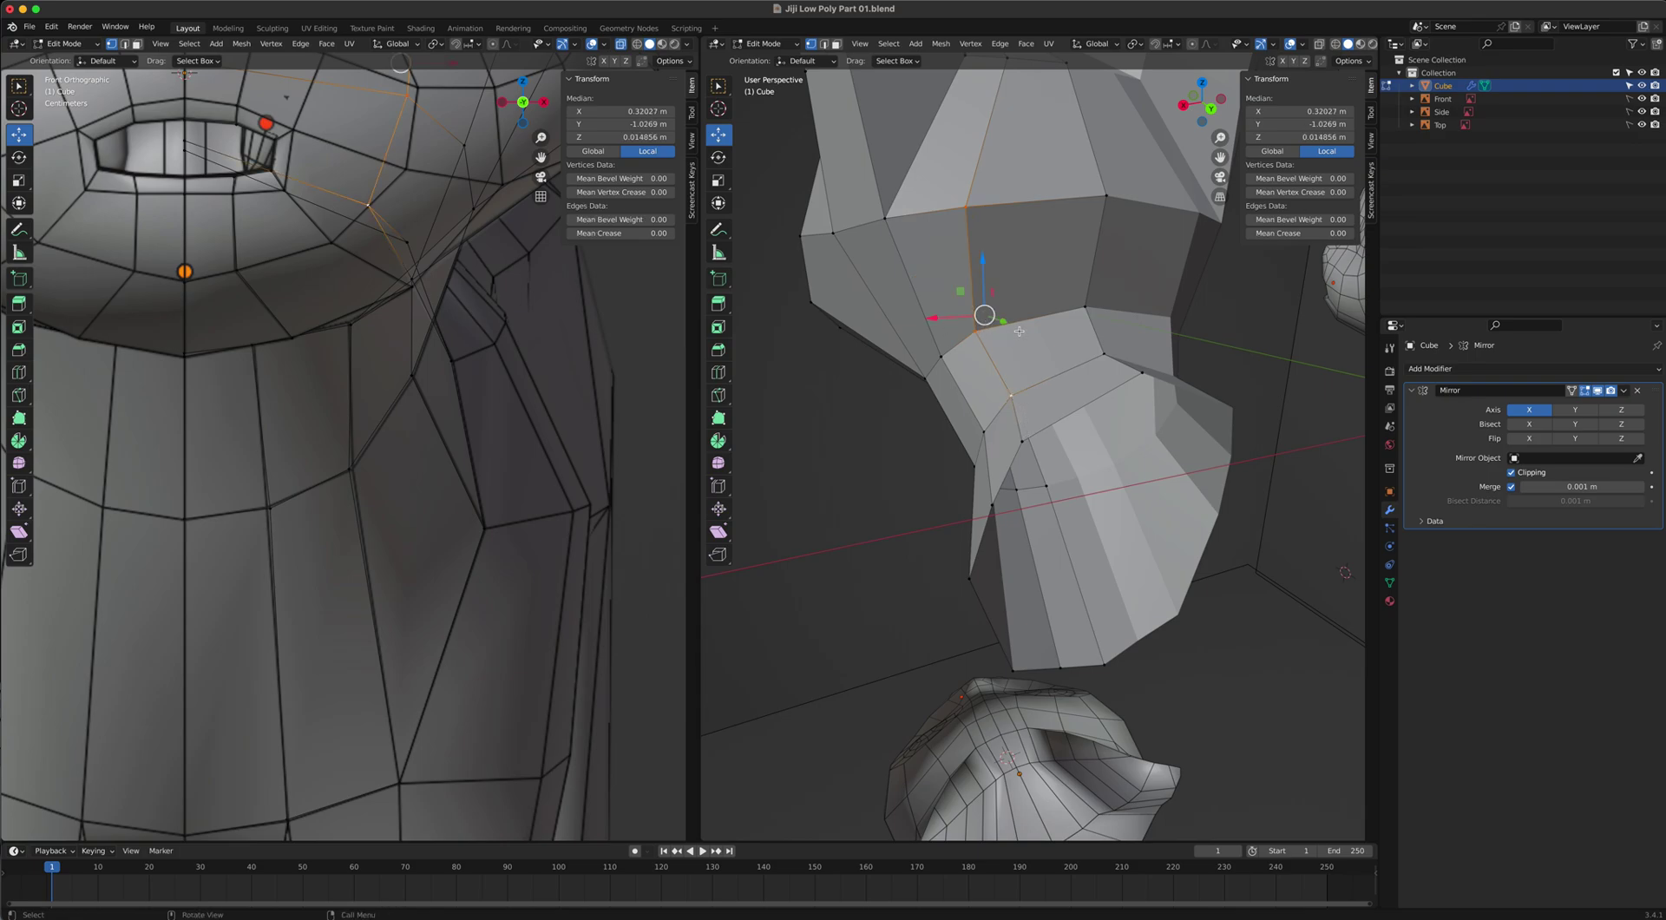
pyautogui.press('g')
pyautogui.press('g')
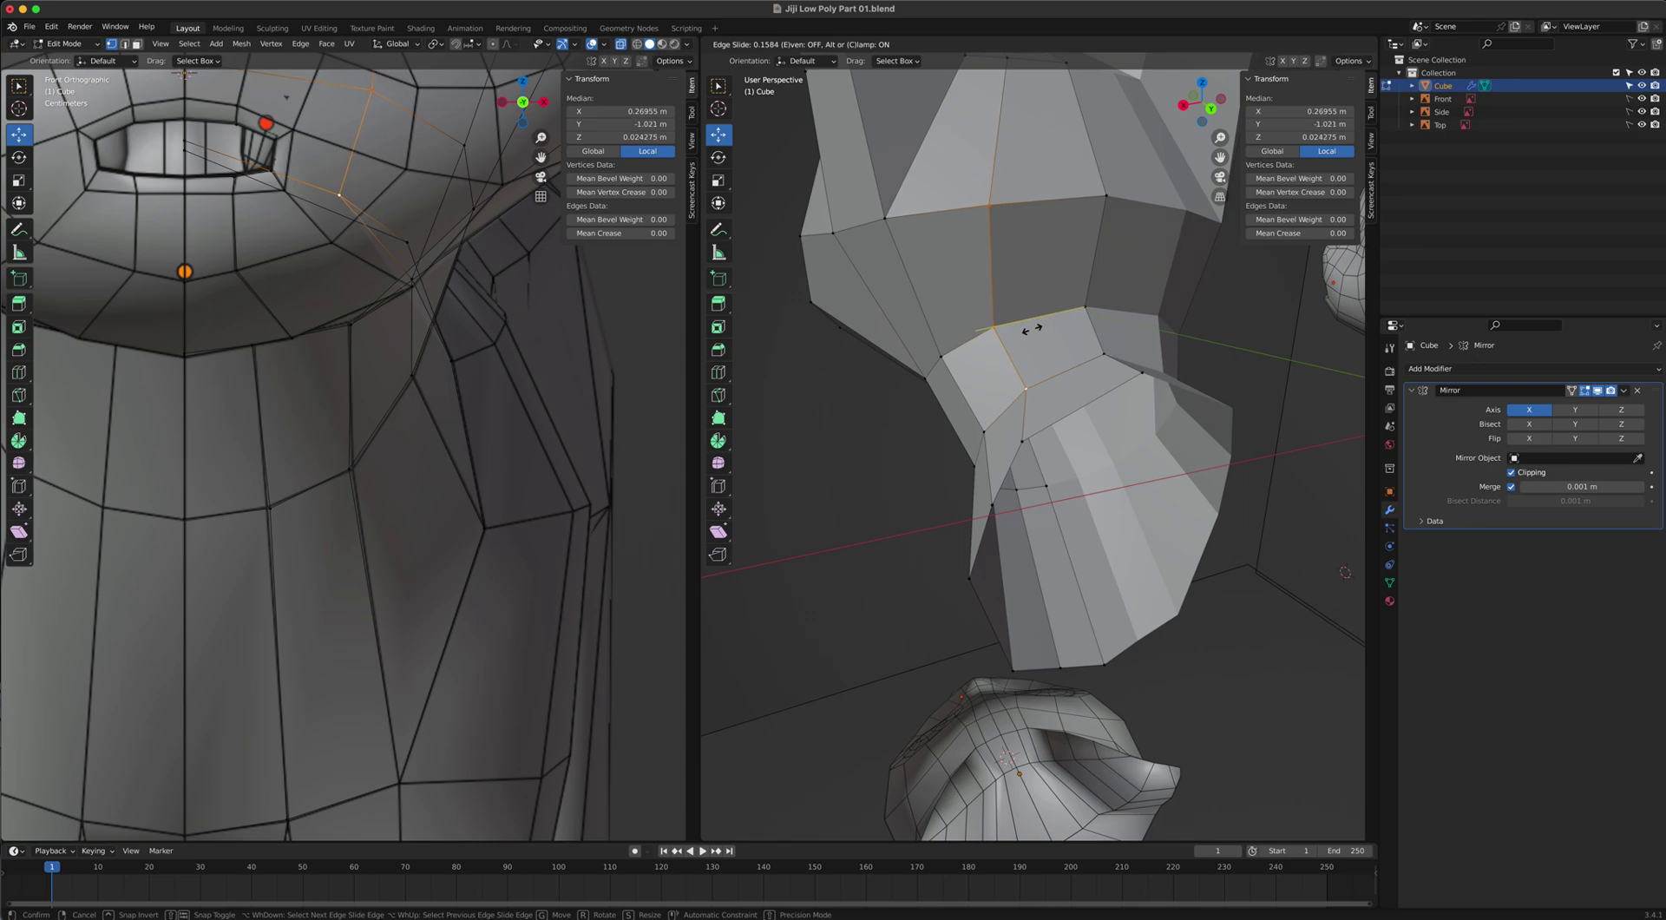
pyautogui.click(1031, 329)
# Enable the Screencast Keys display and hide the right viewport's sidebar.
pyautogui.moveTo(1031, 329); pyautogui.dragTo(1016, 295, button='middle')
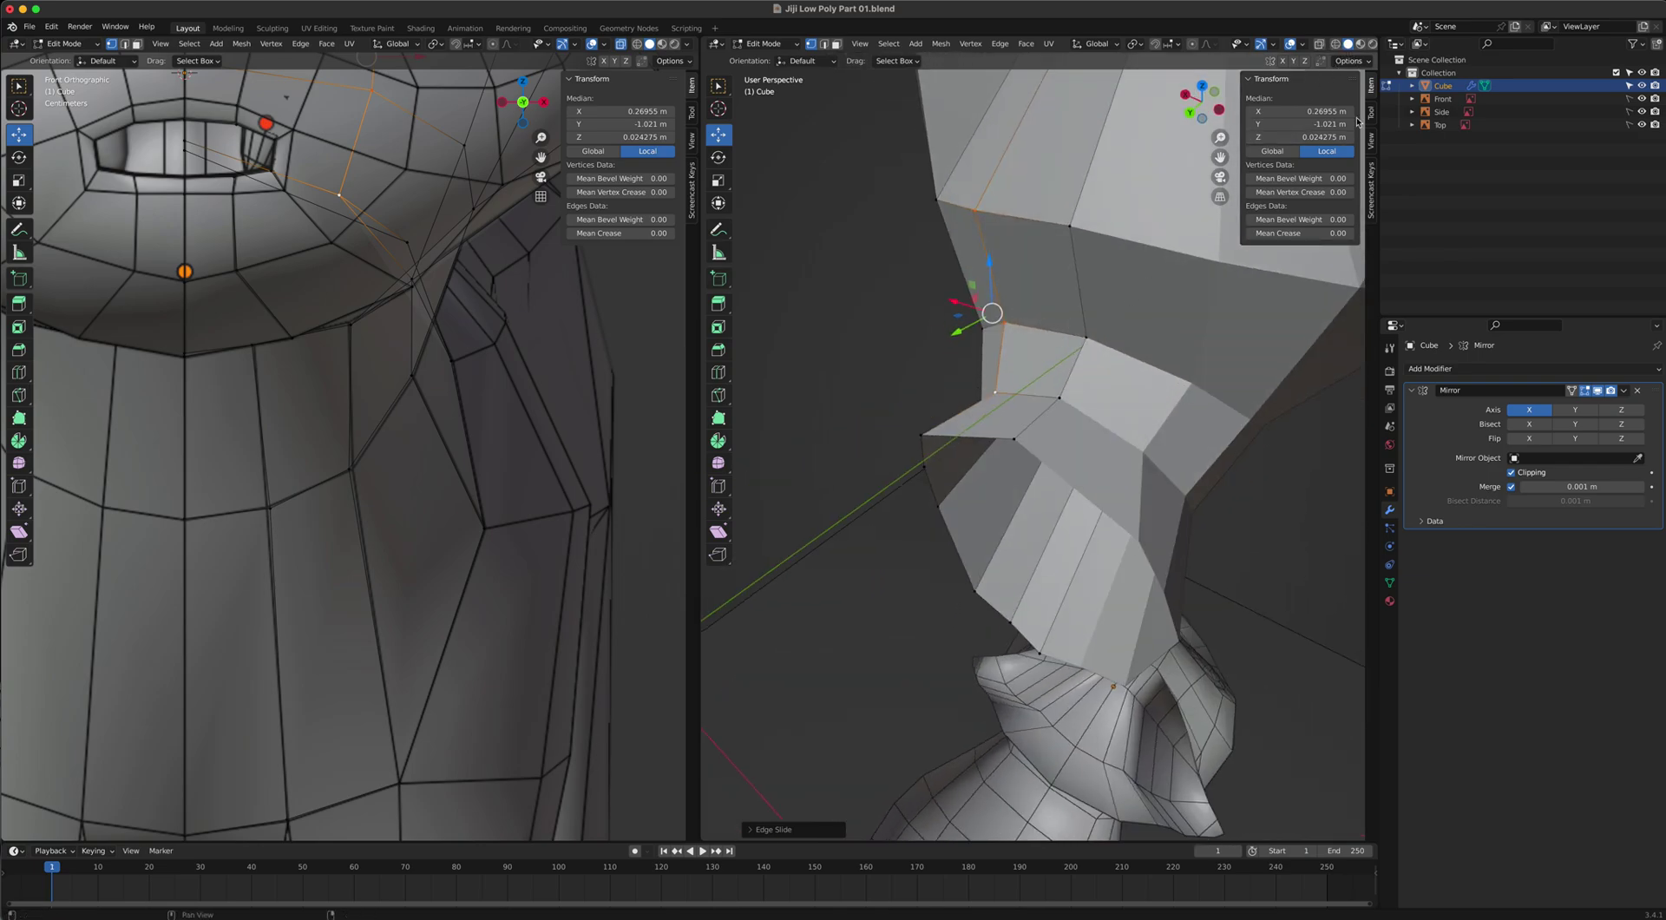
pyautogui.click(1372, 179)
pyautogui.click(1259, 80)
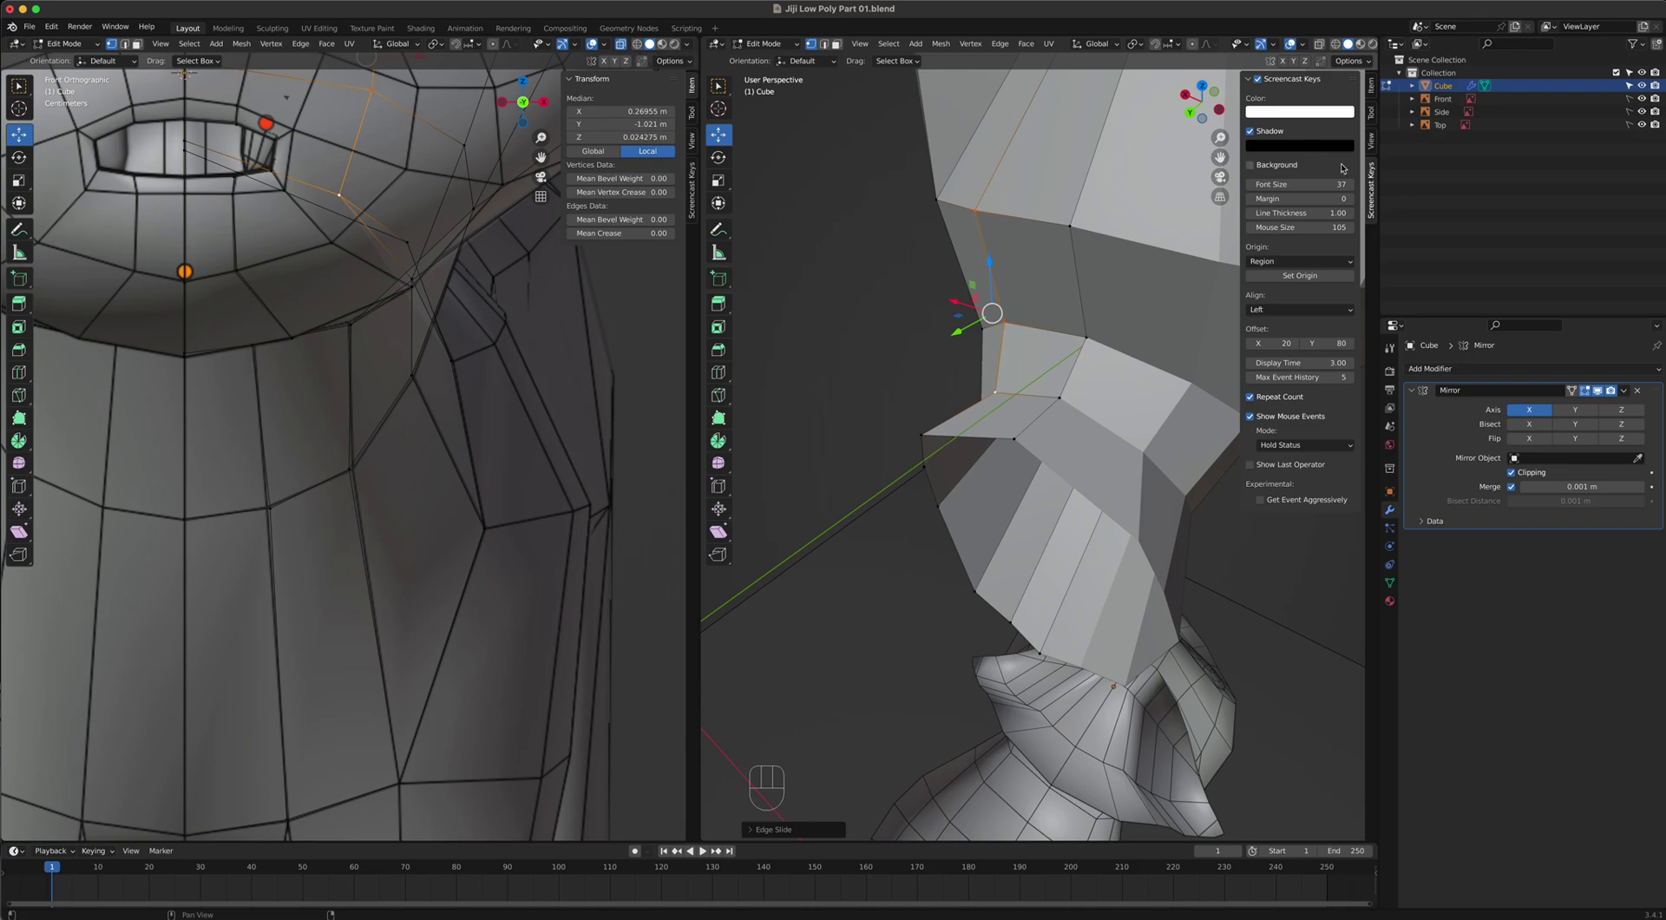
pyautogui.click(1375, 193)
pyautogui.press('g')
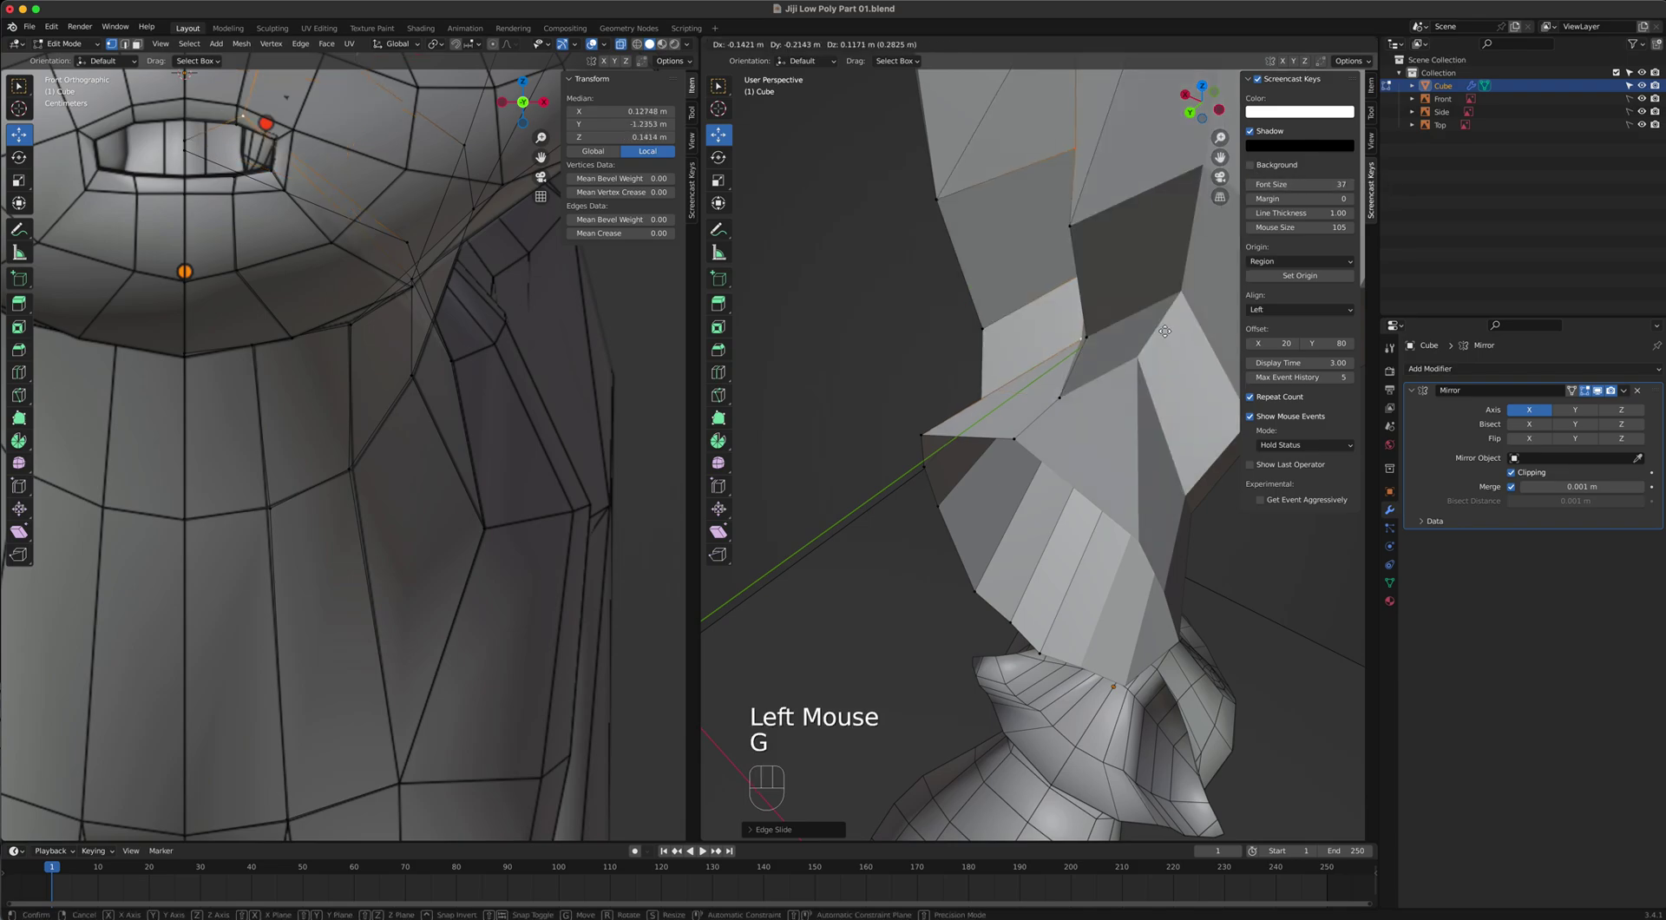
pyautogui.rightClick(1169, 331)
pyautogui.press('n')
# Move the slid edges at the back of the head backward along Y by about 0.01 m.
pyautogui.moveTo(1091, 434); pyautogui.dragTo(1059, 410, button='middle')
pyautogui.scroll(-2, 1173, 422)
pyautogui.scroll(4, 1127, 347)
pyautogui.scroll(-1, 1059, 409)
pyautogui.moveTo(1086, 384)
pyautogui.mouseDown()
pyautogui.moveTo(1106, 396)
pyautogui.moveTo(1092, 388)
pyautogui.mouseUp()
pyautogui.rightClick(1102, 392)
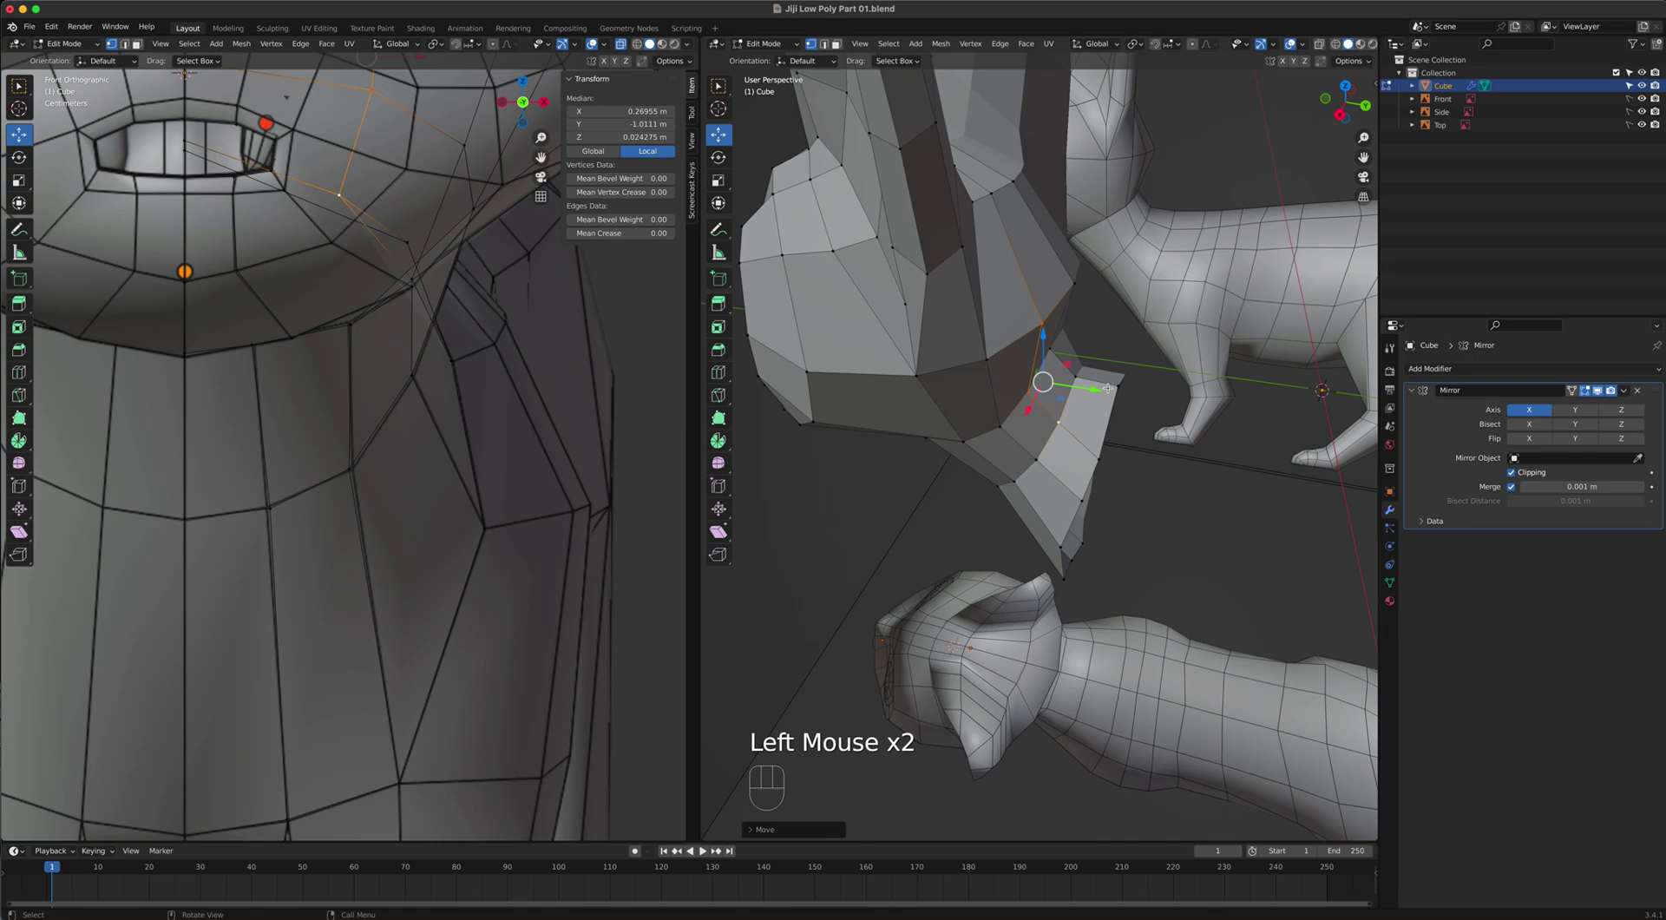
# Move the lower centre edge at the back of the head backward along Y by about 0.07 m.
pyautogui.moveTo(1091, 389); pyautogui.dragTo(1016, 412, button='middle')
pyautogui.scroll(1, 1017, 412)
pyautogui.click(1085, 360)
pyautogui.keyDown('shift'); pyautogui.click(1102, 300); pyautogui.keyUp('shift')
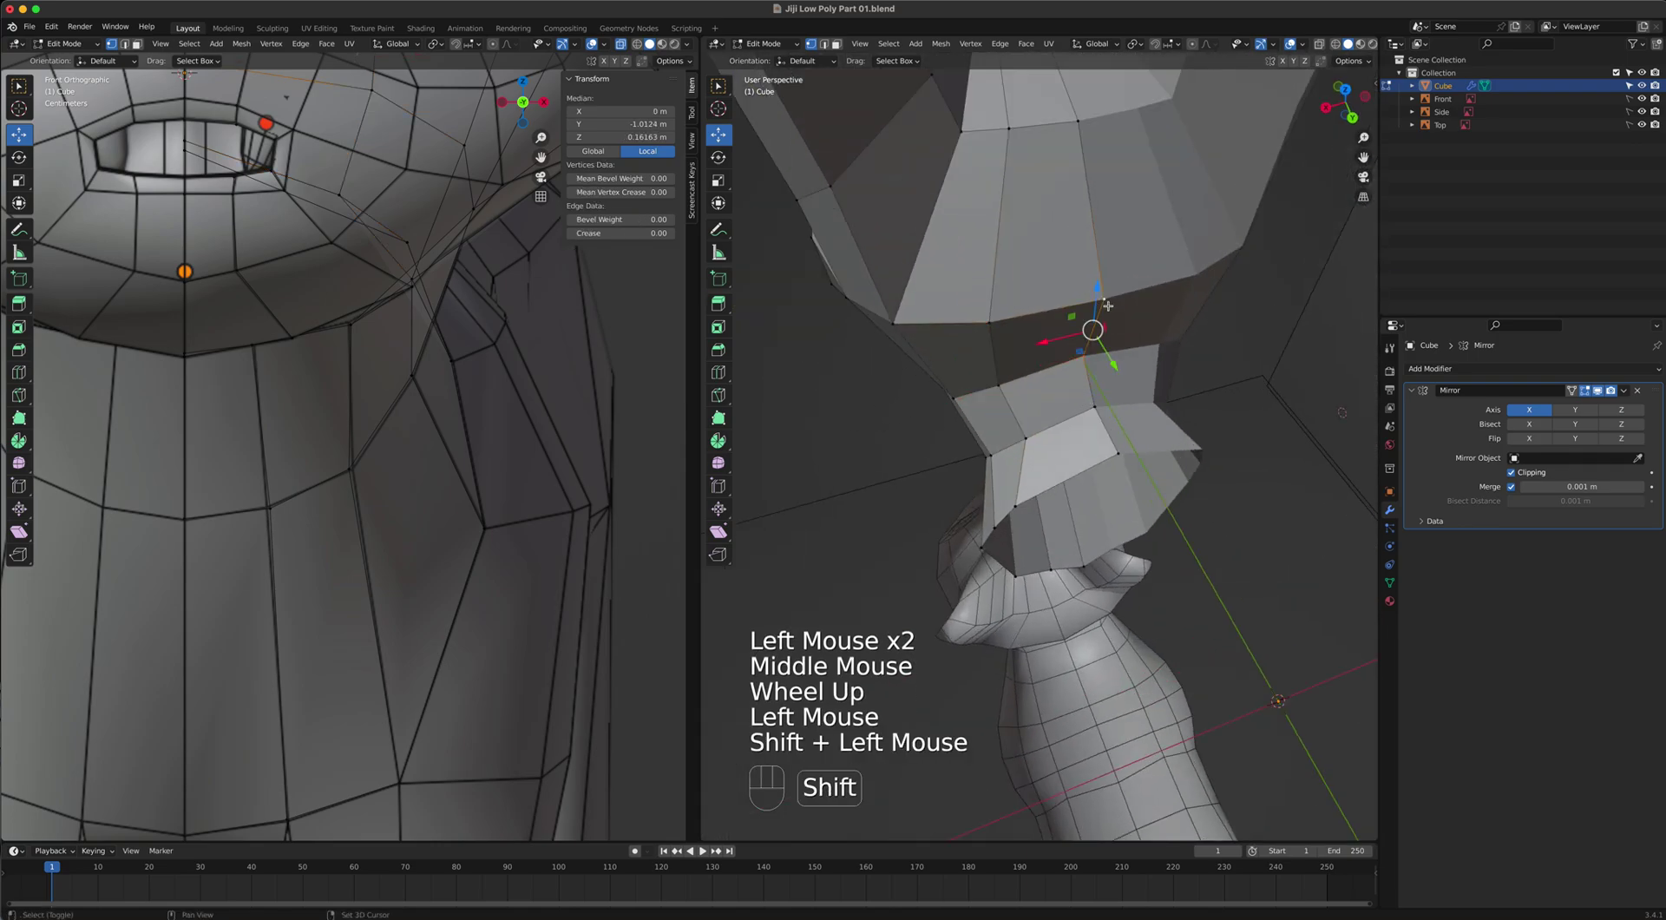
pyautogui.moveTo(1118, 368); pyautogui.dragTo(1133, 380)
pyautogui.moveTo(1133, 380); pyautogui.dragTo(1209, 418, button='middle')
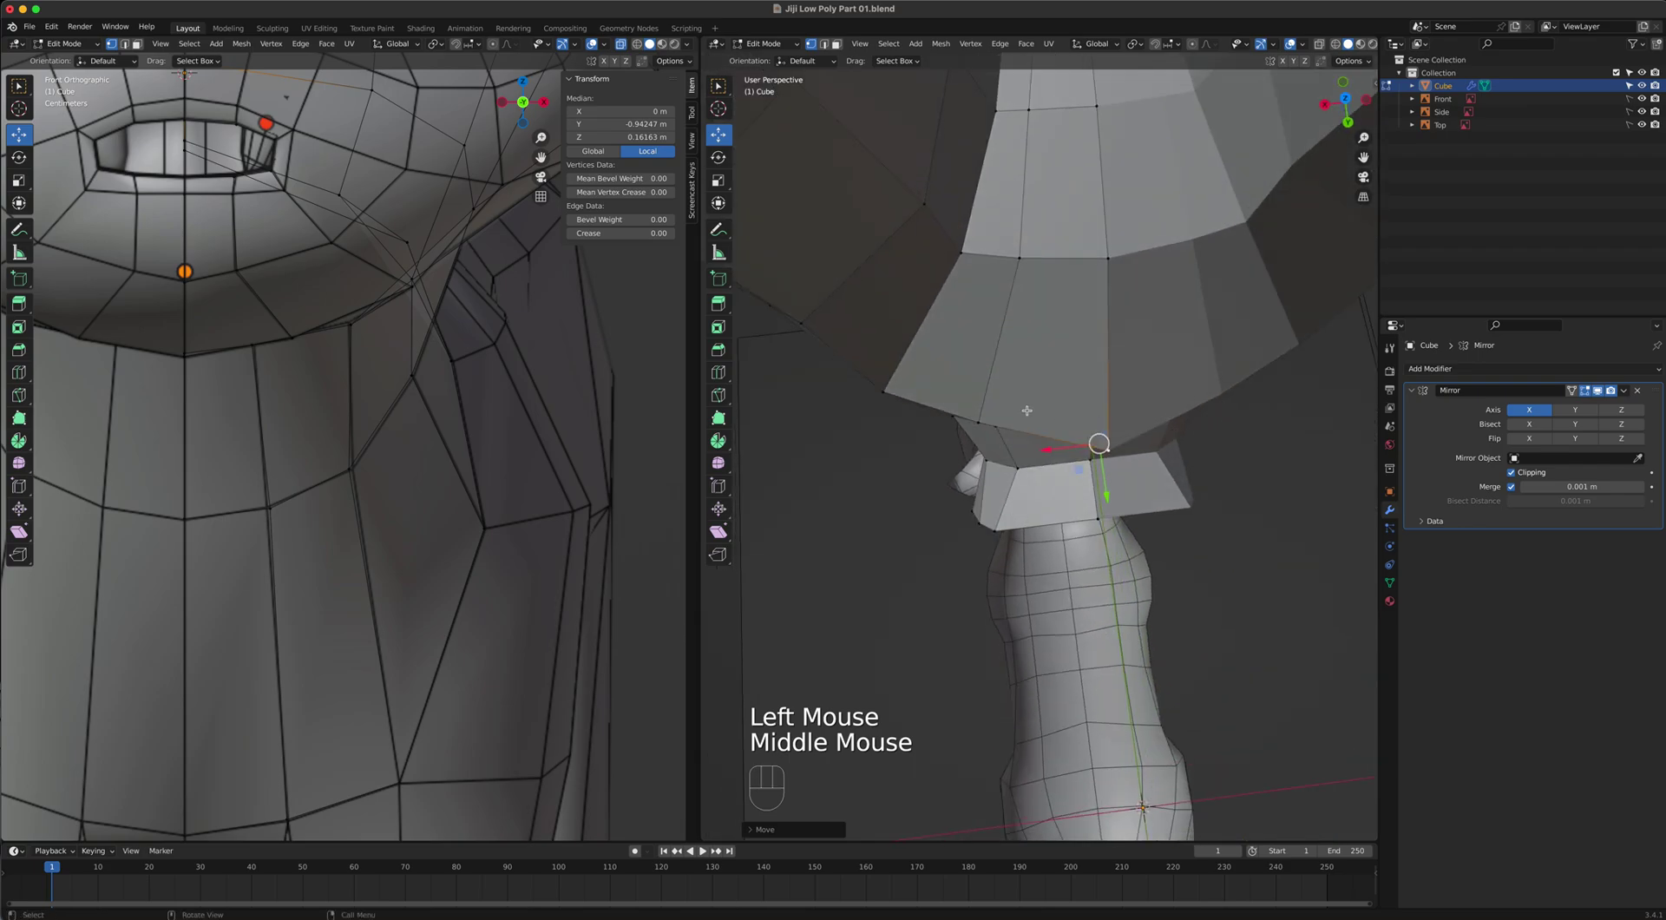
# Move the edge beside the centre edge at the back of the head slightly forward along Y.
pyautogui.moveTo(1027, 410); pyautogui.dragTo(1008, 398, button='middle')
pyautogui.click(995, 411)
pyautogui.keyDown('shift'); pyautogui.click(983, 380); pyautogui.keyUp('shift')
pyautogui.moveTo(998, 447); pyautogui.dragTo(997, 438)
pyautogui.moveTo(998, 438); pyautogui.dragTo(1132, 366, button='middle')
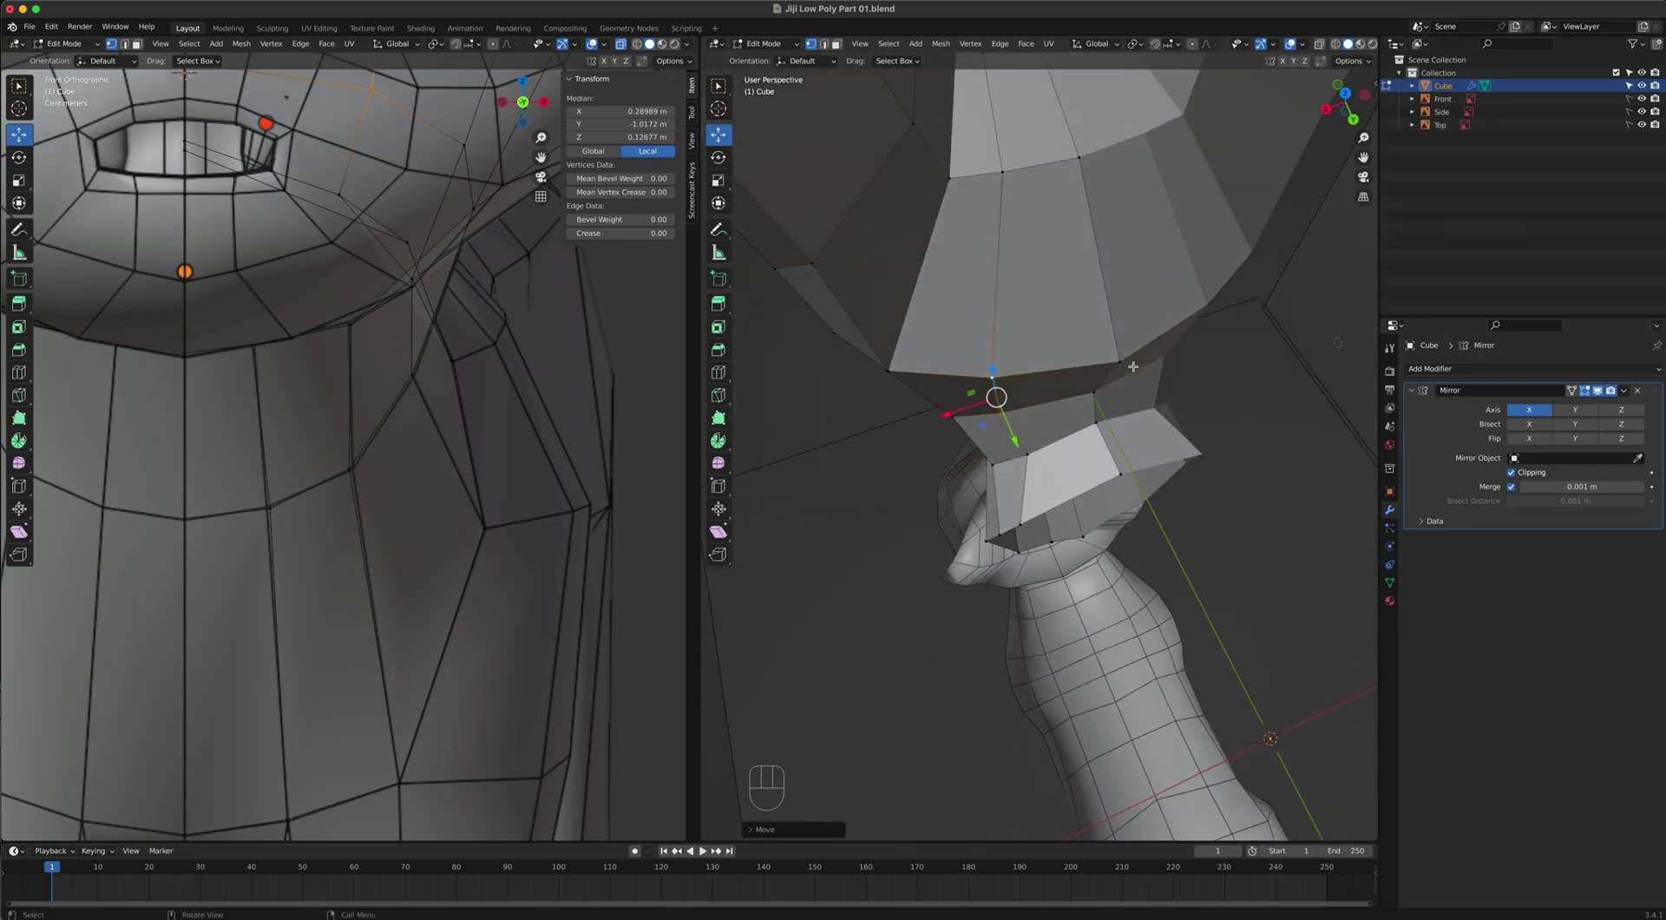
# Nudge the upper centre vertex at the back of the head slightly forward along Y and check it in the right view.
pyautogui.click(1121, 365)
pyautogui.moveTo(1150, 407); pyautogui.dragTo(1147, 404)
pyautogui.moveTo(1146, 404); pyautogui.dragTo(1073, 460, button='middle')
pyautogui.press('KP_3')
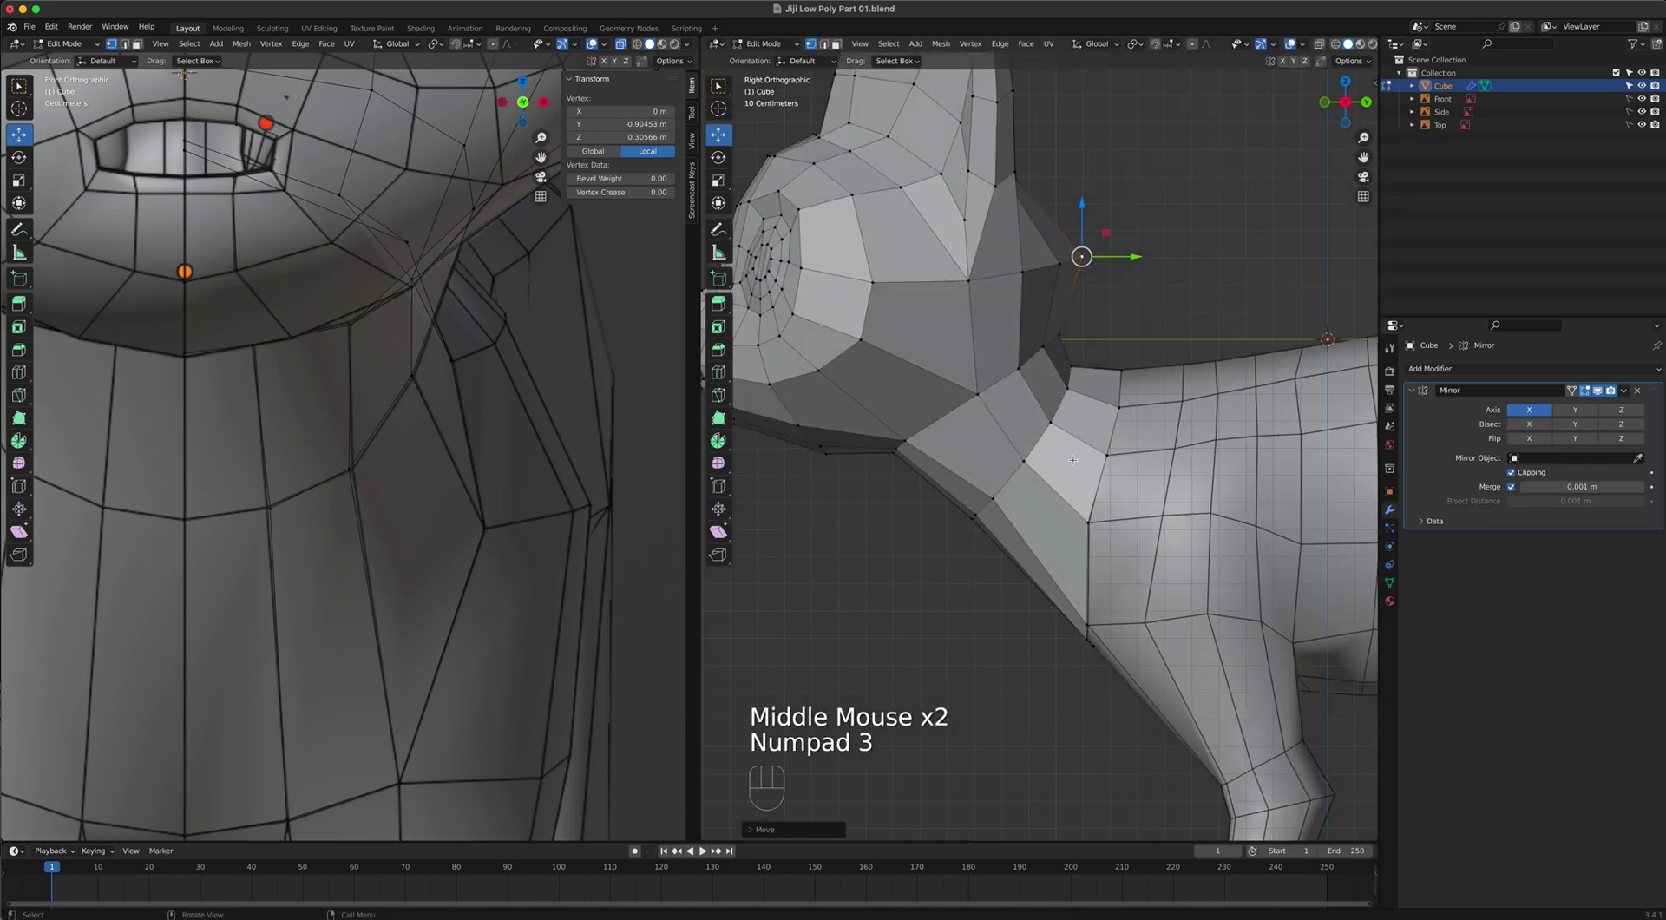
# Extrude the neck end's open side edges backward over the shoulder by about 0.22 m in the side view.
pyautogui.scroll(-3, 376, 626)
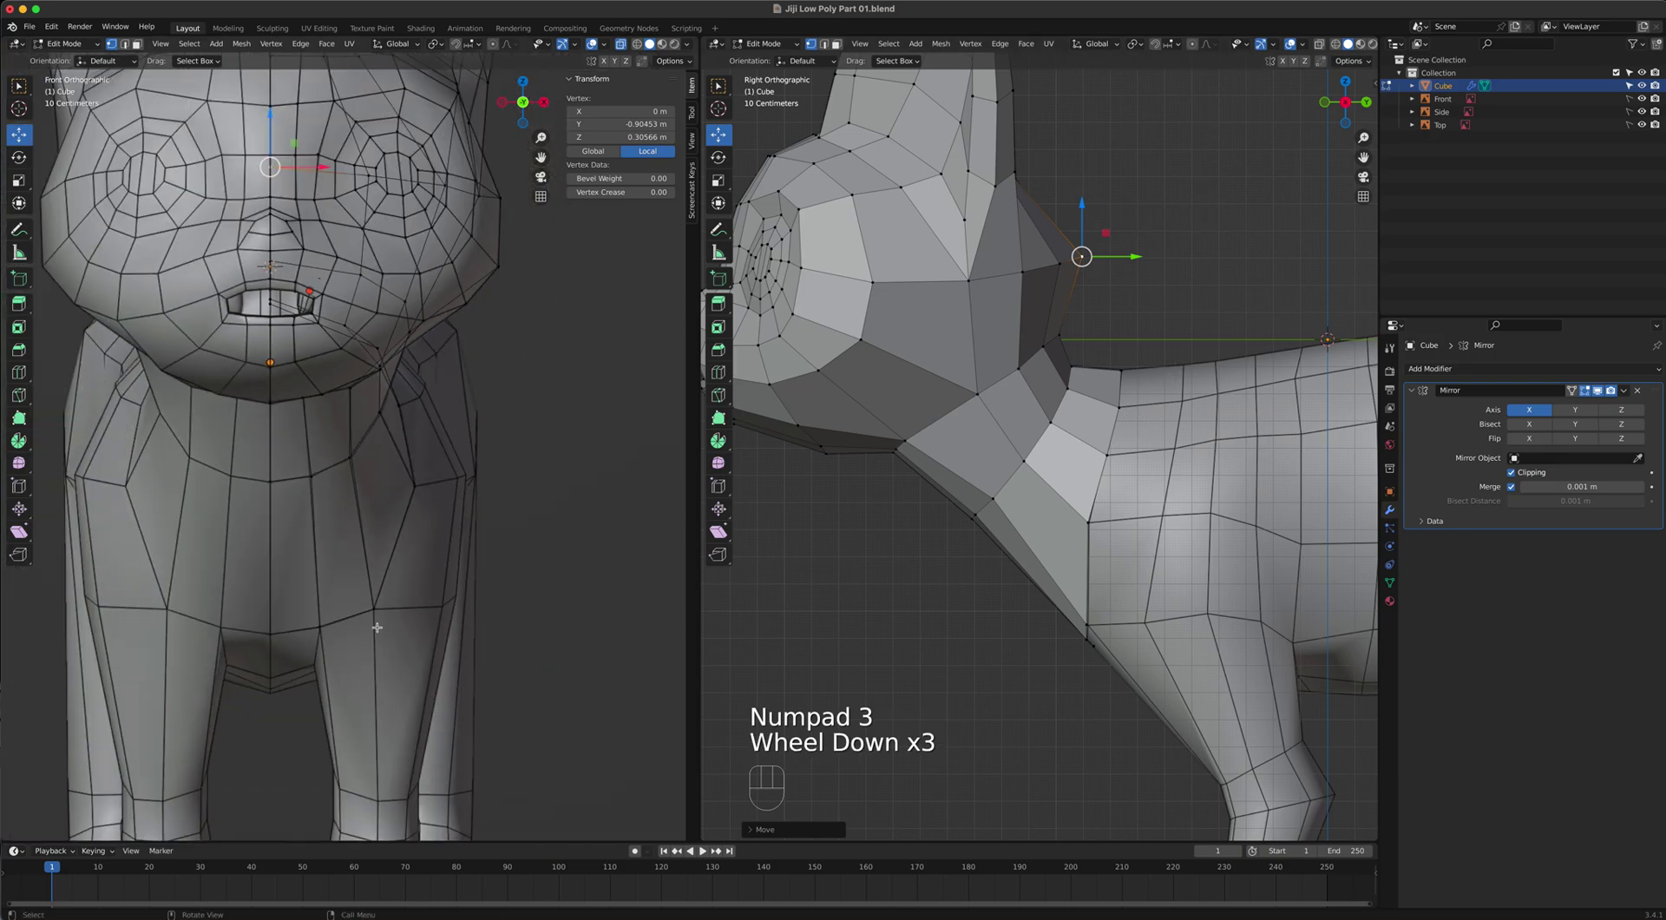
pyautogui.click(302, 568)
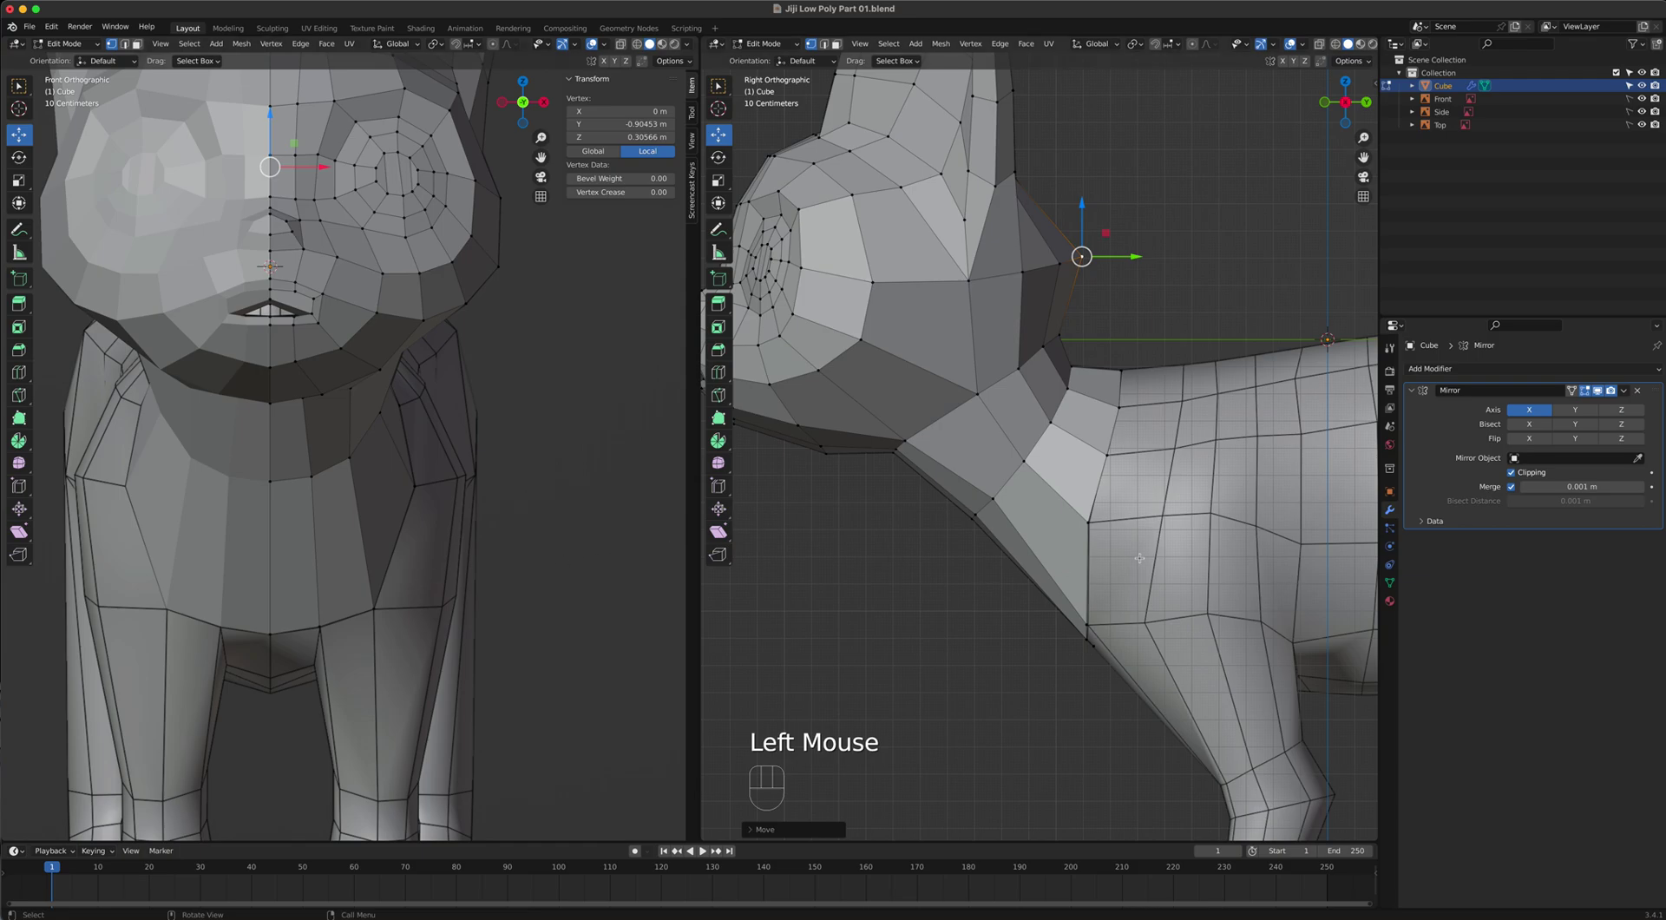
pyautogui.press('2')
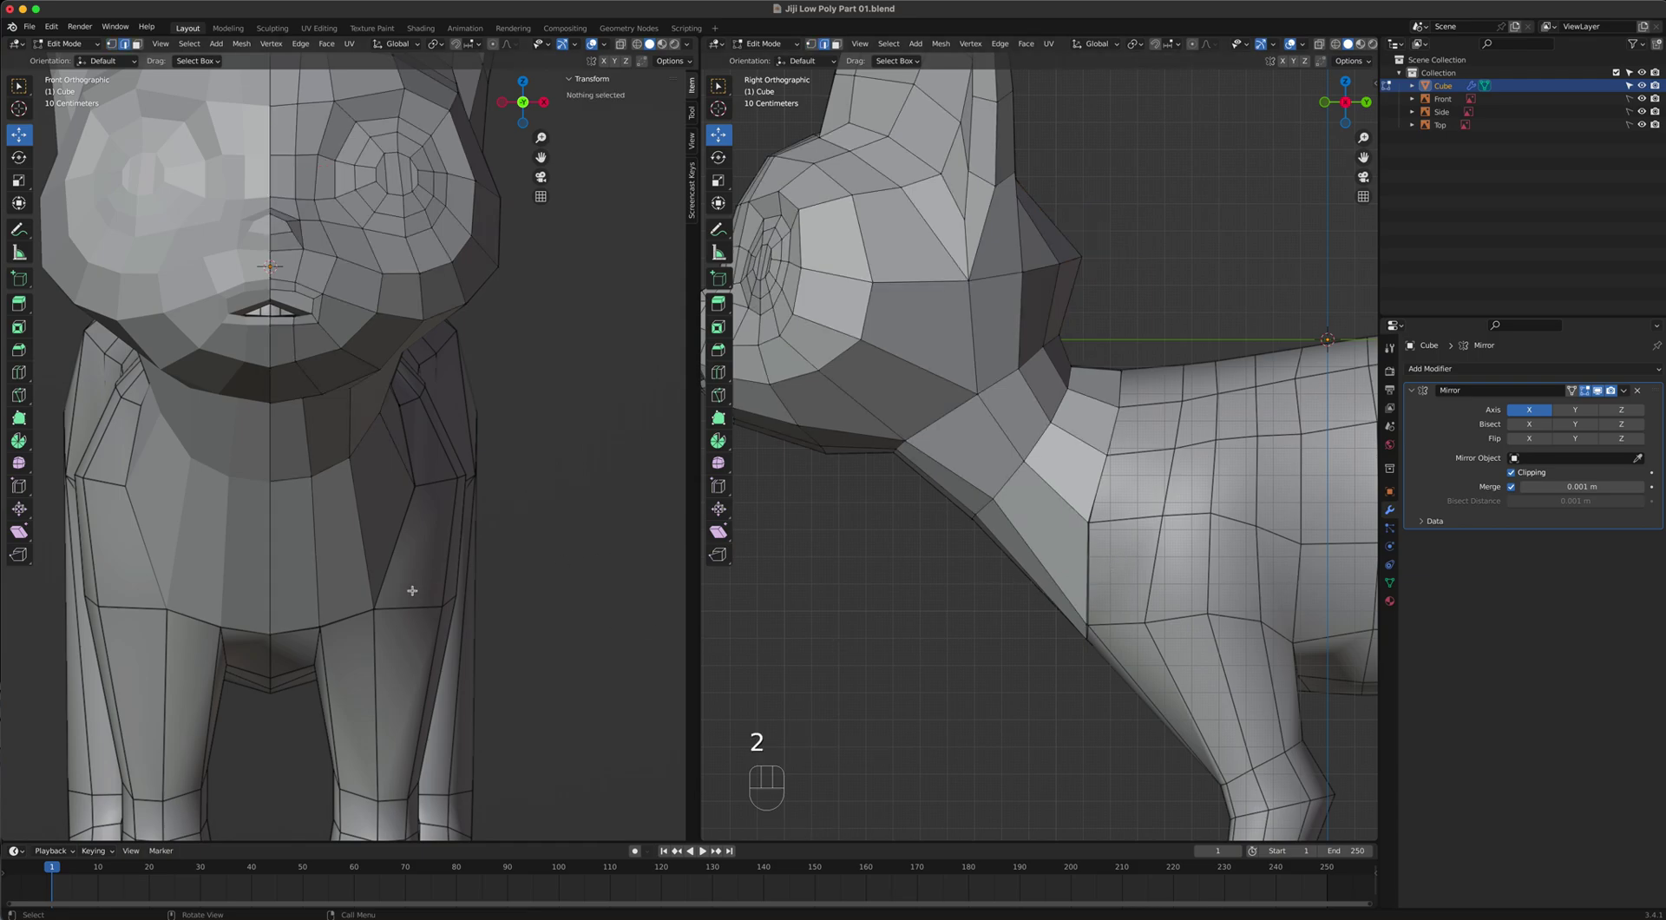
pyautogui.click(394, 555)
pyautogui.keyDown('shift'); pyautogui.click(1095, 542); pyautogui.keyUp('shift')
pyautogui.keyDown('shift'); pyautogui.click(1100, 499); pyautogui.keyUp('shift')
pyautogui.keyDown('shift'); pyautogui.click(1109, 438); pyautogui.keyUp('shift')
pyautogui.moveTo(1109, 438); pyautogui.dragTo(1035, 543, button='middle')
pyautogui.press('KP_3')
pyautogui.press('e')
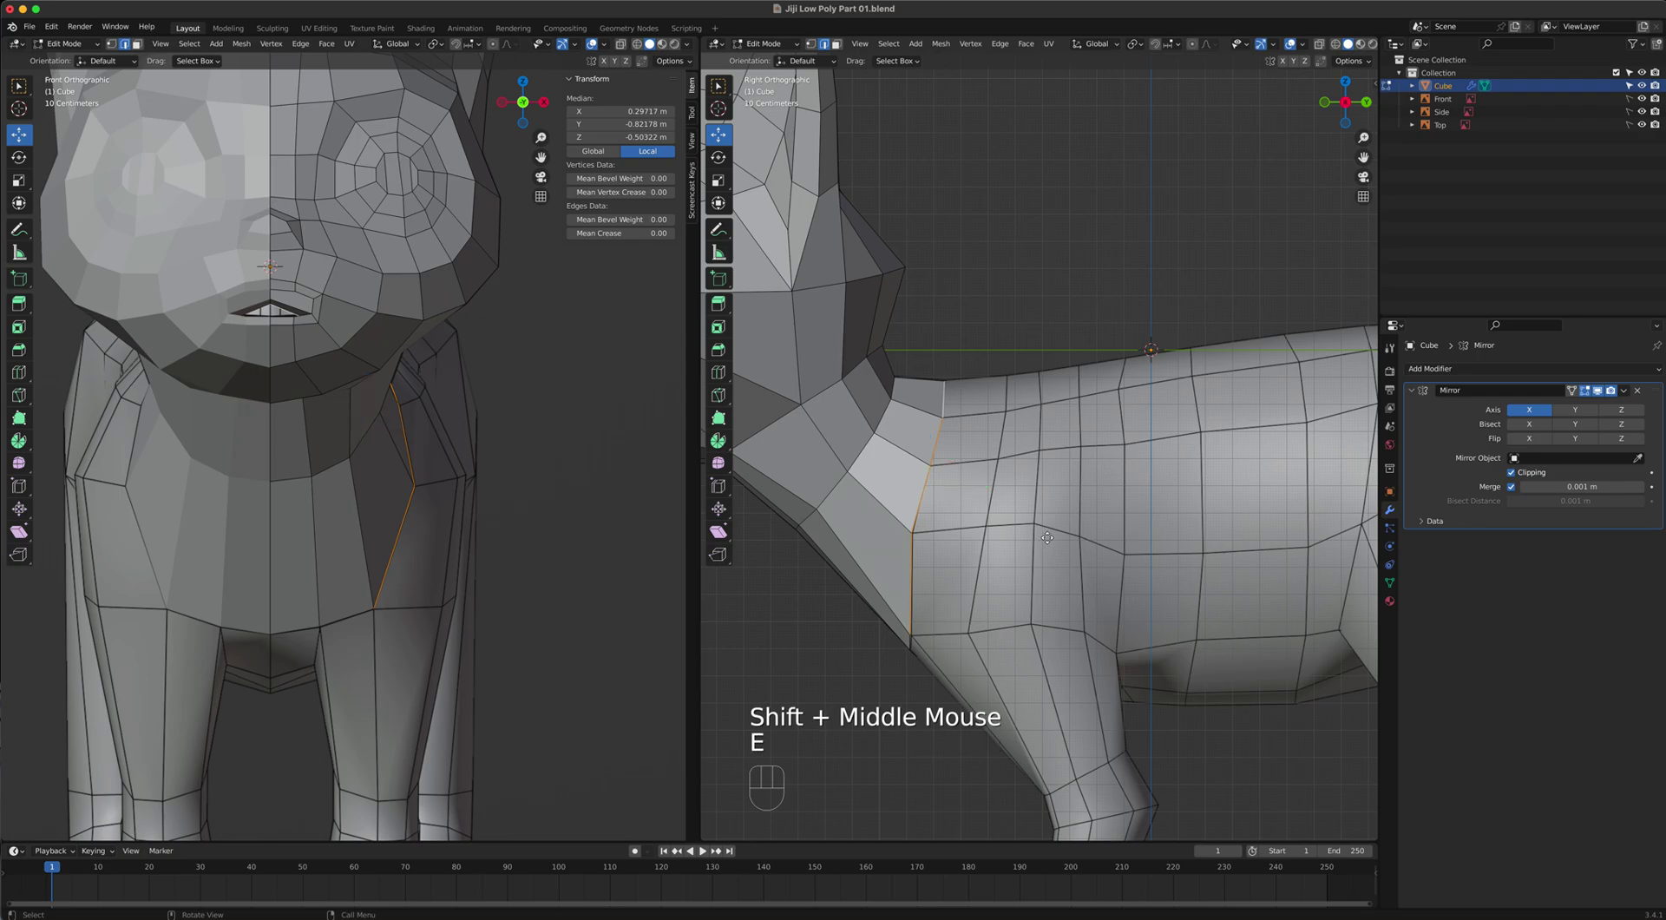
pyautogui.click(1105, 537)
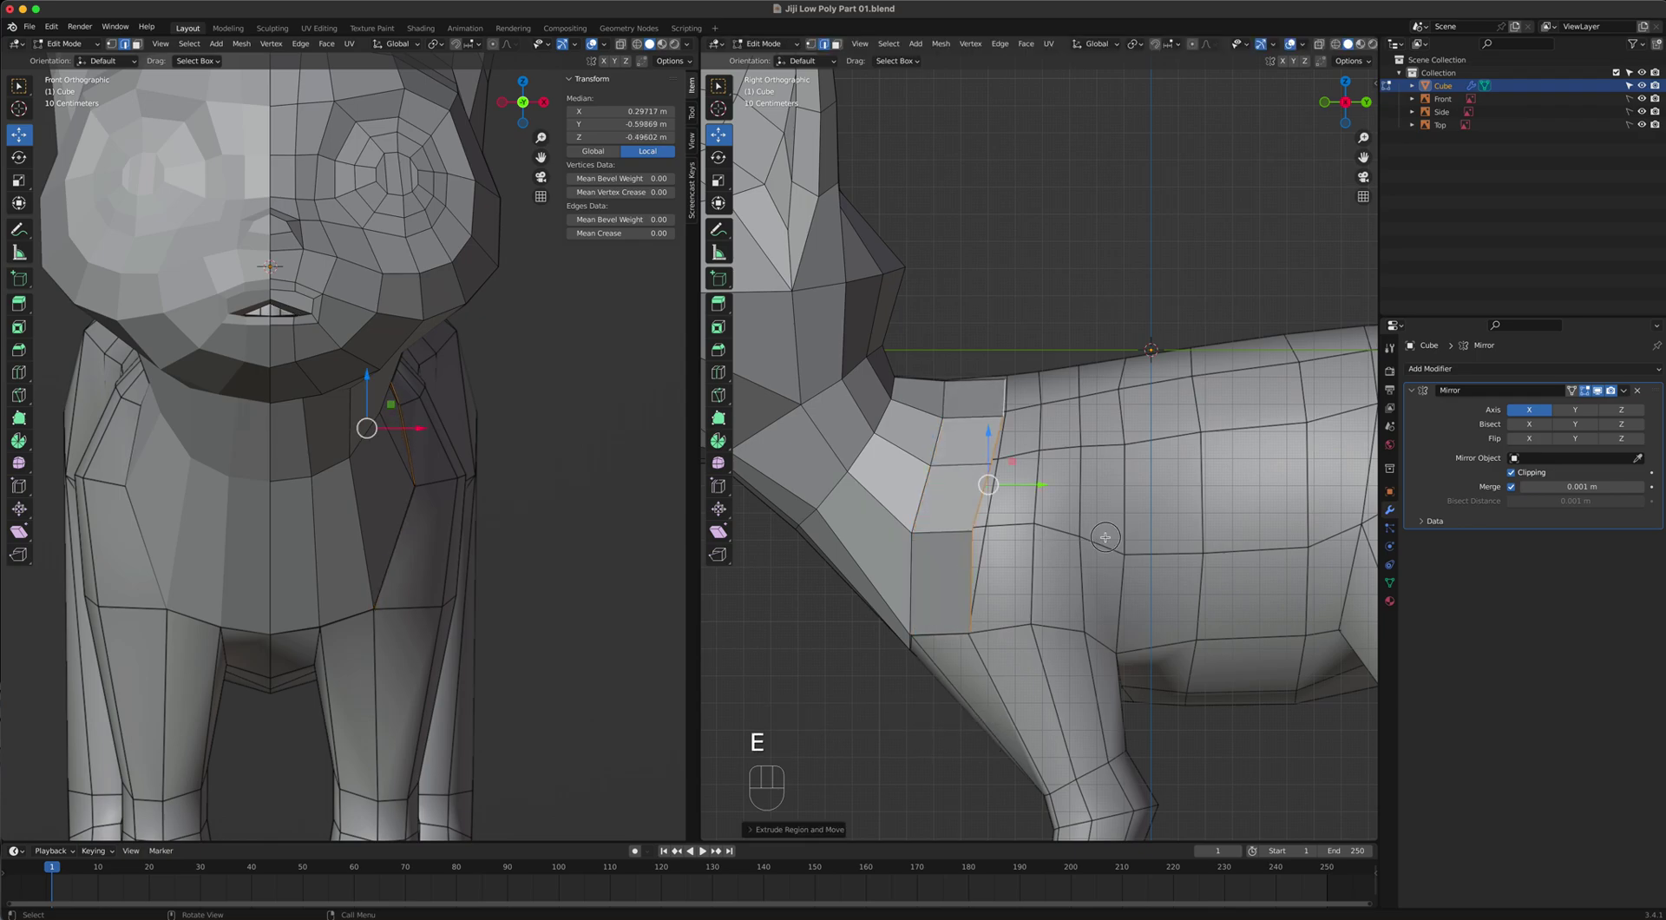
# Move the extruded shoulder edges outward along X and align their lowest vertex to the reference grid in the front view.
pyautogui.moveTo(412, 426); pyautogui.dragTo(444, 429)
pyautogui.click(621, 45)
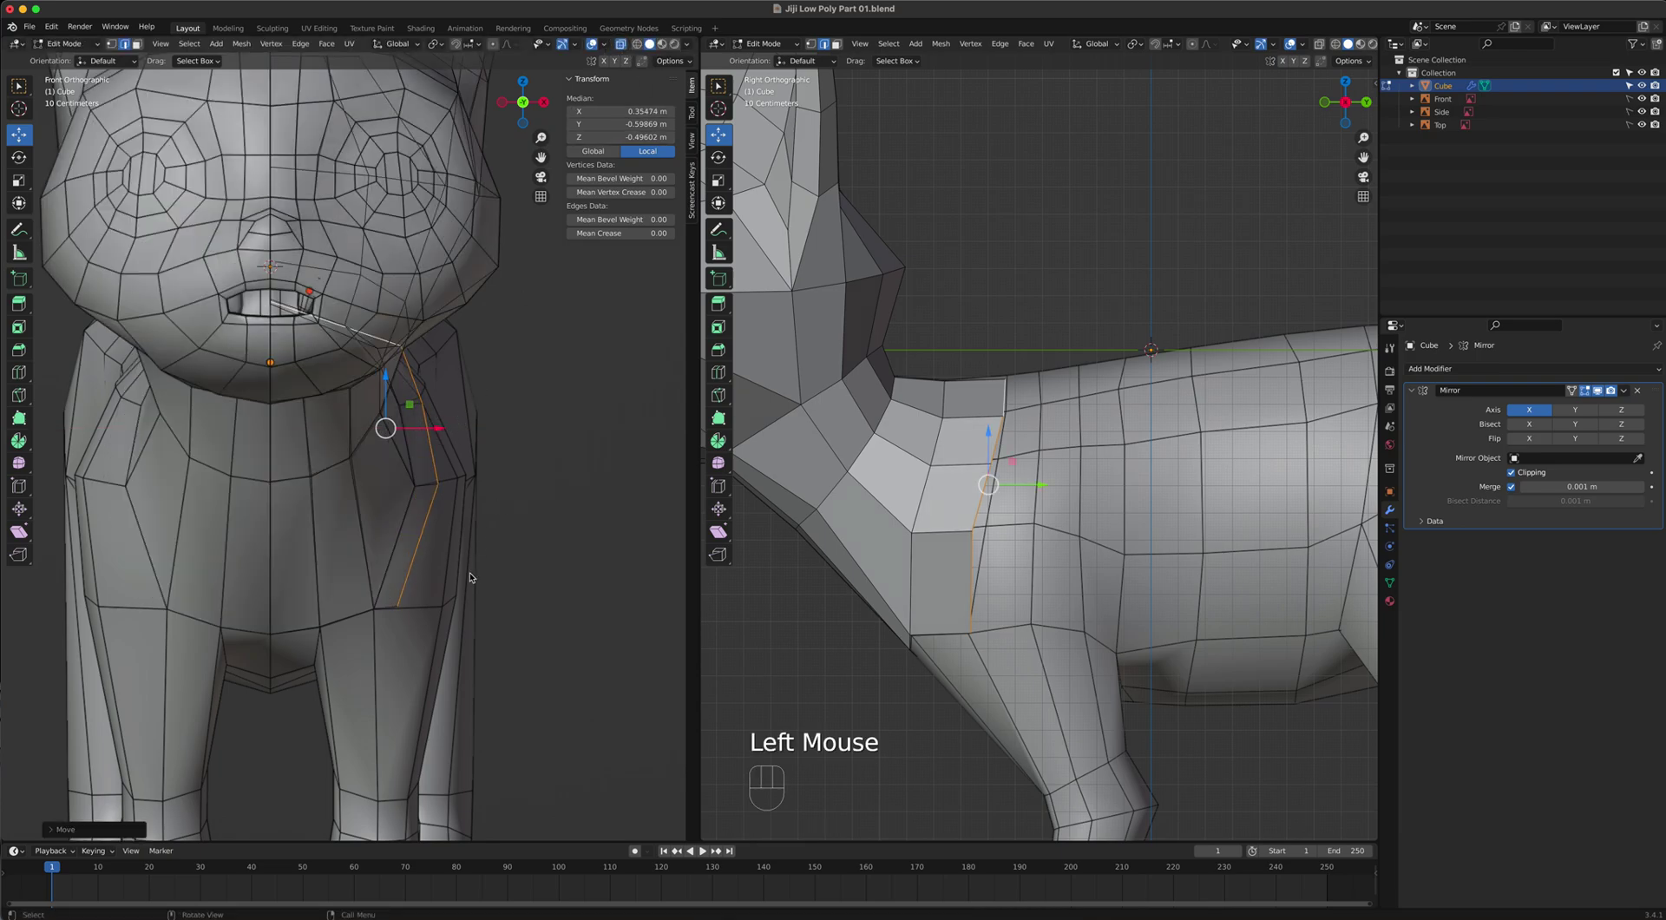
pyautogui.scroll(2, 685, 642)
pyautogui.press('1')
pyautogui.click(435, 718)
pyautogui.press('g')
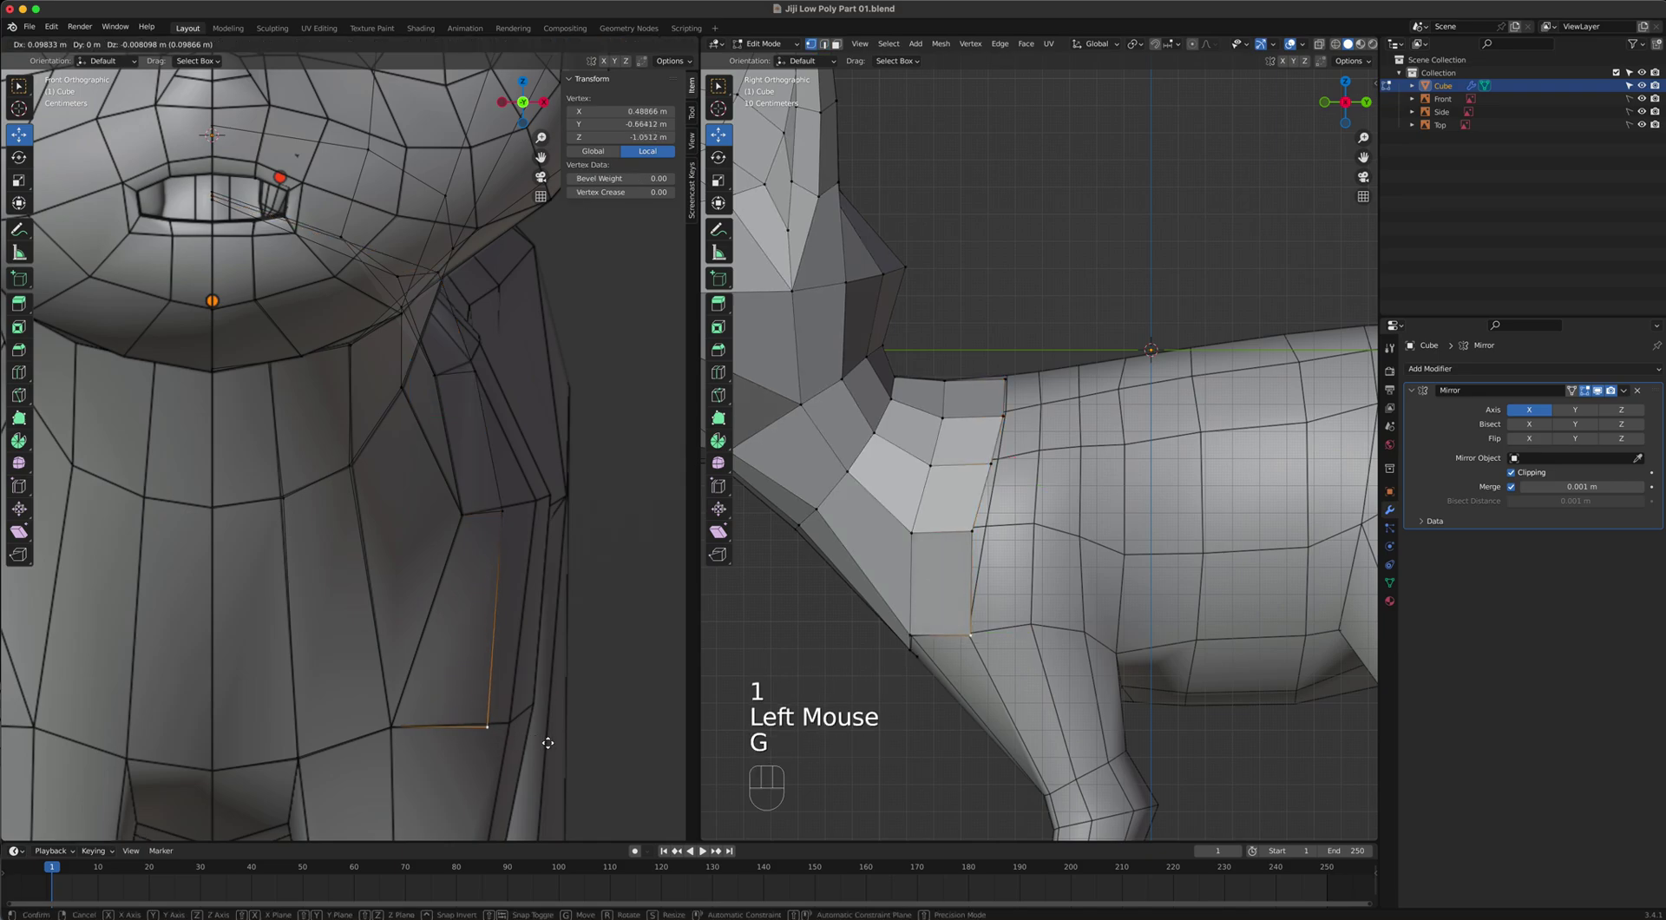
pyautogui.click(564, 737)
# Align the next two vertices up the extruded shoulder edge to the reference grid in the front view.
pyautogui.click(512, 496)
pyautogui.press('g')
pyautogui.click(551, 494)
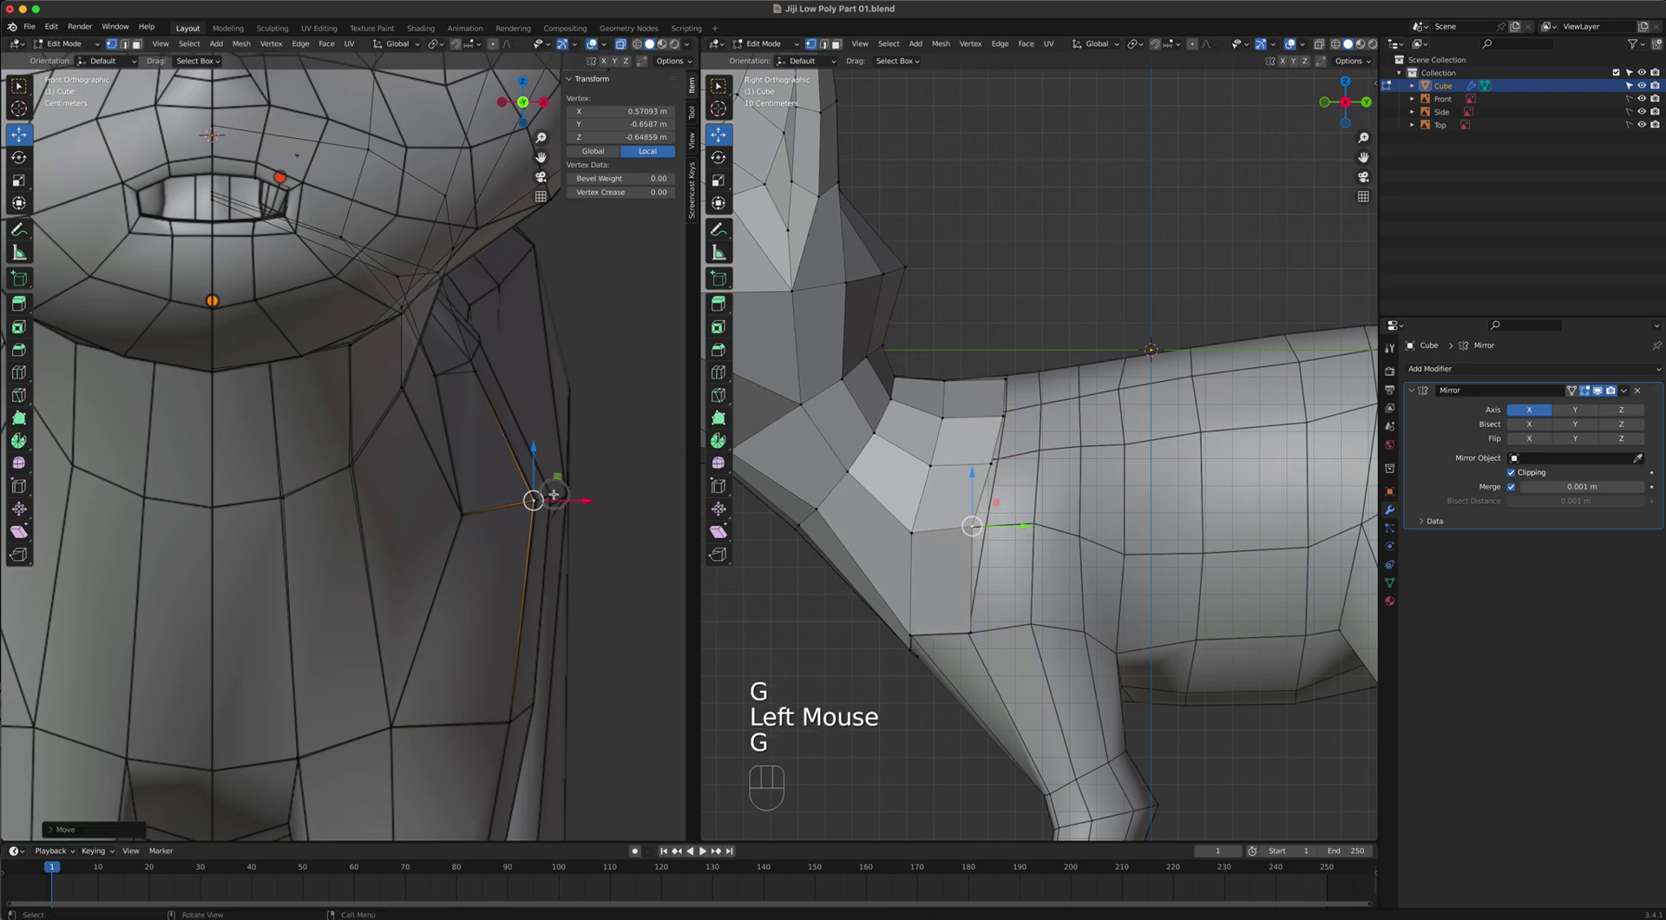
pyautogui.click(482, 362)
pyautogui.press('g')
pyautogui.click(485, 362)
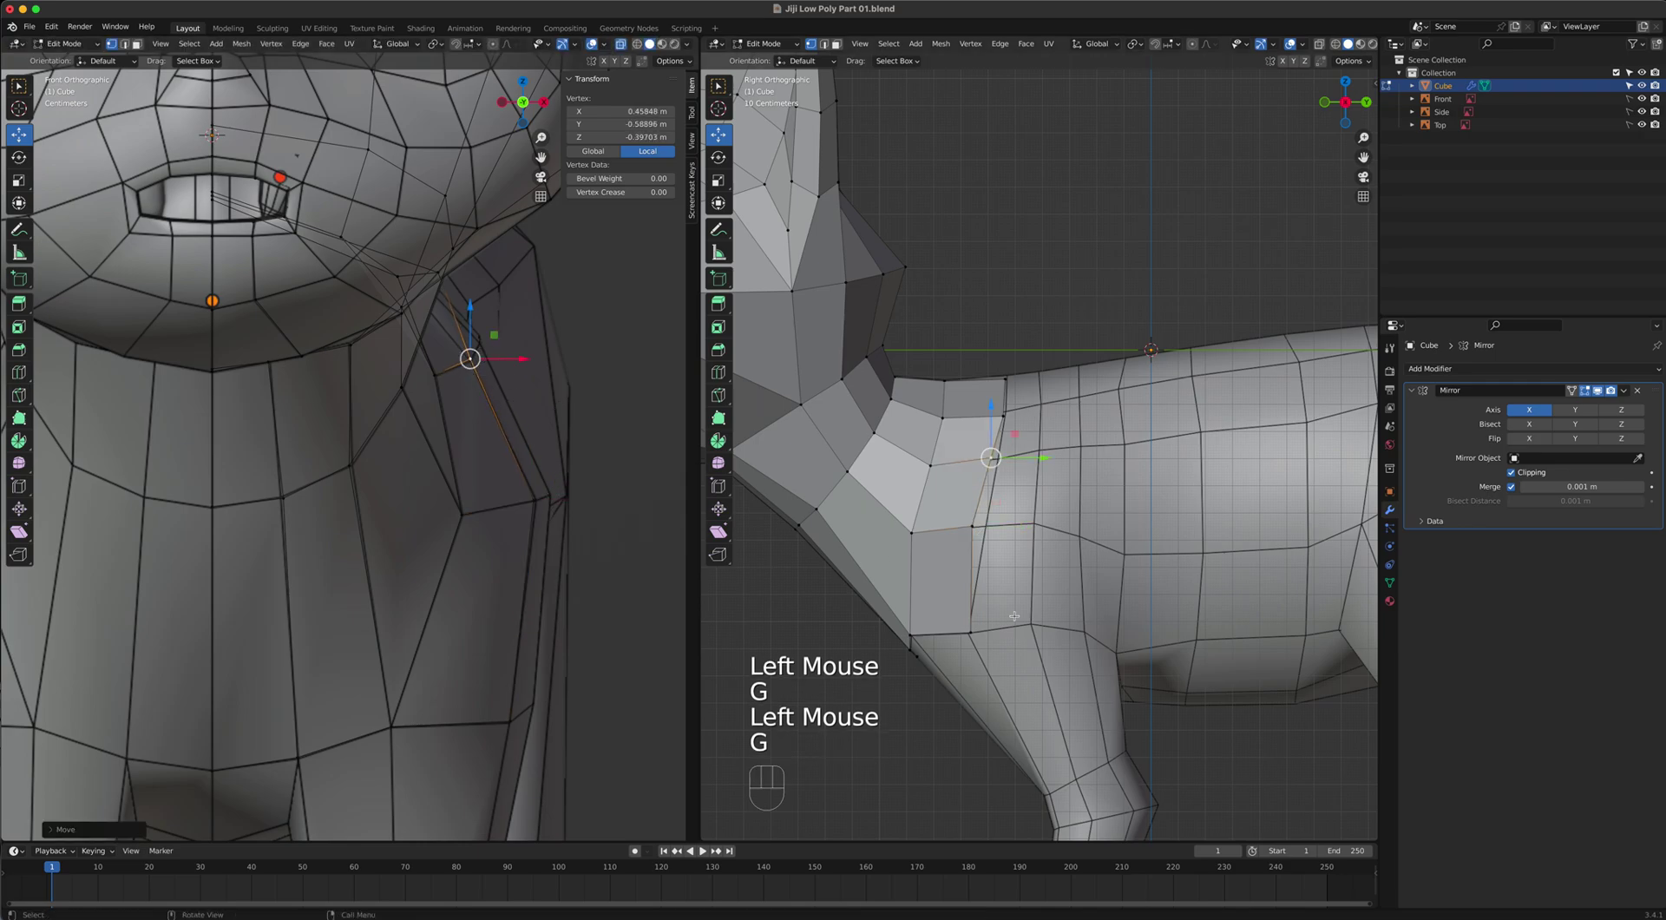
# Align the lower two vertices of the extruded shoulder edge to the reference grid in the side view.
pyautogui.click(970, 628)
pyautogui.press('g')
pyautogui.click(1011, 650)
pyautogui.click(971, 525)
pyautogui.press('g')
pyautogui.click(984, 524)
# Align the upper vertices of the extruded edge, including the top centre one, to the reference back in the side view.
pyautogui.press('g')
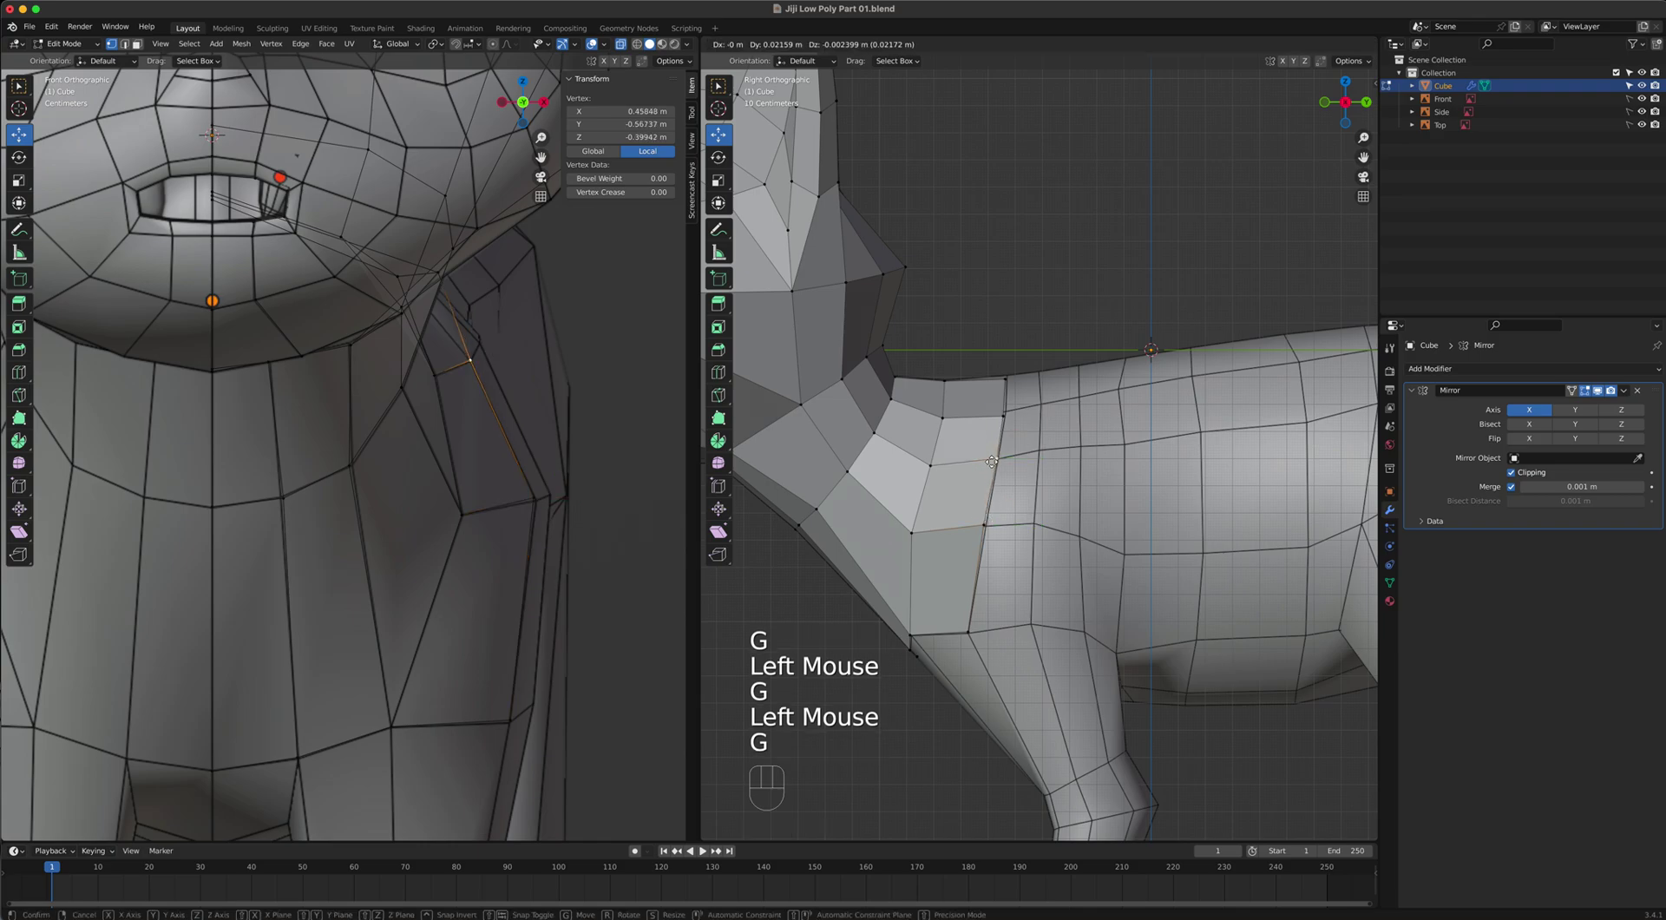
pyautogui.click(983, 437)
pyautogui.click(1006, 379)
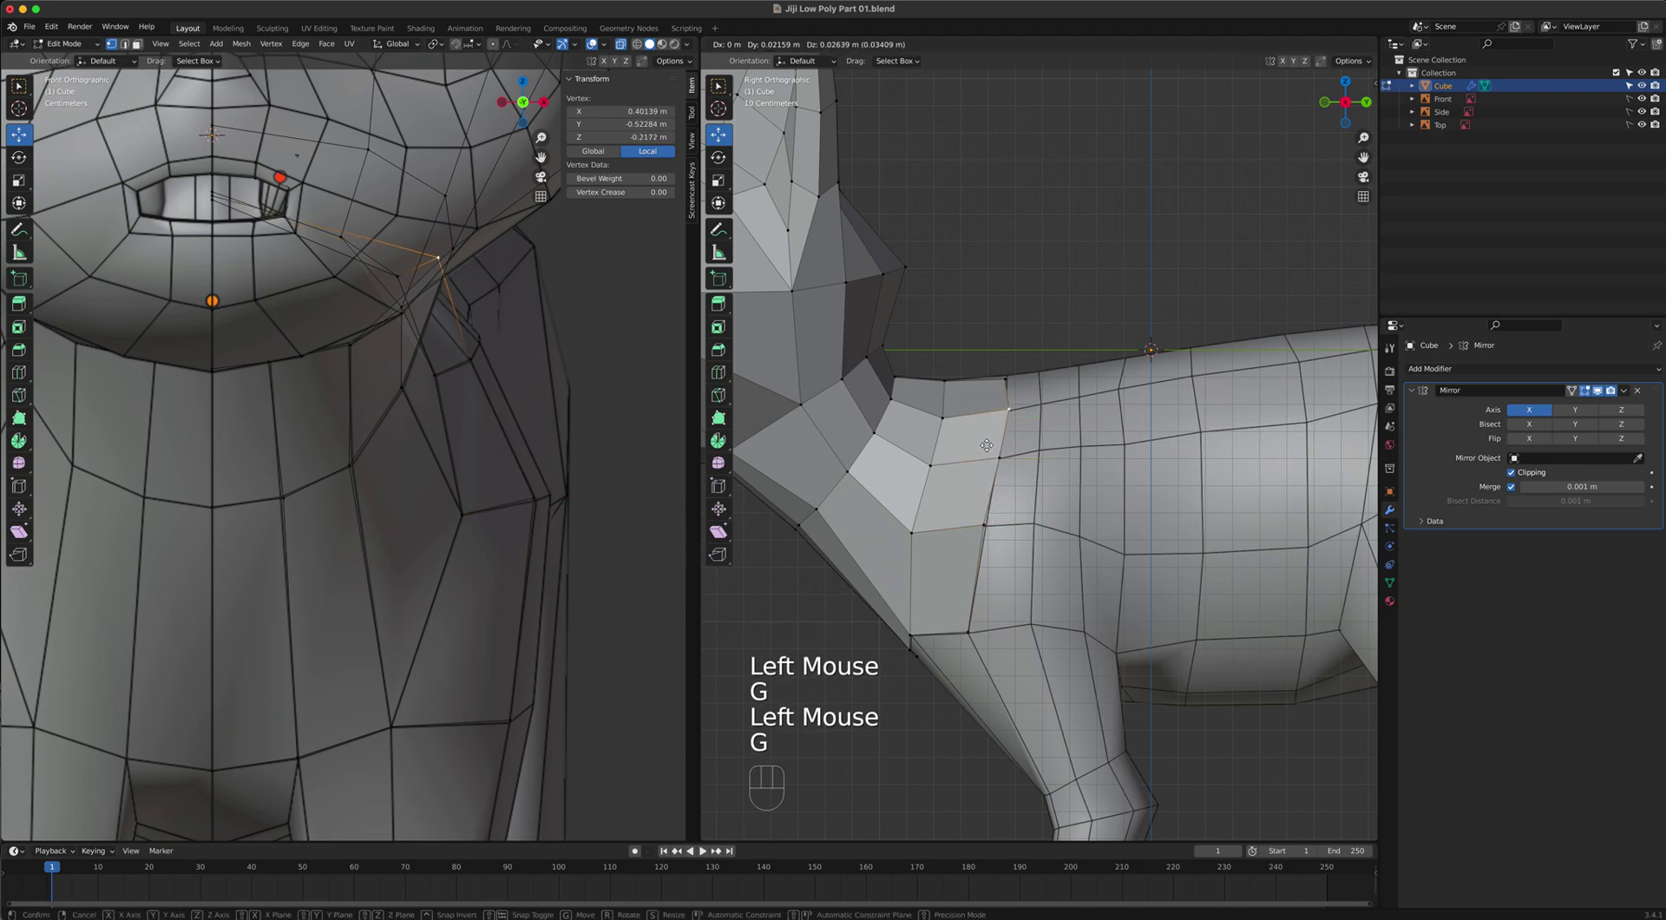
pyautogui.press('g')
pyautogui.click(1006, 374)
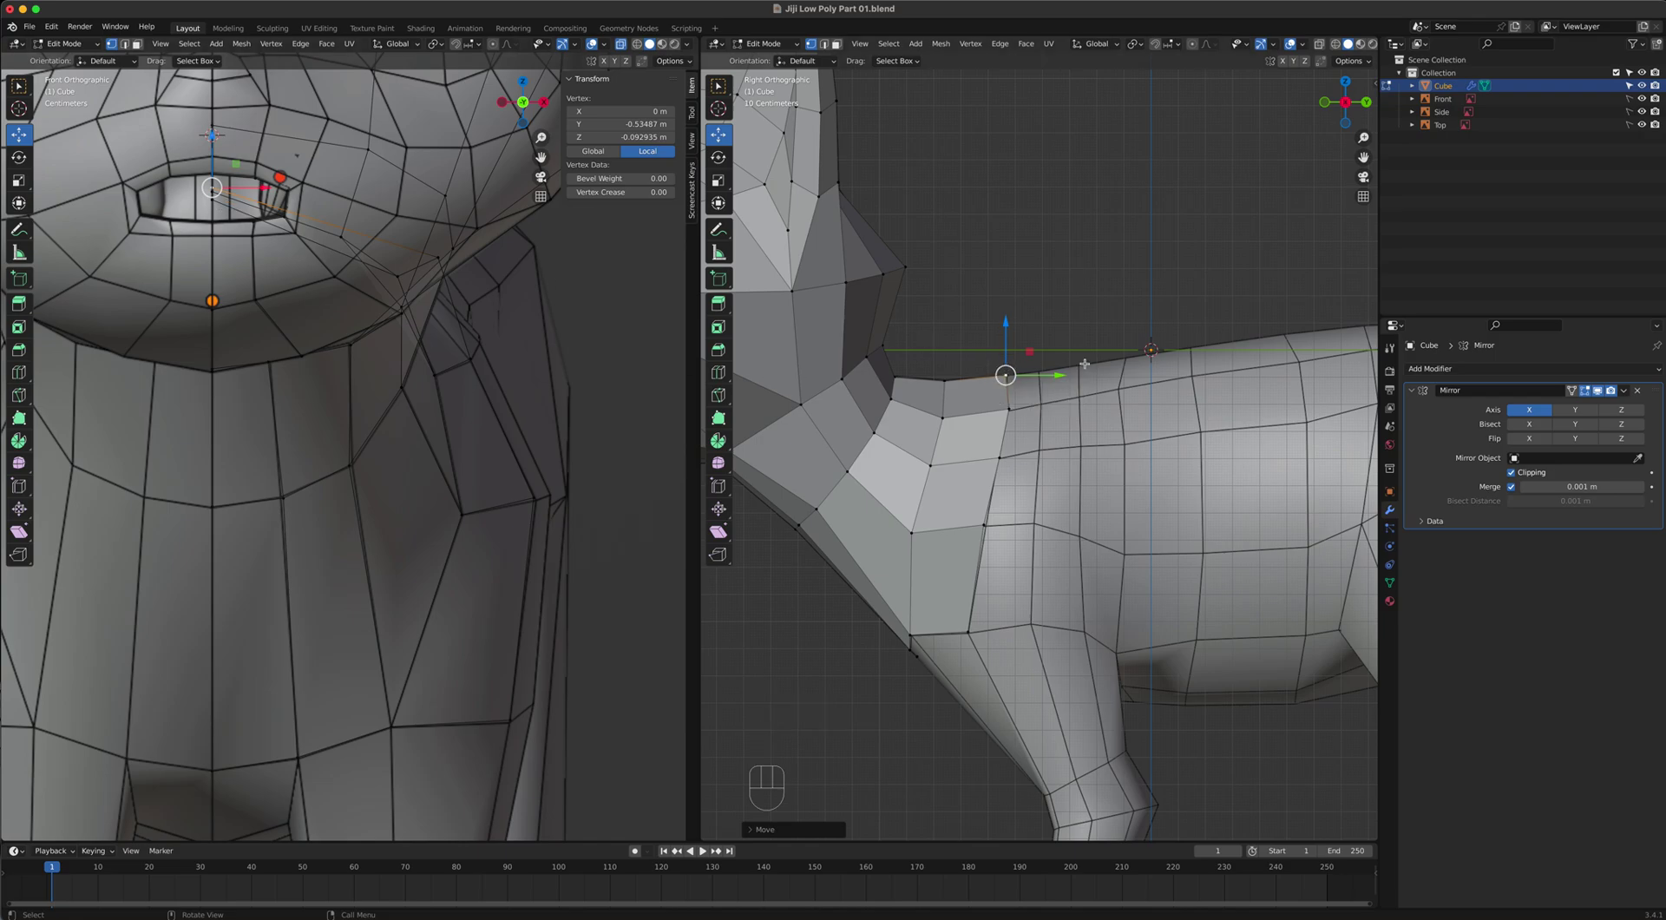
# Move the extruded edge's vertex beside the top centre inward along X by about 0.05 m, and its neighbour toward the head slightly inward.
pyautogui.click(1008, 408)
pyautogui.moveTo(492, 255); pyautogui.dragTo(464, 258)
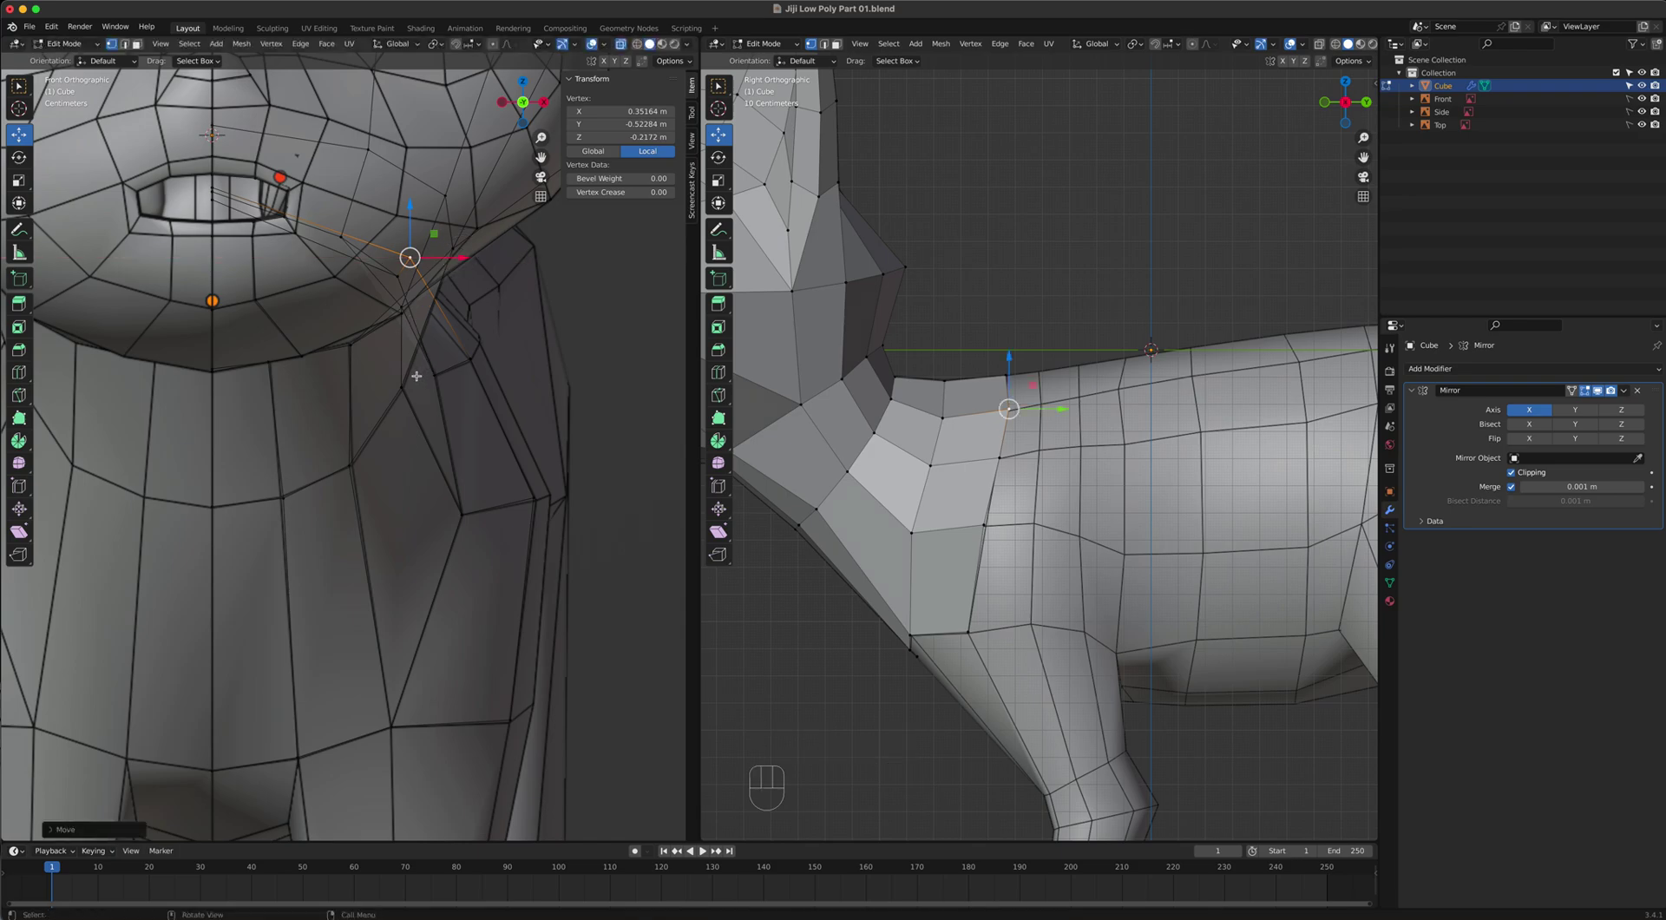
pyautogui.press('KP_7')
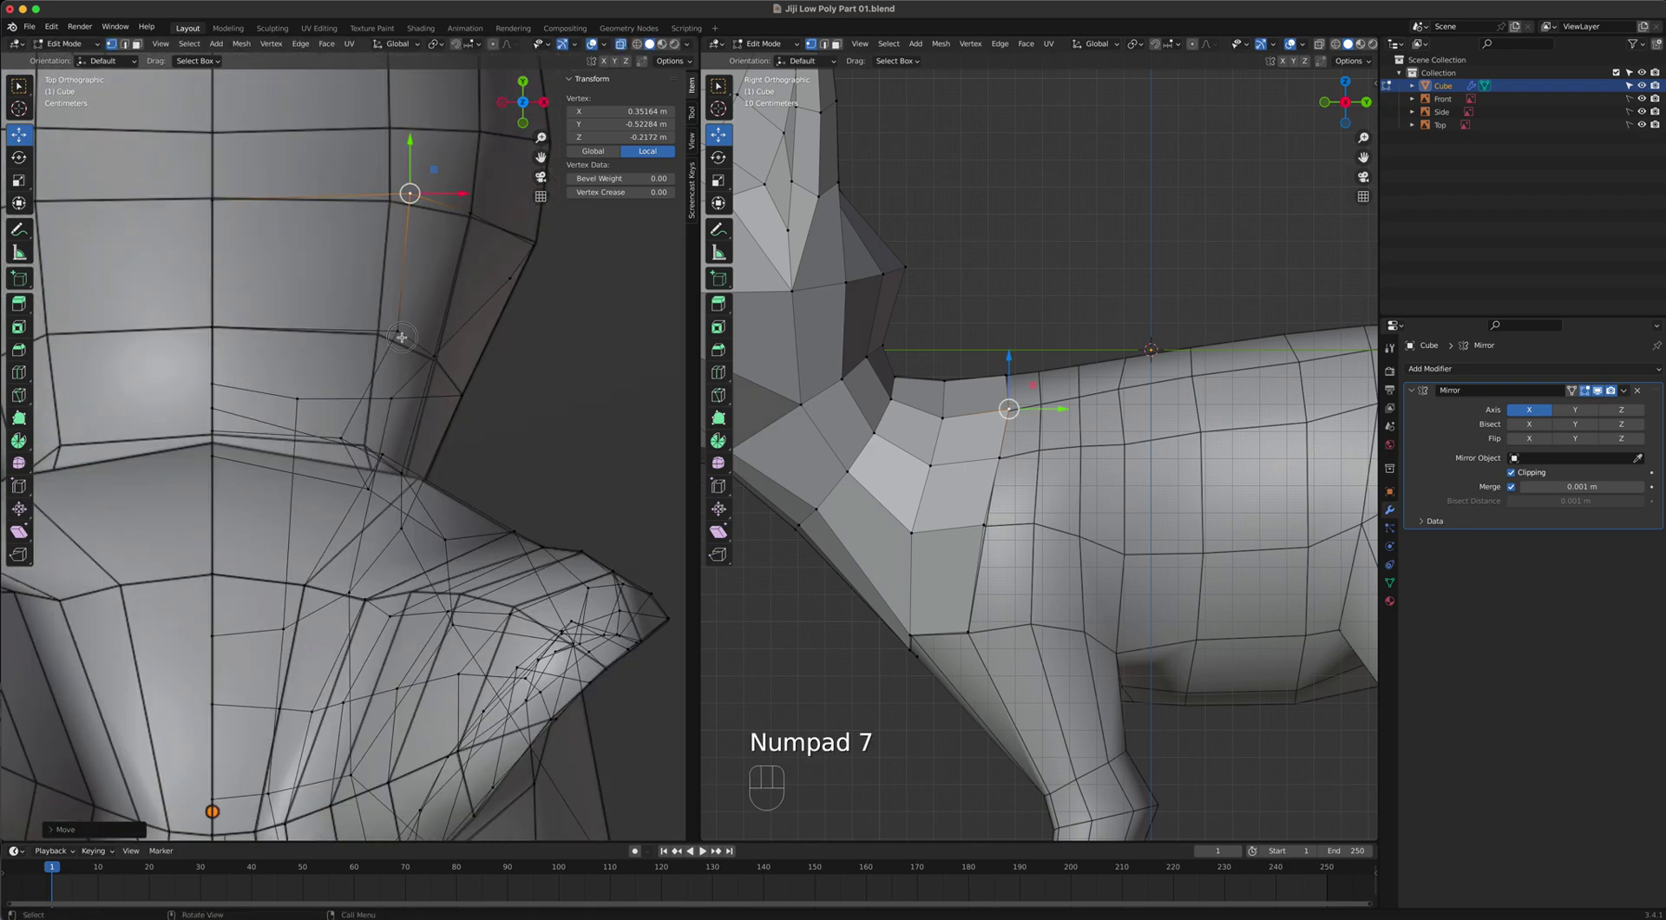
pyautogui.click(398, 333)
pyautogui.moveTo(451, 330); pyautogui.dragTo(431, 330)
# Move the extruded edge's vertex beside the top centre inward about 0.03 m and forward about 0.01 m in the top view.
pyautogui.click(421, 205)
pyautogui.press('g')
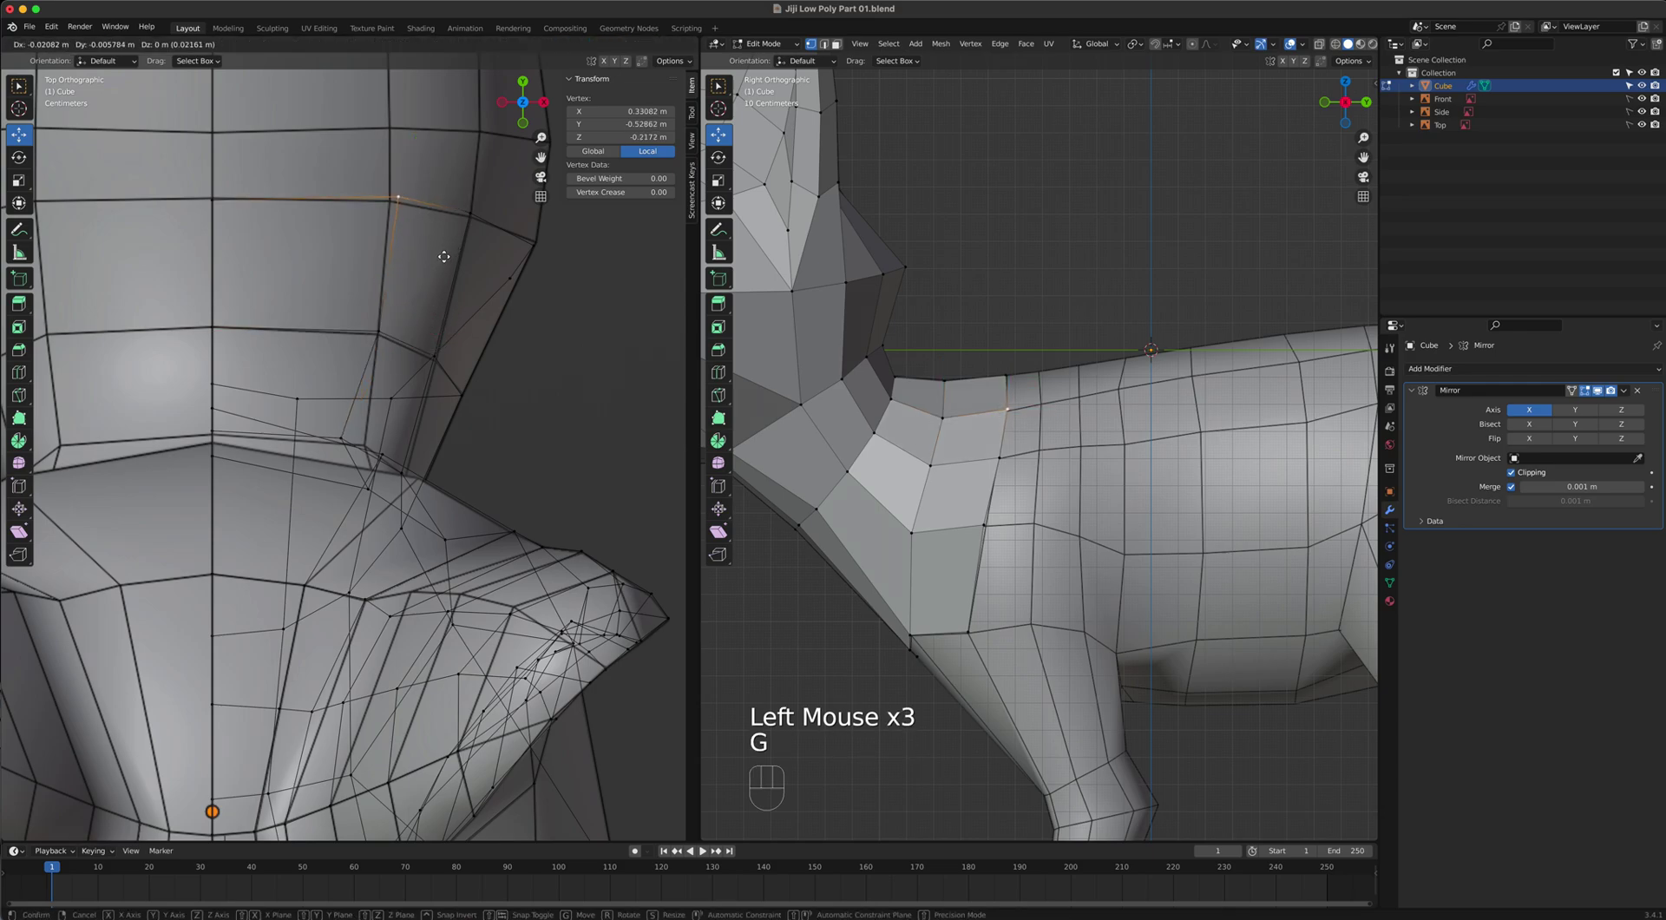
pyautogui.click(454, 274)
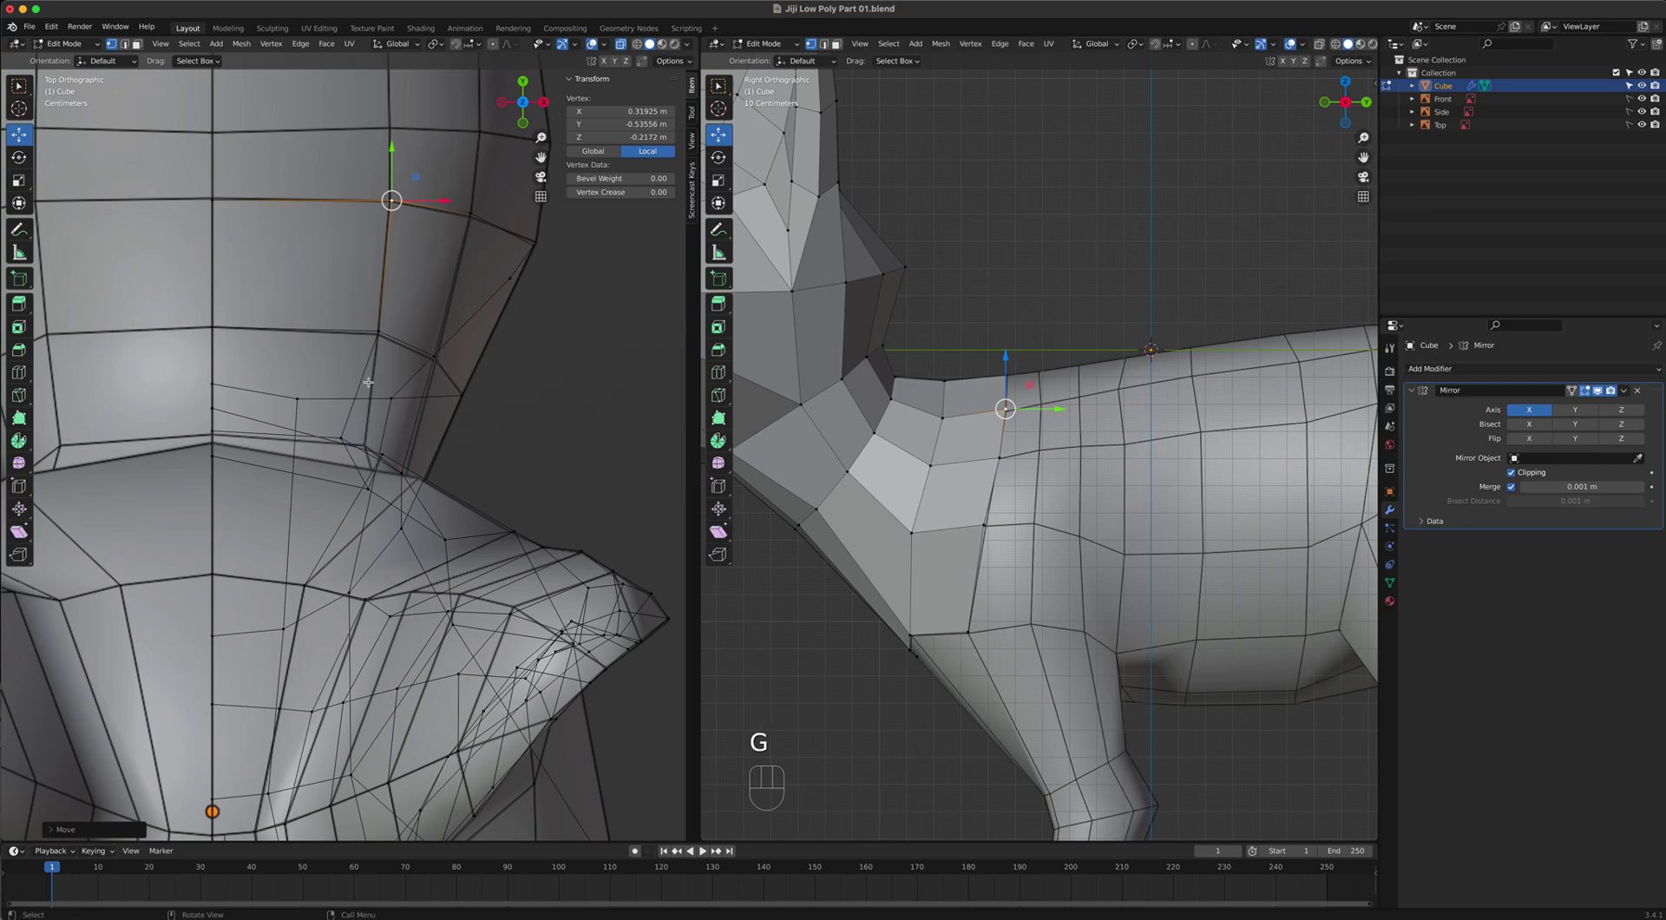
# Move the vertex beside the top centre at the neck outward about 0.04 m and forward about 0.01 m in the top view.
pyautogui.click(359, 429)
pyautogui.press('g')
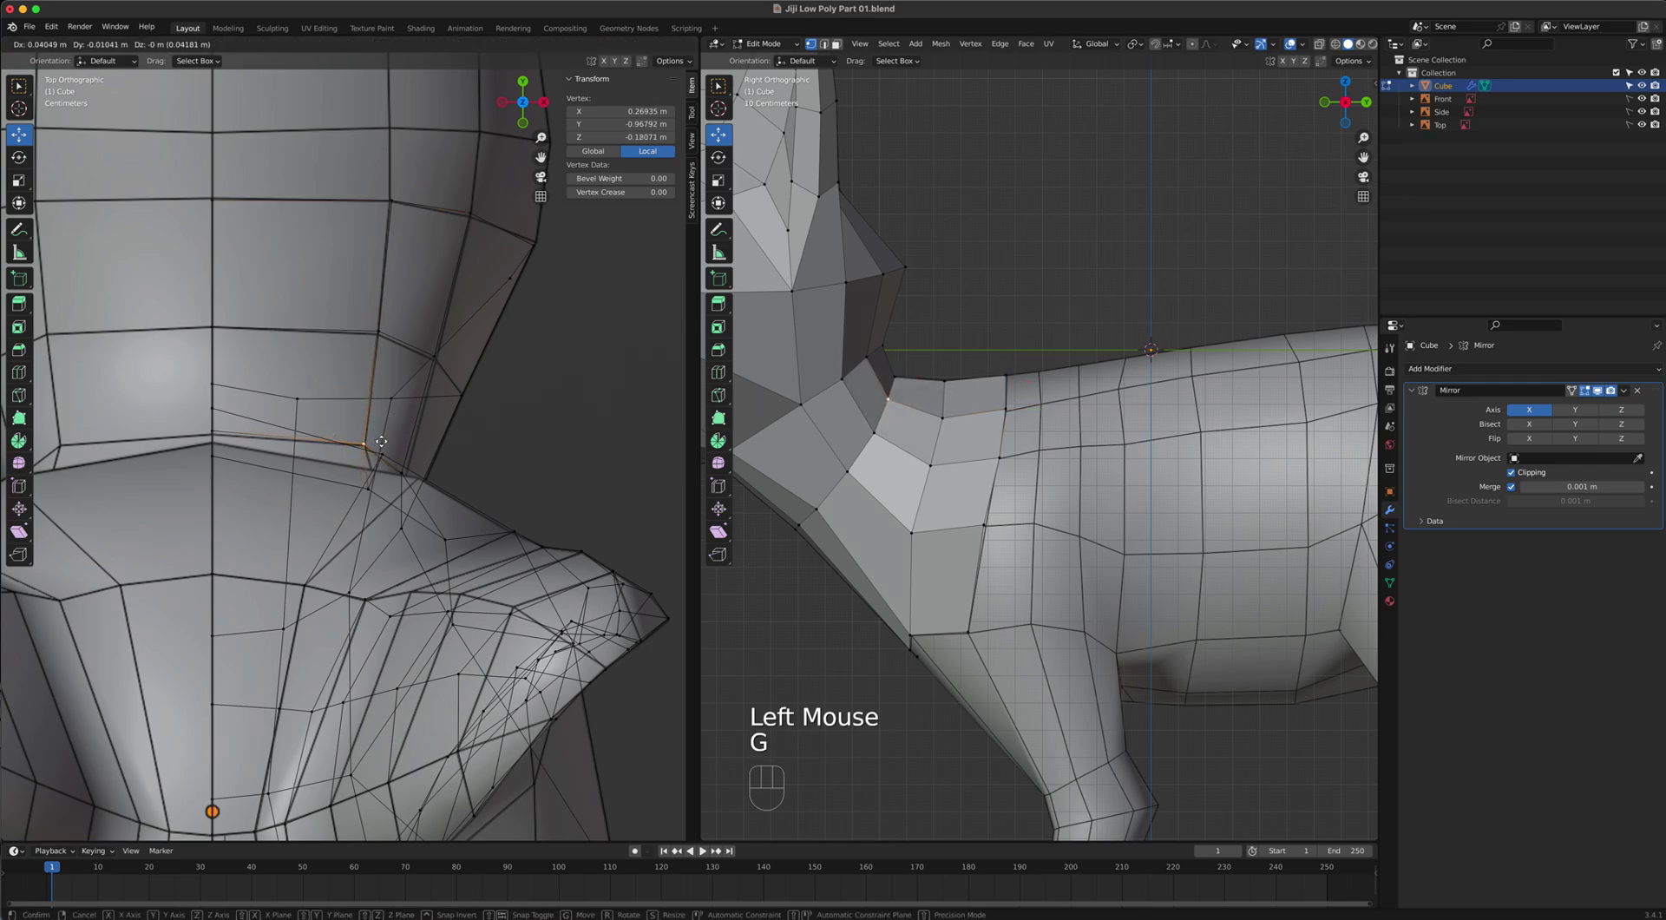
pyautogui.click(381, 441)
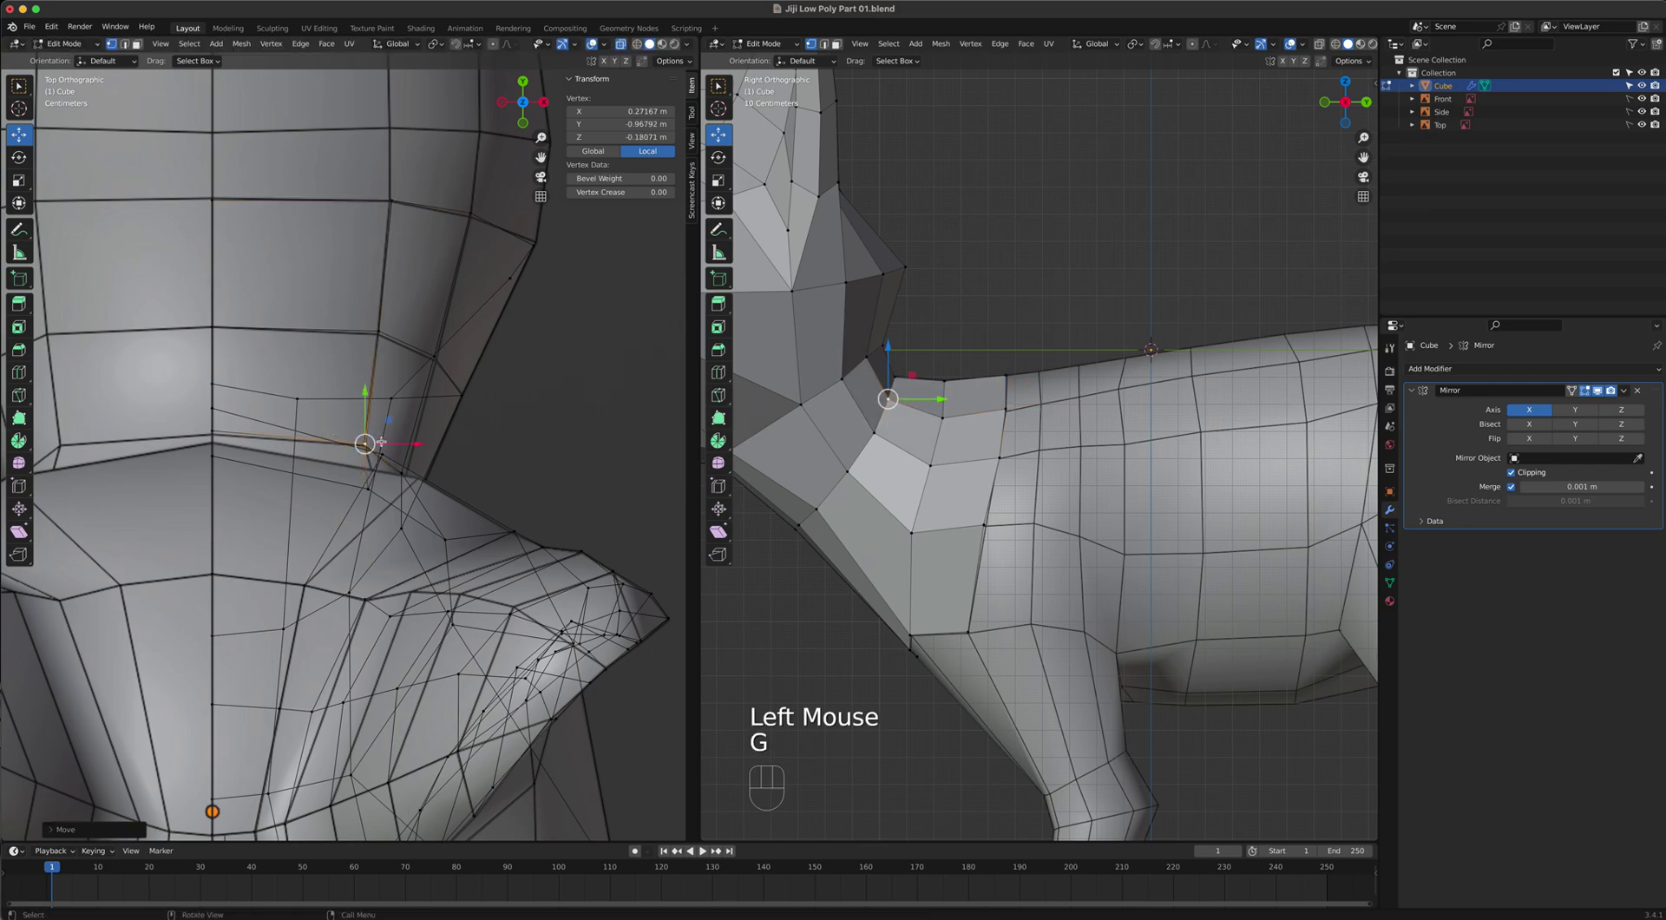
# Move the outermost mid-side vertex of the shoulder's rear edge slightly outward along X in the top view.
pyautogui.click(391, 396)
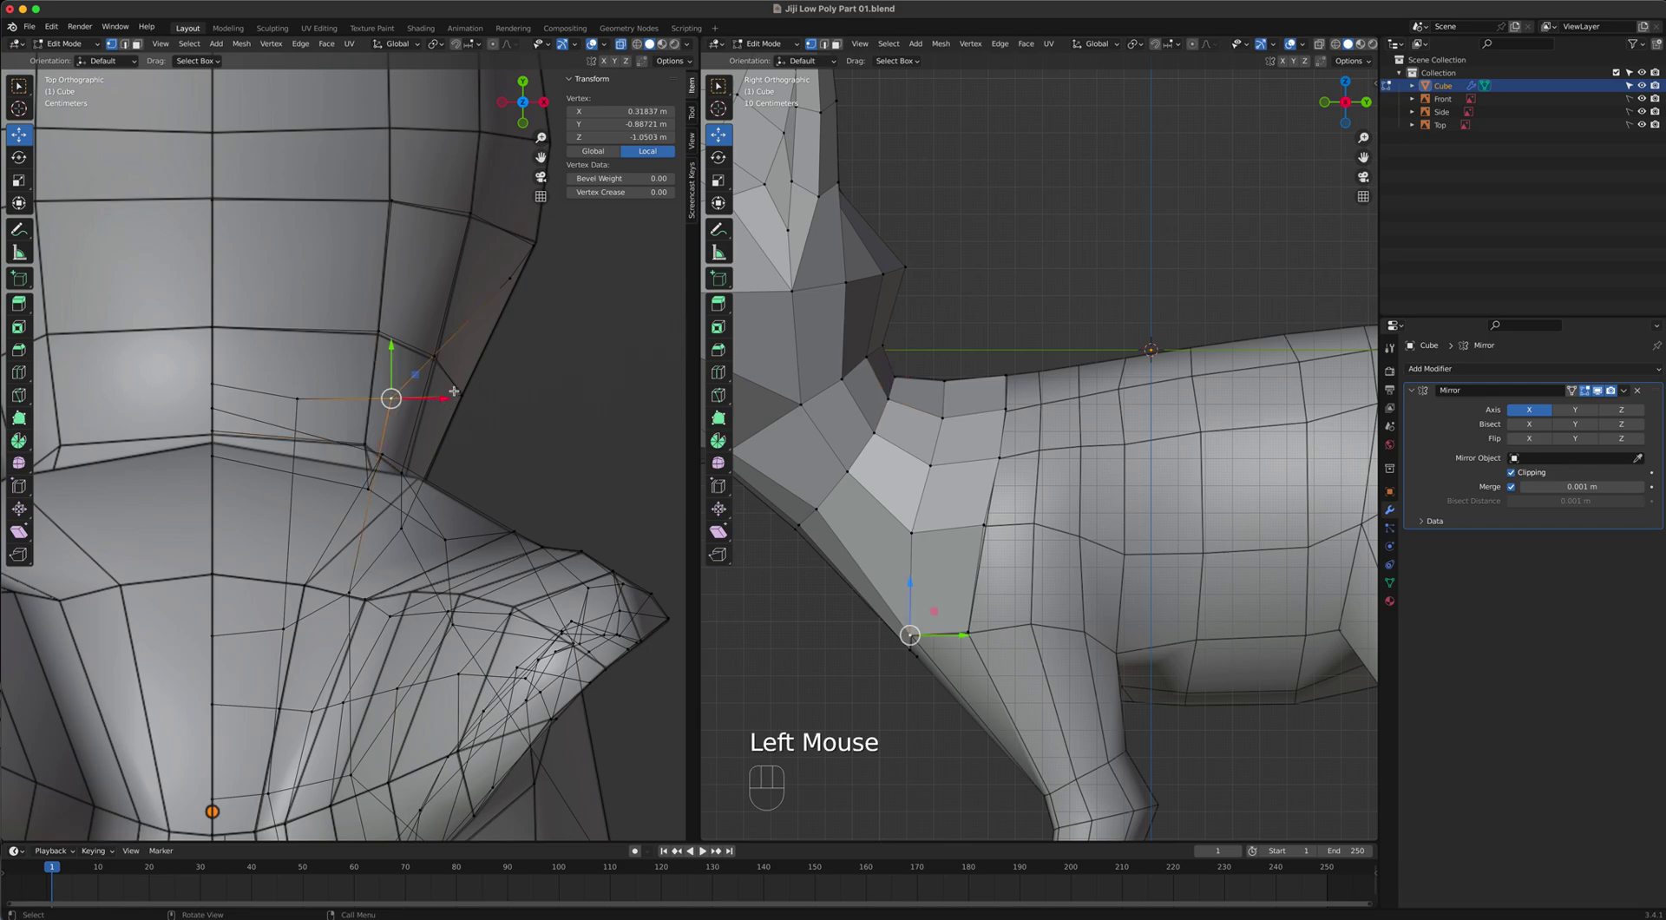
pyautogui.click(983, 524)
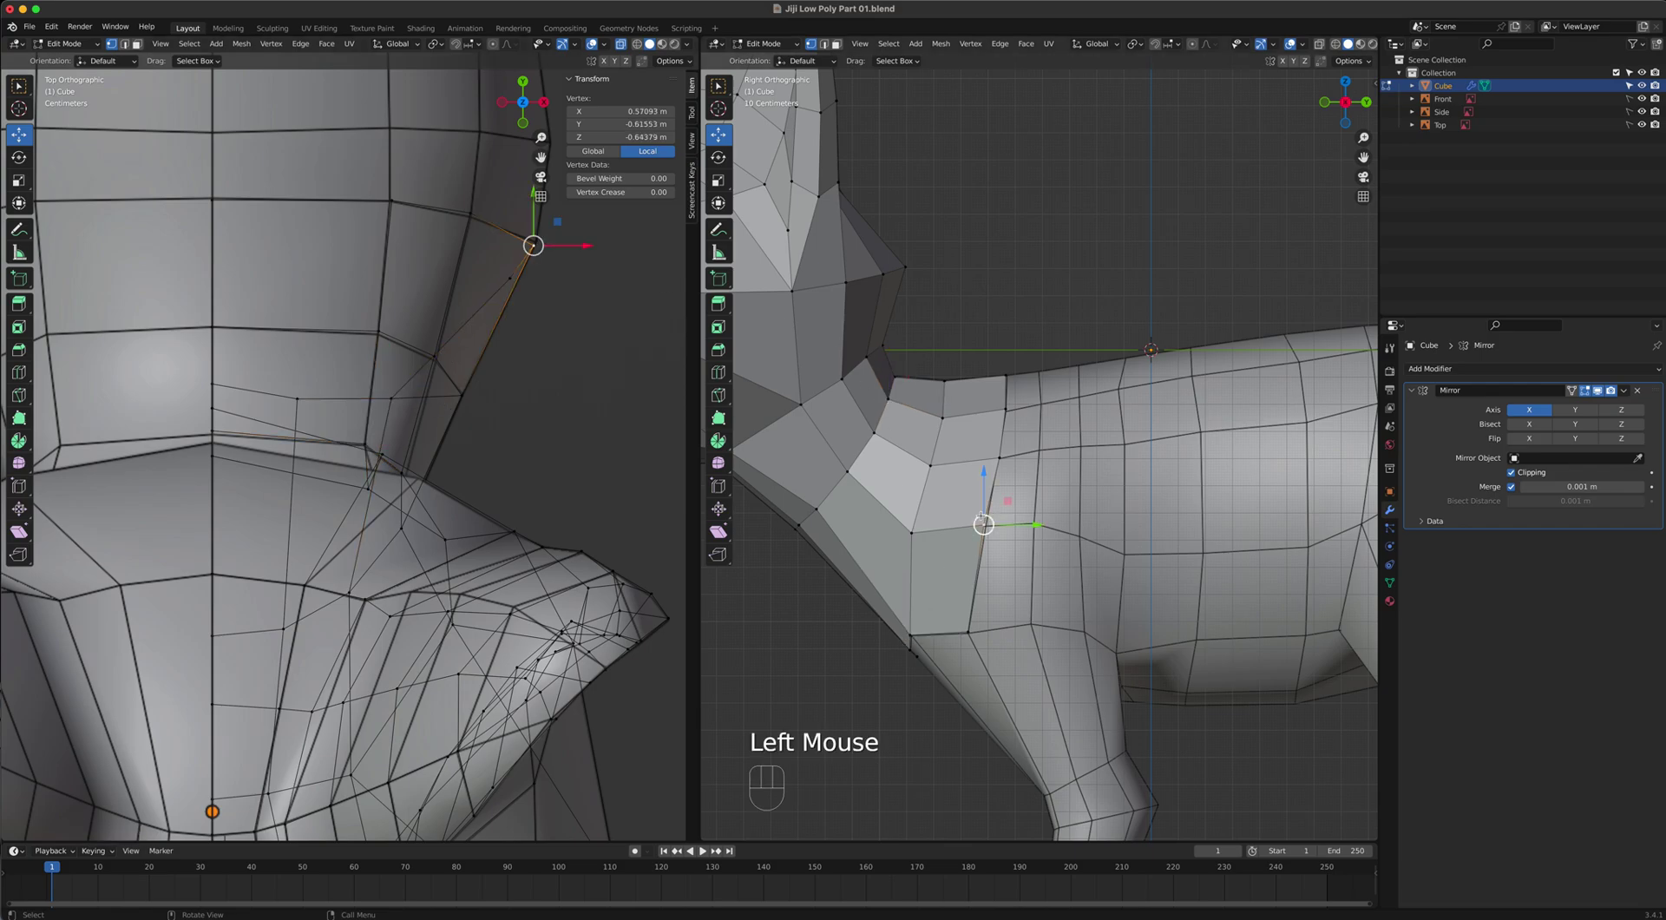
pyautogui.keyDown('shift'); pyautogui.moveTo(542, 210); pyautogui.dragTo(501, 462, button='middle'); pyautogui.keyUp('shift')
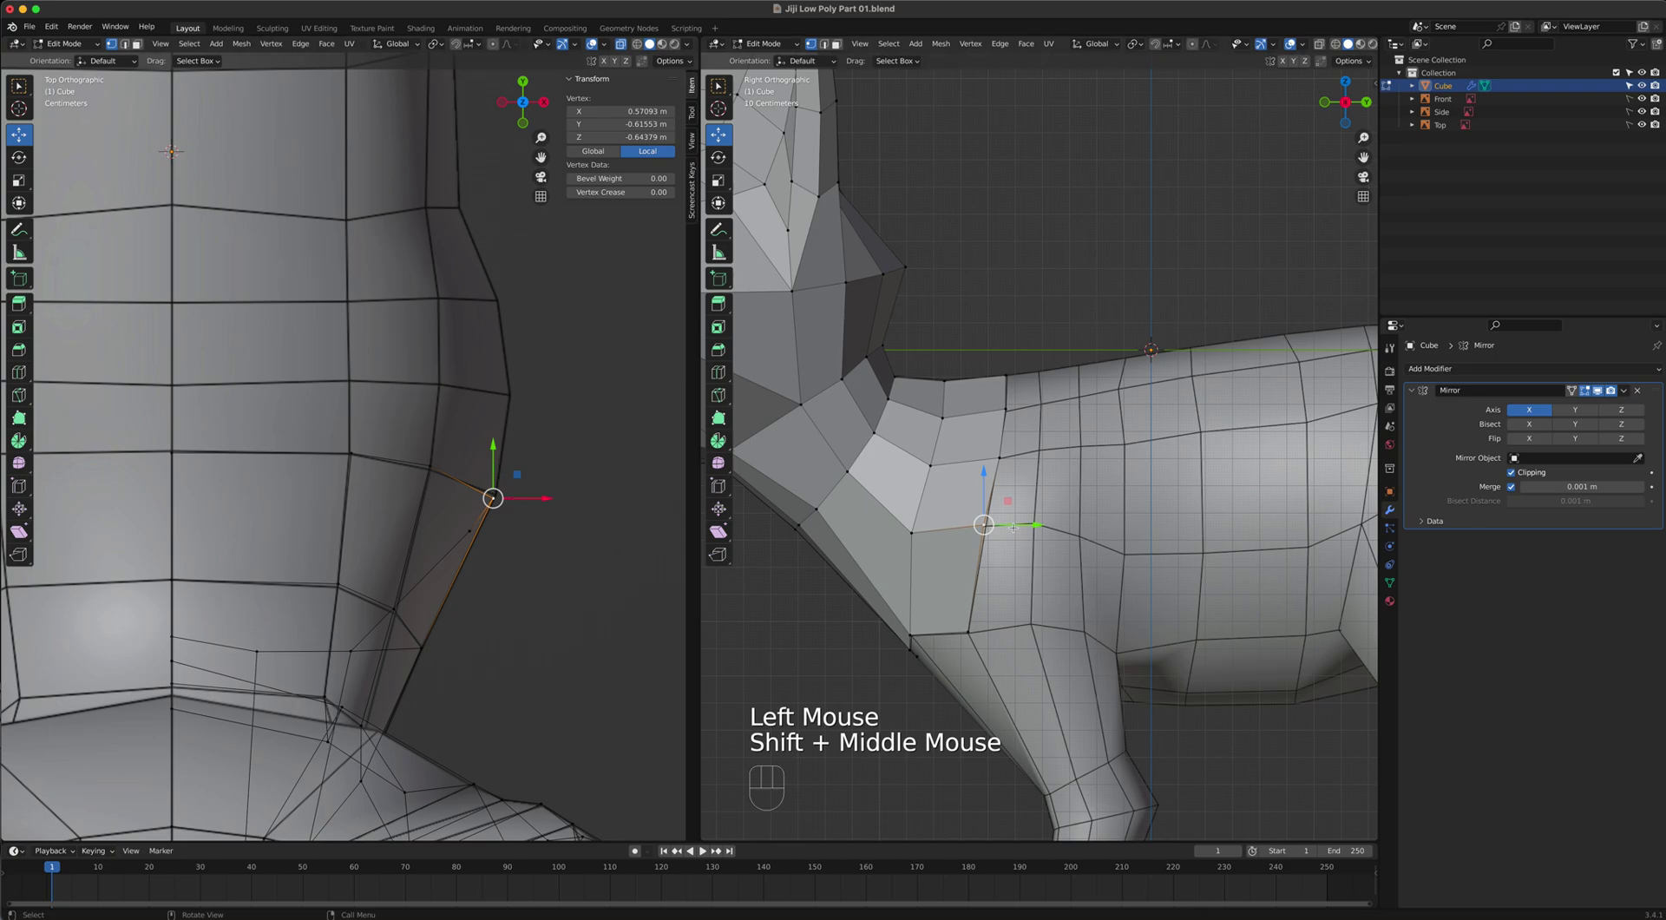
pyautogui.moveTo(550, 504); pyautogui.dragTo(552, 504)
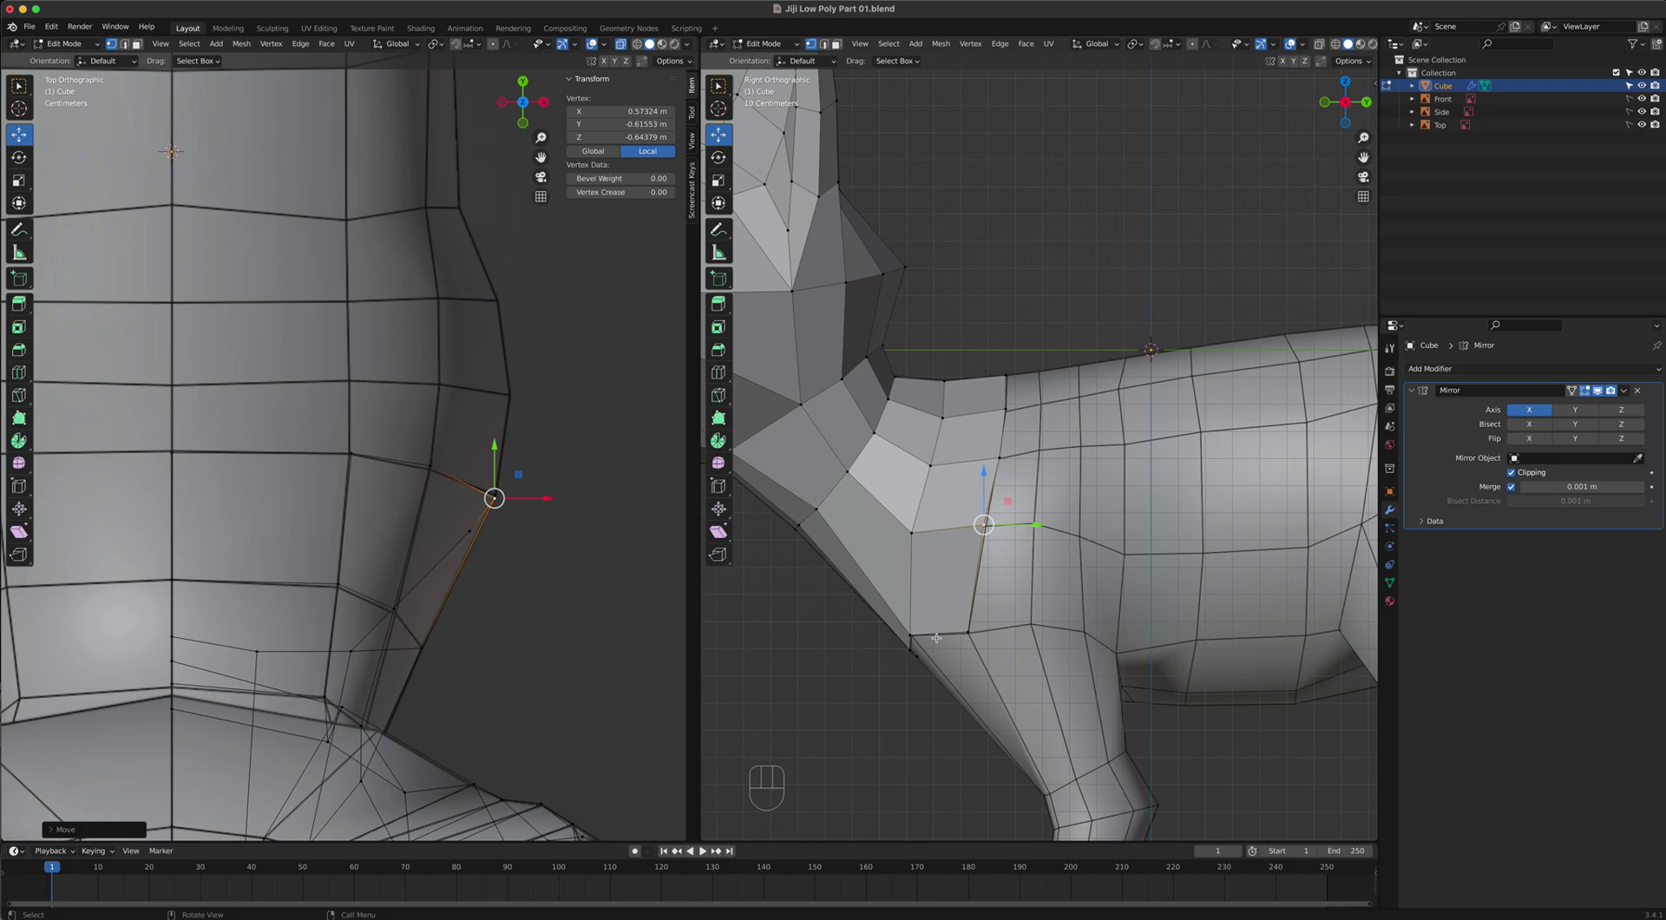
# Extrude the shoulder's four rear border edges about 0.14 m toward the back and slightly upward in the side view.
pyautogui.press('2')
pyautogui.click(976, 577)
pyautogui.keyDown('shift'); pyautogui.click(995, 460); pyautogui.keyUp('shift')
pyautogui.keyDown('shift'); pyautogui.click(1000, 426); pyautogui.keyUp('shift')
pyautogui.keyDown('shift'); pyautogui.click(1003, 399); pyautogui.keyUp('shift')
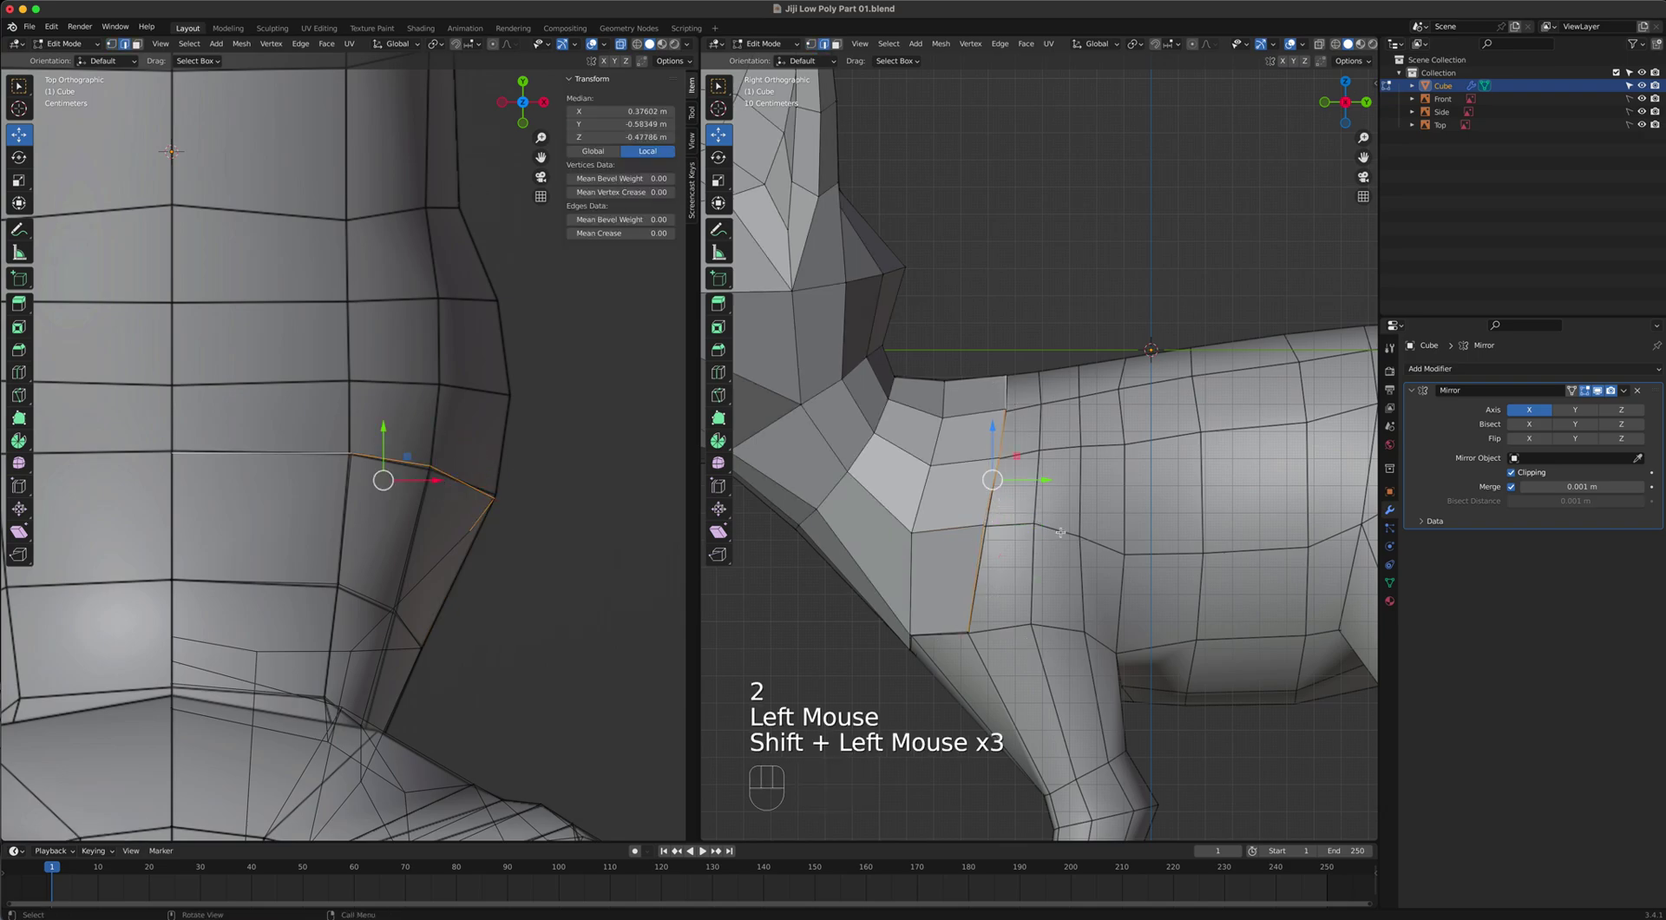
pyautogui.keyDown('shift'); pyautogui.scroll(3, 1060, 532); pyautogui.keyUp('shift')
pyautogui.keyDown('shift'); pyautogui.moveTo(1060, 532); pyautogui.dragTo(1069, 515, button='middle'); pyautogui.keyUp('shift')
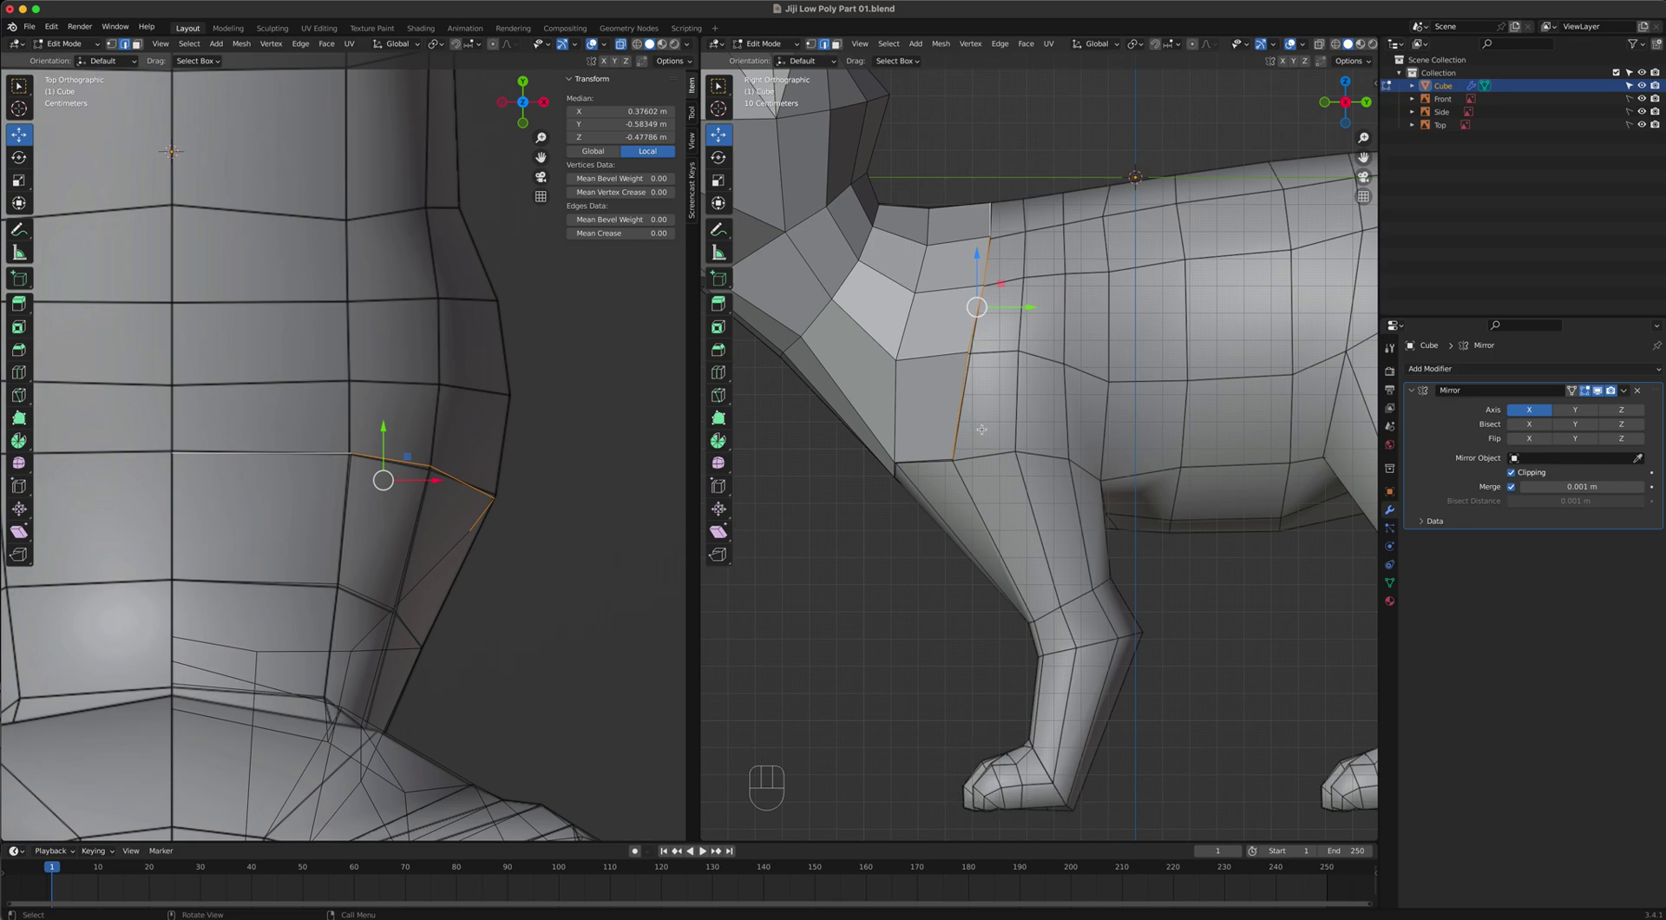
pyautogui.press('e')
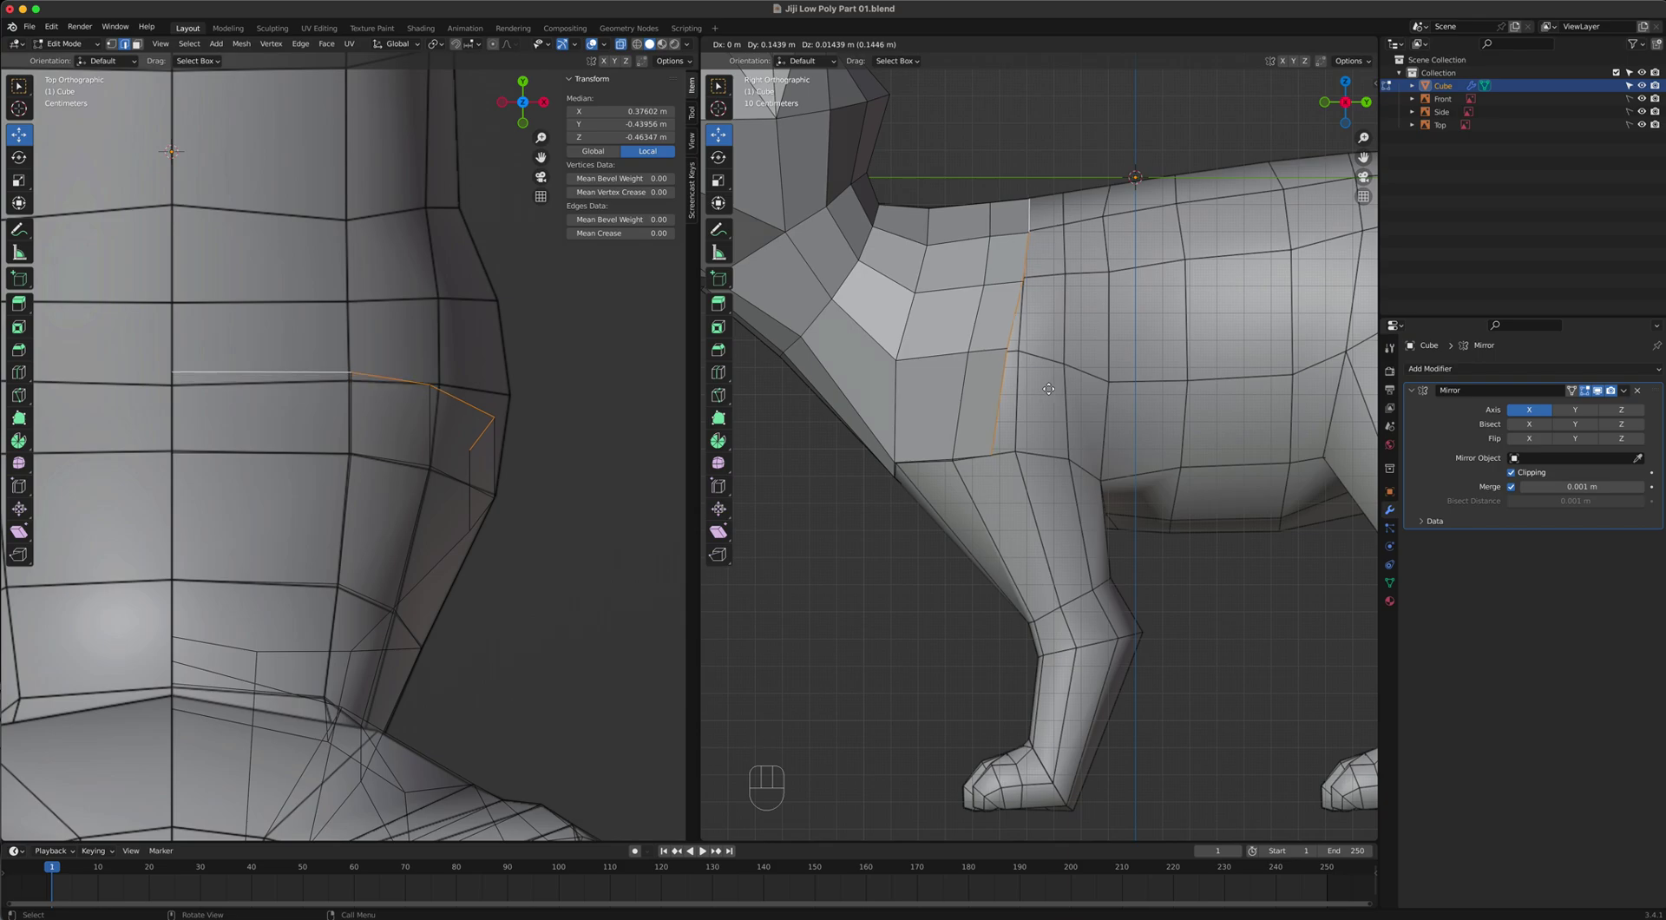
pyautogui.click(1046, 388)
# Align the extruded edge's two upper vertices beside the centre line with the reference loop in the top view.
pyautogui.press('1')
pyautogui.click(174, 380)
pyautogui.click(172, 336)
pyautogui.click(350, 377)
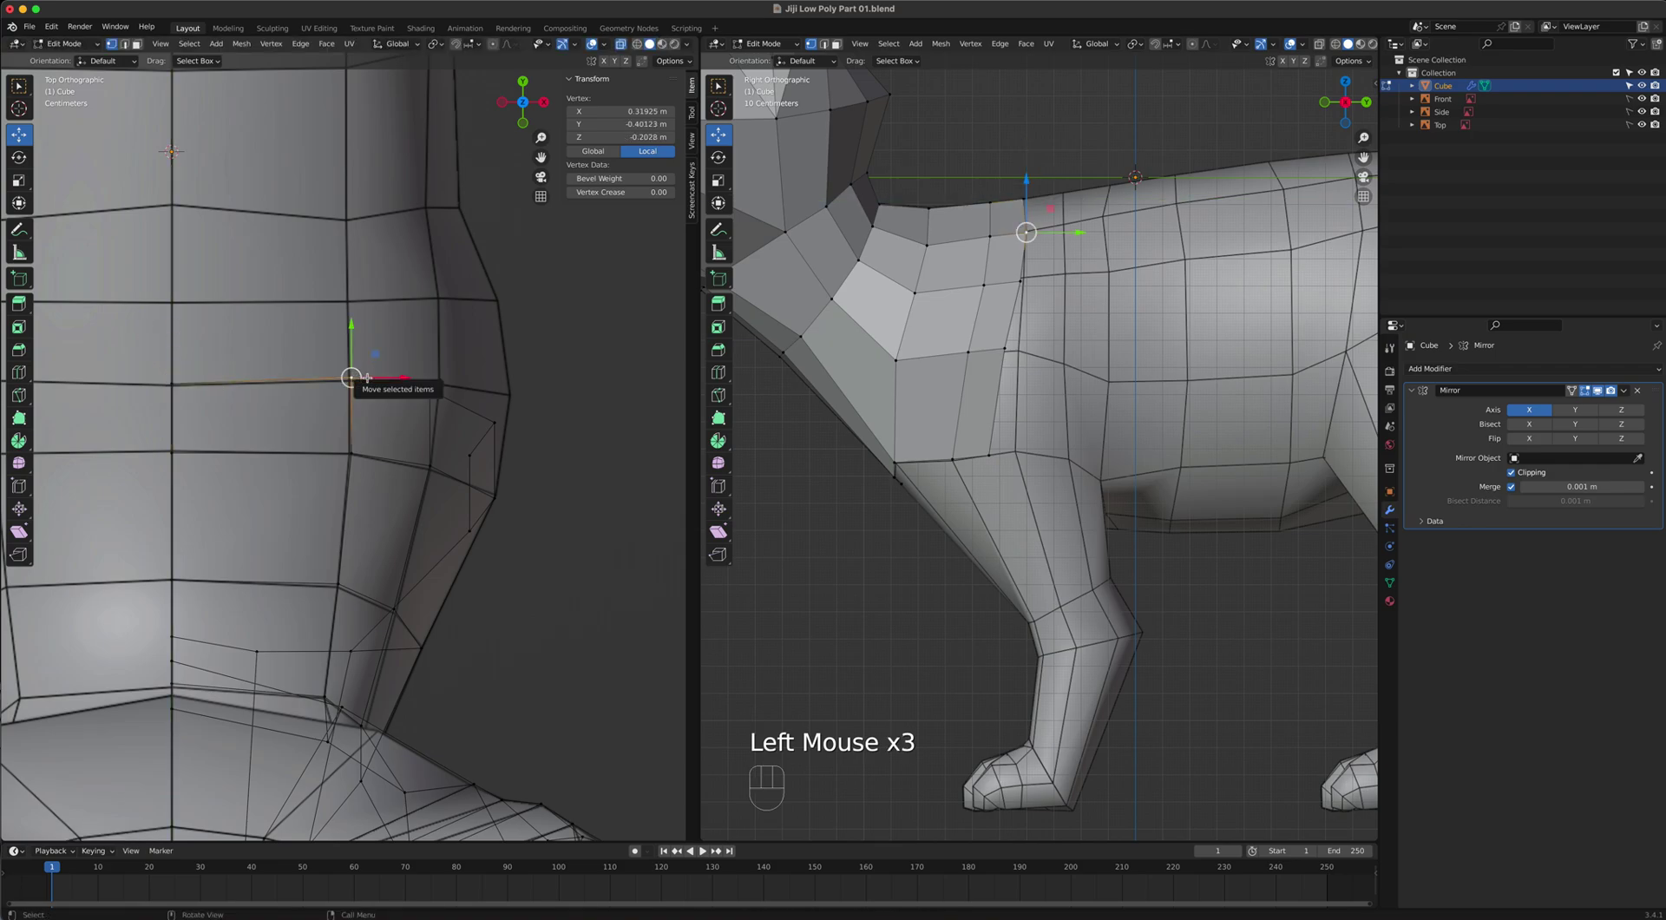
pyautogui.press('g')
pyautogui.click(463, 392)
pyautogui.press('g')
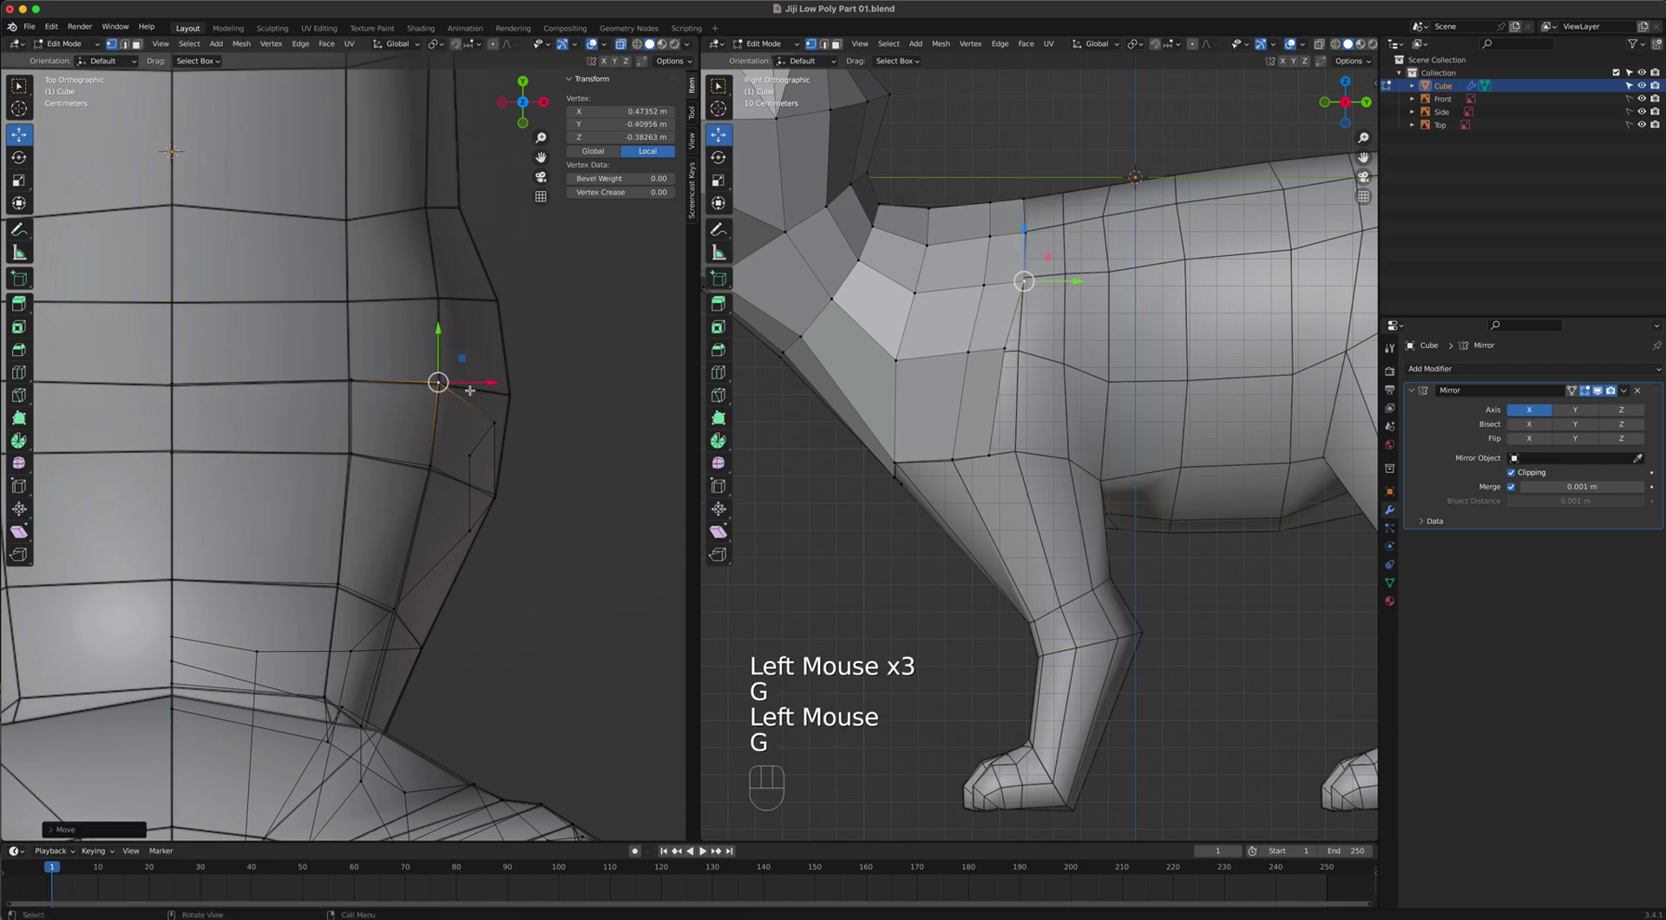
# Move the extruded edge's mid-side vertex back about 0.06 m in the side view and outward about 0.02 m in the top view.
pyautogui.click(495, 412)
pyautogui.press('g')
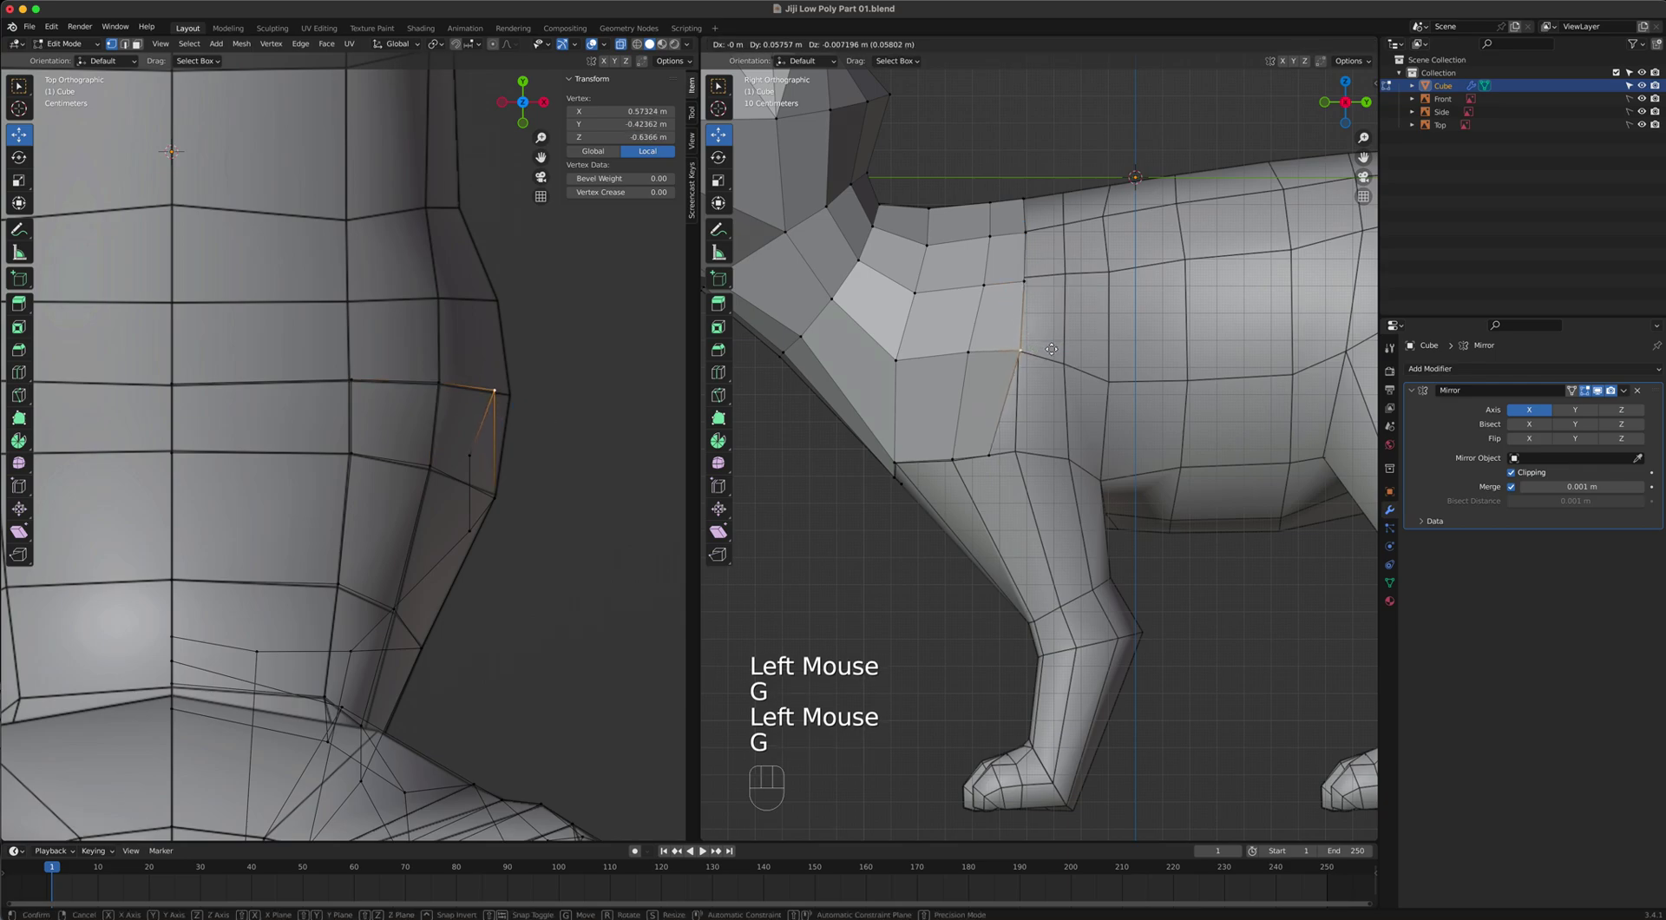
pyautogui.click(1051, 349)
pyautogui.press('g')
pyautogui.click(614, 409)
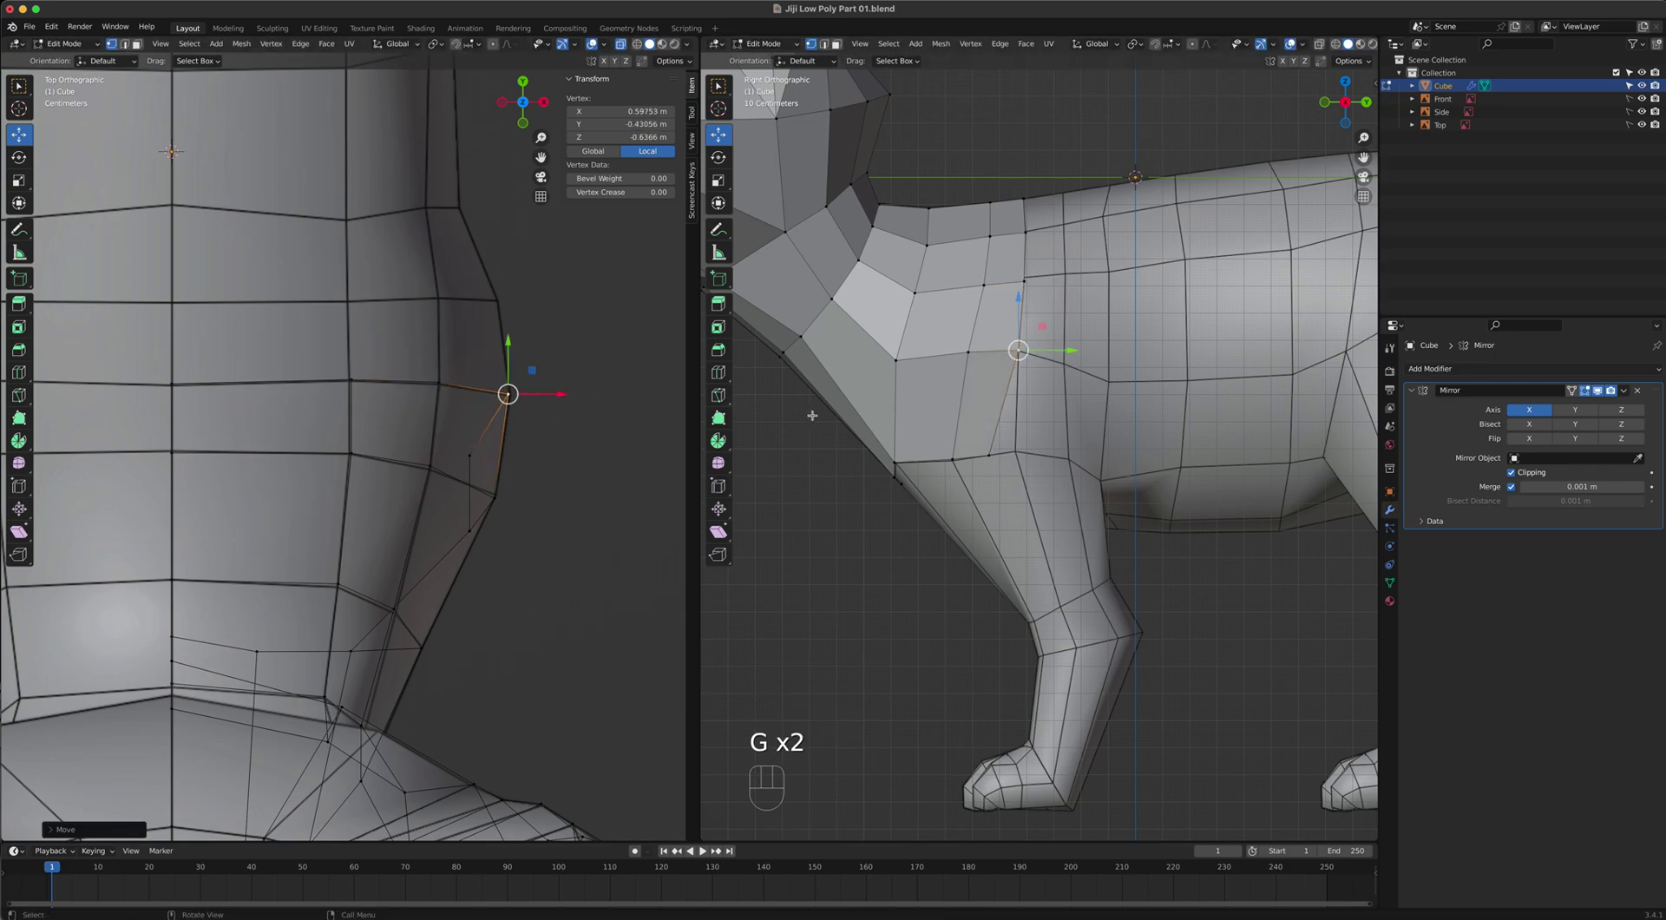
# Move the extruded edge's bottom vertex back about 0.1 m in the side view and outward about 0.07 m to the reference outline in the top view.
pyautogui.press('g')
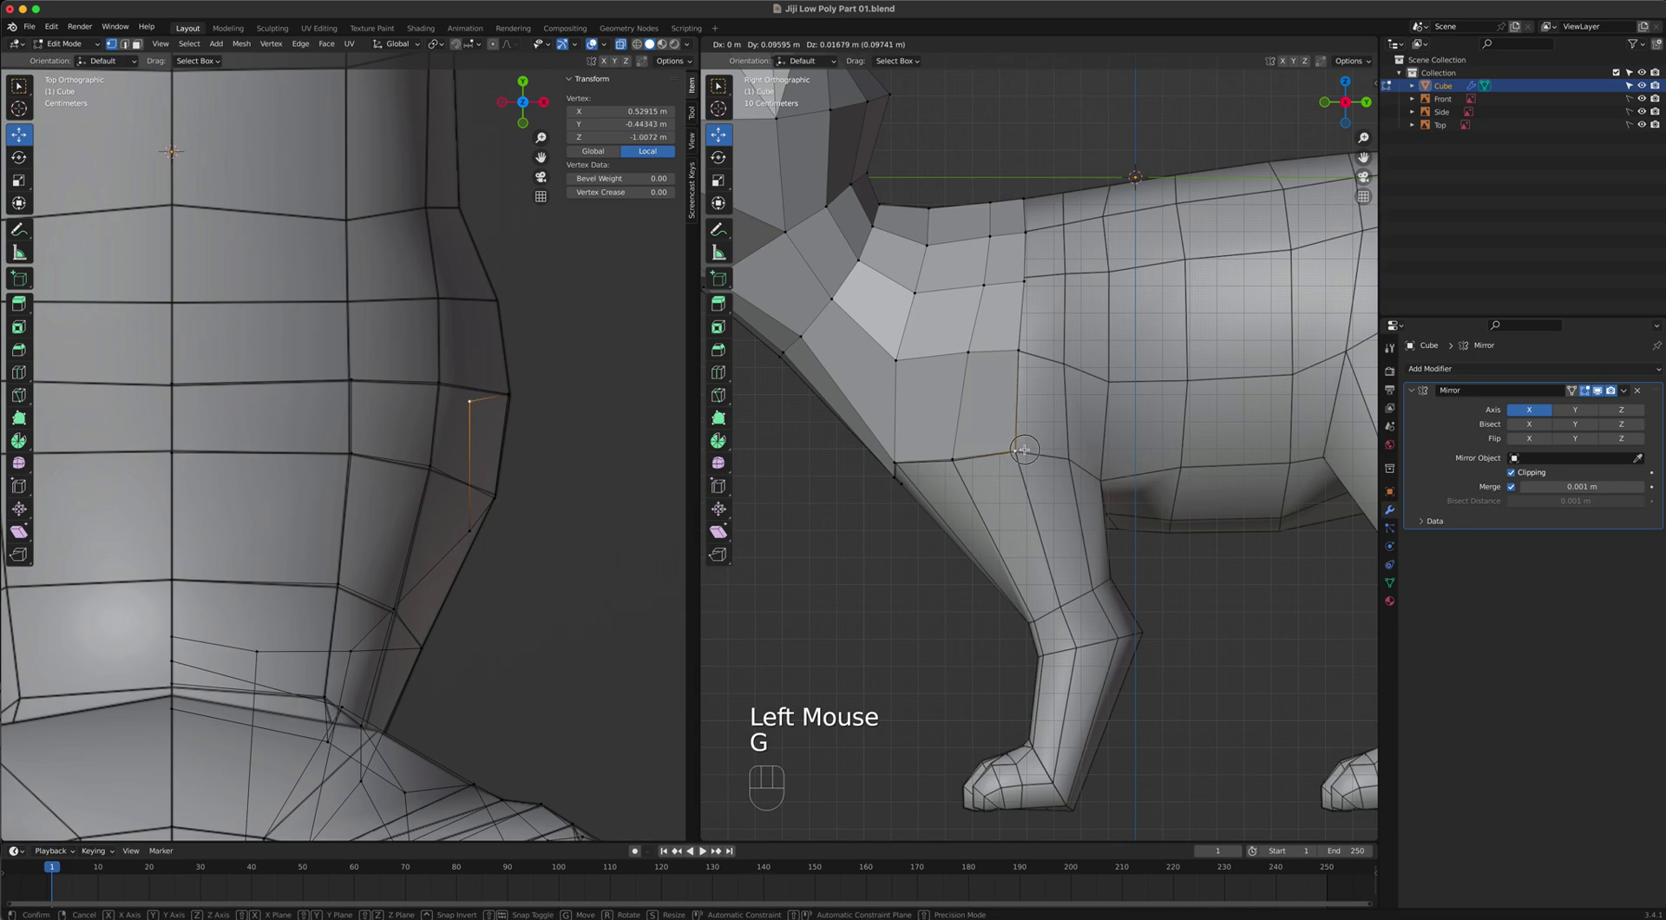
pyautogui.click(1015, 450)
pyautogui.press('g')
pyautogui.press('g')
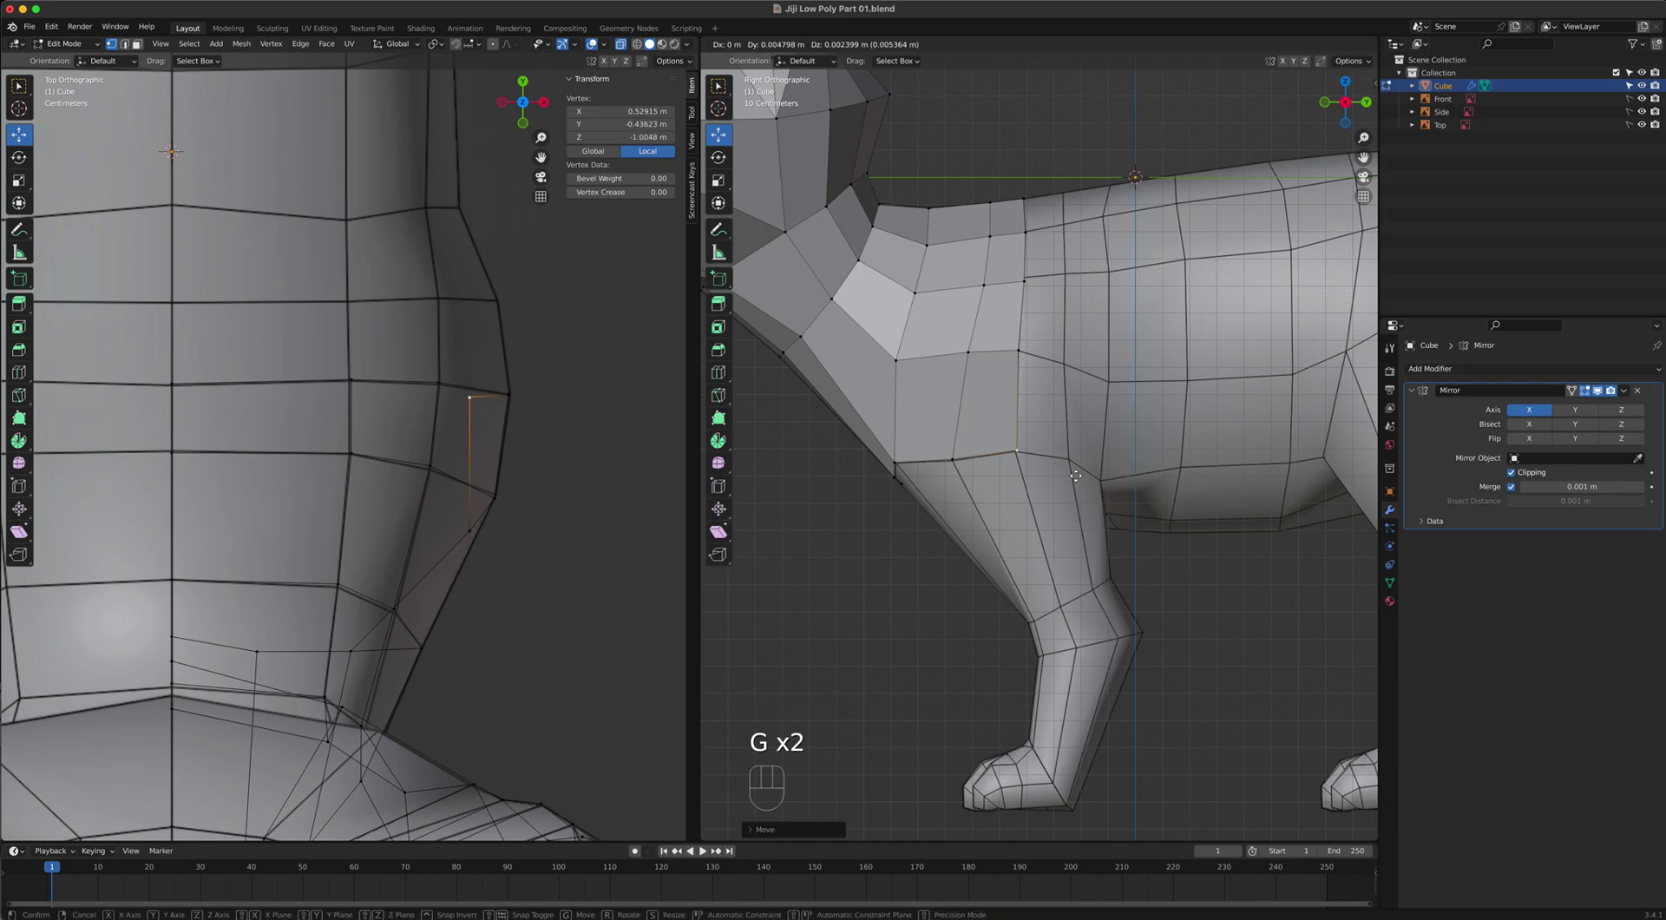
pyautogui.press('g')
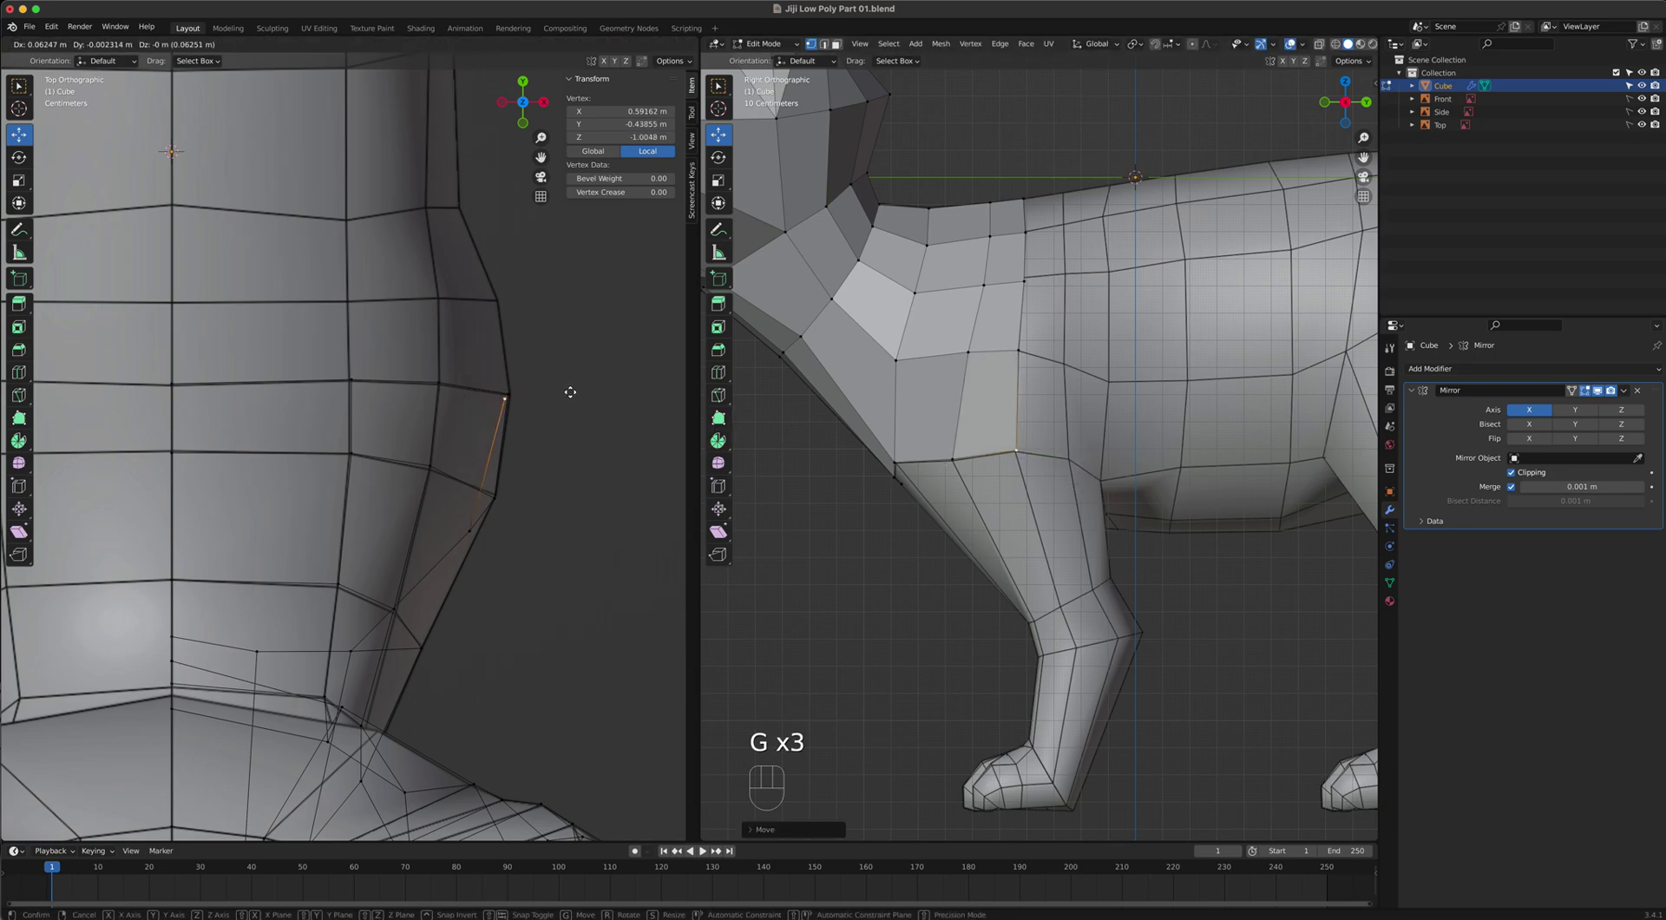
pyautogui.click(573, 387)
pyautogui.moveTo(1017, 450); pyautogui.dragTo(1017, 351)
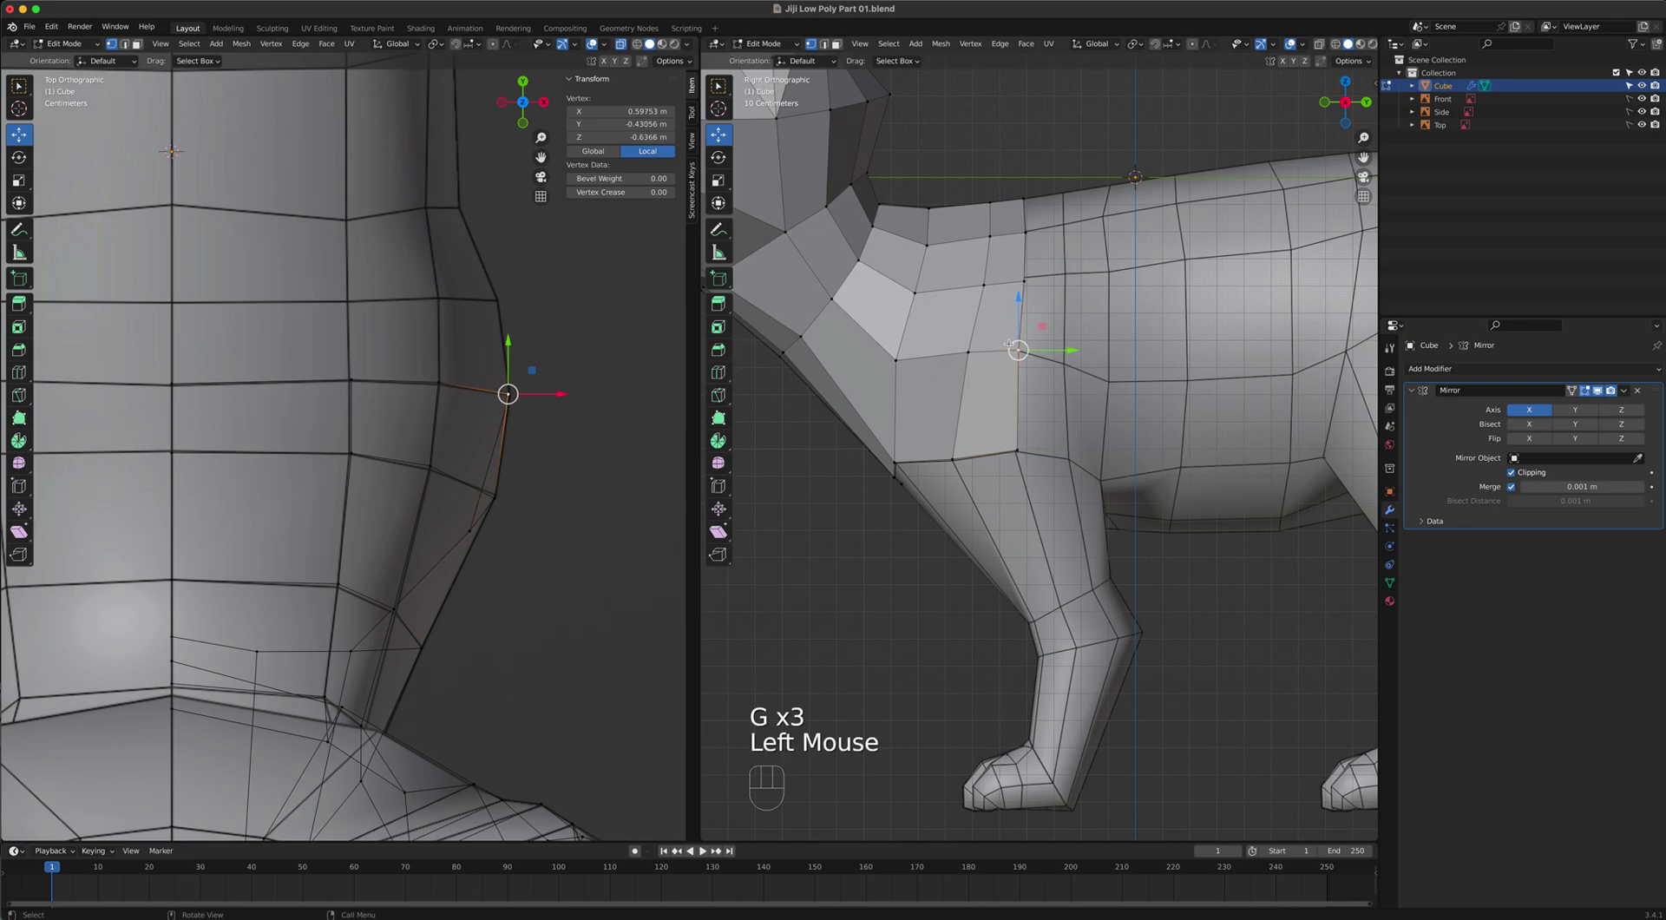
pyautogui.click(1021, 444)
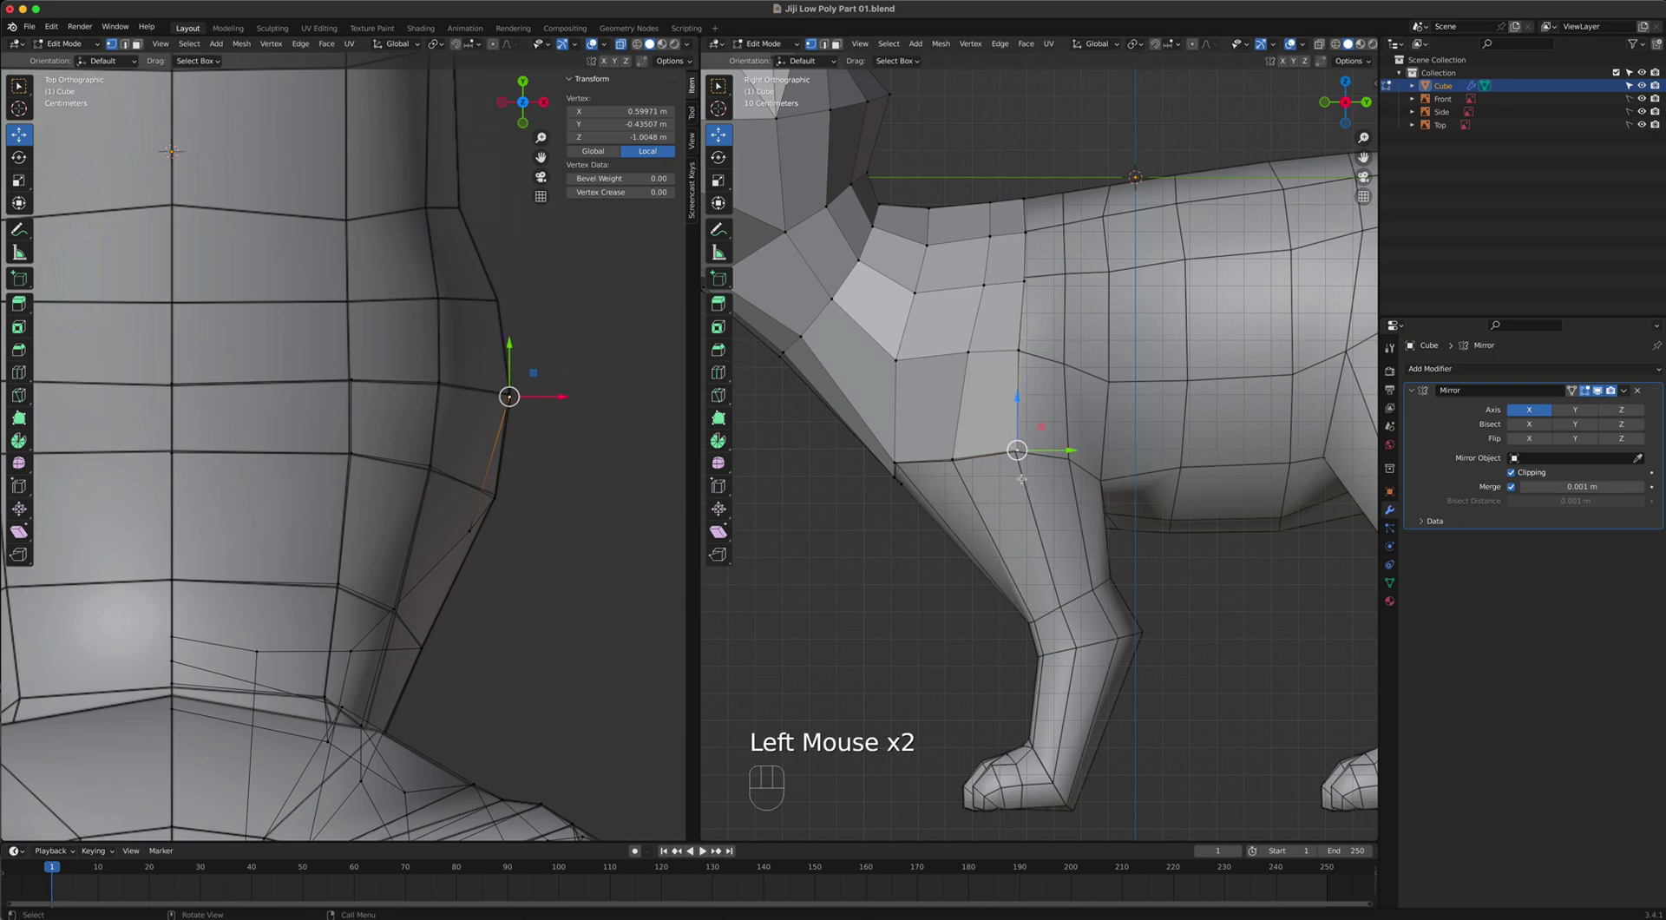
pyautogui.press('g')
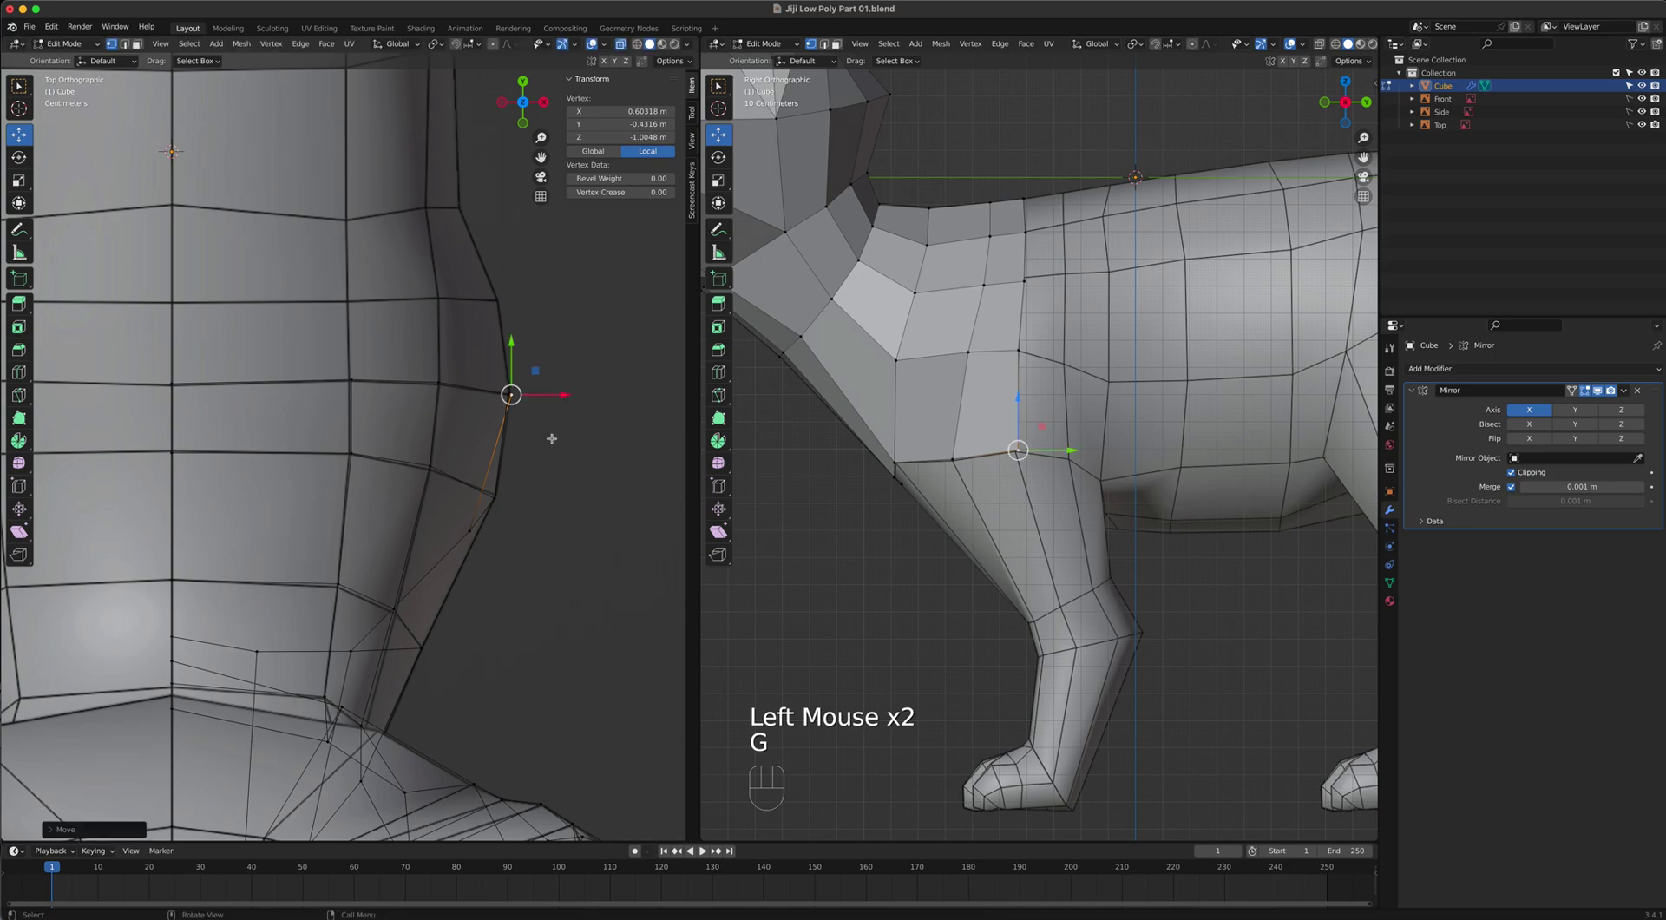
# Move the bottom vertex of the preceding shoulder loop back about 0.014 m and slightly inward.
pyautogui.click(958, 462)
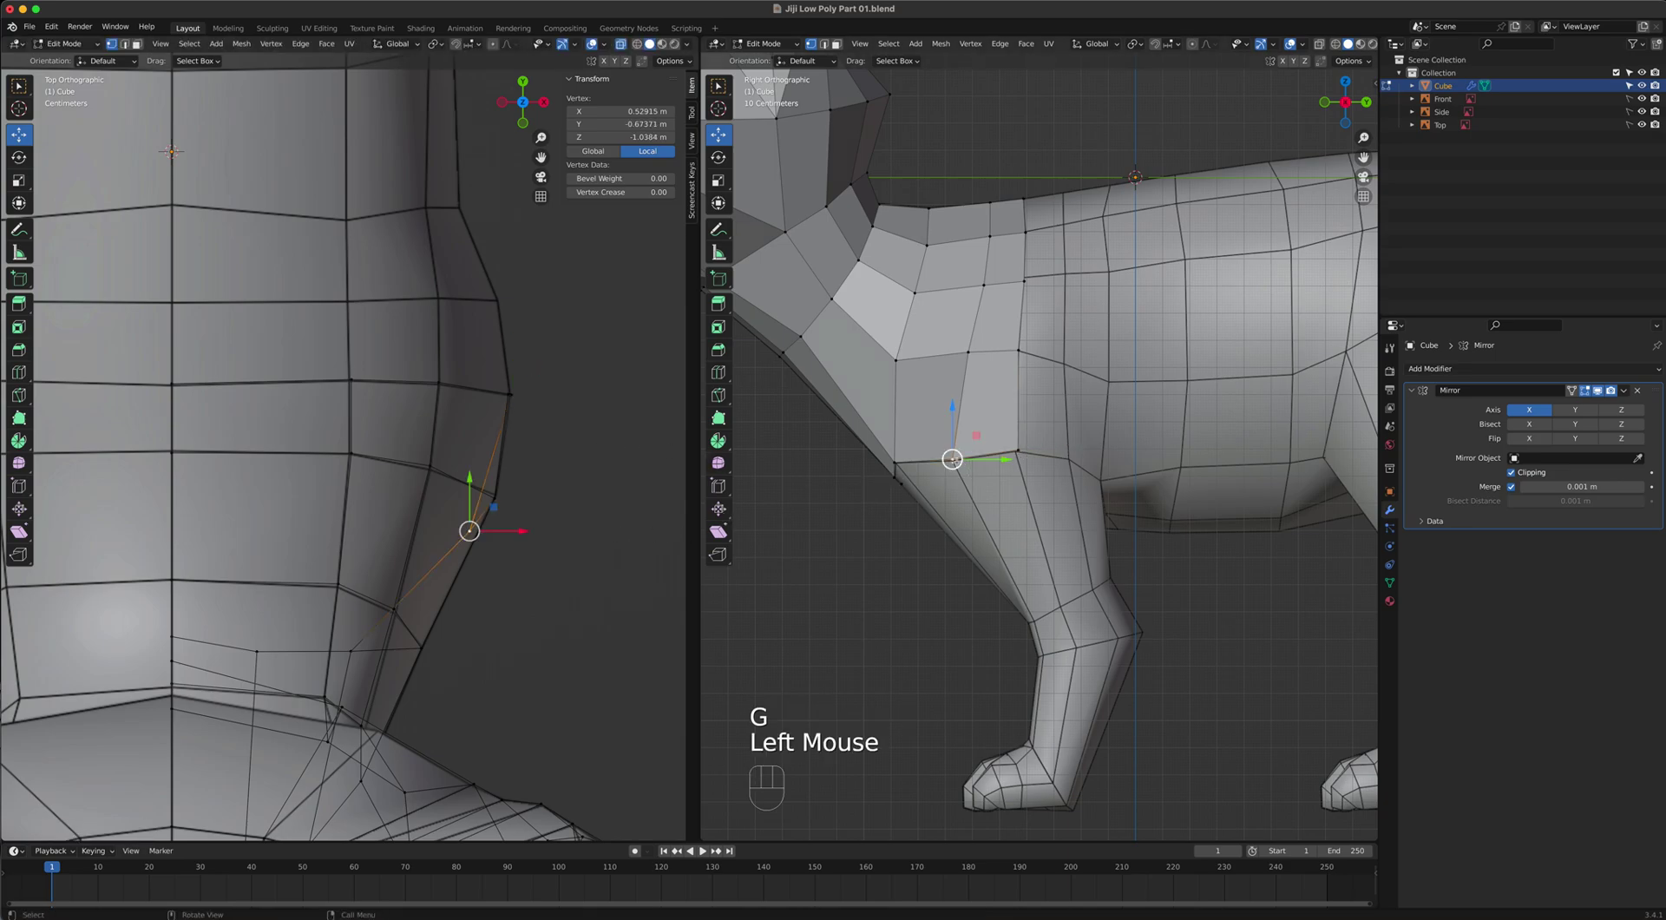
pyautogui.press('g')
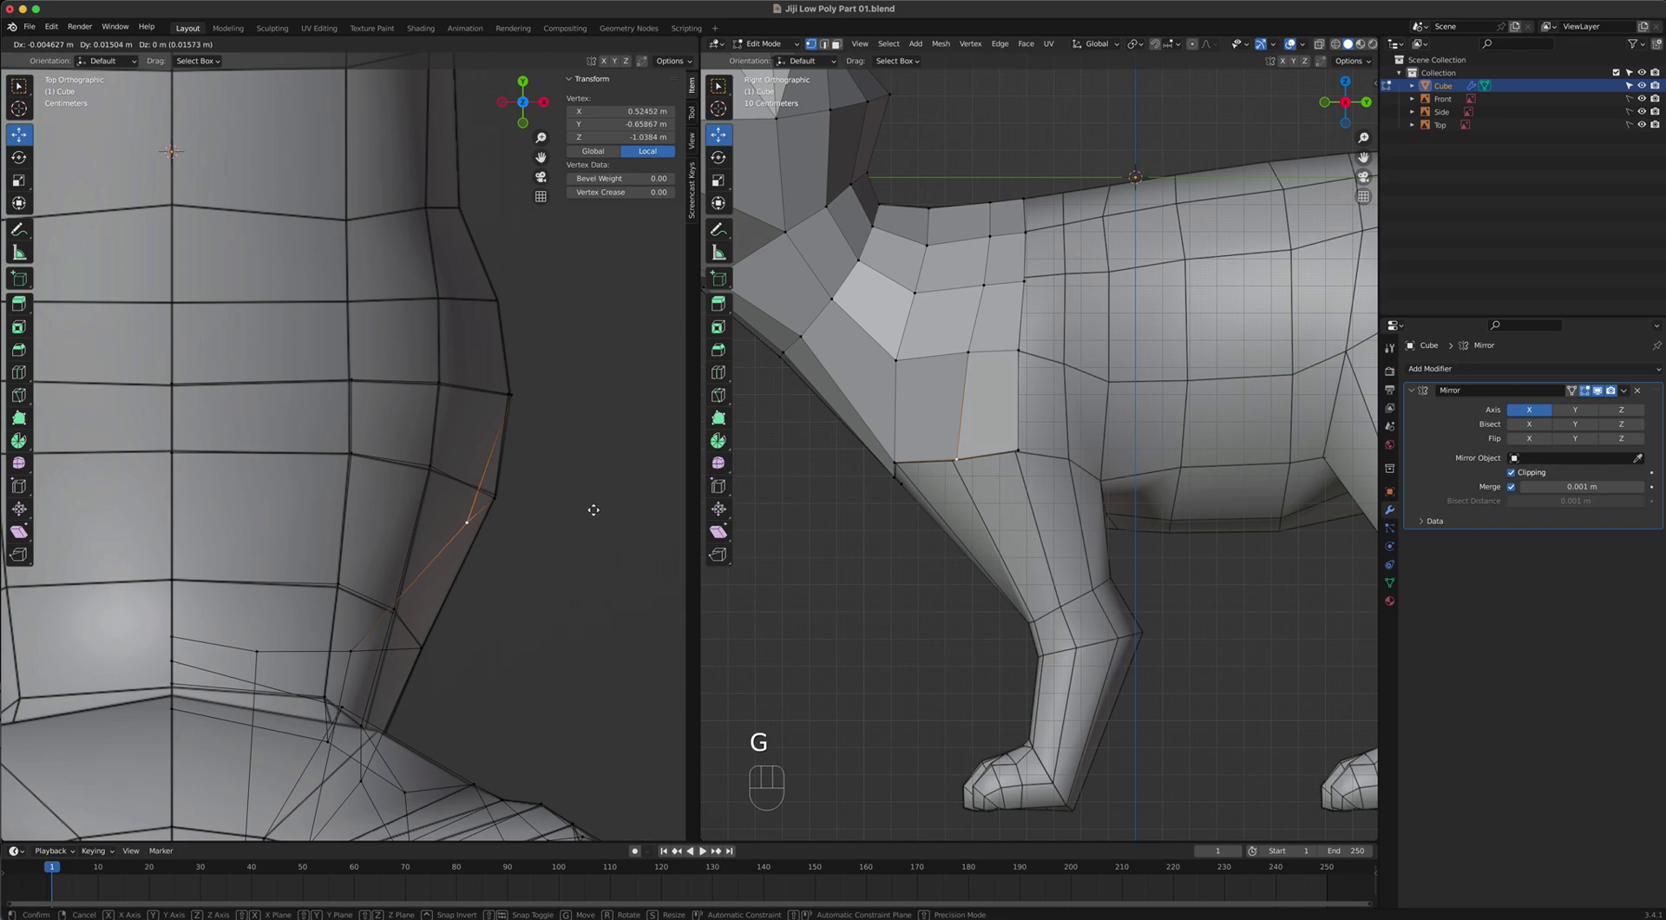
pyautogui.click(594, 507)
# Extrude the four new rear border edges about 0.14 m toward the back and slightly upward in the side view.
pyautogui.moveTo(881, 472); pyautogui.dragTo(982, 518, button='middle')
pyautogui.scroll(-2, 982, 518)
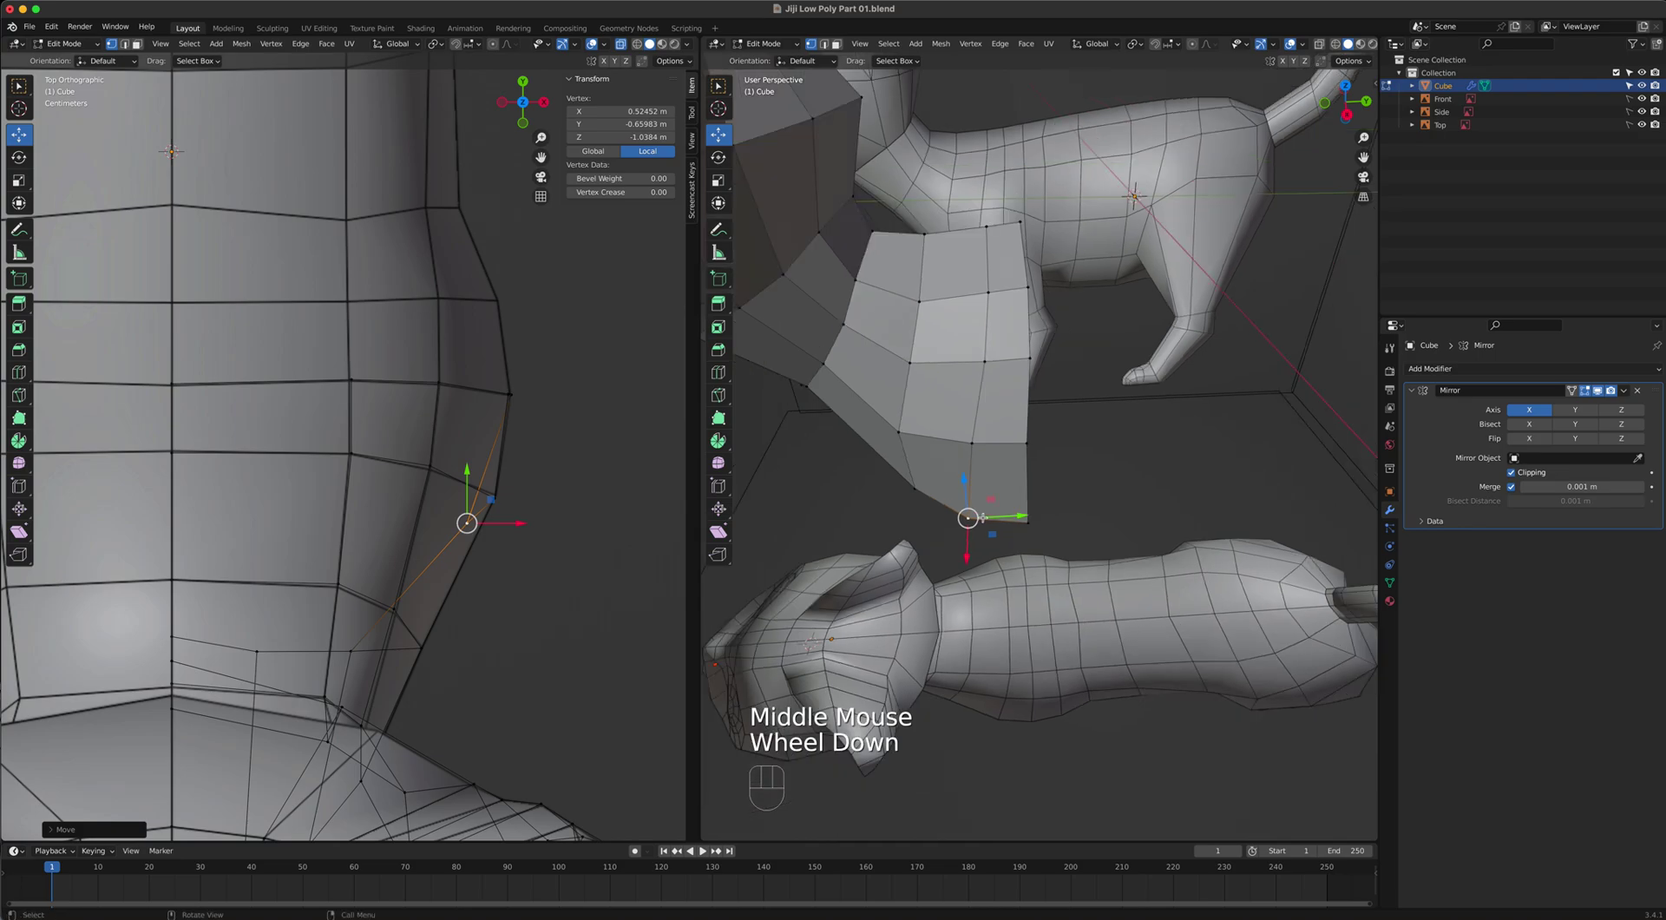
pyautogui.press('KP_3')
pyautogui.press('2')
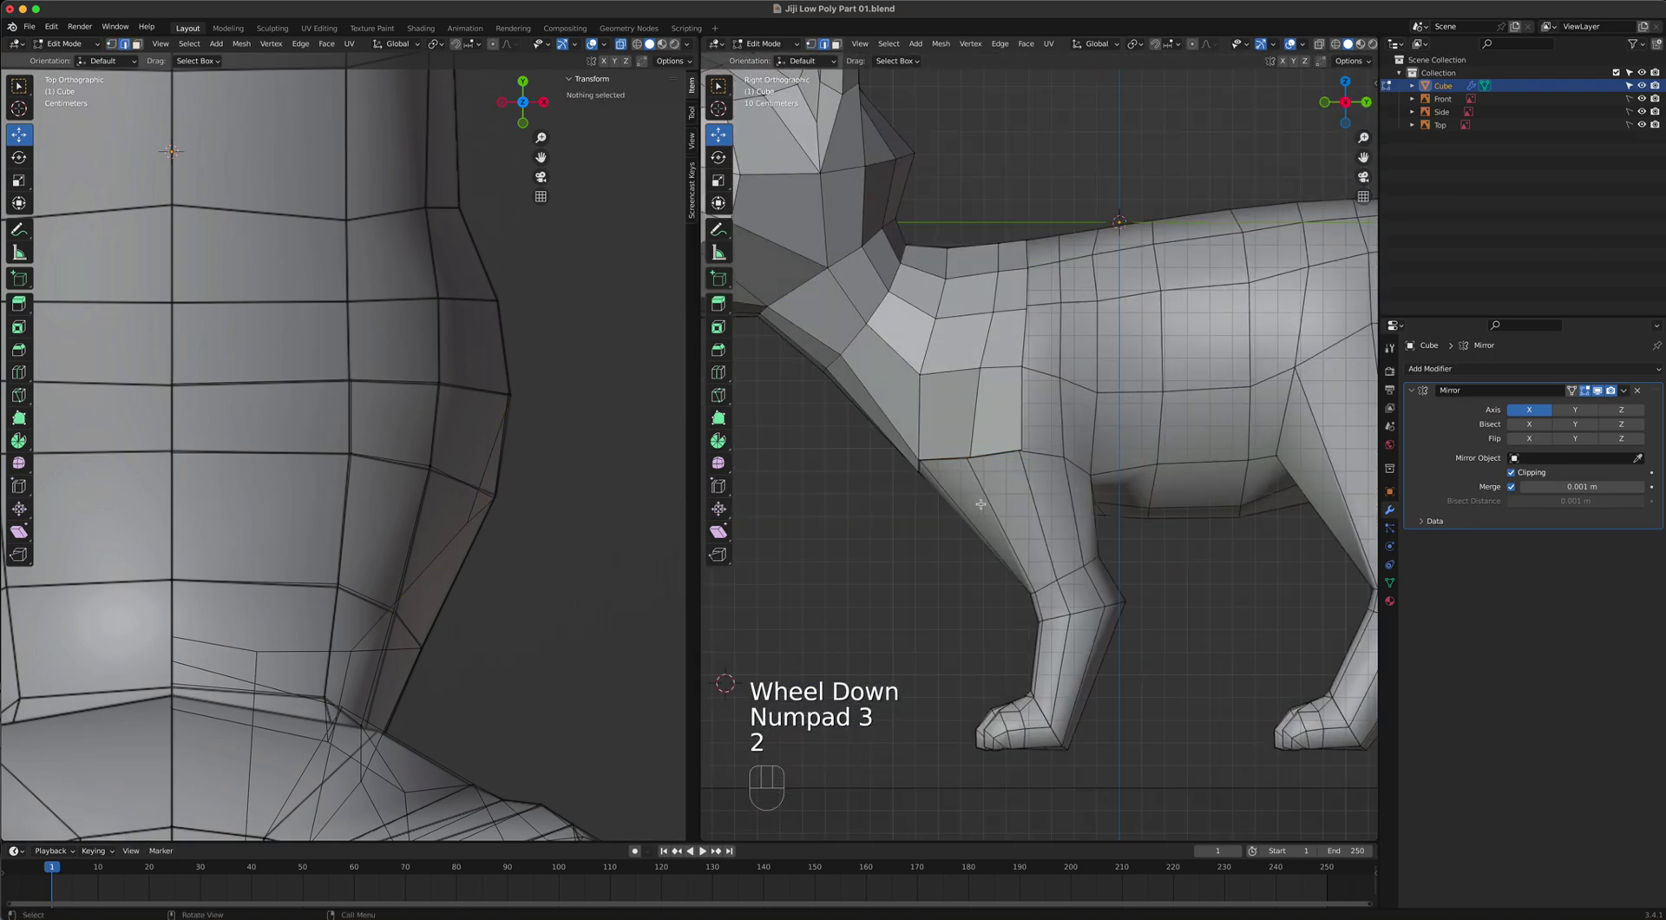
pyautogui.click(1026, 417)
pyautogui.keyDown('shift'); pyautogui.click(1026, 343); pyautogui.keyUp('shift')
pyautogui.keyDown('shift'); pyautogui.click(1026, 286); pyautogui.keyUp('shift')
pyautogui.keyDown('shift'); pyautogui.click(1027, 259); pyautogui.keyUp('shift')
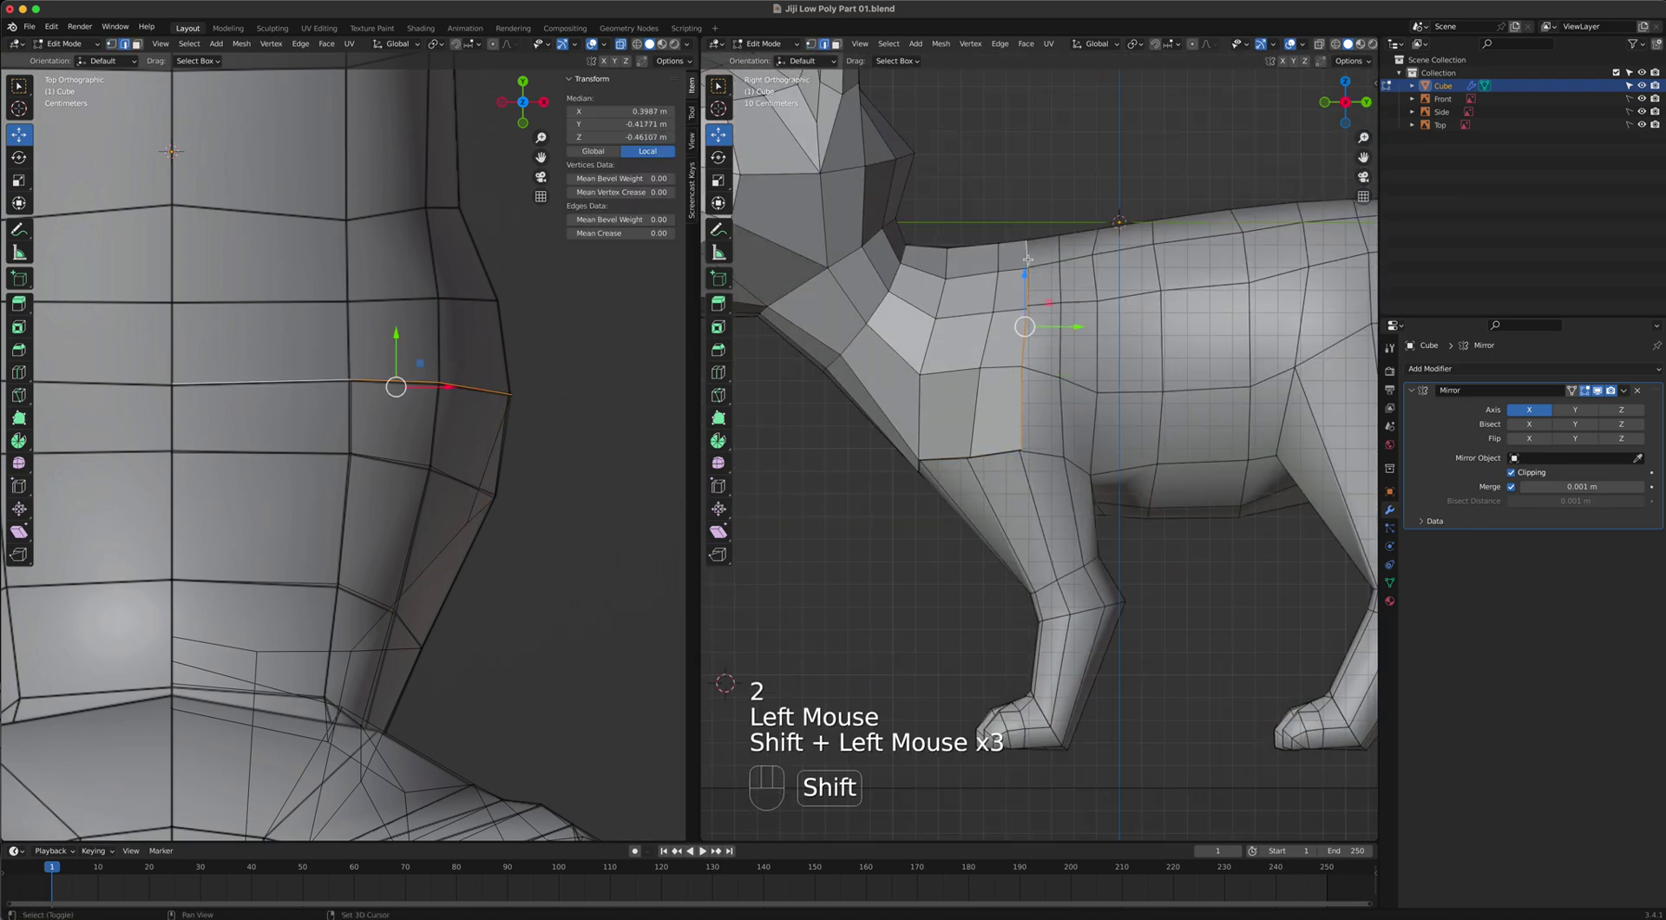
pyautogui.press('e')
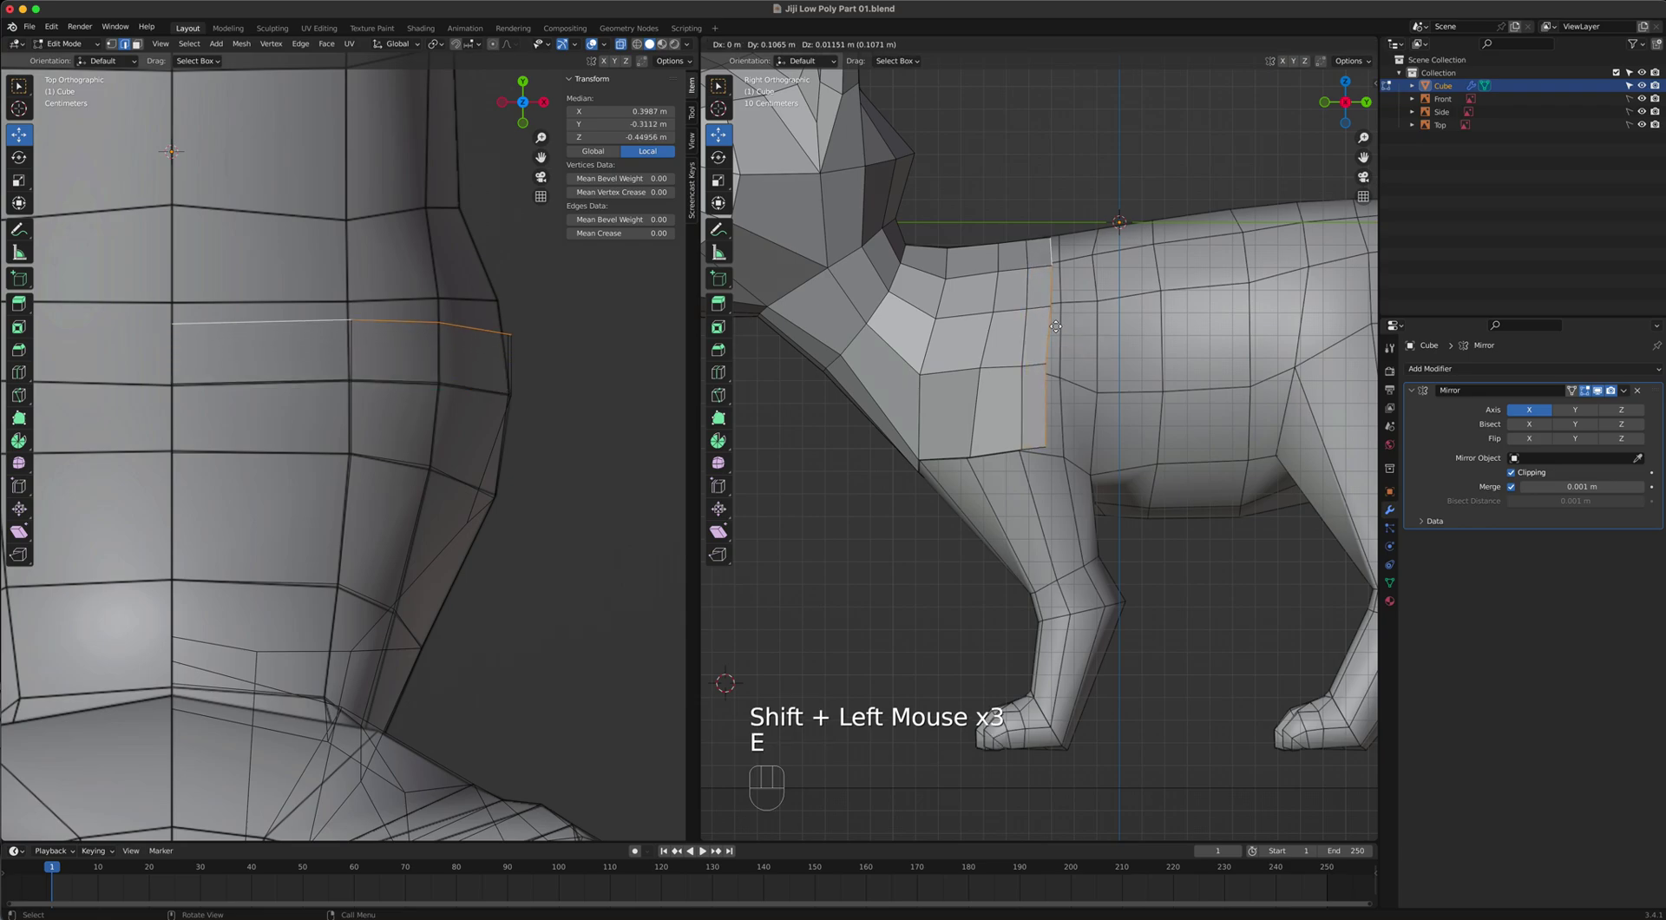
pyautogui.click(1055, 326)
# Align the two vertices below the top centre on the newly extruded edge with the reference grid in the side view.
pyautogui.scroll(4, 1055, 326)
pyautogui.keyDown('shift'); pyautogui.moveTo(1097, 568); pyautogui.dragTo(1092, 602, button='middle'); pyautogui.keyUp('shift')
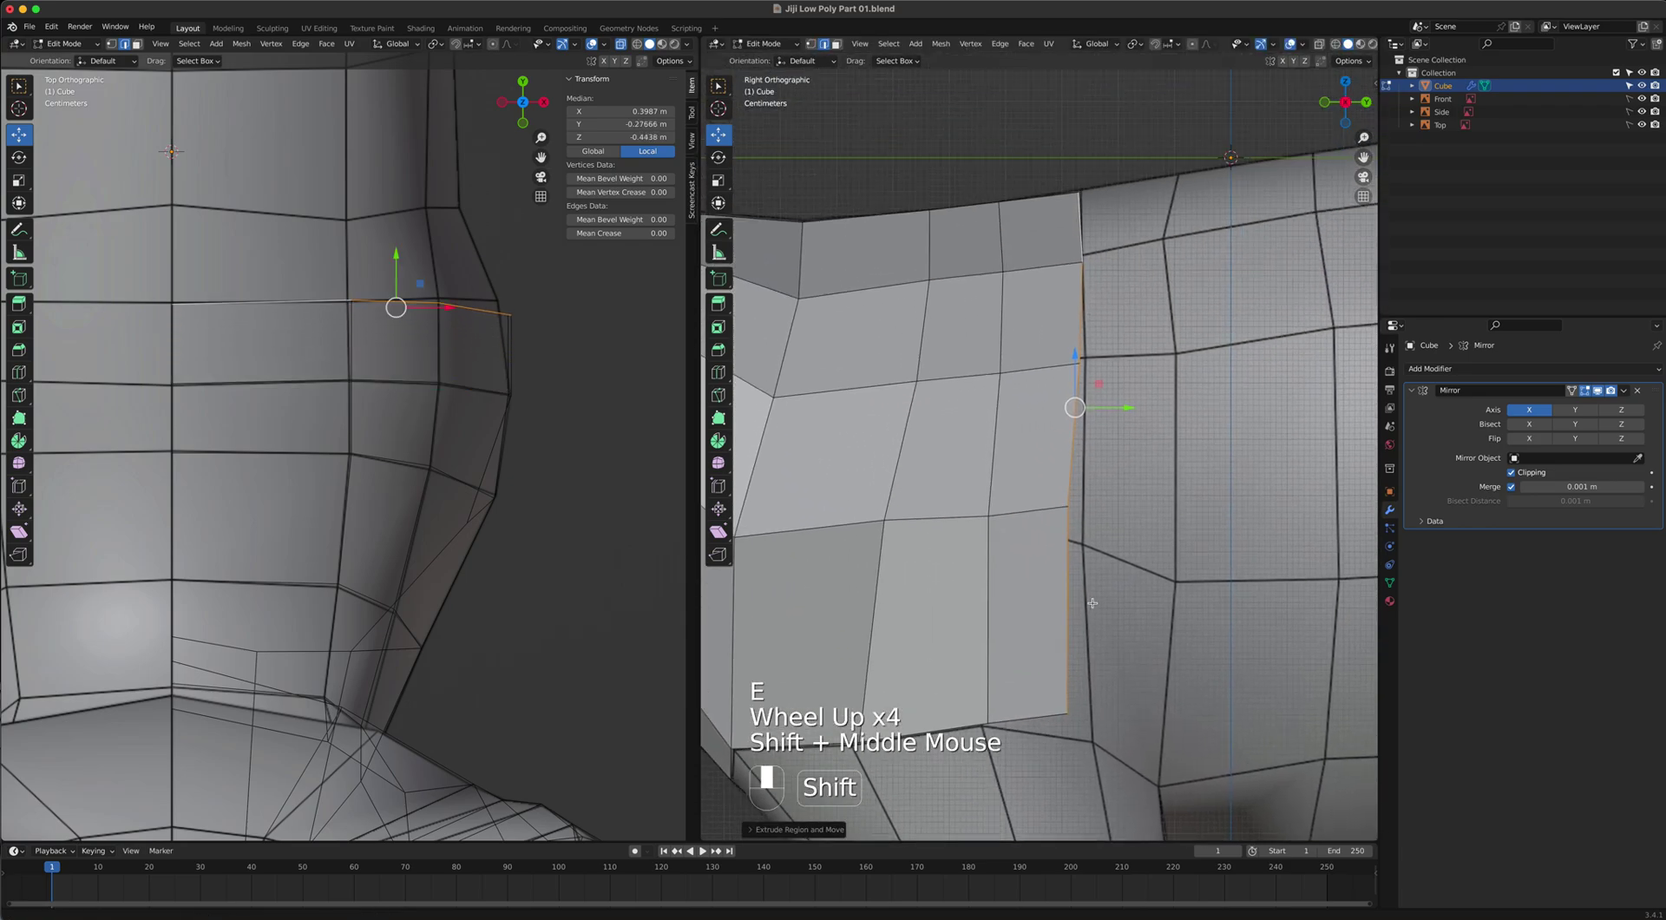
pyautogui.press('1')
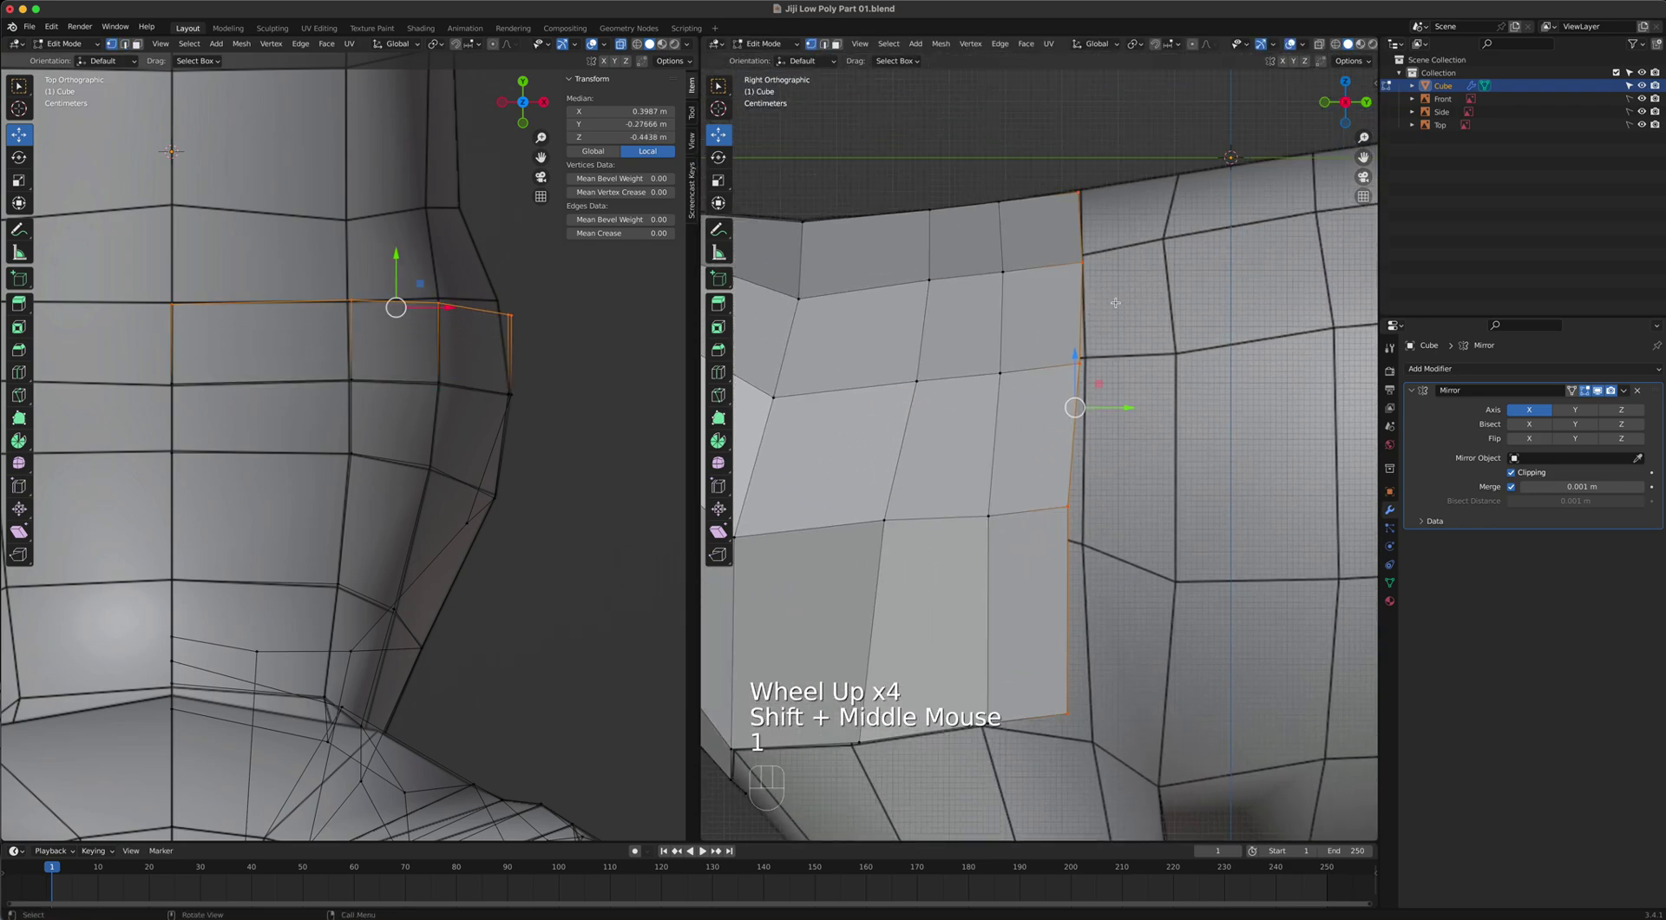
pyautogui.click(1077, 267)
pyautogui.press('g')
pyautogui.click(1092, 382)
pyautogui.press('g')
pyautogui.click(1097, 377)
# Align the new edge's two lower vertices with the reference in the side view, and shift the bottom one inward about 0.016 m.
pyautogui.click(1084, 525)
pyautogui.press('g')
pyautogui.click(1101, 559)
pyautogui.click(1087, 727)
pyautogui.press('g')
pyautogui.click(1135, 775)
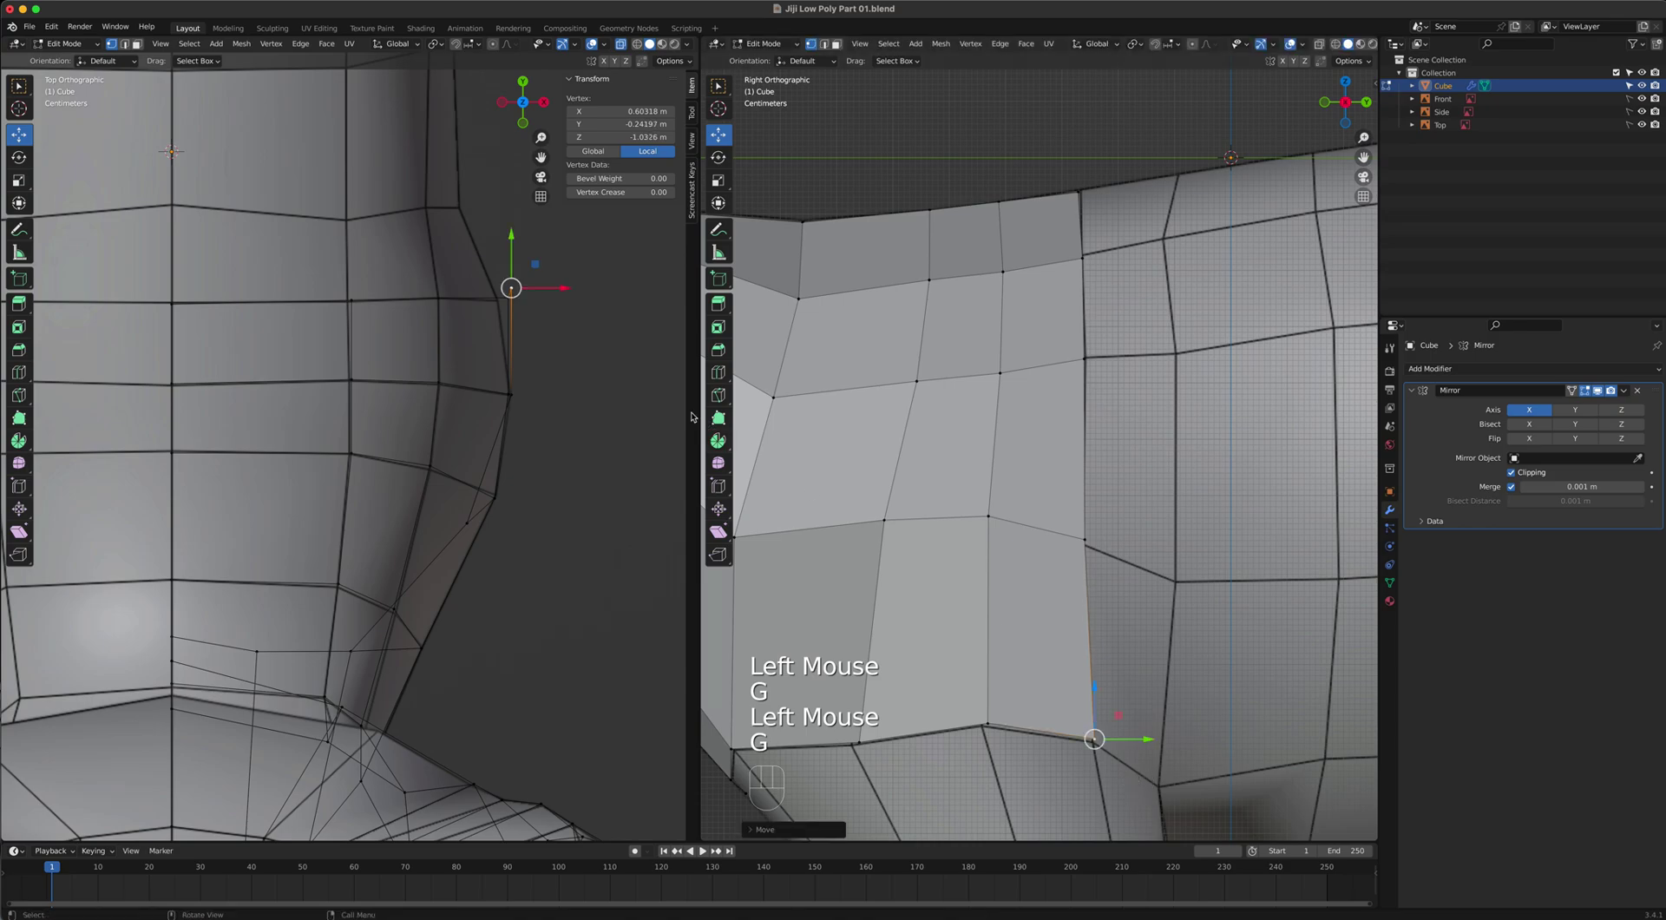
pyautogui.press('g')
pyautogui.click(528, 326)
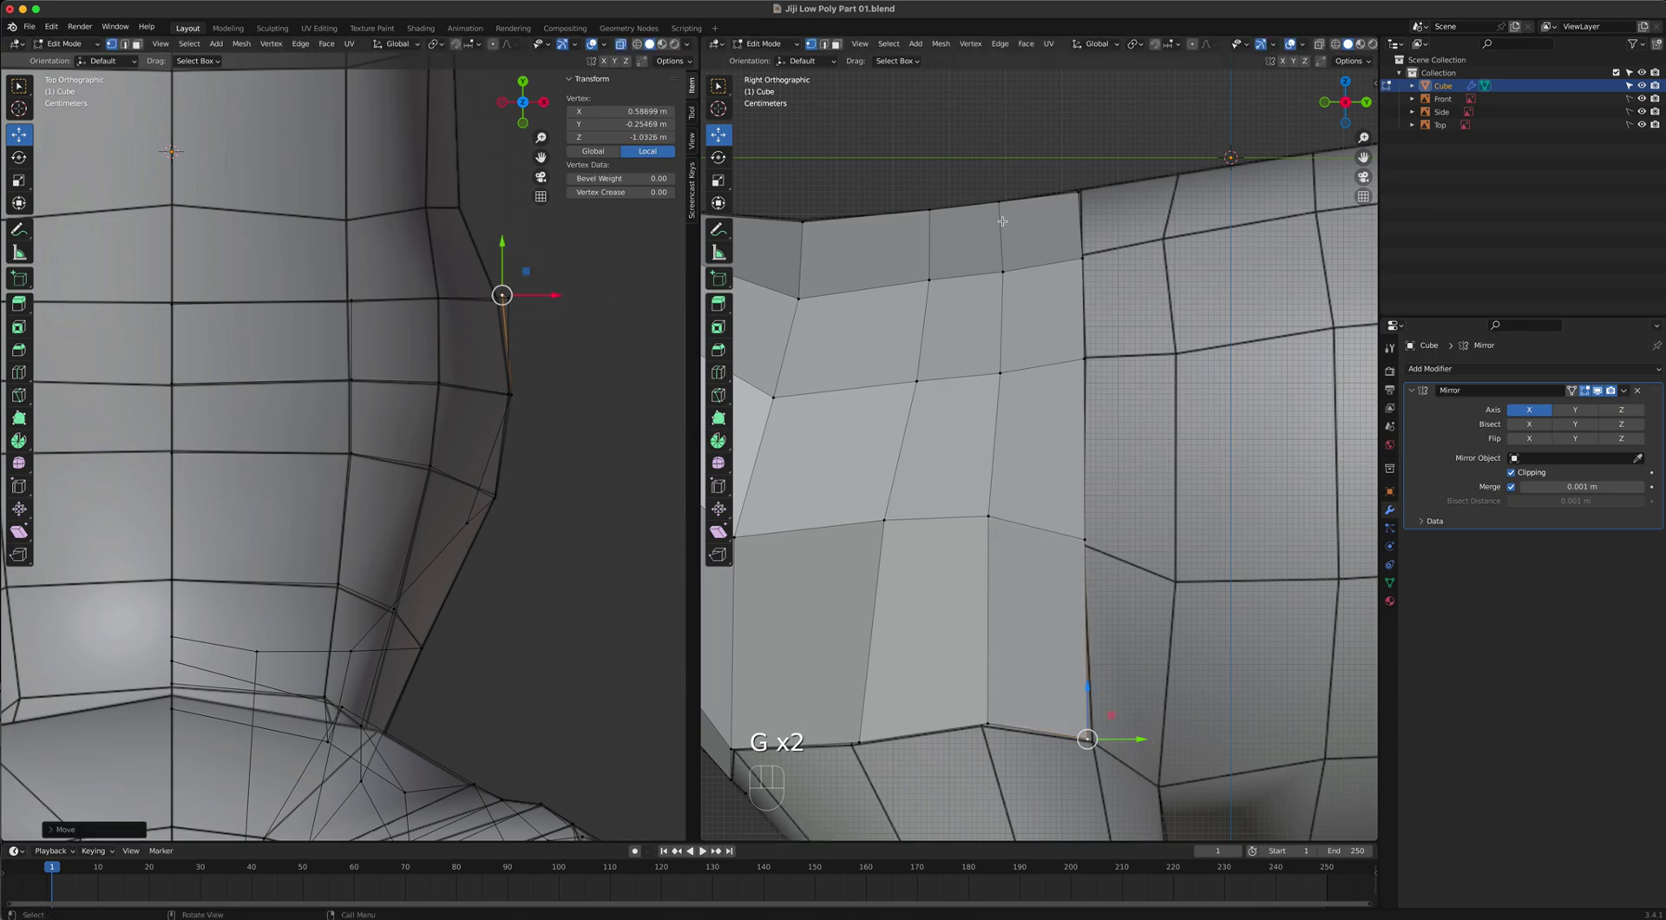
# Align the new edge's vertices from beside the centre out to the mid-side with the reference loop in the top view.
pyautogui.click(1079, 194)
pyautogui.click(348, 306)
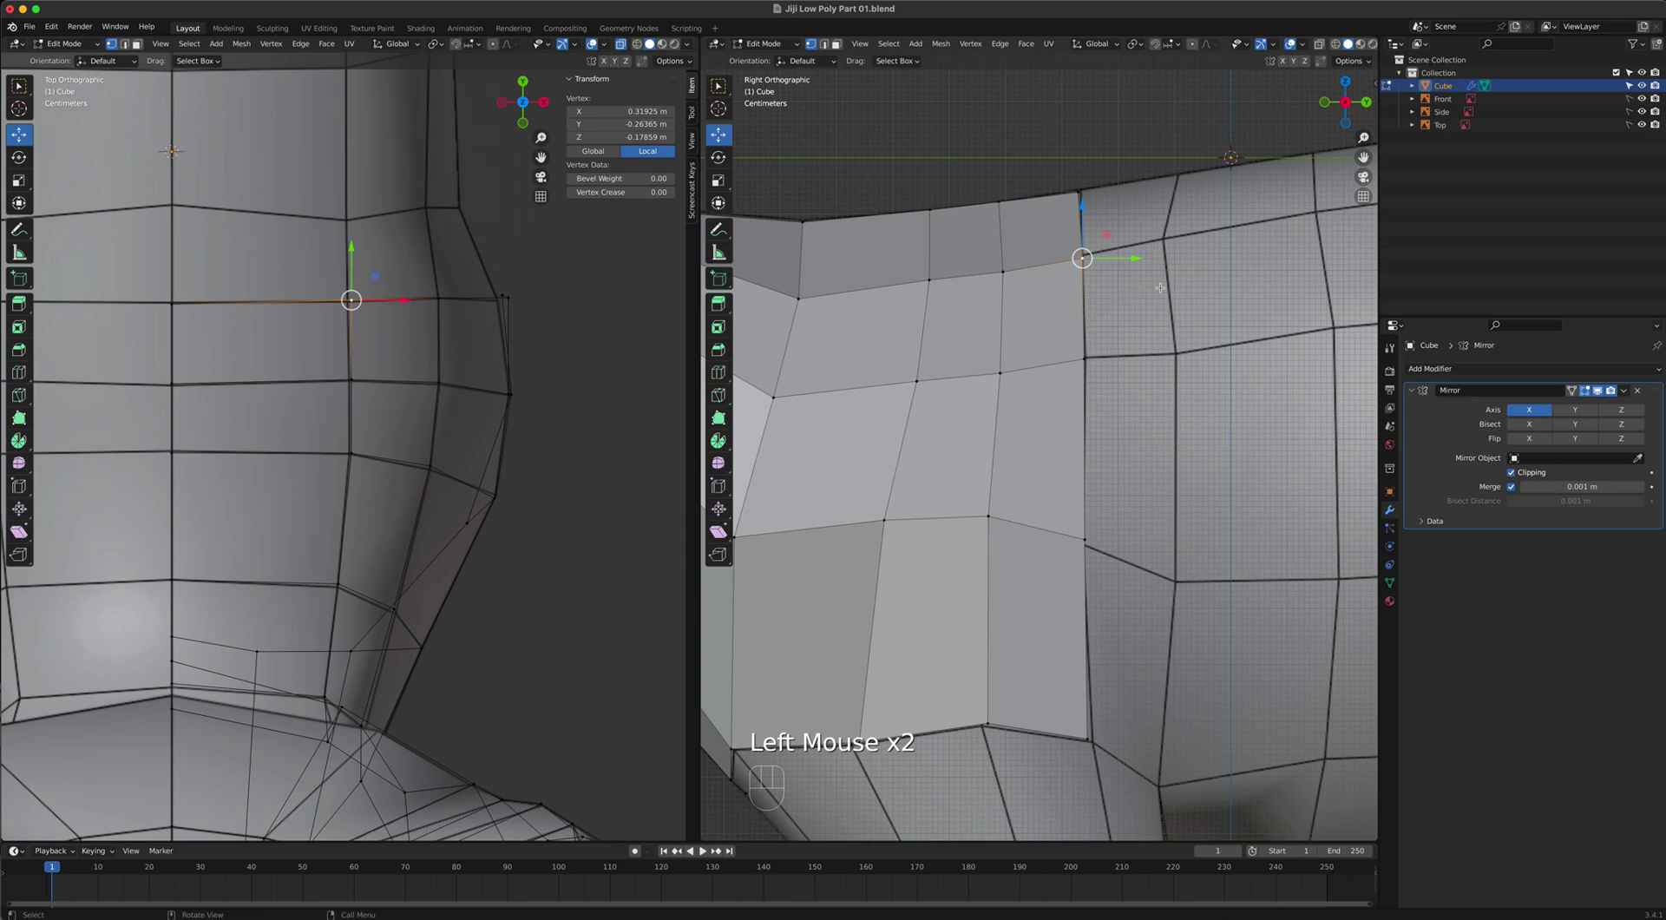
pyautogui.press('g')
pyautogui.click(502, 308)
pyautogui.press('g')
pyautogui.click(429, 362)
pyautogui.click(1074, 541)
pyautogui.press('g')
pyautogui.click(583, 394)
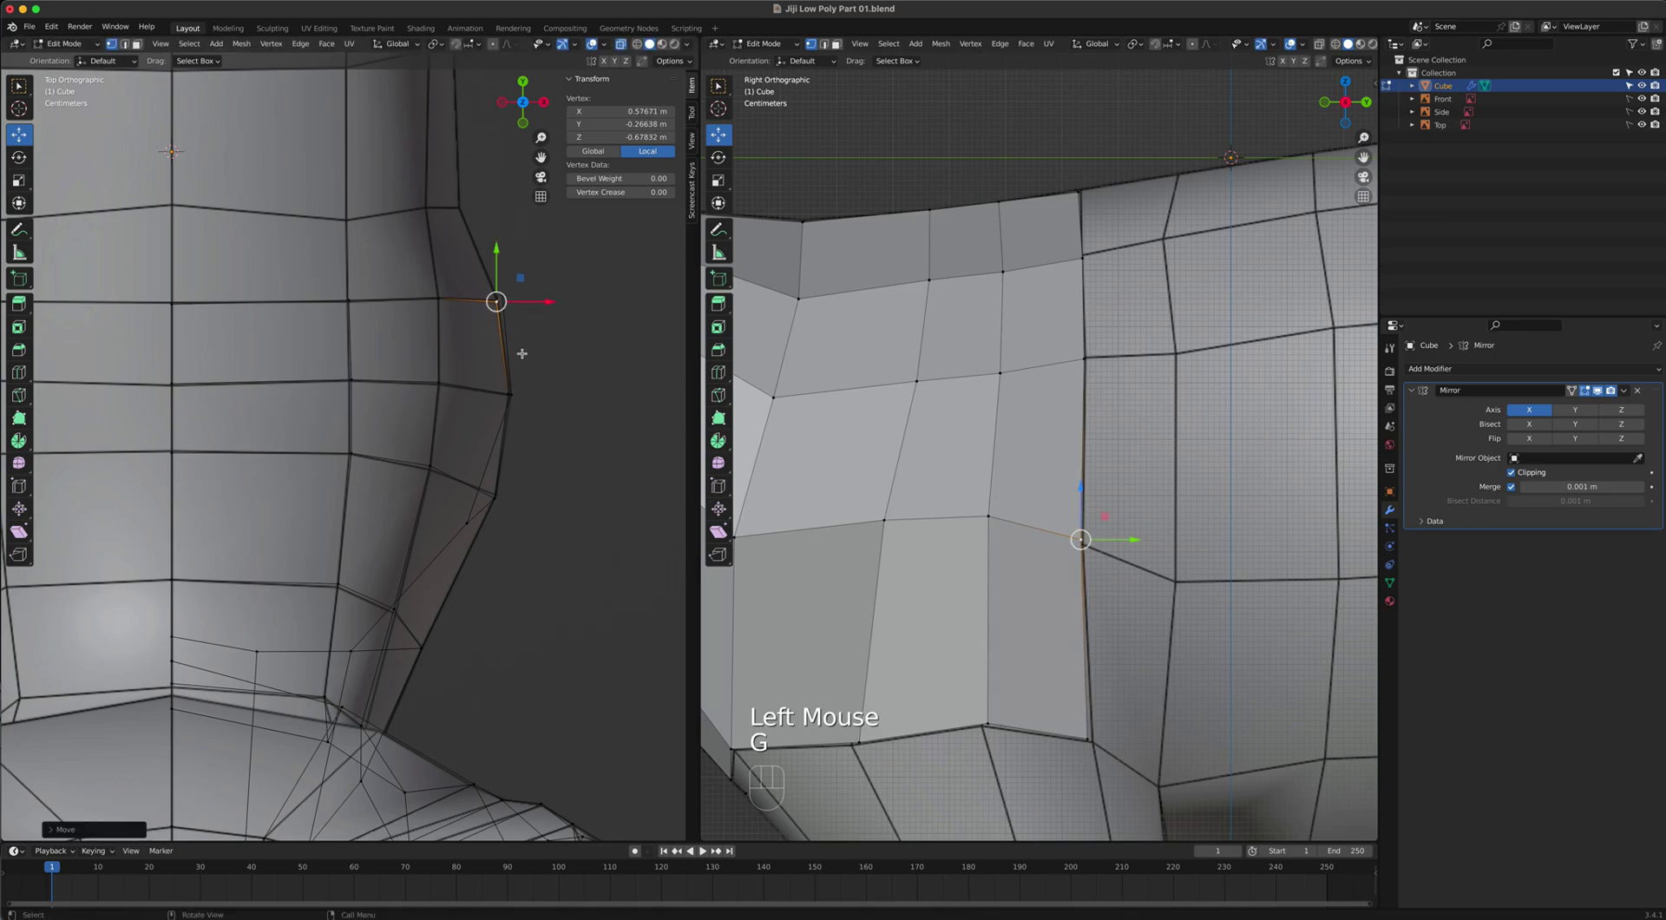
# Move the new edge's bottom vertex inward about 0.006 m and forward about 0.012 m in the top view.
pyautogui.click(1087, 738)
pyautogui.press('g')
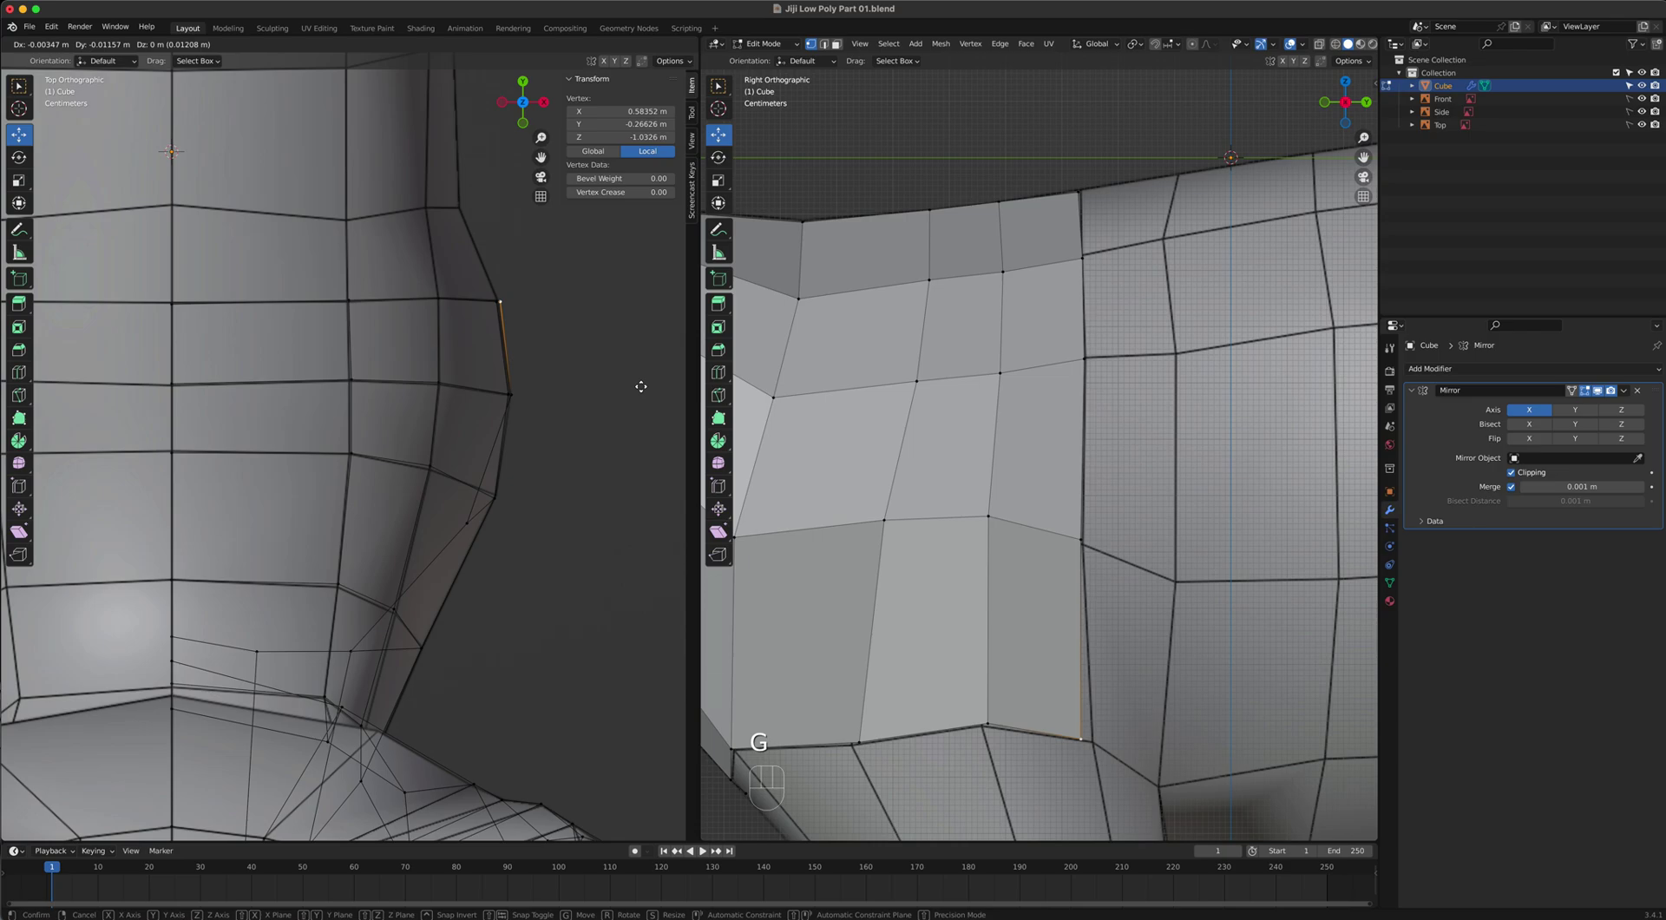
pyautogui.click(638, 384)
pyautogui.press('g')
pyautogui.click(492, 304)
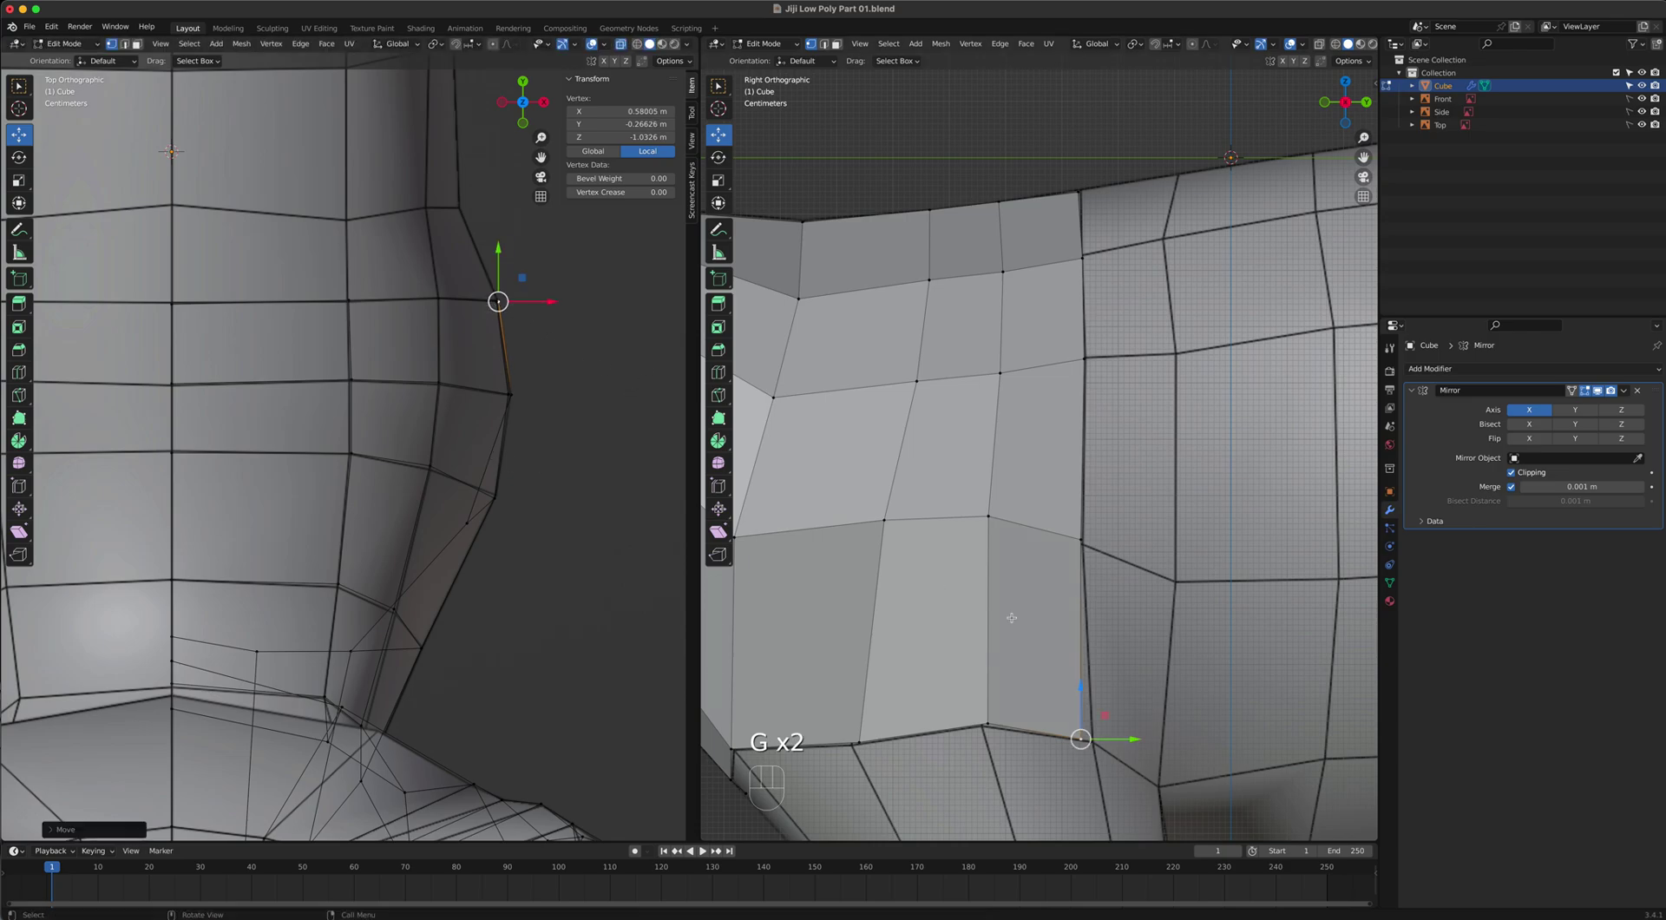
pyautogui.moveTo(839, 486); pyautogui.dragTo(1089, 639)
pyautogui.moveTo(836, 681); pyautogui.dragTo(1154, 811)
pyautogui.click(1155, 811)
pyautogui.scroll(-3, 1101, 705)
pyautogui.moveTo(1102, 705); pyautogui.dragTo(1060, 695, button='middle')
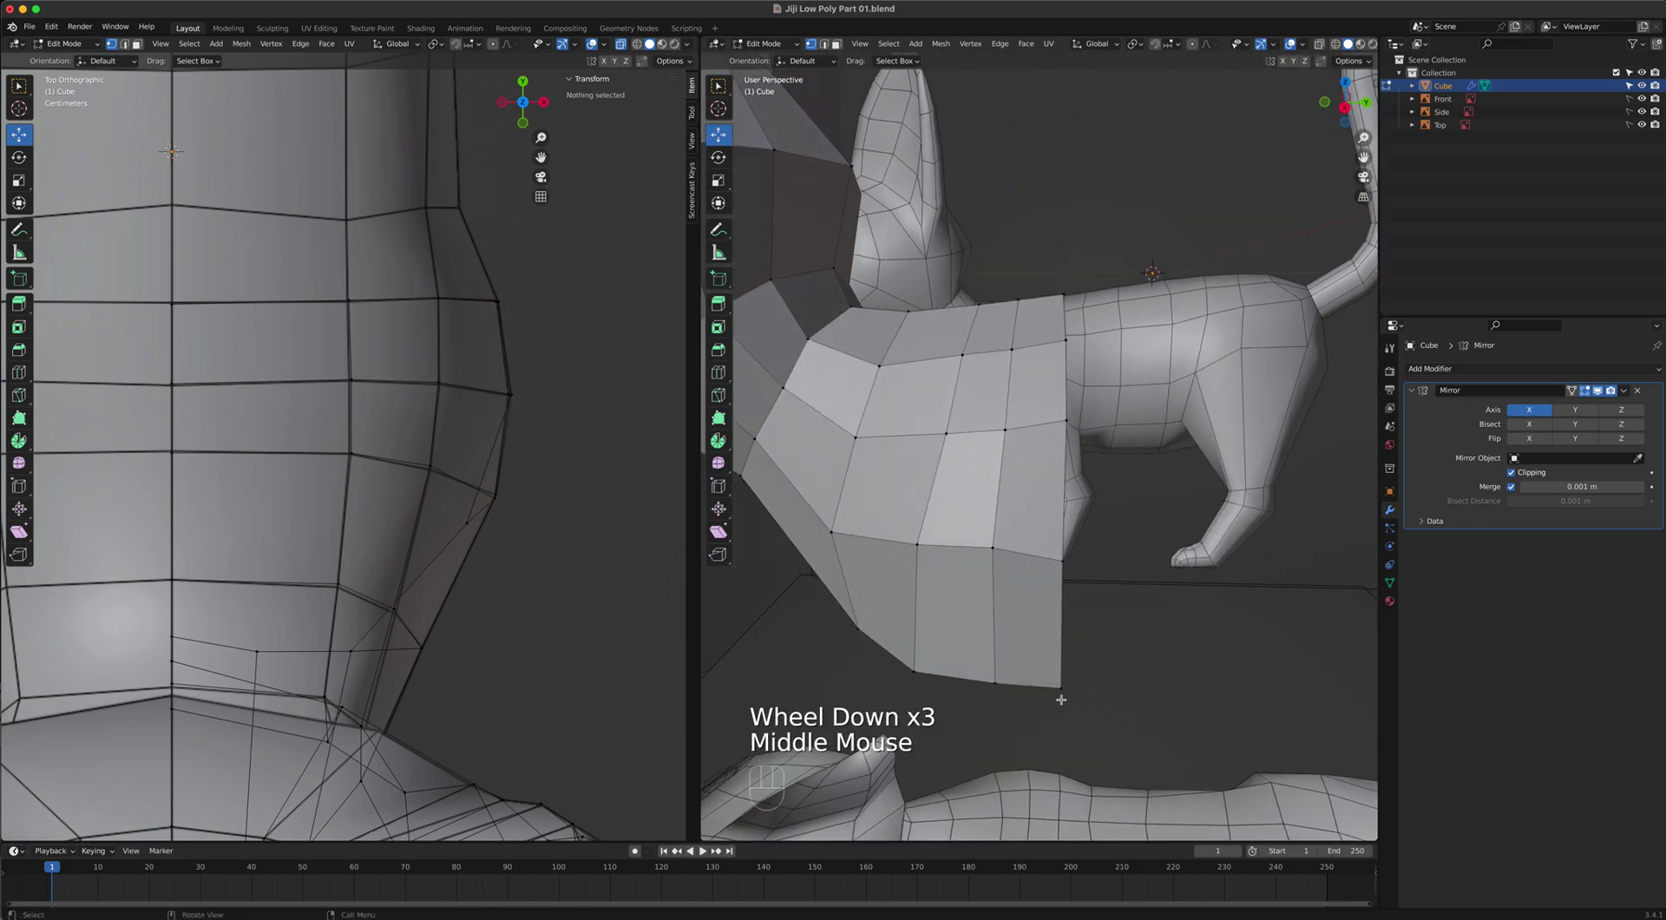
# Extrude the mesh's rear border edges, from the top centre to the lower side, straight back as one face row in side view.
pyautogui.press('KP_3')
pyautogui.press('2')
pyautogui.click(1064, 559)
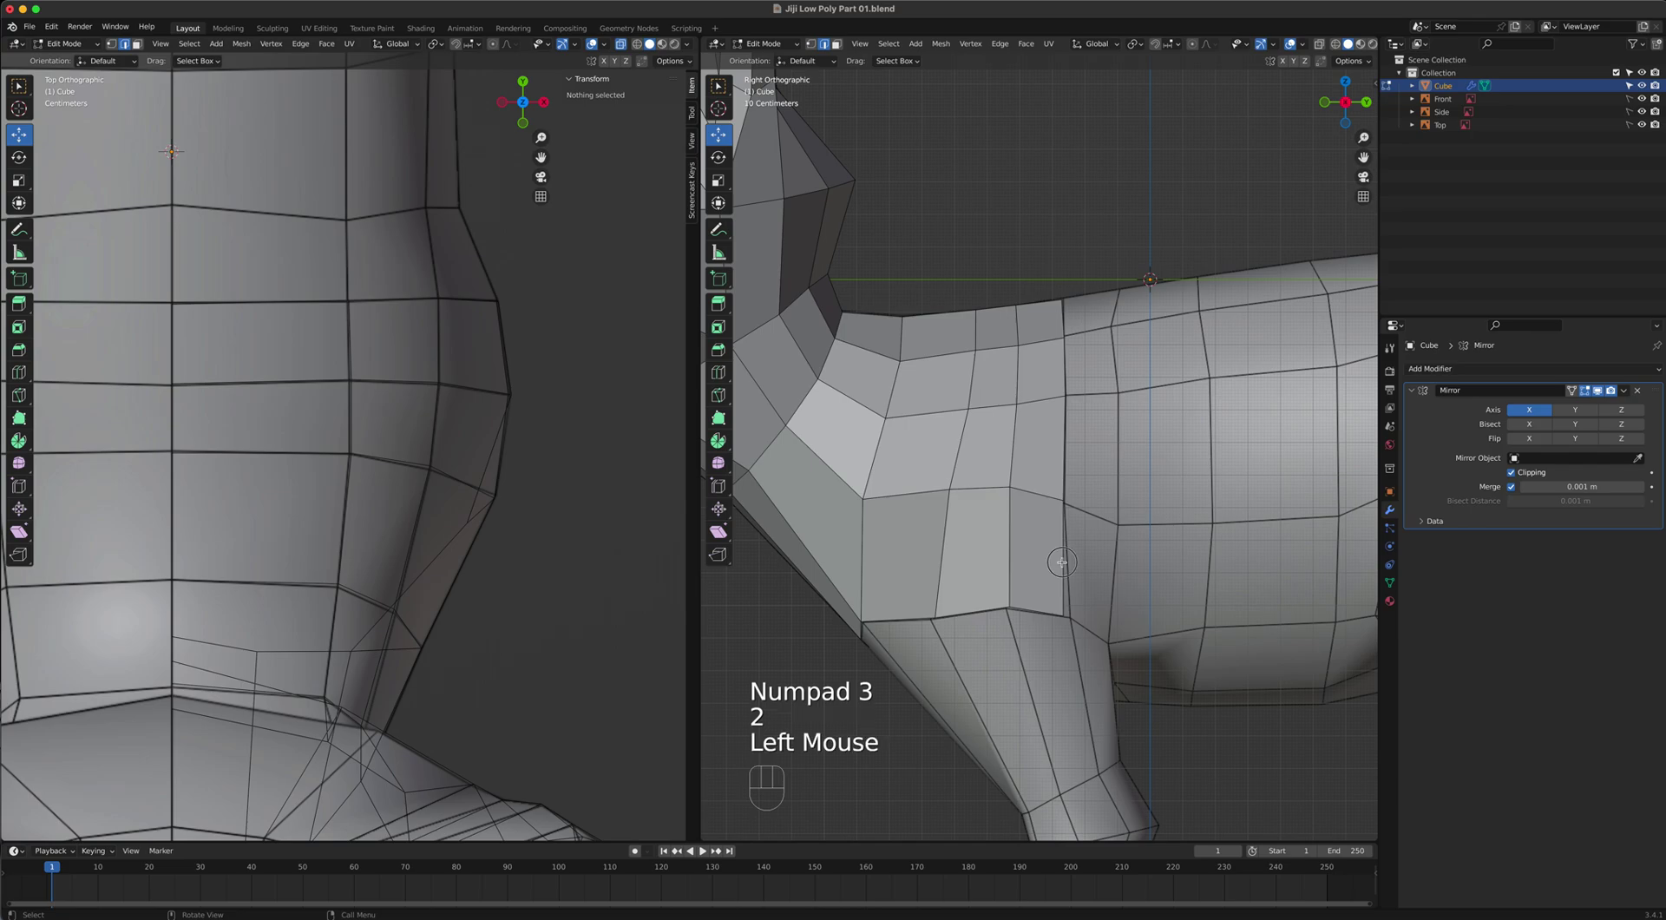
pyautogui.keyDown('shift'); pyautogui.click(1065, 460); pyautogui.keyUp('shift')
pyautogui.keyDown('shift'); pyautogui.click(1068, 365); pyautogui.keyUp('shift')
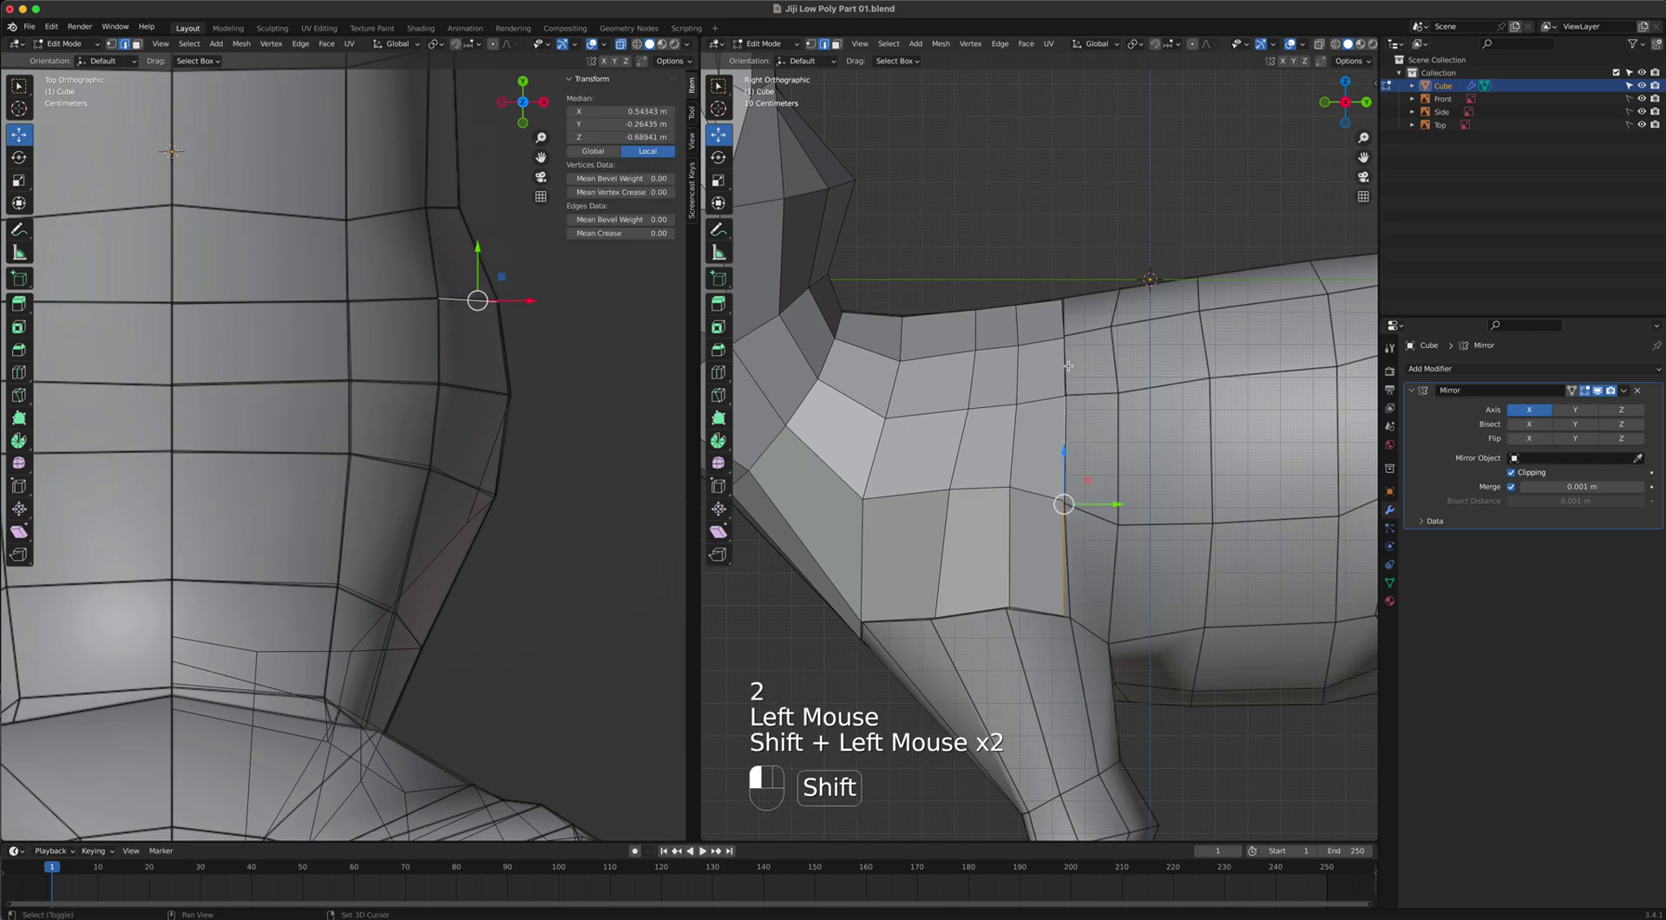
pyautogui.keyDown('shift'); pyautogui.click(1065, 313); pyautogui.keyUp('shift')
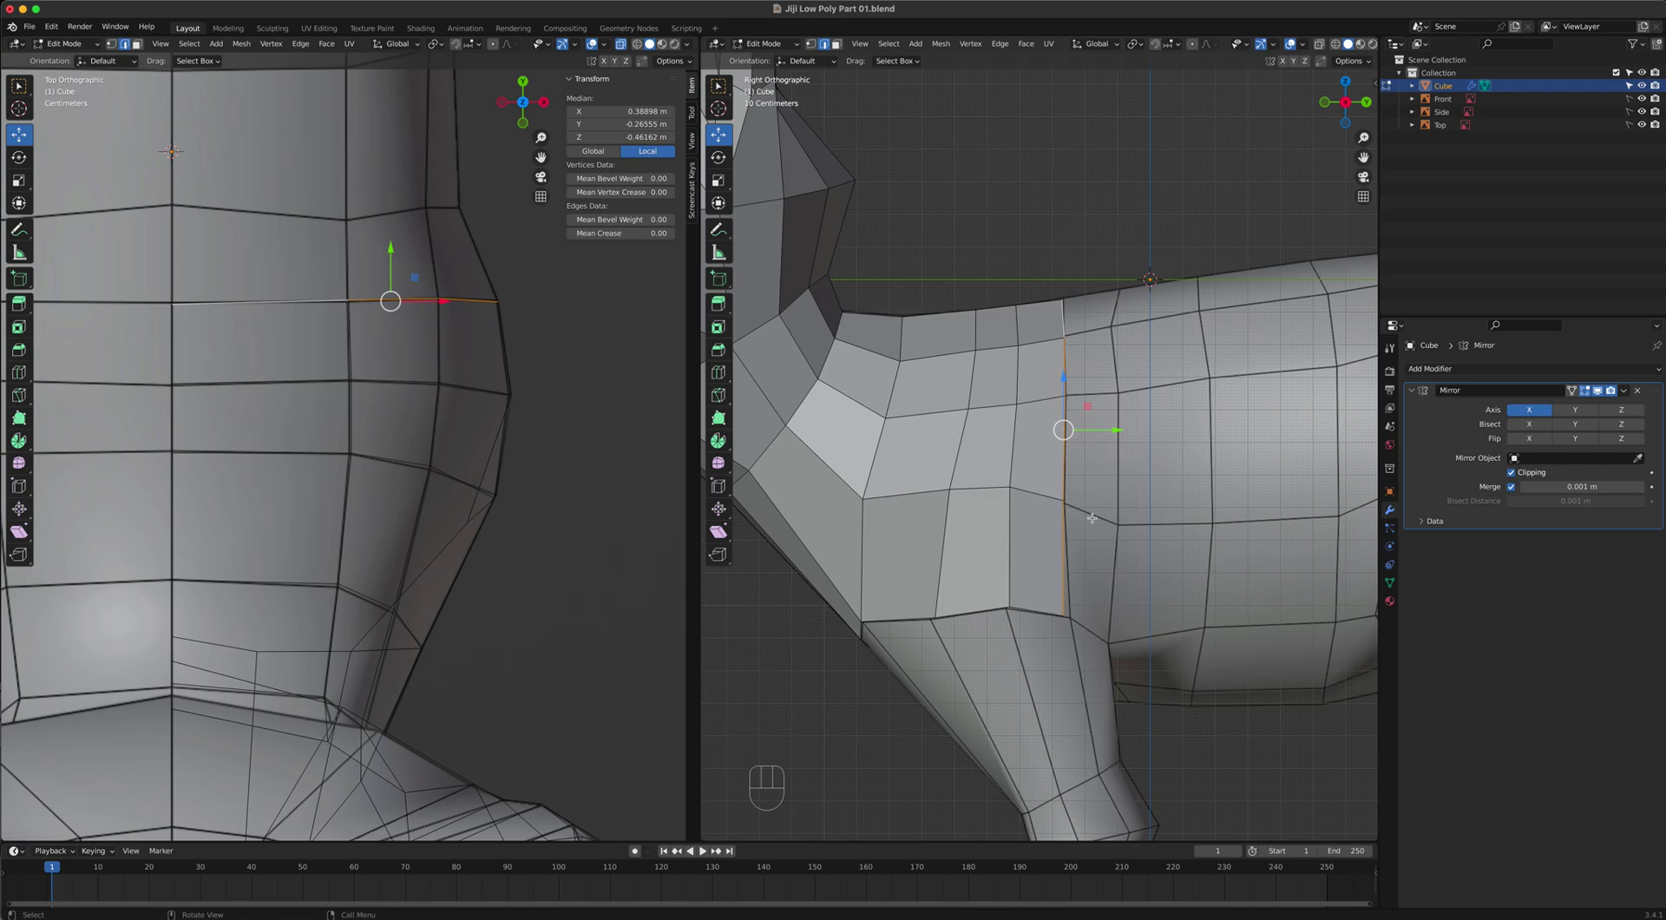
pyautogui.press('e')
pyautogui.click(1164, 556)
# Align the new rear edge's top three vertices with the reference grid in the side view.
pyautogui.press('1')
pyautogui.click(1123, 305)
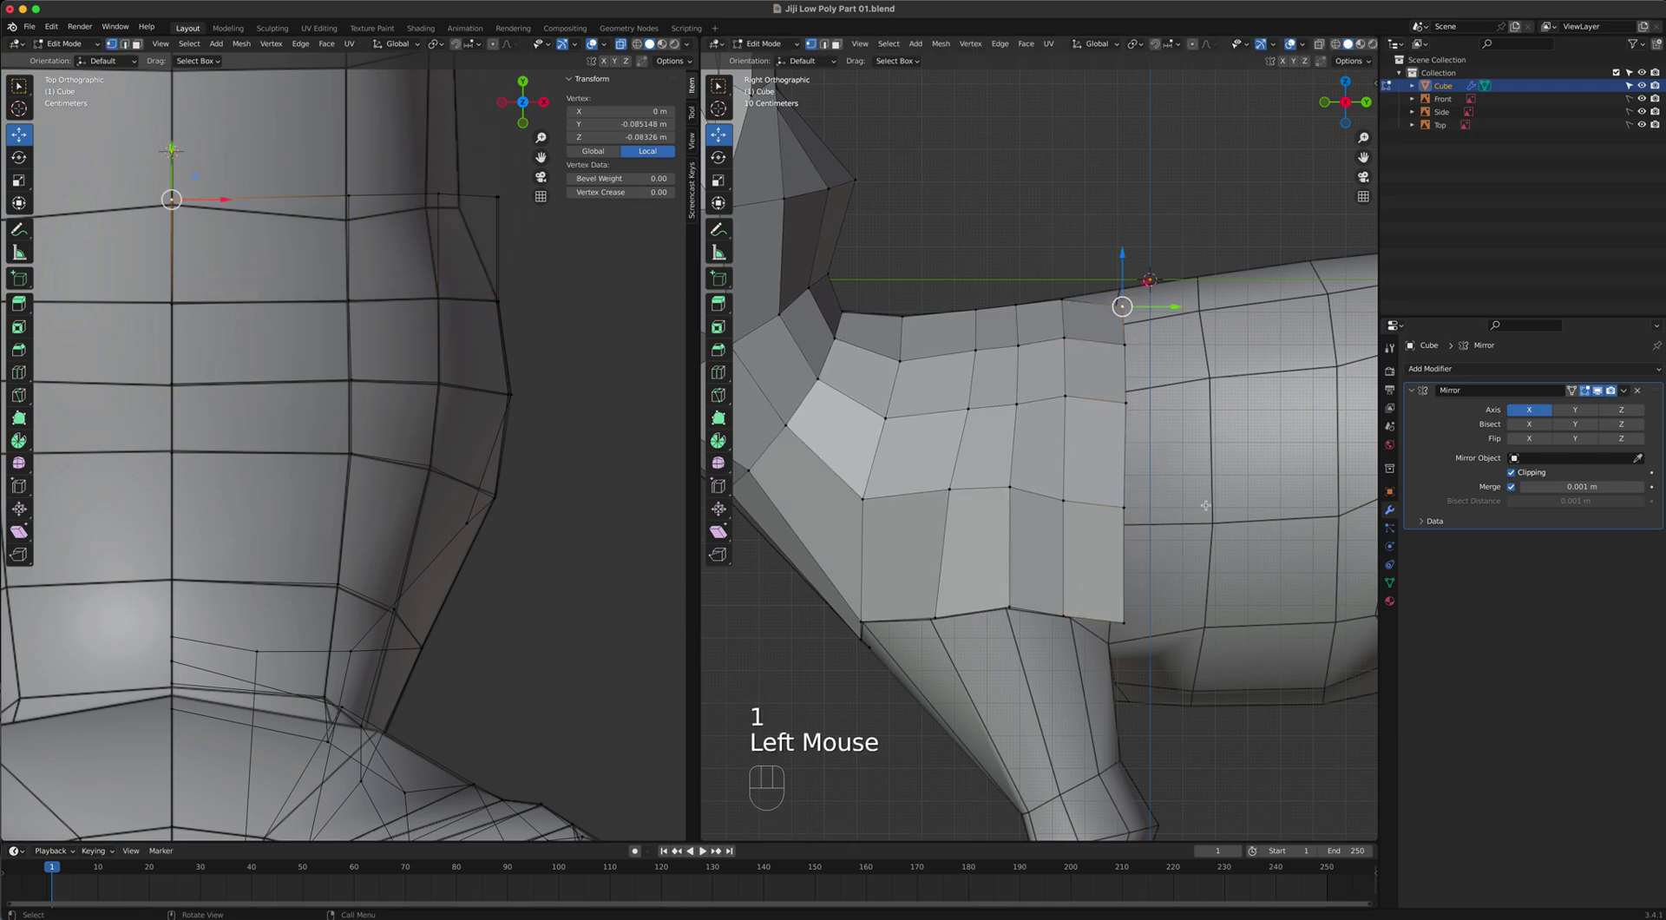
pyautogui.press('g')
pyautogui.click(1116, 286)
pyautogui.press('g')
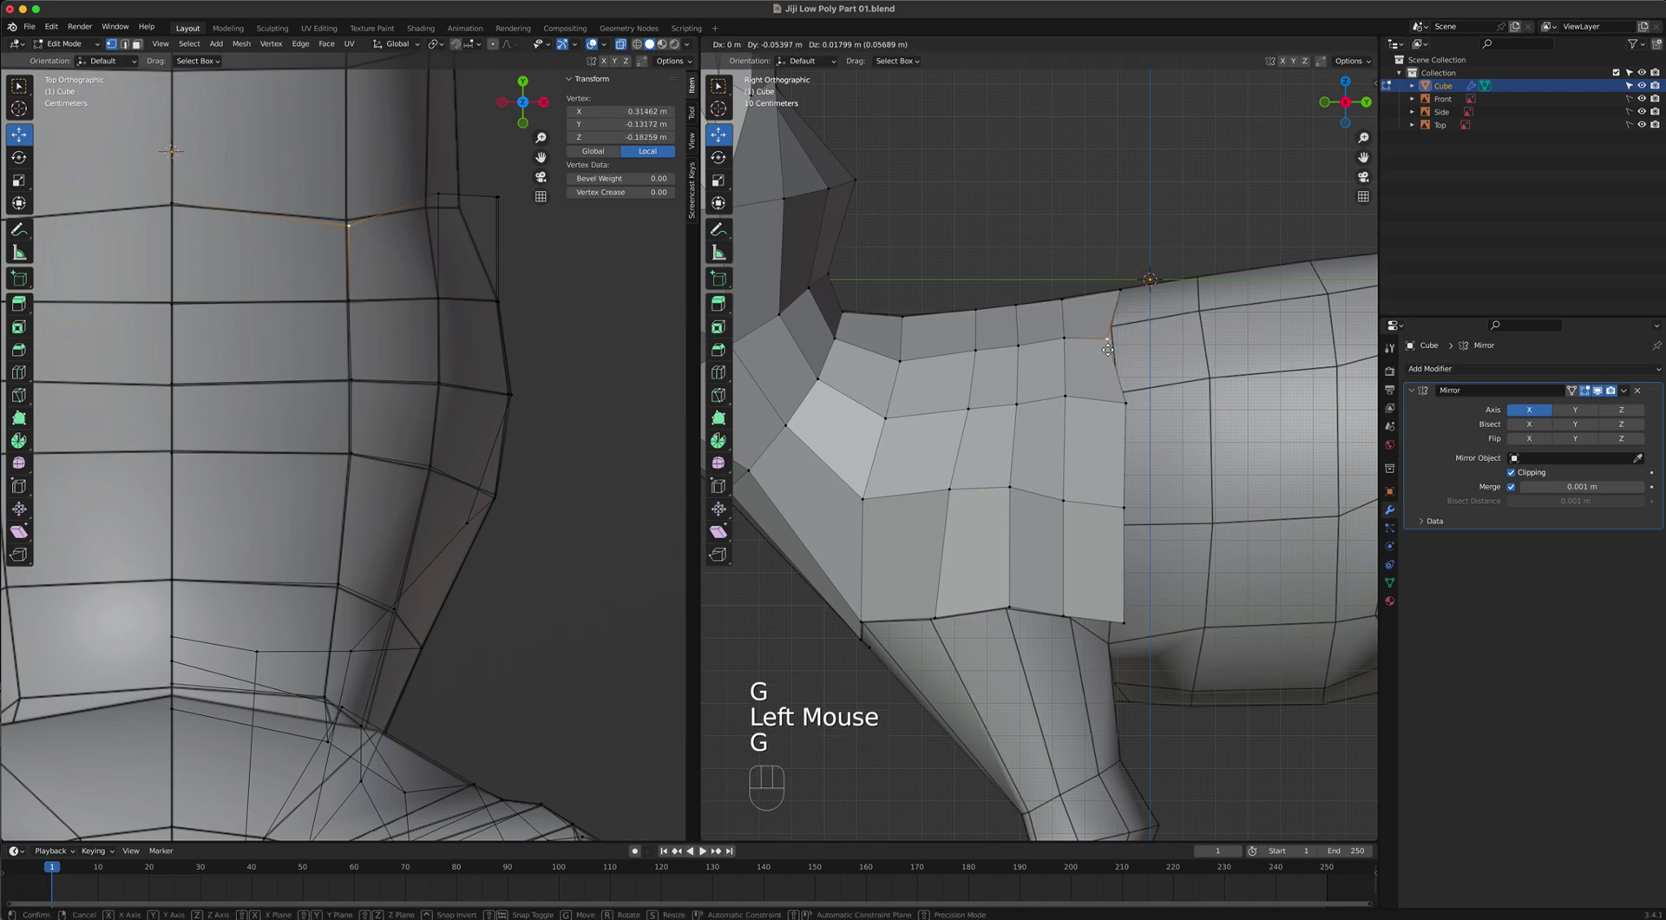
pyautogui.click(1111, 337)
pyautogui.click(1124, 400)
pyautogui.press('g')
pyautogui.click(1121, 377)
# Align the new rear edge's two lowest vertices with the reference grid in the side view.
pyautogui.click(1130, 507)
pyautogui.press('g')
pyautogui.click(1089, 546)
pyautogui.click(1124, 622)
pyautogui.press('g')
pyautogui.click(1112, 643)
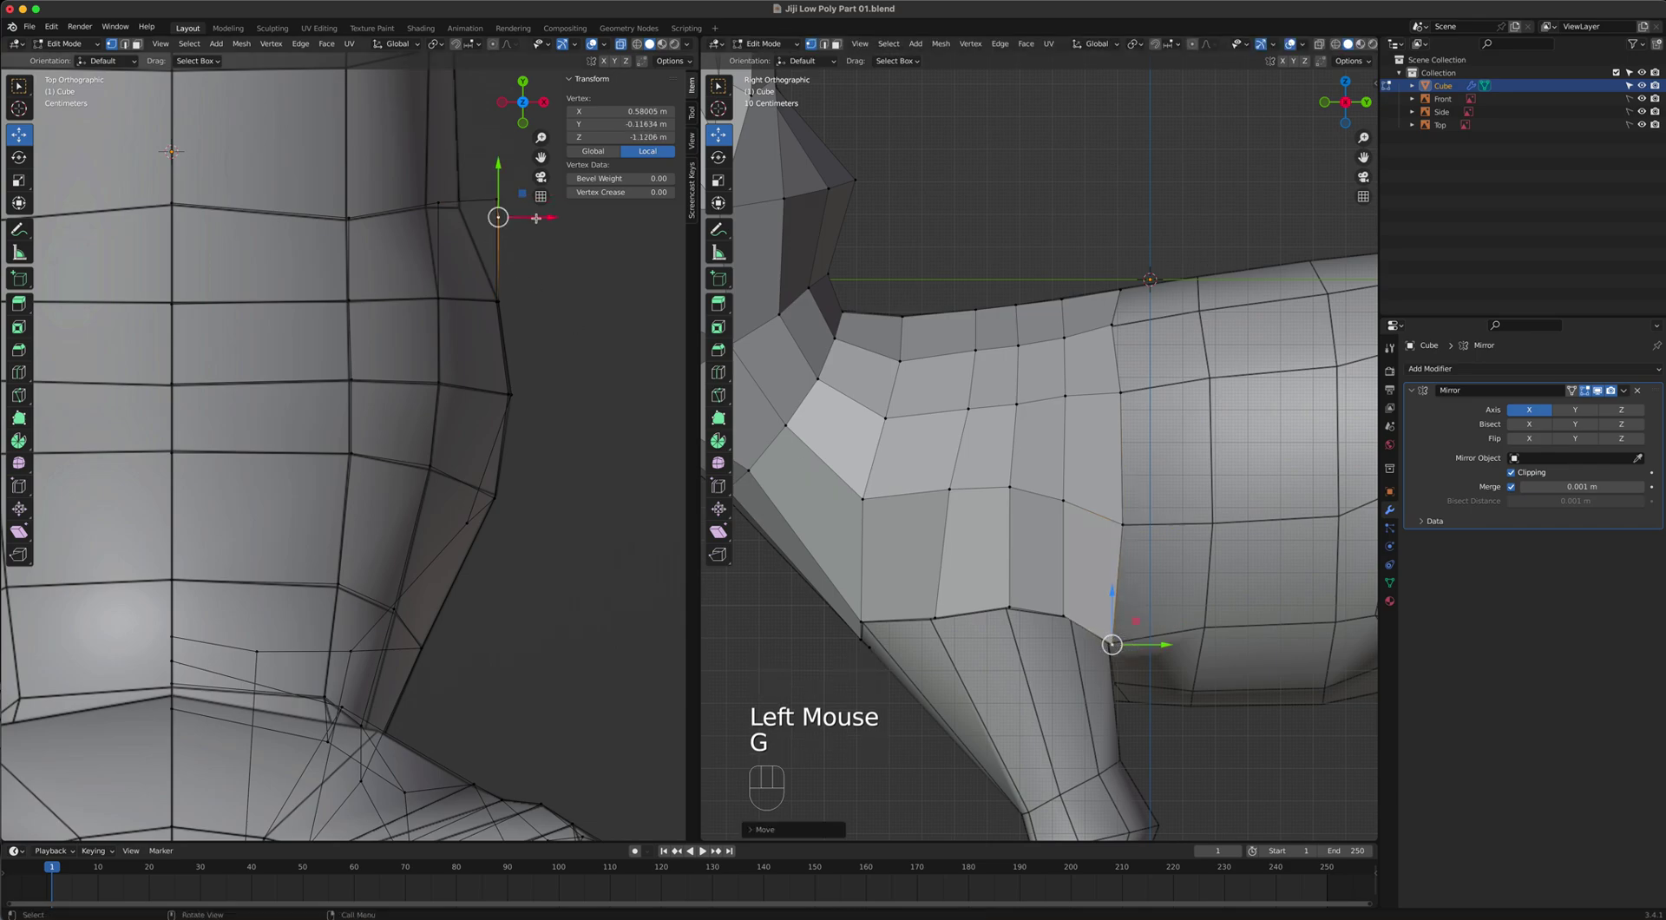
# Pull the bottom rear vertex inward about 0.086 m and align the two vertices above it with the reference loop in the top view.
pyautogui.moveTo(545, 218); pyautogui.dragTo(501, 218)
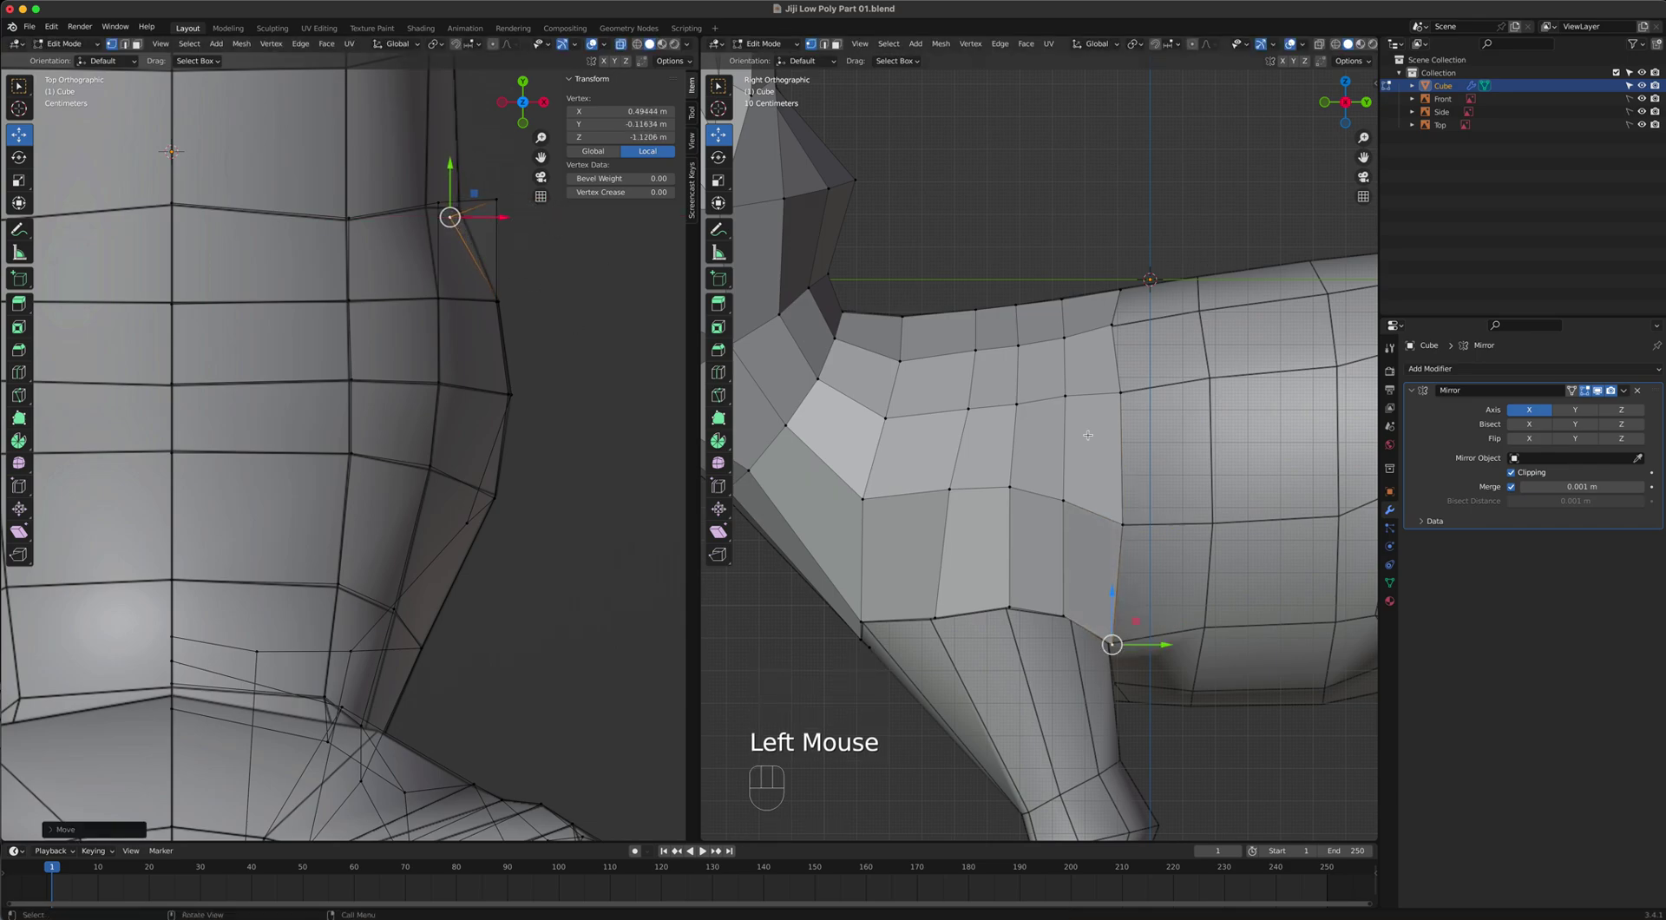
pyautogui.click(1112, 324)
pyautogui.click(434, 208)
pyautogui.press('g')
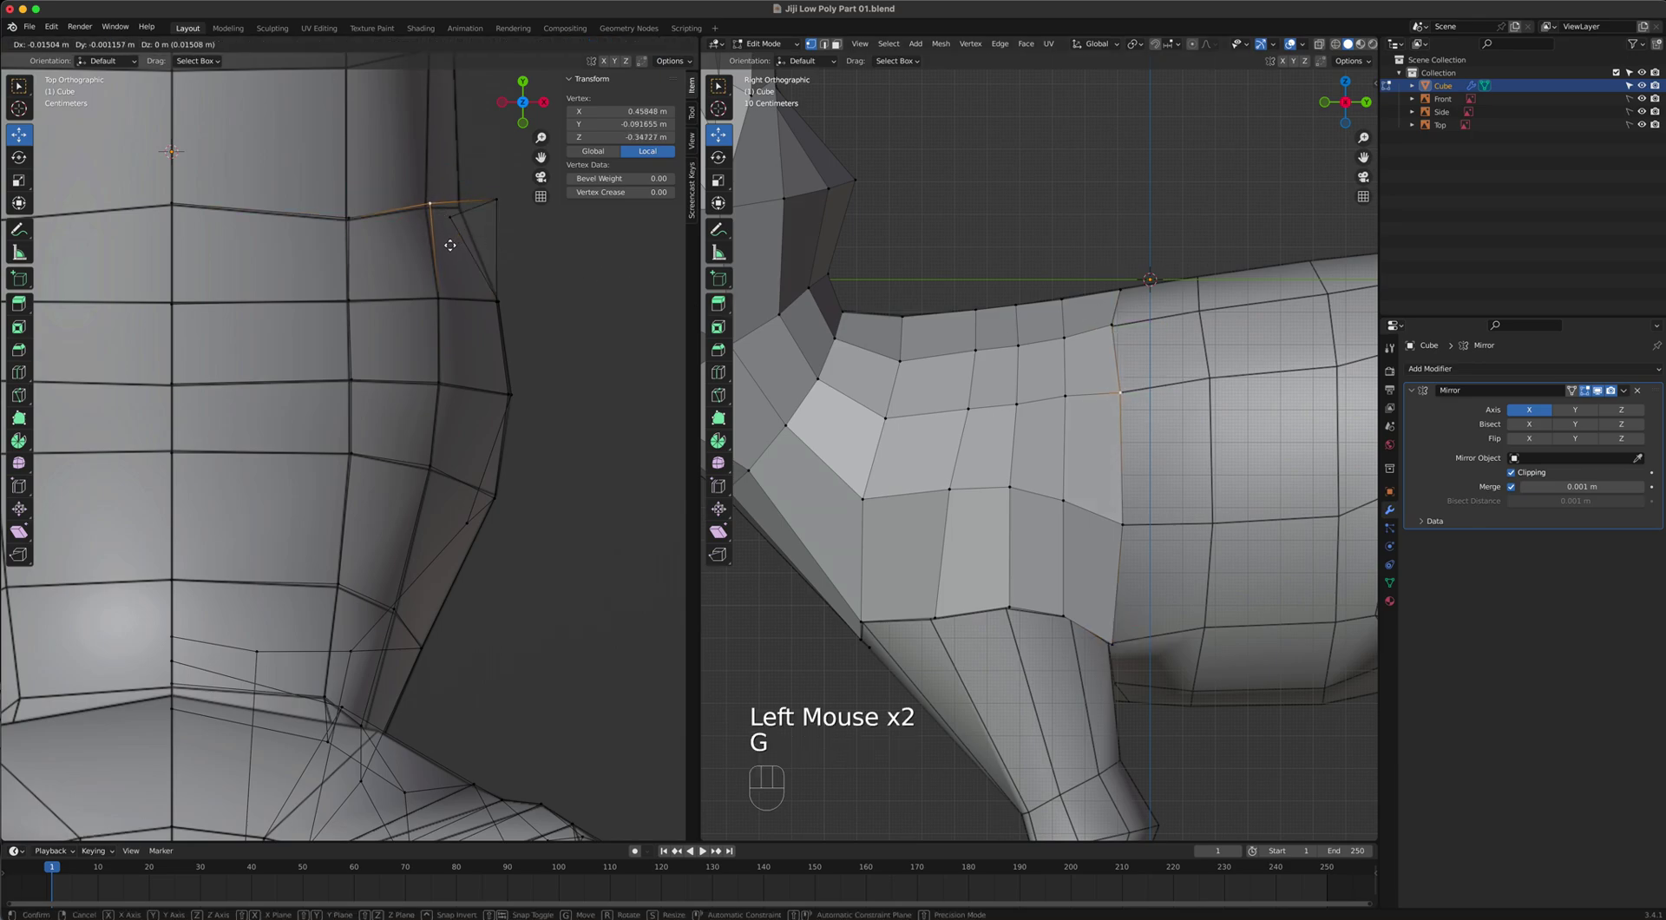
pyautogui.click(510, 201)
pyautogui.press('g')
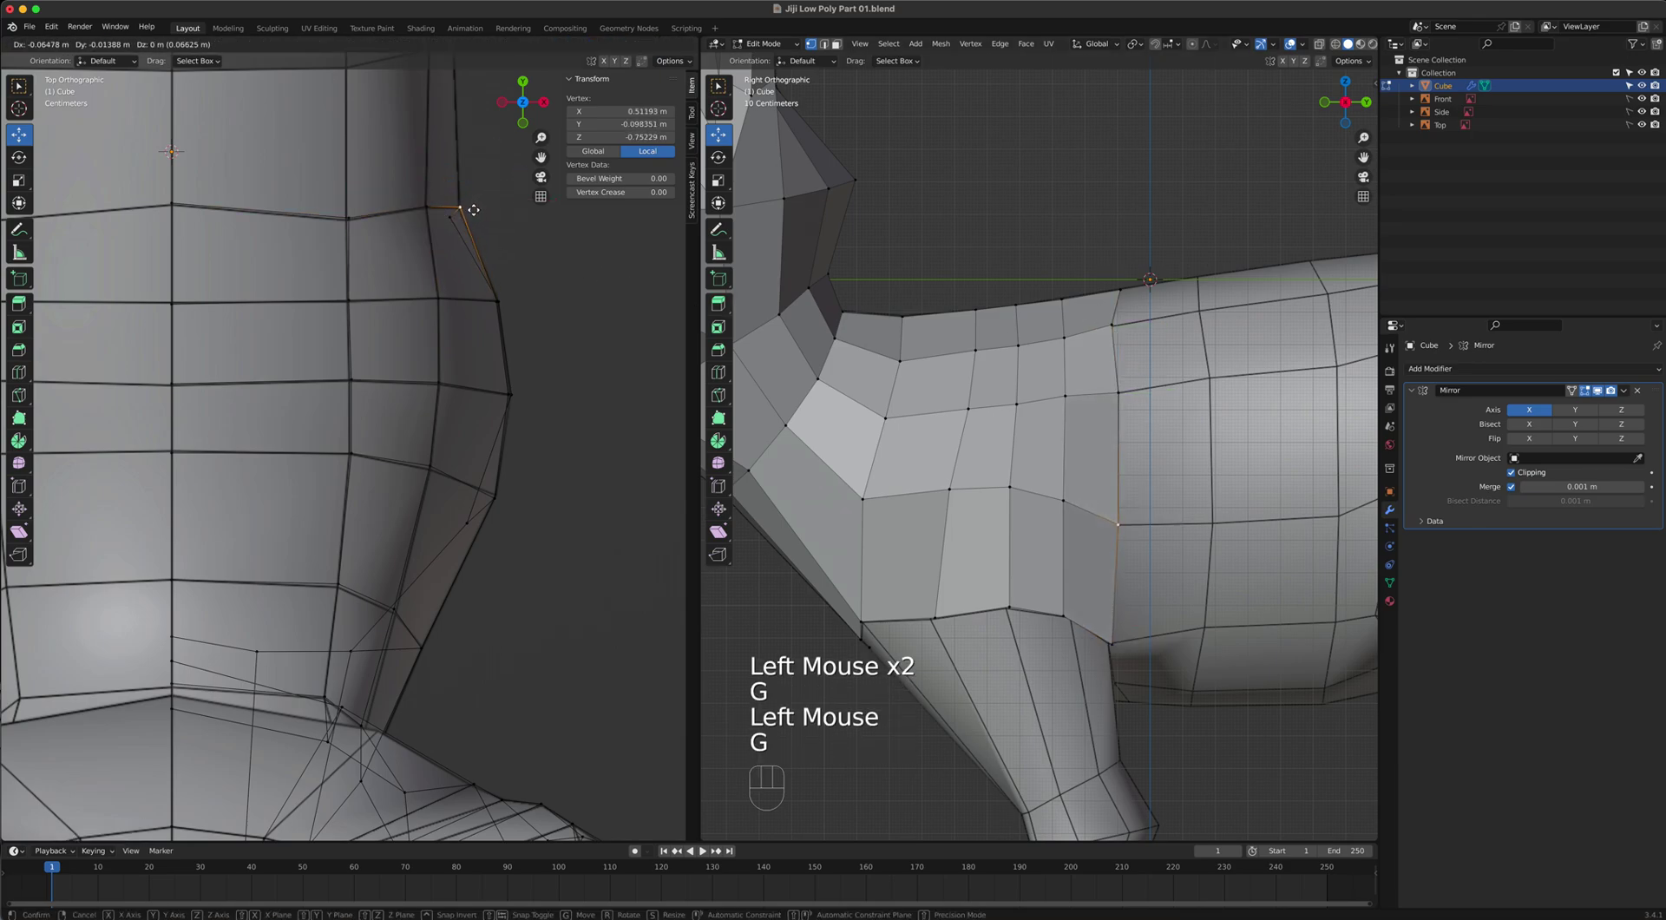
pyautogui.click(473, 208)
# Shift the bottom rear vertex inward about 0.022 m and backward about 0.008 m in the top view.
pyautogui.click(1113, 642)
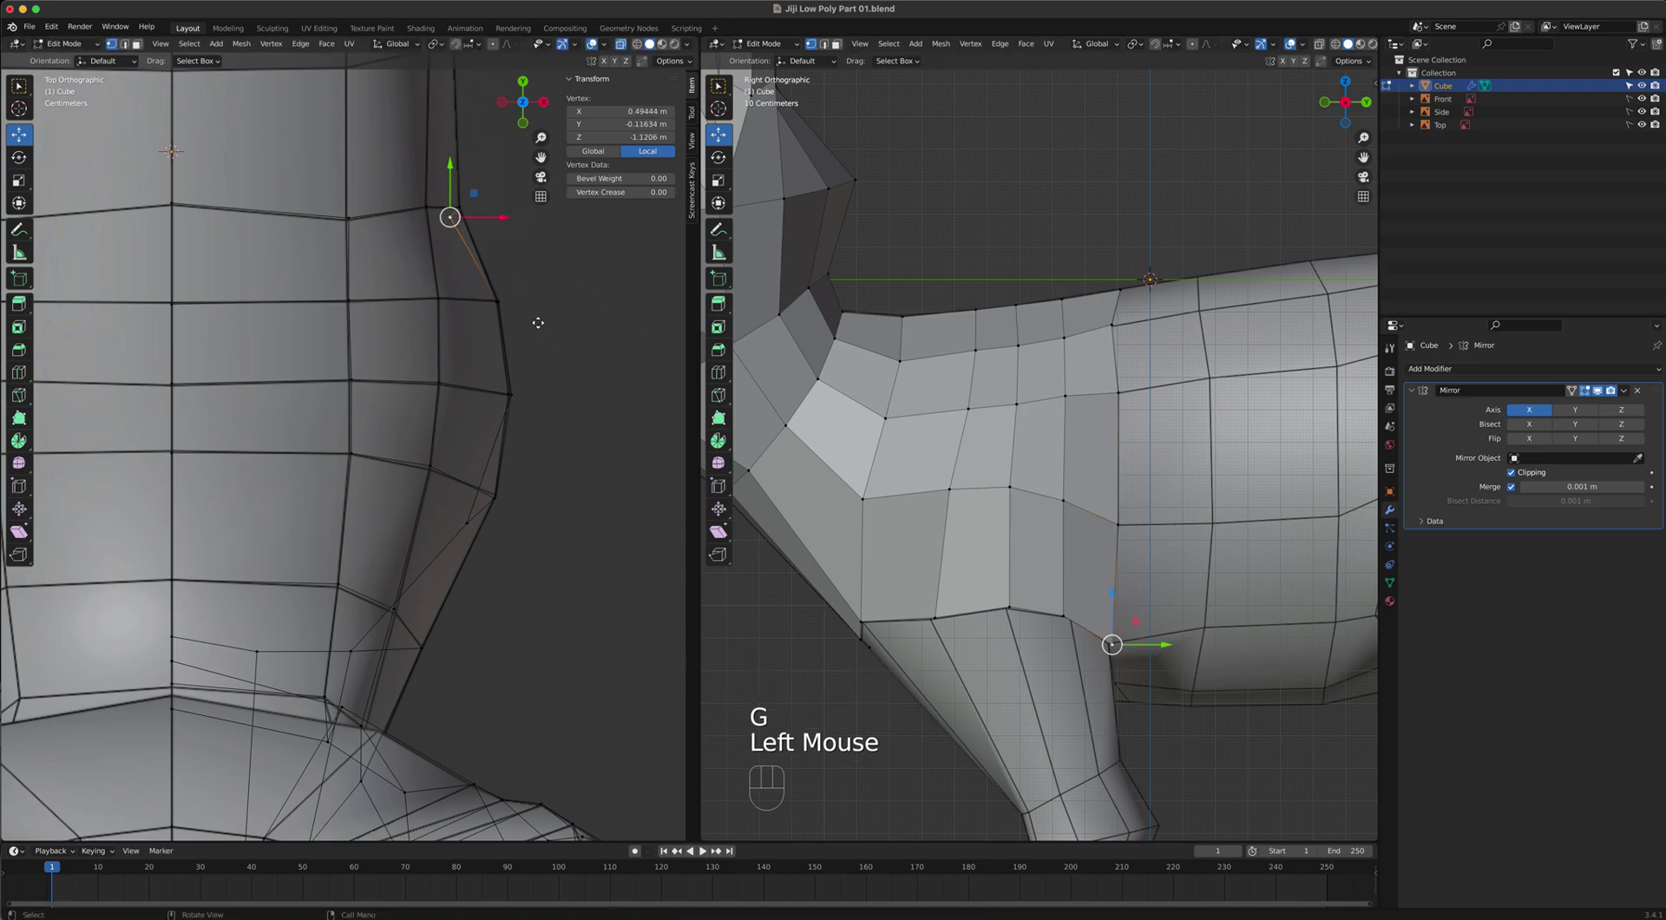
pyautogui.press('g')
pyautogui.click(480, 283)
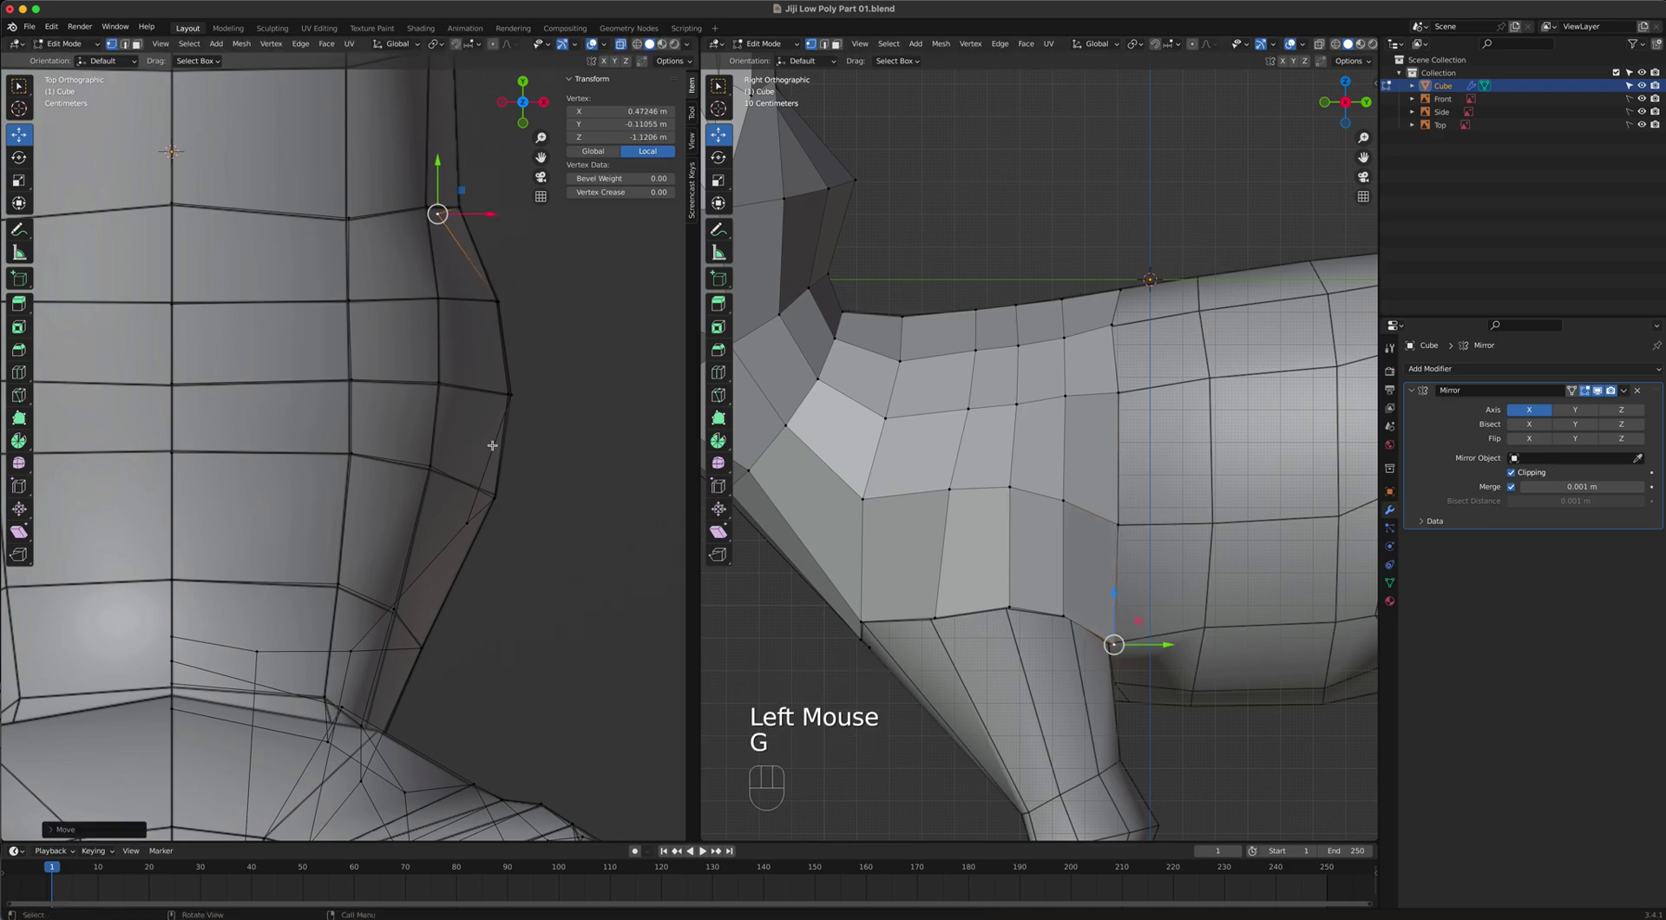
pyautogui.moveTo(1084, 607); pyautogui.dragTo(1171, 718, button='middle')
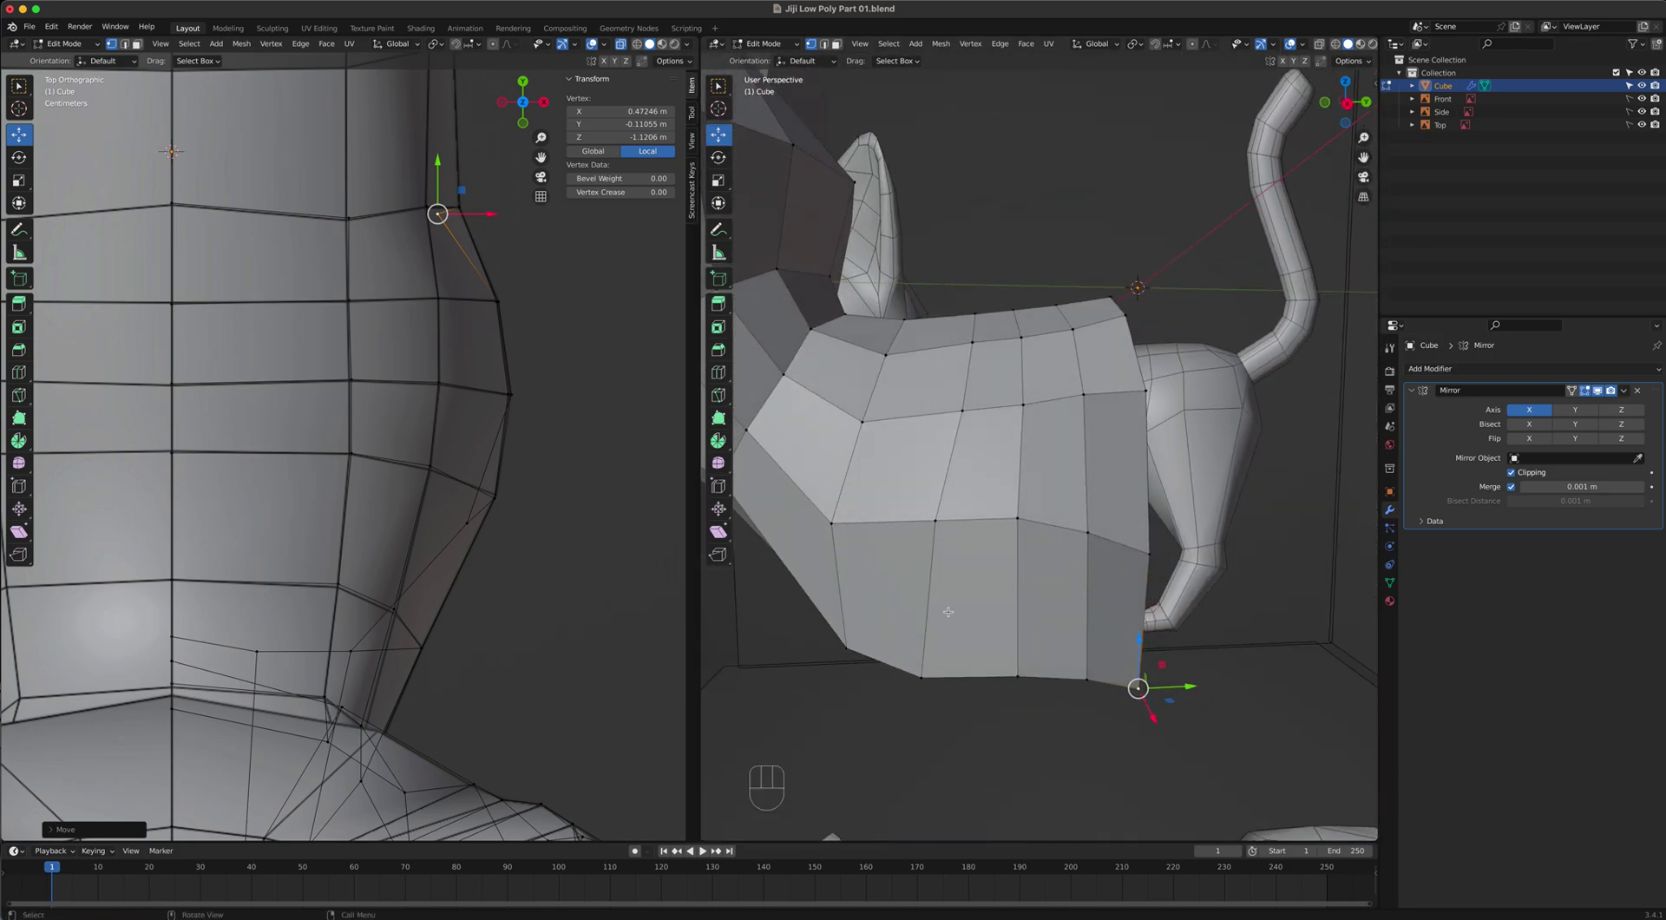
pyautogui.press('KP_3')
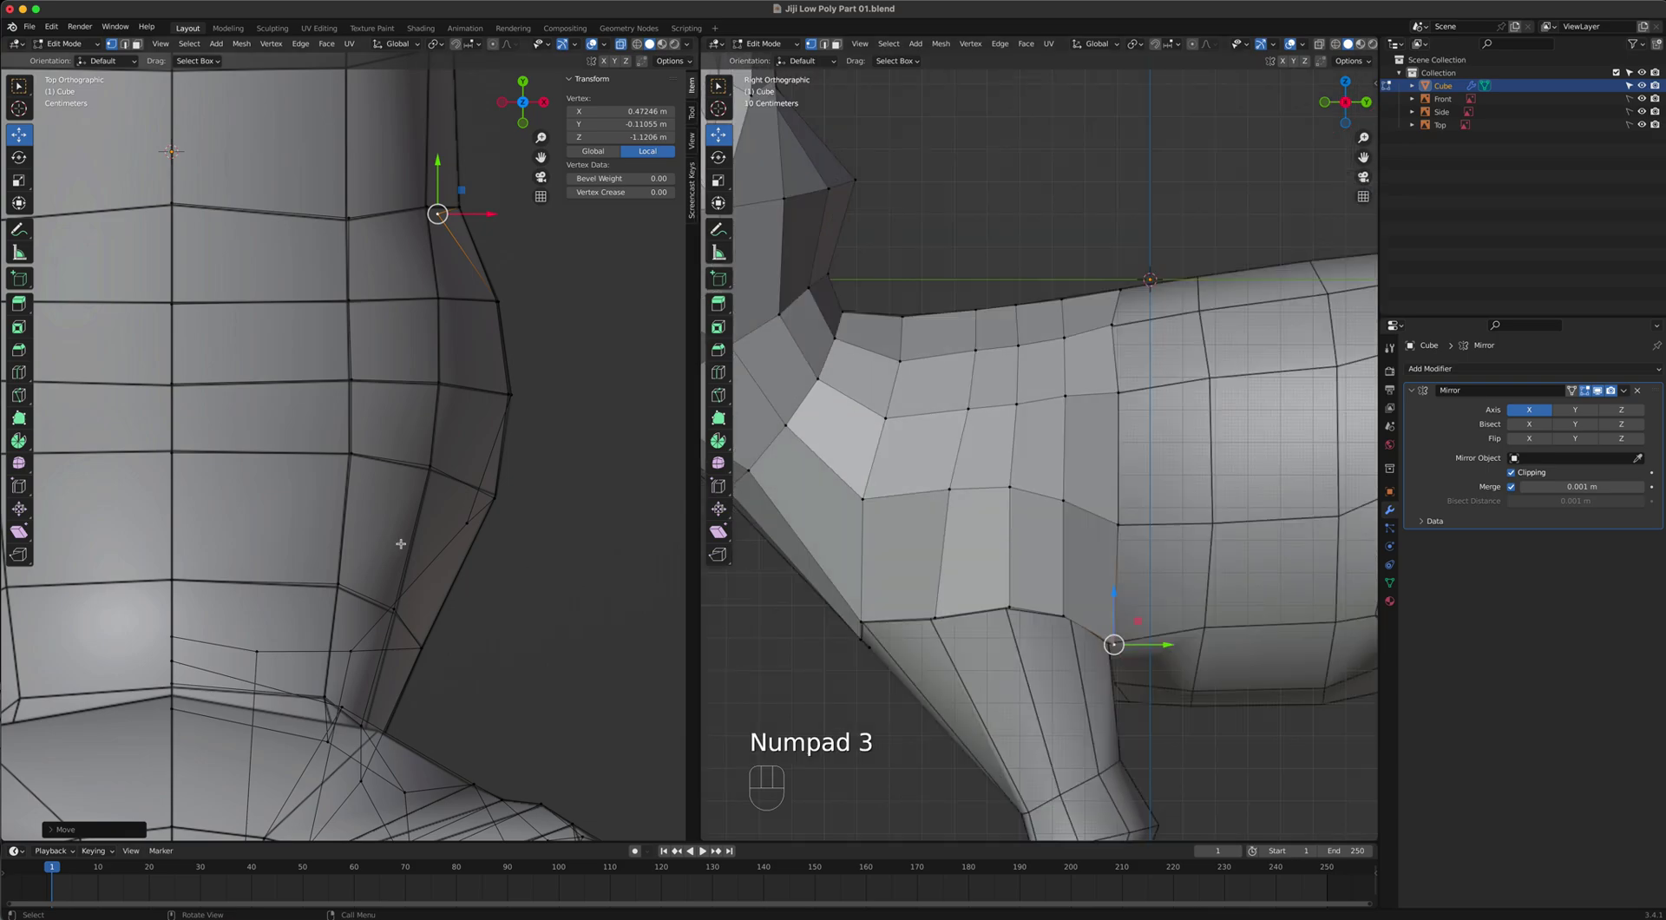
# Change the top-view viewport to the front view, use edge selection and turn X-ray off there.
pyautogui.press('`')
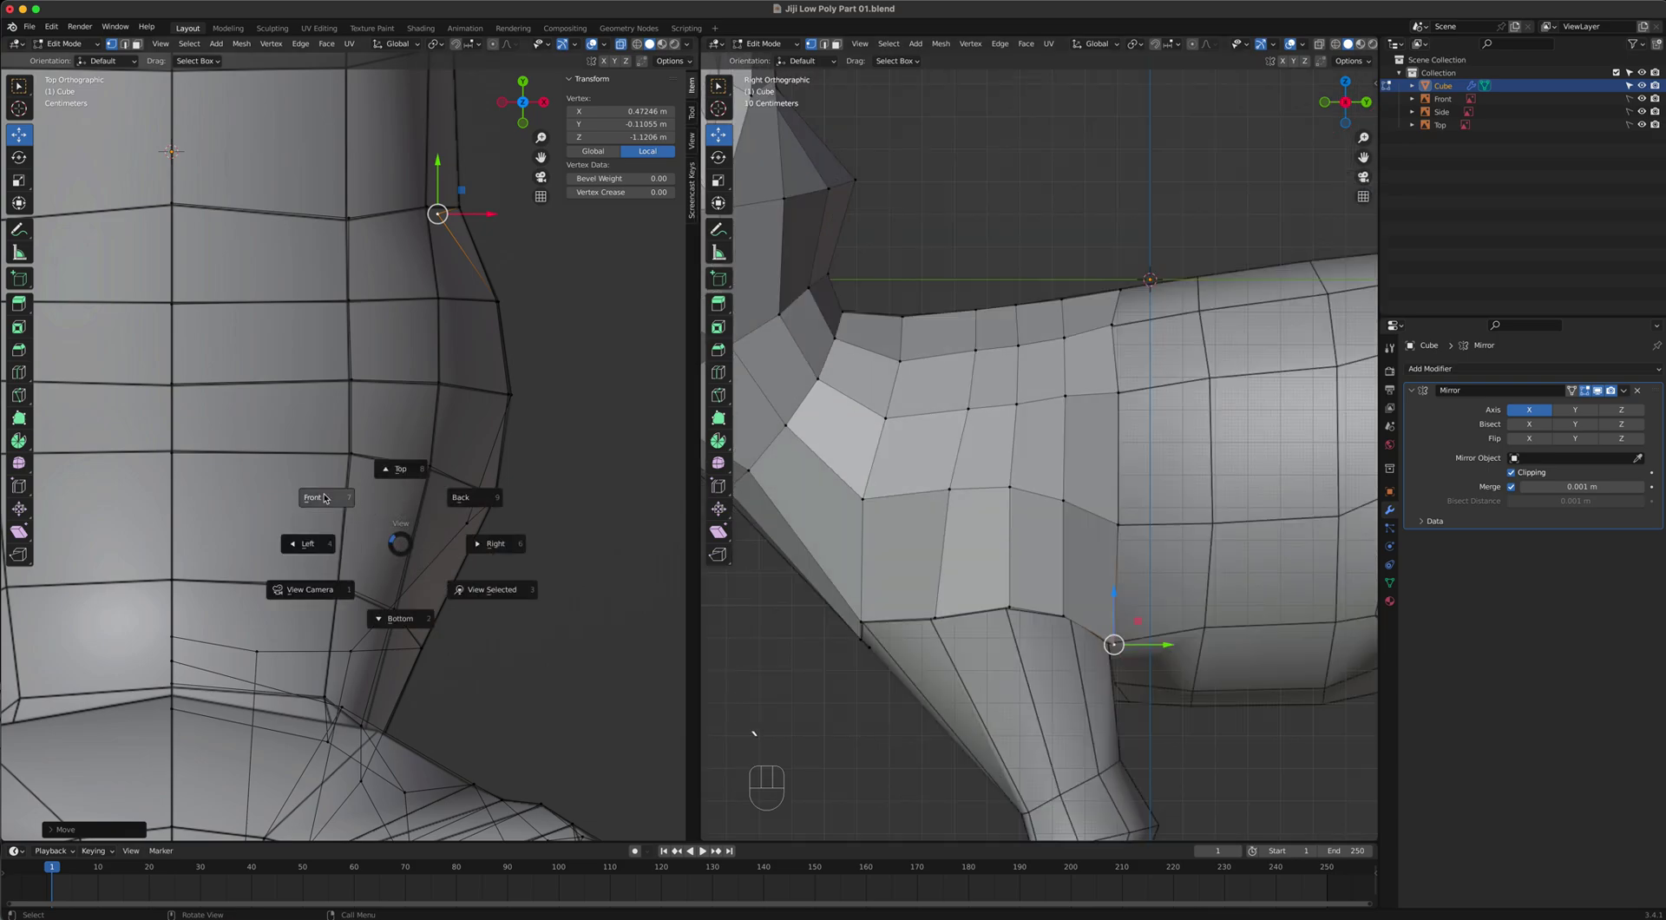
pyautogui.click(362, 529)
pyautogui.scroll(-1, 363, 570)
pyautogui.scroll(-1, 362, 570)
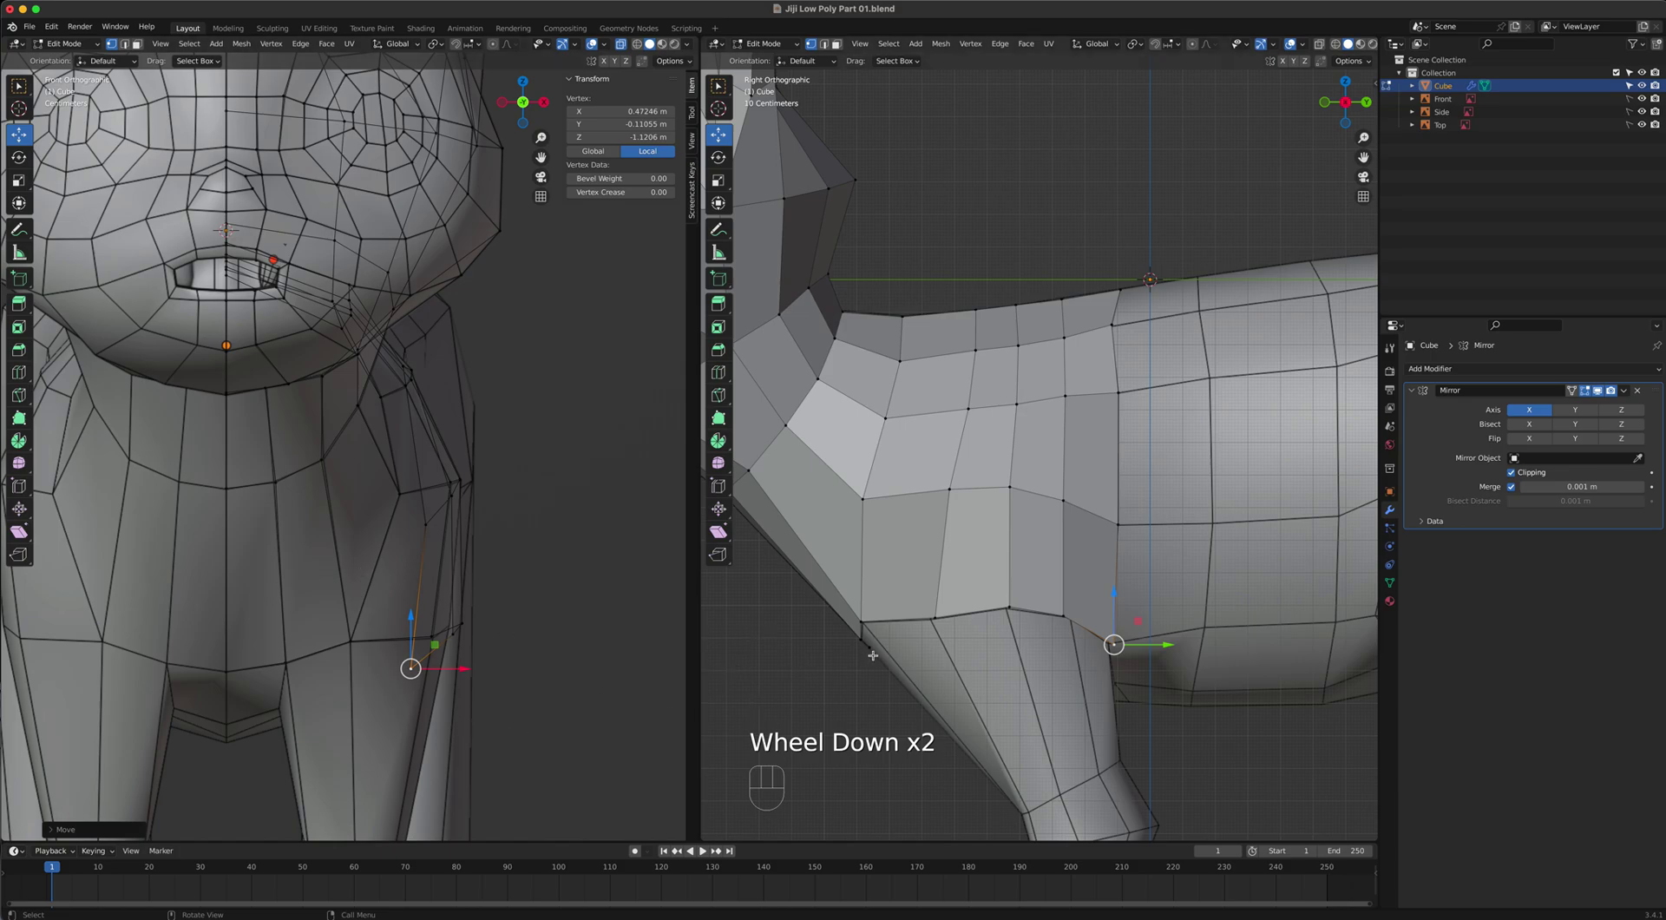
pyautogui.press('2')
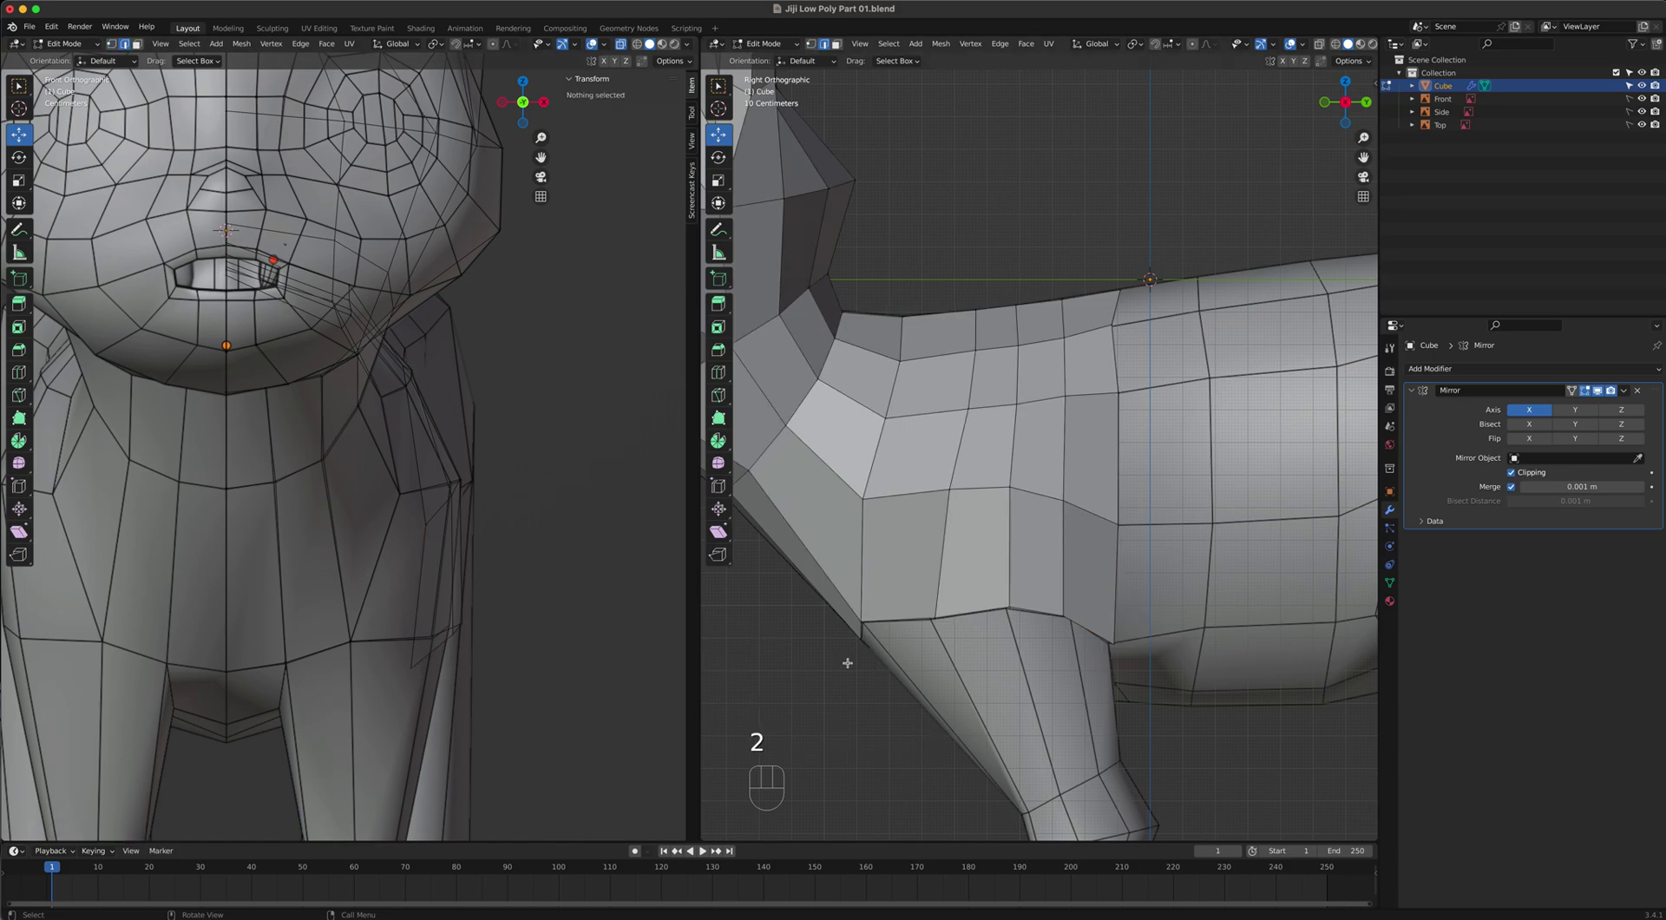
pyautogui.click(621, 43)
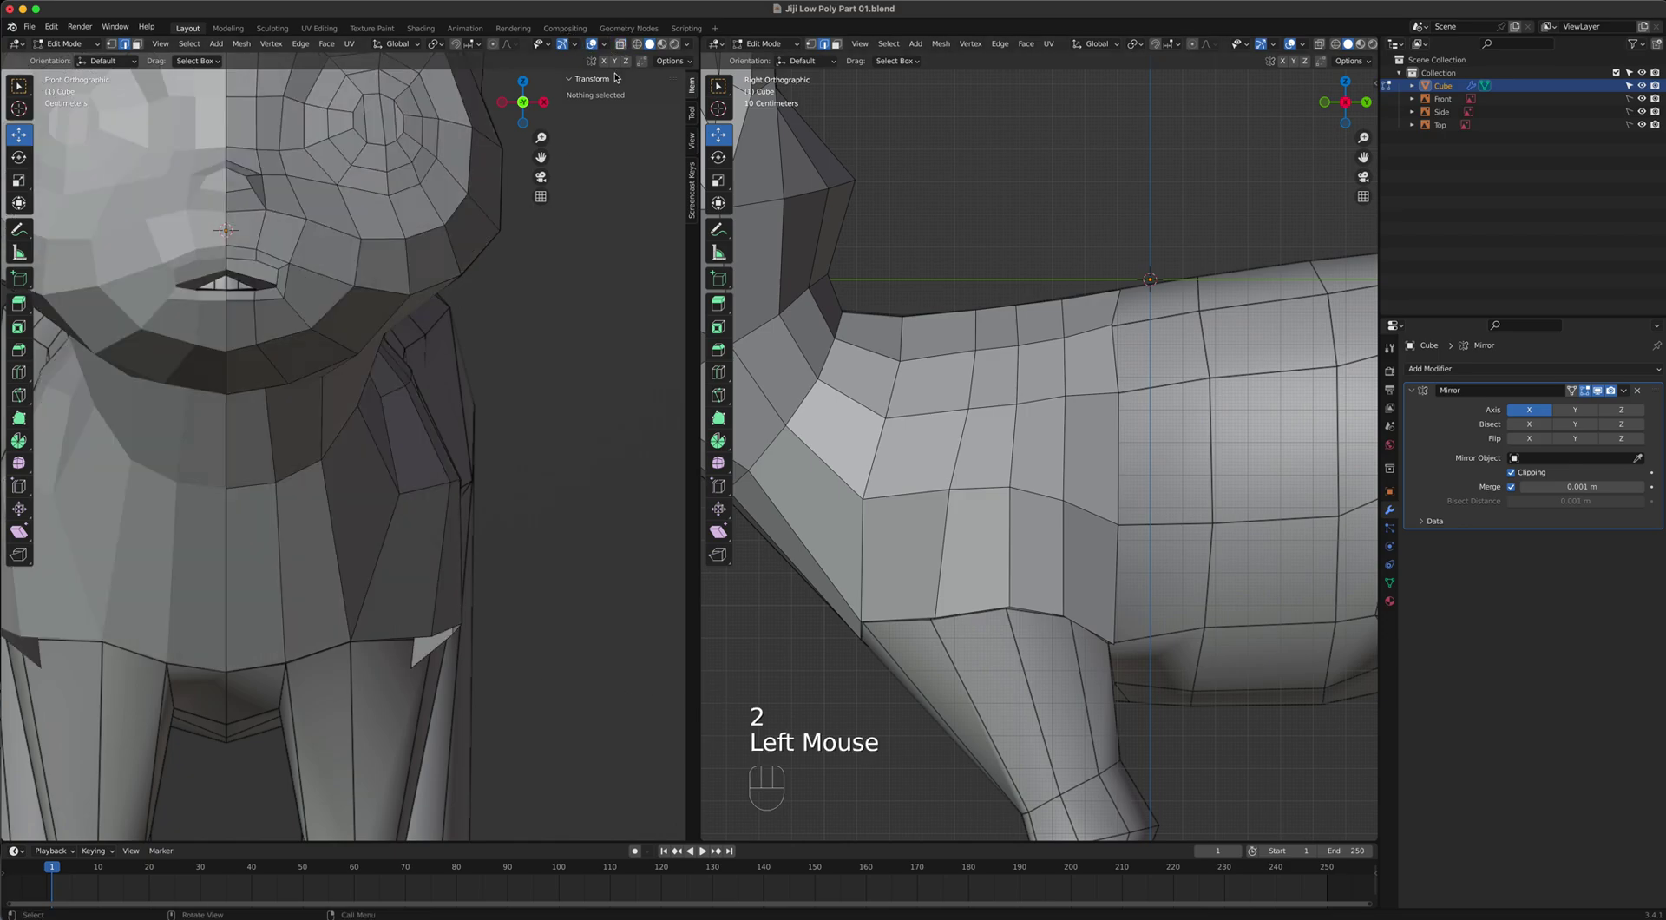
# Extrude the chest's bottom centre edge down about 0.125 m in the front view.
pyautogui.keyDown('shift'); pyautogui.moveTo(279, 656); pyautogui.dragTo(383, 508, button='middle'); pyautogui.keyUp('shift')
pyautogui.click(359, 515)
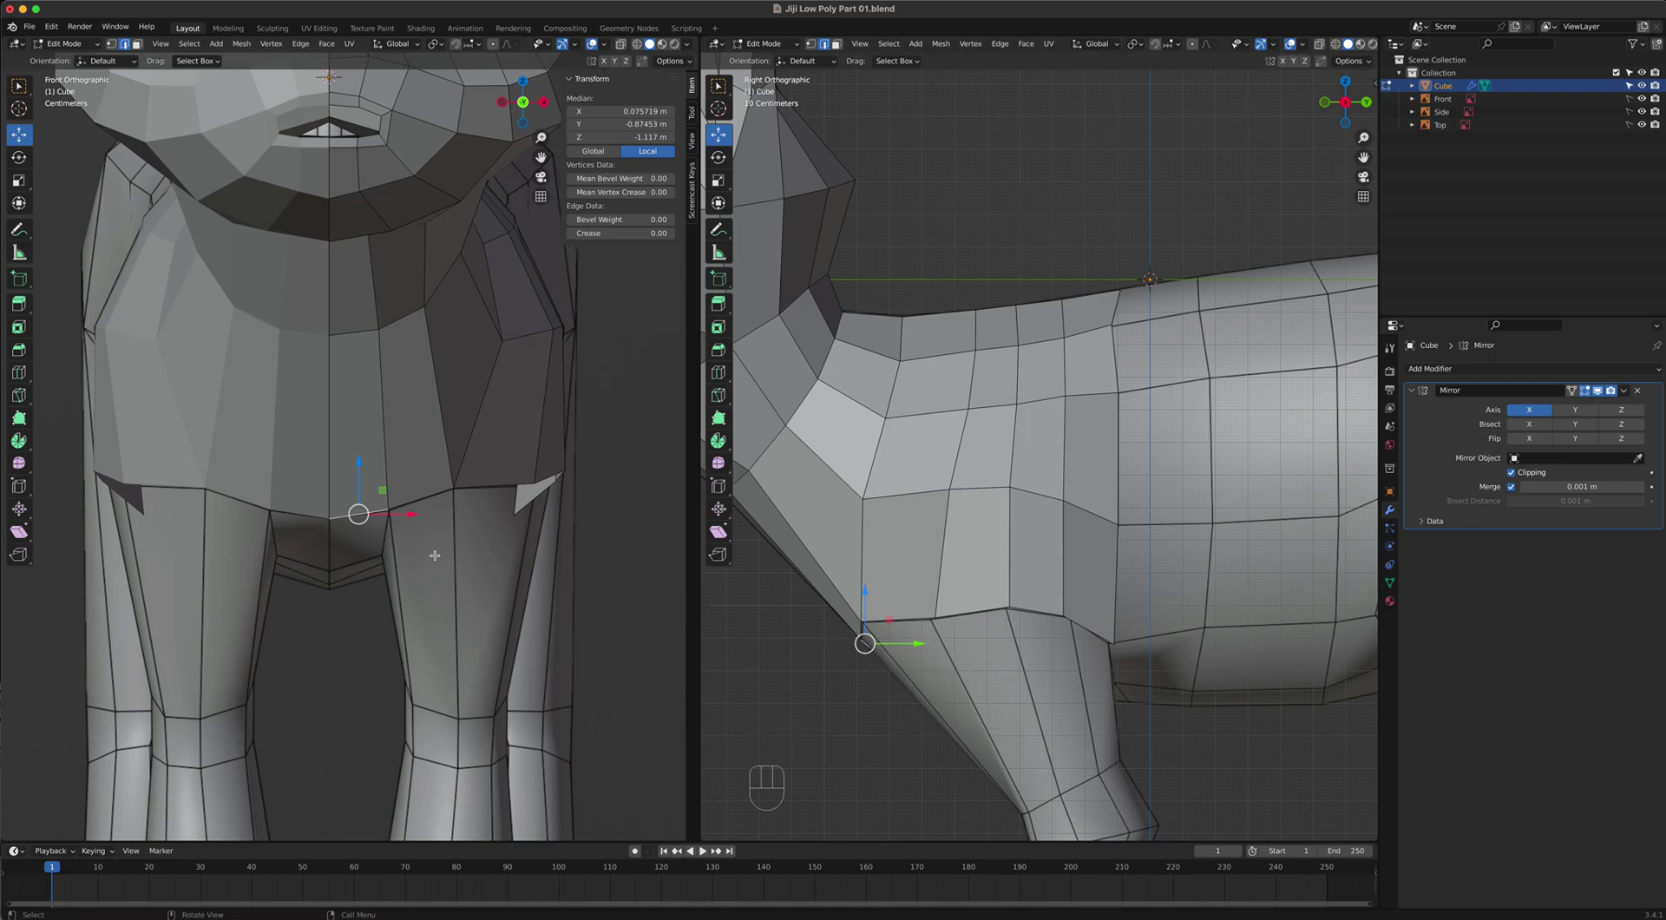
pyautogui.press('e')
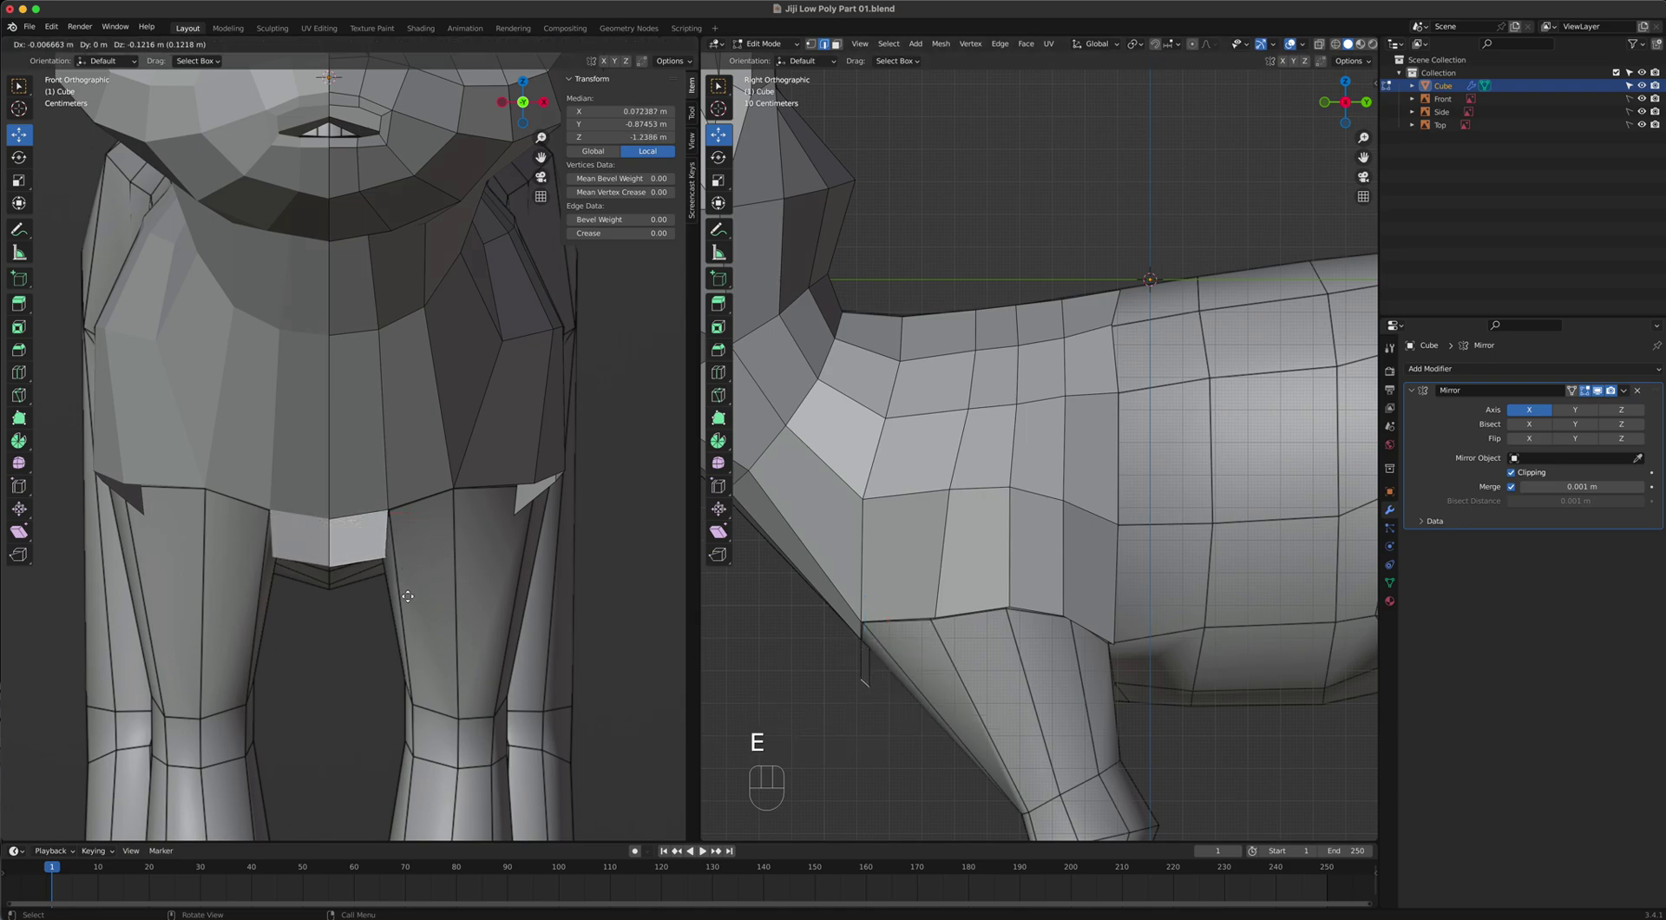
pyautogui.click(377, 569)
# Align the extruded chest edge's centre and outer vertices with the reference line between the front legs in the front view.
pyautogui.scroll(3, 378, 568)
pyautogui.press('1')
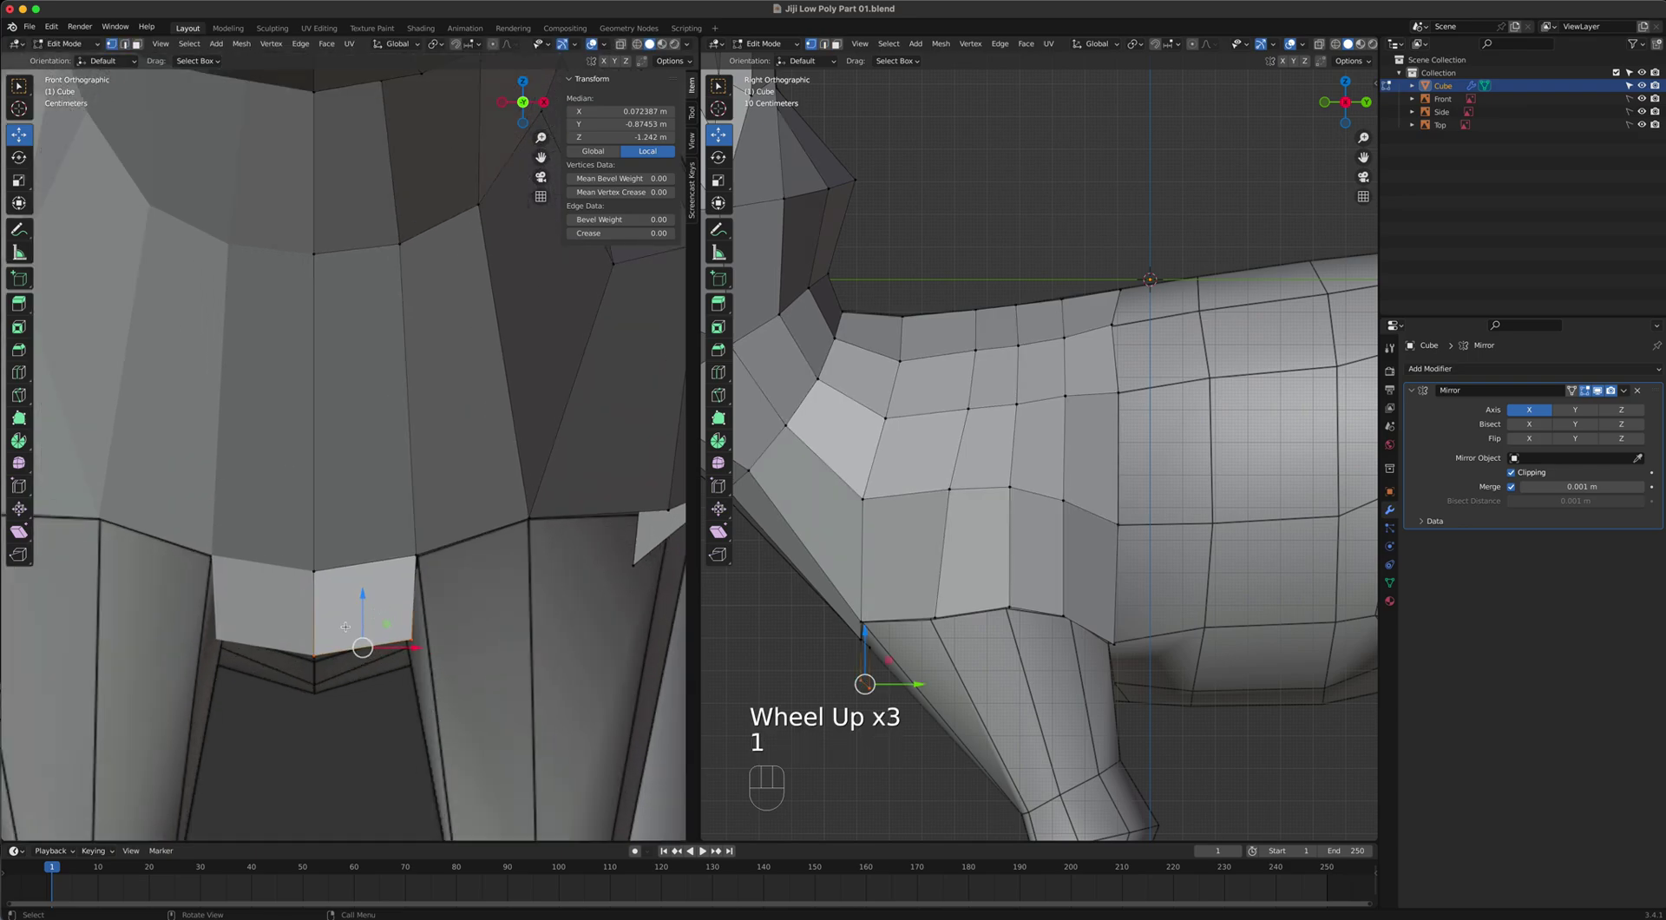
pyautogui.click(315, 654)
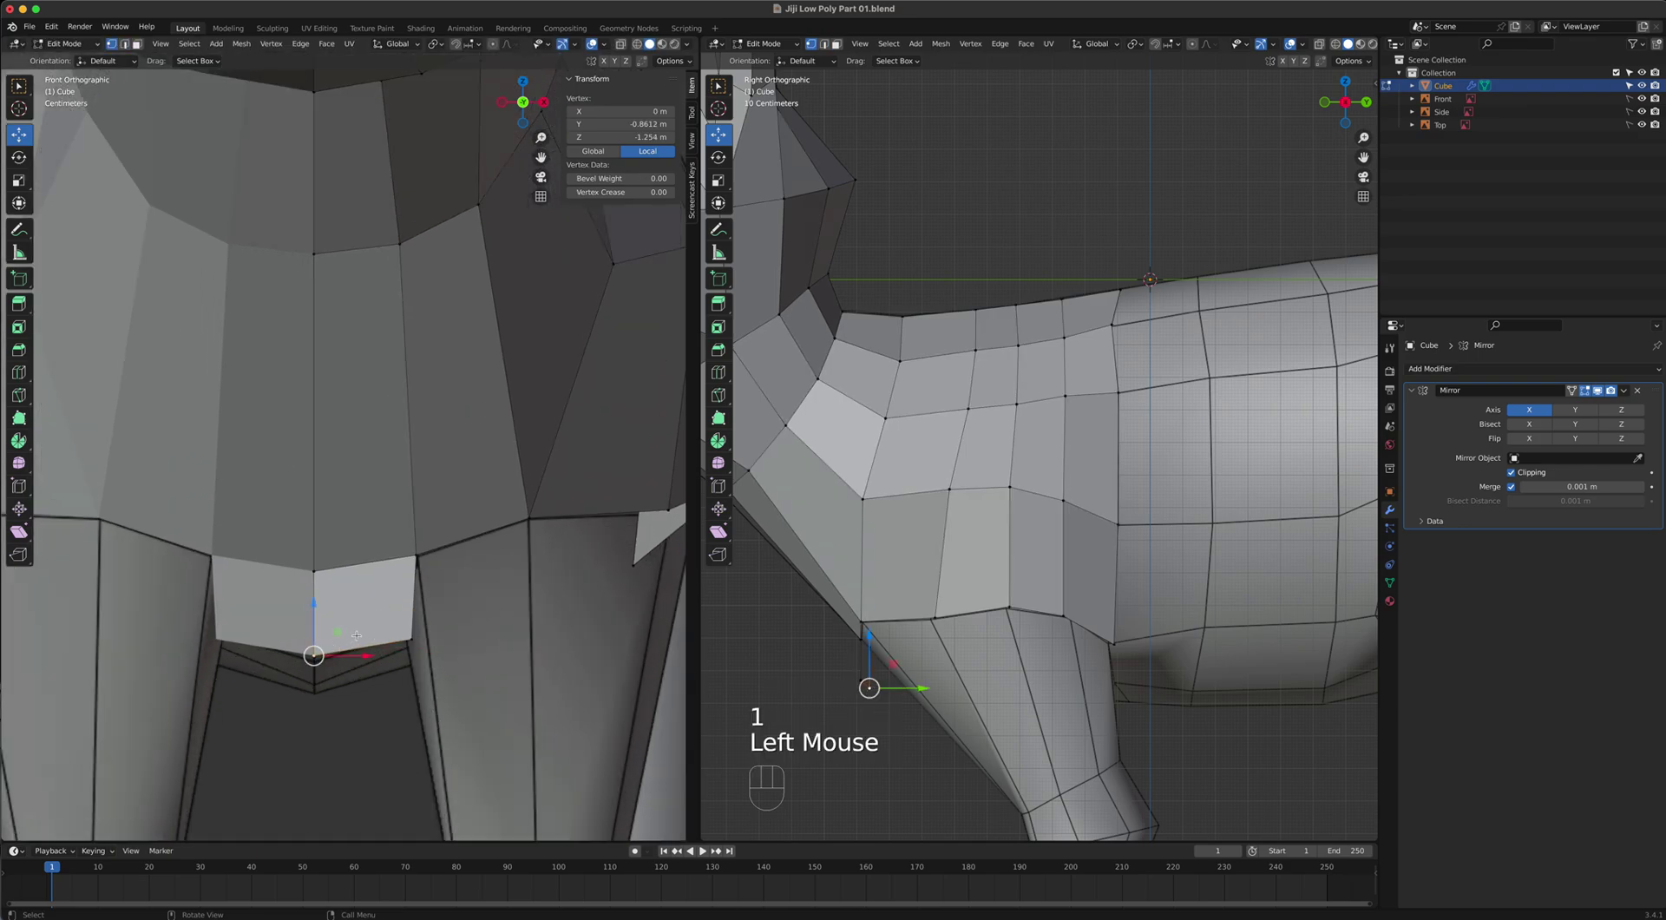
pyautogui.press('g')
pyautogui.click(387, 630)
pyautogui.click(411, 633)
pyautogui.press('g')
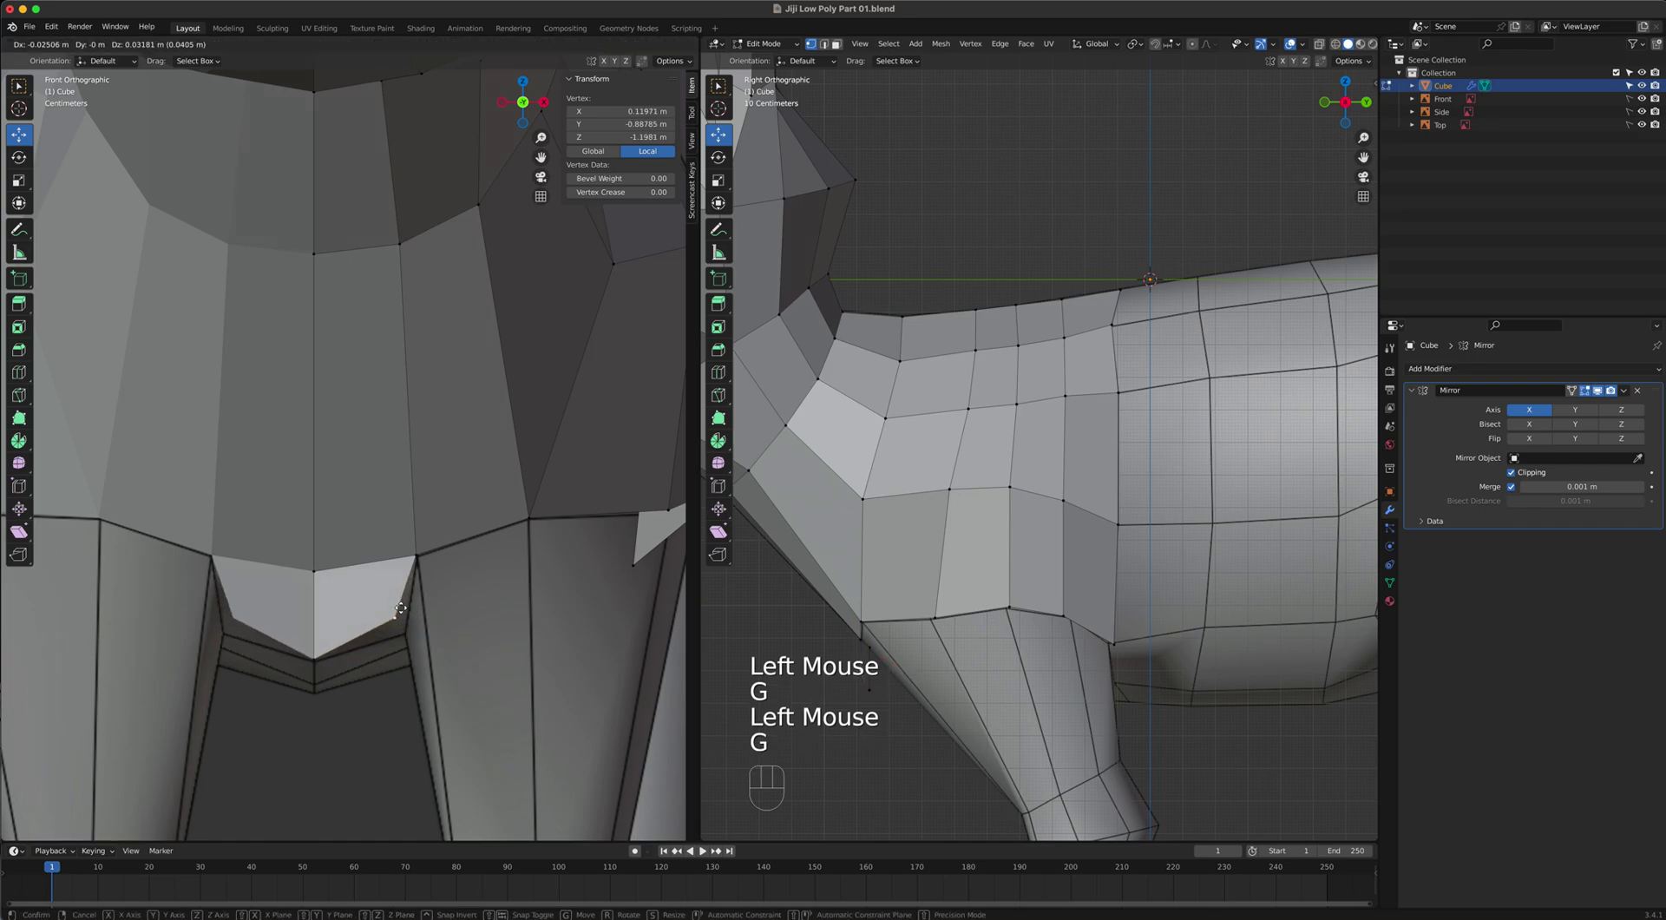
# Move both vertices of the extruded chest edge backward about 0.30 m in the side view.
pyautogui.click(862, 679)
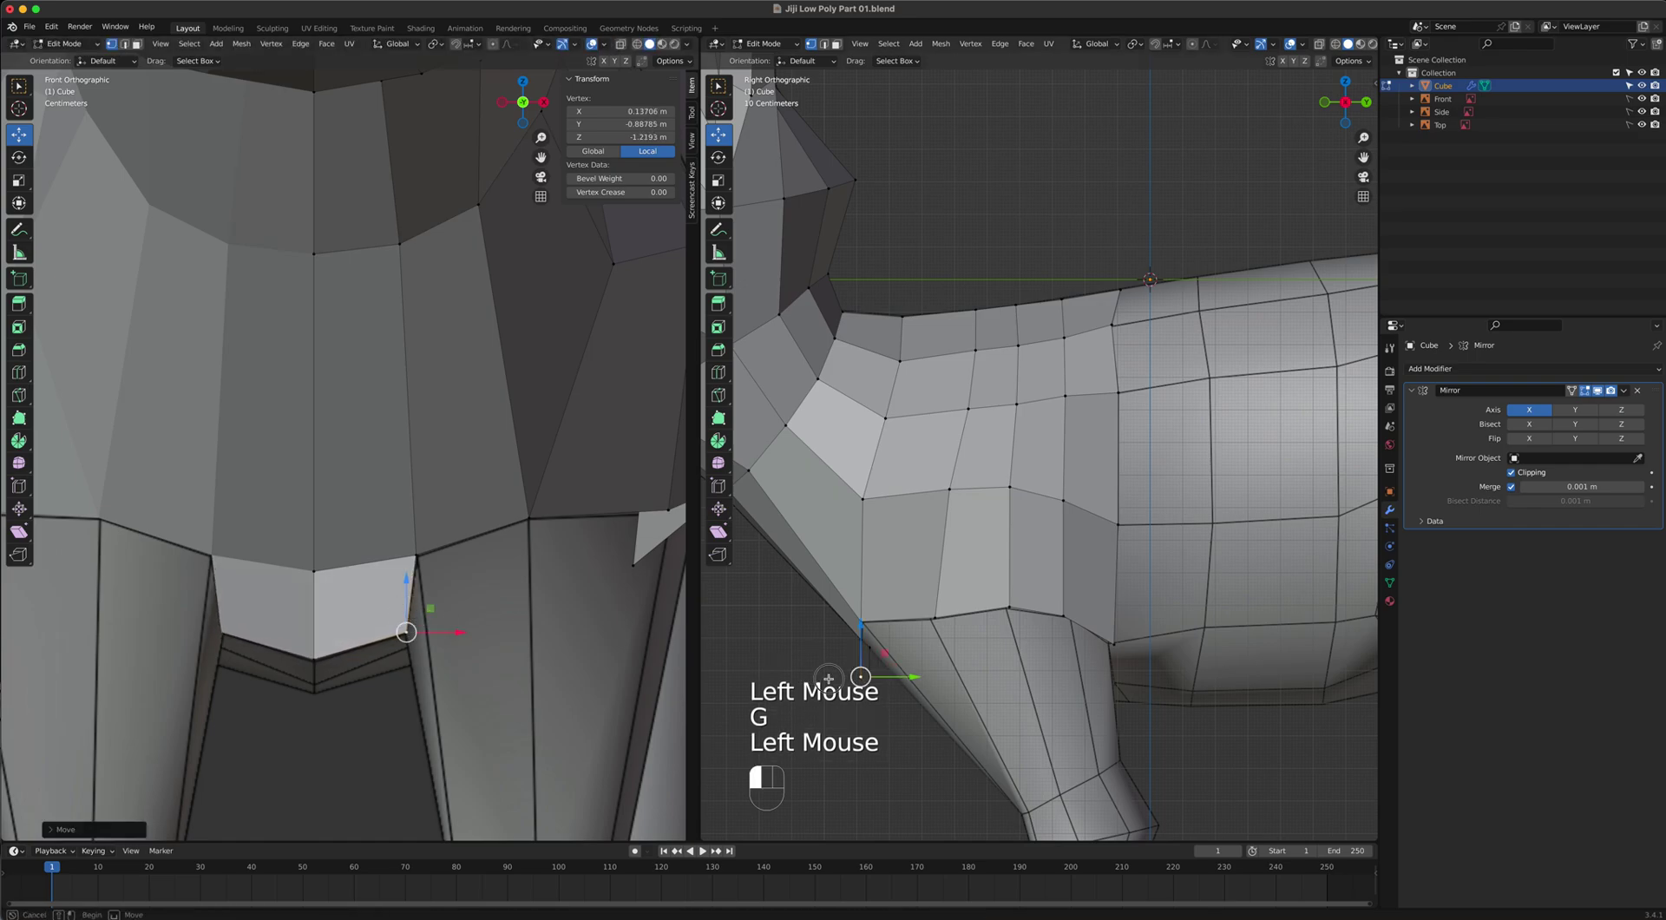
pyautogui.moveTo(923, 683); pyautogui.dragTo(1022, 664)
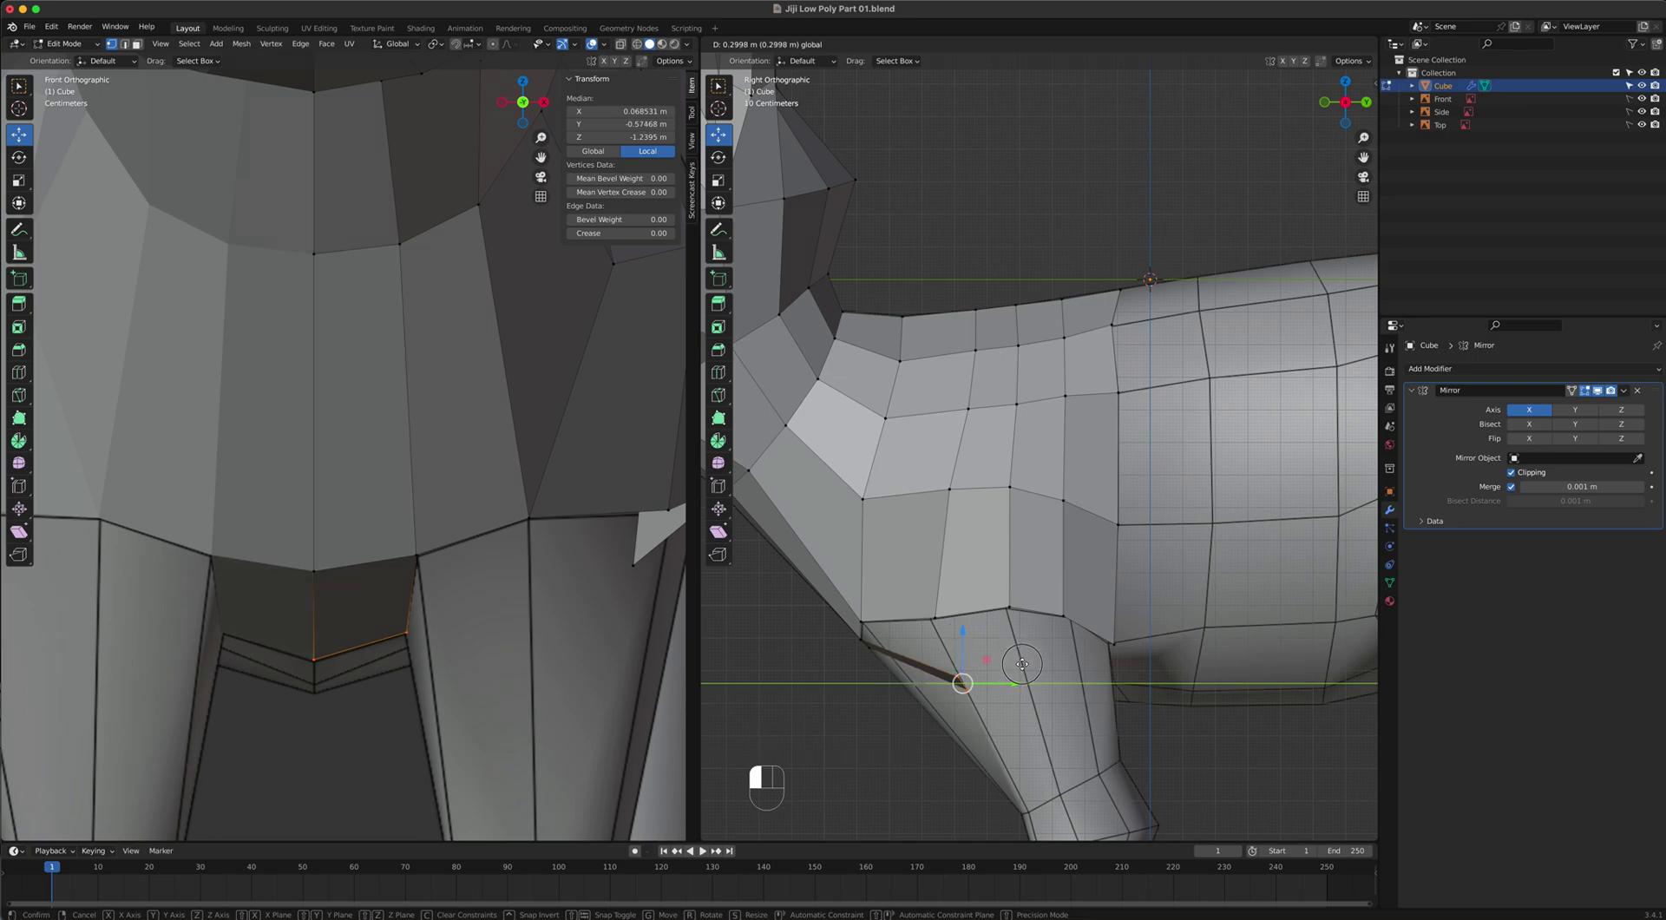
pyautogui.moveTo(1022, 664); pyautogui.dragTo(1022, 664)
# Lower the underside edge about 0.003 m in the front view to match the reference line.
pyautogui.press('2')
pyautogui.click(365, 646)
pyautogui.scroll(3, 365, 646)
pyautogui.keyDown('shift'); pyautogui.moveTo(378, 669); pyautogui.dragTo(412, 418, button='middle'); pyautogui.keyUp('shift')
pyautogui.scroll(3, 404, 511)
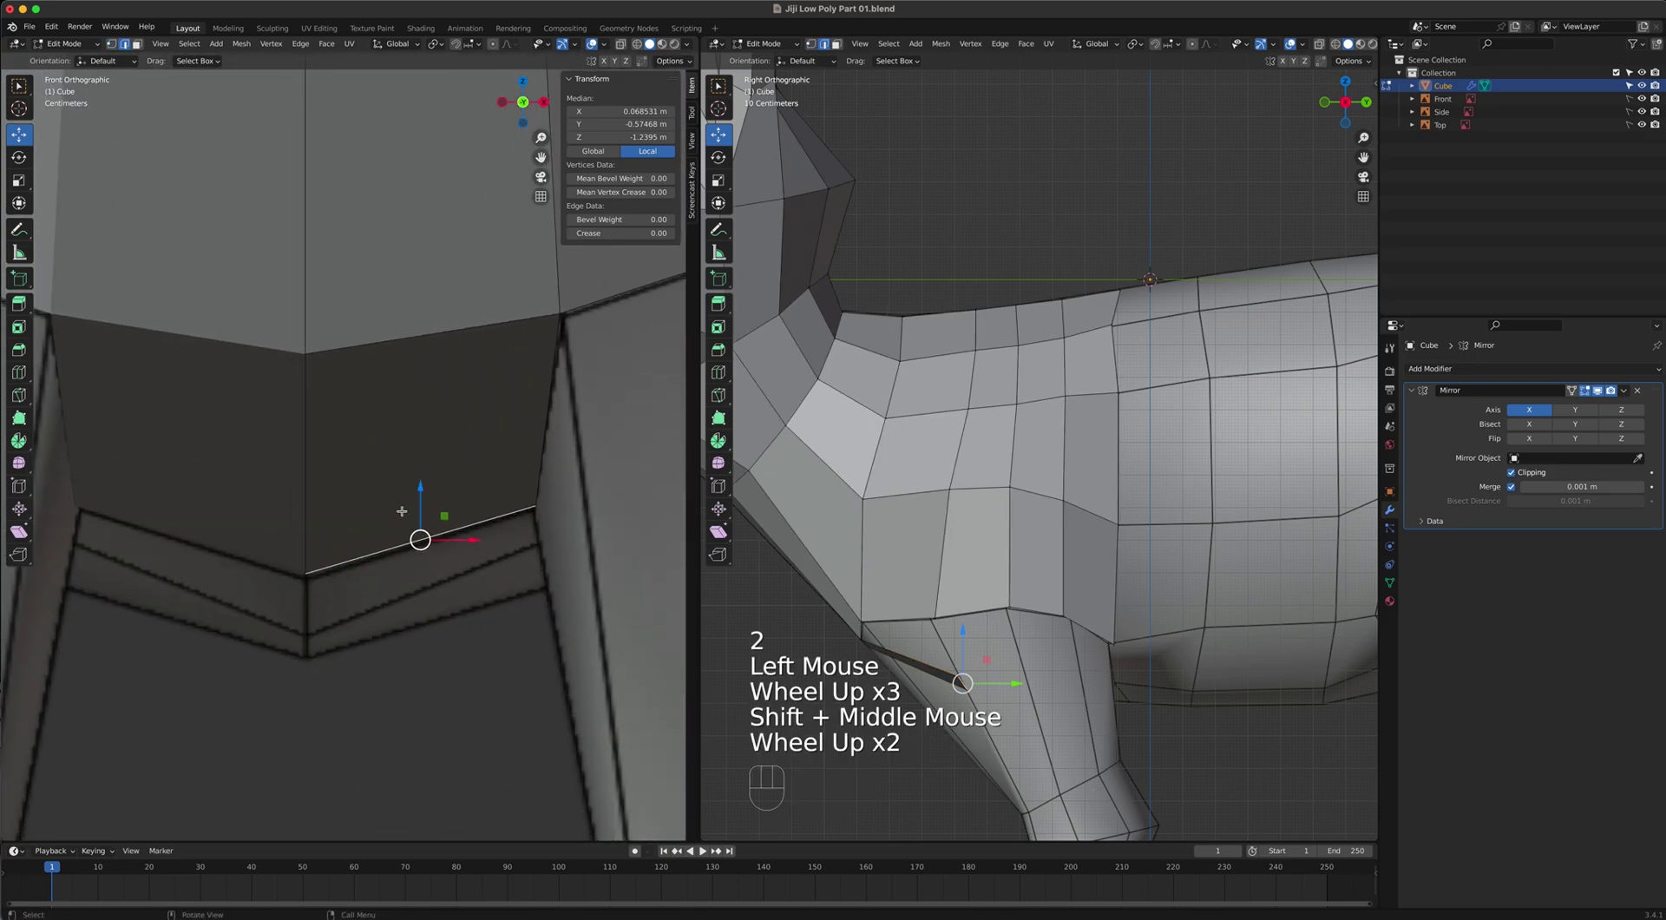
pyautogui.press('g')
pyautogui.click(443, 589)
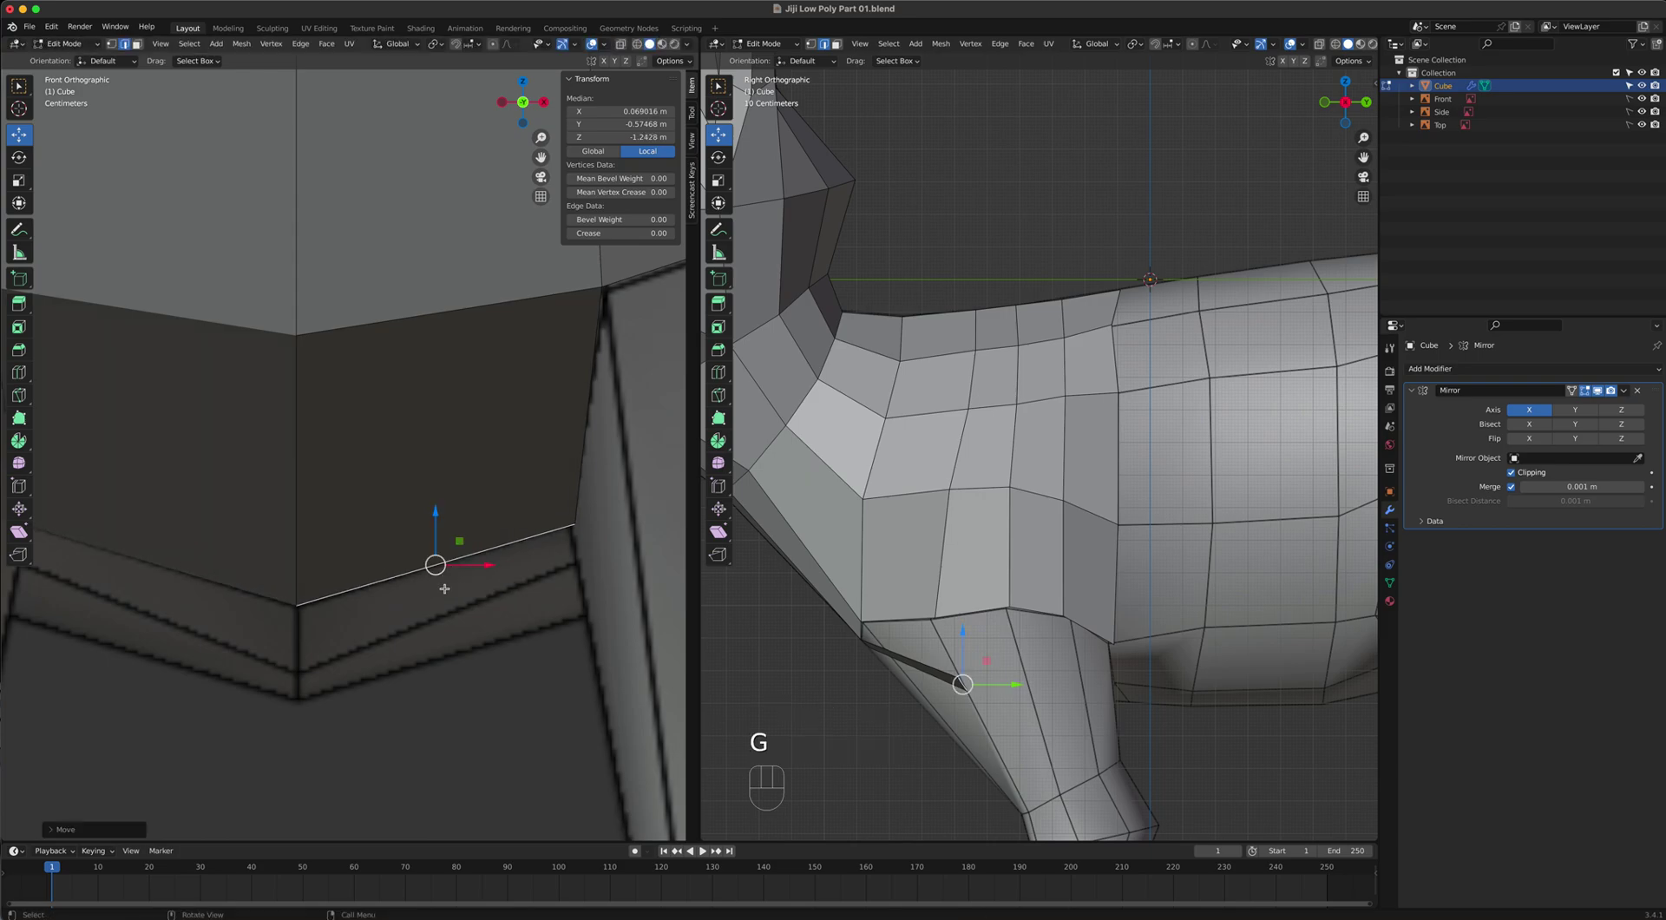
# Extrude the underside edge down about 0.033 m and raise its outer vertex about 0.013 m to the reference line in the front view.
pyautogui.press('e')
pyautogui.click(458, 655)
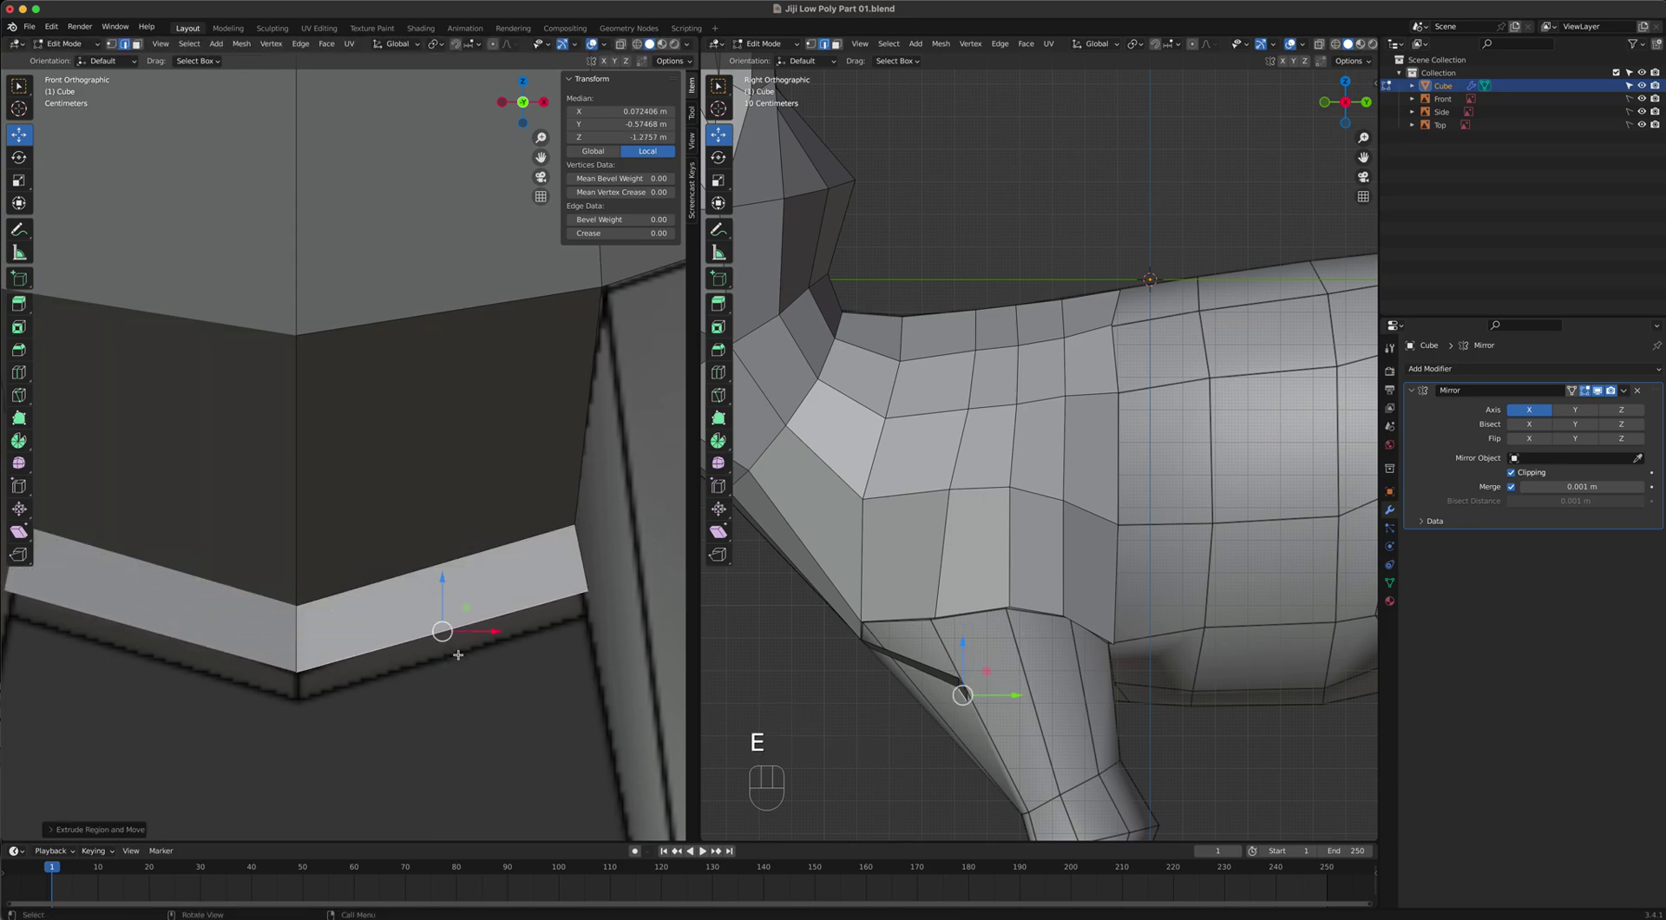
pyautogui.press('1')
pyautogui.click(598, 611)
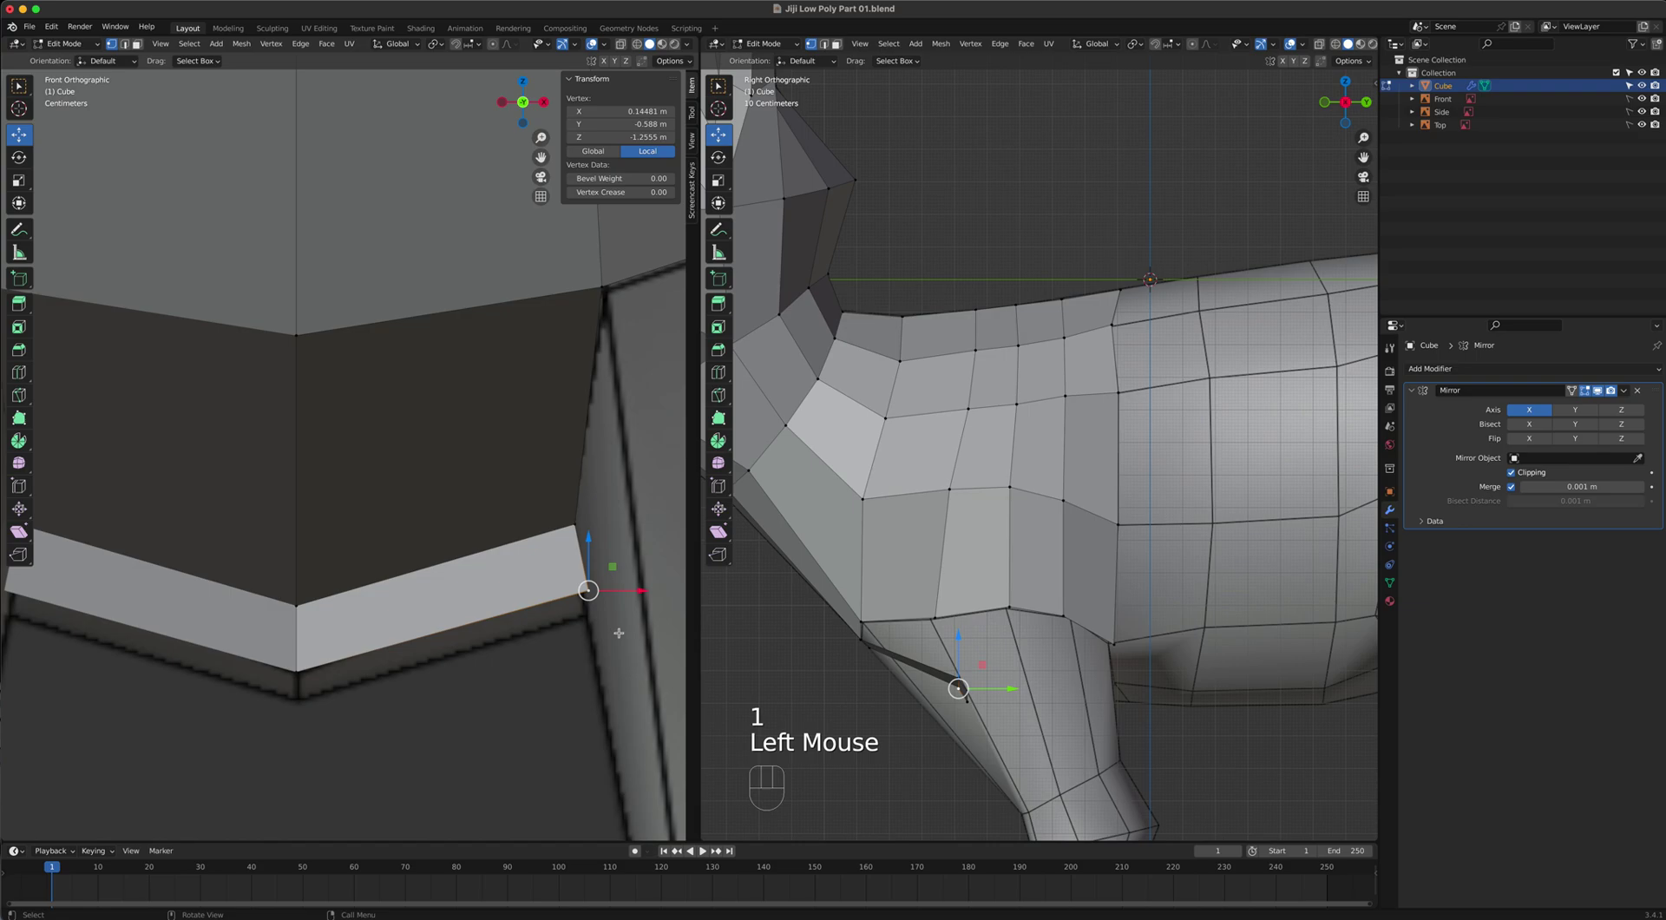
pyautogui.press('g')
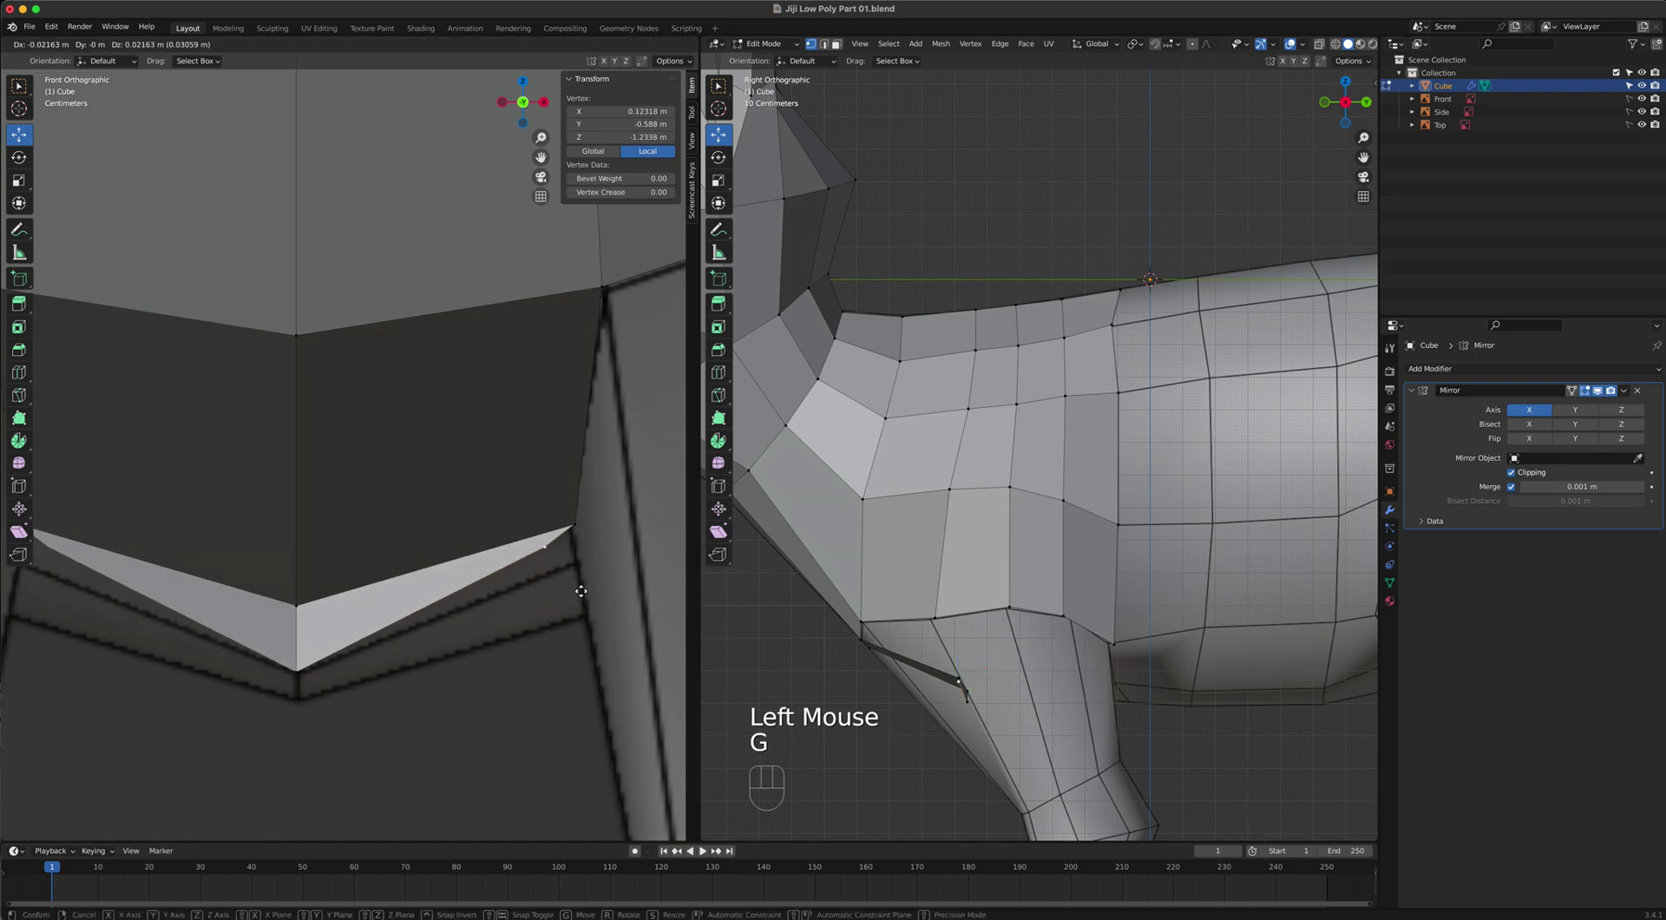
pyautogui.click(603, 595)
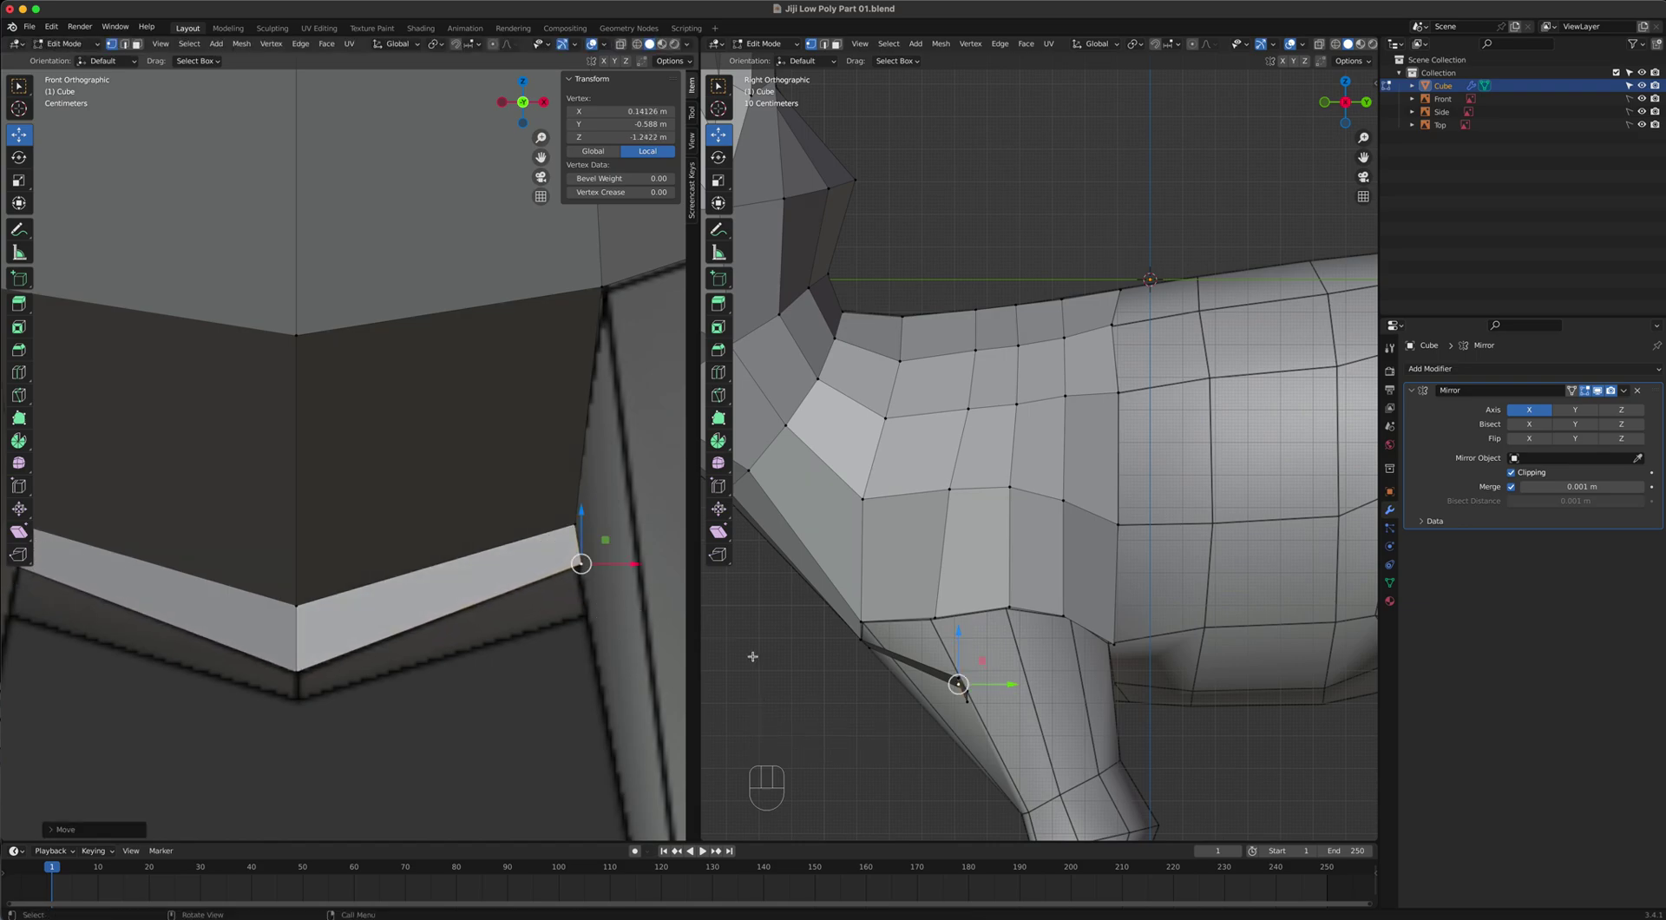
# Move the newly extruded underside edge backward about 0.228 m in the side view.
pyautogui.keyDown('shift'); pyautogui.click(963, 698); pyautogui.keyUp('shift')
pyautogui.moveTo(1017, 692); pyautogui.dragTo(1094, 682)
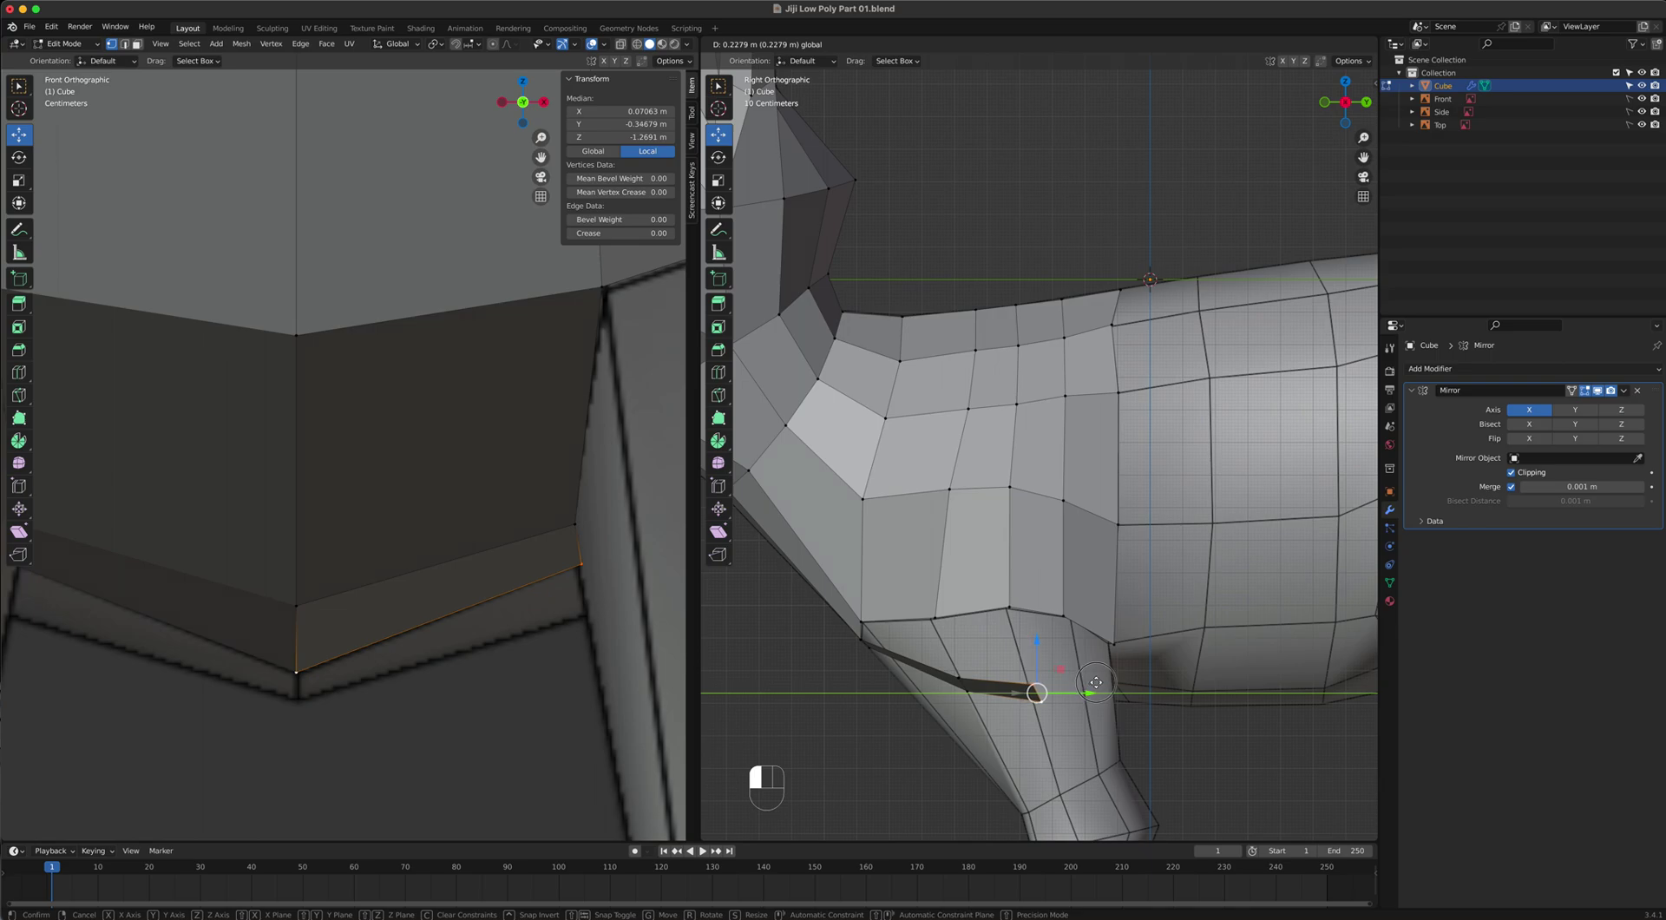
pyautogui.moveTo(1096, 682); pyautogui.dragTo(1095, 682)
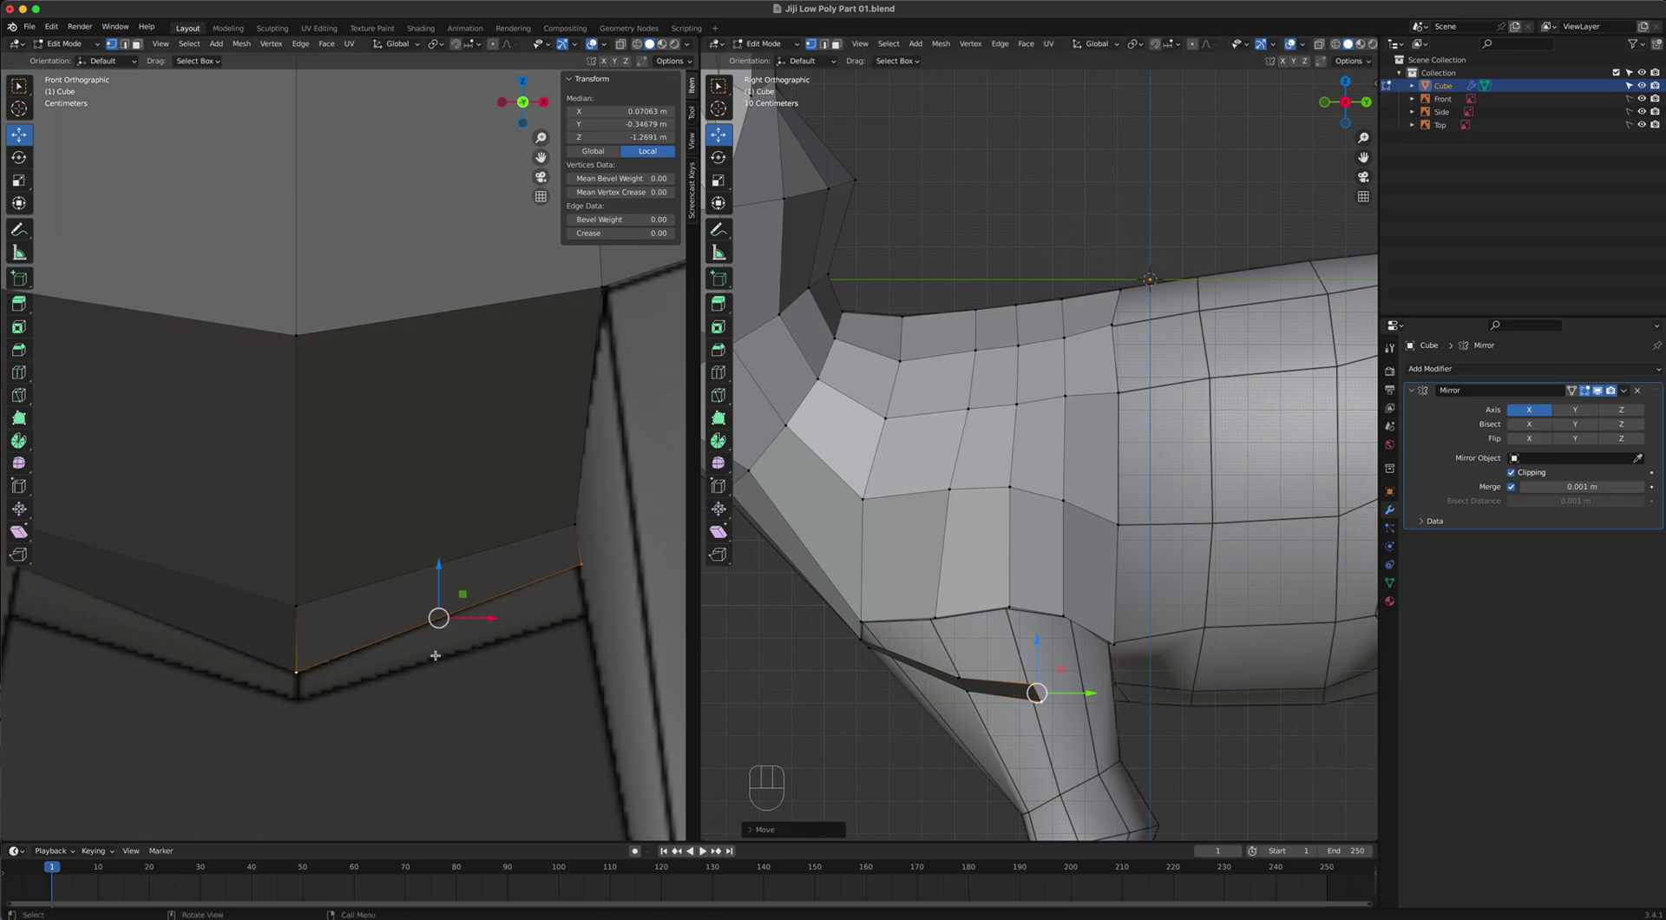
# Extrude the rearmost underside edge down about 0.016 m to the lowest reference line in the front view.
pyautogui.press('2')
pyautogui.click(442, 622)
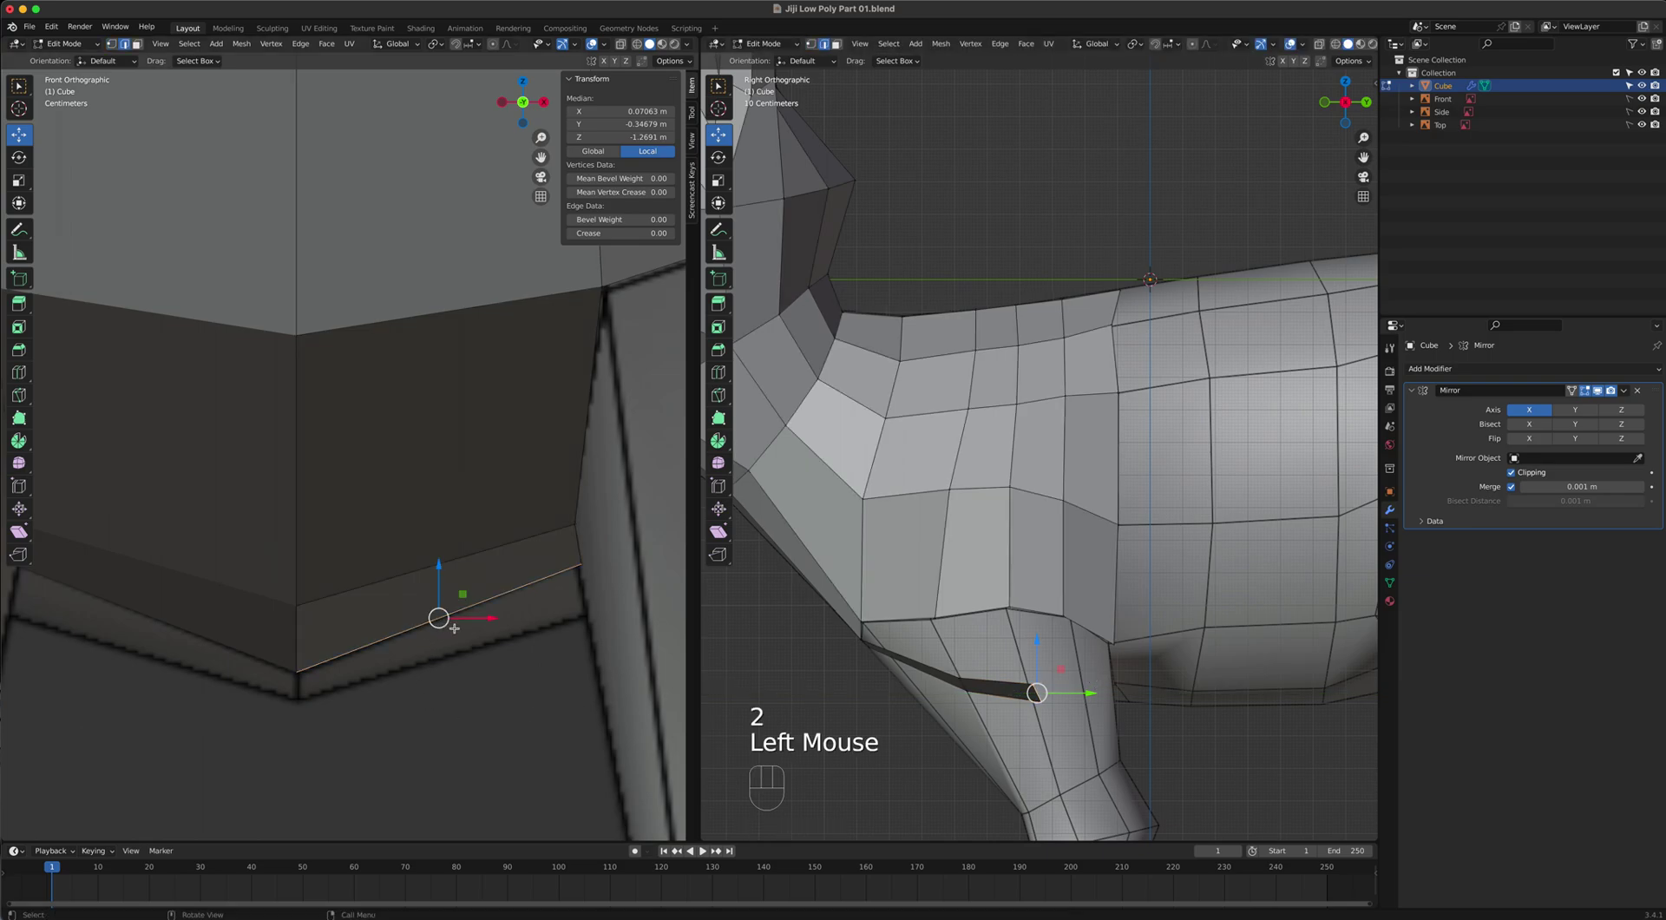
pyautogui.press('e')
pyautogui.click(459, 657)
pyautogui.press('1')
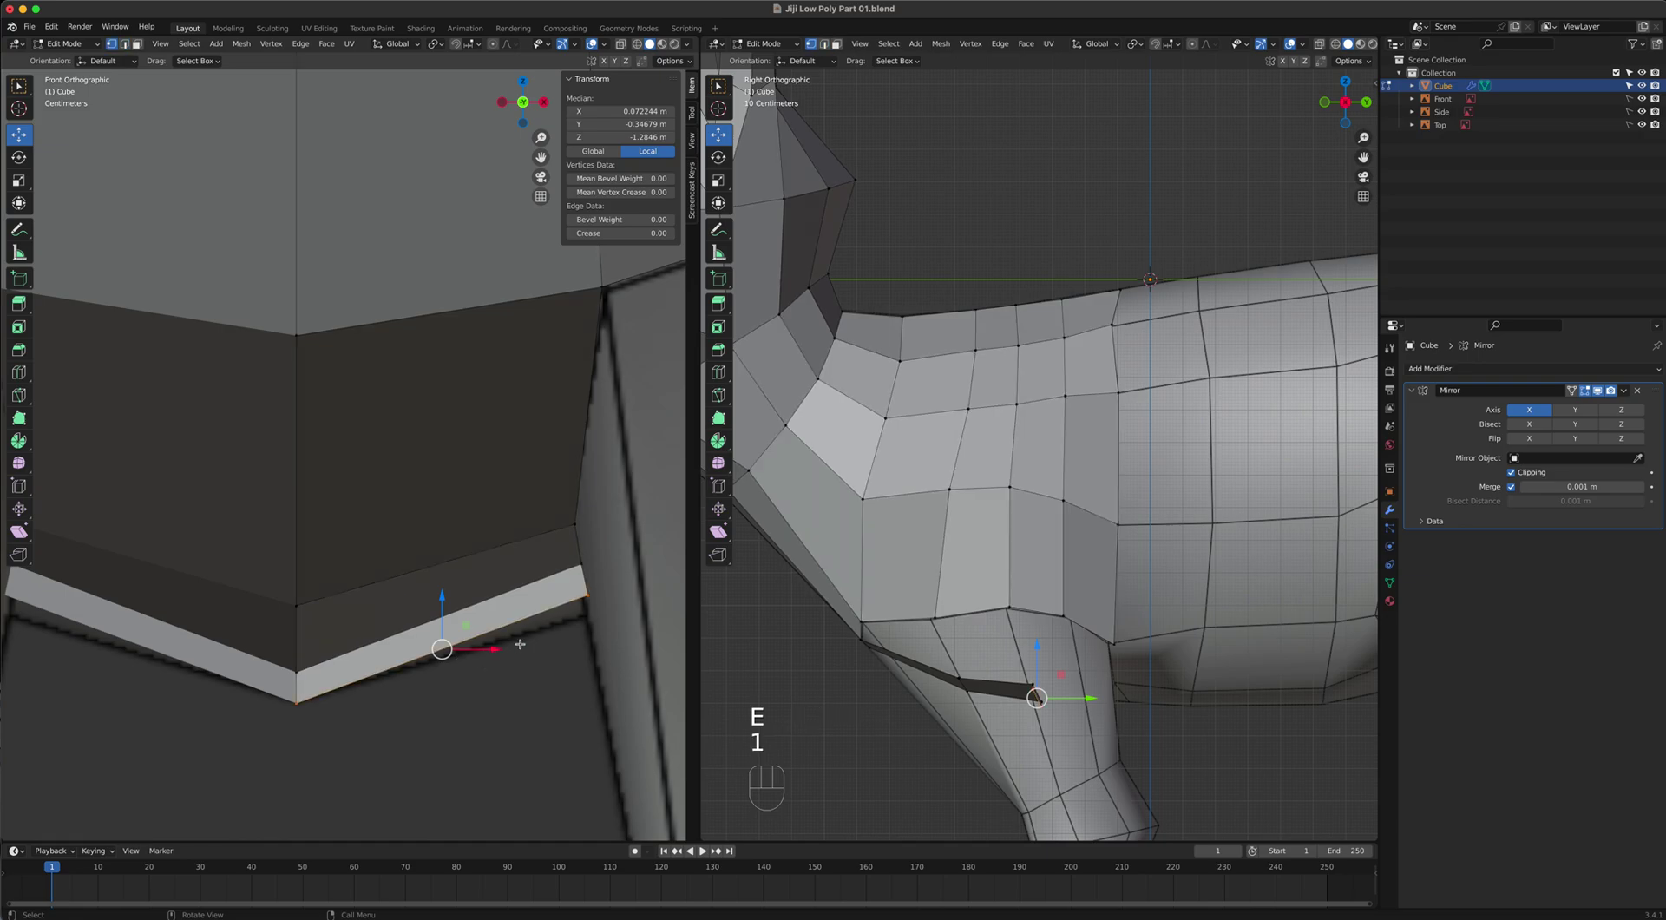
# Move the lowest underside edge's outer vertex about 0.011 m outward and 0.012 m down, and shift the whole edge backward about 0.264 m.
pyautogui.click(587, 595)
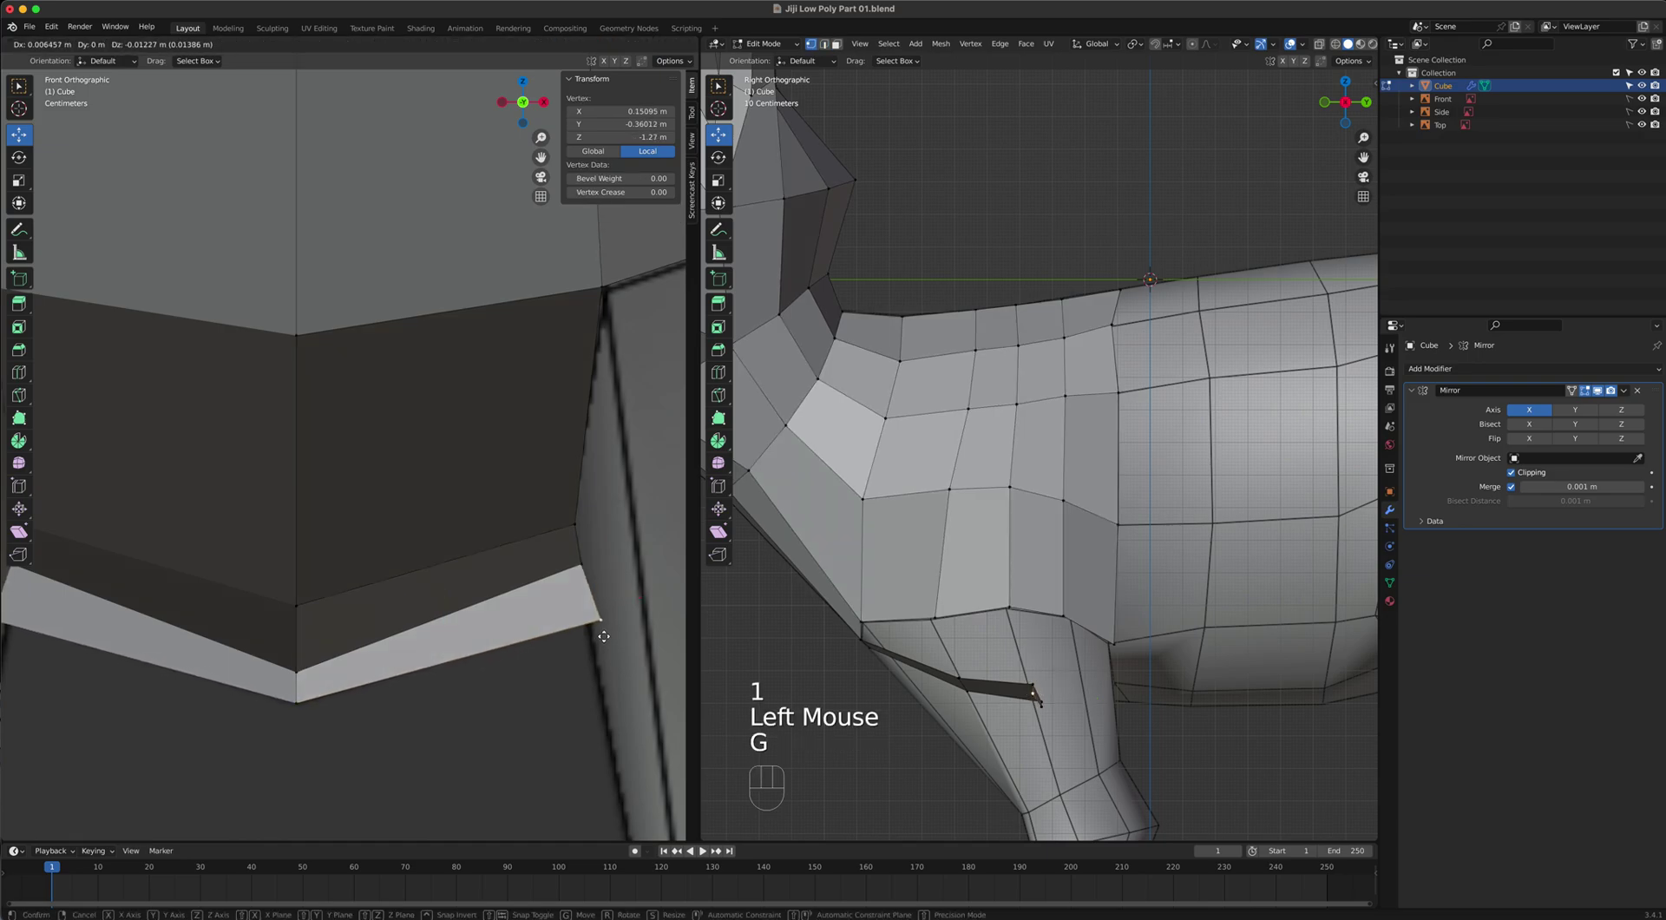
pyautogui.click(609, 633)
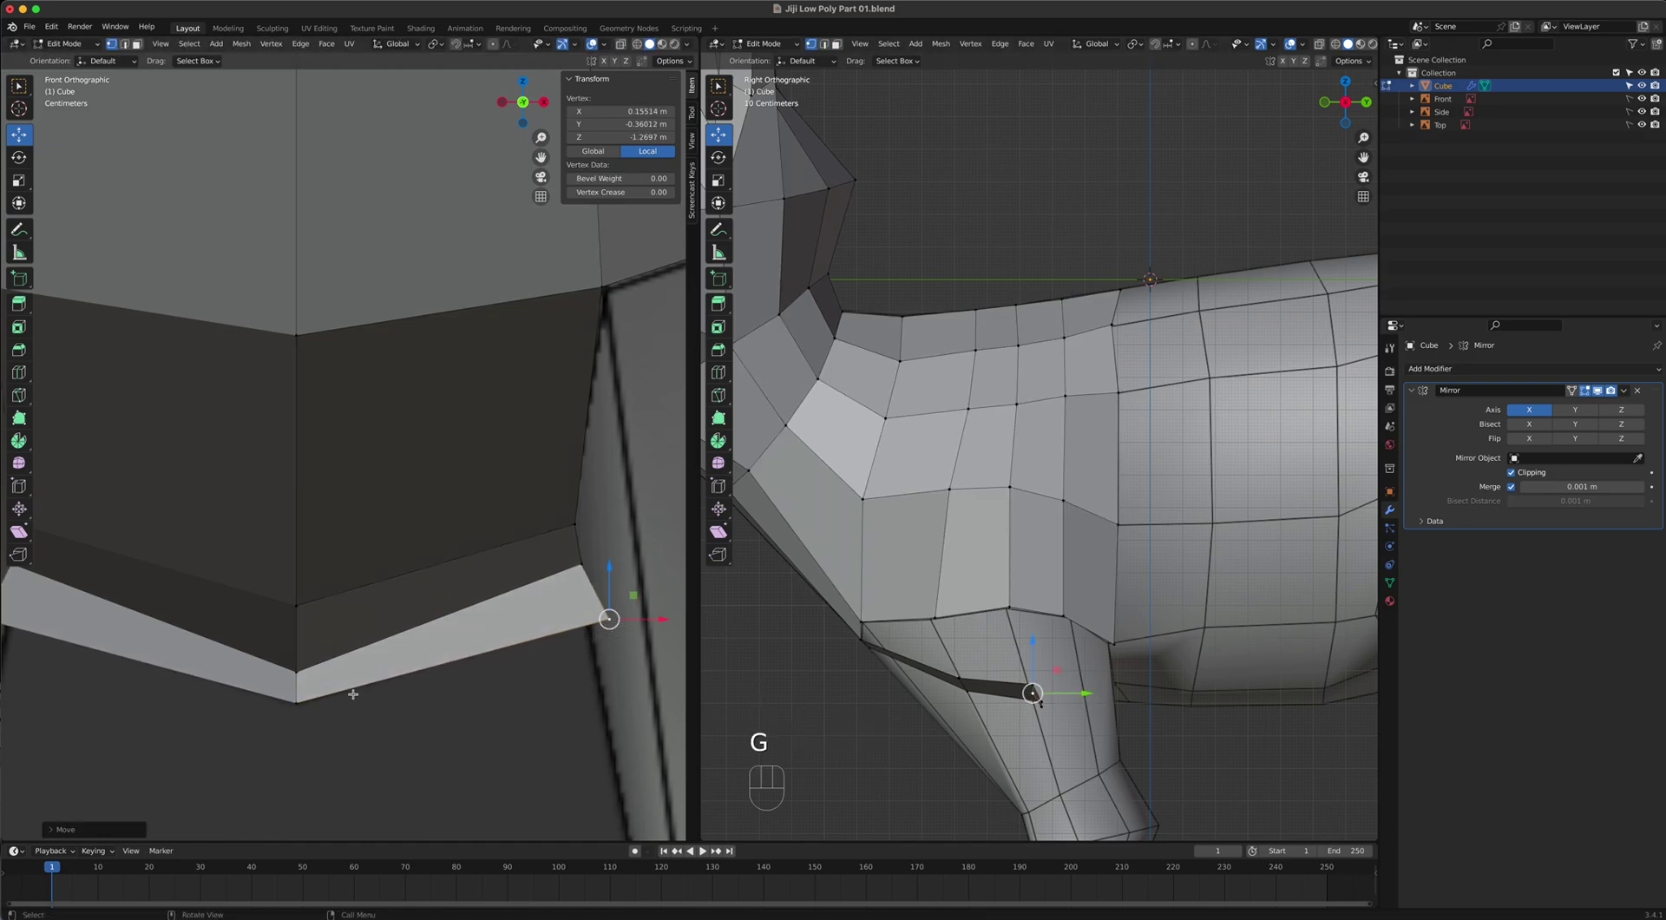
pyautogui.keyDown('shift'); pyautogui.click(297, 701); pyautogui.keyUp('shift')
pyautogui.moveTo(1089, 700); pyautogui.dragTo(1121, 707)
pyautogui.rightClick(1108, 696)
# Move the outer vertex of the rearmost underside edge up about 0.026 m and forward about 0.014 m in the side view.
pyautogui.scroll(3, 1122, 707)
pyautogui.keyDown('shift'); pyautogui.moveTo(1122, 707); pyautogui.dragTo(1006, 573, button='middle'); pyautogui.keyUp('shift')
pyautogui.scroll(1, 990, 602)
pyautogui.click(1028, 630)
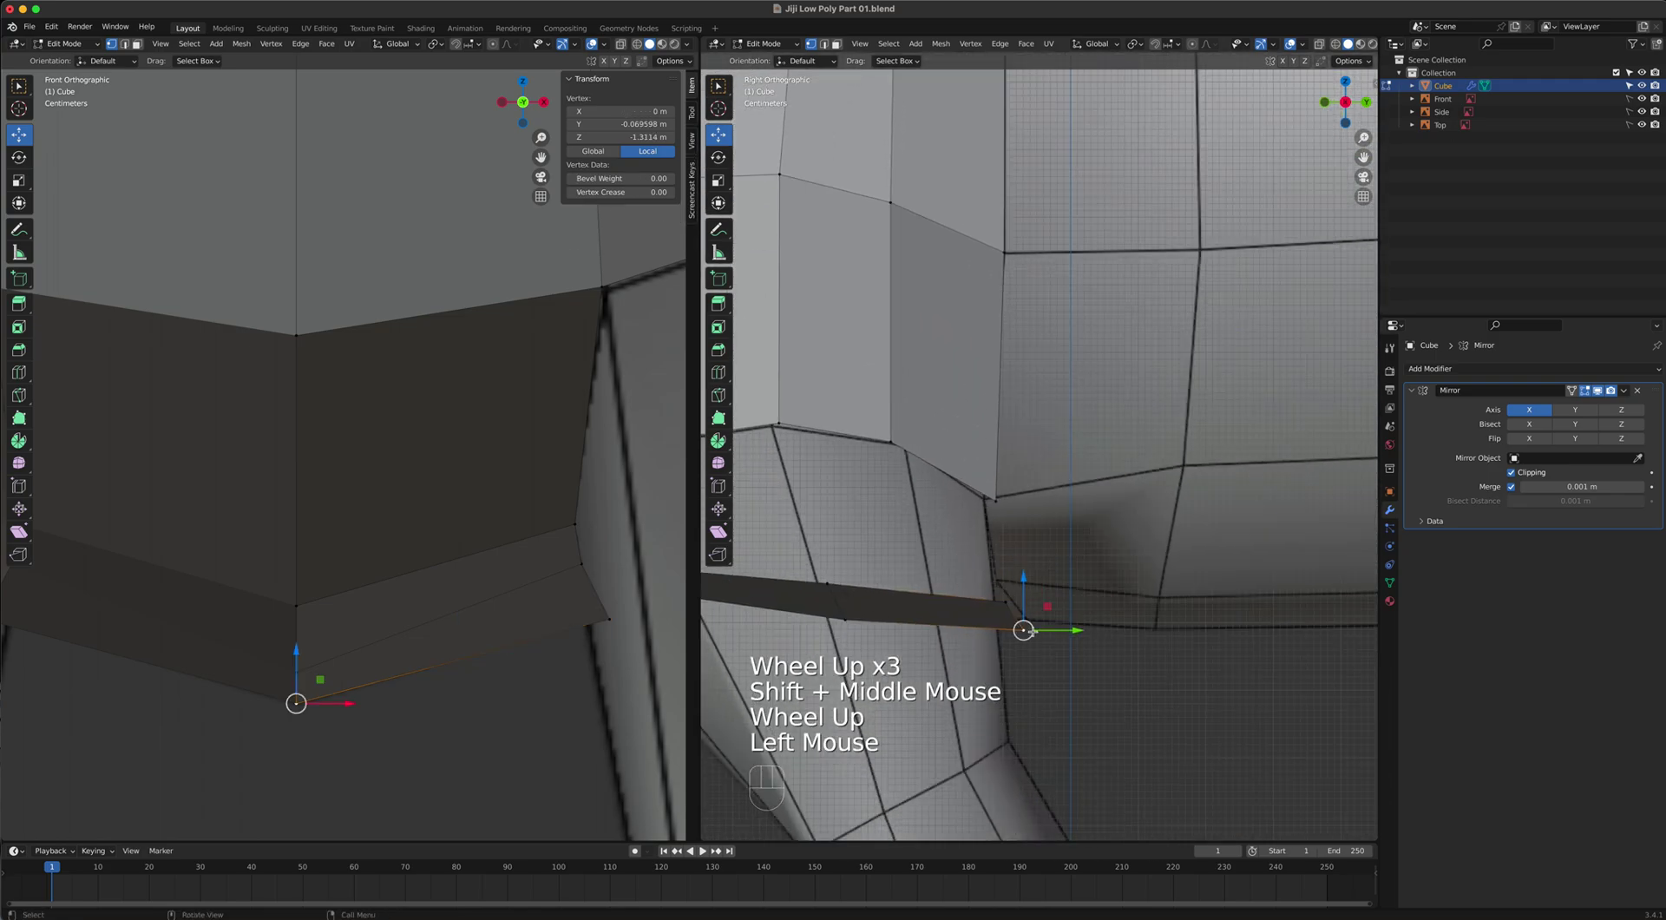
pyautogui.click(1004, 597)
pyautogui.press('g')
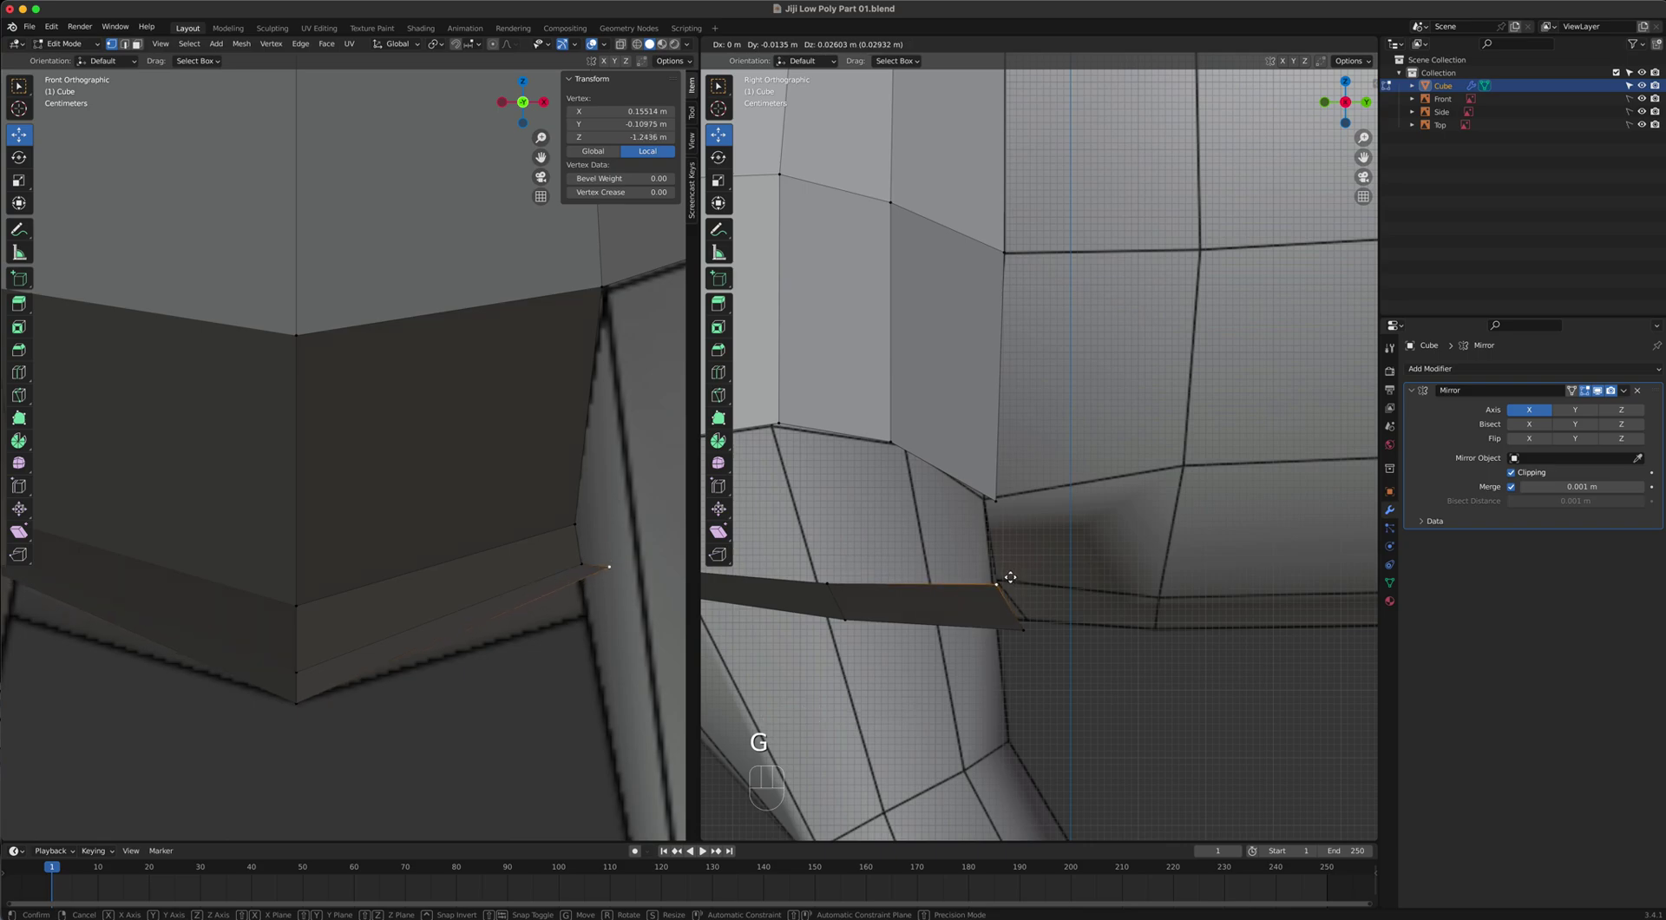
pyautogui.click(1023, 619)
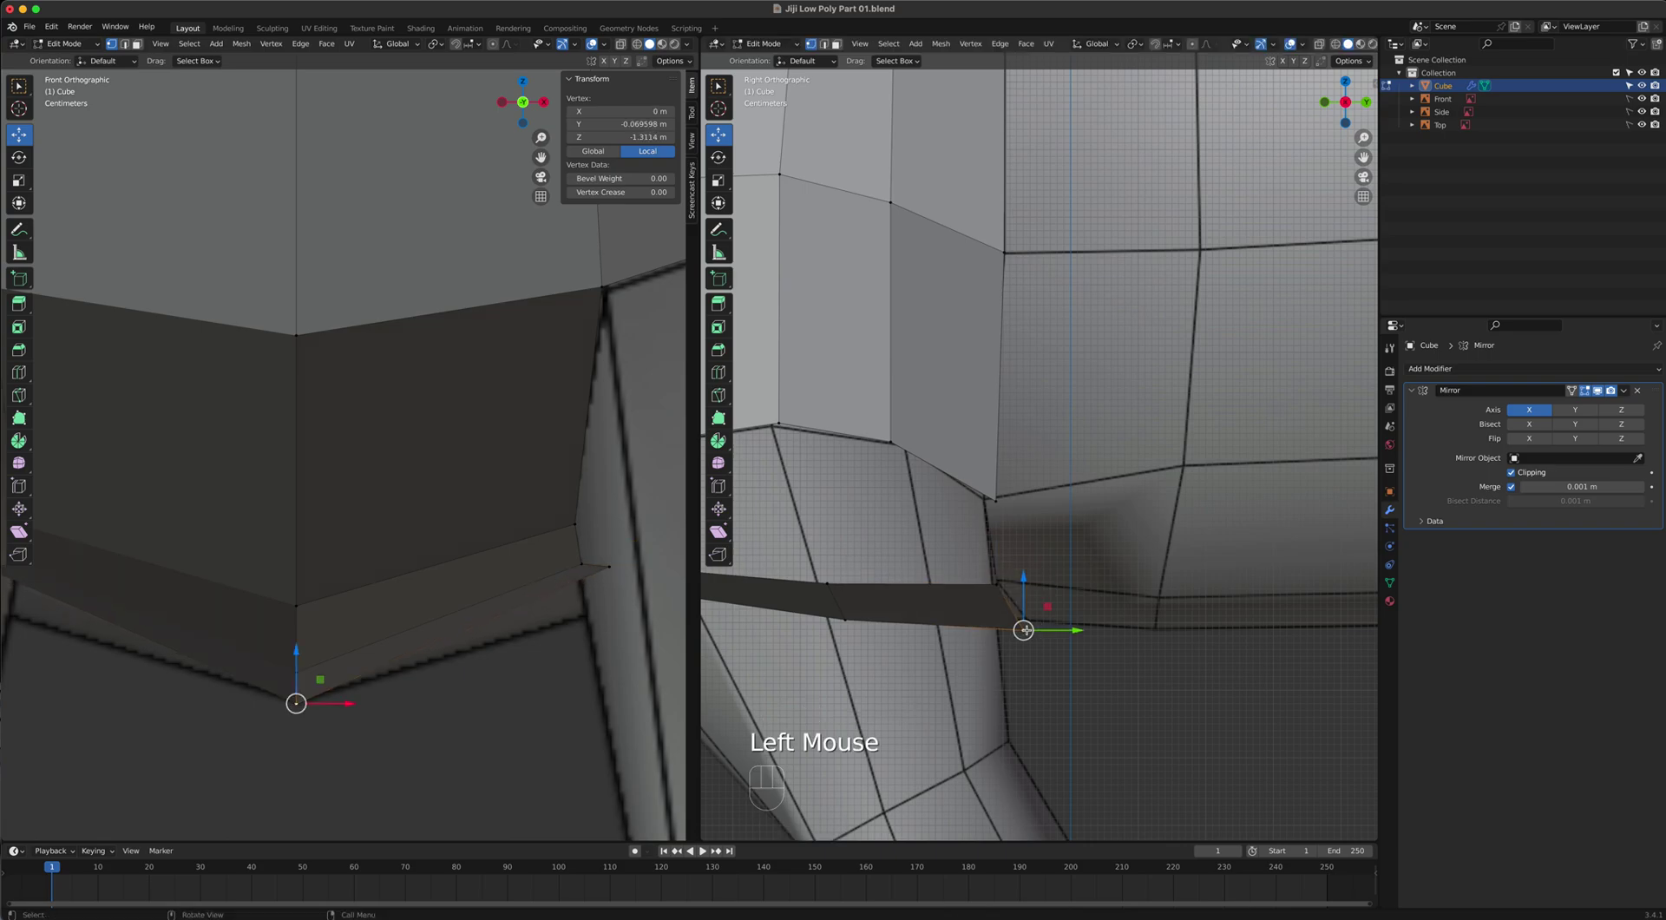
pyautogui.press('g')
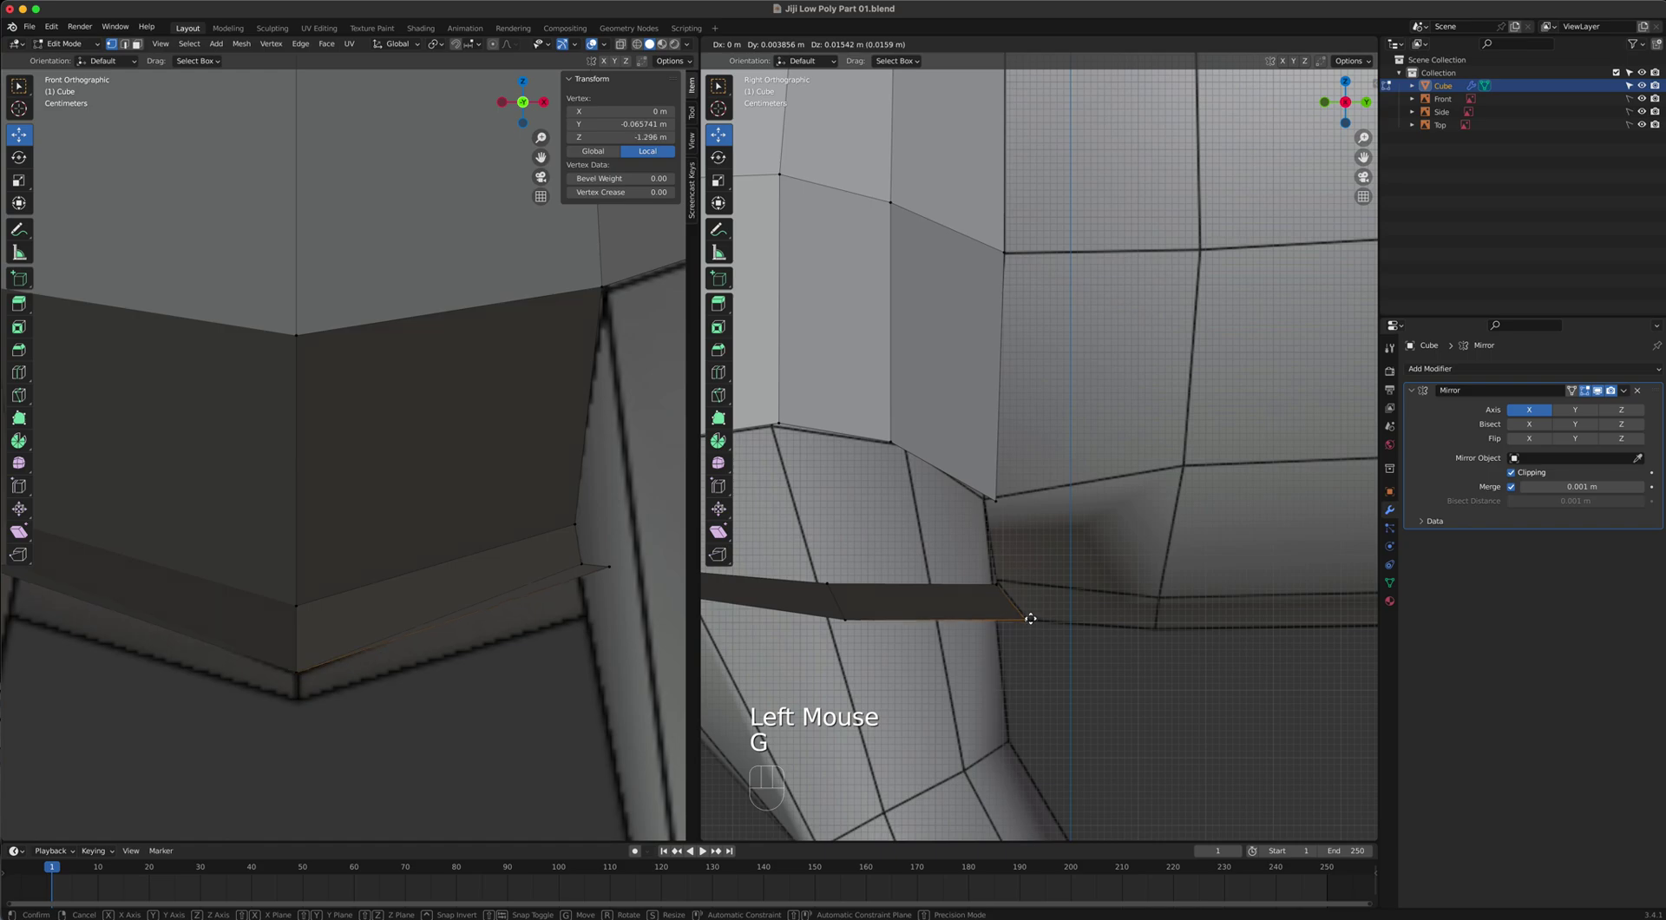
# Select both vertices of the rearmost underside edge and move them forward about 0.118 m in the side view.
pyautogui.click(974, 565)
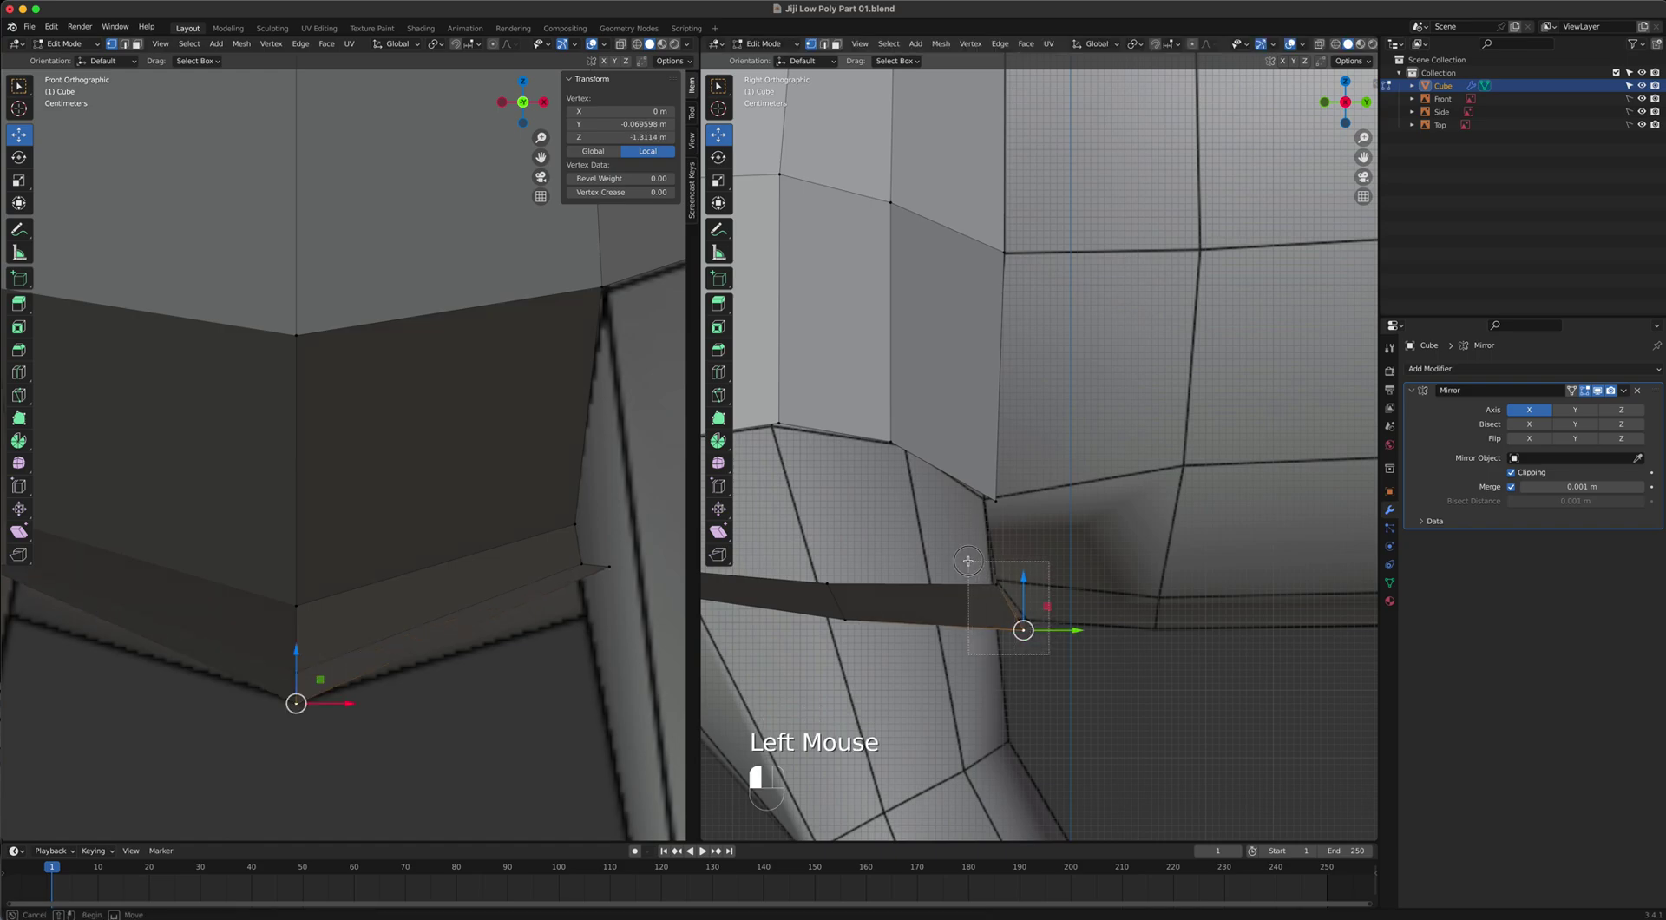
pyautogui.press('g')
pyautogui.click(885, 578)
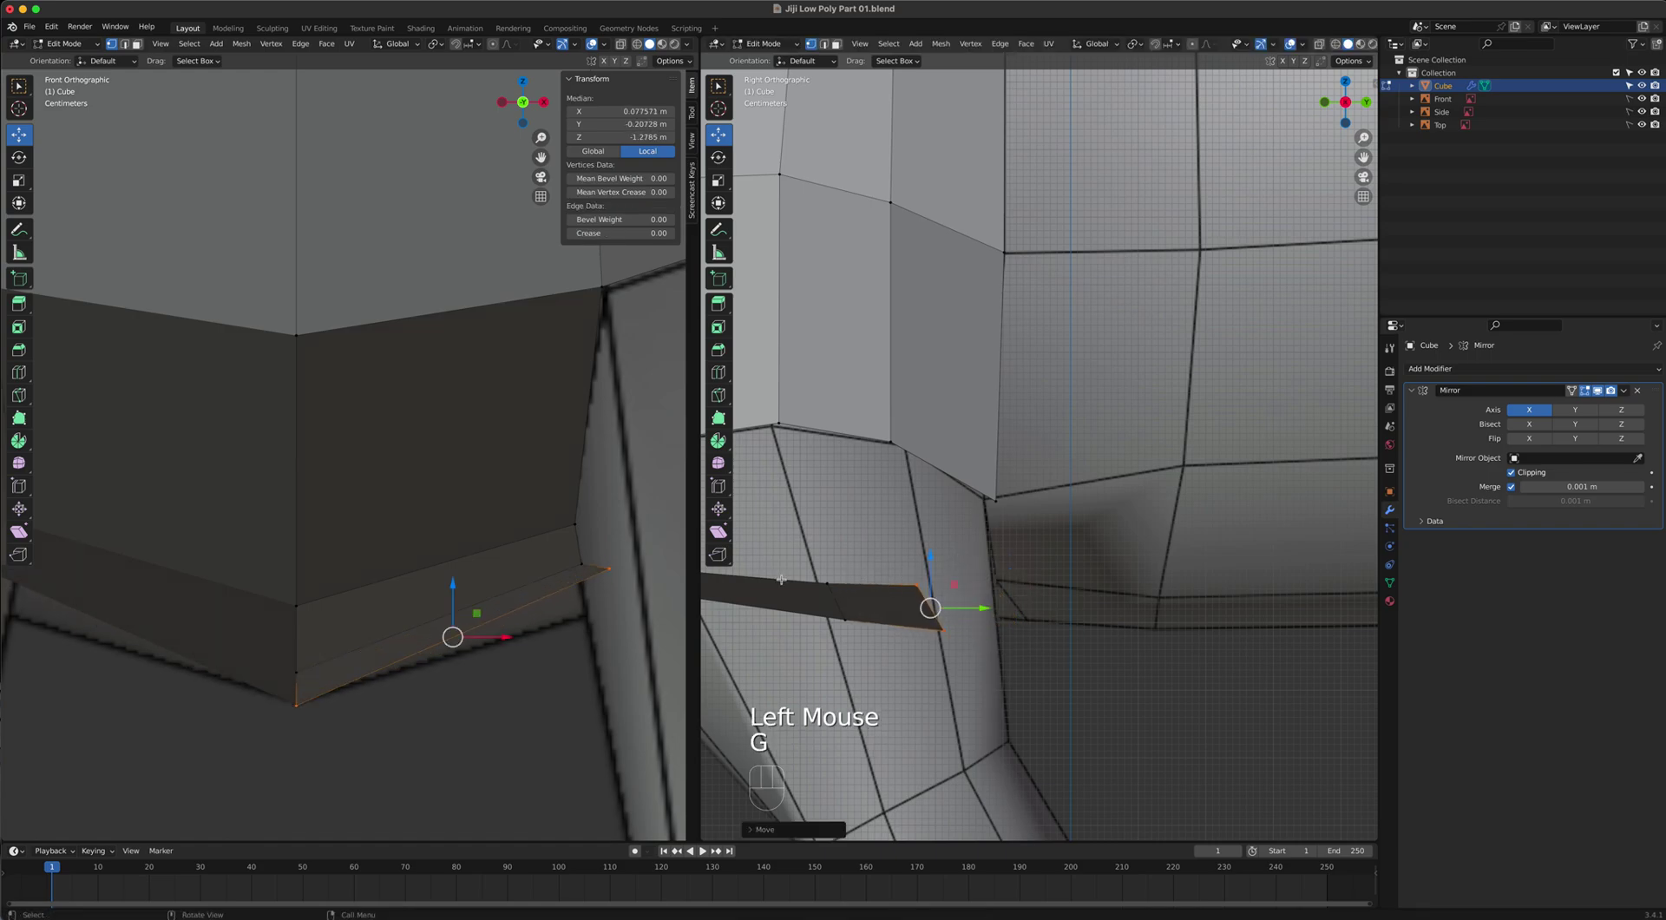
# Lower the edge's outer vertex about 0.023 m to the front reference line, shift it inward about 0.005 m, and nudge it backward about 0.002 m.
pyautogui.click(608, 574)
pyautogui.press('g')
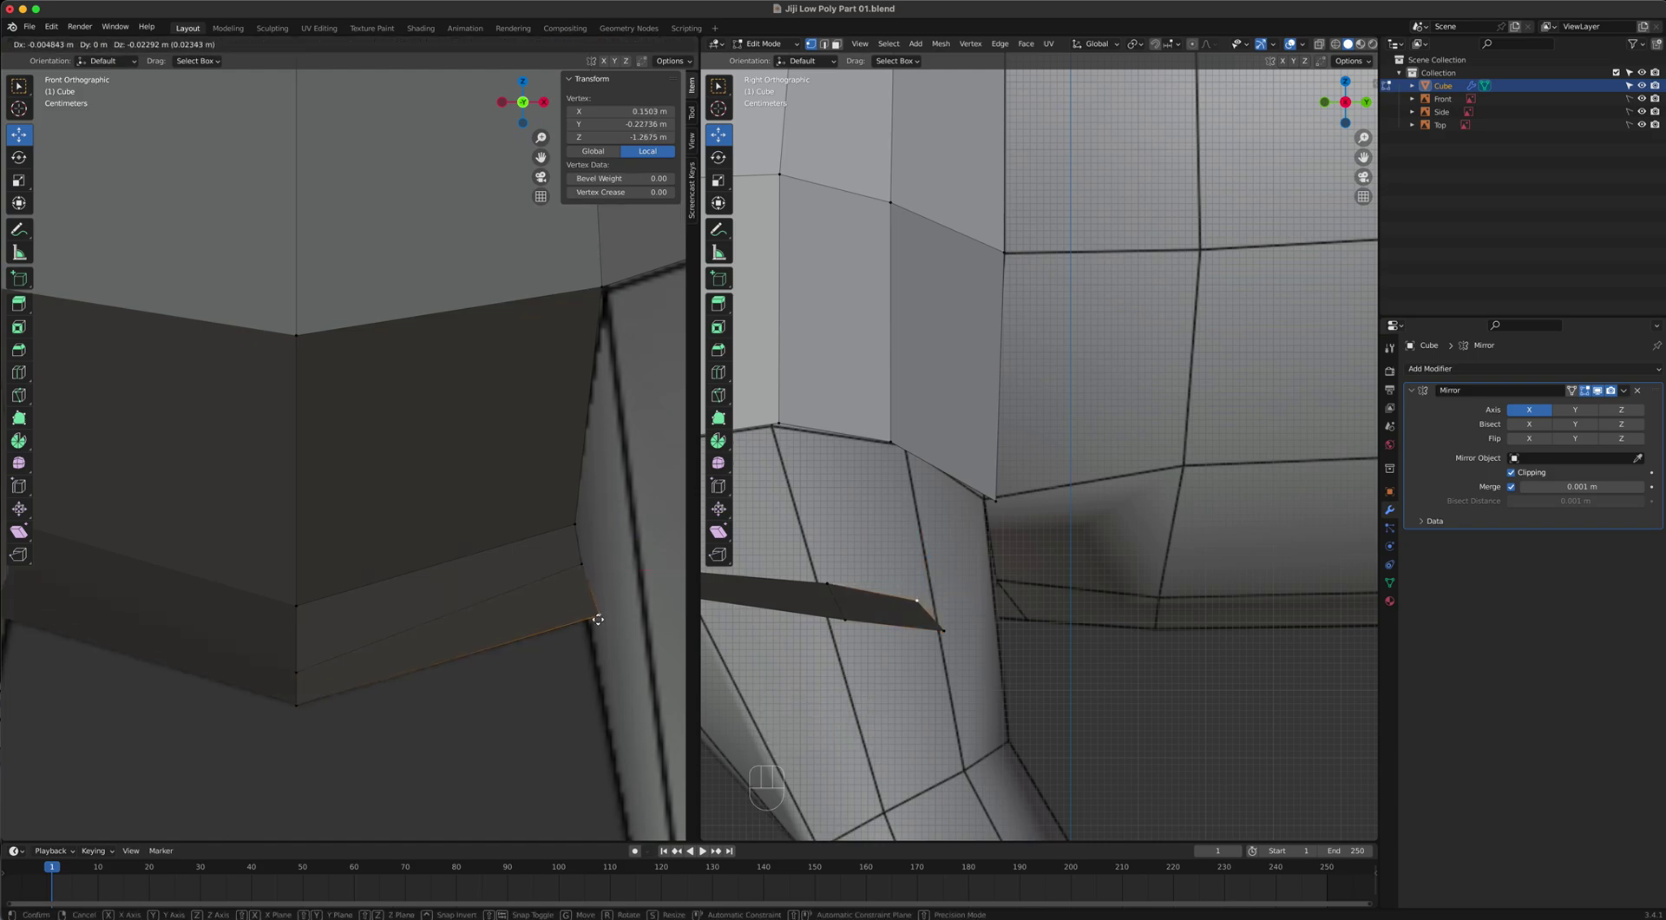
pyautogui.click(598, 615)
pyautogui.press('g')
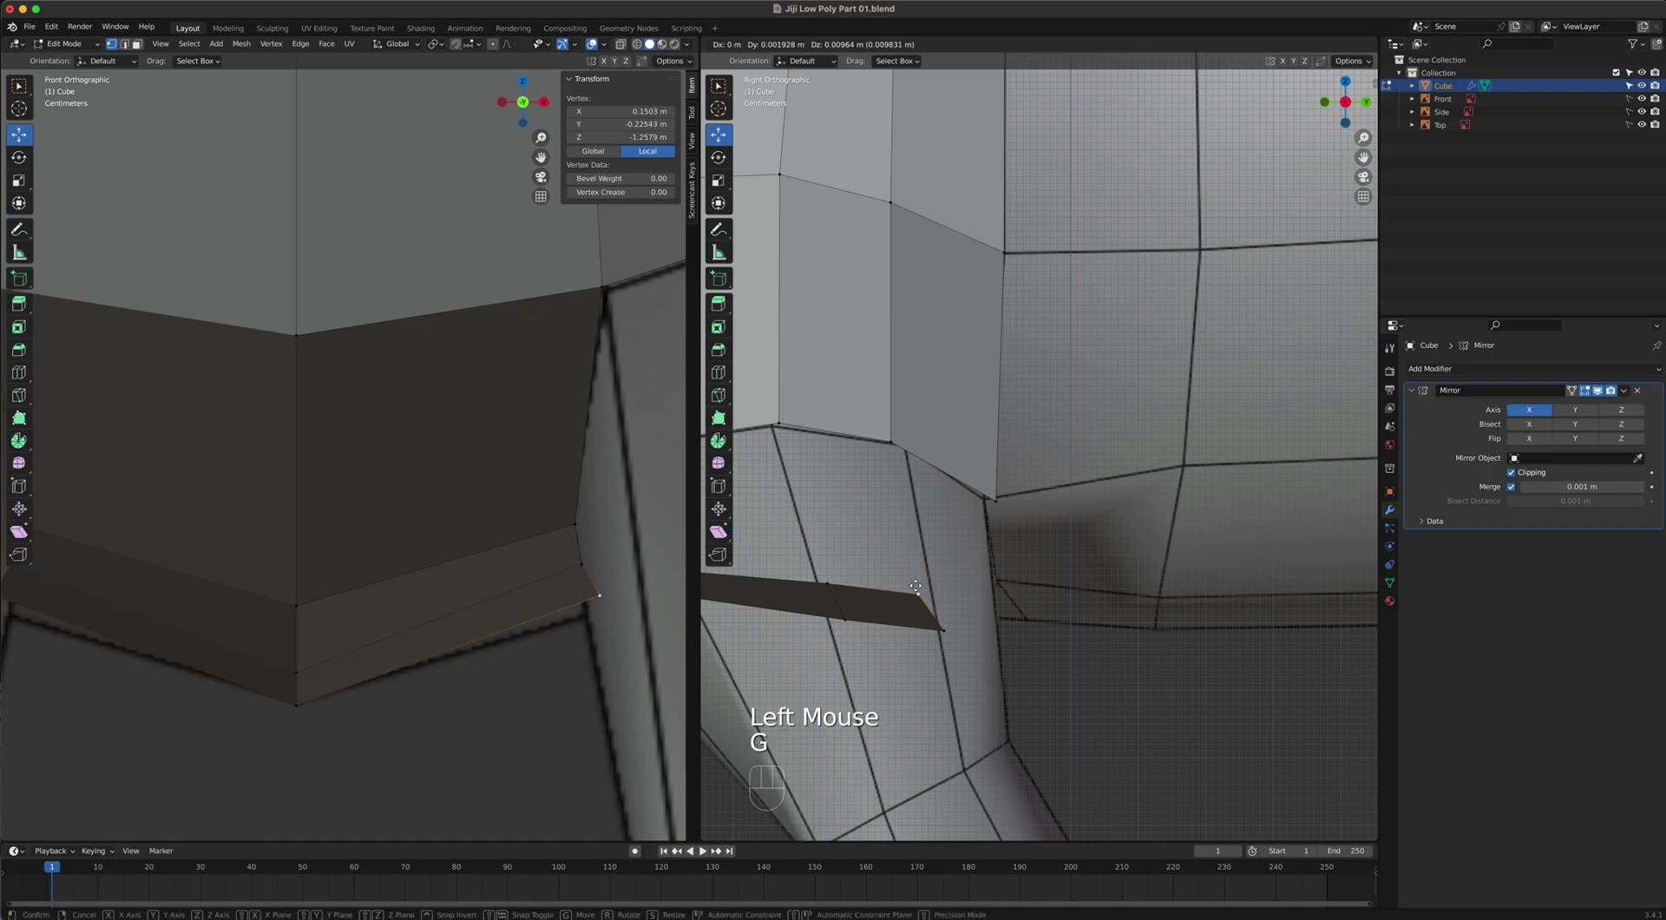
pyautogui.click(917, 598)
# Extrude the open rear edges of the body's side backward about 0.238 m and up about 0.014 m in the side view.
pyautogui.scroll(-2, 1050, 635)
pyautogui.moveTo(1051, 635); pyautogui.dragTo(1074, 524, button='middle')
pyautogui.scroll(-6, 1074, 524)
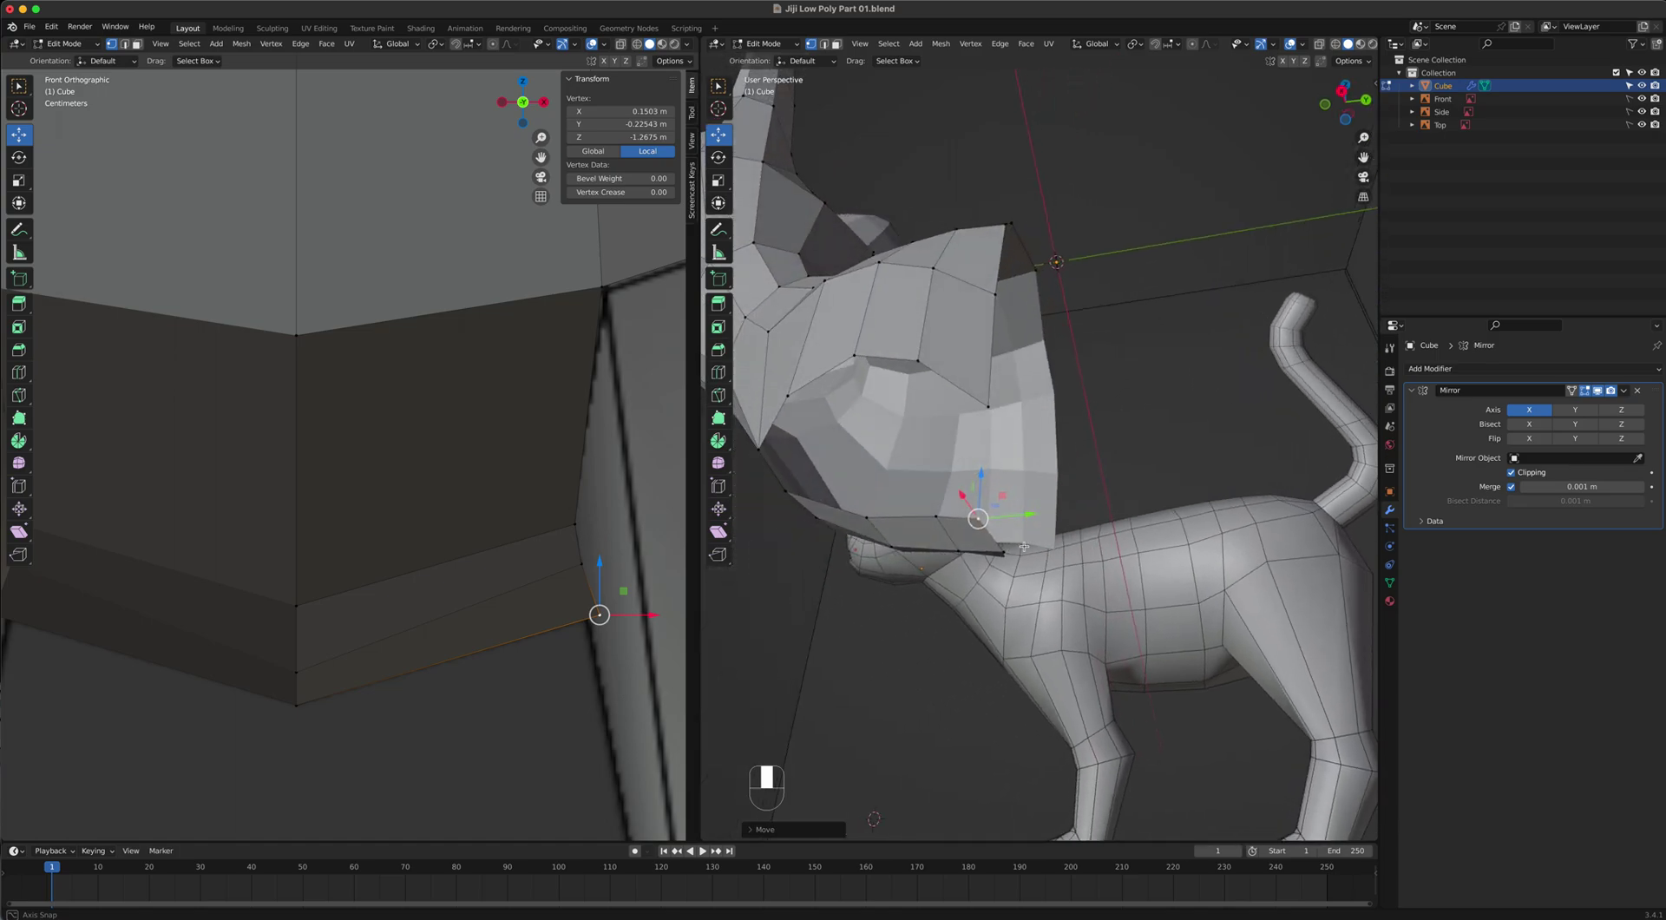
pyautogui.press('KP_3')
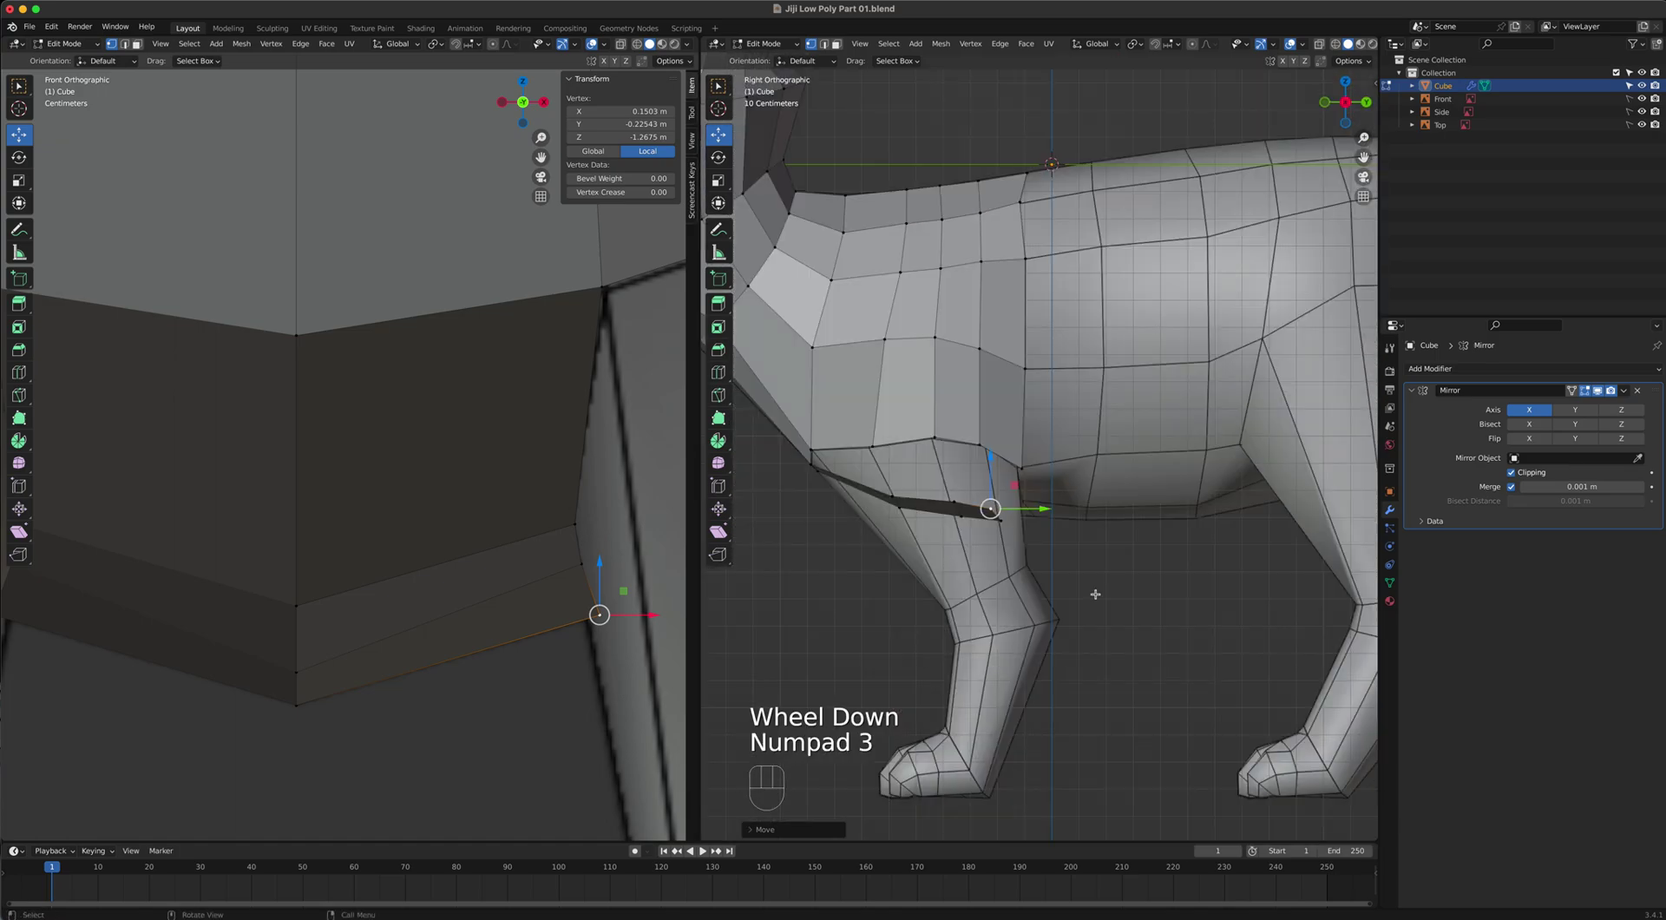
pyautogui.scroll(4, 987, 537)
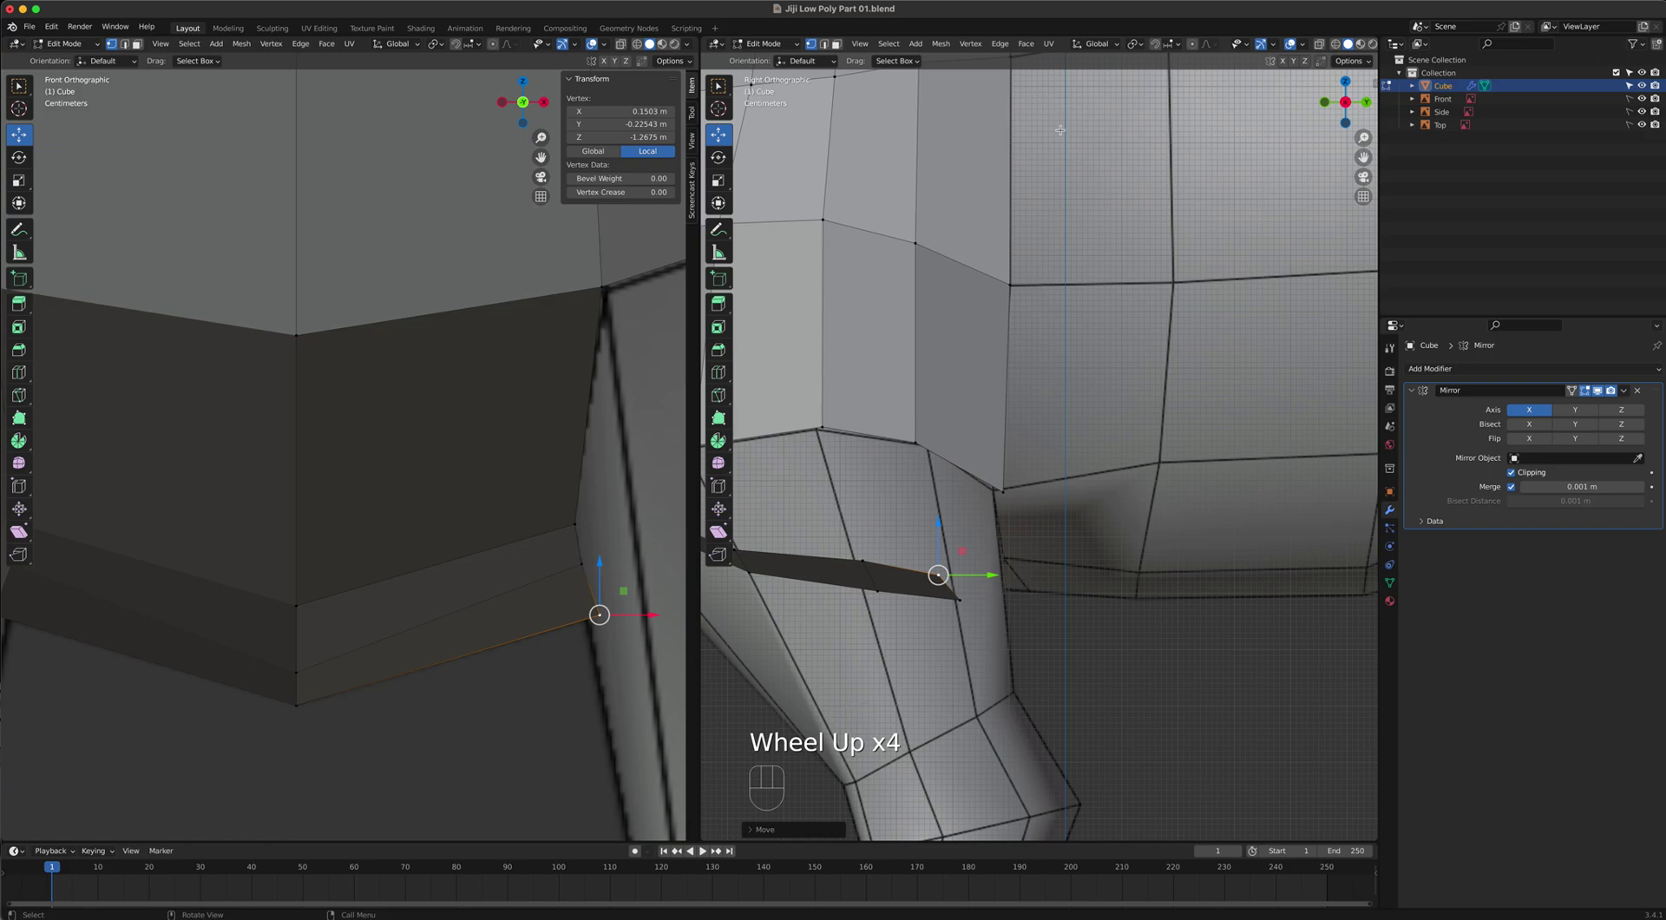
pyautogui.scroll(-2, 1056, 529)
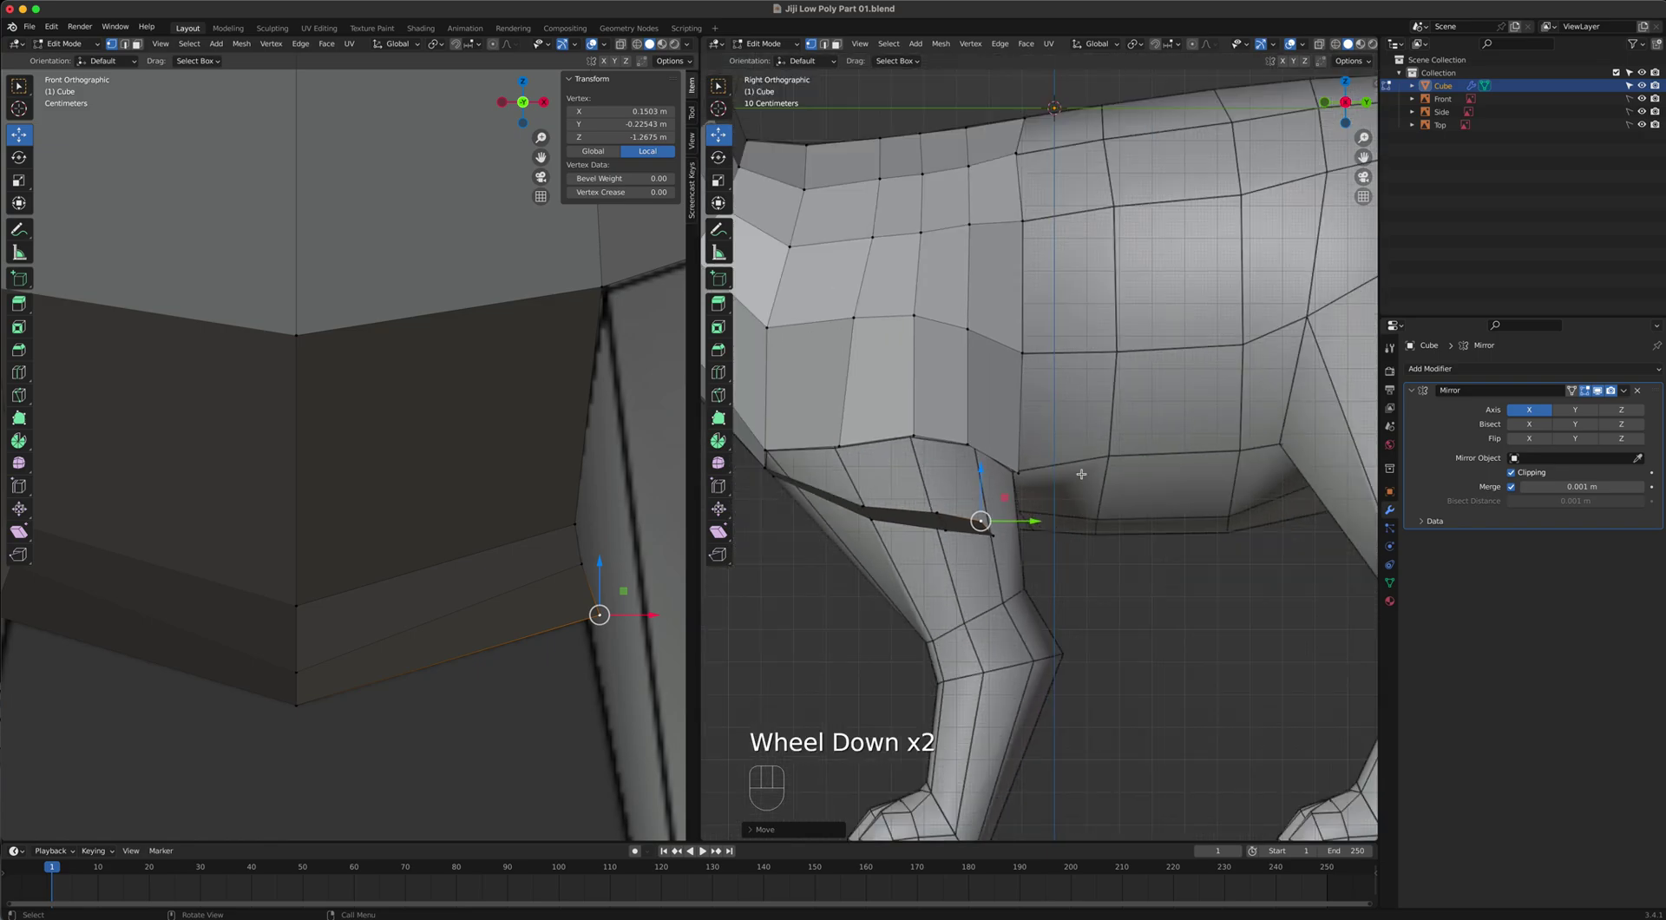
pyautogui.press('2')
pyautogui.click(1015, 131)
pyautogui.keyDown('shift'); pyautogui.click(1021, 137); pyautogui.keyUp('shift')
pyautogui.click(1020, 137)
pyautogui.keyDown('shift'); pyautogui.click(1021, 178); pyautogui.keyUp('shift')
pyautogui.keyDown('shift'); pyautogui.click(1021, 277); pyautogui.keyUp('shift')
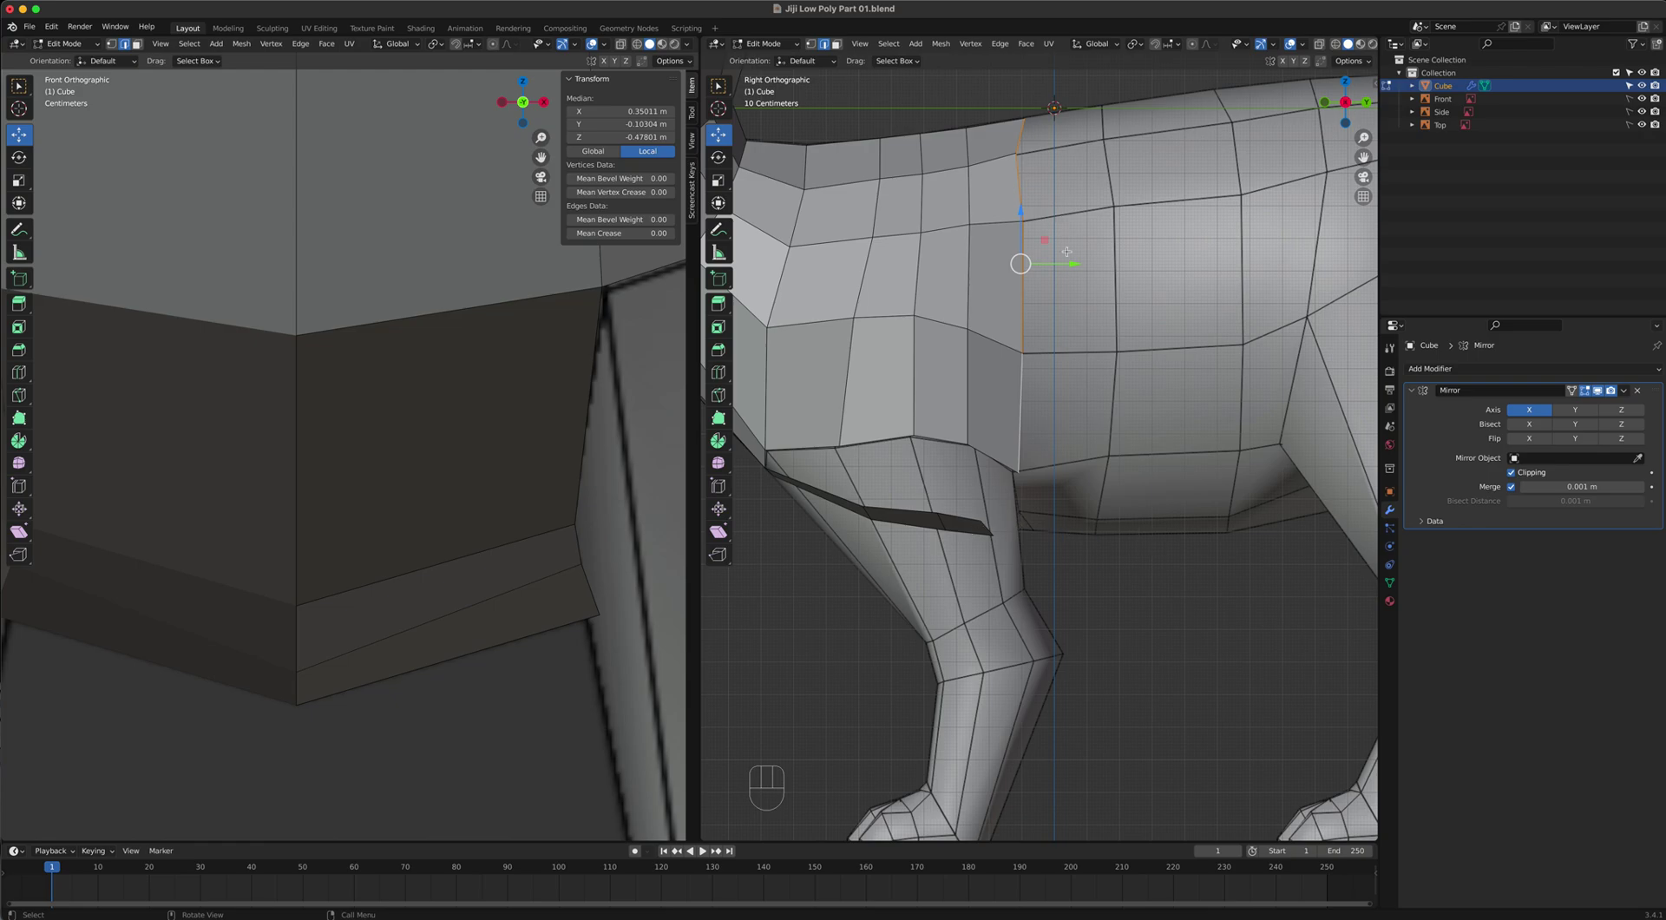
pyautogui.press('e')
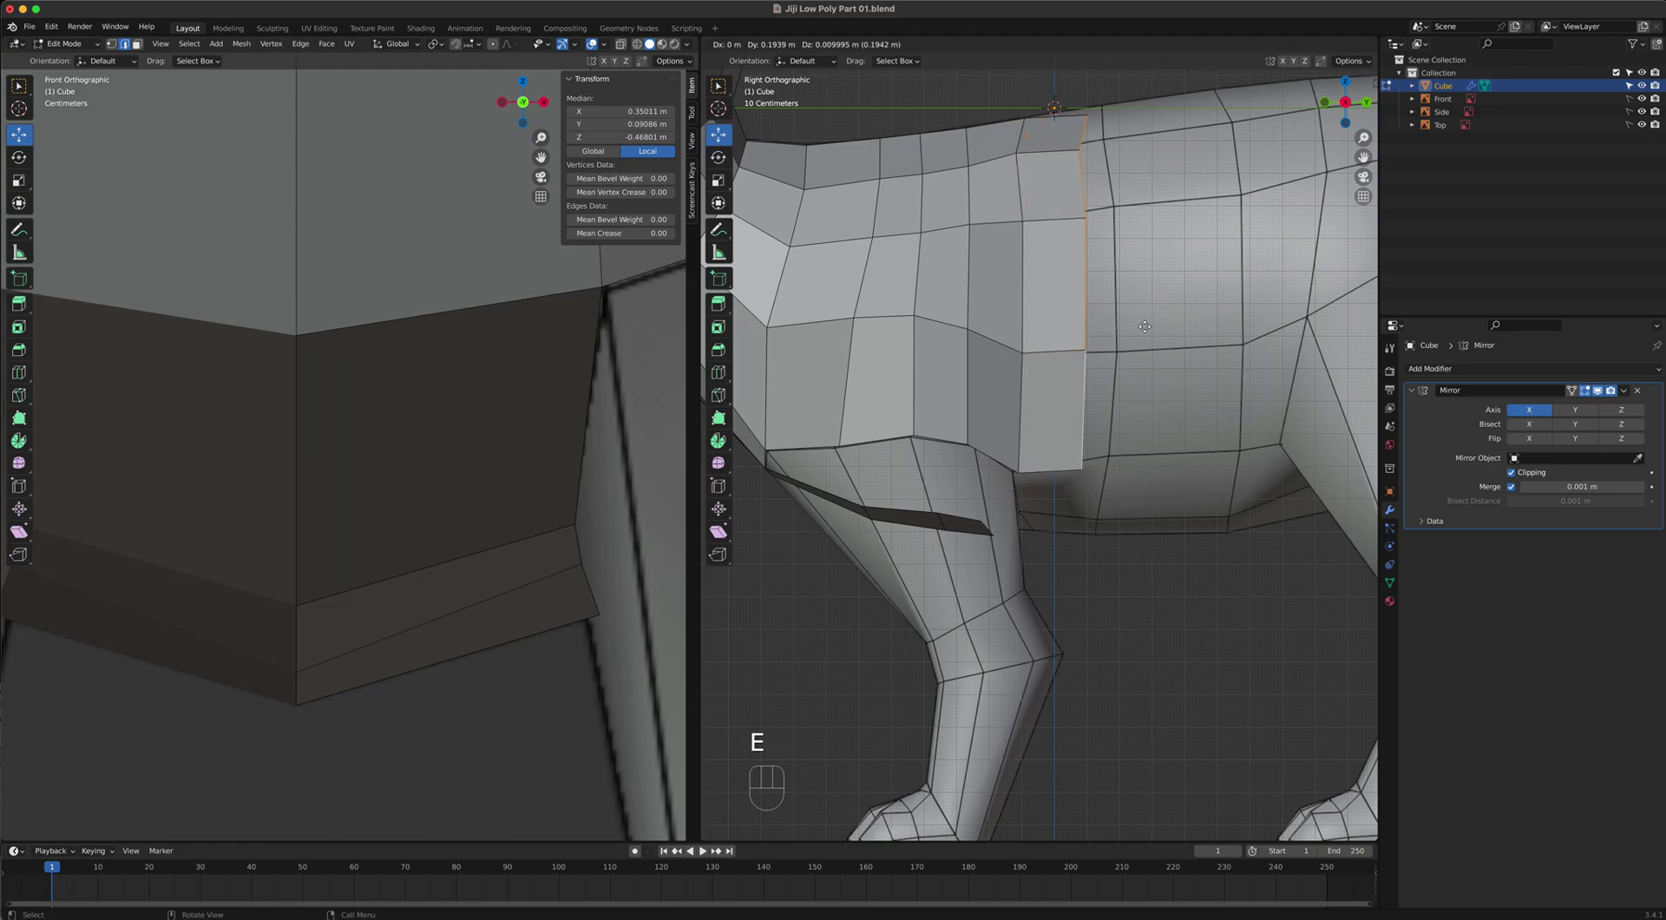
pyautogui.click(1067, 335)
# Move the three upper vertices of the newly extruded rear edge onto the reference mesh lines in the side view.
pyautogui.press('1')
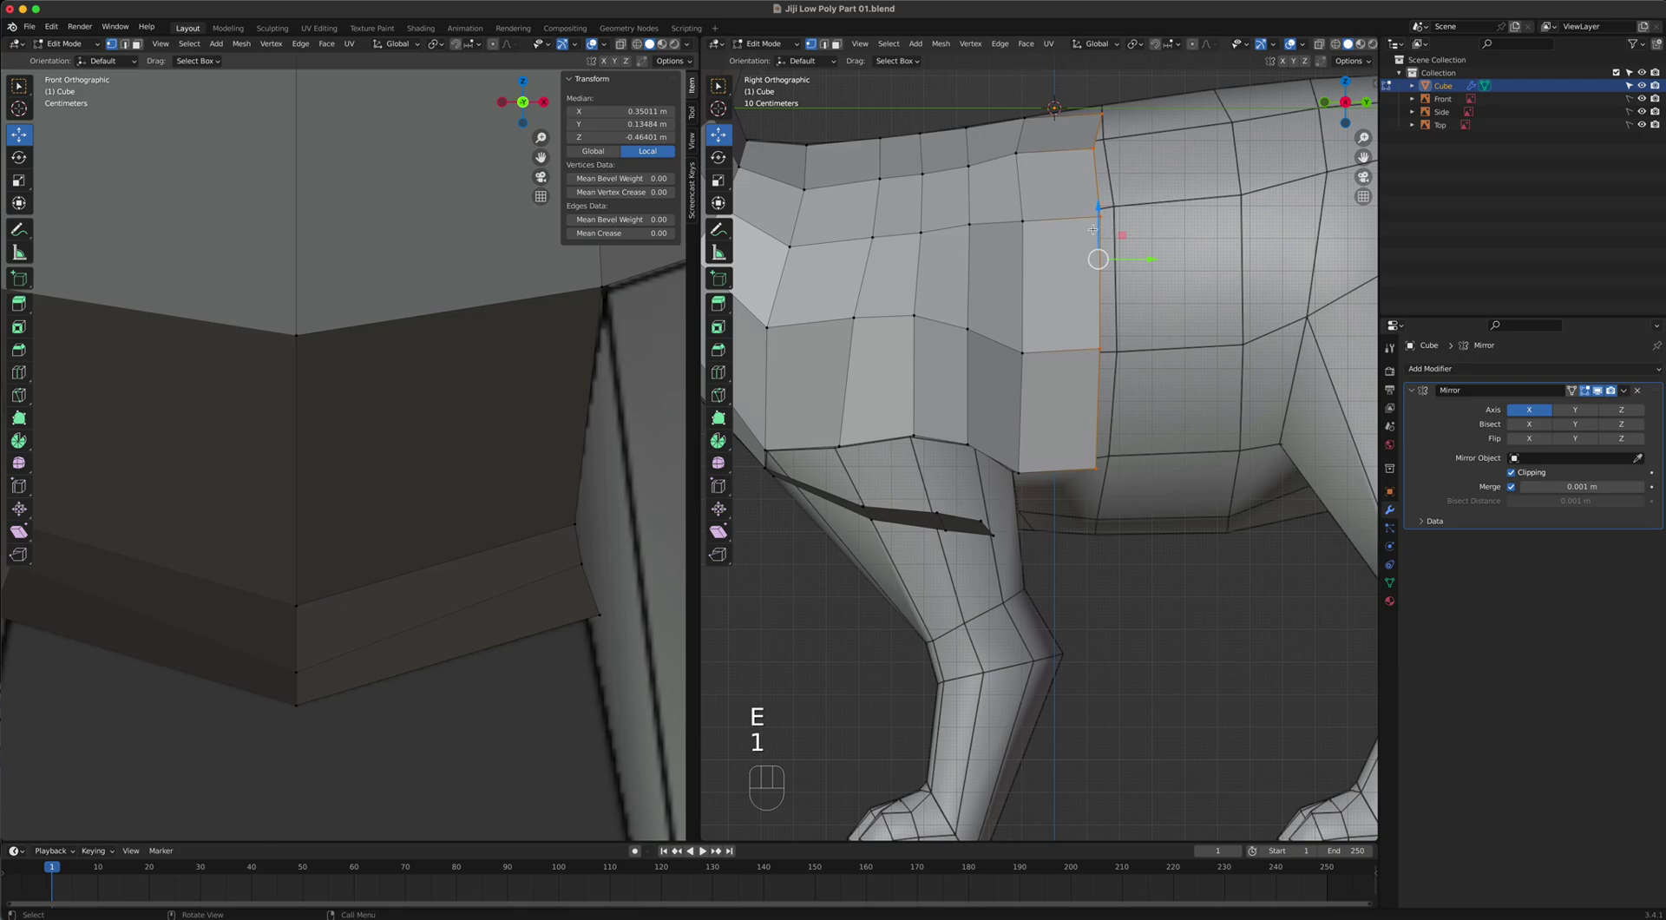
pyautogui.keyDown('shift'); pyautogui.moveTo(1066, 334); pyautogui.dragTo(1072, 460, button='middle'); pyautogui.keyUp('shift')
pyautogui.click(1103, 239)
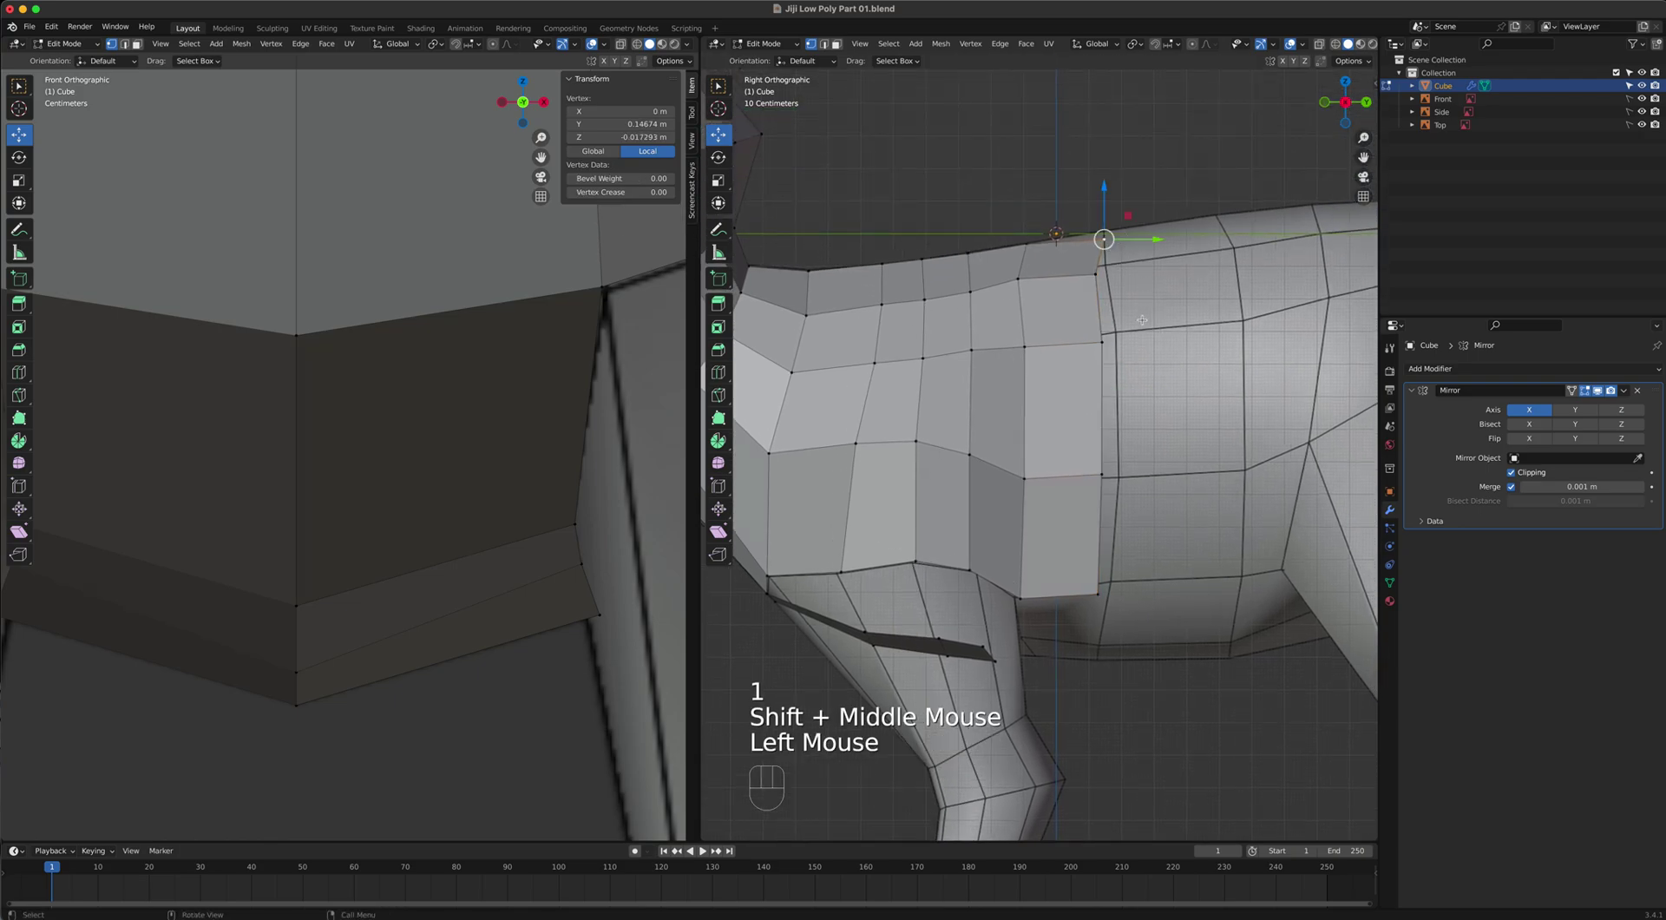
pyautogui.press('g')
pyautogui.click(1142, 312)
pyautogui.click(1099, 278)
pyautogui.press('g')
pyautogui.click(1109, 269)
pyautogui.click(1108, 337)
pyautogui.press('g')
pyautogui.click(1123, 324)
# Move the two lower vertices of the new rear edge onto the matching reference mesh corners in the side view.
pyautogui.click(1101, 474)
pyautogui.press('g')
pyautogui.click(1116, 586)
pyautogui.click(1116, 586)
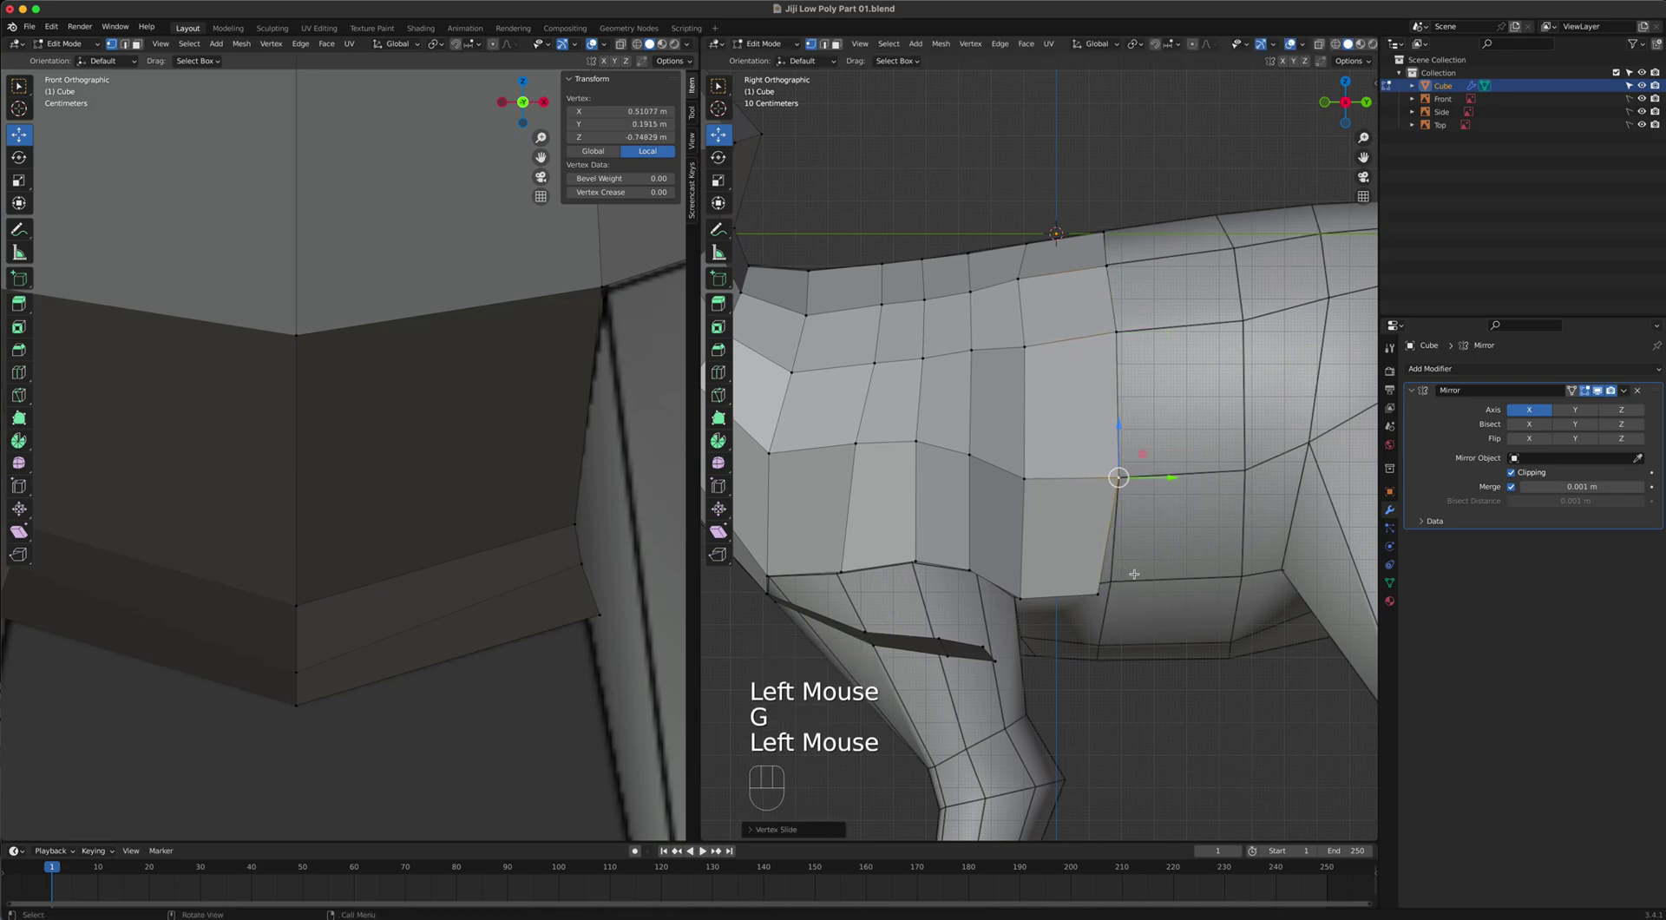
pyautogui.press('g')
pyautogui.click(1099, 597)
# Align the rear edge vertex next to the spine with the reference line in the top view.
pyautogui.scroll(-4, 424, 352)
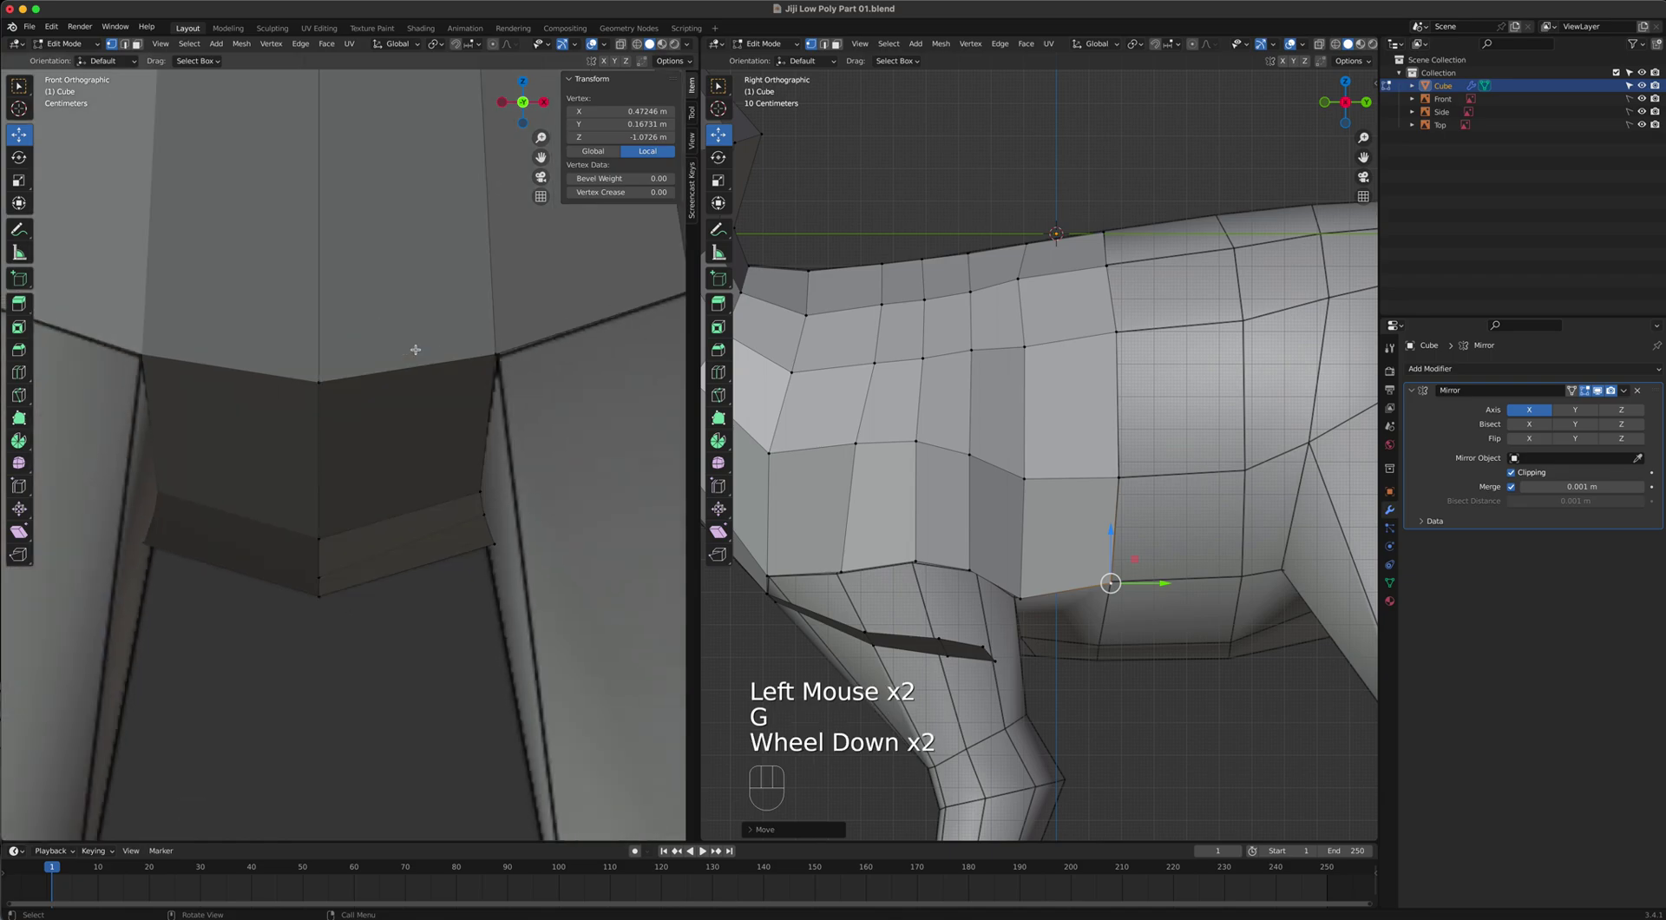
pyautogui.scroll(-1, 424, 353)
pyautogui.keyDown('shift'); pyautogui.moveTo(497, 427); pyautogui.dragTo(476, 545, button='middle'); pyautogui.keyUp('shift')
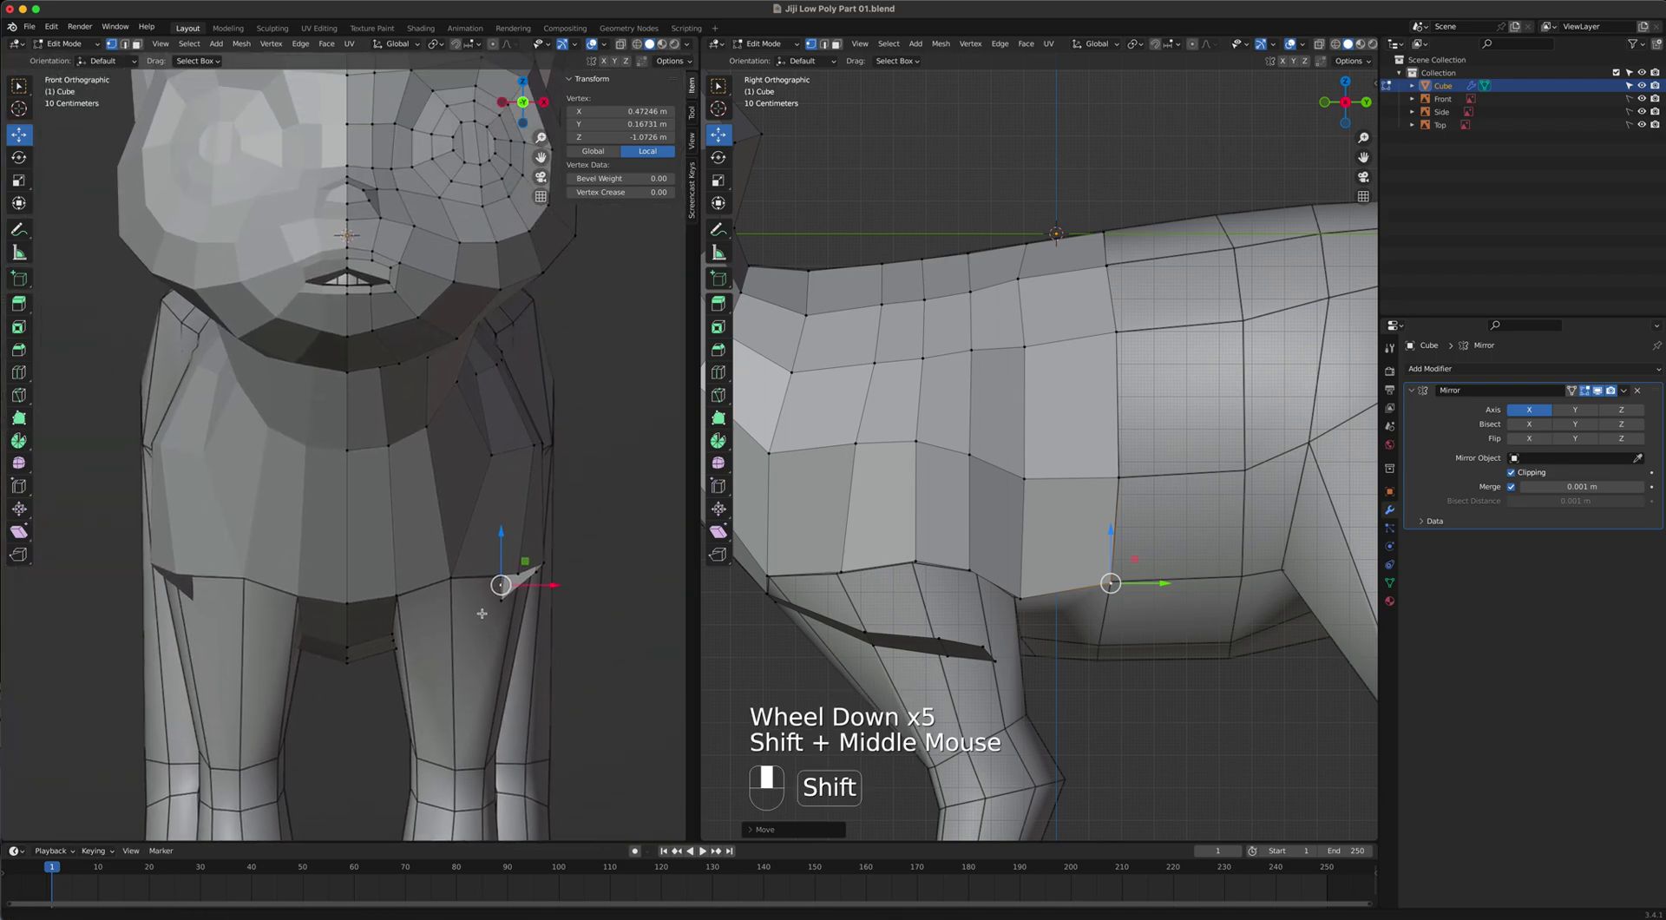
pyautogui.press('`')
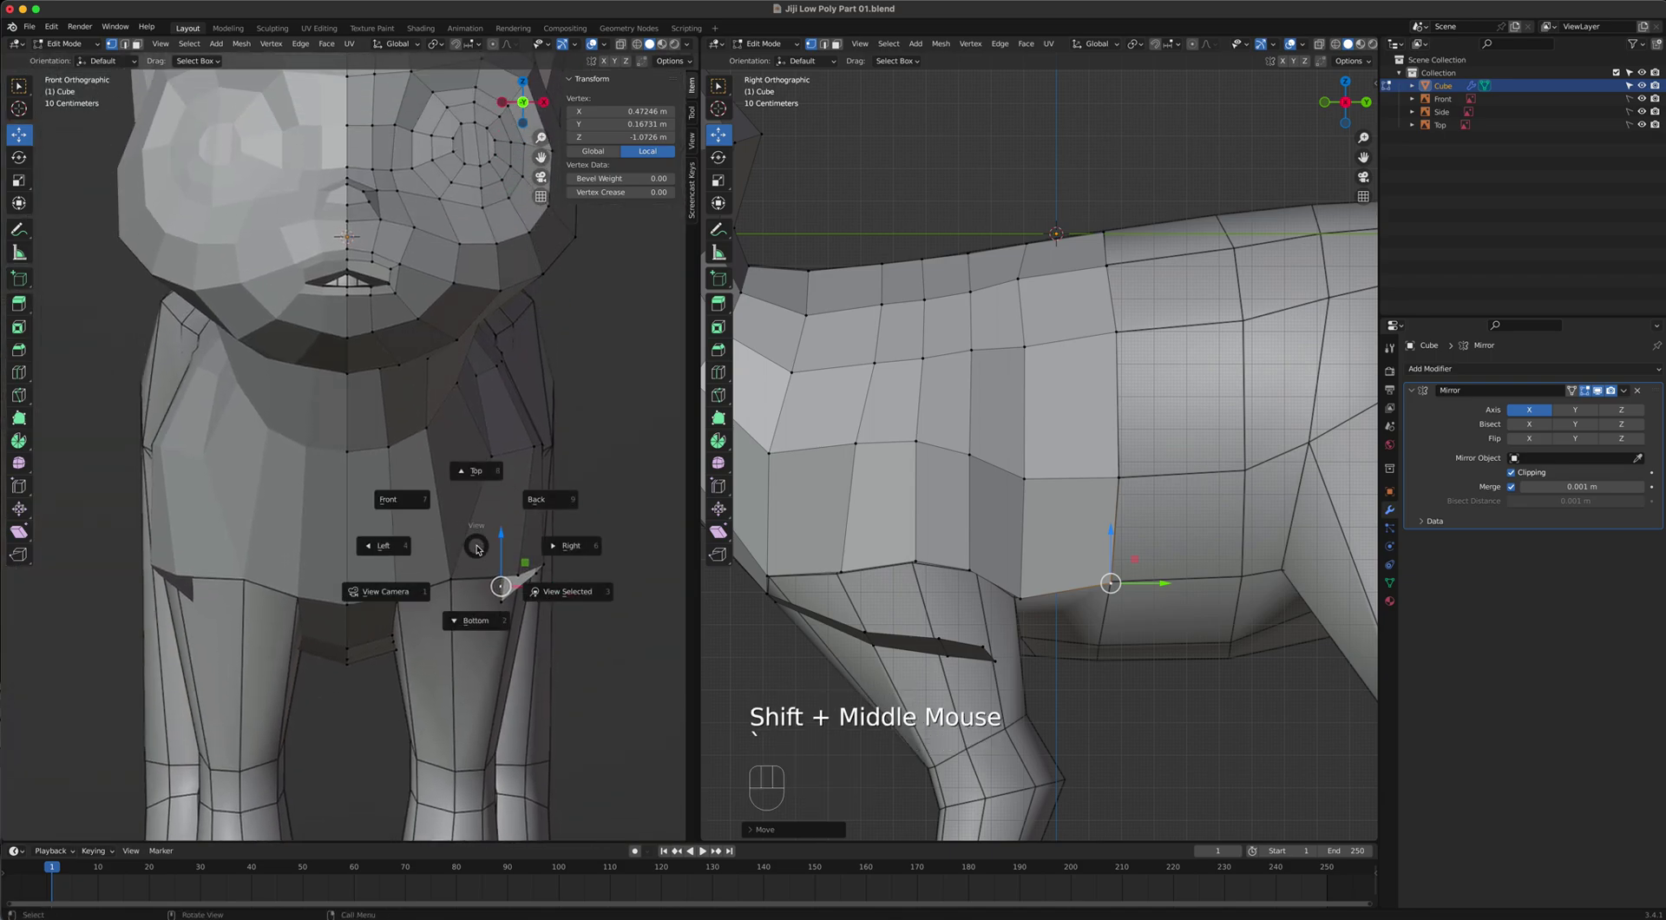
pyautogui.click(468, 469)
pyautogui.scroll(-2, 460, 377)
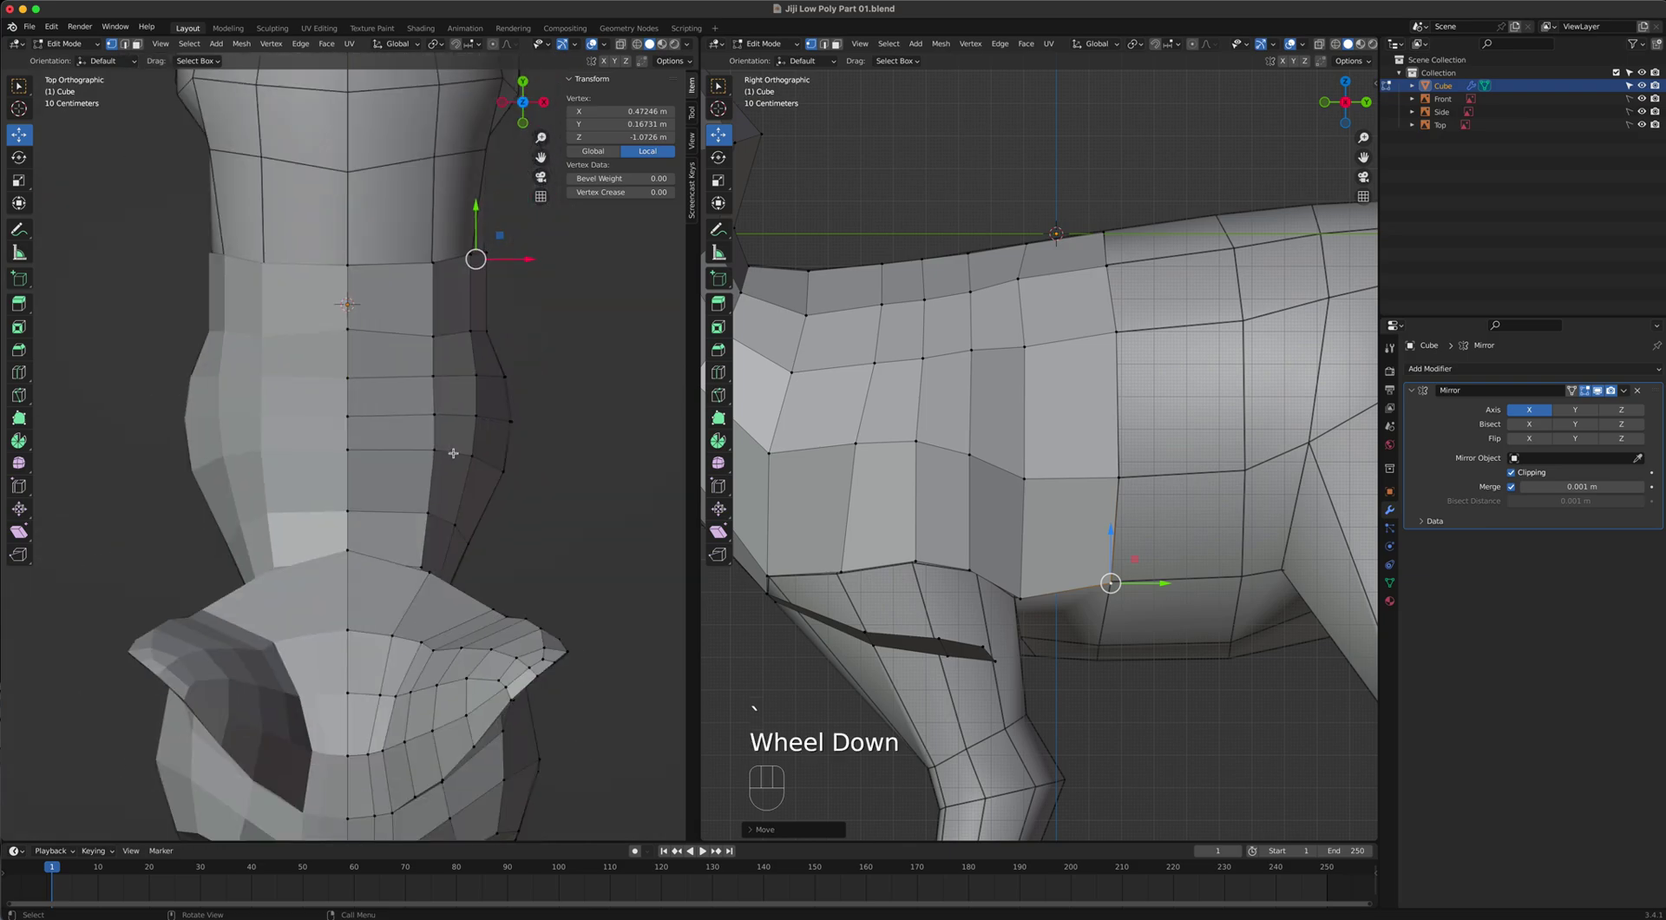
pyautogui.scroll(1, 460, 378)
pyautogui.scroll(2, 460, 377)
pyautogui.keyDown('shift'); pyautogui.moveTo(464, 390); pyautogui.dragTo(523, 473, button='middle'); pyautogui.keyUp('shift')
pyautogui.click(500, 405)
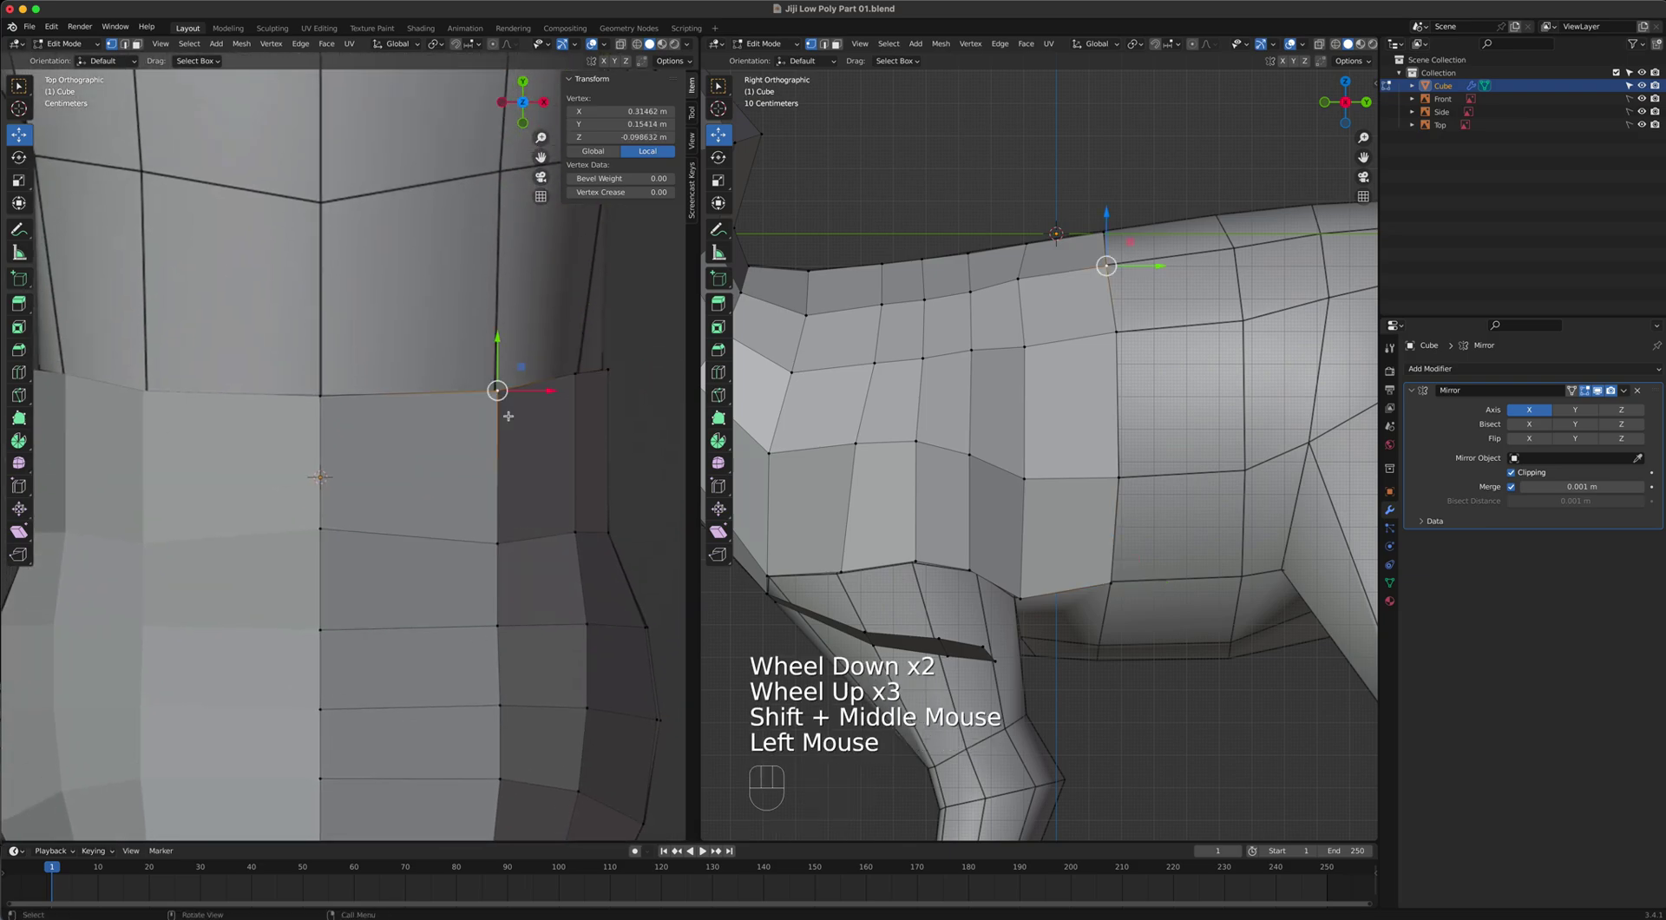
pyautogui.press('g')
pyautogui.click(556, 456)
# Align the outer vertices of the rear edge with the top-view reference, moving the lowest one outward about 0.001 m.
pyautogui.click(596, 387)
pyautogui.press('g')
pyautogui.click(593, 384)
pyautogui.click(577, 374)
pyautogui.press('g')
pyautogui.click(617, 405)
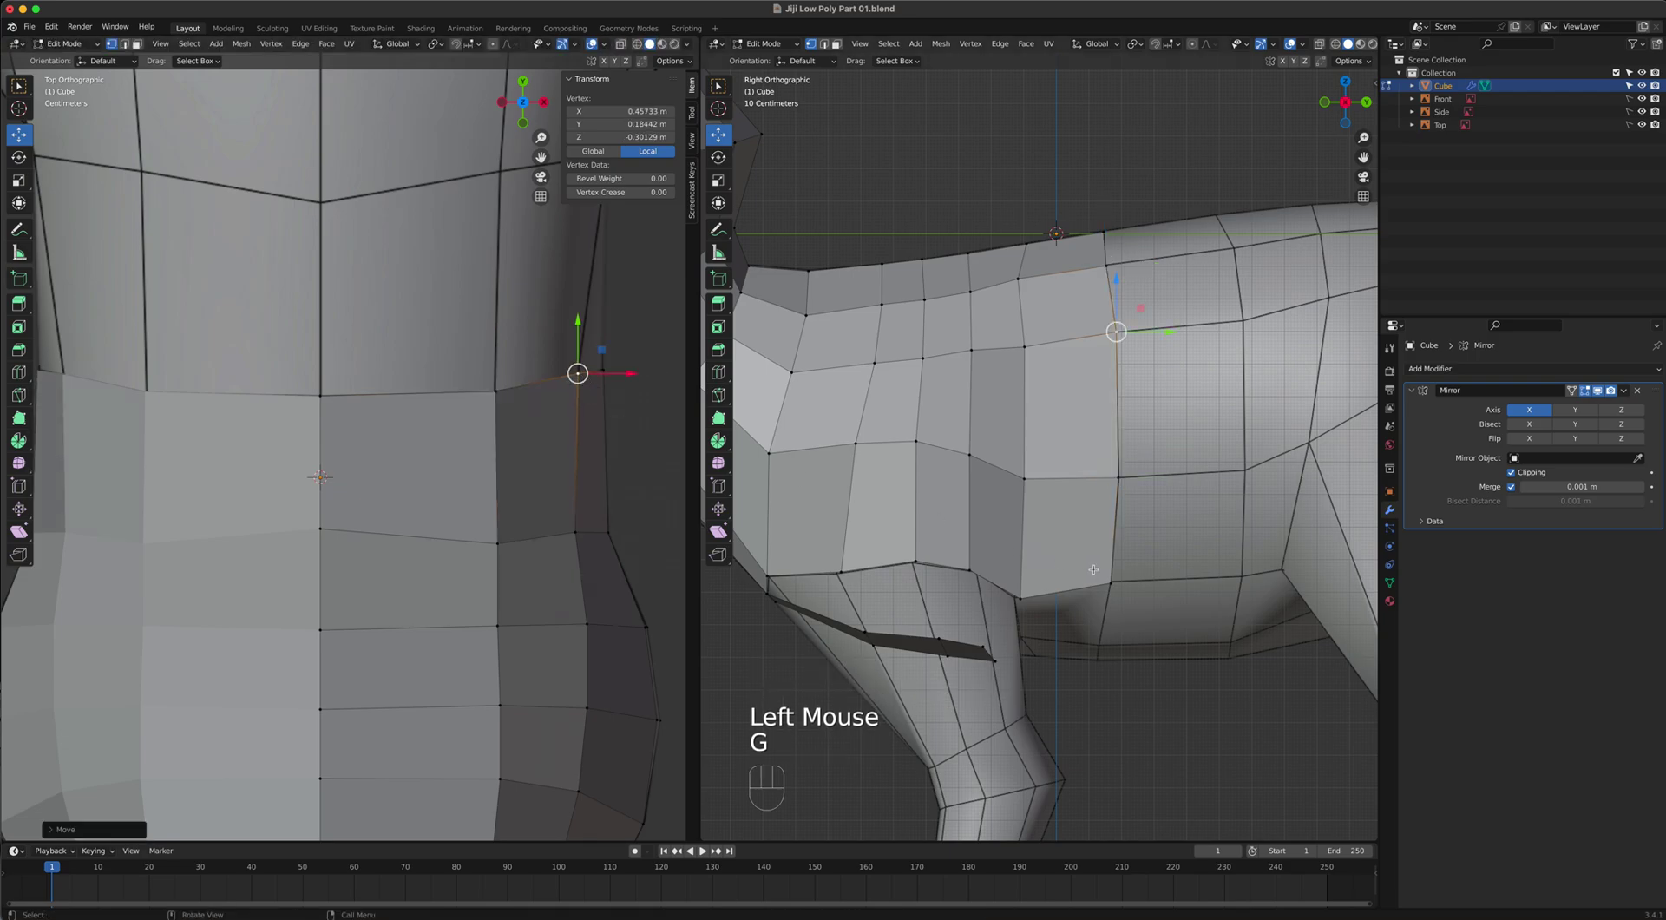
pyautogui.click(1122, 582)
pyautogui.press('g')
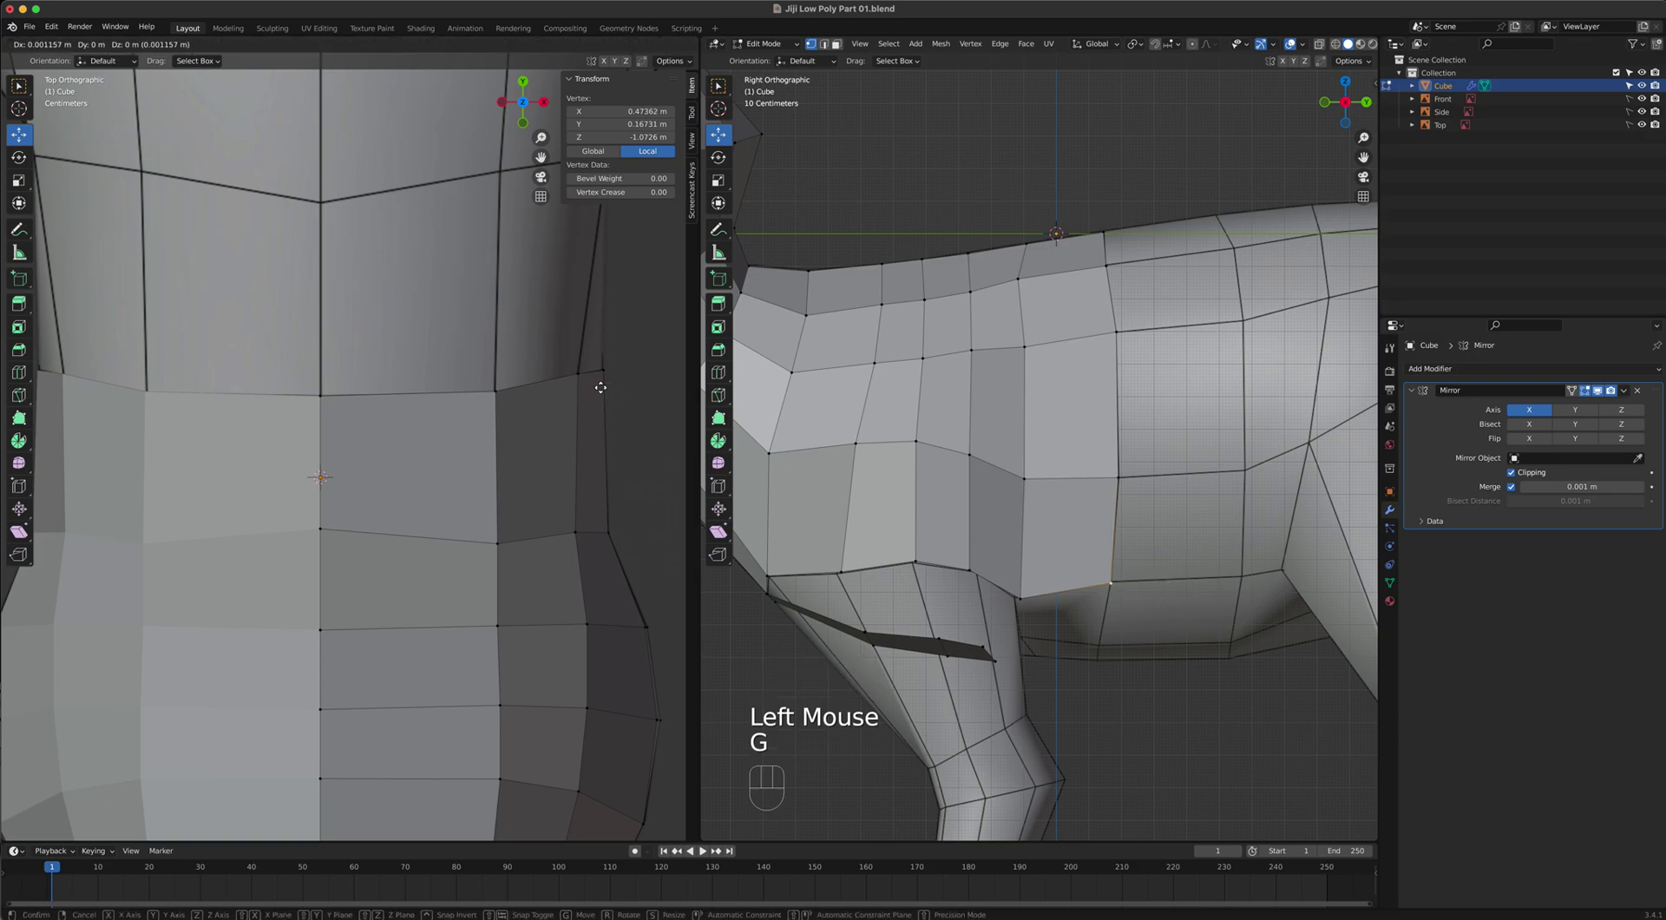
pyautogui.click(600, 387)
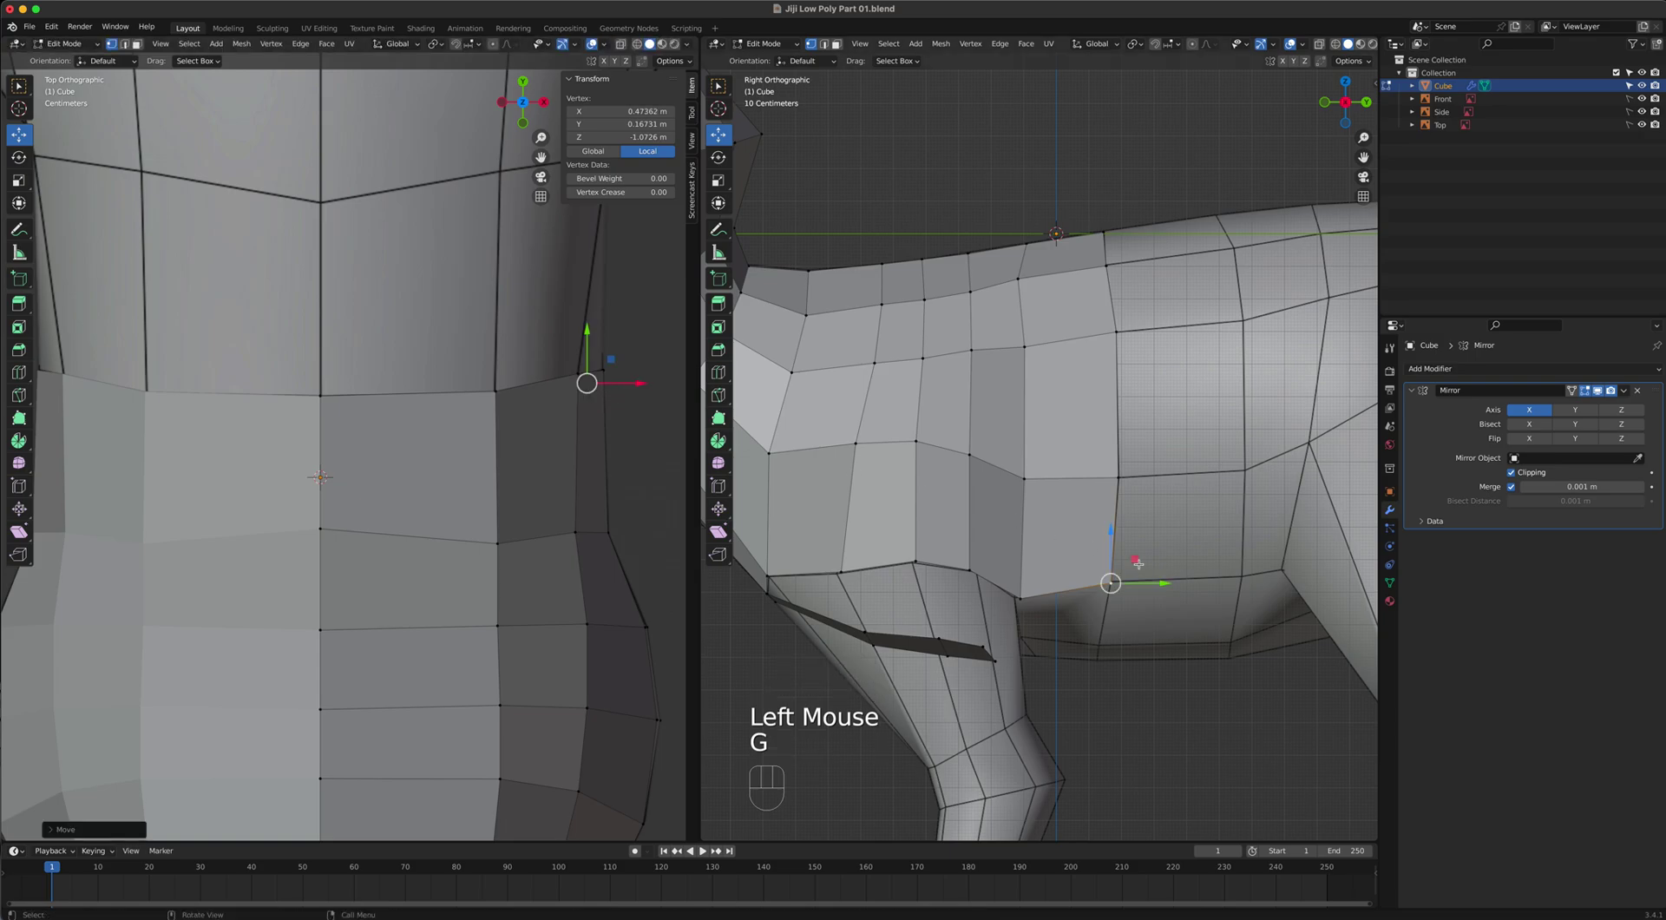
# Extrude the bottom edge of the rearmost side face down about 0.12 m in the side view.
pyautogui.press('2')
pyautogui.click(1076, 593)
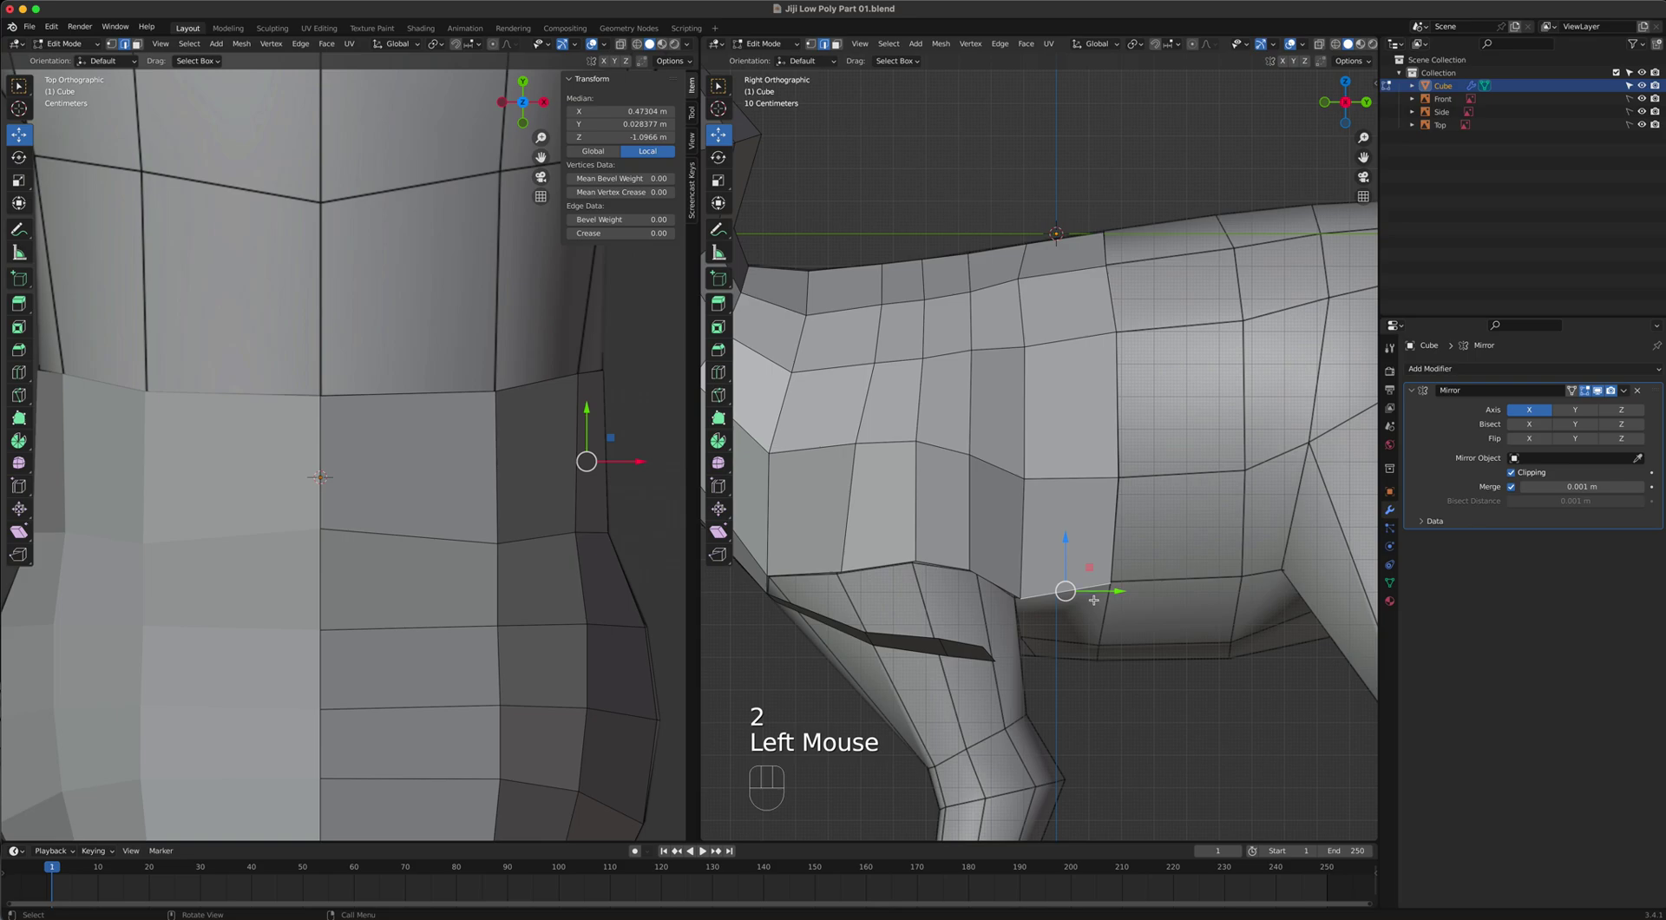
pyautogui.press('e')
pyautogui.click(1092, 637)
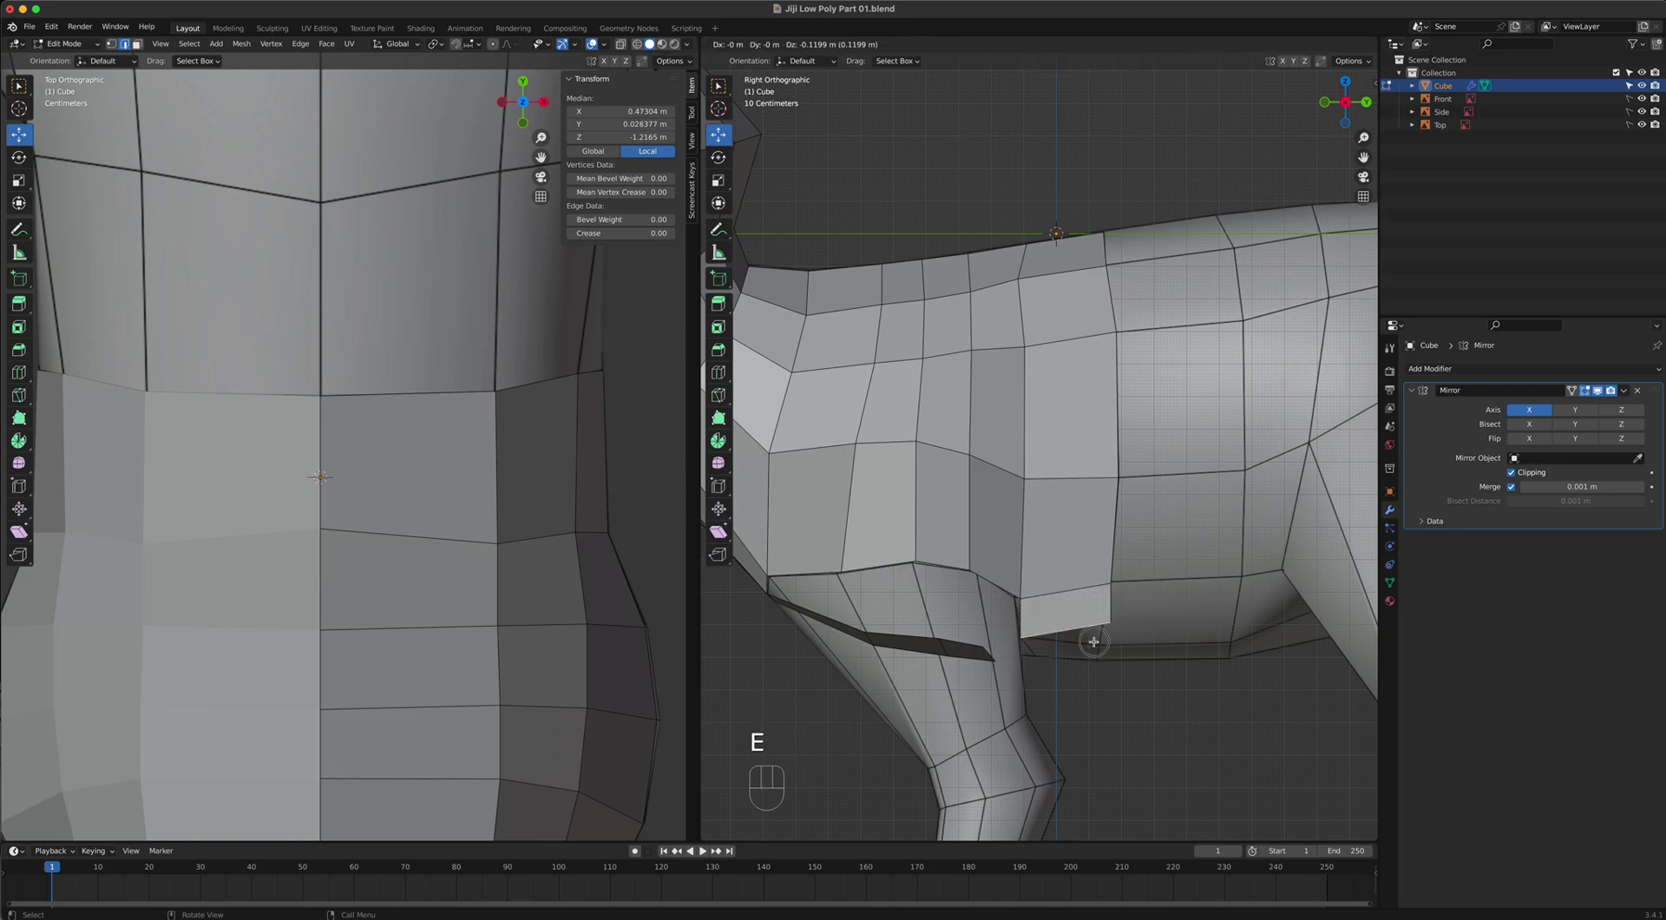
# Align the extruded face's lower corners with the belly reference, moving the rear corner about 0.036 m forward and 0.072 m down.
pyautogui.scroll(4, 1091, 659)
pyautogui.keyDown('shift'); pyautogui.moveTo(1085, 824); pyautogui.dragTo(1116, 525, button='middle'); pyautogui.keyUp('shift')
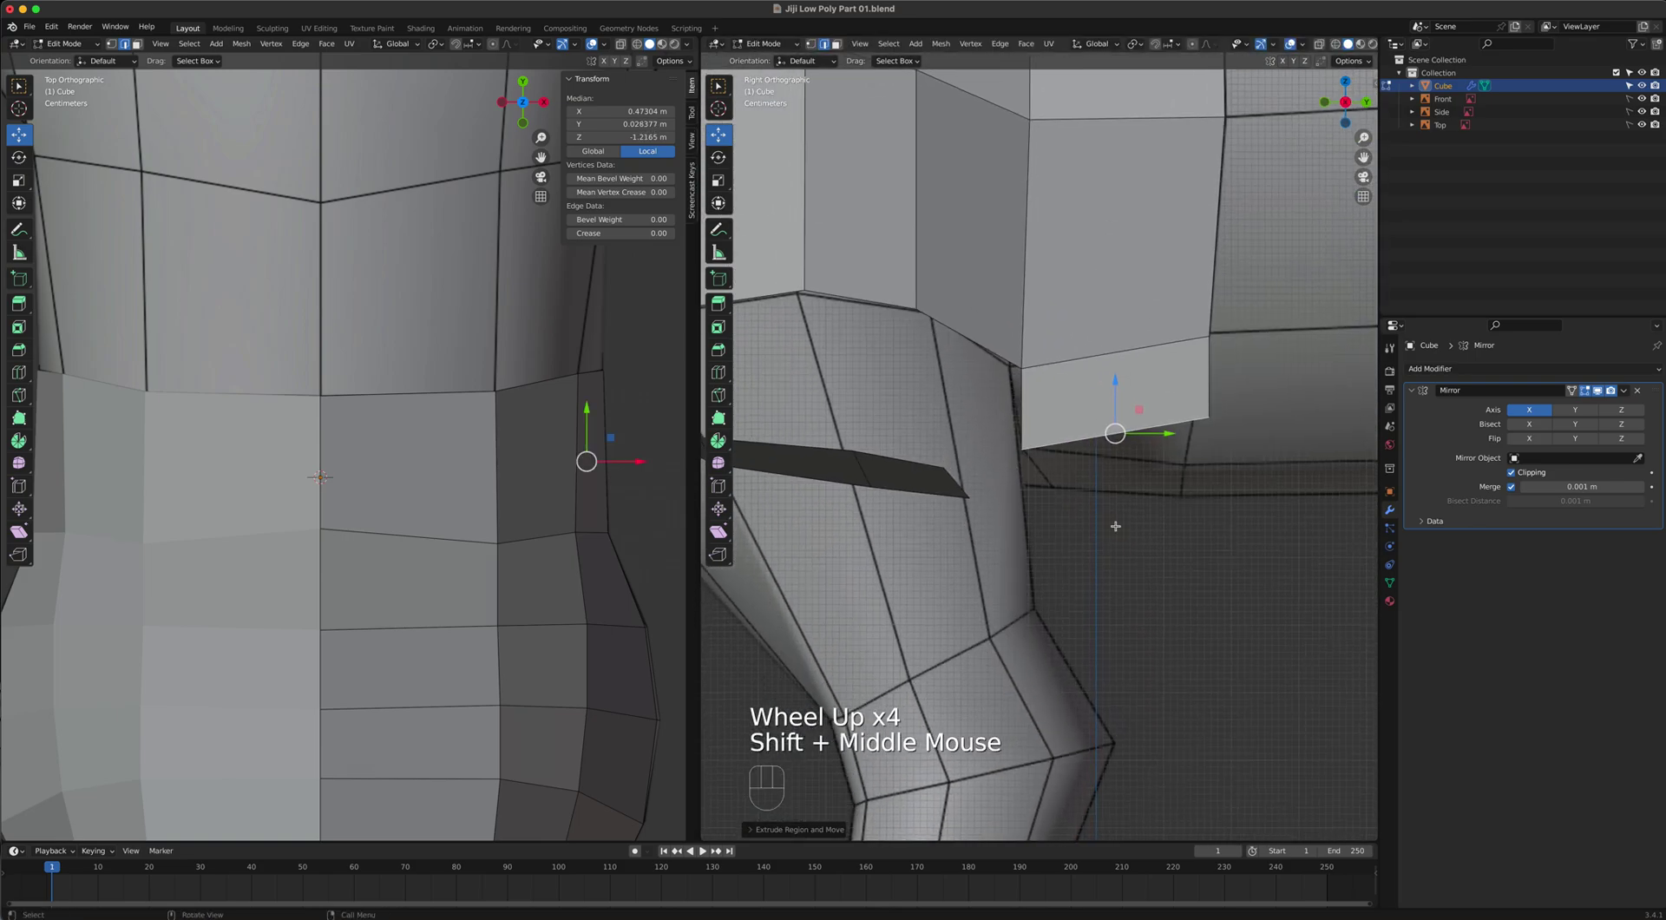
pyautogui.press('1')
pyautogui.click(1023, 450)
pyautogui.press('g')
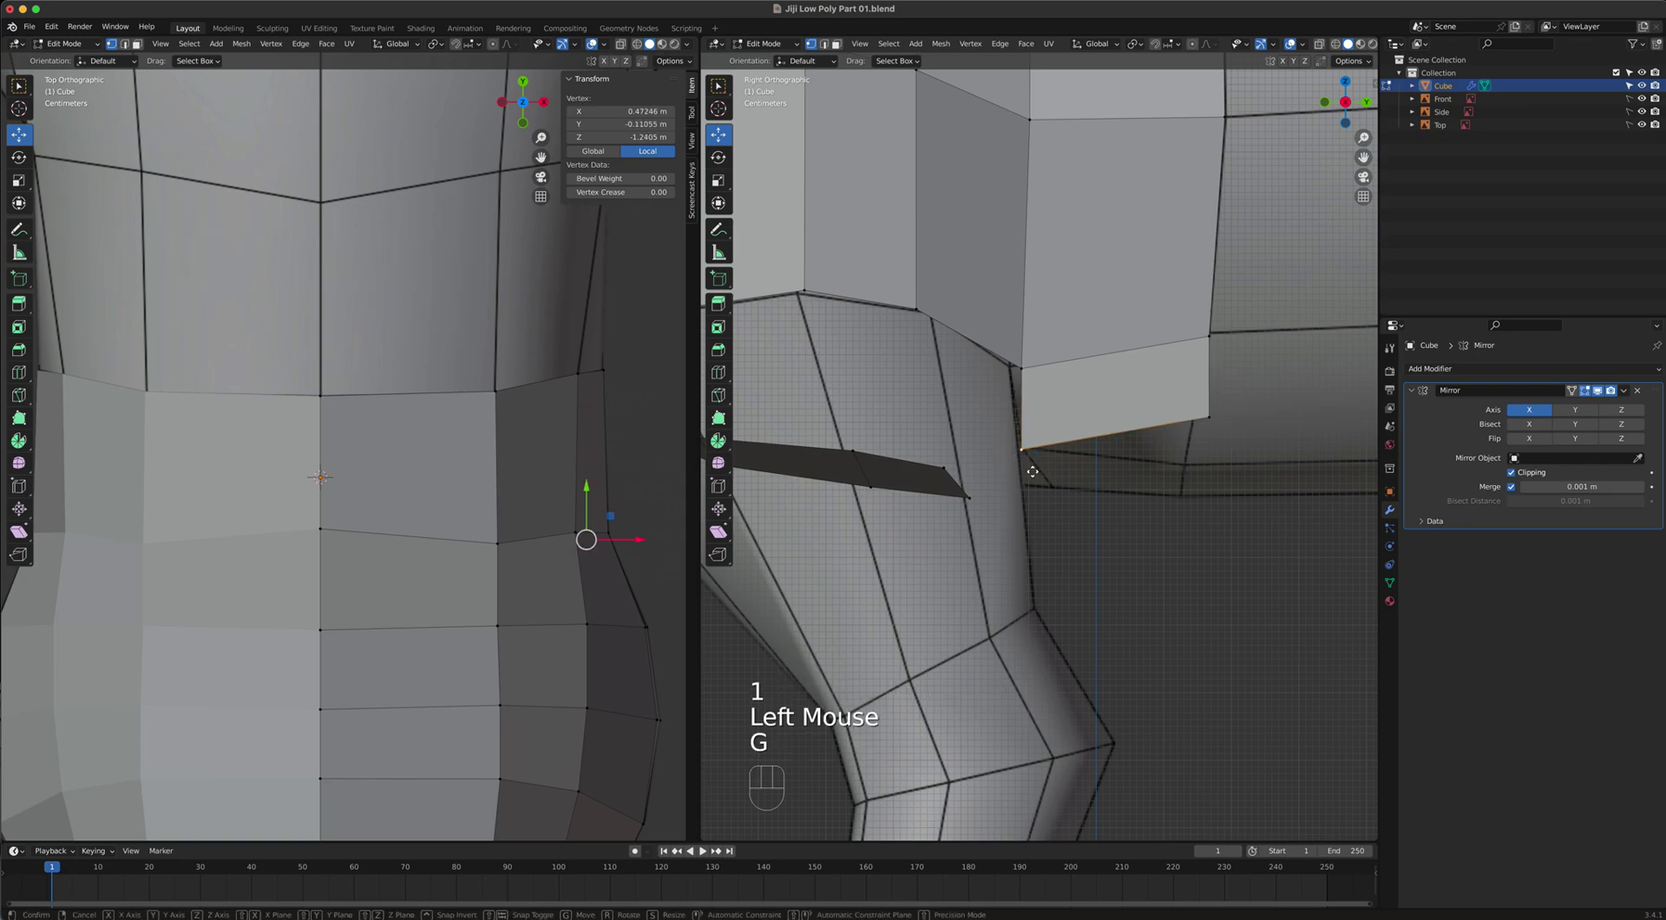
pyautogui.click(1026, 461)
pyautogui.click(1193, 430)
pyautogui.press('g')
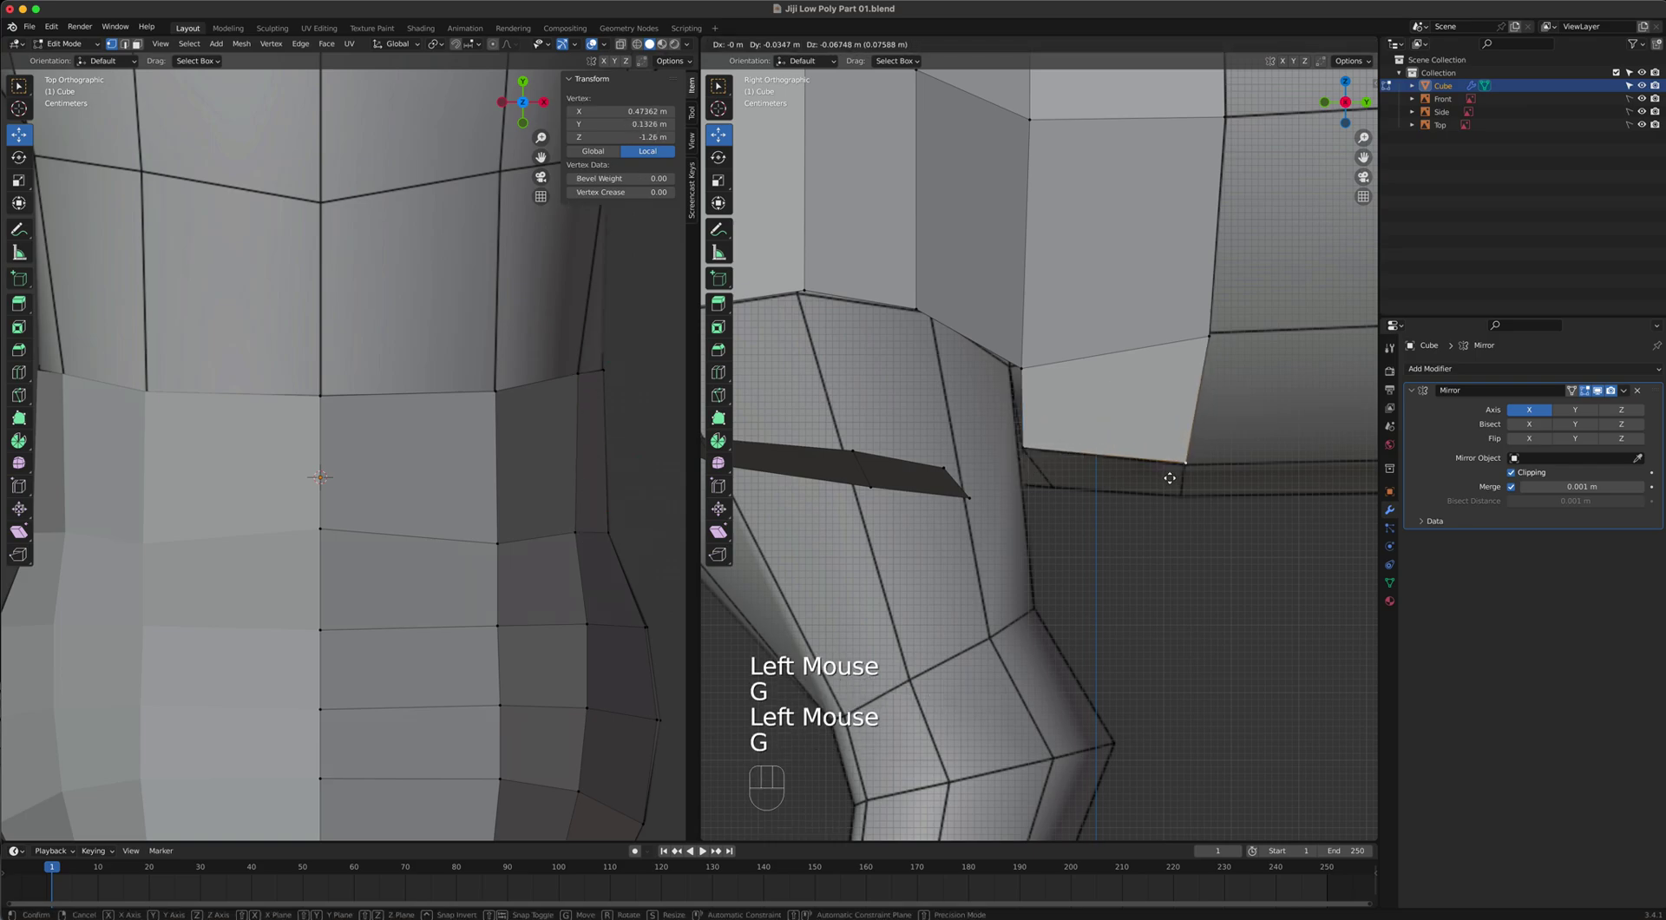
pyautogui.click(1170, 477)
# Move the extruded face's two lower vertices inward along X toward the chest underside in the front view.
pyautogui.press('`')
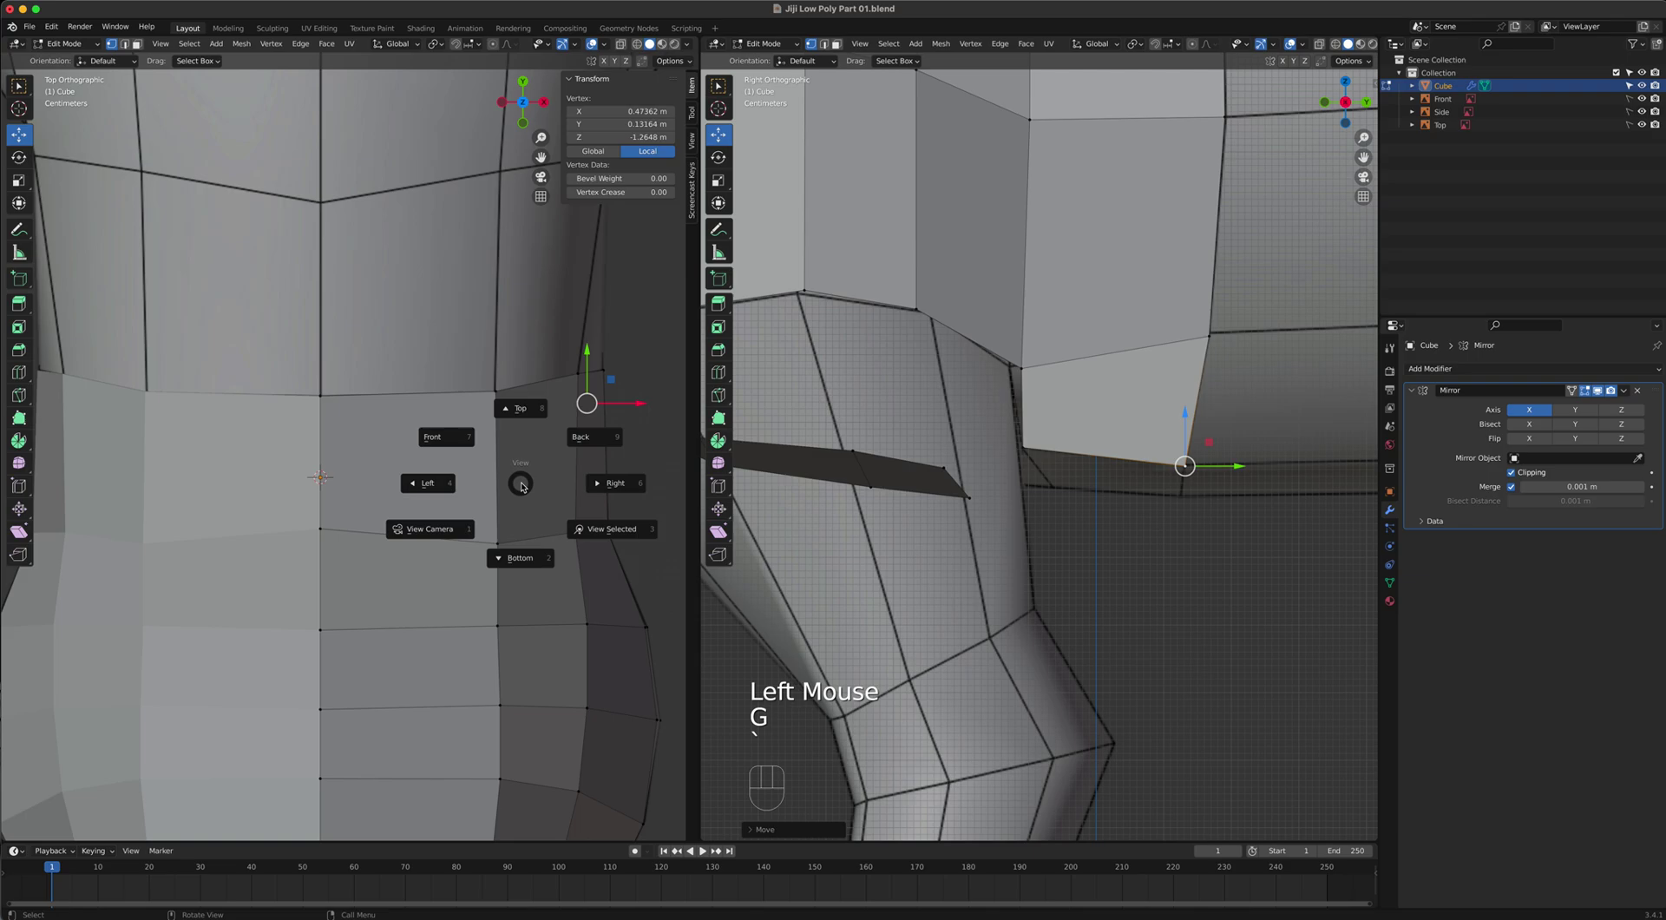
pyautogui.click(451, 444)
pyautogui.keyDown('shift'); pyautogui.moveTo(434, 577); pyautogui.dragTo(391, 290, button='middle'); pyautogui.keyUp('shift')
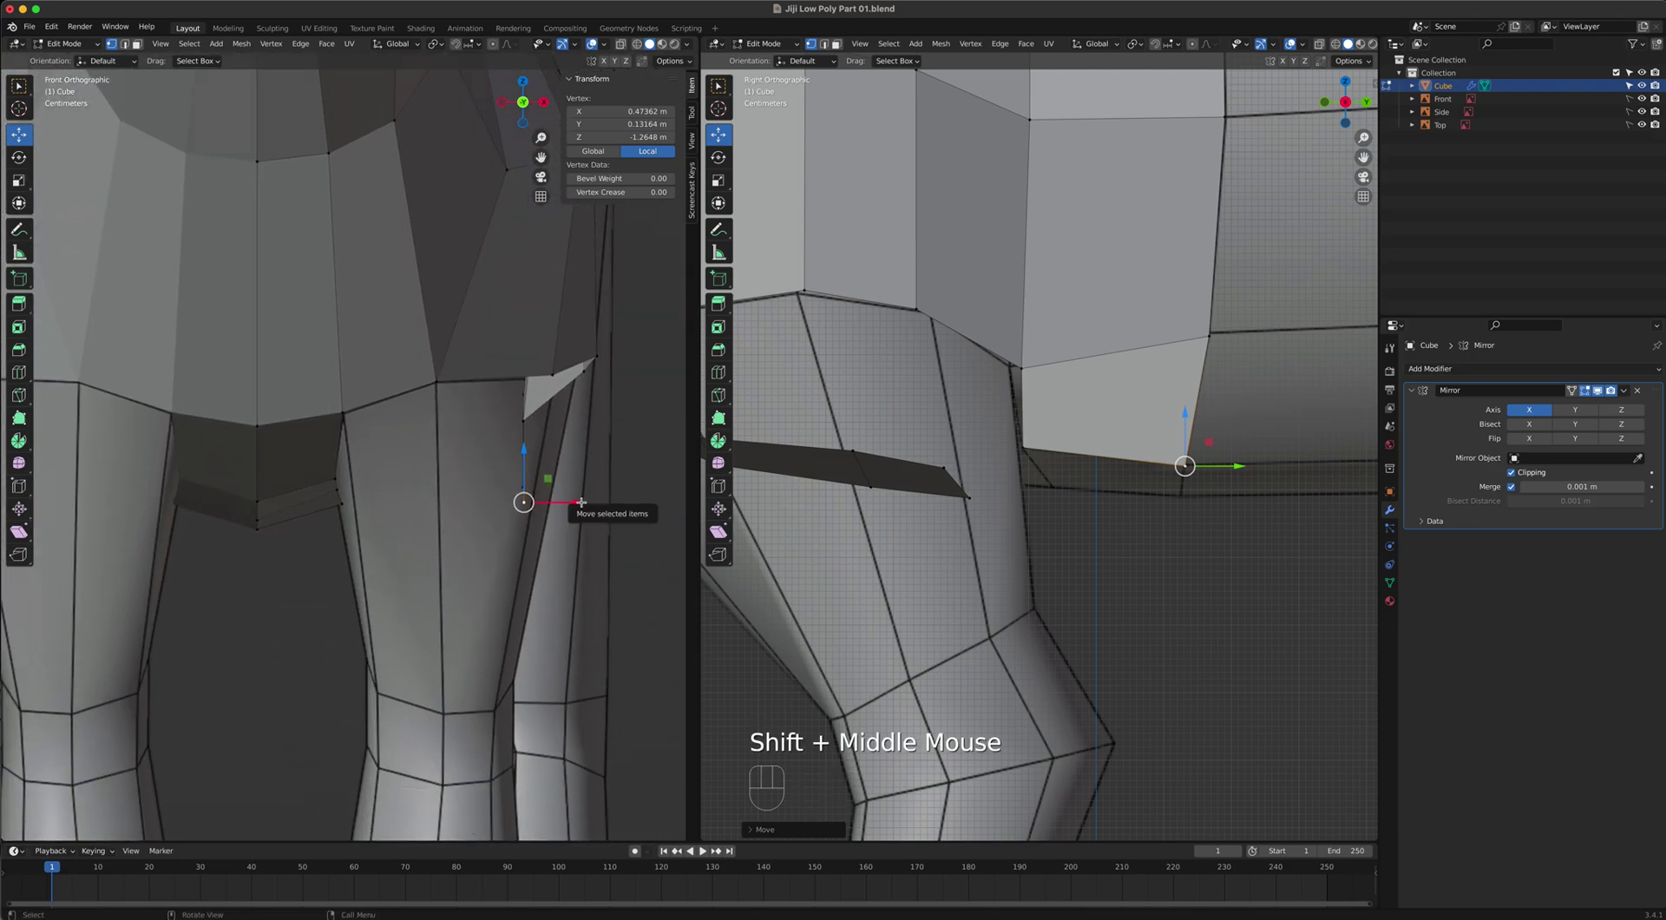
pyautogui.moveTo(579, 503); pyautogui.dragTo(390, 487)
pyautogui.rightClick(518, 518)
pyautogui.keyDown('shift'); pyautogui.click(1029, 452); pyautogui.keyUp('shift')
pyautogui.click(1027, 378)
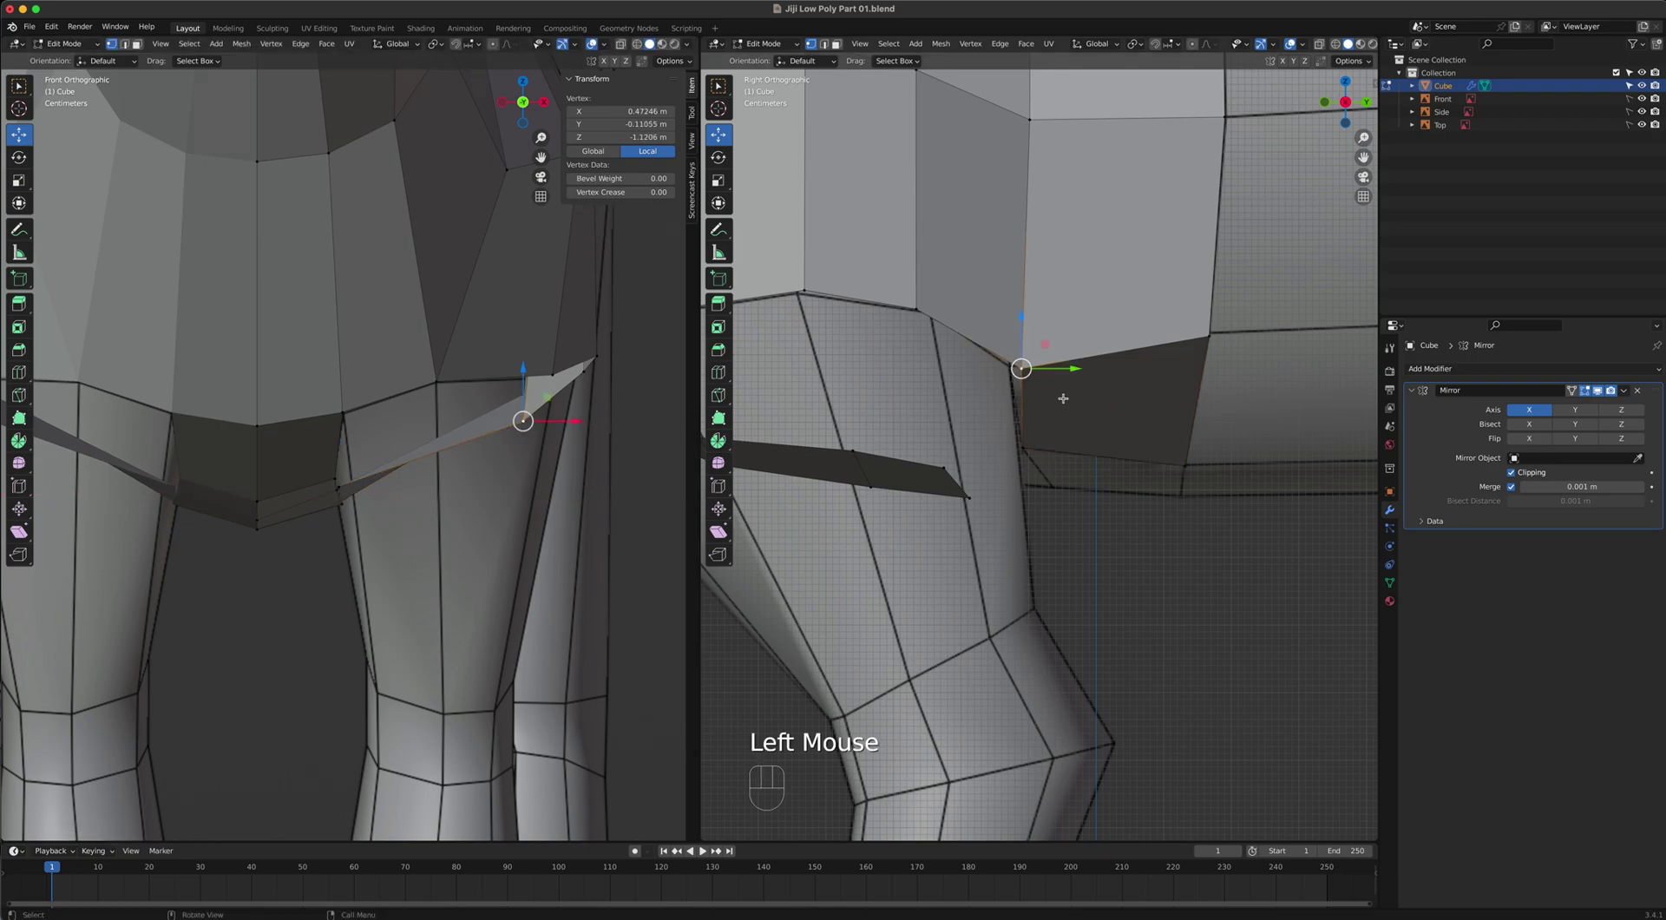
# Nudge the lower front and rear vertices of the rearmost flank face to match the body reference in the side view.
pyautogui.press('g')
pyautogui.click(1049, 396)
pyautogui.click(1215, 339)
pyautogui.press('g')
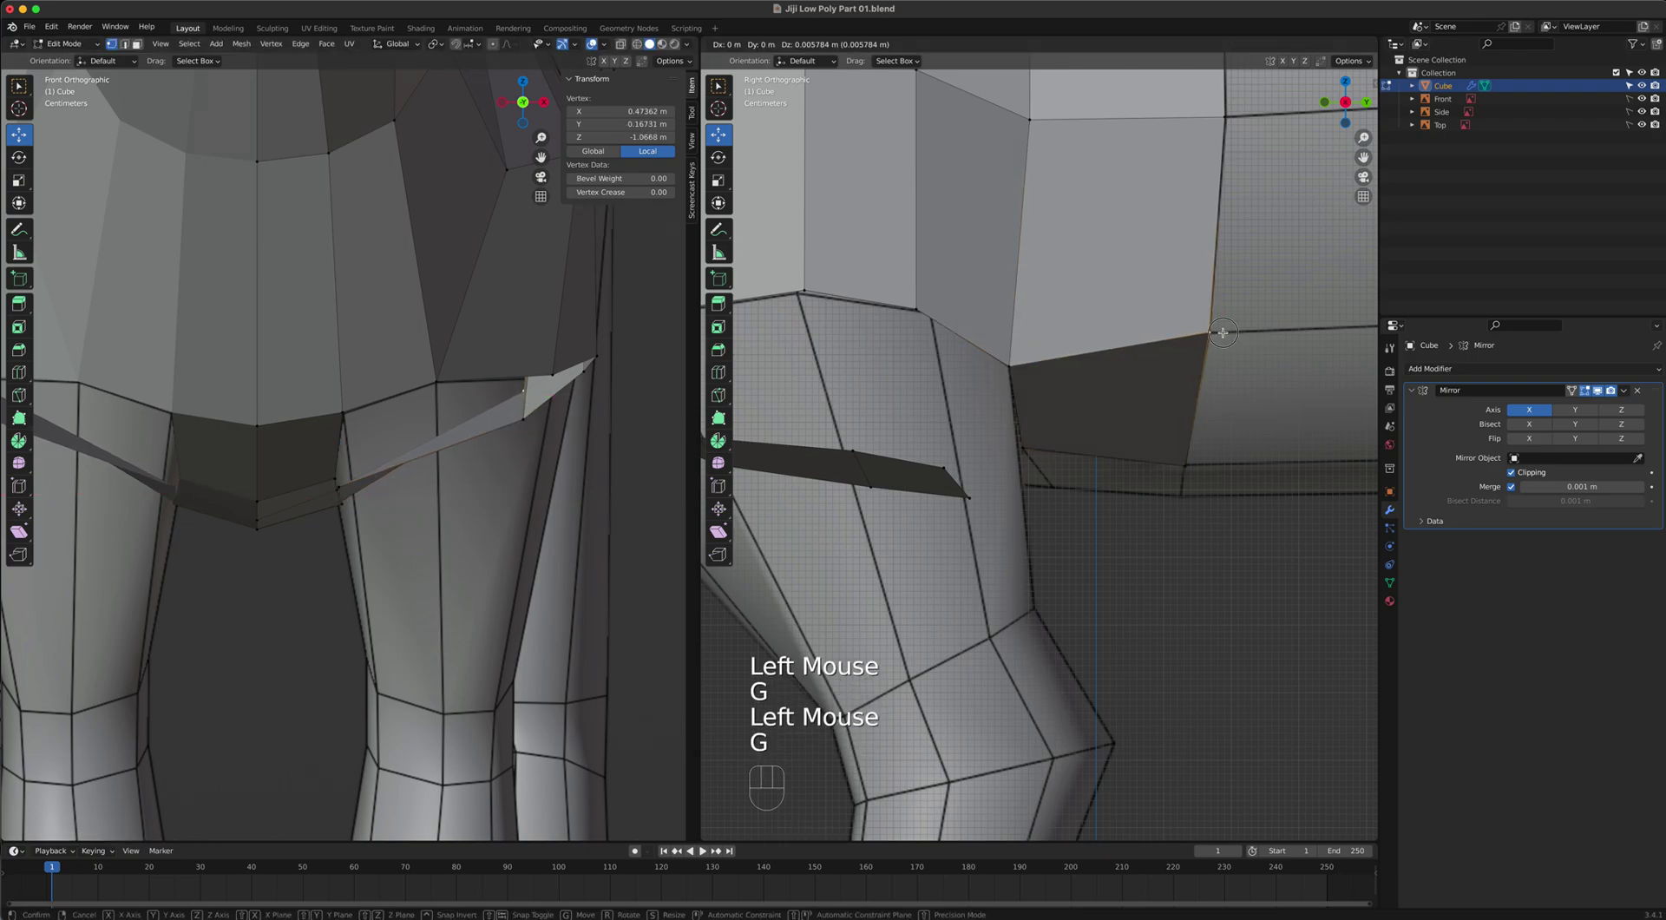
pyautogui.click(1223, 332)
# Extrude the bottom edge of the lower belly face down about 0.07 m in the side view.
pyautogui.press('2')
pyautogui.click(1109, 459)
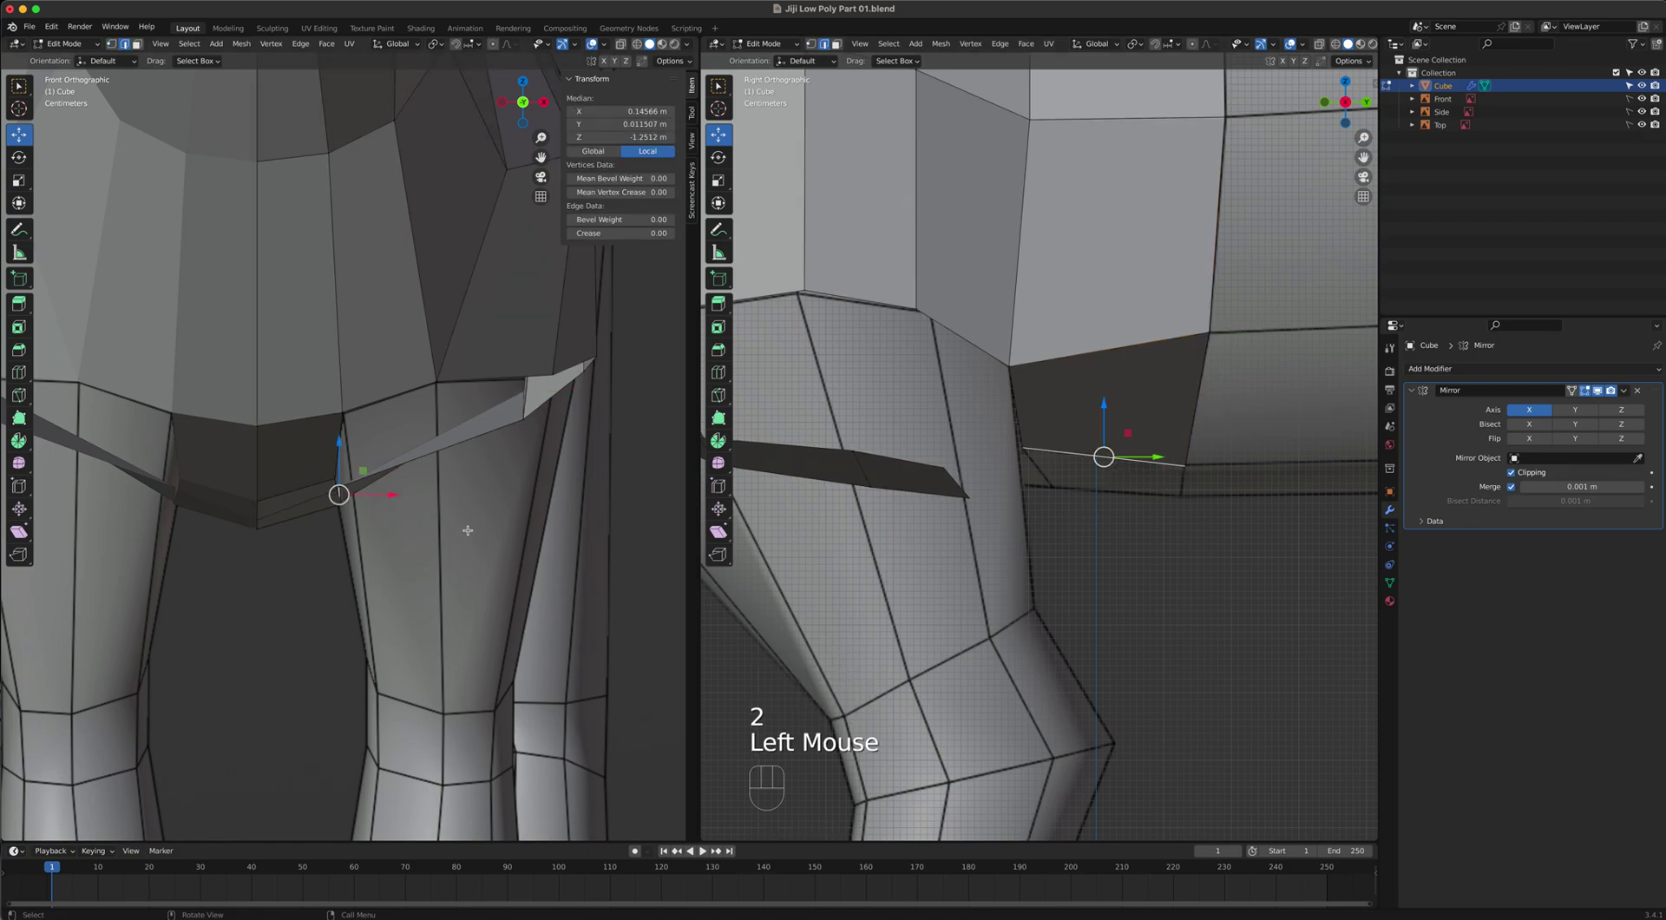
pyautogui.press('e')
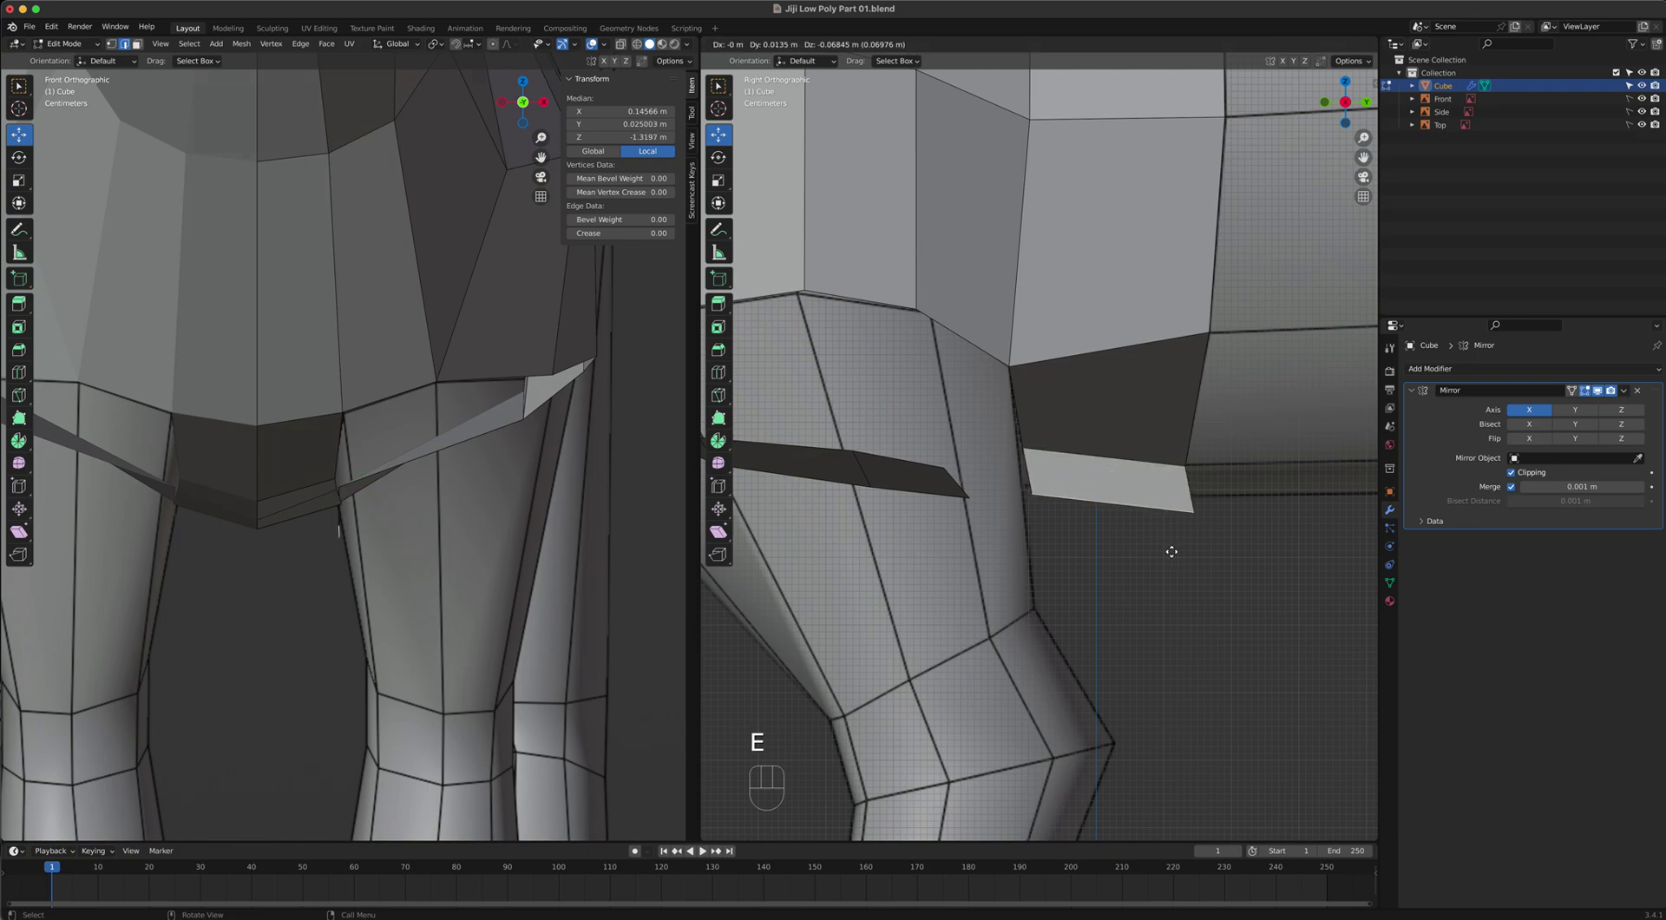
pyautogui.click(1145, 553)
# Align the extruded strip's two lower corners with the belly reference line, moving the front corner about 0.033 m rearward.
pyautogui.press('1')
pyautogui.click(1081, 545)
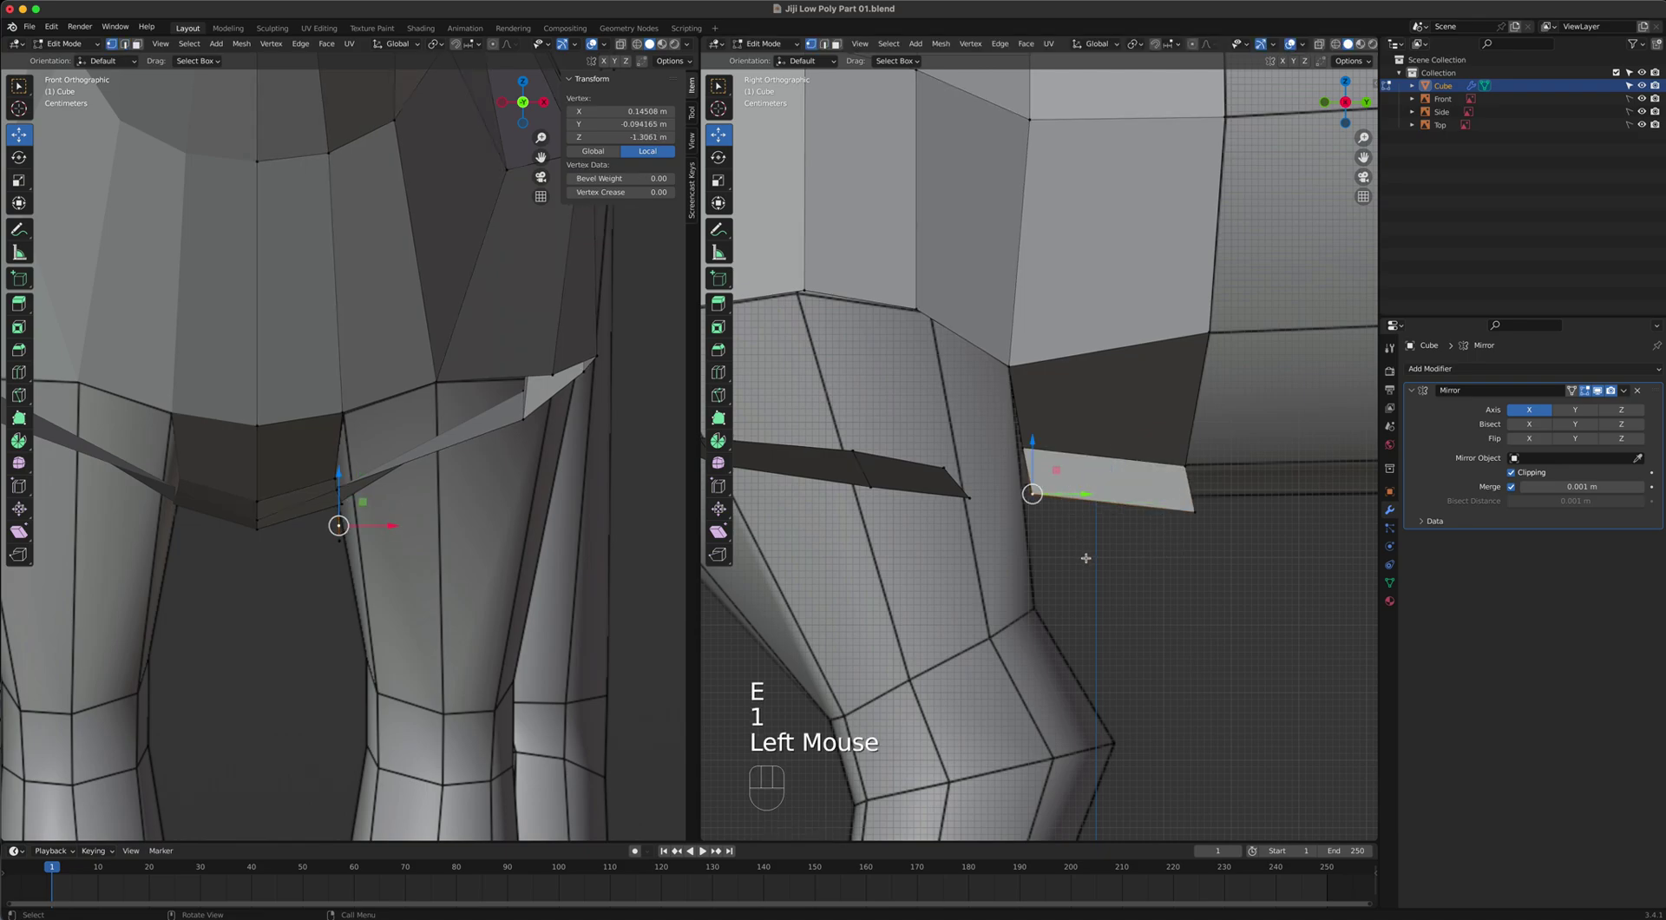
pyautogui.press('g')
pyautogui.click(1146, 519)
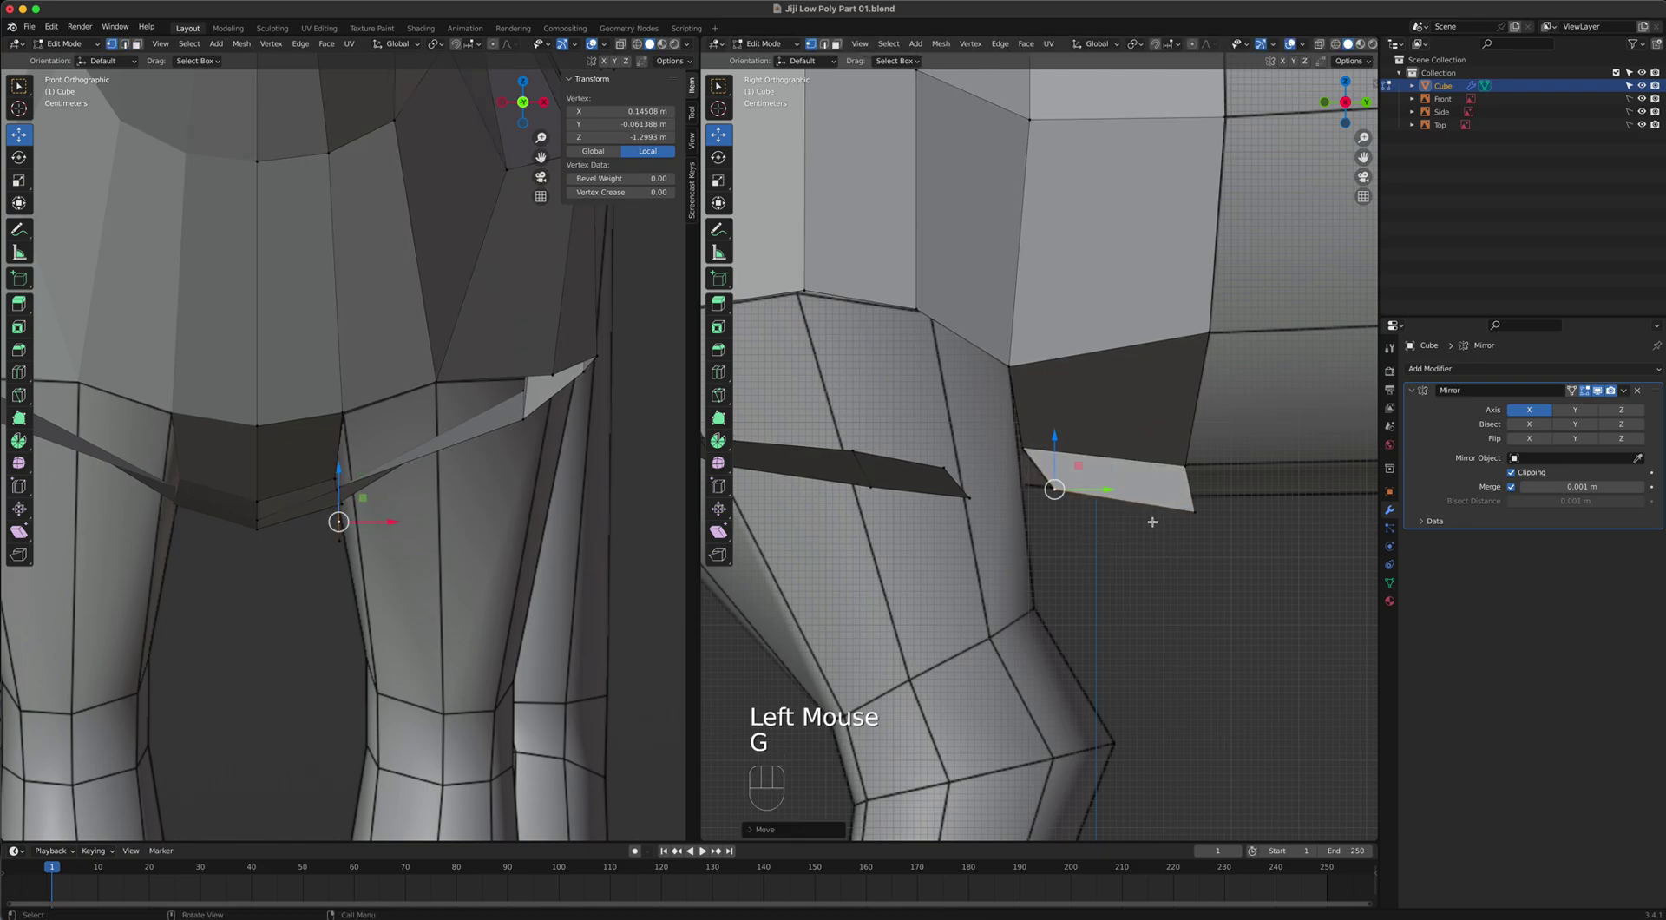
pyautogui.press('g')
pyautogui.click(1183, 493)
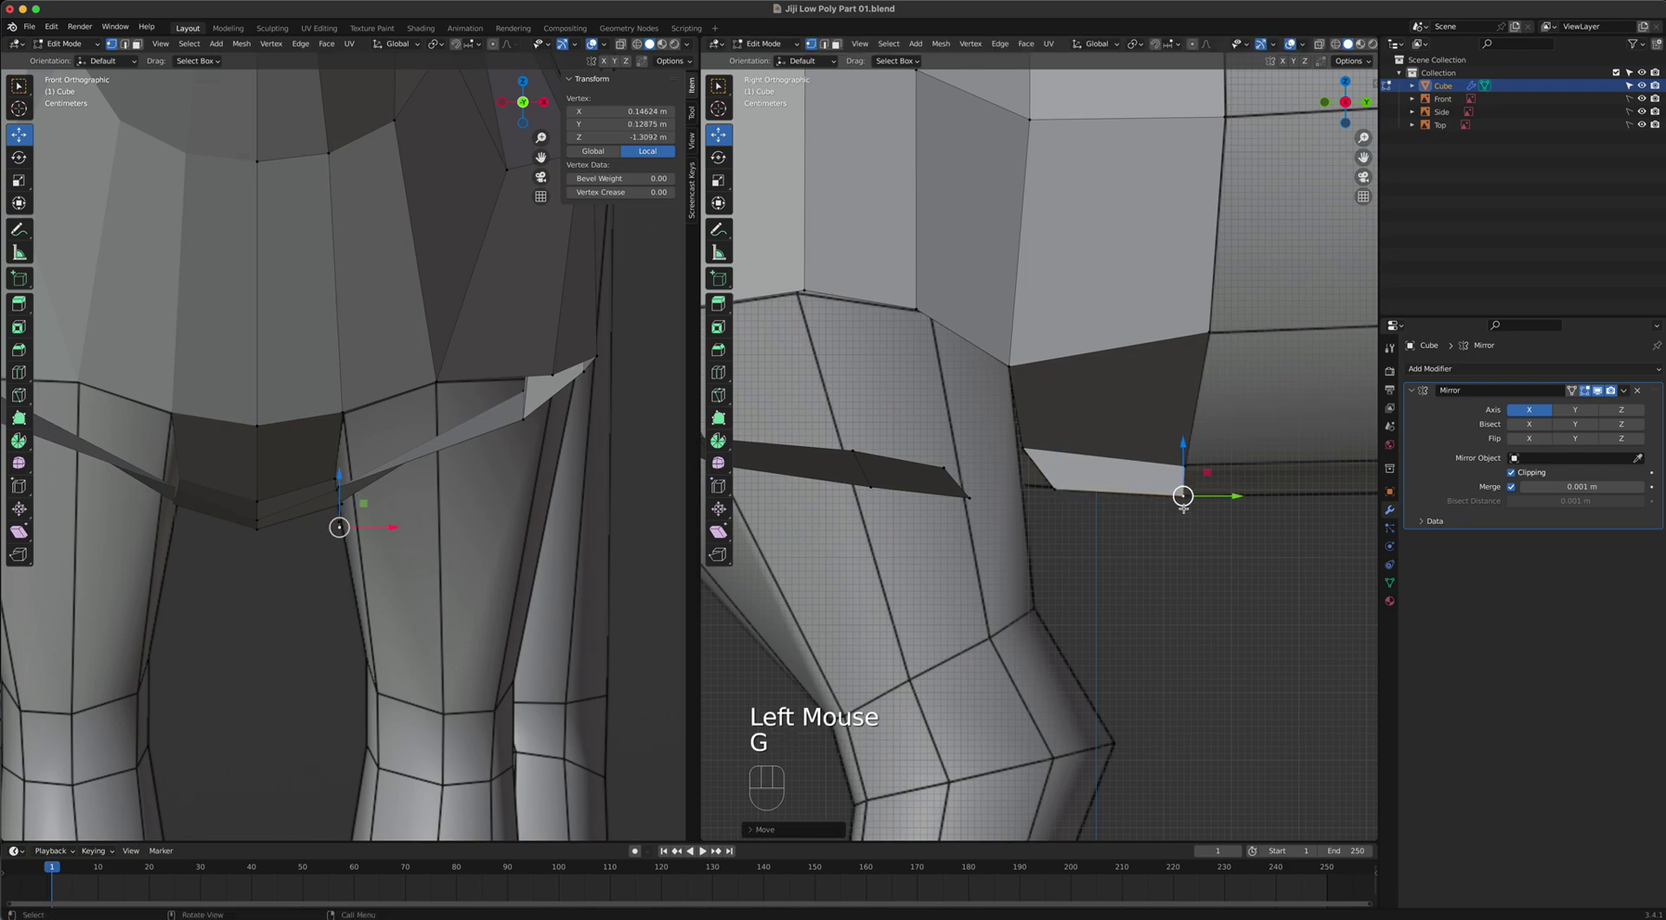
# Move the strip's two lower vertices inward along X to the mirror centre line at X 0.
pyautogui.keyDown('shift'); pyautogui.click(1054, 488); pyautogui.keyUp('shift')
pyautogui.moveTo(391, 529); pyautogui.dragTo(288, 533)
pyautogui.moveTo(288, 534); pyautogui.dragTo(287, 442, button='middle')
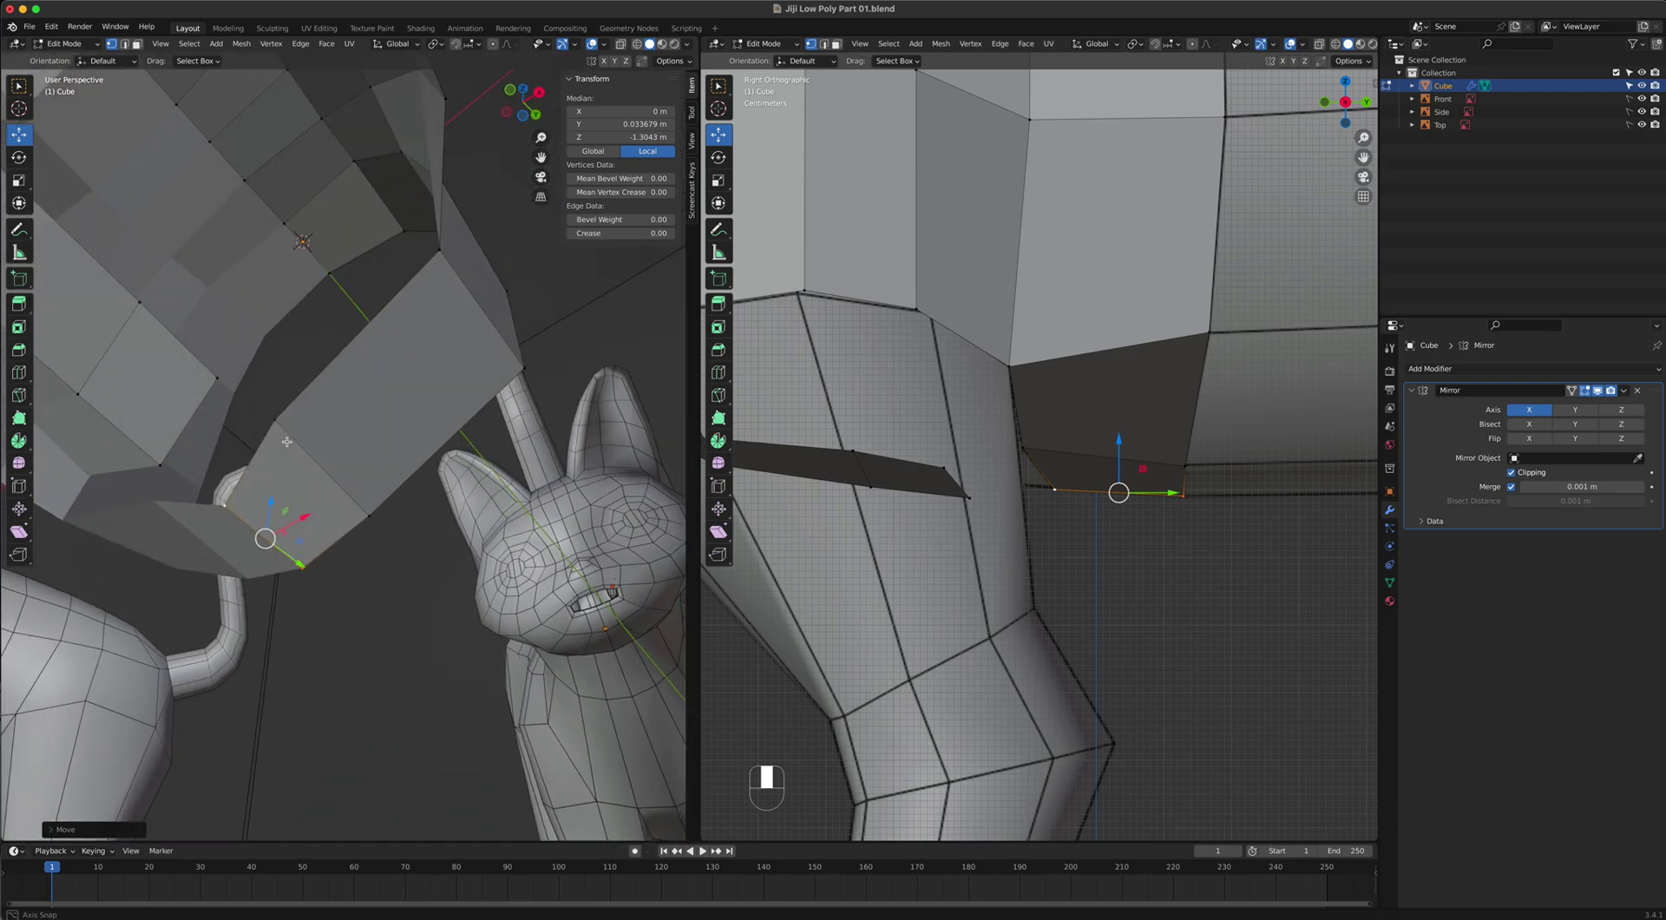
# Fill a face between the facing edges of the chest underside and the new belly strip to close the gap.
pyautogui.press('2')
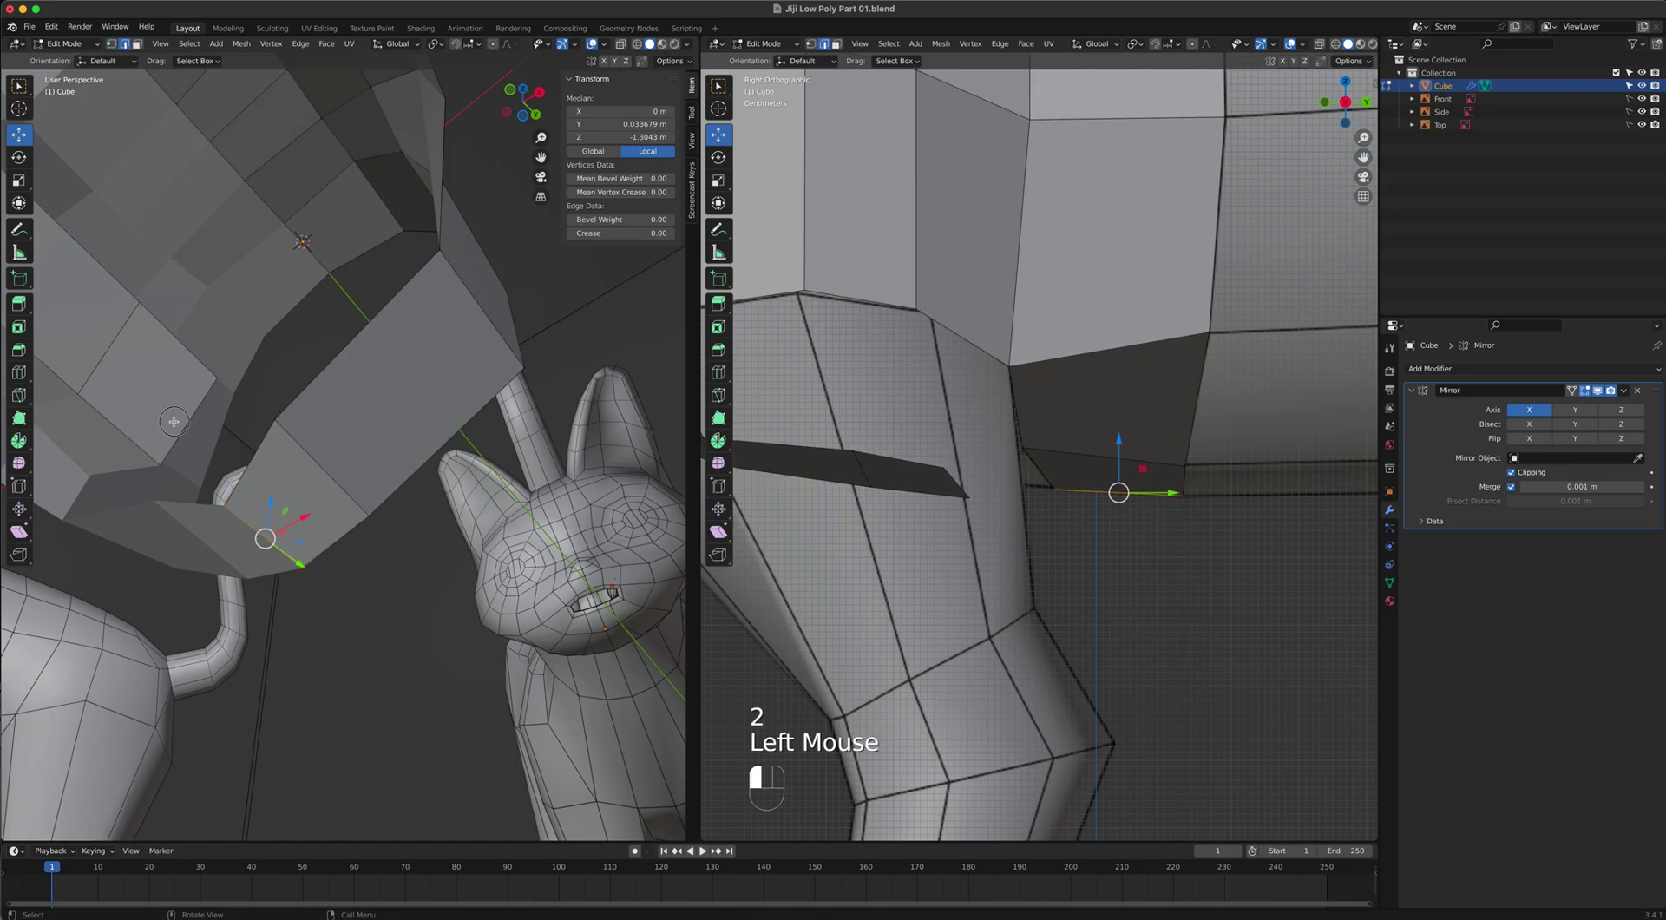
pyautogui.click(218, 460)
pyautogui.keyDown('shift'); pyautogui.click(243, 472); pyautogui.keyUp('shift')
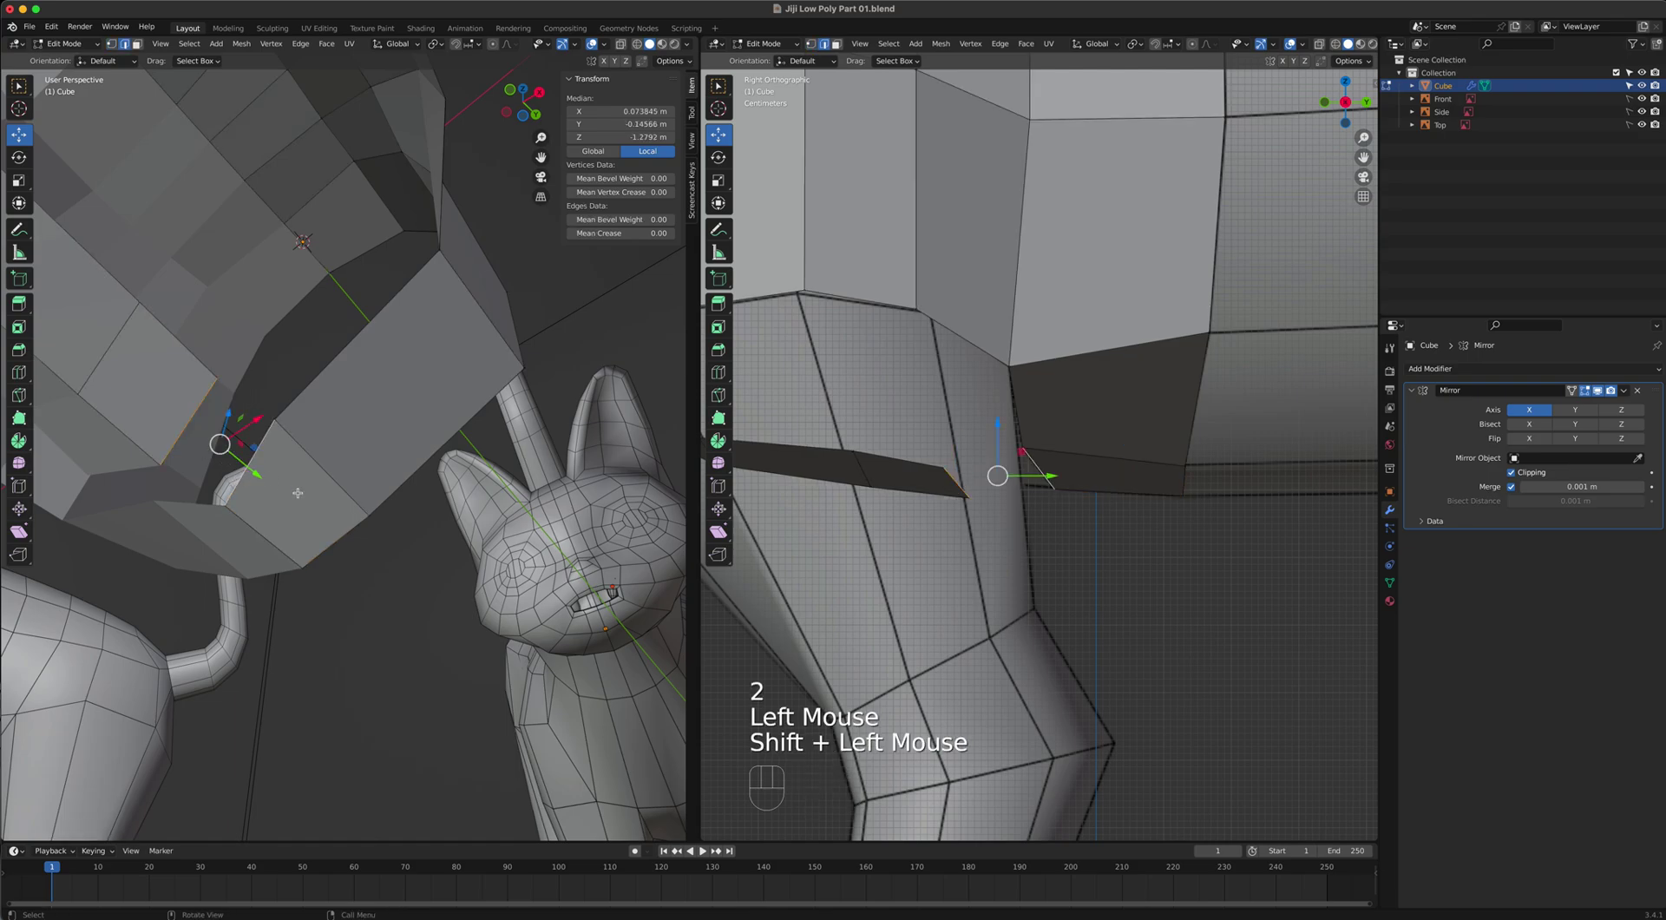
pyautogui.press('f')
pyautogui.moveTo(373, 483); pyautogui.dragTo(451, 433, button='middle')
pyautogui.scroll(1, 286, 488)
pyautogui.scroll(-3, 286, 488)
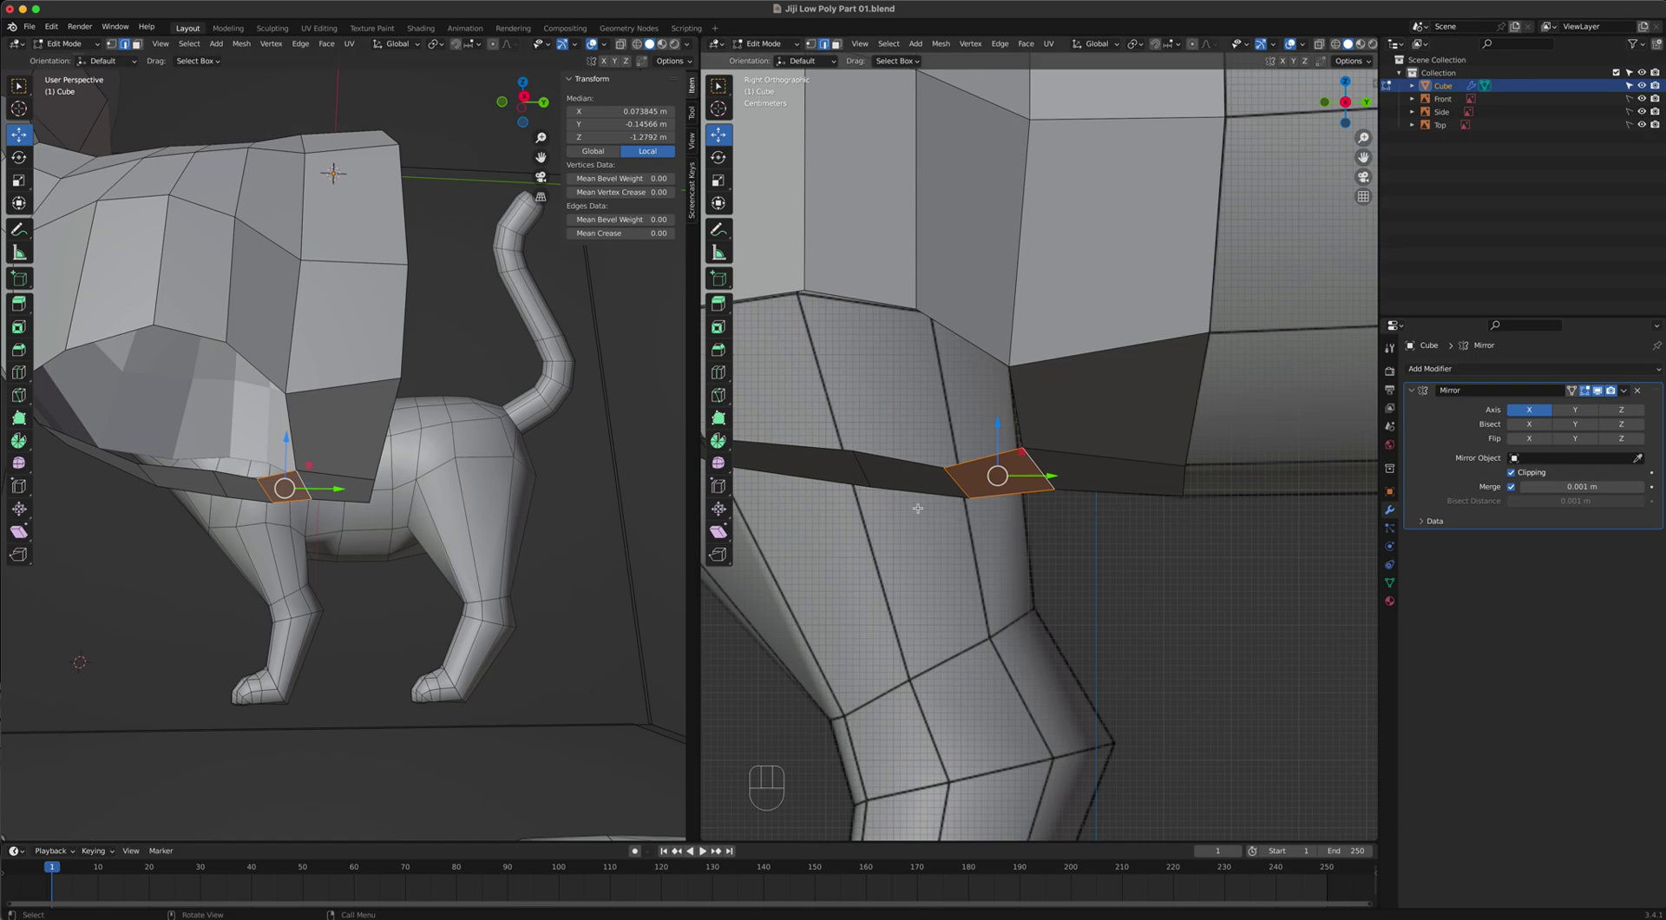
# Extrude the open rear edge loop, from belly to spine, about 0.38 m rearward and 0.04 m down in the side view.
pyautogui.press('`')
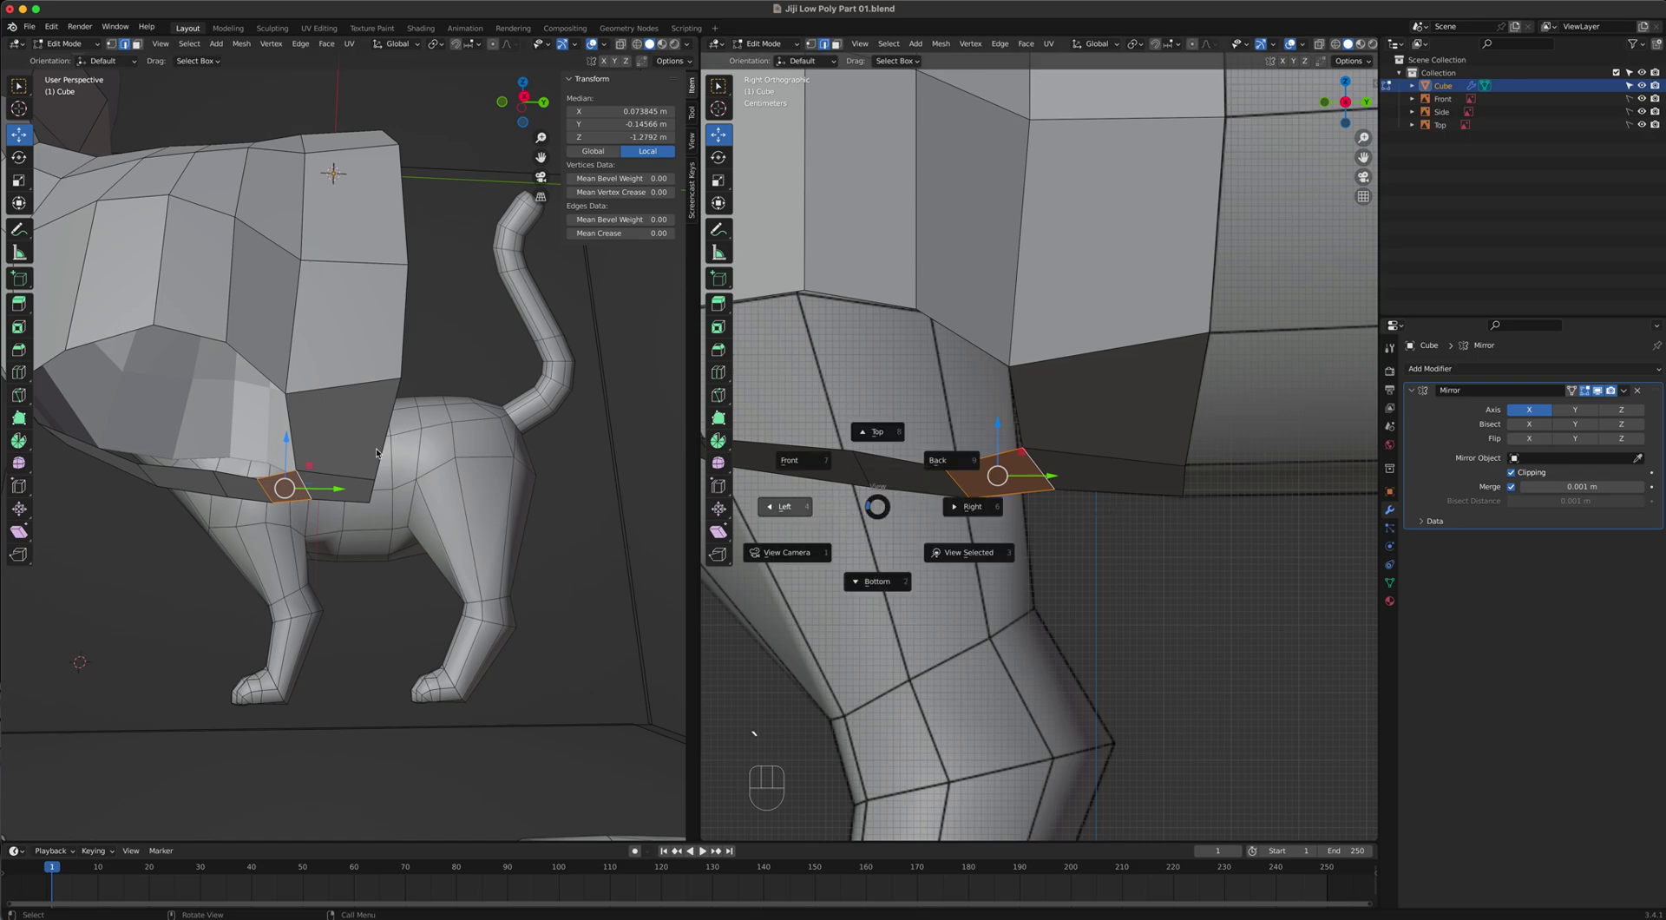
pyautogui.press('Escape')
pyautogui.press('`')
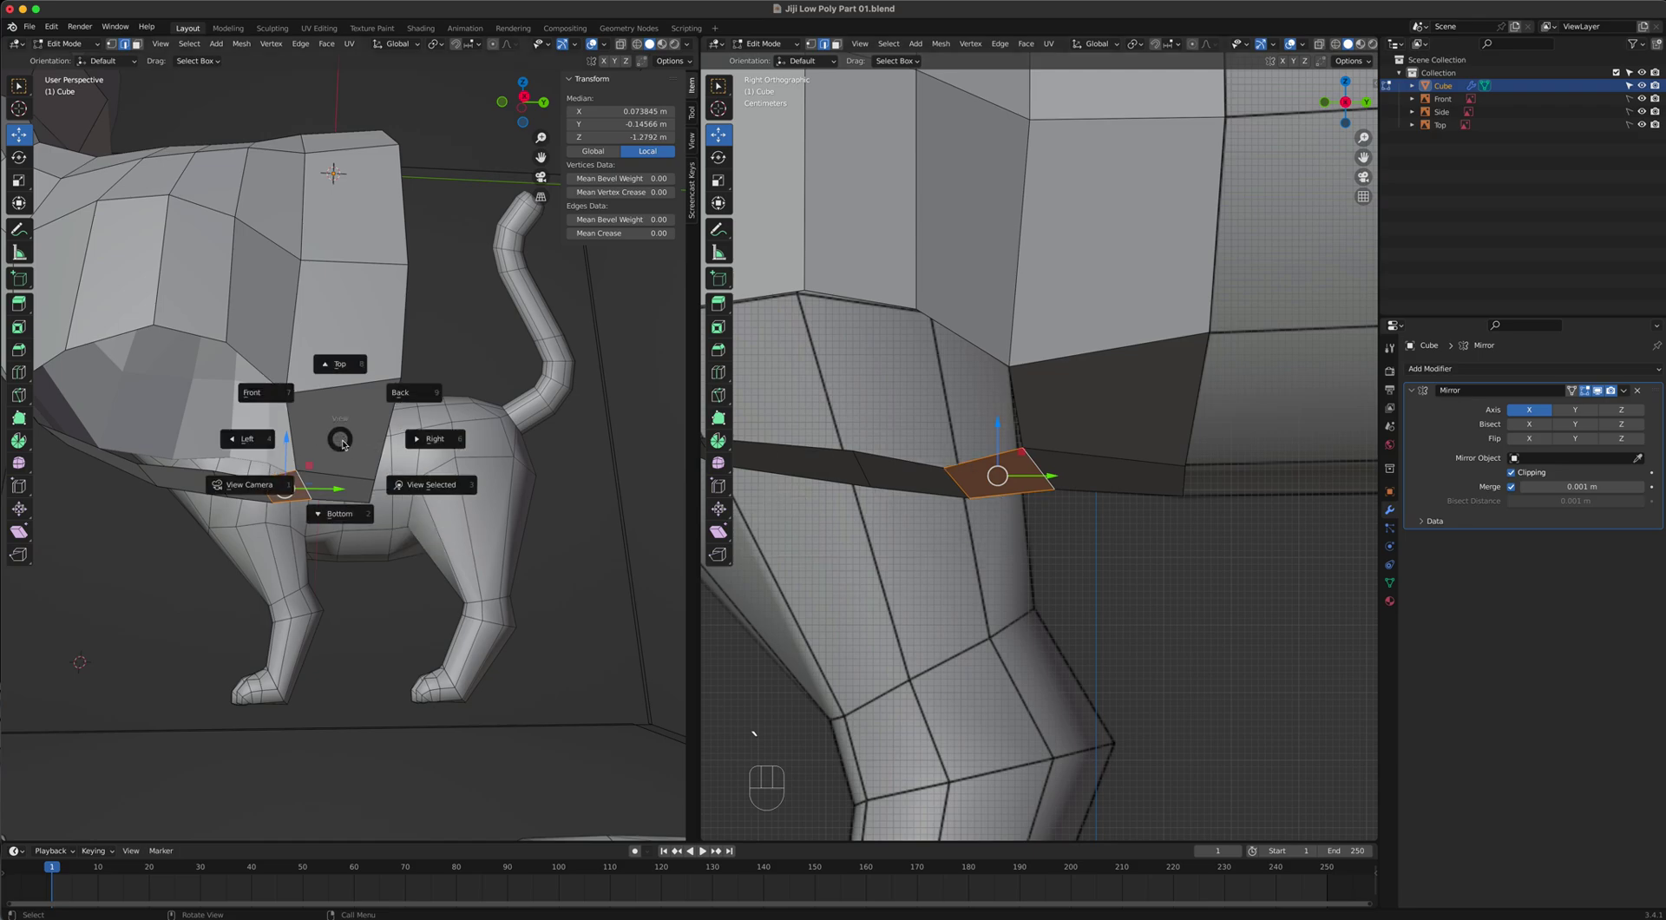
pyautogui.click(325, 373)
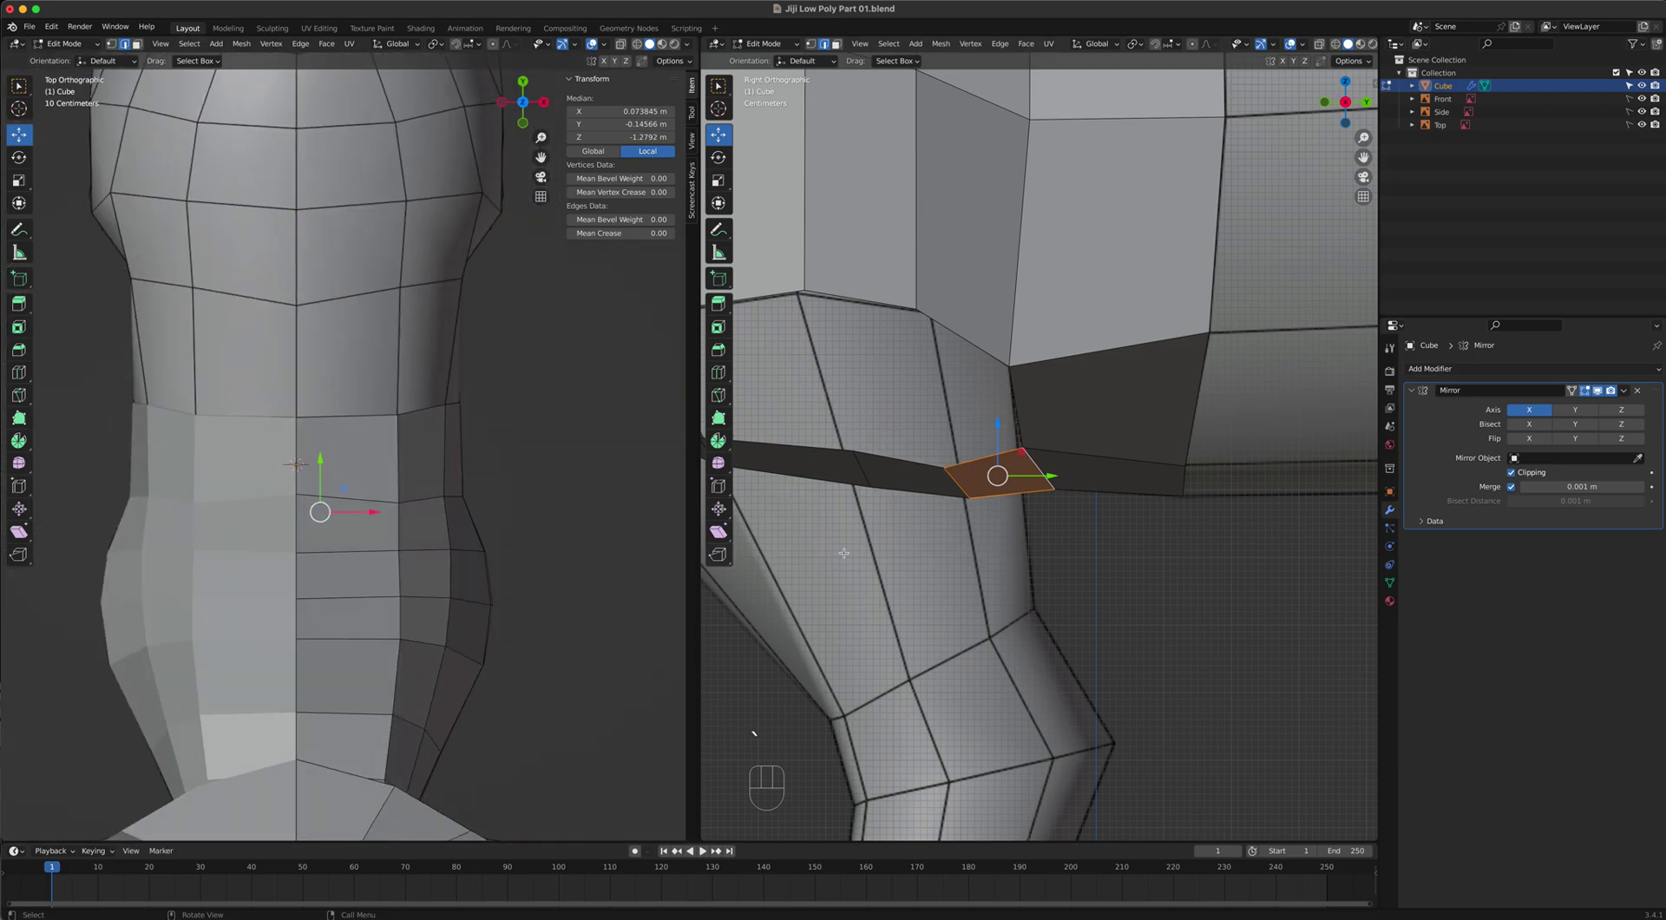
pyautogui.press('`')
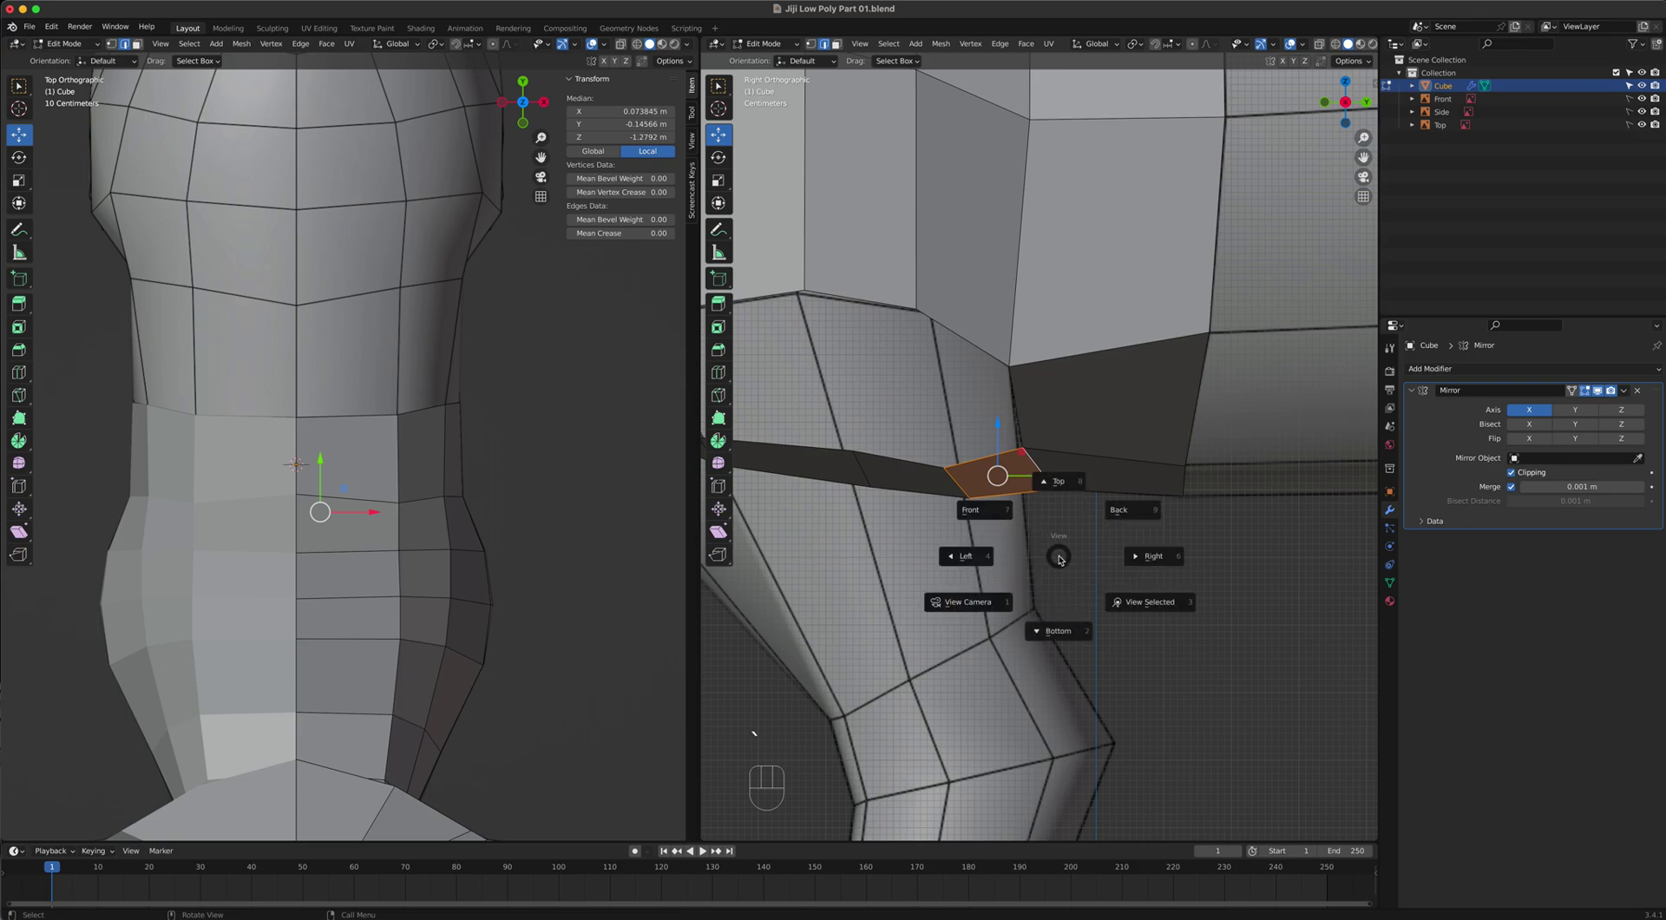
pyautogui.click(1146, 563)
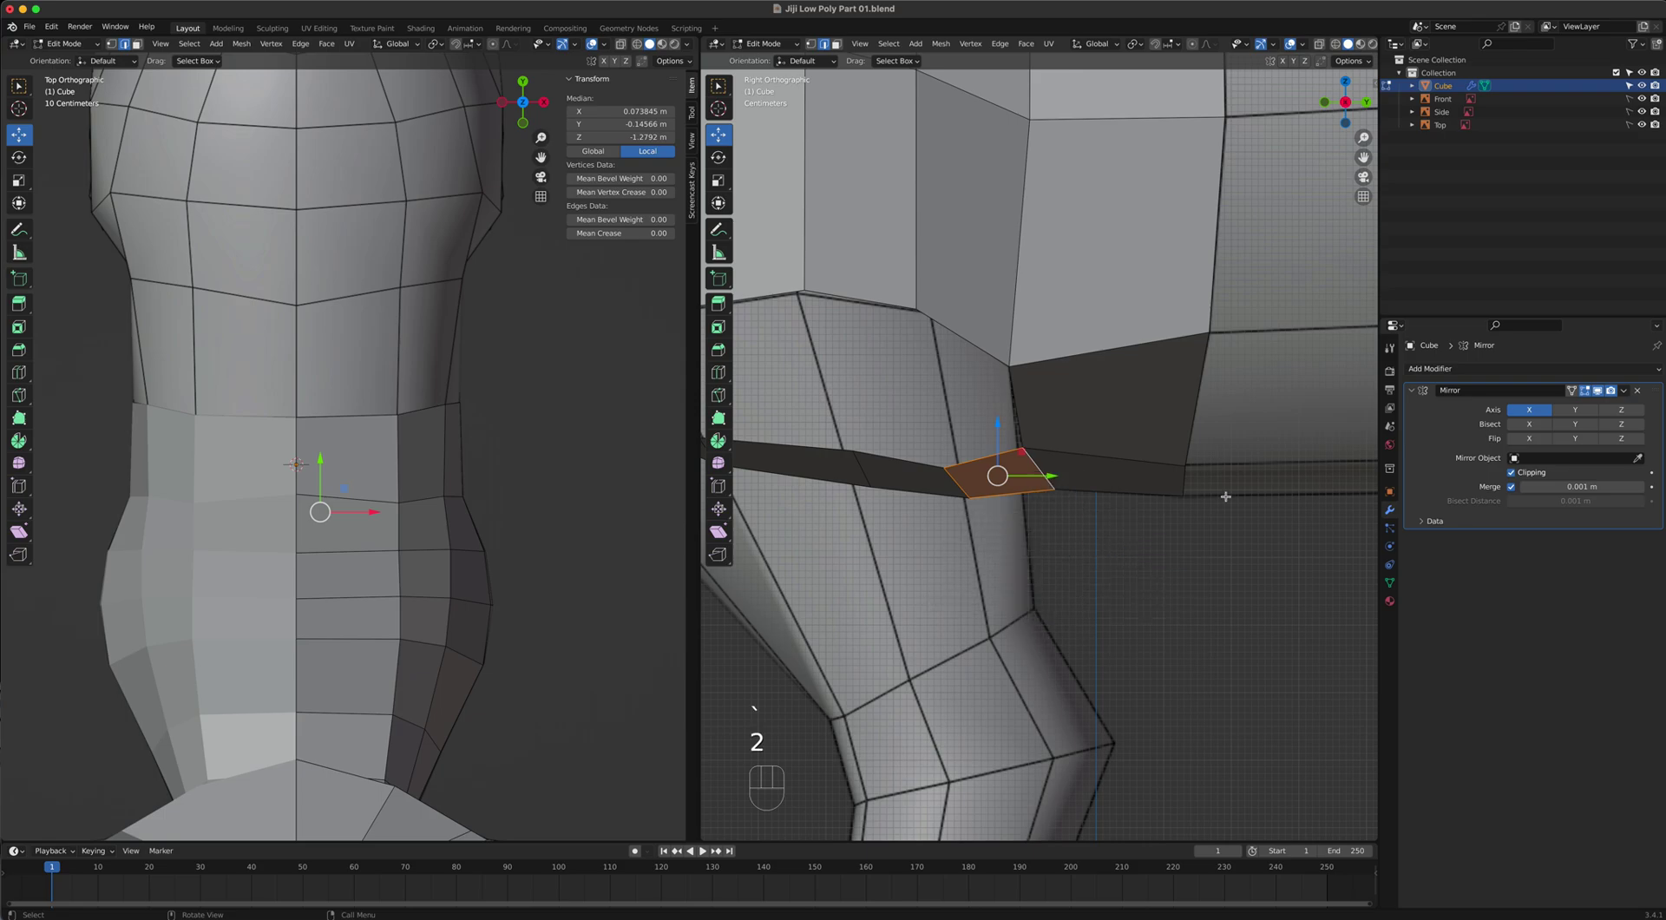
pyautogui.click(1188, 479)
pyautogui.keyDown('shift'); pyautogui.click(1194, 425); pyautogui.keyUp('shift')
pyautogui.keyDown('shift'); pyautogui.moveTo(1213, 253); pyautogui.dragTo(1173, 505, button='middle'); pyautogui.keyUp('shift')
pyautogui.keyDown('shift'); pyautogui.click(1173, 505); pyautogui.keyUp('shift')
pyautogui.keyDown('shift'); pyautogui.click(1172, 310); pyautogui.keyUp('shift')
pyautogui.keyDown('shift'); pyautogui.moveTo(1265, 479); pyautogui.dragTo(1248, 681, button='middle'); pyautogui.keyUp('shift')
pyautogui.keyDown('shift'); pyautogui.click(1149, 198); pyautogui.keyUp('shift')
pyautogui.keyDown('shift'); pyautogui.click(1116, 102); pyautogui.keyUp('shift')
pyautogui.scroll(-3, 1119, 329)
pyautogui.keyDown('shift'); pyautogui.moveTo(1119, 330); pyautogui.dragTo(1124, 424, button='middle'); pyautogui.keyUp('shift')
pyautogui.press('e')
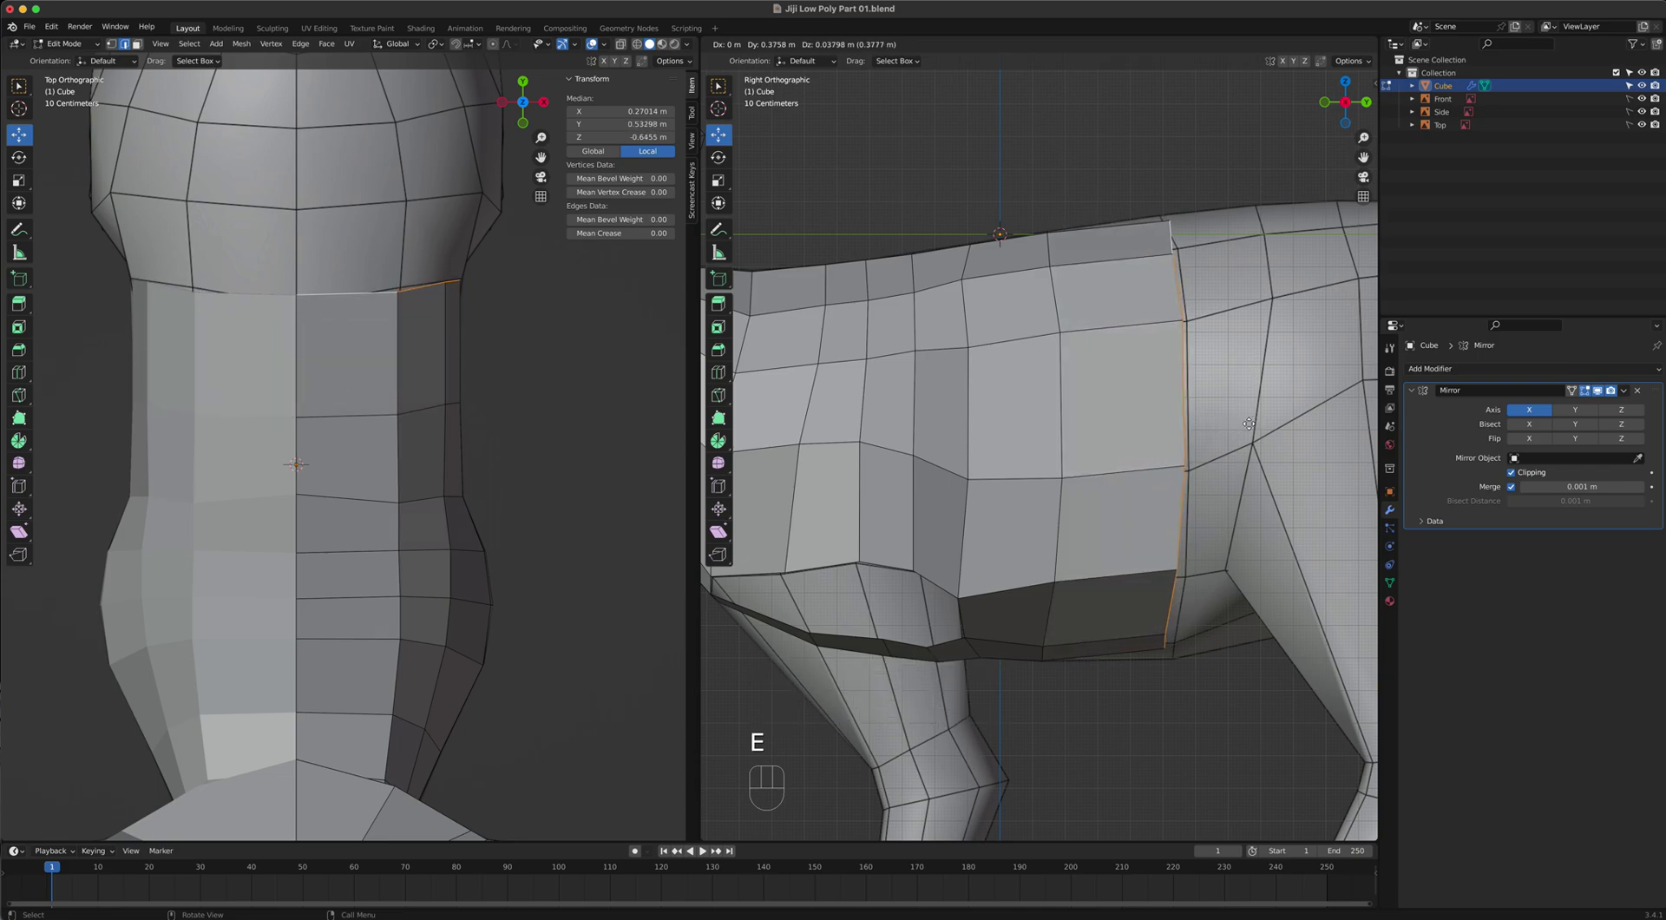
pyautogui.click(1254, 485)
# Scale the new rear edge loop up slightly and move it about 0.022 m rearward and 0.014 m down.
pyautogui.press('s')
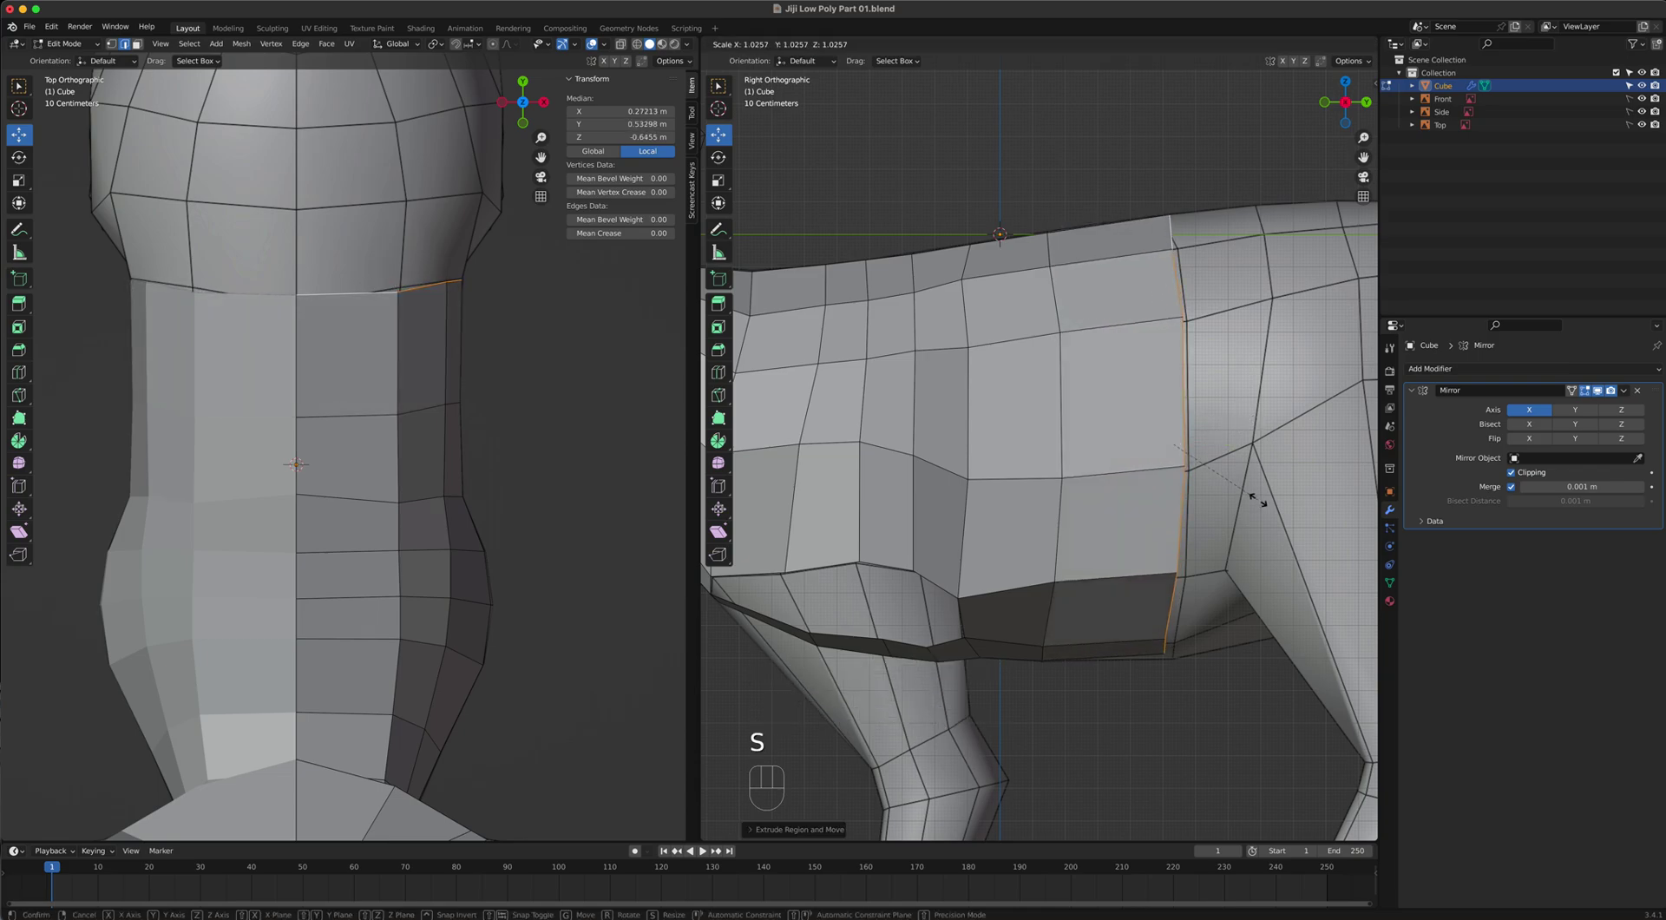
pyautogui.click(1258, 500)
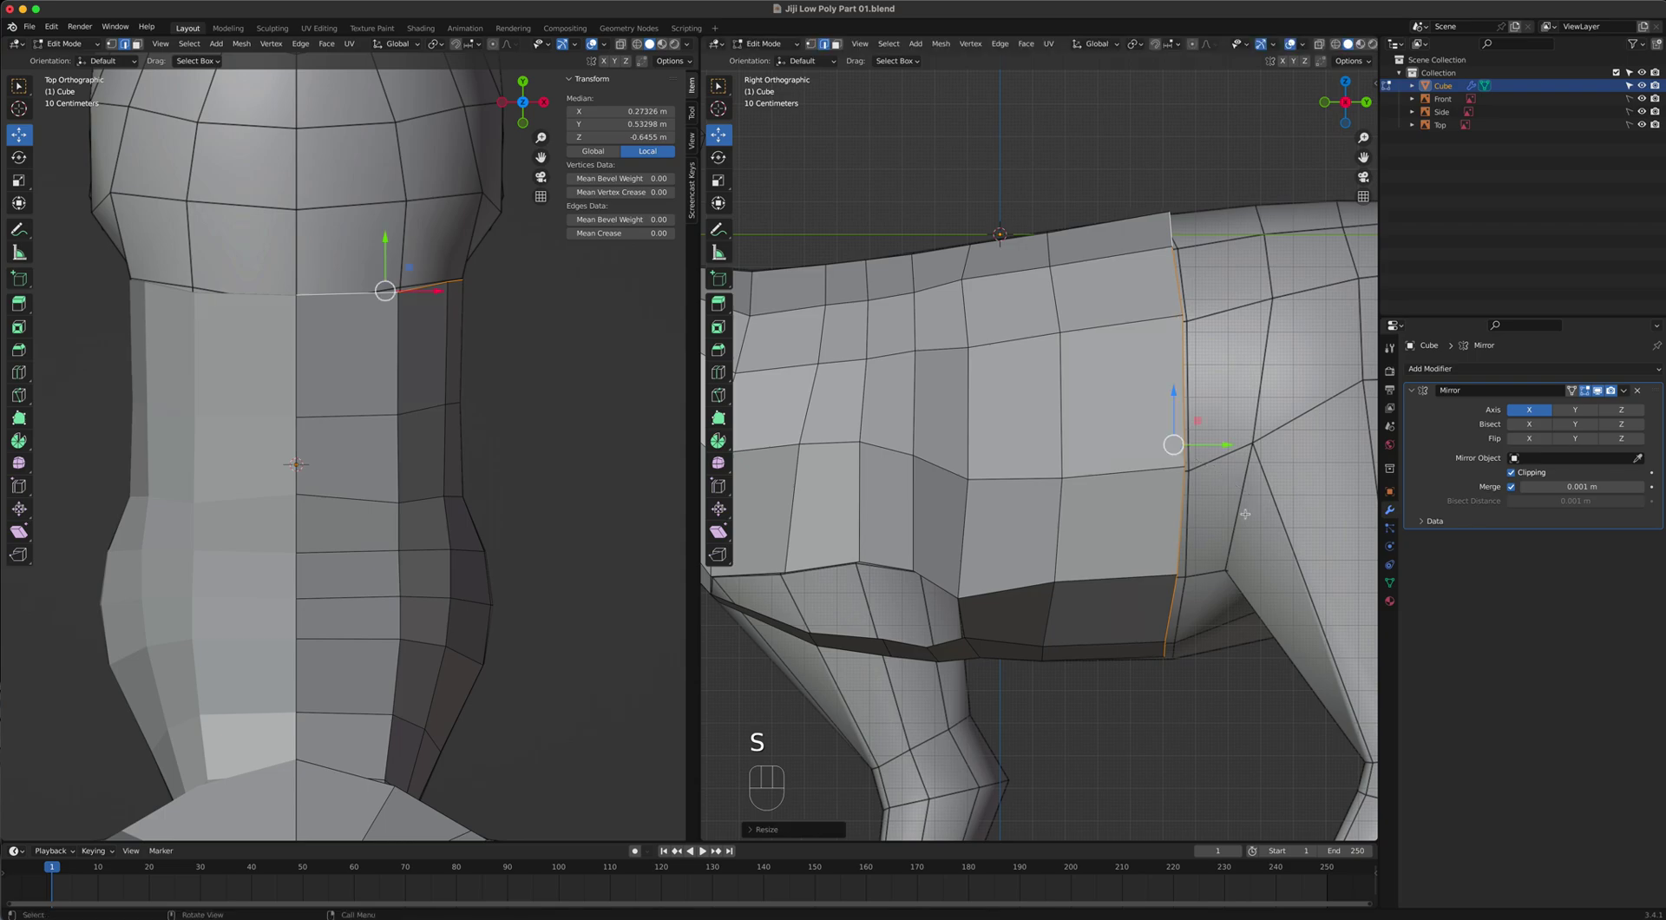
pyautogui.press('g')
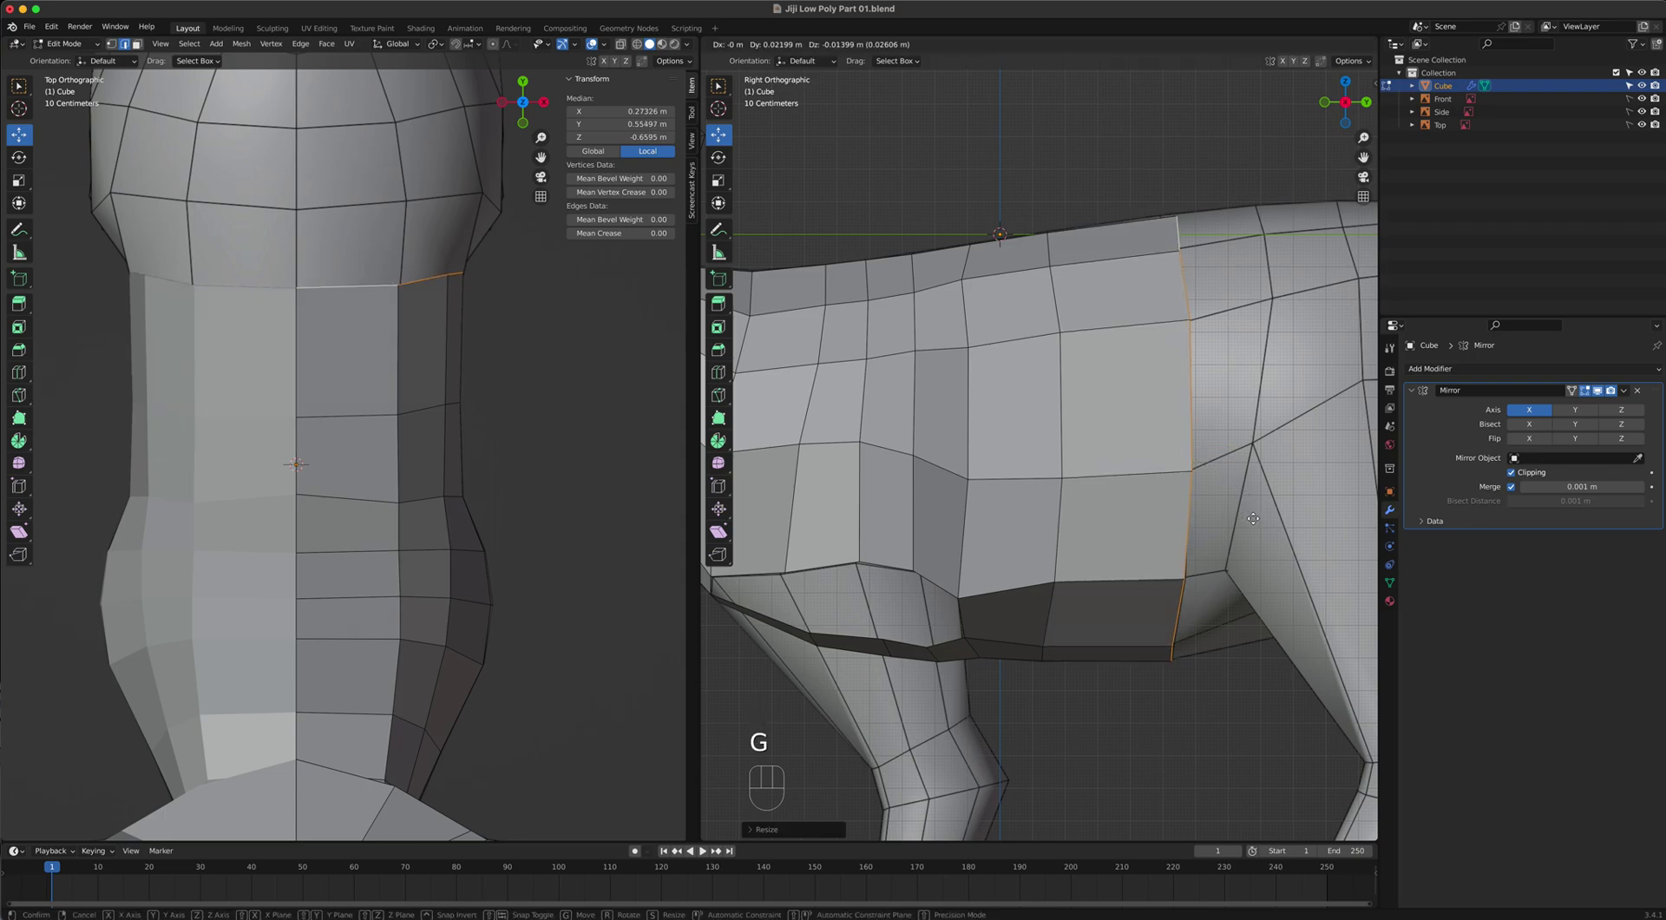
pyautogui.click(1253, 518)
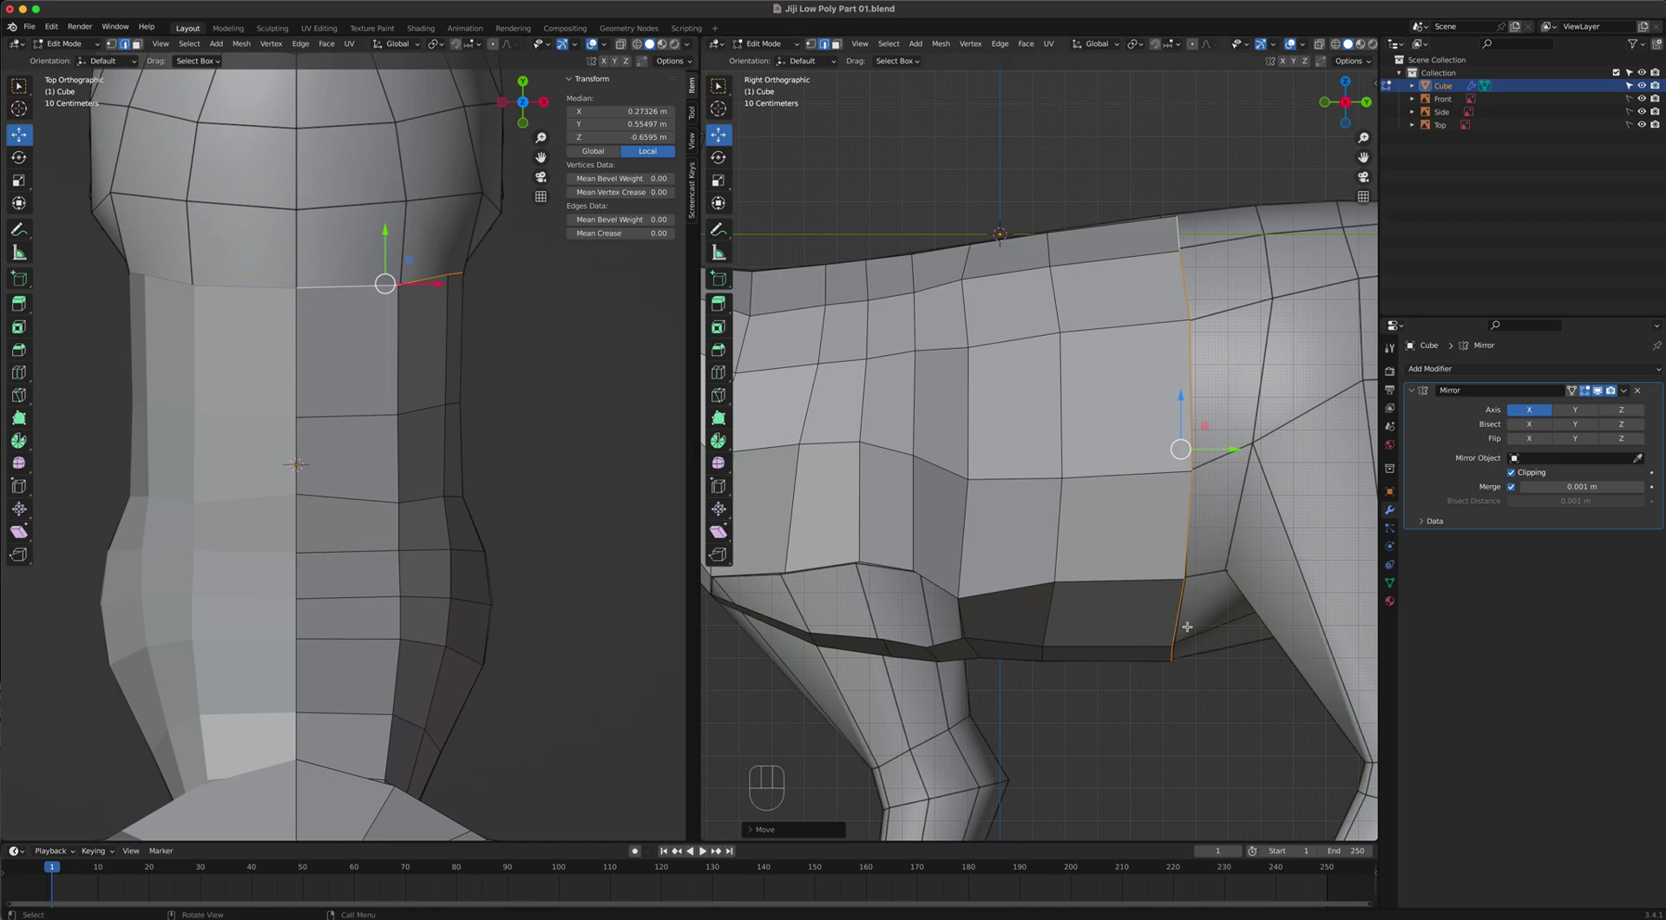
# Align the rear loop's flank and belly vertices individually with the reference edge line in the side view.
pyautogui.press('1')
pyautogui.scroll(1, 1271, 354)
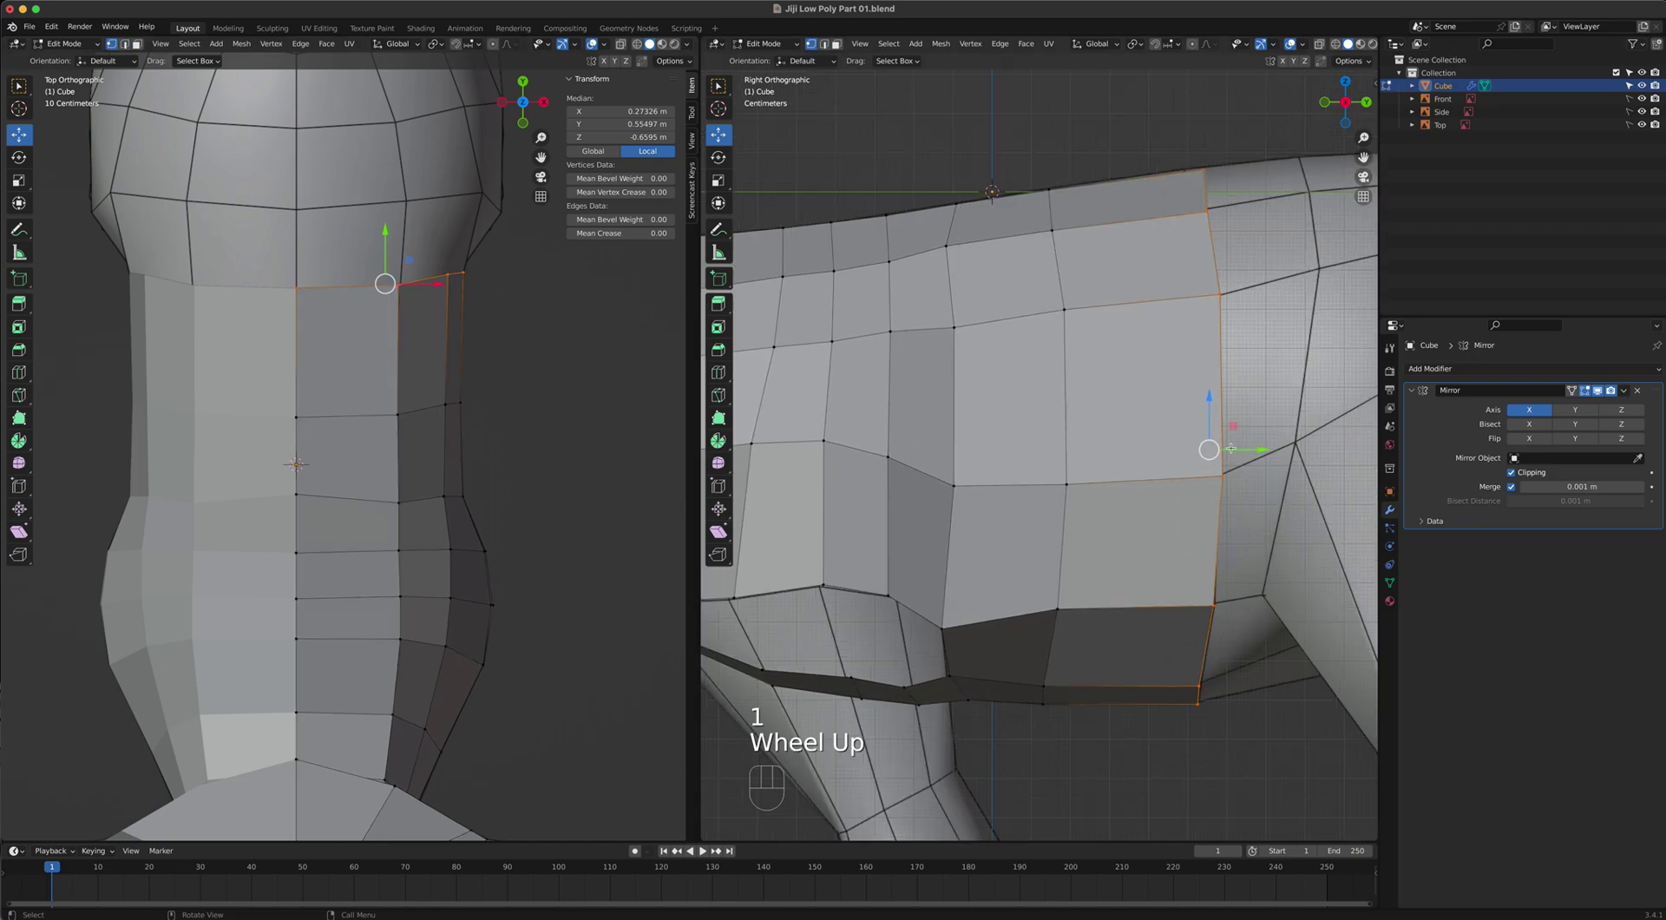
pyautogui.click(1233, 327)
pyautogui.press('g')
pyautogui.click(1261, 386)
pyautogui.click(1213, 470)
pyautogui.press('g')
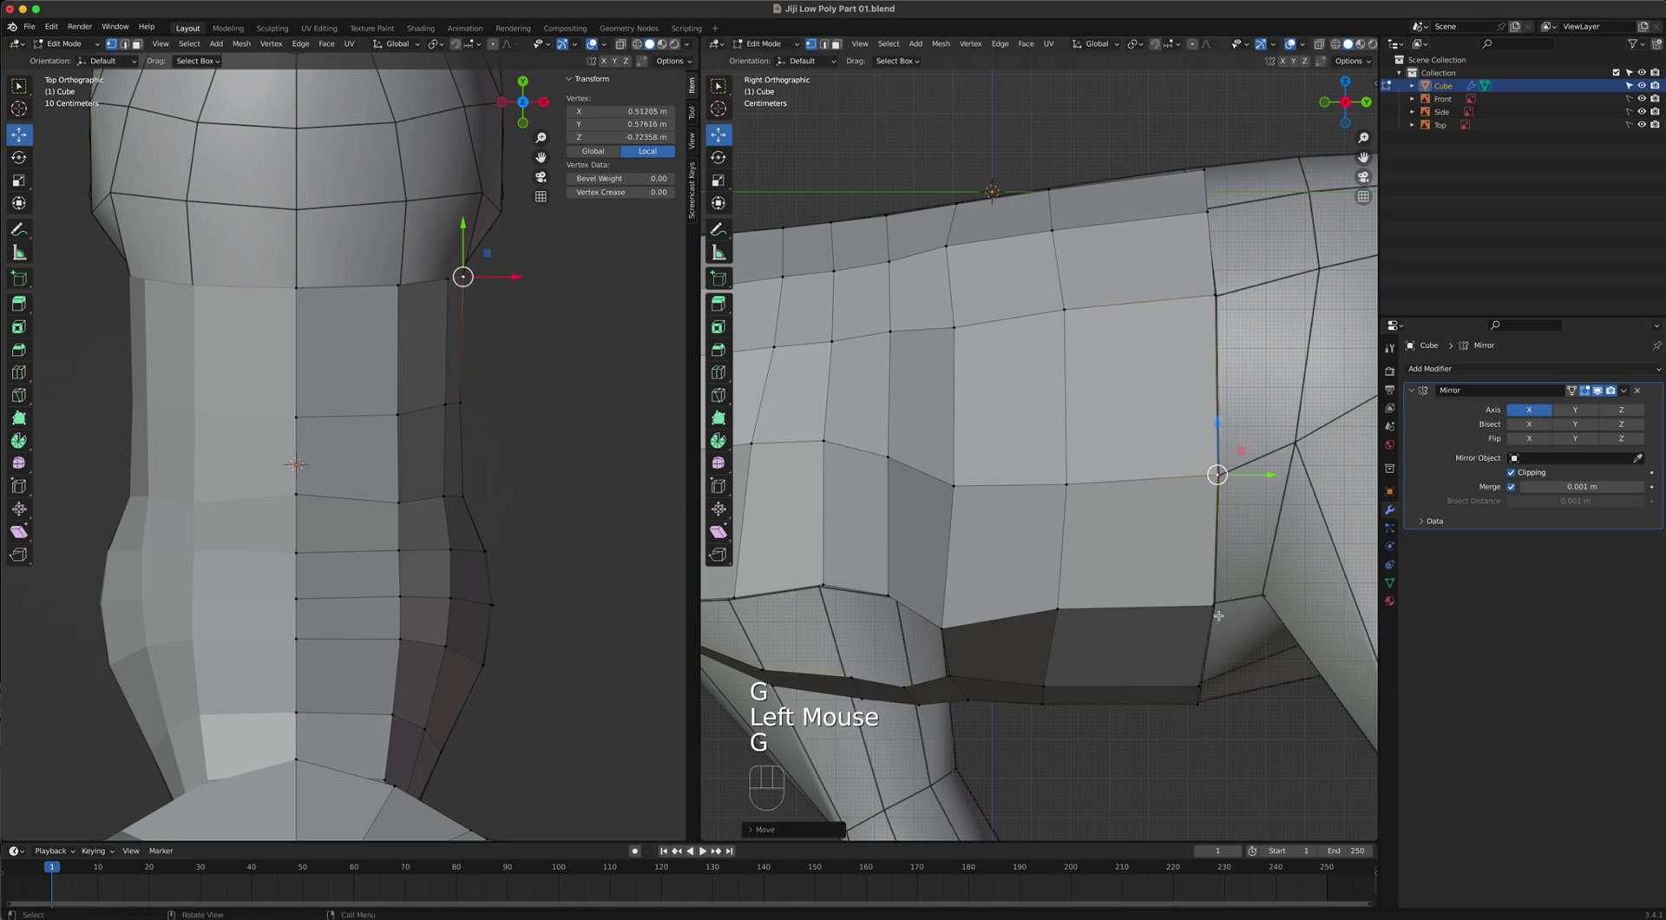
pyautogui.click(1215, 603)
pyautogui.press('g')
pyautogui.click(1199, 701)
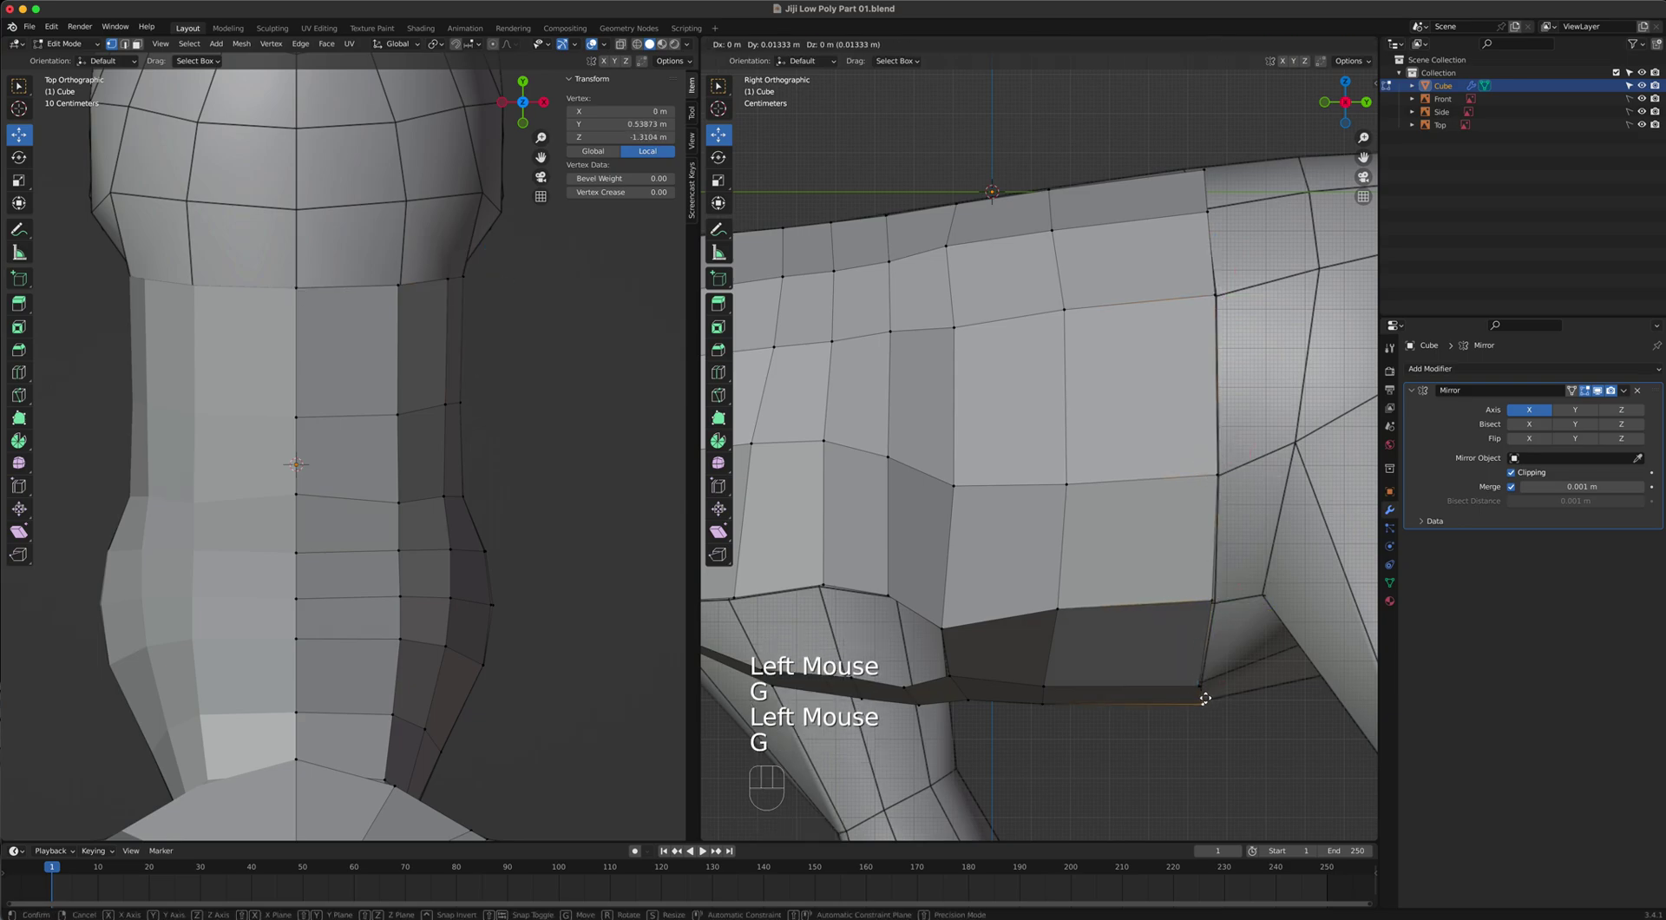
pyautogui.press('g')
pyautogui.click(1211, 683)
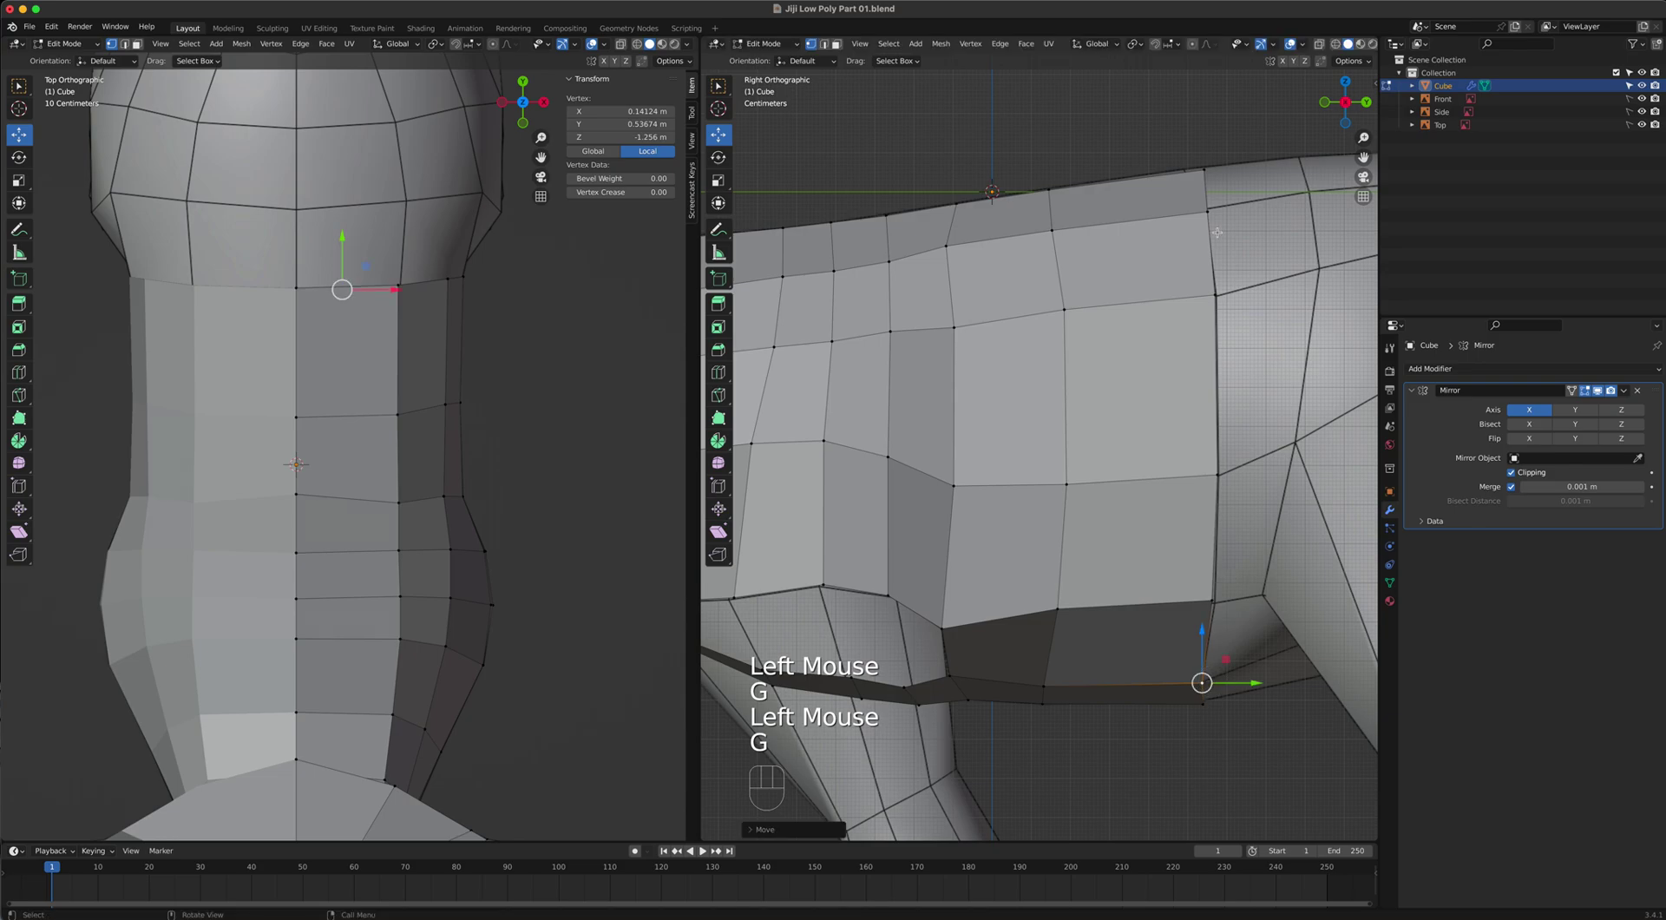
# Move the rear loop's spine vertex forward and adjust the vertex below it, then shift an upper back vertex further forward on the body slightly rearward.
pyautogui.click(1204, 173)
pyautogui.press('g')
pyautogui.click(1186, 173)
pyautogui.click(1197, 207)
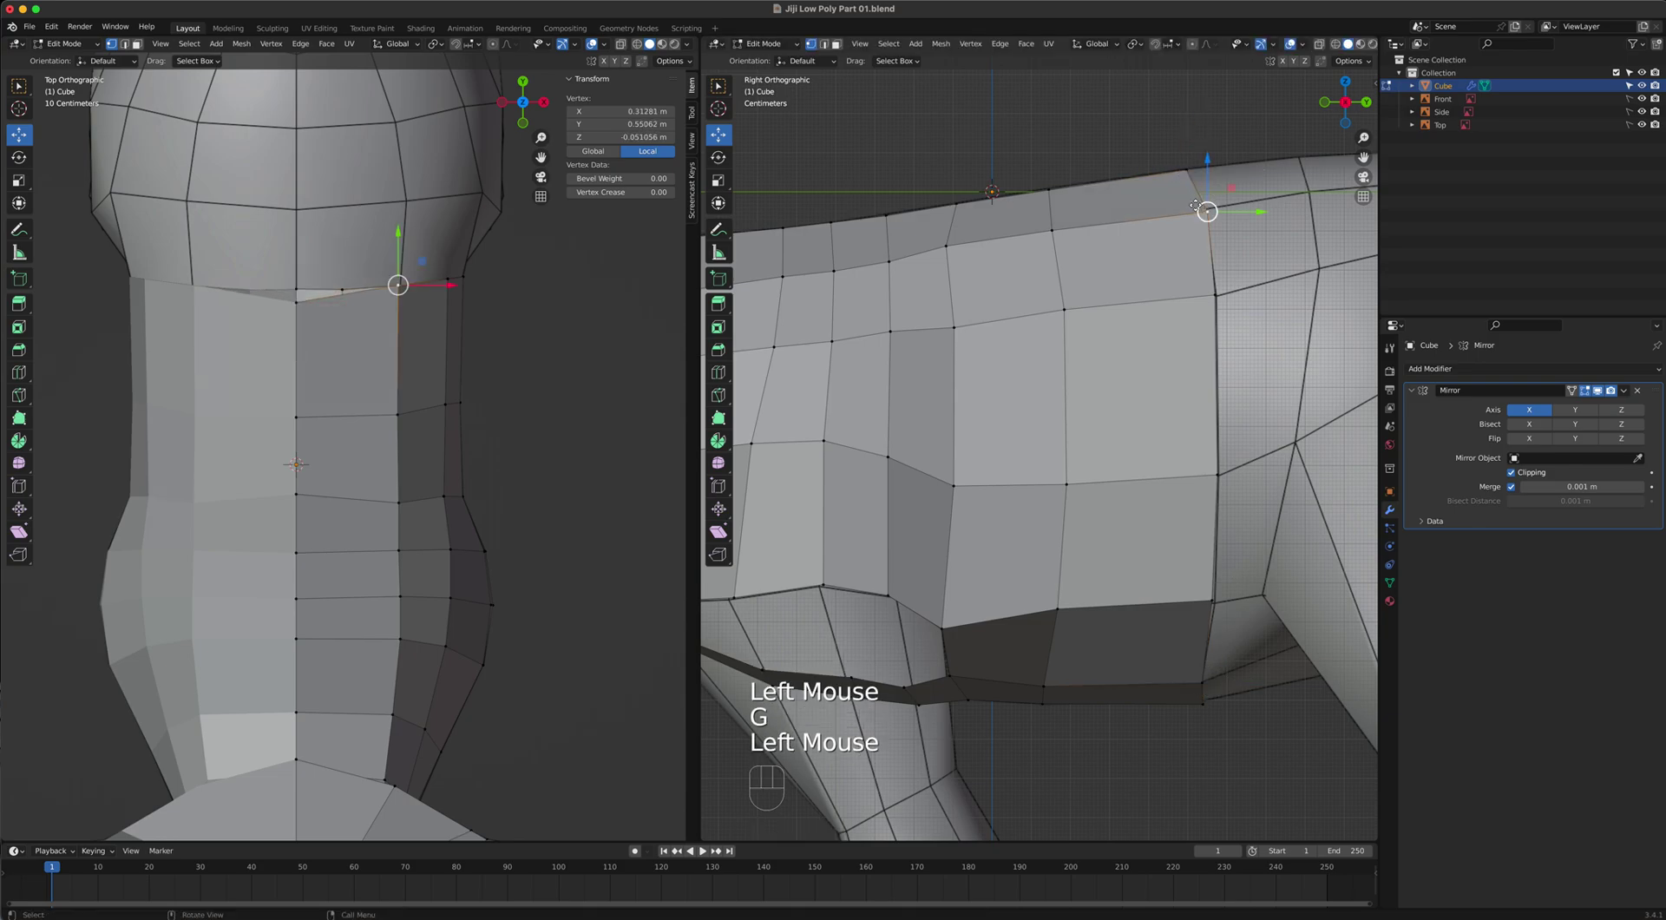
pyautogui.press('g')
pyautogui.click(1084, 200)
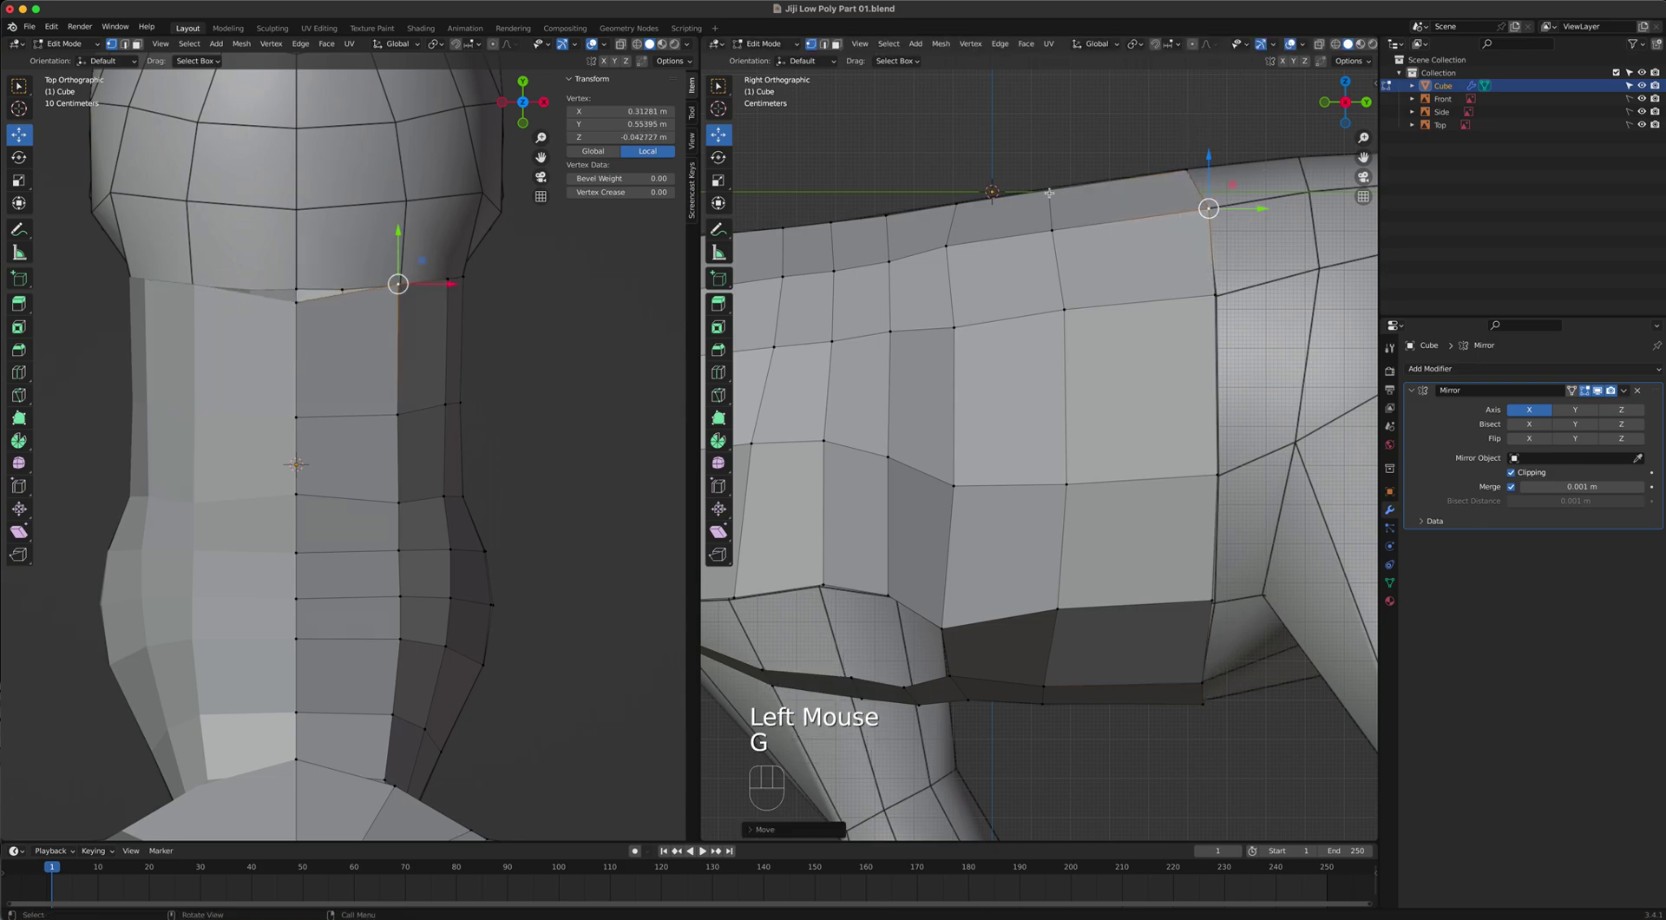
pyautogui.click(940, 244)
pyautogui.press('g')
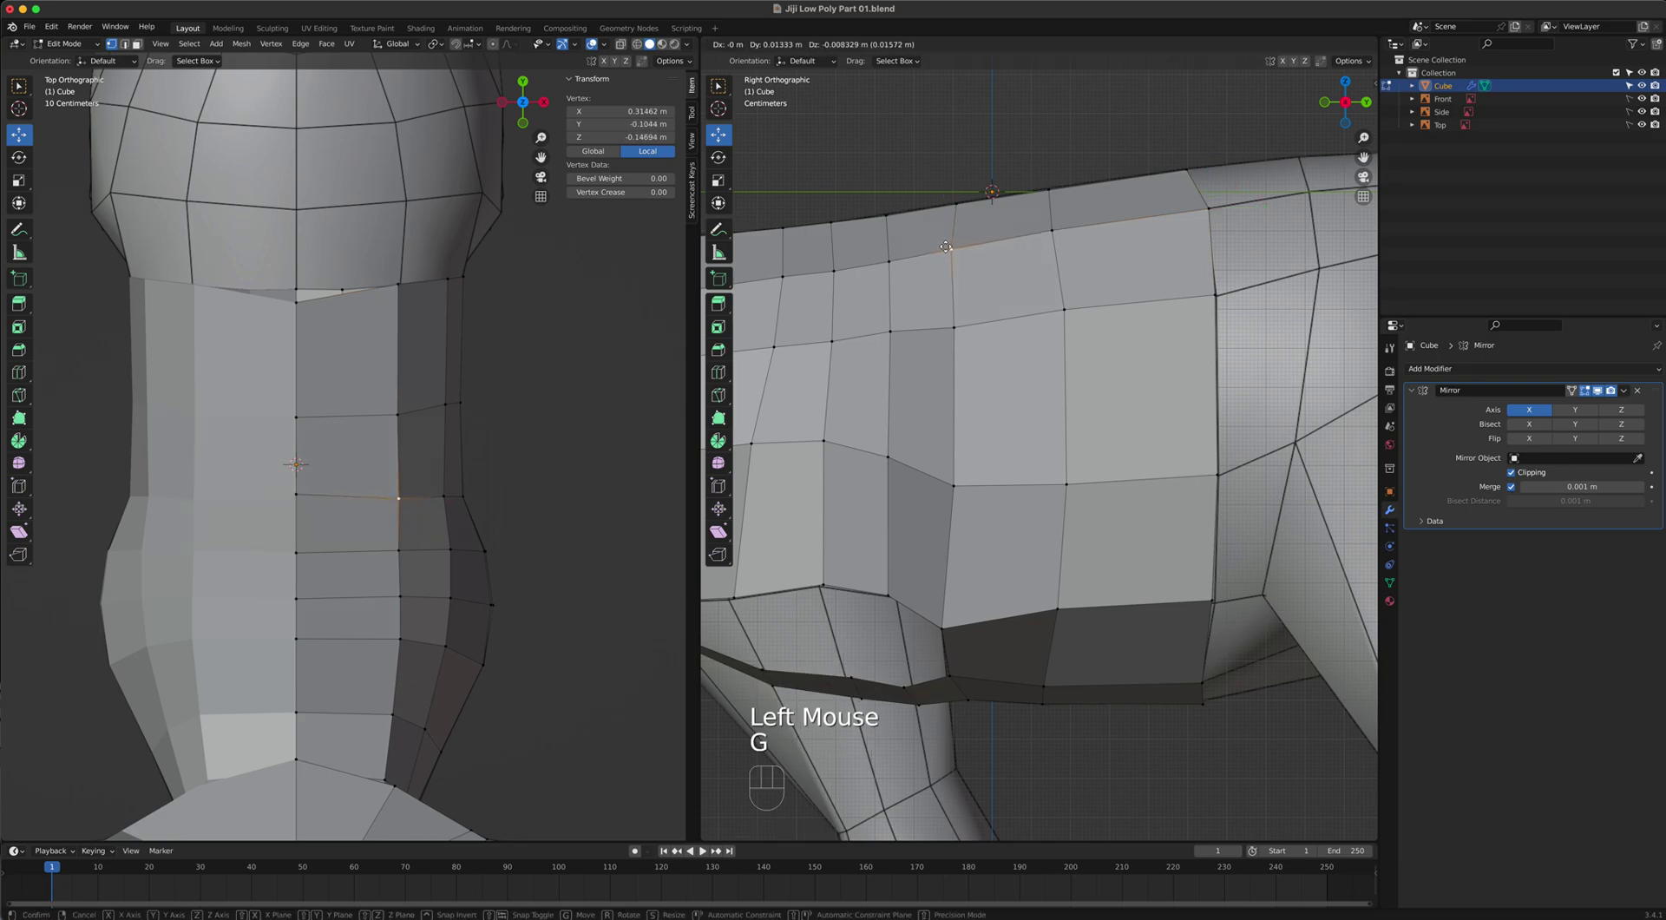
pyautogui.click(952, 249)
# Extrude the whole rear edge loop about 0.25 m rearward and 0.03 m up toward the hip in the side view.
pyautogui.press('2')
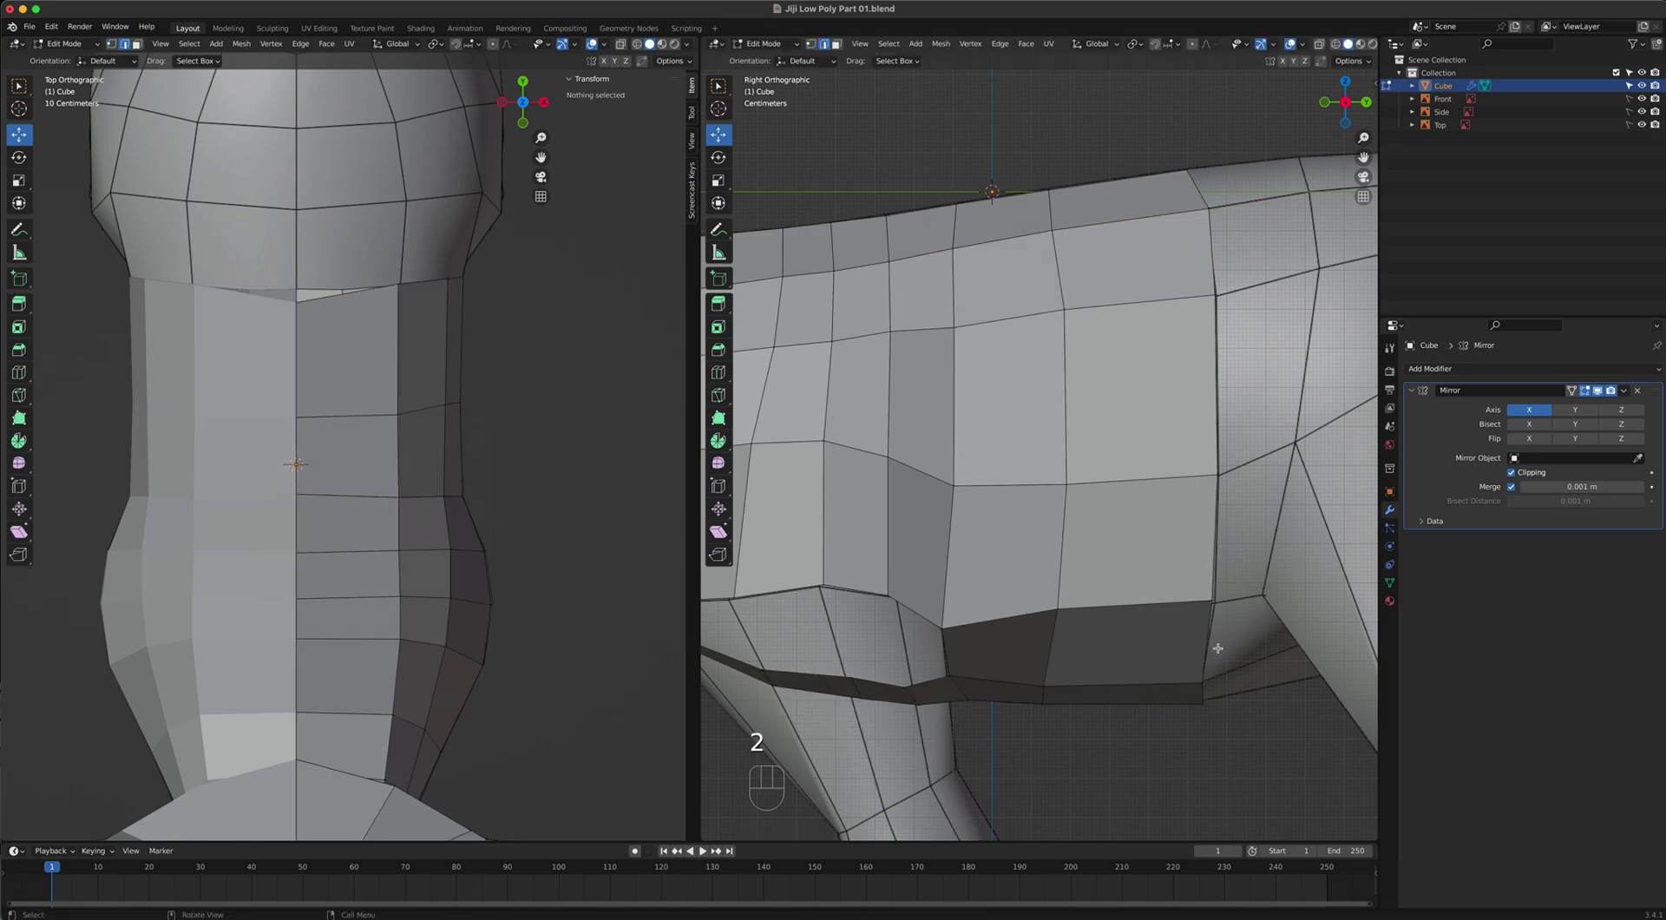
pyautogui.click(1200, 686)
pyautogui.keyDown('shift'); pyautogui.click(1208, 620); pyautogui.keyUp('shift')
pyautogui.keyDown('shift'); pyautogui.click(1213, 547); pyautogui.keyUp('shift')
pyautogui.keyDown('shift'); pyautogui.click(1216, 390); pyautogui.keyUp('shift')
pyautogui.keyDown('shift'); pyautogui.click(1213, 256); pyautogui.keyUp('shift')
pyautogui.keyDown('shift'); pyautogui.click(1199, 189); pyautogui.keyUp('shift')
pyautogui.keyDown('shift'); pyautogui.moveTo(1186, 440); pyautogui.dragTo(1046, 567, button='middle'); pyautogui.keyUp('shift')
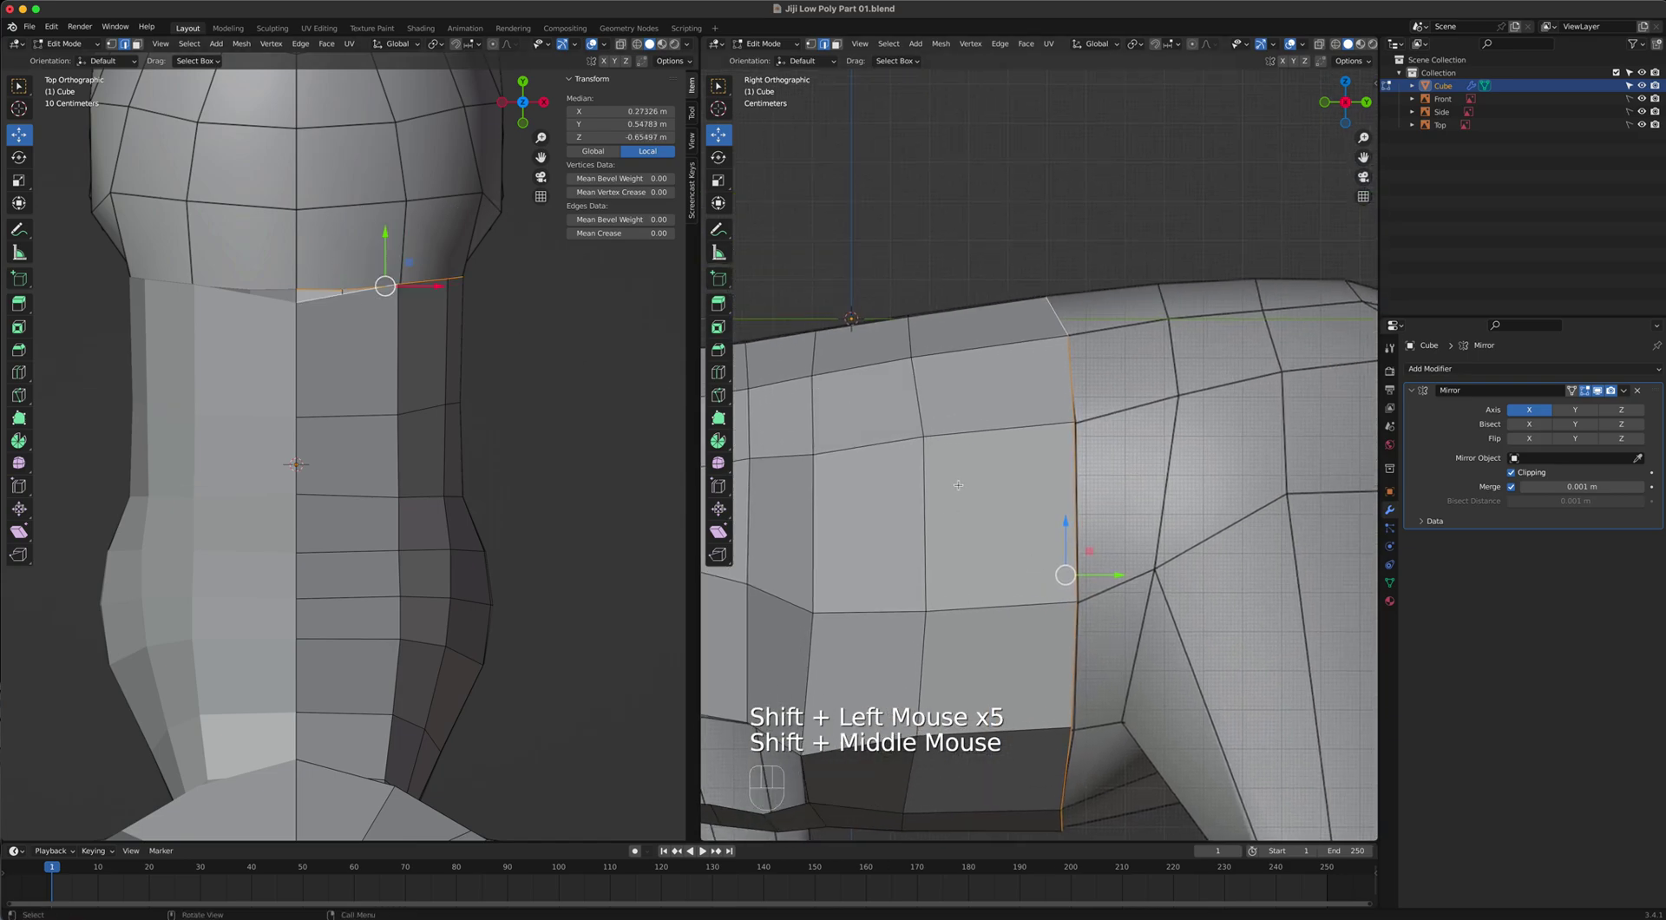
pyautogui.press('e')
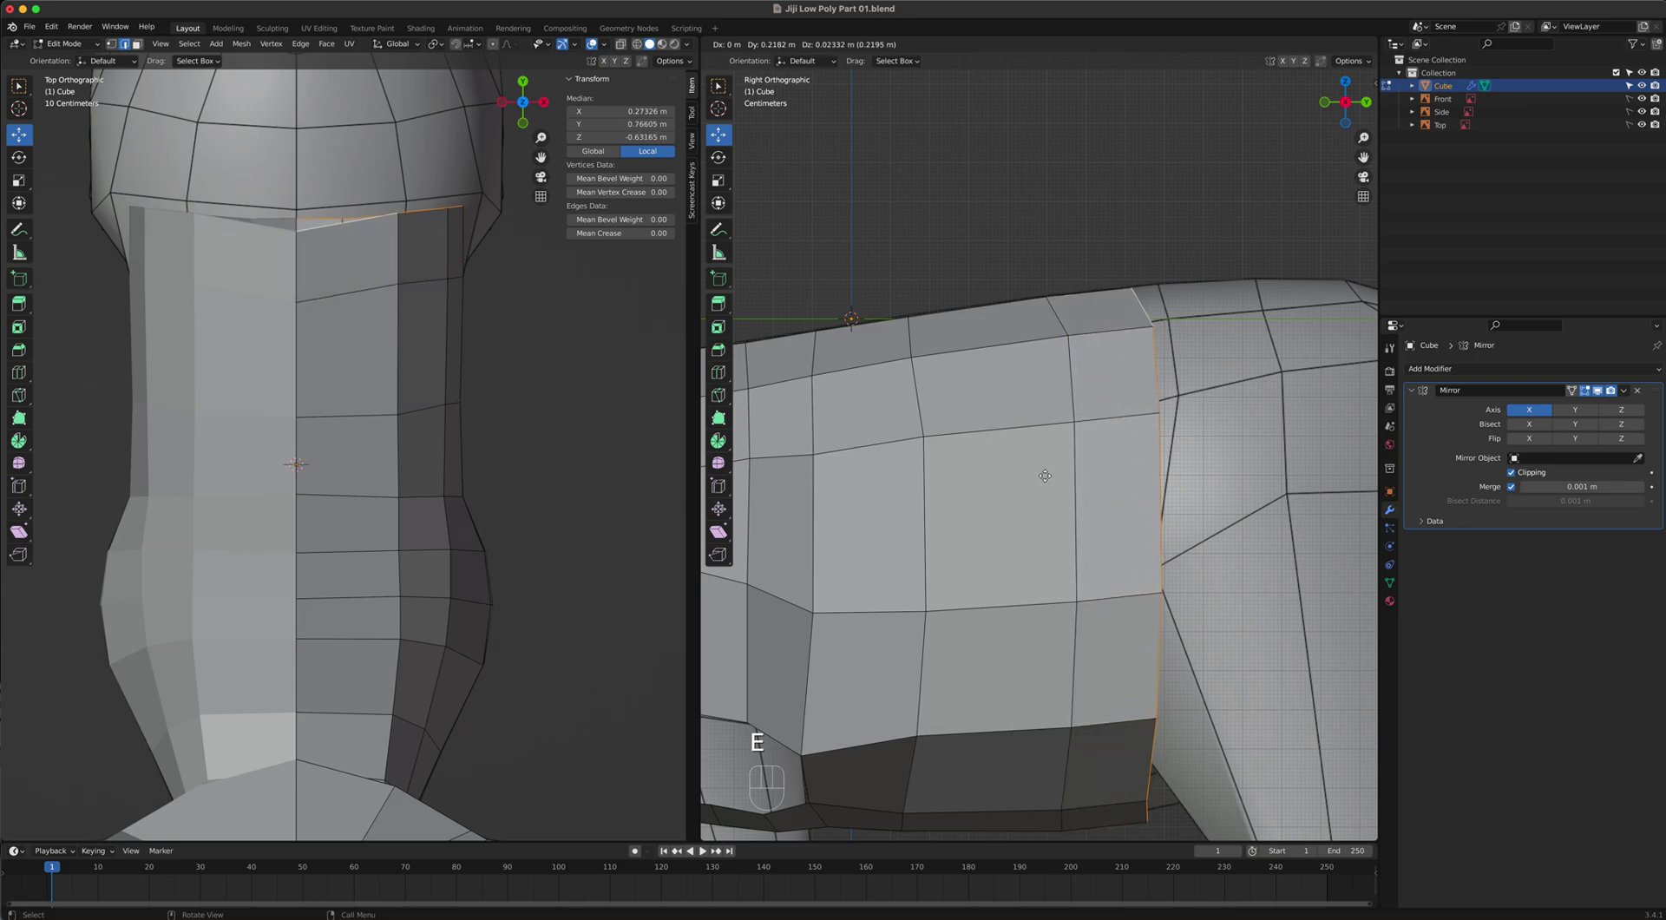
pyautogui.click(1054, 473)
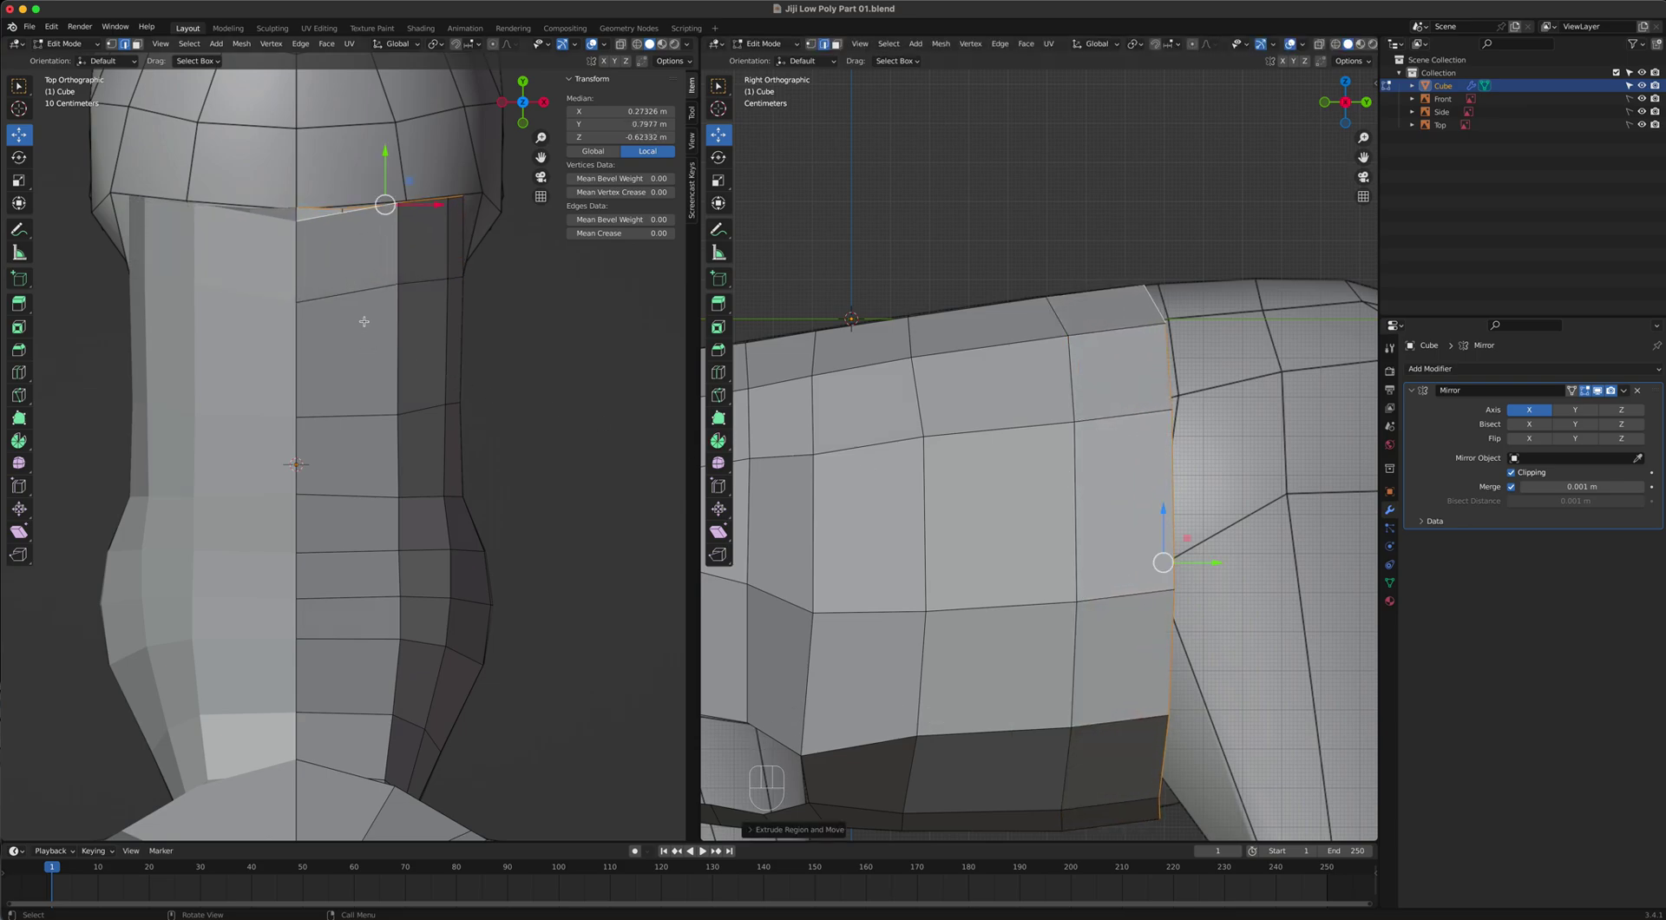
# Scale the new hip loop up about 1.2 times and move it about 0.018 m inward to fit the top-view reference.
pyautogui.press('s')
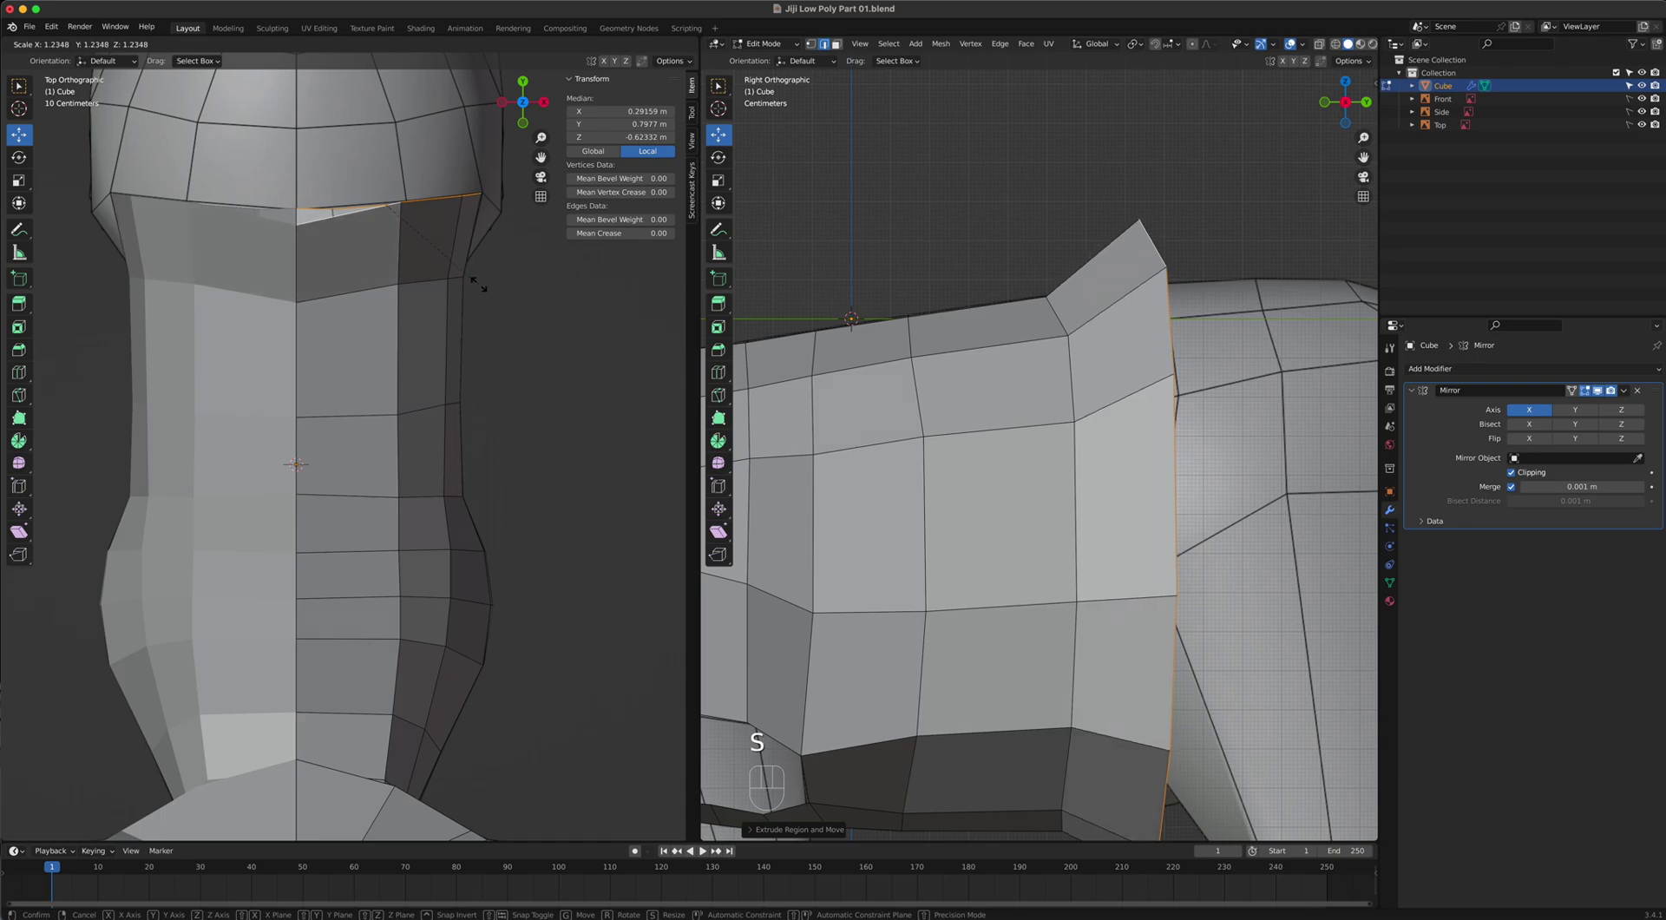
pyautogui.click(475, 307)
pyautogui.press('g')
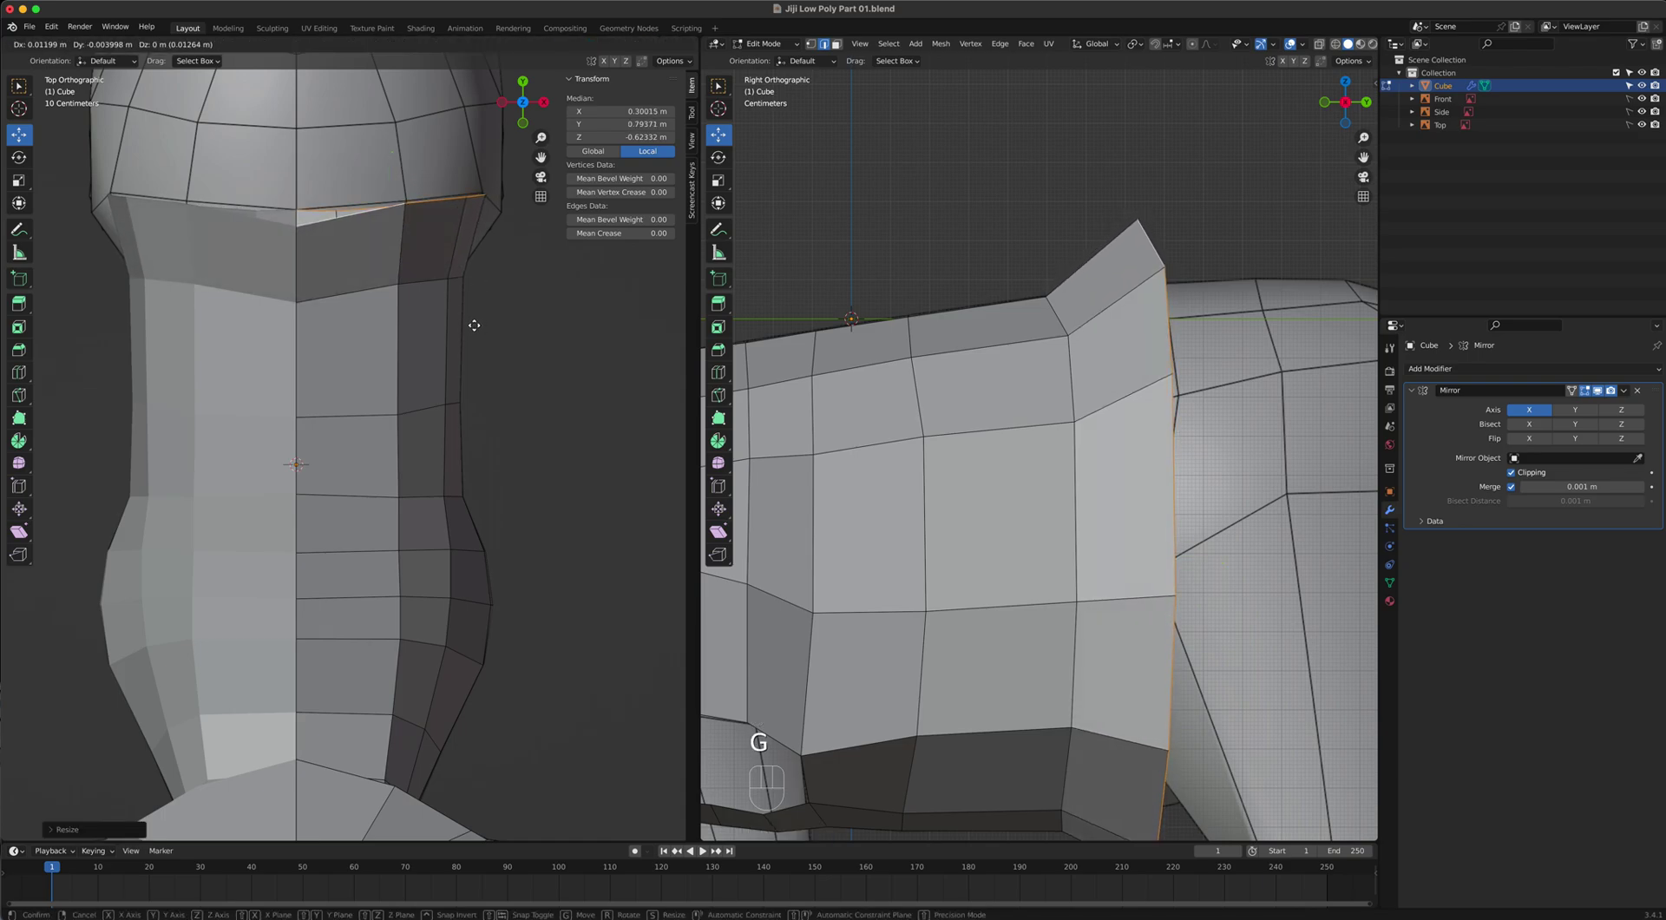
pyautogui.click(460, 324)
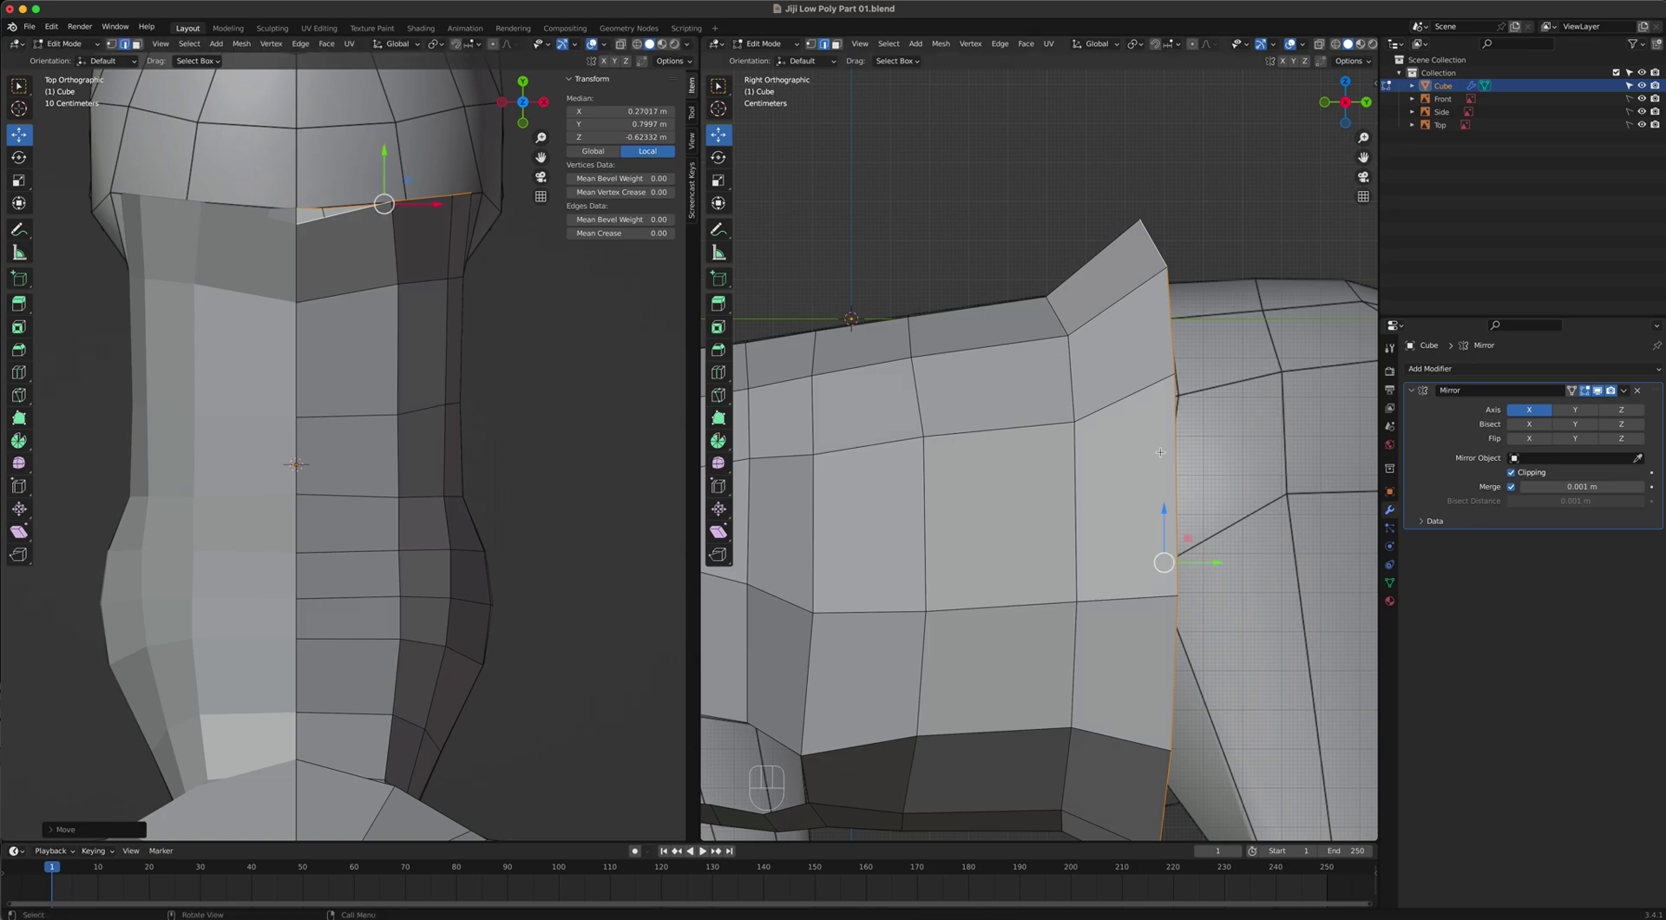
pyautogui.press('1')
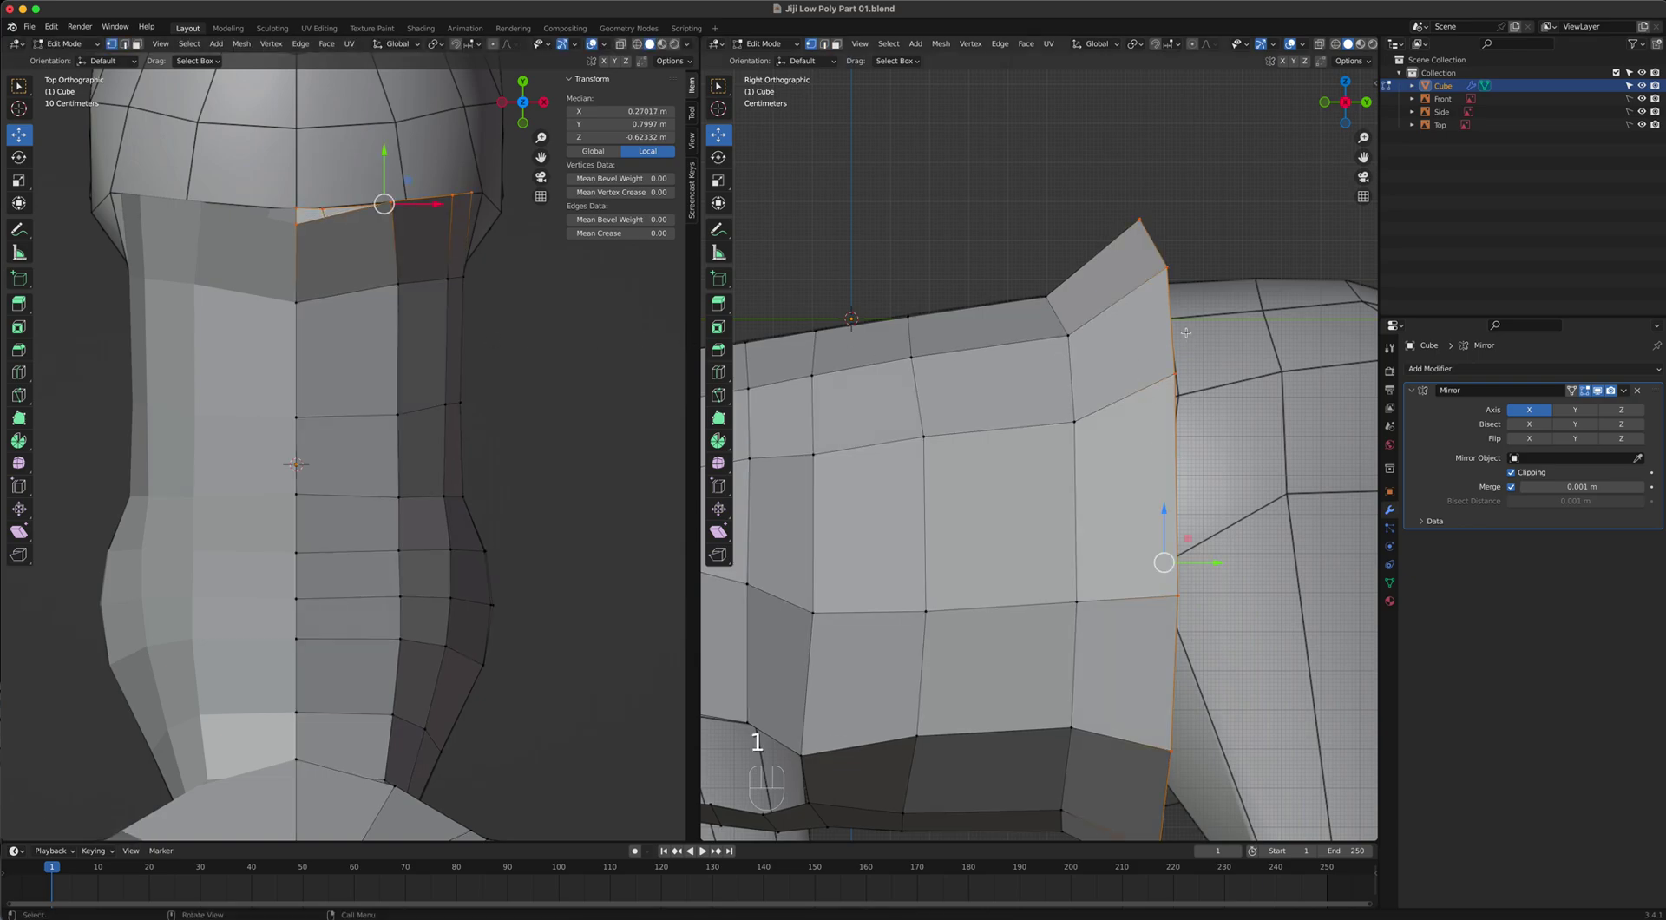
# Lower the hip loop's upper vertices about 0.1 m onto the reference back line, then fit the spine vertex individually in the side view.
pyautogui.click(1319, 45)
pyautogui.moveTo(1127, 198); pyautogui.dragTo(1210, 292)
pyautogui.press('g')
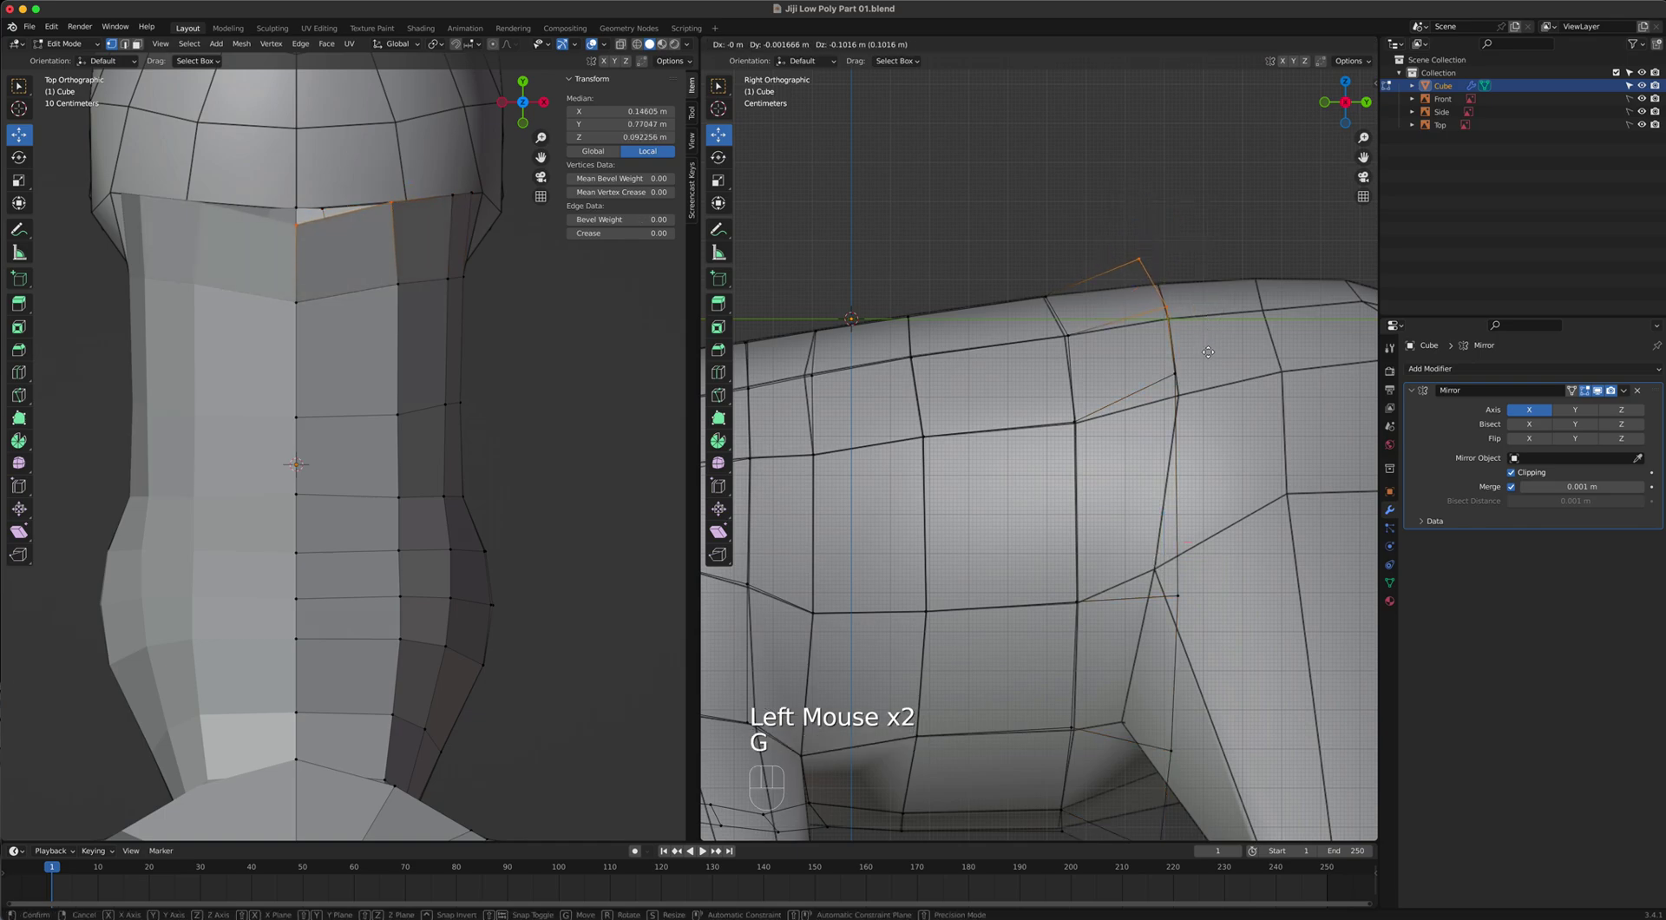
pyautogui.click(1210, 364)
pyautogui.click(1142, 268)
pyautogui.press('g')
pyautogui.click(1156, 281)
# Align the hip loop's upper and middle flank vertices with the reference edge line in the side view.
pyautogui.click(1175, 373)
pyautogui.press('g')
pyautogui.click(1180, 383)
pyautogui.click(1185, 599)
pyautogui.press('g')
pyautogui.click(1180, 591)
# Reposition the hip loop's lower flank and belly vertices in front of the hind leg in the side view.
pyautogui.keyDown('shift'); pyautogui.moveTo(1243, 682); pyautogui.dragTo(1230, 535, button='middle'); pyautogui.keyUp('shift')
pyautogui.click(1199, 528)
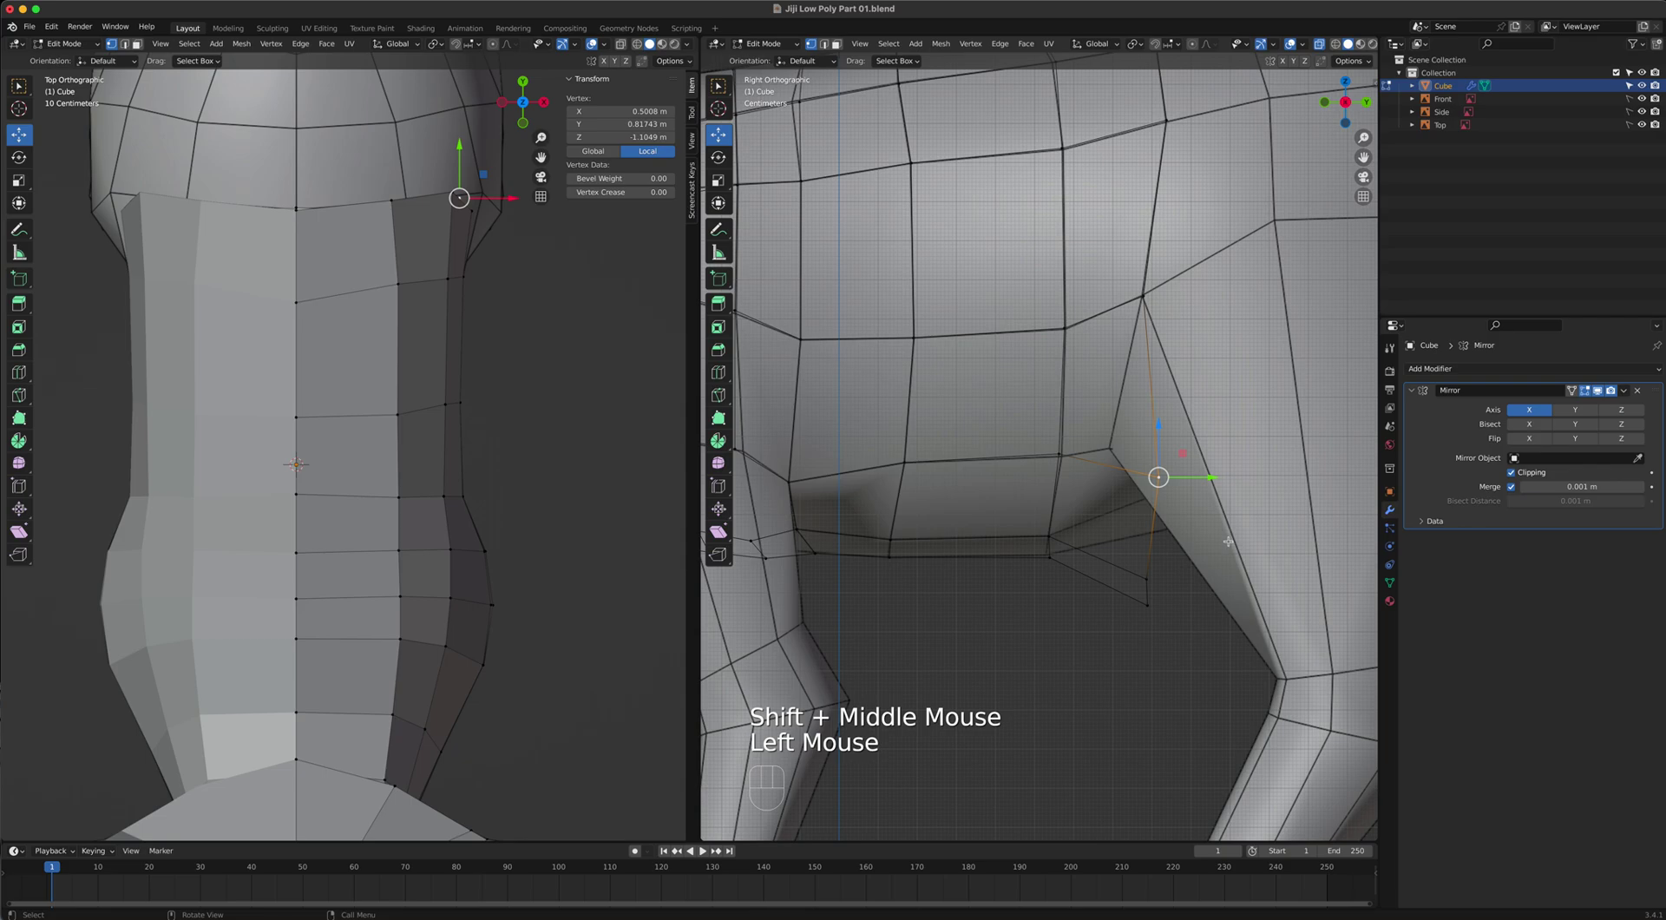
pyautogui.press('g')
pyautogui.click(1175, 512)
pyautogui.press('g')
pyautogui.click(1158, 588)
pyautogui.click(1150, 602)
pyautogui.press('g')
pyautogui.click(1202, 511)
# Move the hip loop's flank vertices outward to the reference body outline in the top view.
pyautogui.keyDown('shift'); pyautogui.moveTo(548, 370); pyautogui.dragTo(531, 494, button='middle'); pyautogui.keyUp('shift')
pyautogui.scroll(2, 411, 370)
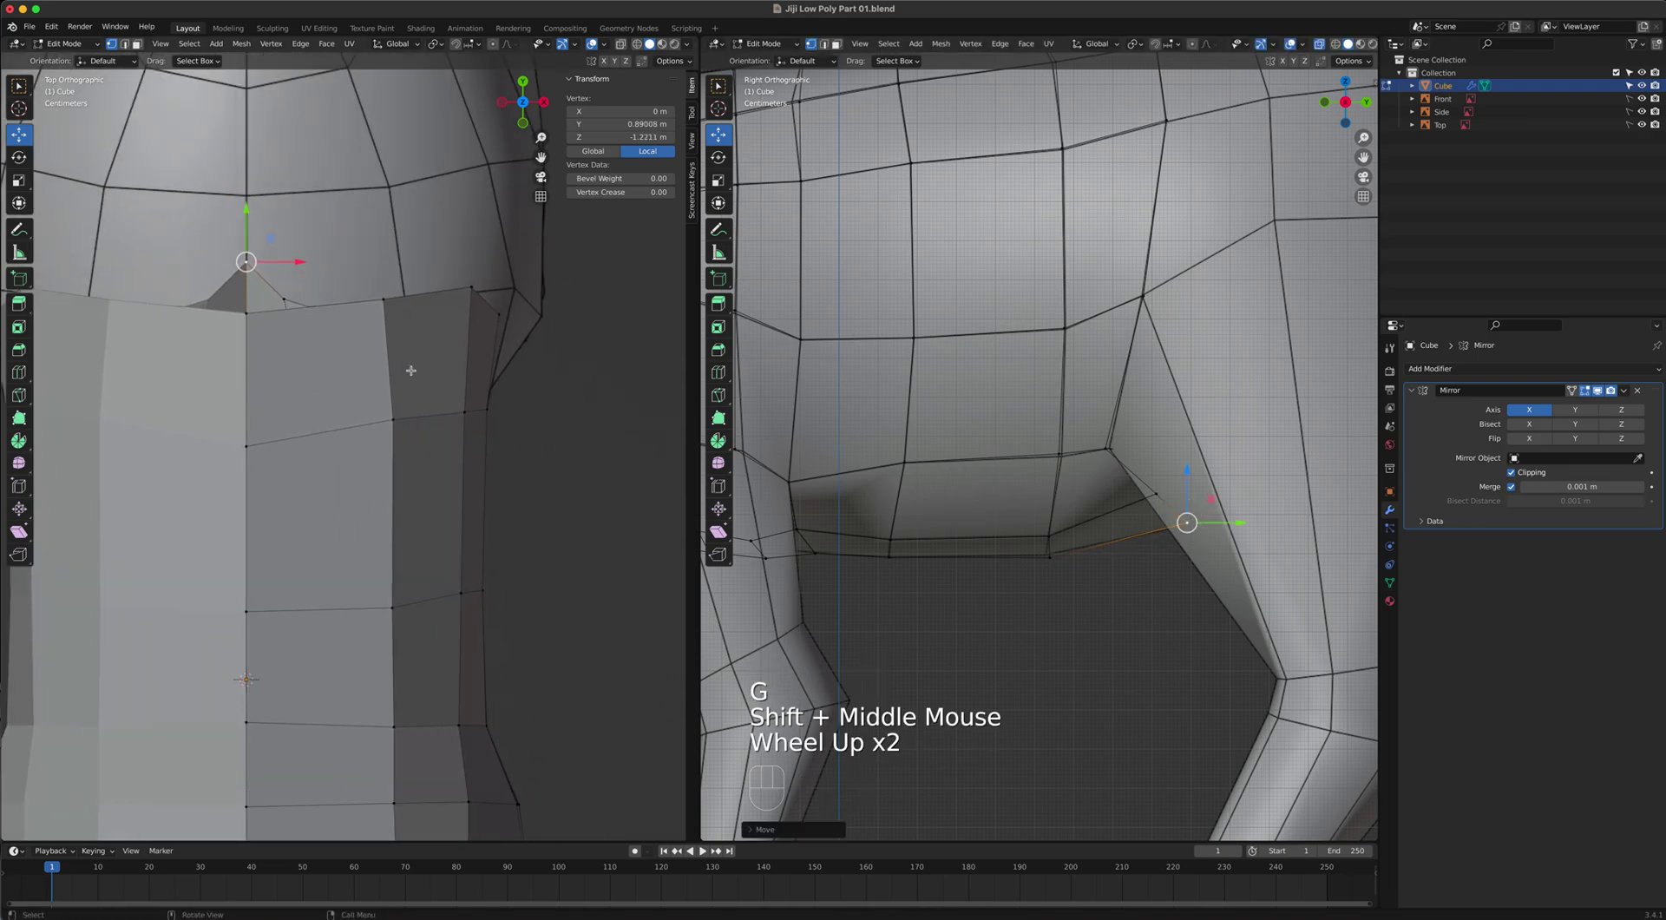
pyautogui.click(621, 43)
pyautogui.keyDown('shift'); pyautogui.moveTo(1128, 174); pyautogui.dragTo(1092, 287, button='middle'); pyautogui.keyUp('shift')
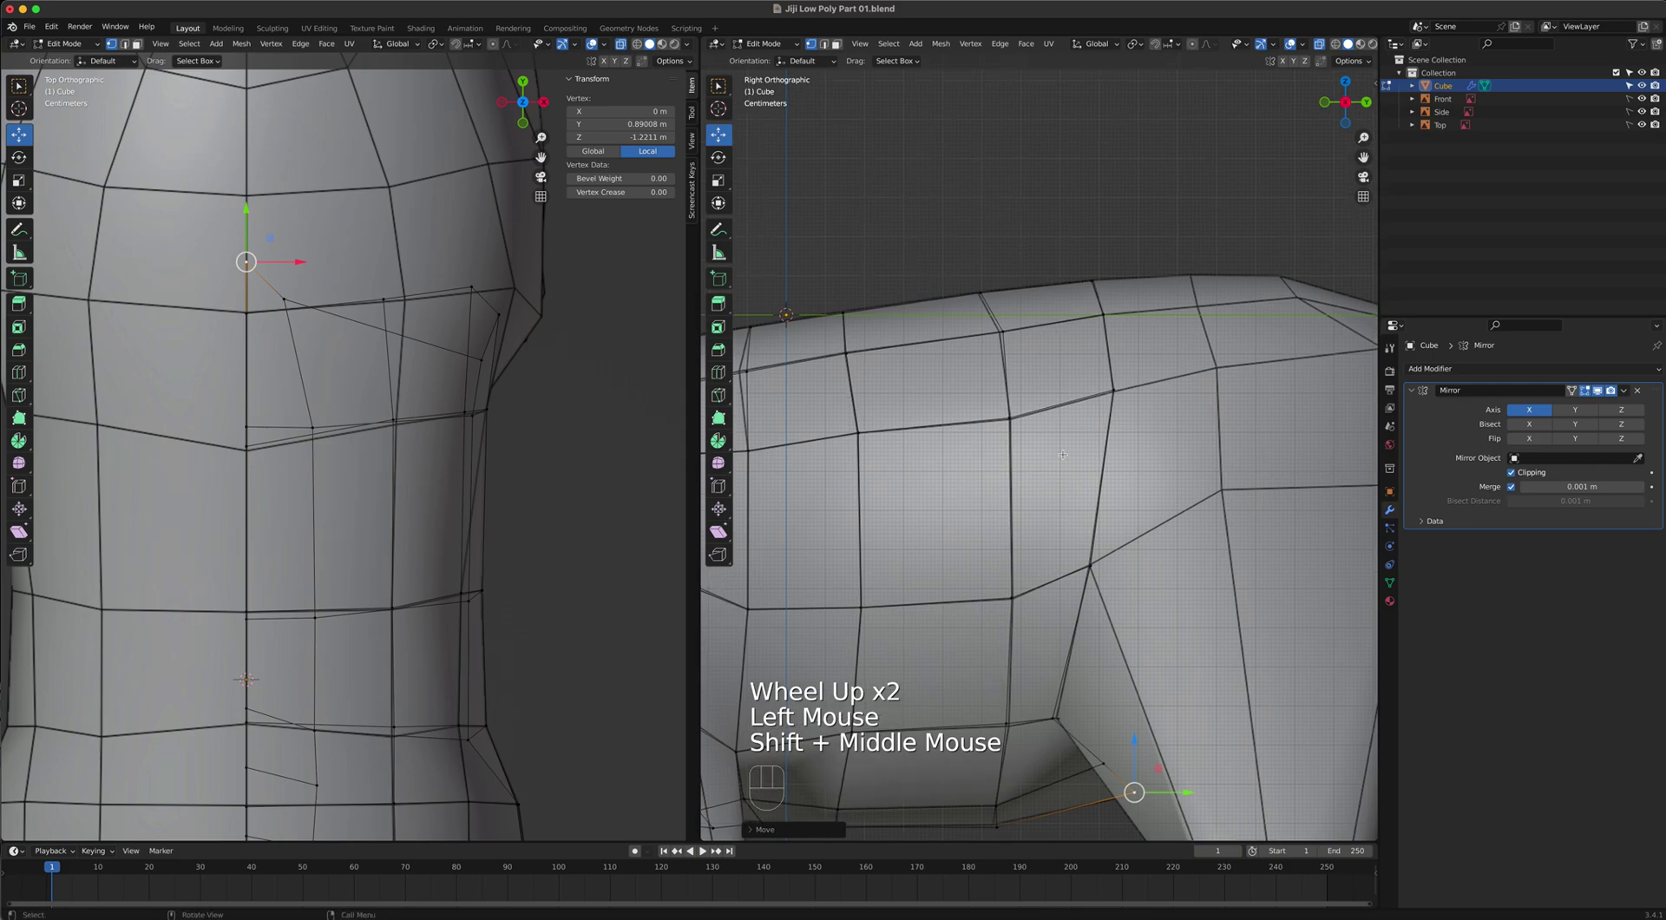
pyautogui.click(1091, 283)
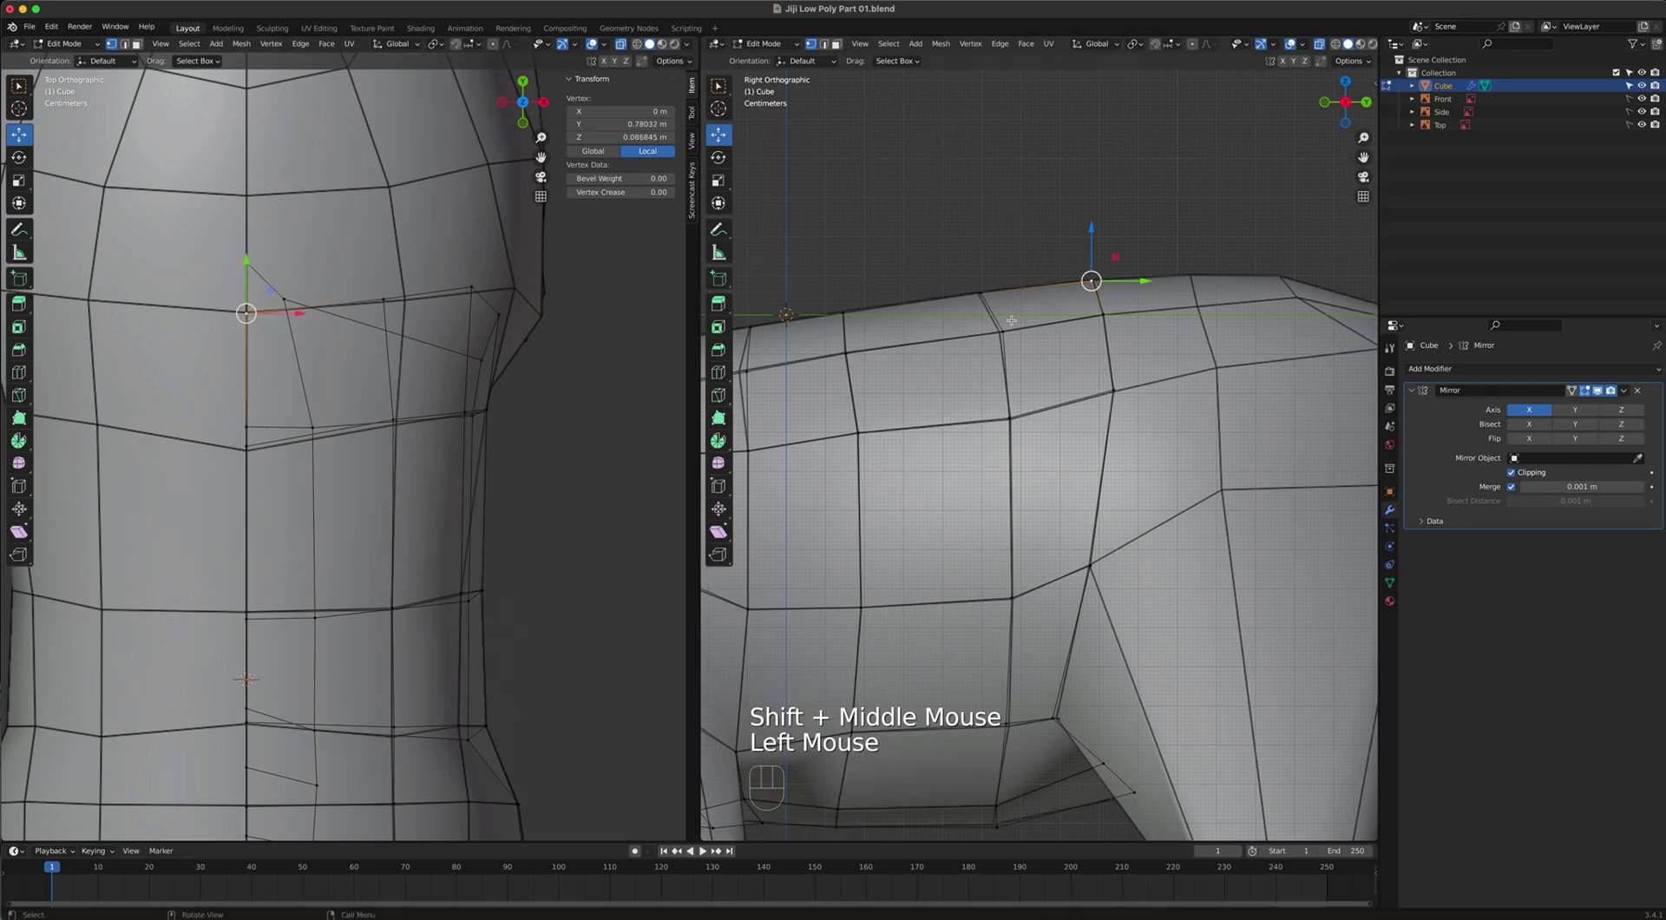
pyautogui.click(1104, 312)
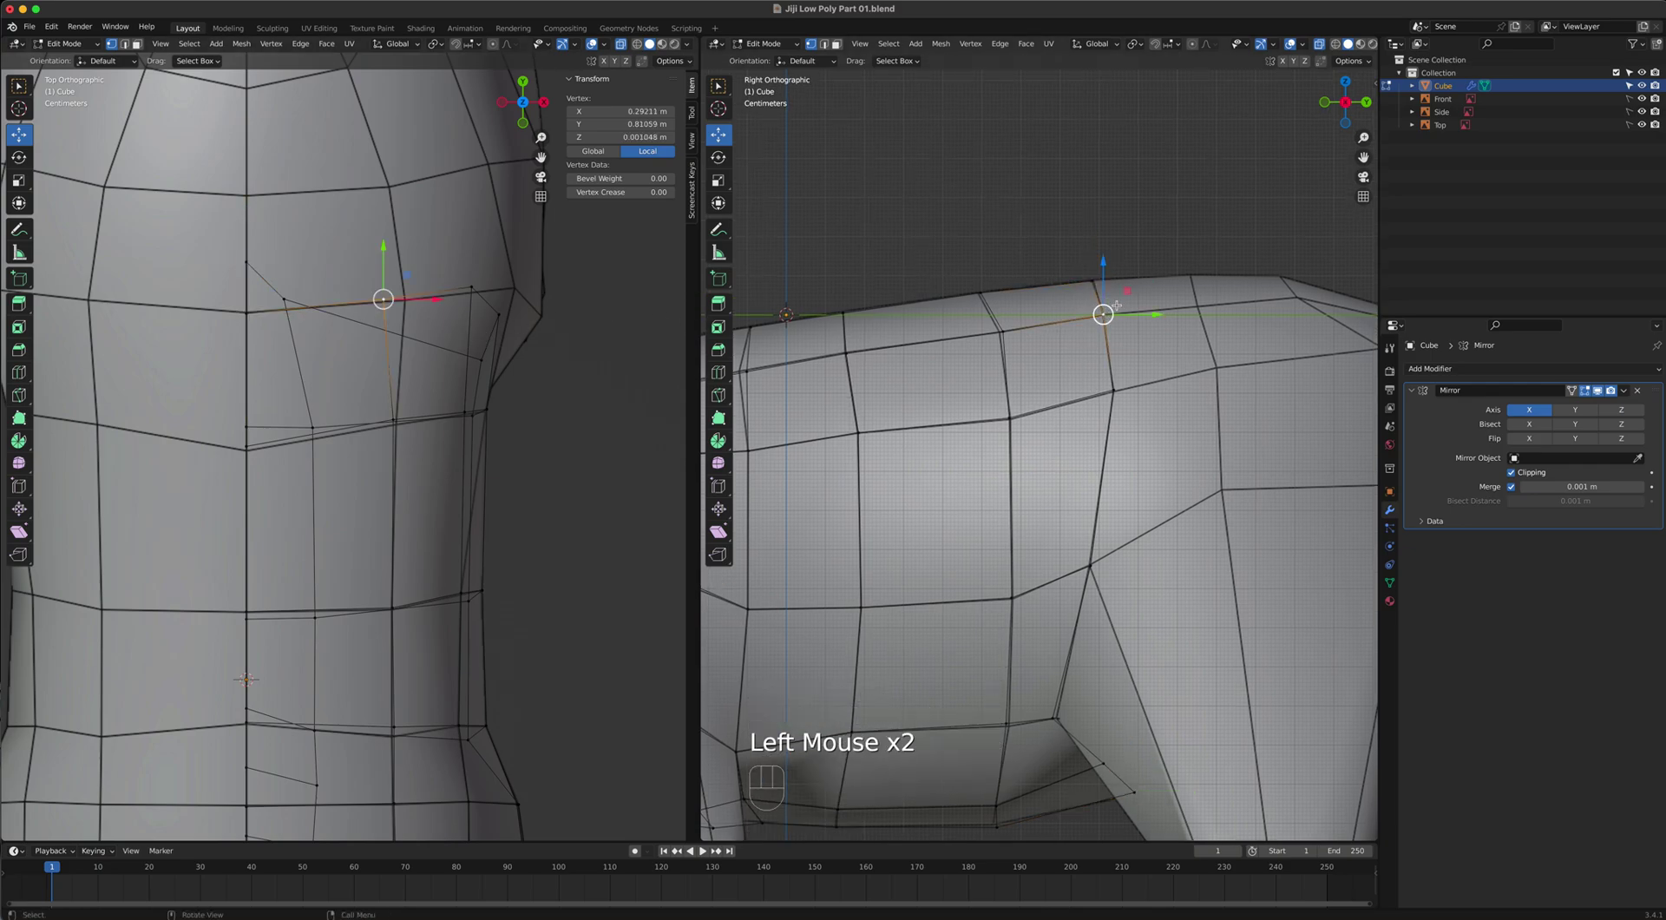
pyautogui.moveTo(450, 309); pyautogui.dragTo(599, 328)
pyautogui.click(1113, 389)
pyautogui.click(1088, 562)
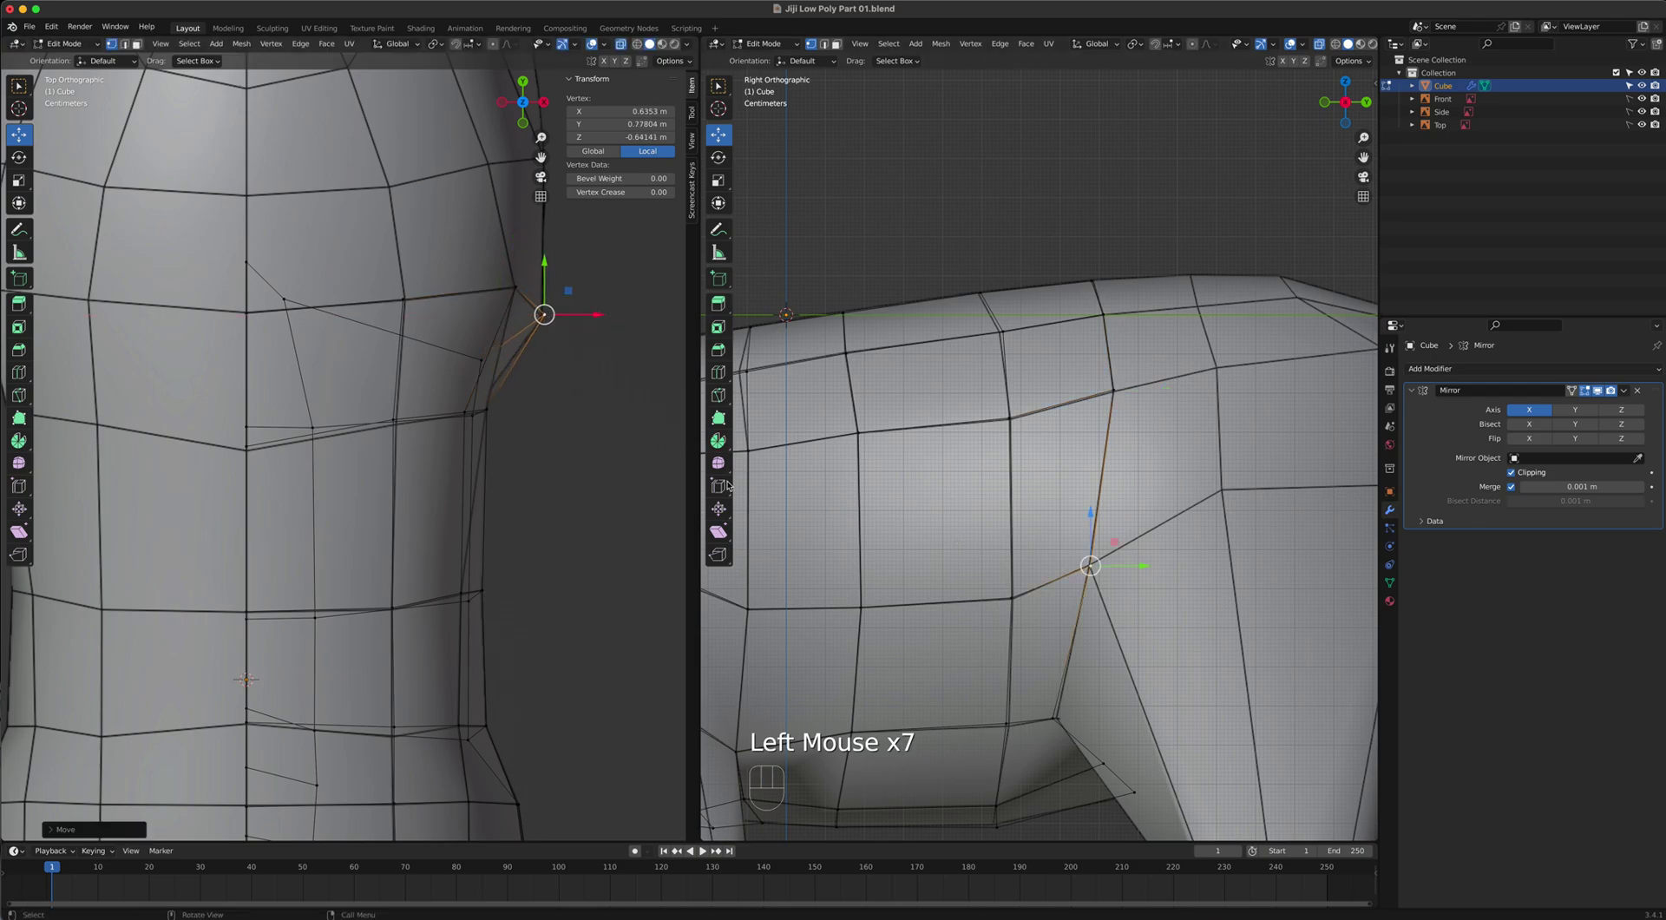
# Lower the hip loop's belly vertex next to the centerline slightly and check the torso from a perspective view.
pyautogui.scroll(-2, 1123, 415)
pyautogui.click(1319, 44)
pyautogui.moveTo(1114, 447); pyautogui.dragTo(1024, 520, button='middle')
pyautogui.scroll(-1, 1028, 528)
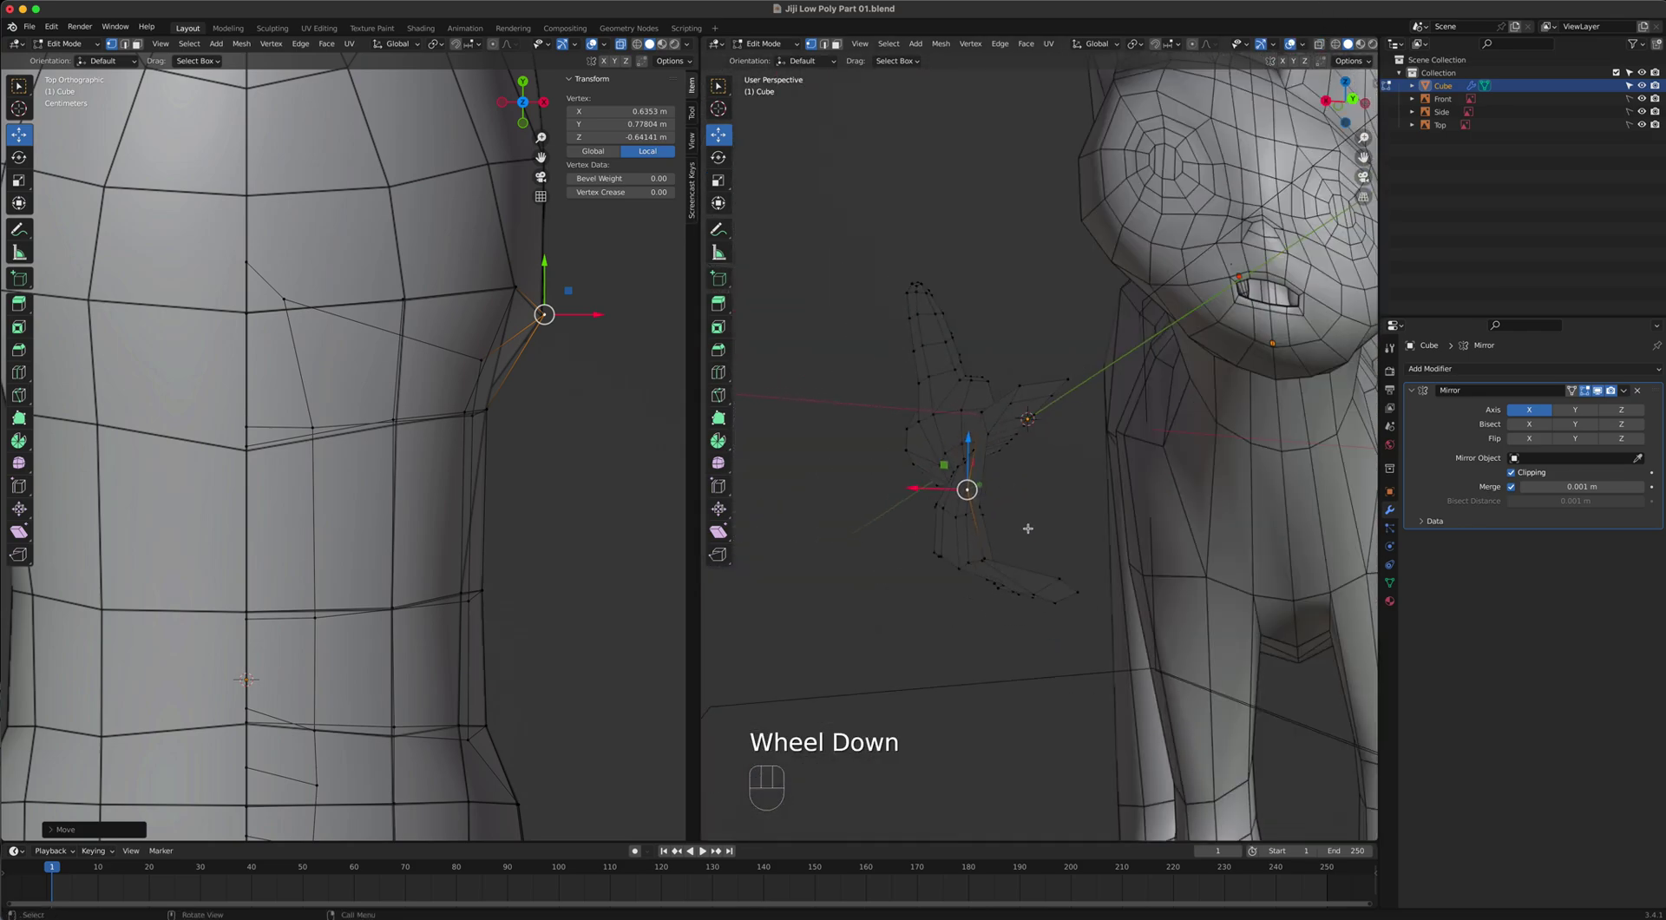
pyautogui.click(1064, 581)
pyautogui.moveTo(1060, 525); pyautogui.dragTo(1059, 538)
pyautogui.moveTo(1031, 553); pyautogui.dragTo(925, 609, button='middle')
pyautogui.scroll(3, 925, 609)
pyautogui.moveTo(990, 653); pyautogui.dragTo(1144, 698, button='middle')
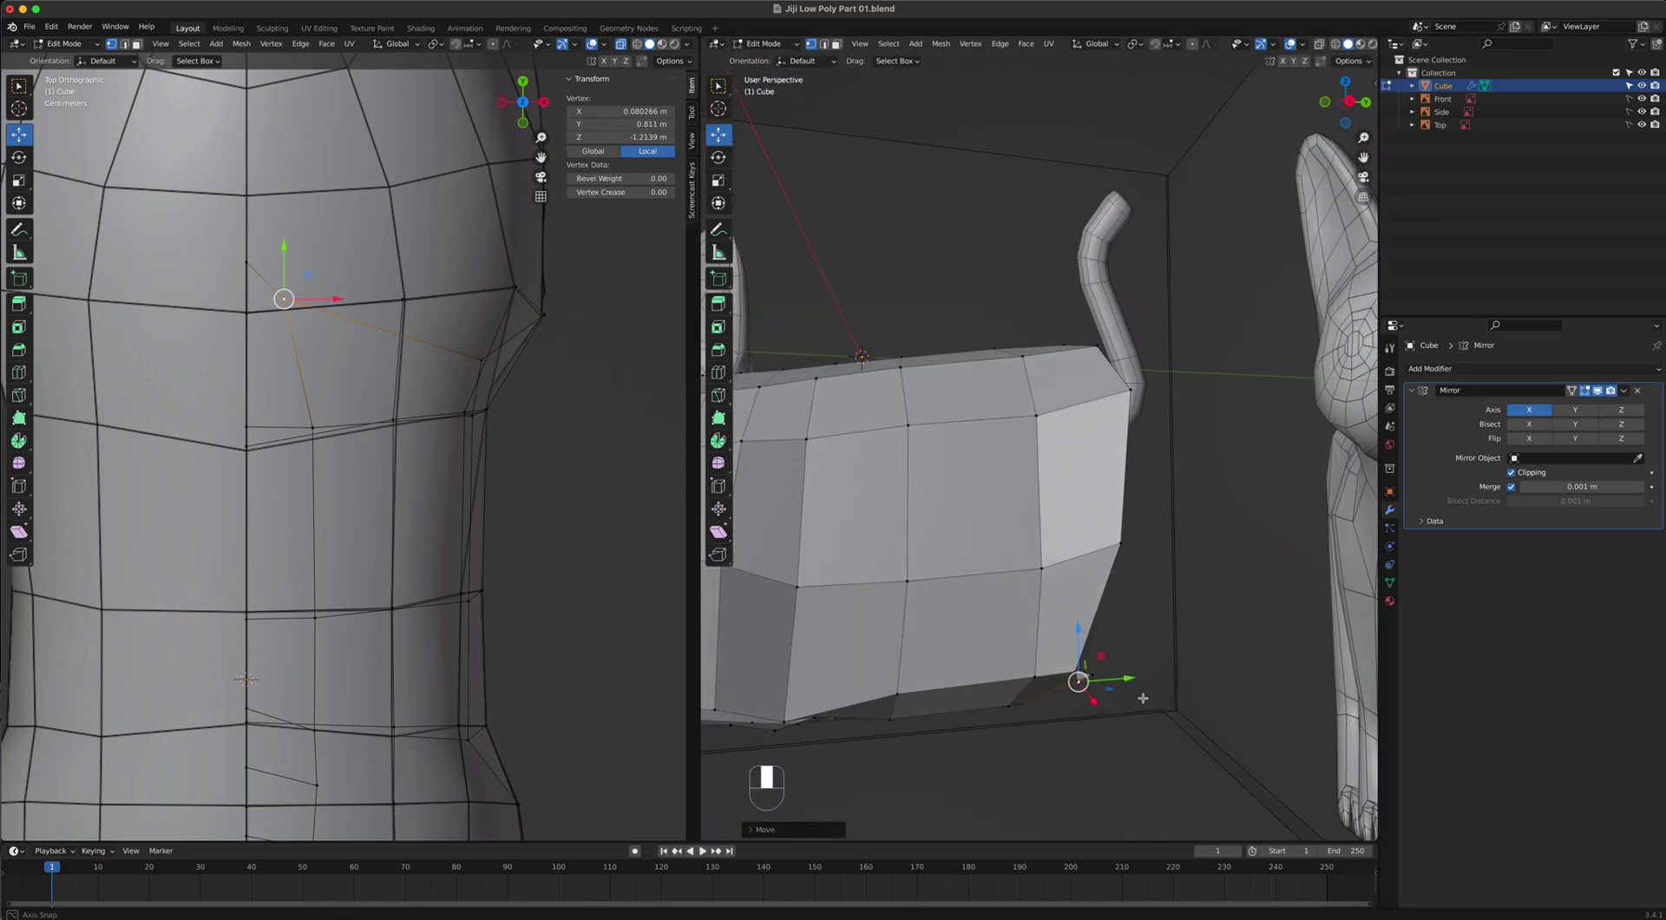
# Extrude the upper three edges of the hip loop about 0.22 m rearward and 0.02 m up in the side view.
pyautogui.press('KP_3')
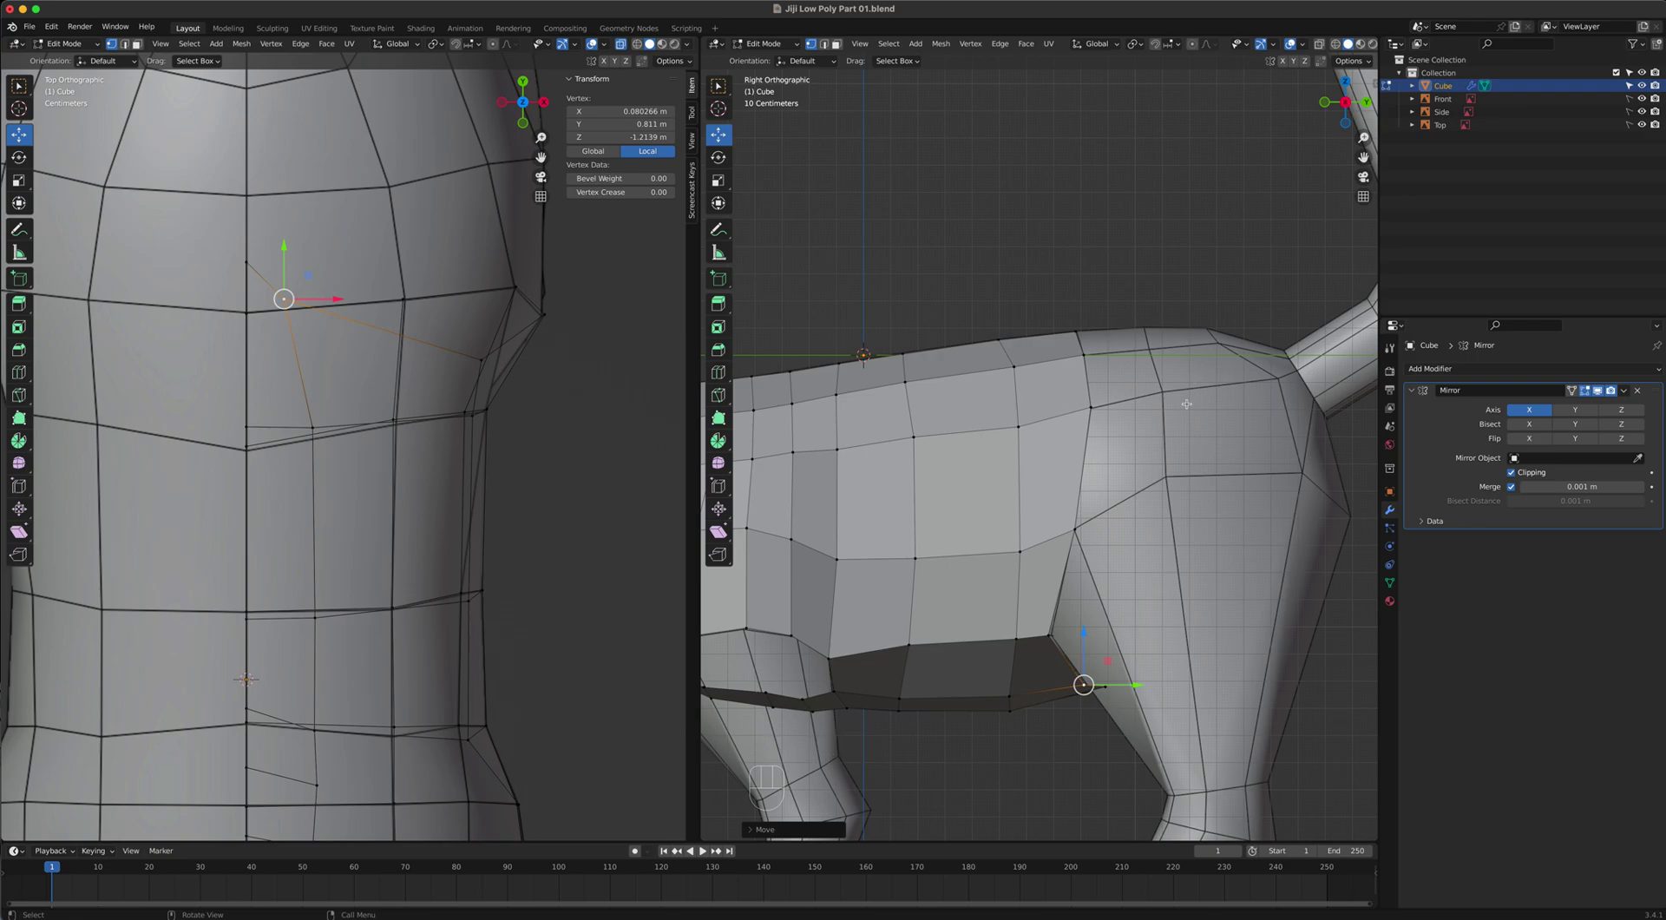
pyautogui.press('2')
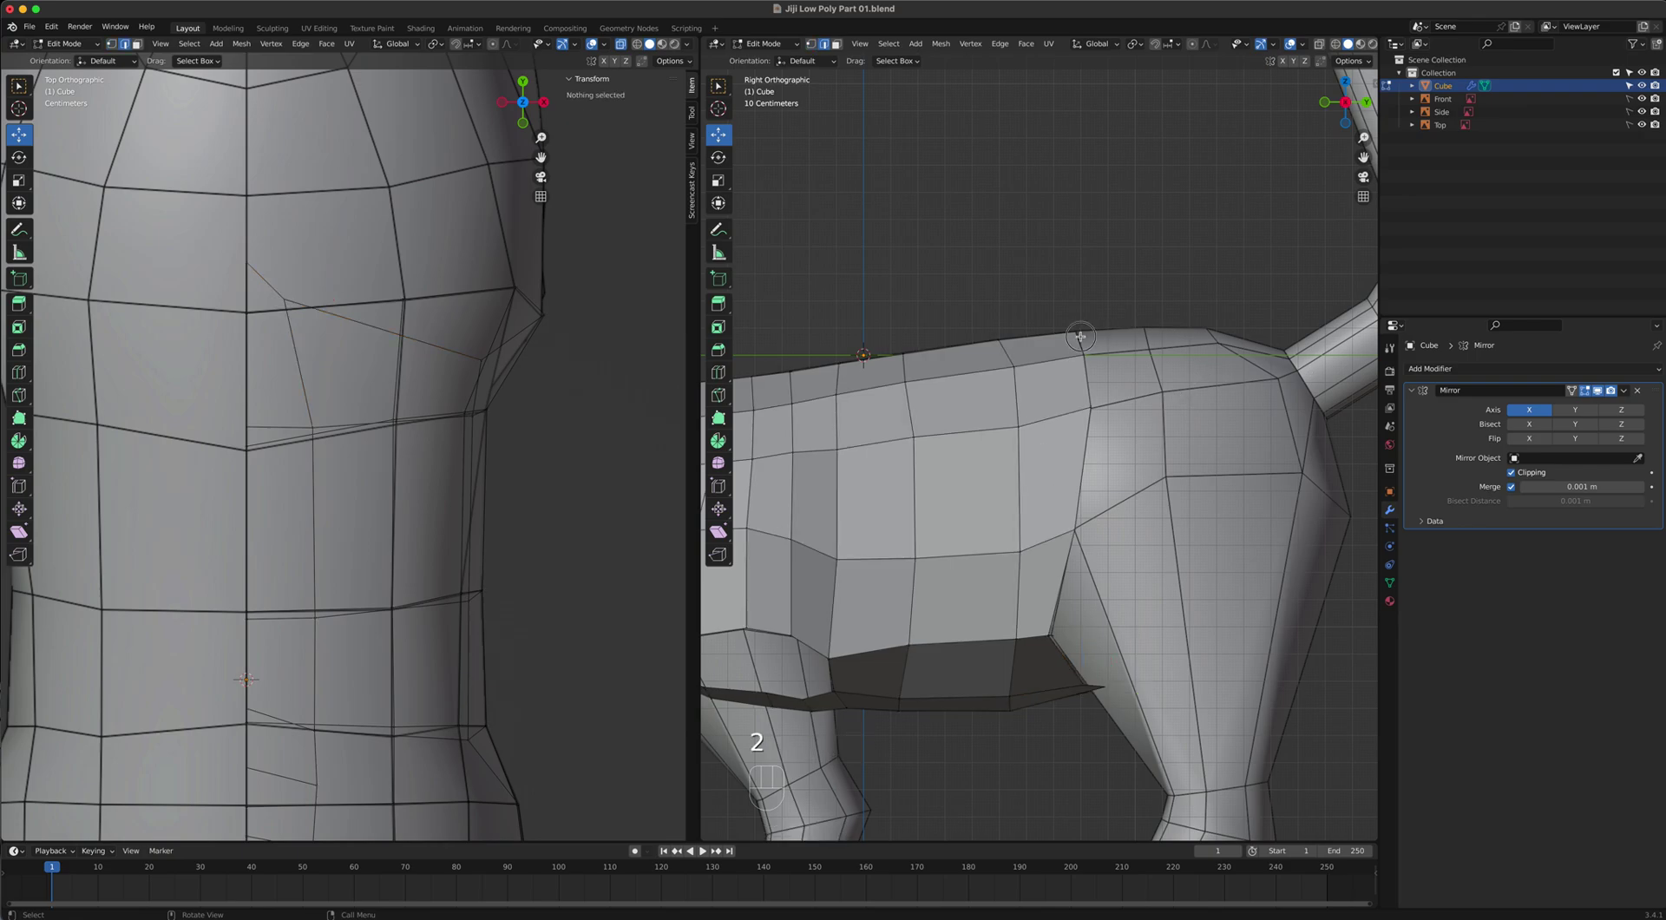
pyautogui.click(1079, 337)
pyautogui.keyDown('shift'); pyautogui.click(1085, 438); pyautogui.keyUp('shift')
pyautogui.keyDown('shift'); pyautogui.click(1084, 439); pyautogui.keyUp('shift')
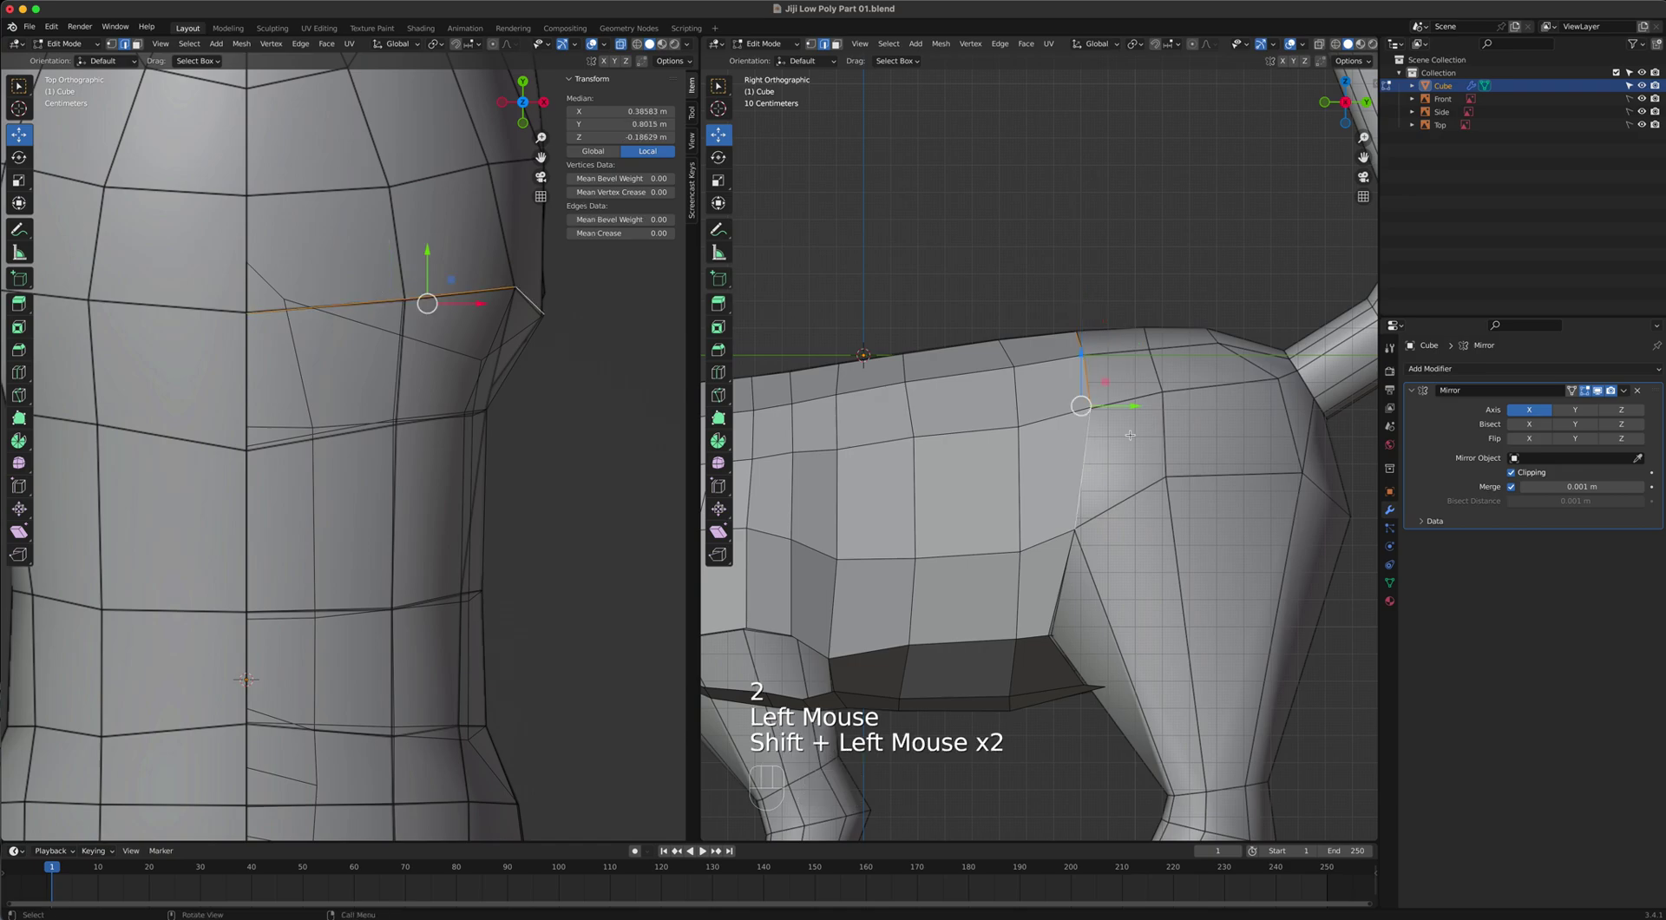
pyautogui.press('e')
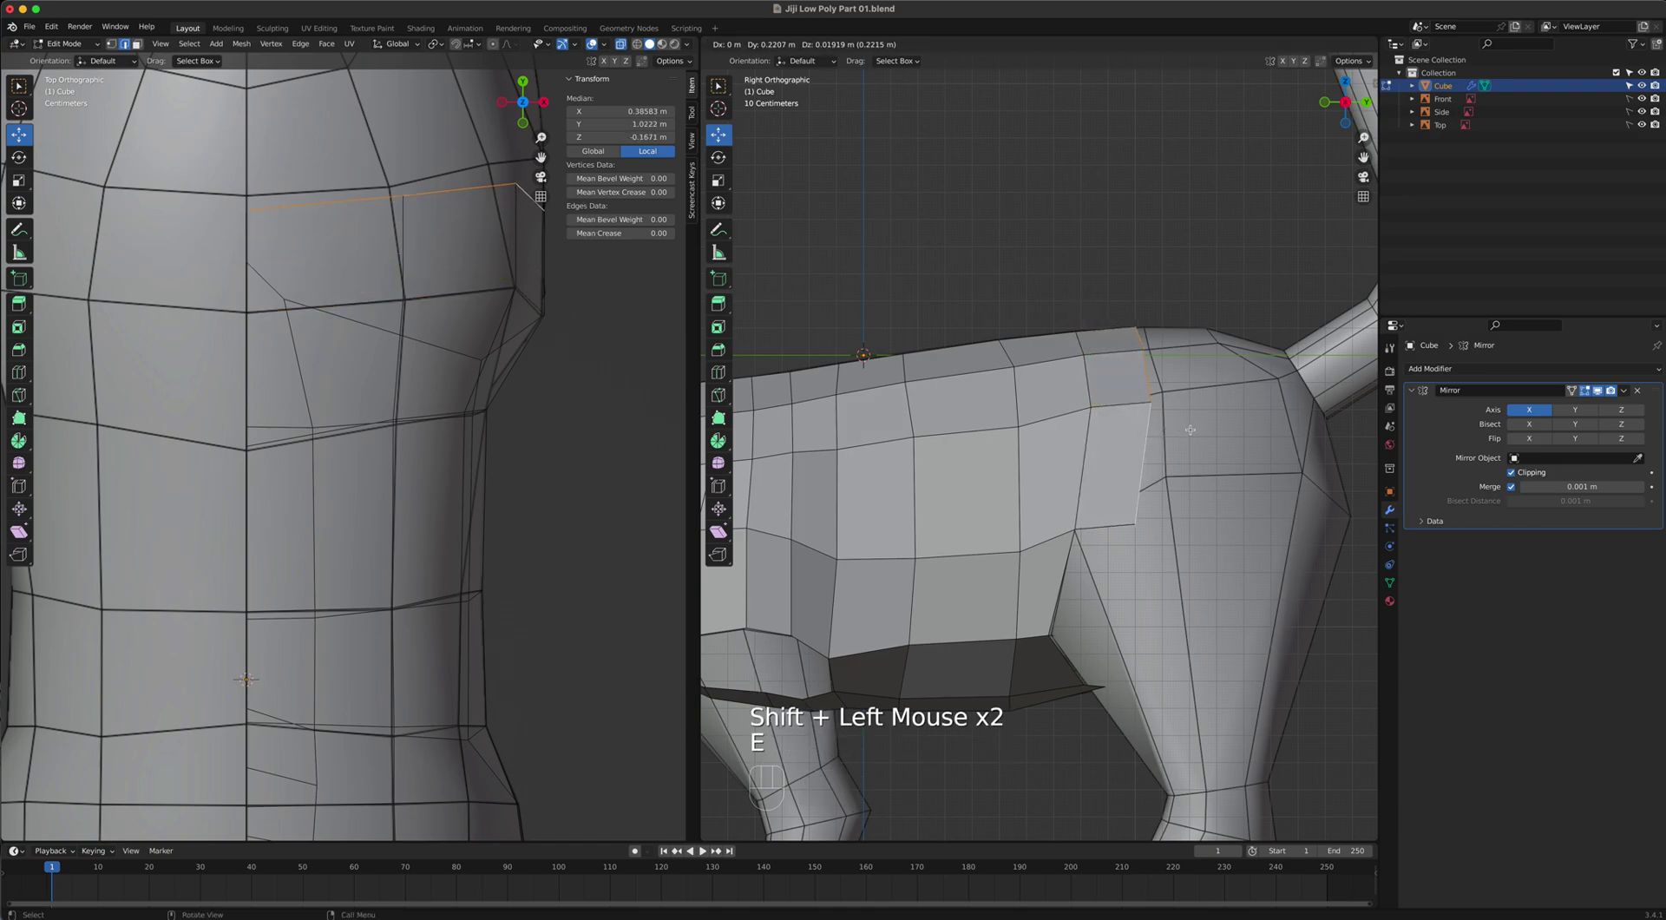
pyautogui.click(1112, 369)
# Align the extruded strip's spine vertex and the vertex below it with the reference back edges in the side view.
pyautogui.press('1')
pyautogui.click(1149, 350)
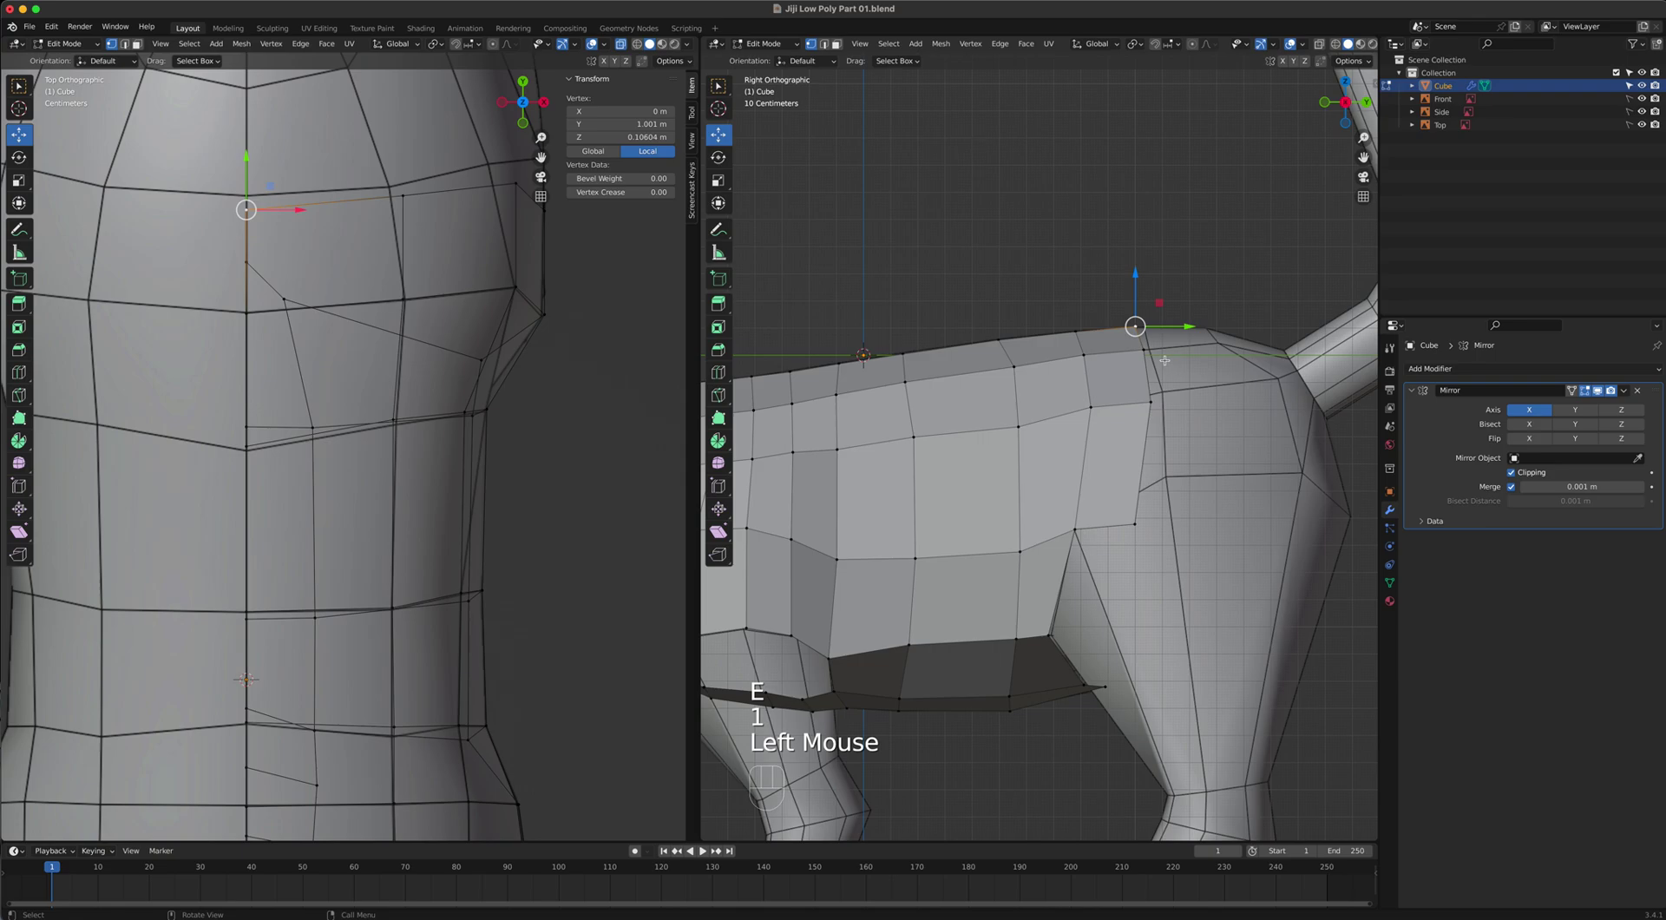
pyautogui.press('g')
pyautogui.click(1174, 364)
pyautogui.click(1145, 352)
pyautogui.press('g')
pyautogui.click(1151, 353)
# Move the extruded strip's two flank vertices rearward and up onto the reference haunch edges in the side view.
pyautogui.click(1147, 397)
pyautogui.press('g')
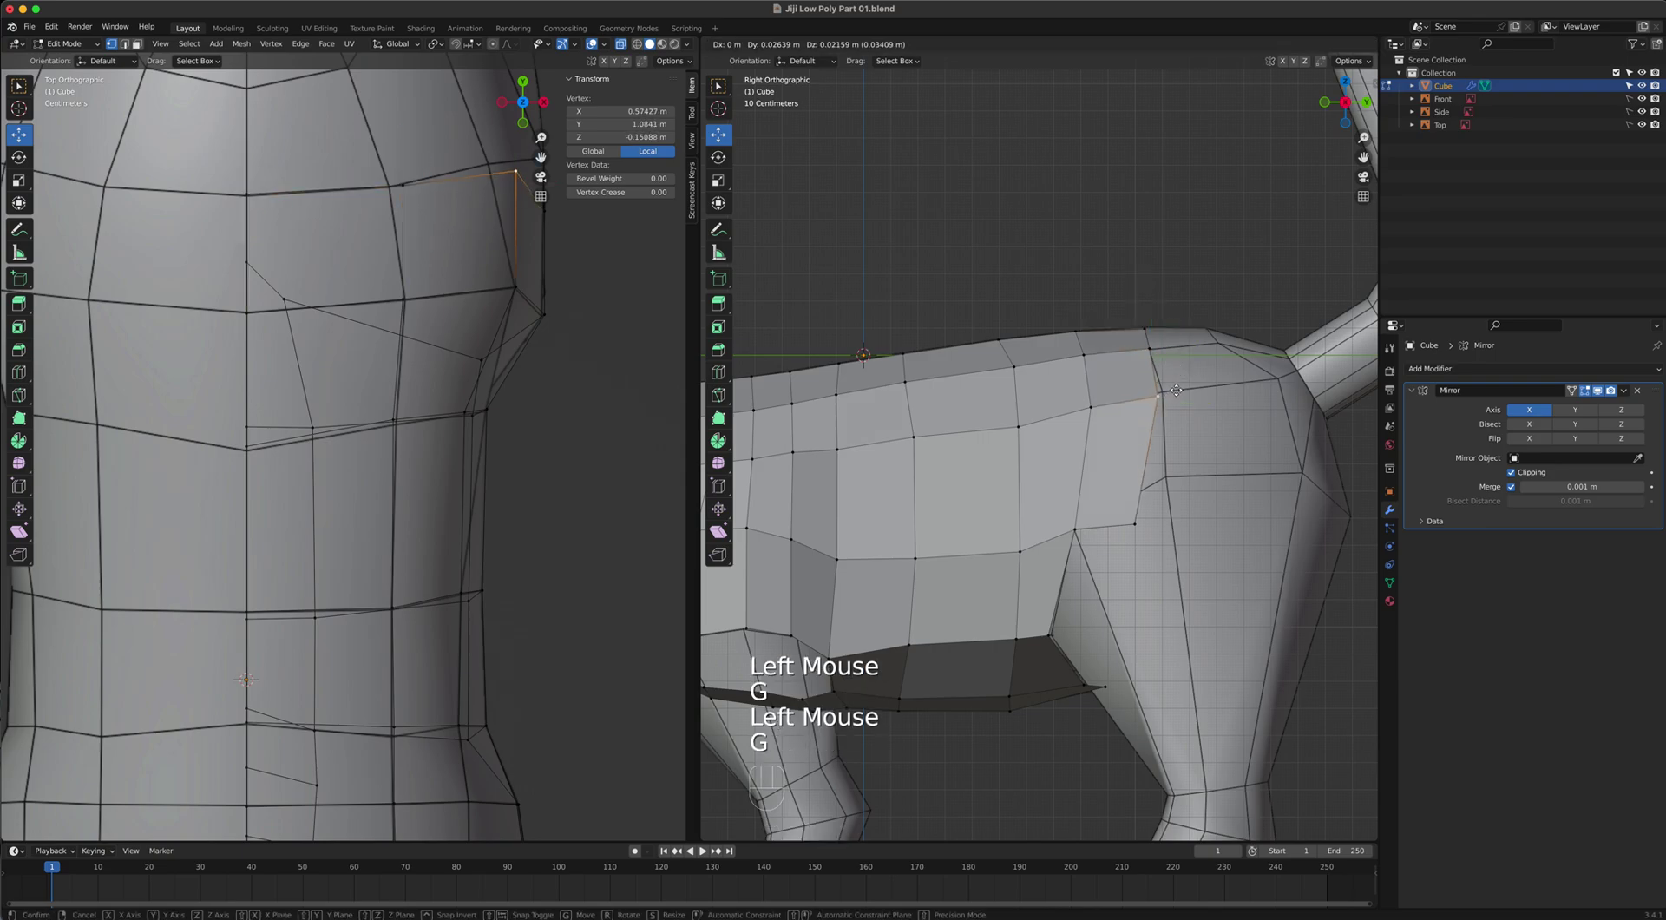
pyautogui.click(1161, 390)
pyautogui.press('g')
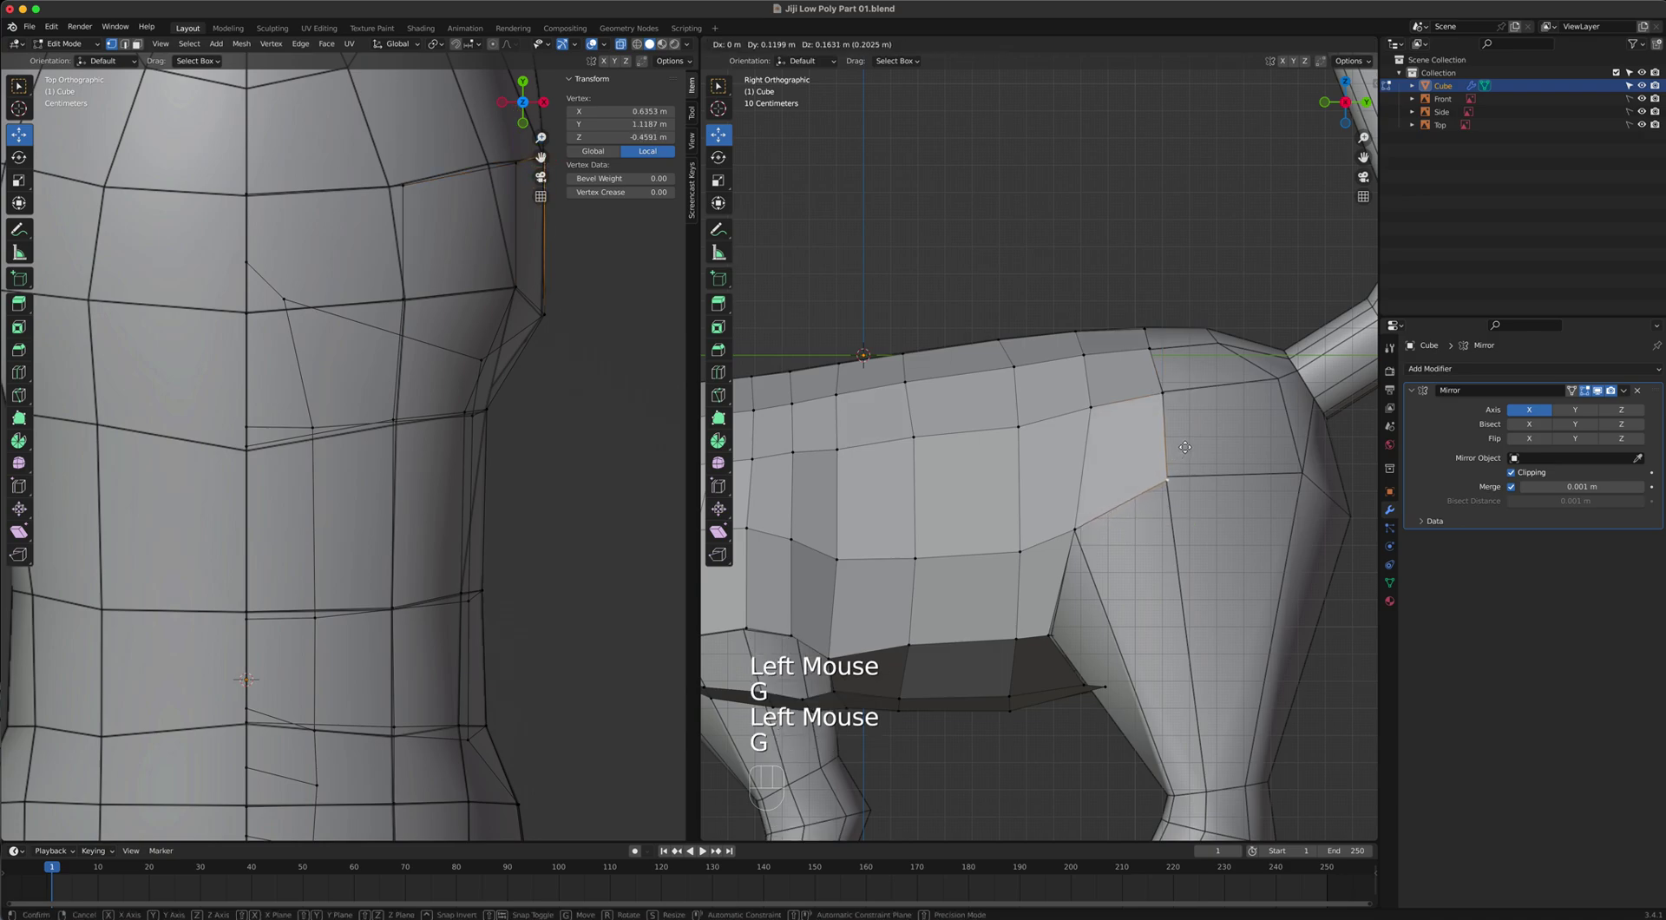
pyautogui.click(1185, 447)
# Adjust the extruded strip's back and flank vertices sideways to match the reference outline in the top view.
pyautogui.keyDown('shift'); pyautogui.moveTo(520, 200); pyautogui.dragTo(425, 377, button='middle'); pyautogui.keyUp('shift')
pyautogui.click(424, 380)
pyautogui.moveTo(478, 368); pyautogui.dragTo(469, 368)
pyautogui.click(528, 345)
pyautogui.moveTo(573, 346); pyautogui.dragTo(611, 336)
pyautogui.click(1169, 479)
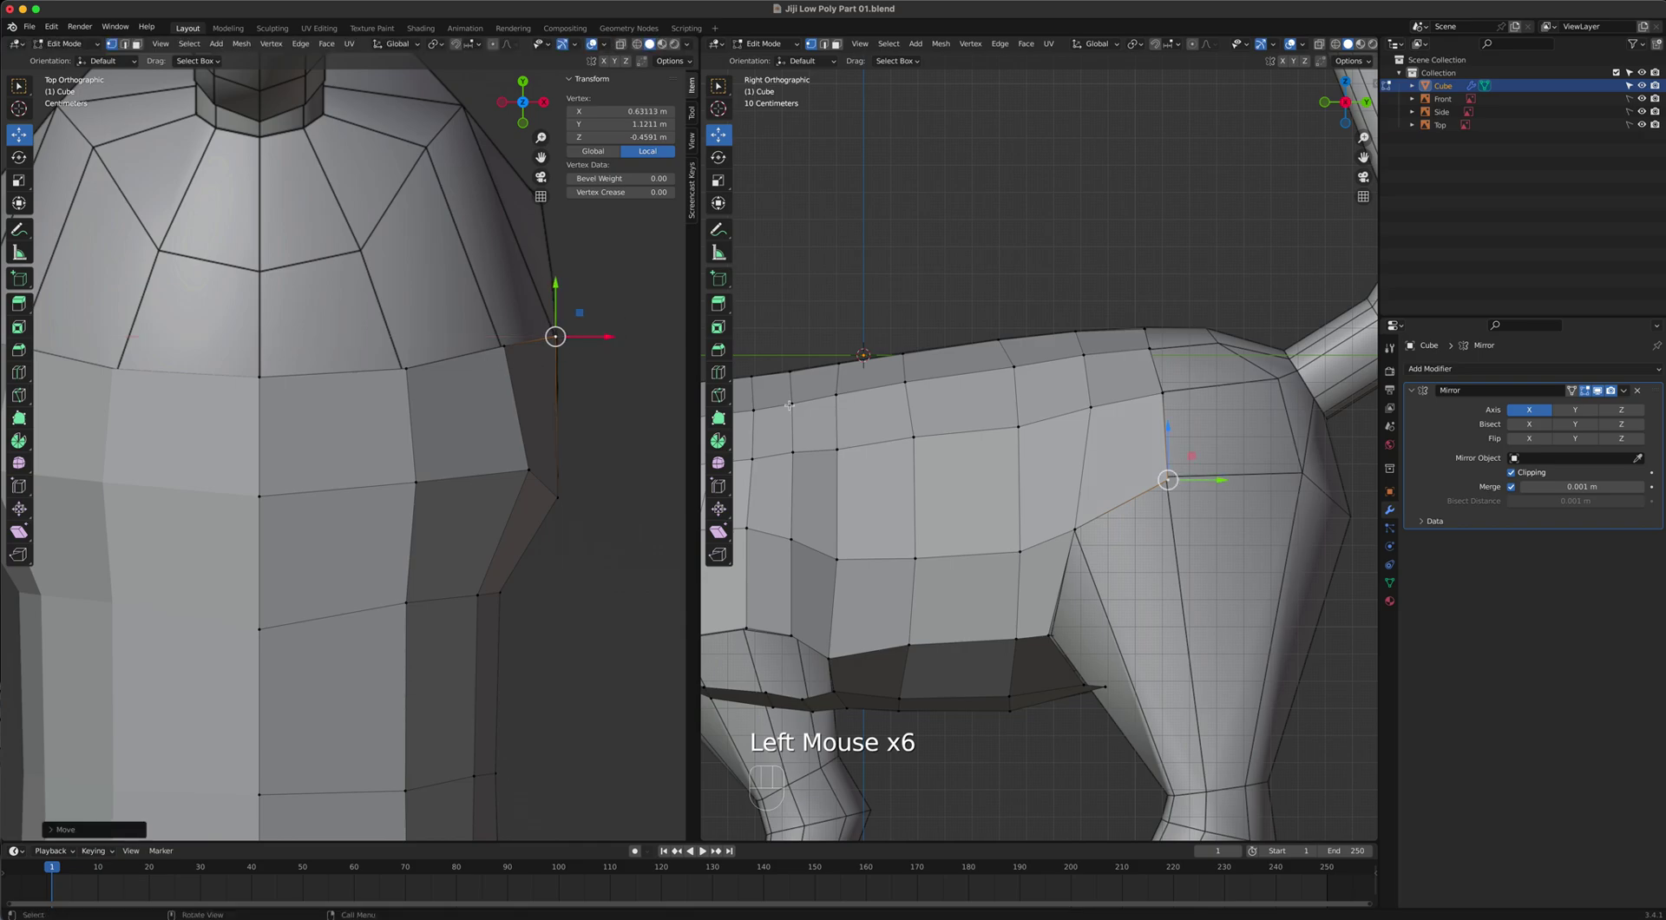
# Extrude the three rear upper edges about 0.22 m further rearward over the rump in the side view.
pyautogui.press('2')
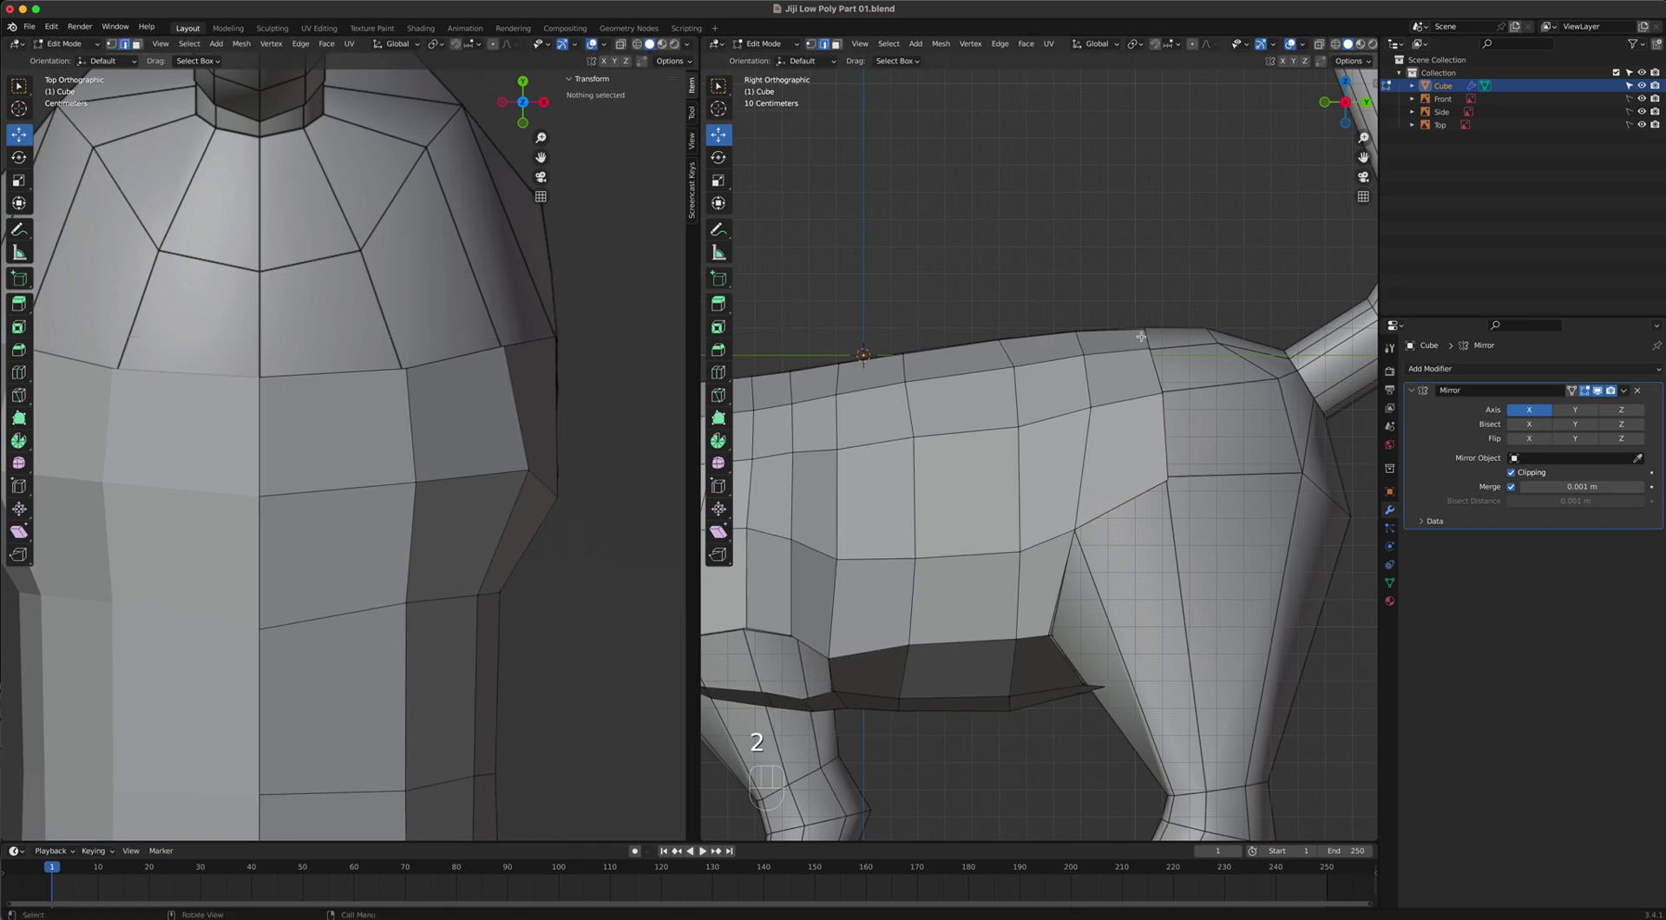
pyautogui.click(1152, 358)
pyautogui.keyDown('shift'); pyautogui.click(1152, 357); pyautogui.keyUp('shift')
pyautogui.keyDown('shift'); pyautogui.click(1164, 422); pyautogui.keyUp('shift')
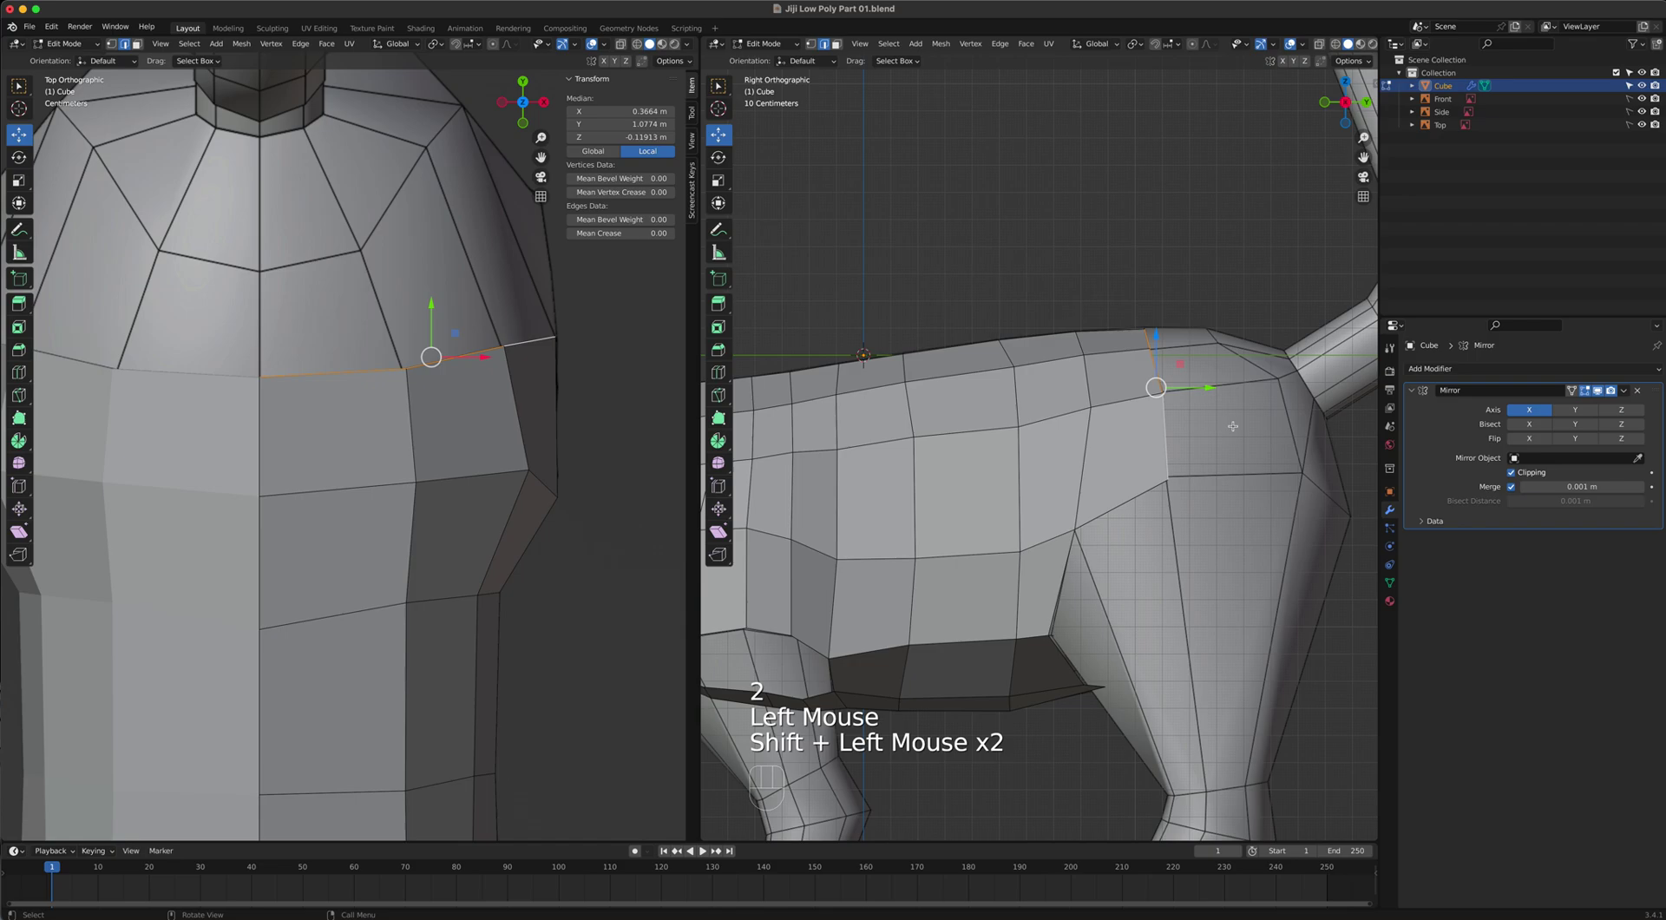
pyautogui.press('e')
pyautogui.click(1297, 420)
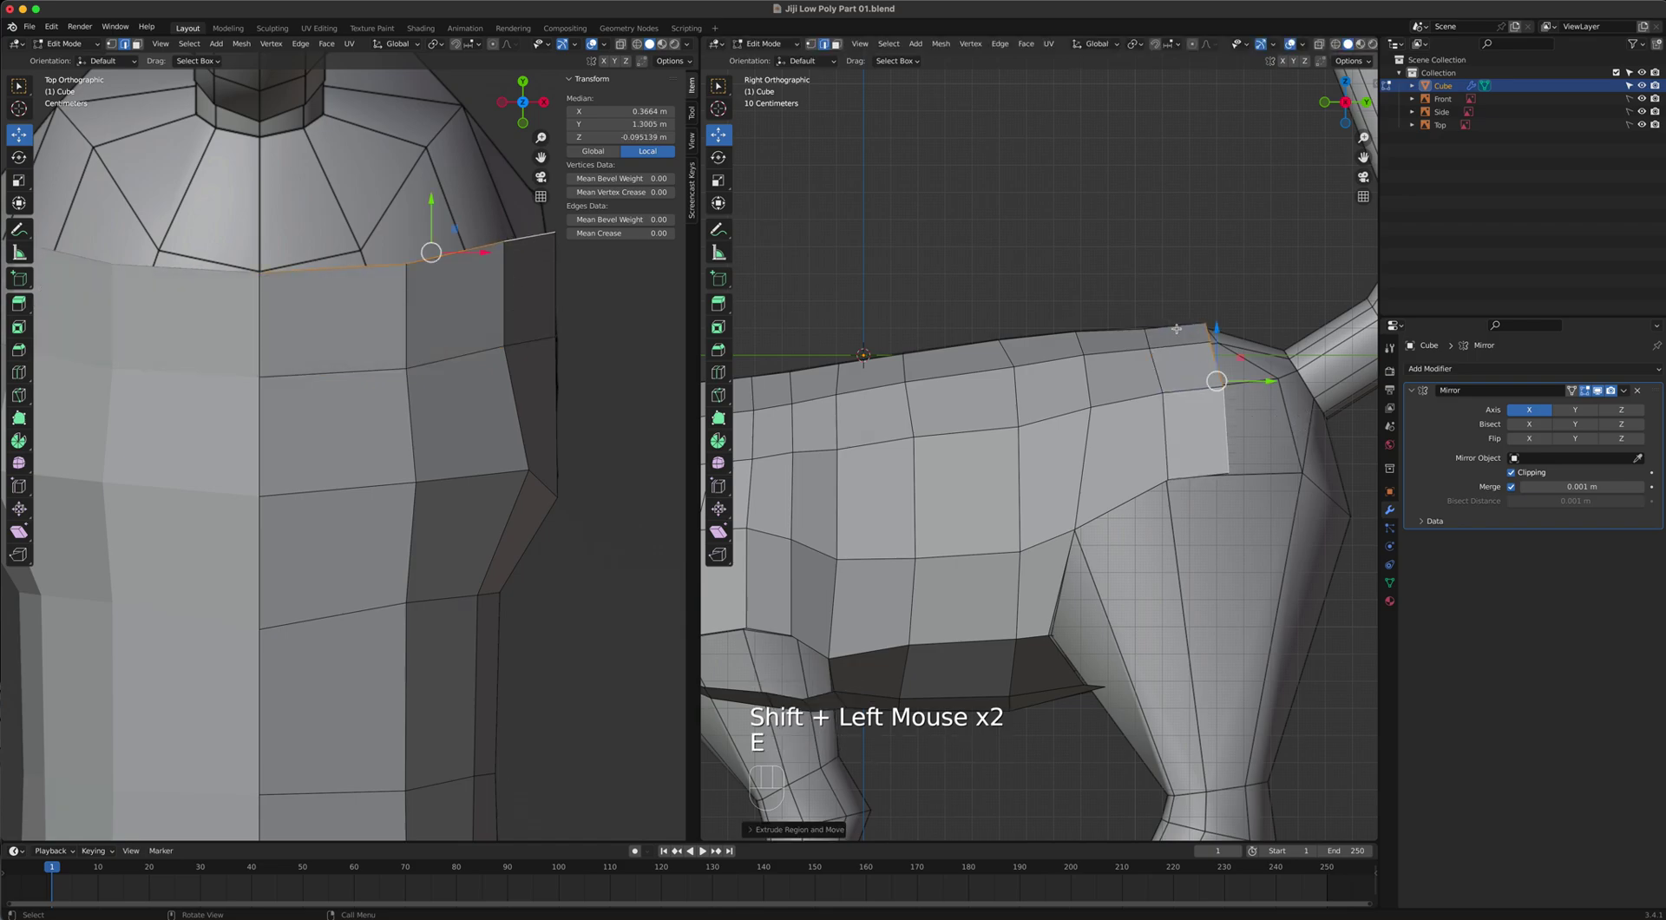
# Fit the new rump row's spine vertex and the vertex below it to the reference back line in the side view.
pyautogui.press('1')
pyautogui.scroll(3, 1176, 328)
pyautogui.keyDown('shift'); pyautogui.moveTo(1075, 364); pyautogui.dragTo(1058, 469, button='middle'); pyautogui.keyUp('shift')
pyautogui.click(1076, 387)
pyautogui.press('g')
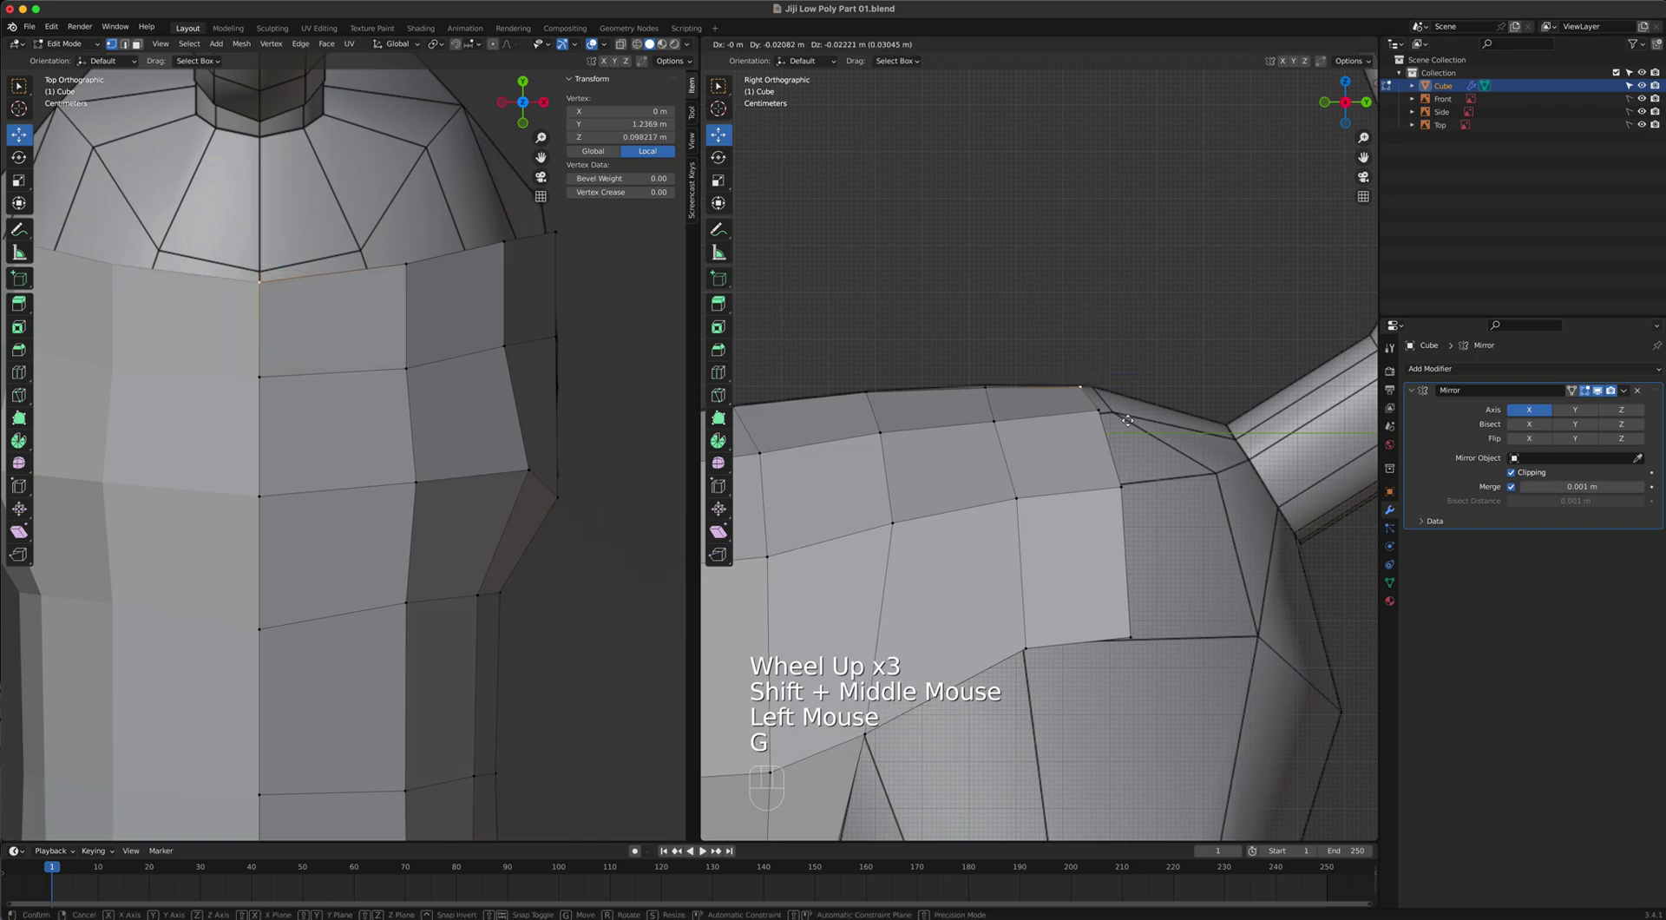
pyautogui.click(1084, 413)
pyautogui.click(1088, 415)
pyautogui.press('g')
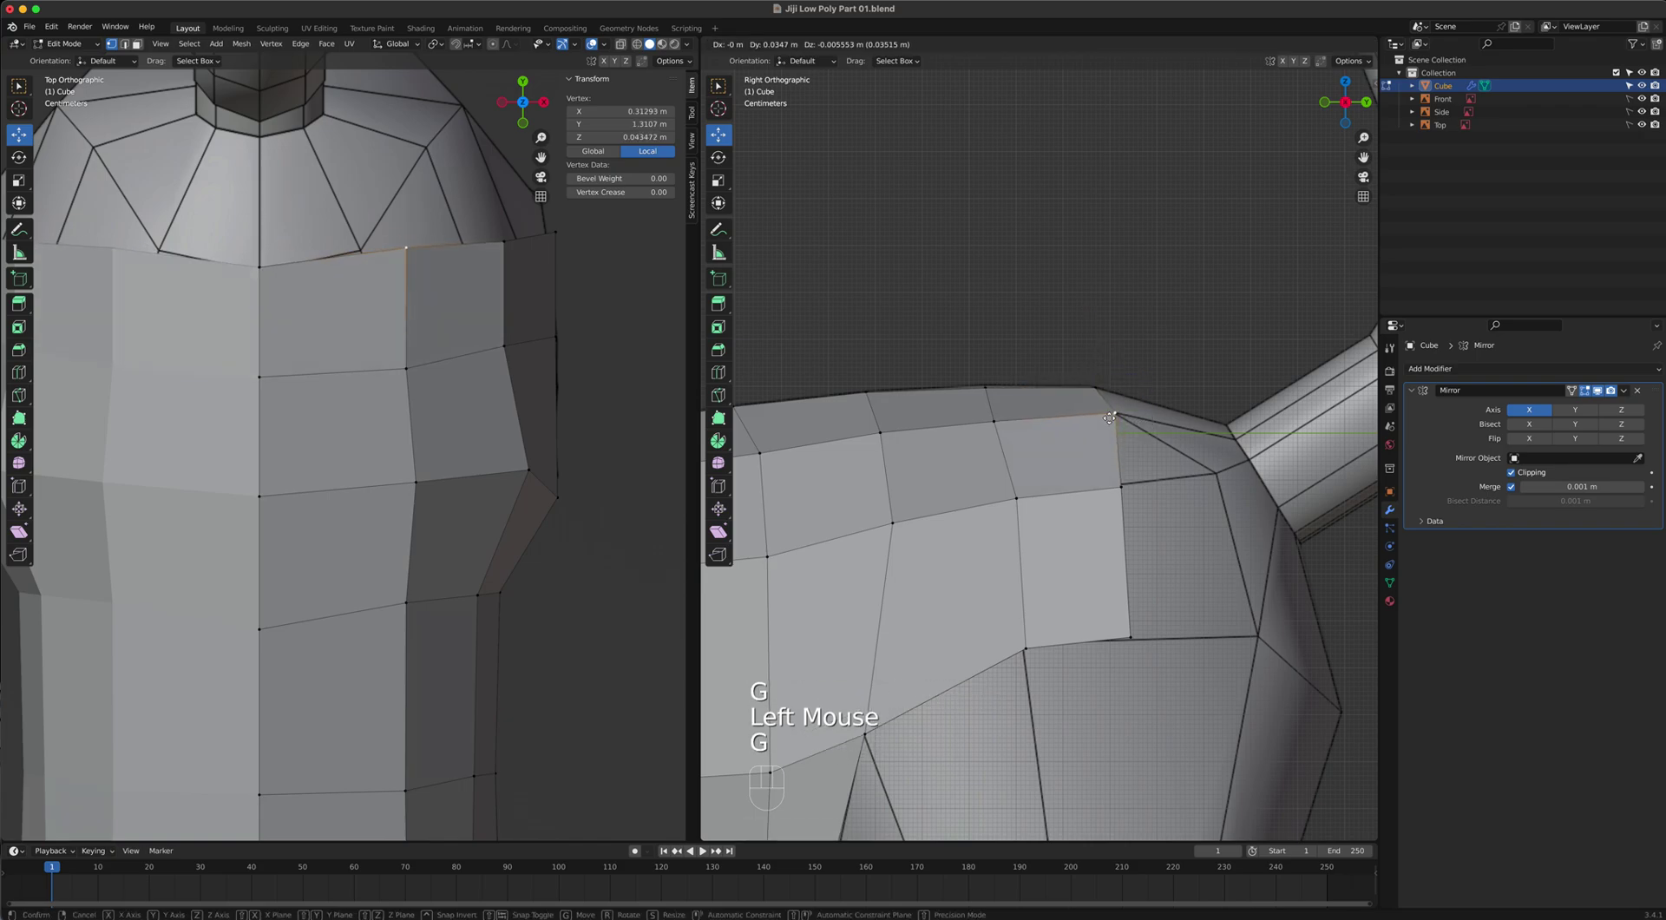
pyautogui.click(1105, 419)
# Move the rump row's two flank vertices about 0.2 m and 0.27 m rearward onto the reference haunch vertices.
pyautogui.click(1152, 490)
pyautogui.press('g')
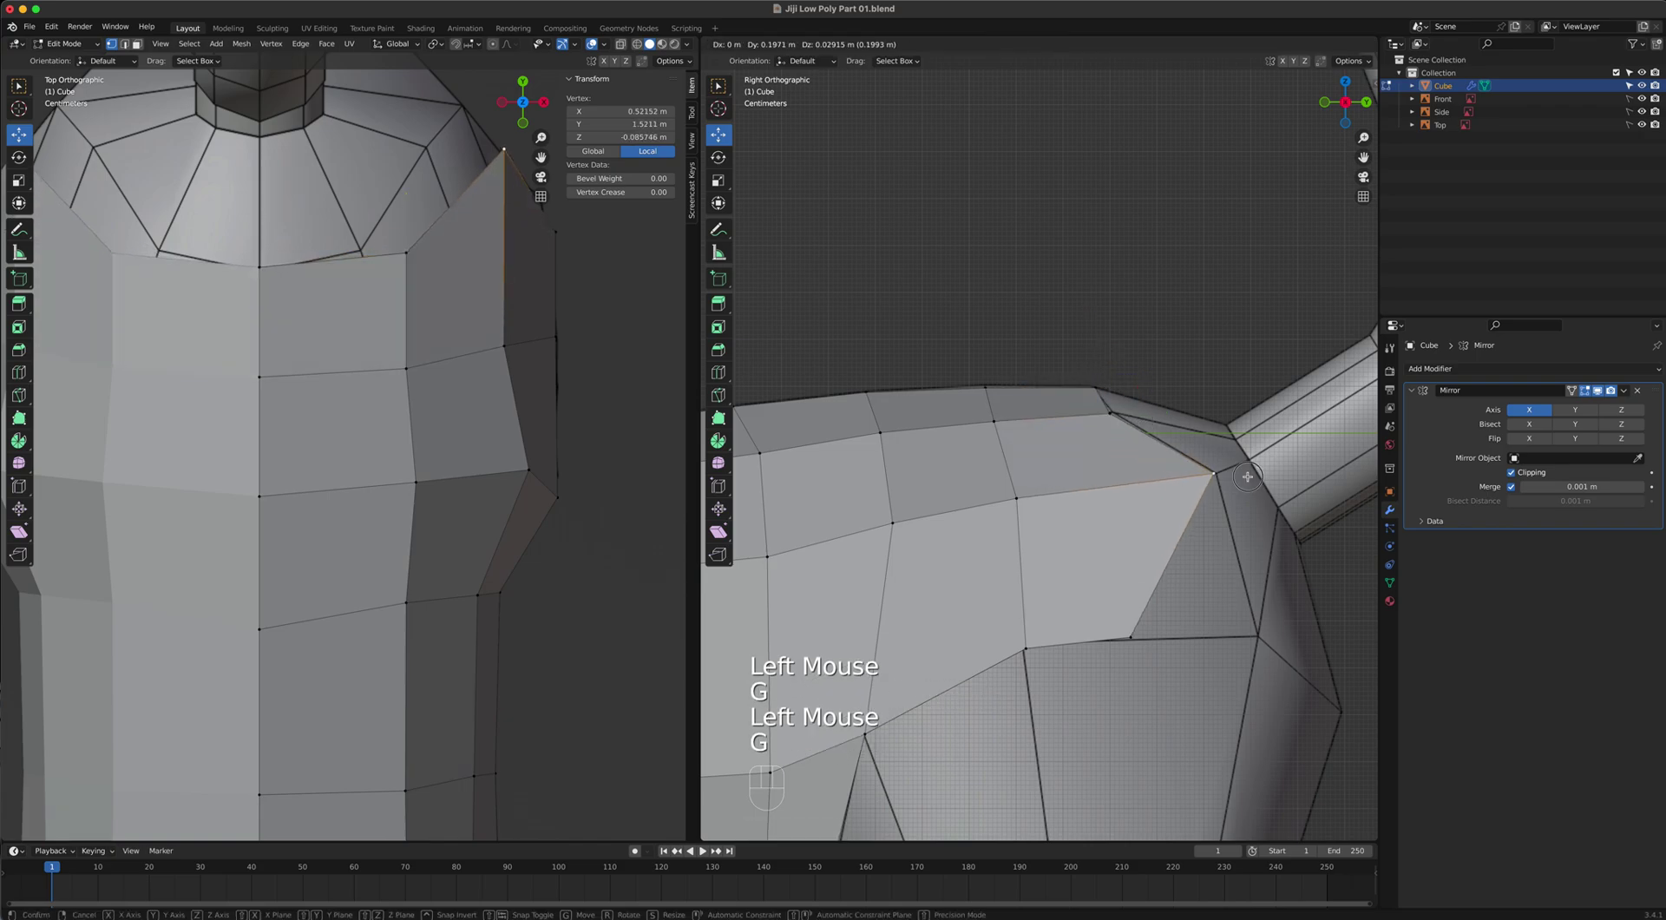
pyautogui.click(1159, 636)
pyautogui.press('g')
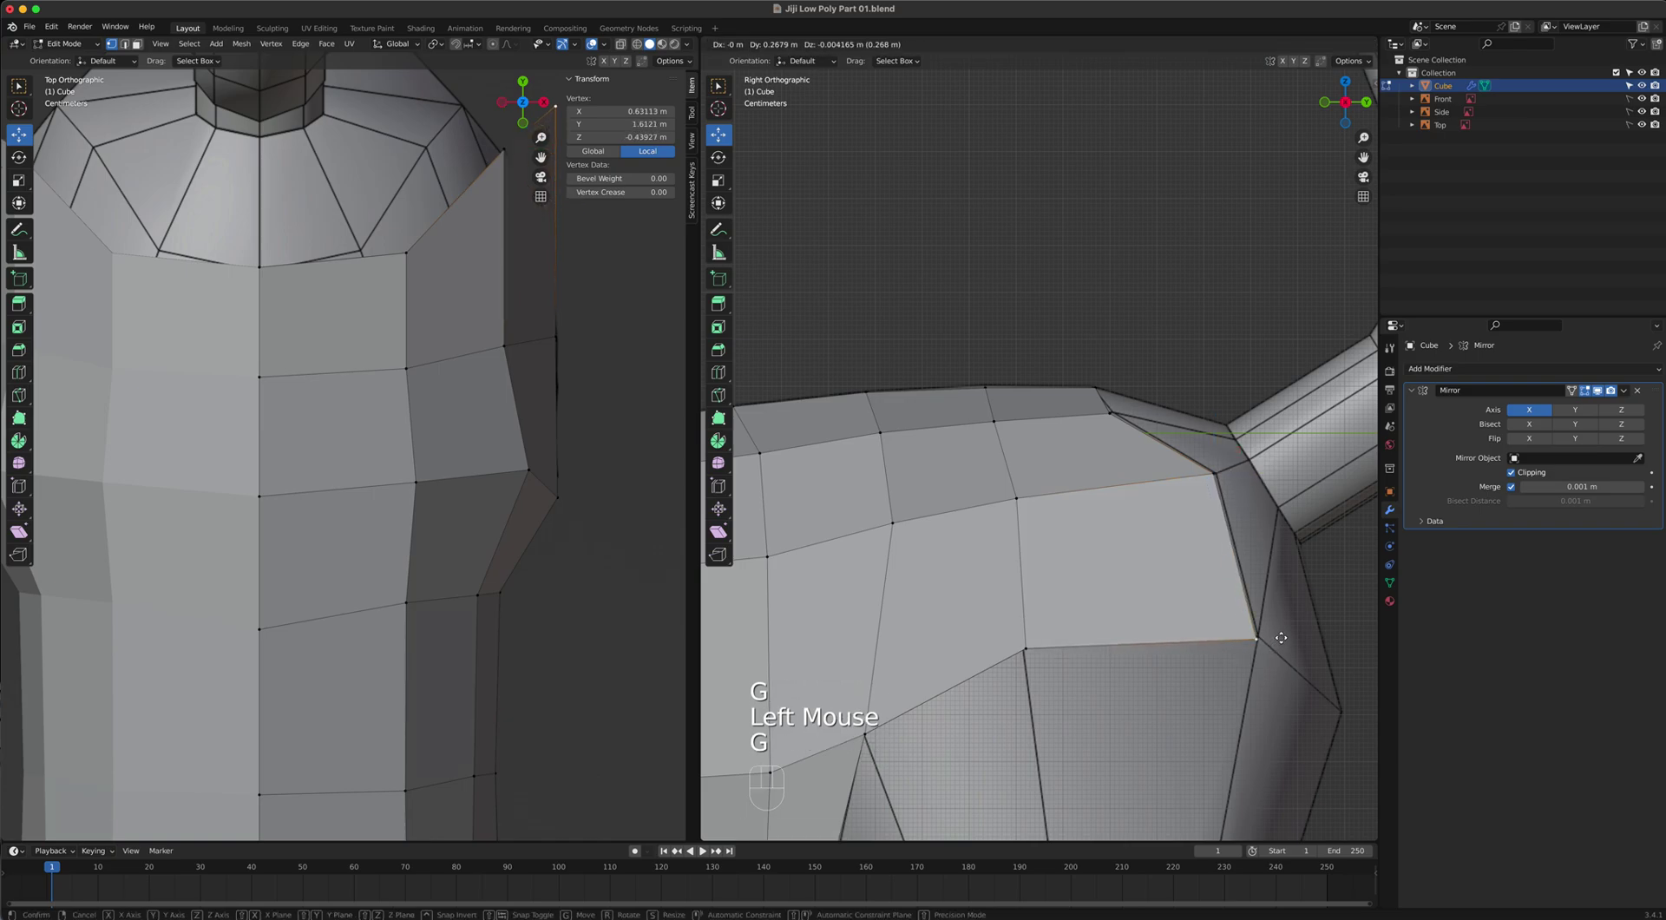
pyautogui.click(1270, 635)
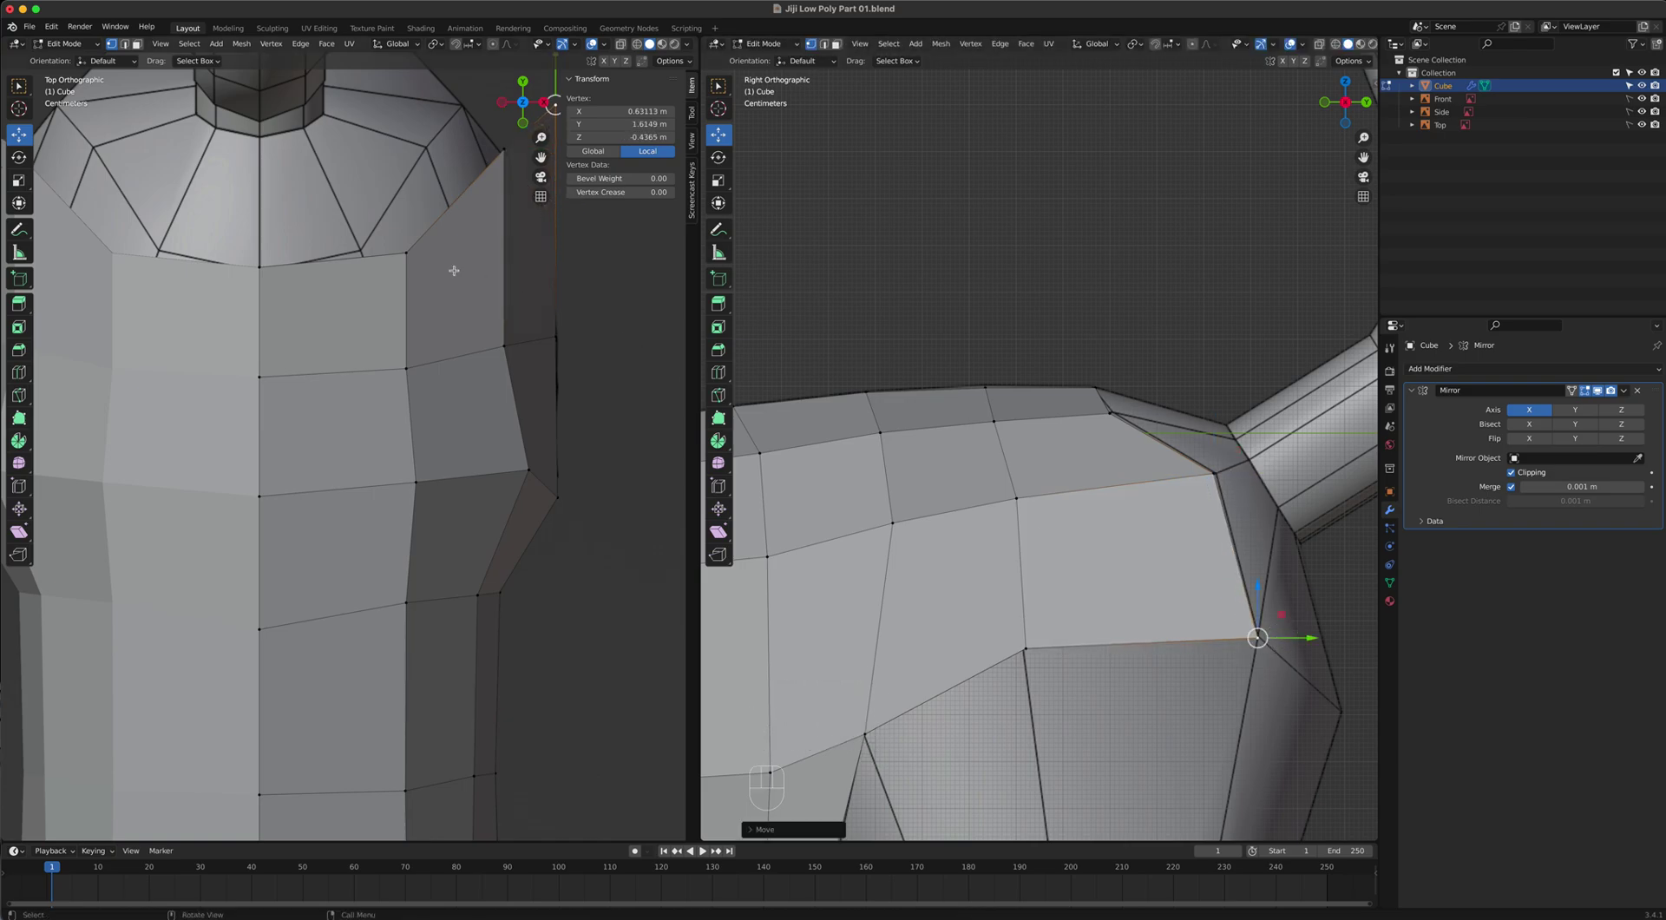
# Move the rump row's three outer vertices inward onto the reference edges around the tail in the top view.
pyautogui.click(406, 252)
pyautogui.press('g')
pyautogui.click(379, 261)
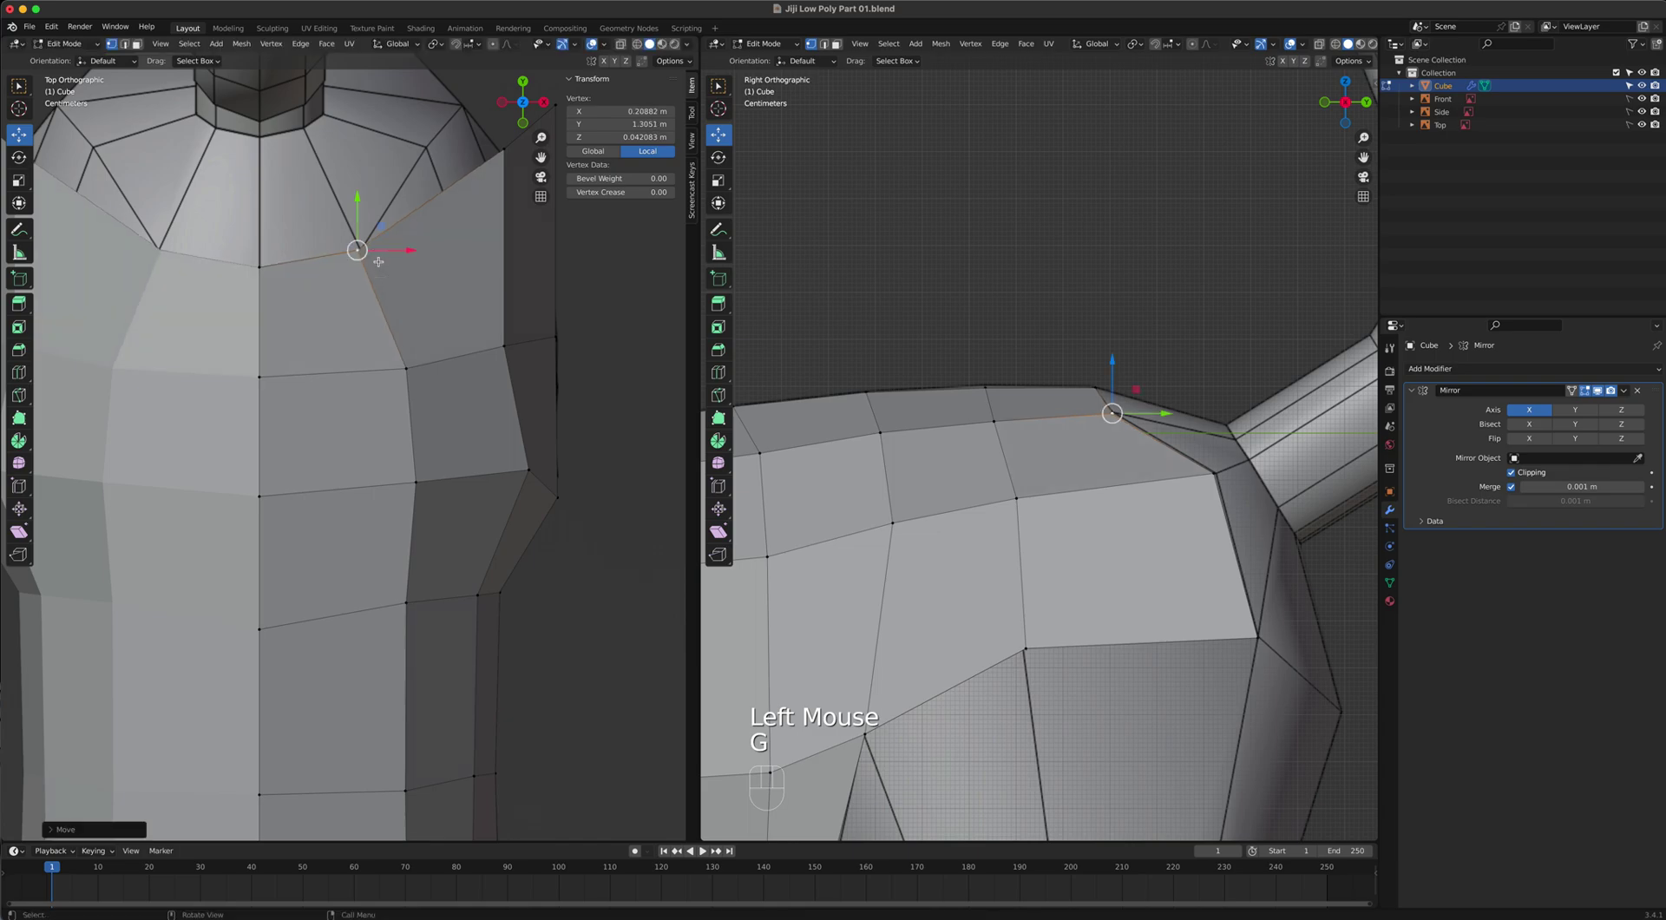
pyautogui.click(500, 152)
pyautogui.press('g')
pyautogui.click(418, 153)
pyautogui.keyDown('shift'); pyautogui.moveTo(438, 233); pyautogui.dragTo(370, 399, button='middle'); pyautogui.keyUp('shift')
pyautogui.click(486, 272)
pyautogui.press('g')
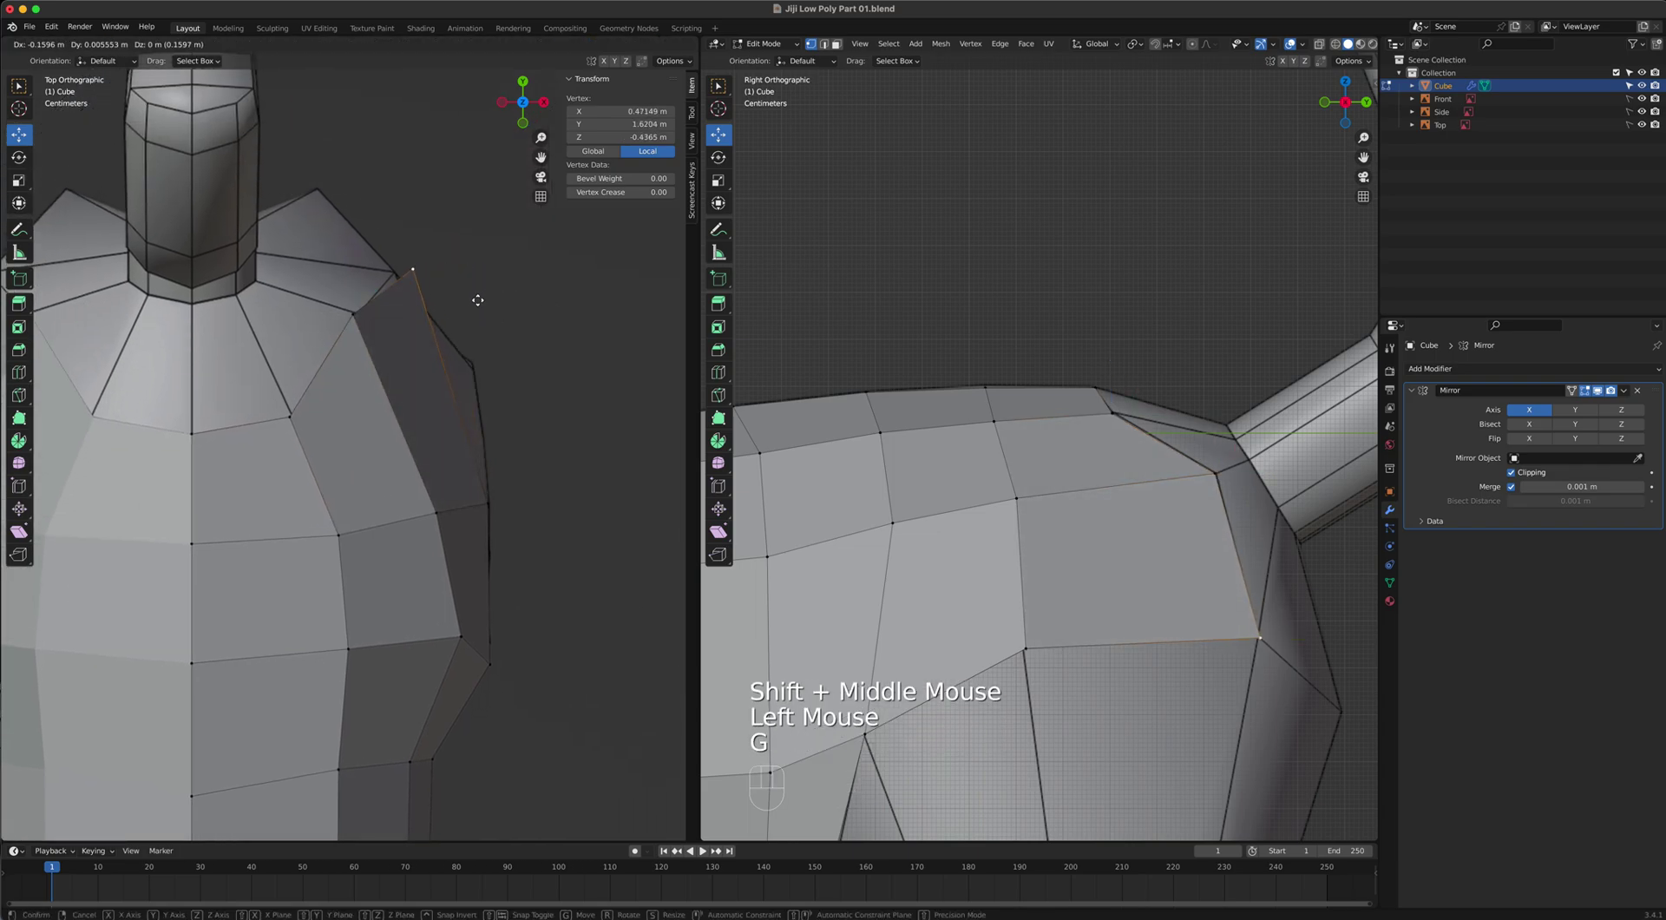
pyautogui.click(459, 303)
# Fine-tune the two inner rump vertices beside the centerline against the reference vertices in the top view.
pyautogui.click(379, 318)
pyautogui.press('g')
pyautogui.click(384, 318)
pyautogui.click(291, 415)
pyautogui.press('g')
pyautogui.click(293, 415)
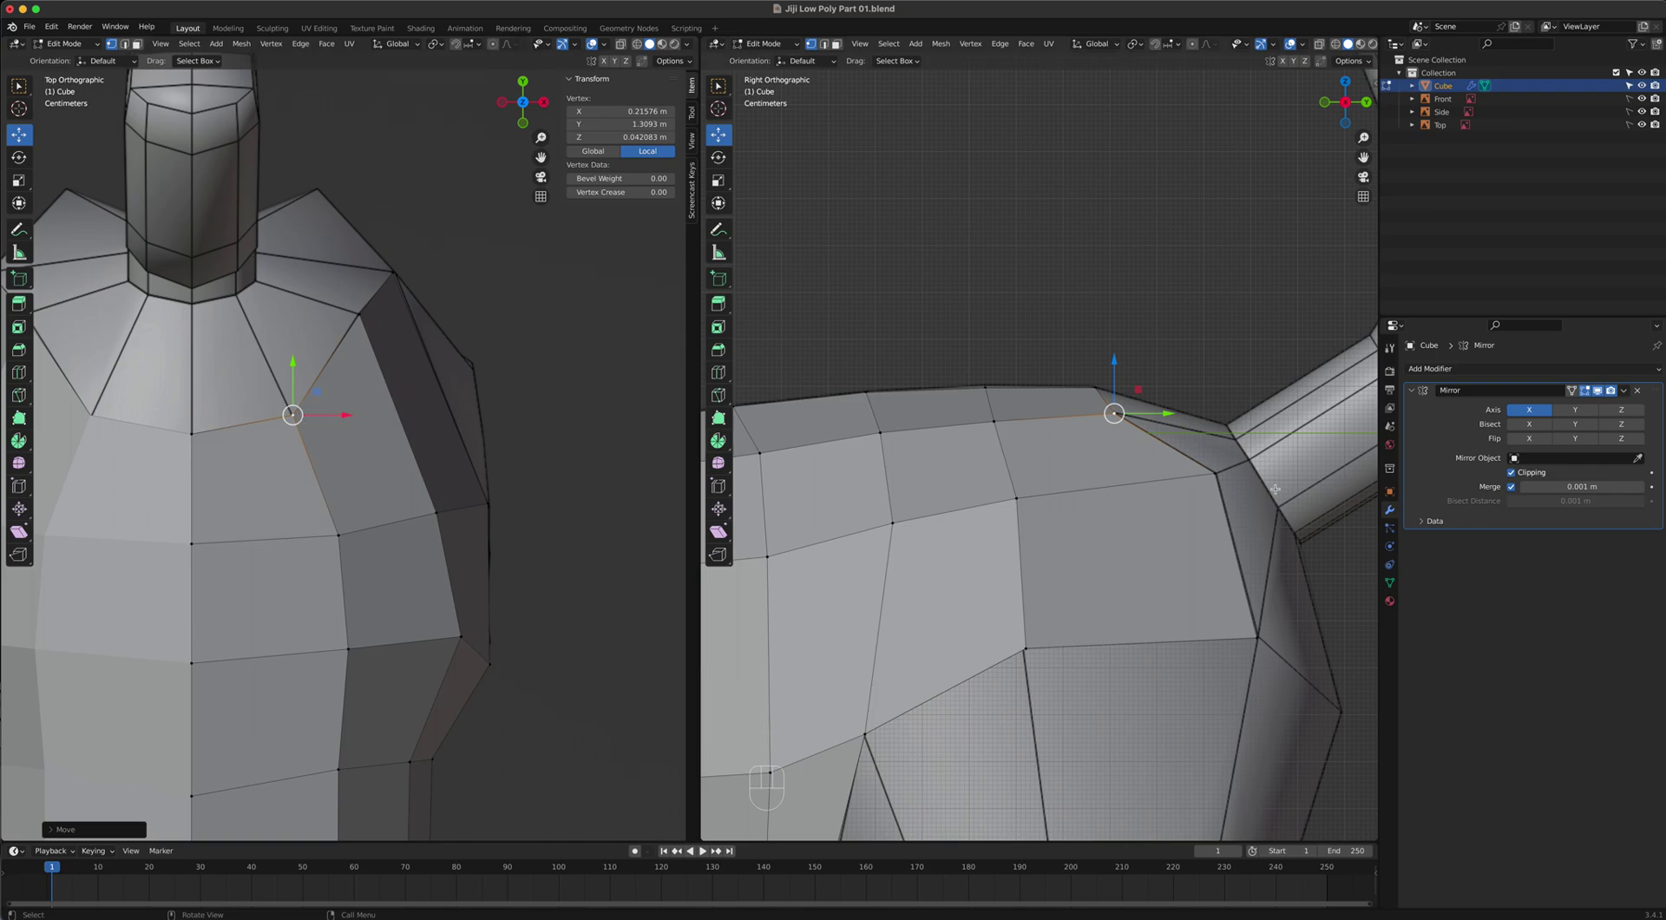
# Extrude the rump row's three rear edges about 0.28 m rearward toward the tail base in the top view.
pyautogui.press('2')
pyautogui.click(1241, 524)
pyautogui.keyDown('shift'); pyautogui.click(1143, 436); pyautogui.keyUp('shift')
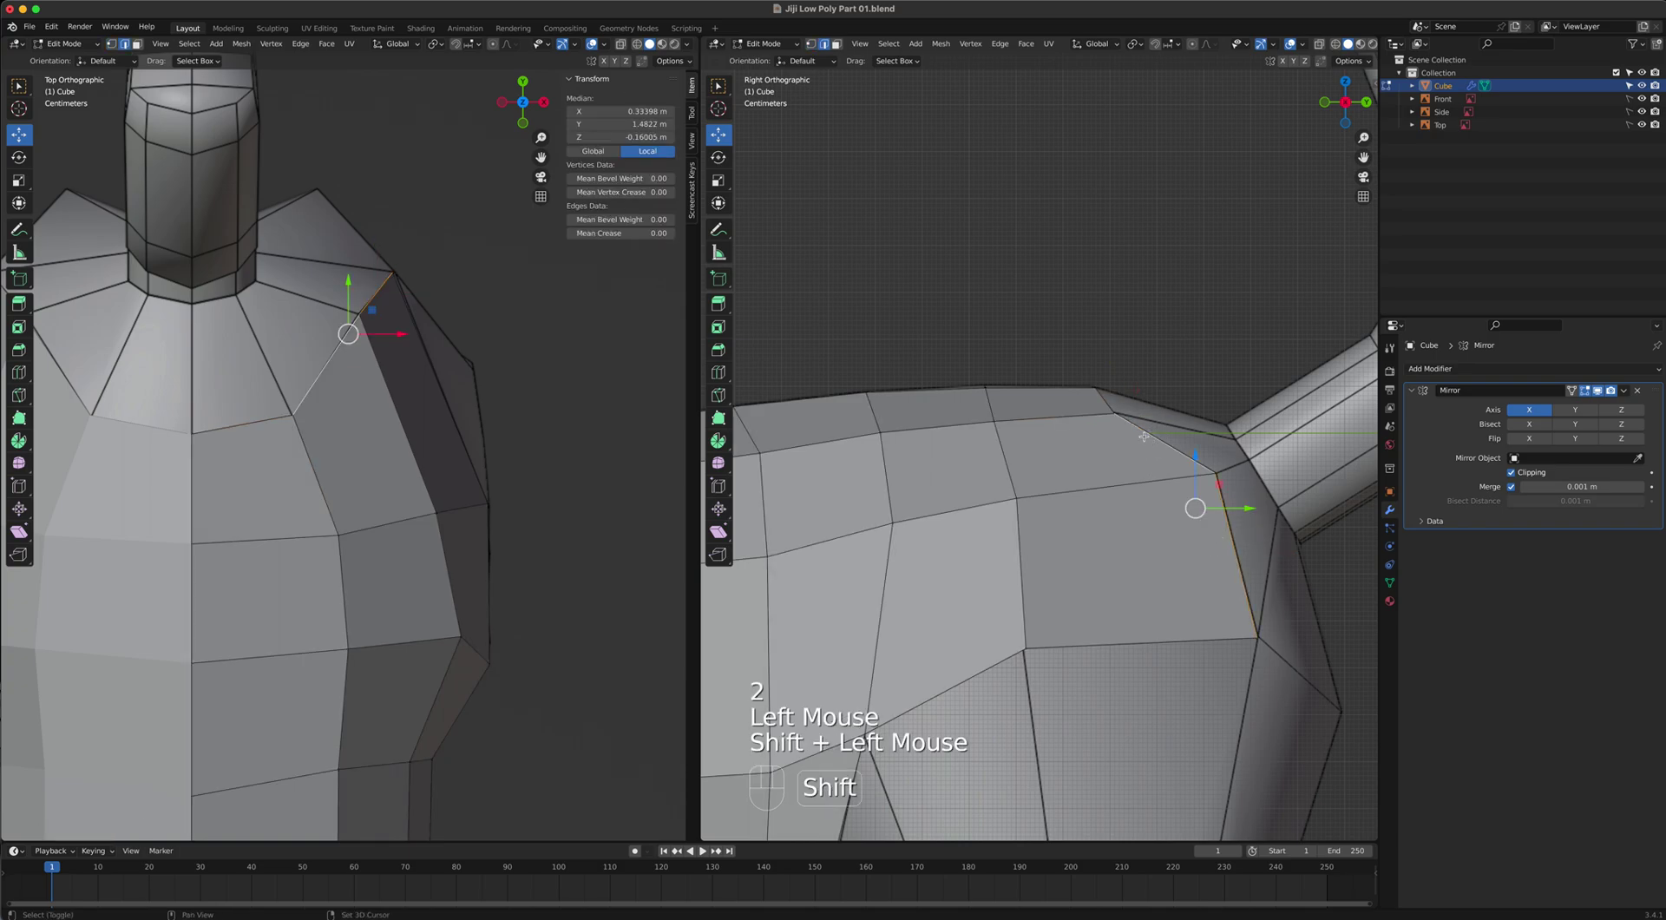
pyautogui.keyDown('shift'); pyautogui.click(1102, 405); pyautogui.keyUp('shift')
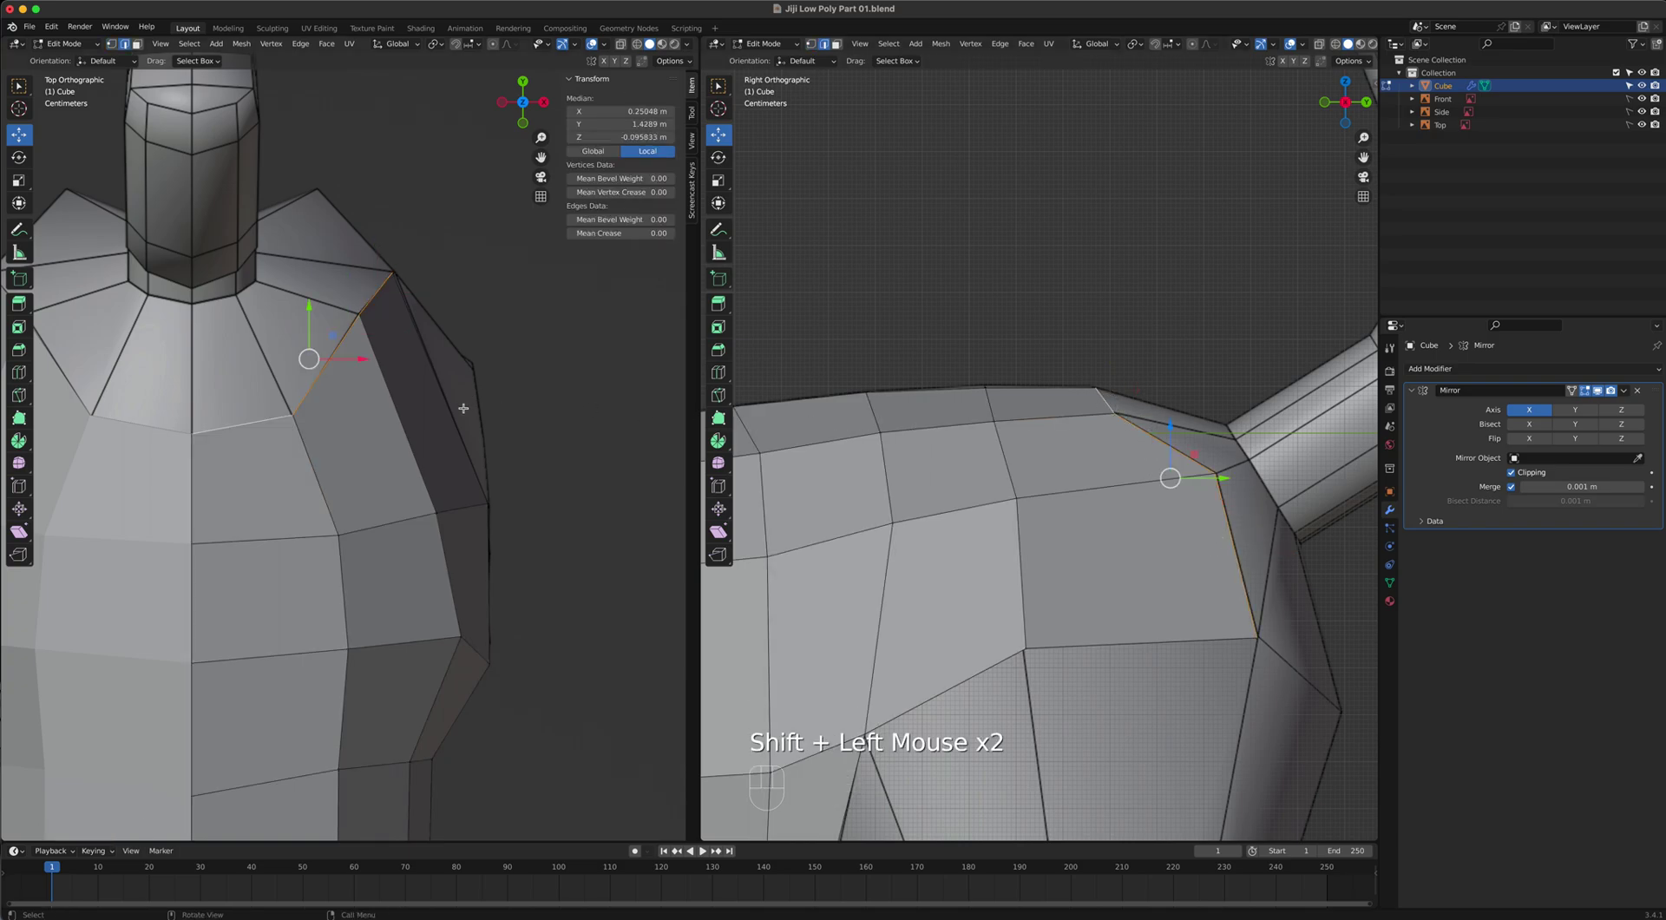
pyautogui.press('e')
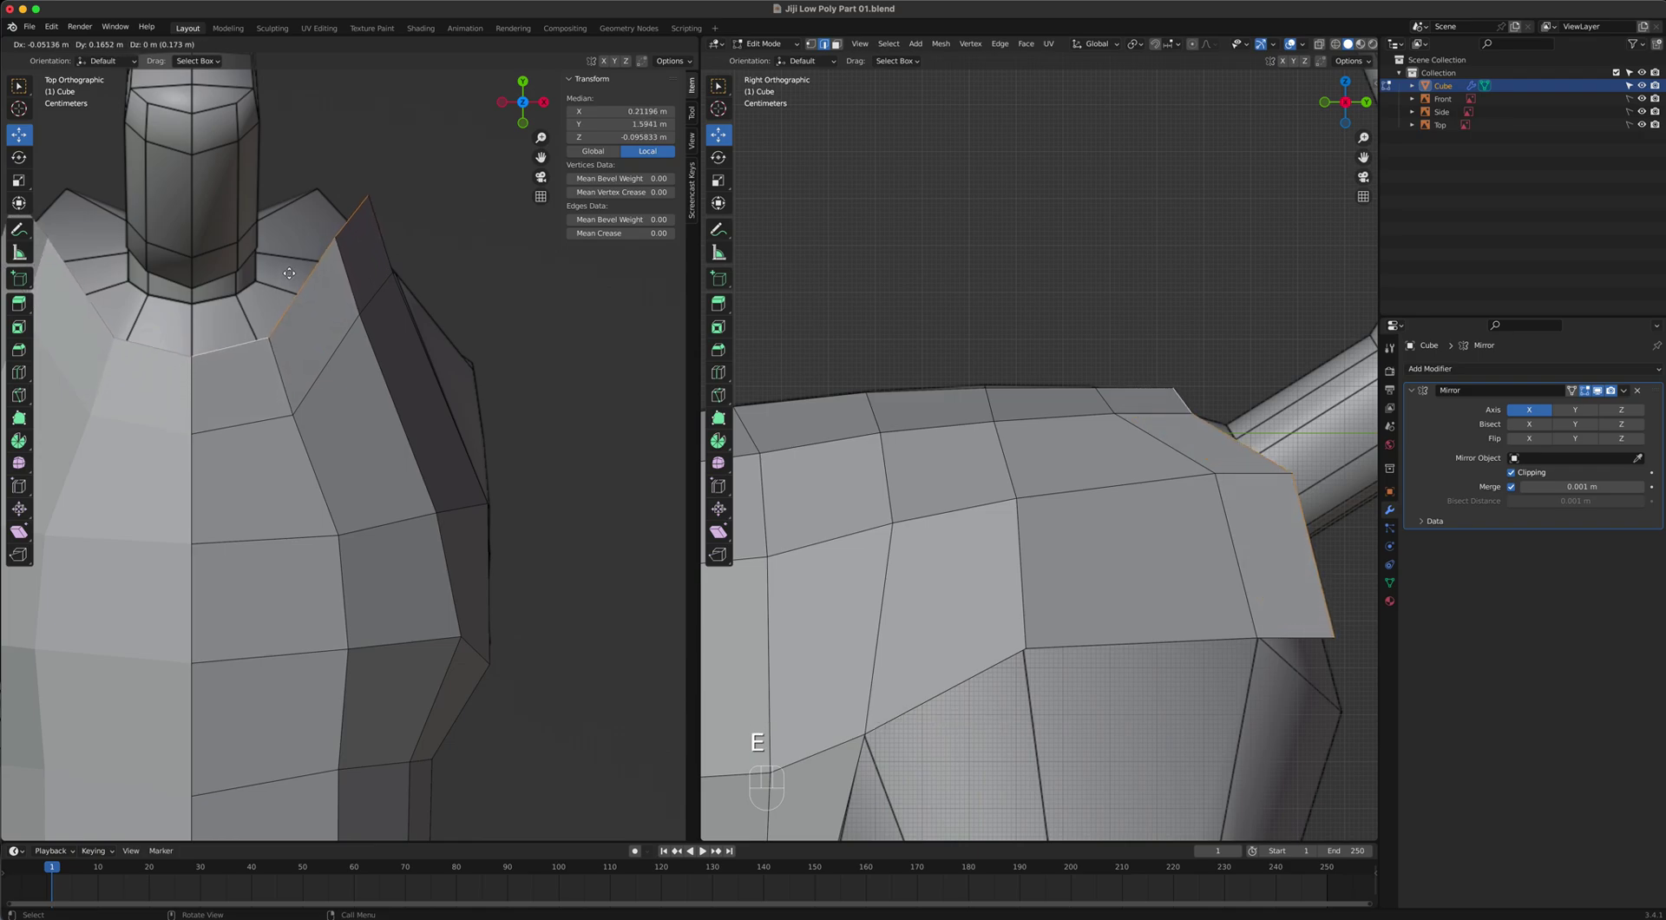
pyautogui.click(287, 232)
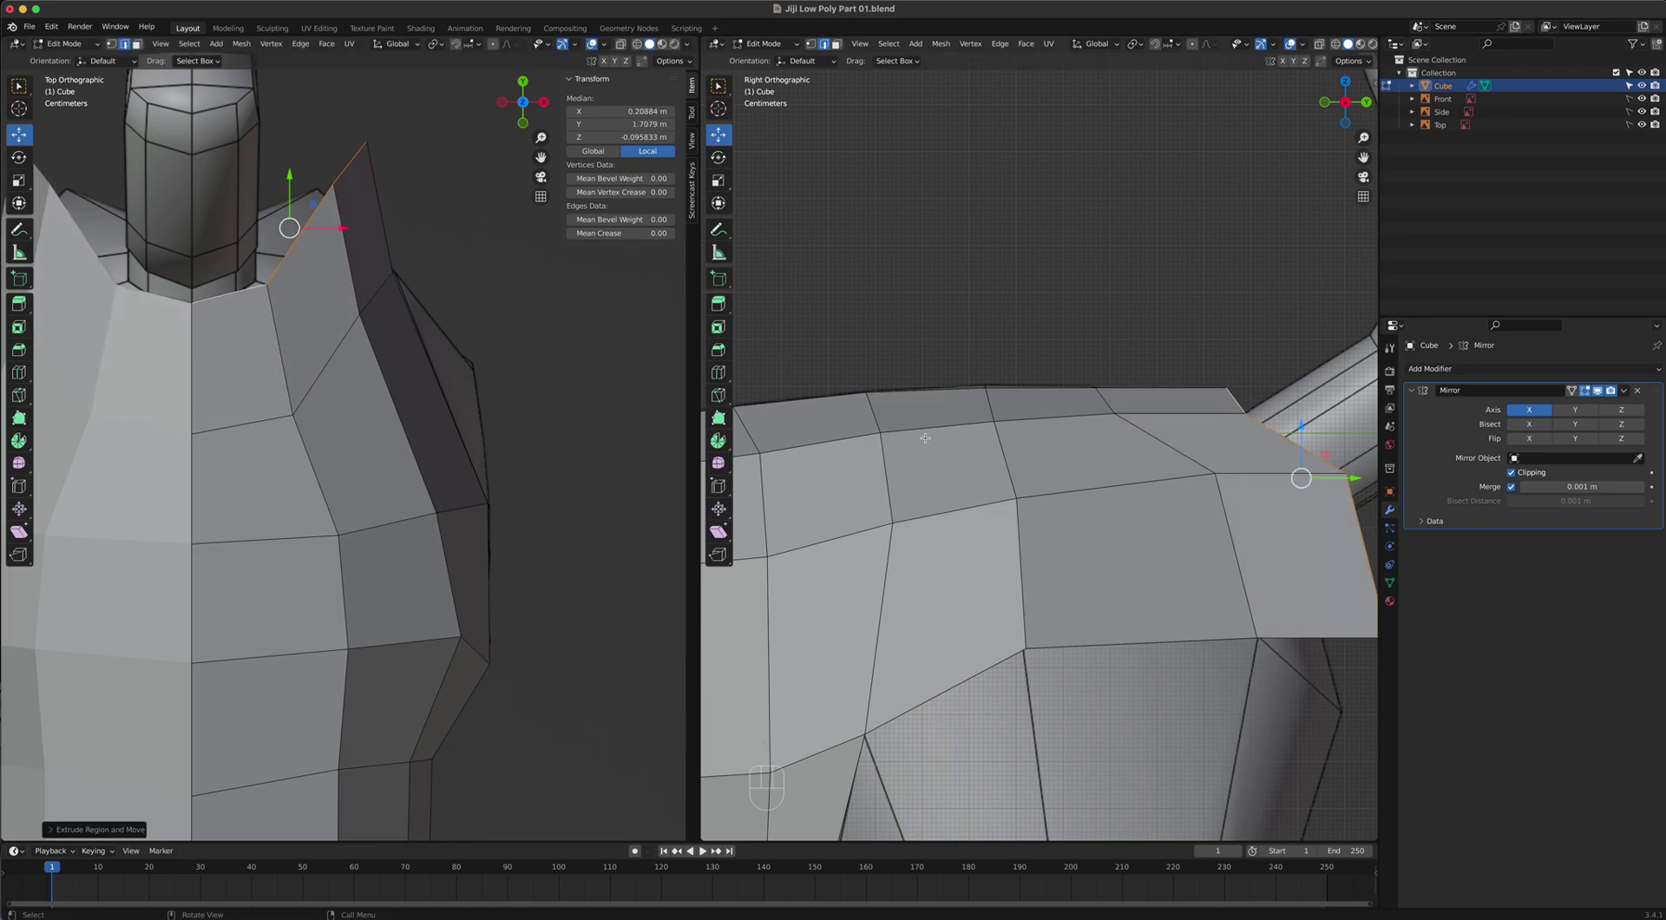
# Move the newly extruded row's three outer vertices inward onto the reference vertices around the tail base in the top view.
pyautogui.press('1')
pyautogui.click(271, 292)
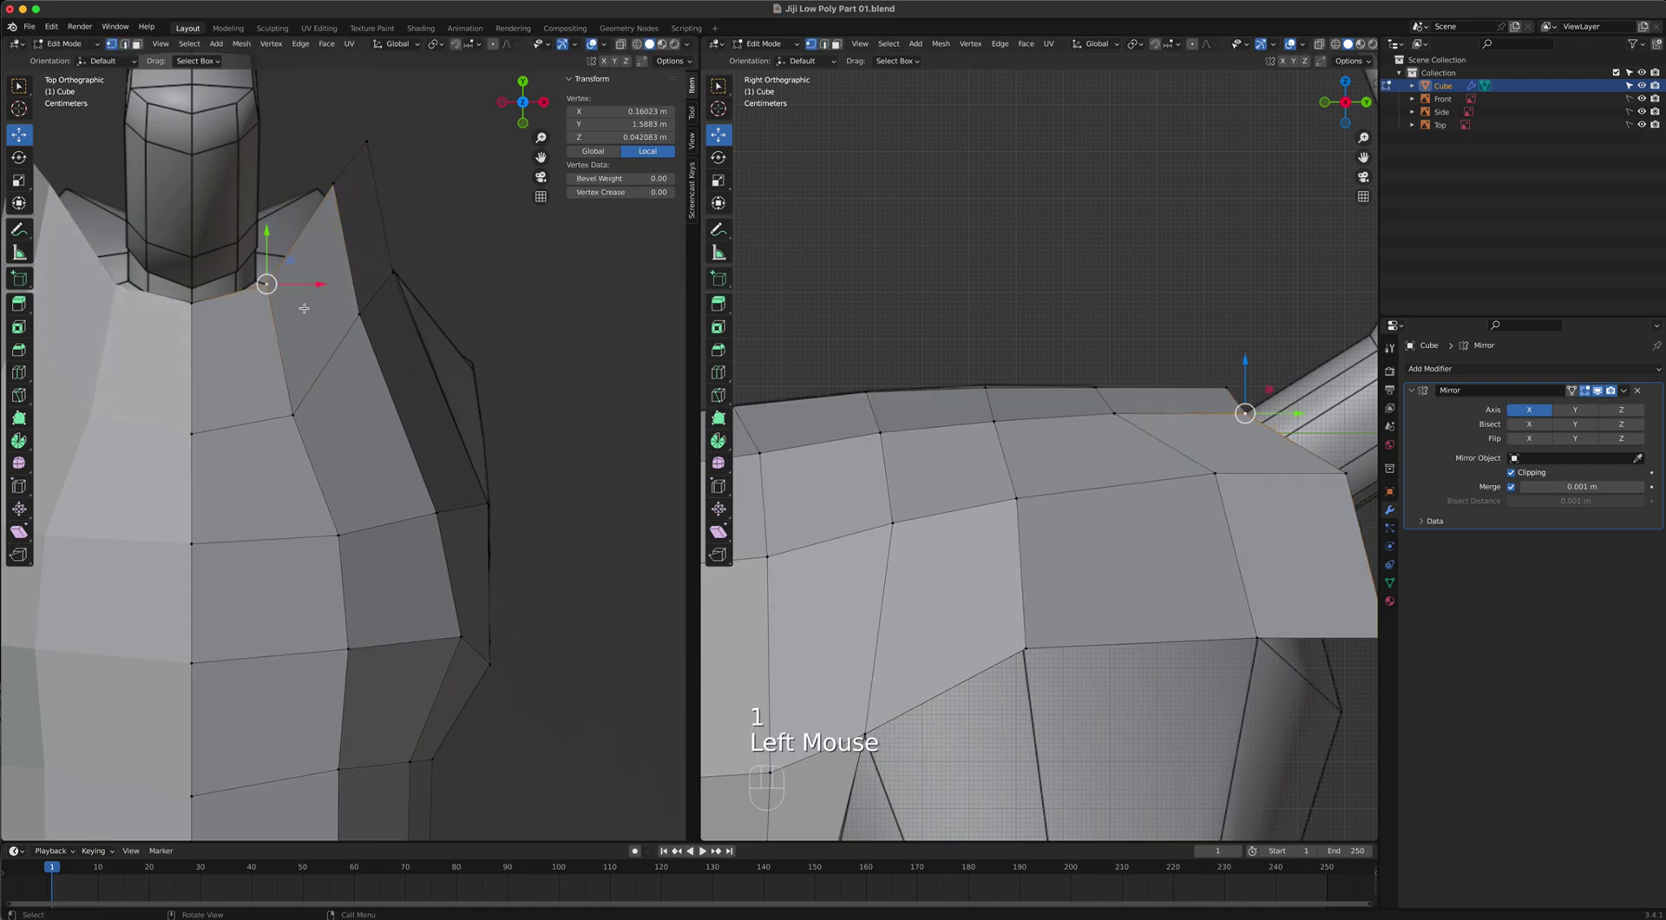
pyautogui.press('g')
pyautogui.click(277, 315)
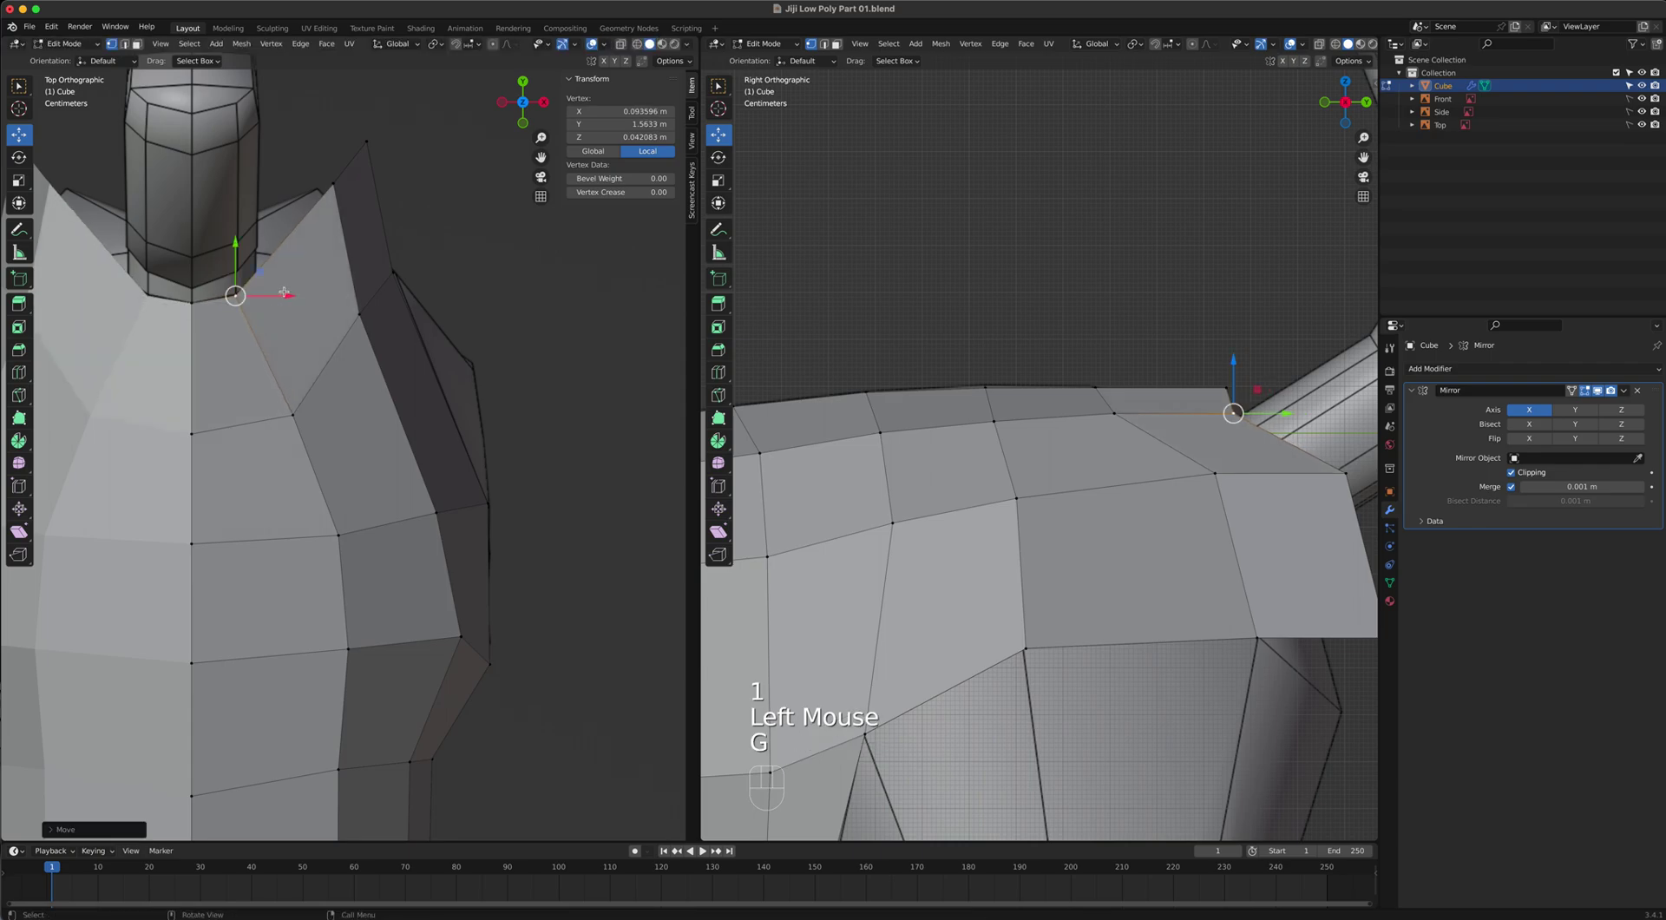
pyautogui.press('g')
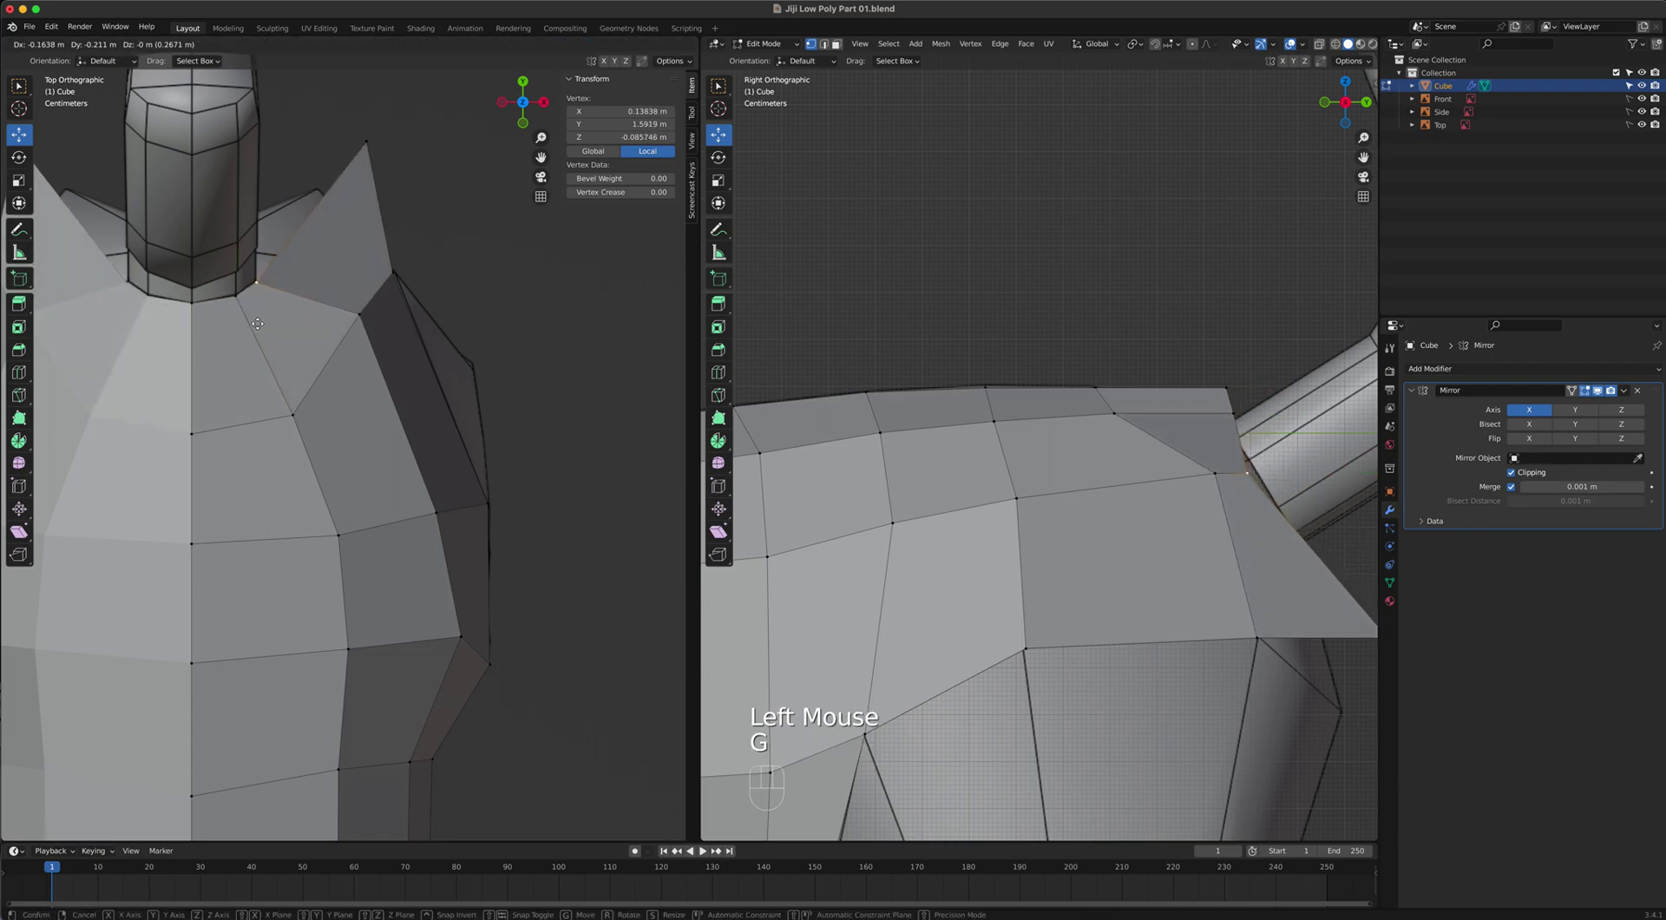
pyautogui.click(360, 170)
pyautogui.click(366, 143)
pyautogui.press('g')
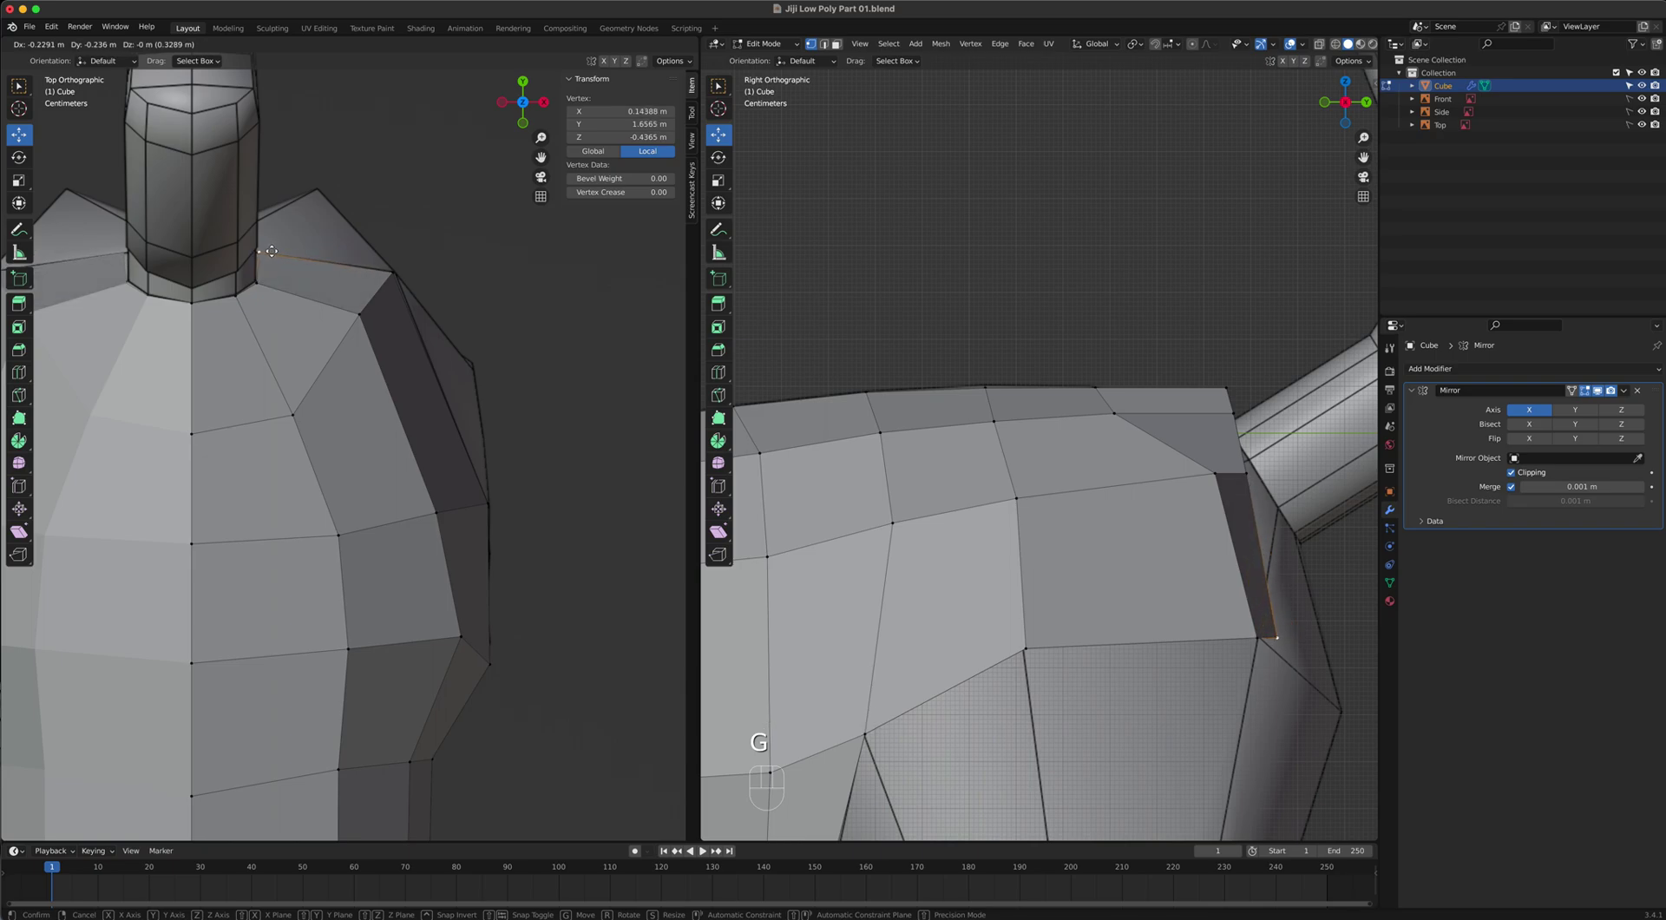
pyautogui.click(269, 251)
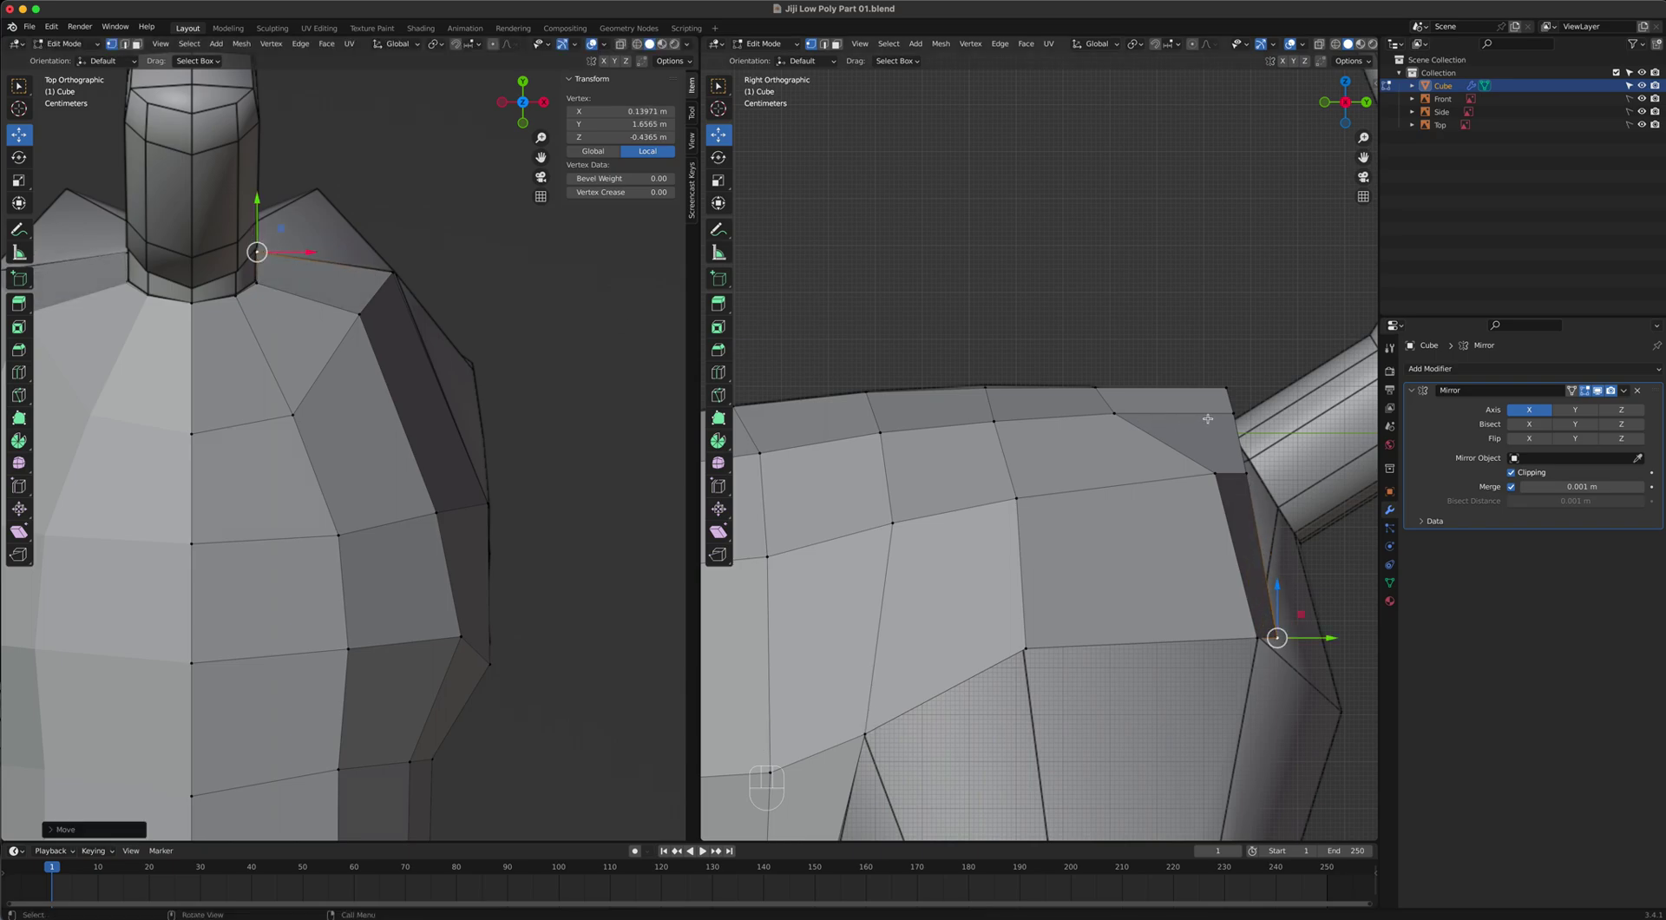
# Raise the new row's two lower vertices onto the reference tail-base outline in the side view, the lowest by about 0.28 m.
pyautogui.click(1317, 46)
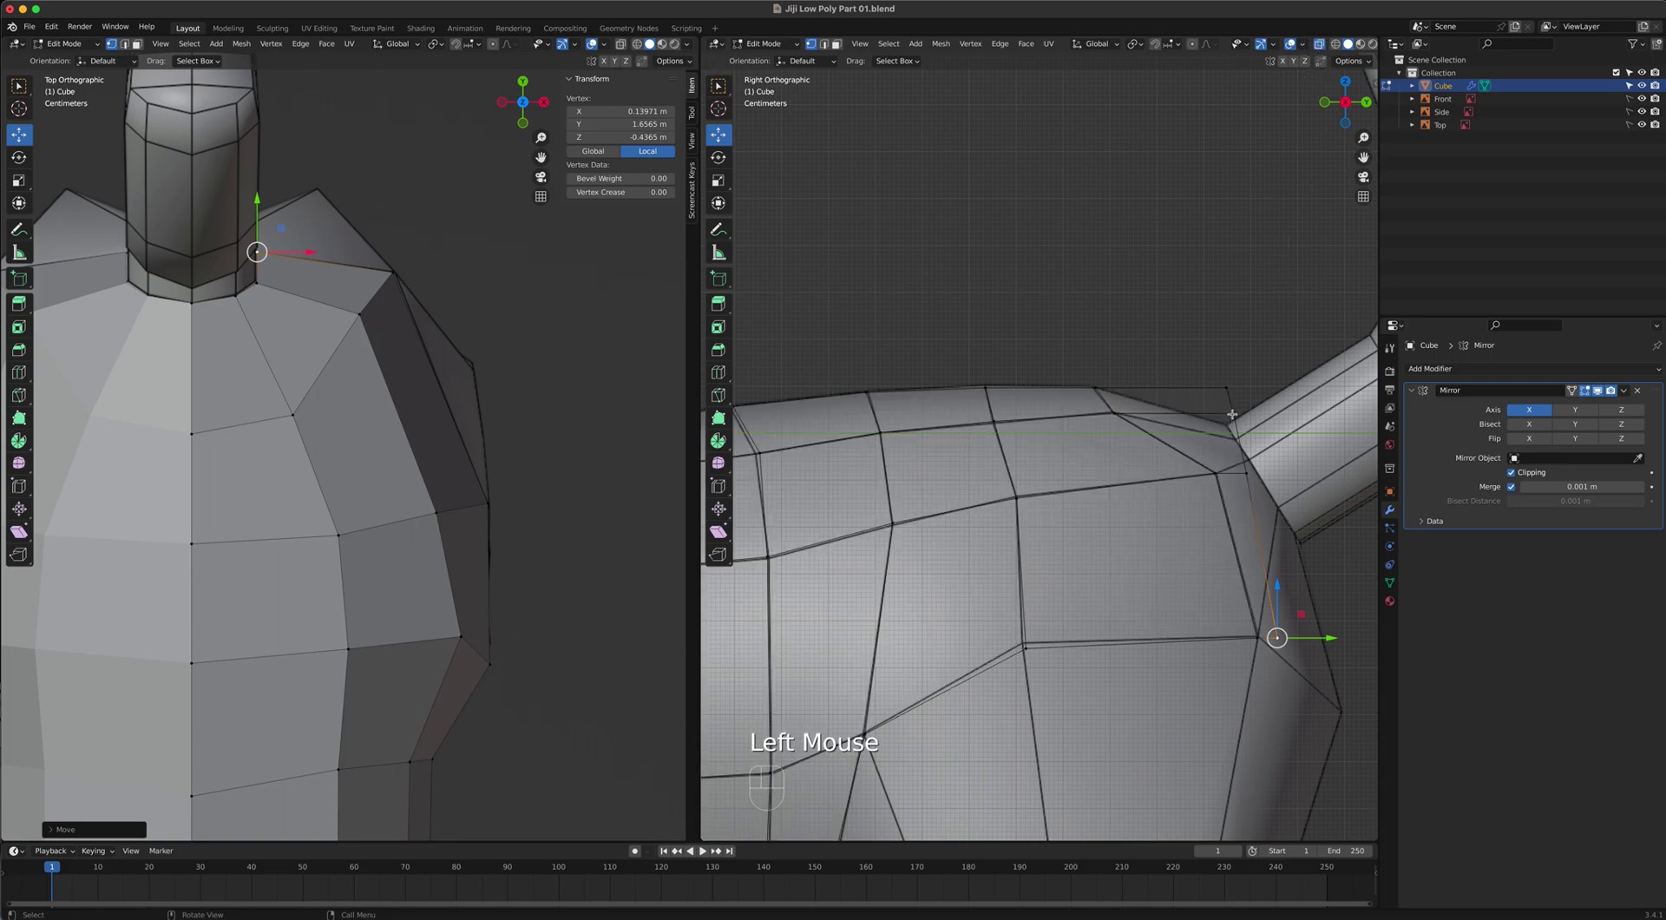
pyautogui.click(1218, 381)
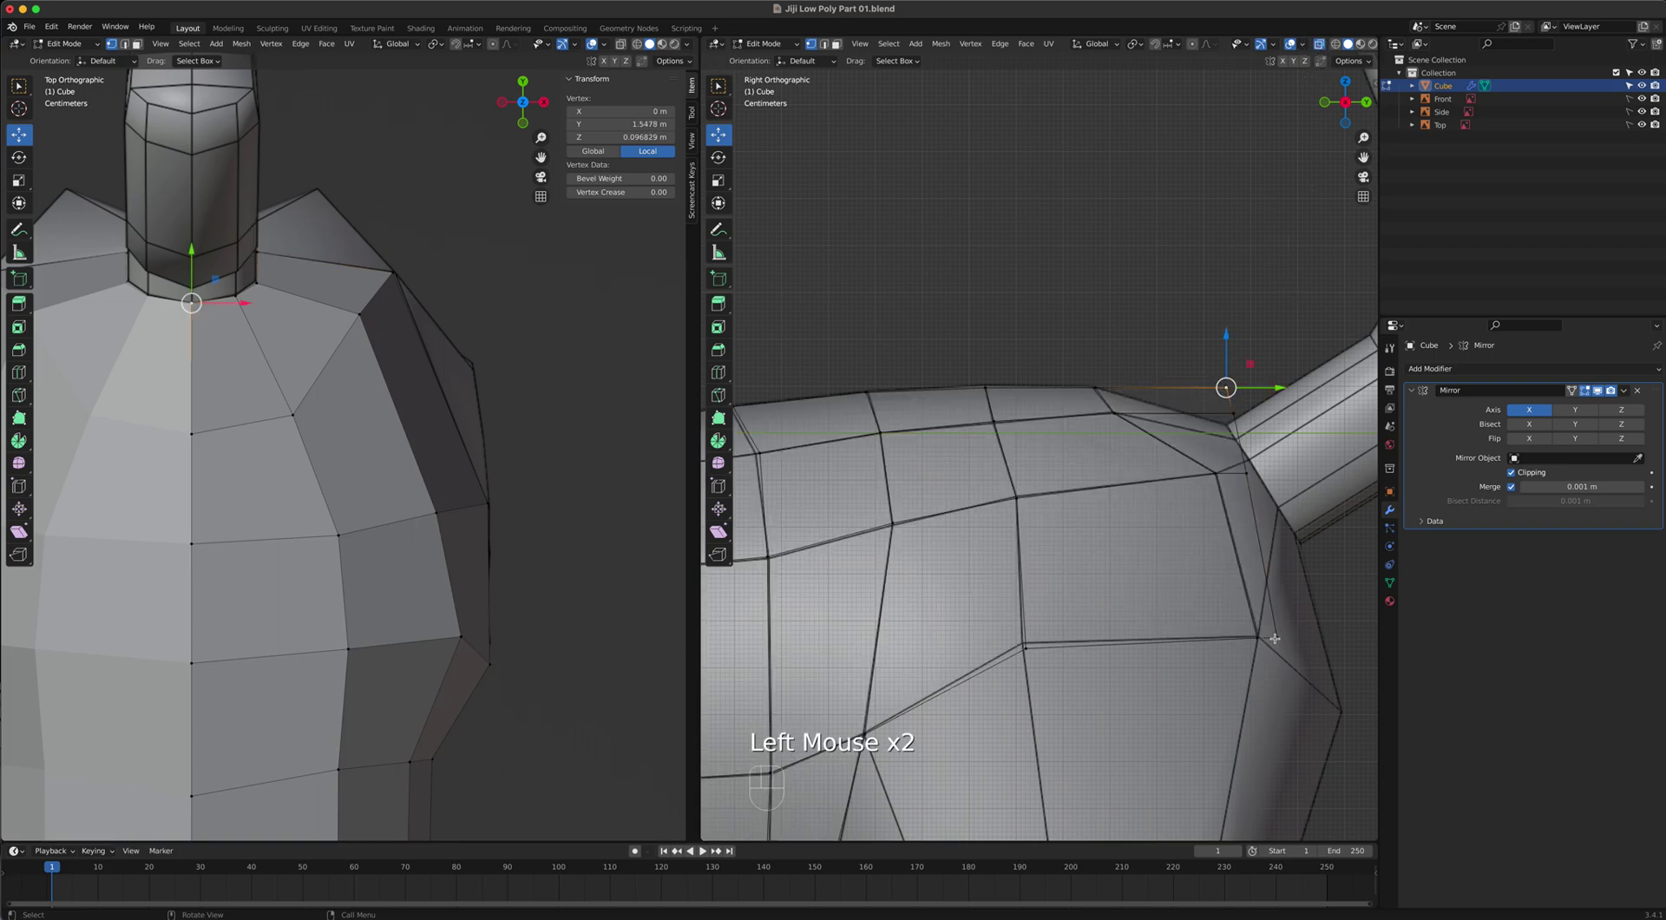
pyautogui.click(1275, 636)
pyautogui.press('g')
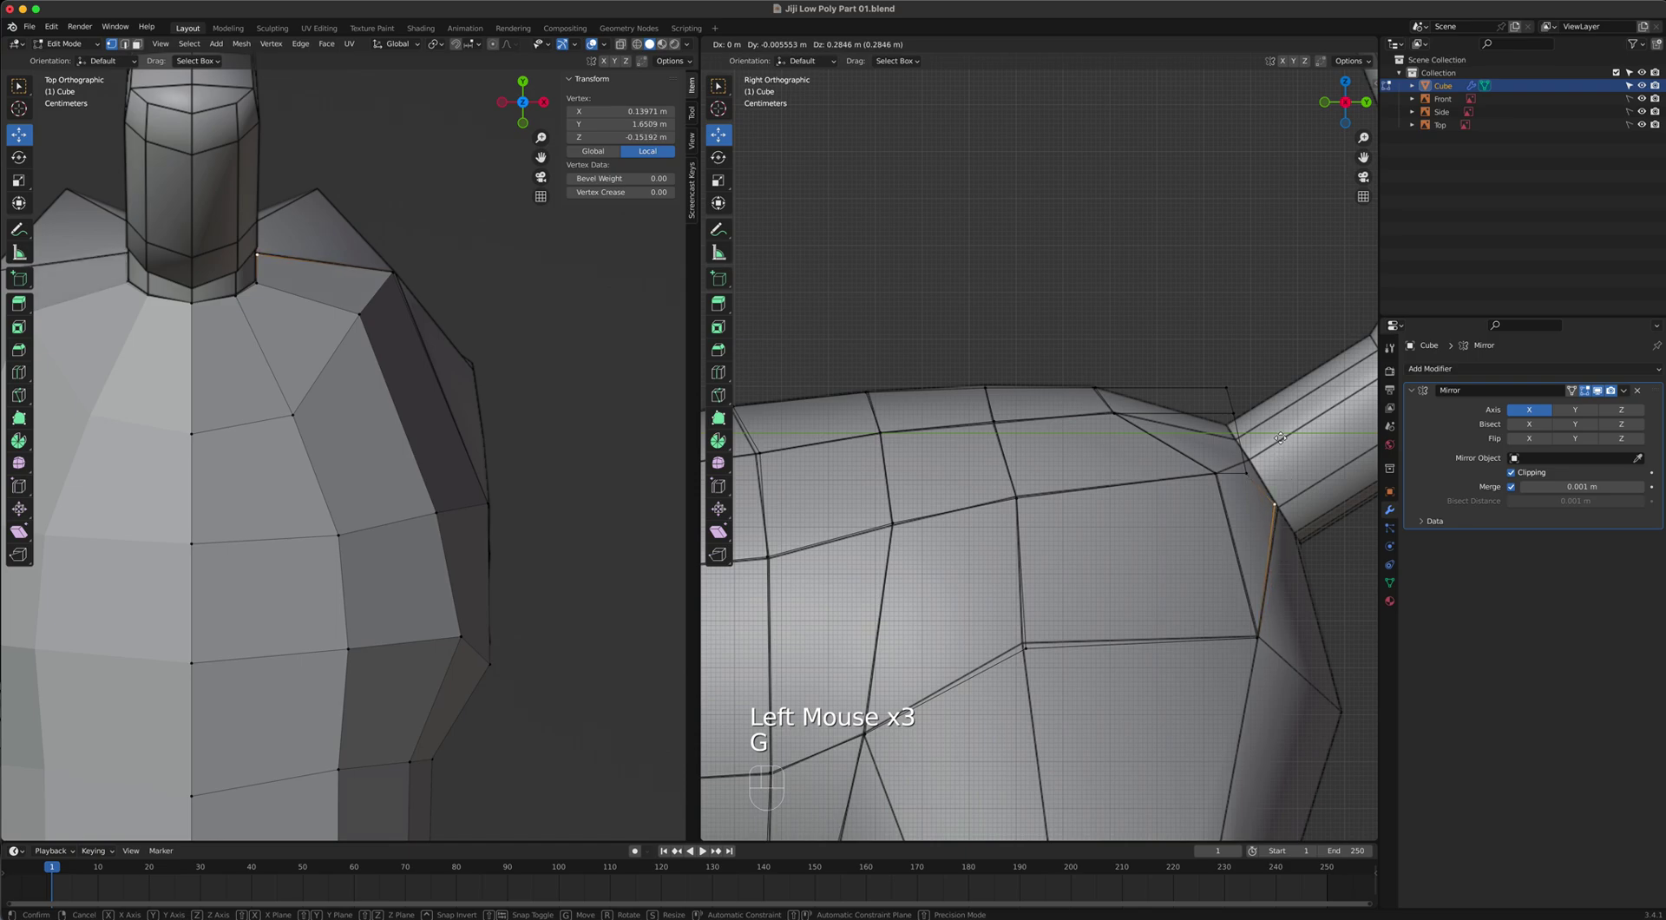
pyautogui.click(1239, 459)
pyautogui.press('g')
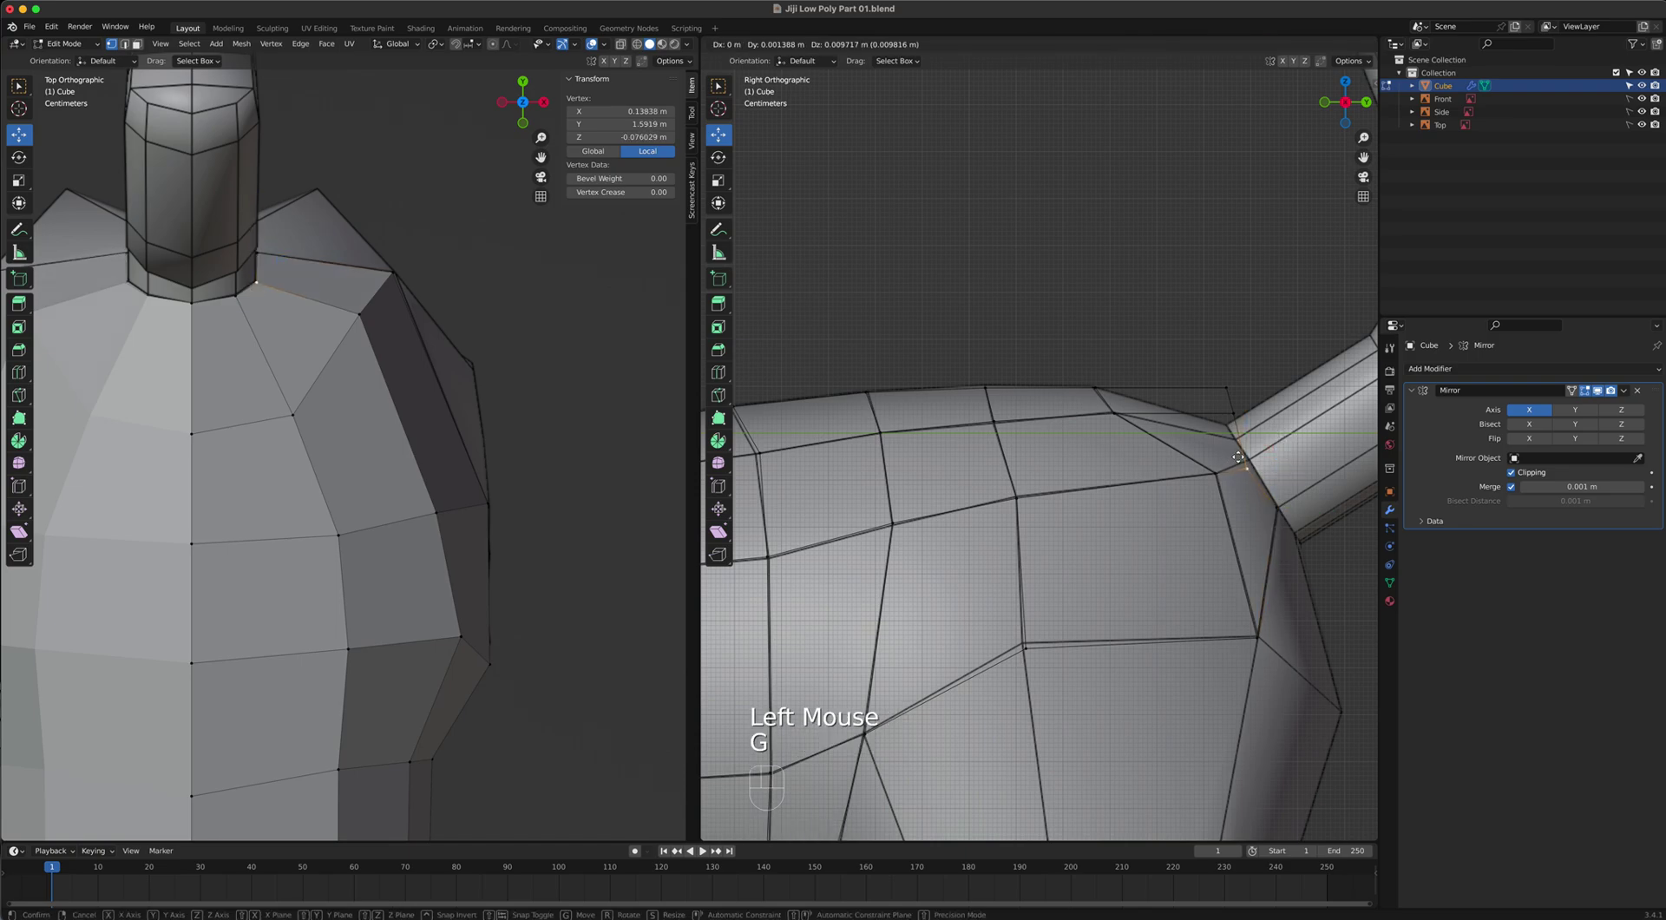
pyautogui.click(1241, 451)
# Align the new row's two upper vertices with the reference tail base, lowering the centerline one about 0.08 m, and save the file.
pyautogui.press('g')
pyautogui.click(1229, 413)
pyautogui.click(1228, 394)
pyautogui.press('g')
pyautogui.click(1227, 429)
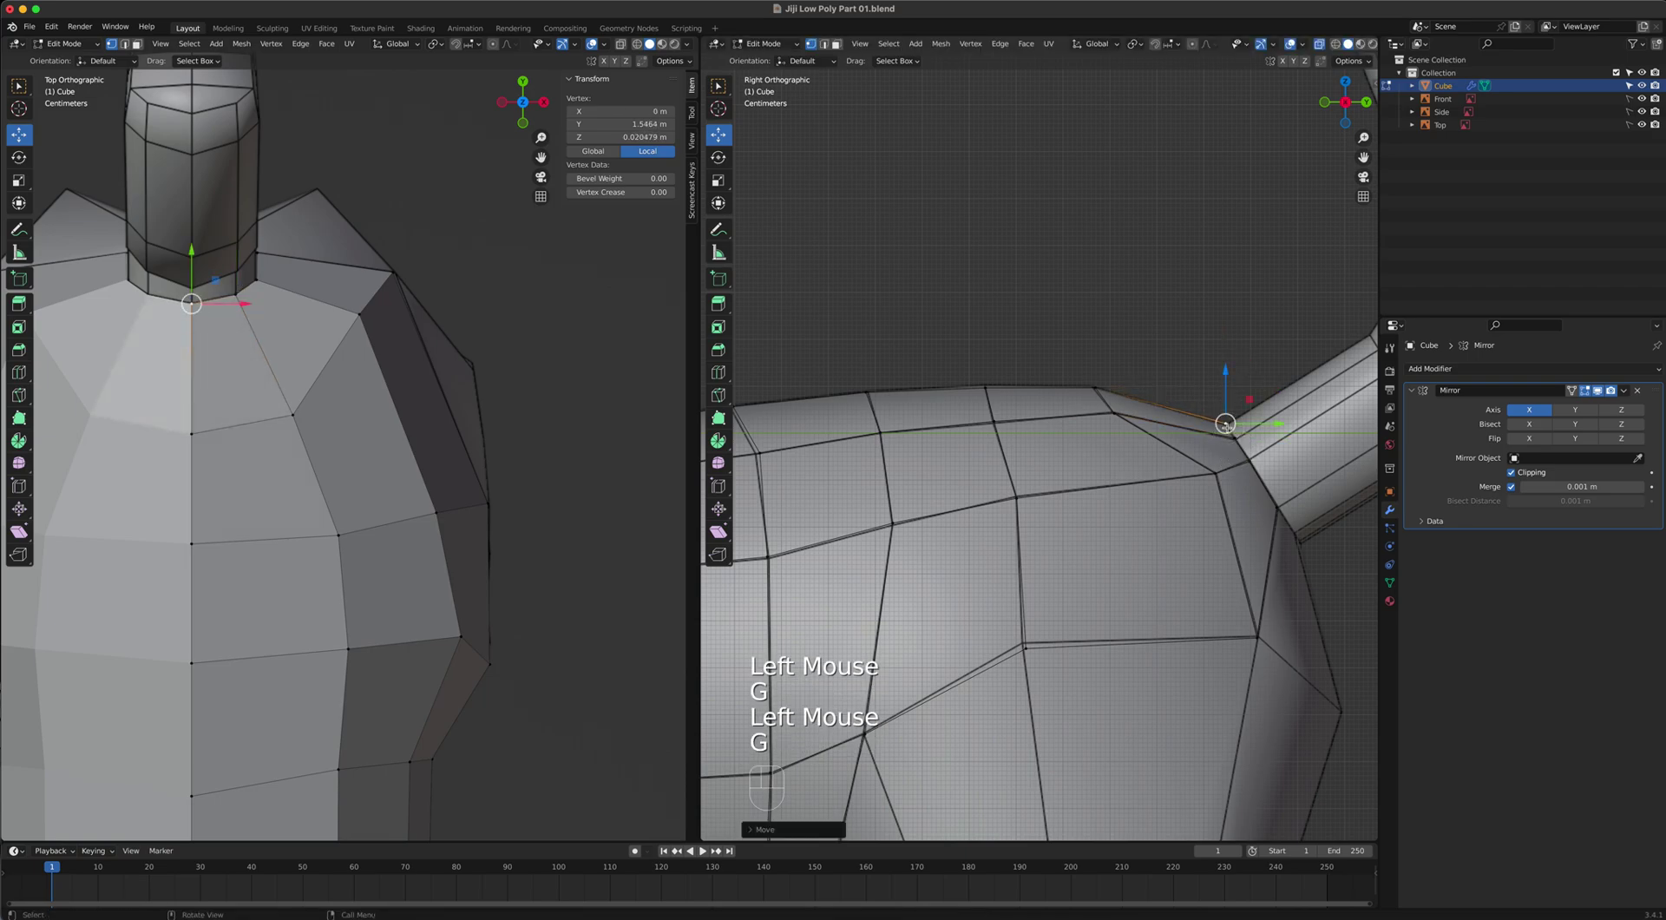
pyautogui.click(1318, 44)
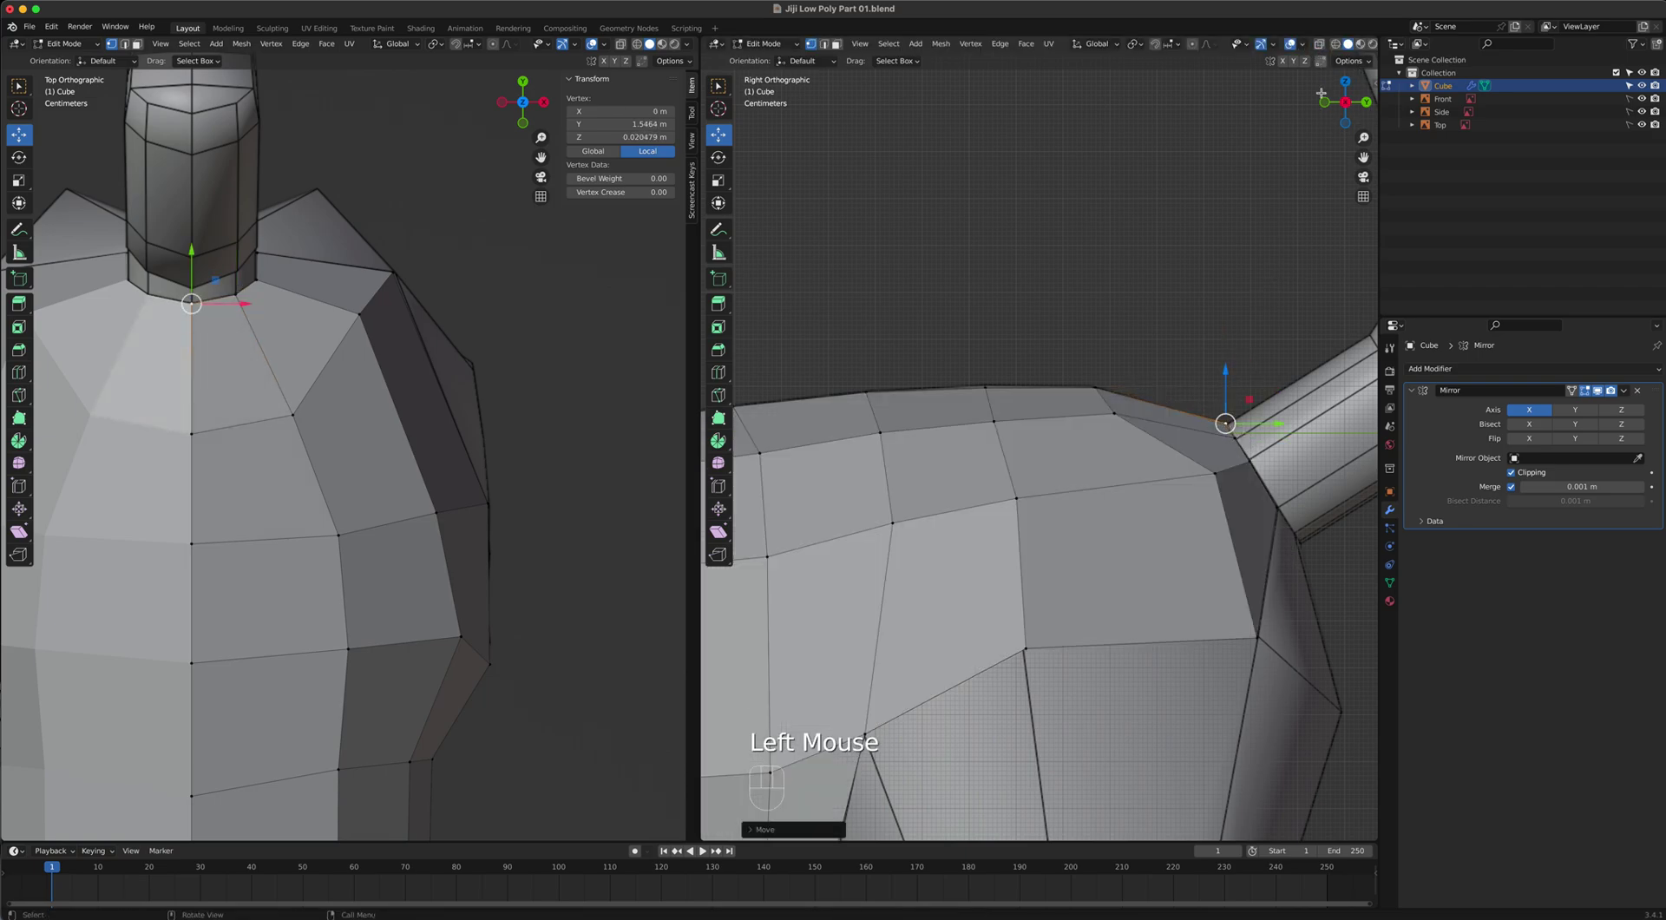
pyautogui.press('super+s')
# Extrude the haunch edge below the tail base about 0.08 m rearward and downward in the side view.
pyautogui.keyDown('shift'); pyautogui.moveTo(1197, 572); pyautogui.dragTo(1139, 302, button='middle'); pyautogui.keyUp('shift')
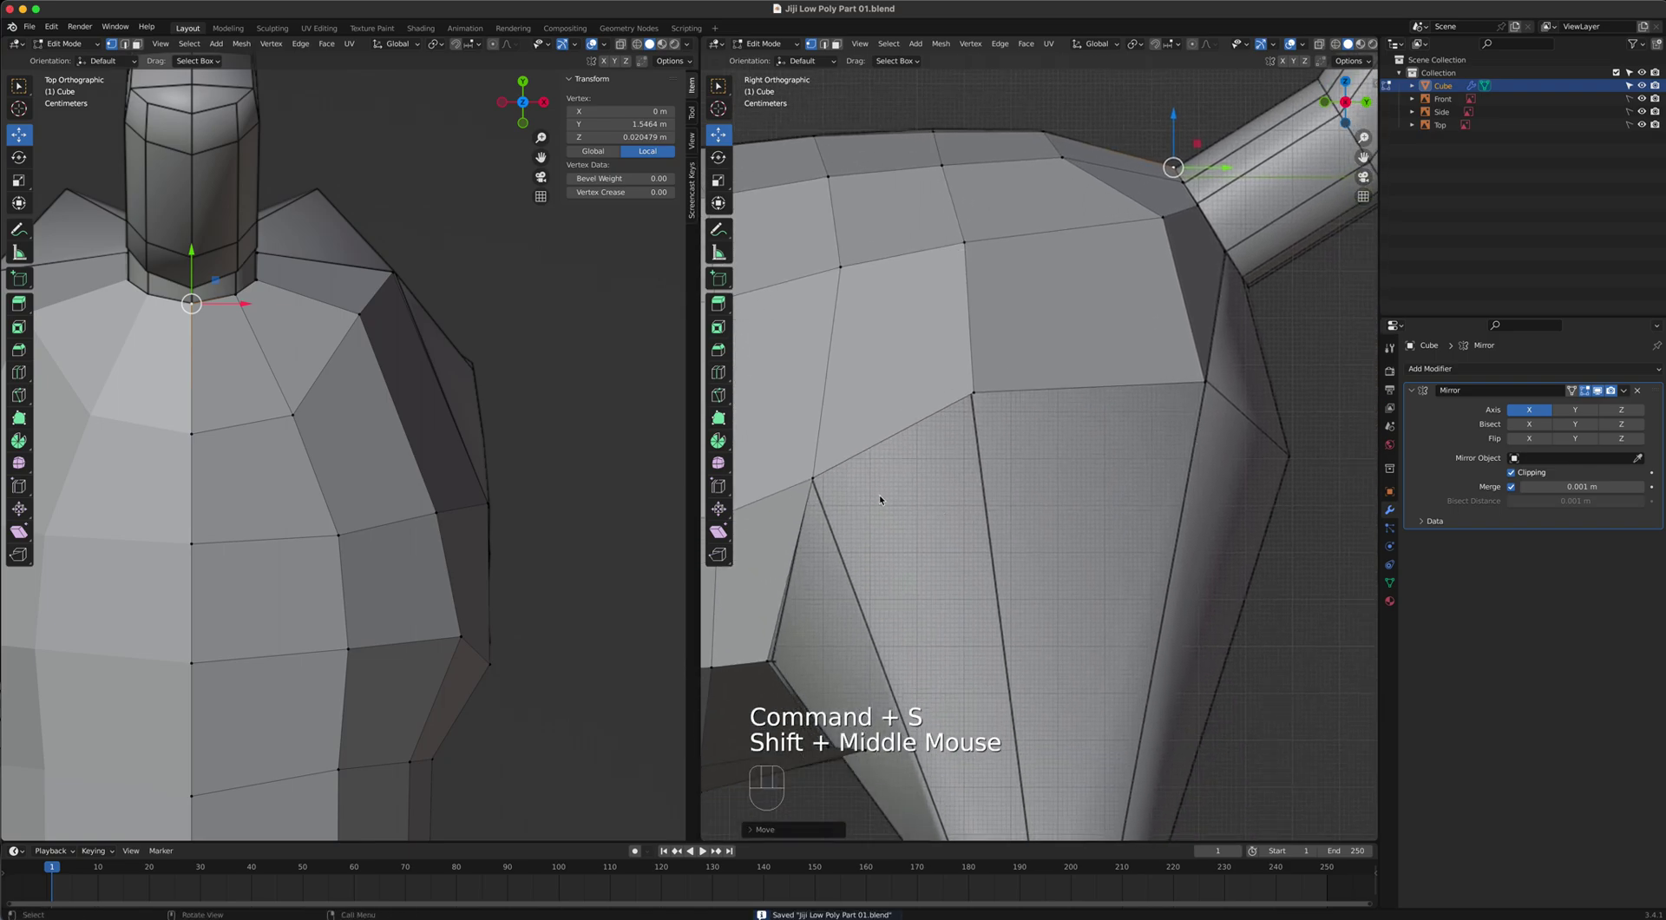
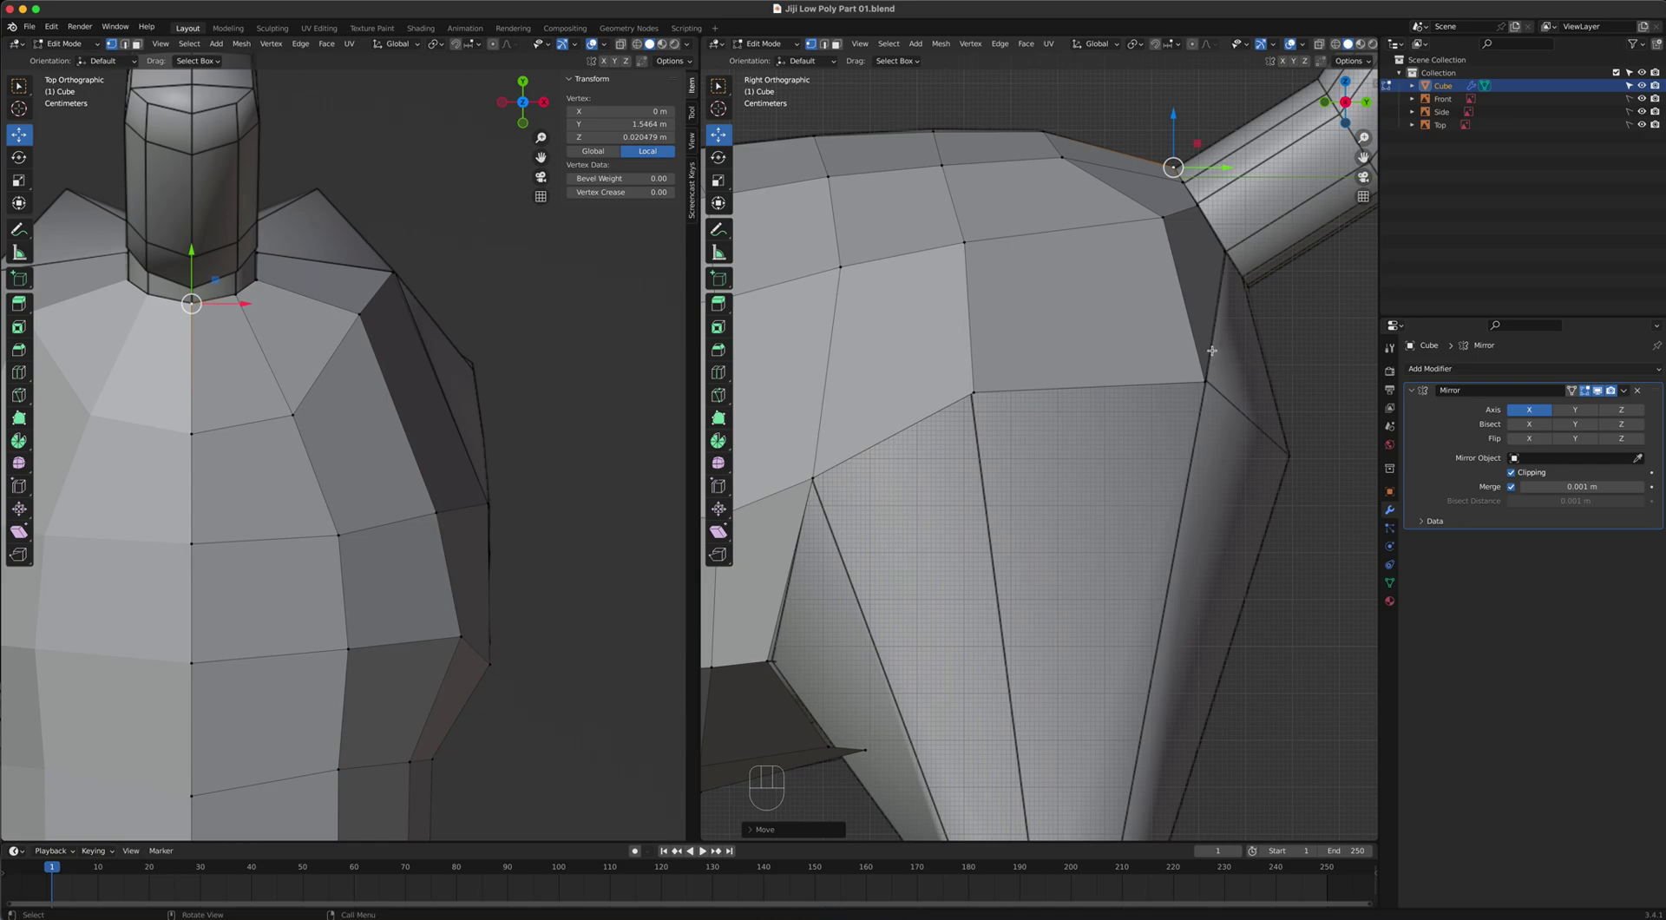
pyautogui.press('2')
pyautogui.click(1219, 319)
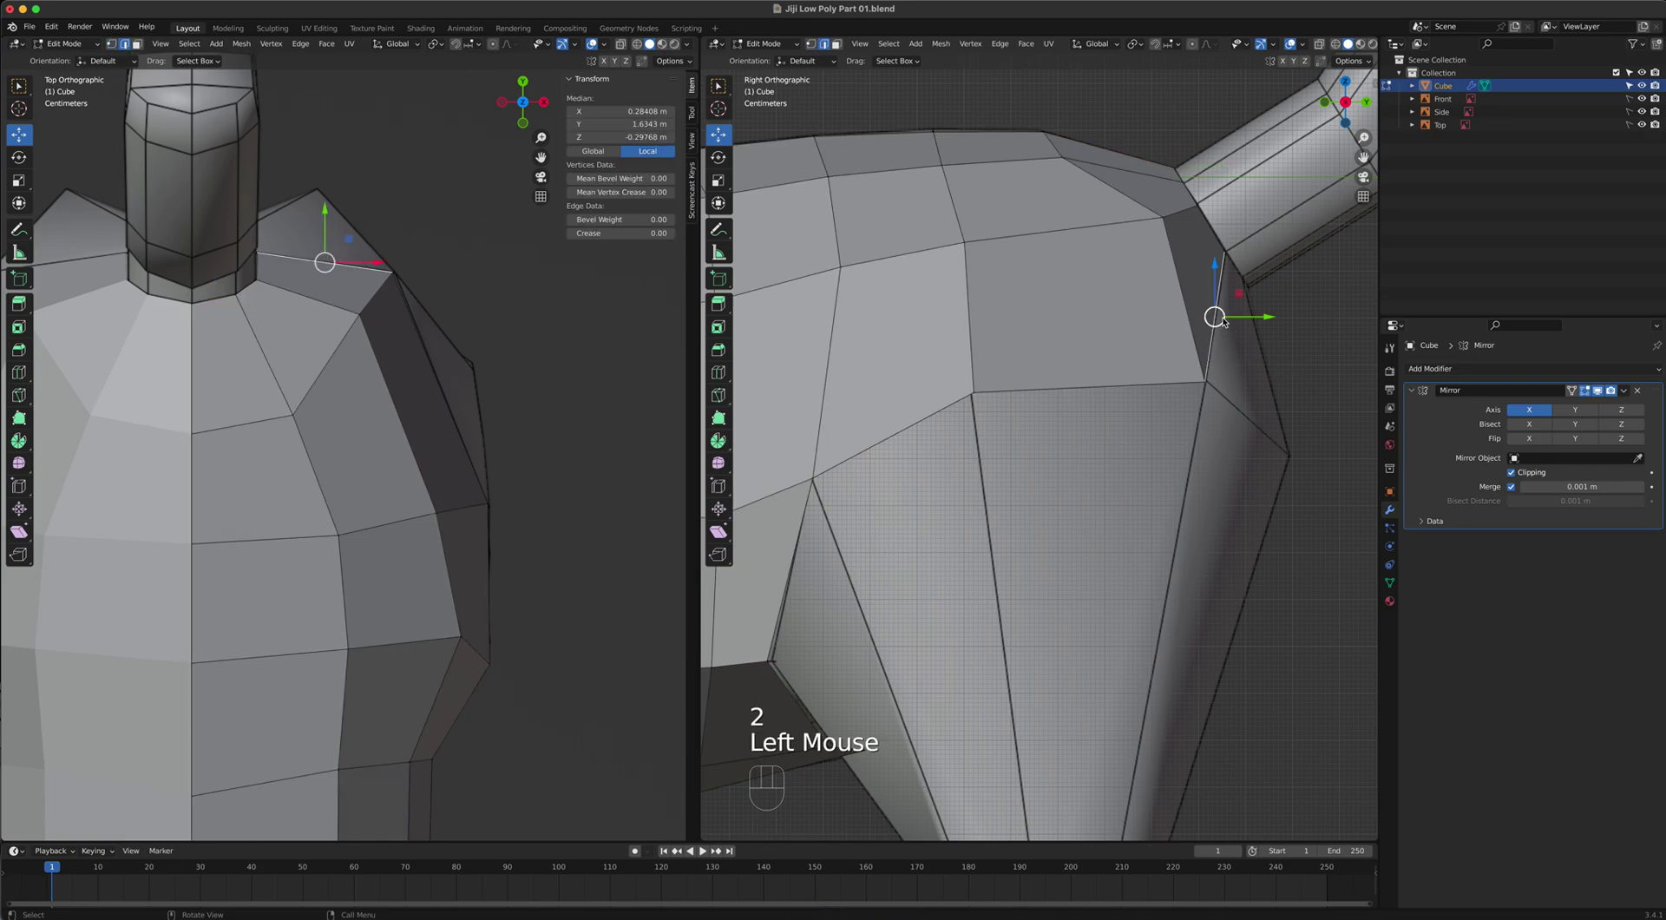
pyautogui.scroll(2, 1261, 378)
pyautogui.keyDown('shift'); pyautogui.moveTo(1261, 378); pyautogui.dragTo(1070, 592, button='middle'); pyautogui.keyUp('shift')
pyautogui.press('e')
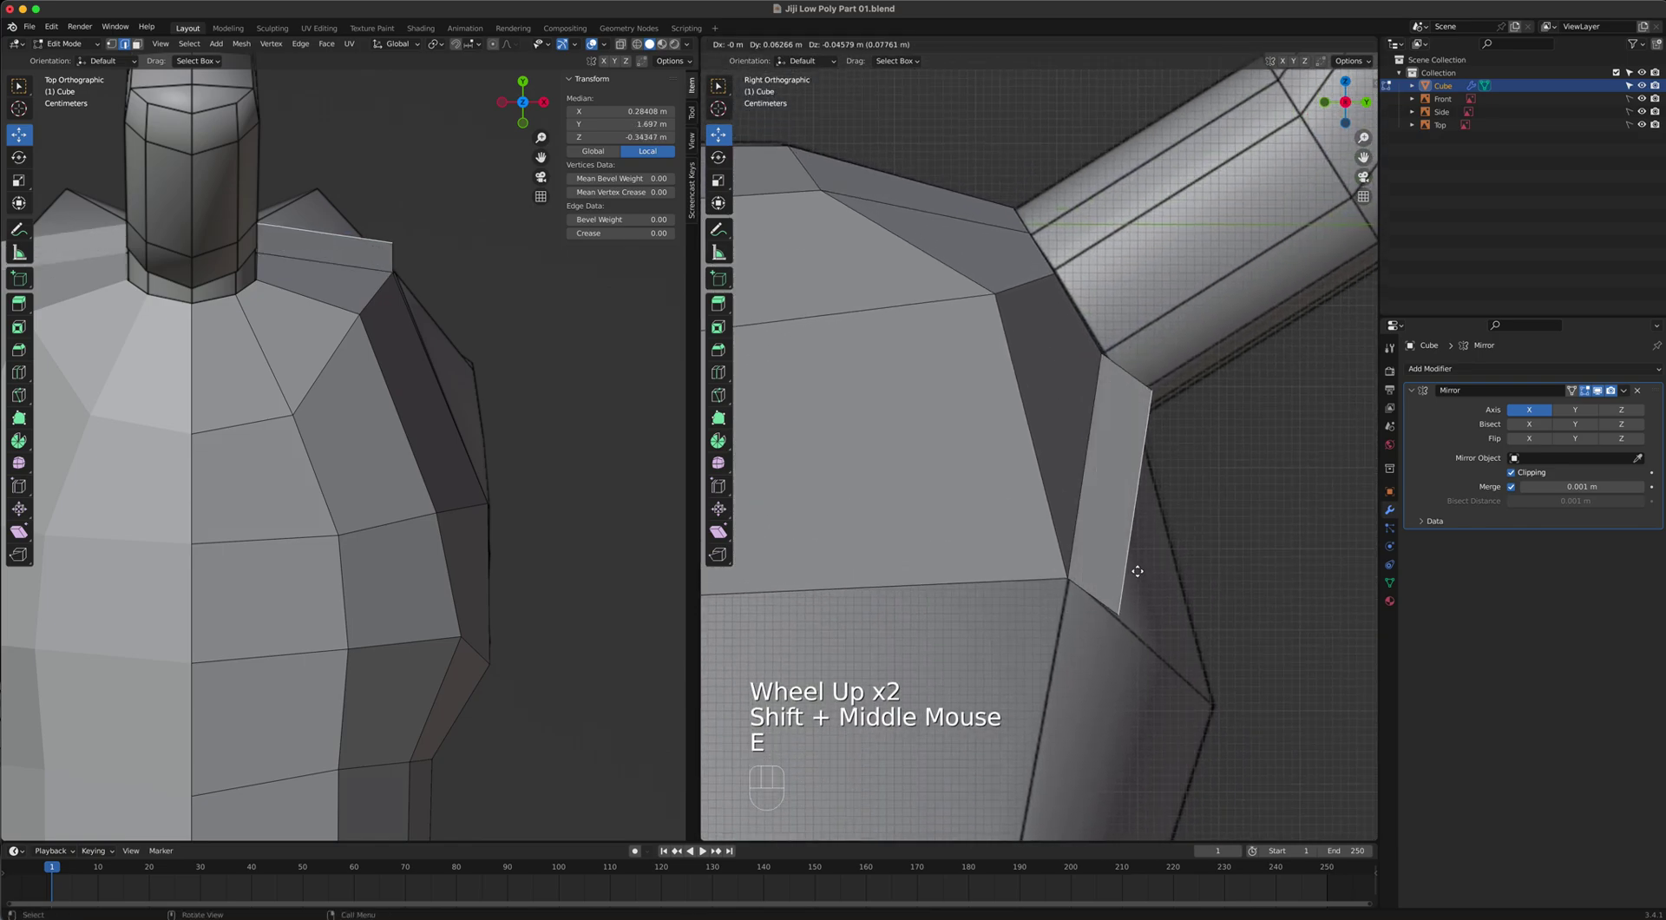
# Move the extruded edge's two vertices onto the reference tail underside and the rear haunch corner in the side view.
pyautogui.press('1')
pyautogui.click(1184, 414)
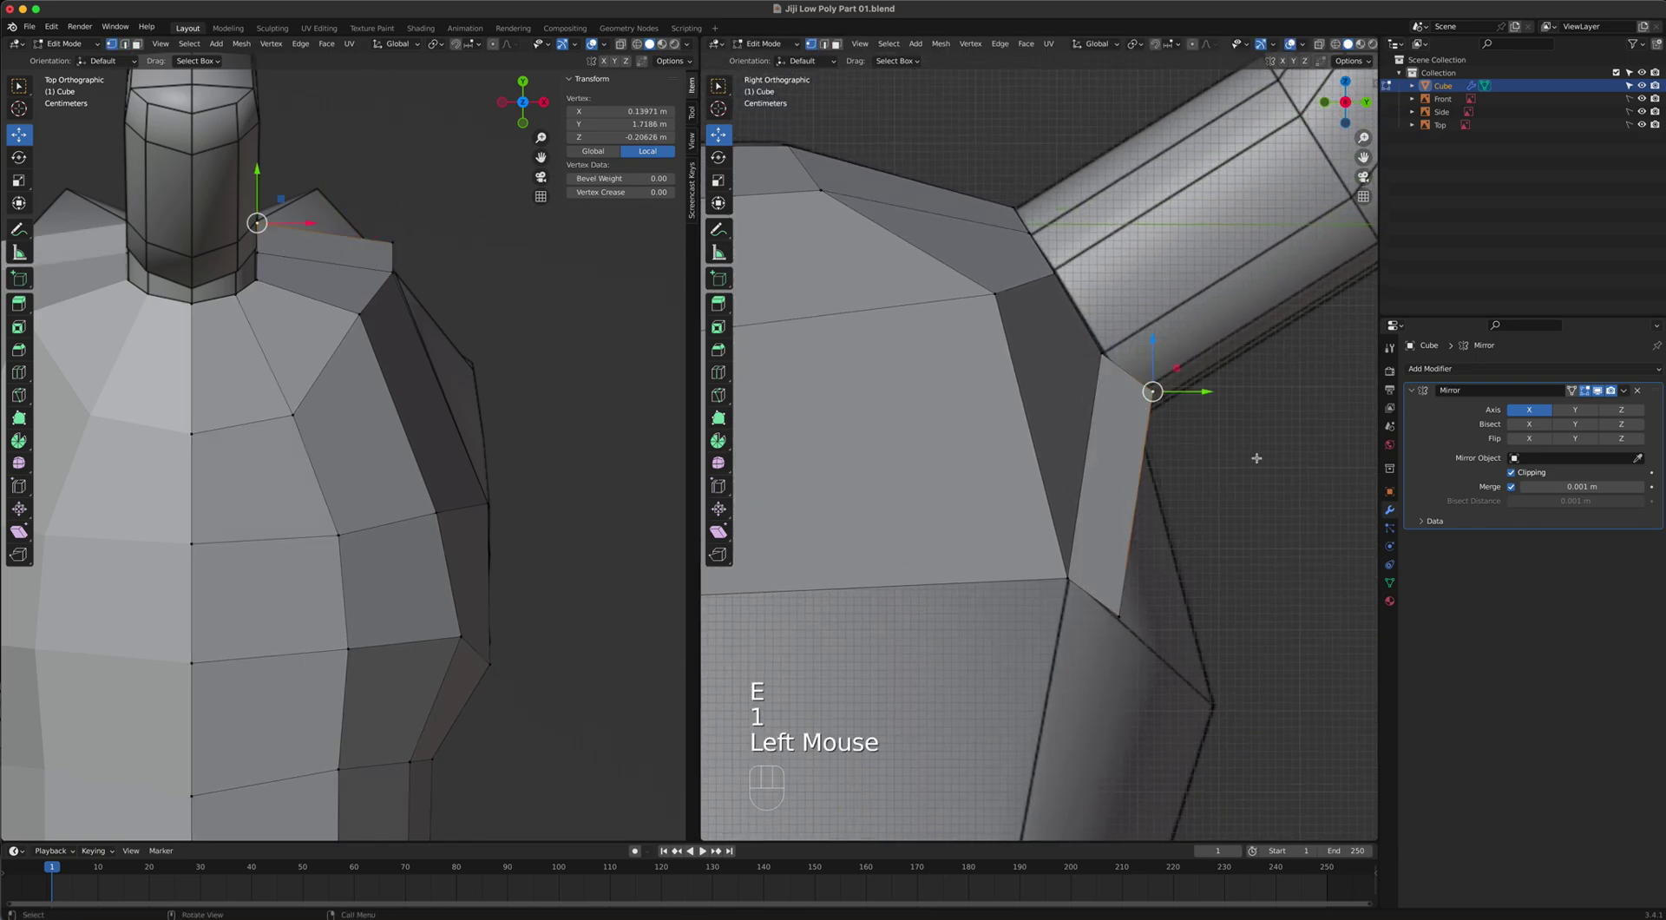
pyautogui.press('g')
pyautogui.click(1143, 590)
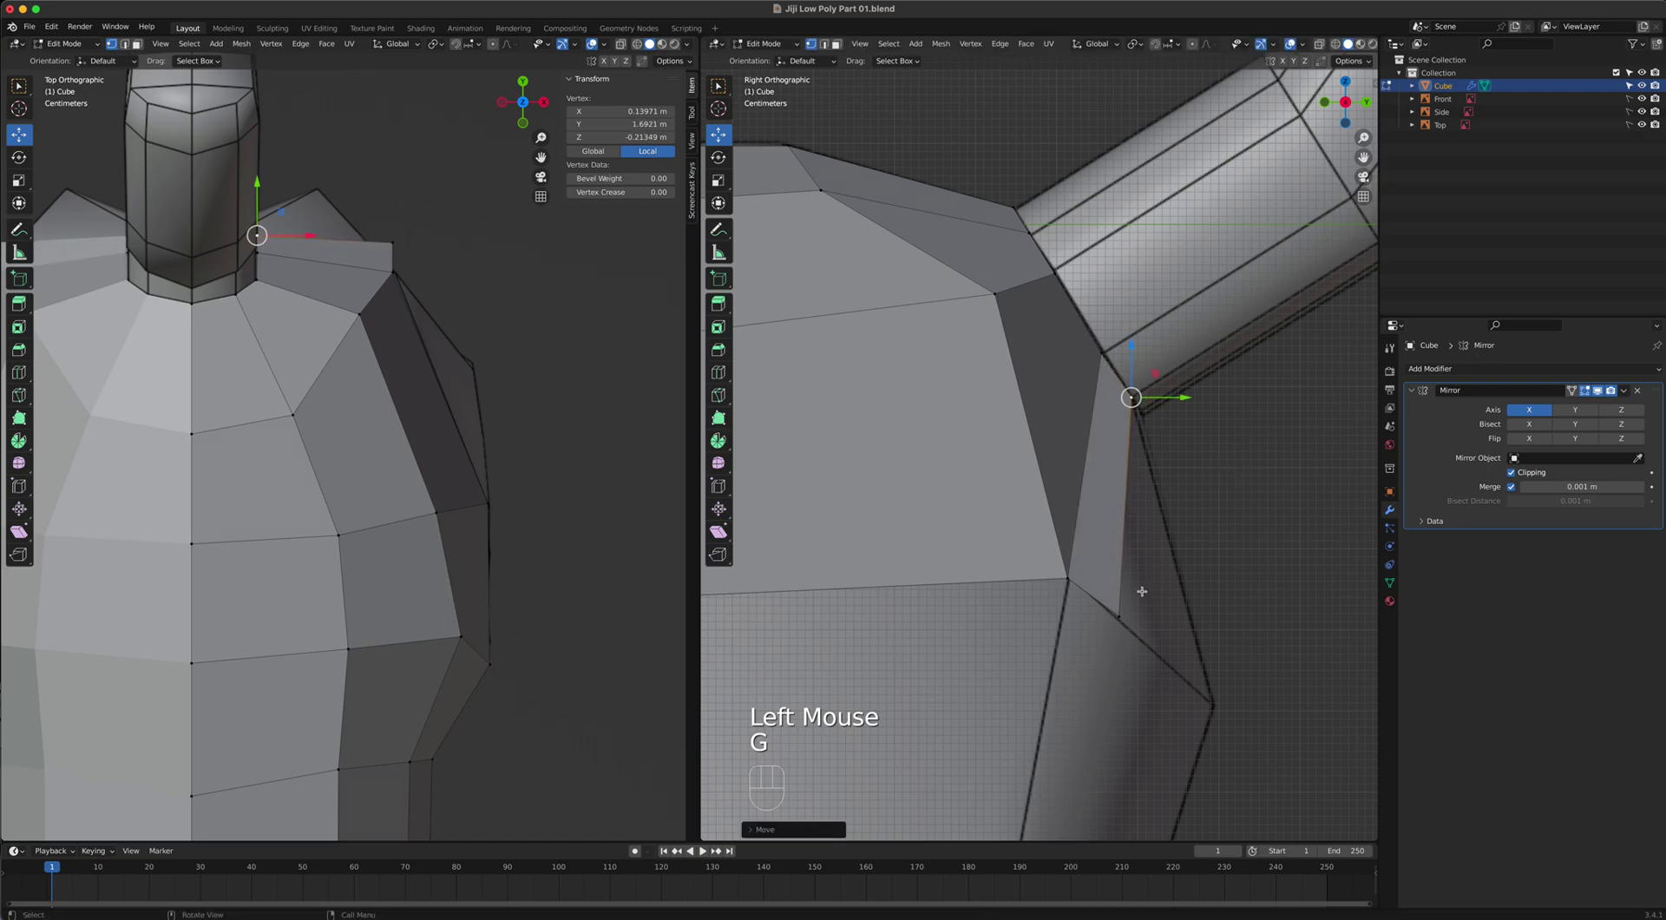
pyautogui.press('g')
pyautogui.click(1091, 582)
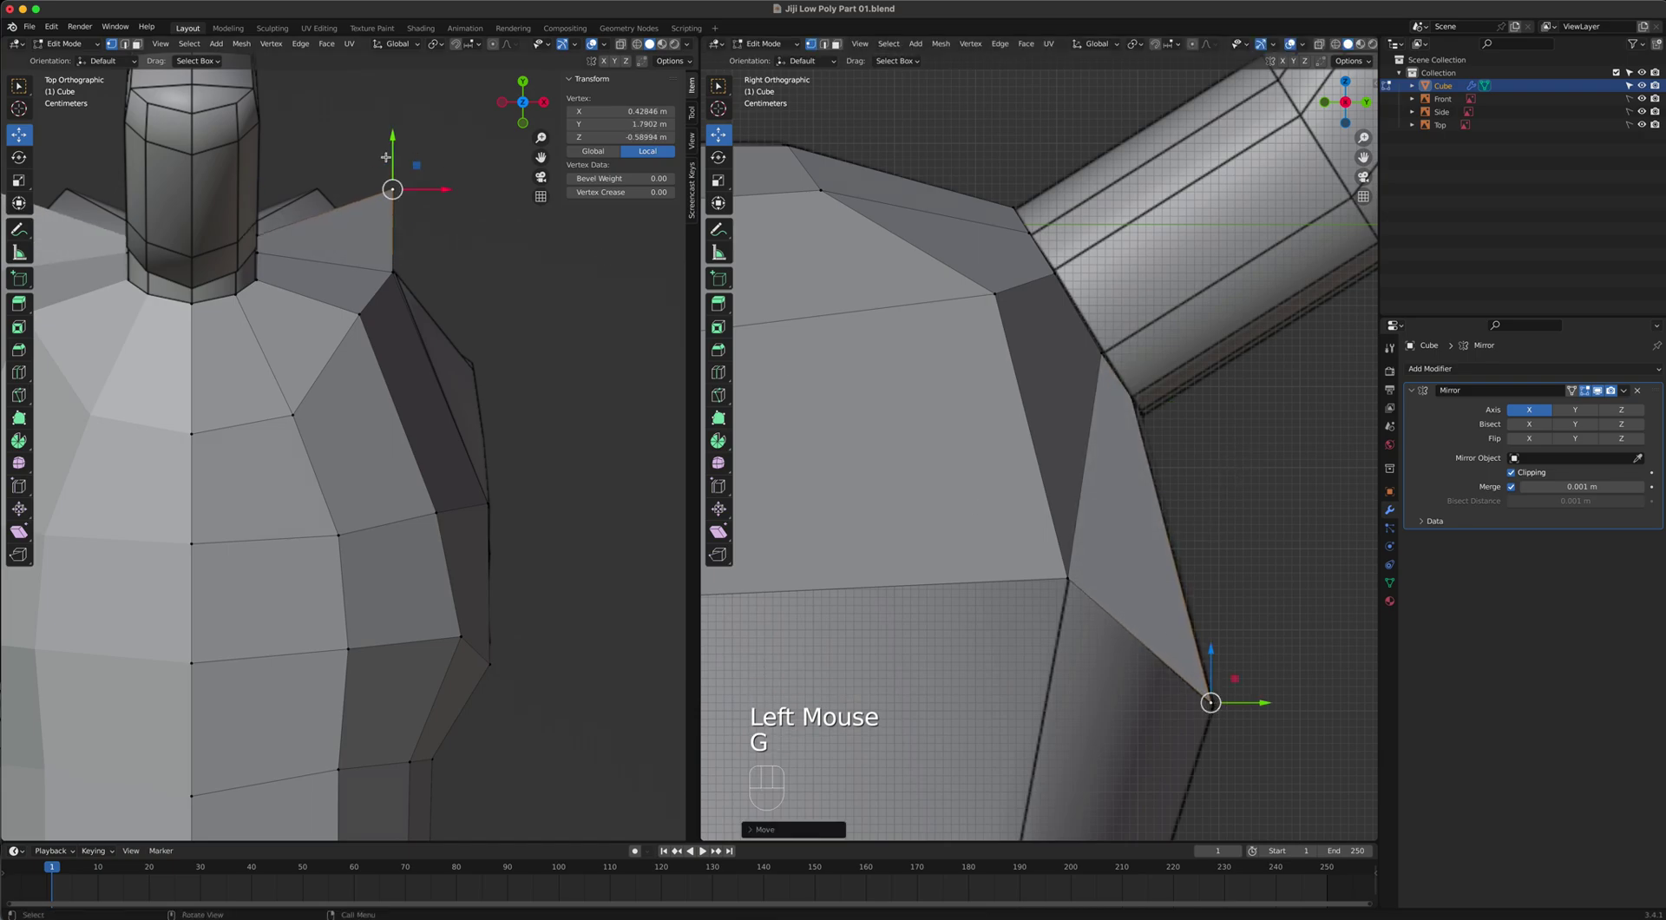
# Move the rear haunch corner vertex about 0.16 m inward onto the reference corner in the top view, with X-ray enabled there.
pyautogui.scroll(2, 362, 182)
pyautogui.keyDown('shift'); pyautogui.moveTo(361, 182); pyautogui.dragTo(434, 313, button='middle'); pyautogui.keyUp('shift')
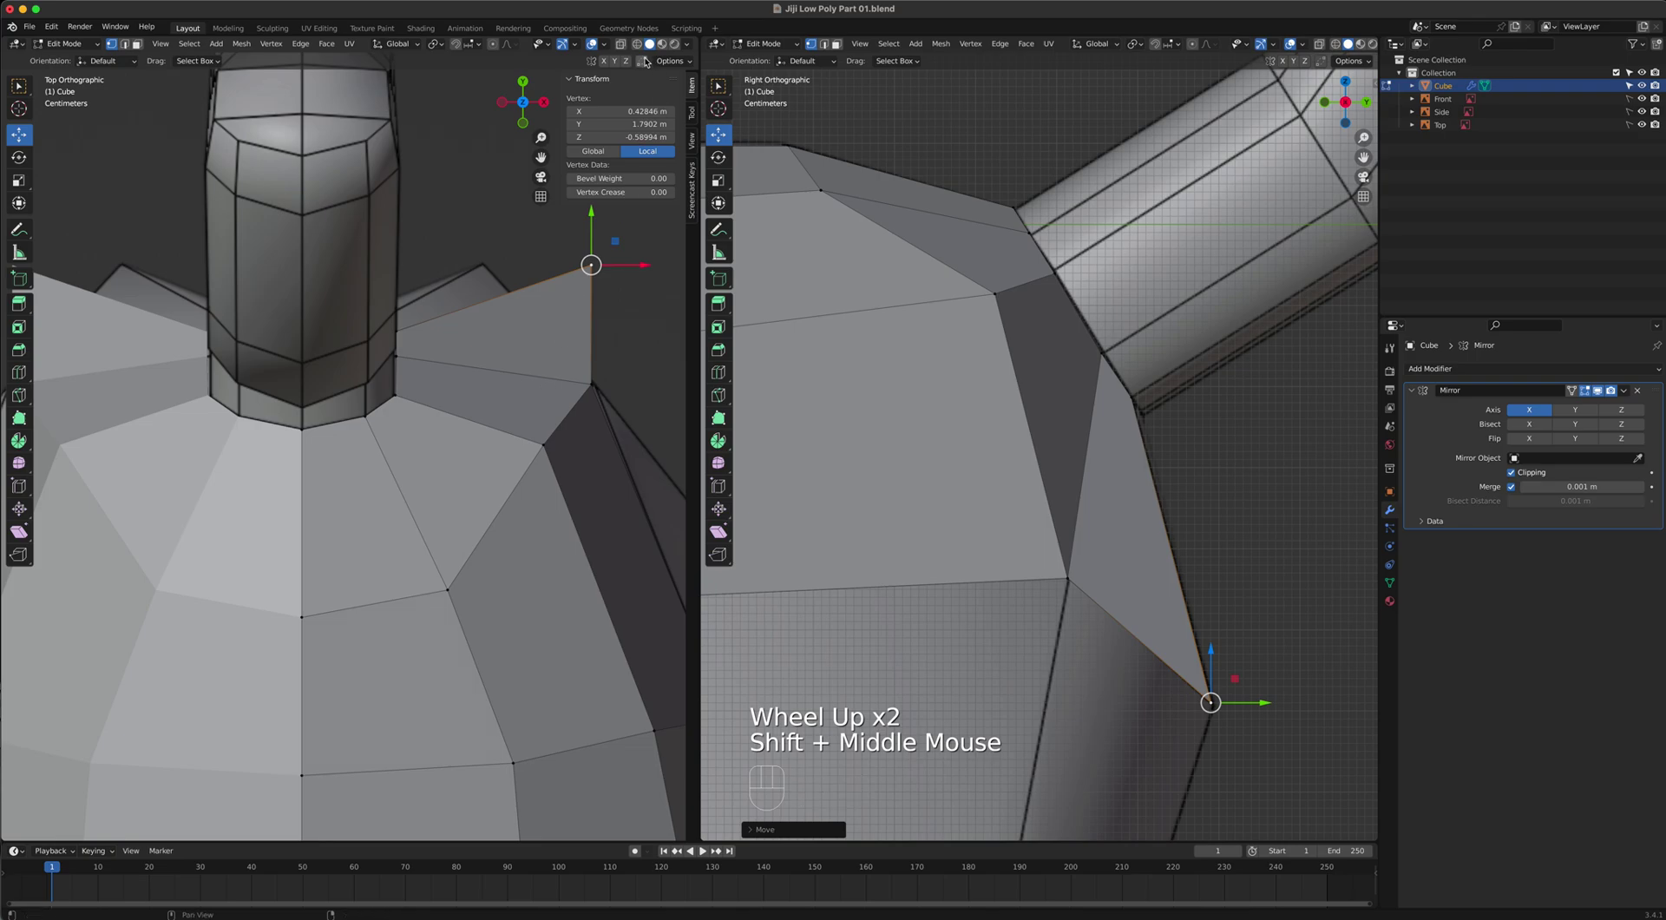
pyautogui.click(619, 43)
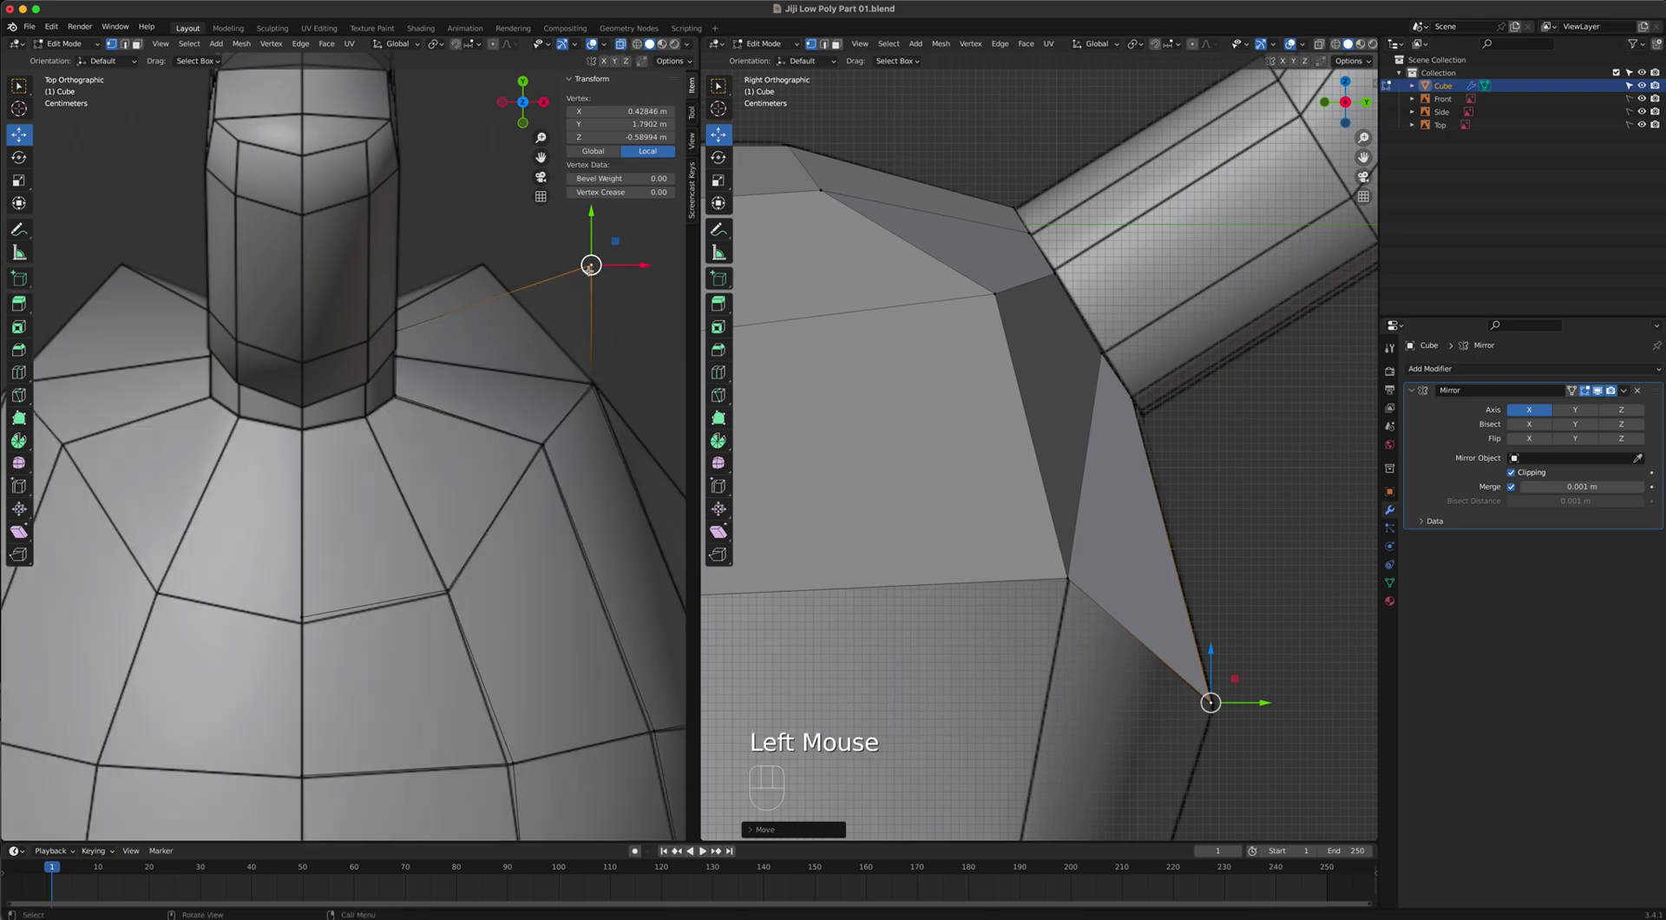
pyautogui.press('g')
pyautogui.click(462, 327)
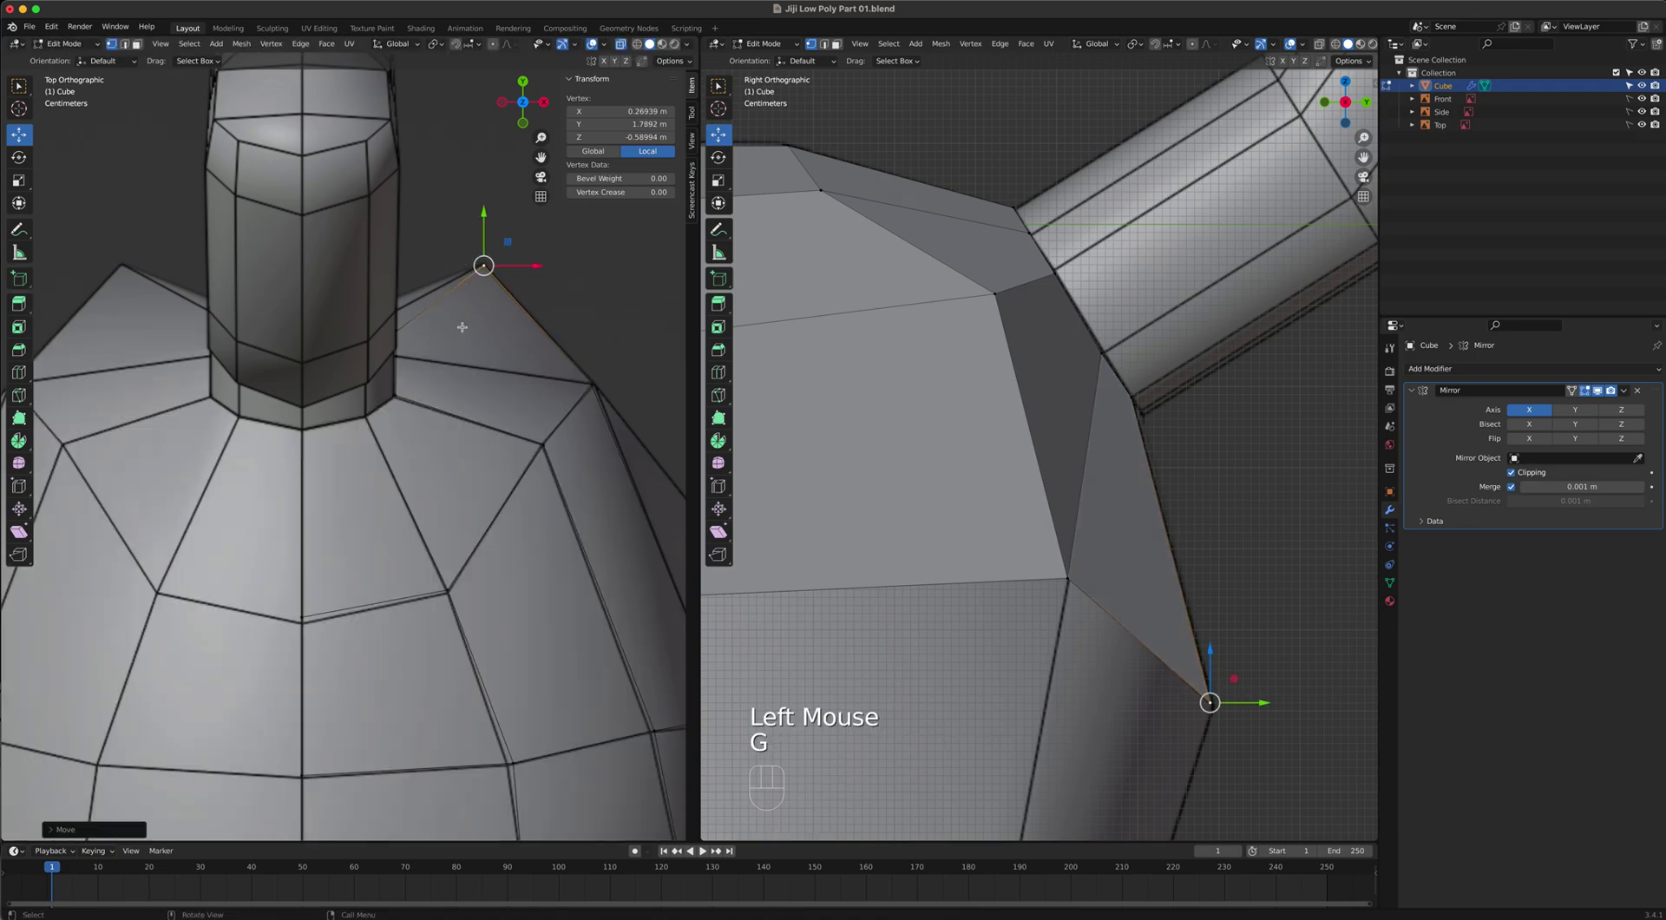
# Shift the vertex under the tail about 0.01 m inward in the top view and realign it with the reference in the side view.
pyautogui.click(1128, 396)
pyautogui.press('g')
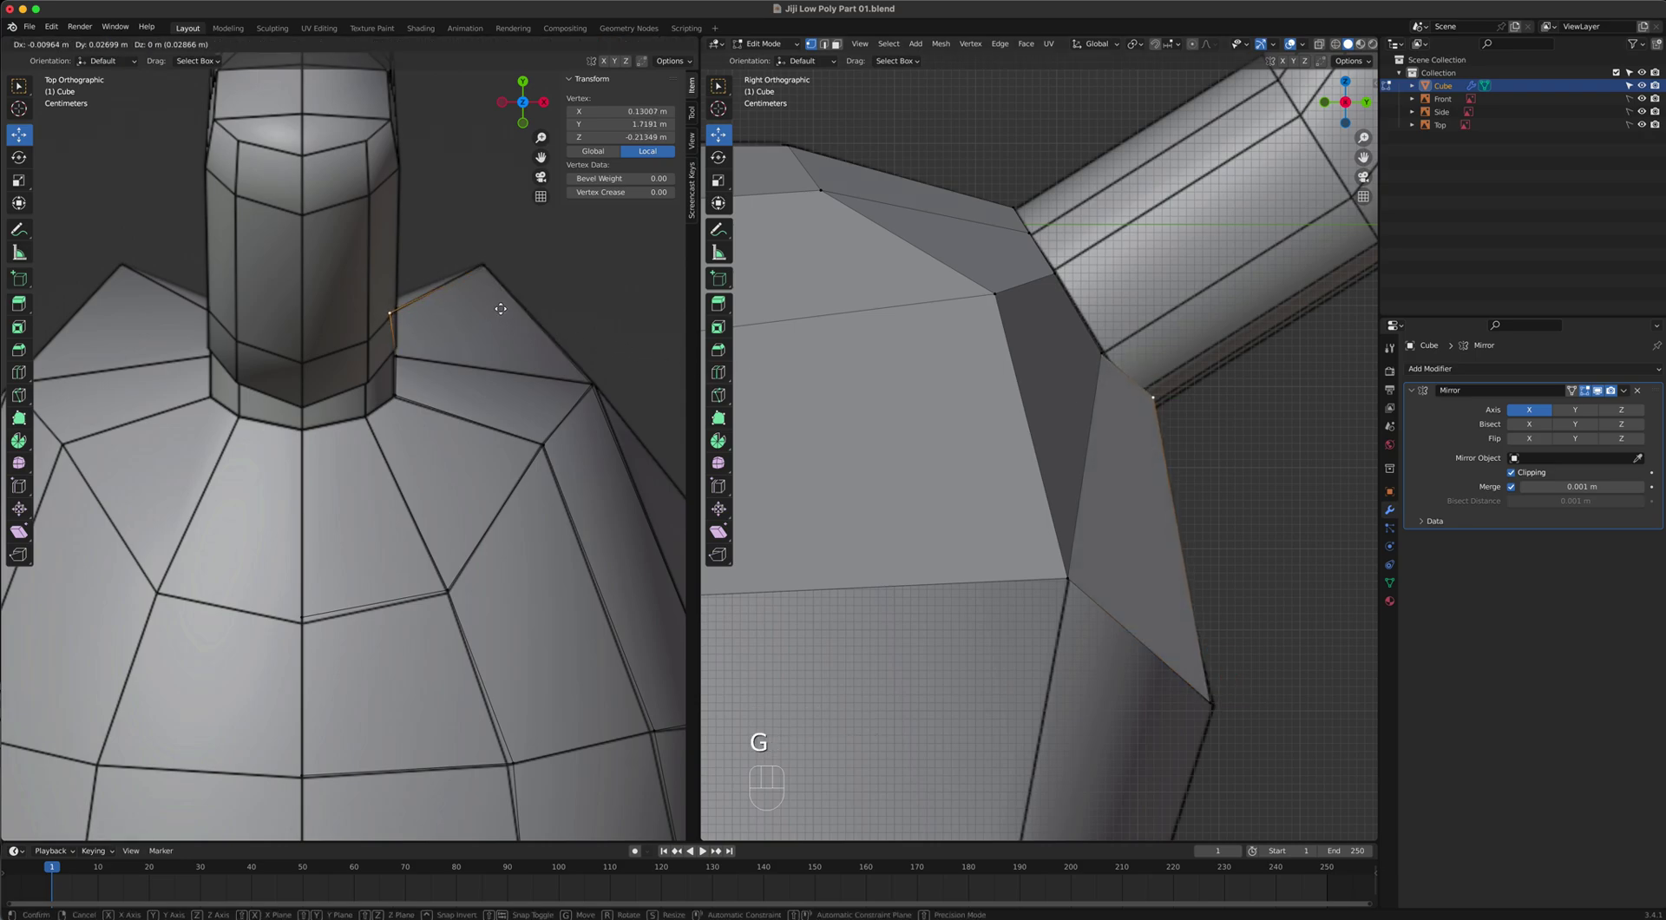
pyautogui.click(498, 310)
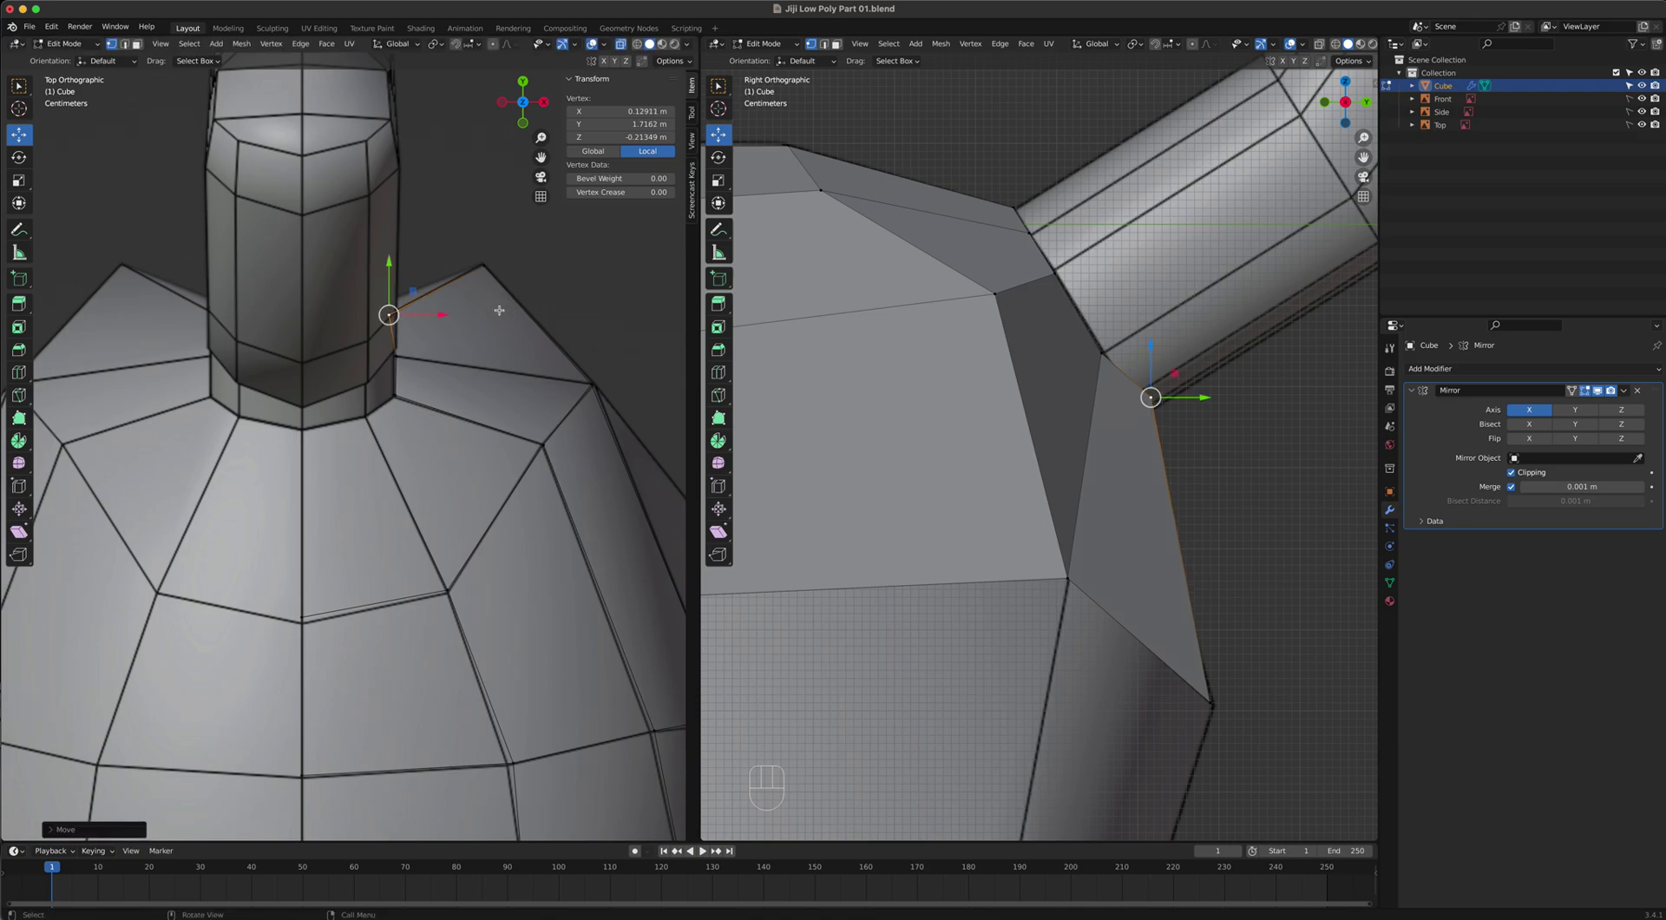
pyautogui.press('g')
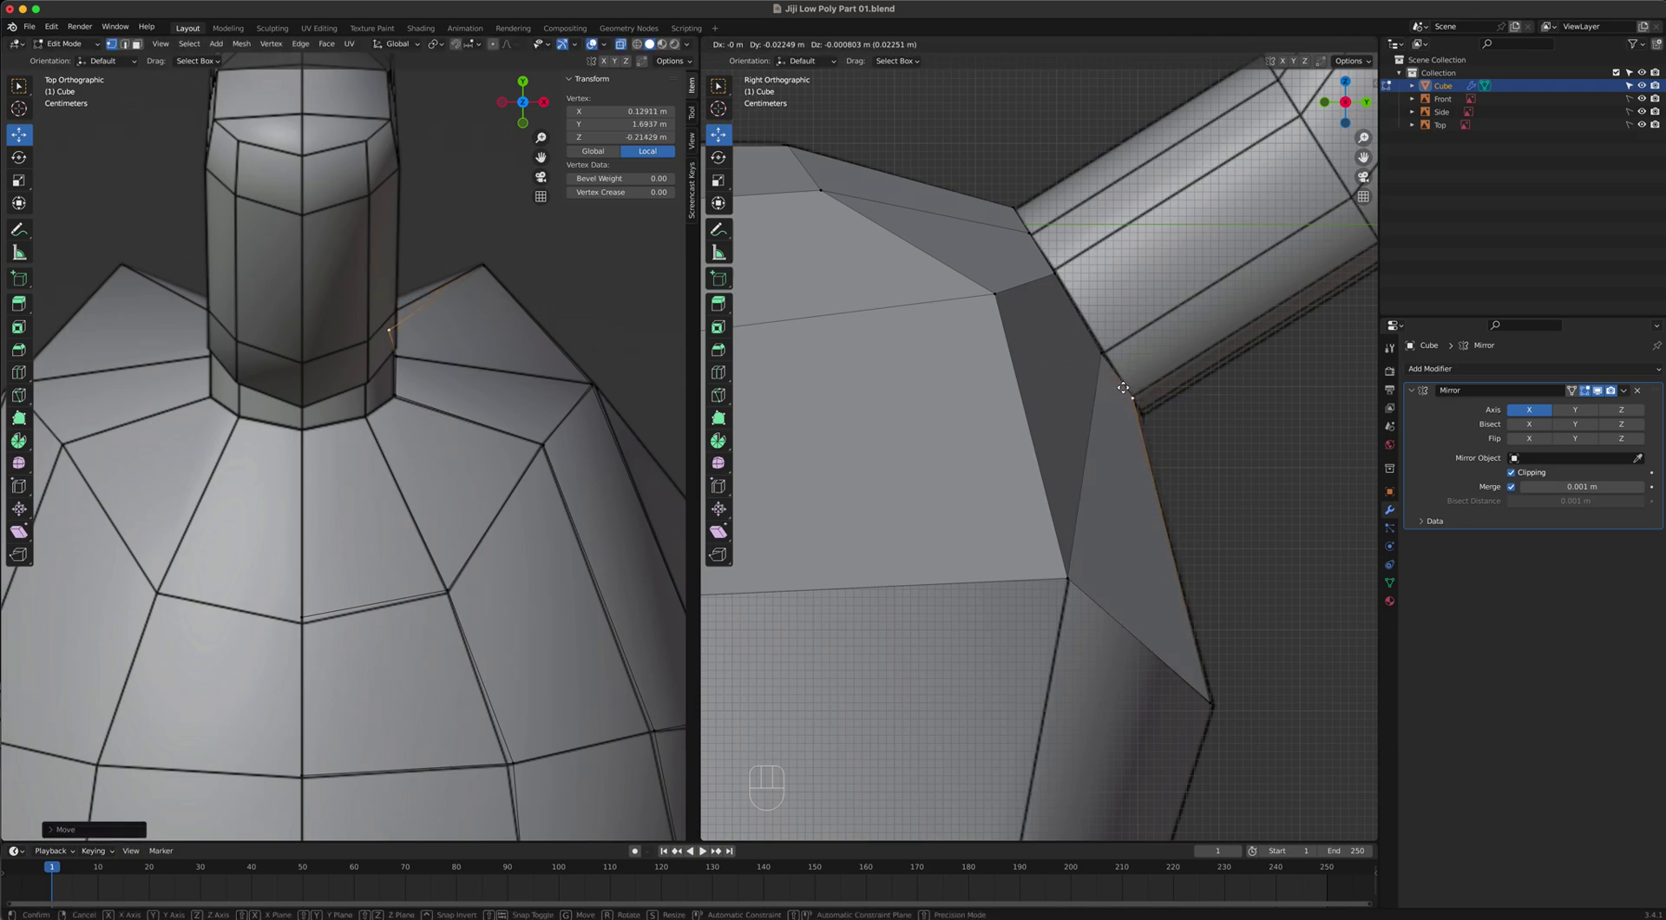
pyautogui.click(1124, 388)
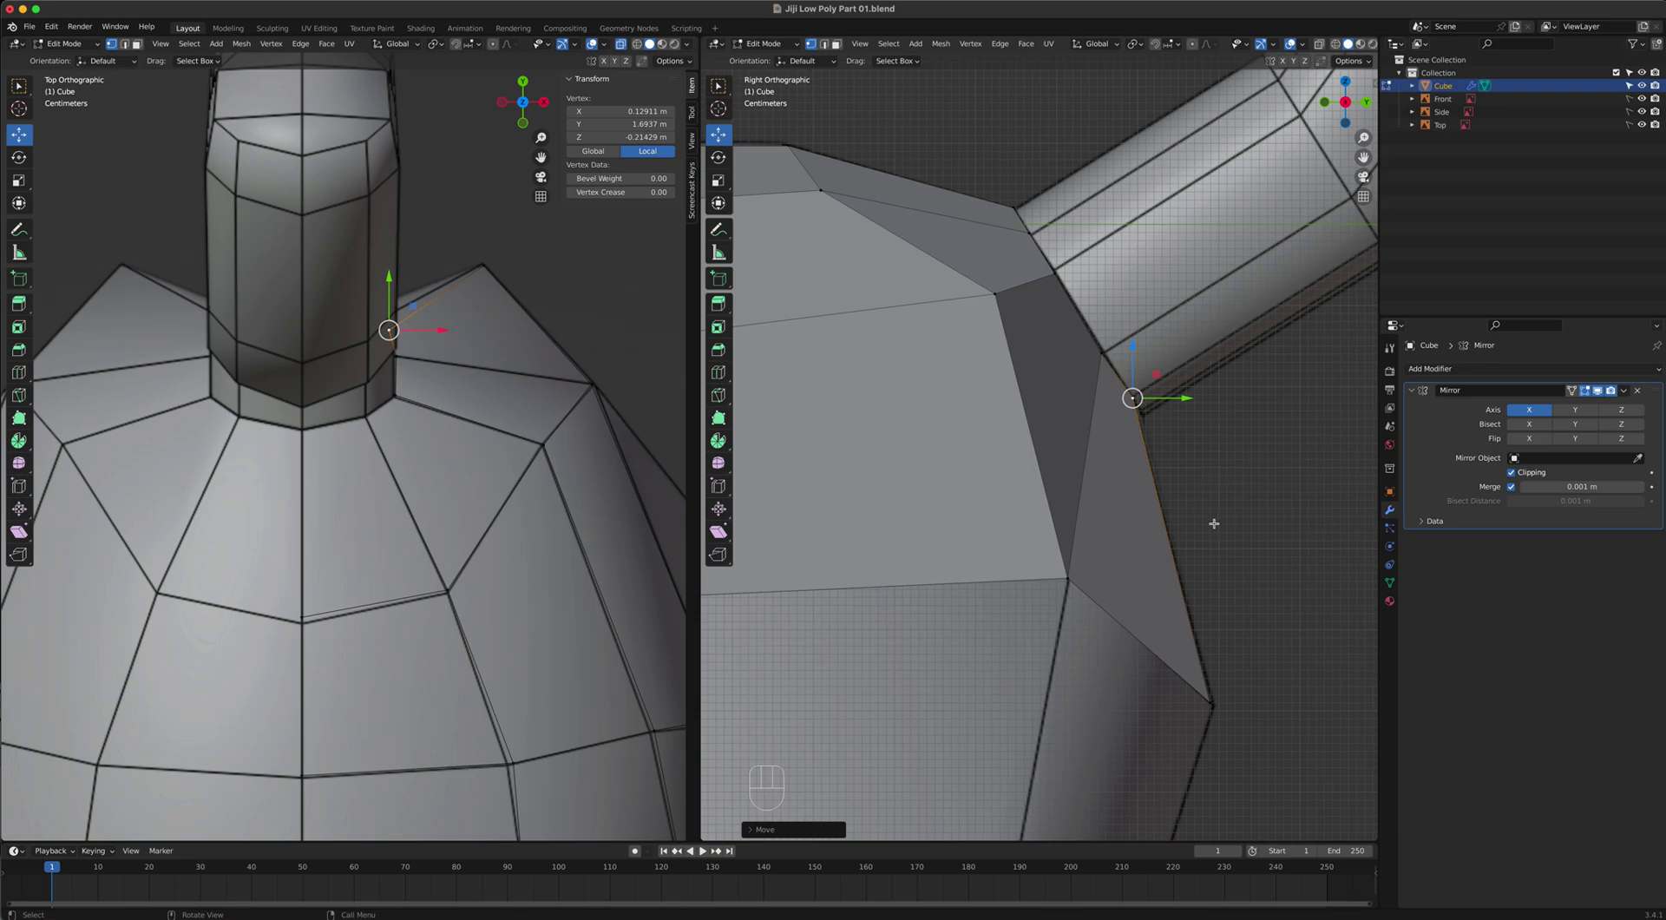
# Extrude the rear edge between the tail underside and the haunch corner about 0.09 m toward the centerline.
pyautogui.scroll(-4, 1123, 508)
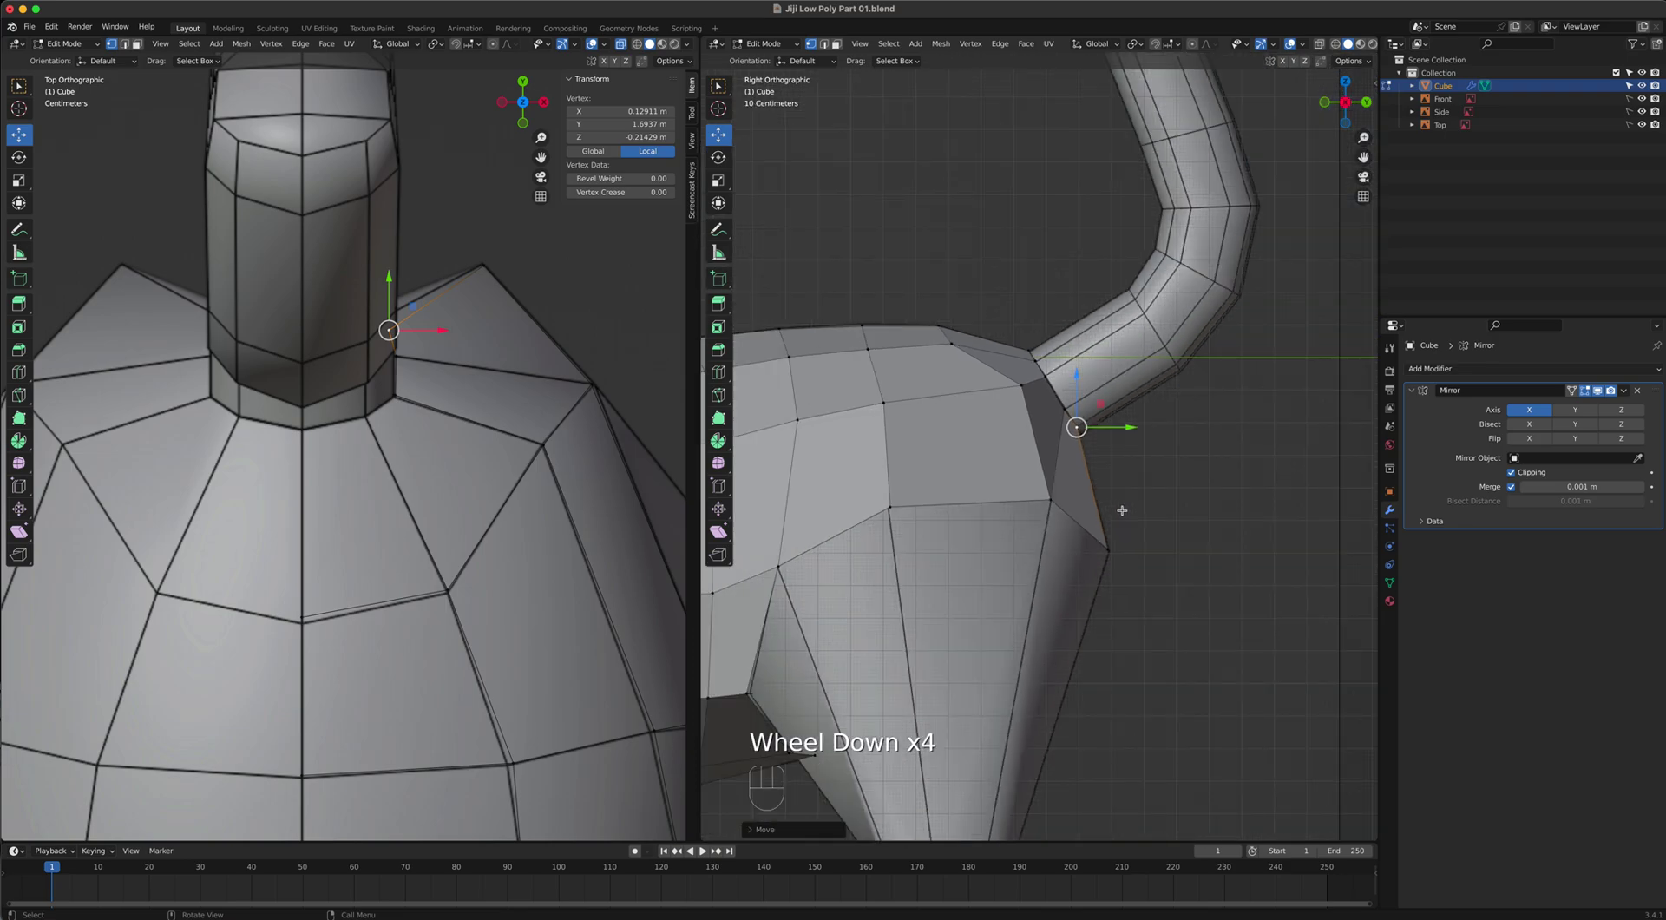
pyautogui.scroll(5, 1120, 507)
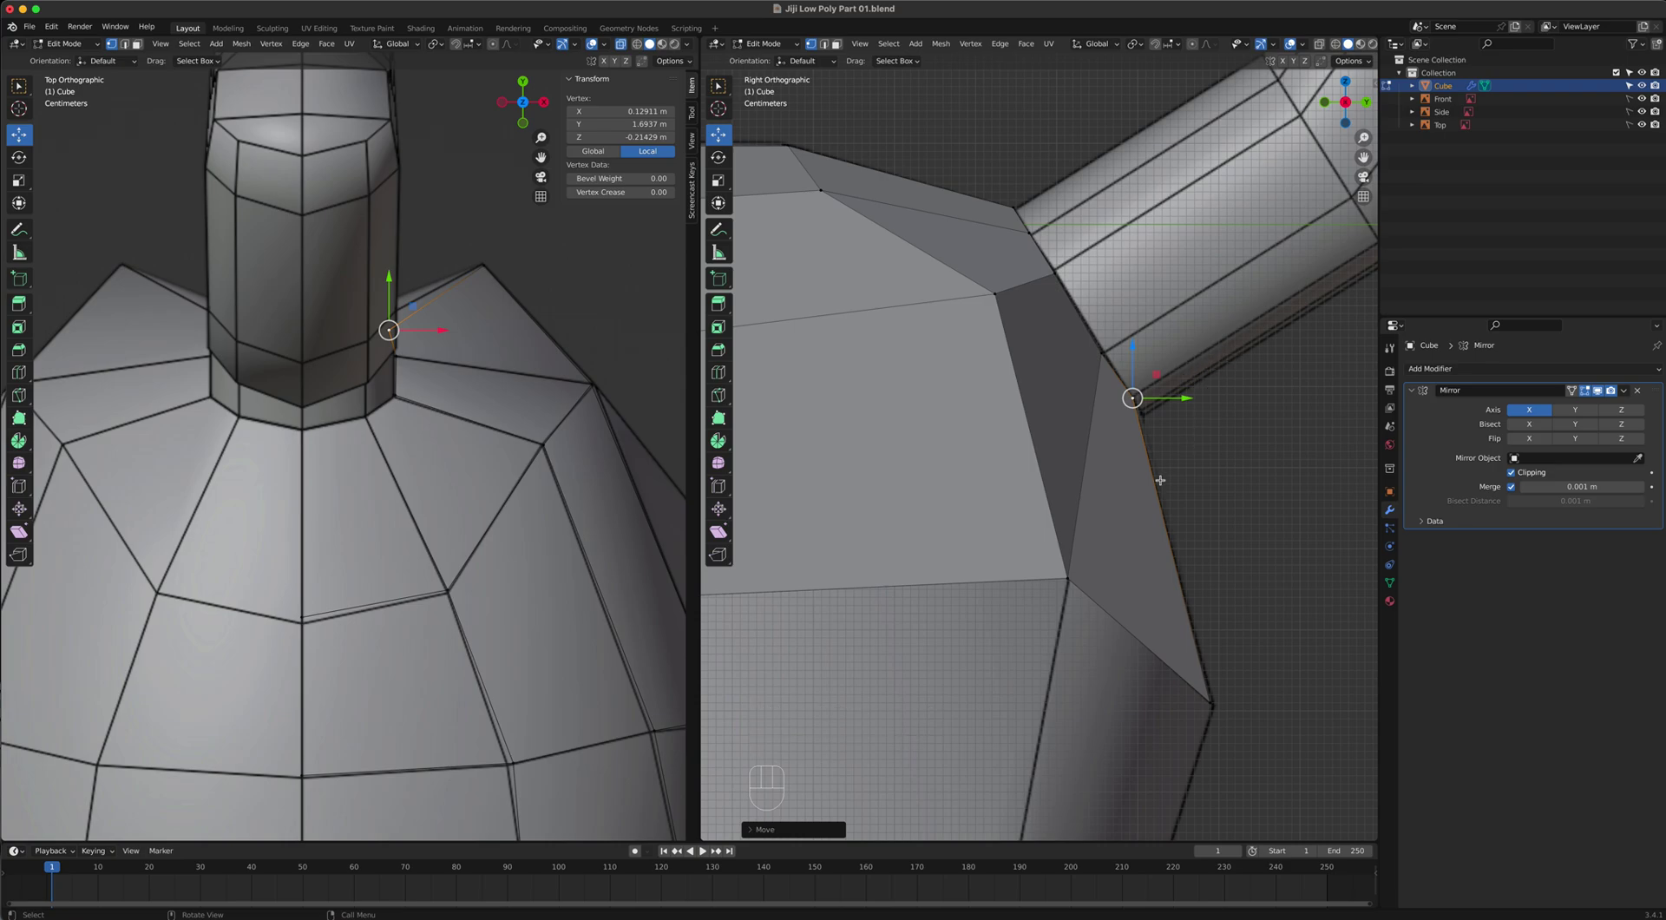
pyautogui.press('2')
pyautogui.click(1180, 524)
pyautogui.scroll(-2, 1213, 517)
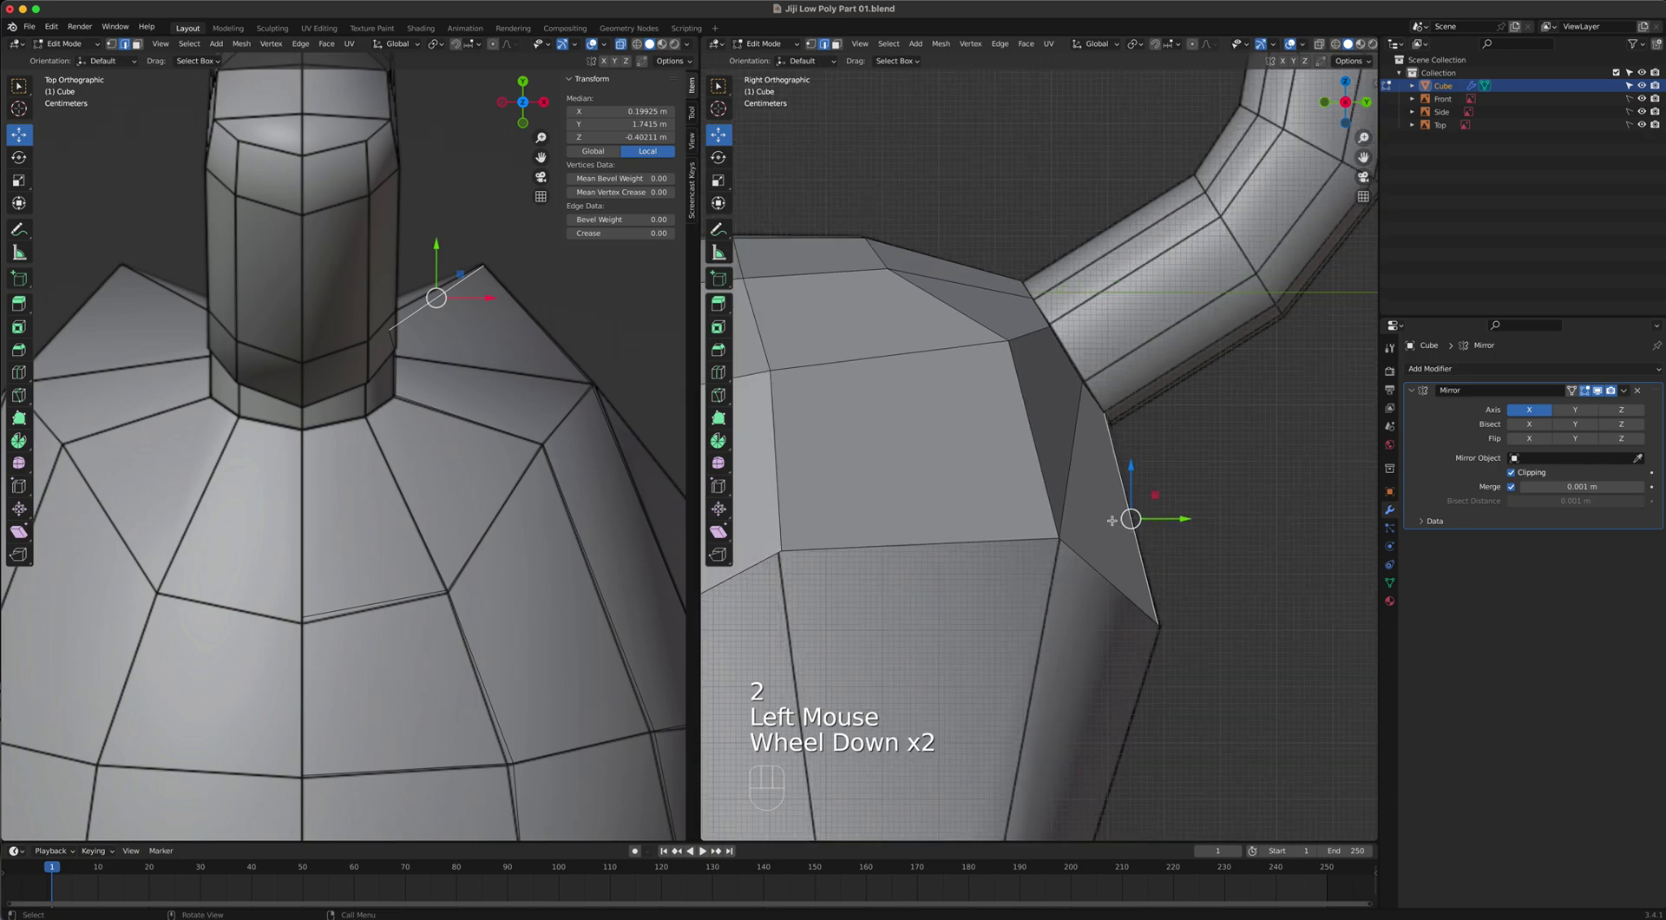
pyautogui.moveTo(1137, 514); pyautogui.dragTo(1069, 567, button='middle')
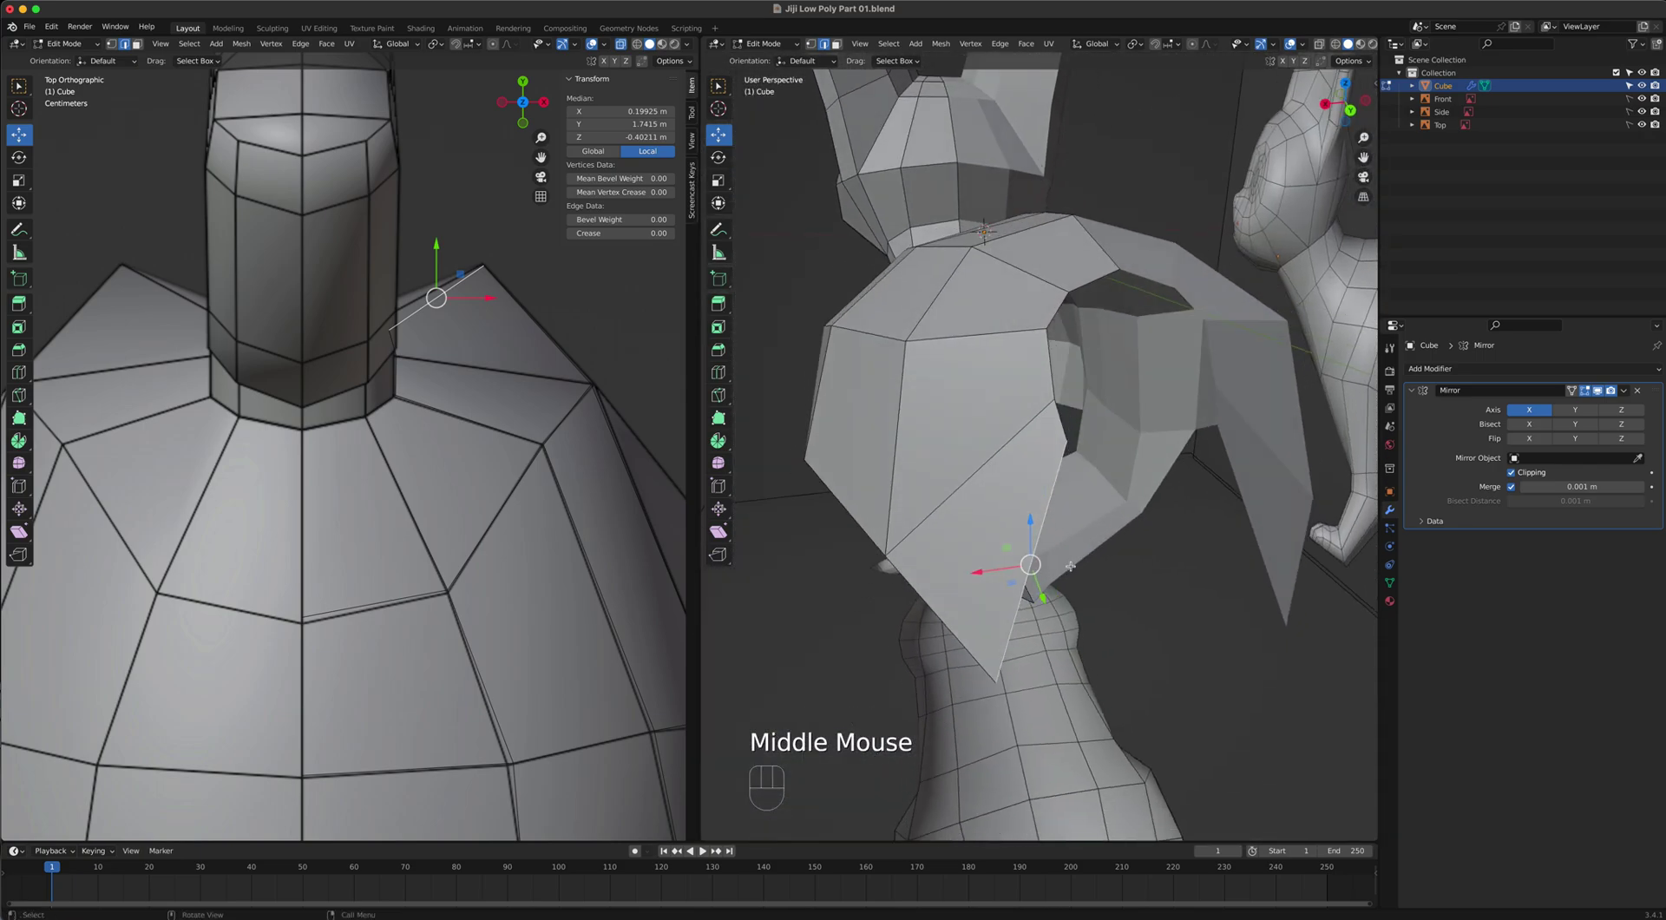
pyautogui.press('e')
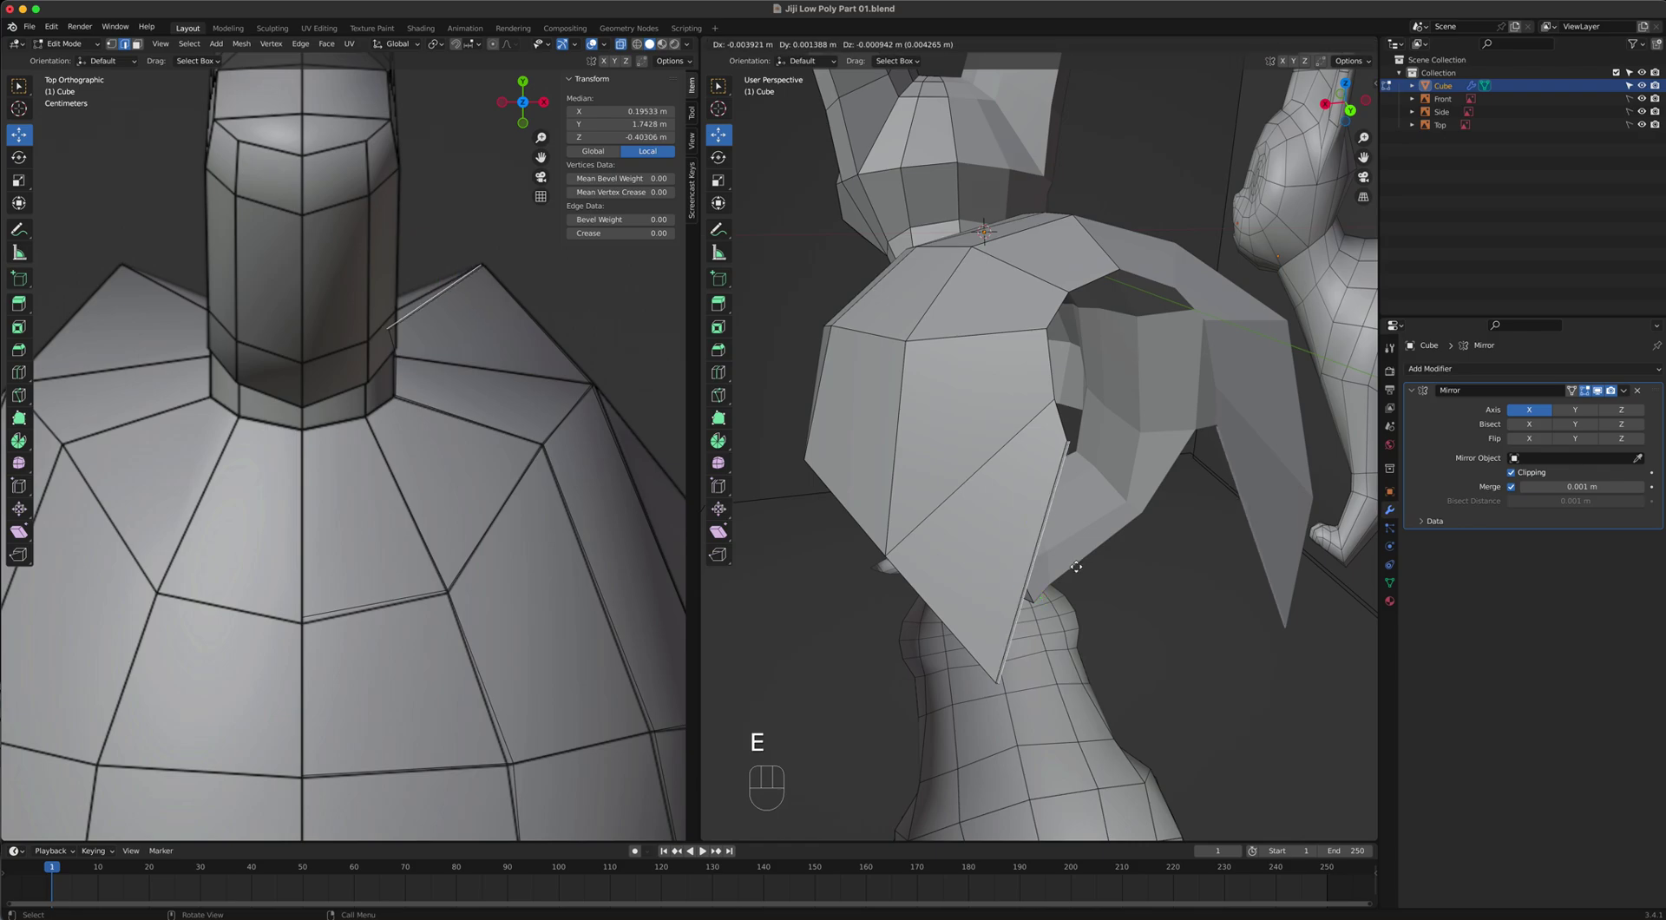
pyautogui.click(1126, 571)
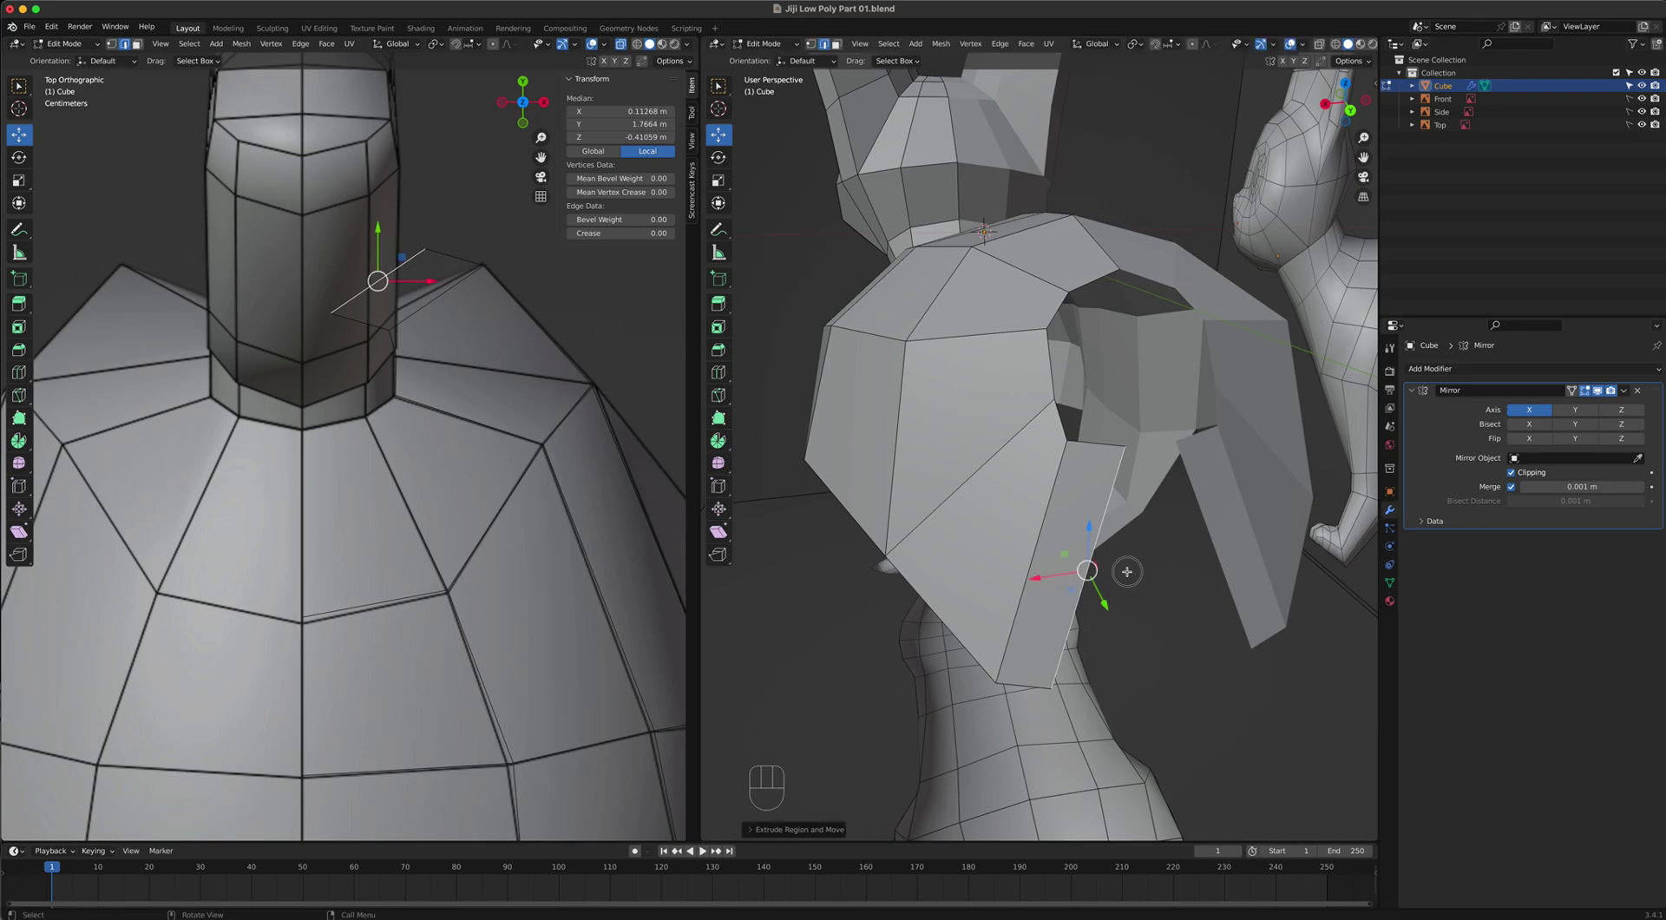
# Move the extruded edge's upper vertex about 0.03 m away from the centerline in the top view.
pyautogui.scroll(3, 424, 305)
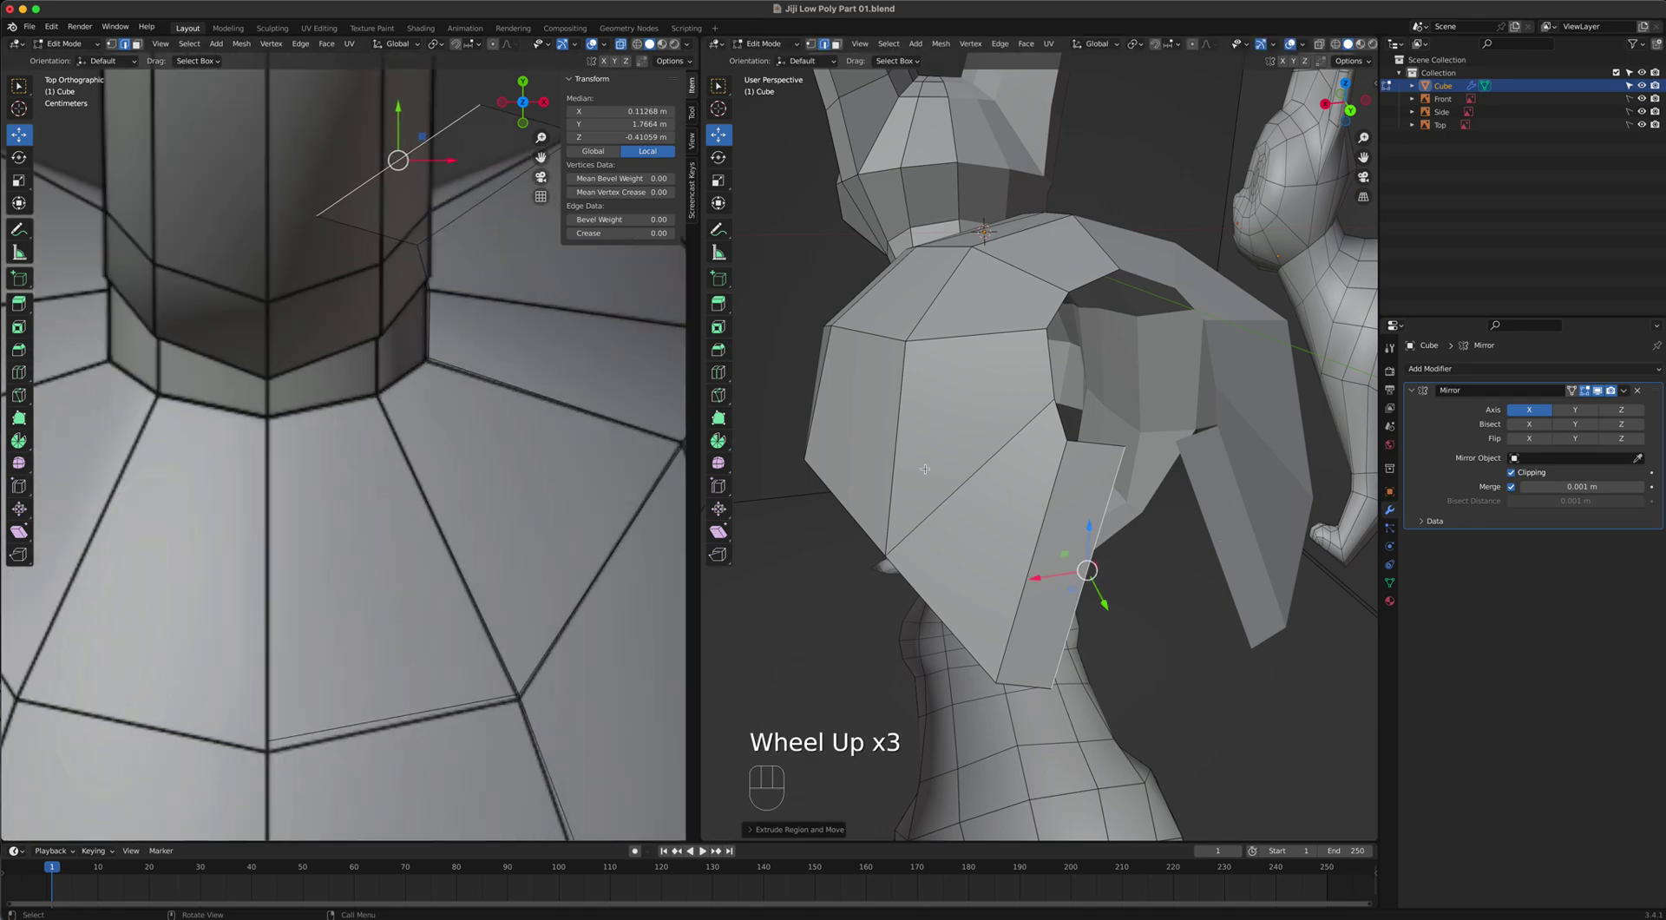
pyautogui.press('1')
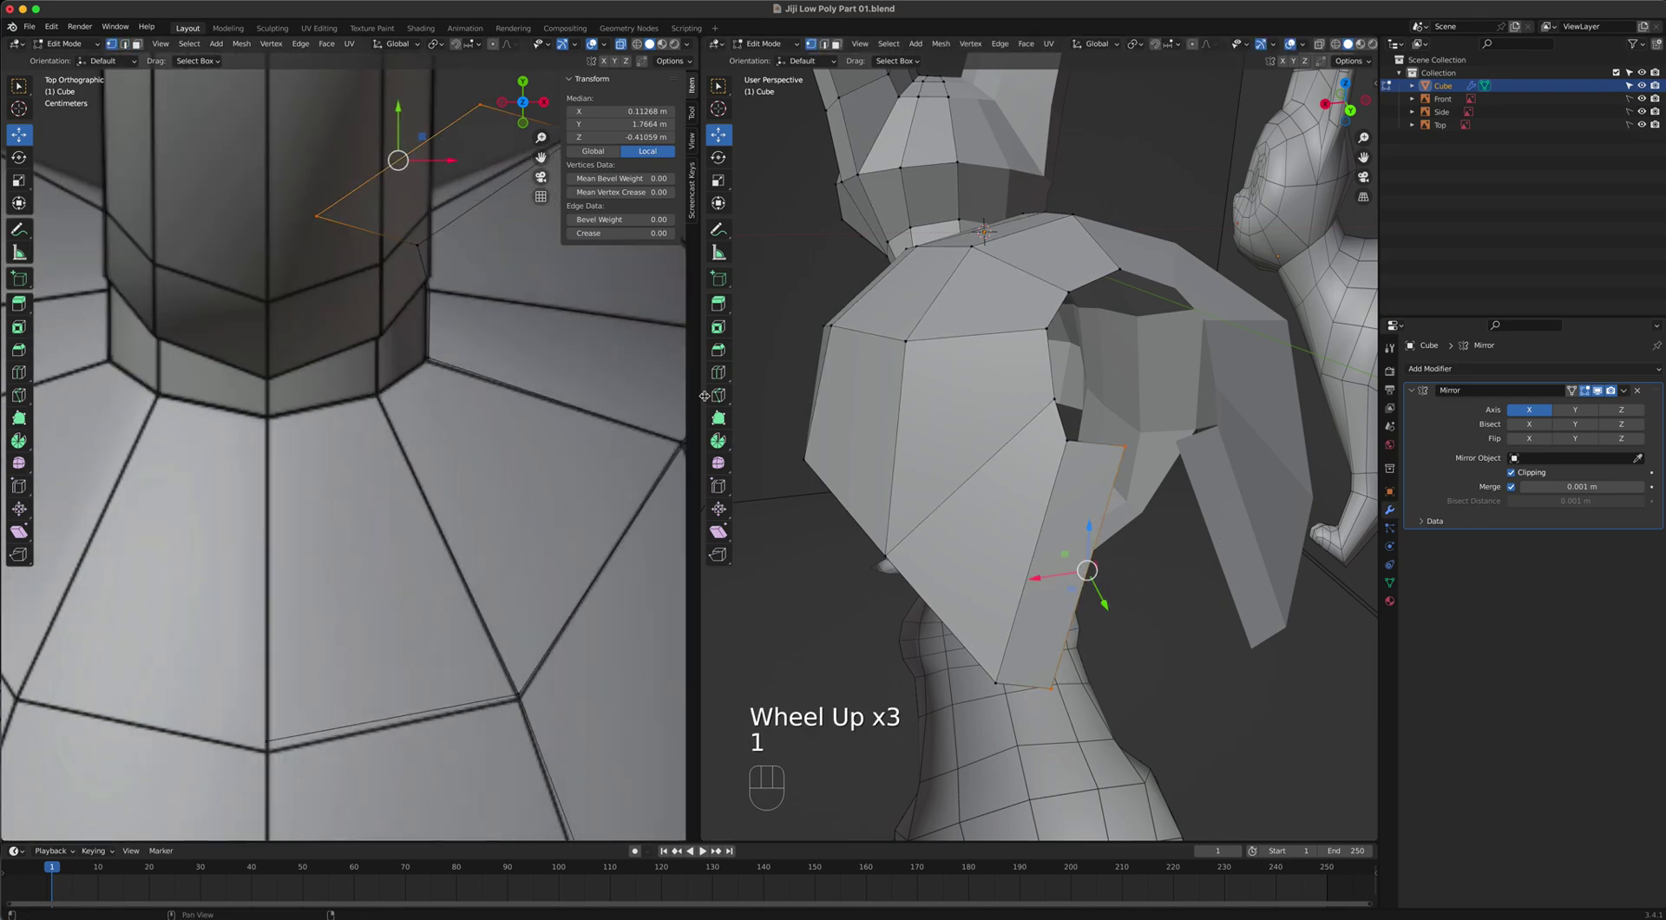
pyautogui.keyDown('shift'); pyautogui.moveTo(486, 284); pyautogui.dragTo(462, 453, button='middle'); pyautogui.keyUp('shift')
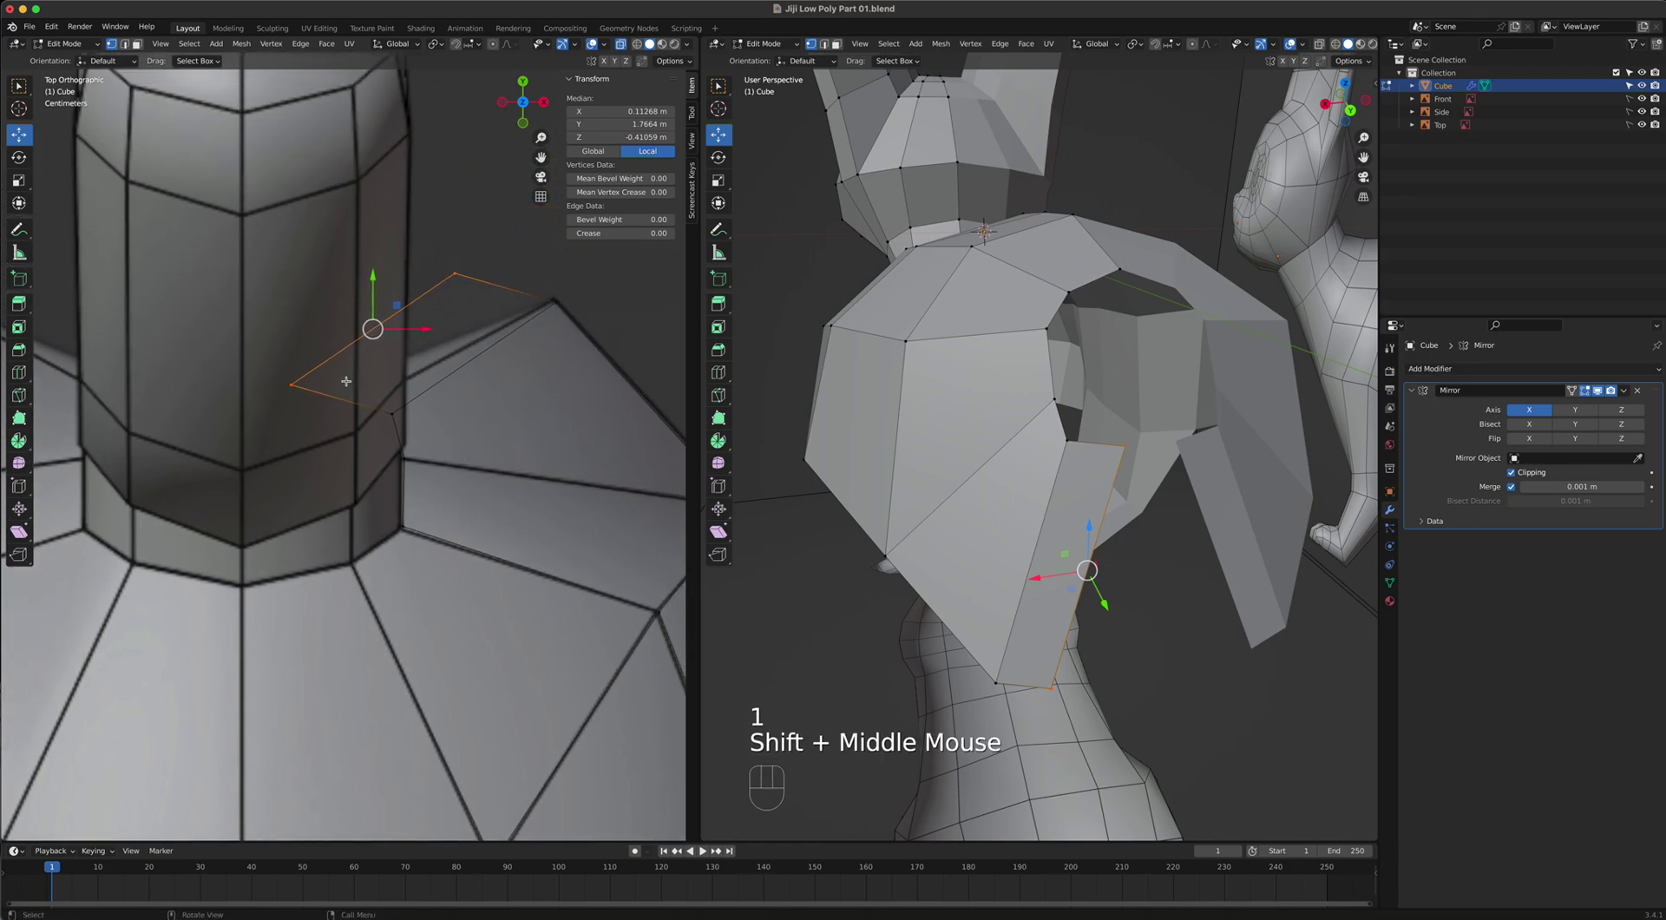
pyautogui.click(296, 386)
pyautogui.press('g')
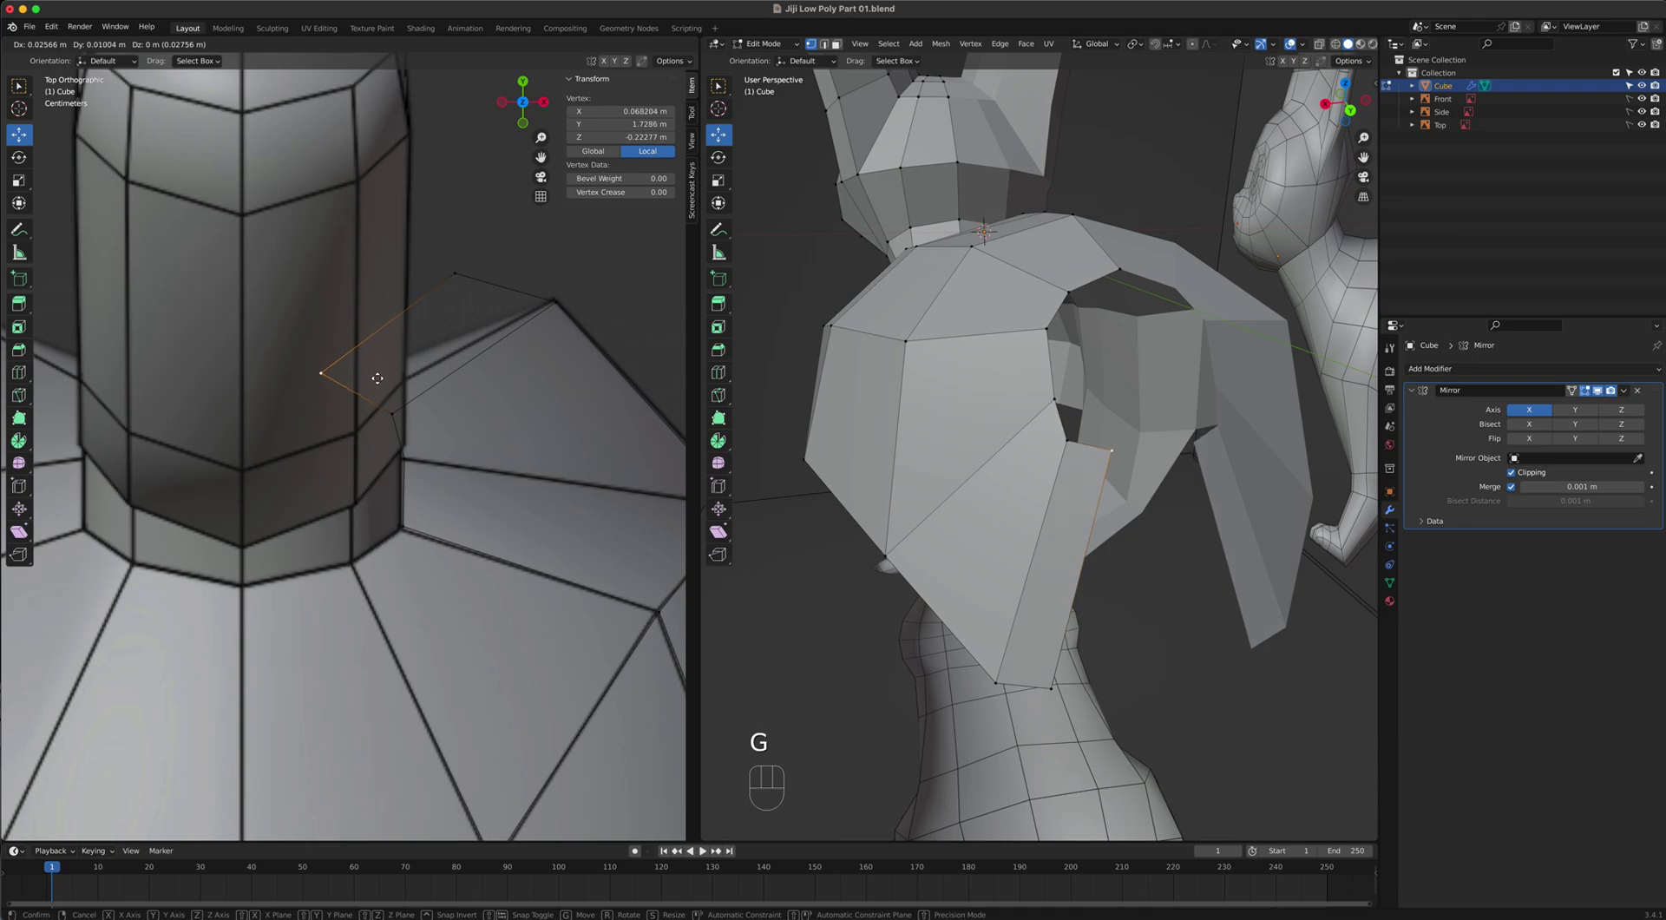
pyautogui.click(366, 375)
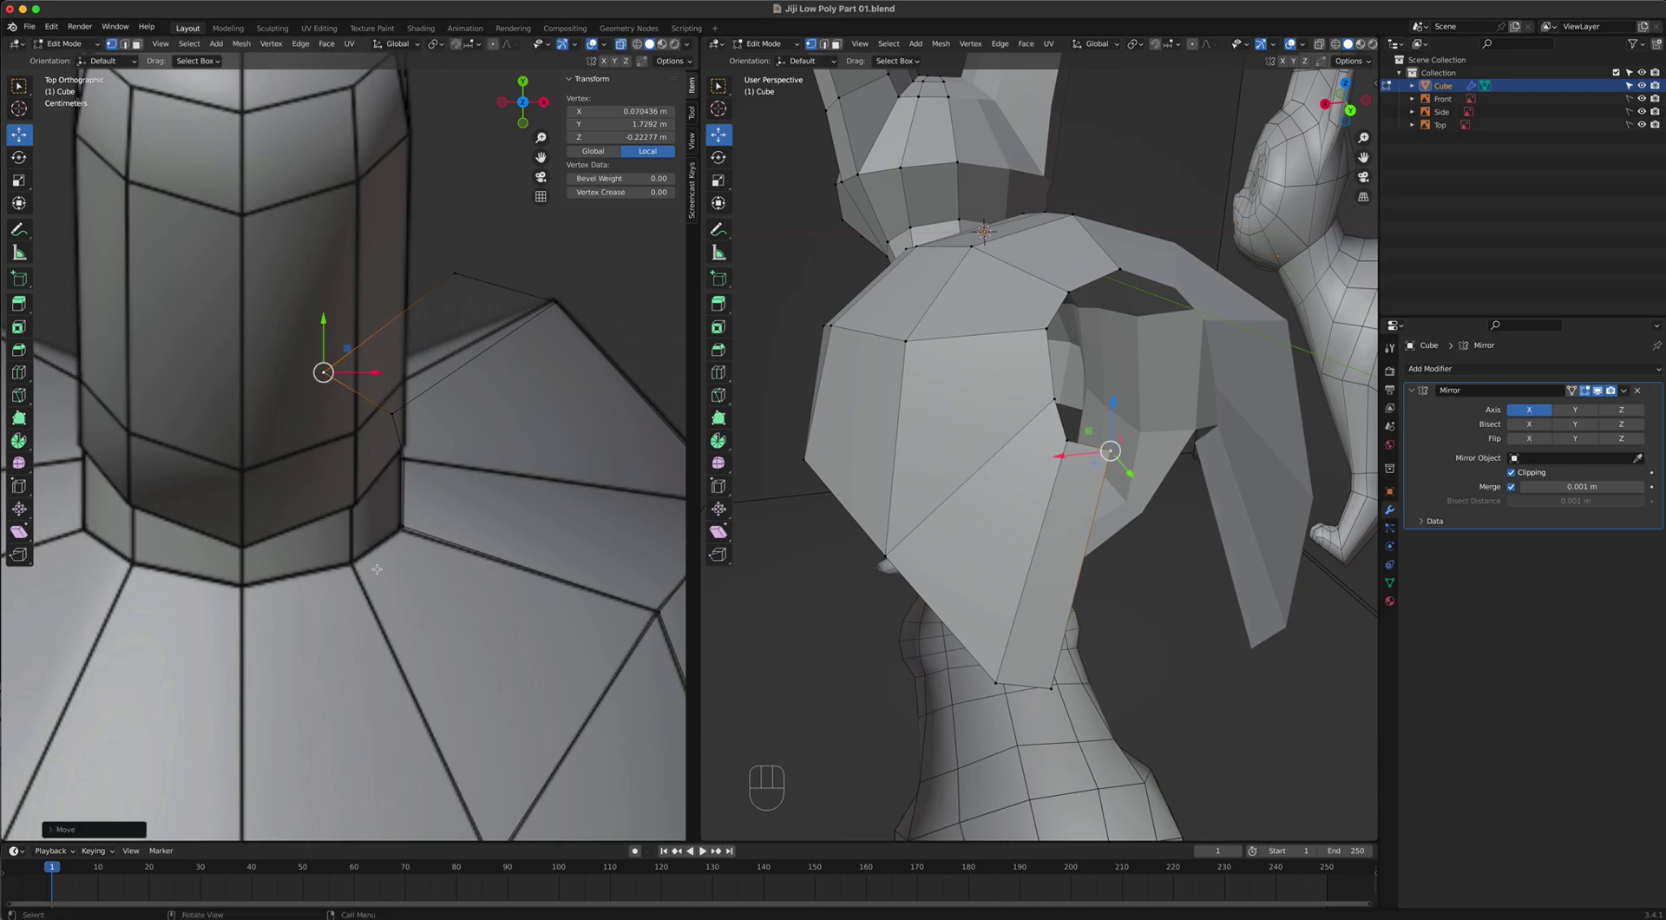
# Move the extruded edge's lower vertex about 0.11 m inward and 0.1 m forward in the top view, and the upper one about 0.02 m forward.
pyautogui.click(454, 275)
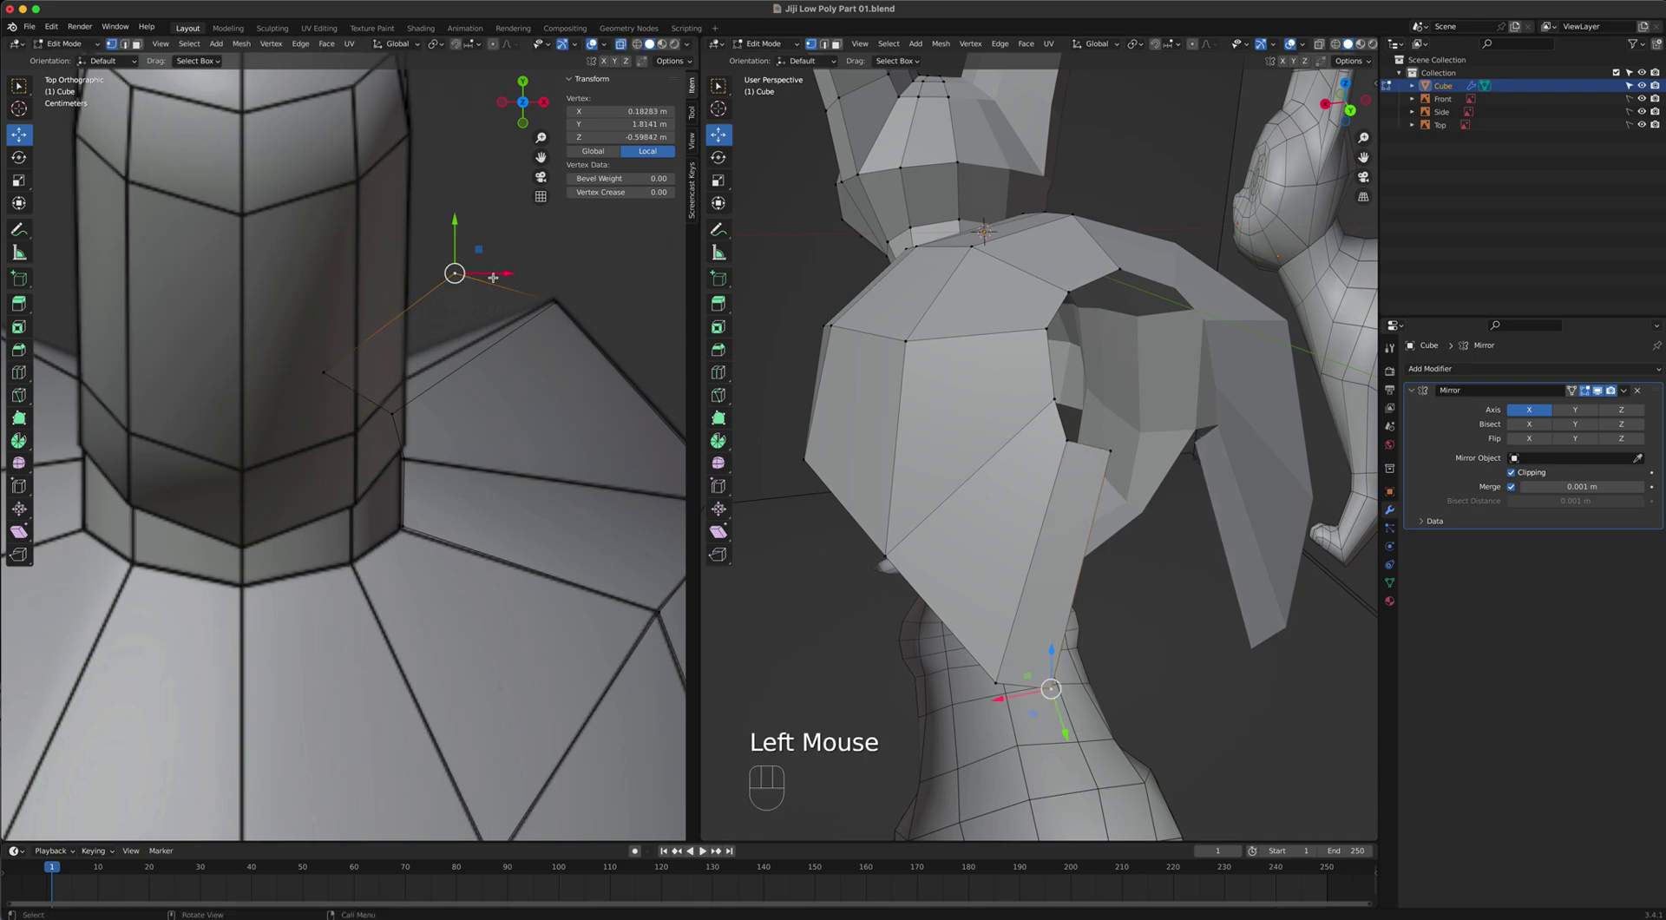
pyautogui.press('g')
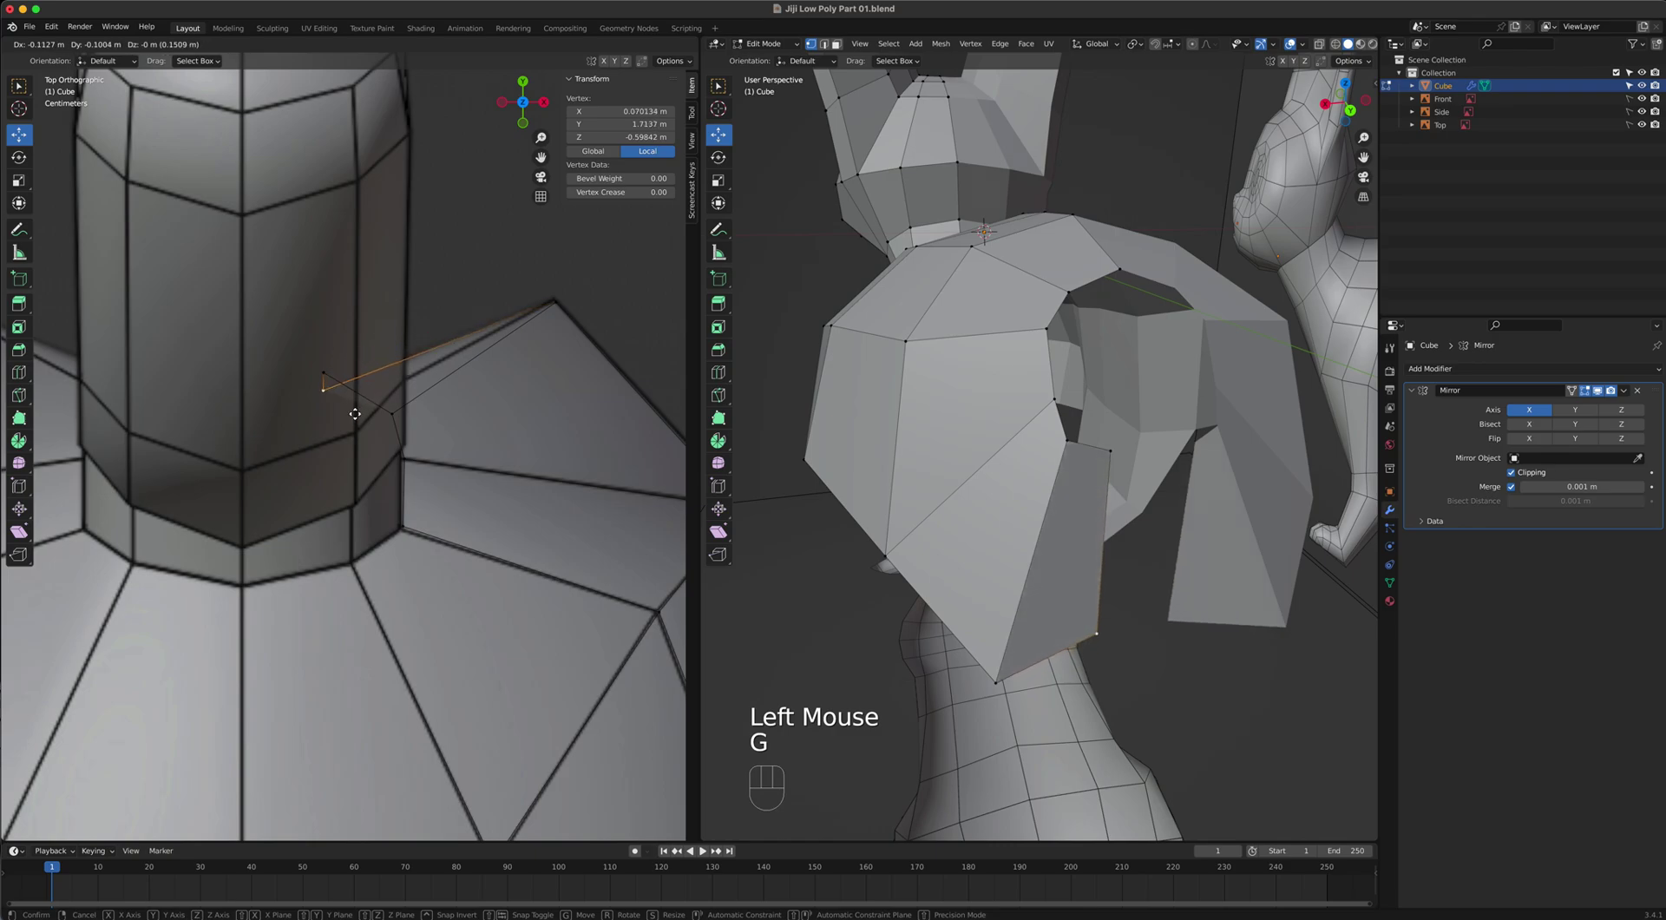
pyautogui.click(354, 404)
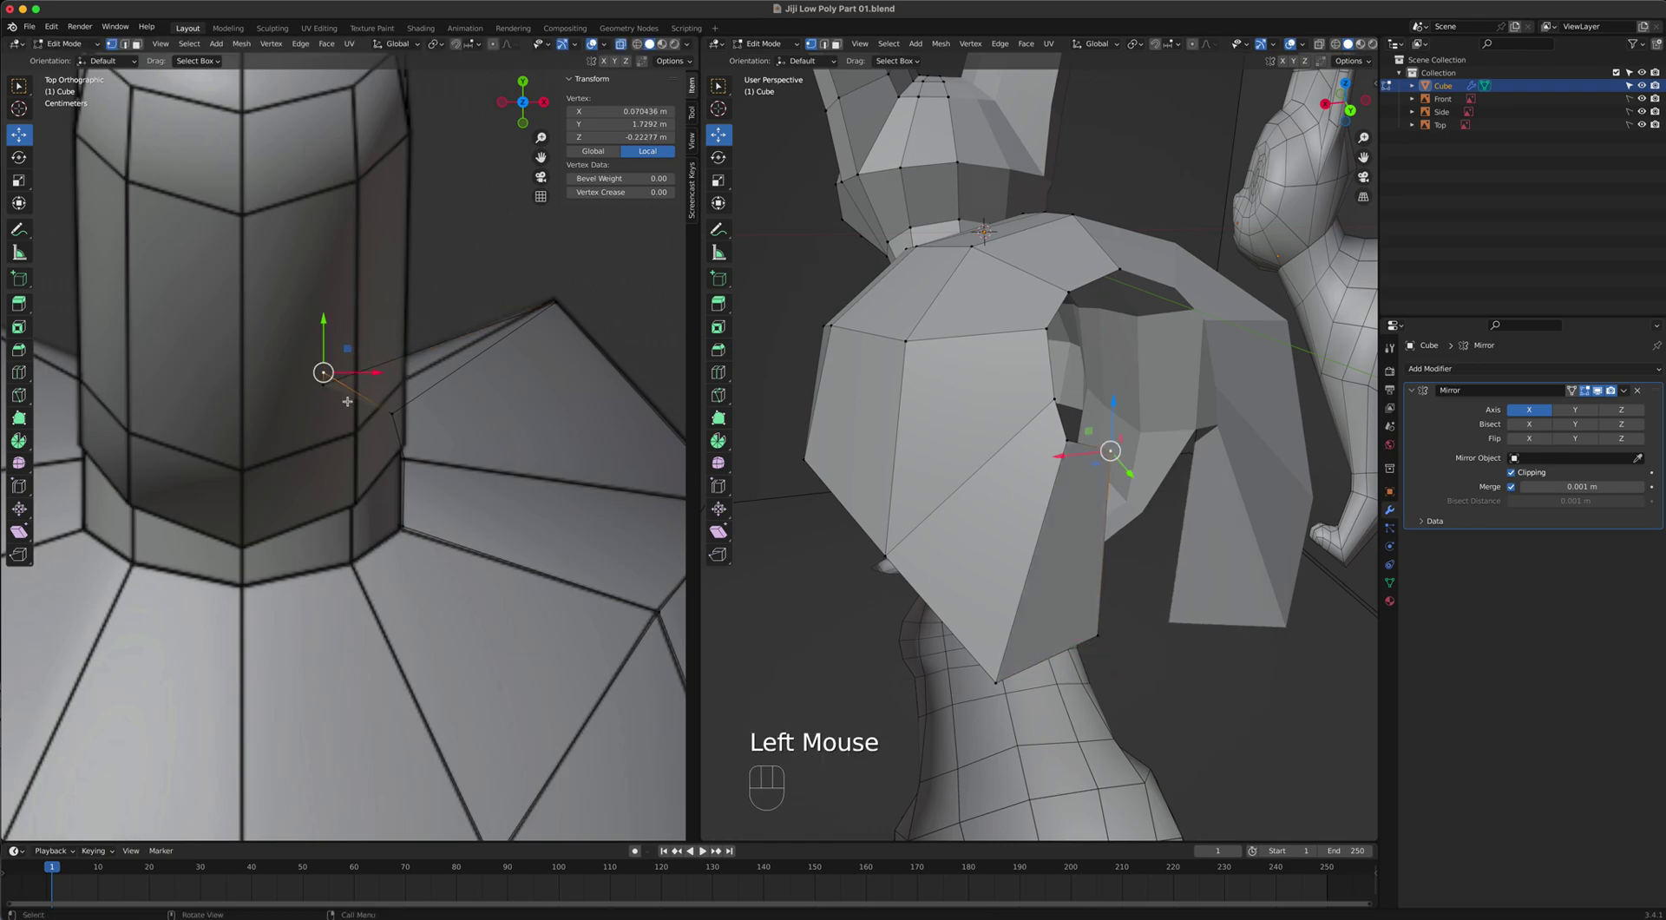
pyautogui.press('g')
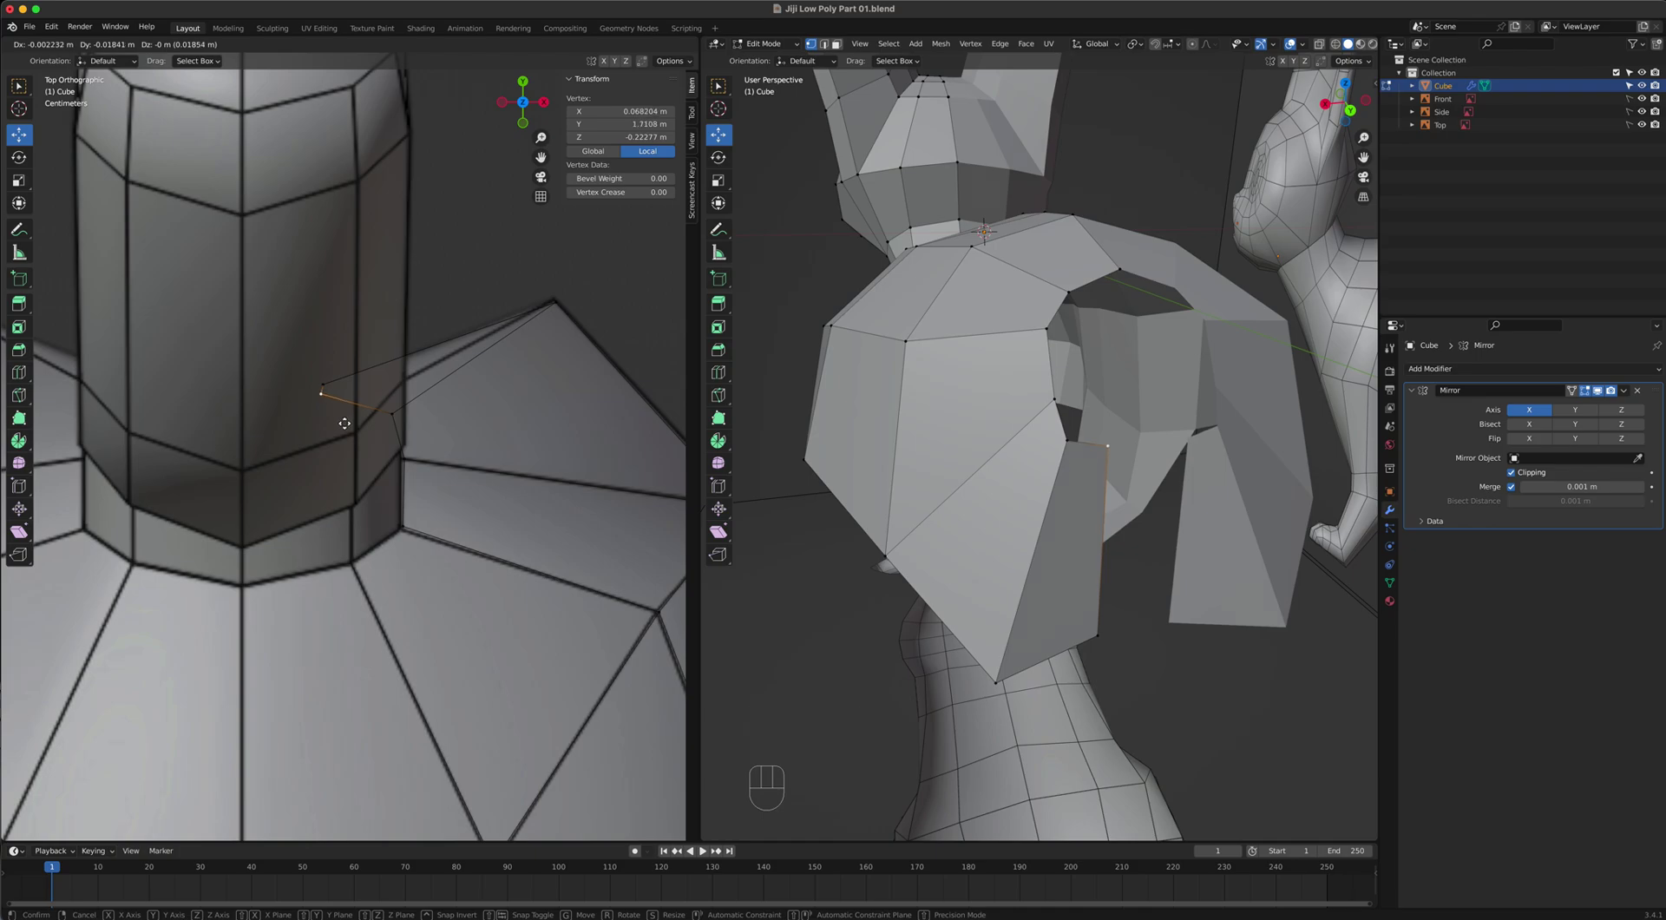
pyautogui.click(344, 423)
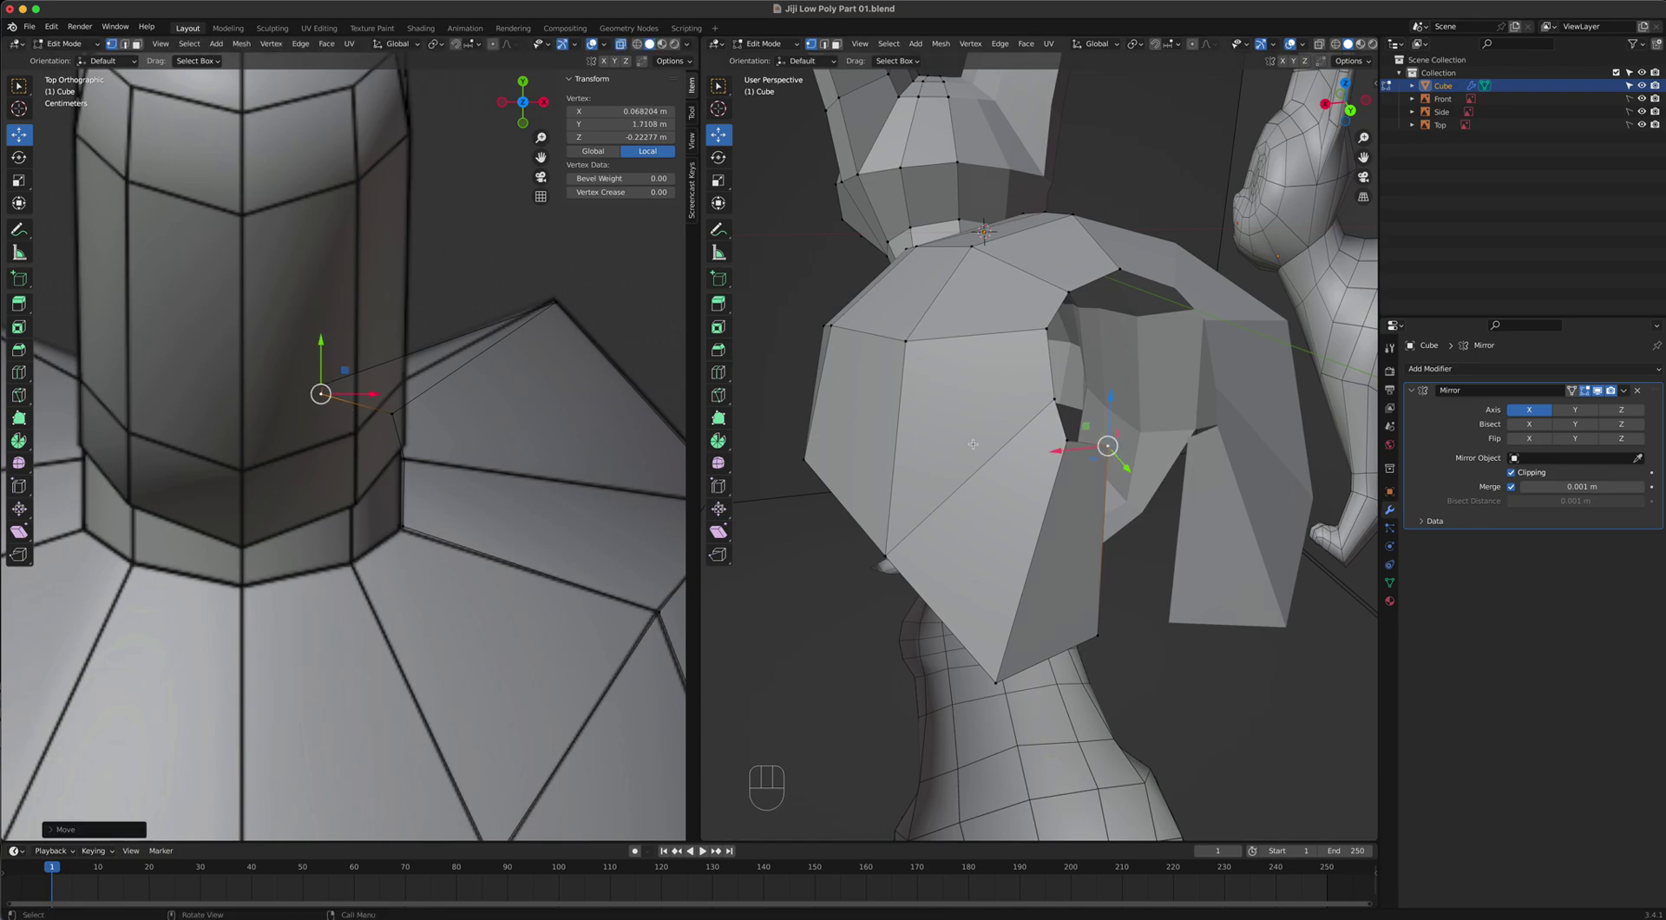
# Extrude the rump's inner vertical edge to the mirror centerline and shift the new edge about 0.02 m forward along Y.
pyautogui.scroll(-2, 1084, 442)
pyautogui.scroll(3, 1098, 446)
pyautogui.moveTo(1103, 451); pyautogui.dragTo(1121, 502, button='middle')
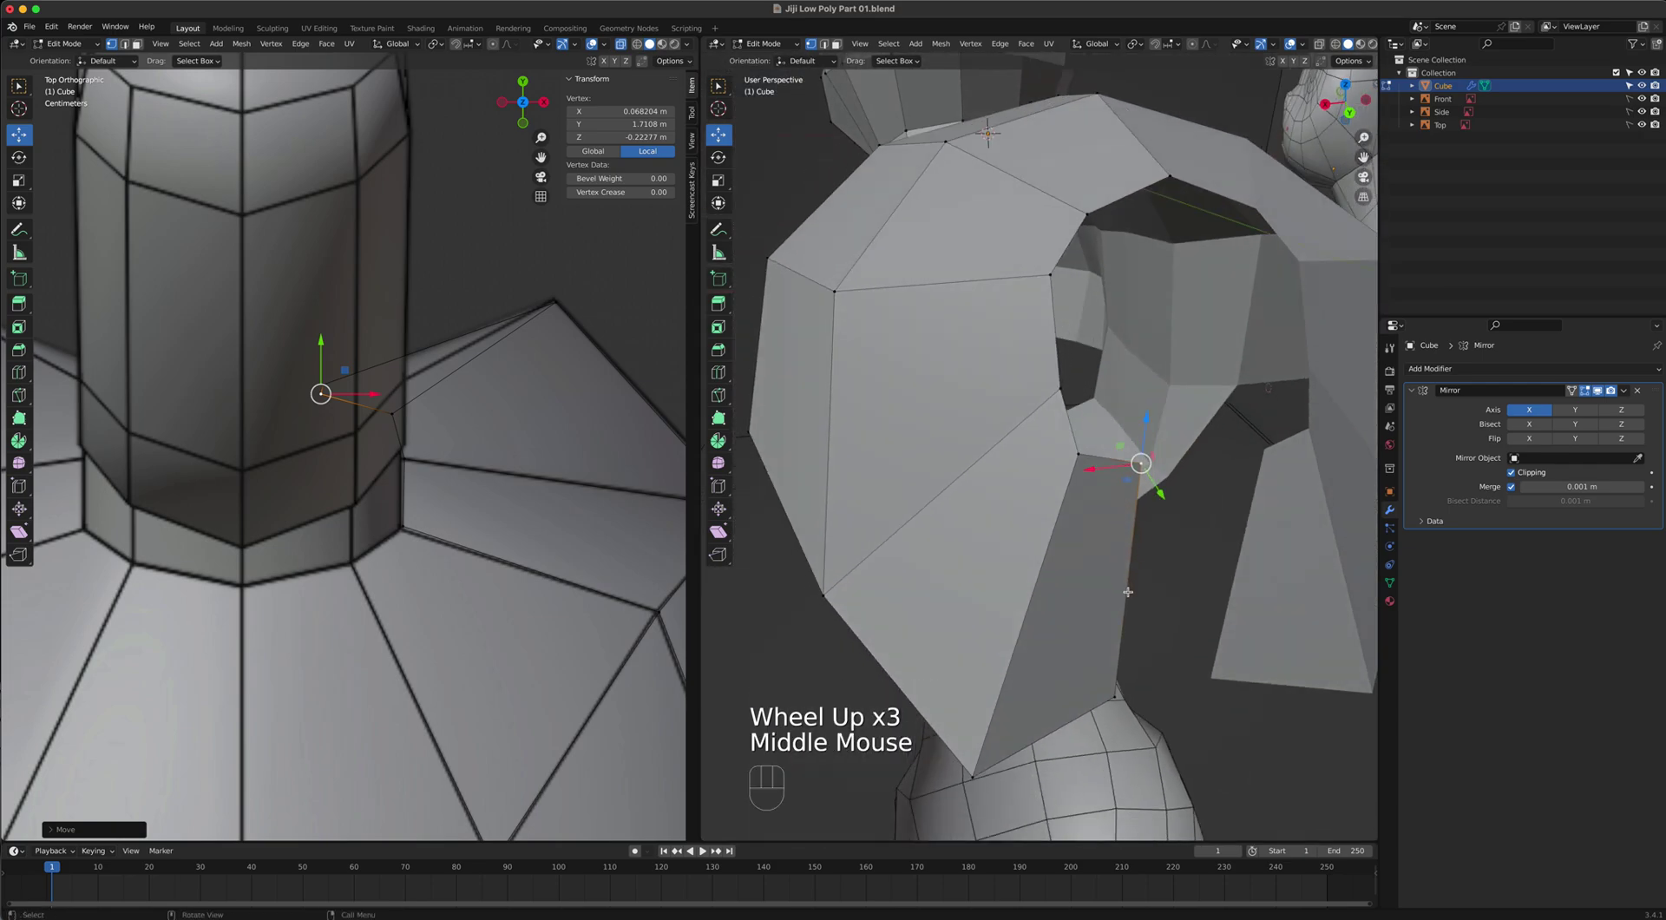
pyautogui.press('2')
pyautogui.click(1127, 592)
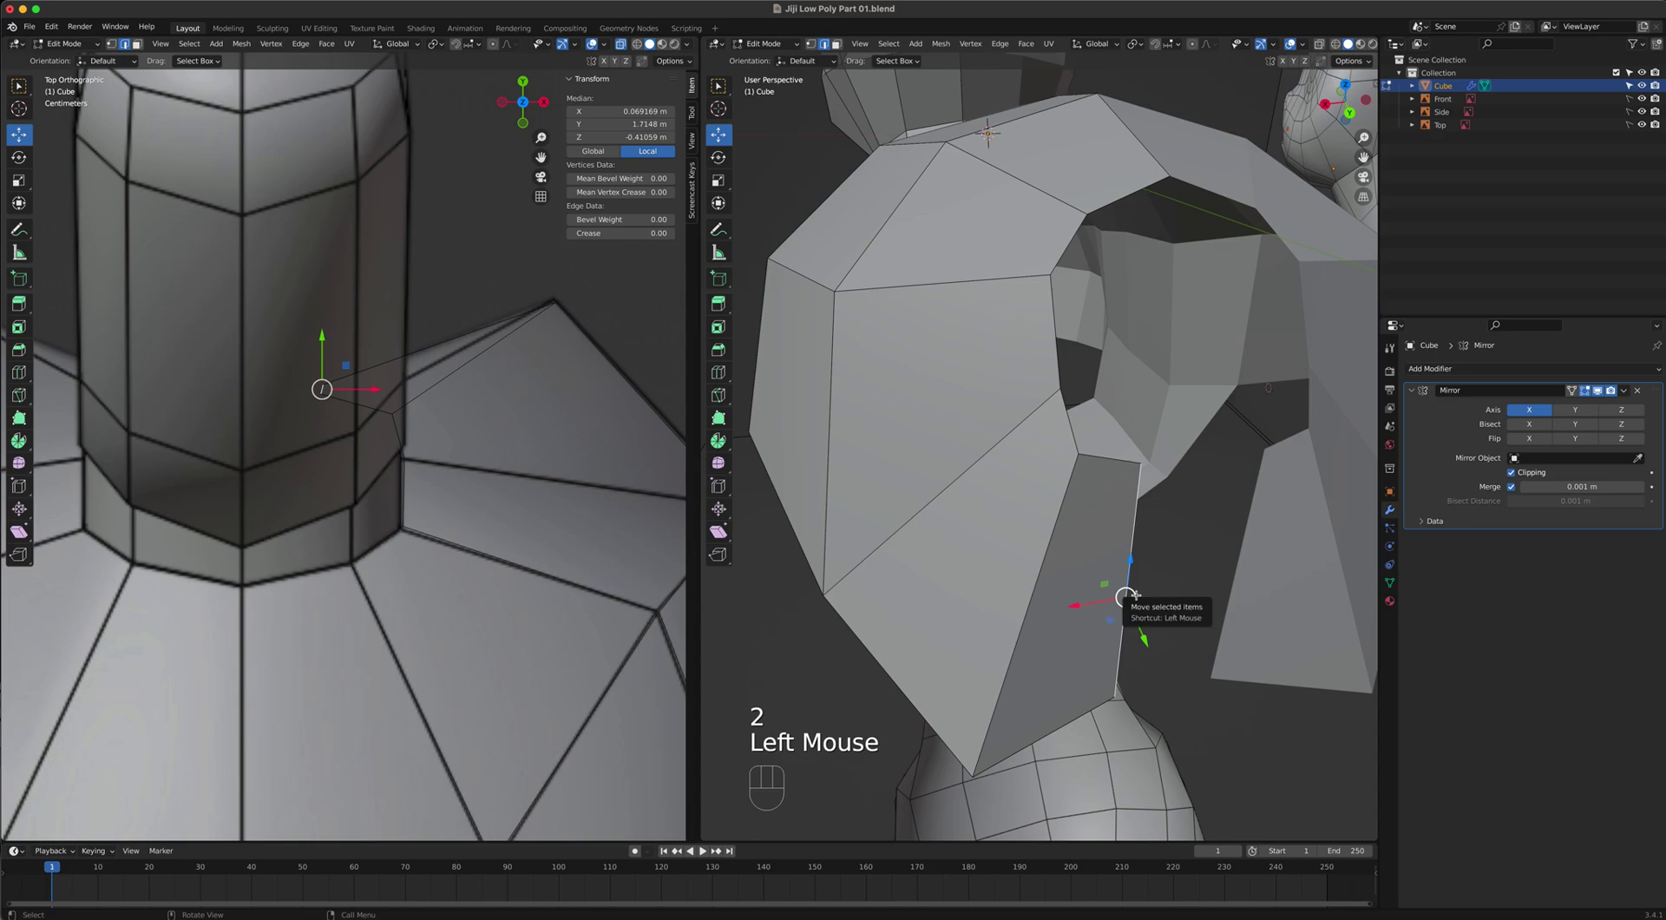
pyautogui.press('e')
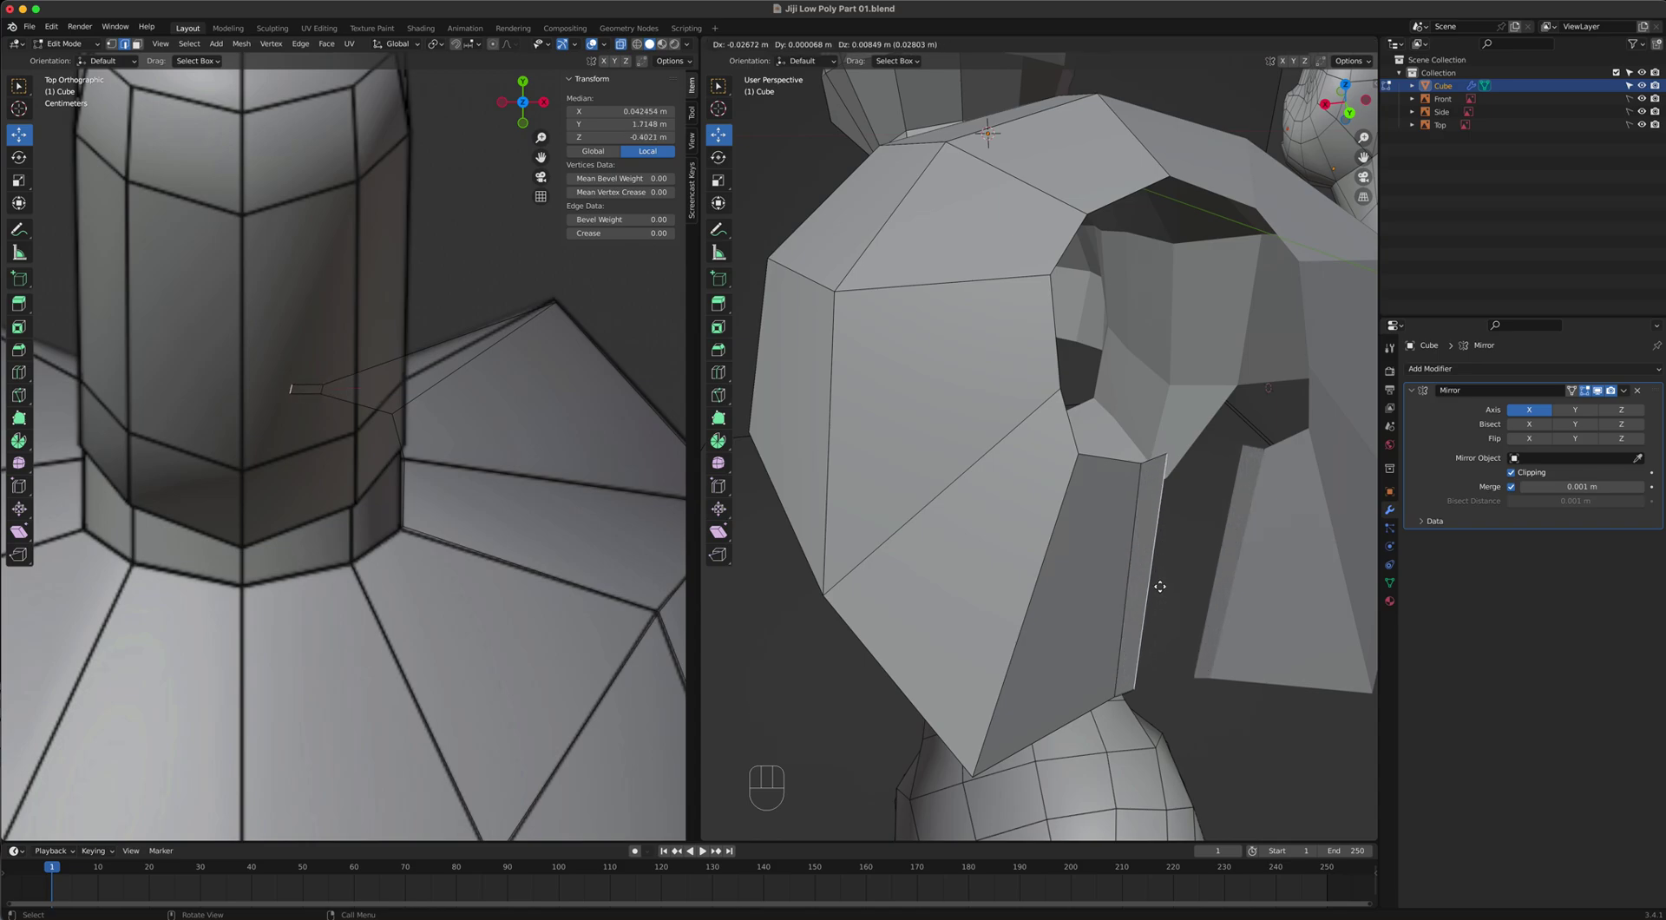
pyautogui.click(1198, 580)
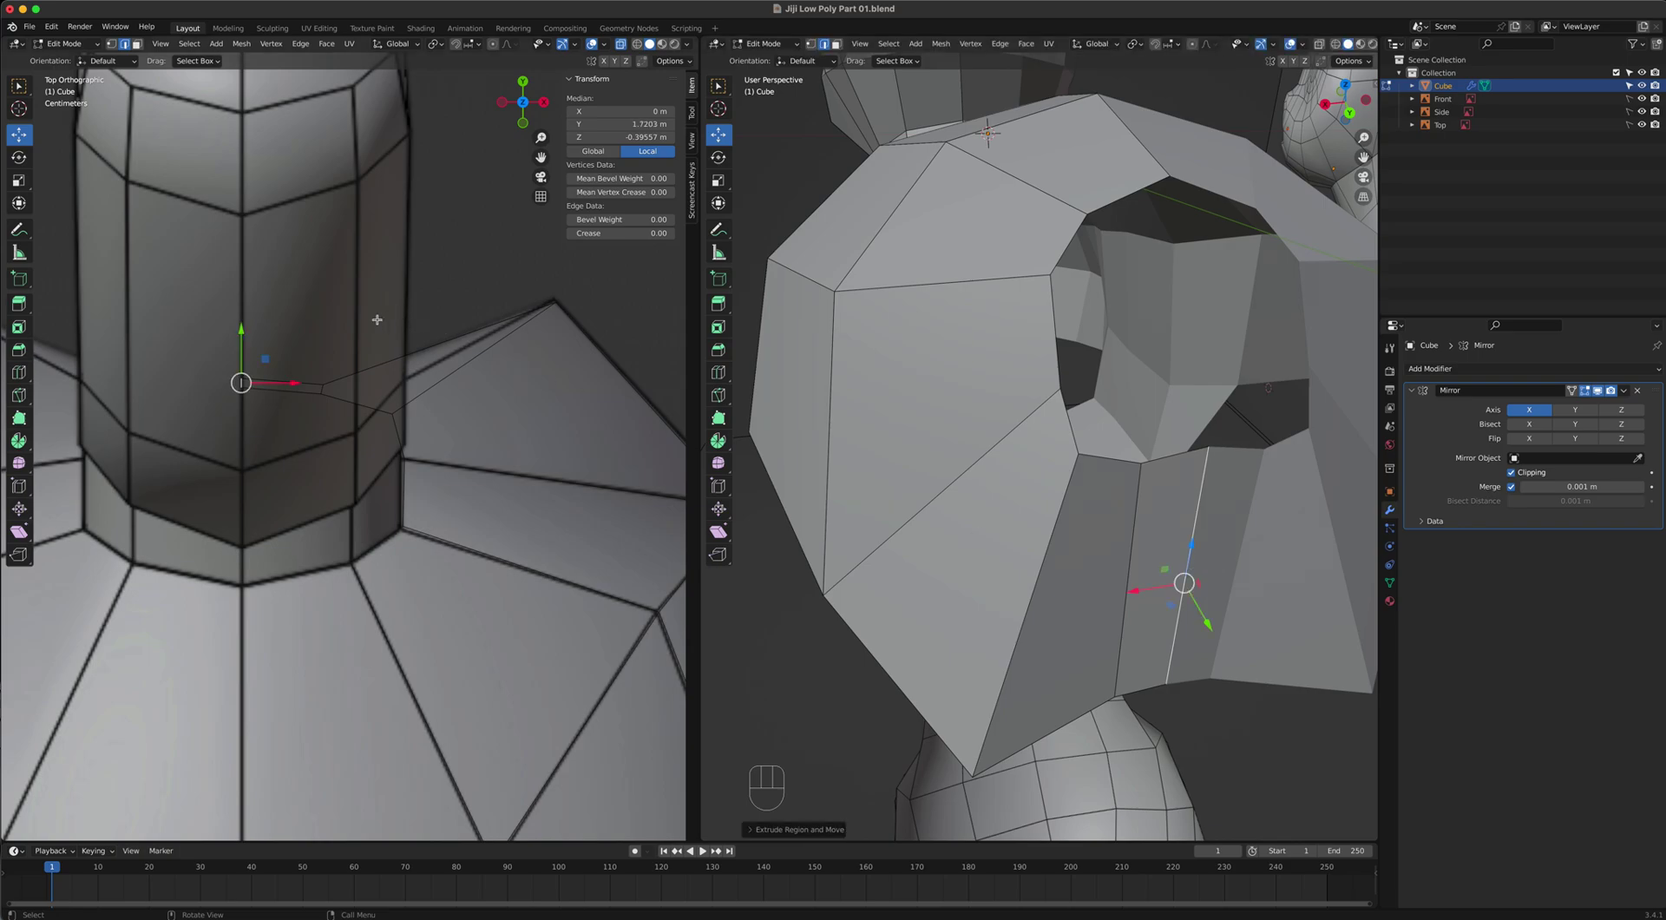
pyautogui.moveTo(240, 330); pyautogui.dragTo(240, 354)
# Move the lower vertex of the rump edge beside the centerline about 0.05 m rearward along Y.
pyautogui.moveTo(1126, 606); pyautogui.dragTo(1139, 646, button='middle')
pyautogui.press('1')
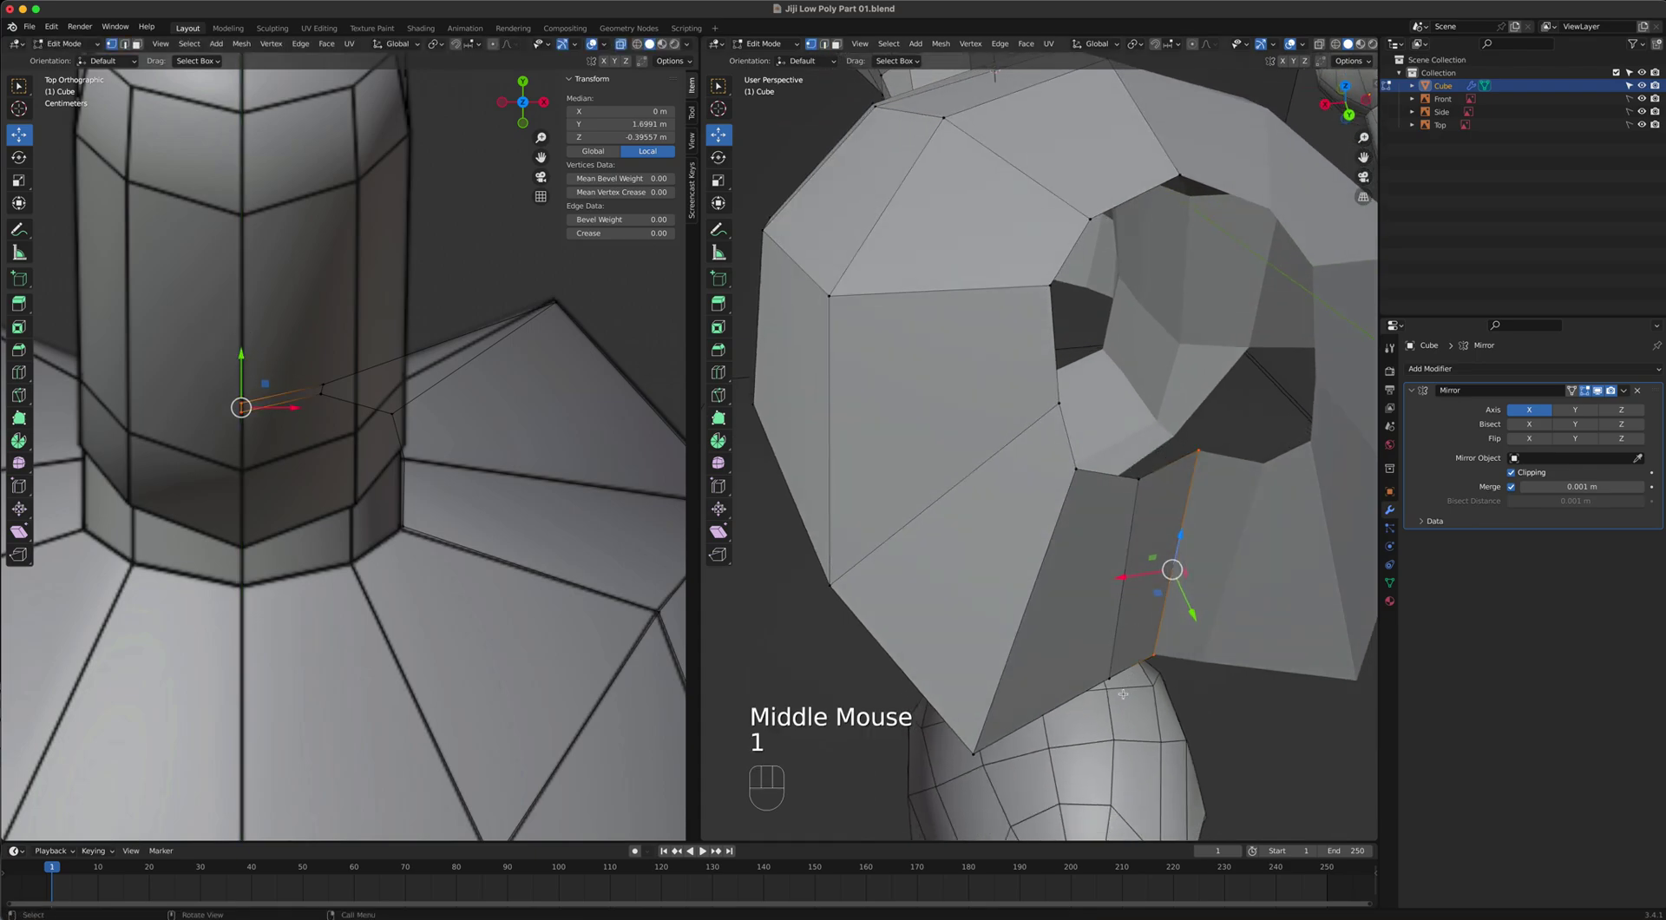
pyautogui.click(1112, 673)
pyautogui.moveTo(1131, 722); pyautogui.dragTo(1137, 763)
# Lower the upper centerline vertex of the rump, under the tail opening, by about 0.03 m along Z.
pyautogui.moveTo(1137, 762); pyautogui.dragTo(1182, 469, button='middle')
pyautogui.click(1181, 420)
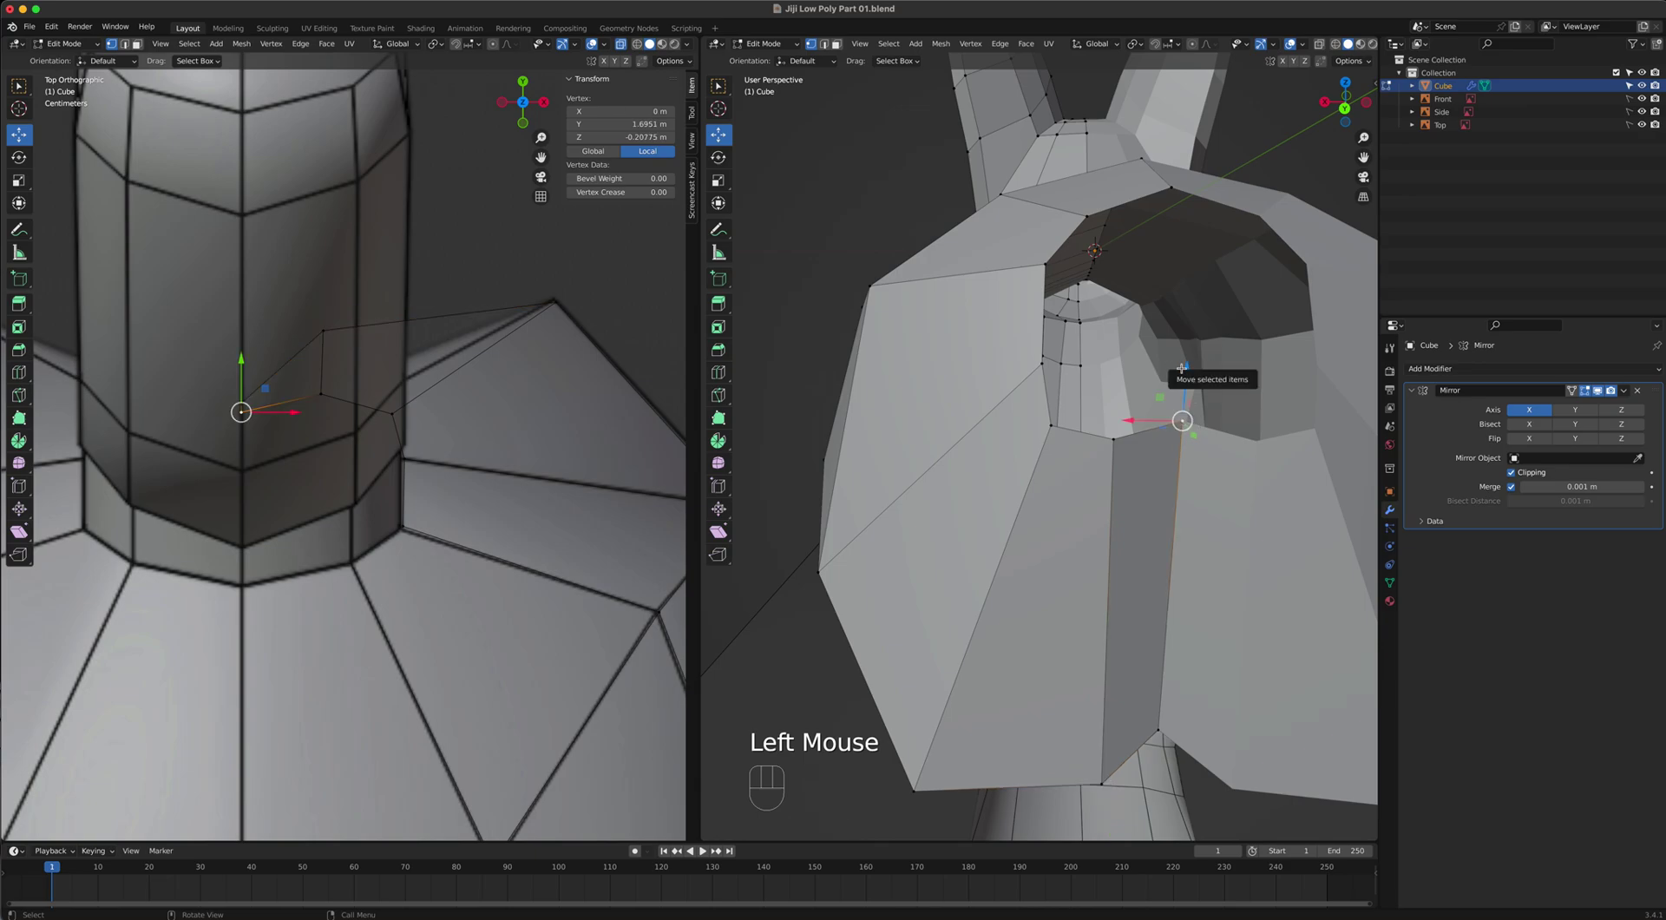
pyautogui.moveTo(1182, 368); pyautogui.dragTo(1190, 404)
# Move the outer vertex under the tail opening about 0.01 m inward and slightly upward.
pyautogui.moveTo(1189, 404); pyautogui.dragTo(1045, 468, button='middle')
pyautogui.click(1028, 457)
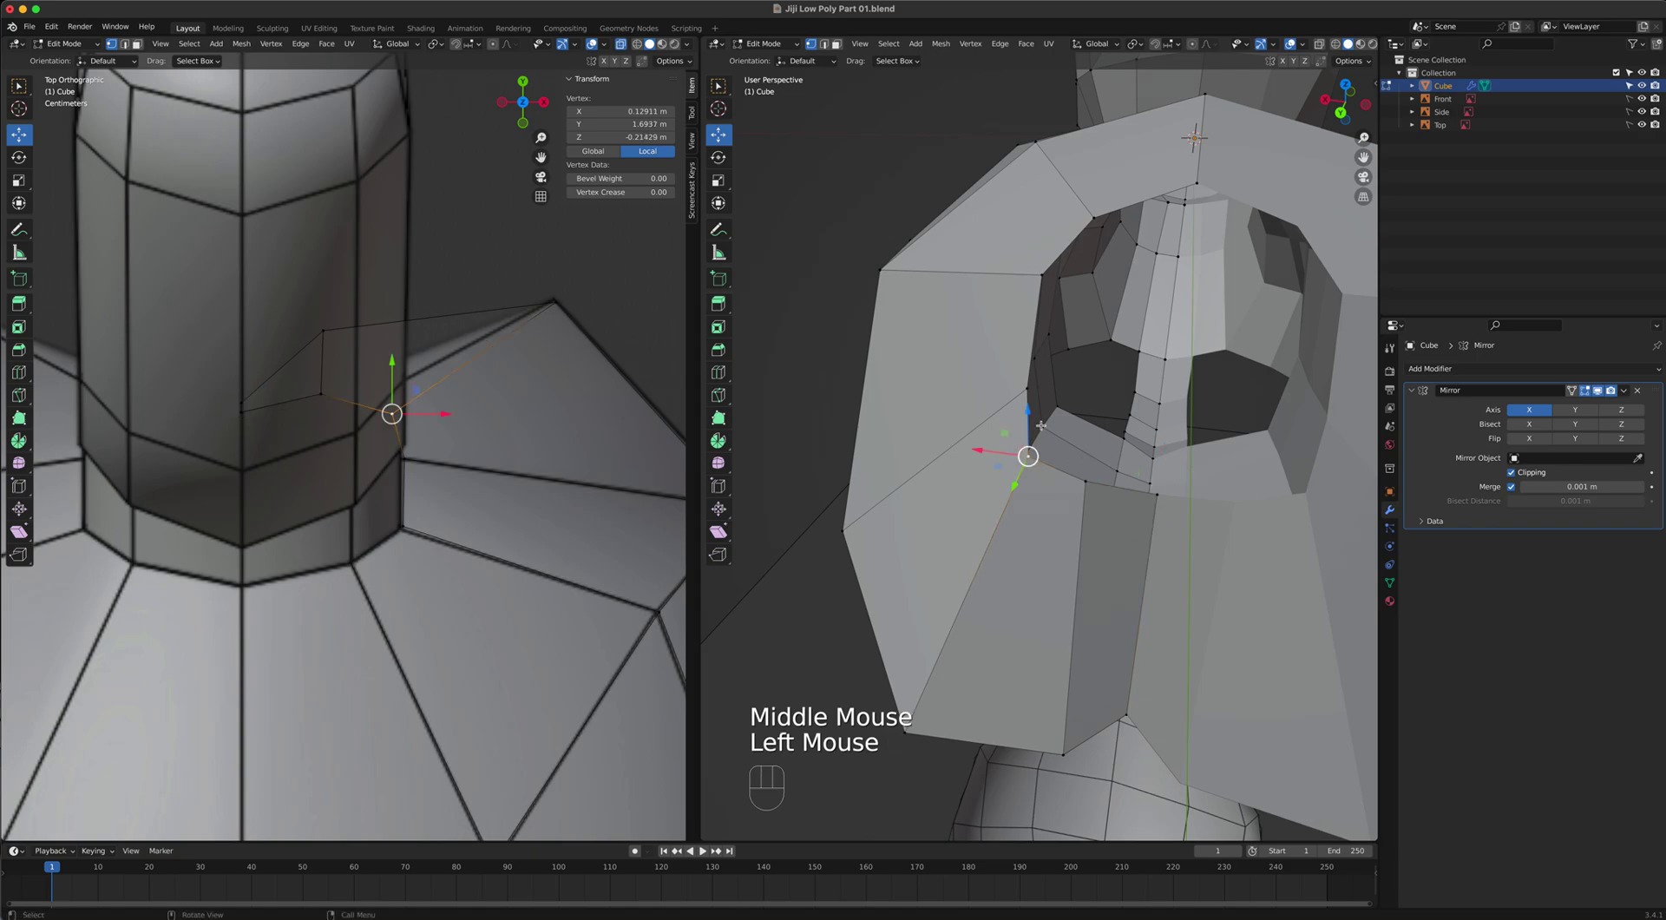
pyautogui.moveTo(1029, 413); pyautogui.dragTo(998, 449)
# Move the upper centerline vertex under the tail opening about 0.015 m rearward along Y.
pyautogui.moveTo(998, 449); pyautogui.dragTo(1197, 415, button='middle')
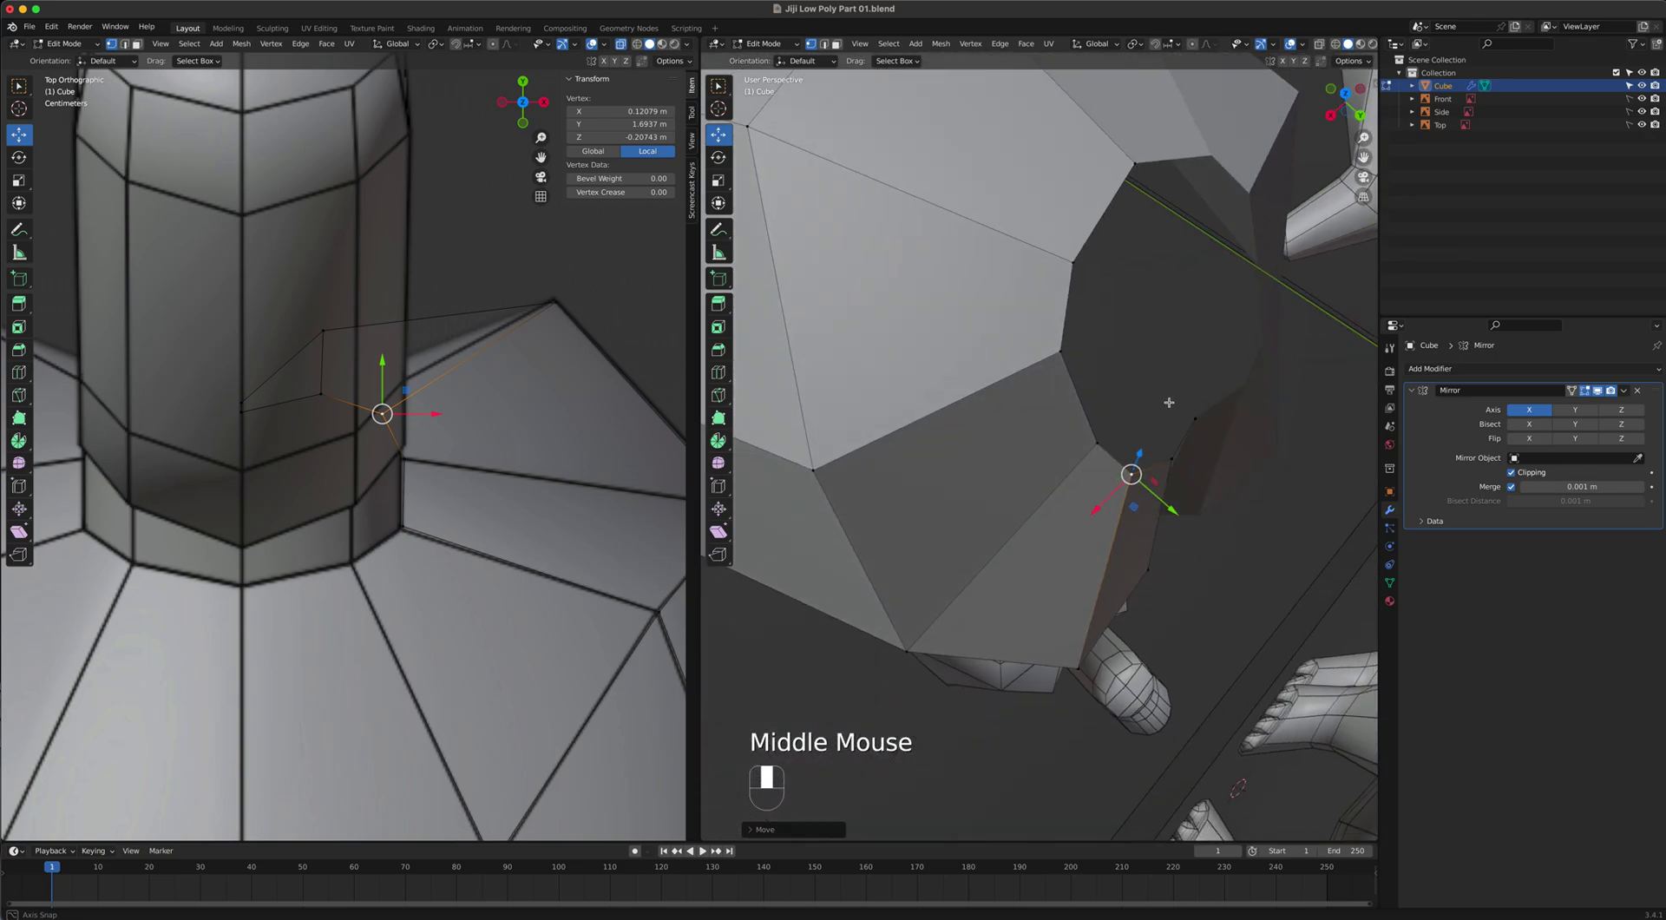
pyautogui.click(1171, 457)
pyautogui.click(1194, 418)
pyautogui.click(1247, 454)
pyautogui.moveTo(1247, 454); pyautogui.dragTo(1254, 459)
# Examine the rump and tail opening in the side view against the tail reference, and in perspective.
pyautogui.scroll(-3, 1254, 460)
pyautogui.moveTo(1254, 460); pyautogui.dragTo(1153, 503, button='middle')
pyautogui.scroll(4, 1145, 486)
pyautogui.scroll(-1, 1145, 486)
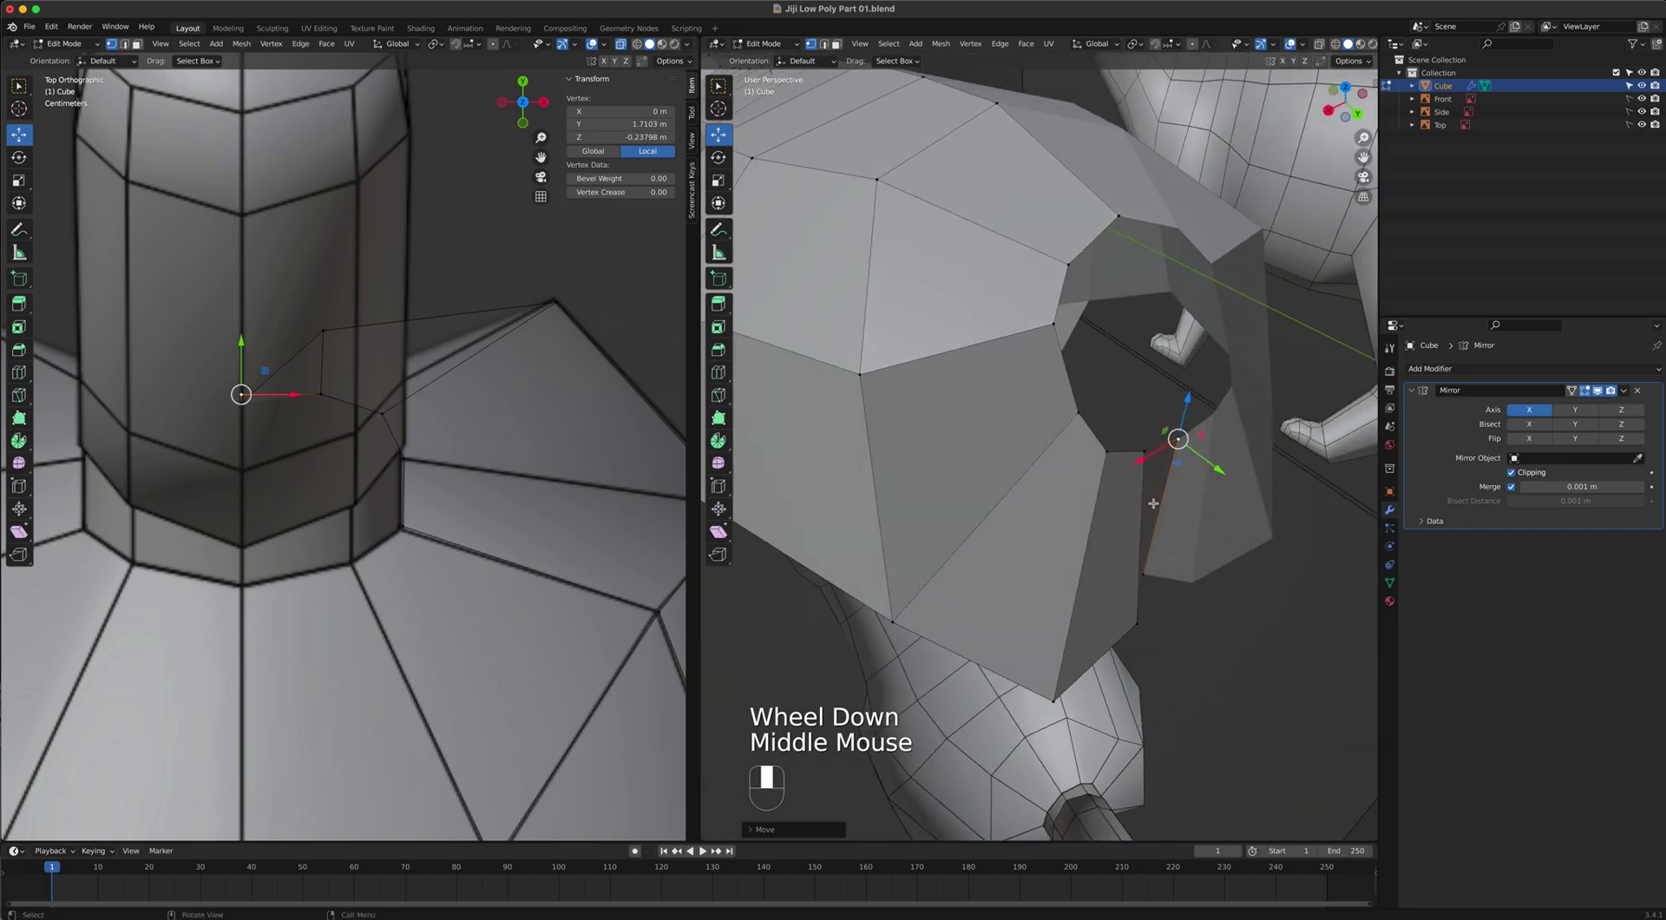
pyautogui.press('KP_3')
pyautogui.scroll(-3, 1146, 484)
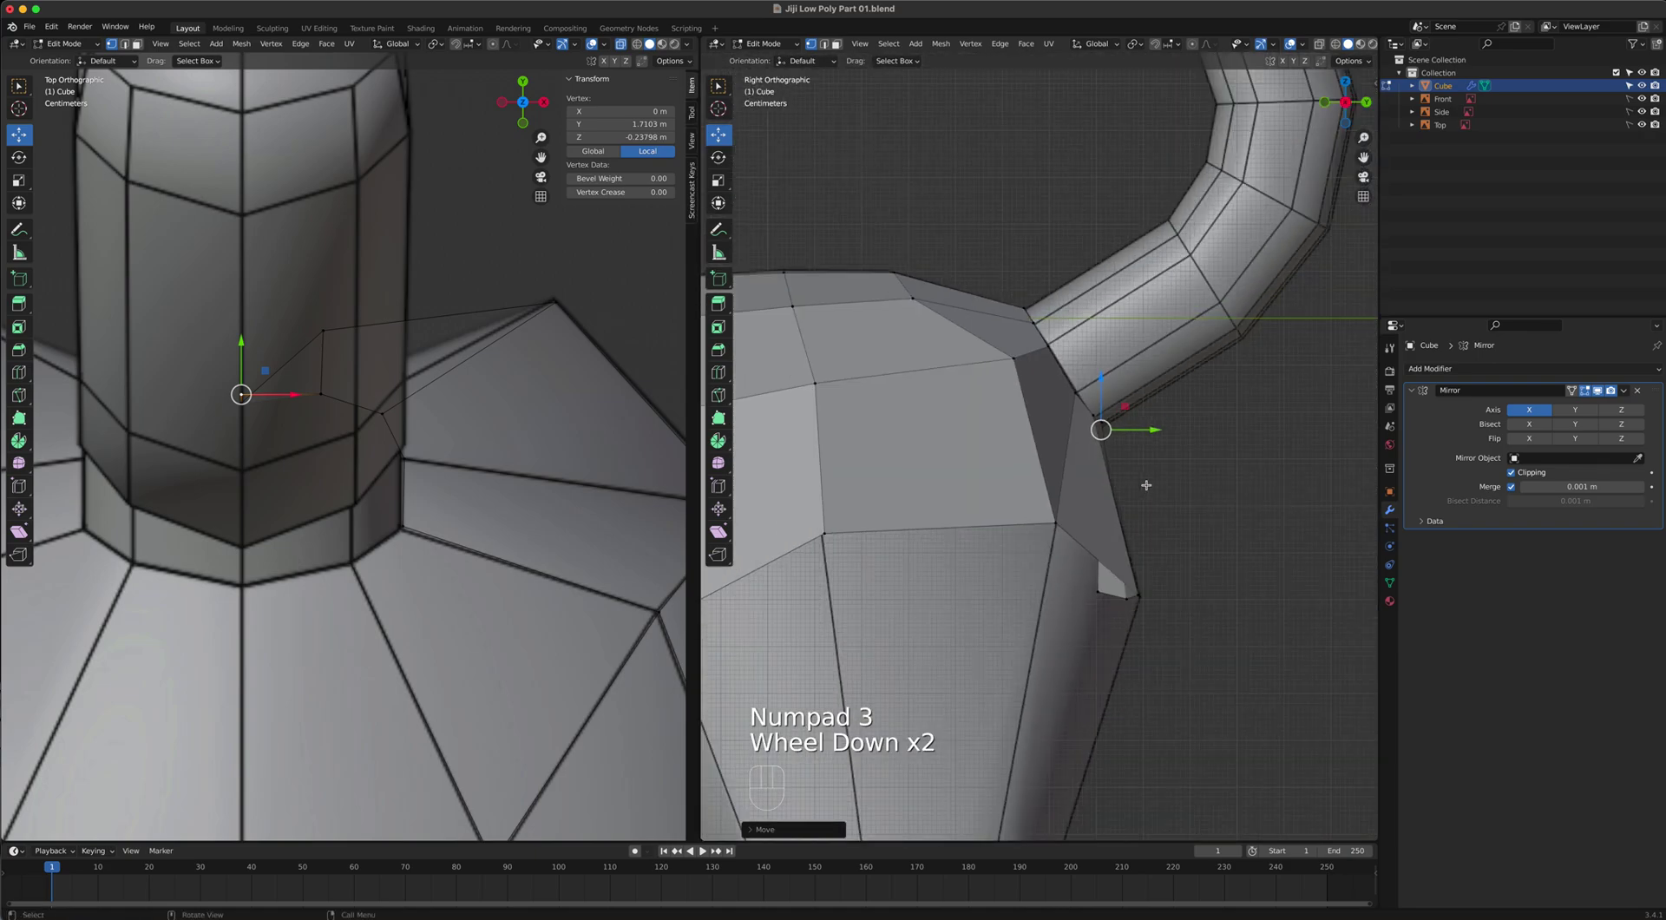
pyautogui.scroll(1, 1146, 481)
pyautogui.scroll(-2, 1147, 479)
pyautogui.scroll(2, 1147, 475)
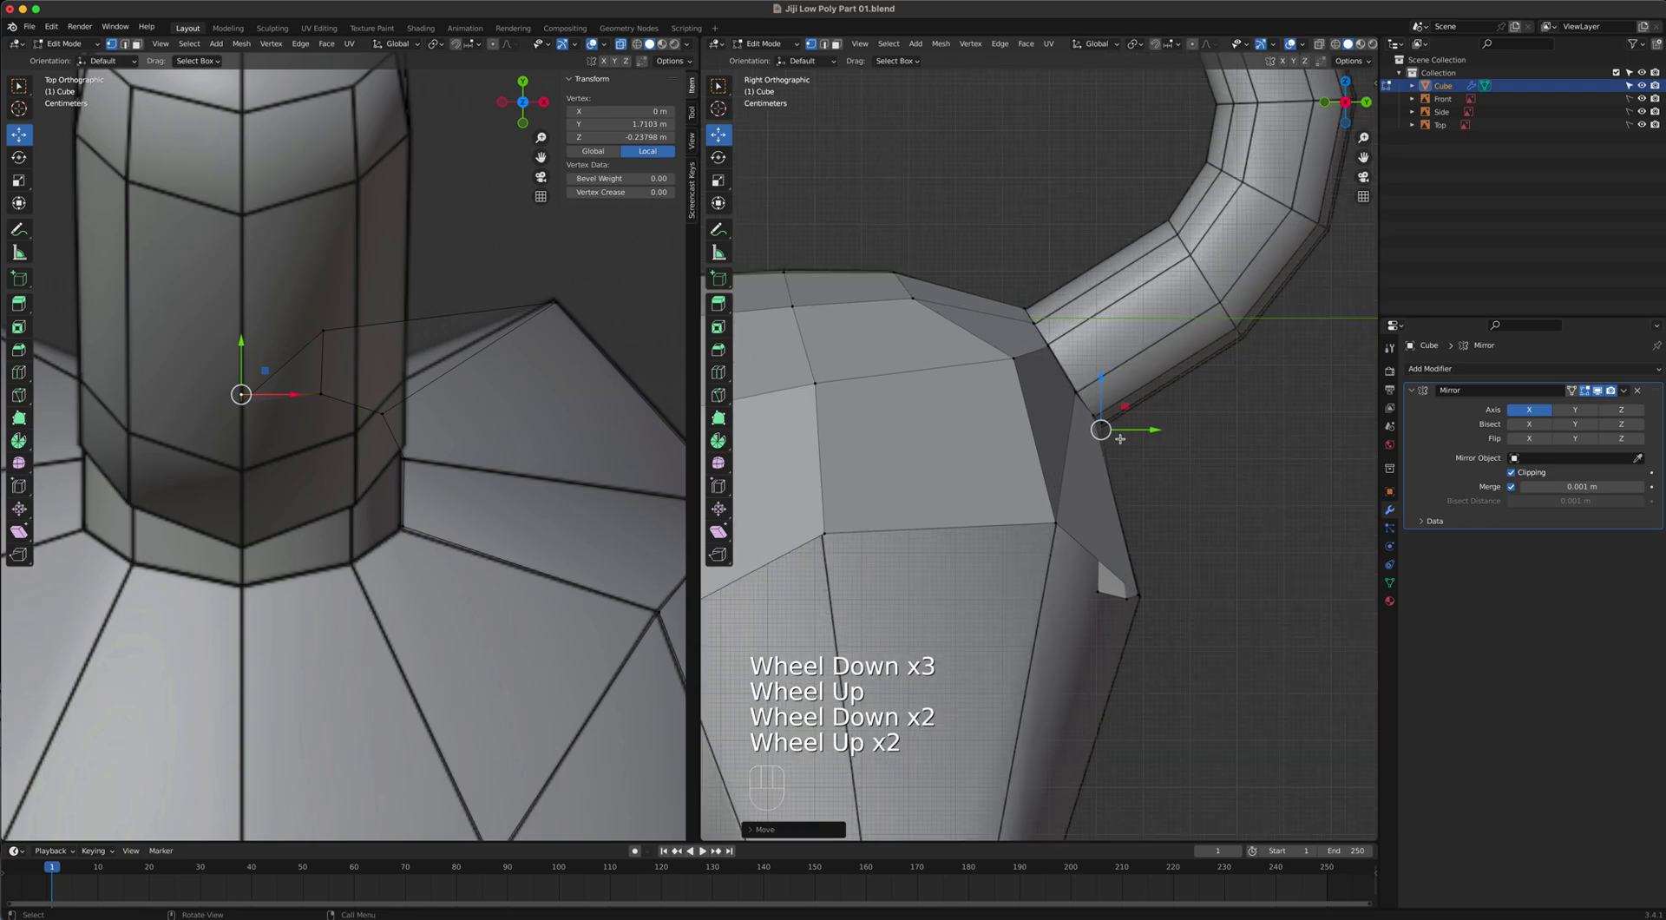
pyautogui.scroll(-3, 1119, 440)
pyautogui.keyDown('shift'); pyautogui.moveTo(1119, 441); pyautogui.dragTo(1093, 547, button='middle'); pyautogui.keyUp('shift')
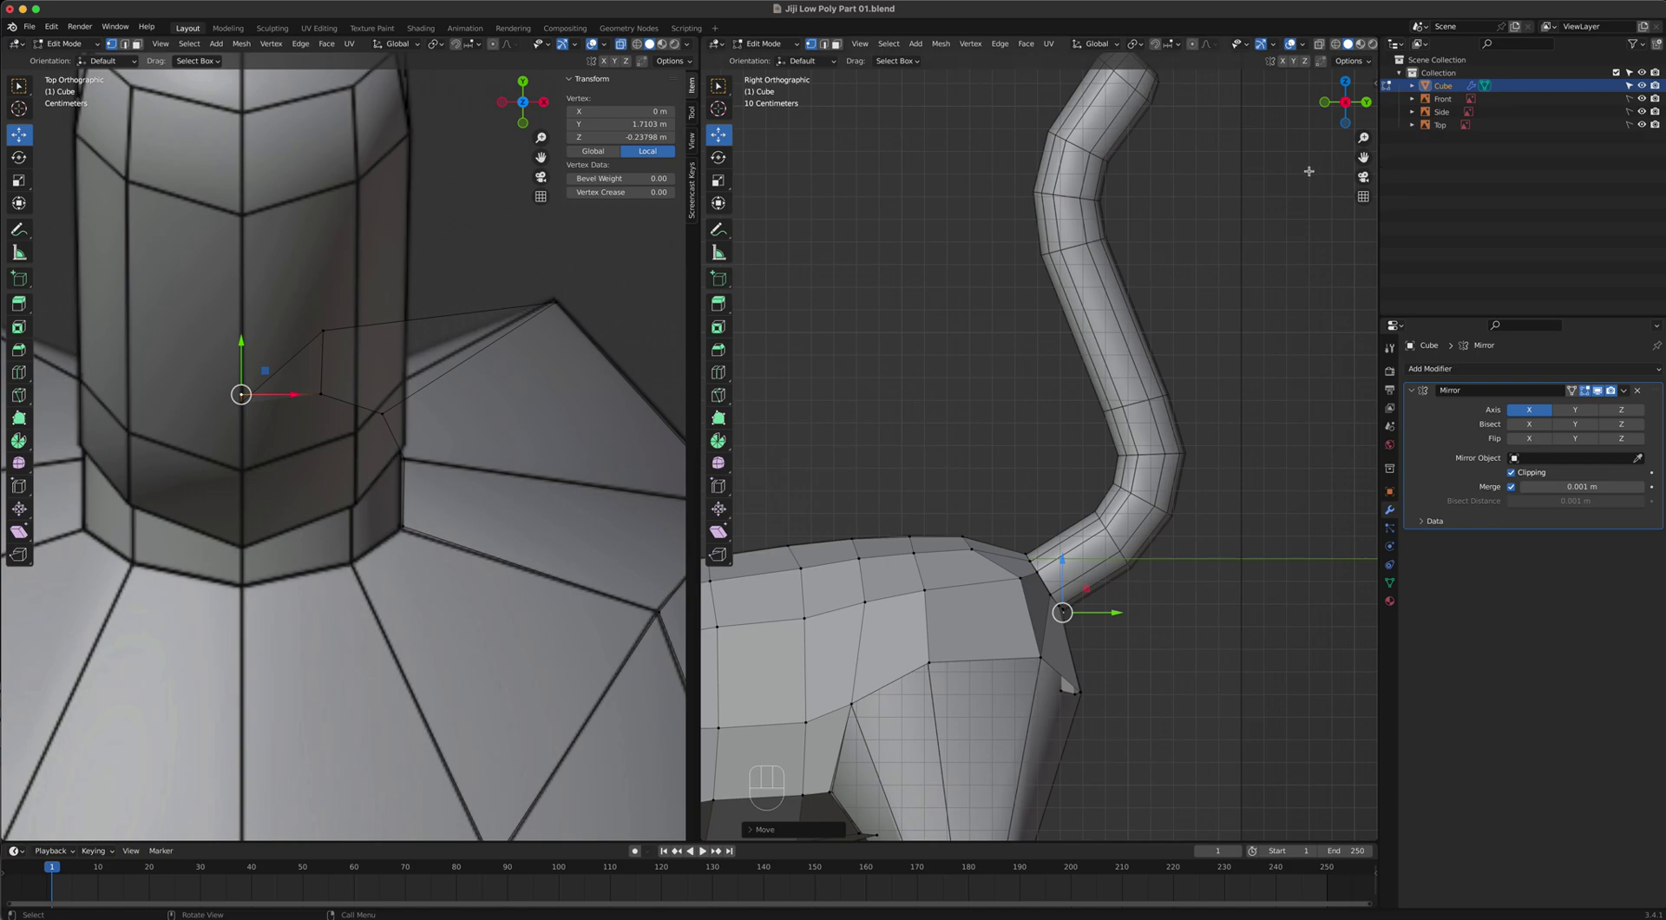
pyautogui.moveTo(1061, 596); pyautogui.dragTo(1013, 488, button='middle')
pyautogui.scroll(4, 1034, 614)
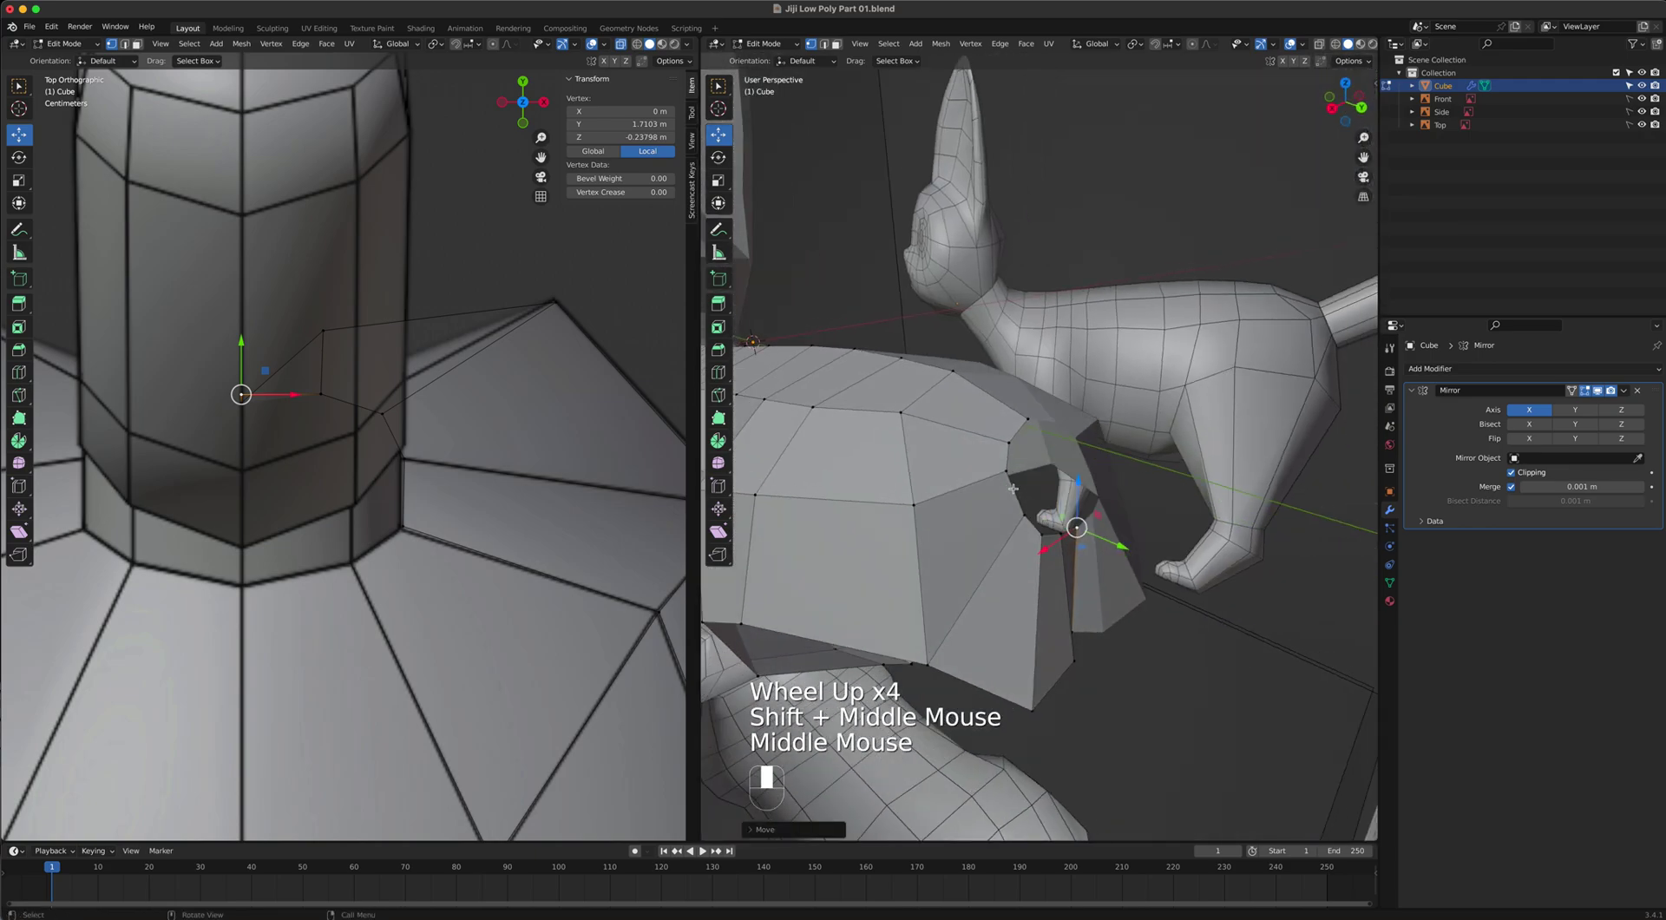
pyautogui.scroll(5, 1013, 489)
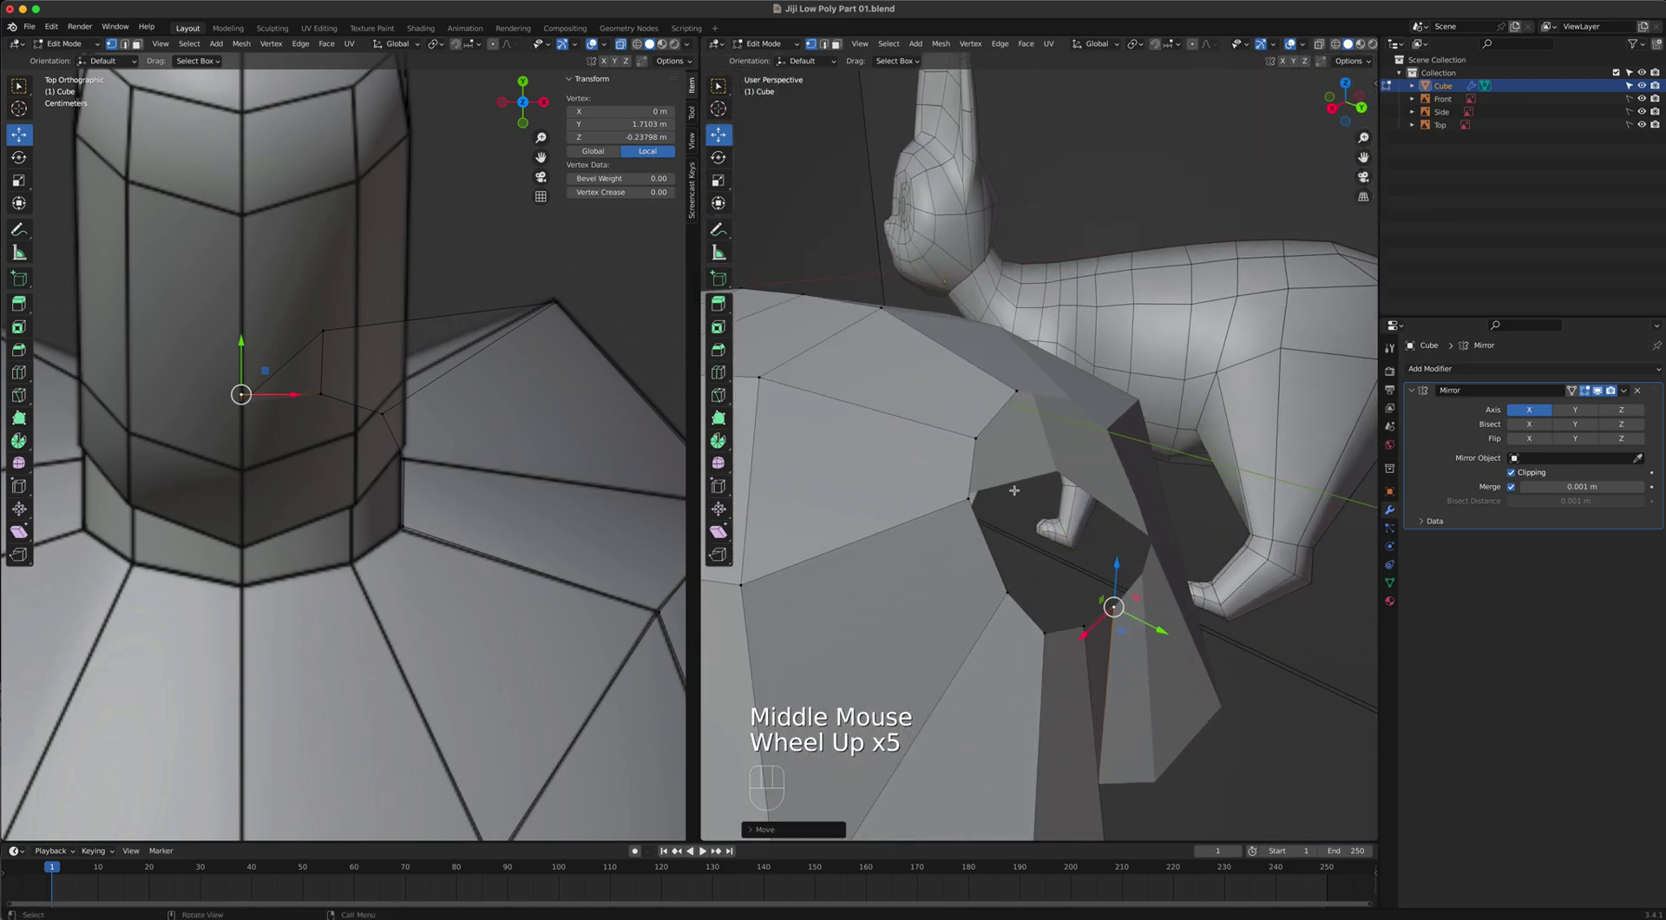
# Reposition a vertex on the lower rim of the tail opening to even out its outline.
pyautogui.scroll(1, 1013, 491)
pyautogui.moveTo(1013, 490); pyautogui.dragTo(1059, 619, button='middle')
pyautogui.click(1077, 628)
pyautogui.moveTo(1076, 628)
pyautogui.mouseDown()
pyautogui.moveTo(1052, 627)
pyautogui.moveTo(1096, 634)
pyautogui.mouseUp()
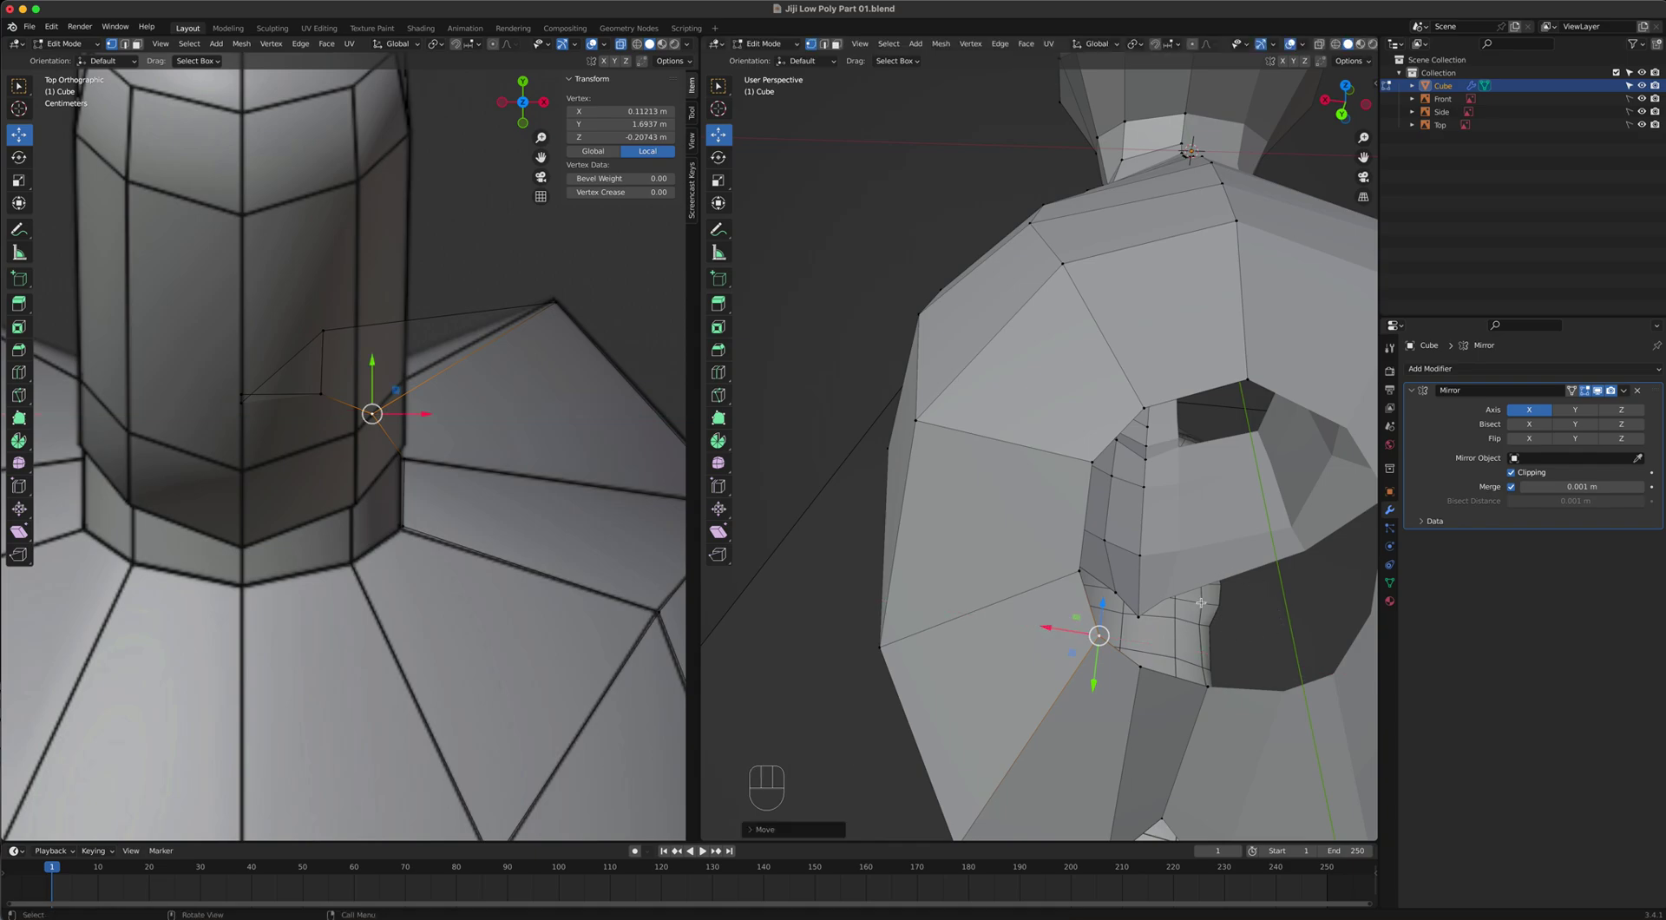
# In edge selection mode, select the six rim edges along the modelled half of the tail opening.
pyautogui.press('2')
pyautogui.click(1195, 393)
pyautogui.keyDown('shift'); pyautogui.click(1125, 429); pyautogui.keyUp('shift')
pyautogui.keyDown('shift'); pyautogui.click(1086, 556); pyautogui.keyUp('shift')
pyautogui.keyDown('shift'); pyautogui.click(1088, 601); pyautogui.keyUp('shift')
pyautogui.keyDown('shift'); pyautogui.click(1118, 651); pyautogui.keyUp('shift')
pyautogui.keyDown('shift'); pyautogui.click(1167, 674); pyautogui.keyUp('shift')
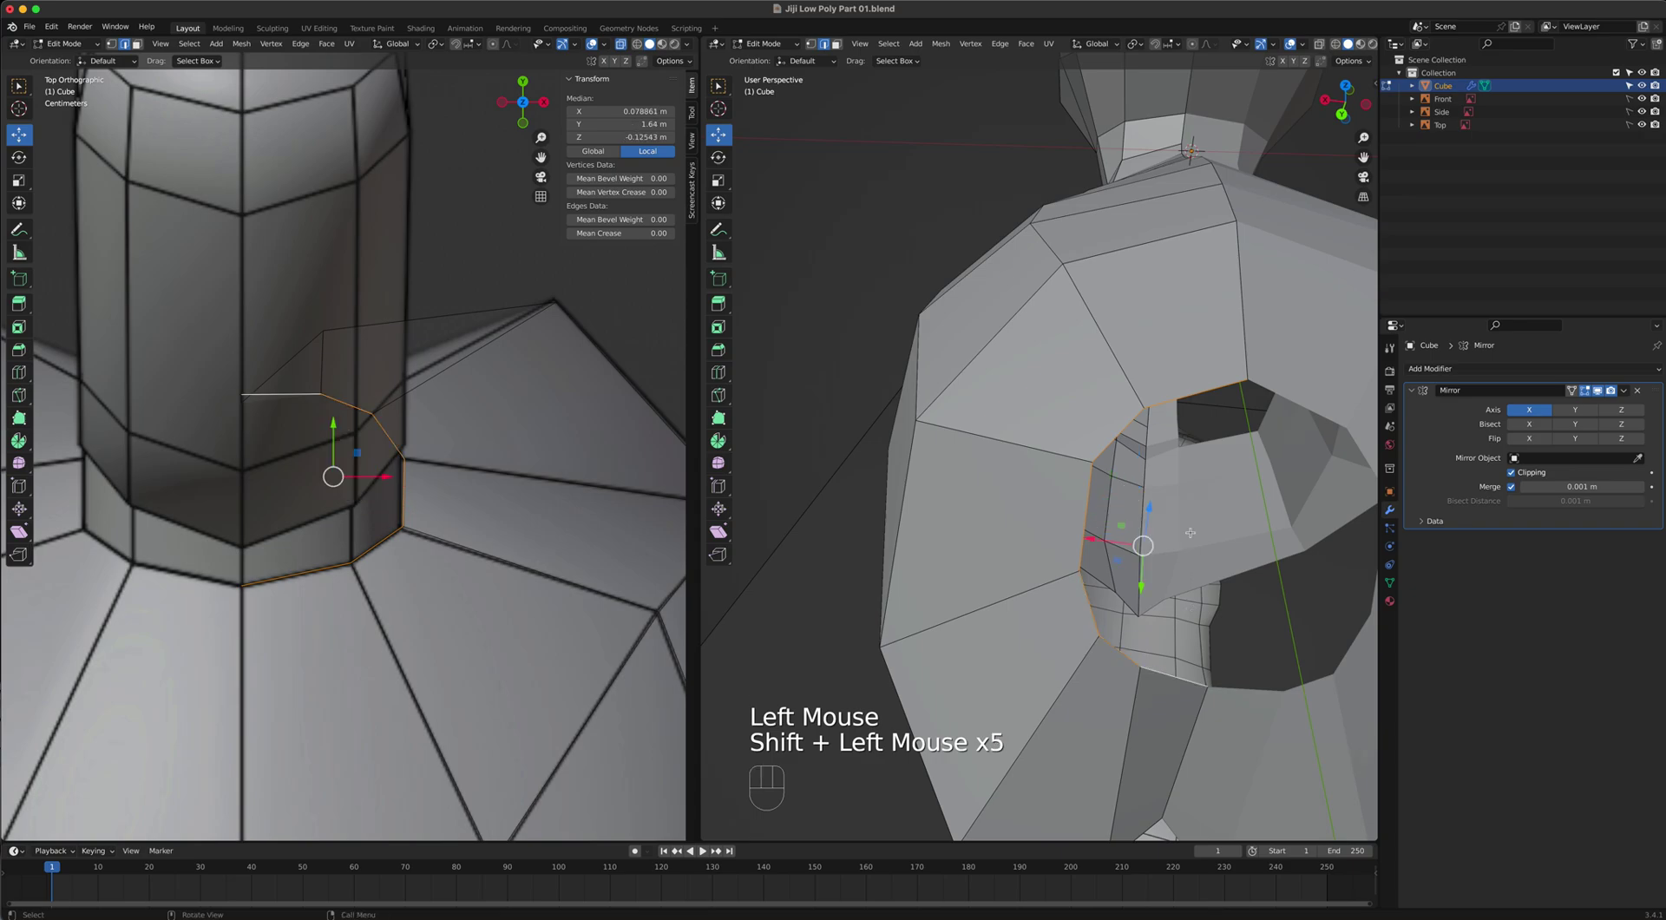
# In the right view, extrude the selected rim edges outward to the start of the reference tail's first bend.
pyautogui.press('KP_3')
pyautogui.scroll(-8, 1119, 529)
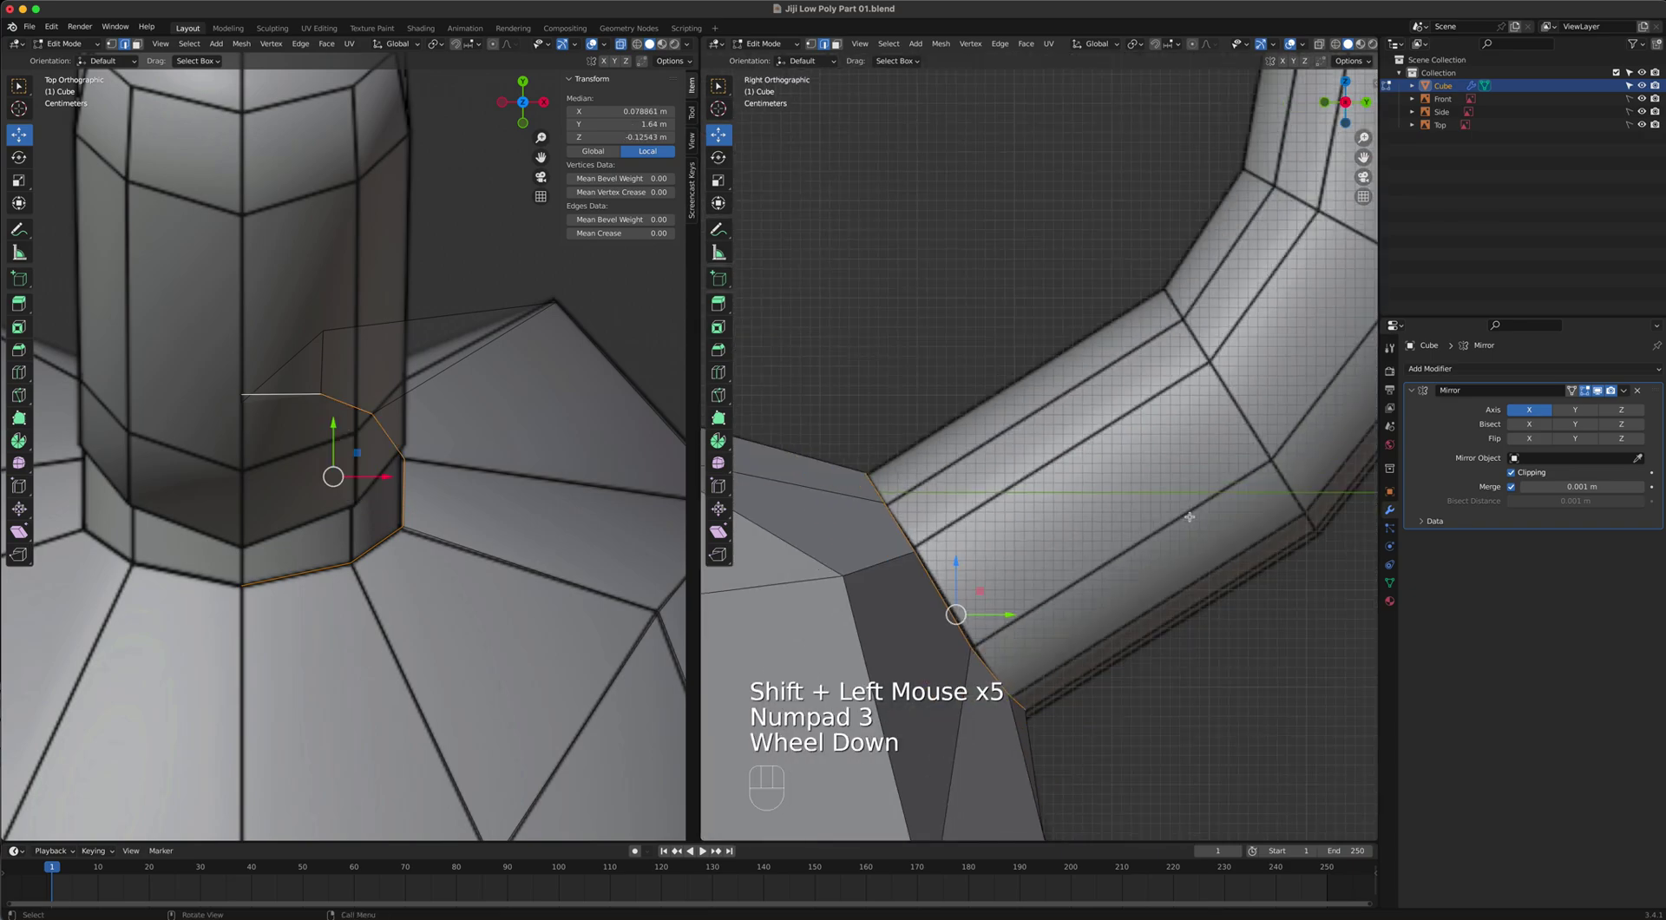
pyautogui.scroll(-2, 1069, 527)
pyautogui.press('e')
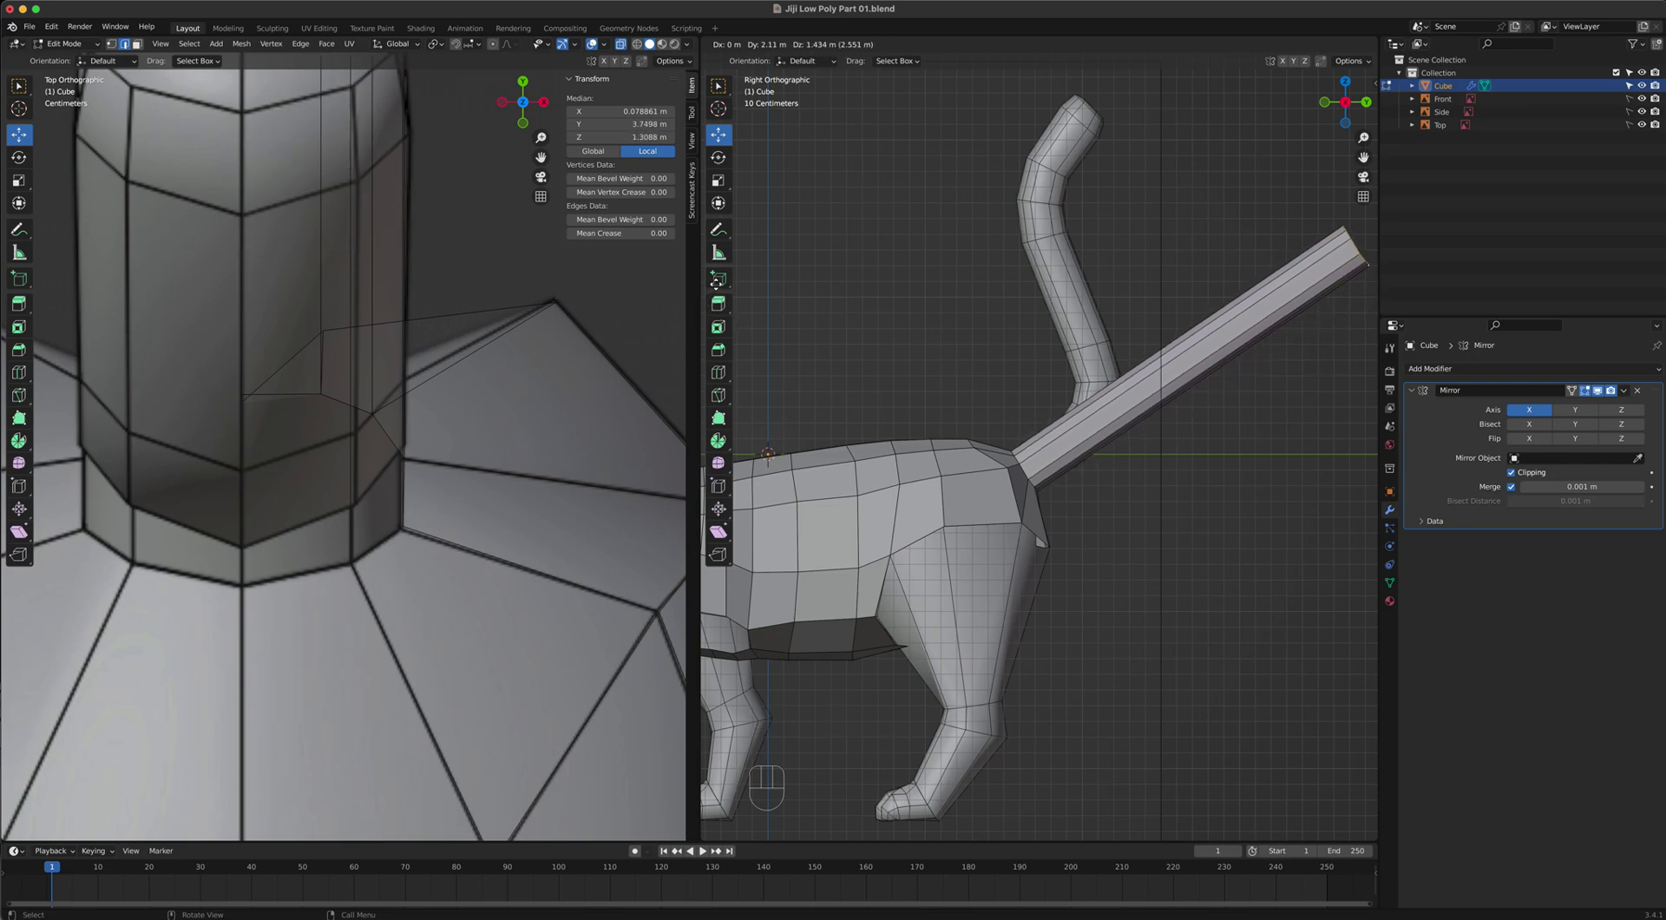
pyautogui.click(712, 284)
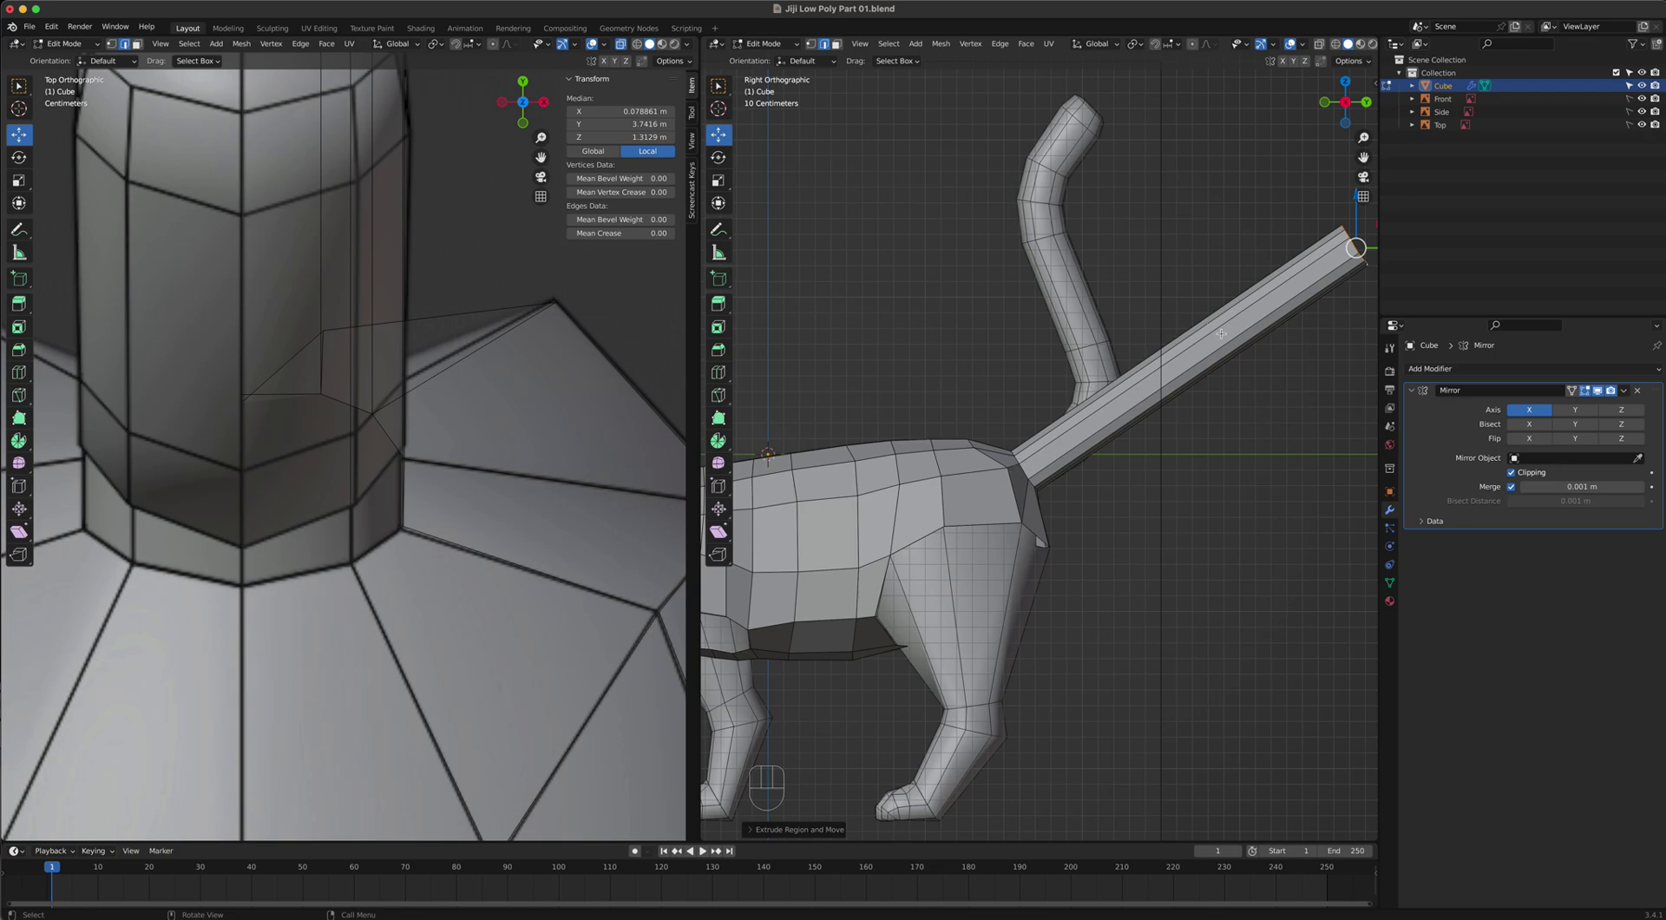
pyautogui.press('g')
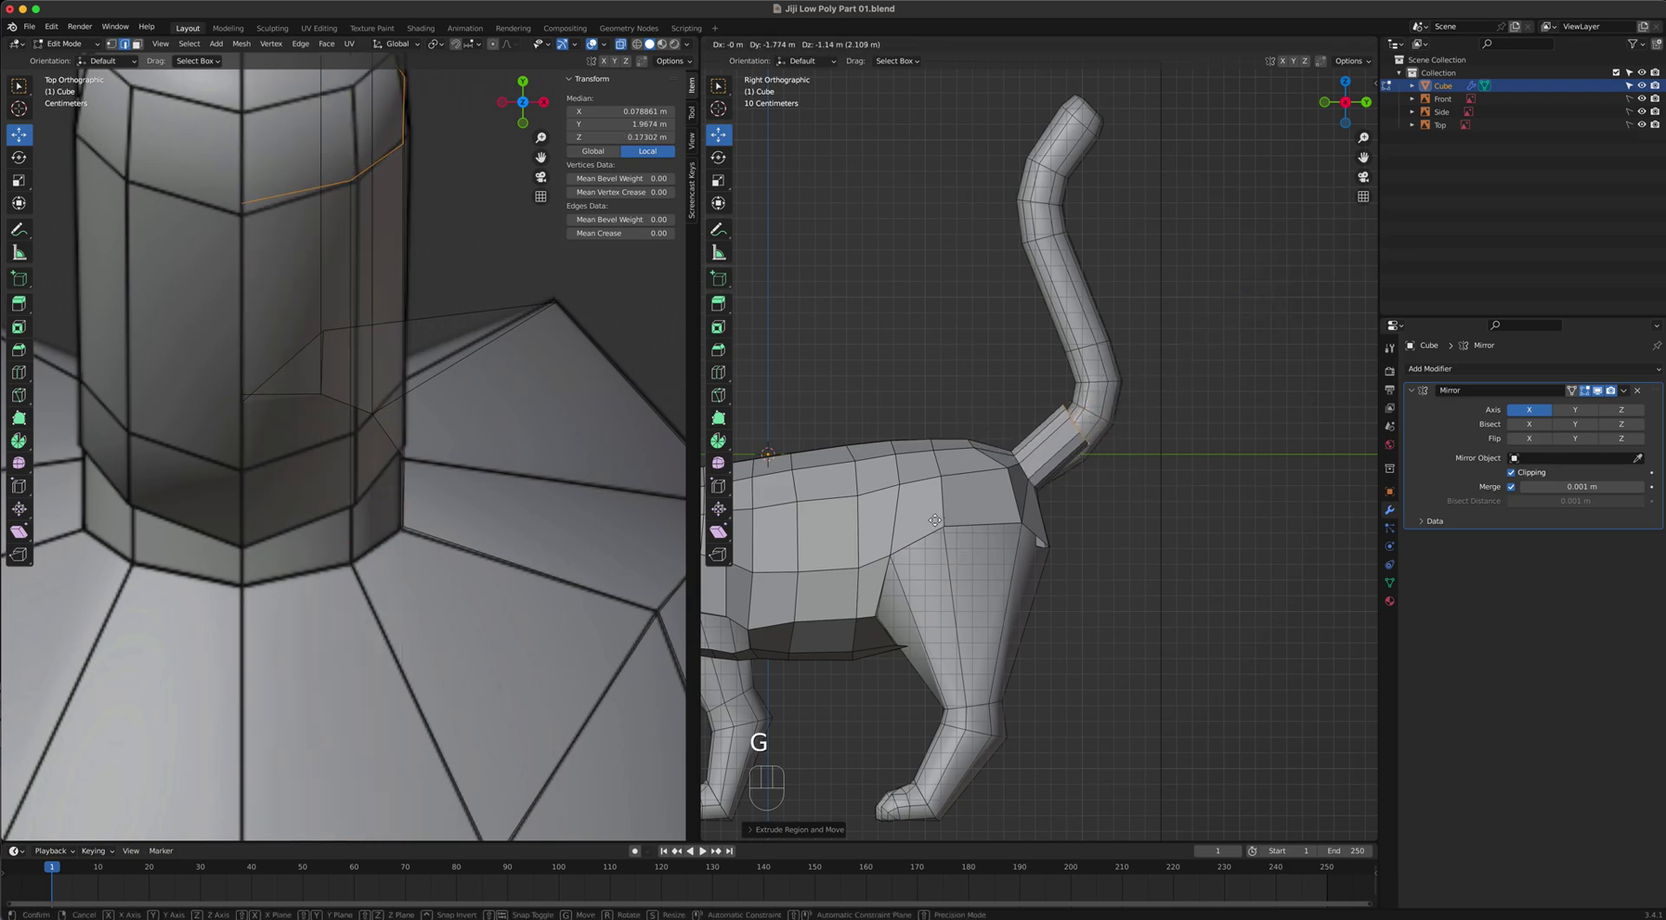
pyautogui.click(932, 532)
pyautogui.scroll(5, 1046, 516)
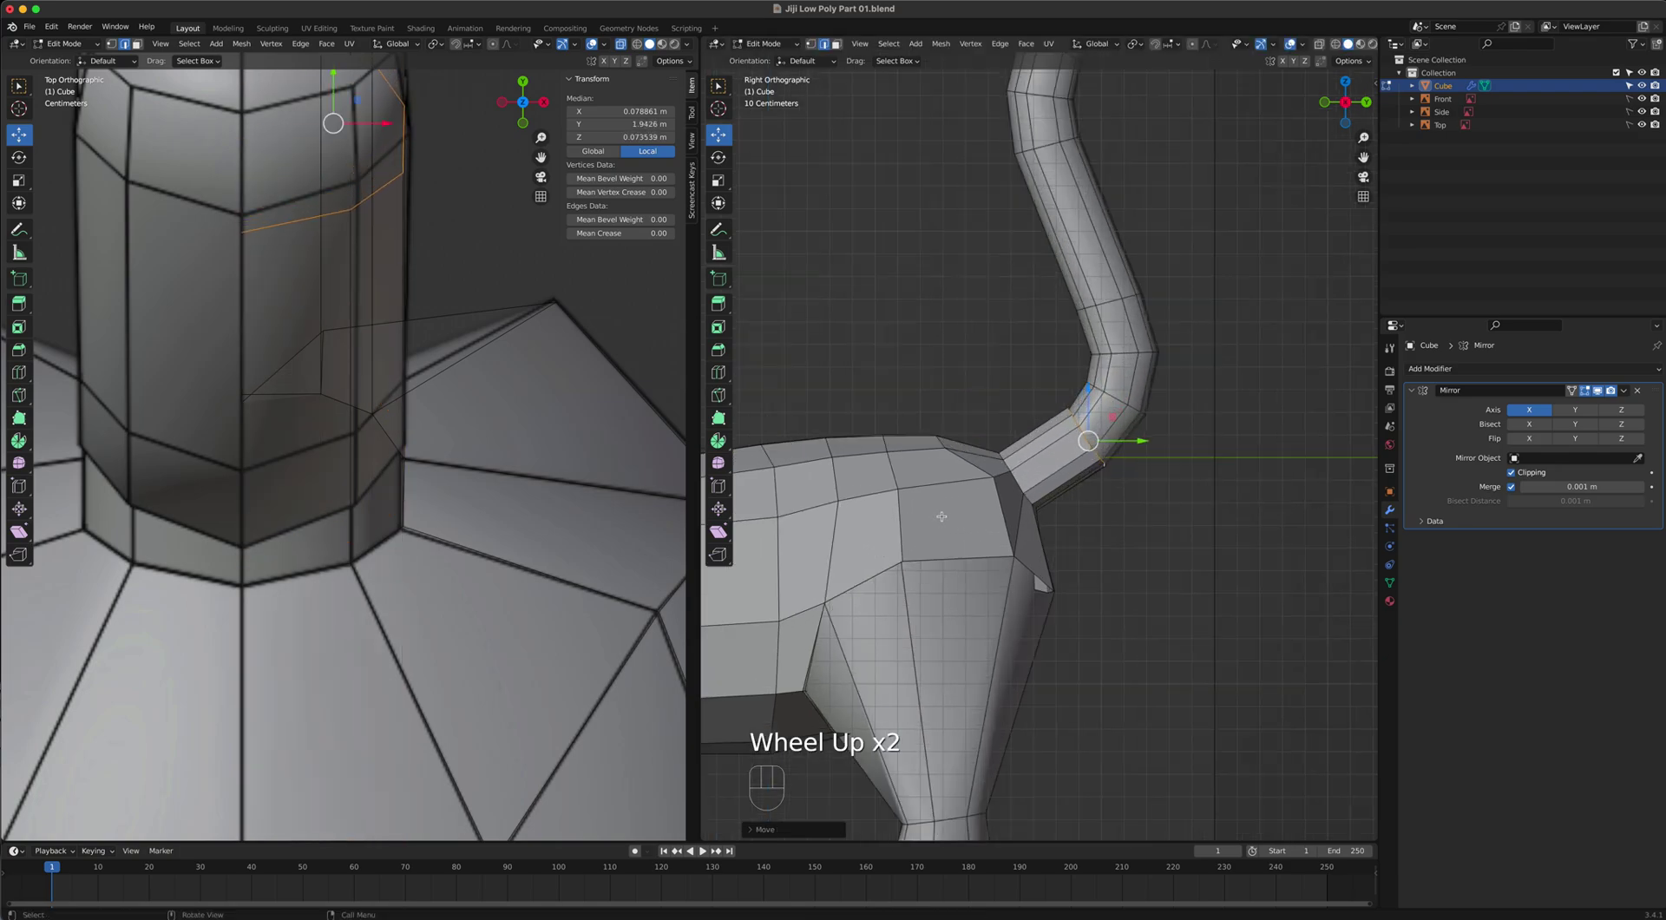
# Rotate the extruded end loop slightly in the right view to match the angle of the reference tail.
pyautogui.moveTo(1167, 524)
pyautogui.mouseDown(button='middle')
pyautogui.moveTo(1001, 689)
pyautogui.moveTo(1147, 521)
pyautogui.mouseUp(button='middle')
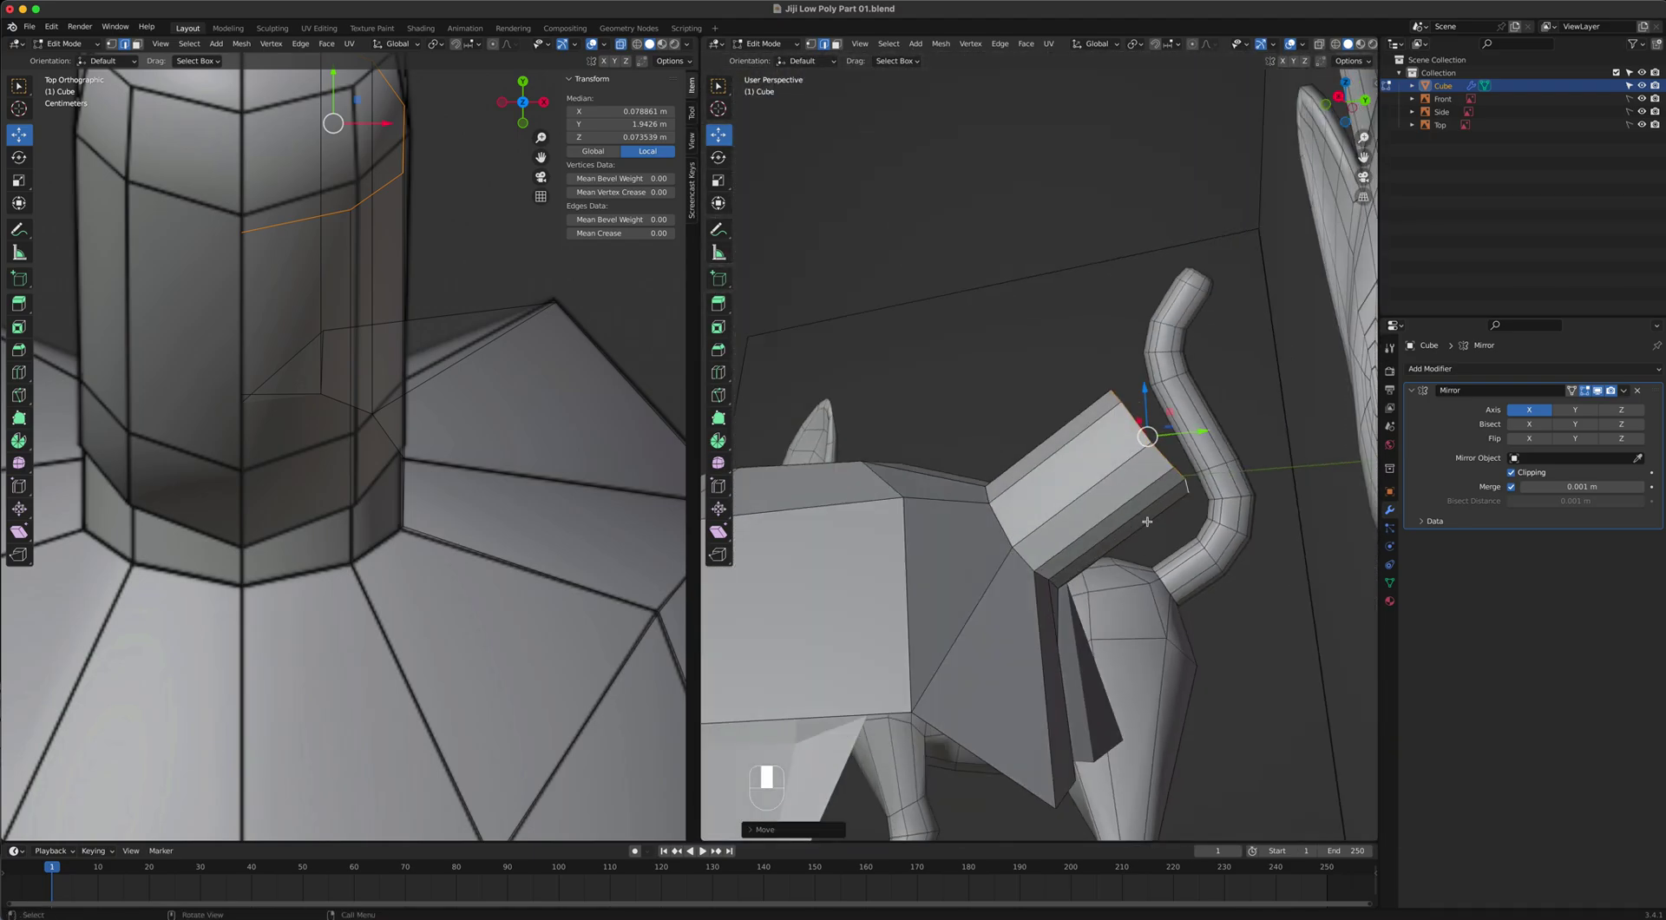
pyautogui.press('KP_2')
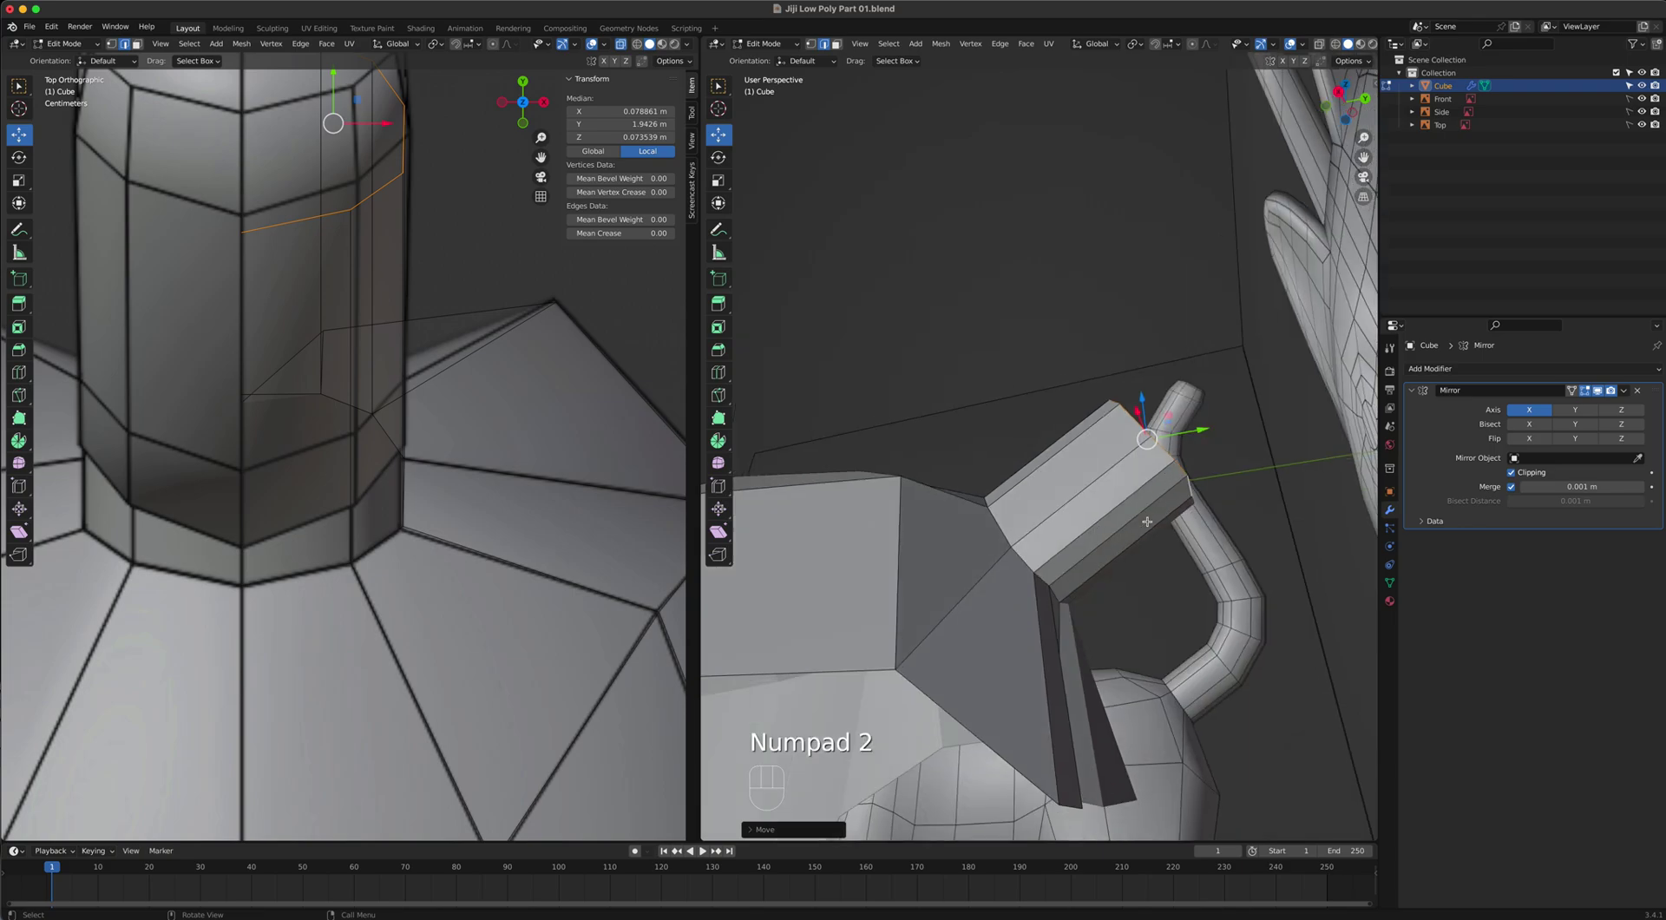
pyautogui.press('KP_3')
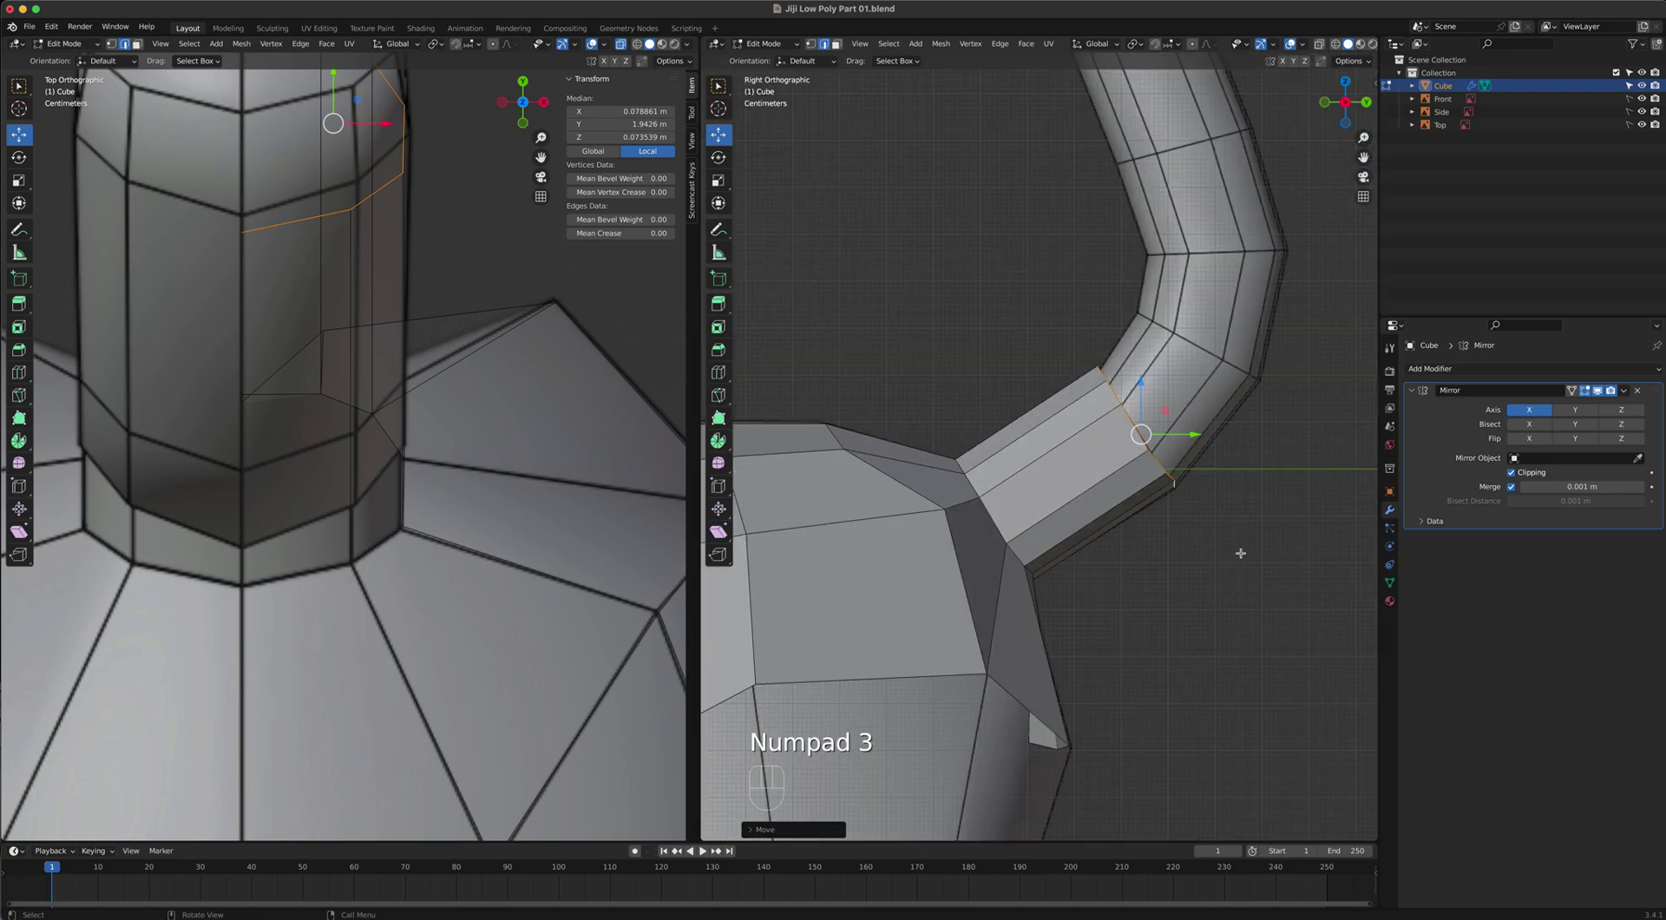
pyautogui.press('r')
pyautogui.click(1281, 549)
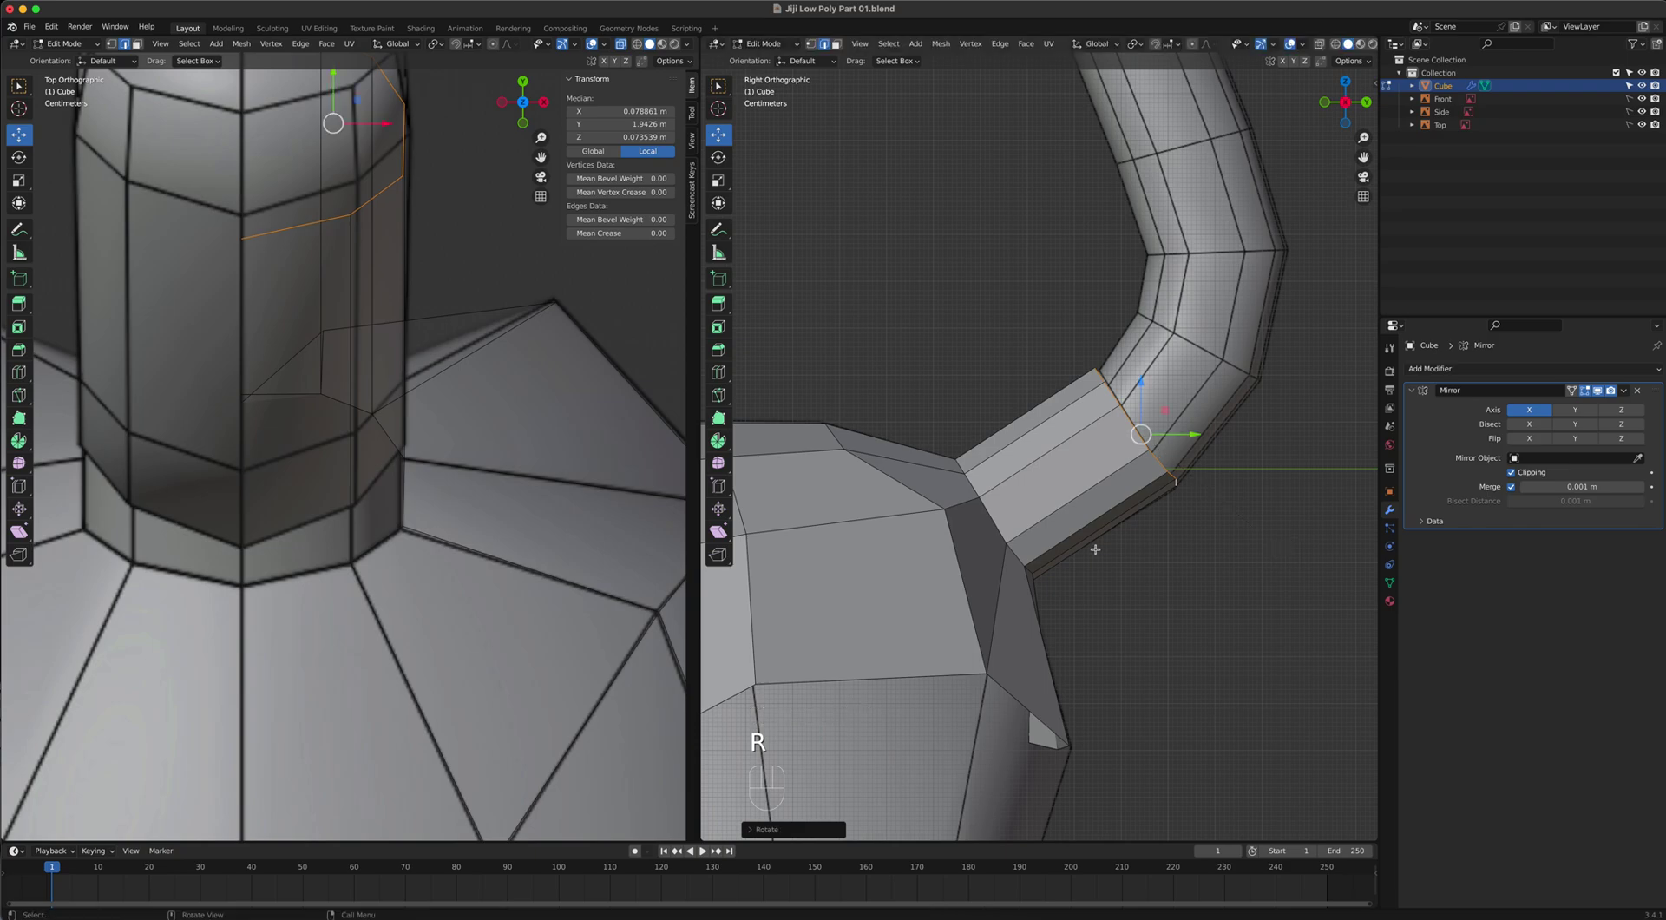
# Extrude a second tail segment about 0.23 m into the bend and rotate its end loop about -20 degrees.
pyautogui.press('e')
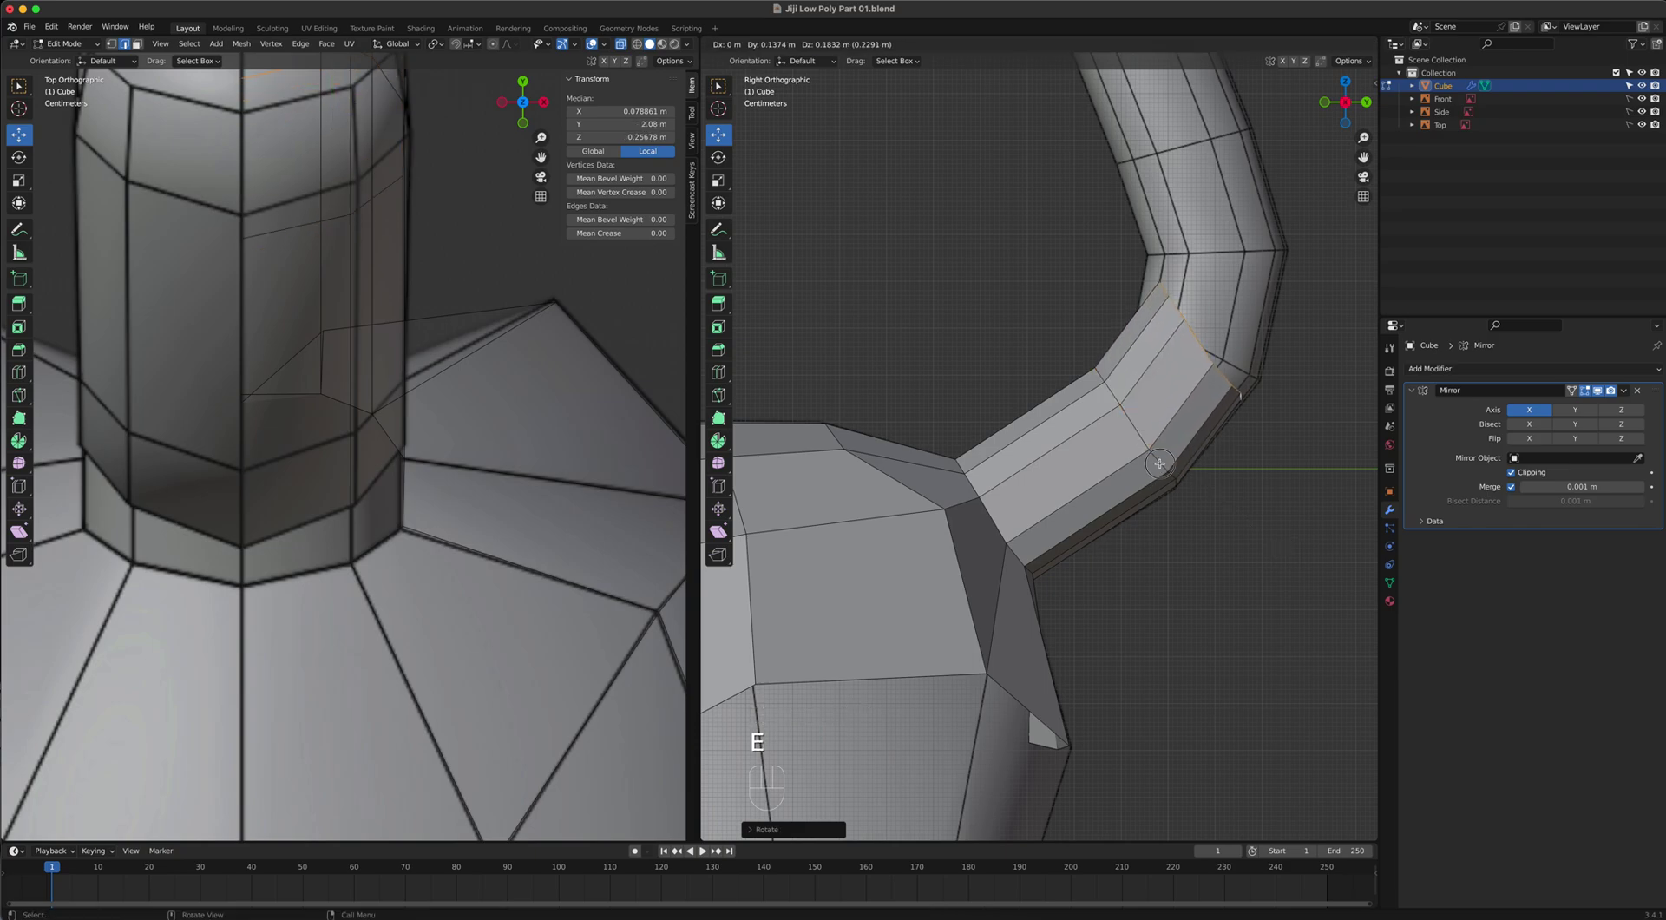
pyautogui.click(1162, 534)
pyautogui.press('r')
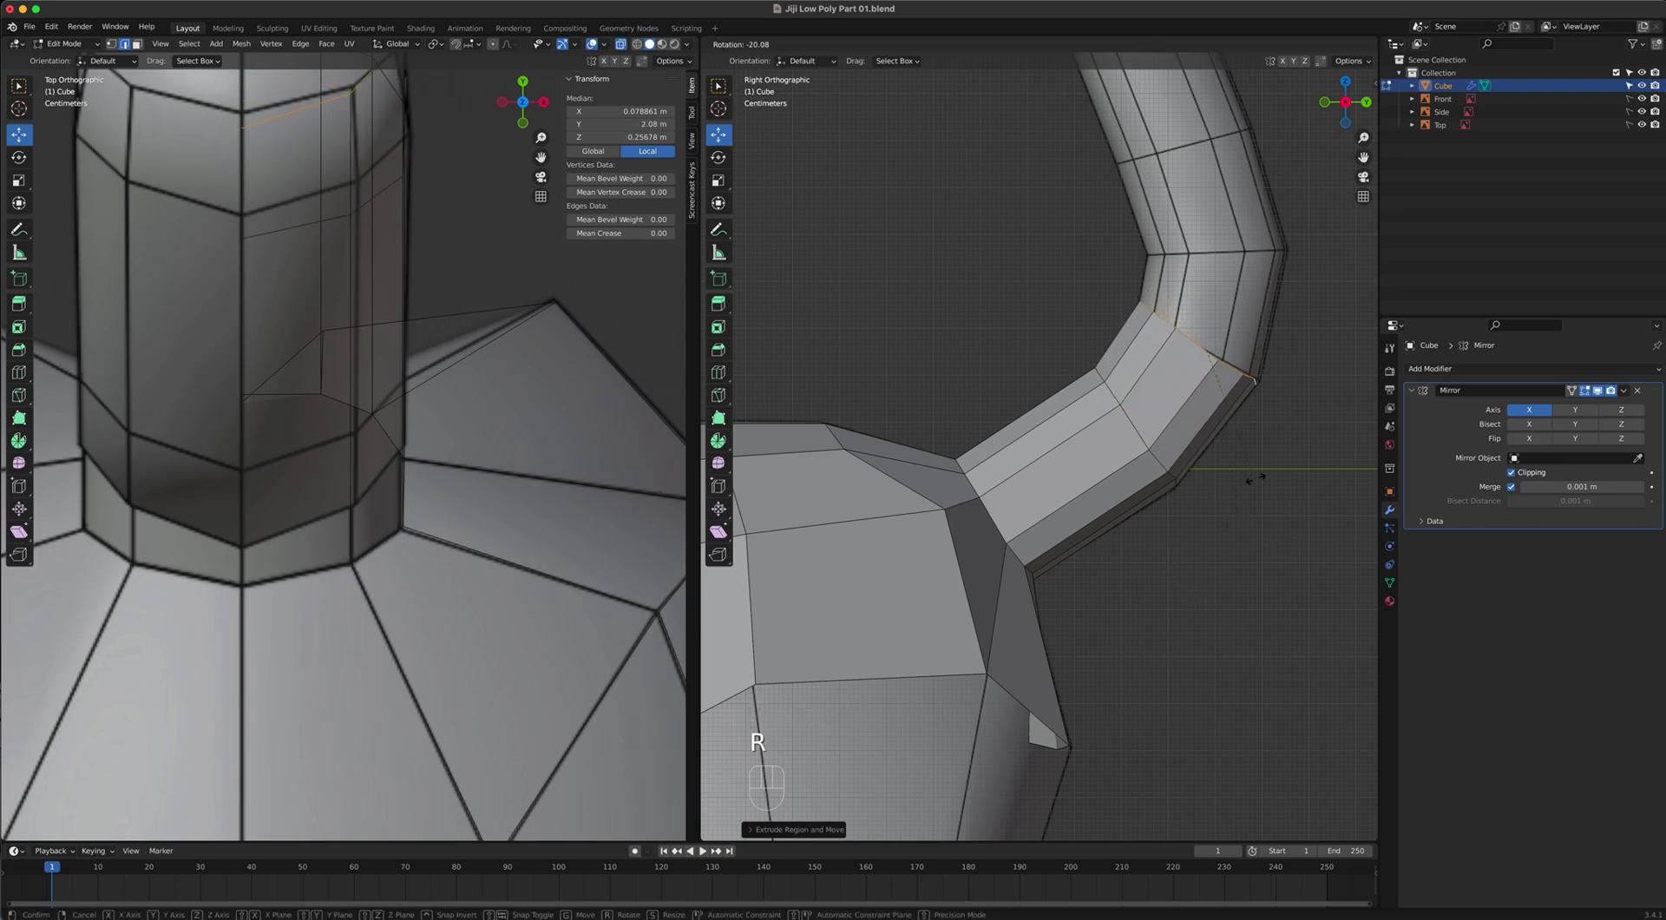
pyautogui.click(1253, 464)
# Extrude a third tail segment up to the next reference ring and rotate its end loop until it is horizontal.
pyautogui.keyDown('shift'); pyautogui.moveTo(1205, 430); pyautogui.dragTo(1162, 681, button='middle'); pyautogui.keyUp('shift')
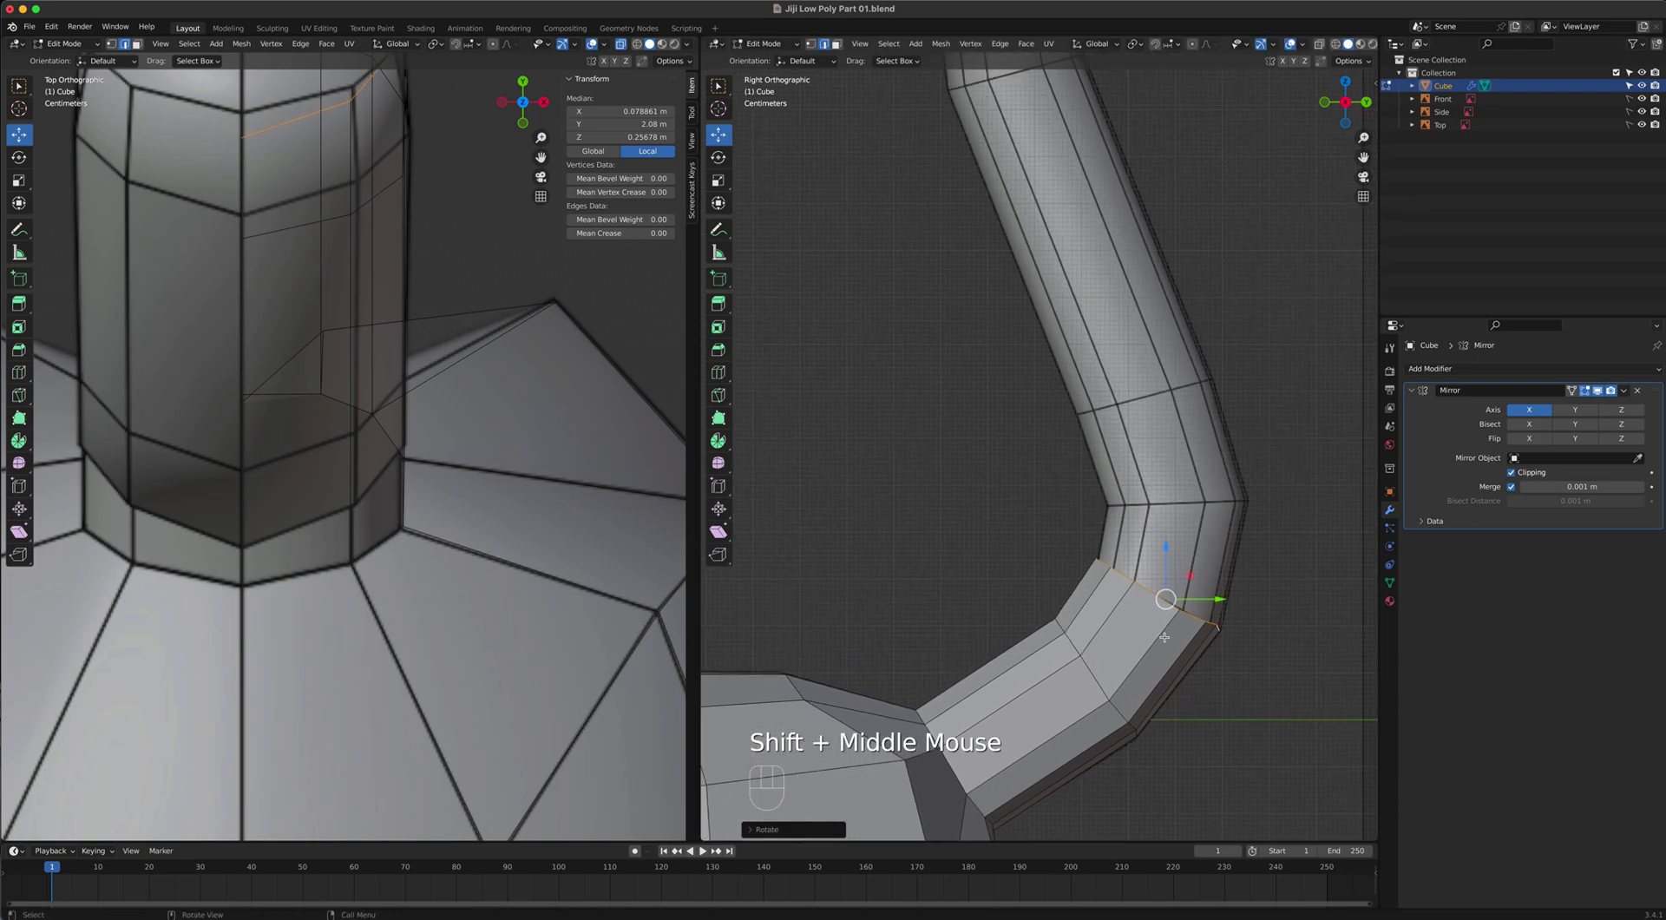
pyautogui.press('e')
pyautogui.click(1231, 556)
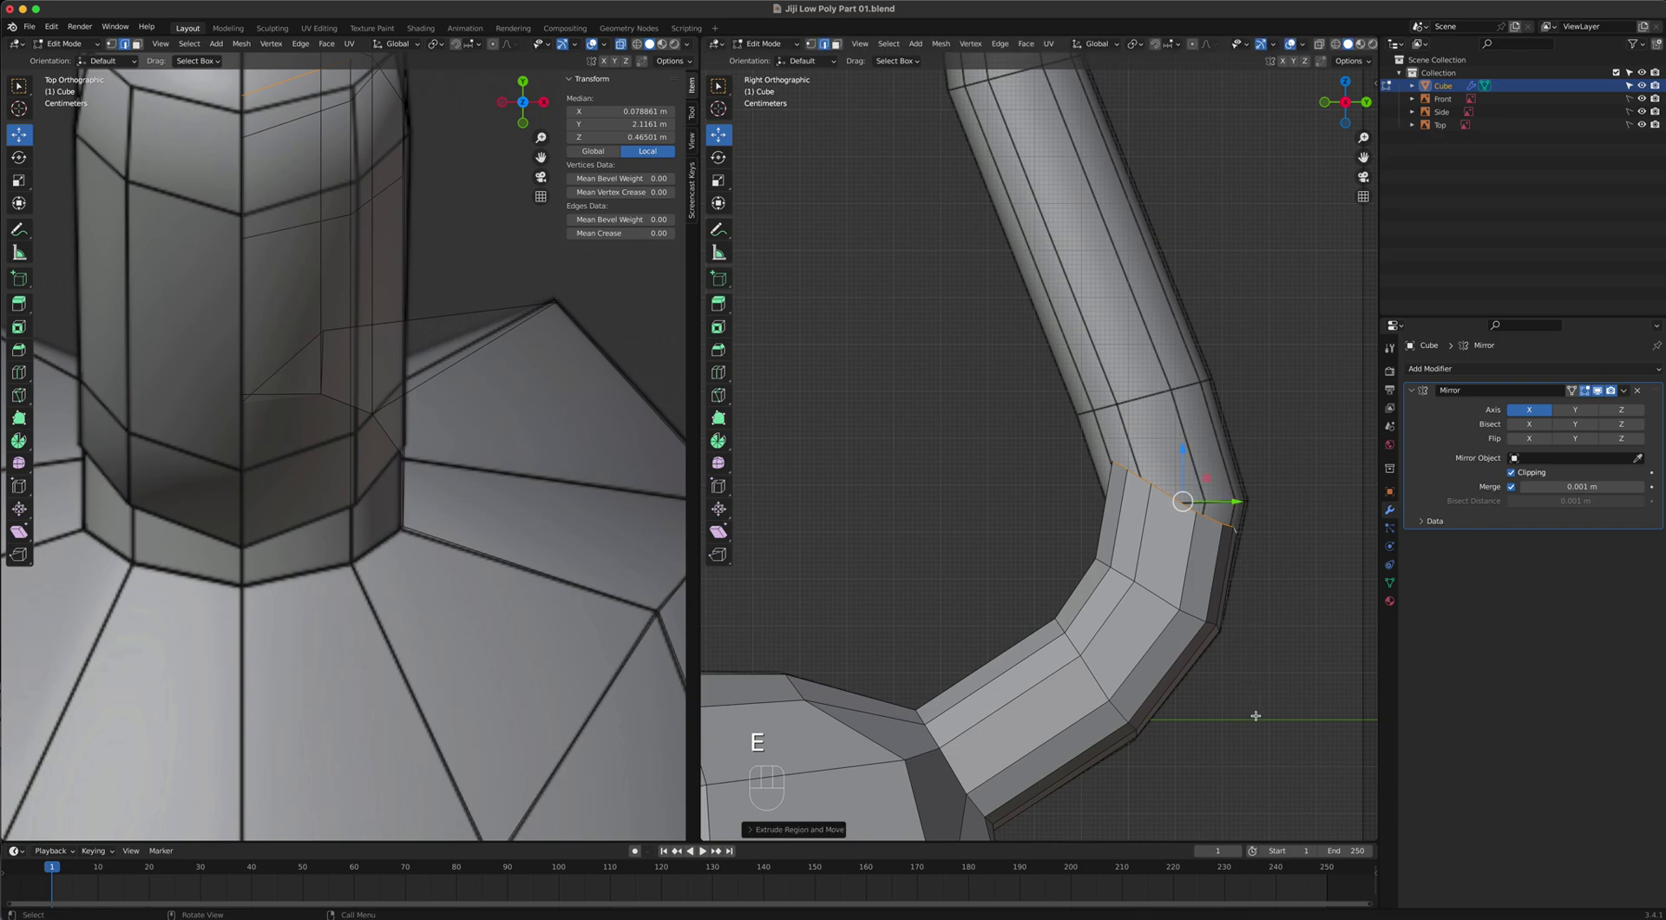
pyautogui.press('r')
pyautogui.click(1288, 570)
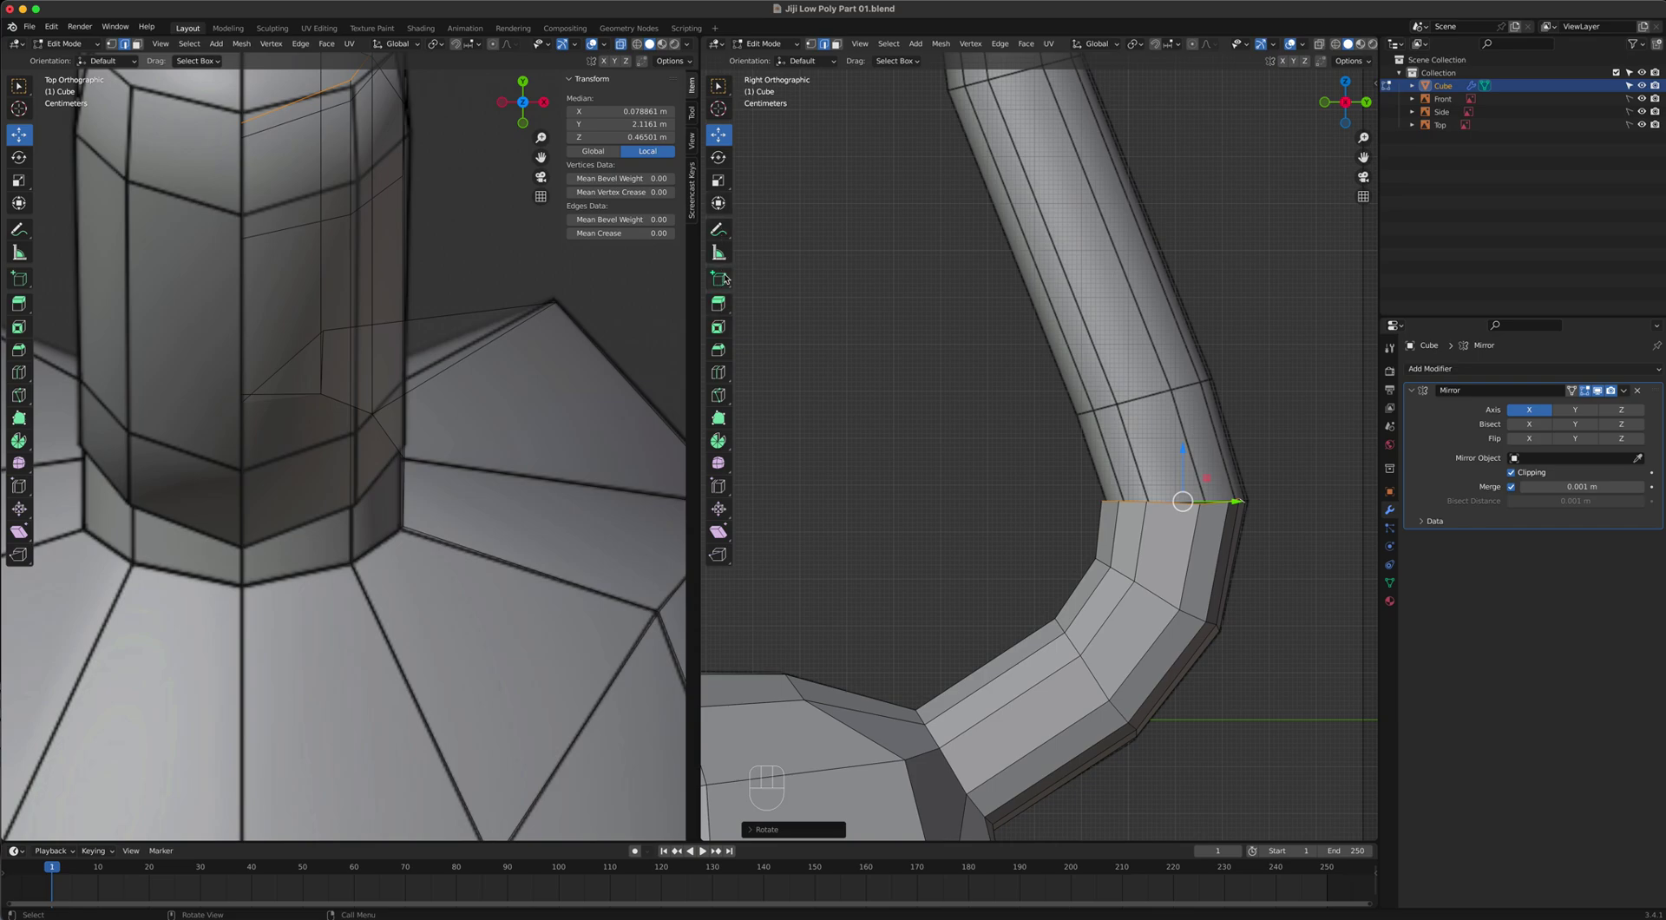
# Scale the horizontal end loop slightly along Z and move it onto the matching ring of the reference tail.
pyautogui.click(719, 179)
pyautogui.moveTo(1183, 453)
pyautogui.mouseDown()
pyautogui.moveTo(1183, 480)
pyautogui.moveTo(1183, 459)
pyautogui.mouseUp()
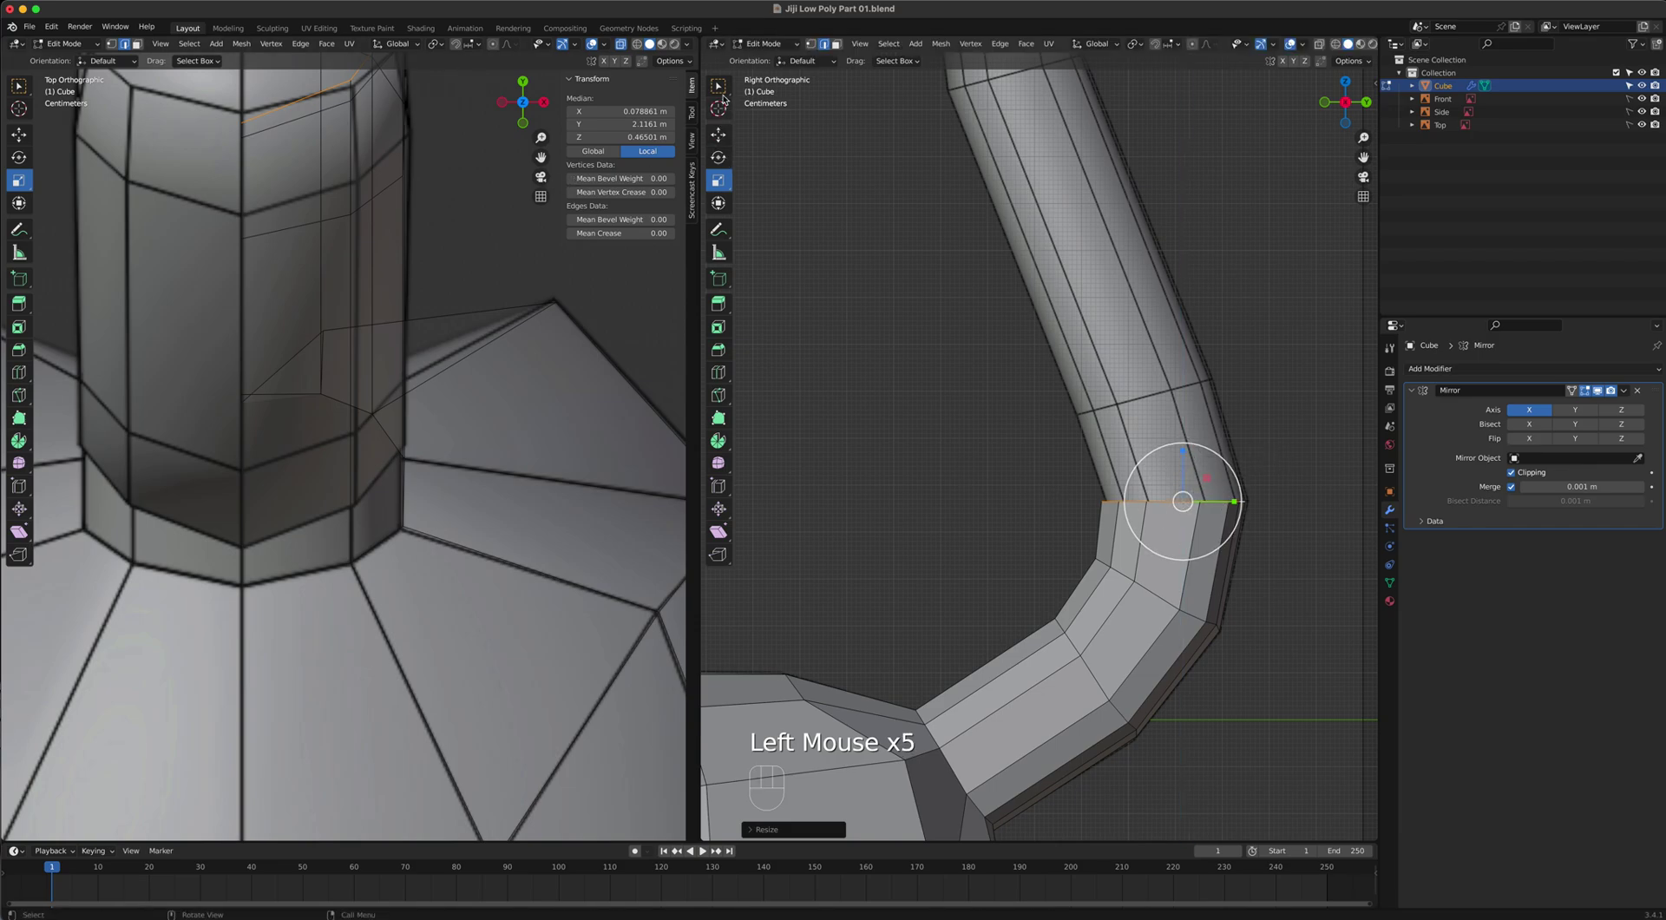
pyautogui.click(719, 88)
pyautogui.press('g')
pyautogui.click(1197, 552)
# Extrude another tail segment about 0.25 m upward and rotate its end loop about -15 degrees to follow the reference ring.
pyautogui.press('e')
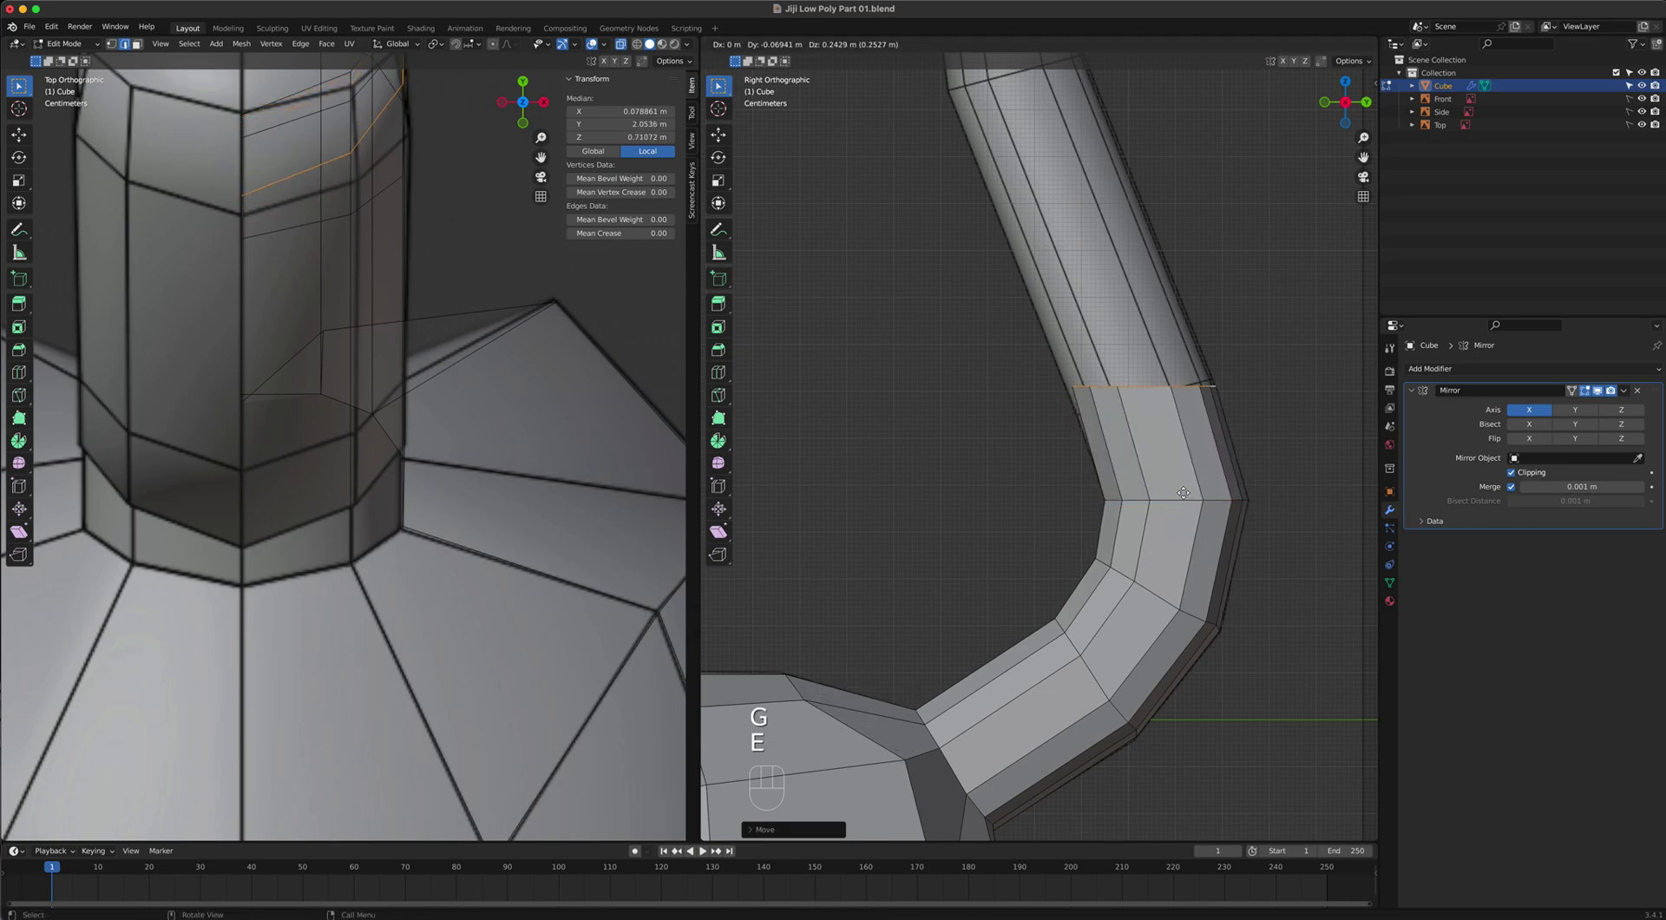
pyautogui.click(1191, 523)
pyautogui.press('r')
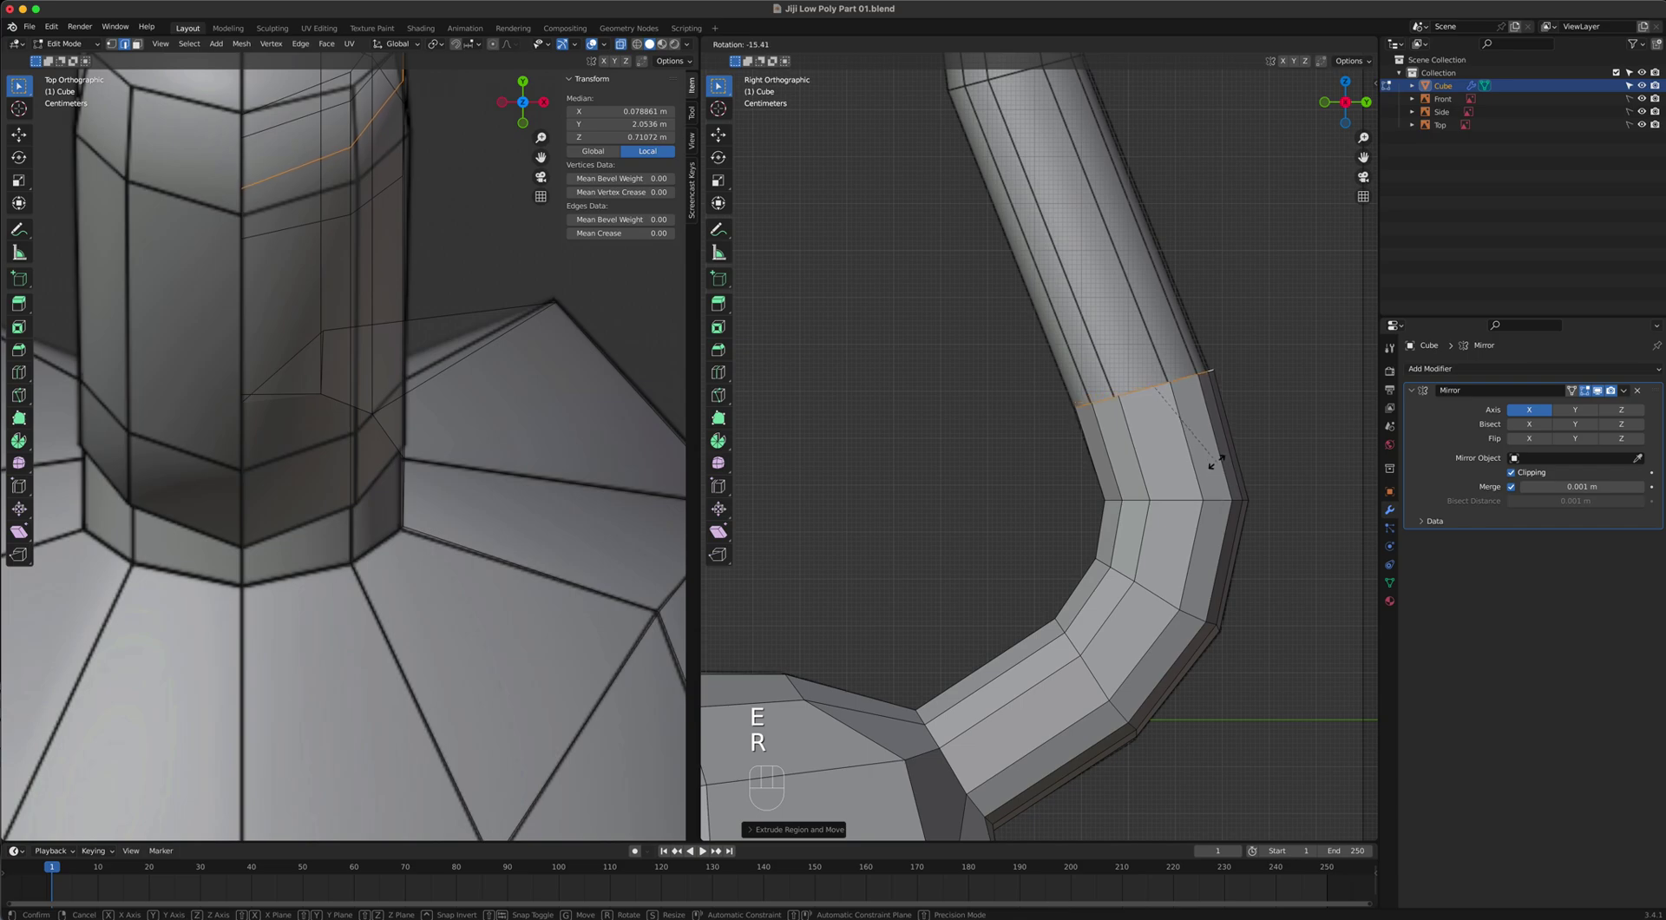
pyautogui.click(1212, 450)
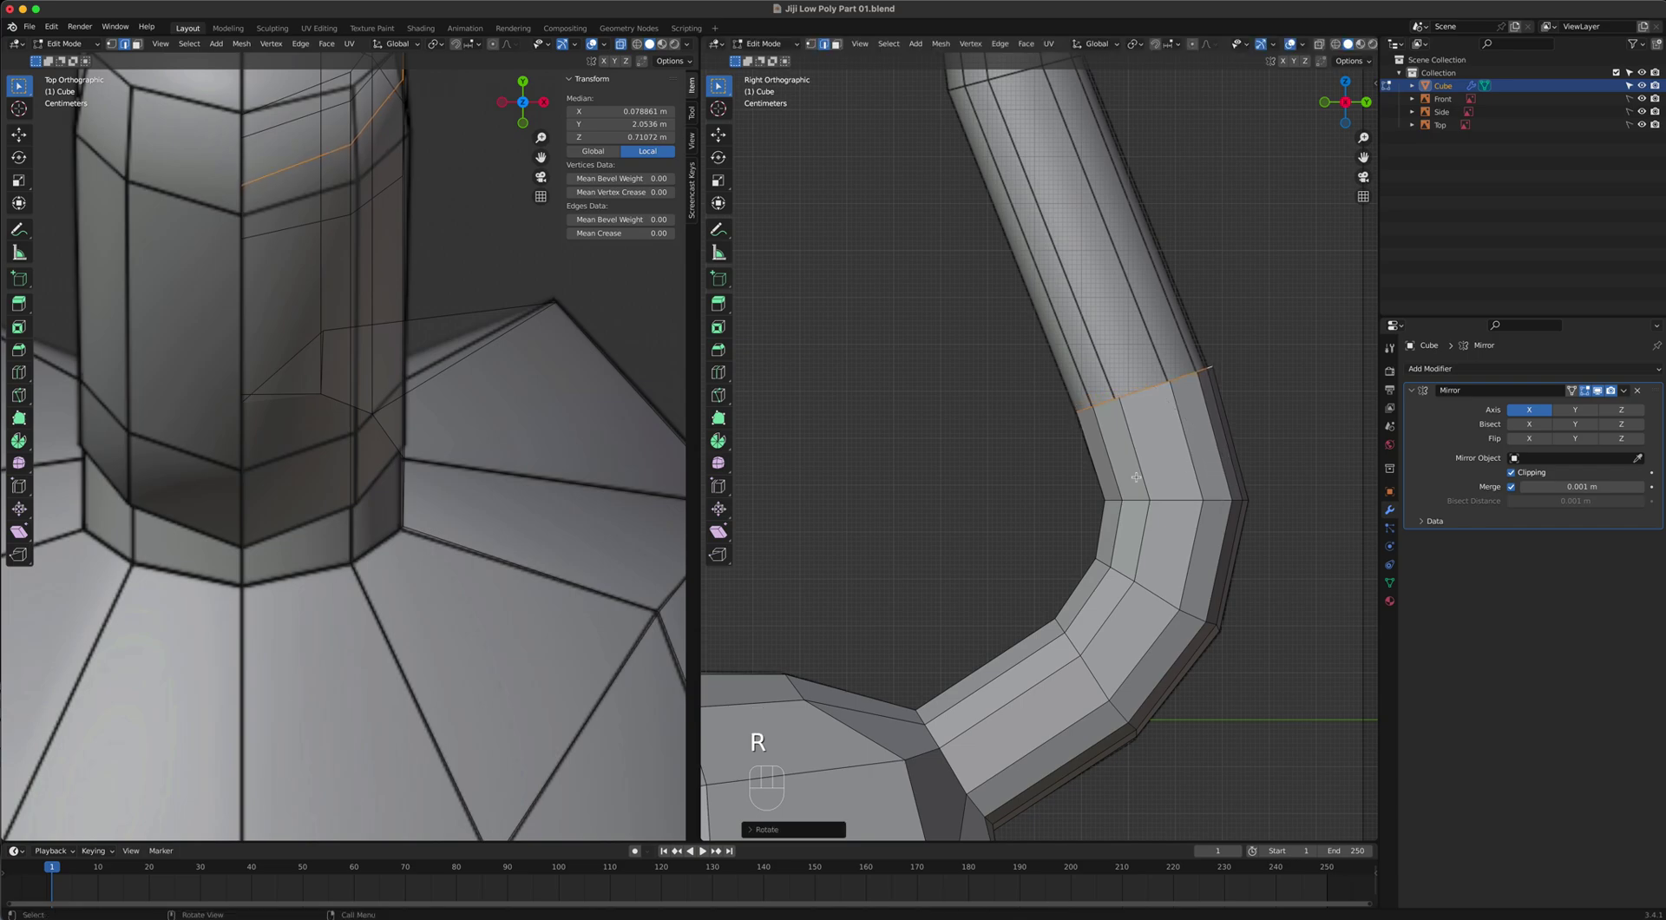
# Extrude the long straight tail section about 0.73 m to the start of the upper bend and align its end loop.
pyautogui.keyDown('shift'); pyautogui.moveTo(1215, 408); pyautogui.dragTo(1219, 720, button='middle'); pyautogui.keyUp('shift')
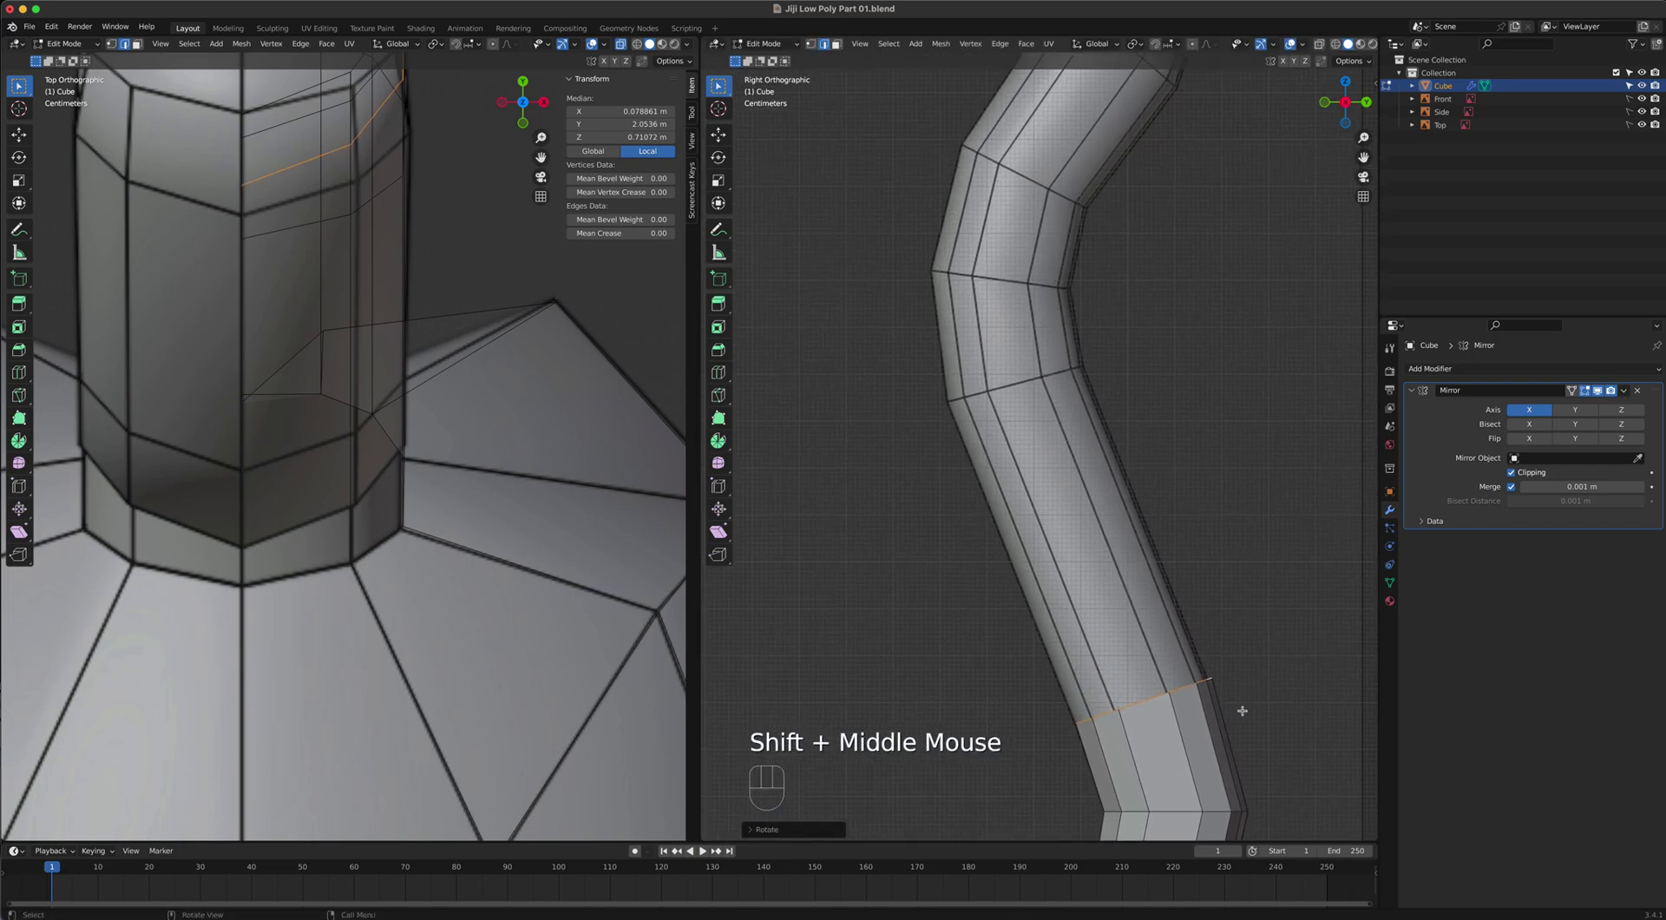
pyautogui.press('e')
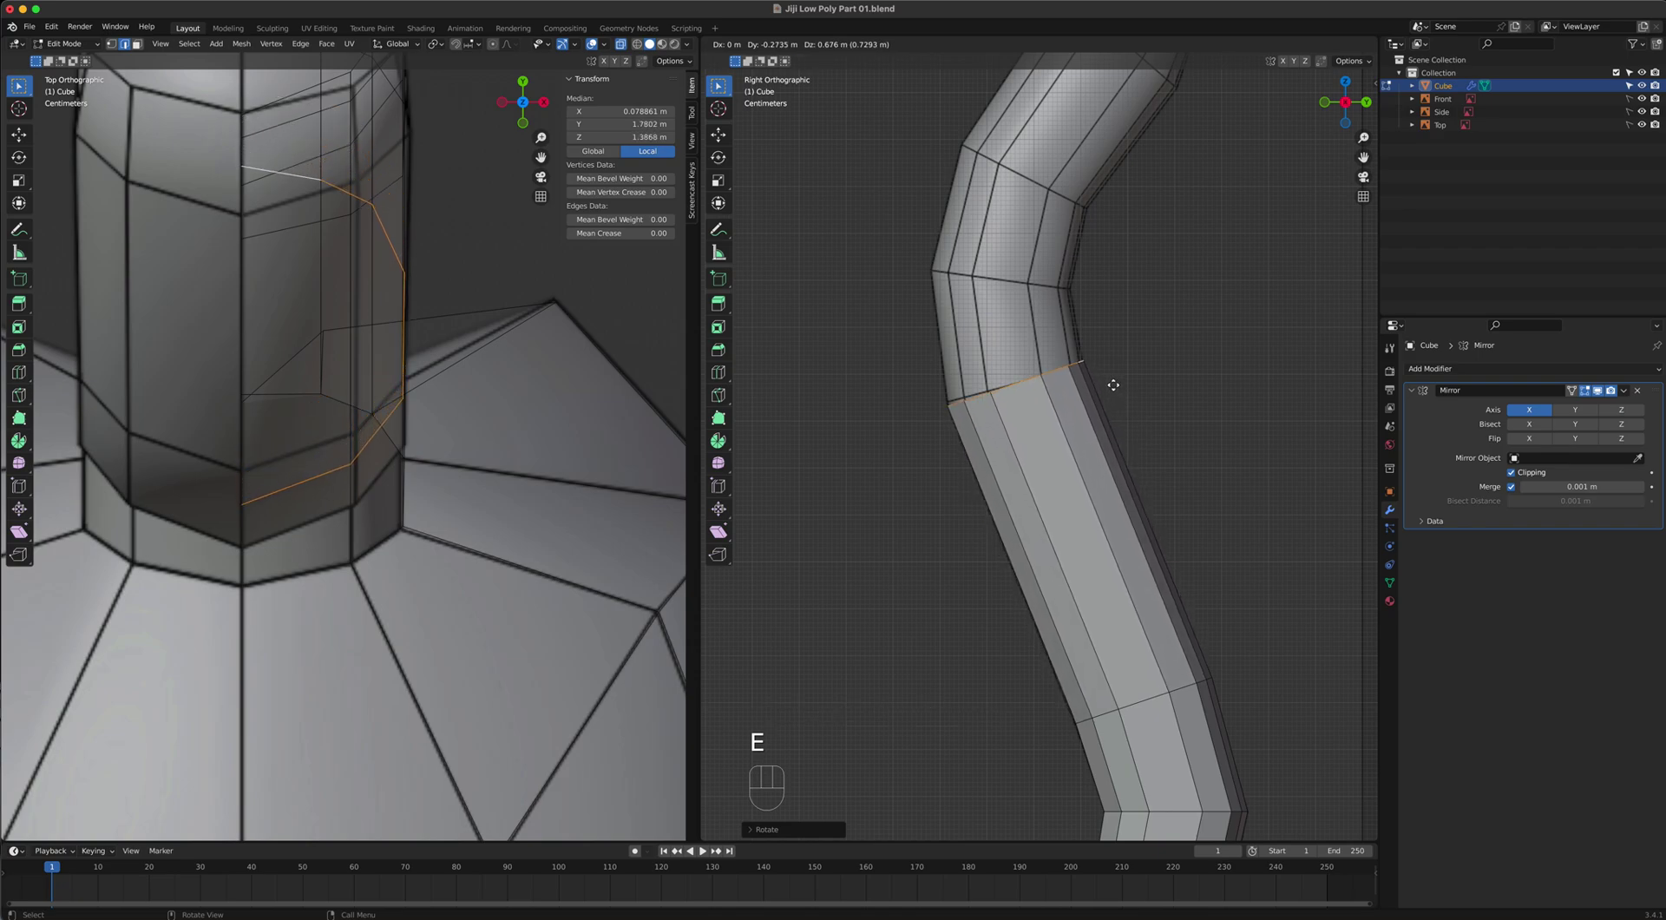
pyautogui.click(1126, 405)
pyautogui.press('r')
pyautogui.click(1143, 479)
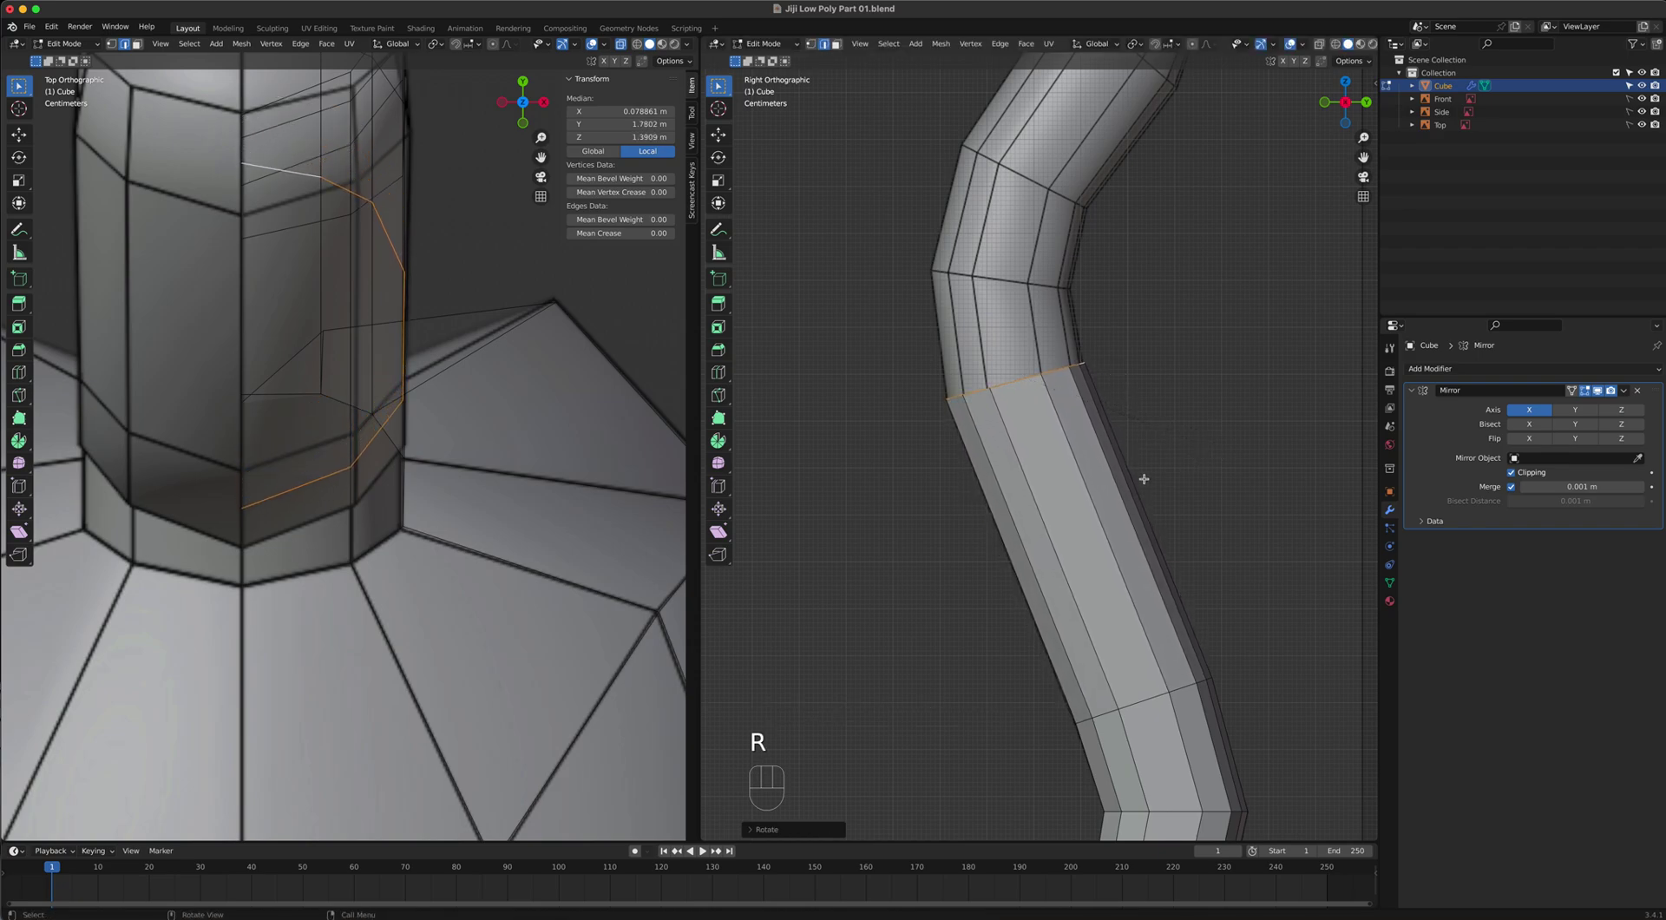
# Extrude a segment into the tail's upper bend, then rotate and move its end loop onto the middle reference ring.
pyautogui.press('e')
pyautogui.click(1144, 375)
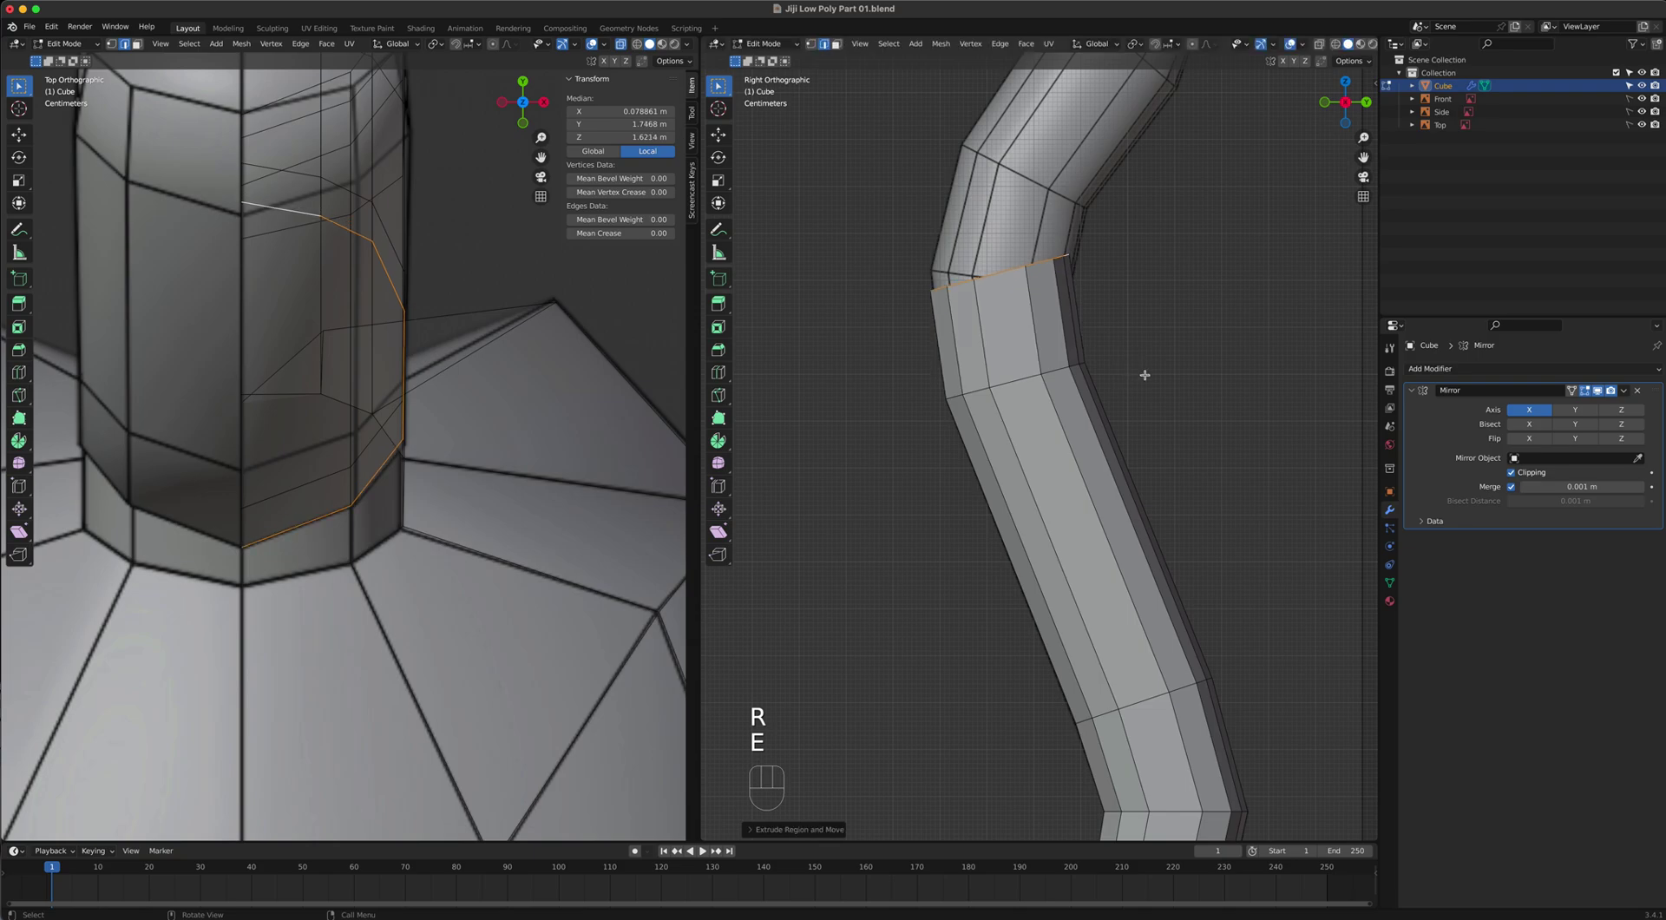
pyautogui.press('r')
pyautogui.click(1267, 507)
pyautogui.press('g')
pyautogui.click(1231, 467)
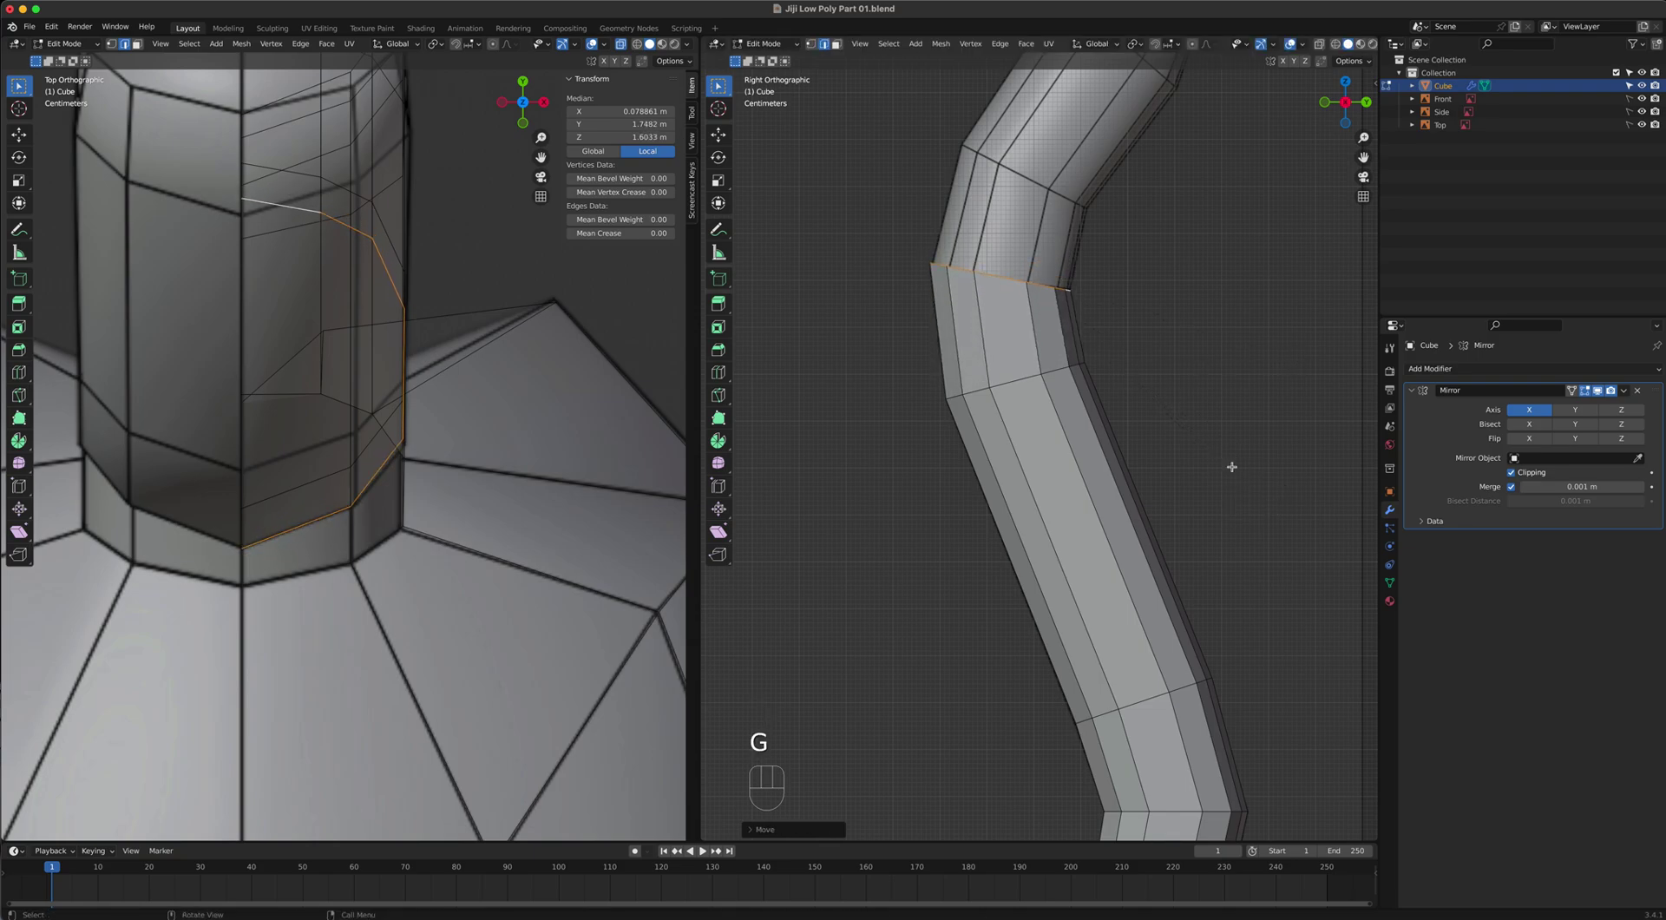
pyautogui.press('r')
pyautogui.click(1254, 505)
# Extrude the next upper-bend segment and rotate its end loop about 15 degrees to match the reference ring.
pyautogui.press('e')
pyautogui.click(1331, 428)
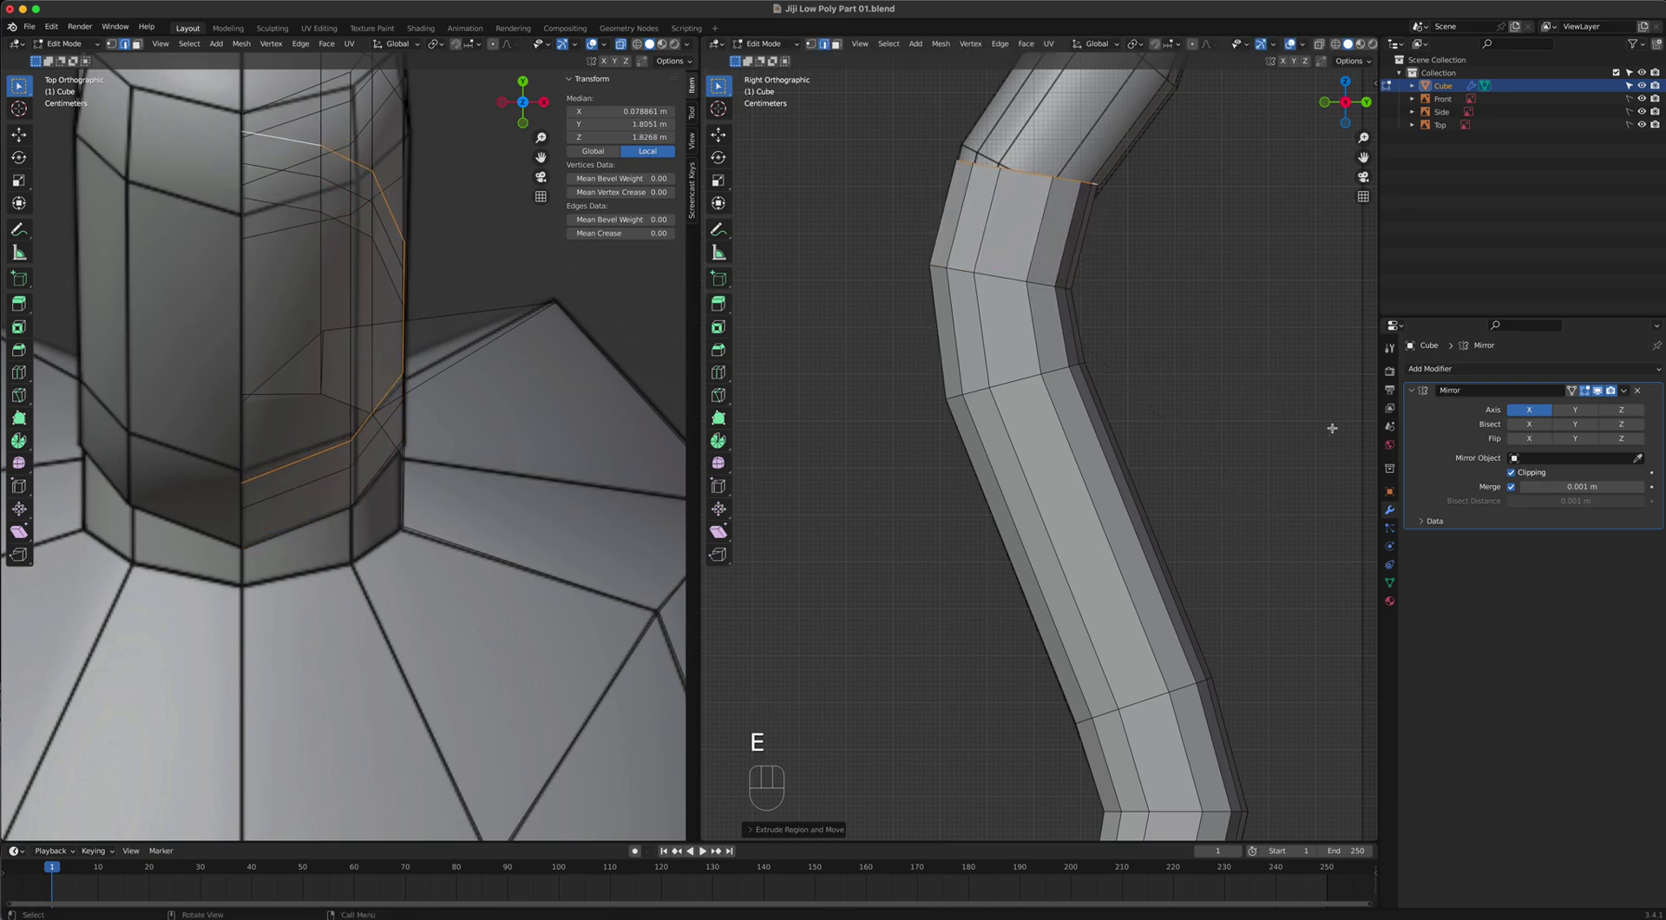
pyautogui.press('r')
pyautogui.press('r')
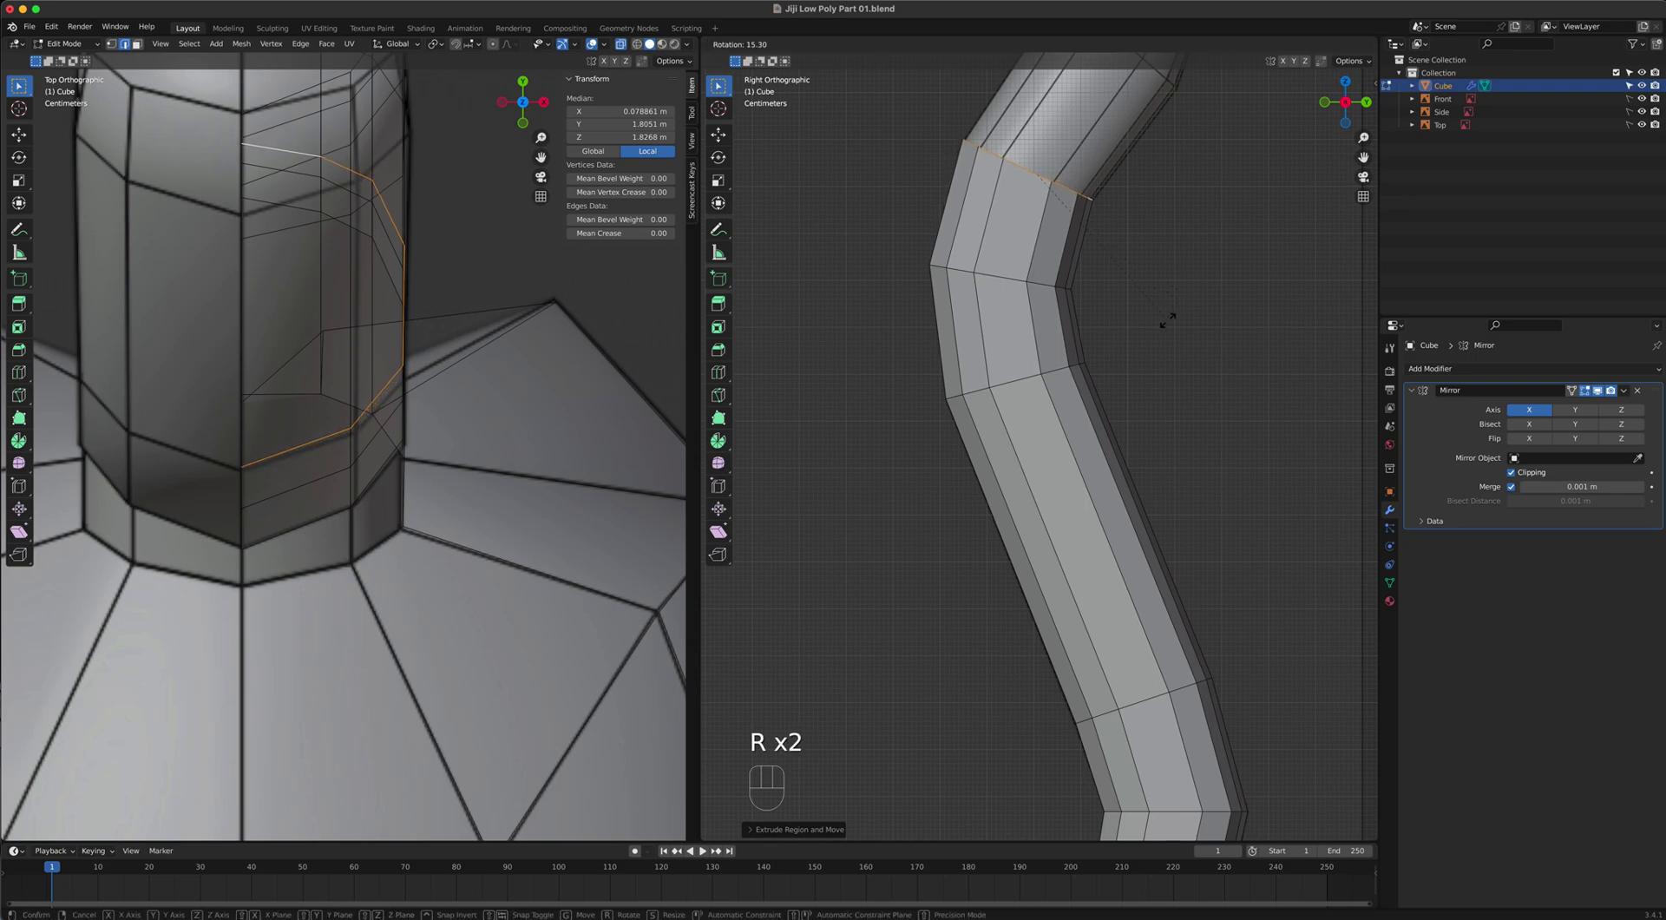
pyautogui.click(1152, 335)
# Extrude the straight section after the upper bend as far as the ring where the tail tip begins.
pyautogui.keyDown('shift'); pyautogui.moveTo(1162, 374); pyautogui.dragTo(1052, 539, button='middle'); pyautogui.keyUp('shift')
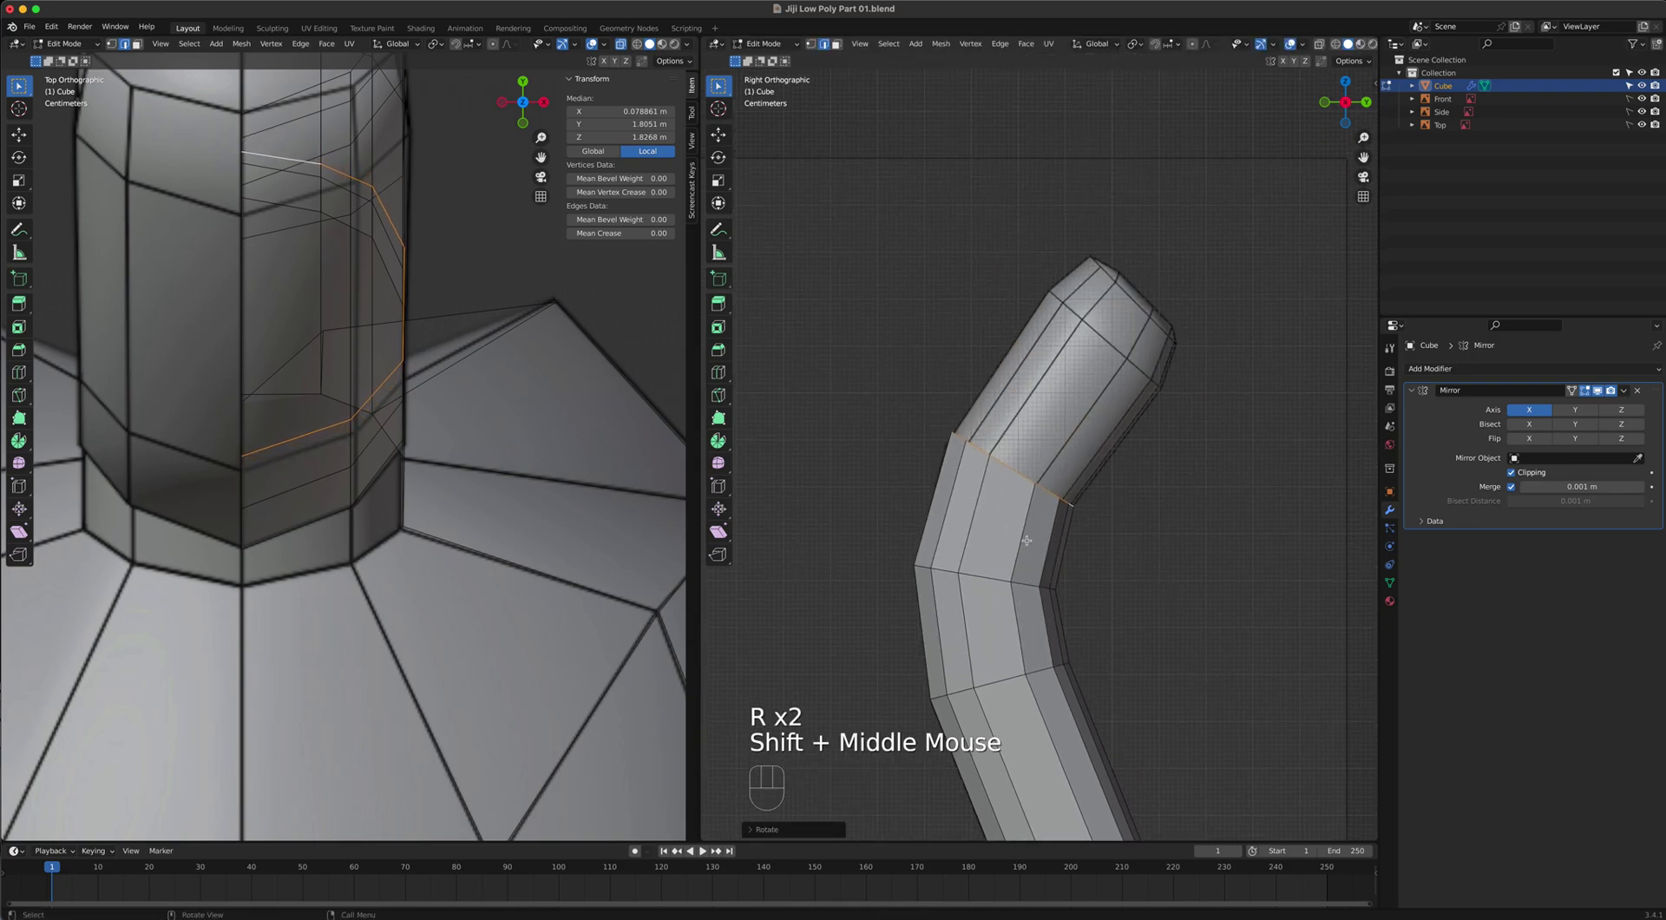
pyautogui.press('e')
pyautogui.click(1118, 404)
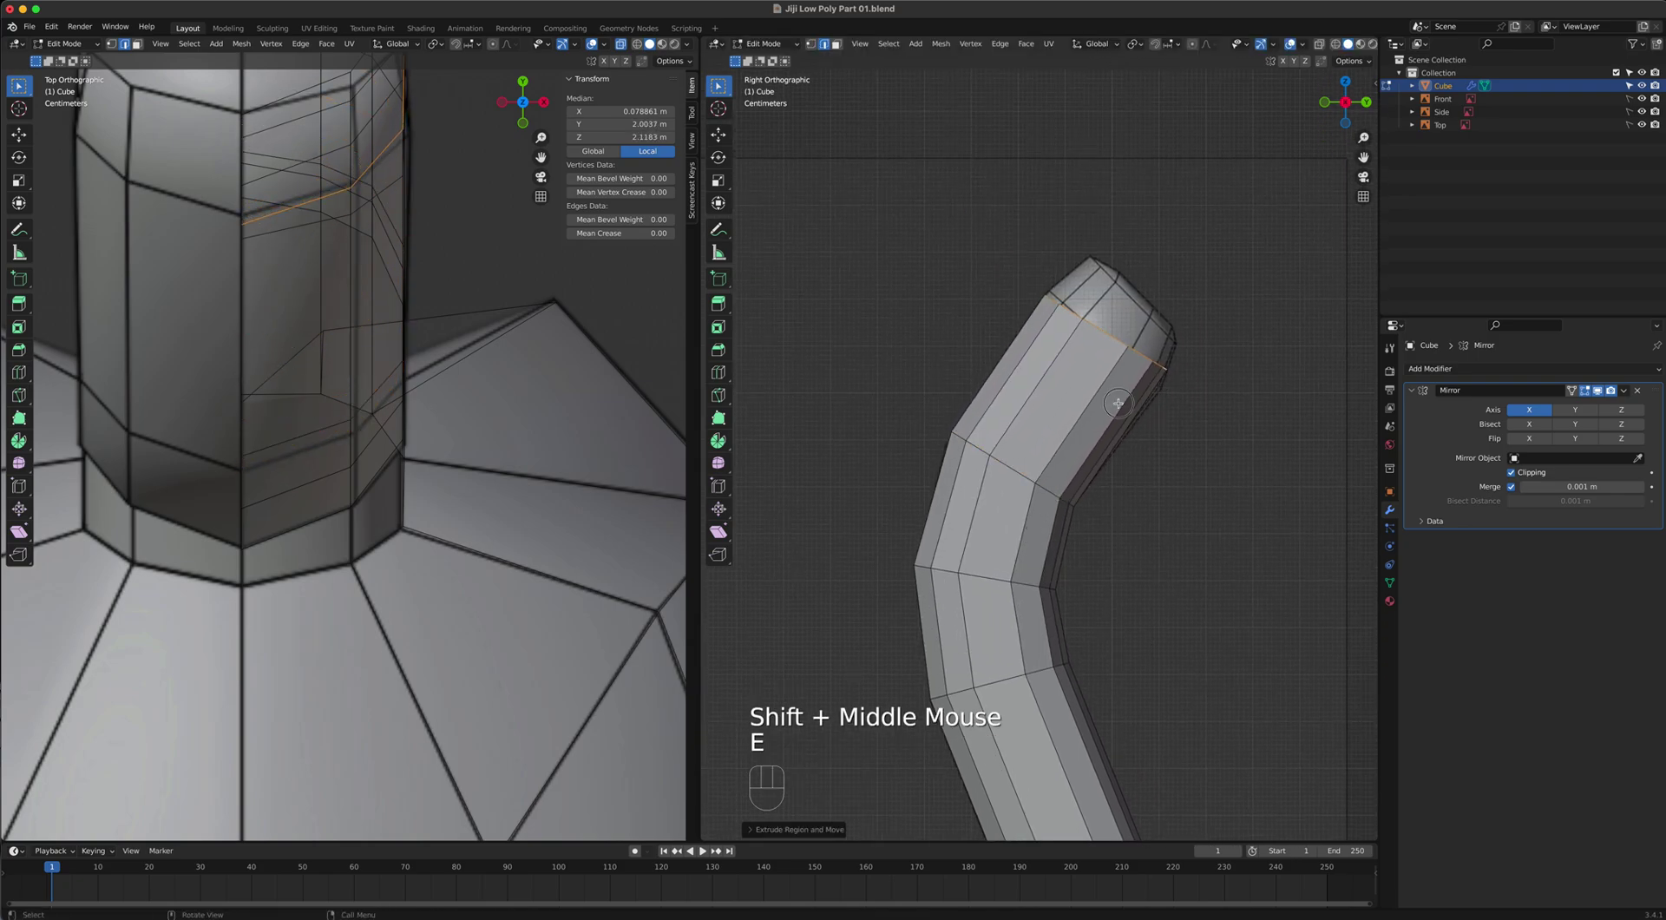
pyautogui.press('e')
pyautogui.rightClick(1289, 494)
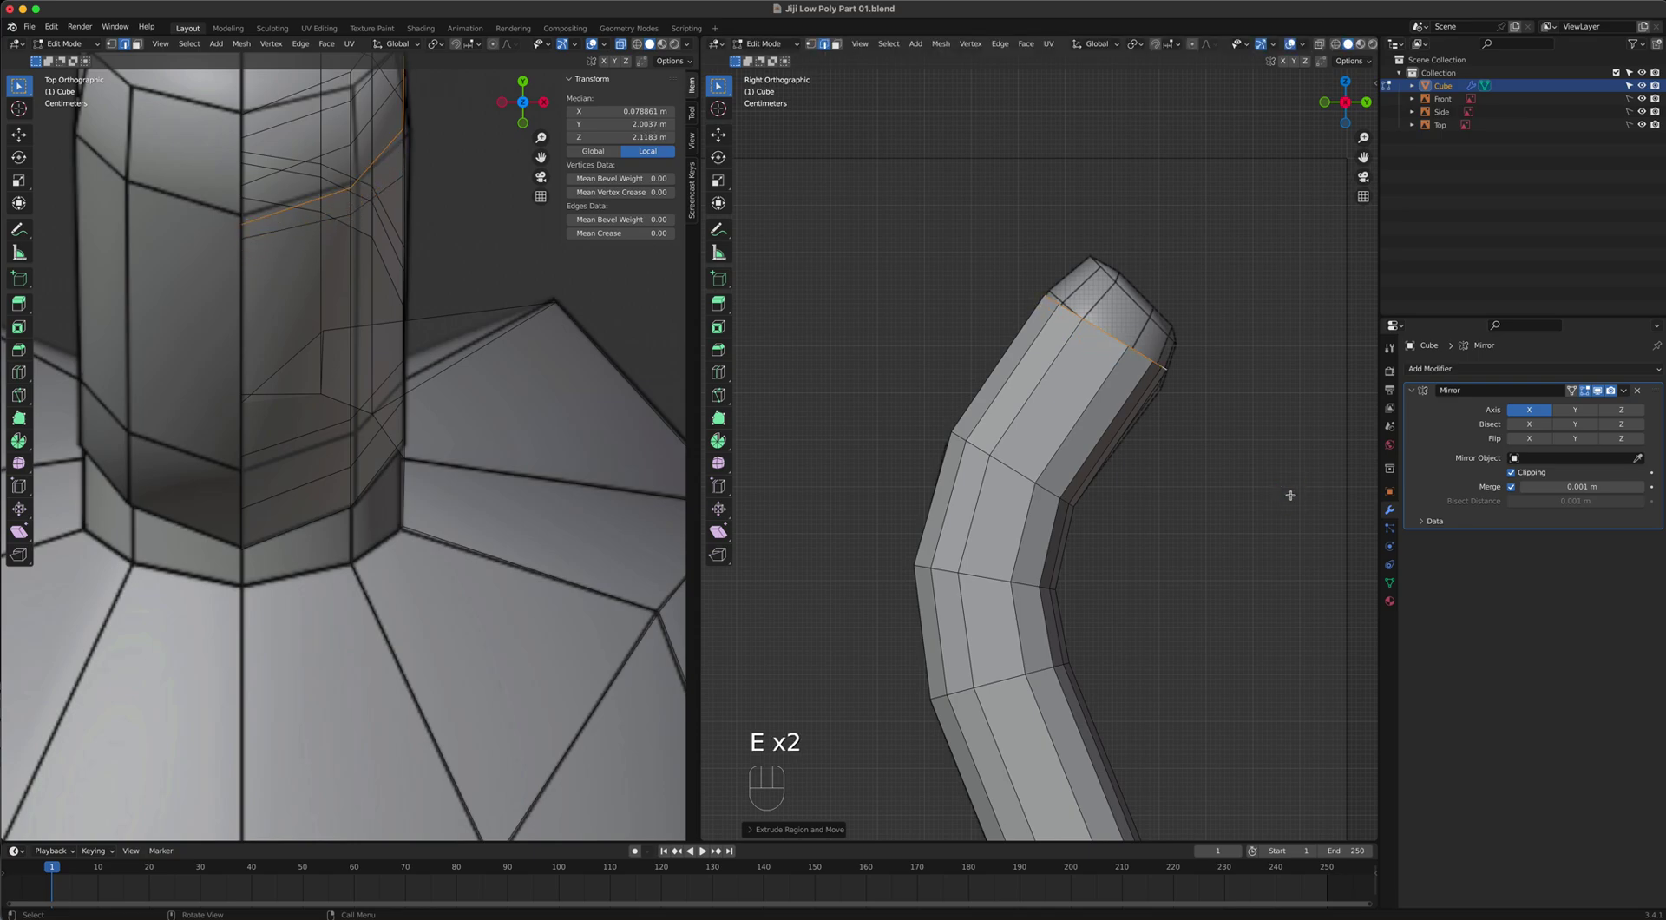
pyautogui.press('super+z')
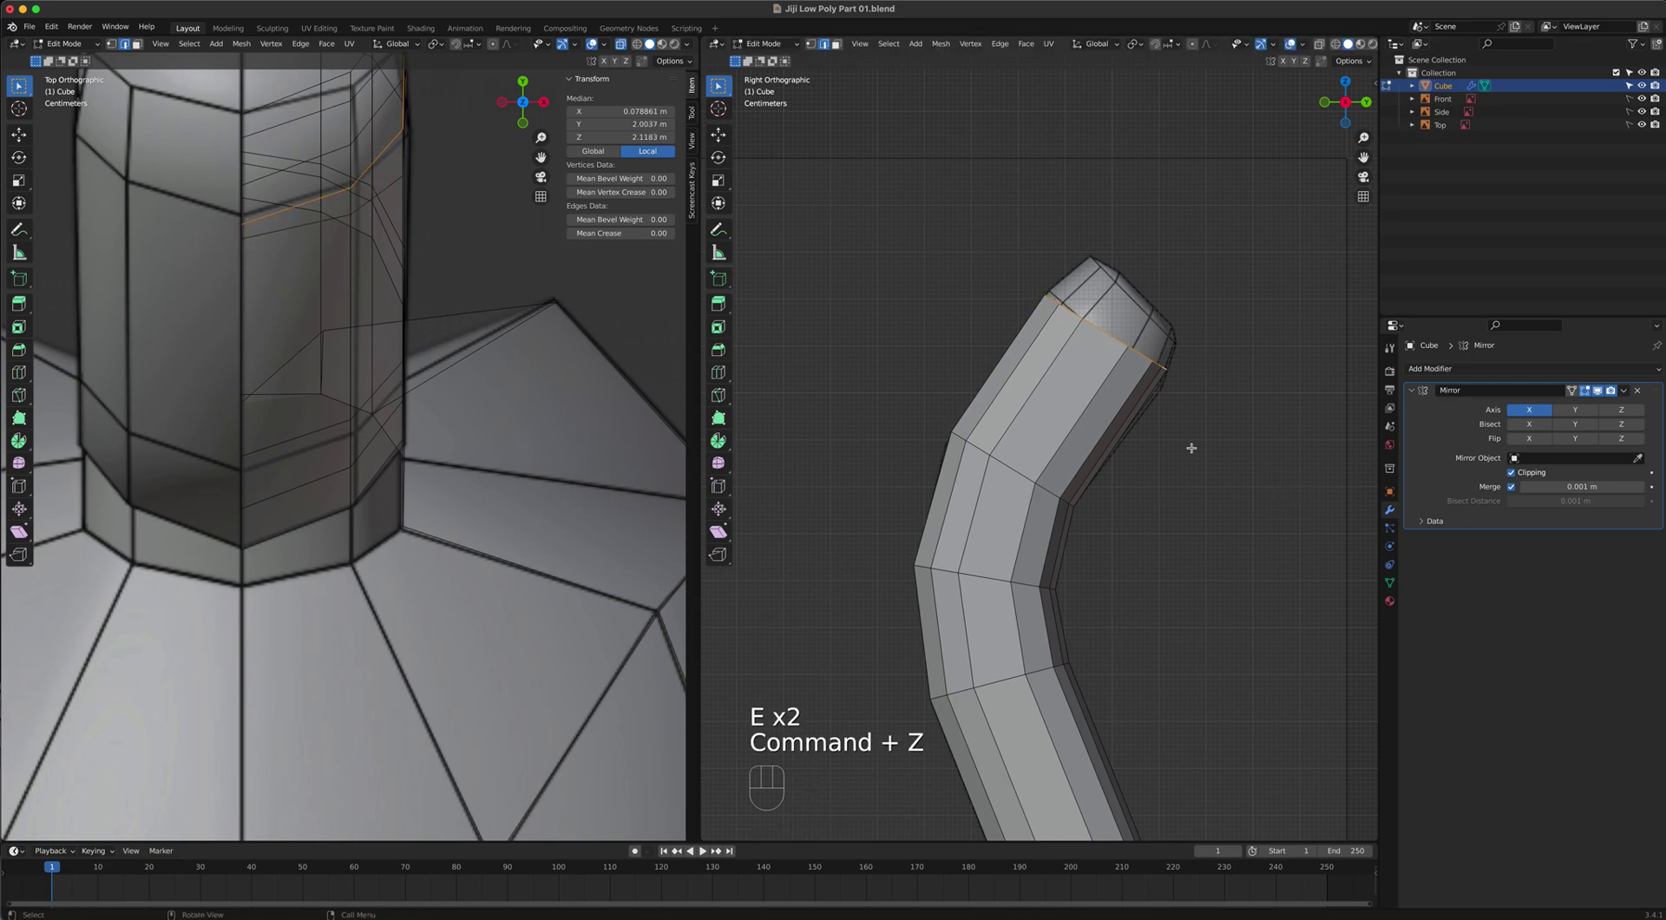
# Rotate the end loop below the tail tip and move it slightly to line up with the reference.
pyautogui.press('r')
pyautogui.click(1229, 491)
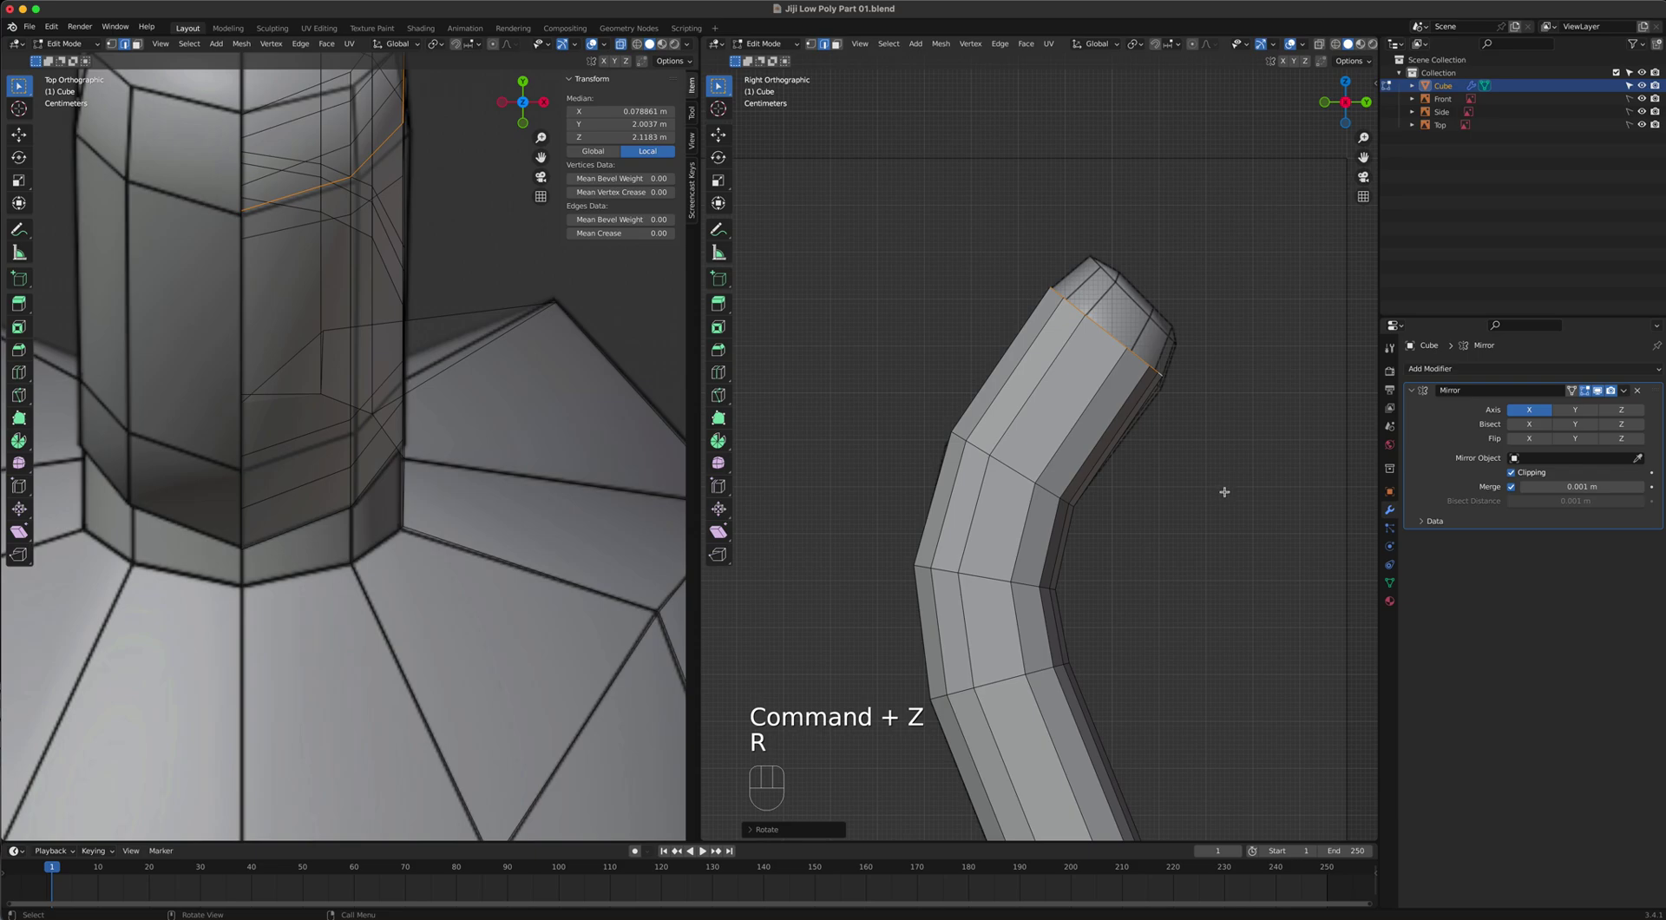
pyautogui.press('r')
pyautogui.click(1221, 493)
pyautogui.press('g')
pyautogui.click(1217, 473)
# Extrude a short tip segment from the tail's end loop and scale the new loop down to taper it.
pyautogui.press('e')
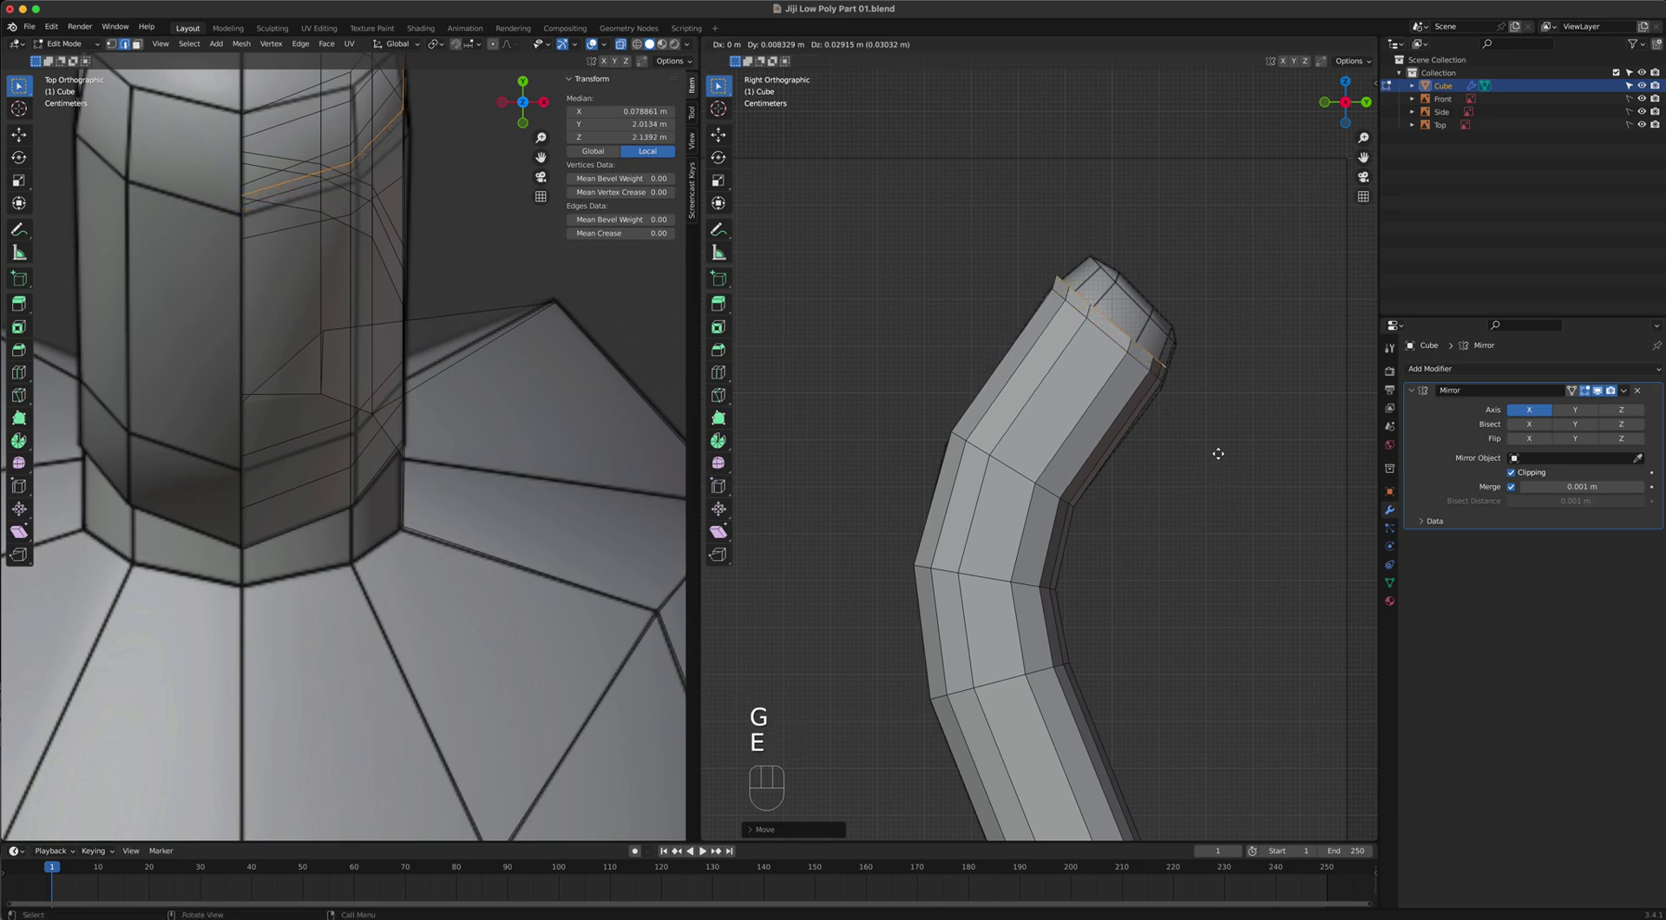
pyautogui.click(1223, 423)
pyautogui.scroll(1, 1218, 420)
pyautogui.scroll(1, 1217, 420)
pyautogui.keyDown('shift'); pyautogui.moveTo(1217, 419); pyautogui.dragTo(1253, 524, button='middle'); pyautogui.keyUp('shift')
pyautogui.press('s')
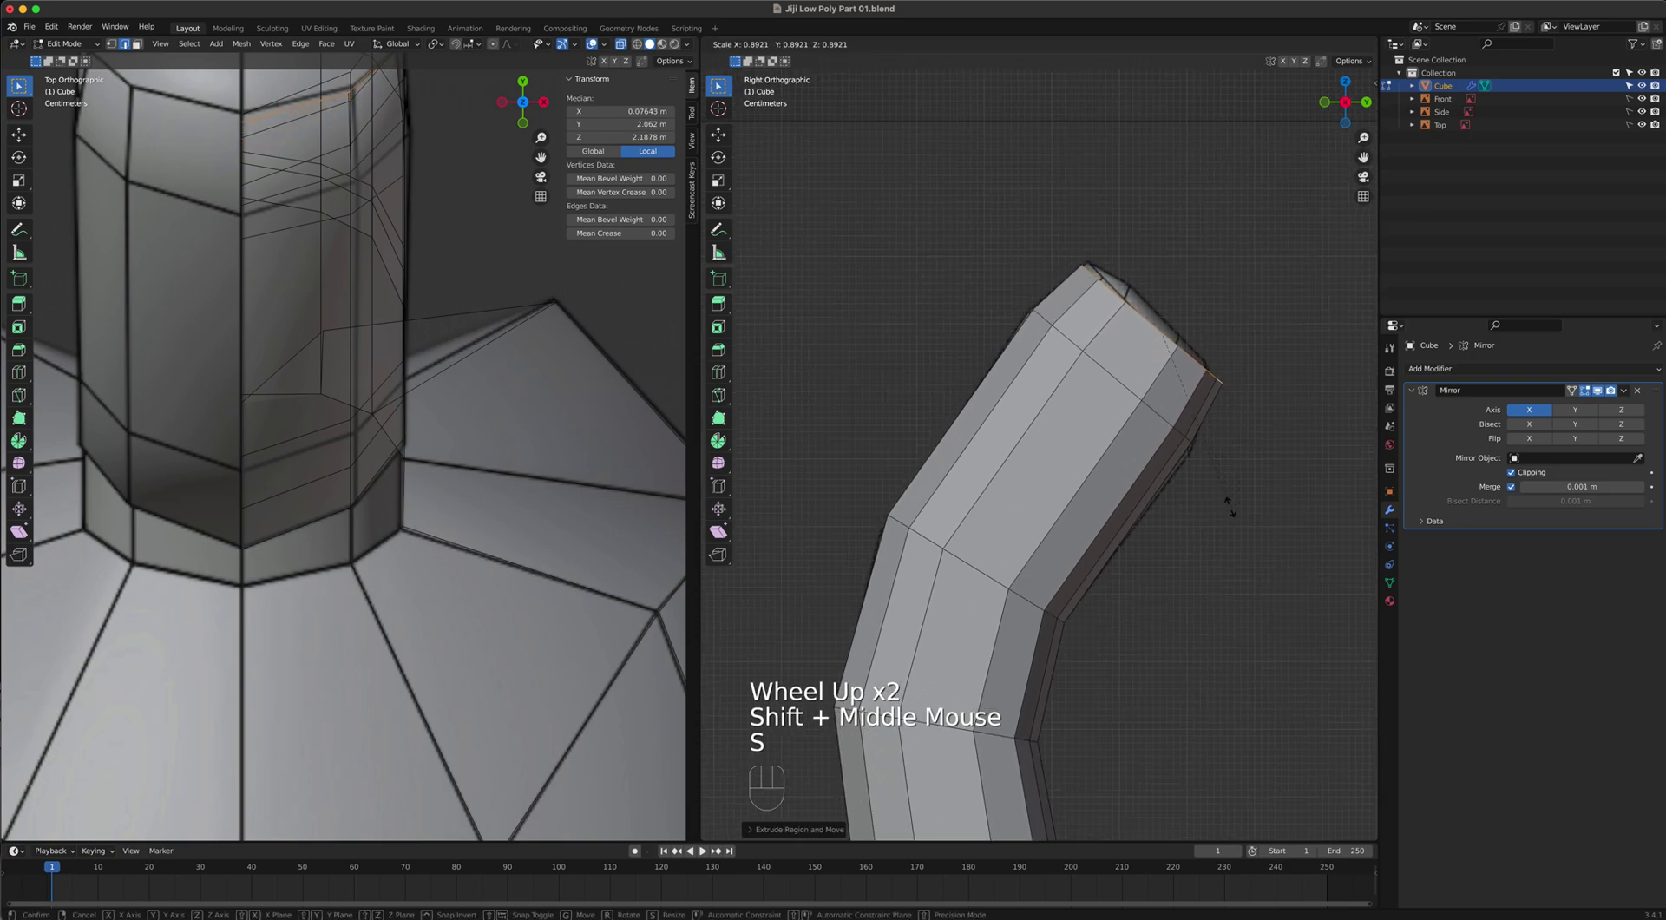
pyautogui.click(1203, 495)
pyautogui.moveTo(1206, 486); pyautogui.dragTo(1118, 567, button='middle')
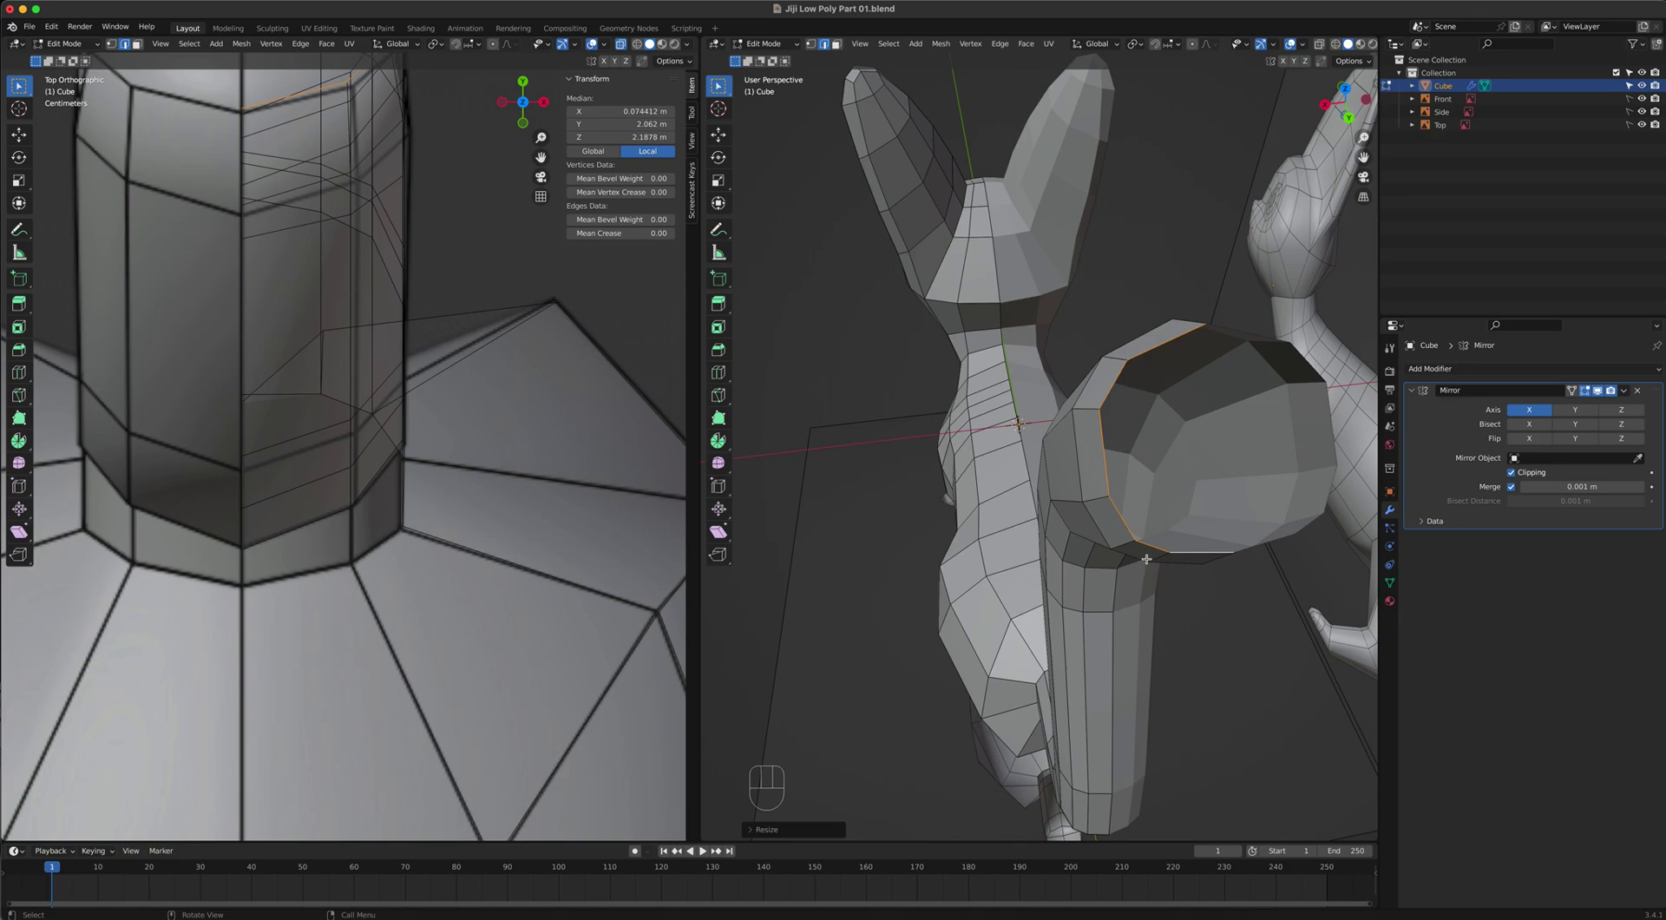
# Fill most of the open tail tip with faces between opposite rim edges.
pyautogui.click(1194, 363)
pyautogui.keyDown('shift'); pyautogui.click(1197, 551); pyautogui.keyUp('shift')
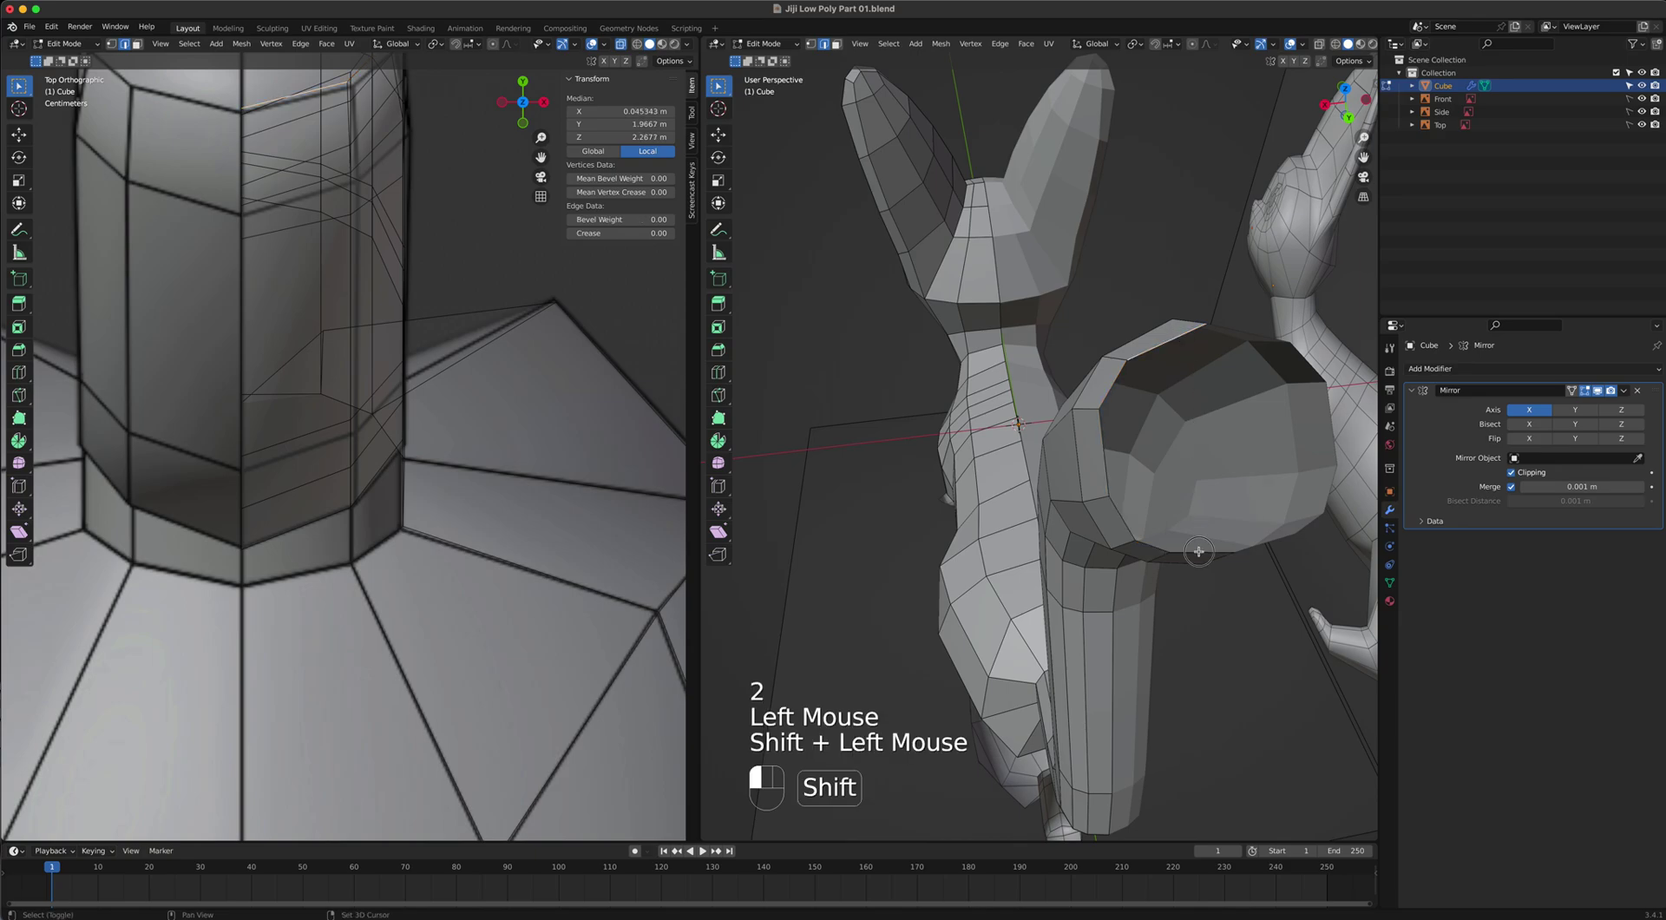
pyautogui.press('f')
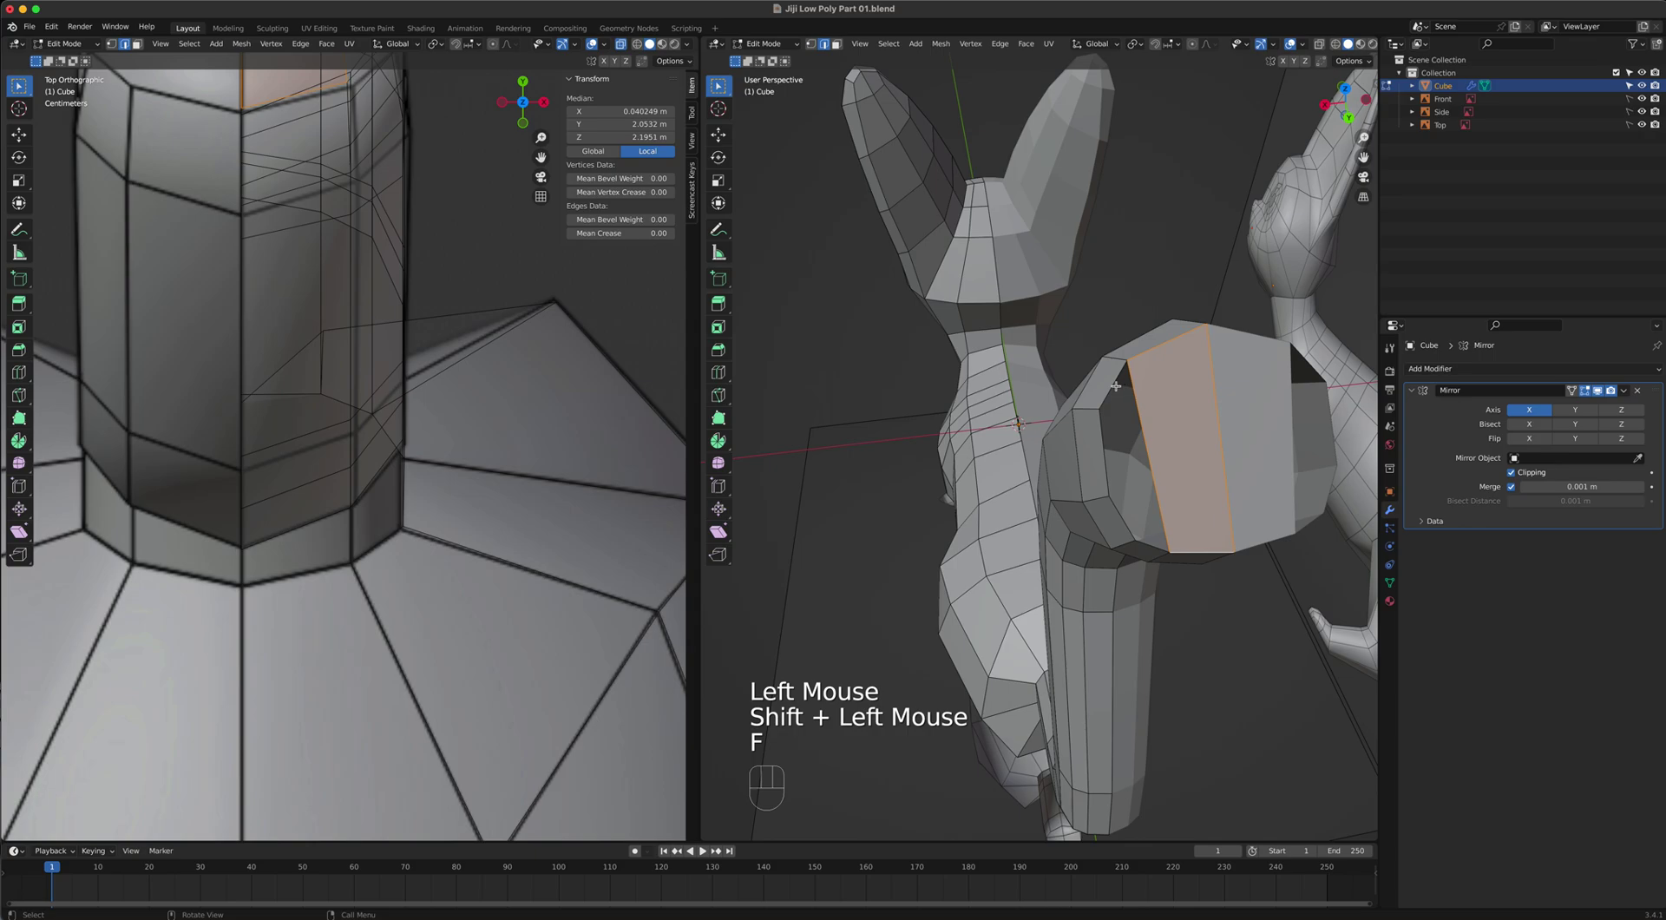
pyautogui.click(1115, 386)
pyautogui.keyDown('shift'); pyautogui.click(1148, 545); pyautogui.keyUp('shift')
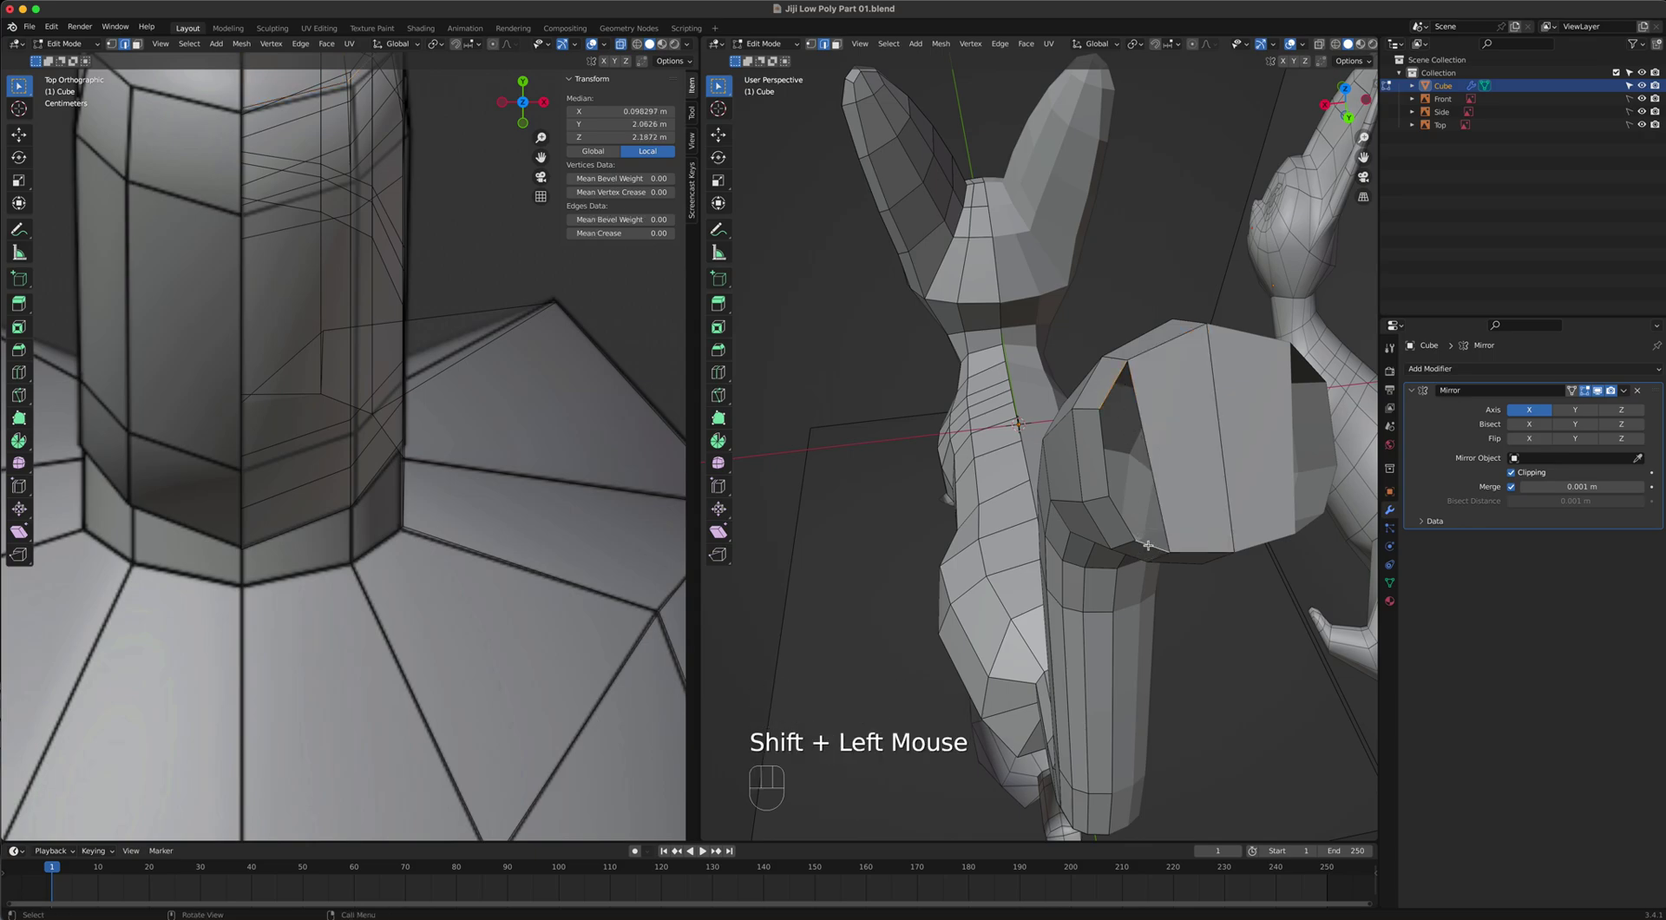
pyautogui.press('f')
pyautogui.scroll(1, 1154, 513)
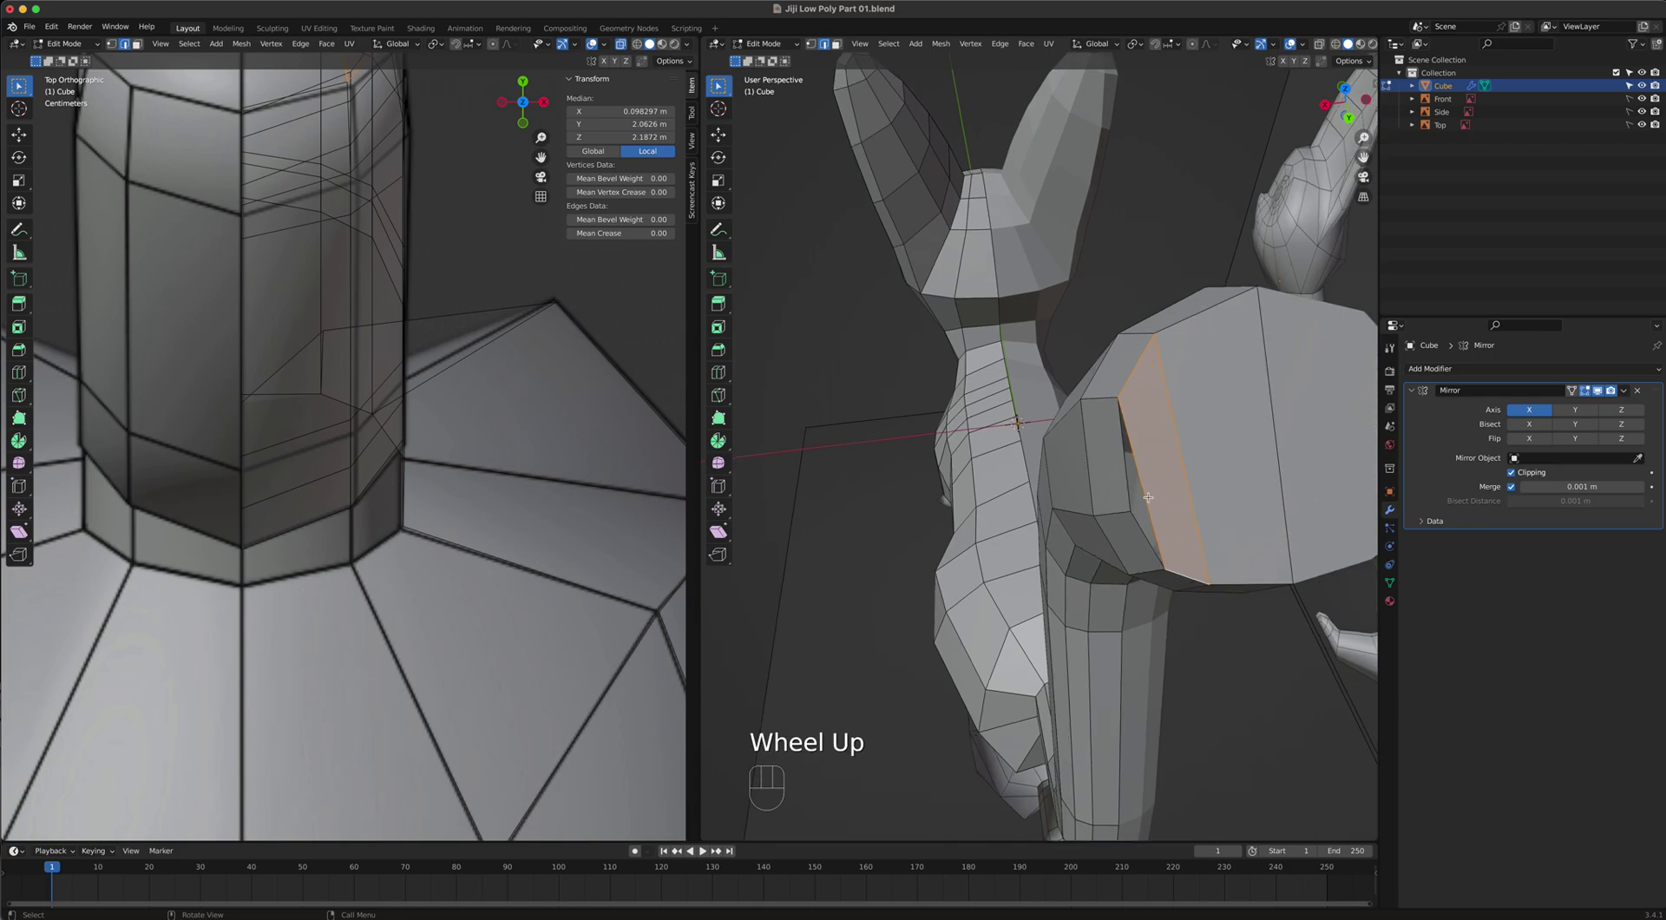
# Cut a loop across the middle of the tail cap faces and fill the remaining gap at the side.
pyautogui.hotkey('ctrl', 'r')
pyautogui.click(1148, 497)
pyautogui.click(1148, 497)
pyautogui.click(1148, 504)
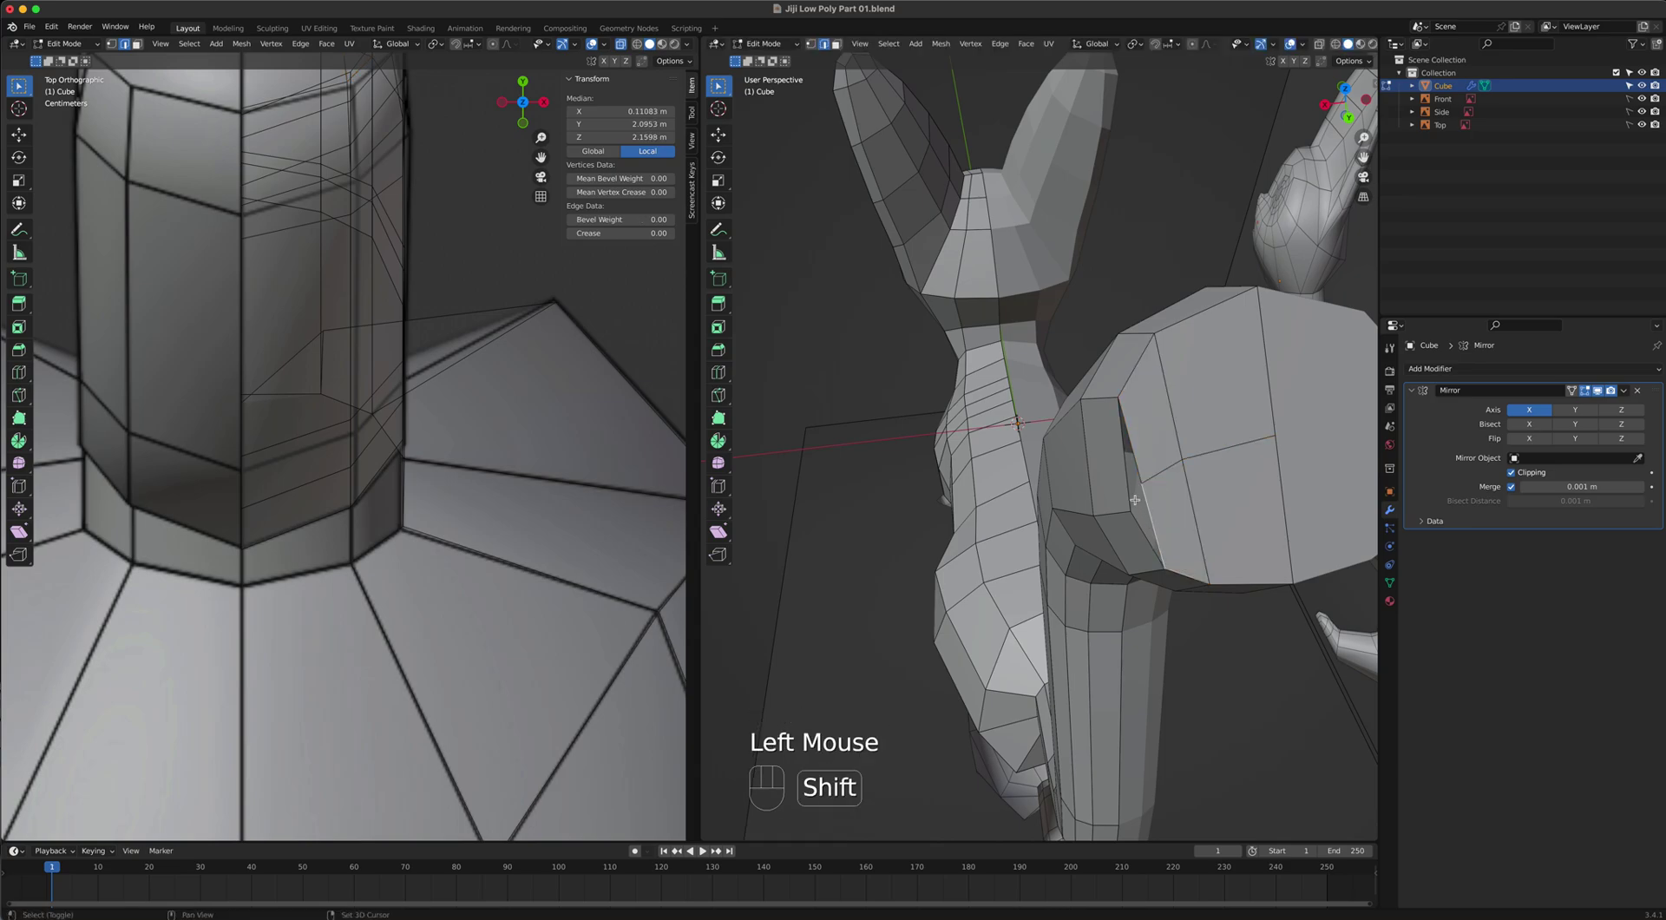
pyautogui.keyDown('shift'); pyautogui.click(1133, 496); pyautogui.keyUp('shift')
pyautogui.press('f')
# Try moving the cap's middle edges outward by about 0.04 m in the right side view to round the tail tip.
pyautogui.moveTo(1170, 500); pyautogui.dragTo(1138, 494, button='middle')
pyautogui.click(1131, 481)
pyautogui.keyDown('shift'); pyautogui.click(1199, 469); pyautogui.keyUp('shift')
pyautogui.moveTo(1268, 549); pyautogui.dragTo(954, 520, button='middle')
pyautogui.press('KP_3')
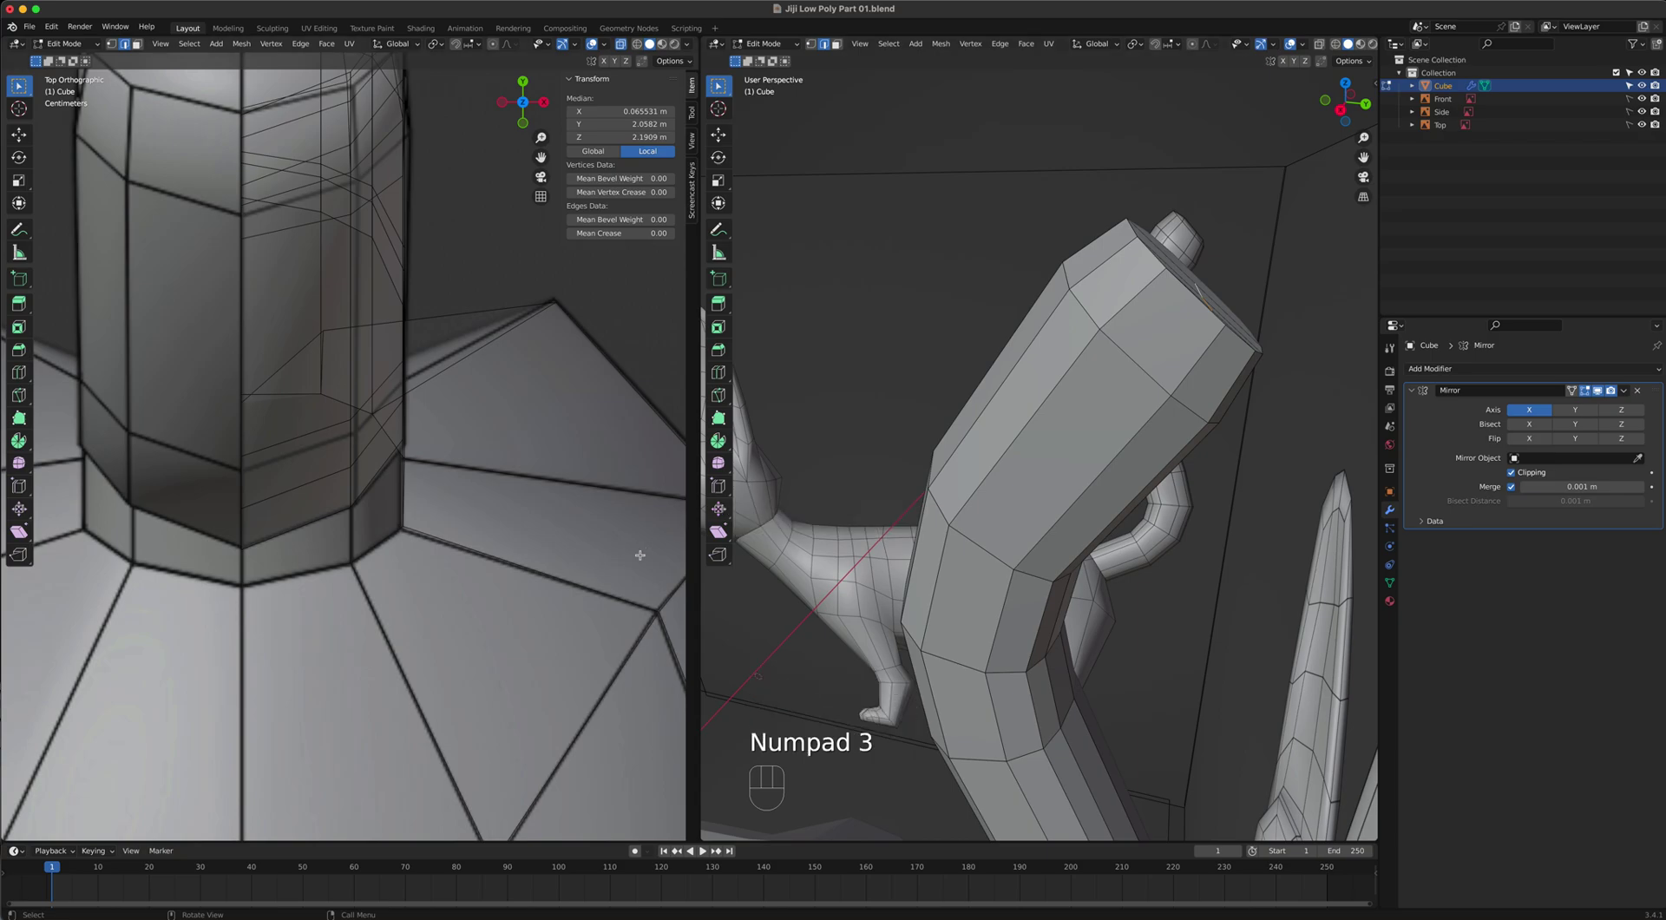
pyautogui.press('KP_3')
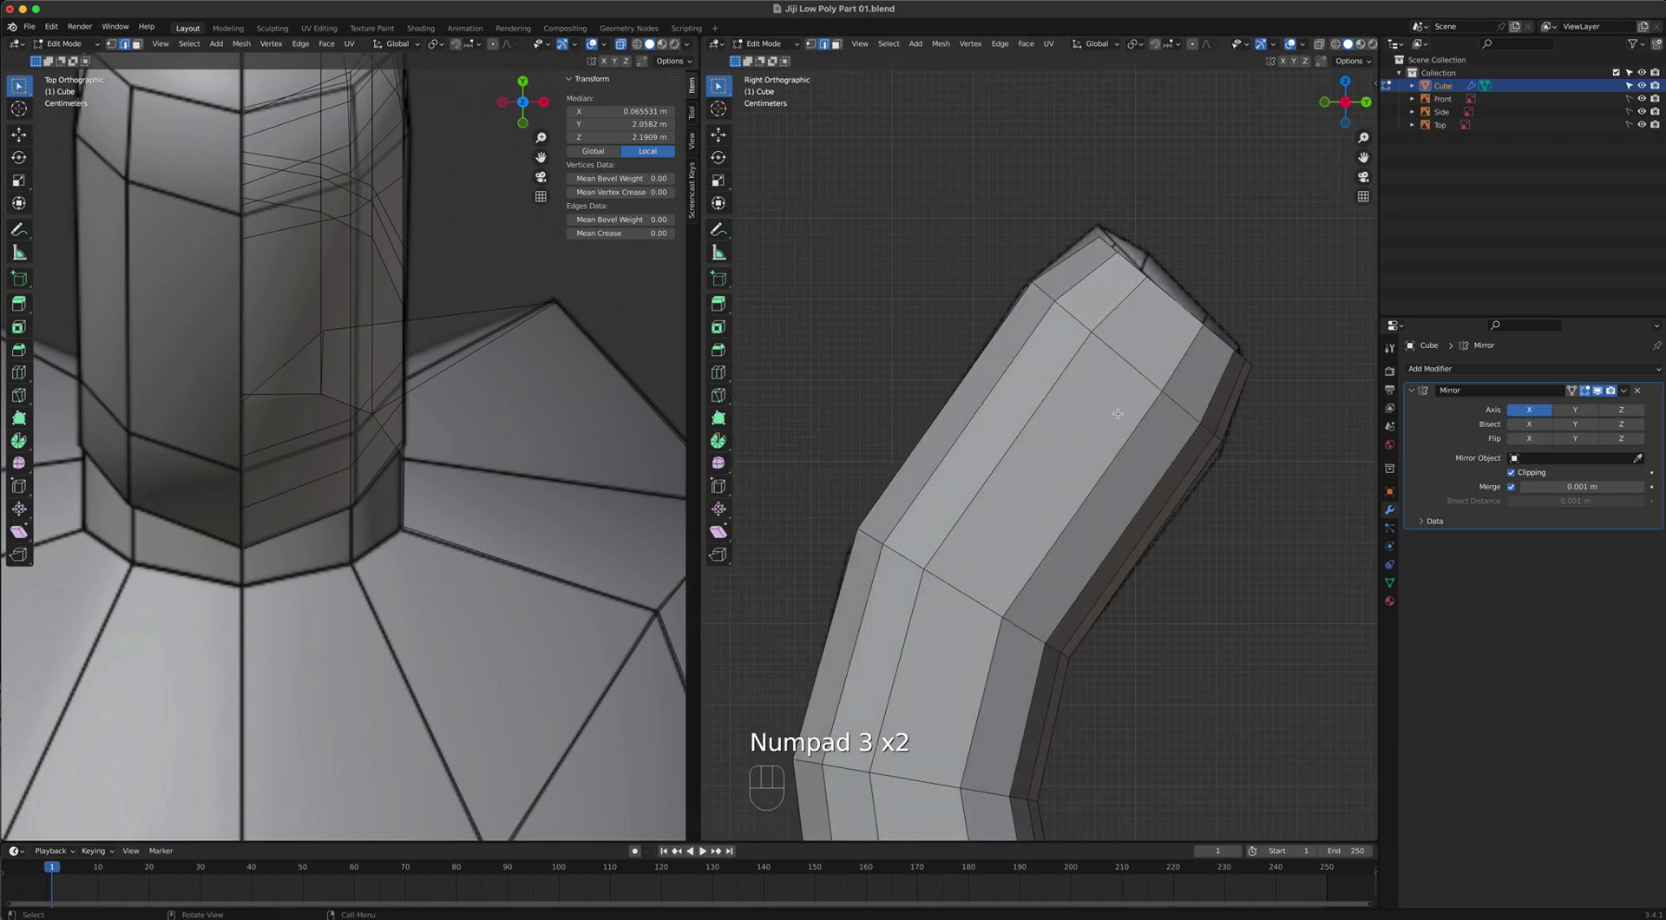
pyautogui.press('g')
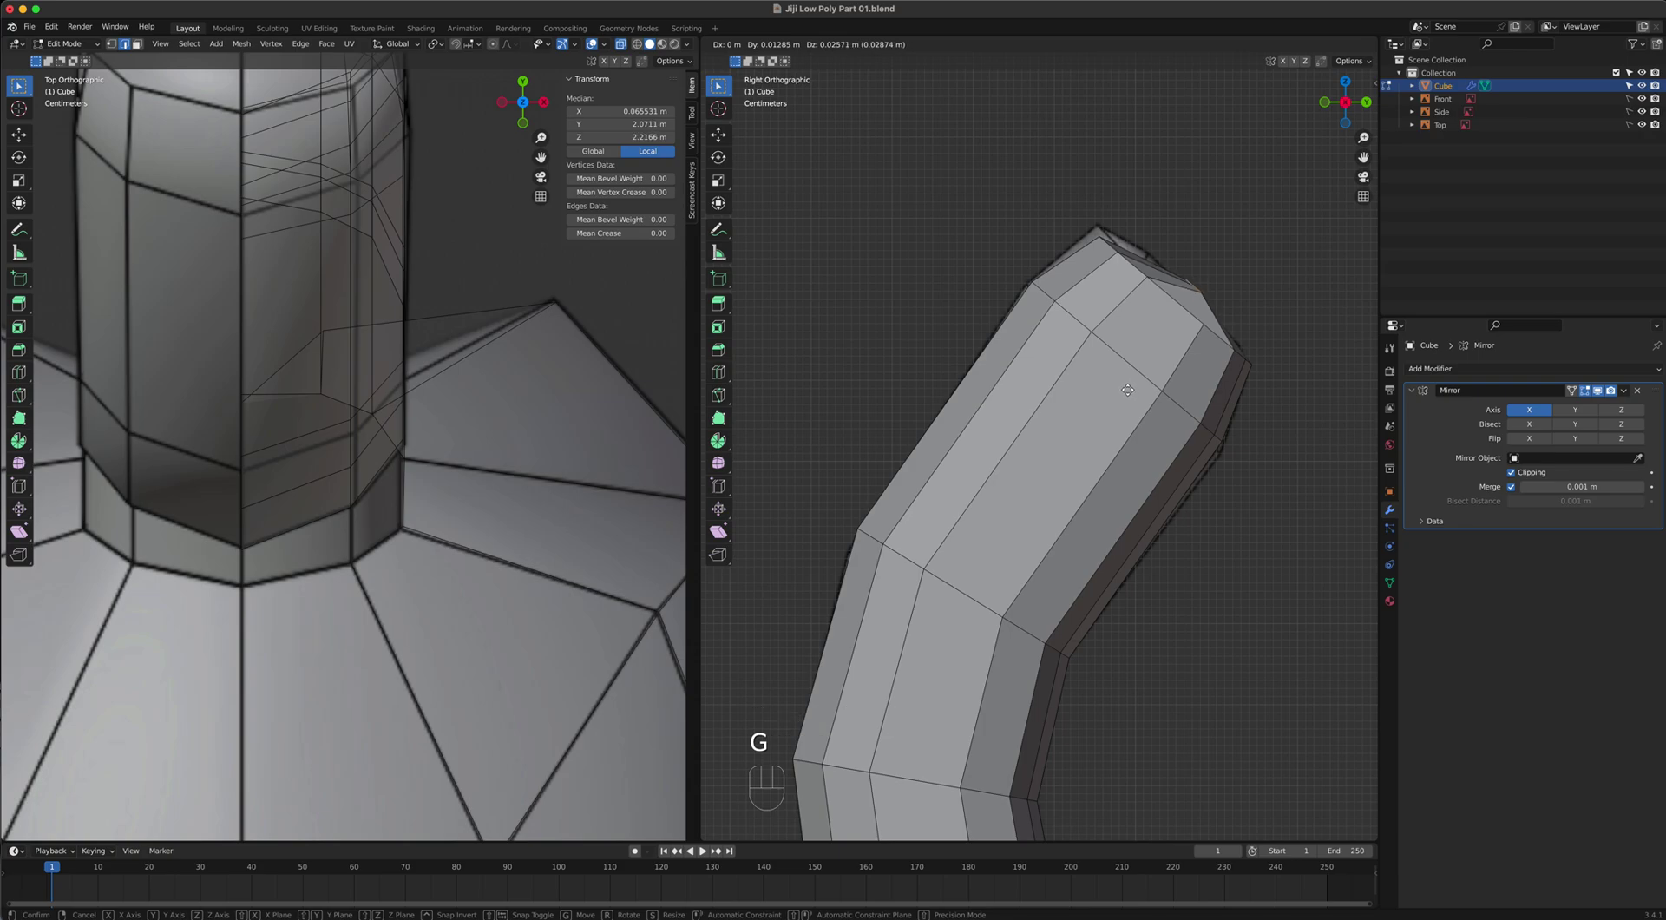
pyautogui.click(1124, 381)
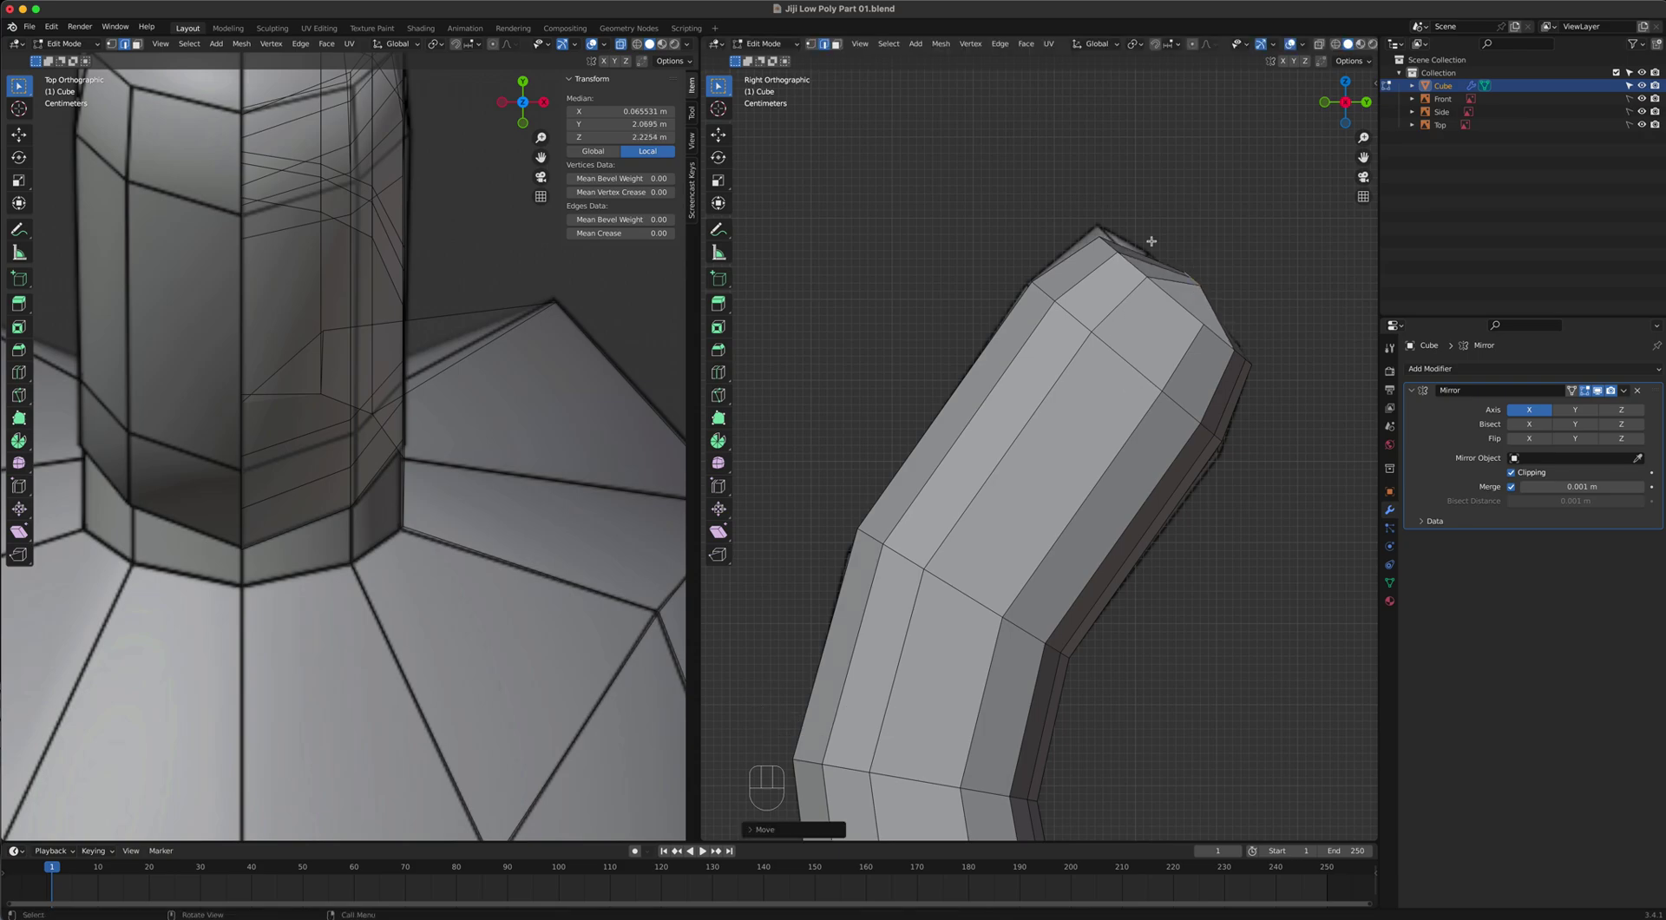
# Add a Subdivision Surface modifier to the cat mesh and set its viewport level to 2.
pyautogui.moveTo(1133, 483); pyautogui.dragTo(1245, 473, button='middle')
pyautogui.scroll(1, 1158, 498)
pyautogui.scroll(-2, 1158, 497)
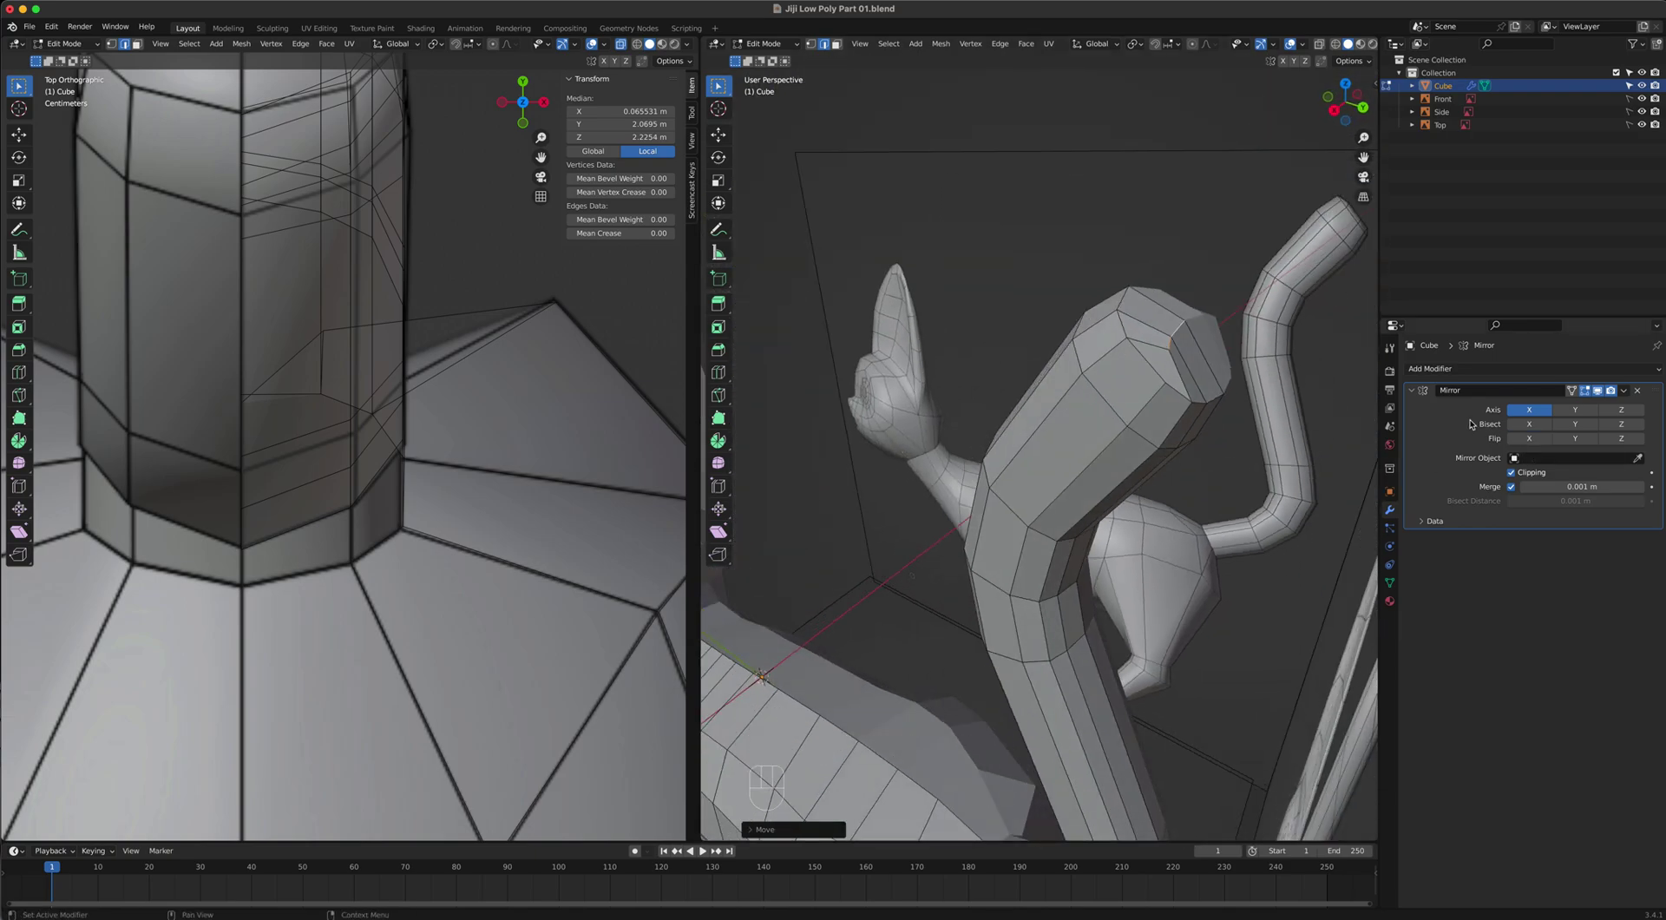
pyautogui.click(1471, 370)
pyautogui.click(1399, 609)
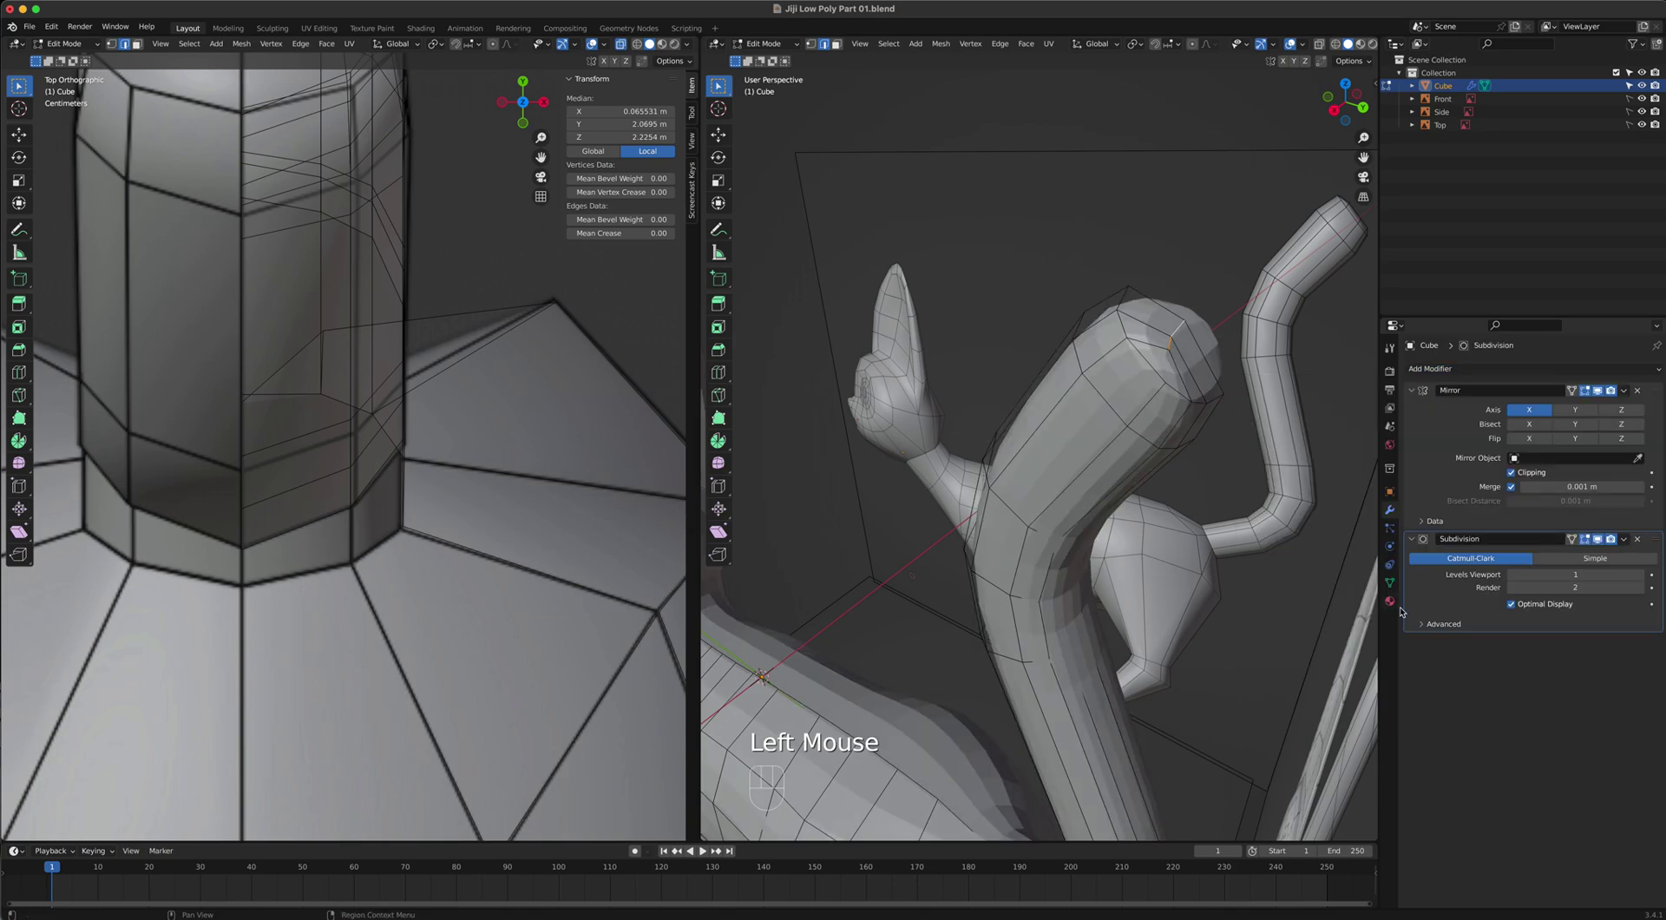
pyautogui.moveTo(1512, 576); pyautogui.dragTo(1549, 576)
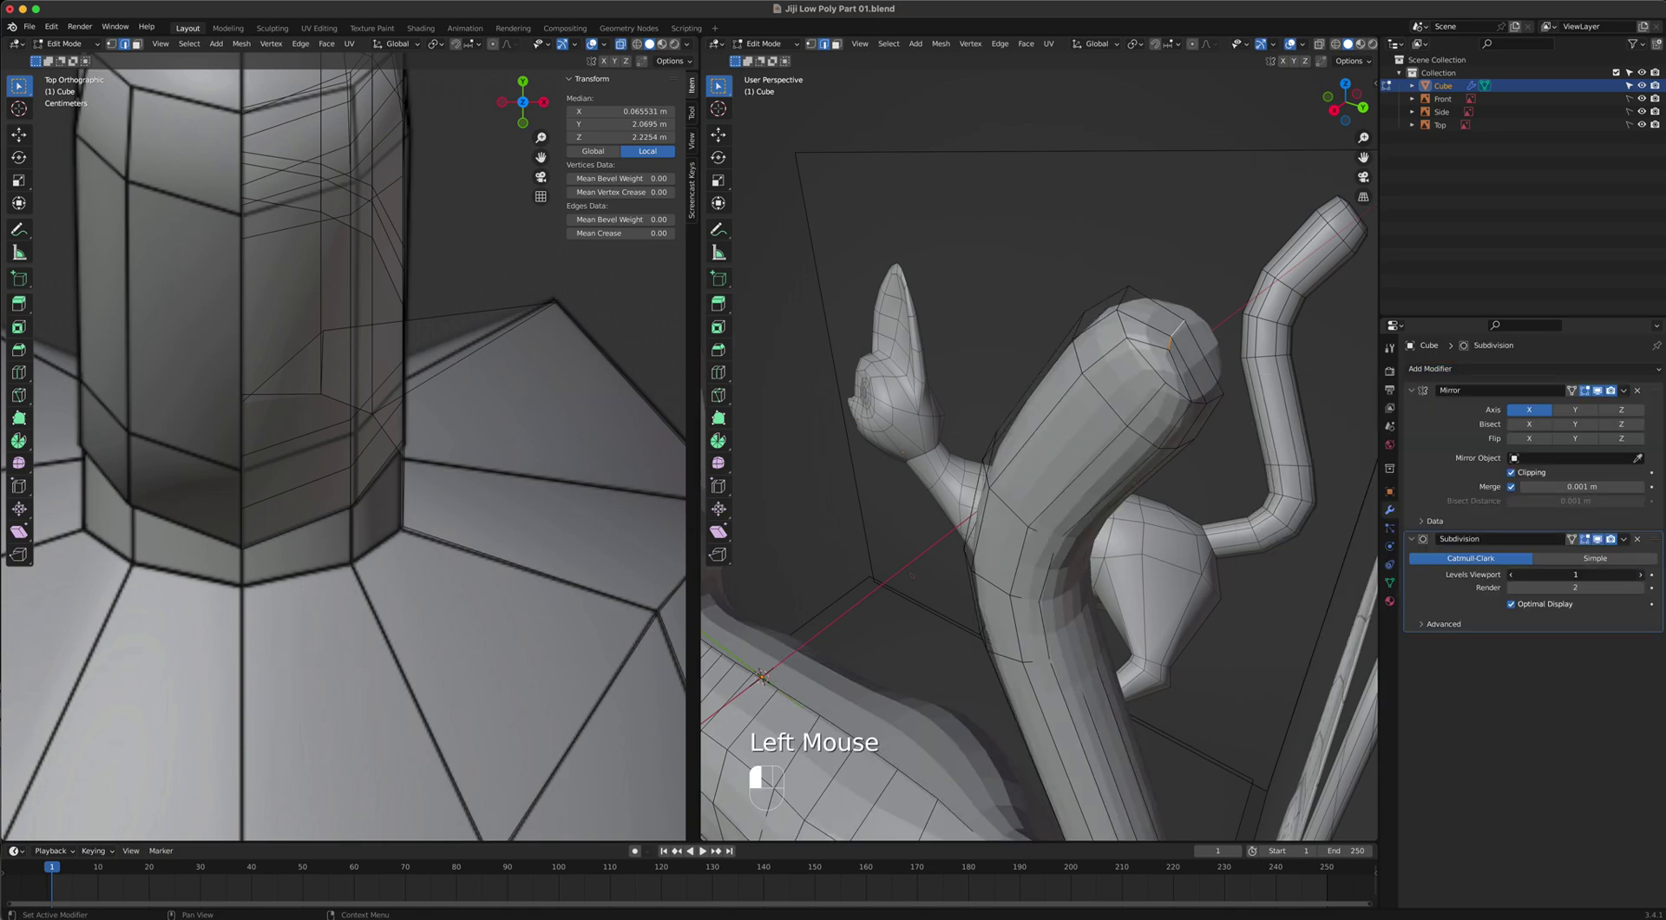
# Apply smooth shading to the cat in Object Mode and inspect the rounded tail tip.
pyautogui.press('Tab')
pyautogui.rightClick(1093, 479)
pyautogui.press('Tab')
pyautogui.press('Tab')
pyautogui.moveTo(1120, 481); pyautogui.dragTo(1062, 499, button='middle')
pyautogui.moveTo(1173, 429)
pyautogui.mouseDown(button='middle')
pyautogui.moveTo(1169, 371)
pyautogui.moveTo(1129, 429)
pyautogui.moveTo(1150, 452)
pyautogui.moveTo(1196, 437)
pyautogui.mouseUp(button='middle')
pyautogui.press('Tab')
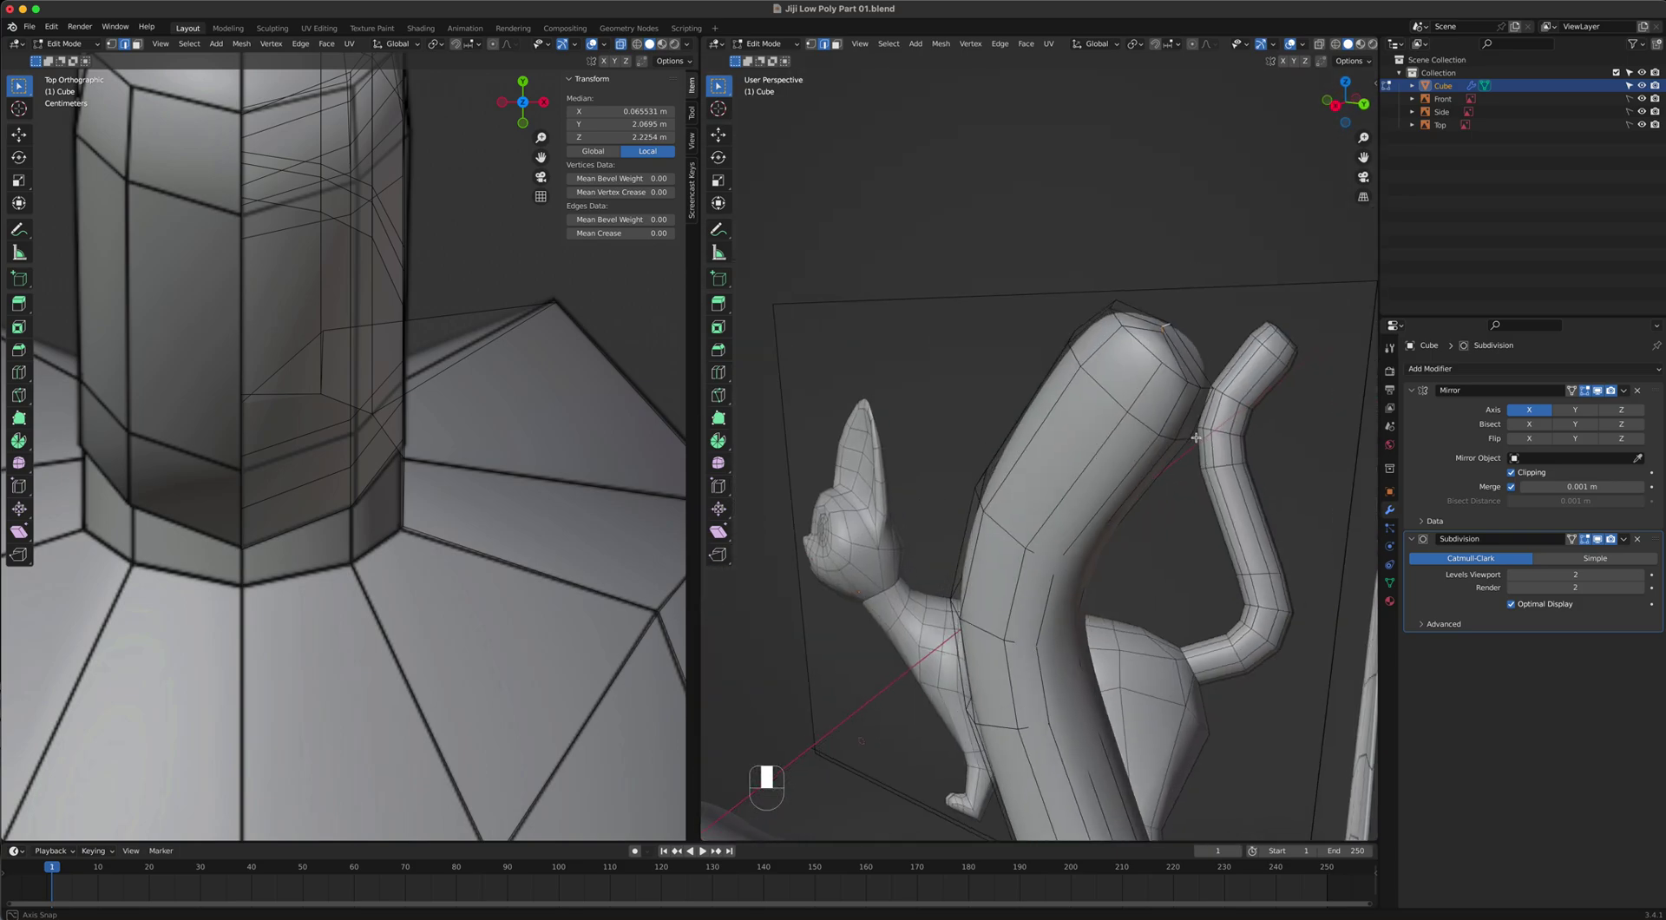
# Undo the smooth shading, the Subdivision modifier and the outward move of the cap's middle edges.
pyautogui.press('super+z')
pyautogui.press('super+z')
pyautogui.press('super+z')
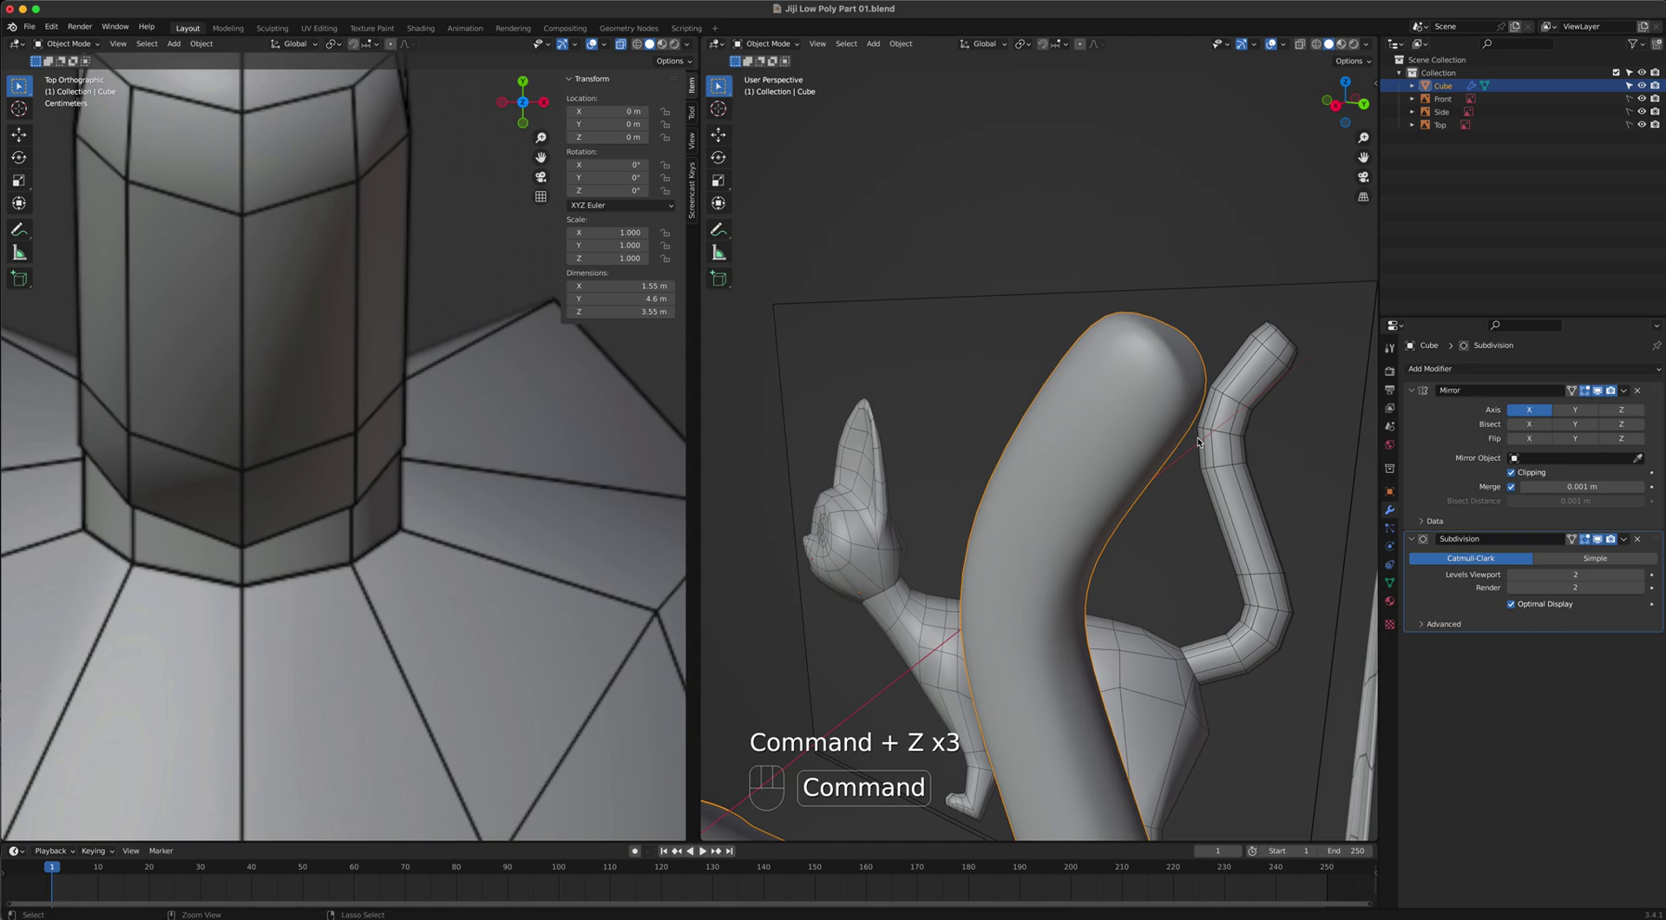
pyautogui.press('super+z')
pyautogui.press('super+z')
pyautogui.press('super+z')
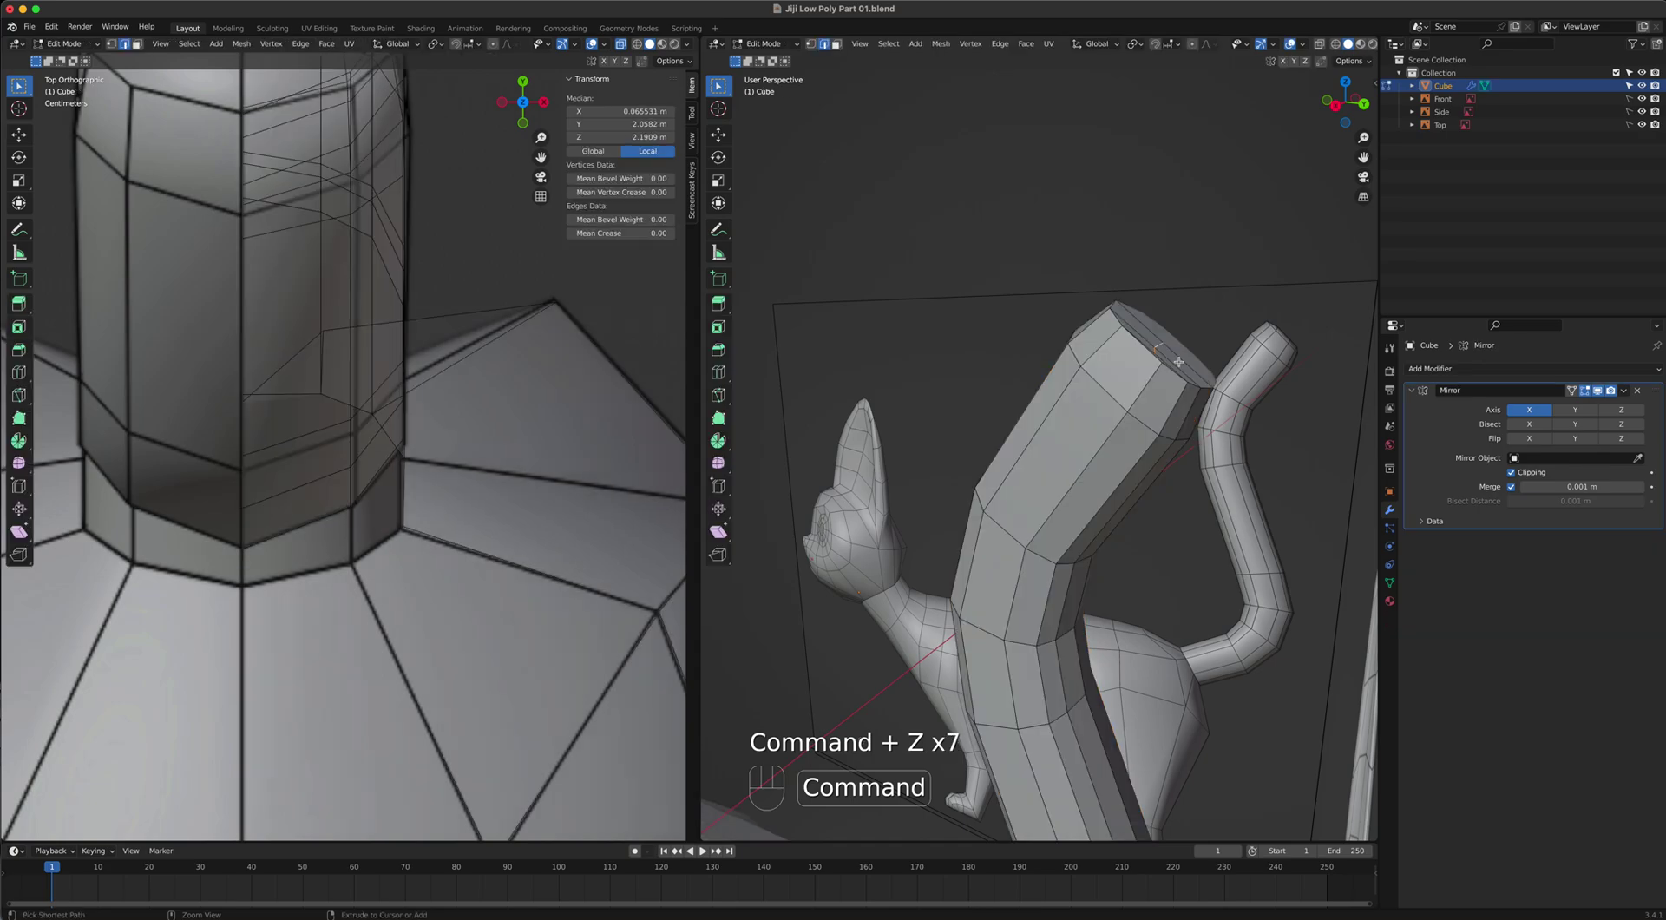
# Add a Subdivision Surface modifier with viewport level 2 to preview the flat tail cap.
pyautogui.click(1509, 369)
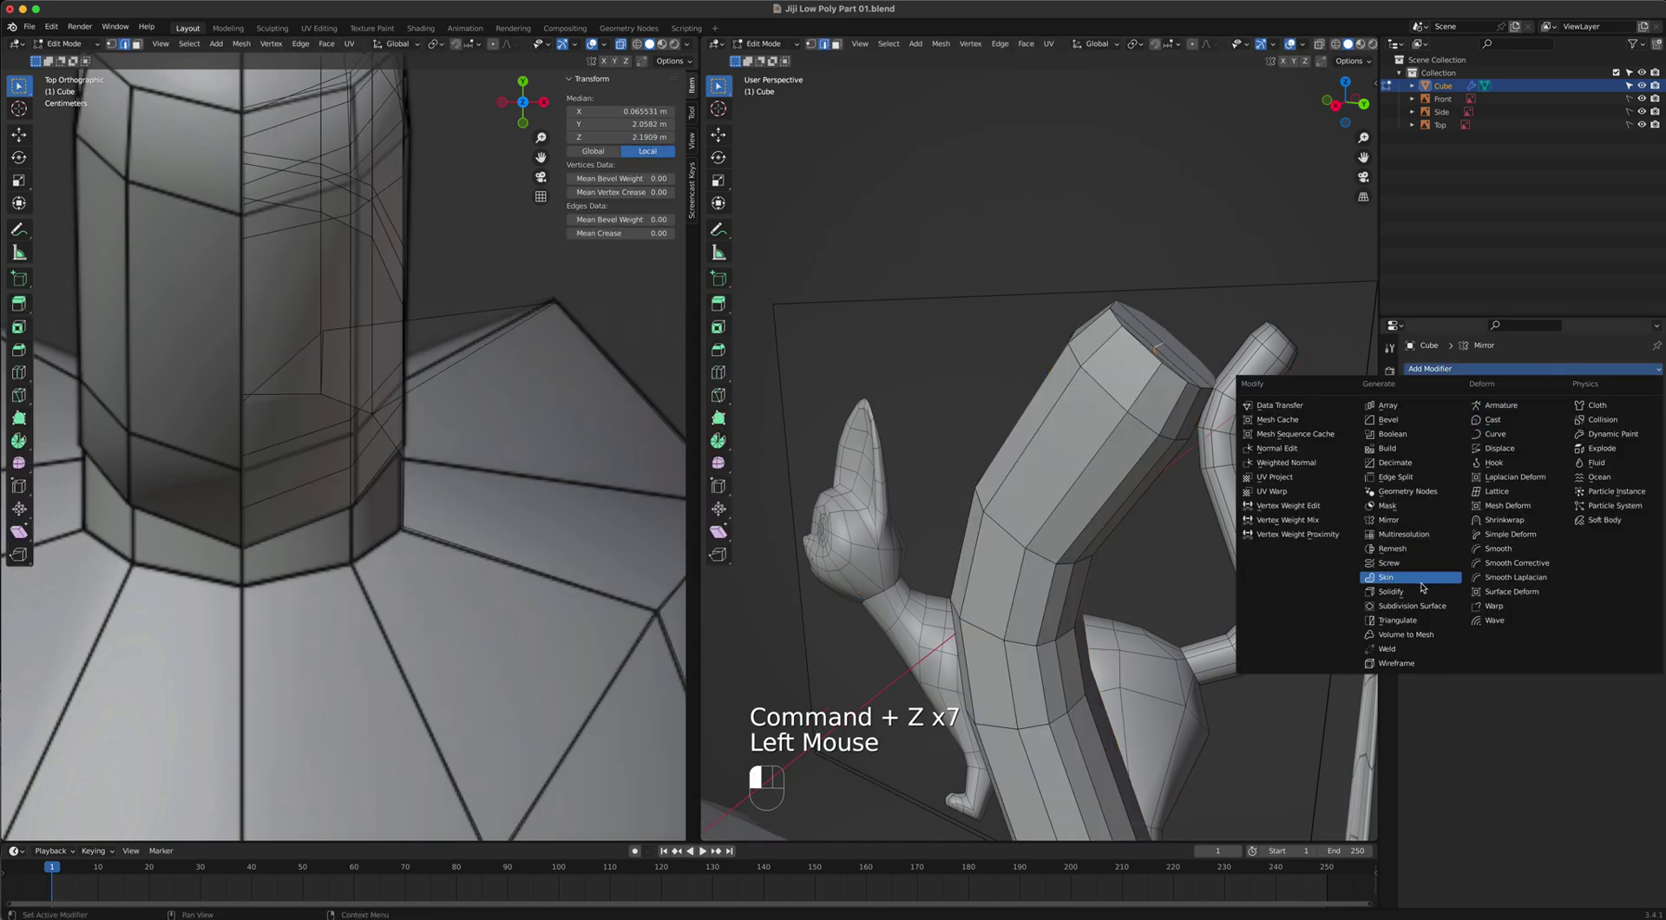
pyautogui.click(1411, 609)
pyautogui.click(1637, 575)
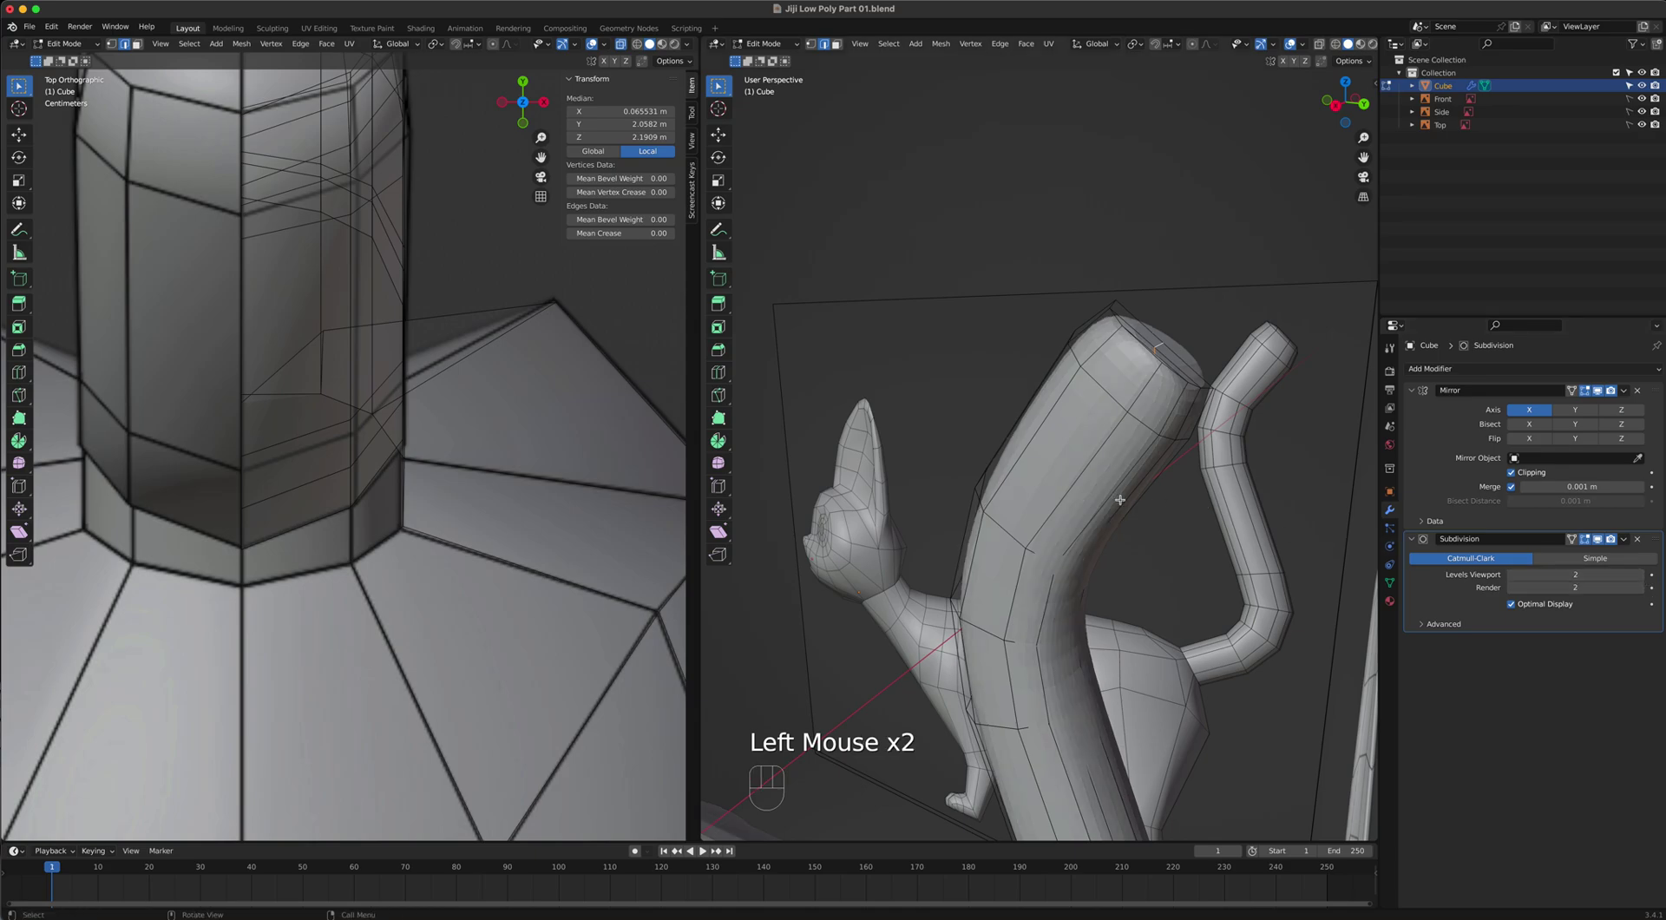
pyautogui.press('Tab')
pyautogui.press('Tab')
pyautogui.moveTo(1152, 461); pyautogui.dragTo(1126, 432, button='middle')
pyautogui.scroll(2, 1126, 432)
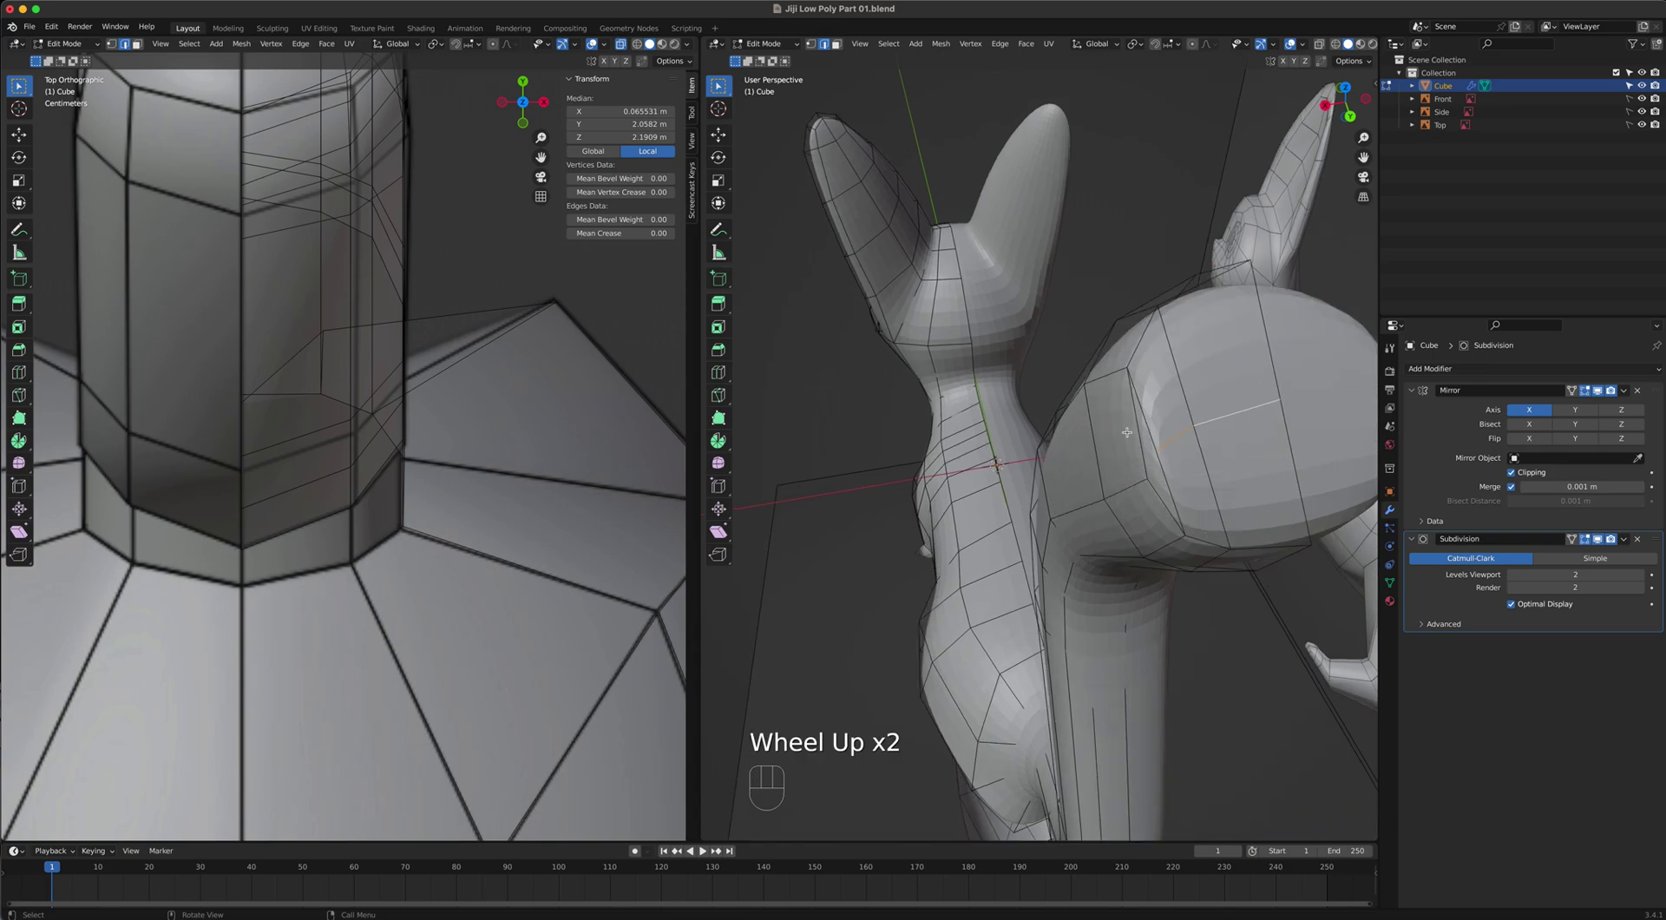
# Move the two inner vertices beside the tail cap's edge about 0.03 m towards the cap's centre.
pyautogui.click(1183, 441)
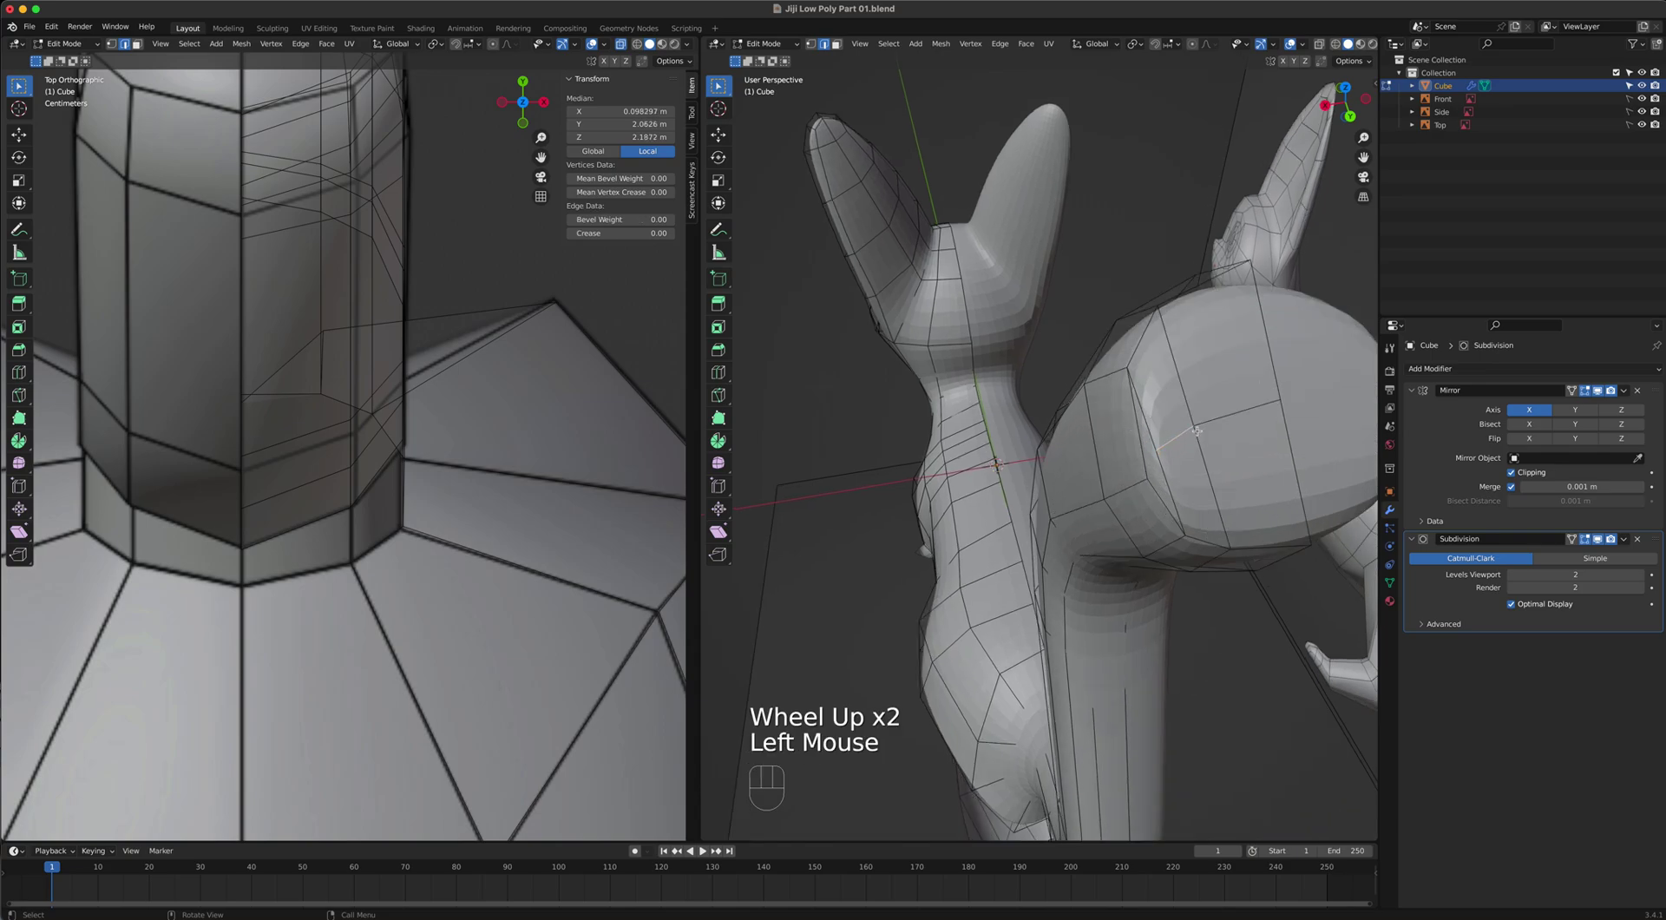
pyautogui.press('g')
pyautogui.press('g')
pyautogui.click(1205, 420)
pyautogui.press('1')
pyautogui.click(1199, 437)
pyautogui.keyDown('shift'); pyautogui.click(1197, 445); pyautogui.keyUp('shift')
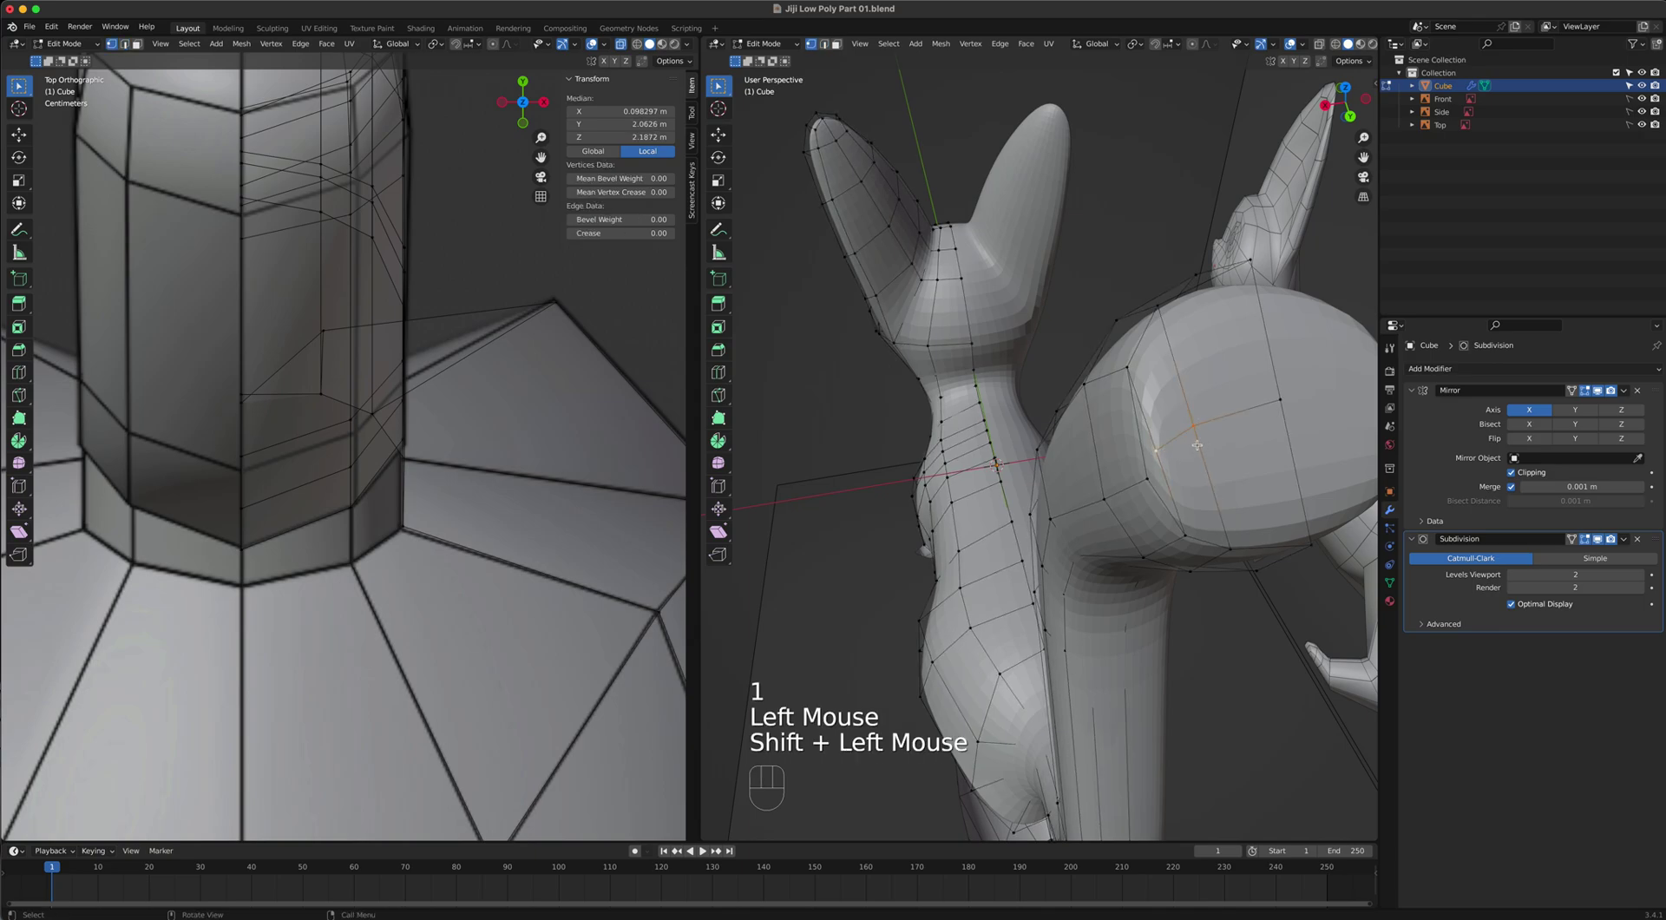
pyautogui.press('g')
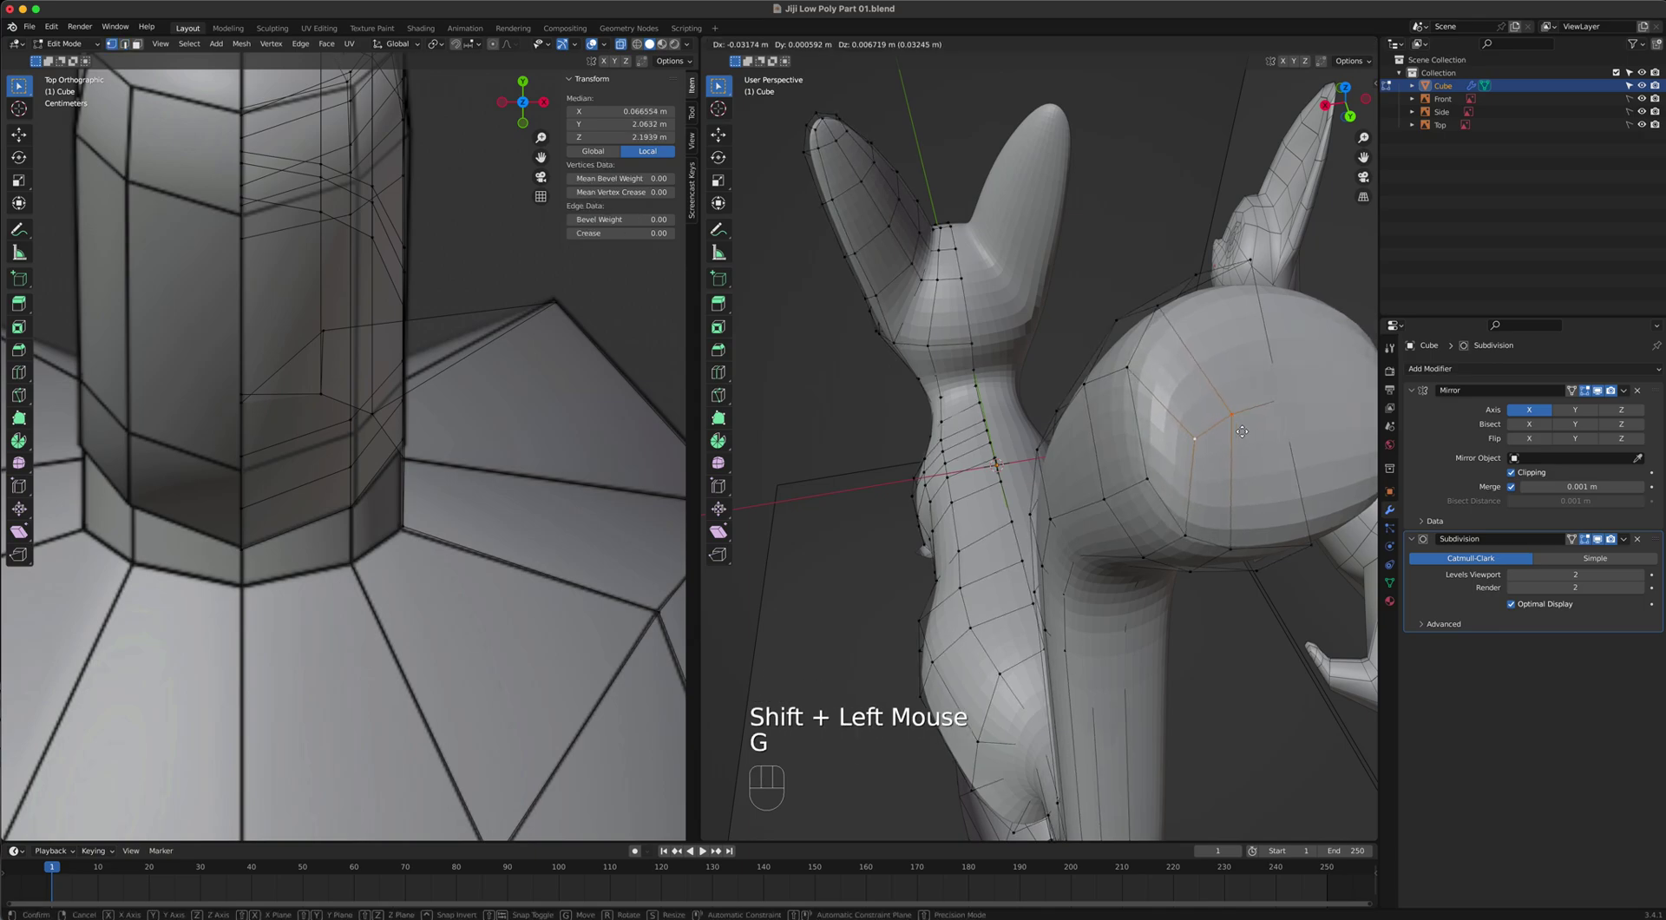
pyautogui.click(1244, 428)
# Reposition the tail cap's inner vertices individually to space out the surrounding faces.
pyautogui.press('g')
pyautogui.click(1187, 425)
pyautogui.press('g')
pyautogui.click(1187, 415)
pyautogui.click(1244, 414)
pyautogui.press('g')
pyautogui.click(1241, 407)
# Align the cap's centre vertex and the inner vertex next to it in the top view.
pyautogui.moveTo(1242, 408)
pyautogui.mouseDown(button='middle')
pyautogui.moveTo(1313, 435)
pyautogui.moveTo(1210, 401)
pyautogui.moveTo(1095, 225)
pyautogui.moveTo(1032, 391)
pyautogui.mouseUp(button='middle')
pyautogui.click(1095, 224)
pyautogui.moveTo(935, 513); pyautogui.dragTo(1108, 587, button='middle')
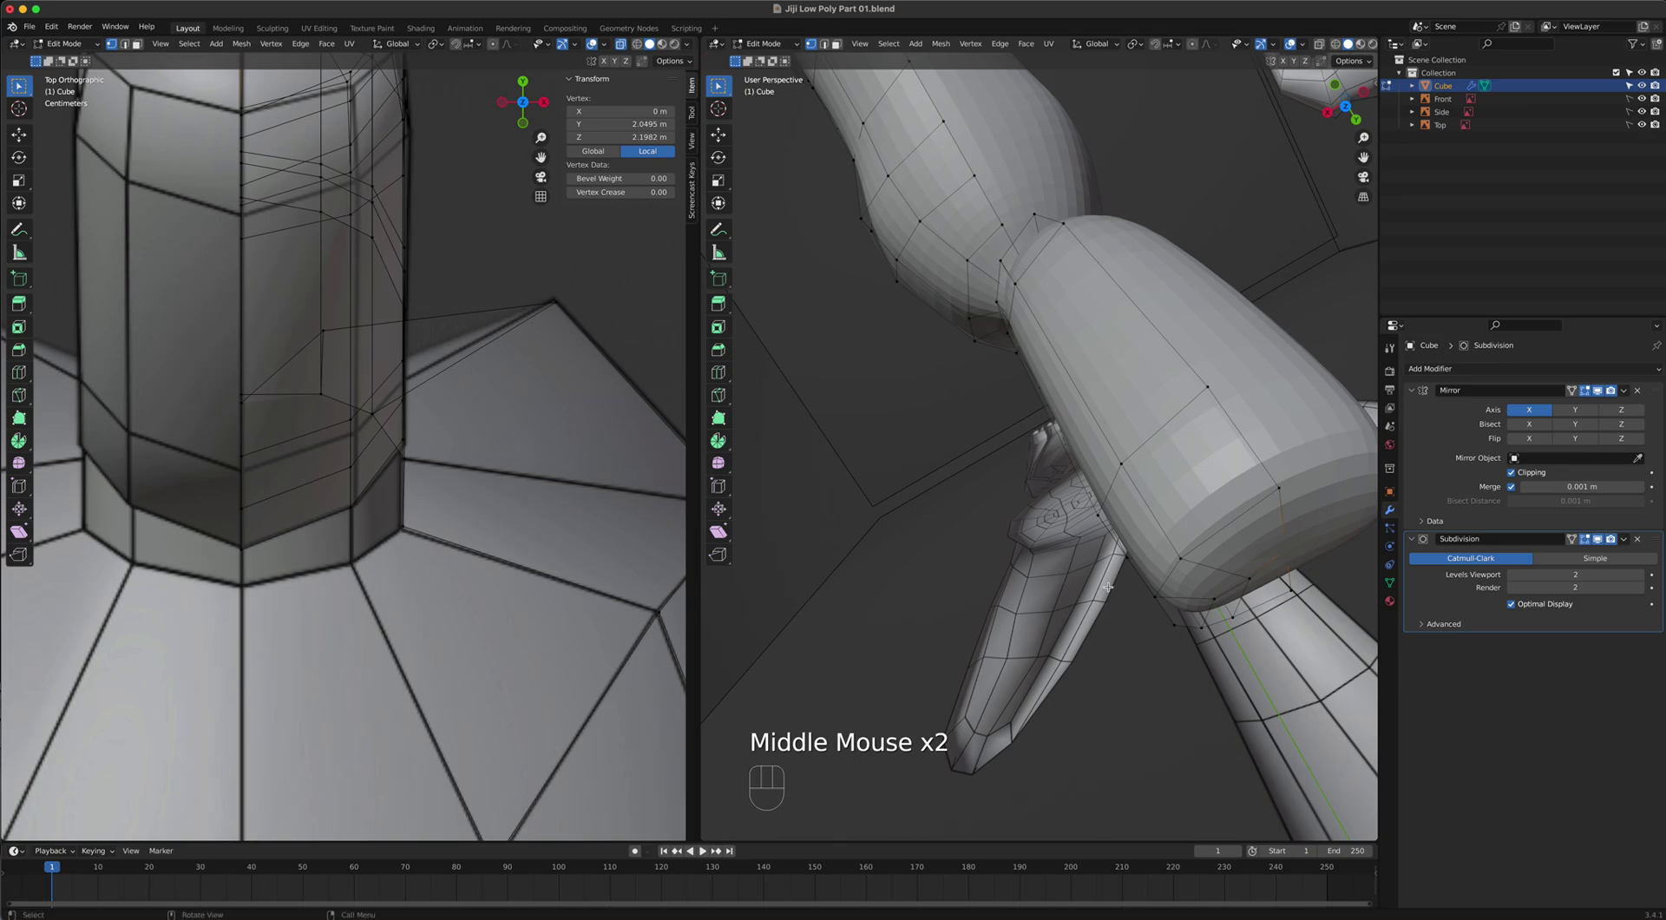
pyautogui.press('KP_7')
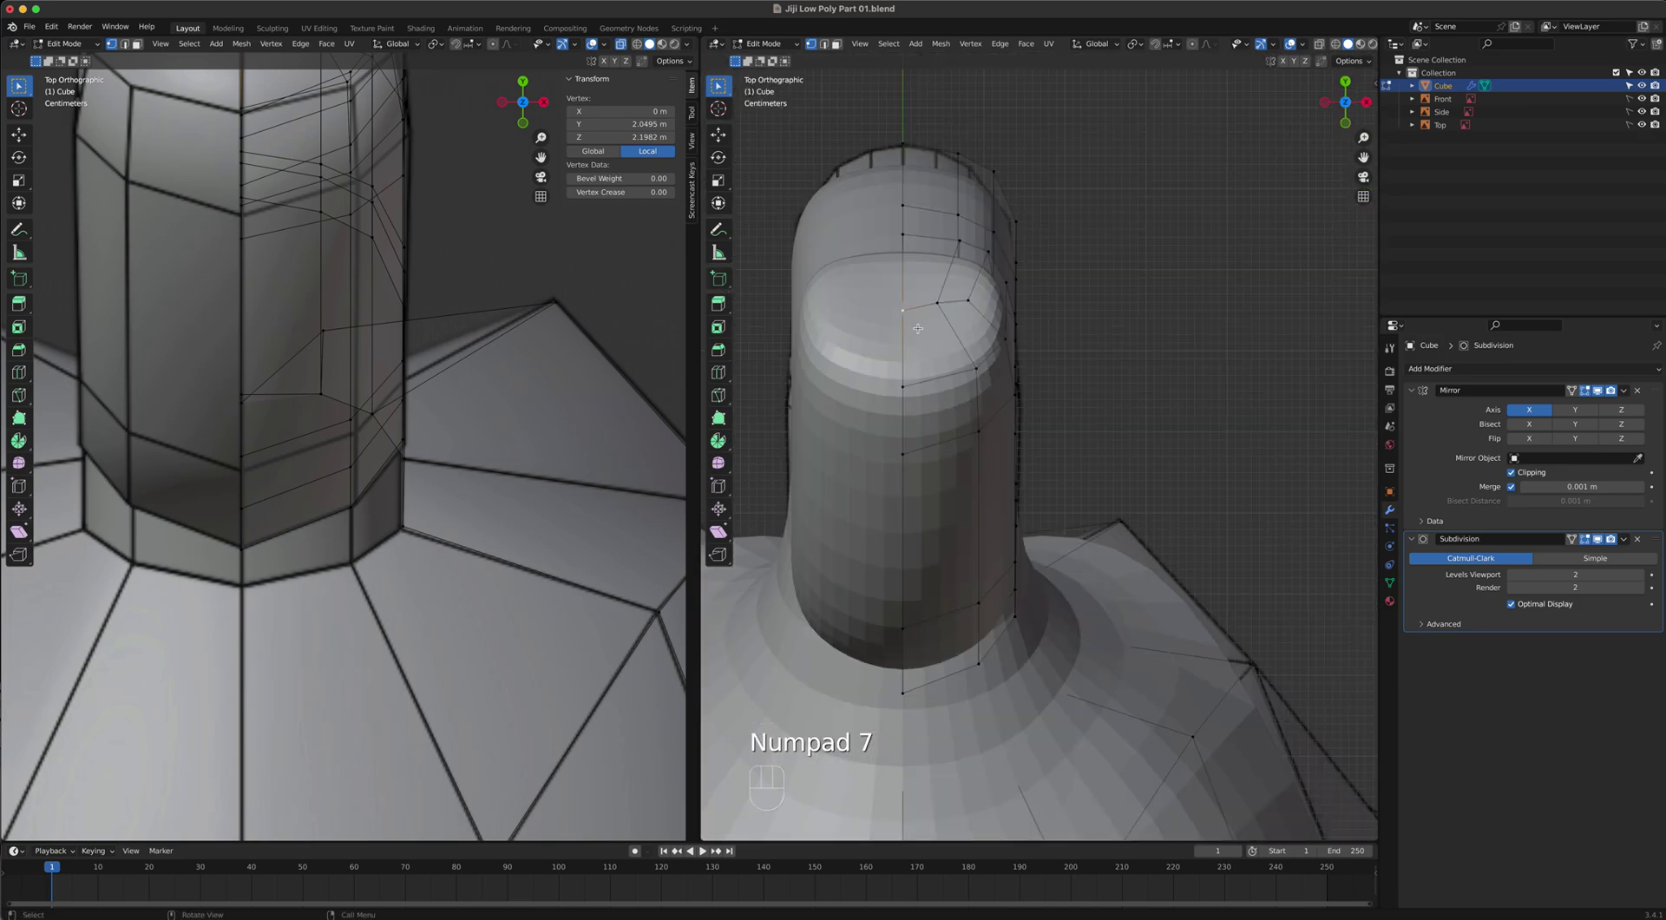
pyautogui.press('g')
pyautogui.click(931, 303)
pyautogui.press('g')
pyautogui.click(935, 297)
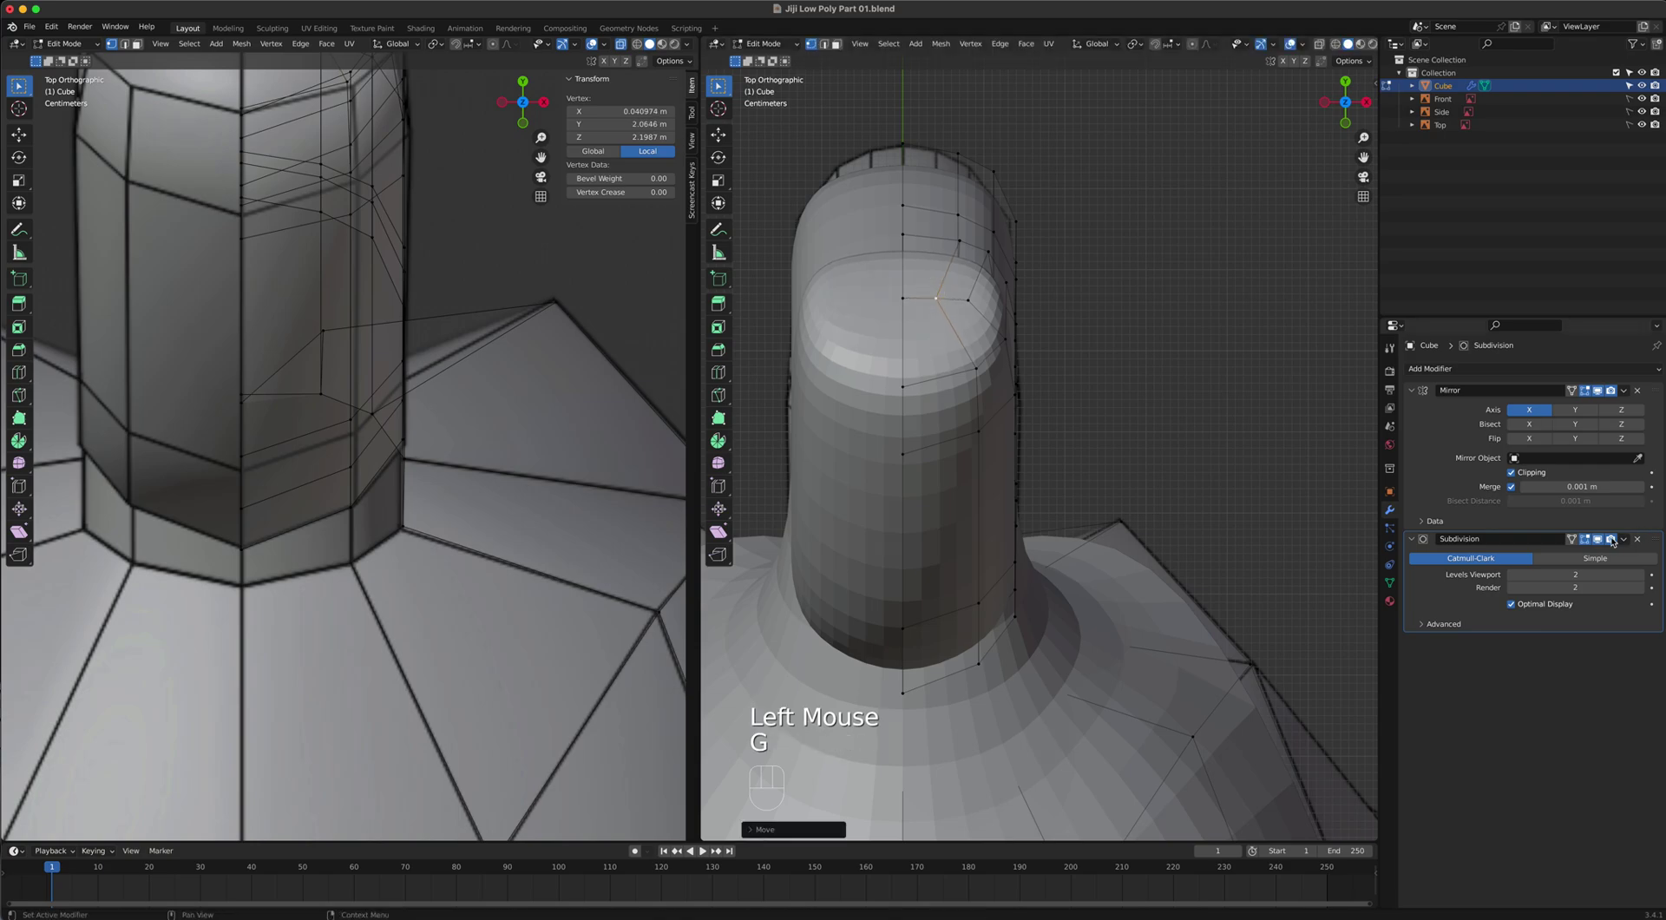
# Remove the Subdivision modifier and move the cap's row of three inner vertices about 0.02 m along Y.
pyautogui.click(1640, 539)
pyautogui.scroll(3, 927, 315)
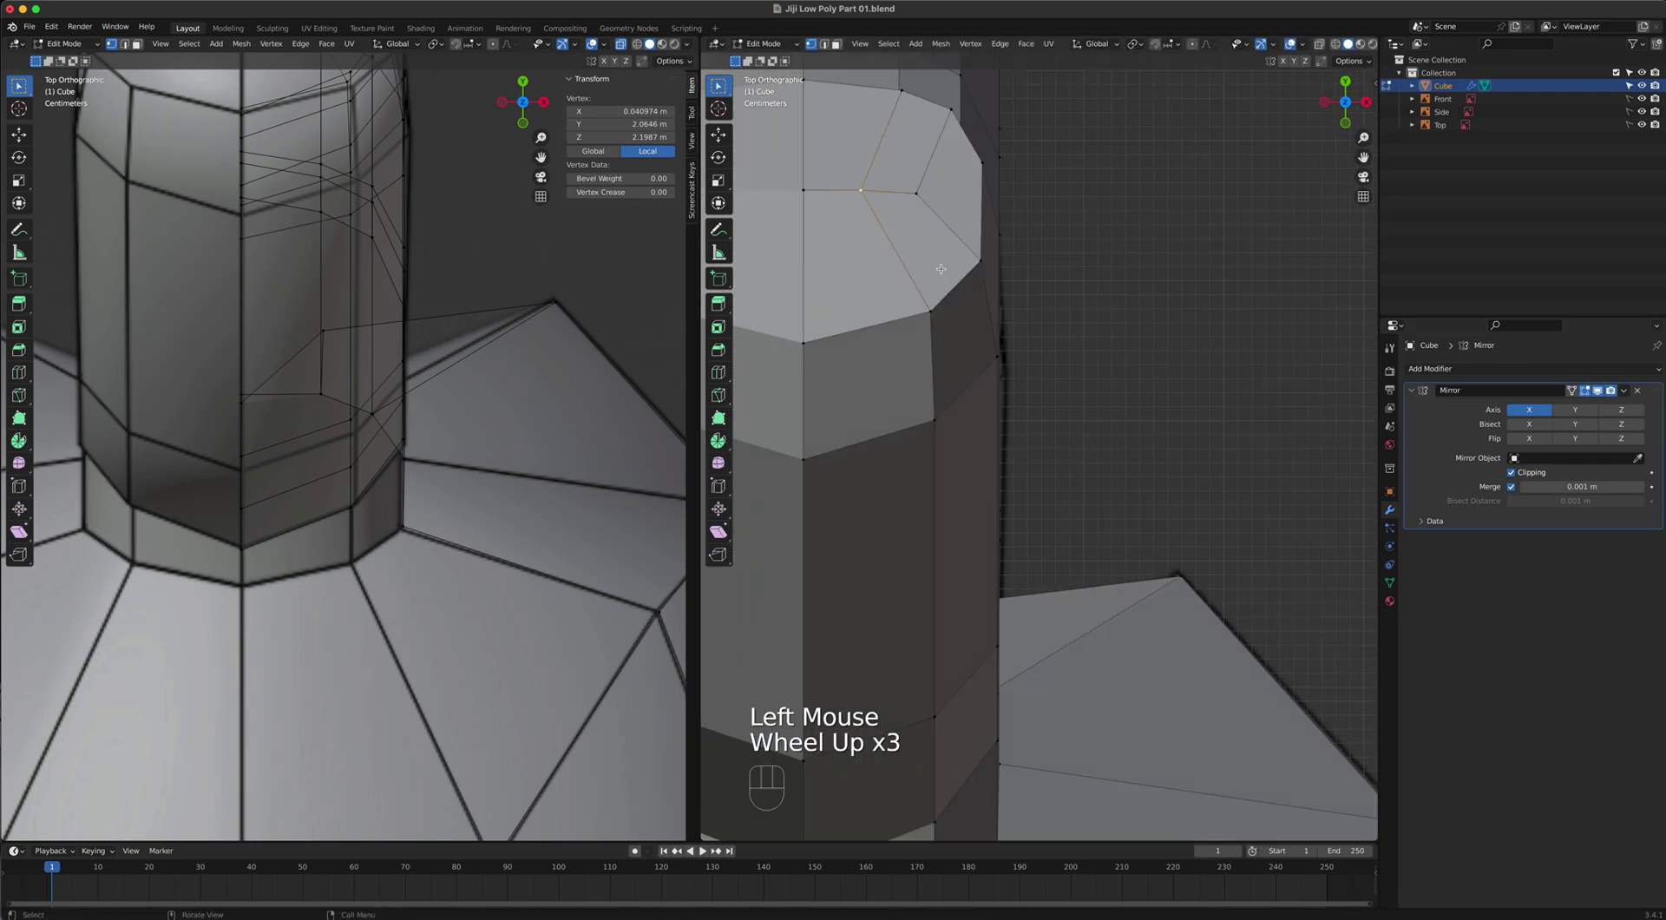
pyautogui.keyDown('shift'); pyautogui.click(921, 206); pyautogui.keyUp('shift')
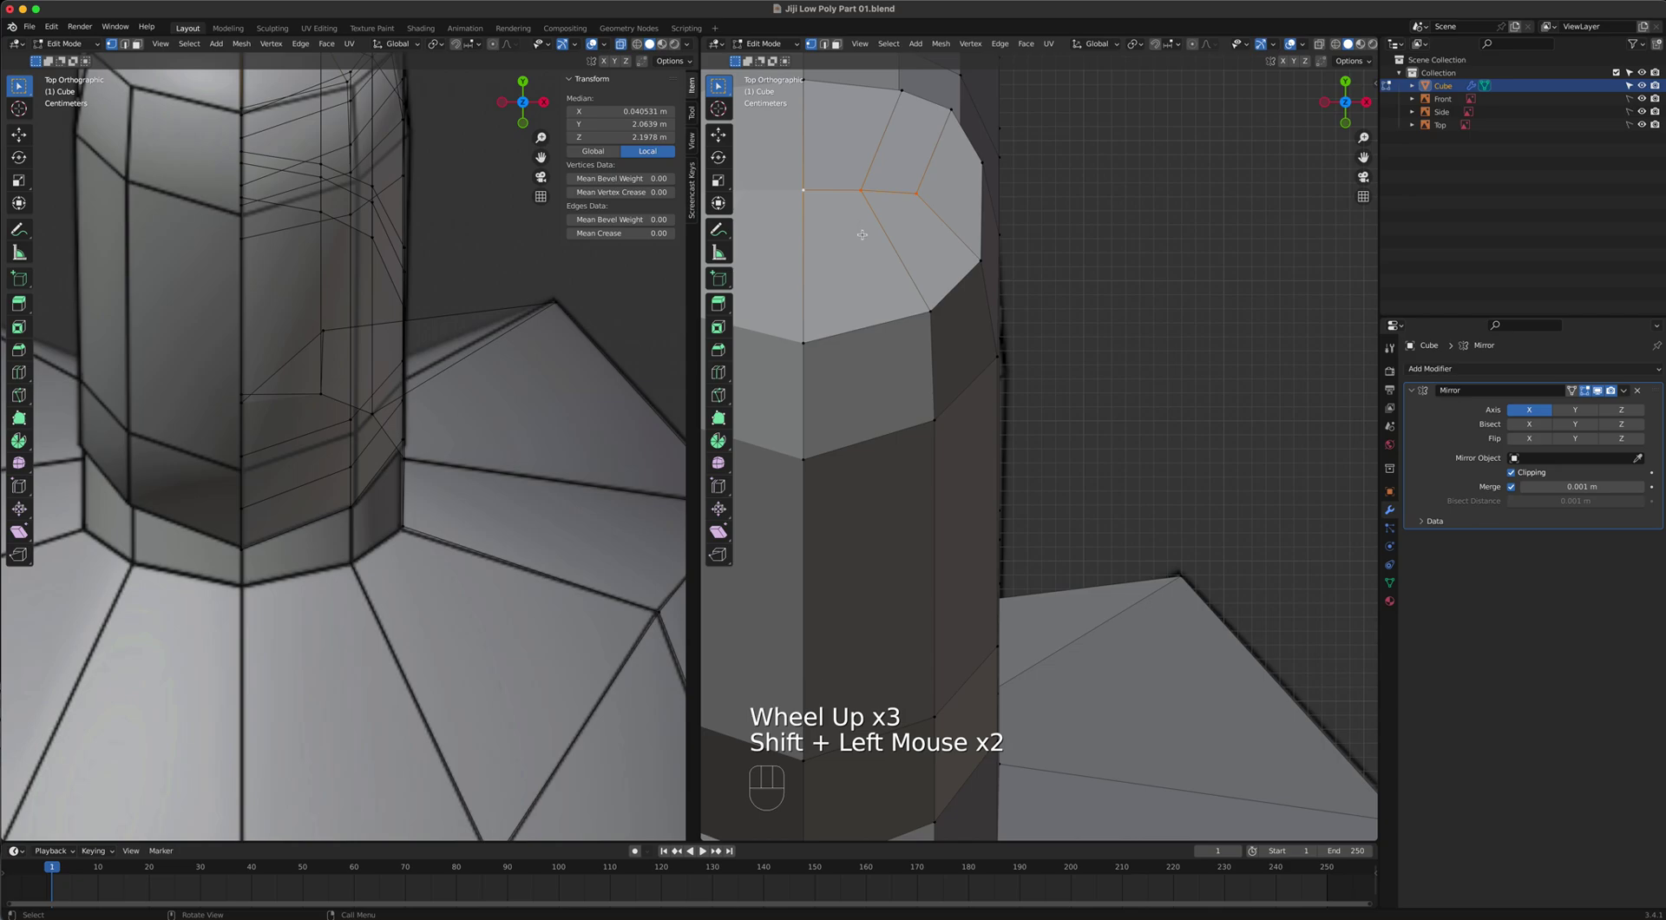
pyautogui.press('g')
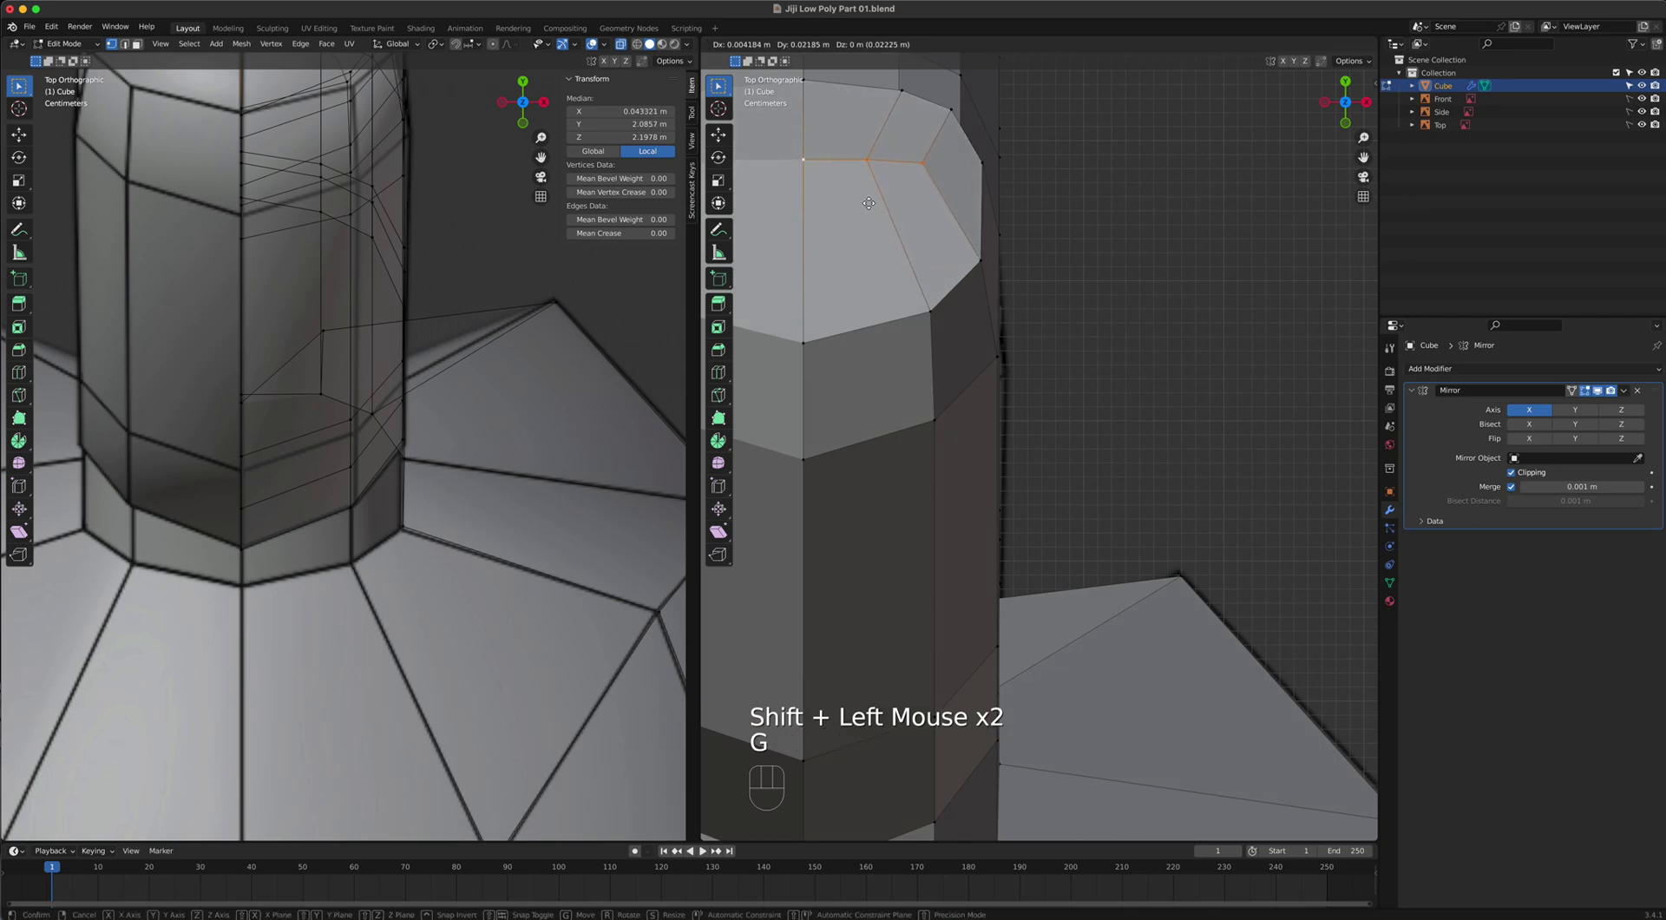
pyautogui.click(867, 198)
# Select the whole rim loop around the tail cap and scale it down slightly.
pyautogui.moveTo(868, 198); pyautogui.dragTo(907, 282, button='middle')
pyautogui.scroll(-2, 859, 346)
pyautogui.click(1223, 324)
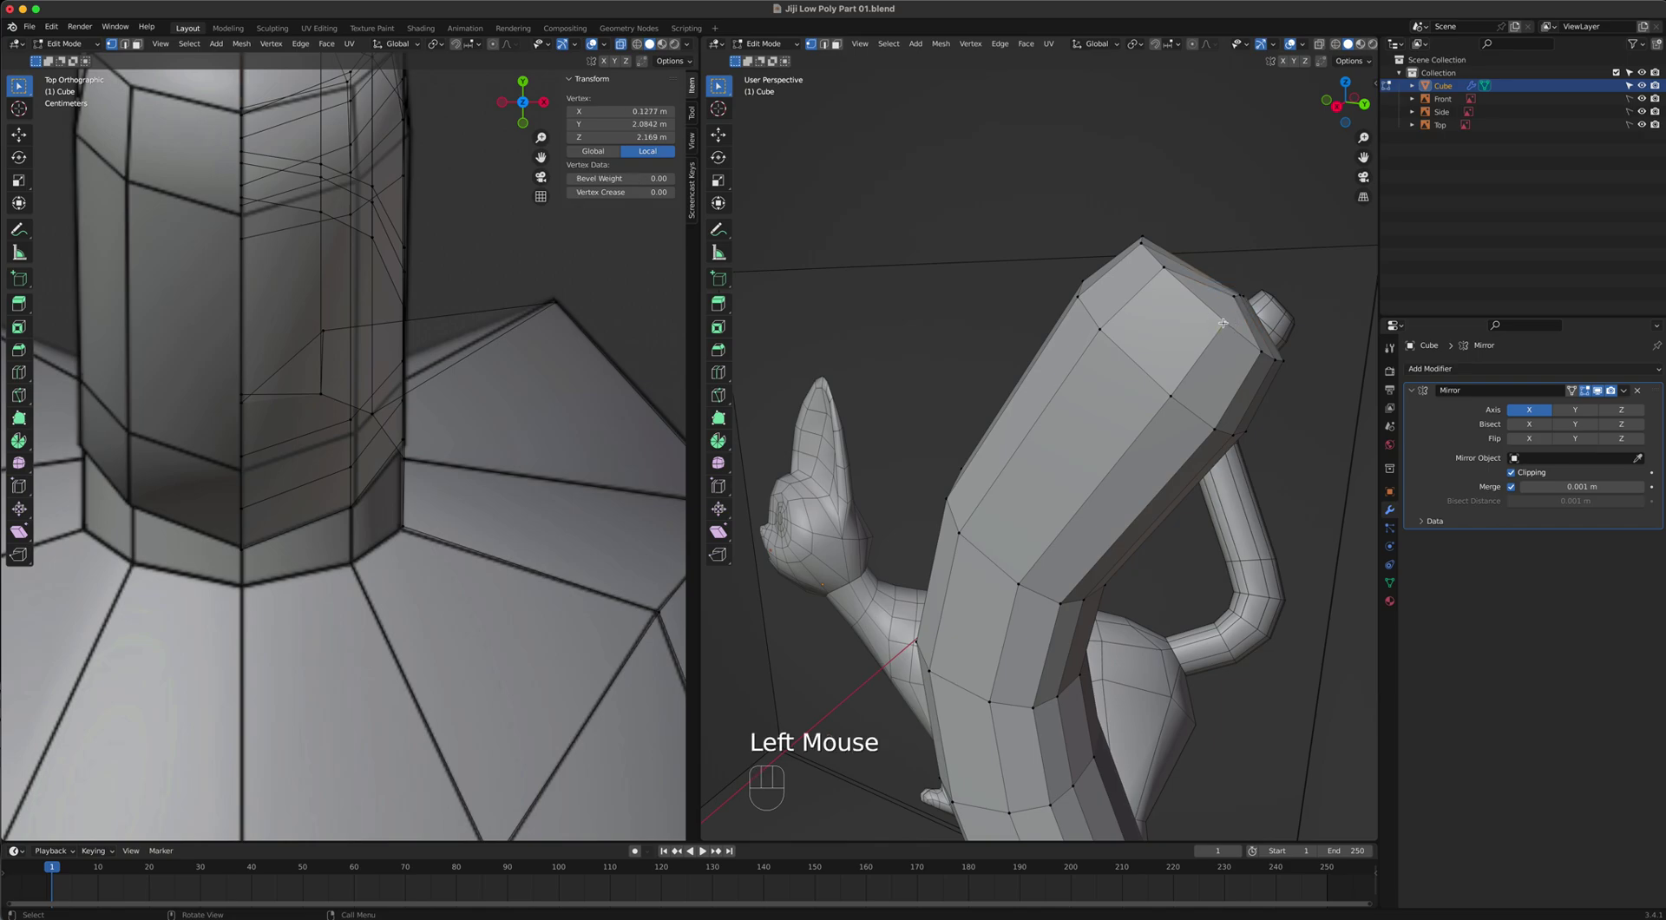
pyautogui.keyDown('alt'); pyautogui.click(1223, 324); pyautogui.keyUp('alt')
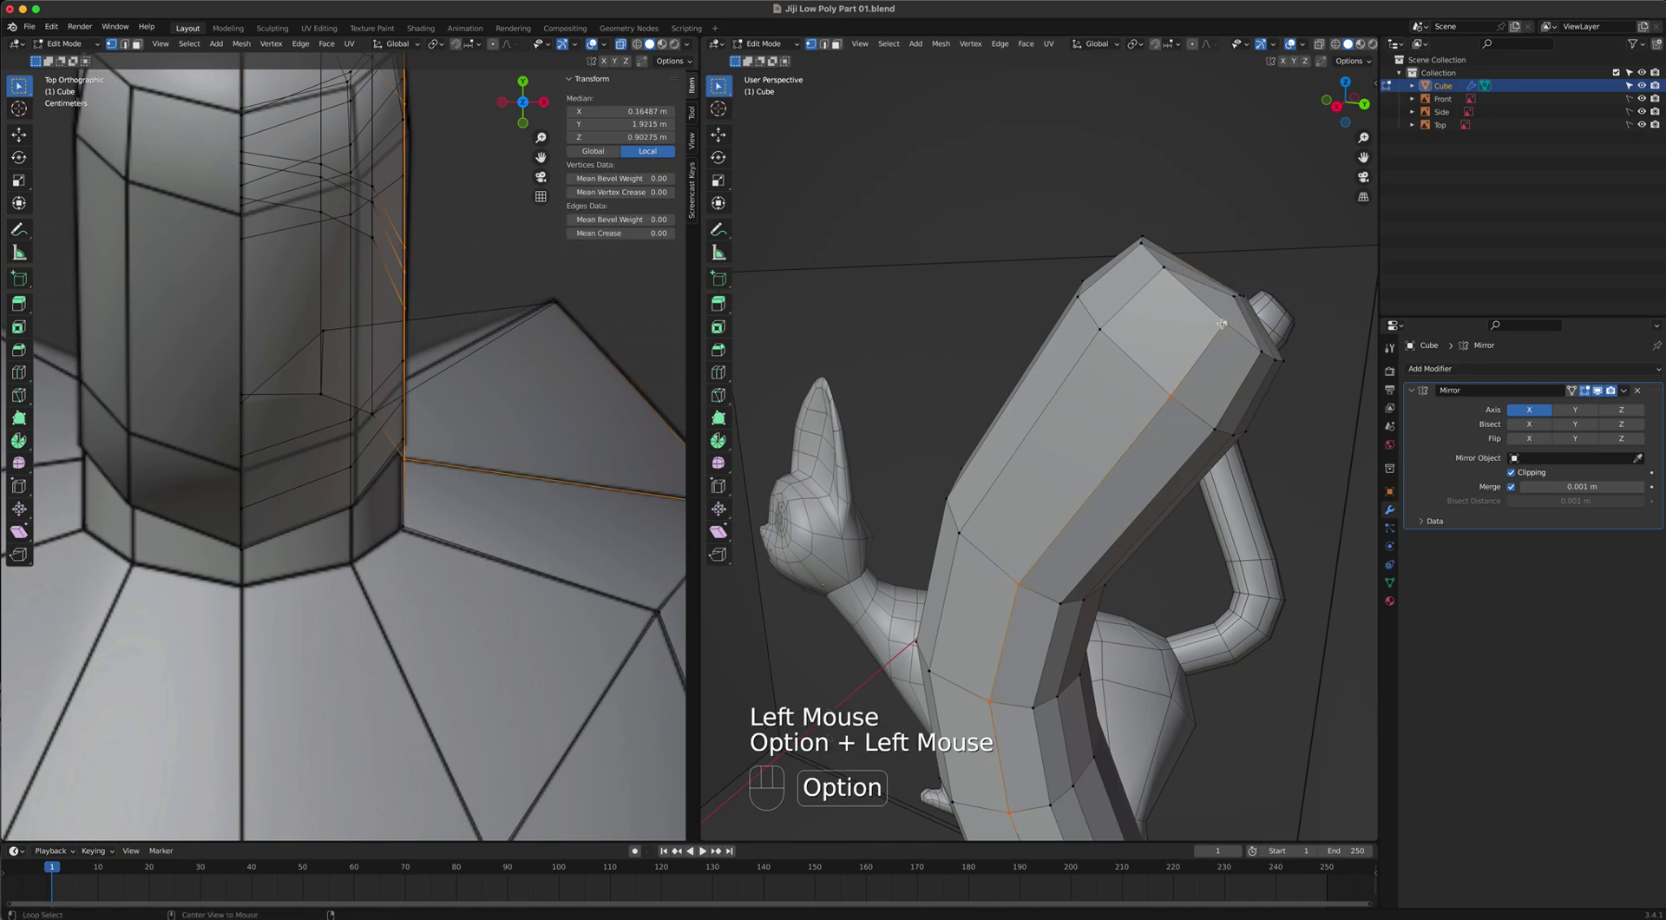
pyautogui.click(1216, 315)
pyautogui.keyDown('alt'); pyautogui.click(1211, 308); pyautogui.keyUp('alt')
pyautogui.moveTo(1218, 372); pyautogui.dragTo(1267, 412, button='middle')
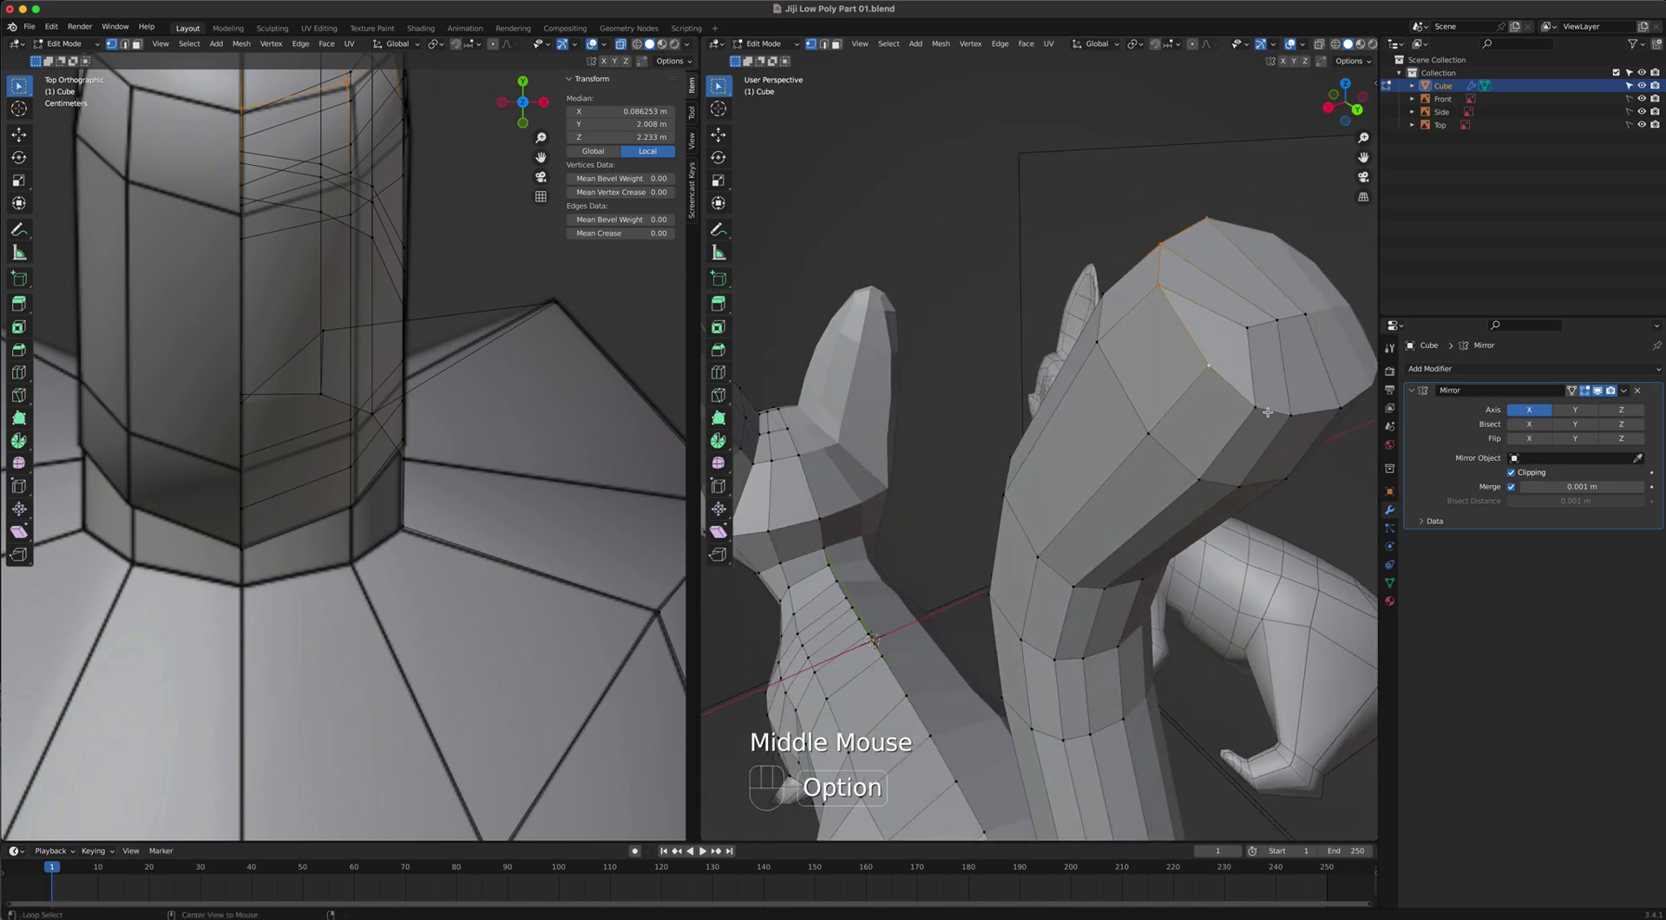
pyautogui.keyDown('alt'); pyautogui.keyDown('shift'); pyautogui.click(1267, 413); pyautogui.keyUp('shift'); pyautogui.keyUp('alt')
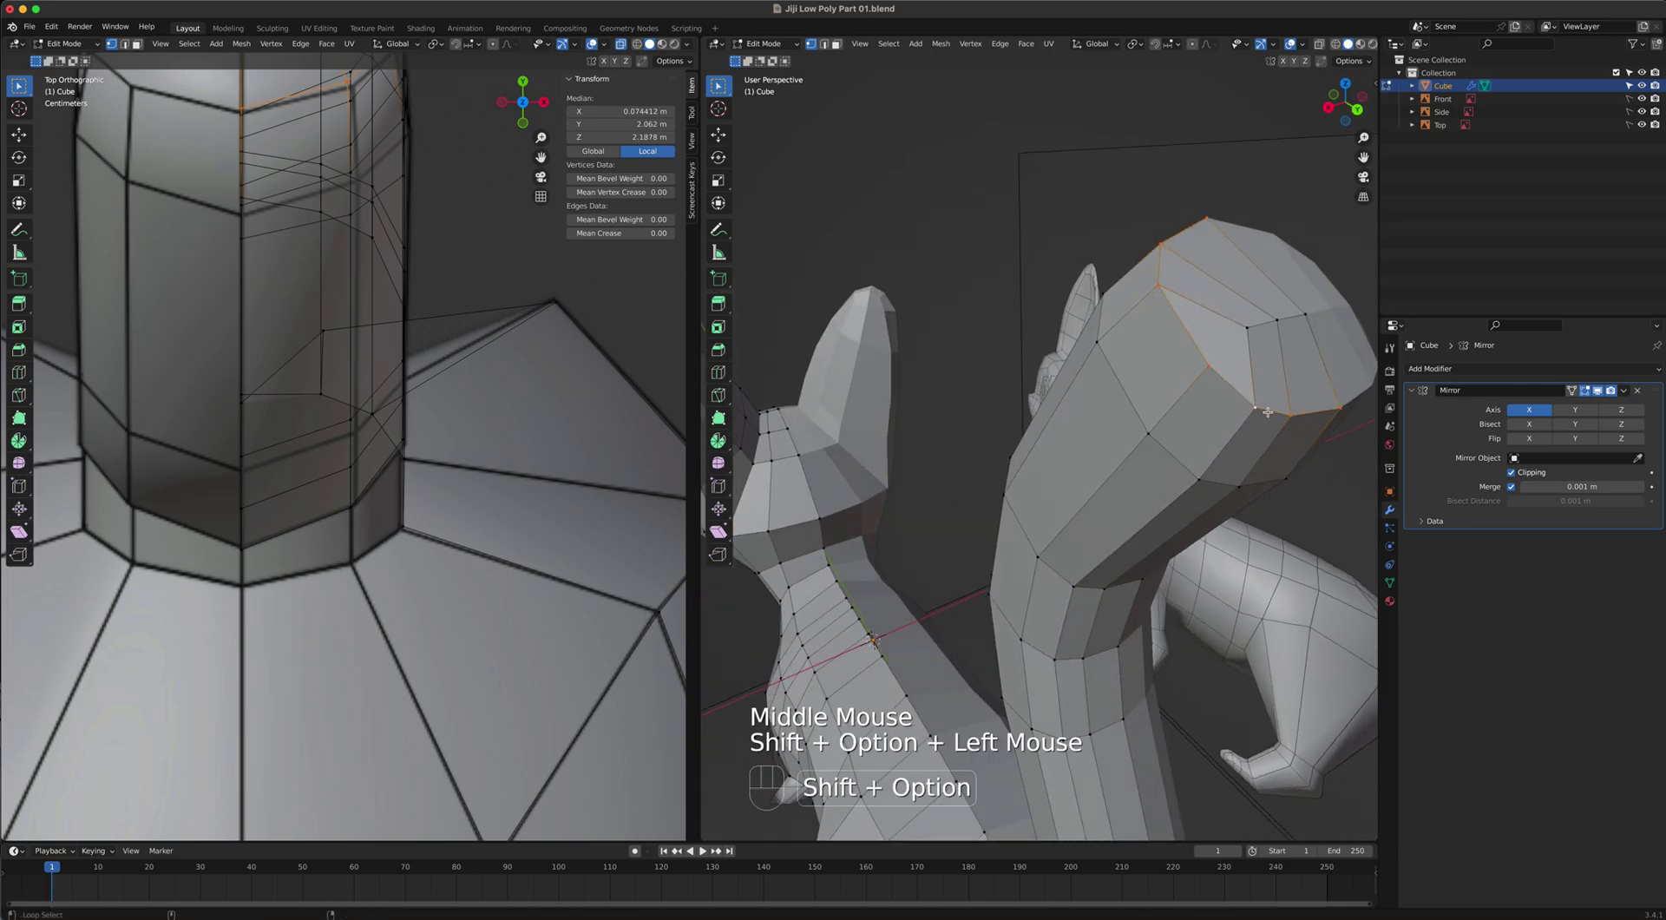
pyautogui.press('s')
pyautogui.click(1285, 458)
# Examine the whole cat in the right side view and the open underside of the body where the hind leg attaches.
pyautogui.moveTo(1286, 458); pyautogui.dragTo(1009, 614, button='middle')
pyautogui.scroll(-4, 1048, 570)
pyautogui.scroll(-3, 1048, 570)
pyautogui.press('KP_3')
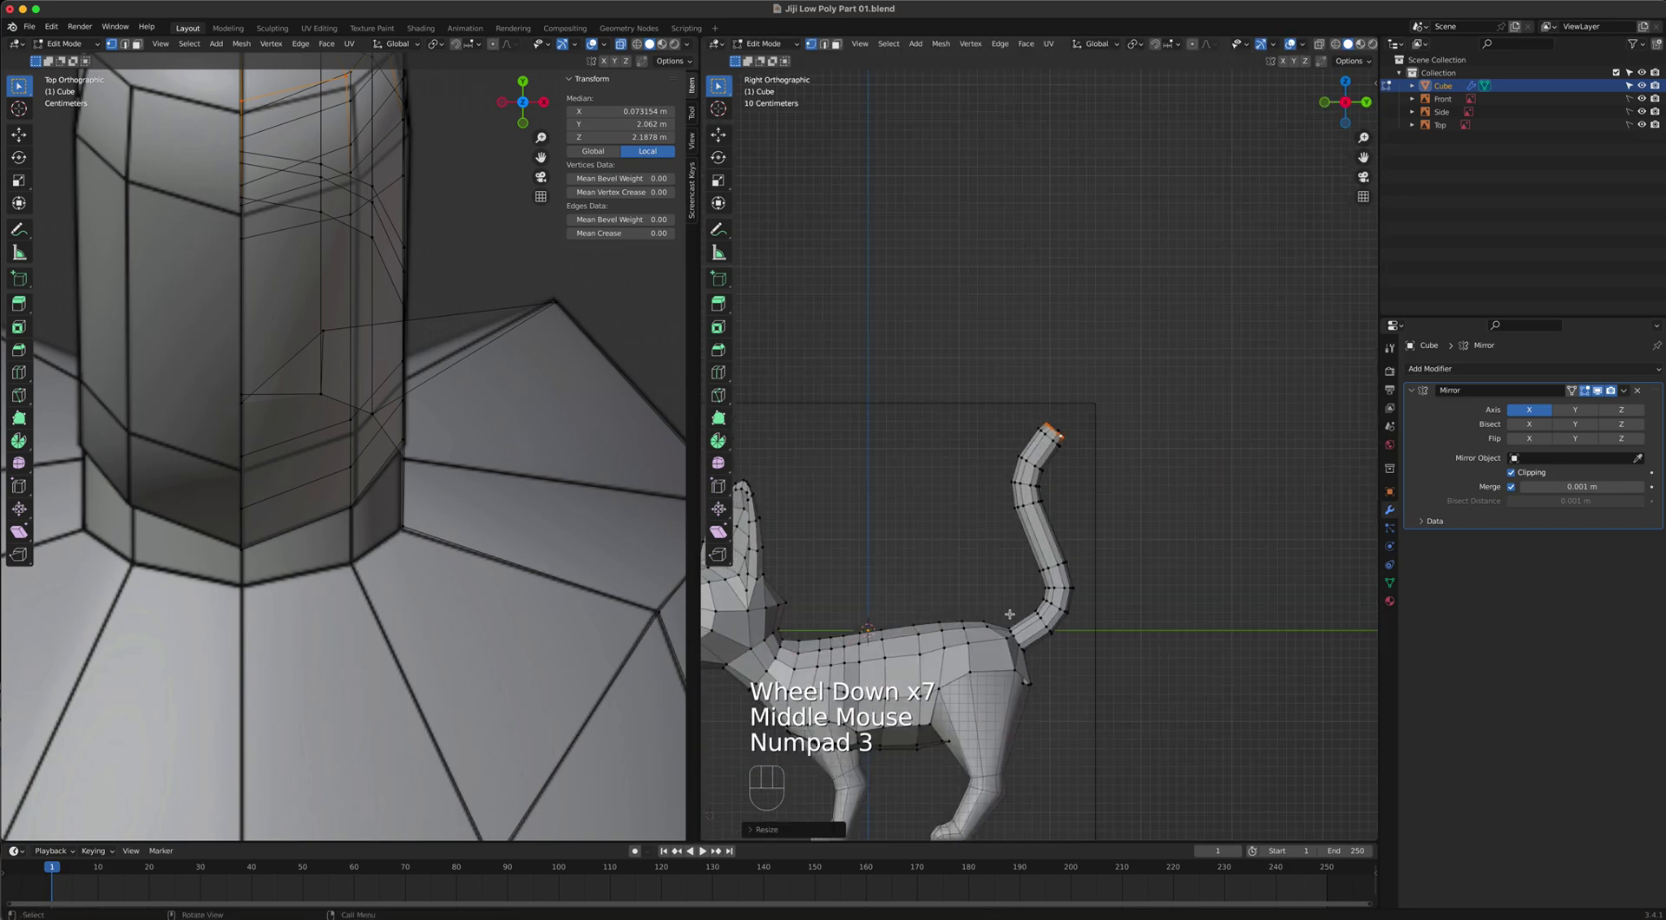
pyautogui.keyDown('shift'); pyautogui.moveTo(1009, 615); pyautogui.dragTo(1087, 492, button='middle'); pyautogui.keyUp('shift')
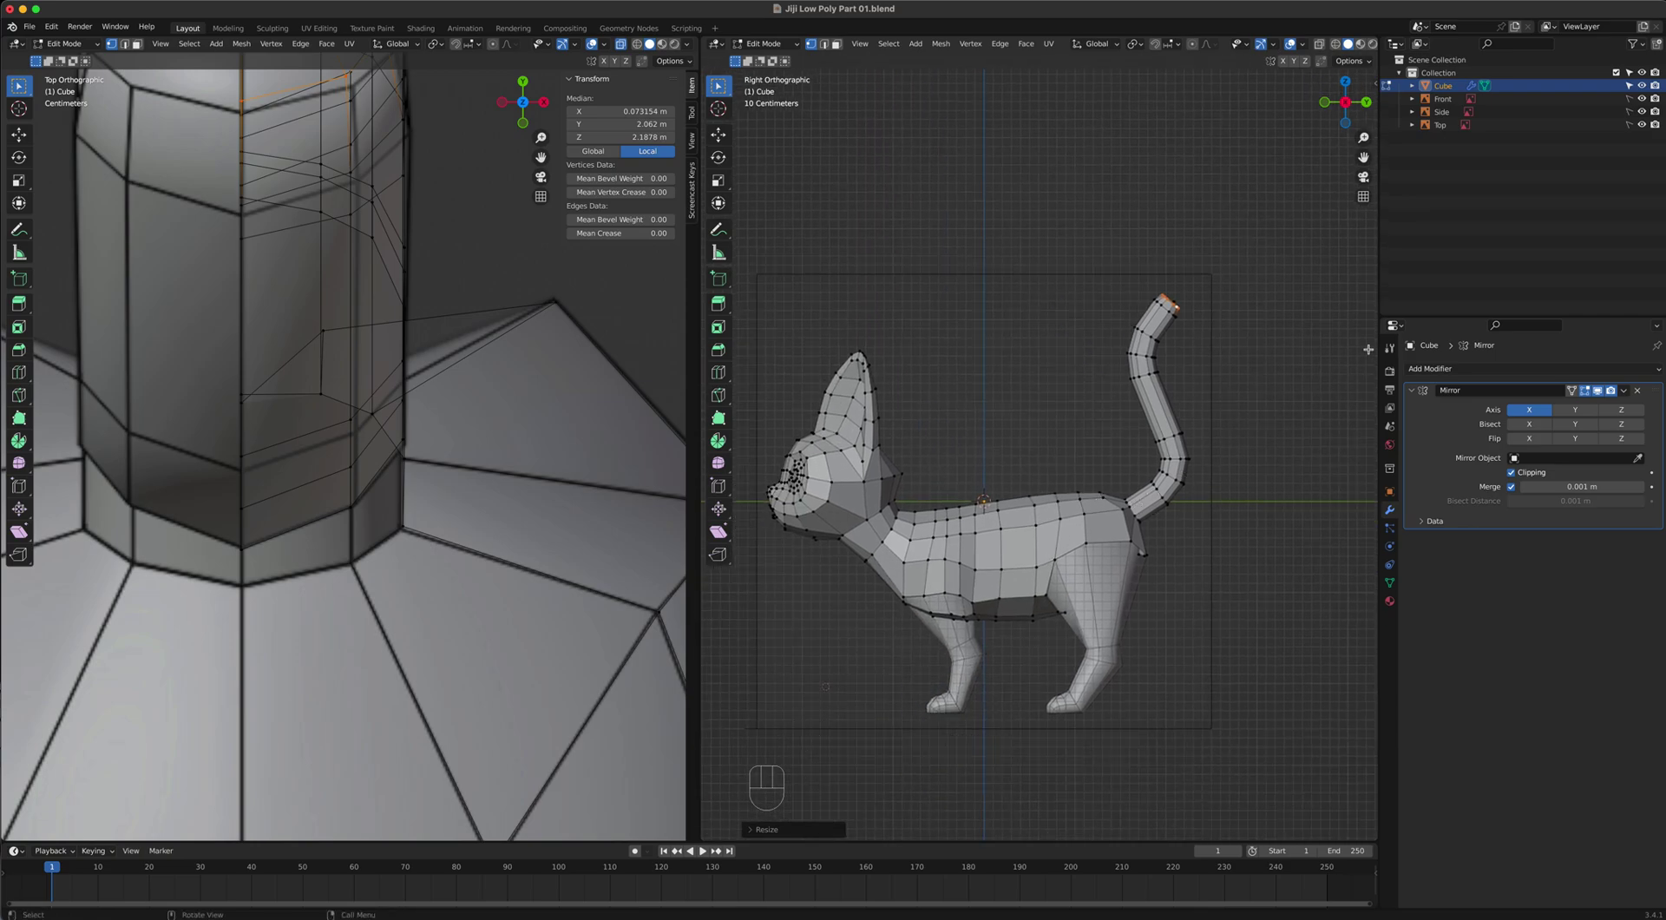
pyautogui.scroll(4, 1117, 563)
pyautogui.keyDown('shift'); pyautogui.moveTo(1116, 563); pyautogui.dragTo(1072, 517, button='middle'); pyautogui.keyUp('shift')
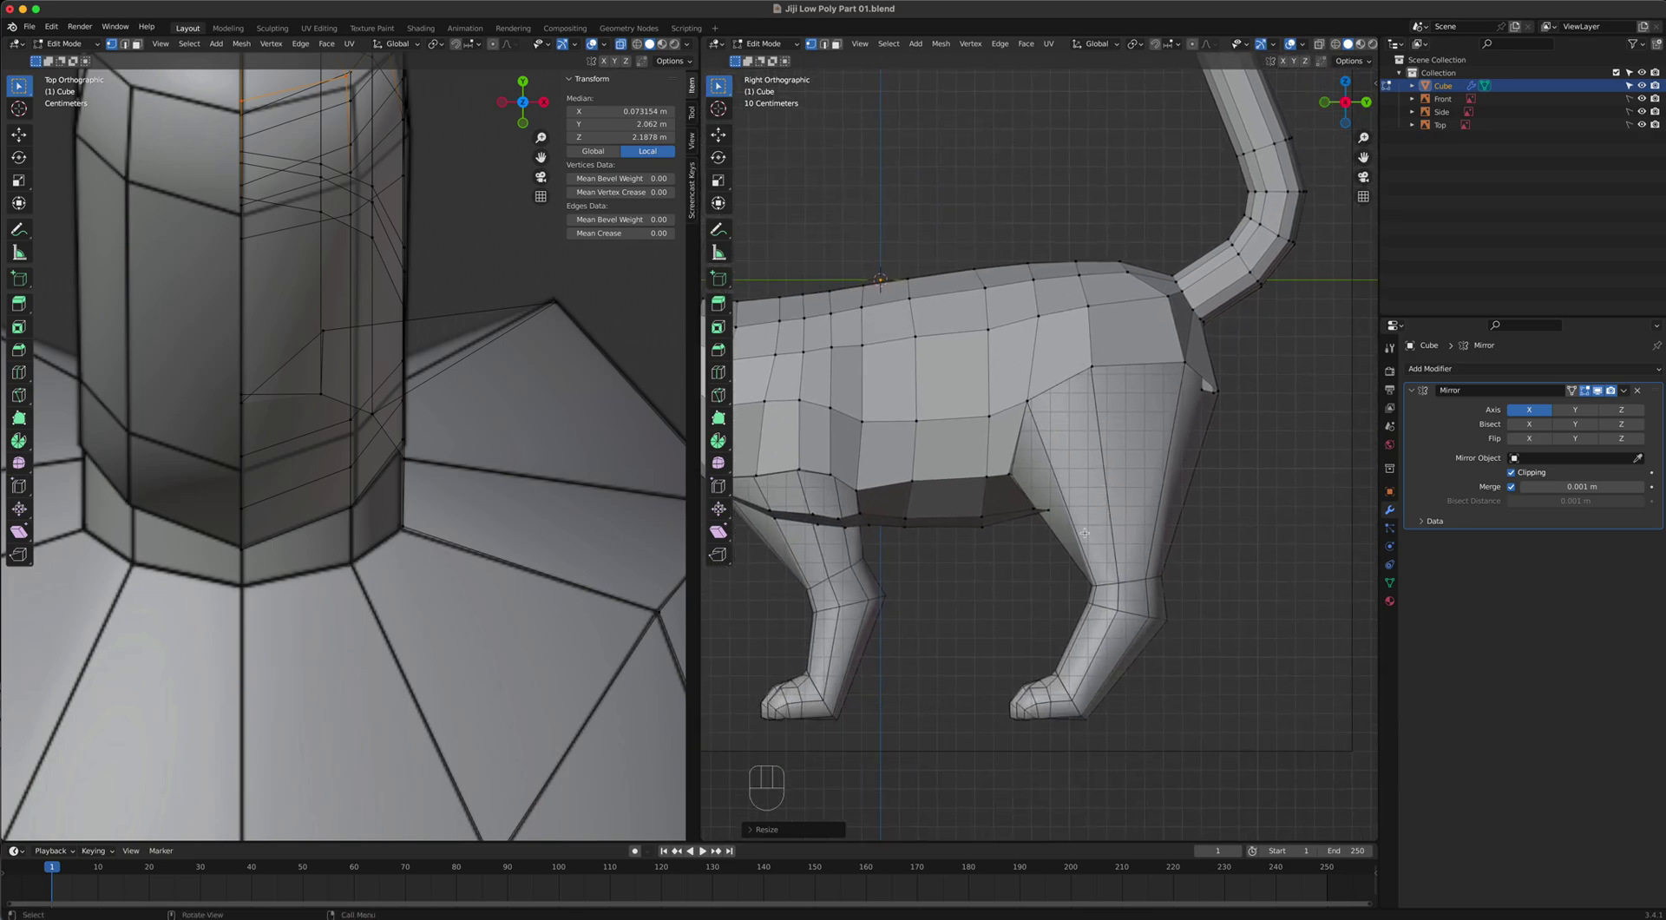
pyautogui.moveTo(1063, 533); pyautogui.dragTo(1160, 410, button='middle')
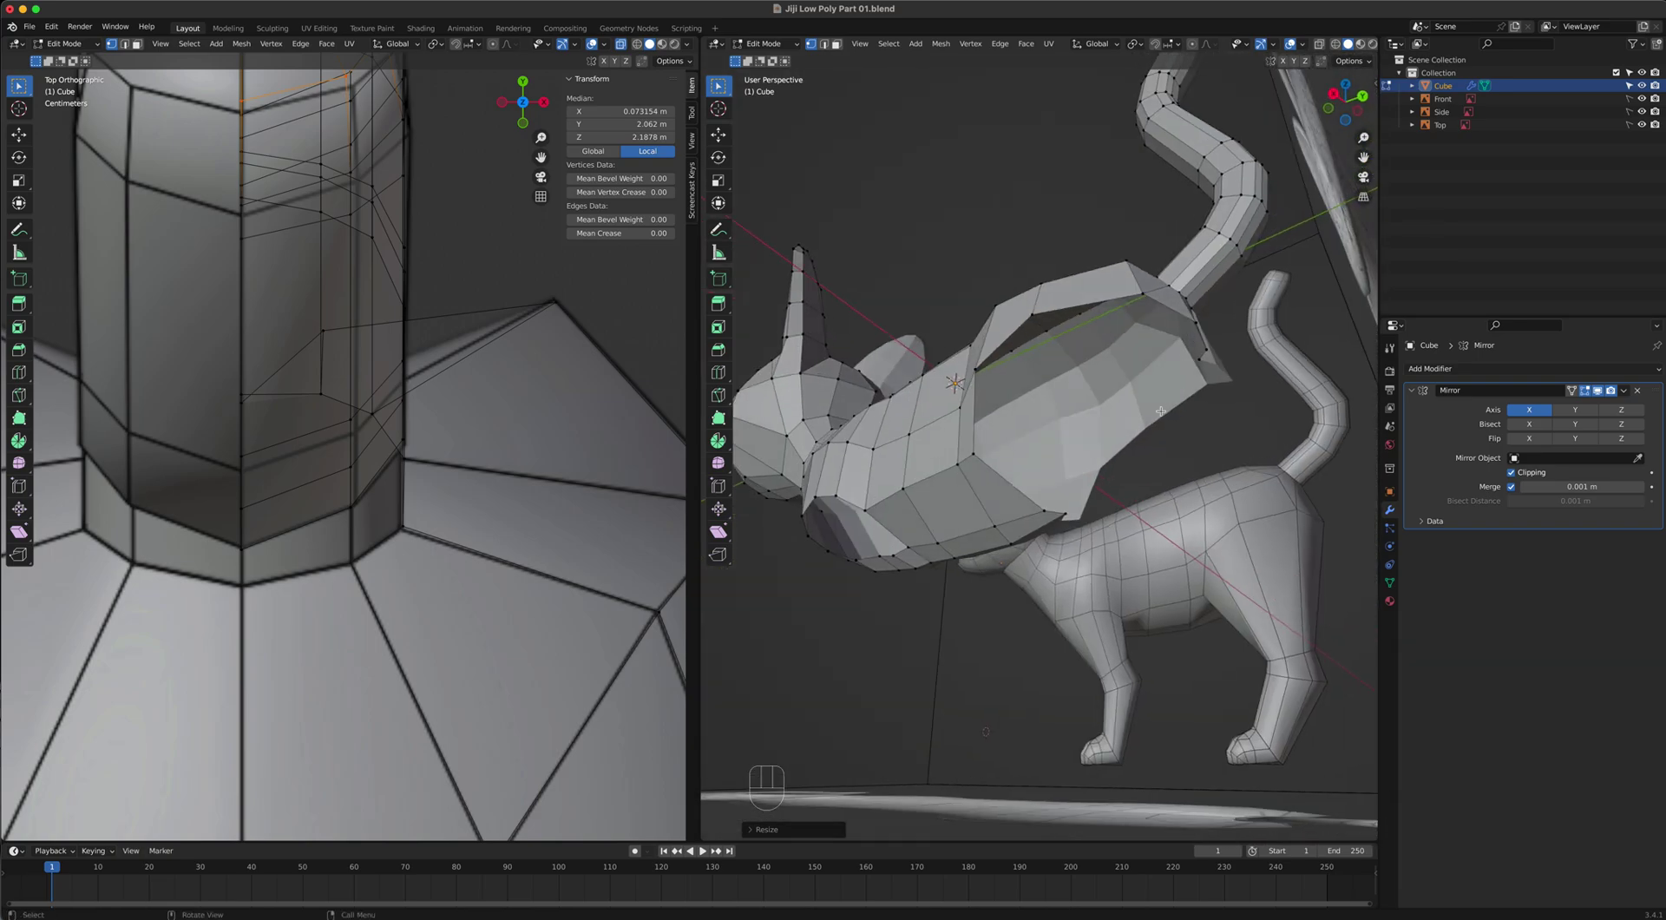
# Fill a face between the belly's rear centre edge and the edge below the tail, bridging the open underside.
pyautogui.moveTo(1185, 442); pyautogui.dragTo(1285, 364, button='middle')
pyautogui.press('2')
pyautogui.scroll(2, 1111, 413)
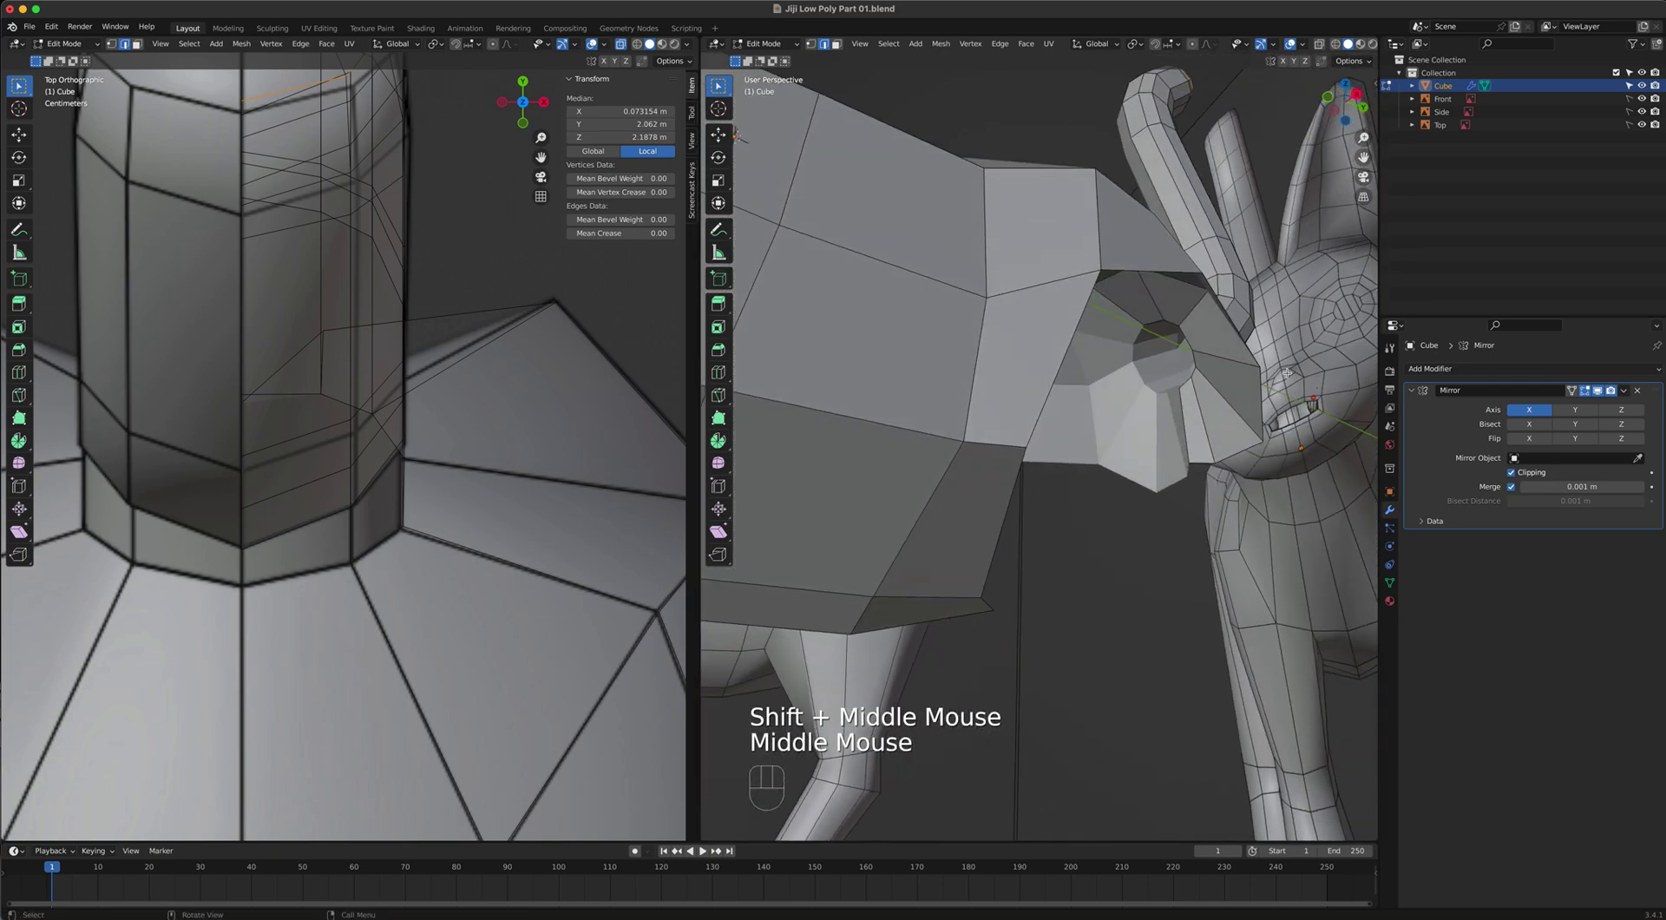
pyautogui.click(1179, 491)
pyautogui.moveTo(1186, 502); pyautogui.dragTo(1082, 462, button='middle')
pyautogui.keyDown('shift'); pyautogui.click(1041, 610); pyautogui.keyUp('shift')
pyautogui.press('f')
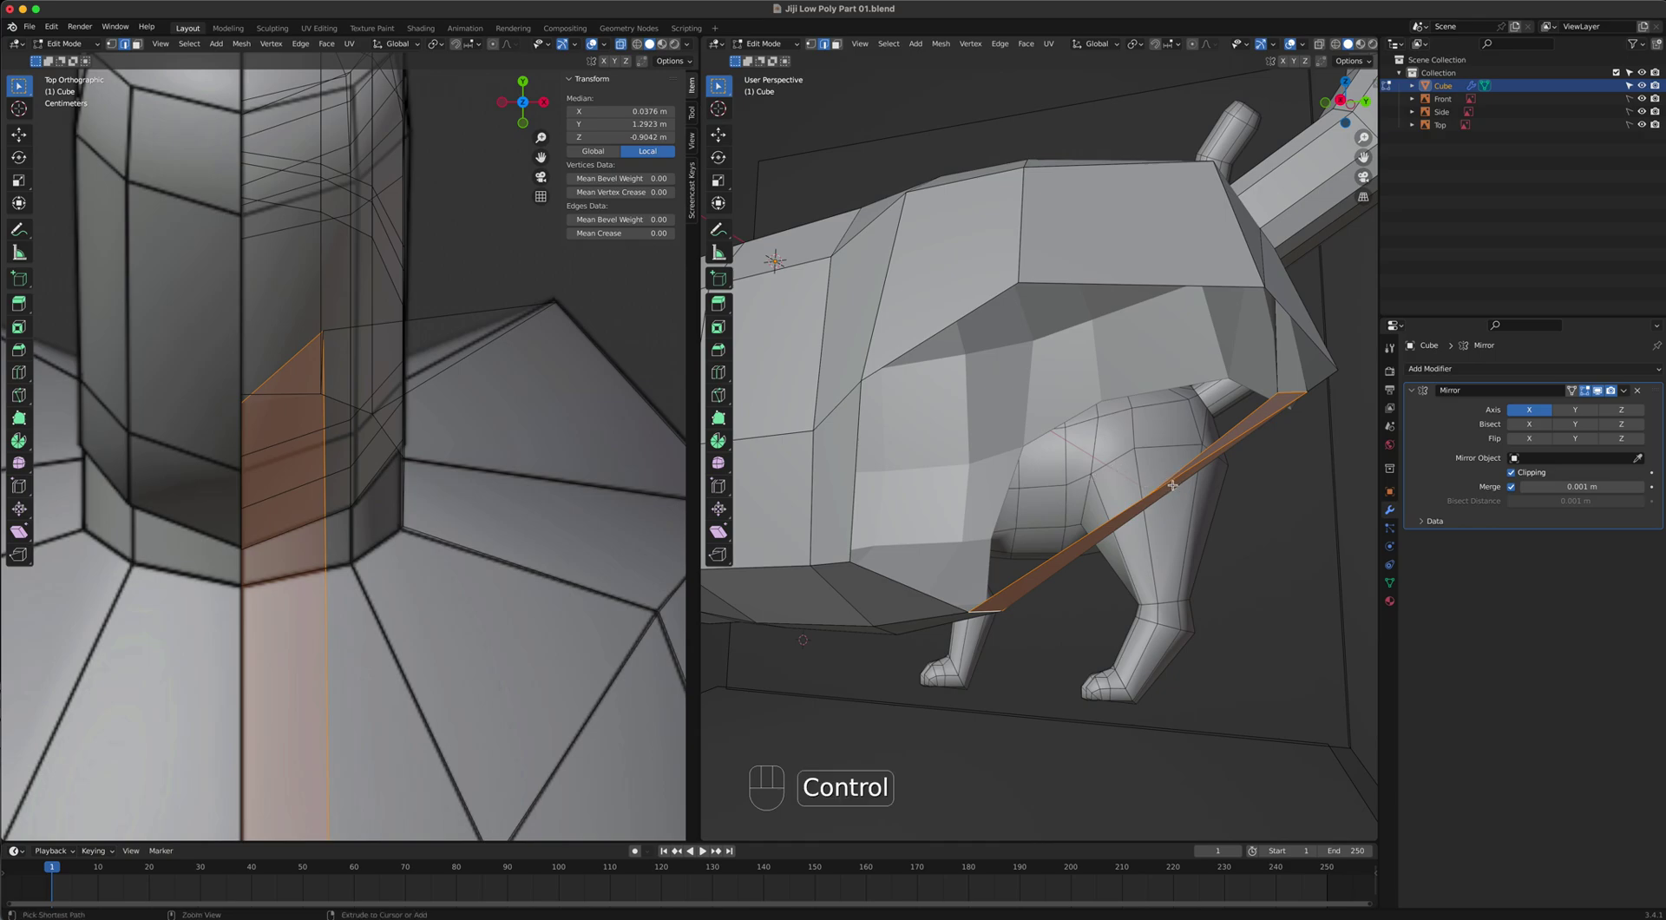
# Add three evenly spaced cuts across the new underside strip and move them about 0.1 m, mostly downward, in the right side view.
pyautogui.hotkey('ctrl', 'r')
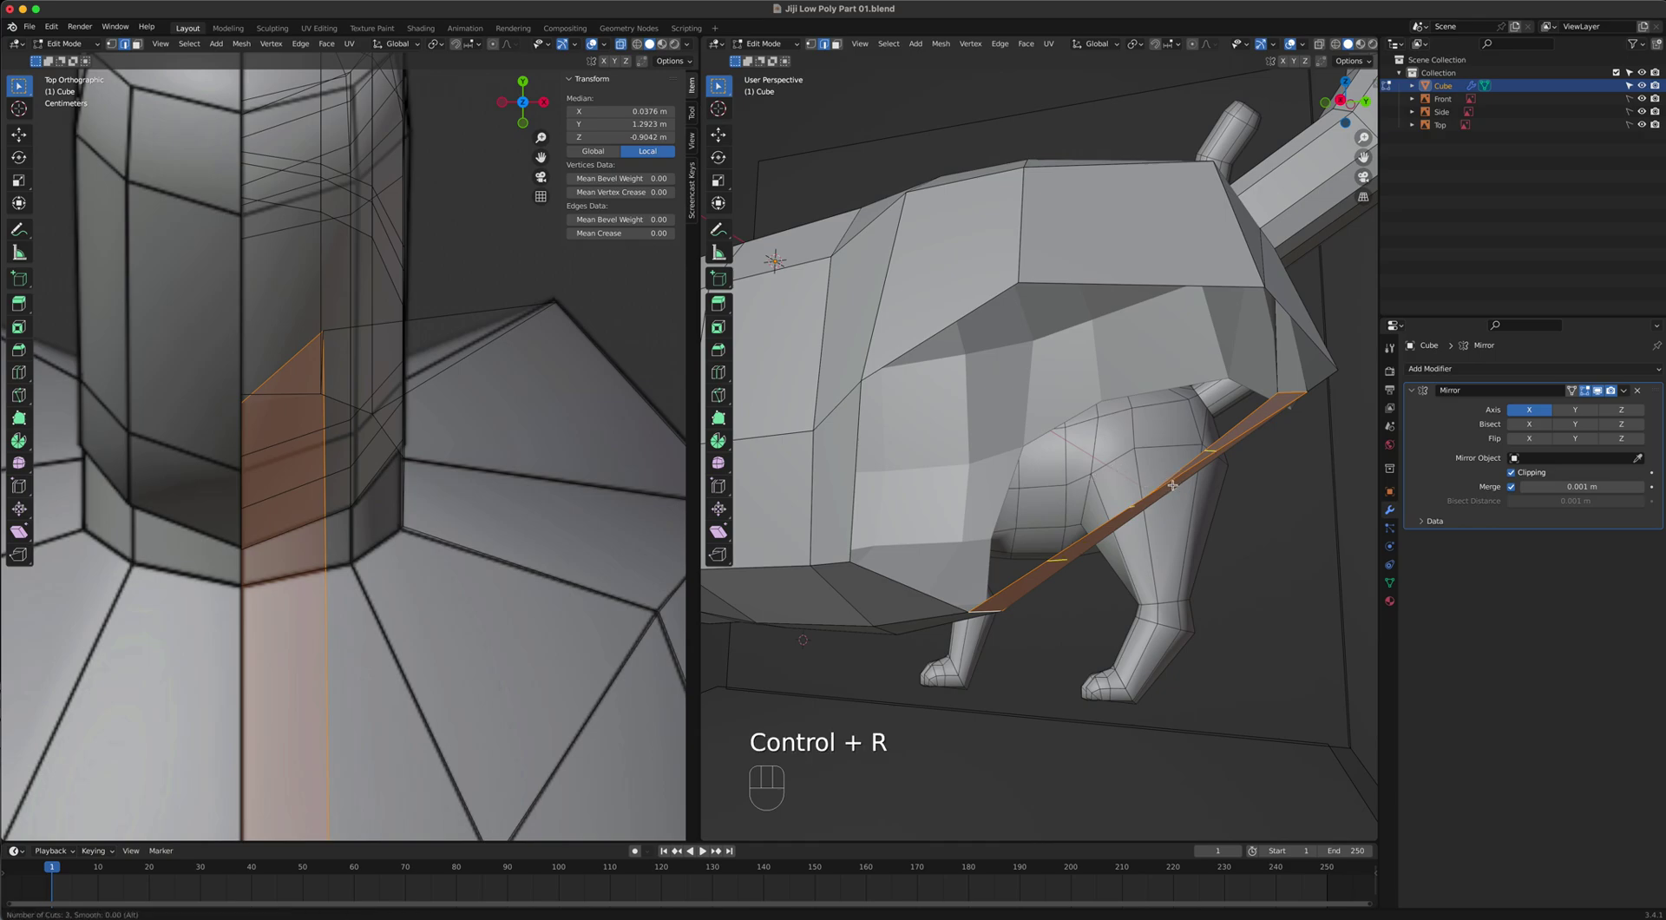
pyautogui.click(1172, 485)
pyautogui.rightClick(1172, 485)
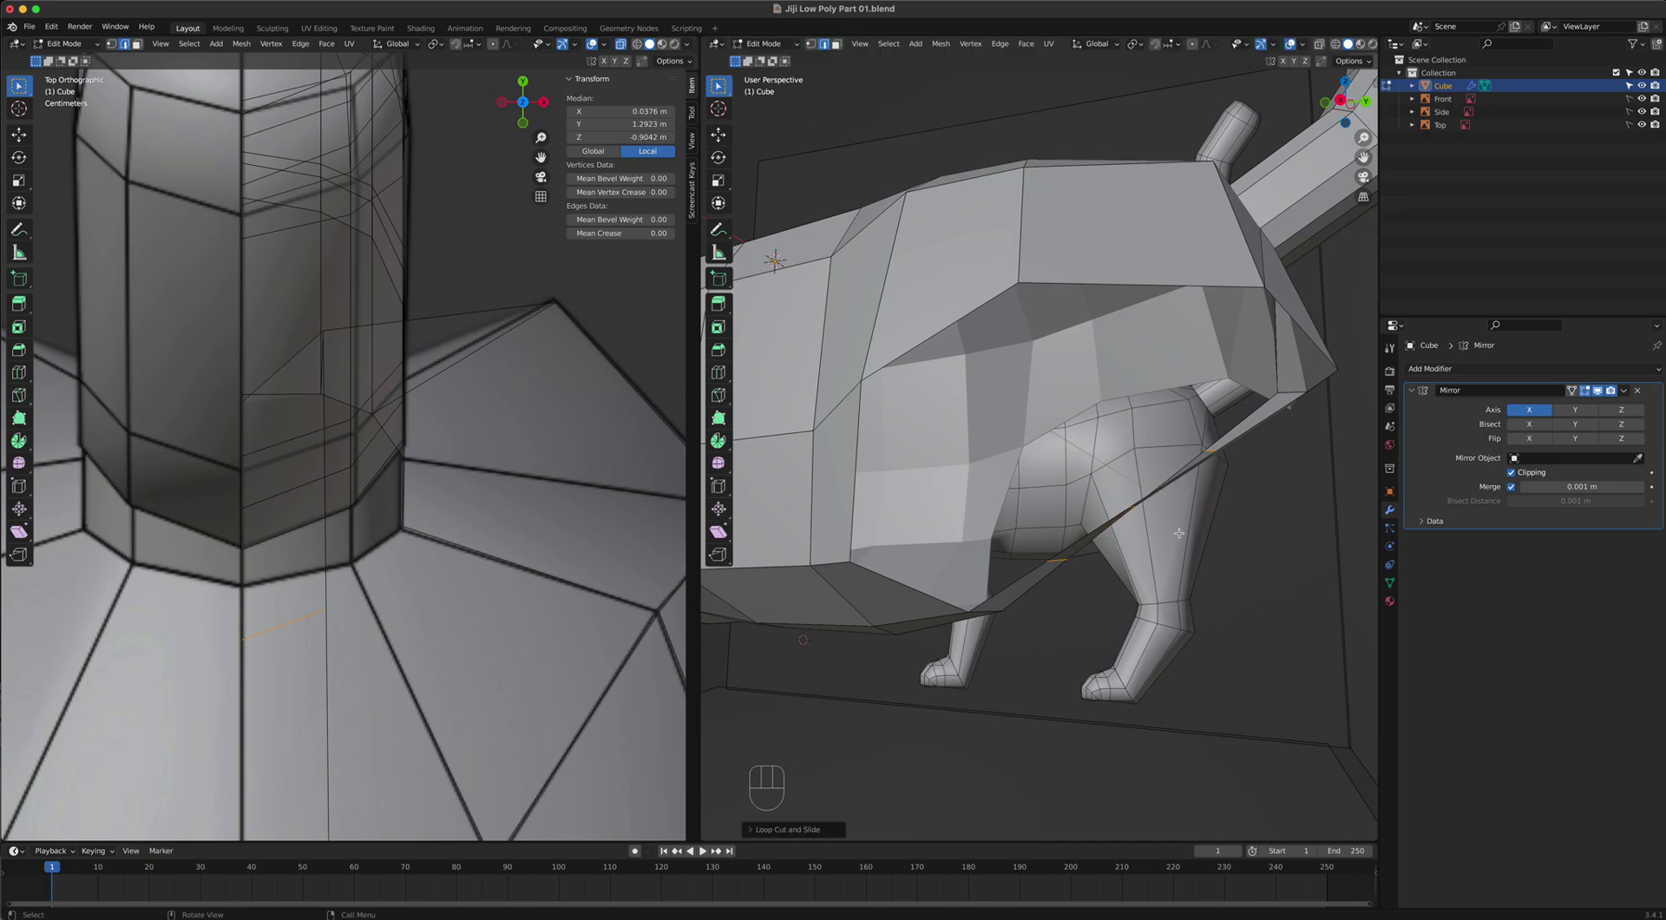
pyautogui.press('KP_3')
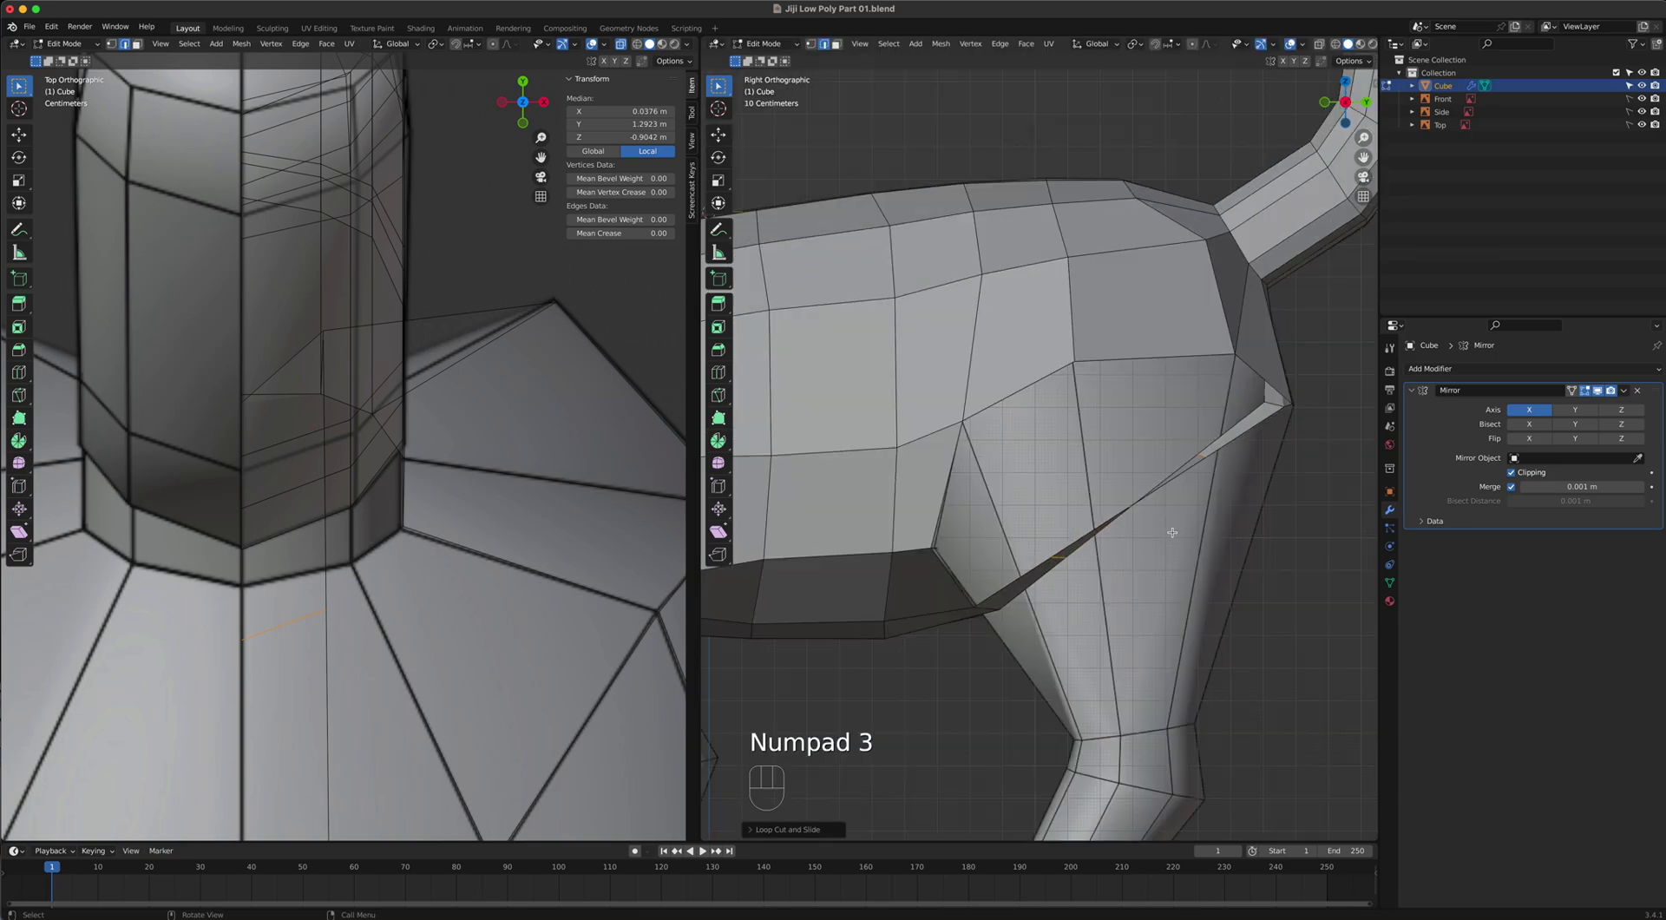
pyautogui.press('g')
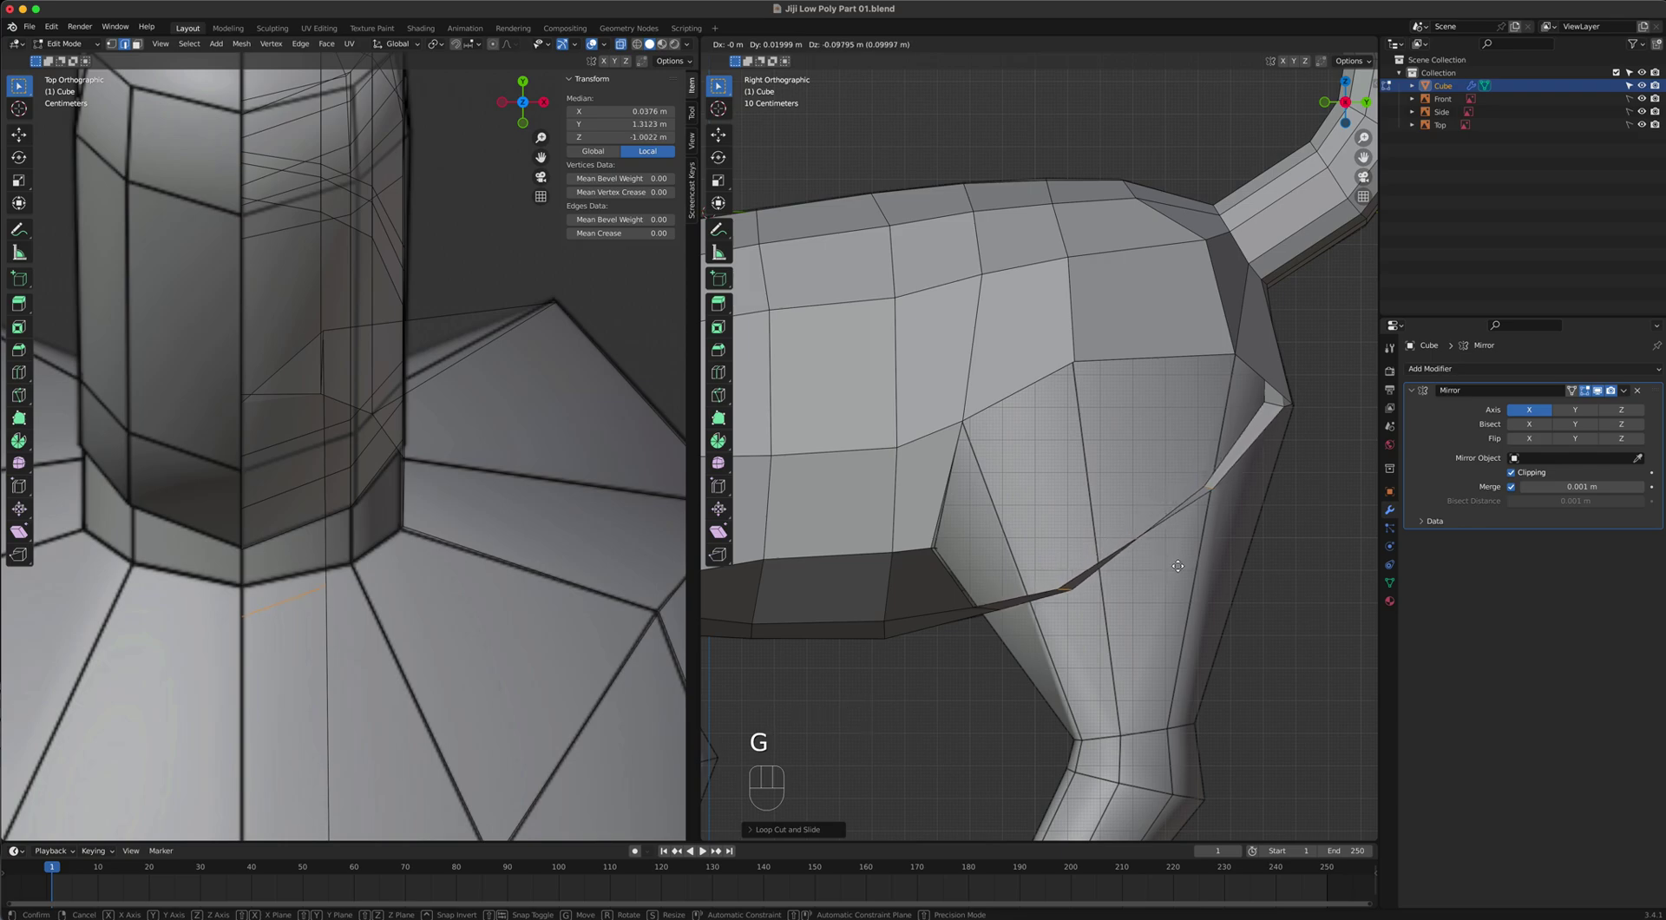
pyautogui.click(1177, 566)
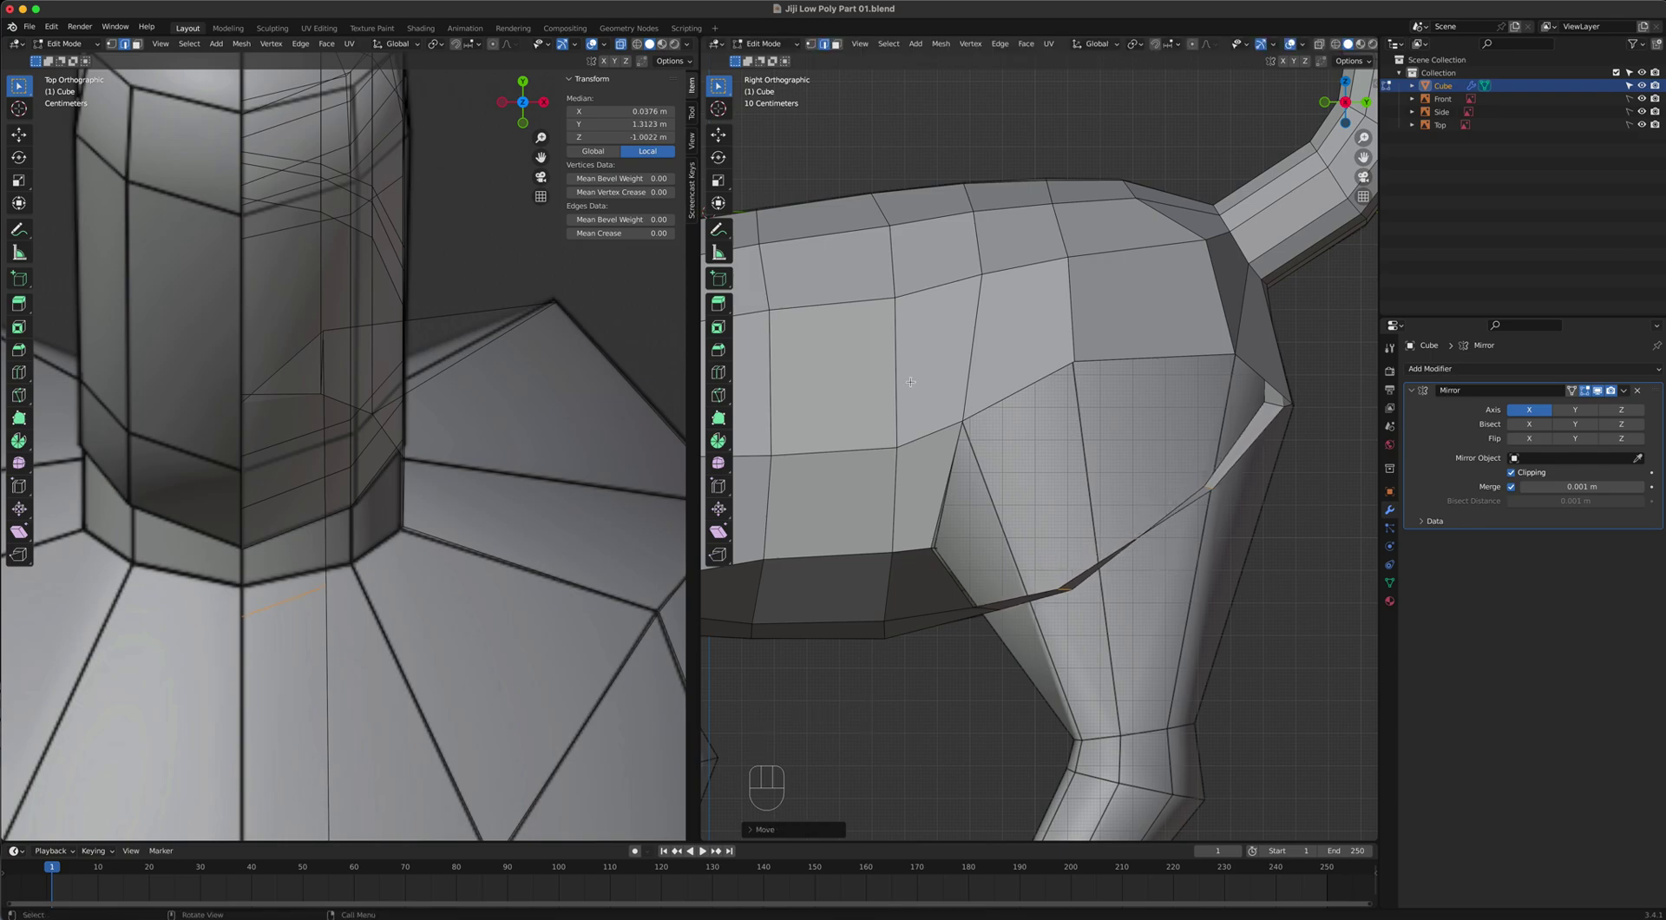
# Move the strip's middle and rear cut vertices slightly downward in the side view to curve the underside.
pyautogui.click(812, 45)
pyautogui.click(1154, 531)
pyautogui.press('g')
pyautogui.click(1167, 564)
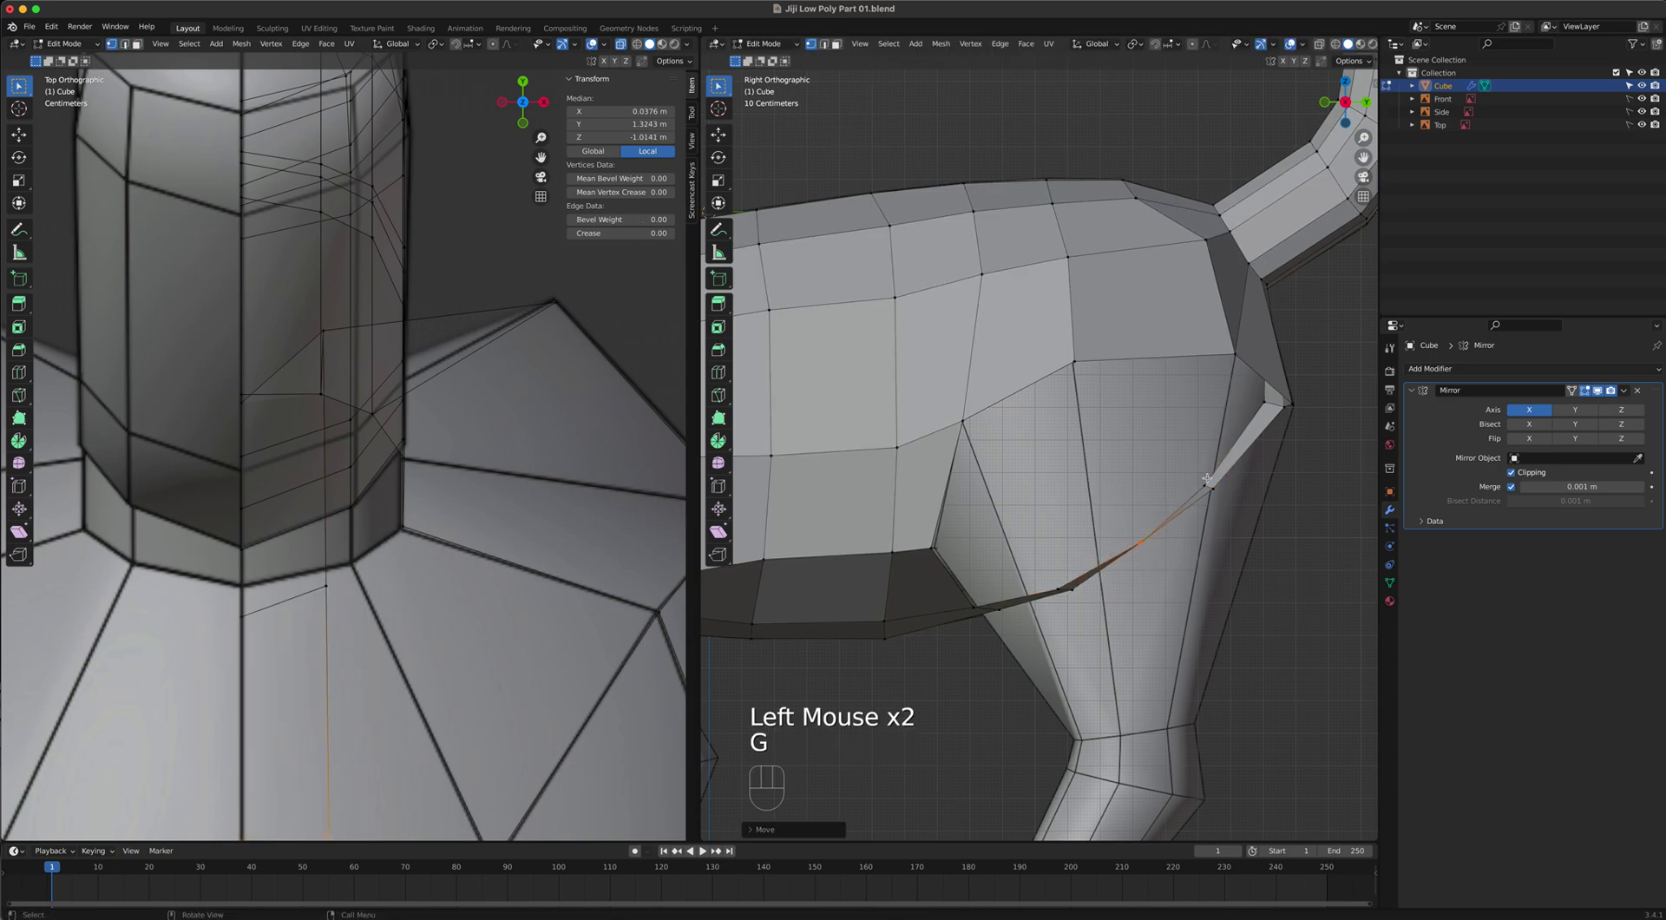
pyautogui.click(1211, 487)
pyautogui.press('g')
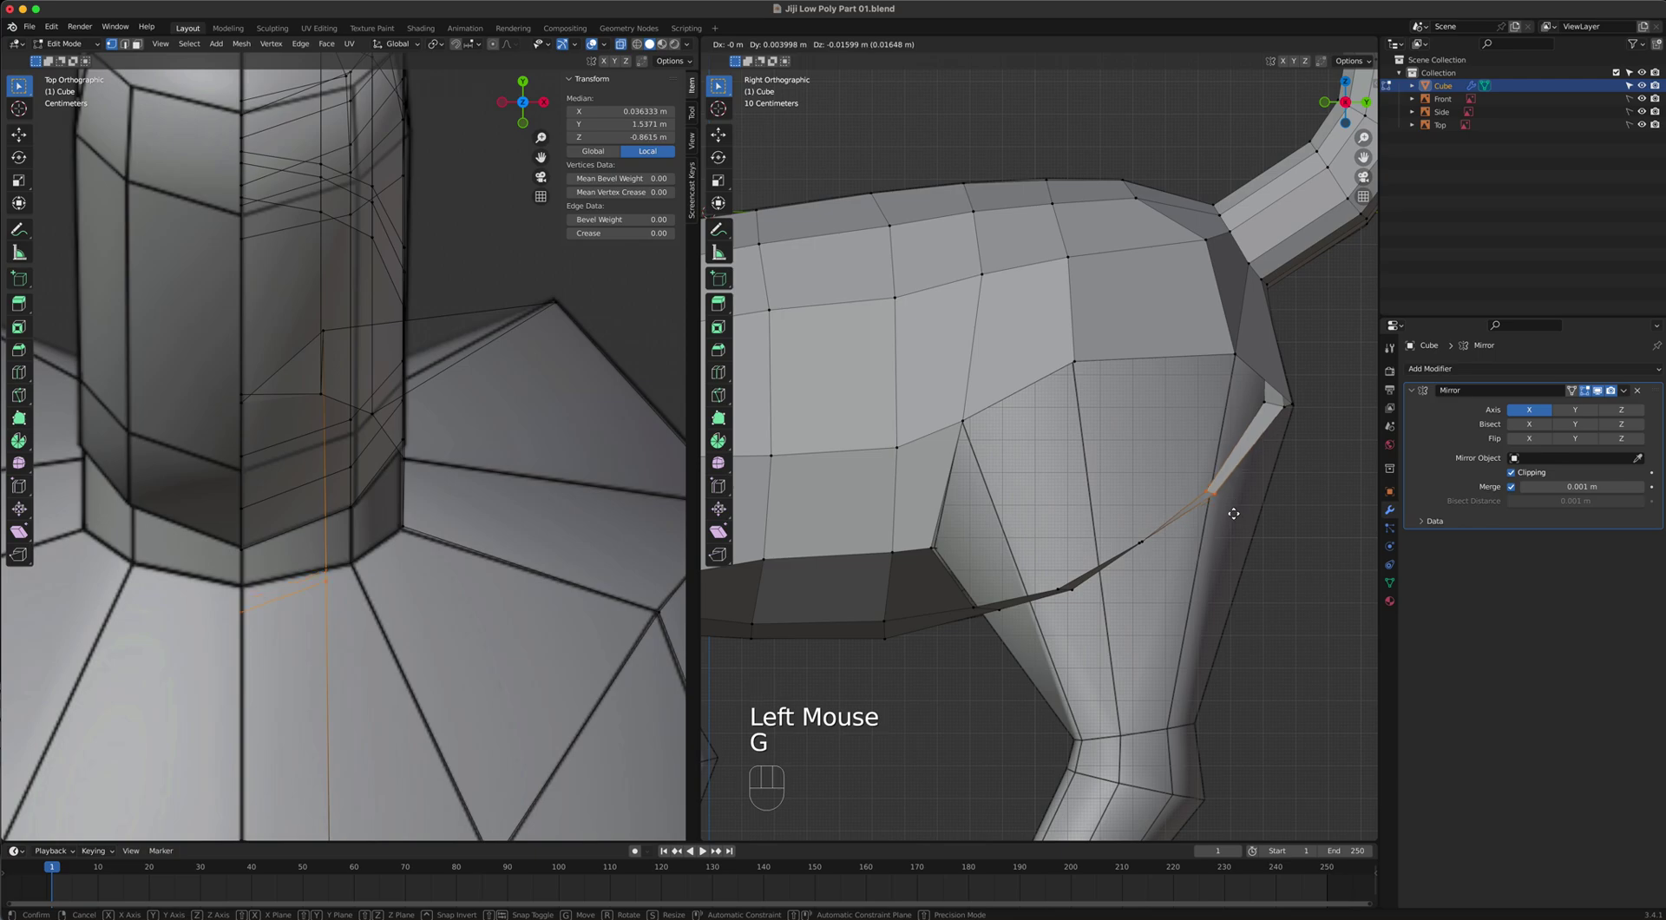
pyautogui.click(1234, 518)
pyautogui.click(1141, 542)
pyautogui.press('g')
pyautogui.click(1233, 568)
# Shift the centre-line vertex below the tail and the centre vertex of the strip's rear cut slightly along Y.
pyautogui.moveTo(1232, 567); pyautogui.dragTo(1106, 614, button='middle')
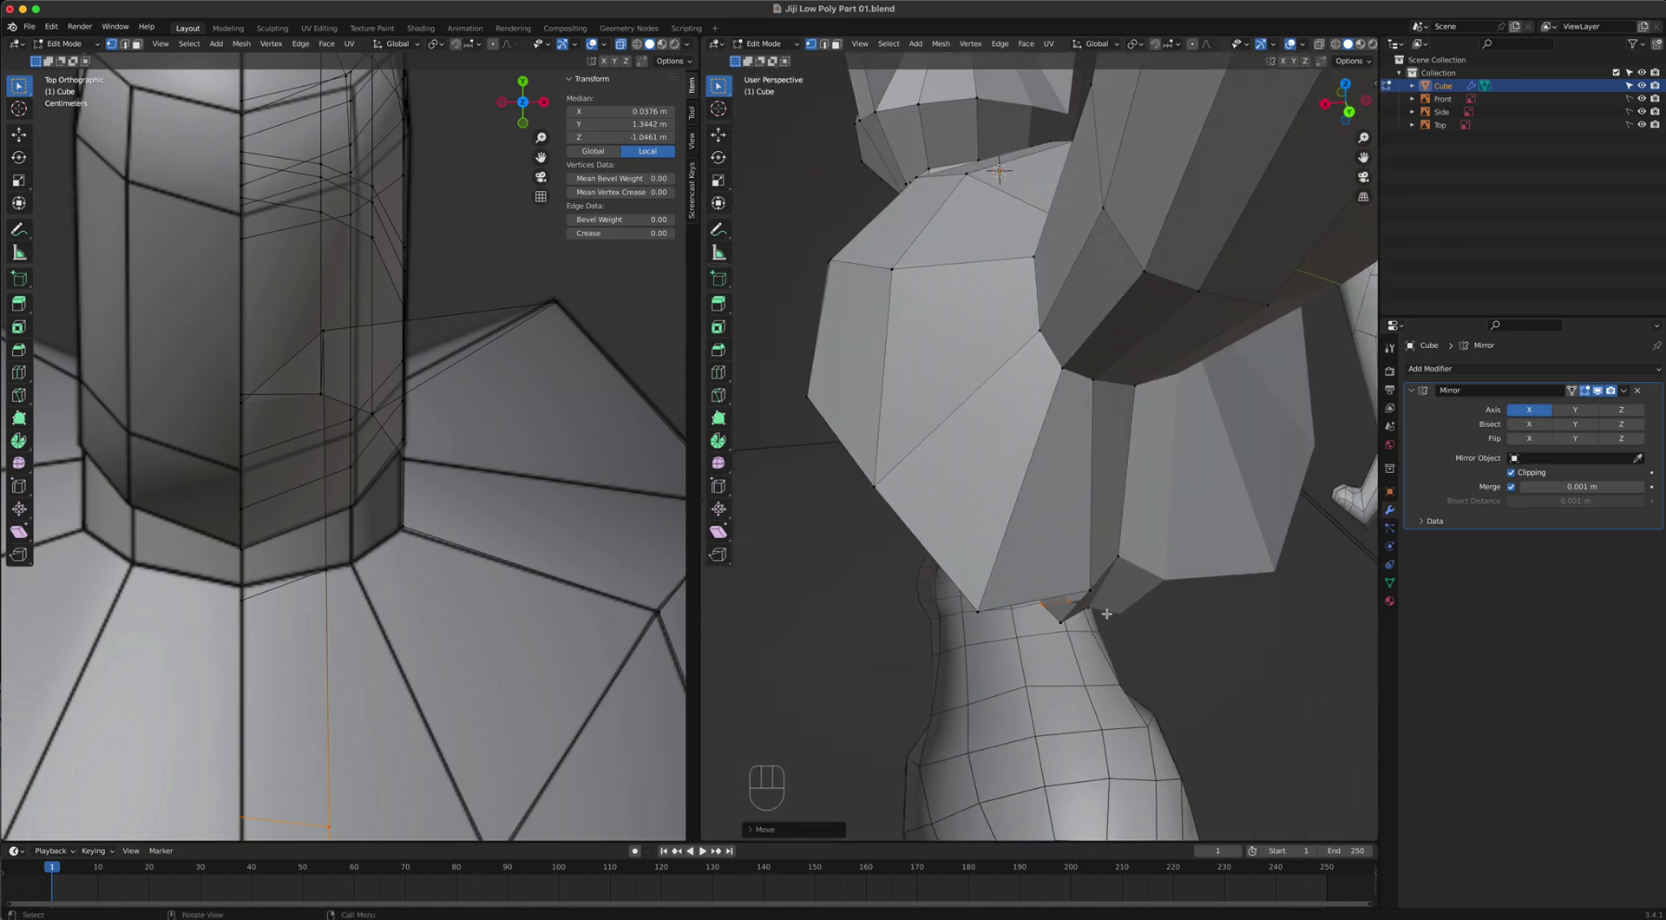
pyautogui.click(1118, 553)
pyautogui.click(719, 135)
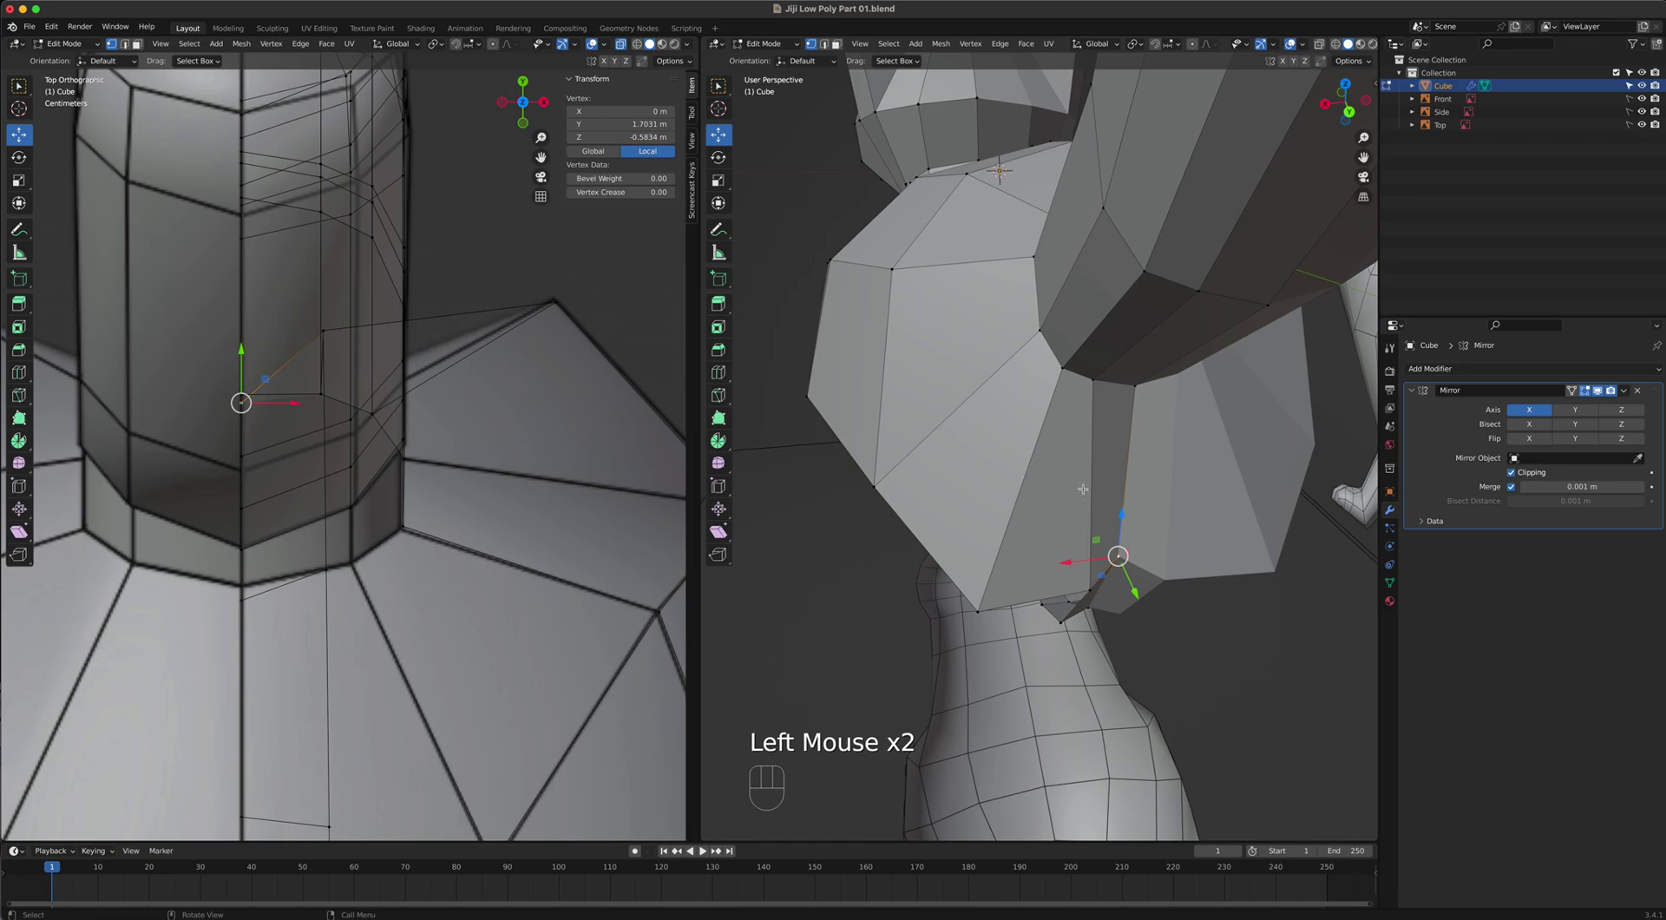
pyautogui.moveTo(1135, 586); pyautogui.dragTo(1128, 576)
pyautogui.moveTo(1128, 576); pyautogui.dragTo(1243, 544, button='middle')
pyautogui.click(1167, 540)
pyautogui.moveTo(1262, 527); pyautogui.dragTo(1276, 529)
pyautogui.moveTo(1272, 528); pyautogui.dragTo(1061, 503, button='middle')
pyautogui.scroll(-3, 1061, 502)
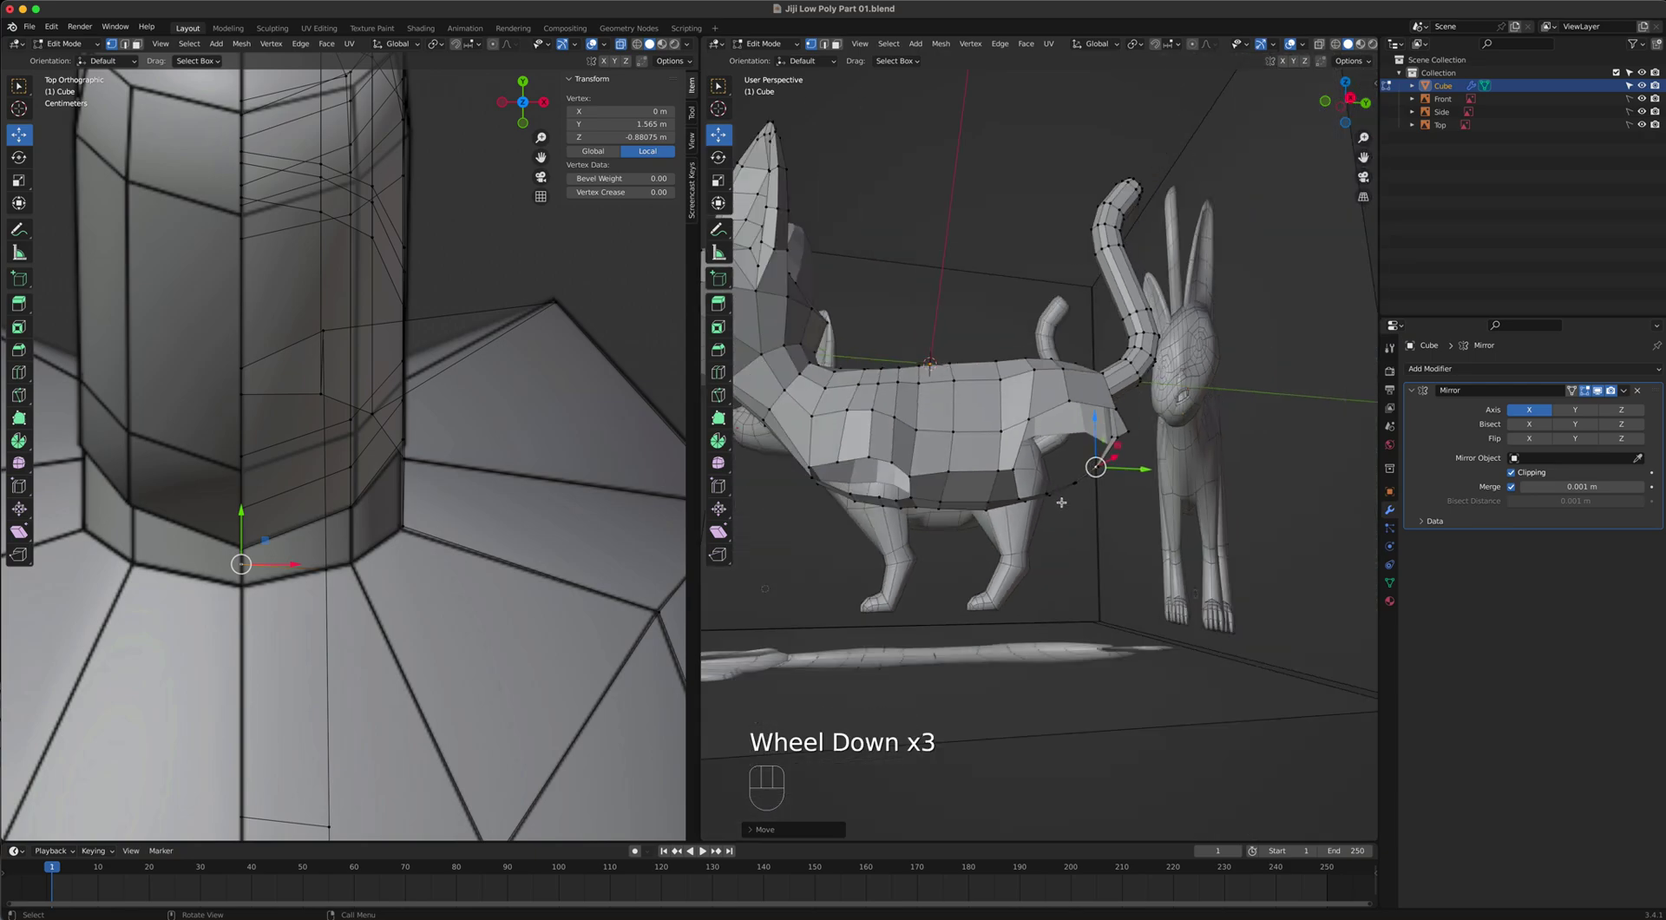
# Select the edge loop around the front leg opening and extrude it about 0.44 m down and backward along the reference leg.
pyautogui.press('KP_3')
pyautogui.scroll(3, 896, 477)
pyautogui.keyDown('shift'); pyautogui.moveTo(896, 478); pyautogui.dragTo(1050, 451, button='middle'); pyautogui.keyUp('shift')
pyautogui.scroll(2, 1073, 405)
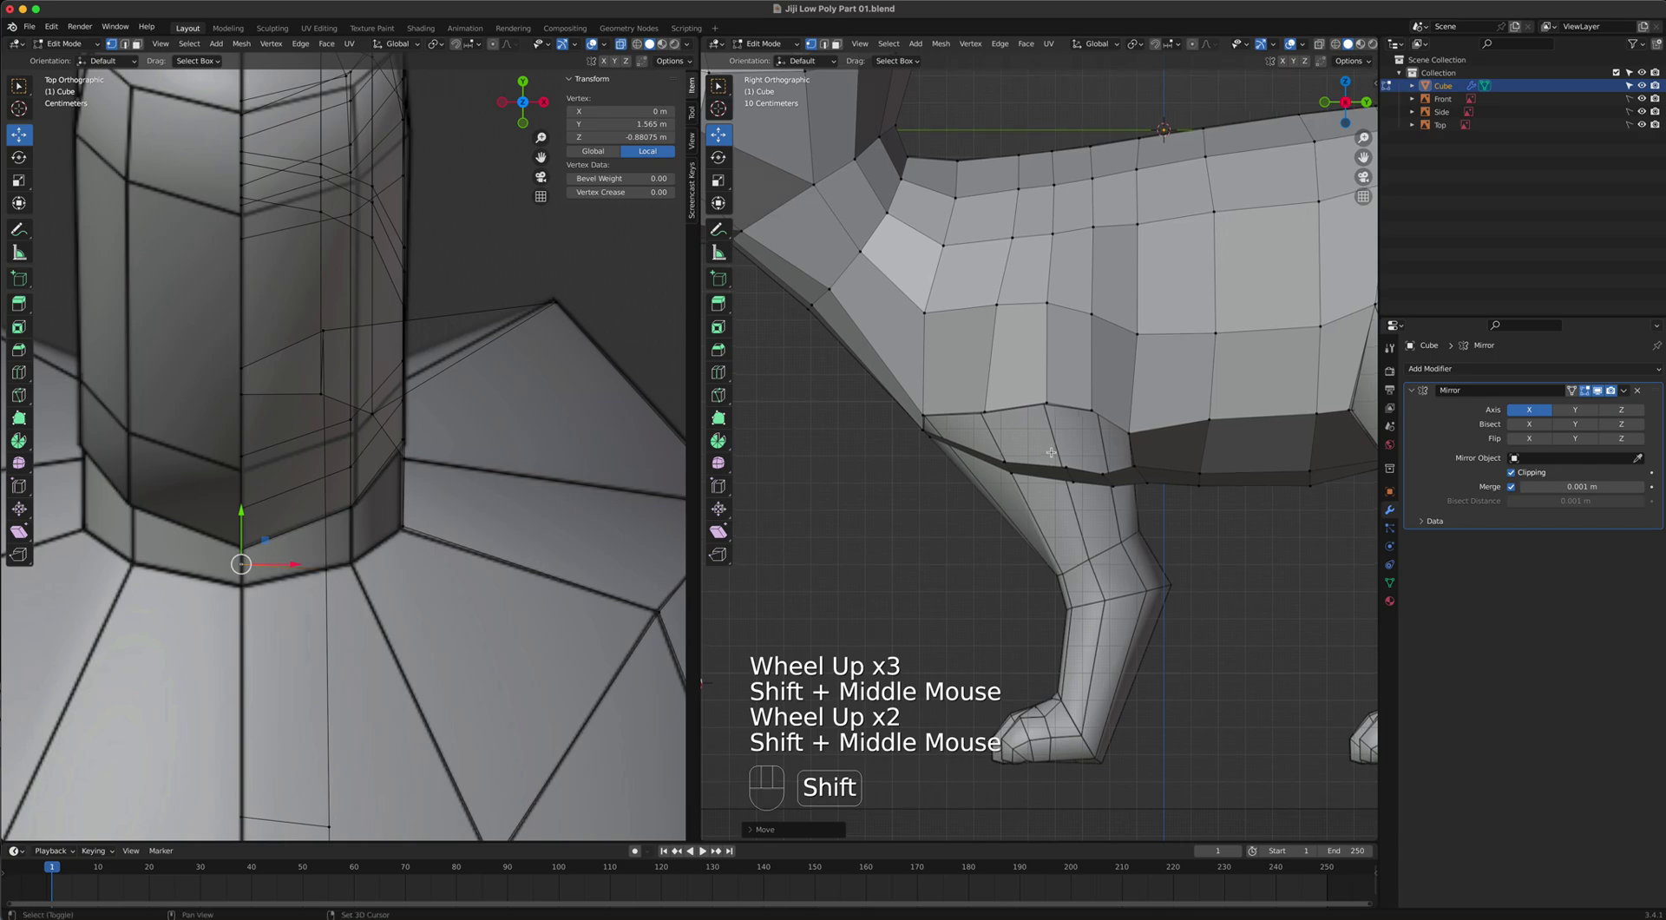
pyautogui.press('2')
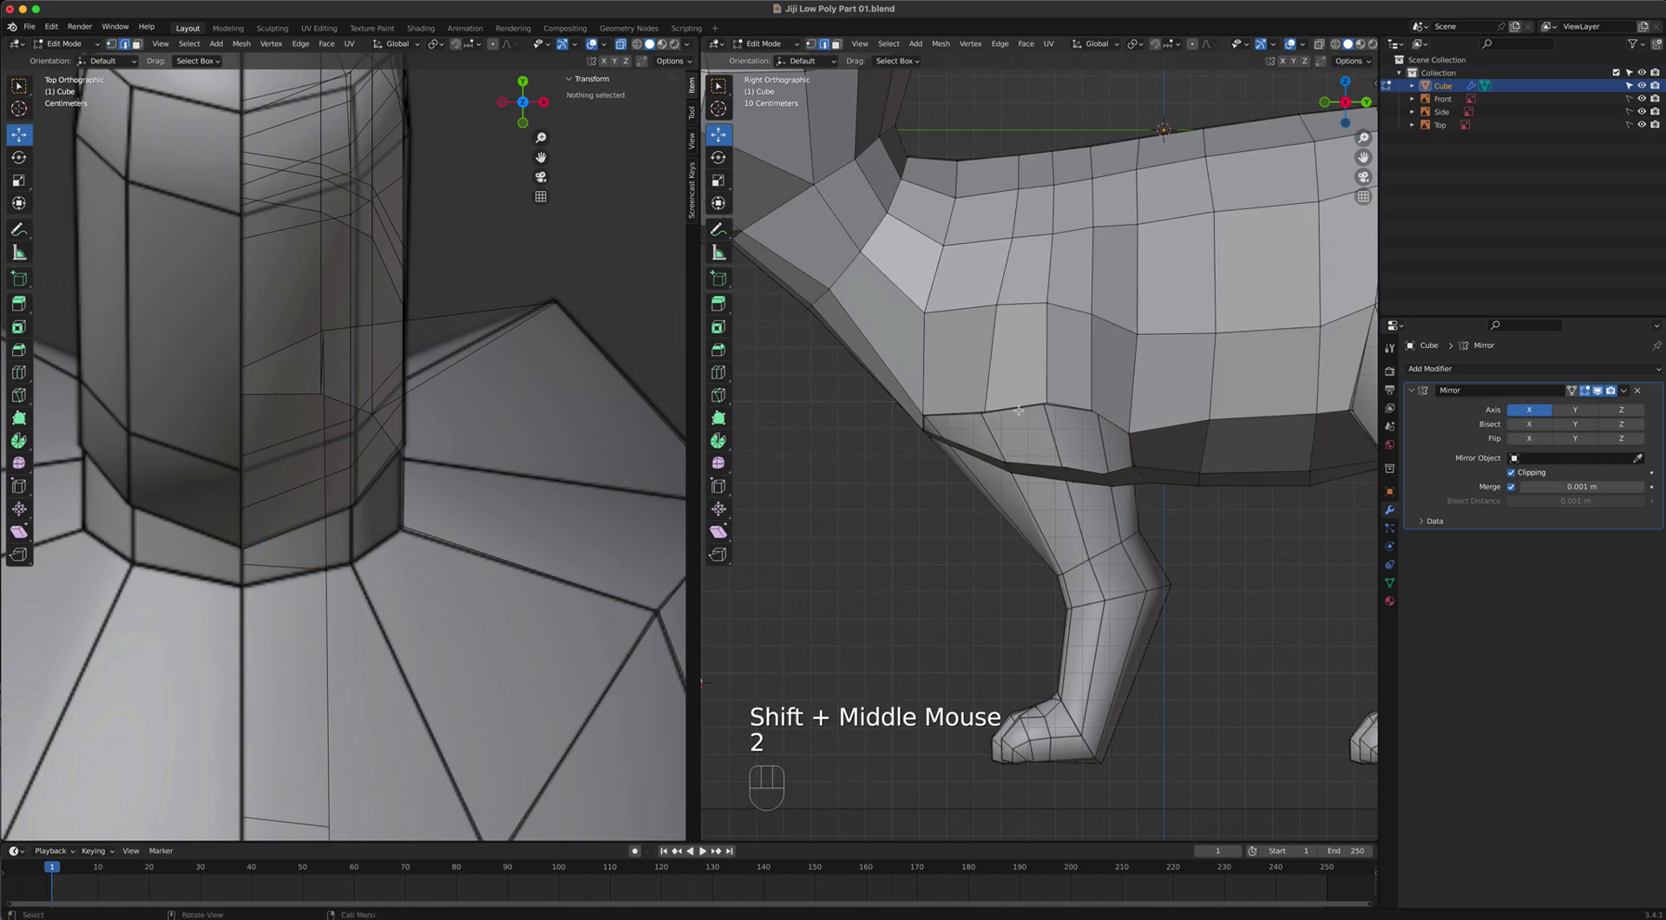
pyautogui.click(1043, 466)
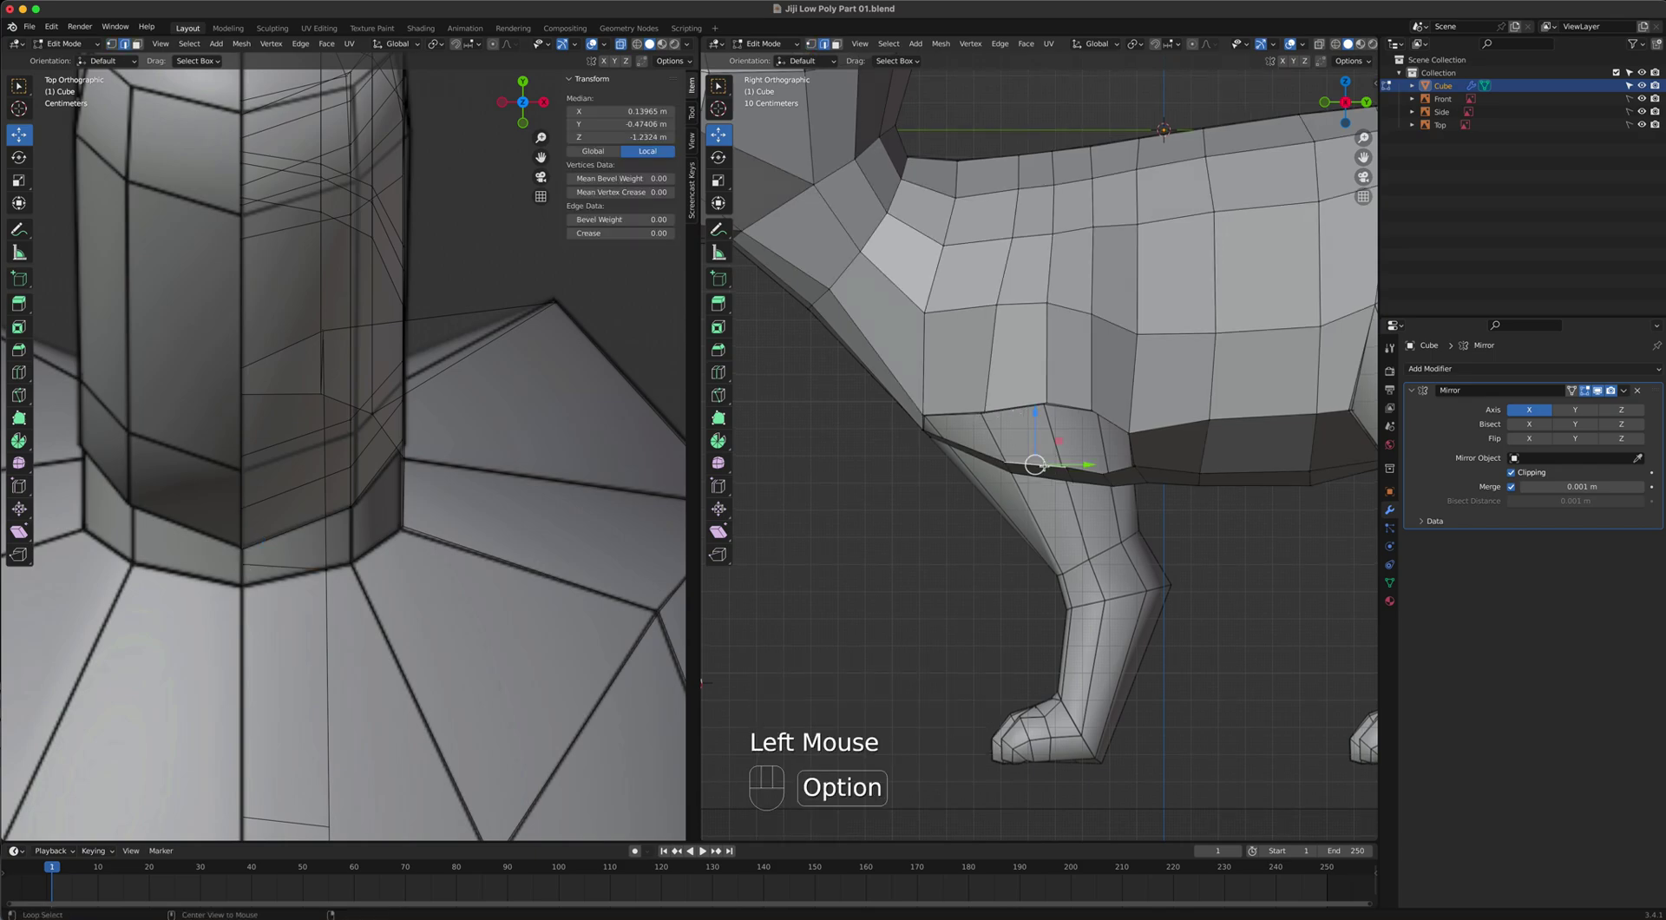
pyautogui.keyDown('alt'); pyautogui.click(1044, 465); pyautogui.keyUp('alt')
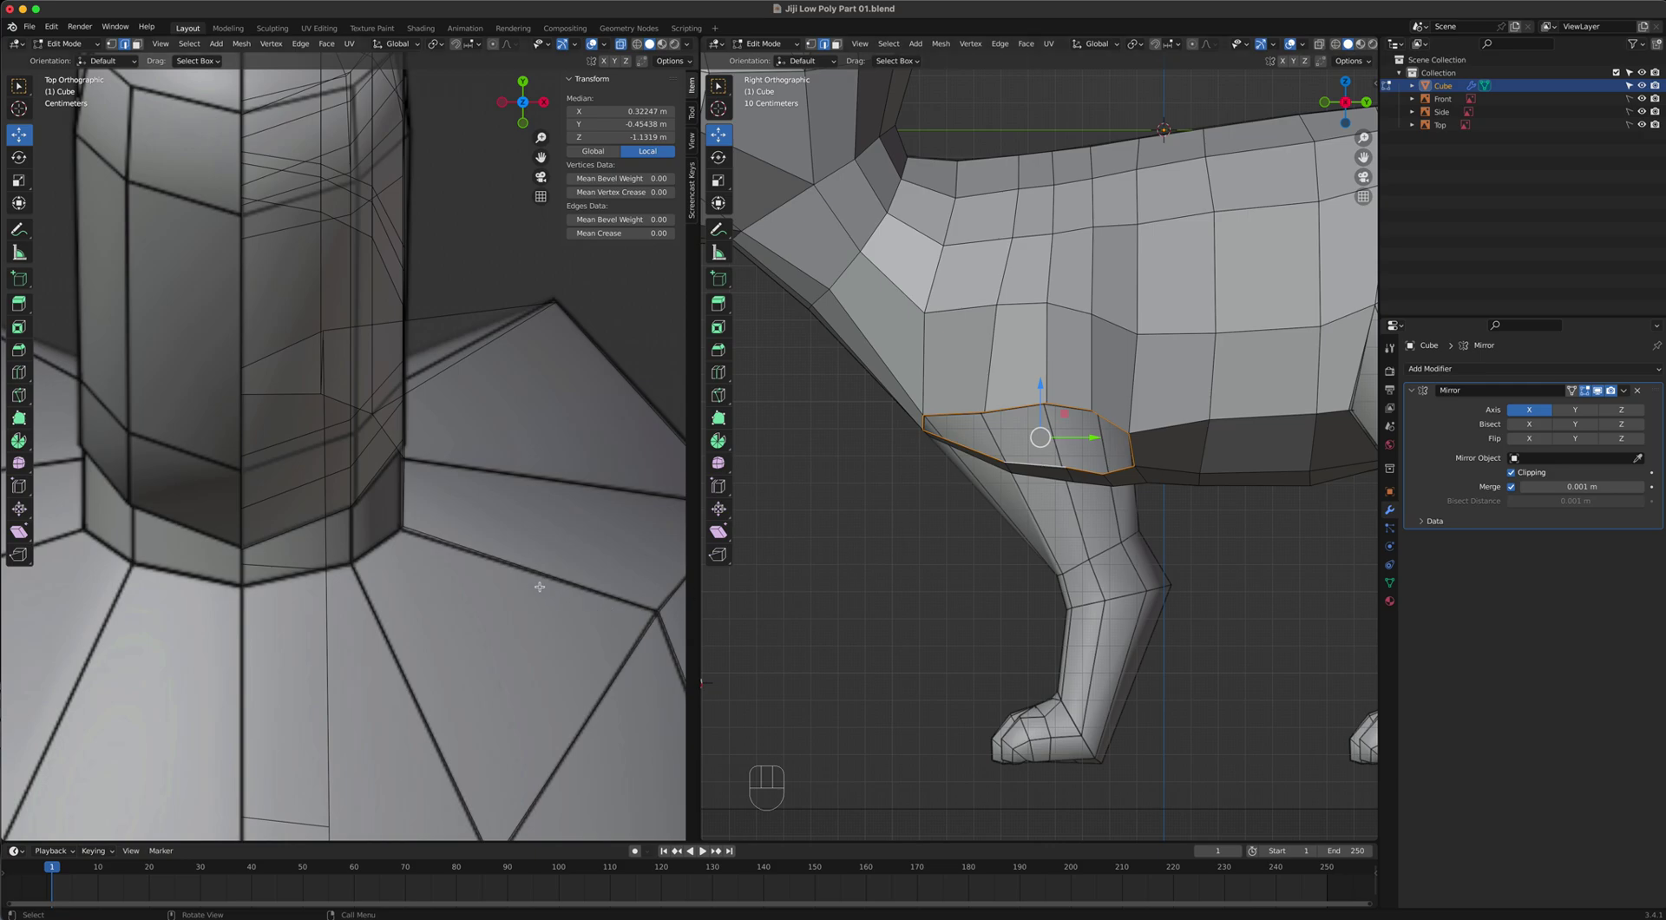
pyautogui.scroll(-3, 547, 591)
pyautogui.press('KP_1')
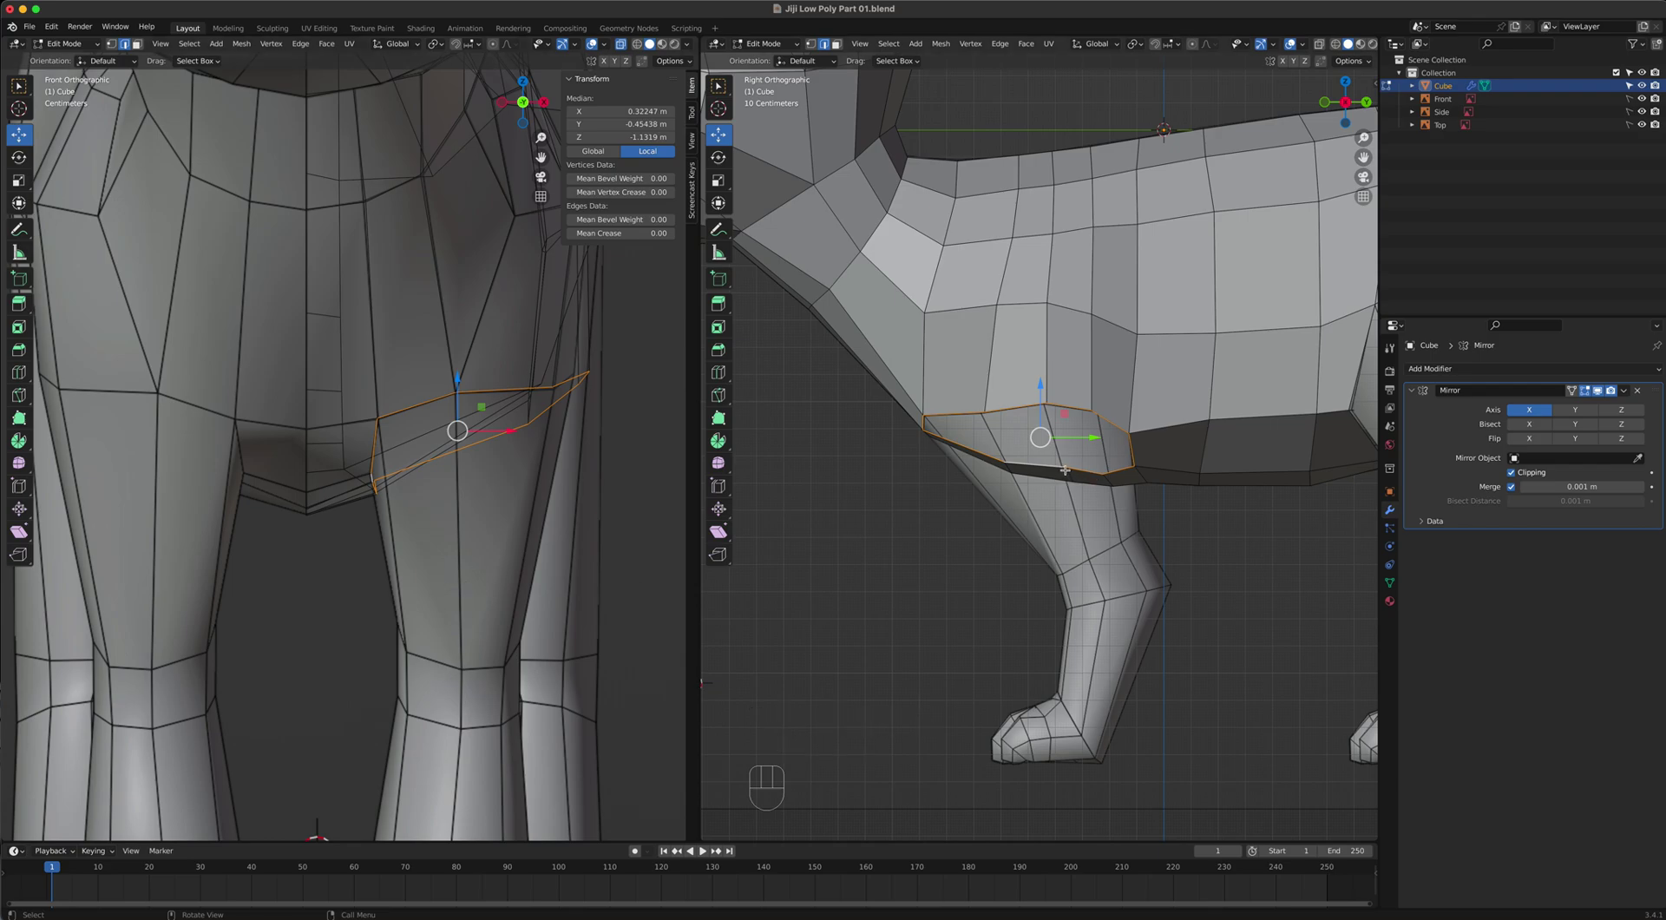
pyautogui.press('e')
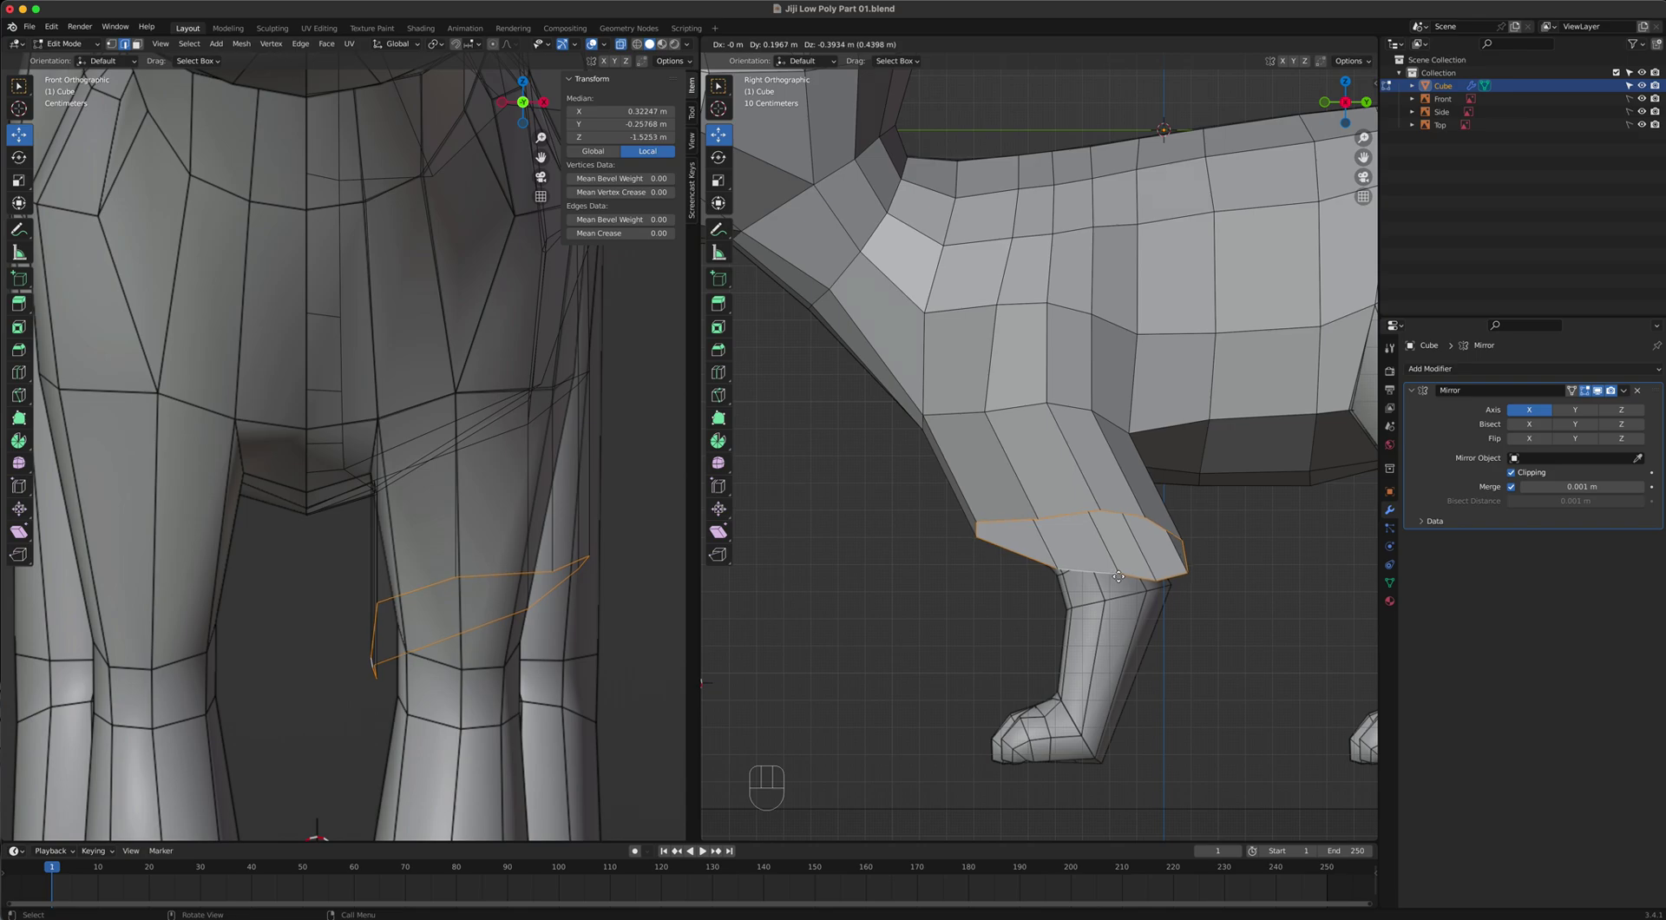
pyautogui.click(1118, 576)
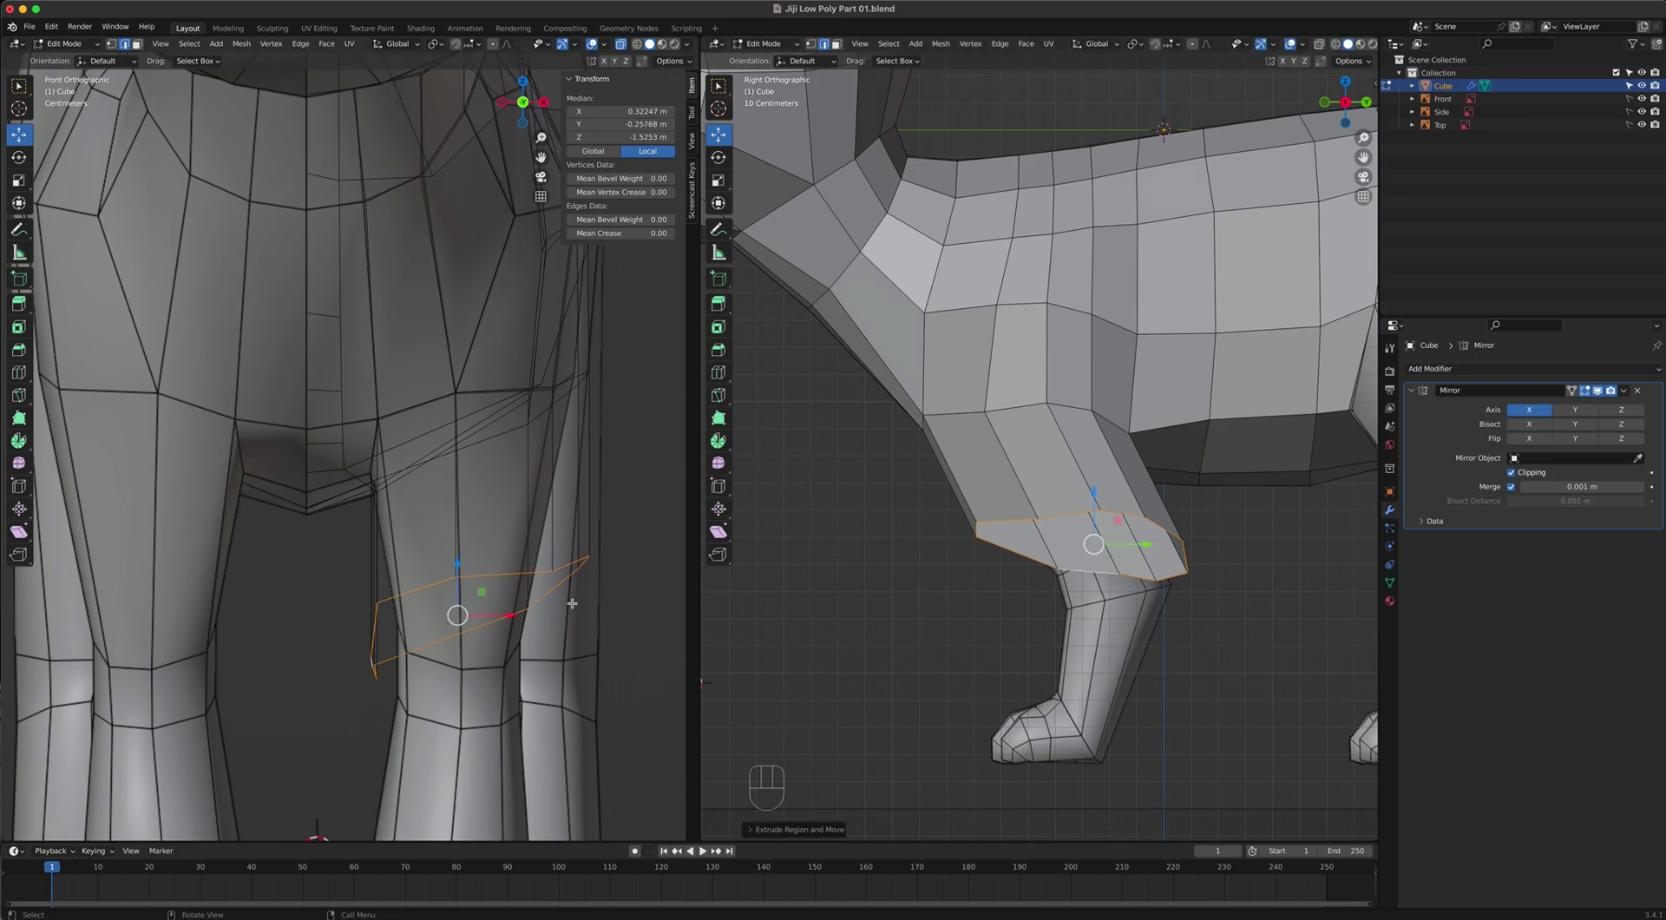
# Scale the extruded leg loop to about 0.64 and move it slightly inward and up in the front view.
pyautogui.press('s')
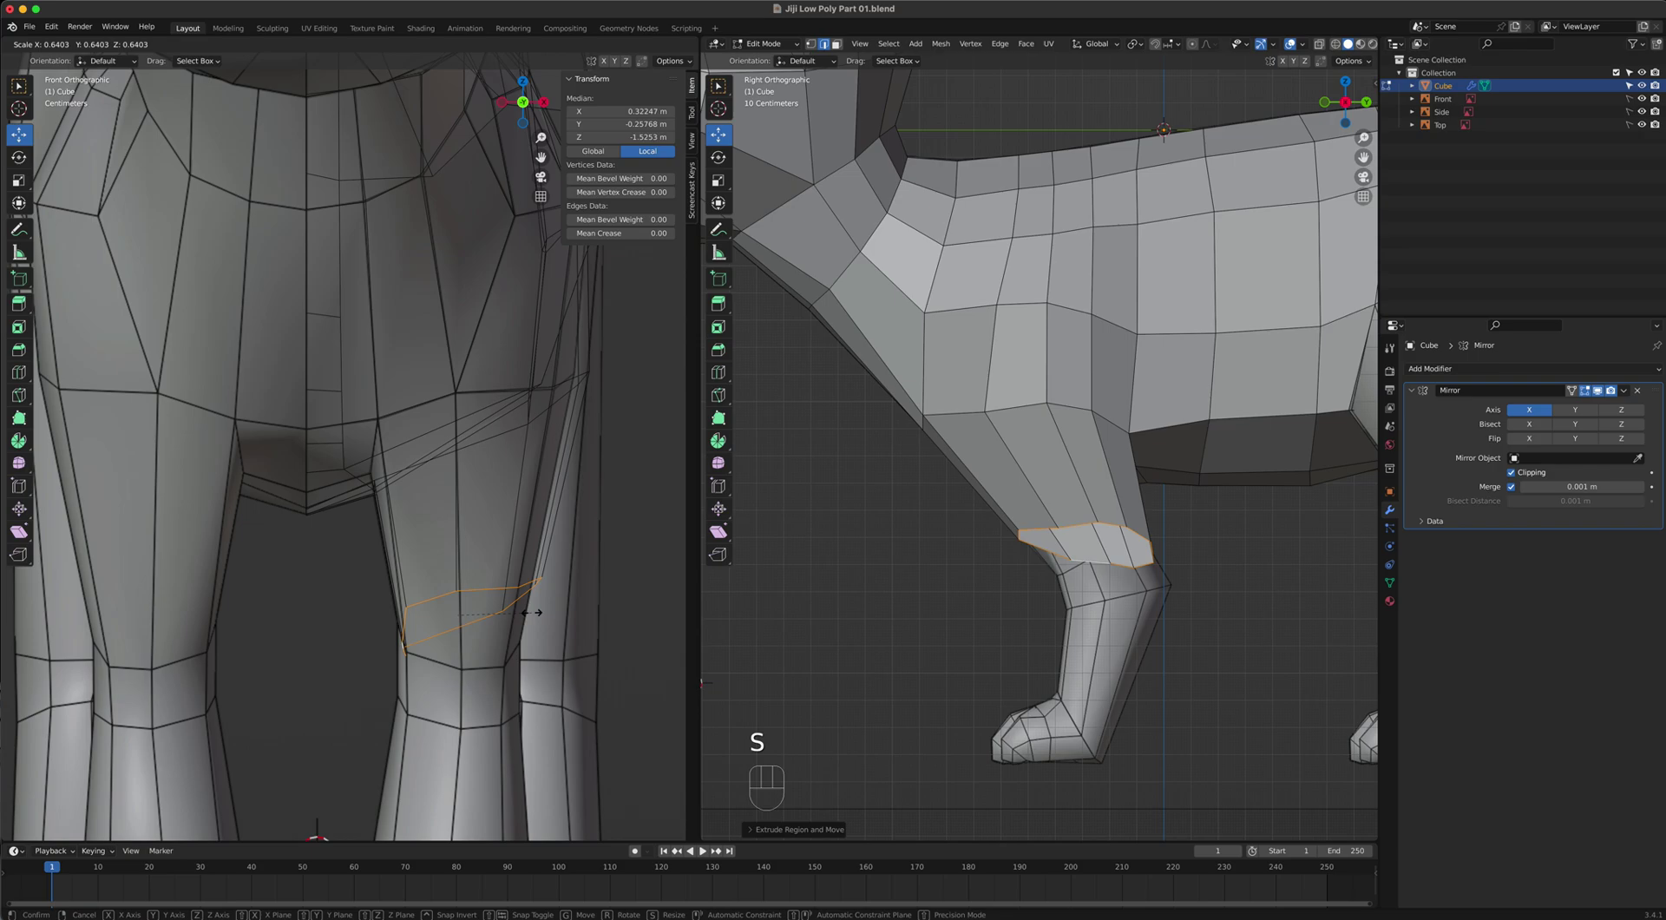
pyautogui.click(532, 611)
pyautogui.press('g')
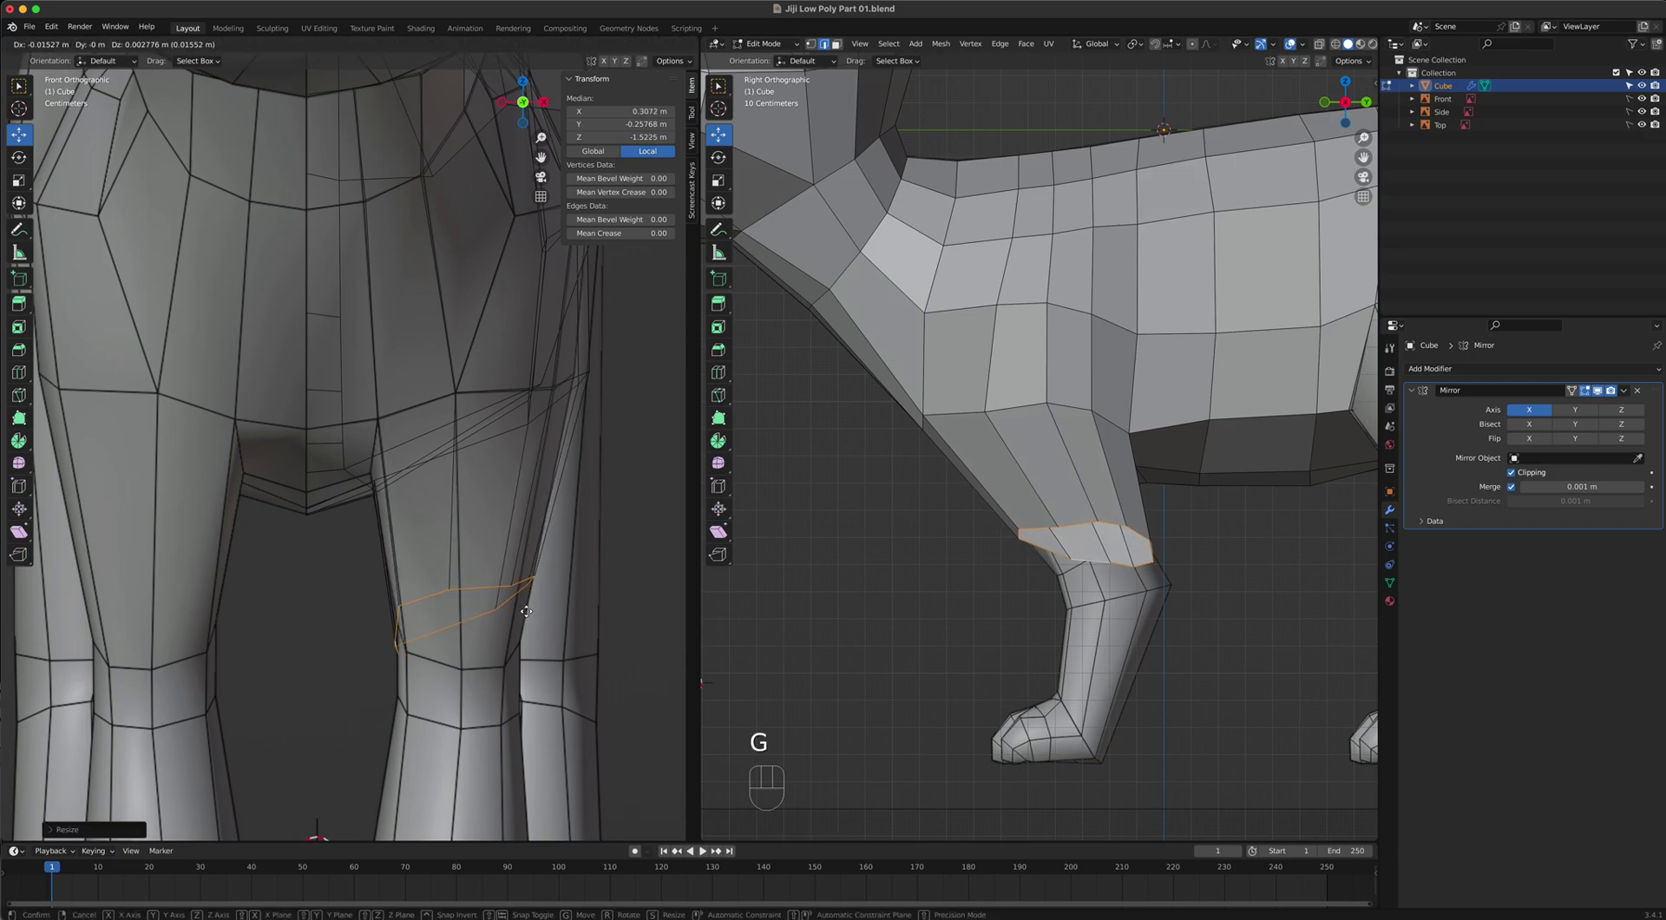
pyautogui.click(527, 610)
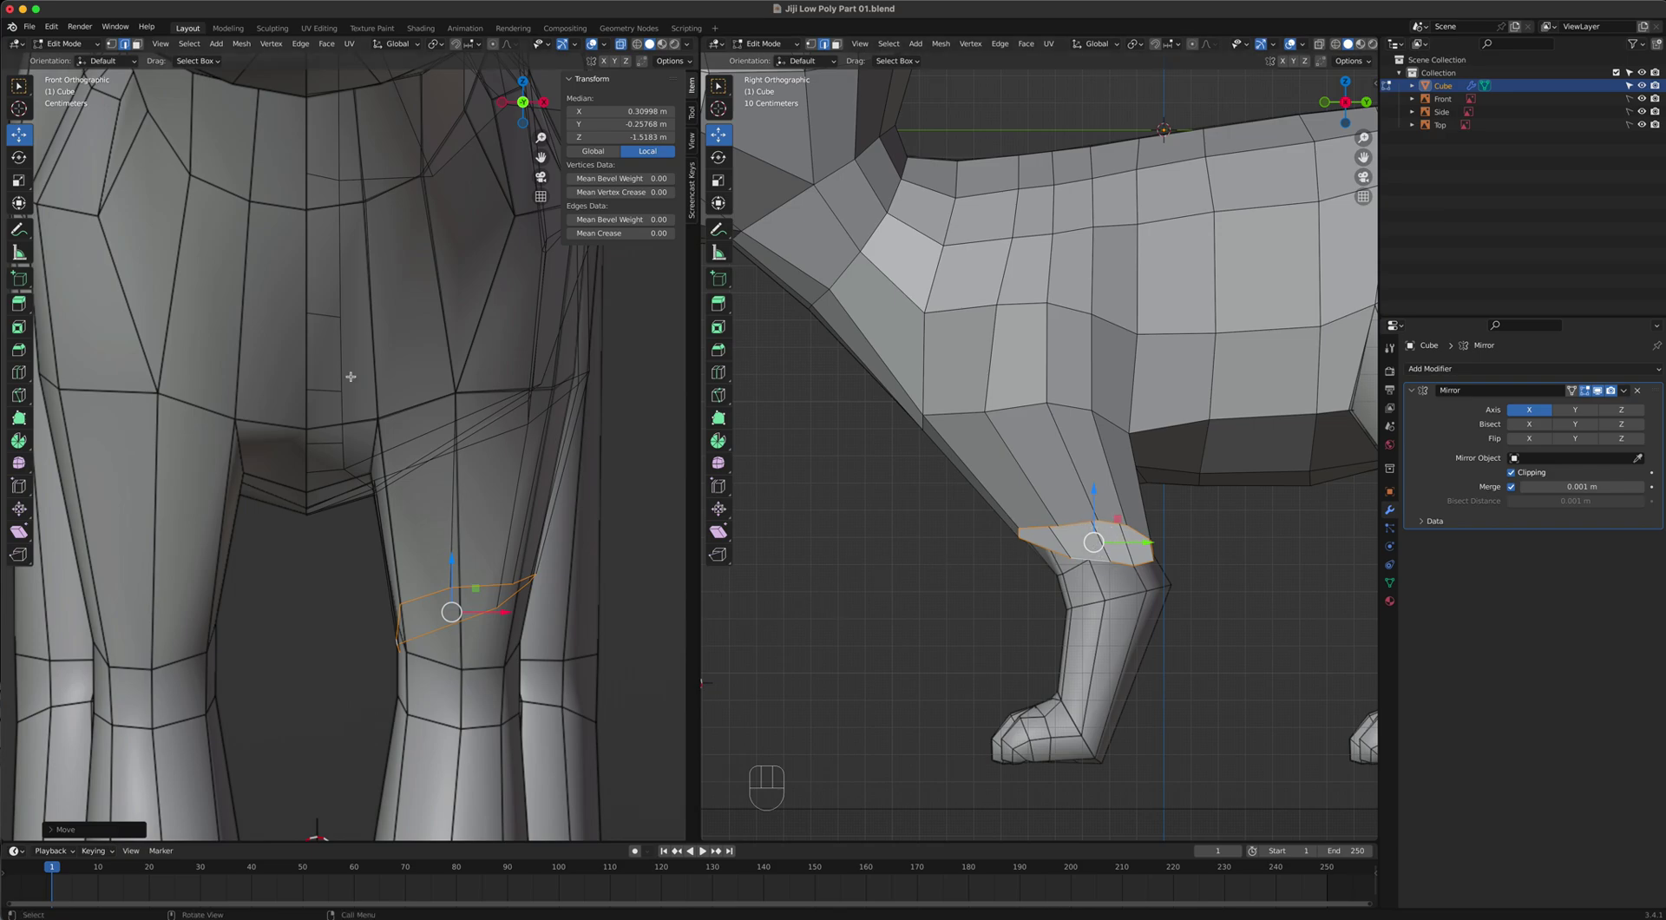
# Flatten the leg loop along Z and rotate it about 32° in the side view to match the reference leg's slant.
pyautogui.click(20, 181)
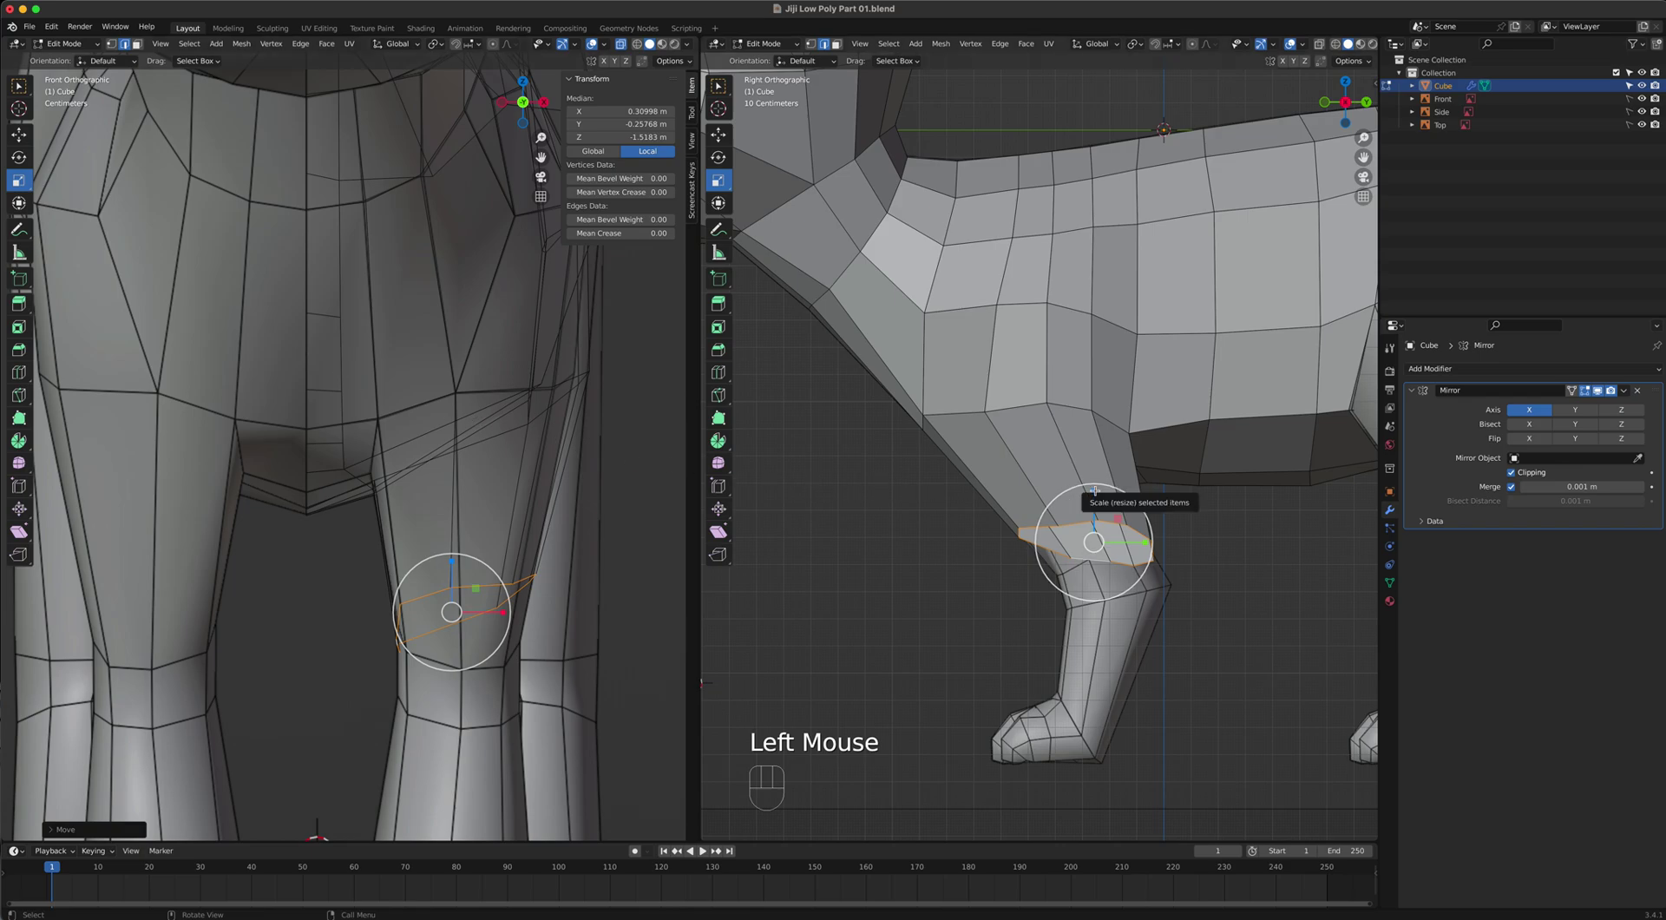
pyautogui.moveTo(1095, 491); pyautogui.dragTo(1095, 526)
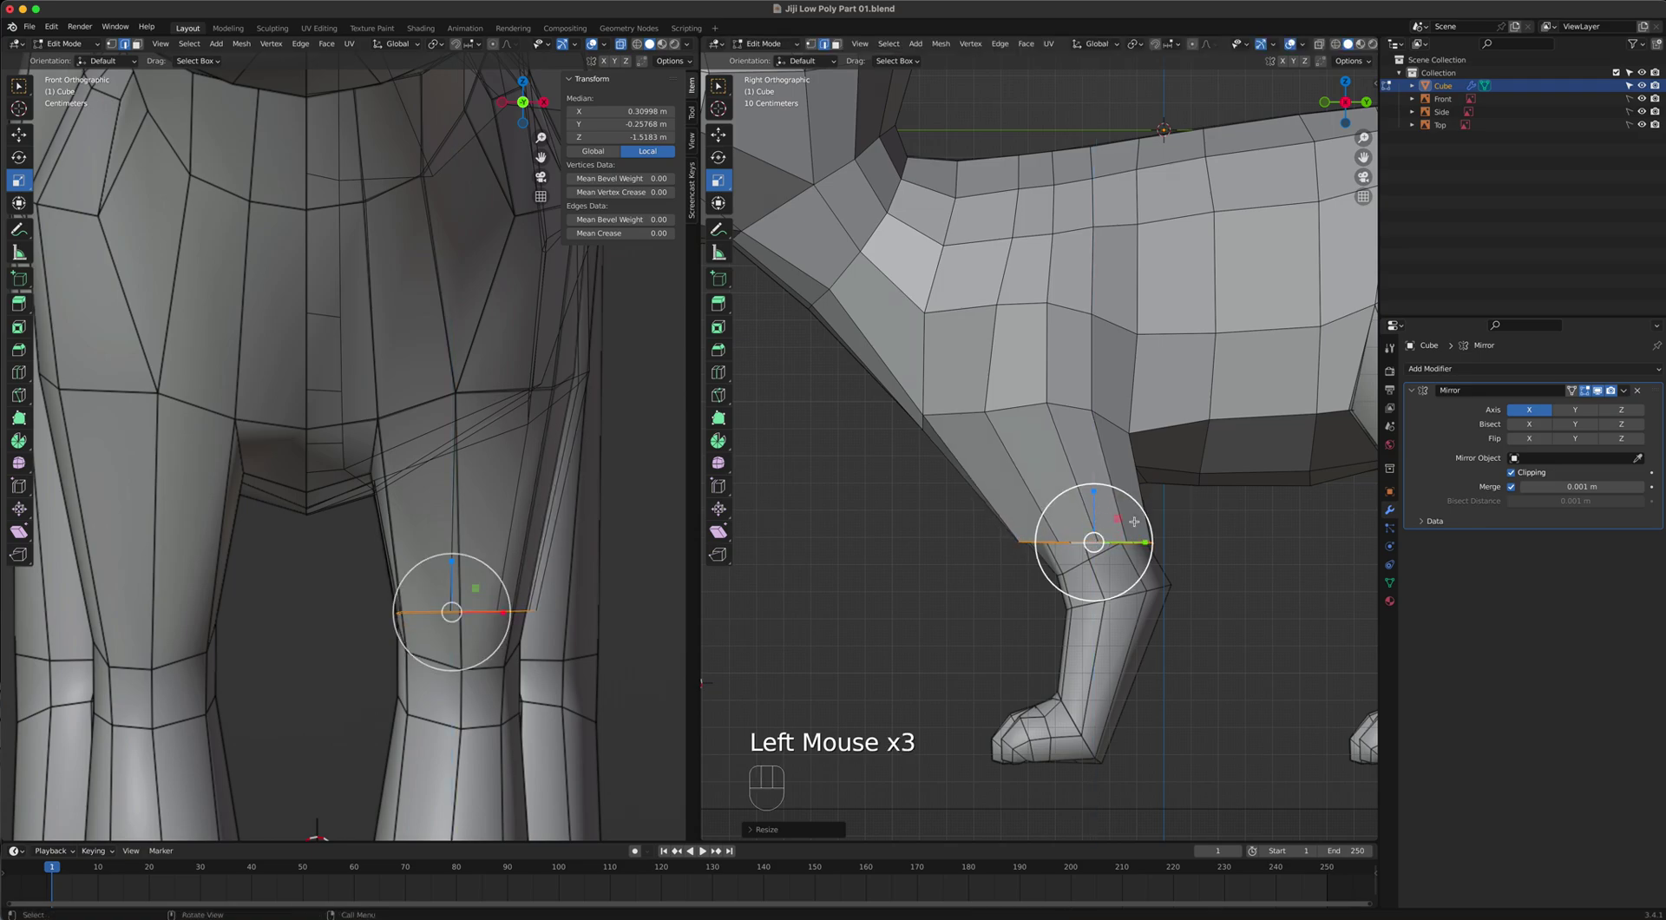
pyautogui.click(19, 135)
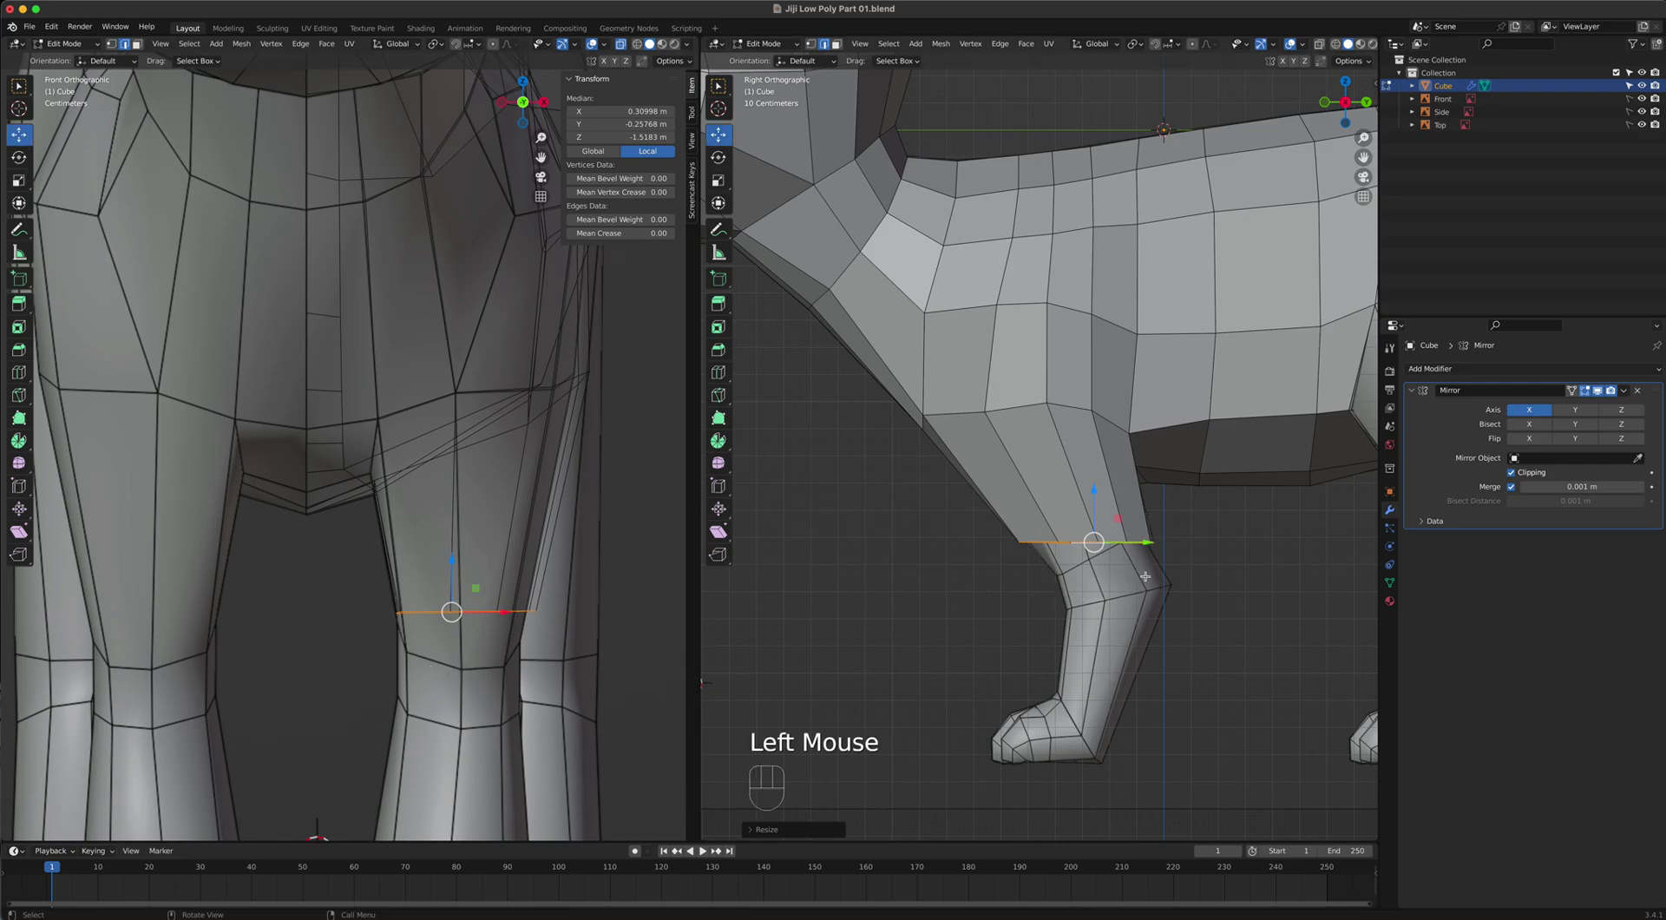
pyautogui.press('r')
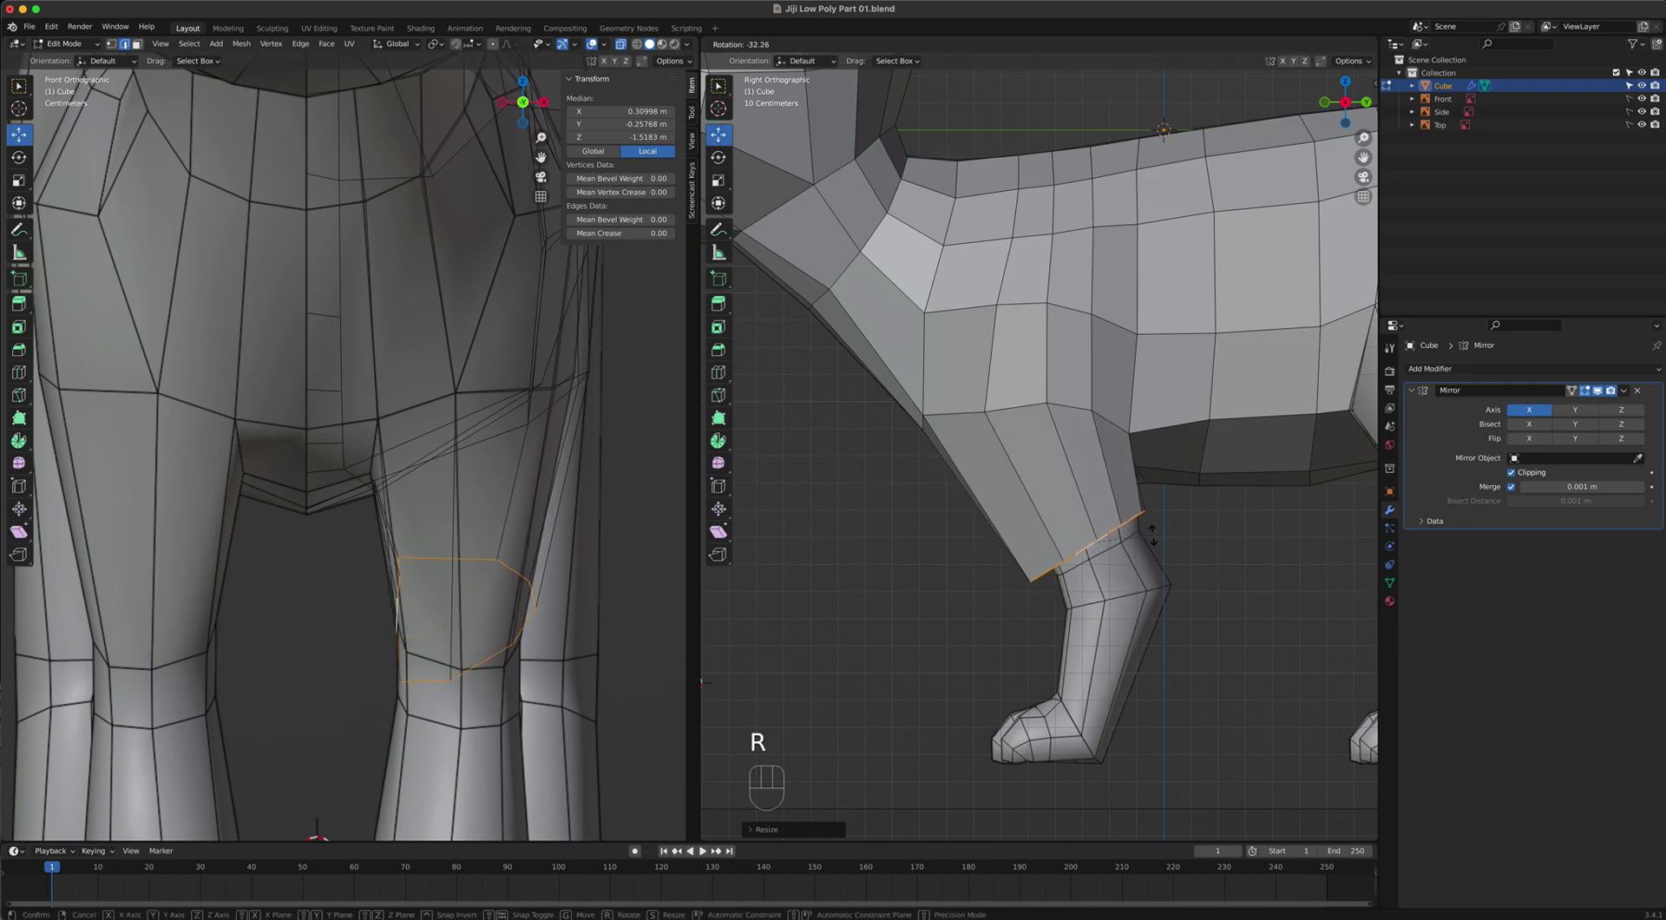
pyautogui.click(1152, 533)
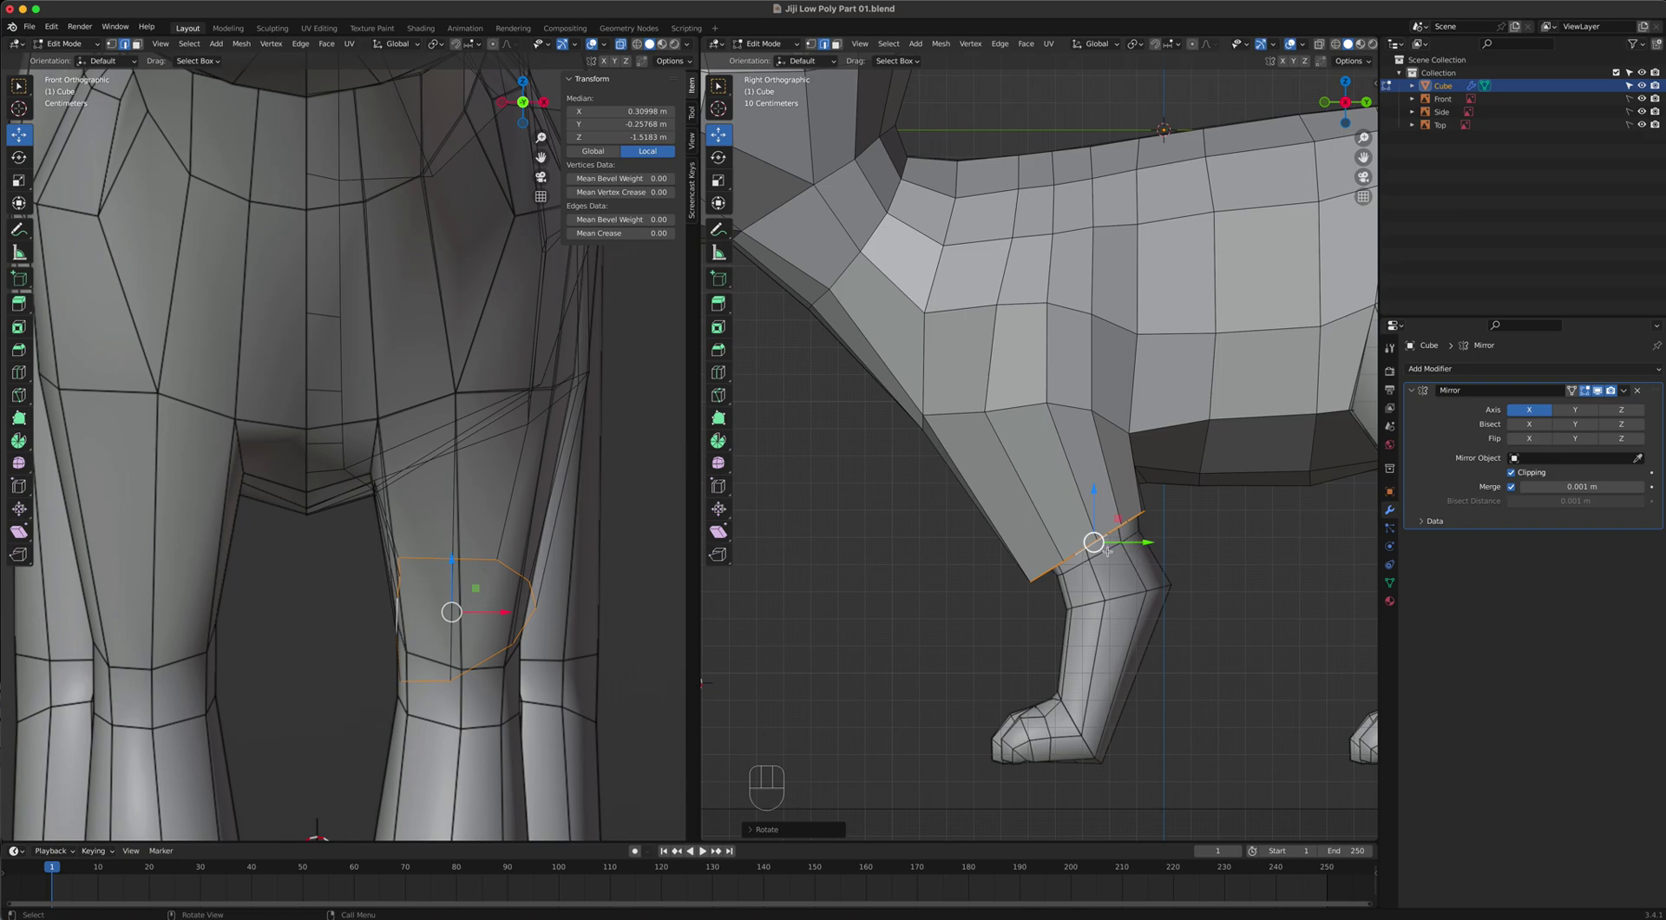
# Scale the slanted leg loop to about 0.84 and move it about 0.05 m backward and down onto the reference leg.
pyautogui.press('s')
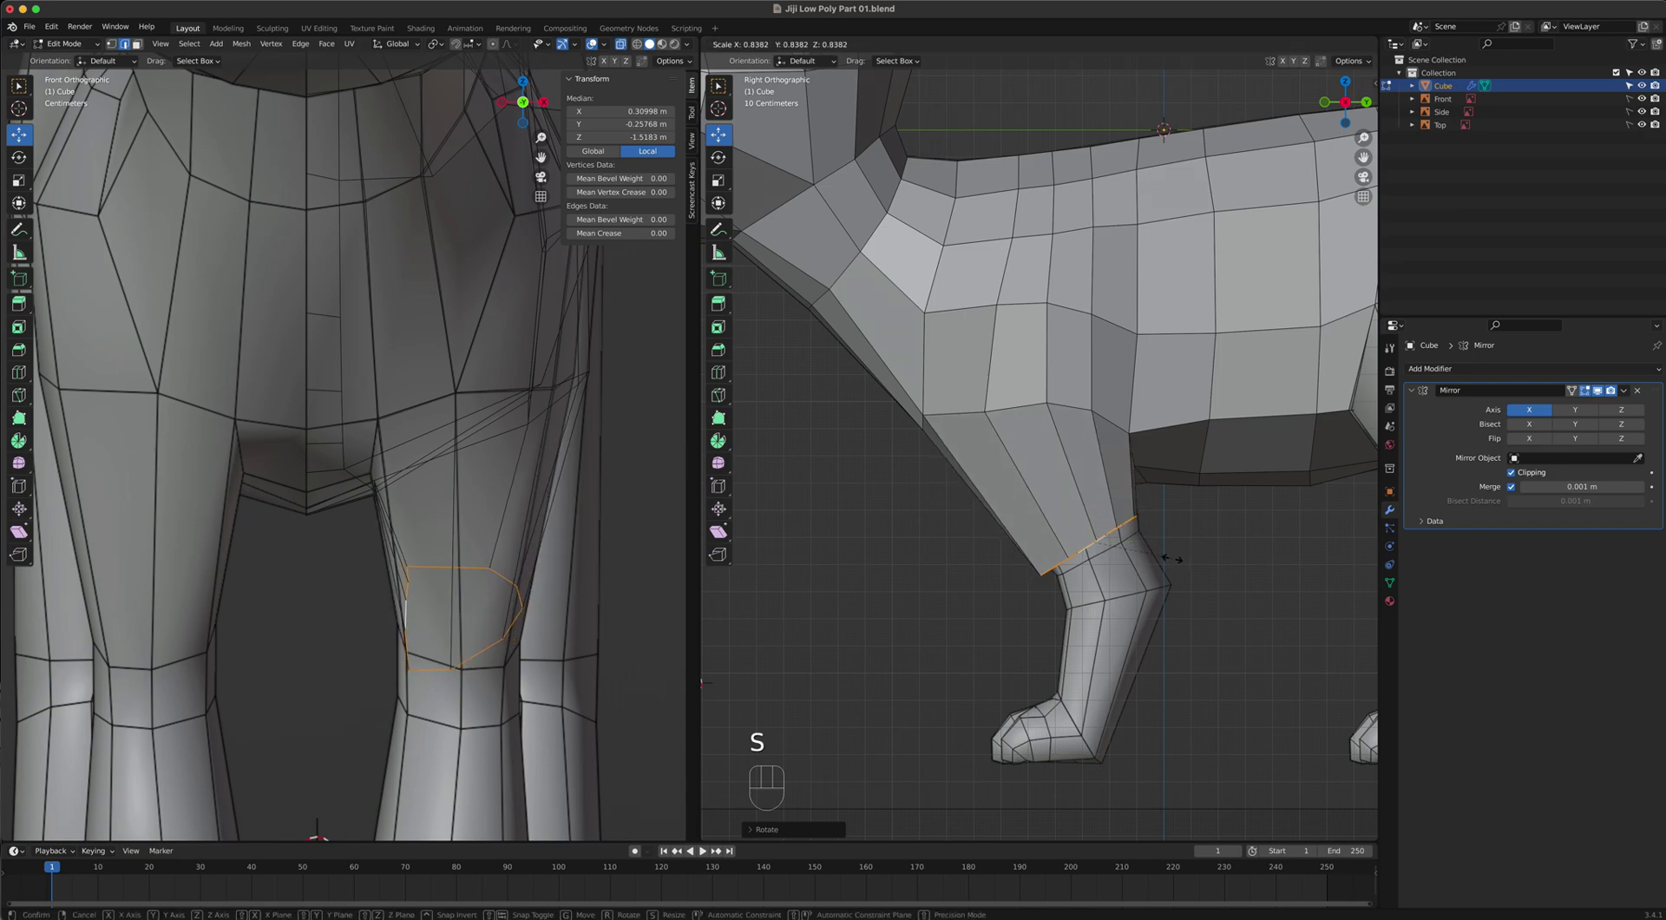
pyautogui.click(1167, 558)
pyautogui.press('g')
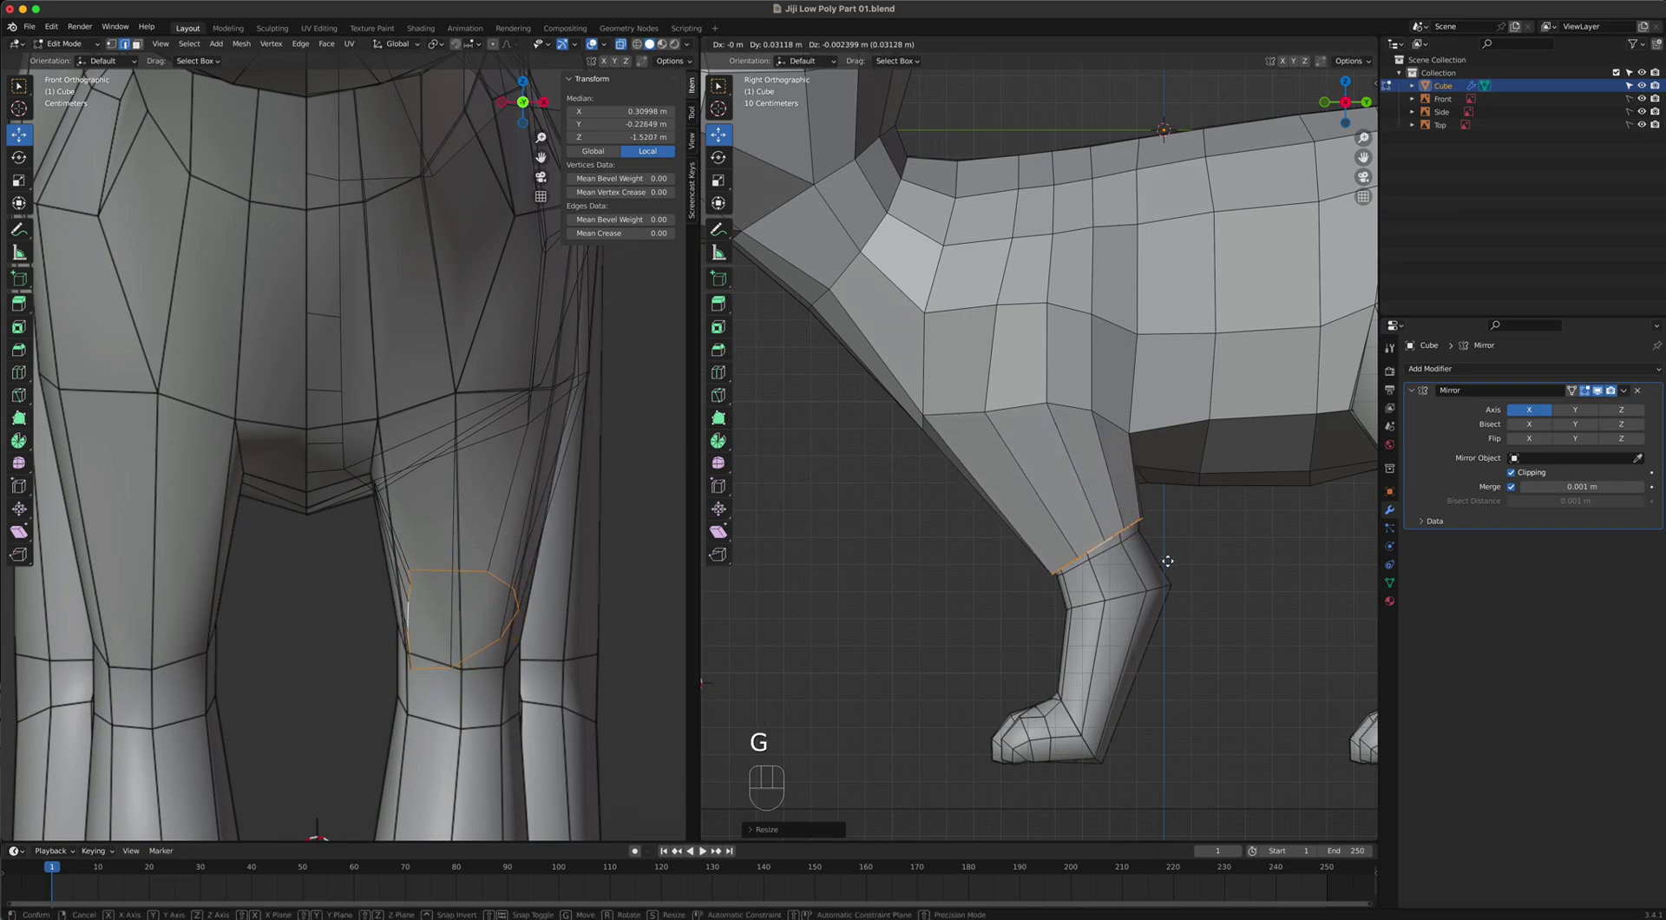
pyautogui.click(1163, 567)
# Rotate the leg loop slightly, scale it to about 0.915, and compare its fit with the reference leg in X-ray display.
pyautogui.scroll(4, 1164, 566)
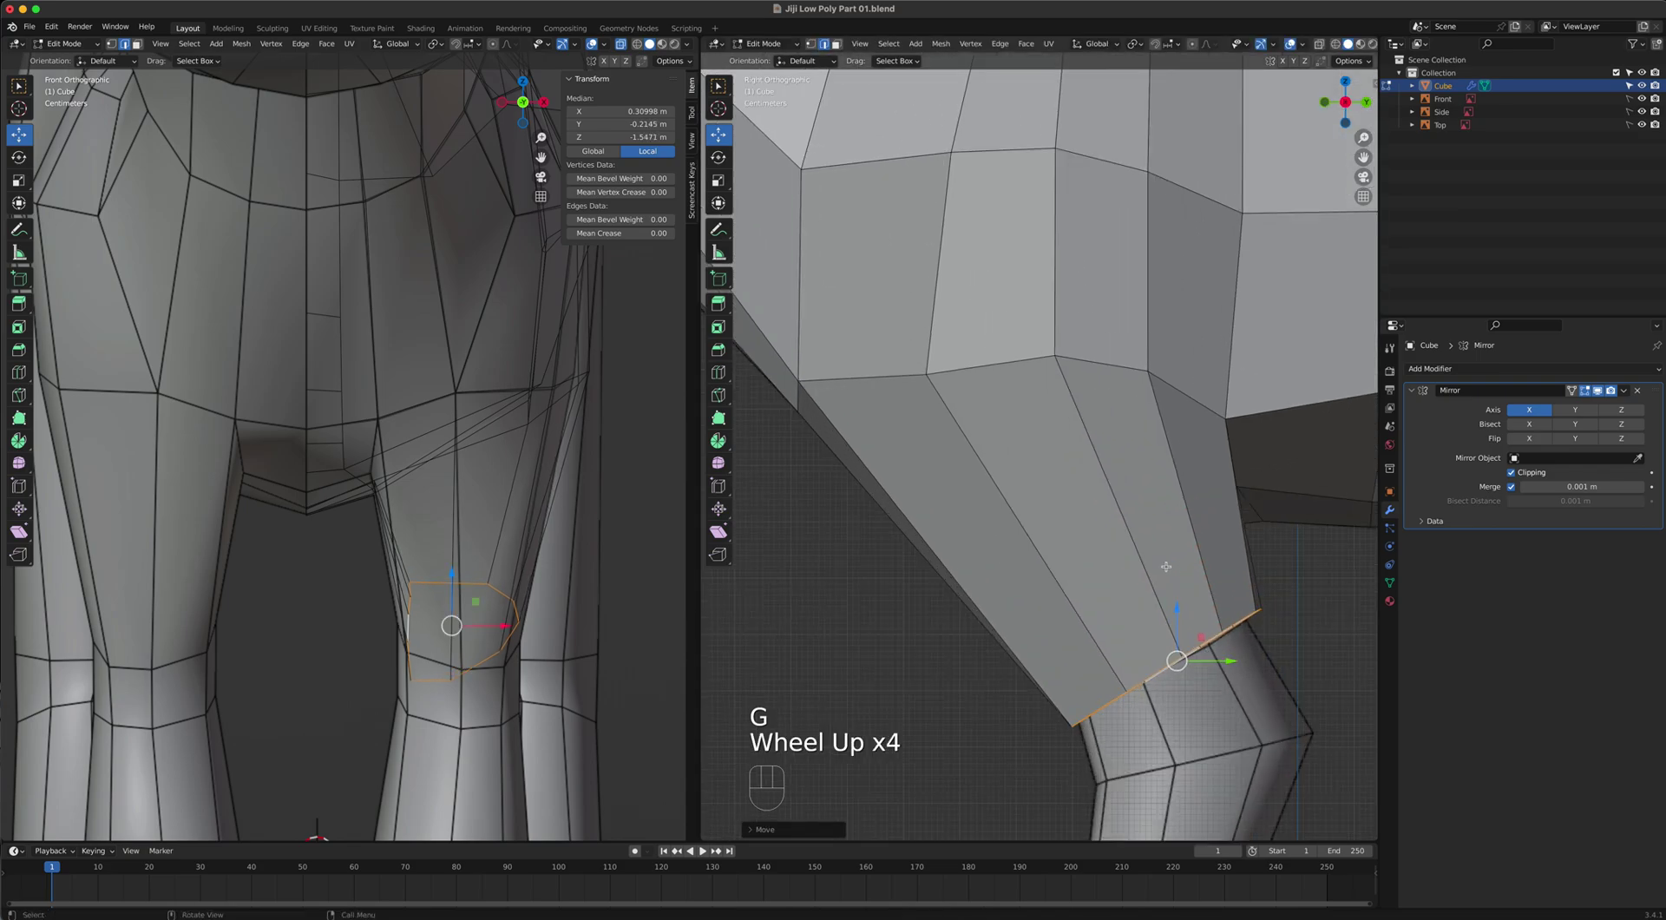
pyautogui.press('r')
pyautogui.click(1228, 665)
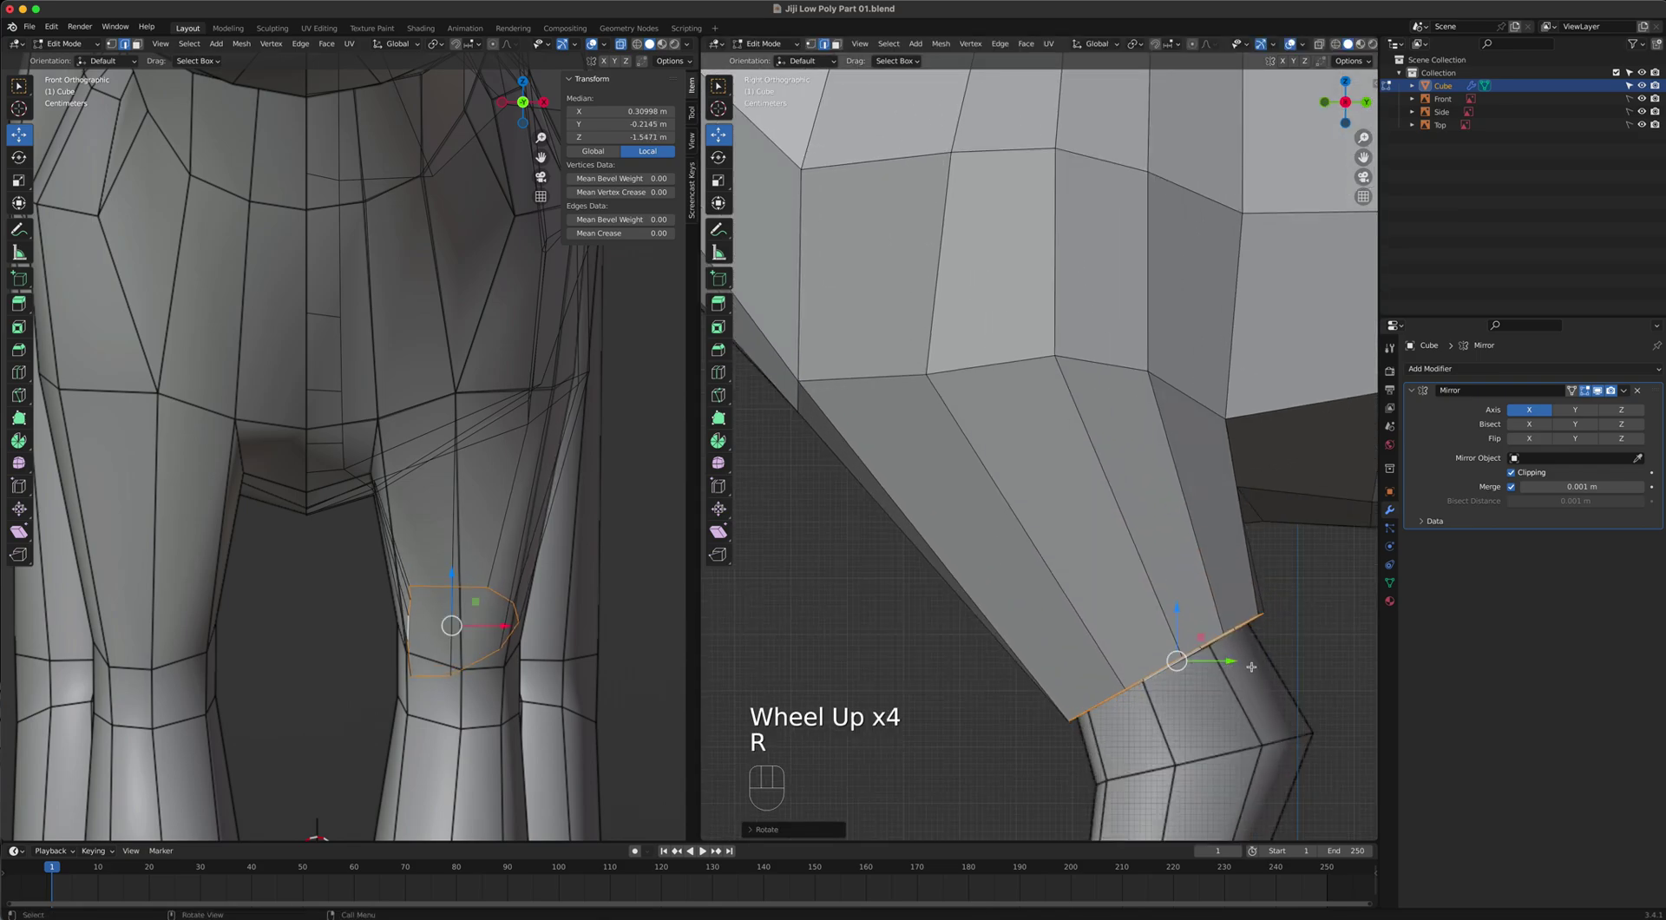
pyautogui.press('s')
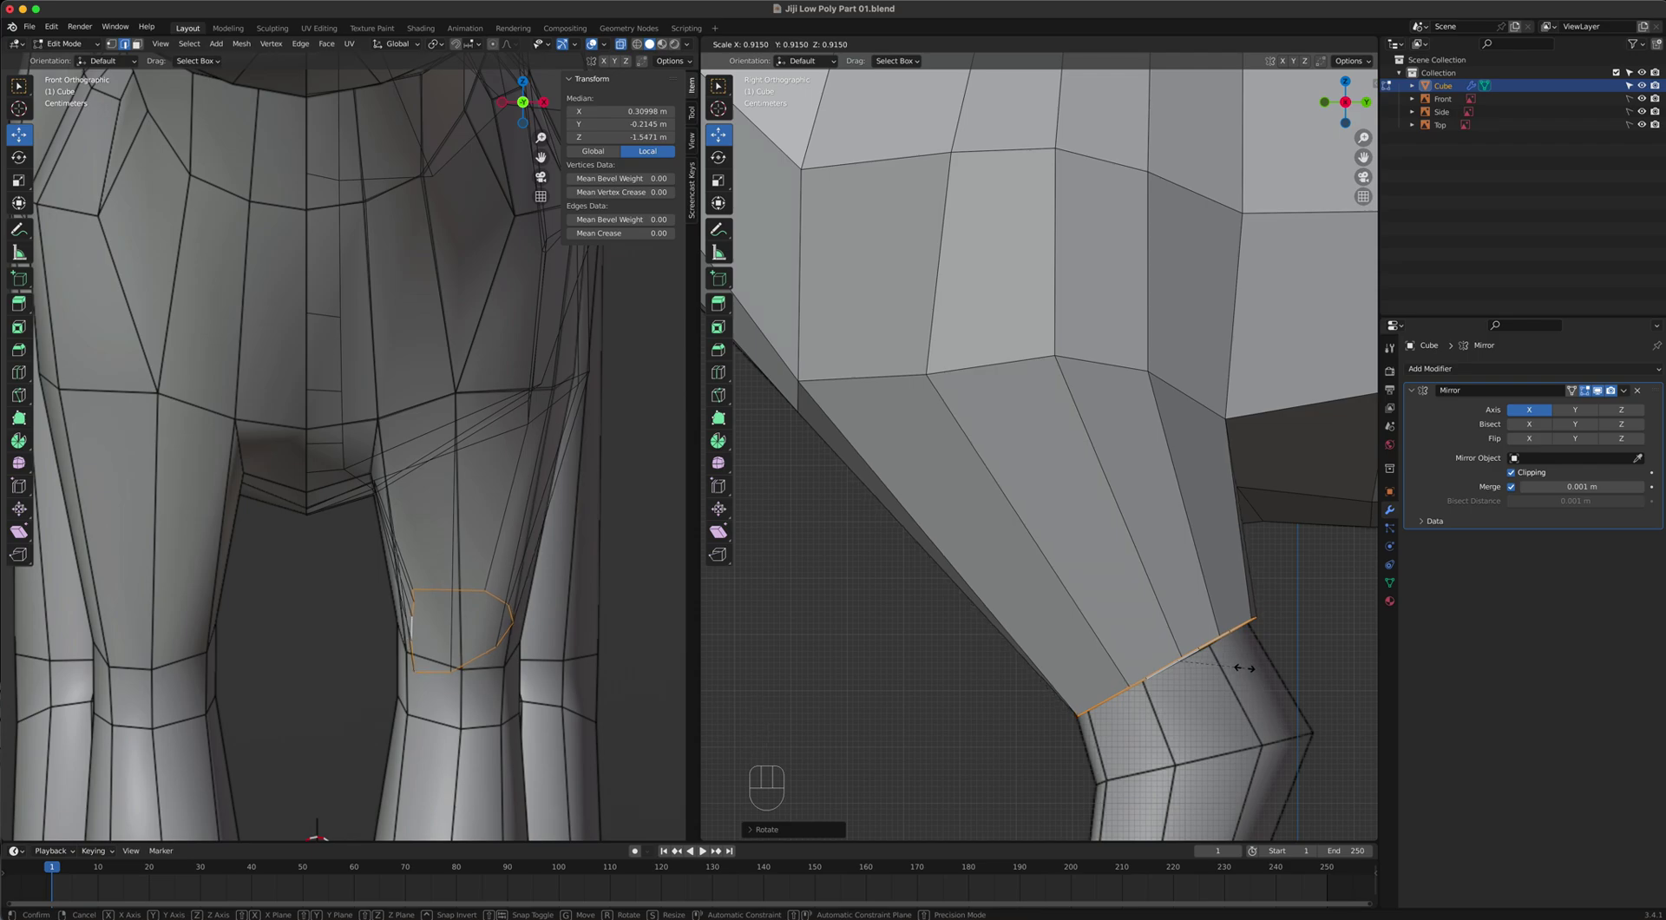
pyautogui.click(1242, 668)
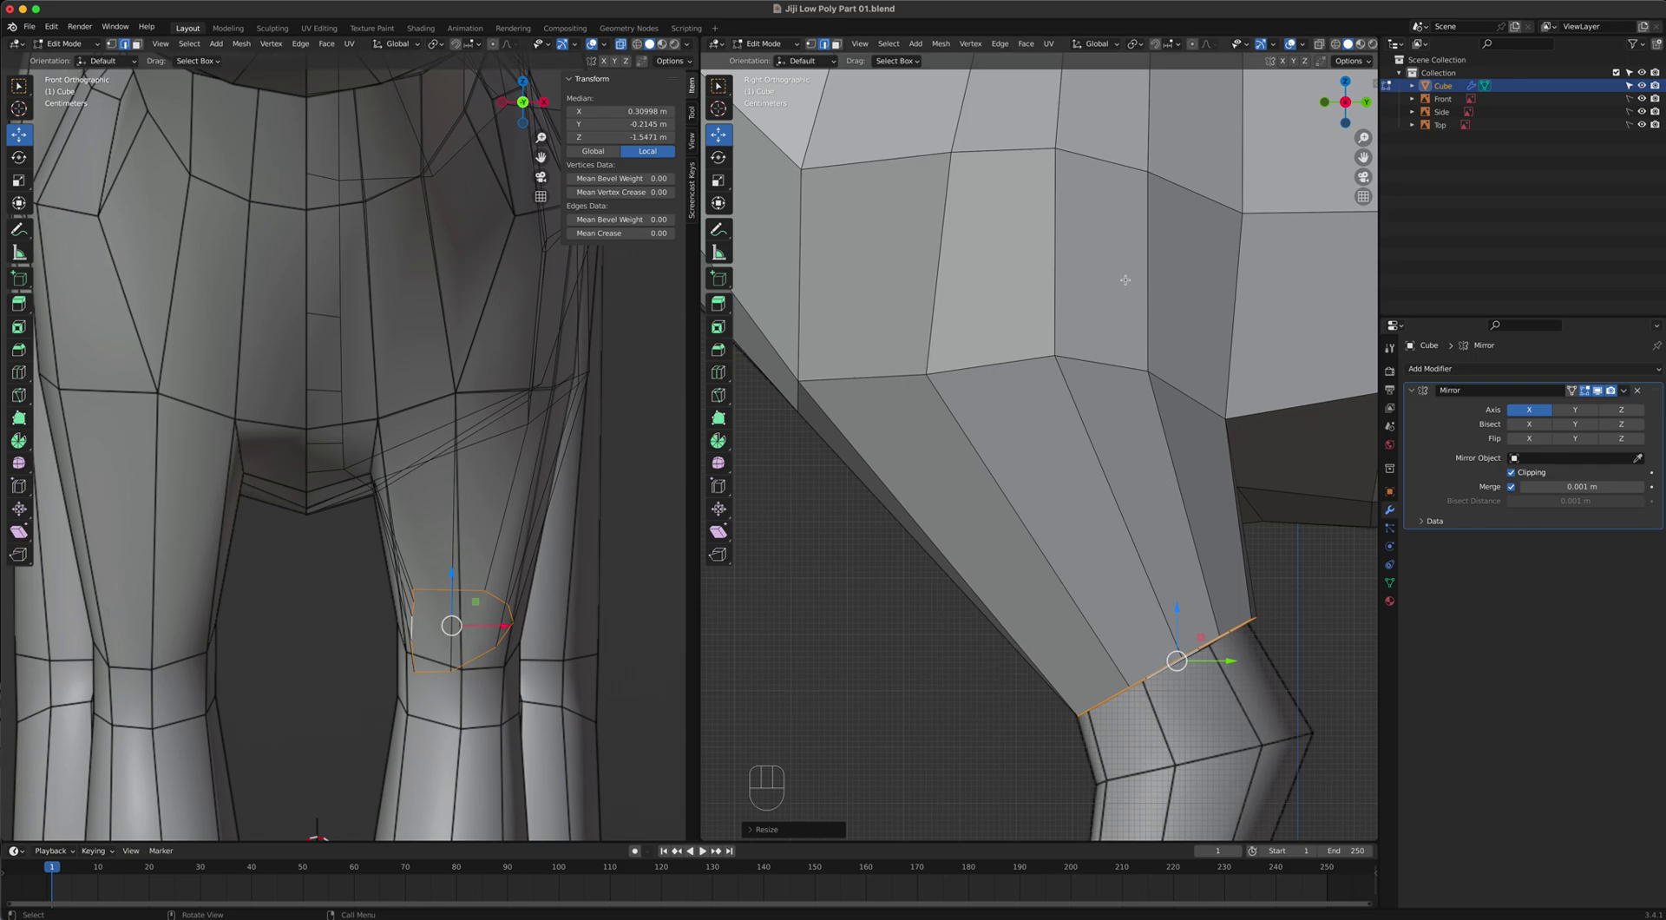
pyautogui.click(1318, 43)
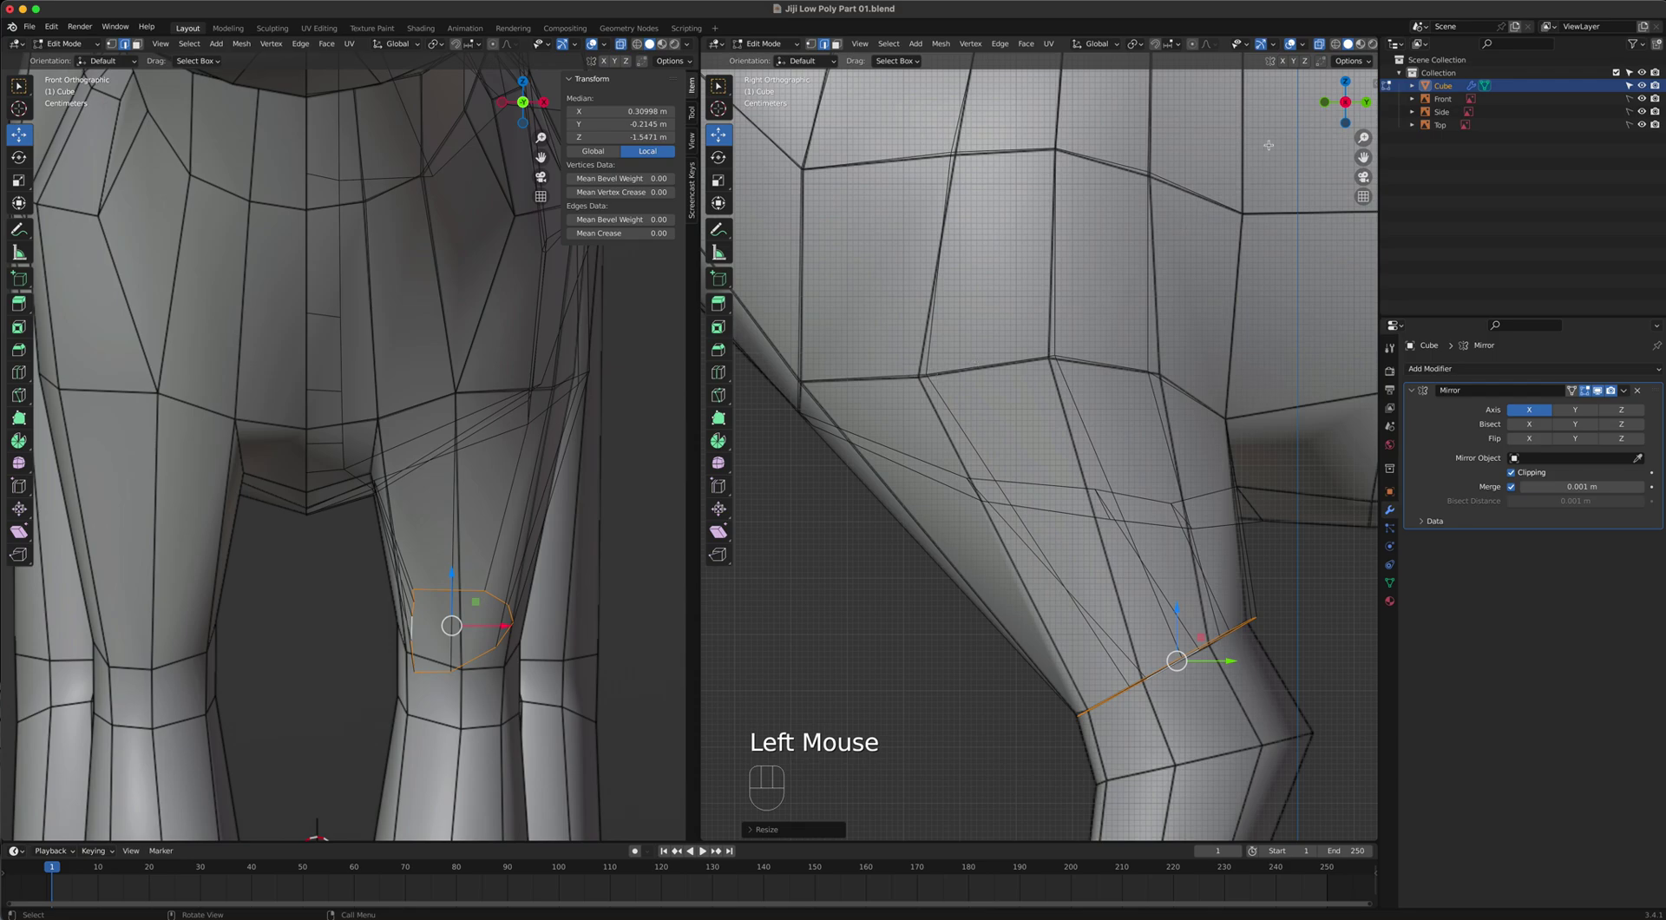
pyautogui.click(1318, 43)
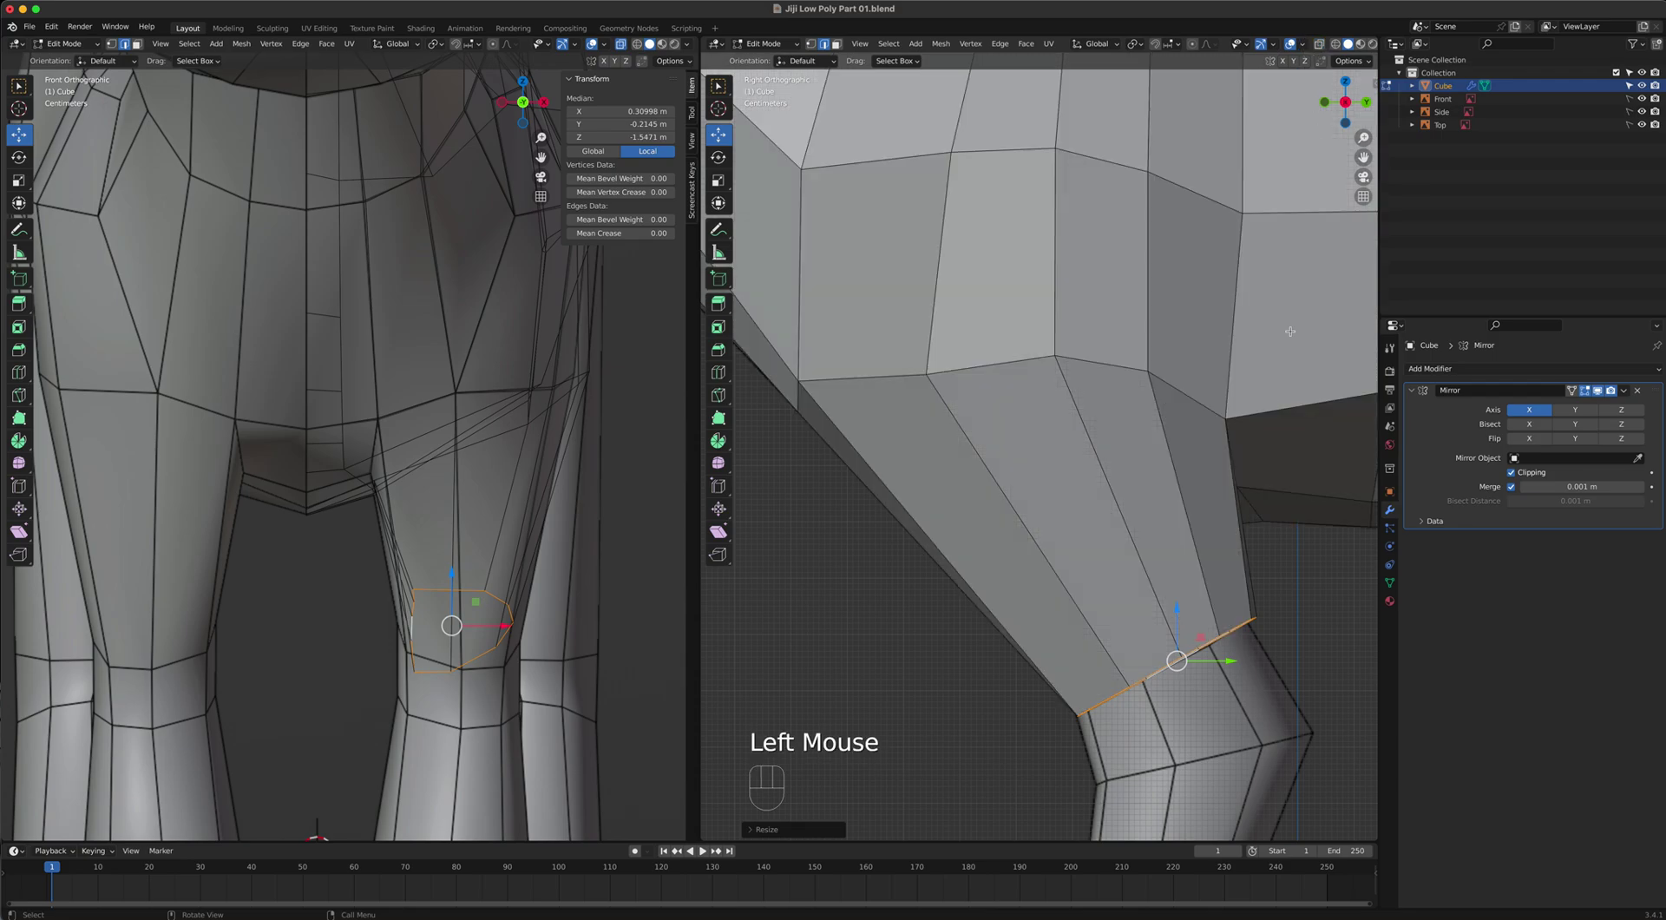
# Move the leg loop's front outer vertex about 0.07 m forward and 0.04 m down onto the reference leg in side view X-ray.
pyautogui.press('1')
pyautogui.click(927, 374)
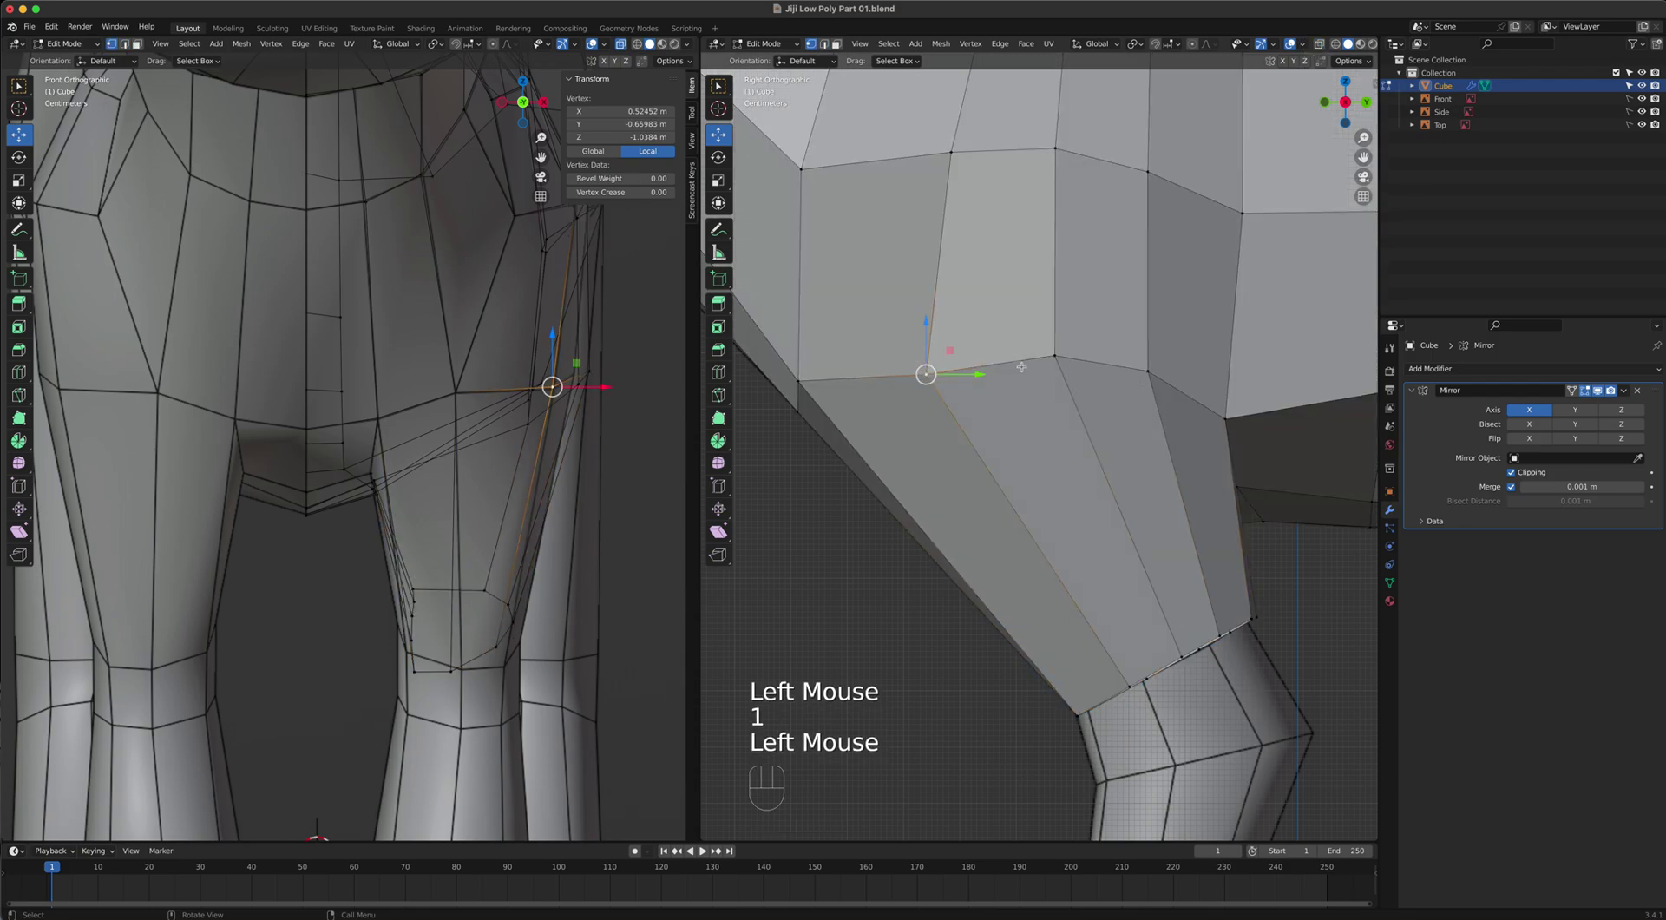
pyautogui.click(1136, 688)
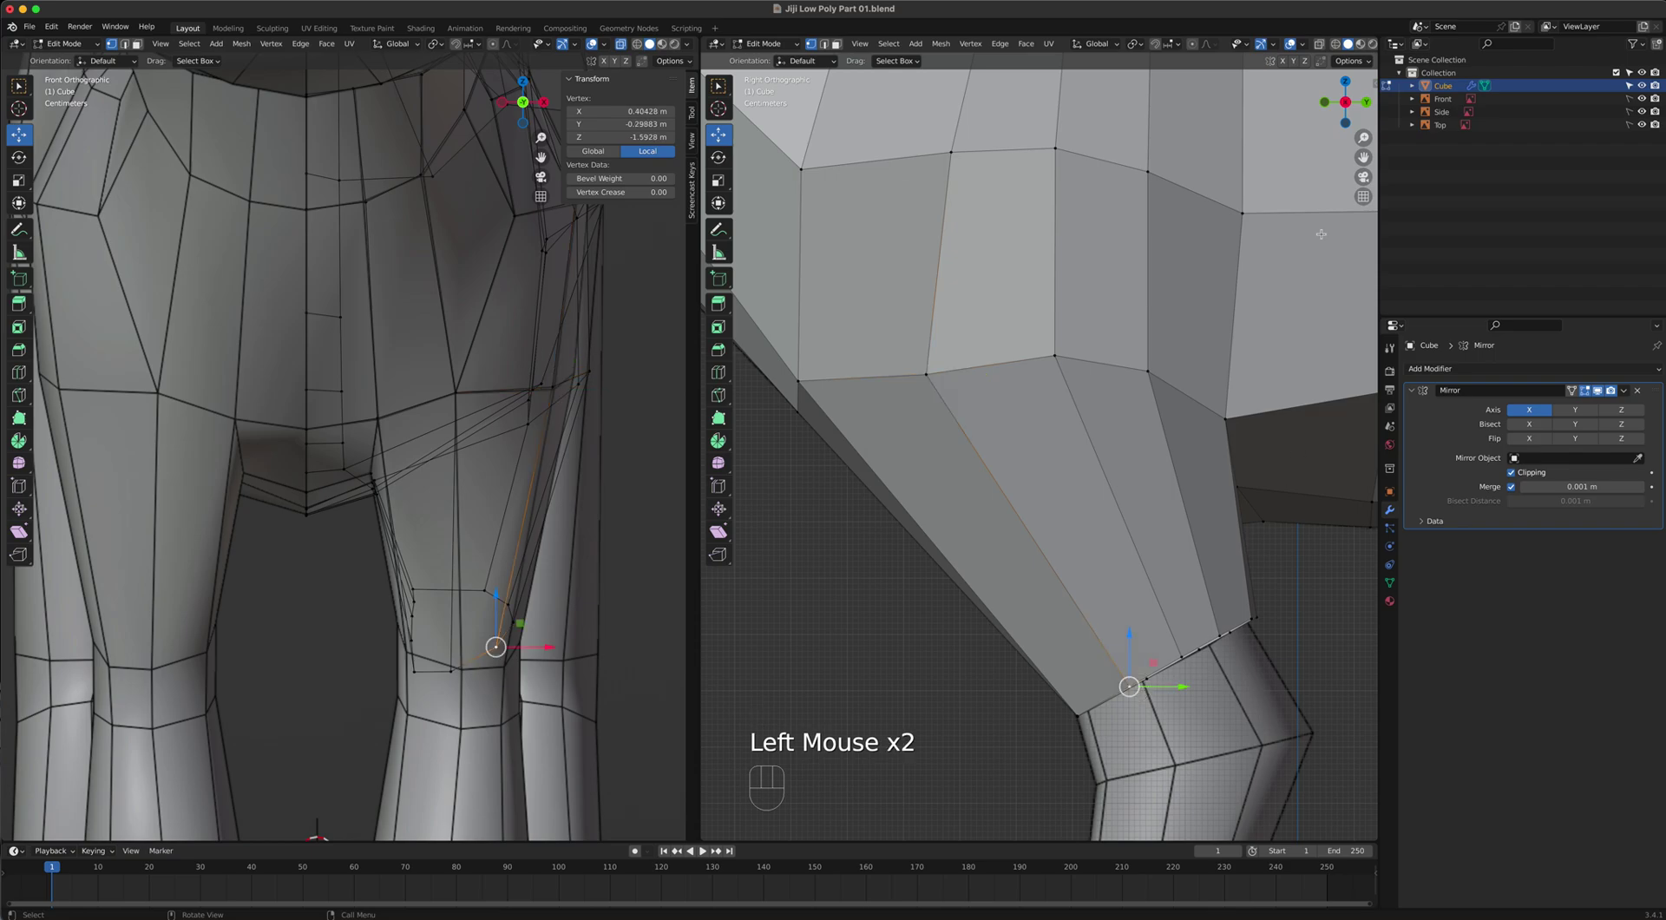
pyautogui.click(1318, 44)
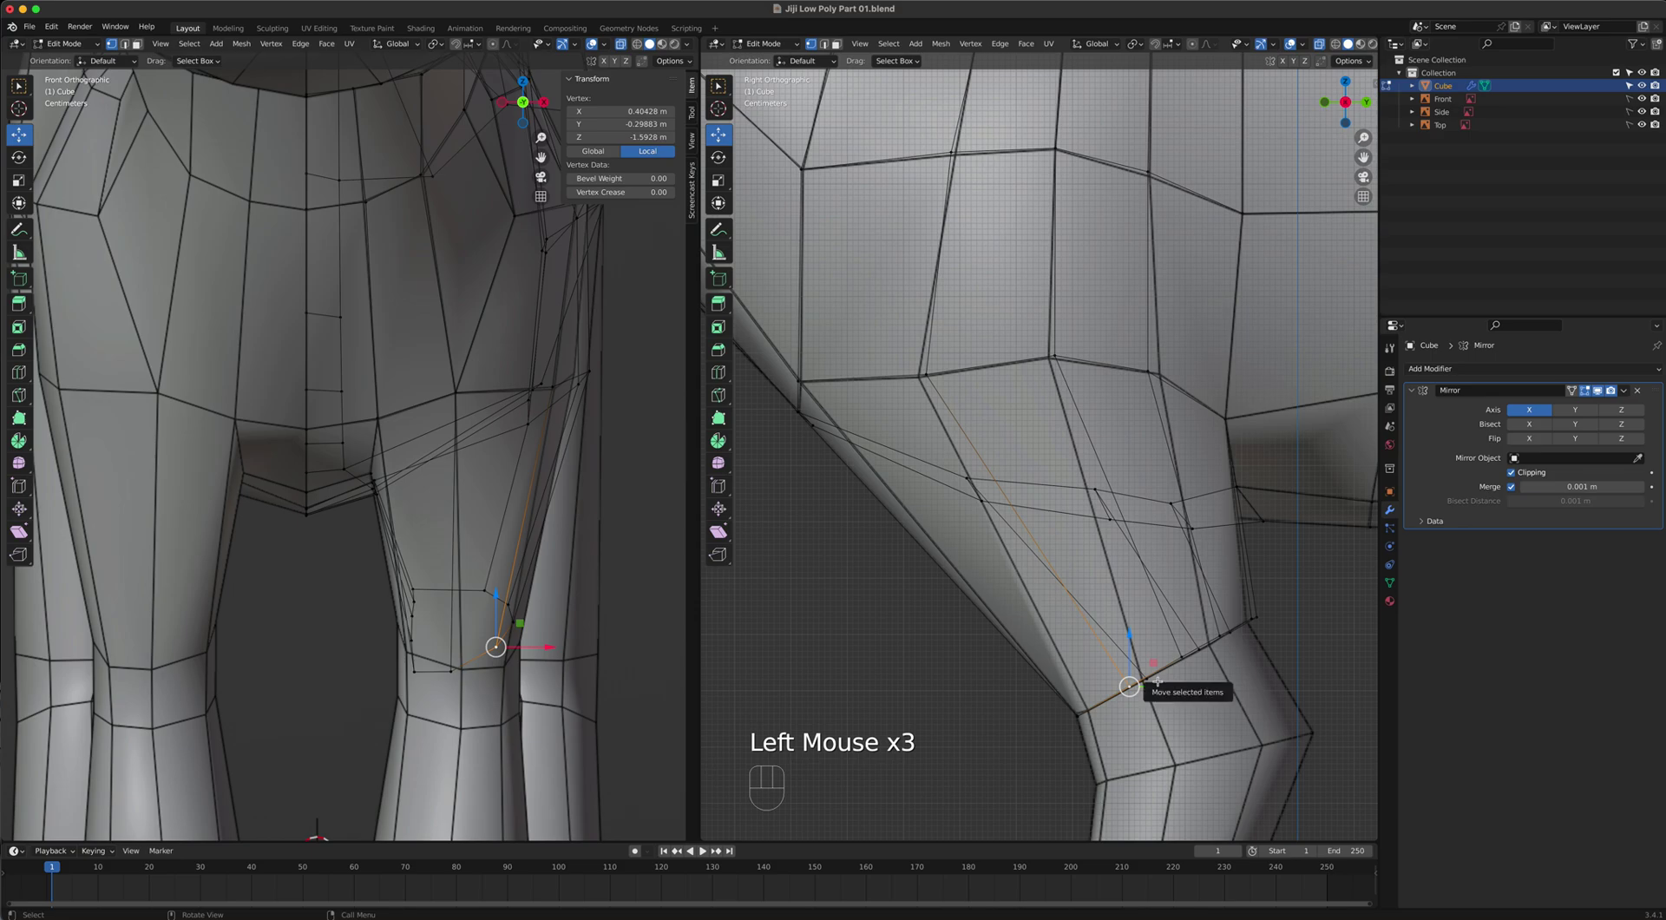
pyautogui.press('g')
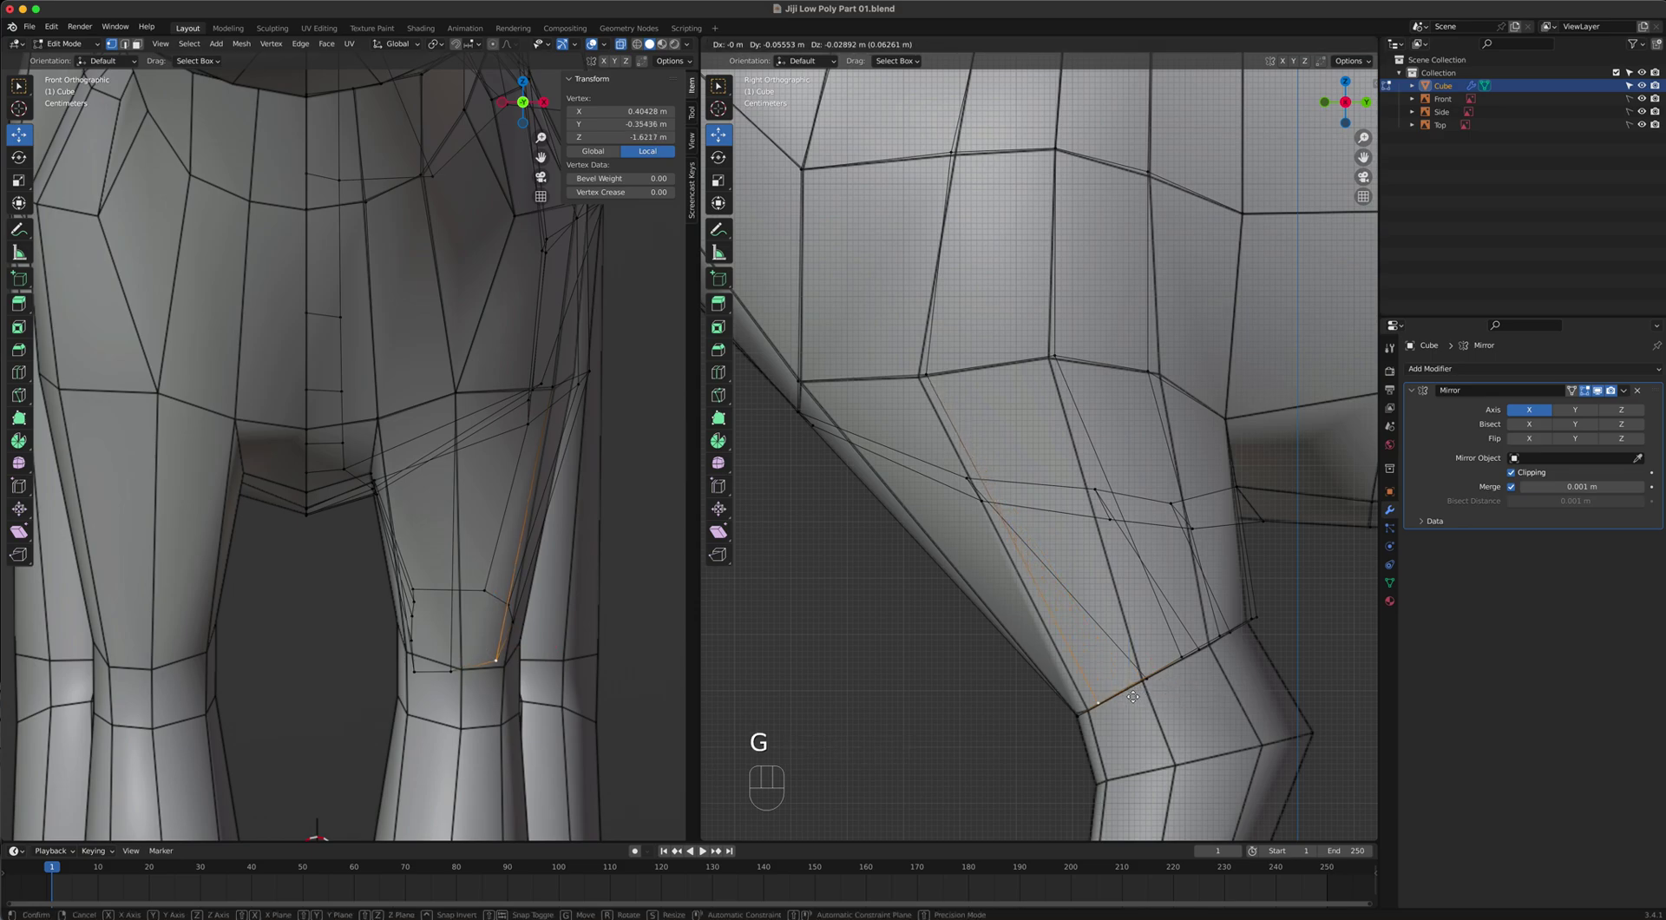
pyautogui.click(1124, 701)
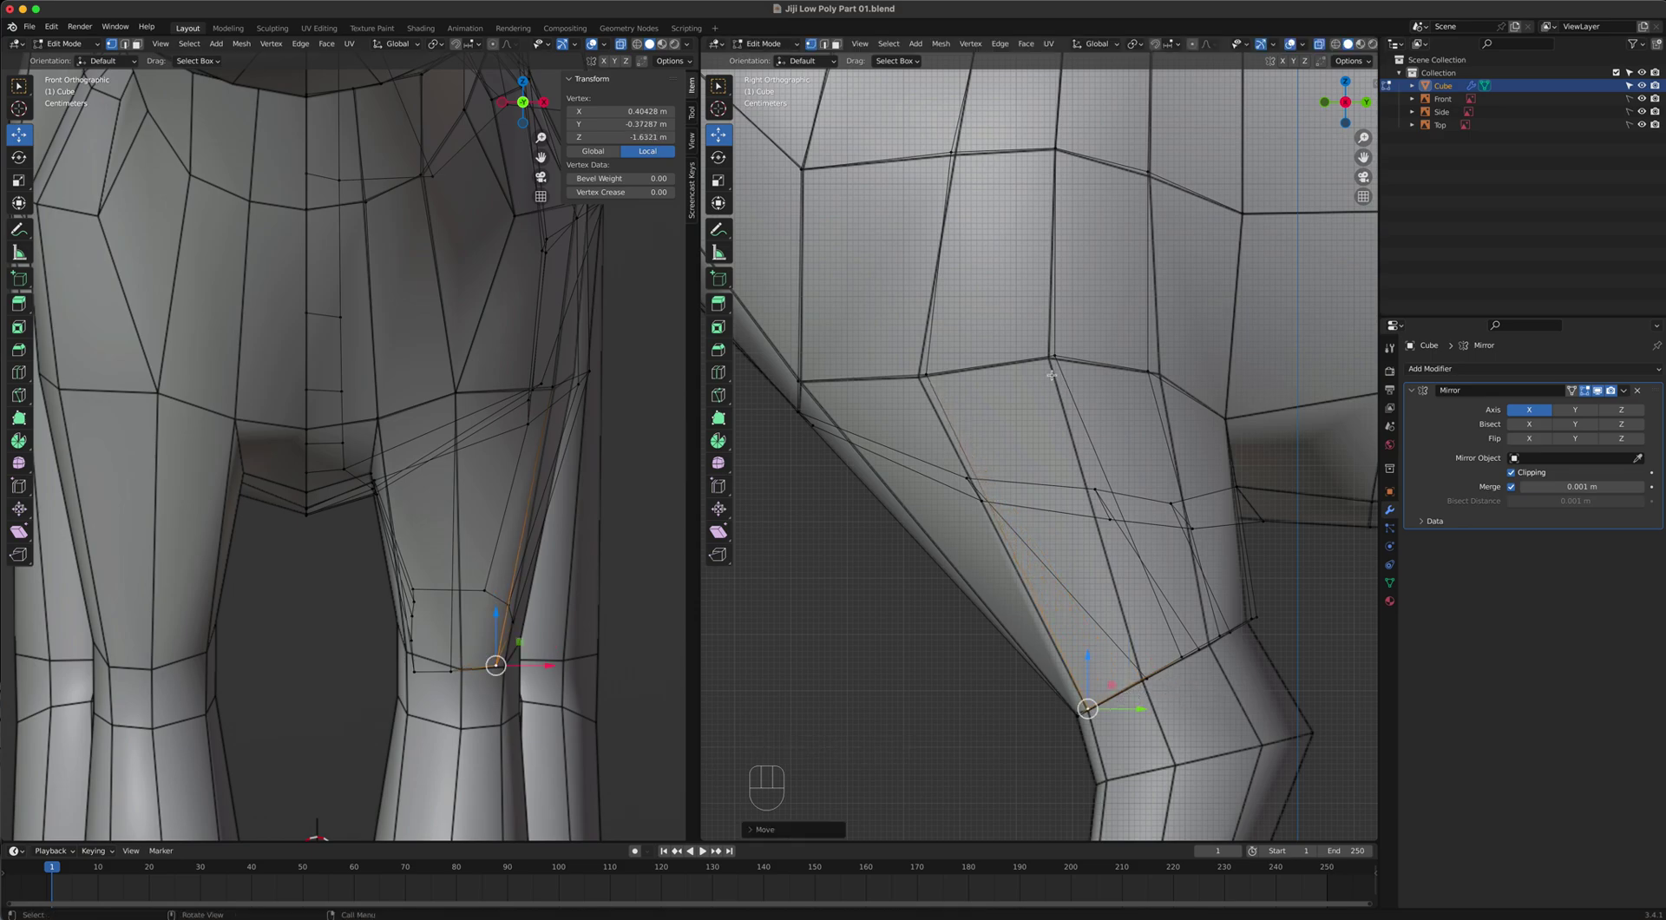
# Shift the leg loop's two middle outer vertices forward and slightly down to match the reference leg's edge lines in the side view.
pyautogui.press('g')
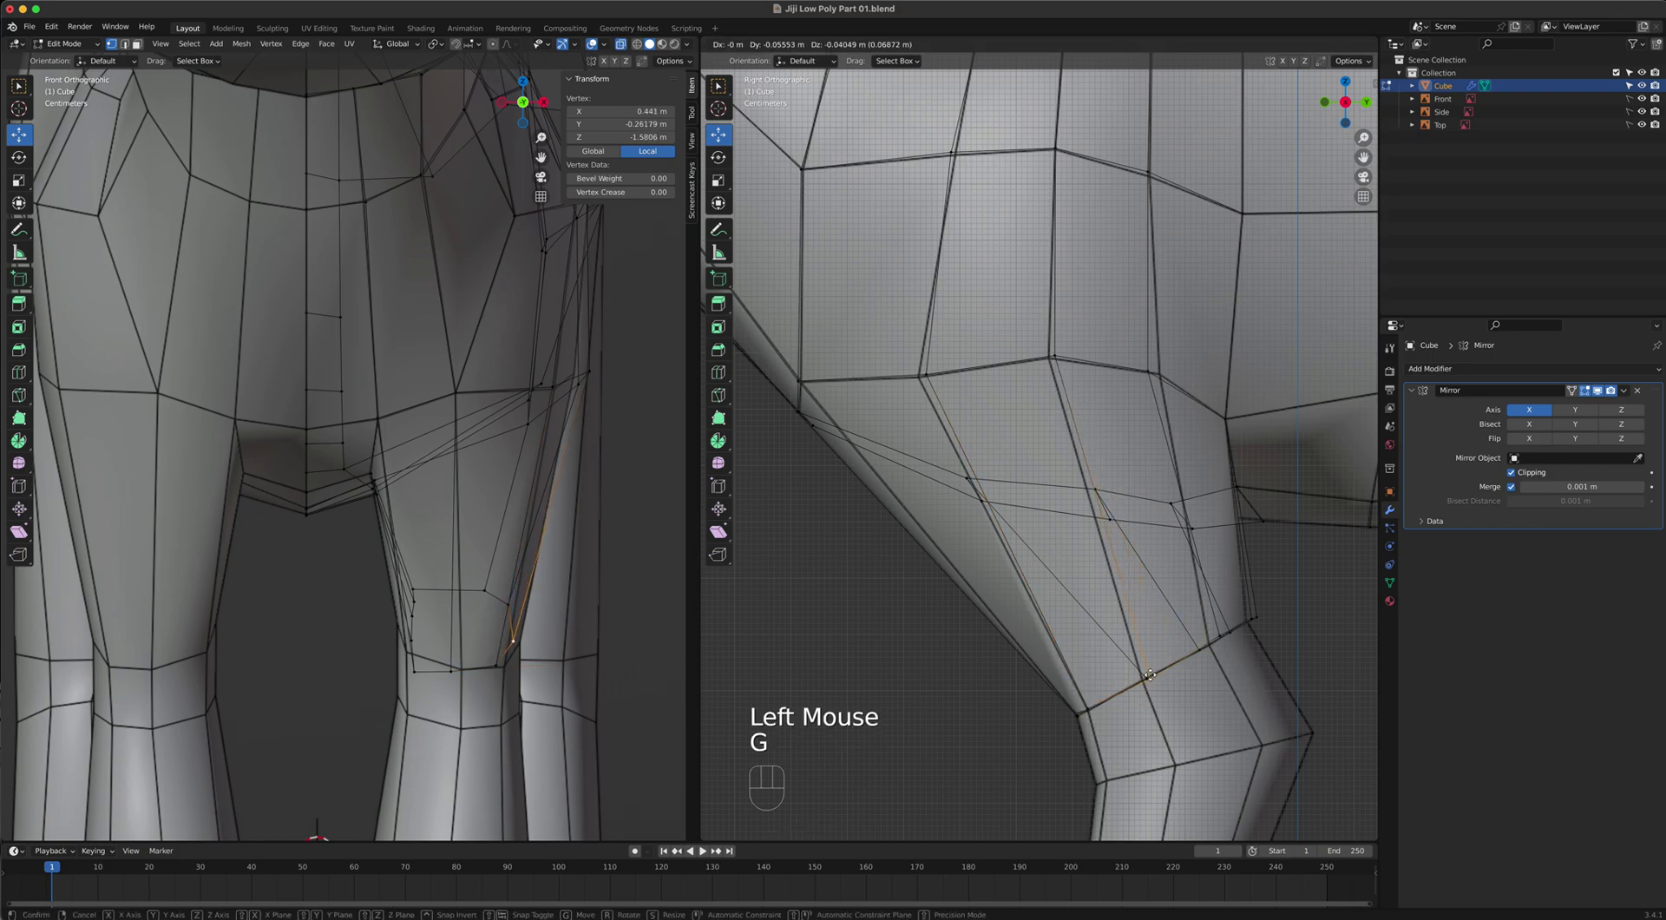
pyautogui.click(1180, 456)
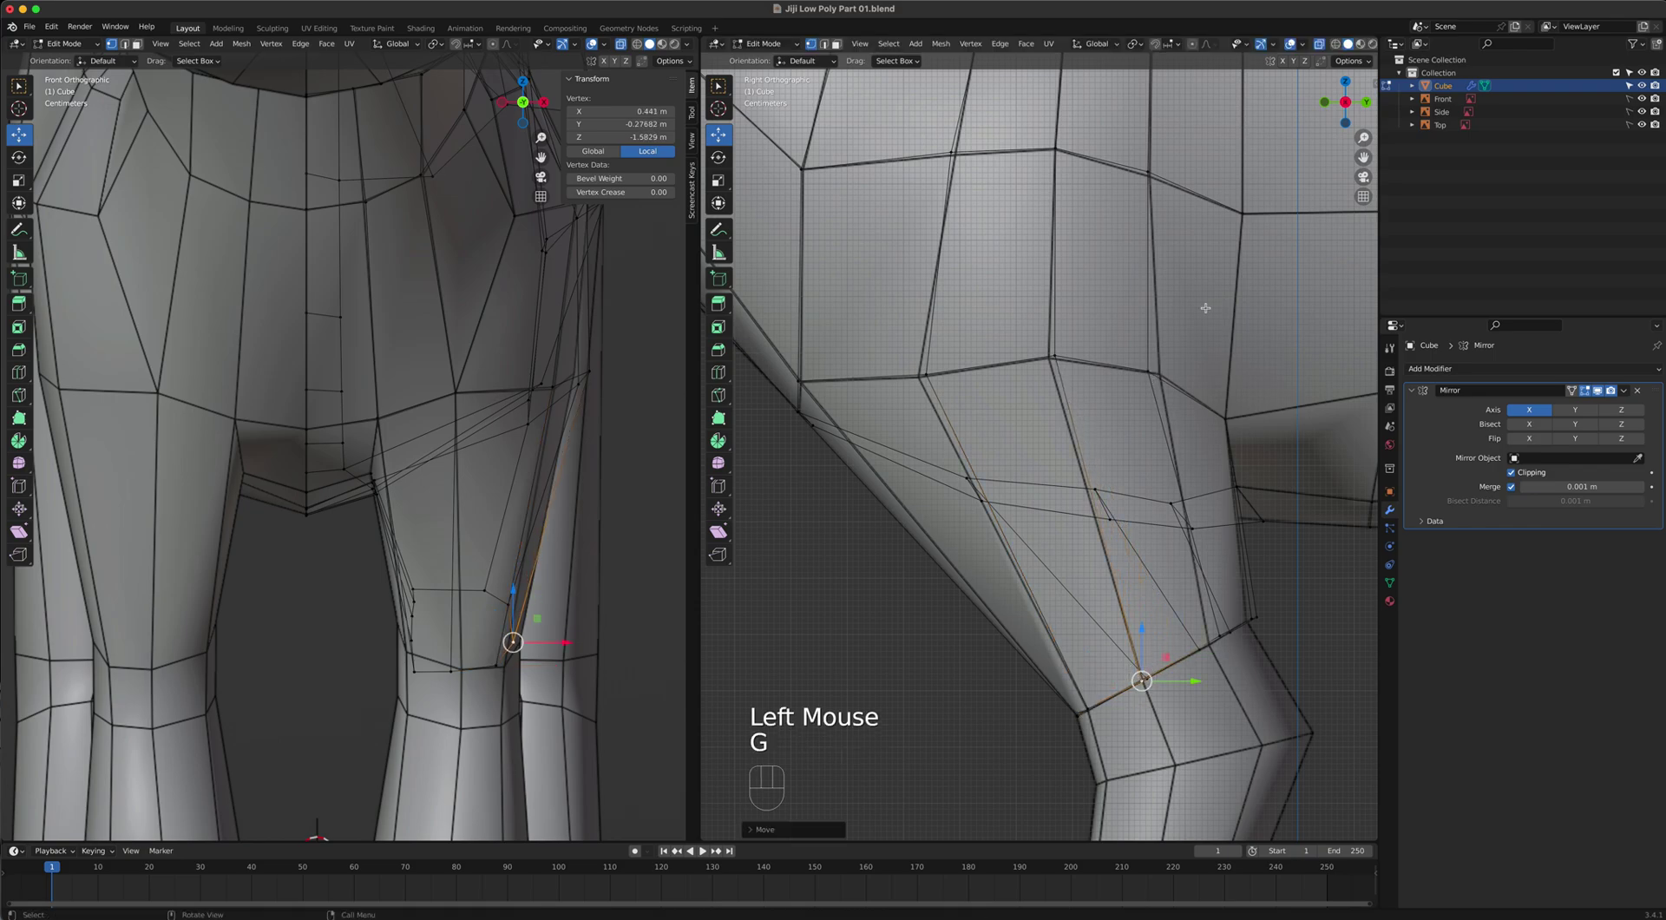
pyautogui.click(1152, 375)
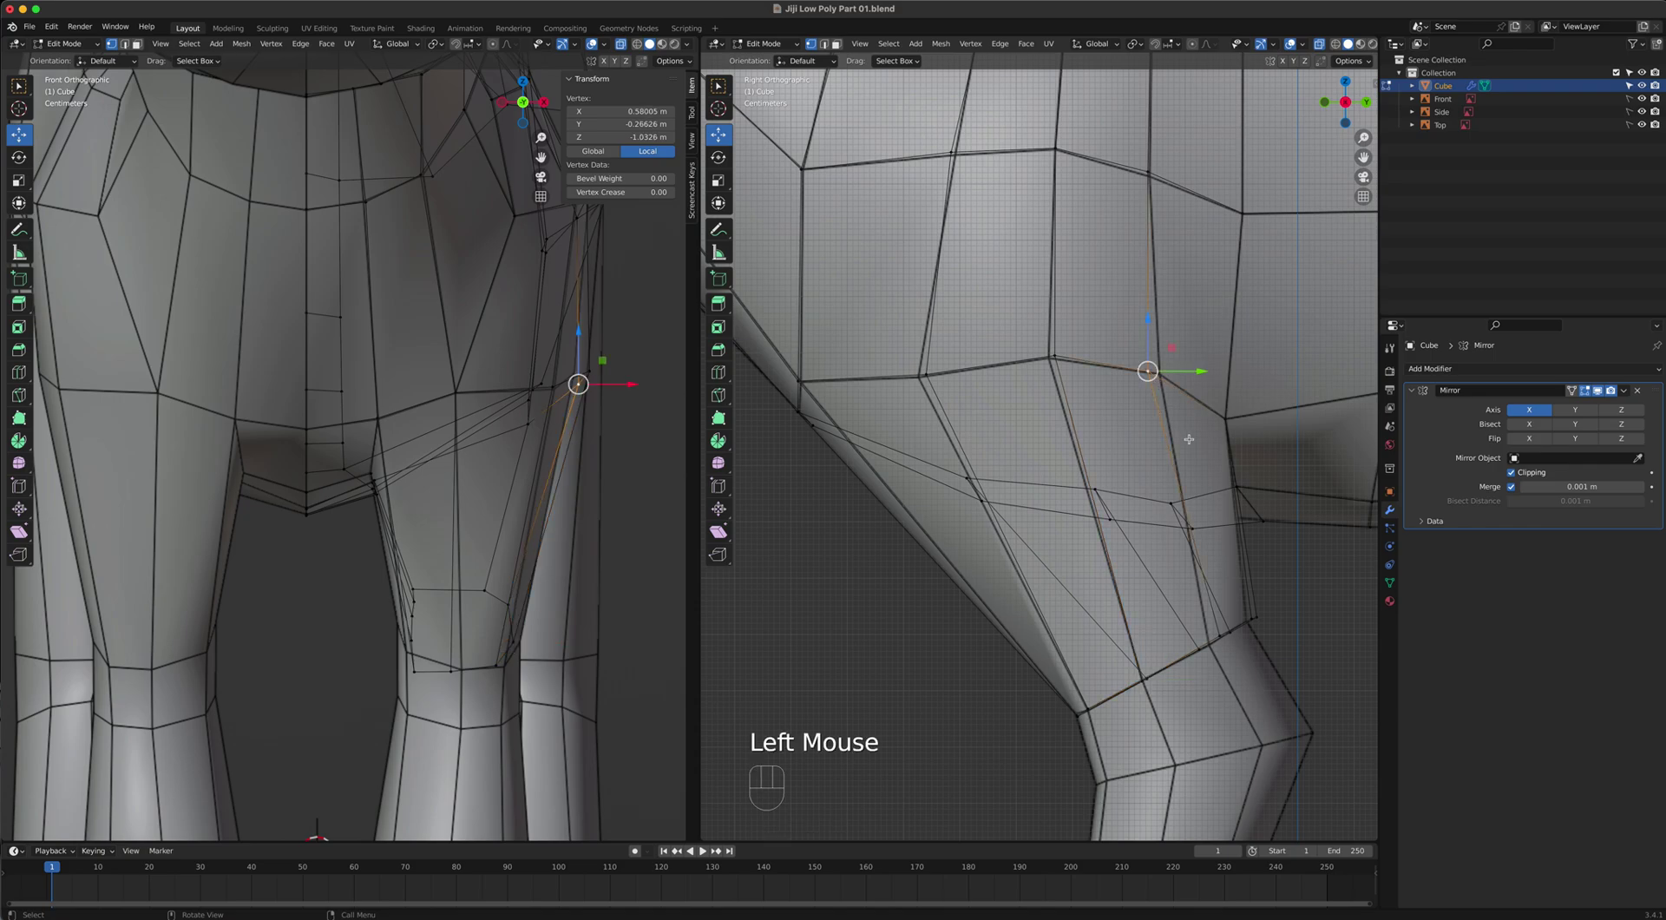
pyautogui.click(1231, 630)
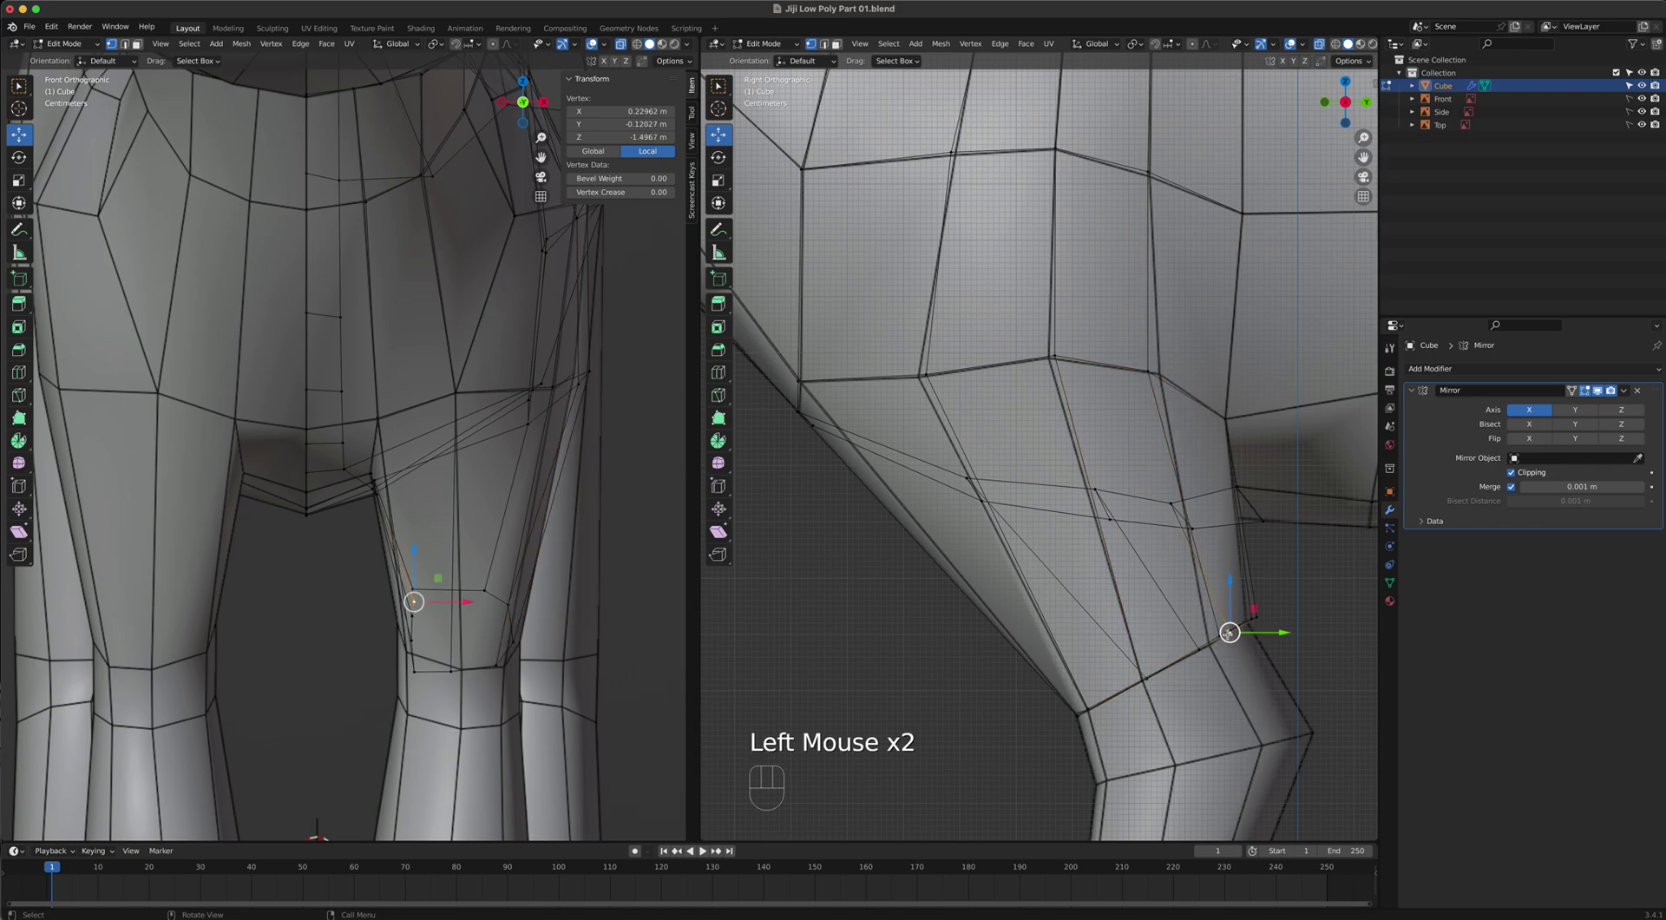
pyautogui.press('g')
pyautogui.click(1218, 636)
pyautogui.press('g')
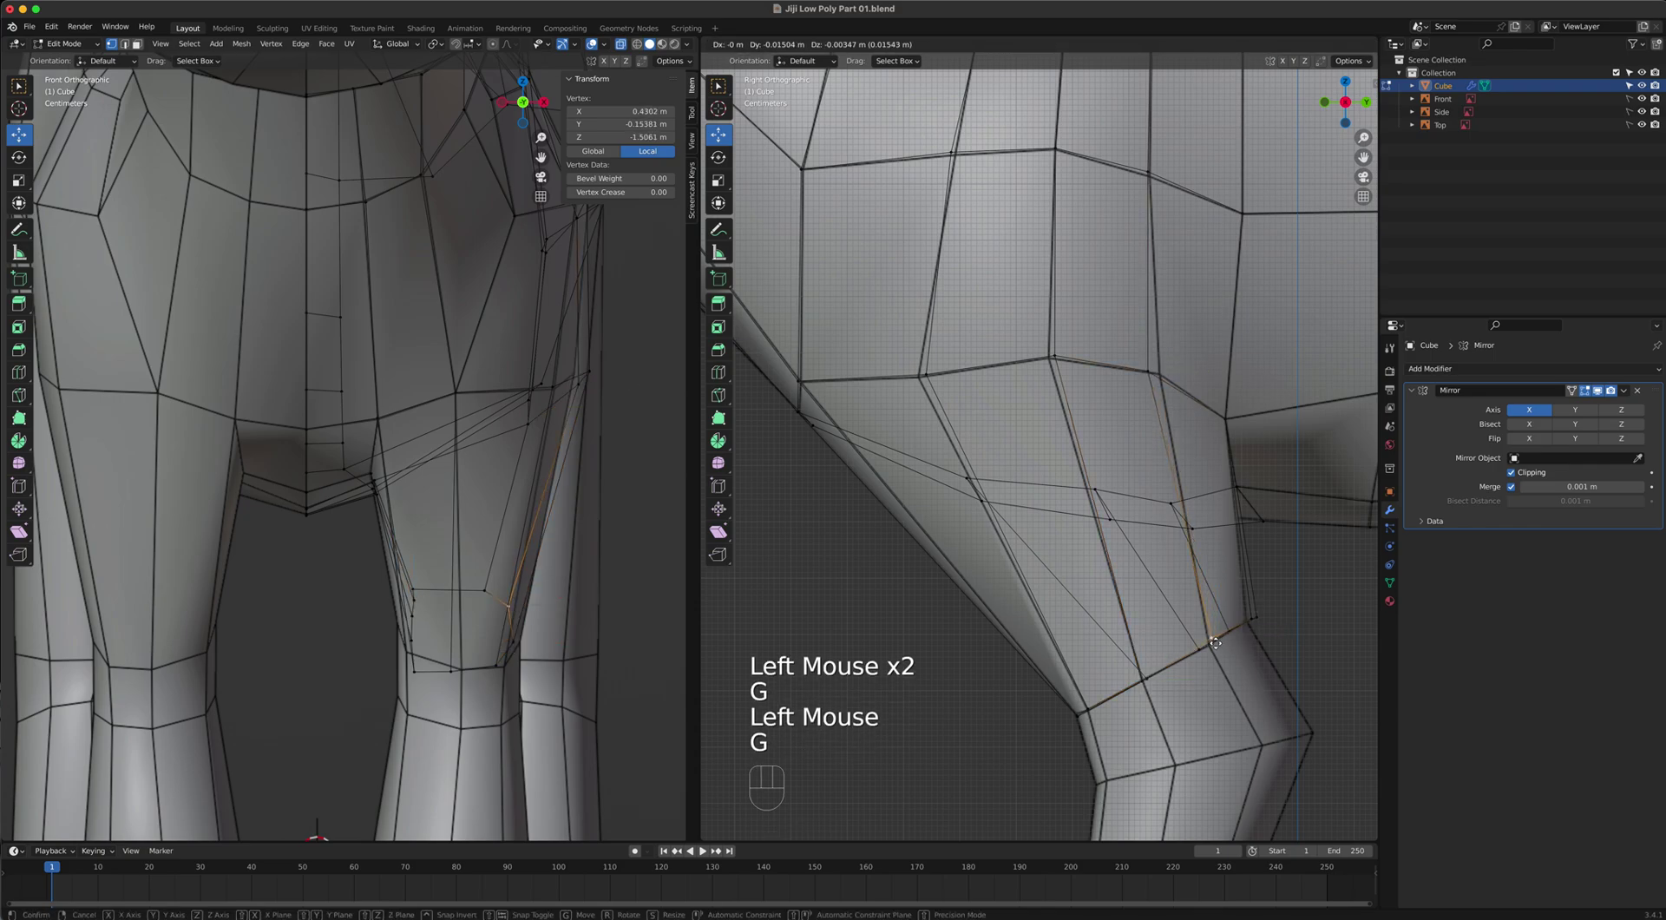
pyautogui.click(1209, 642)
# Nudge the leg loop's rear outer vertex and its foremost vertex onto the reference leg's outline in the side view.
pyautogui.click(1223, 417)
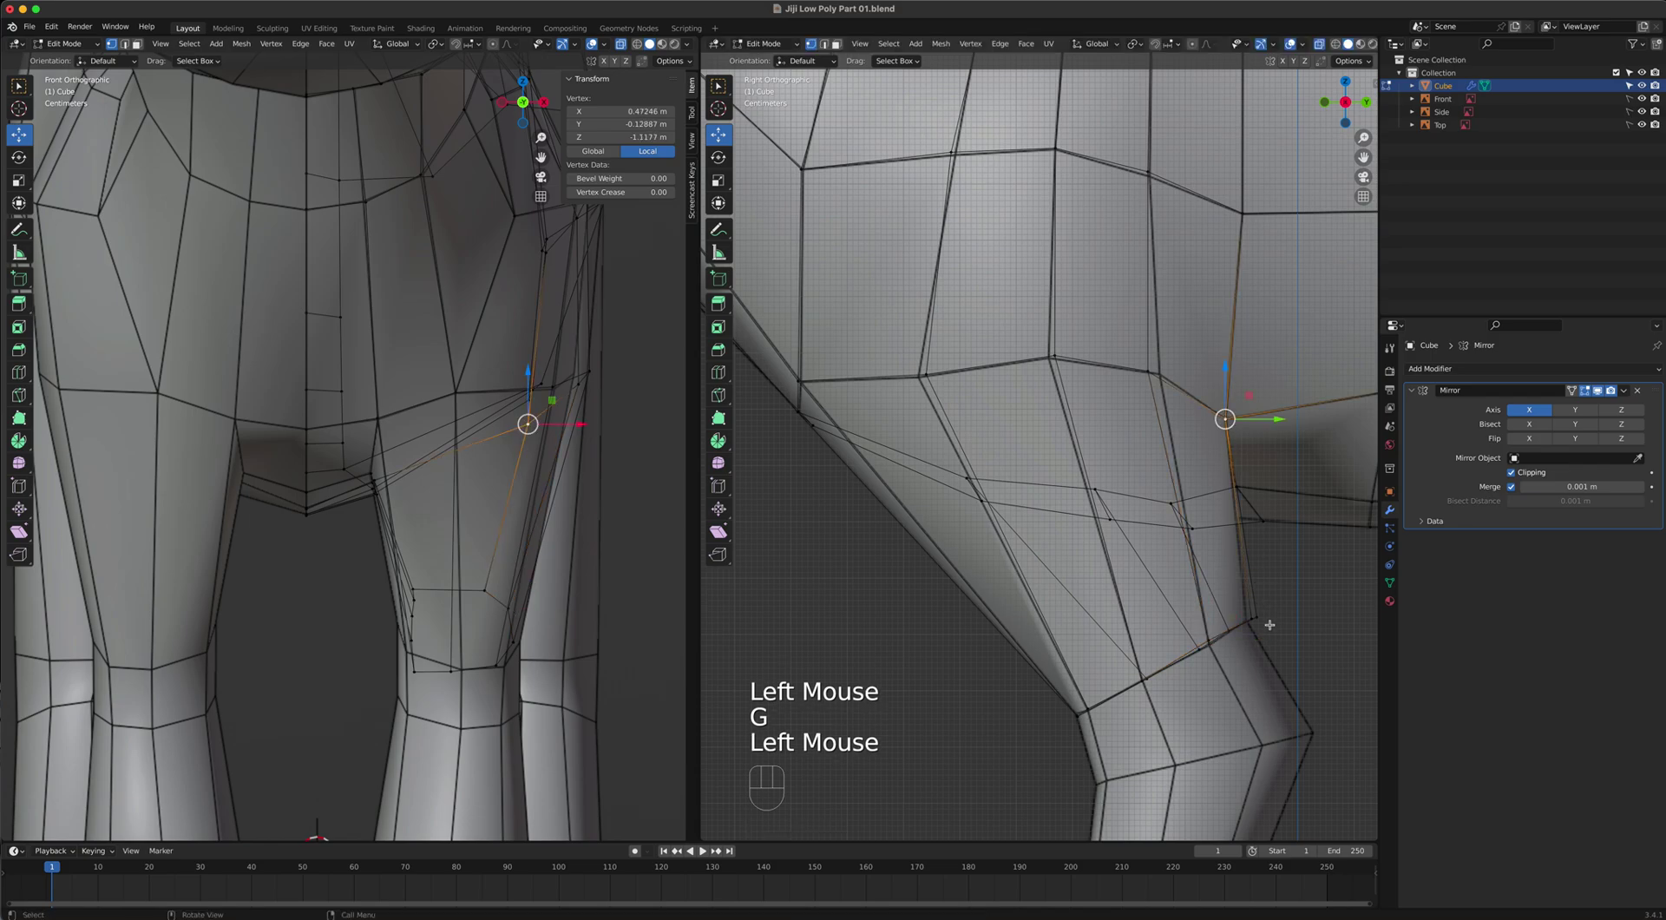
pyautogui.click(1251, 619)
pyautogui.press('g')
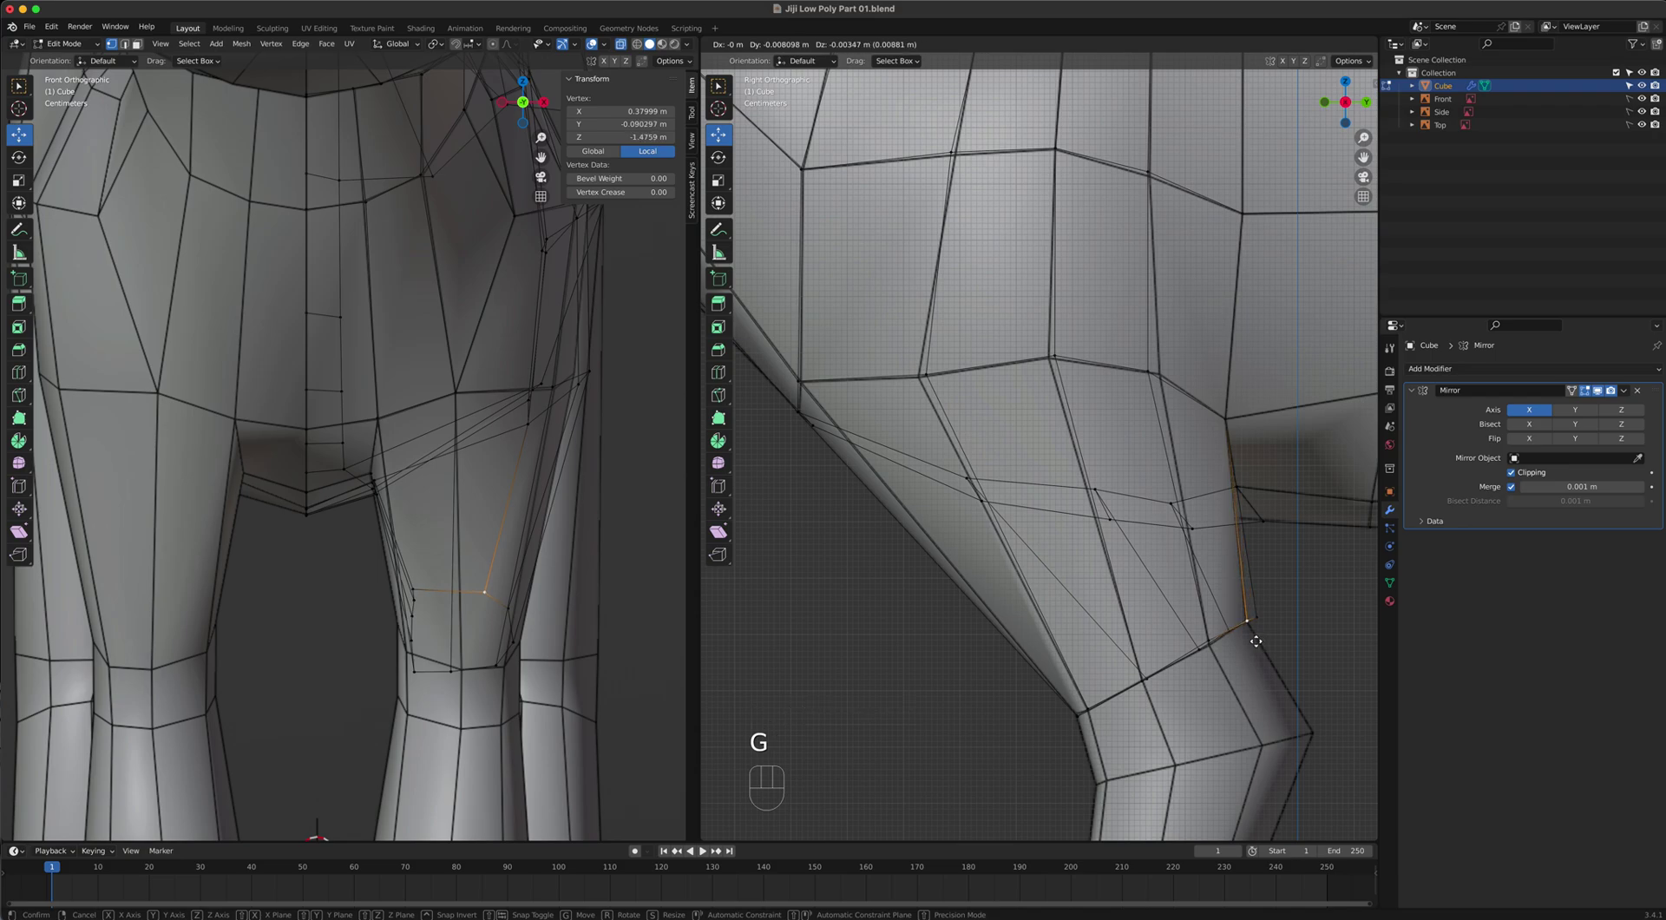
pyautogui.click(1253, 642)
pyautogui.click(799, 380)
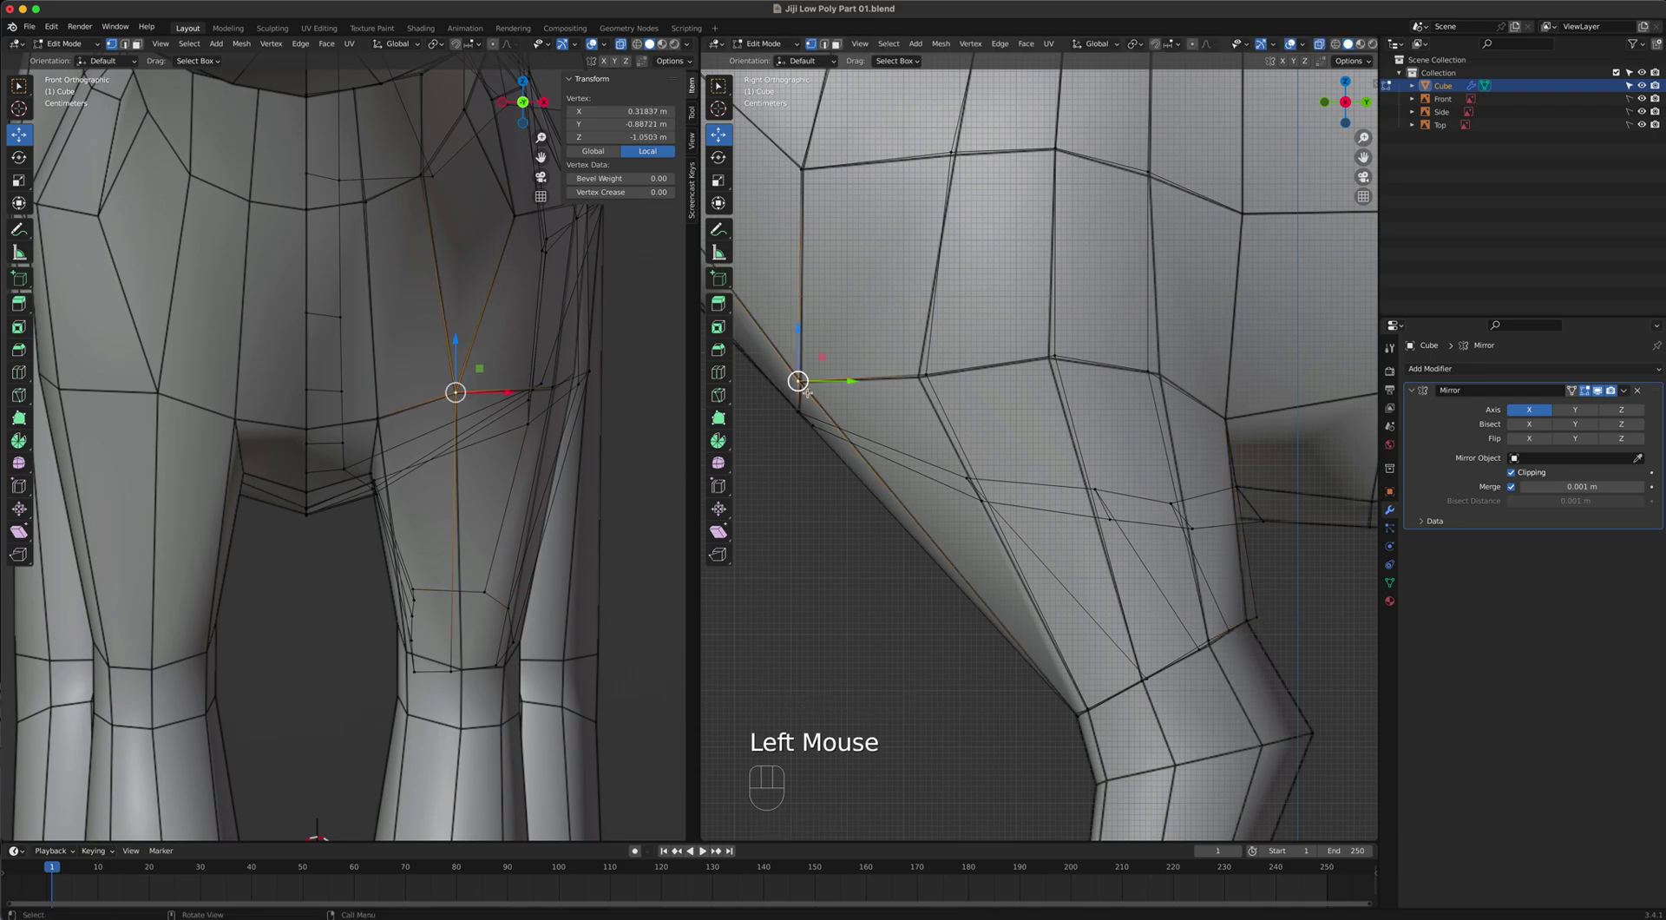
pyautogui.doubleClick(1073, 704)
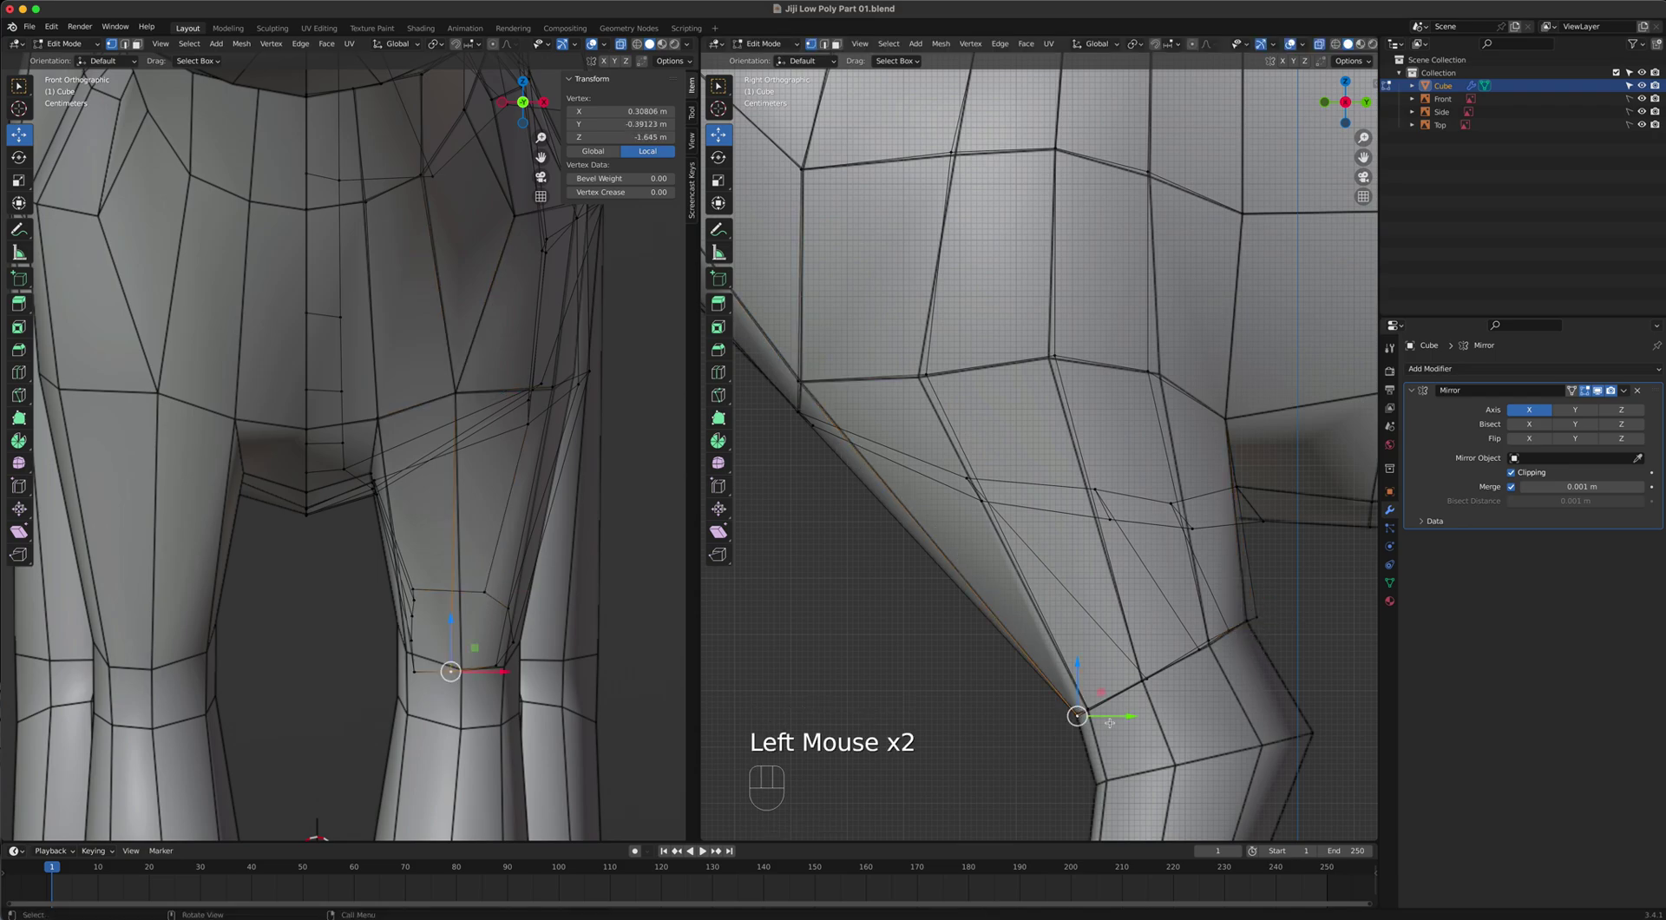
pyautogui.press('g')
pyautogui.click(1127, 728)
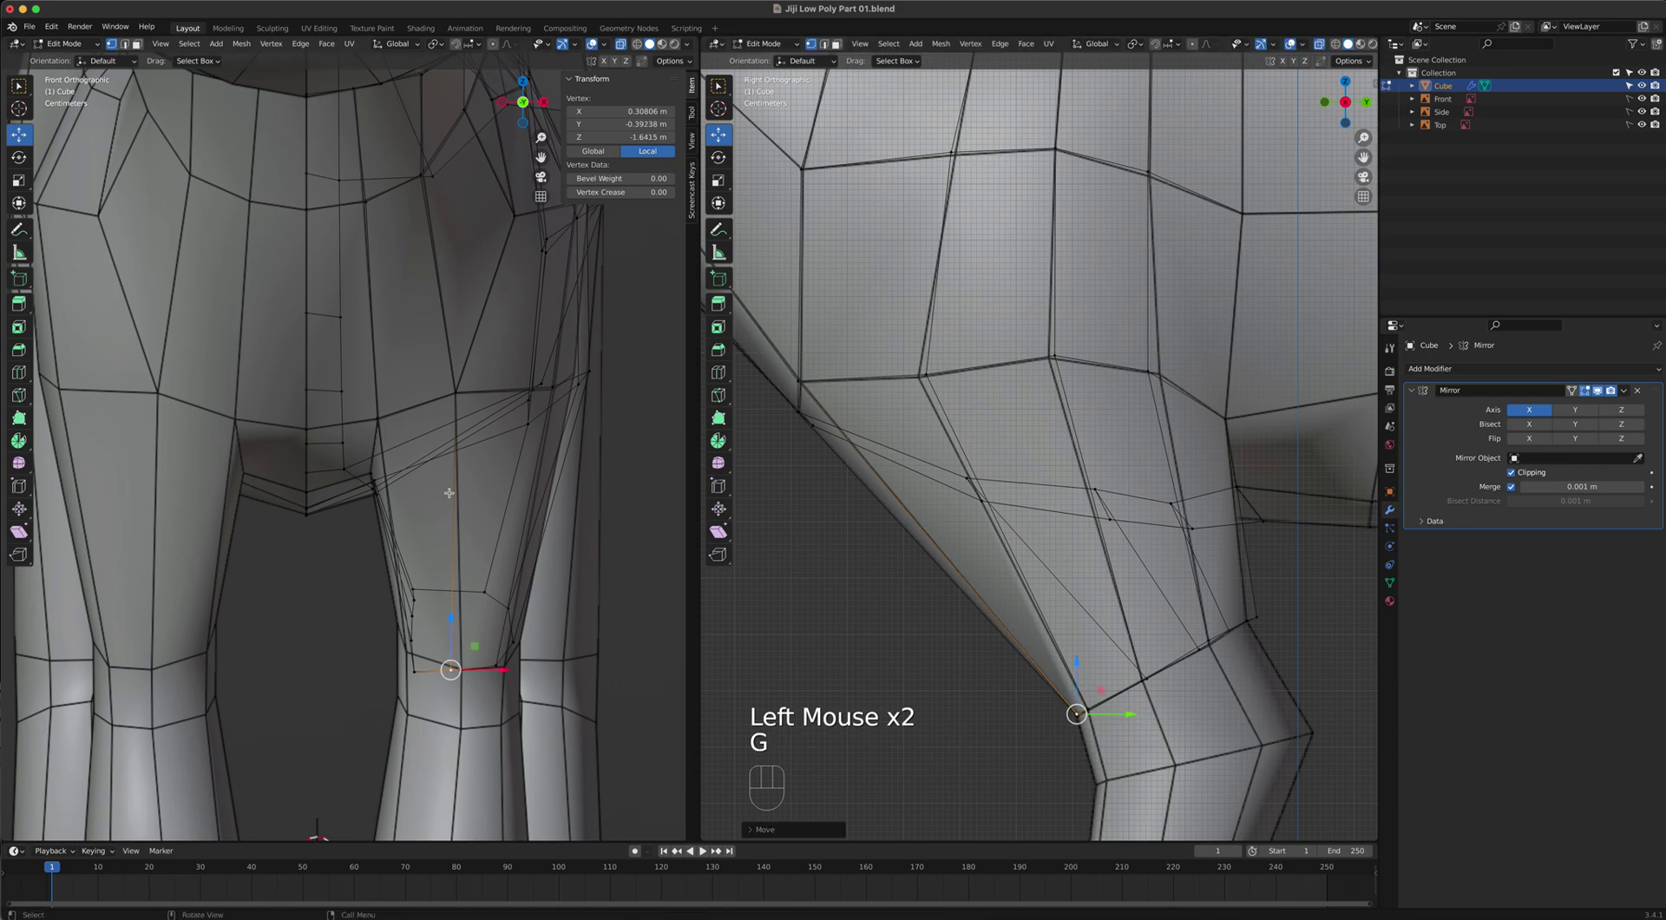
# Move the leg loop's front centre vertex and front outer vertex outward onto the reference ring in the front view.
pyautogui.scroll(2, 420, 465)
pyautogui.keyDown('shift'); pyautogui.moveTo(419, 465); pyautogui.dragTo(486, 535, button='middle'); pyautogui.keyUp('shift')
pyautogui.press('g')
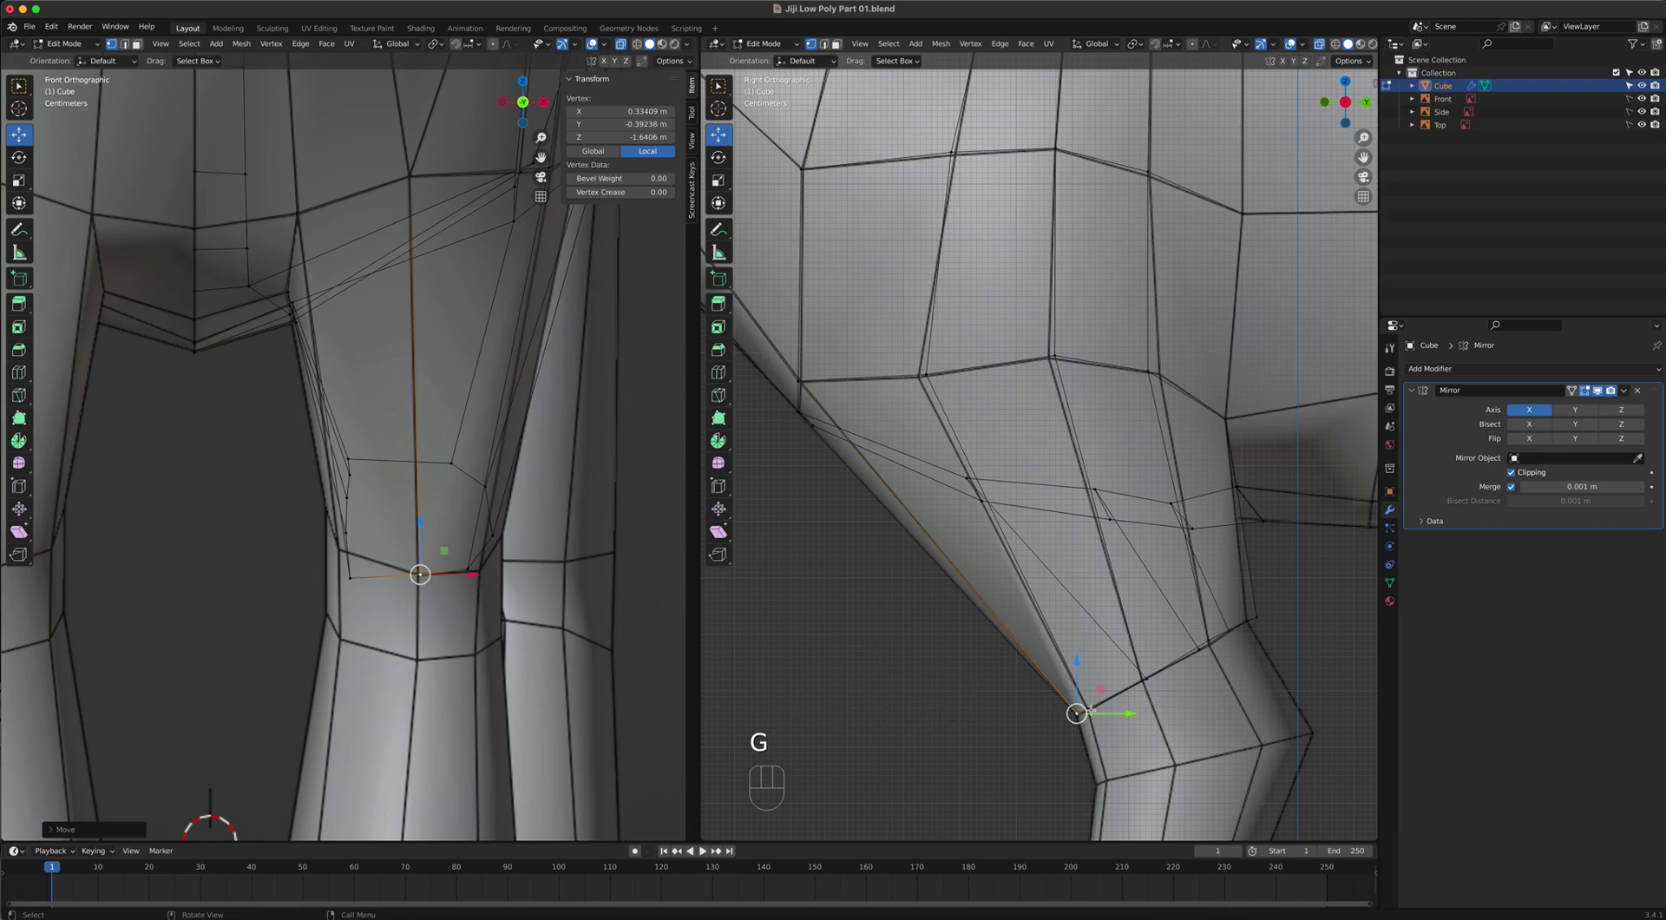
pyautogui.click(547, 538)
pyautogui.press('g')
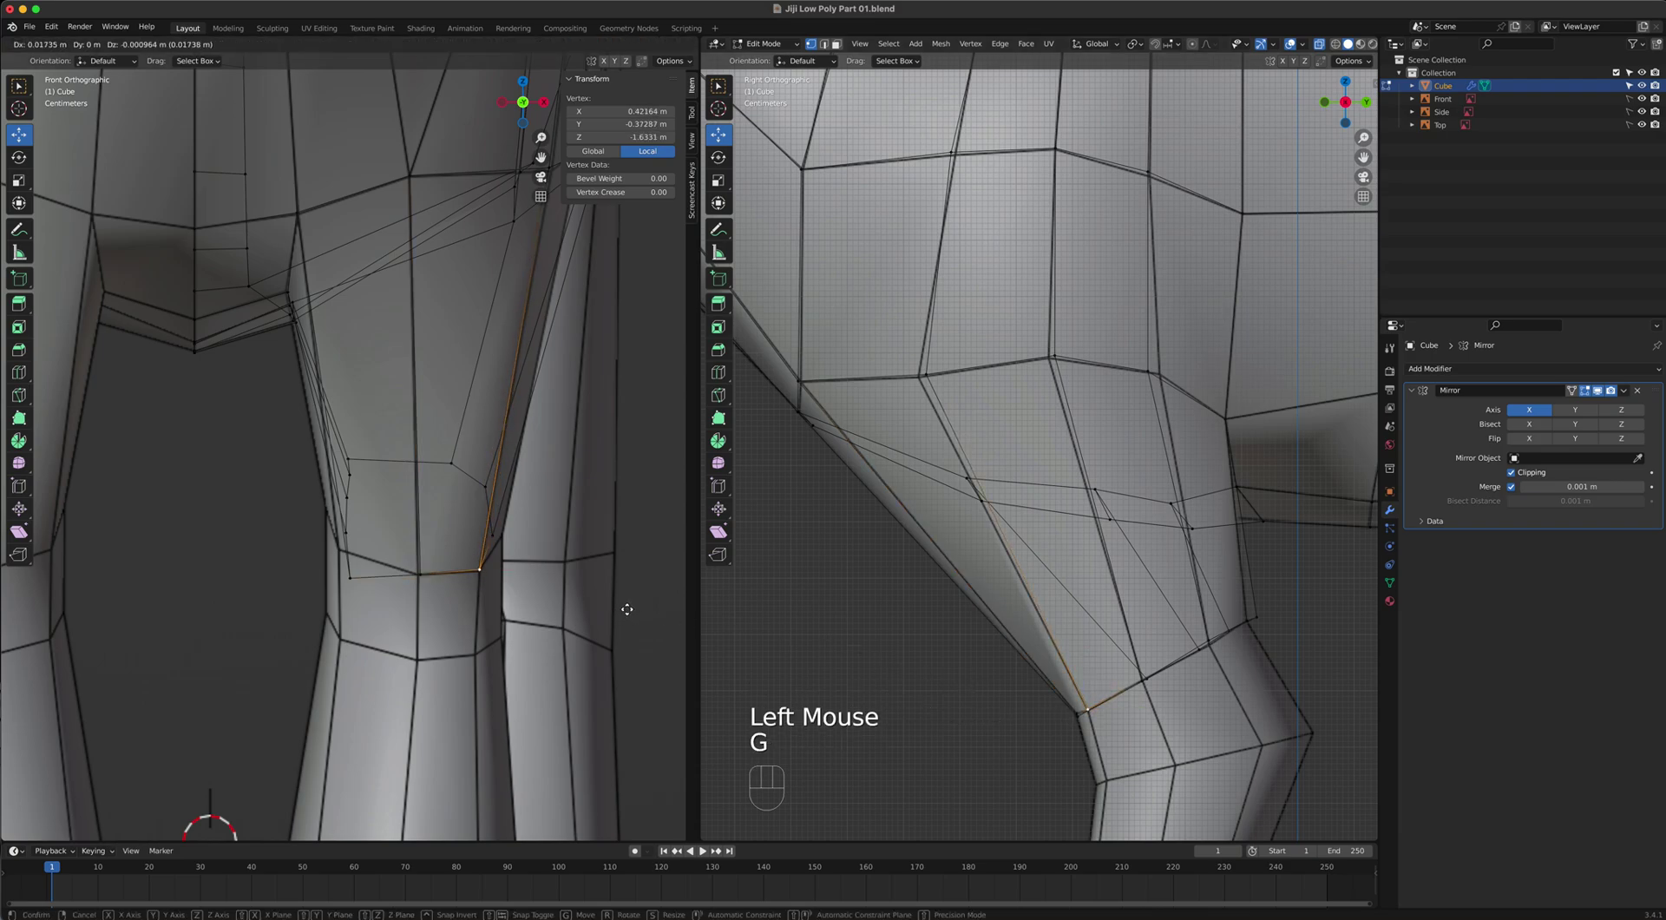
pyautogui.click(626, 609)
# Move an inner loop vertex about 0.05 m forward in side view and the outermost vertex about 0.01 m outward in front view.
pyautogui.click(1145, 682)
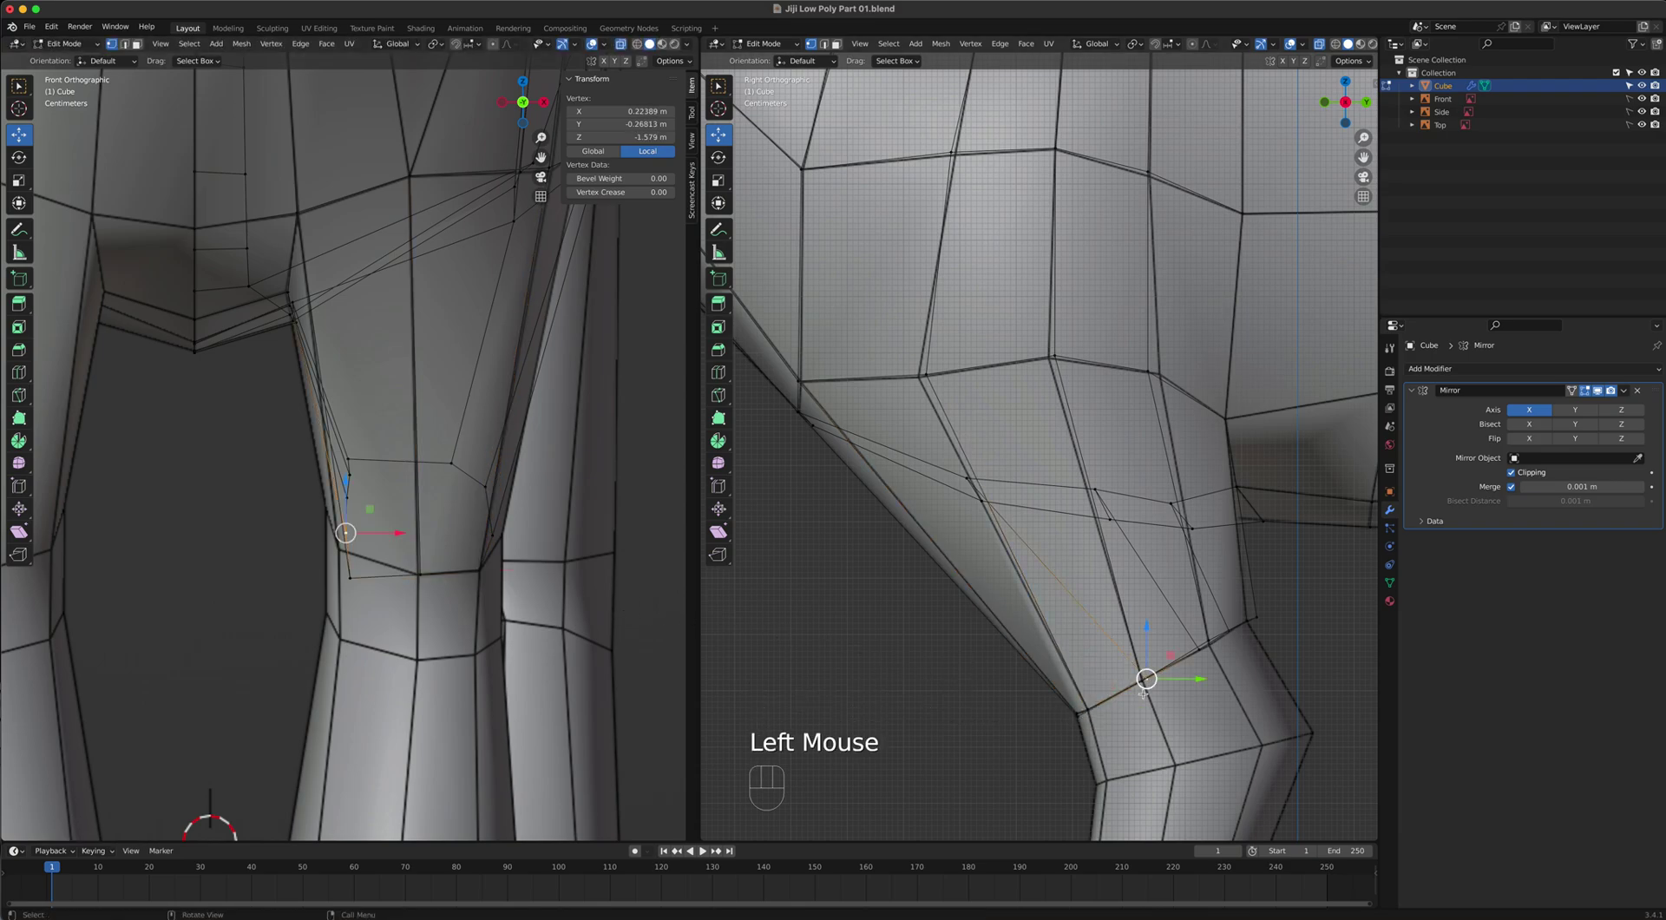
pyautogui.press('g')
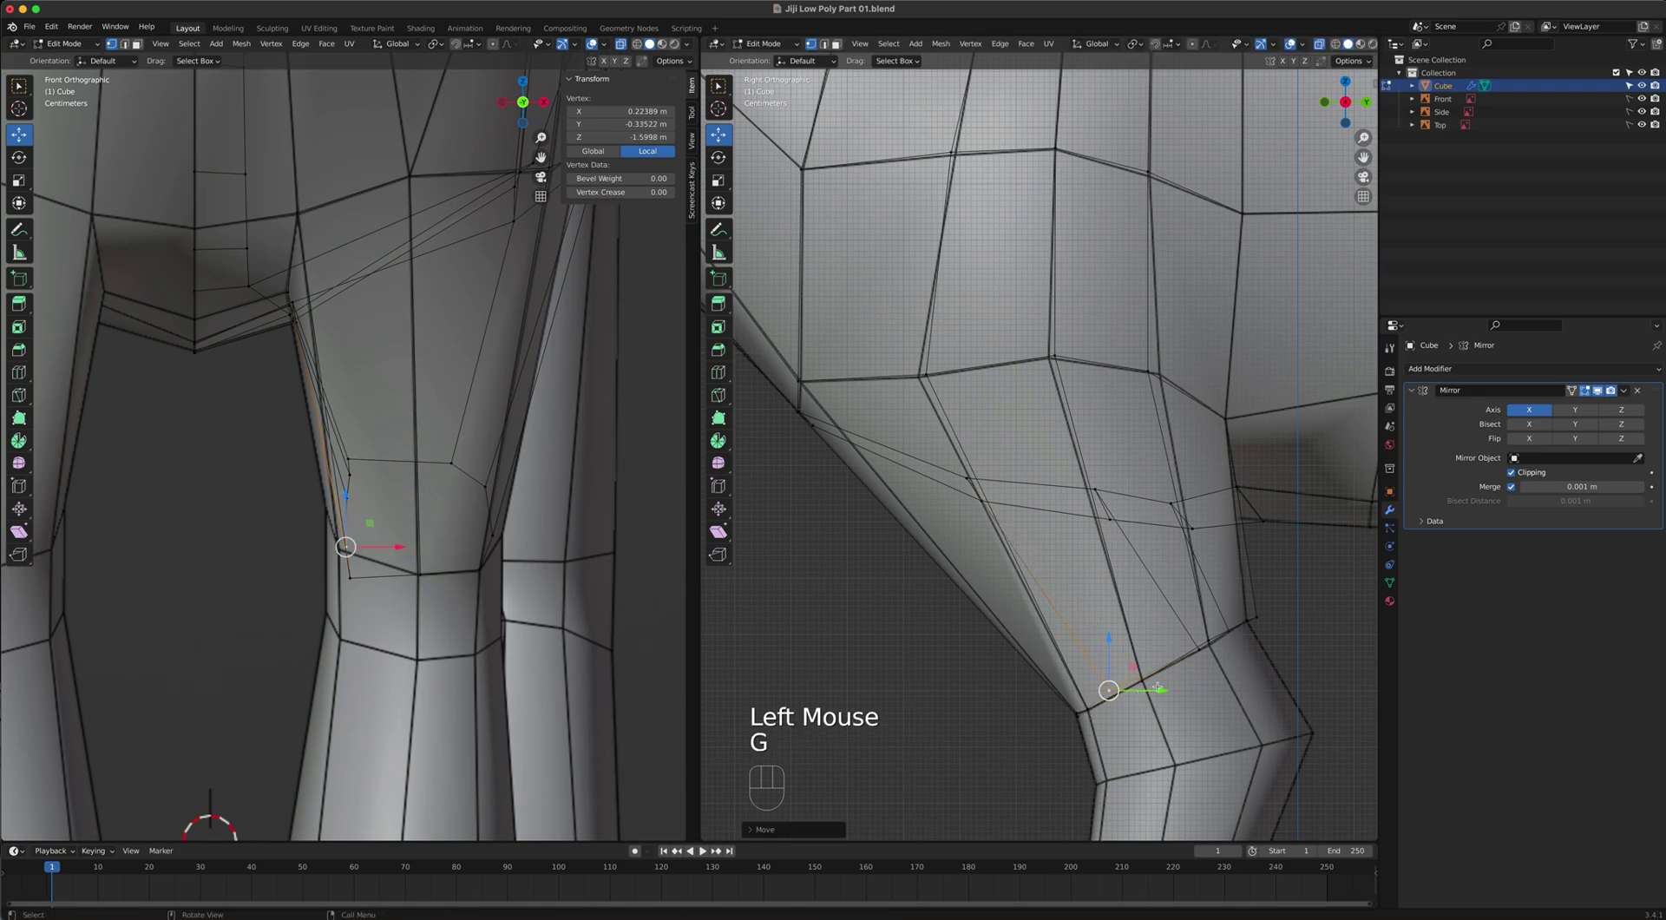
pyautogui.click(1141, 681)
pyautogui.press('g')
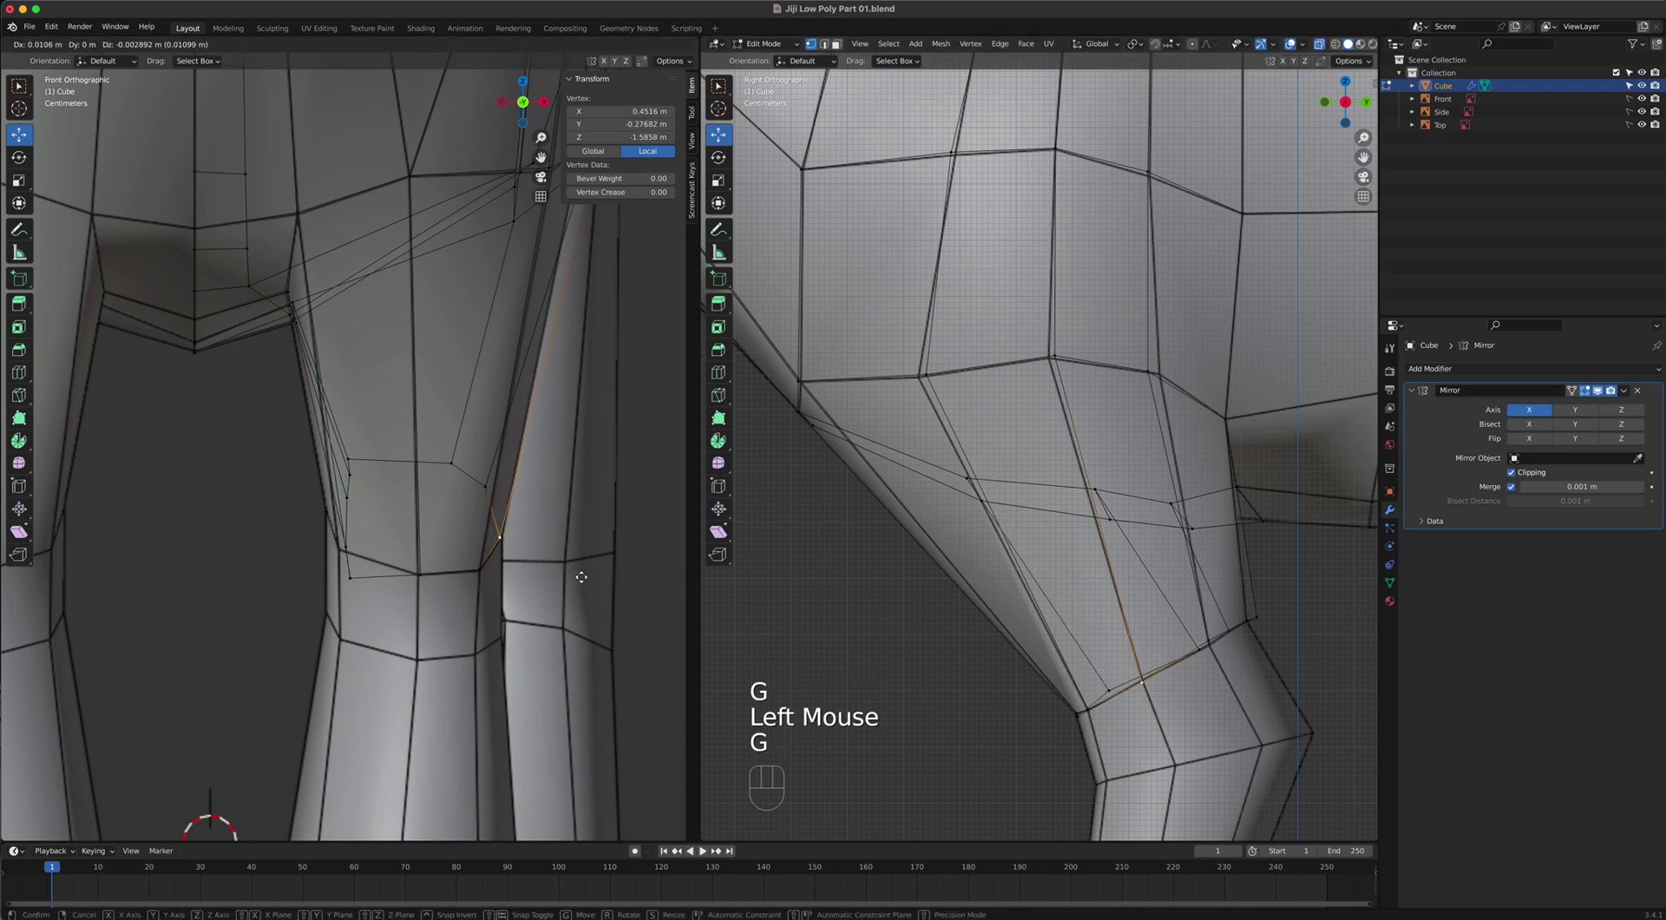
pyautogui.click(583, 580)
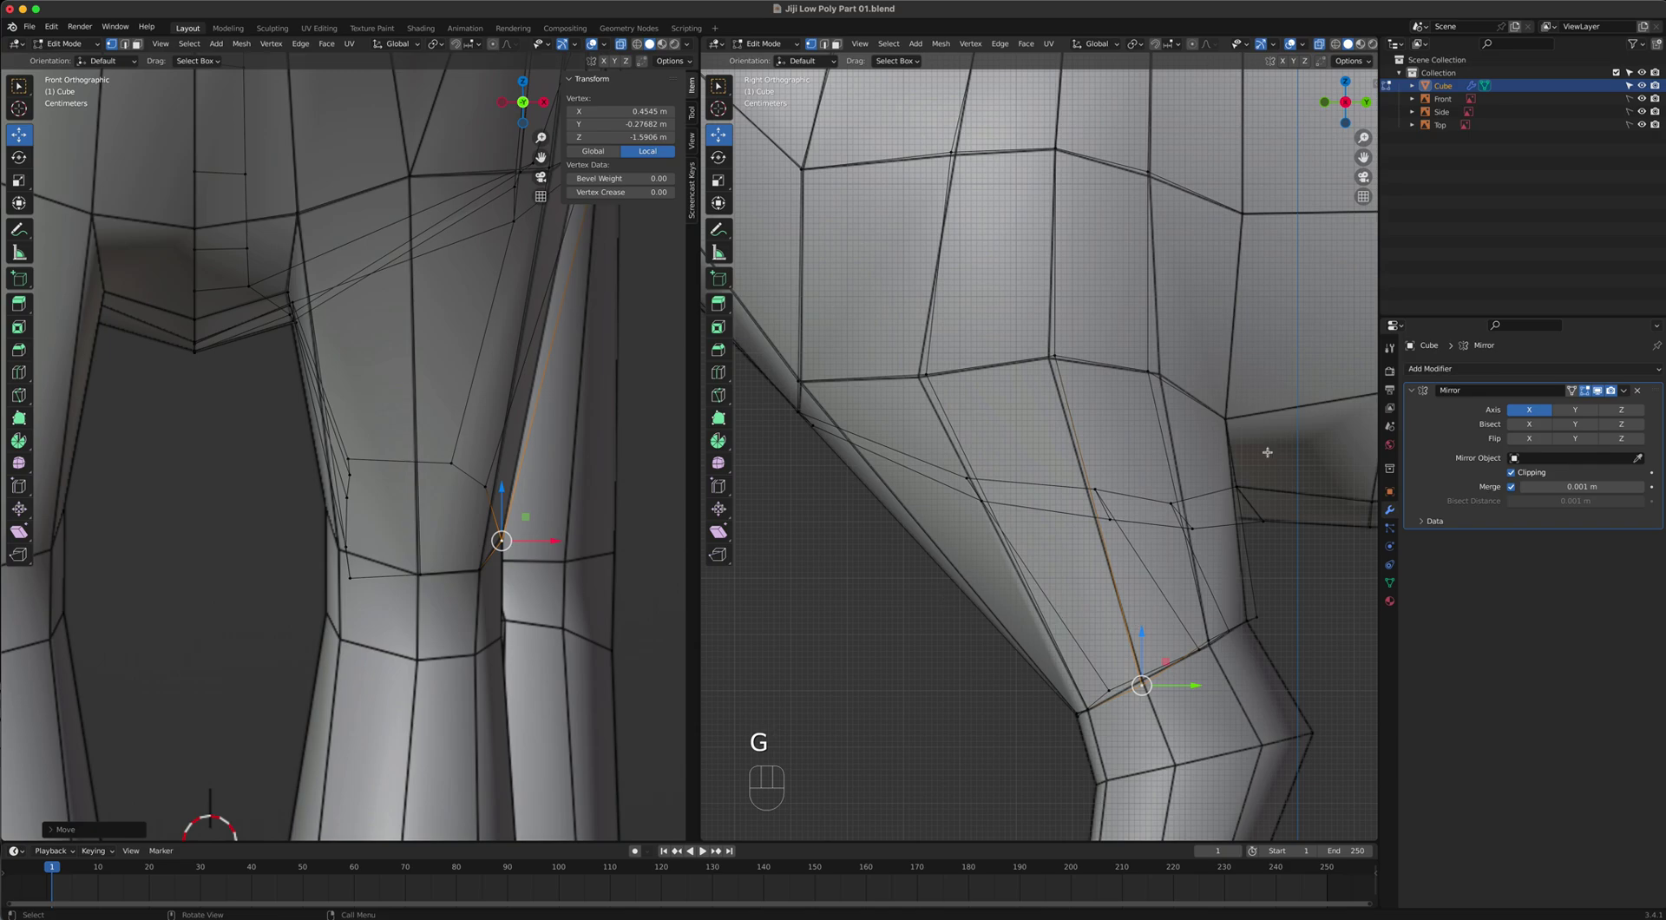
# Turn off X-ray in the side viewport and move the loop's front inner corner vertex onto the reference leg's inner edge in front view.
pyautogui.click(1318, 43)
pyautogui.scroll(-2, 1135, 448)
pyautogui.moveTo(1135, 448); pyautogui.dragTo(776, 526, button='middle')
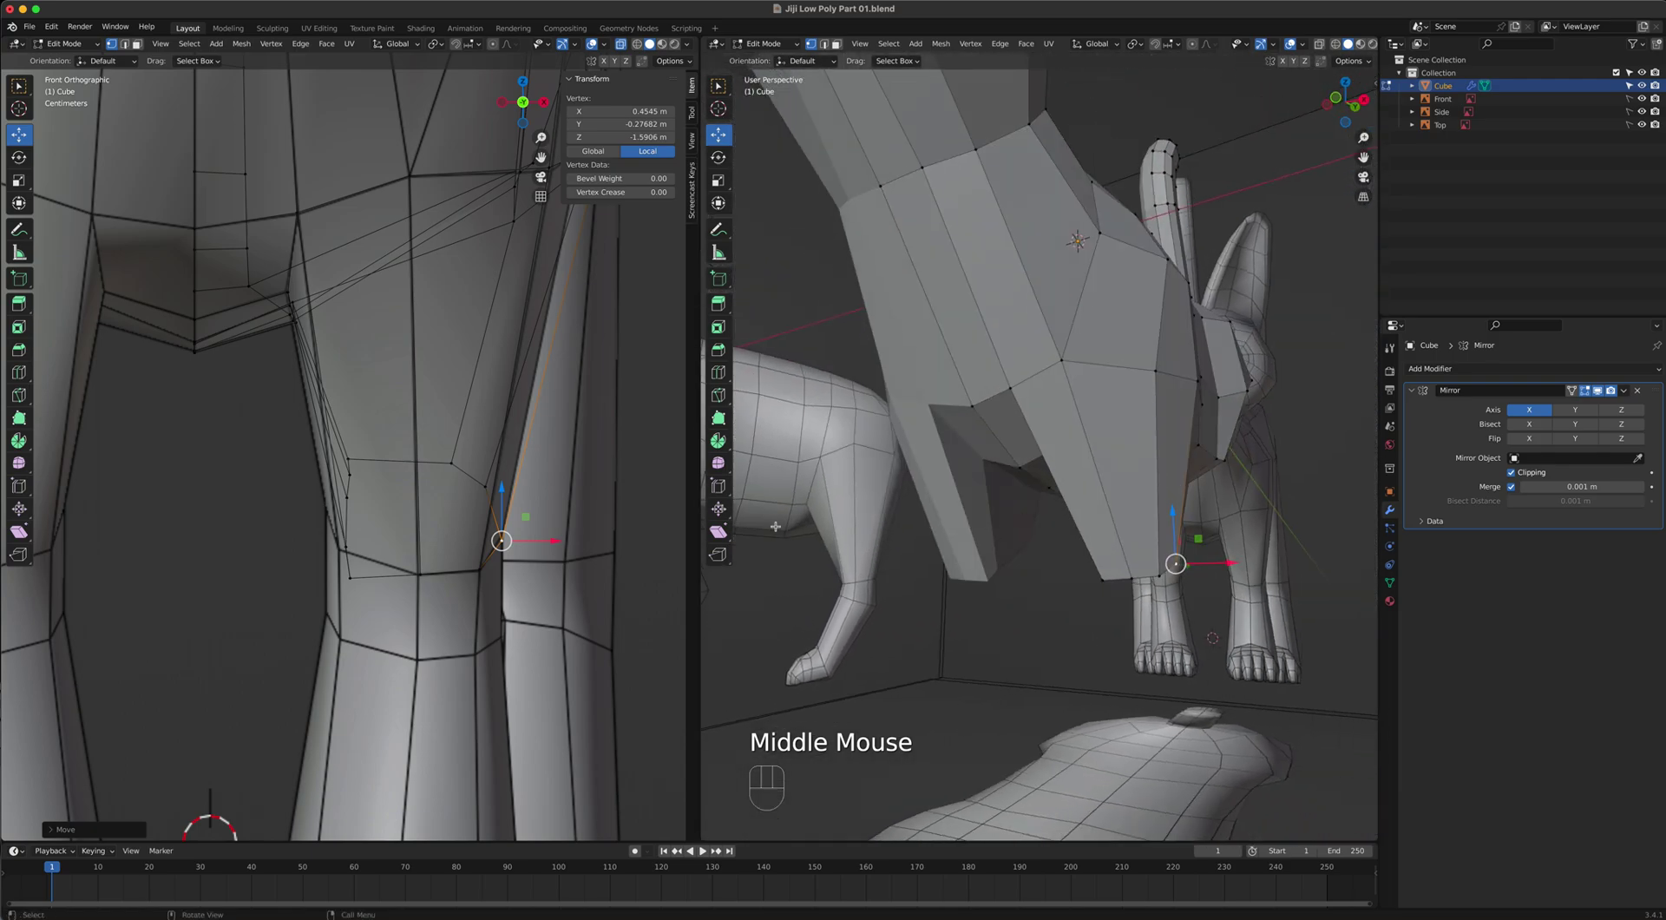
pyautogui.click(351, 577)
pyautogui.moveTo(1198, 568); pyautogui.dragTo(879, 555, button='middle')
pyautogui.press('g')
pyautogui.click(461, 486)
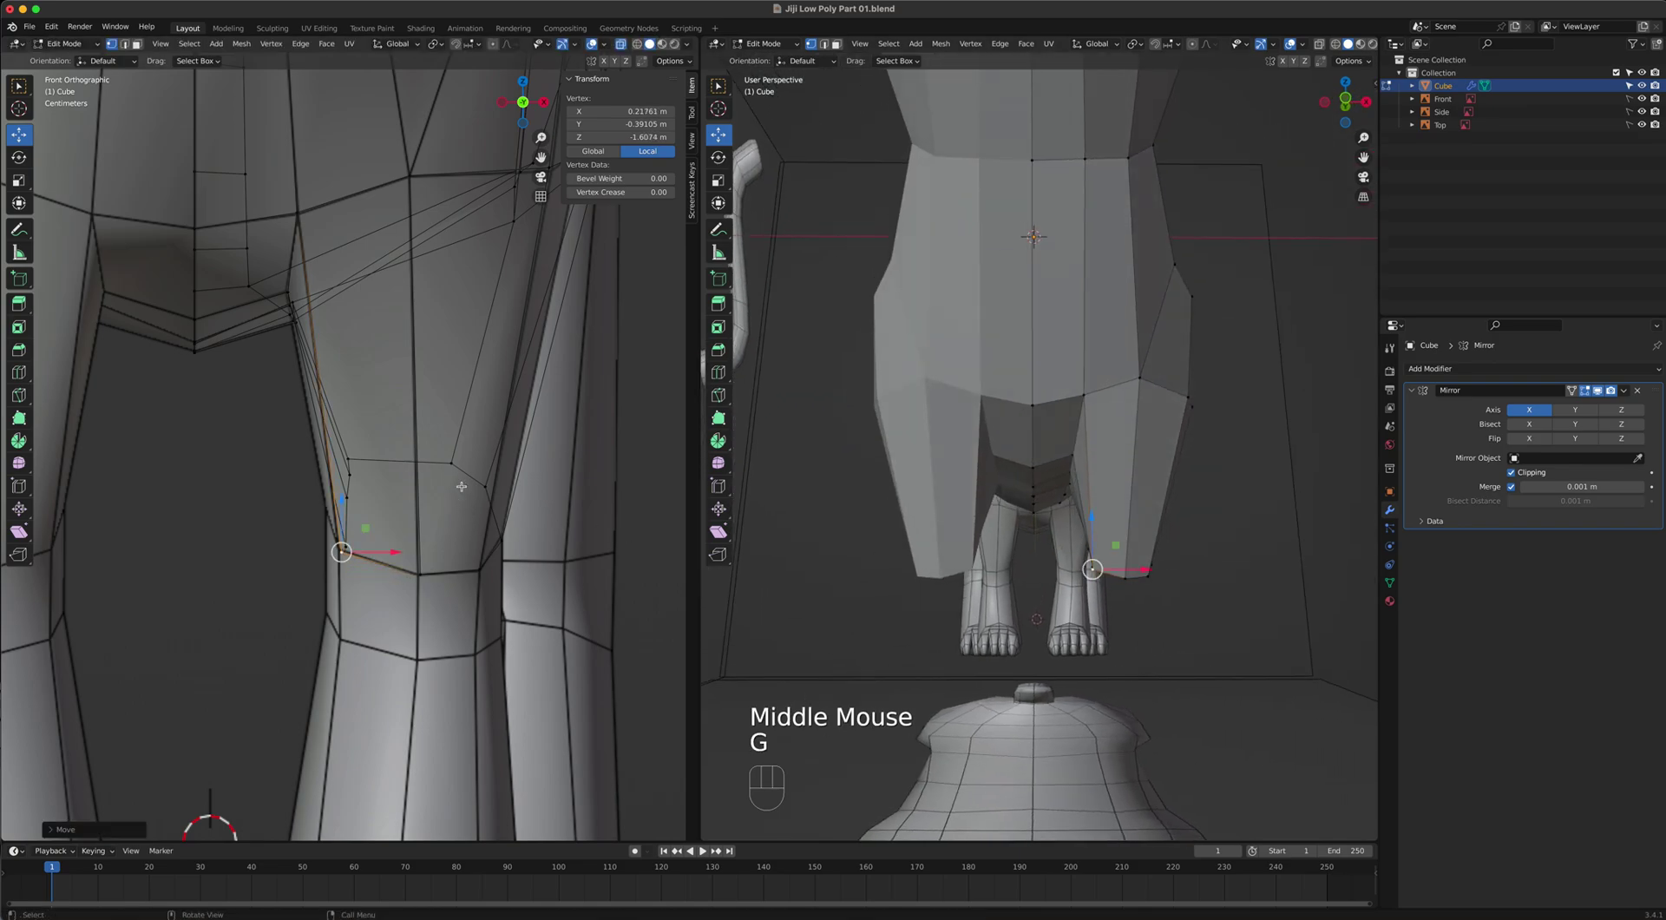
# Move the inner vertex behind the front corner about 0.03 m inward and 0.05 m up in the front view.
pyautogui.moveTo(981, 506); pyautogui.dragTo(1041, 518, button='middle')
pyautogui.scroll(2, 1041, 519)
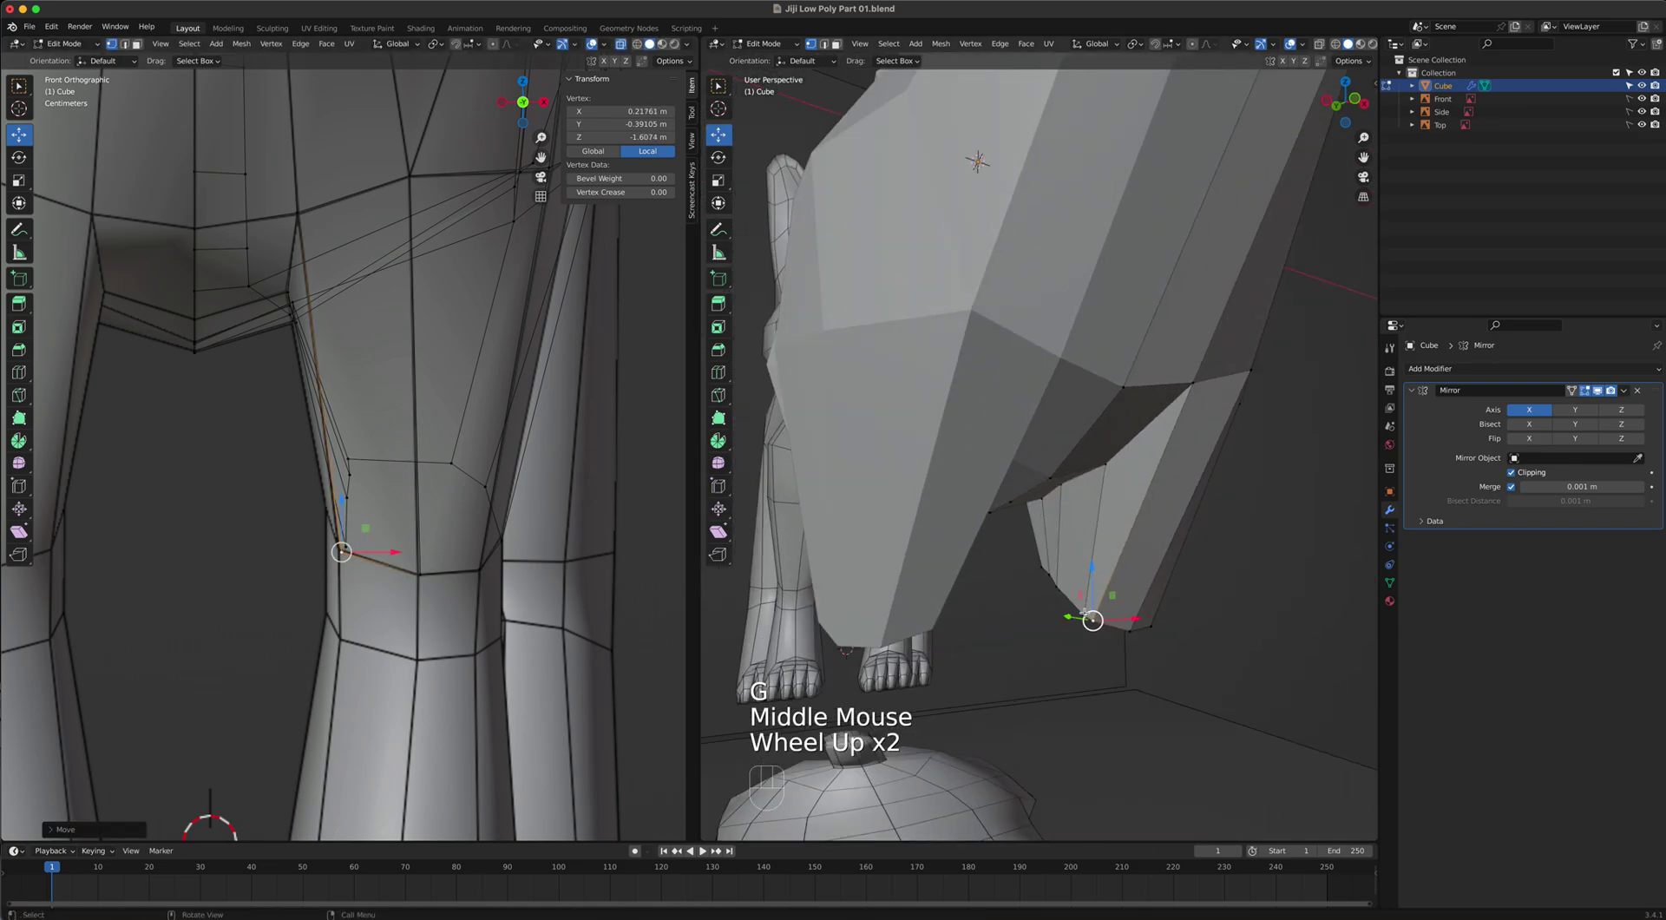
pyautogui.click(1079, 608)
pyautogui.press('g')
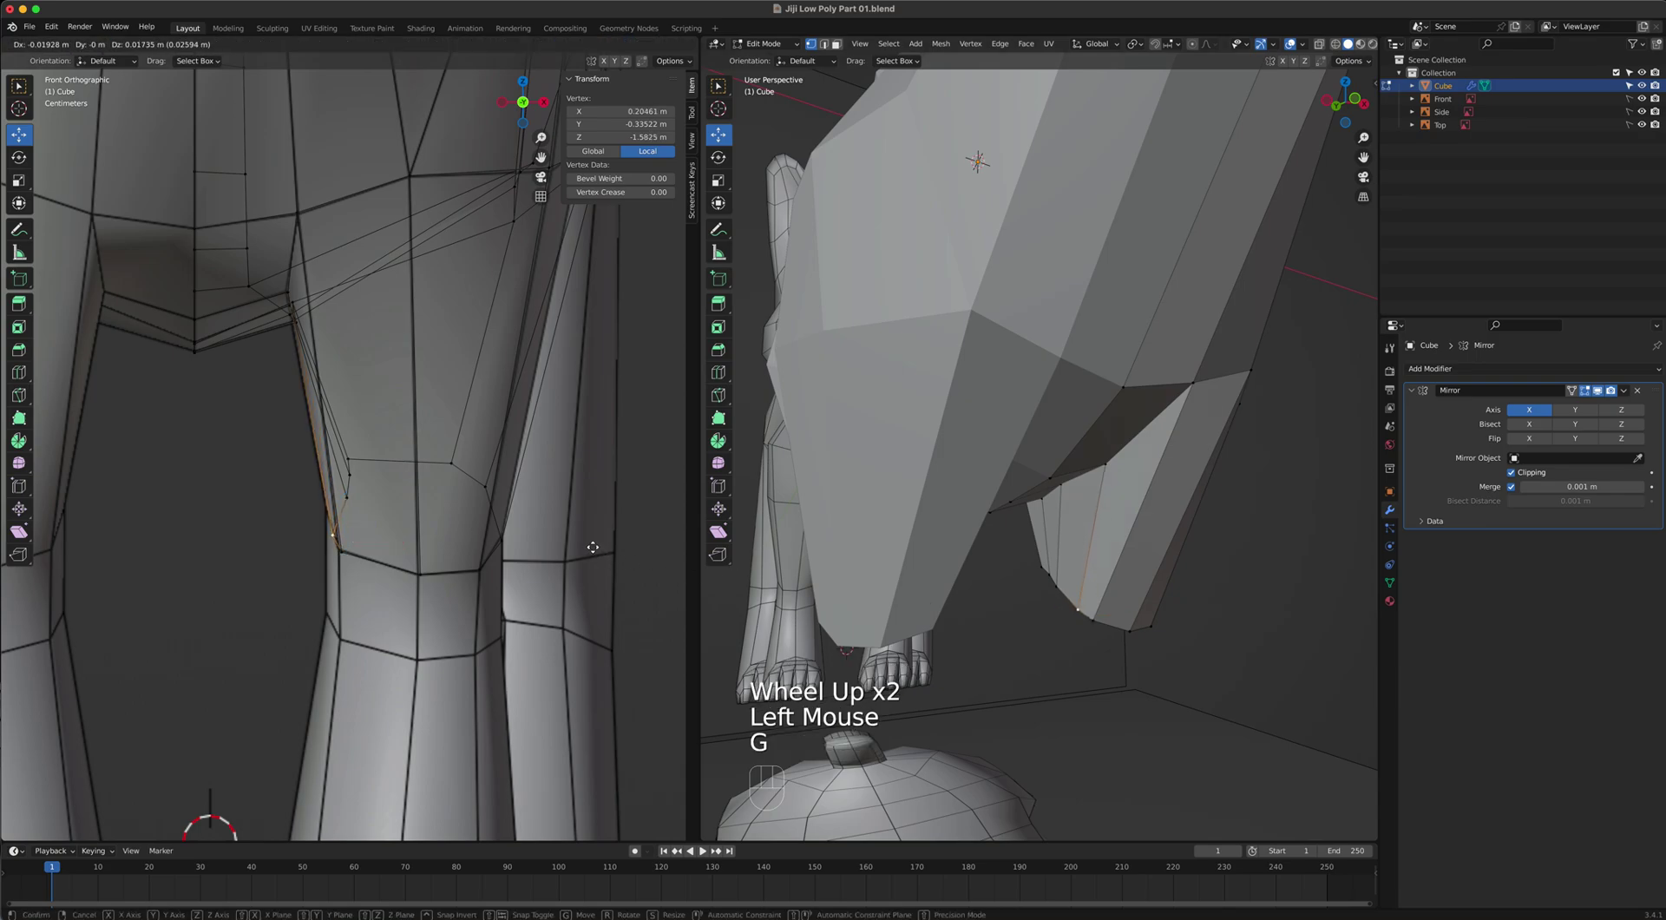
pyautogui.click(587, 528)
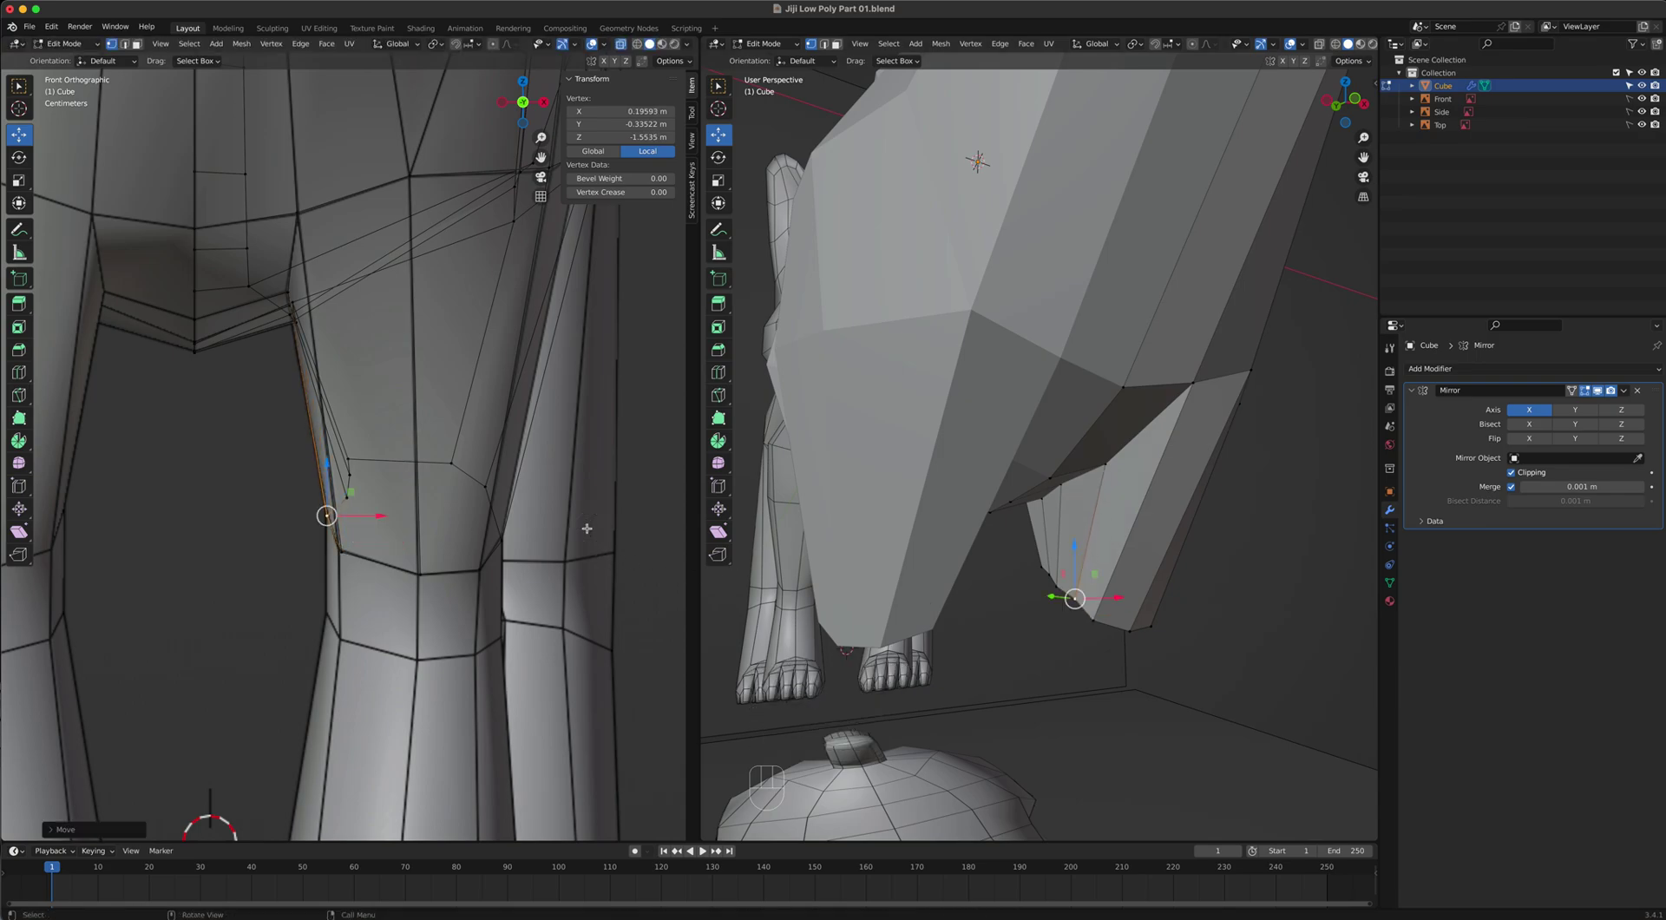
# View the leg opening from below and reposition its rear inner vertices to start rounding the loop.
pyautogui.moveTo(1037, 540); pyautogui.dragTo(717, 468, button='middle')
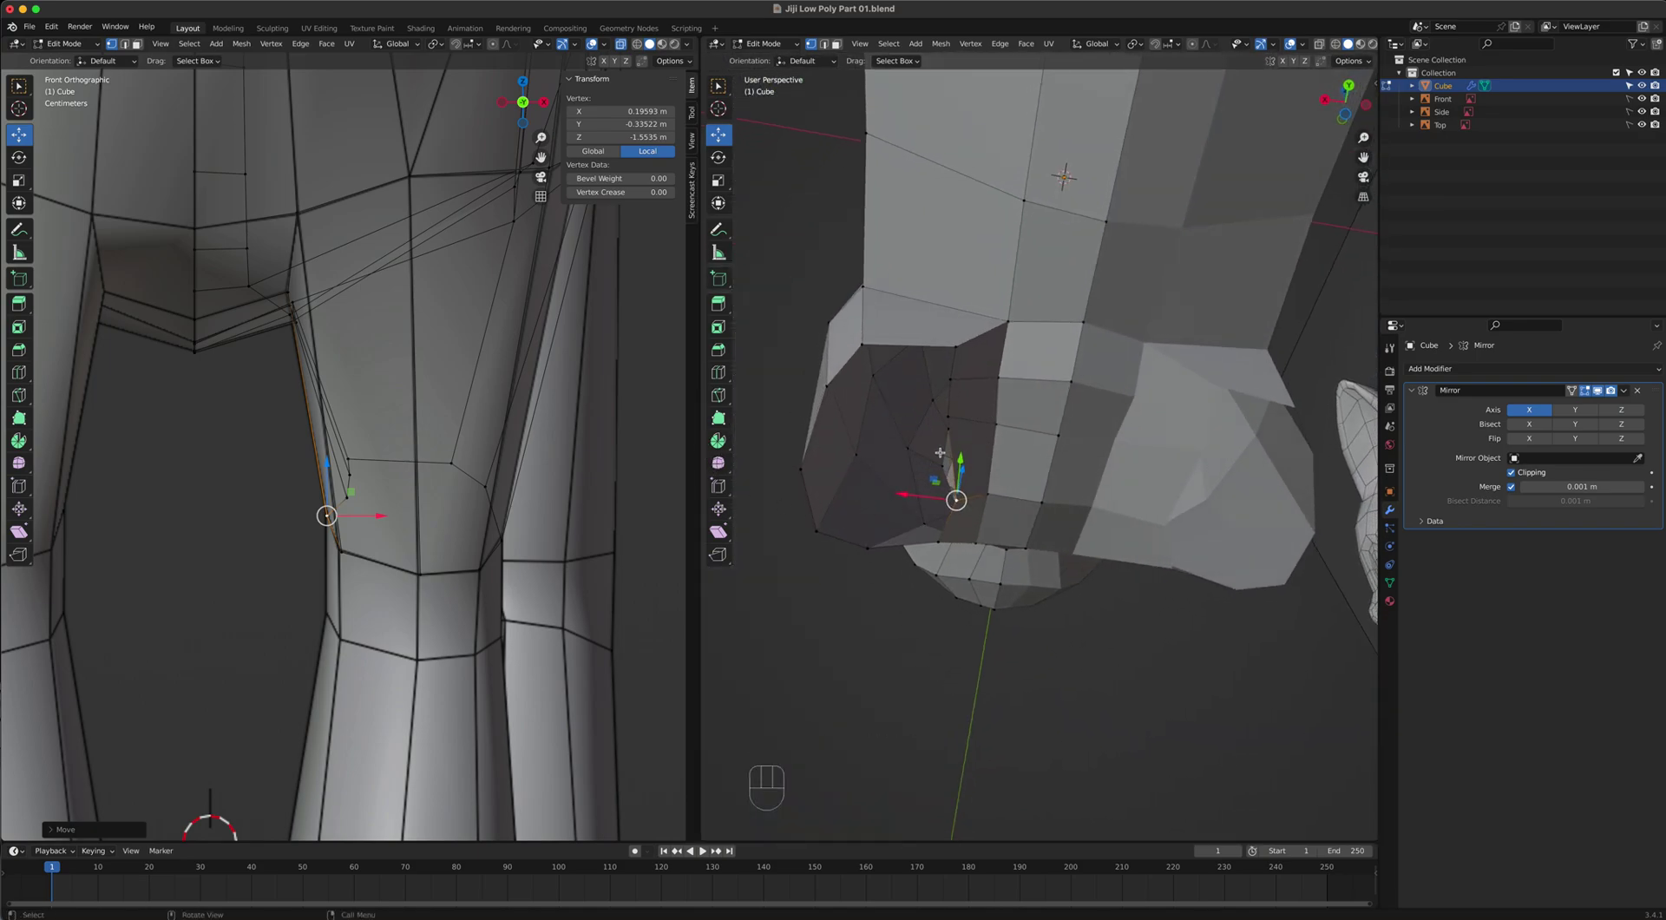
pyautogui.press('KP_3')
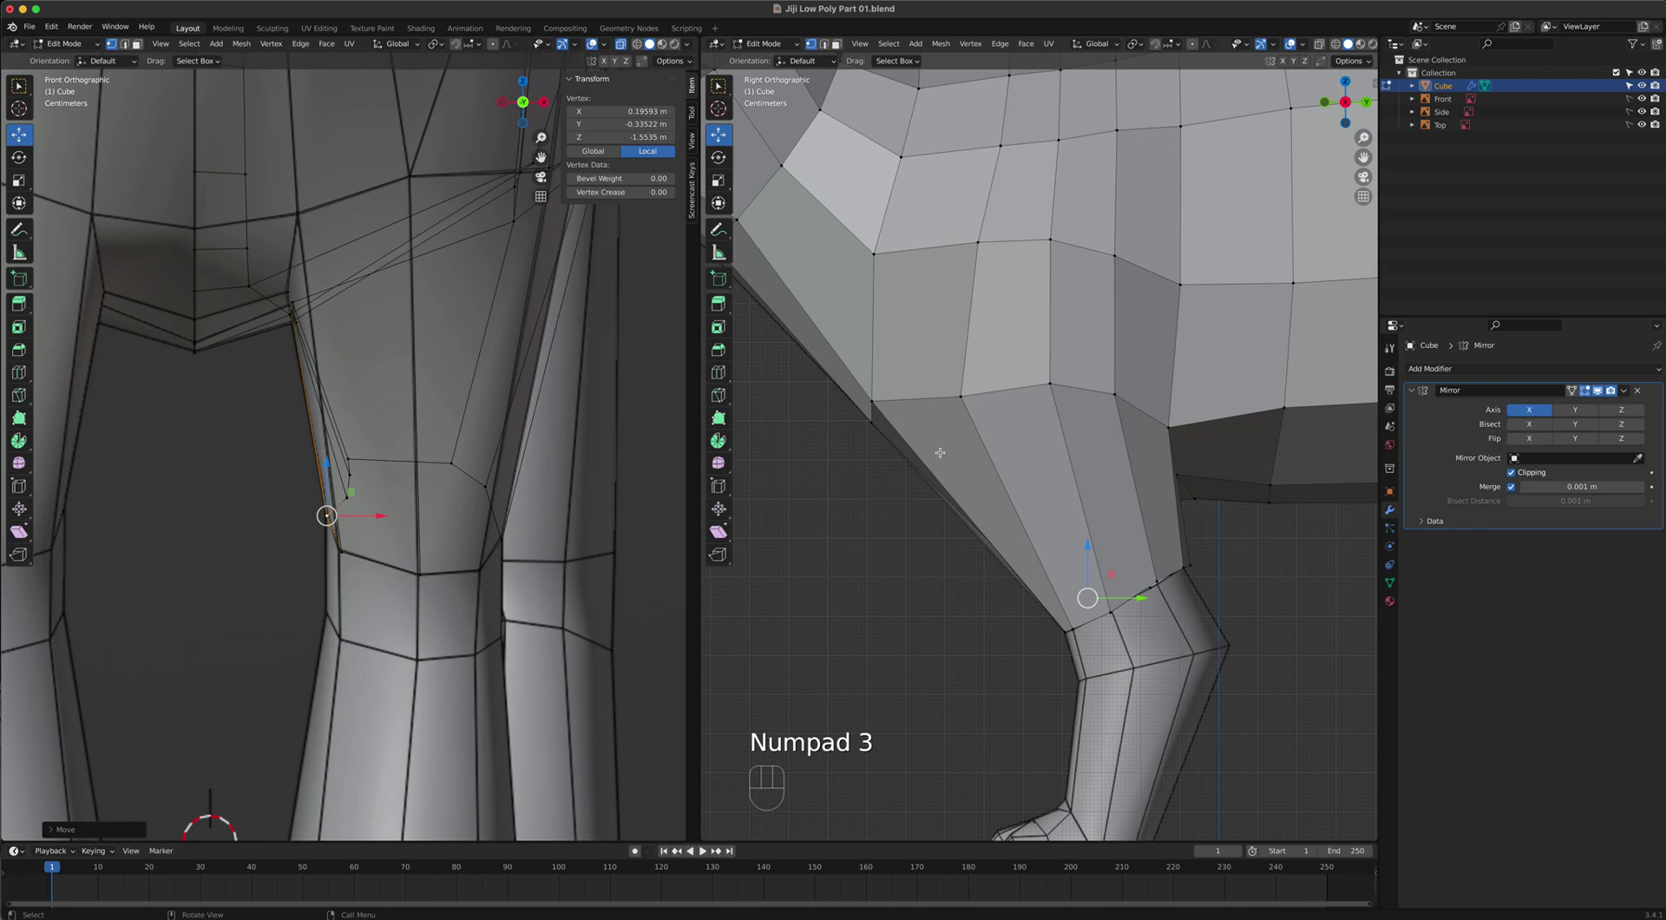
pyautogui.scroll(2, 1137, 502)
pyautogui.moveTo(1138, 502); pyautogui.dragTo(1043, 489, button='middle')
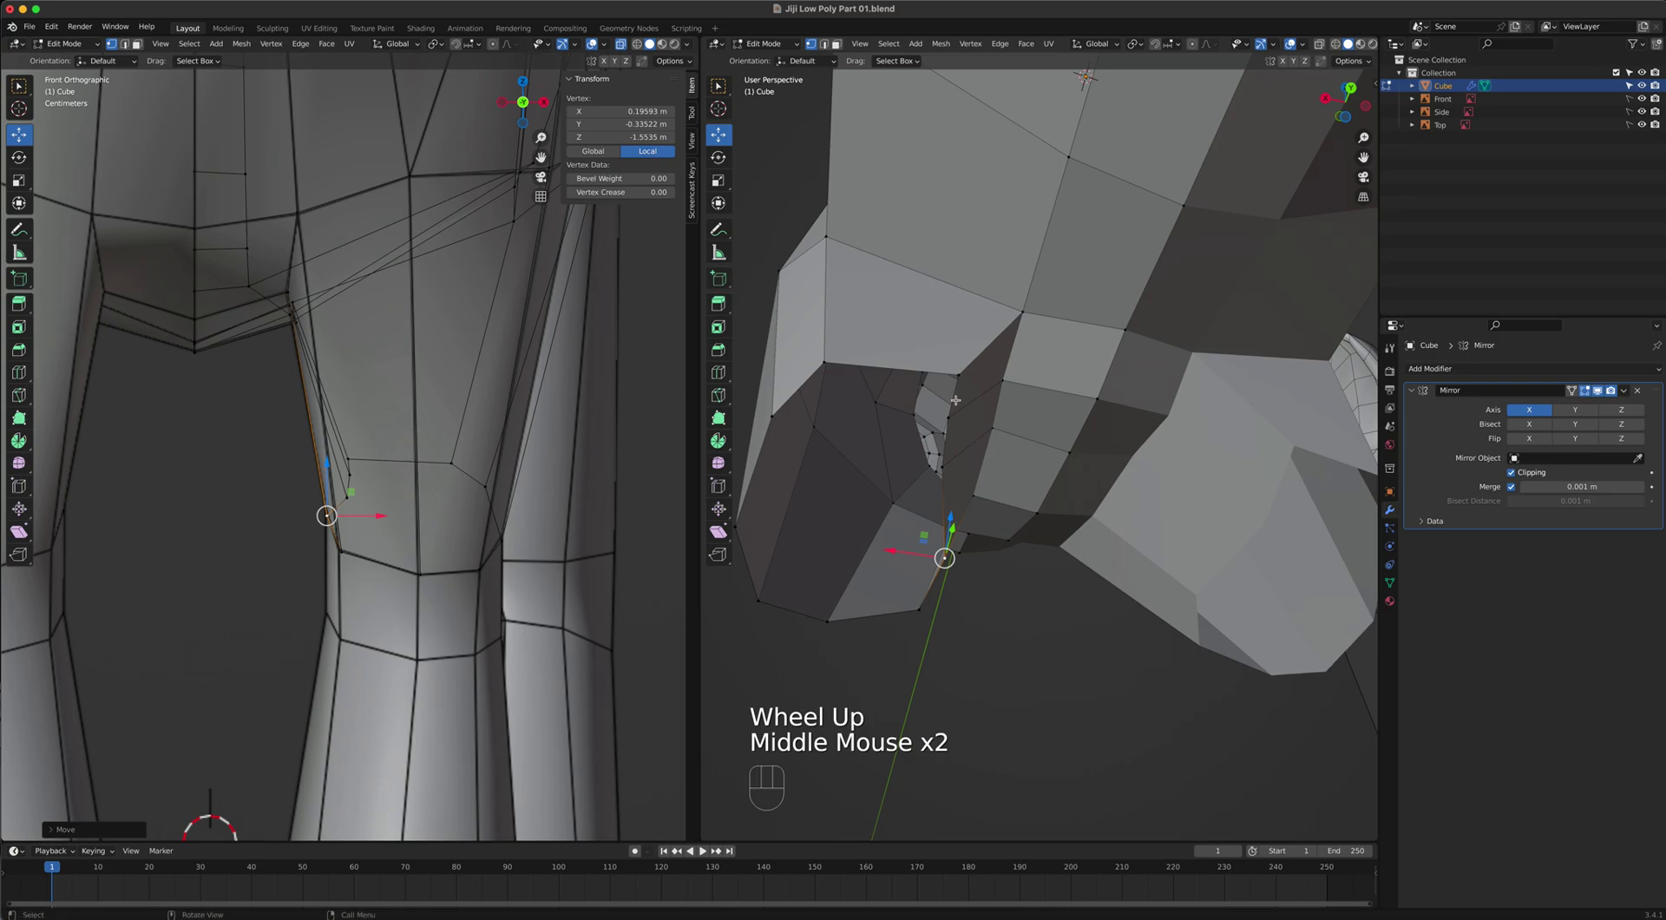
pyautogui.click(956, 379)
pyautogui.moveTo(972, 444); pyautogui.dragTo(963, 408, button='middle')
pyautogui.moveTo(922, 309); pyautogui.dragTo(959, 287)
pyautogui.click(953, 423)
pyautogui.moveTo(904, 408); pyautogui.dragTo(916, 408)
# Adjust the middle inner vertices of the leg opening, moving the forward one about 0.01 m toward the body's centre.
pyautogui.moveTo(916, 408); pyautogui.dragTo(976, 445, button='middle')
pyautogui.click(975, 445)
pyautogui.moveTo(926, 427); pyautogui.dragTo(931, 430)
pyautogui.moveTo(977, 494); pyautogui.dragTo(951, 413, button='middle')
pyautogui.moveTo(962, 365); pyautogui.dragTo(957, 433)
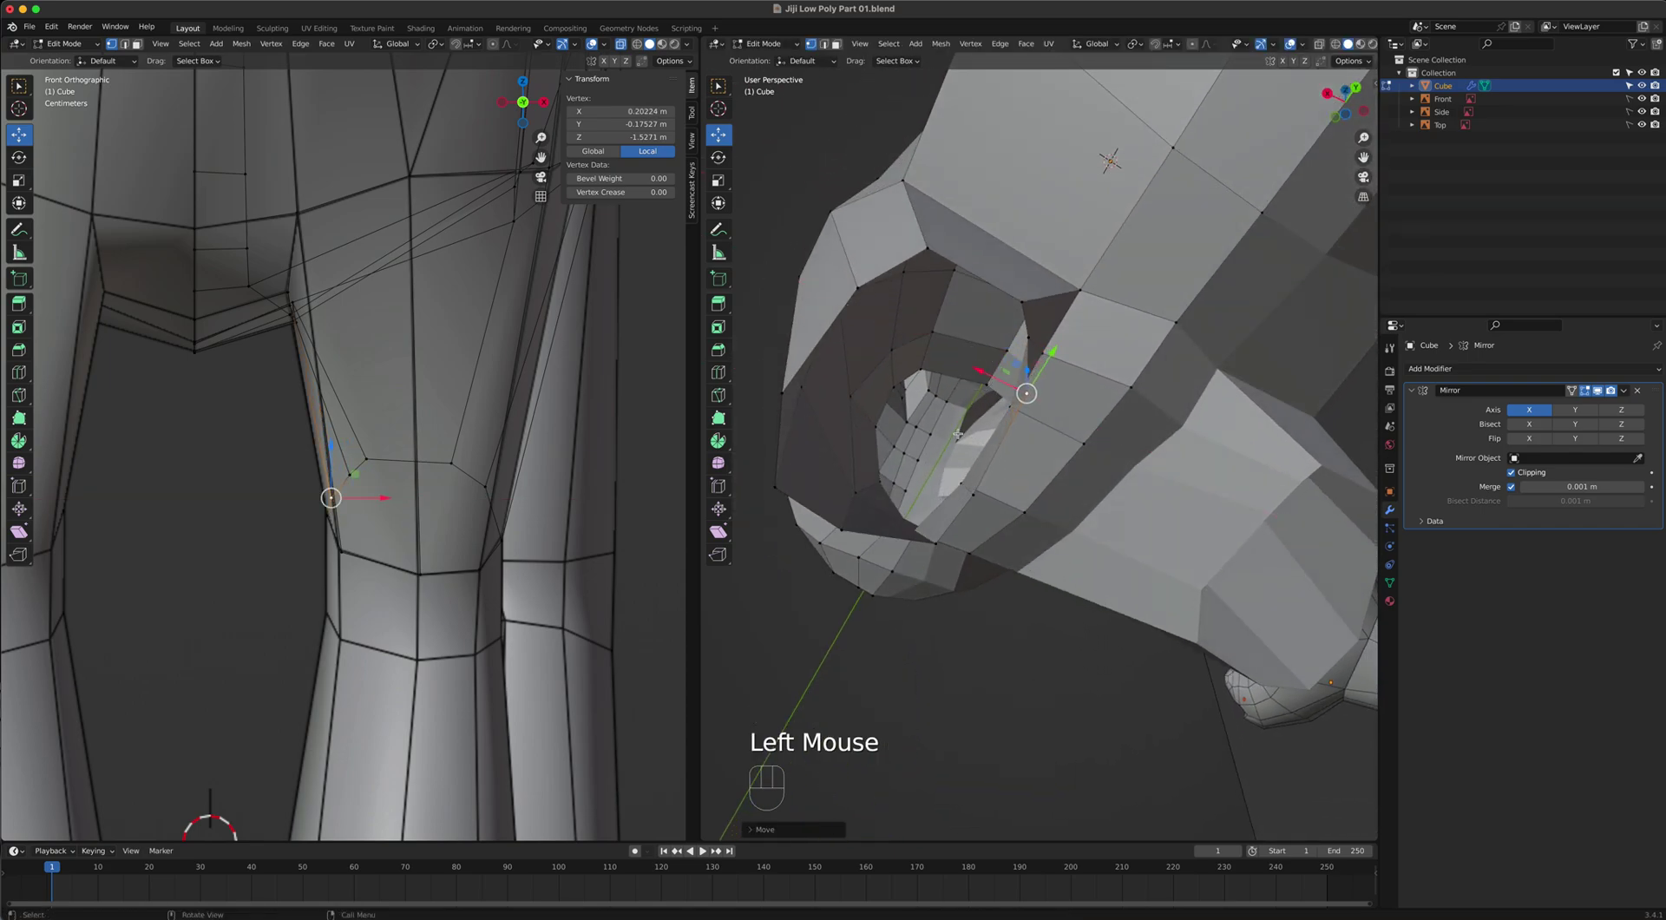
pyautogui.click(968, 494)
pyautogui.moveTo(925, 473); pyautogui.dragTo(940, 482)
pyautogui.moveTo(940, 481); pyautogui.dragTo(845, 533, button='middle')
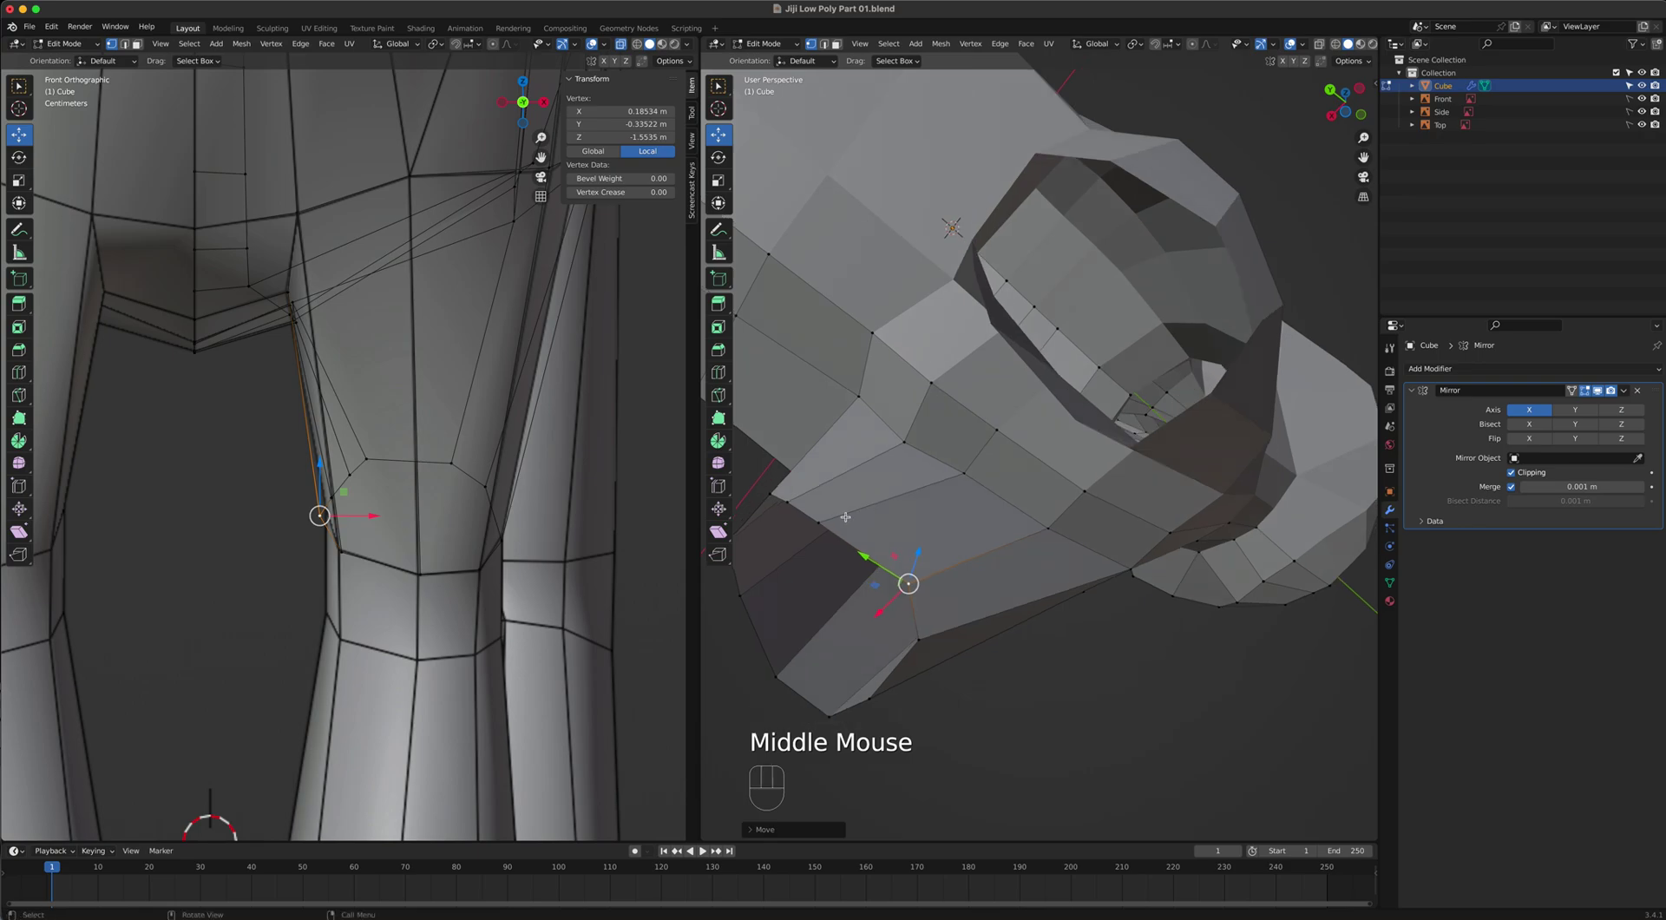
# Even out the remaining inner vertices of the leg opening and move the rear inner corner vertex about 0.01 m outward and forward.
pyautogui.click(838, 541)
pyautogui.moveTo(783, 497); pyautogui.dragTo(830, 521)
pyautogui.click(759, 487)
pyautogui.moveTo(744, 472); pyautogui.dragTo(772, 495)
pyautogui.moveTo(772, 494); pyautogui.dragTo(1100, 573, button='middle')
pyautogui.click(1113, 564)
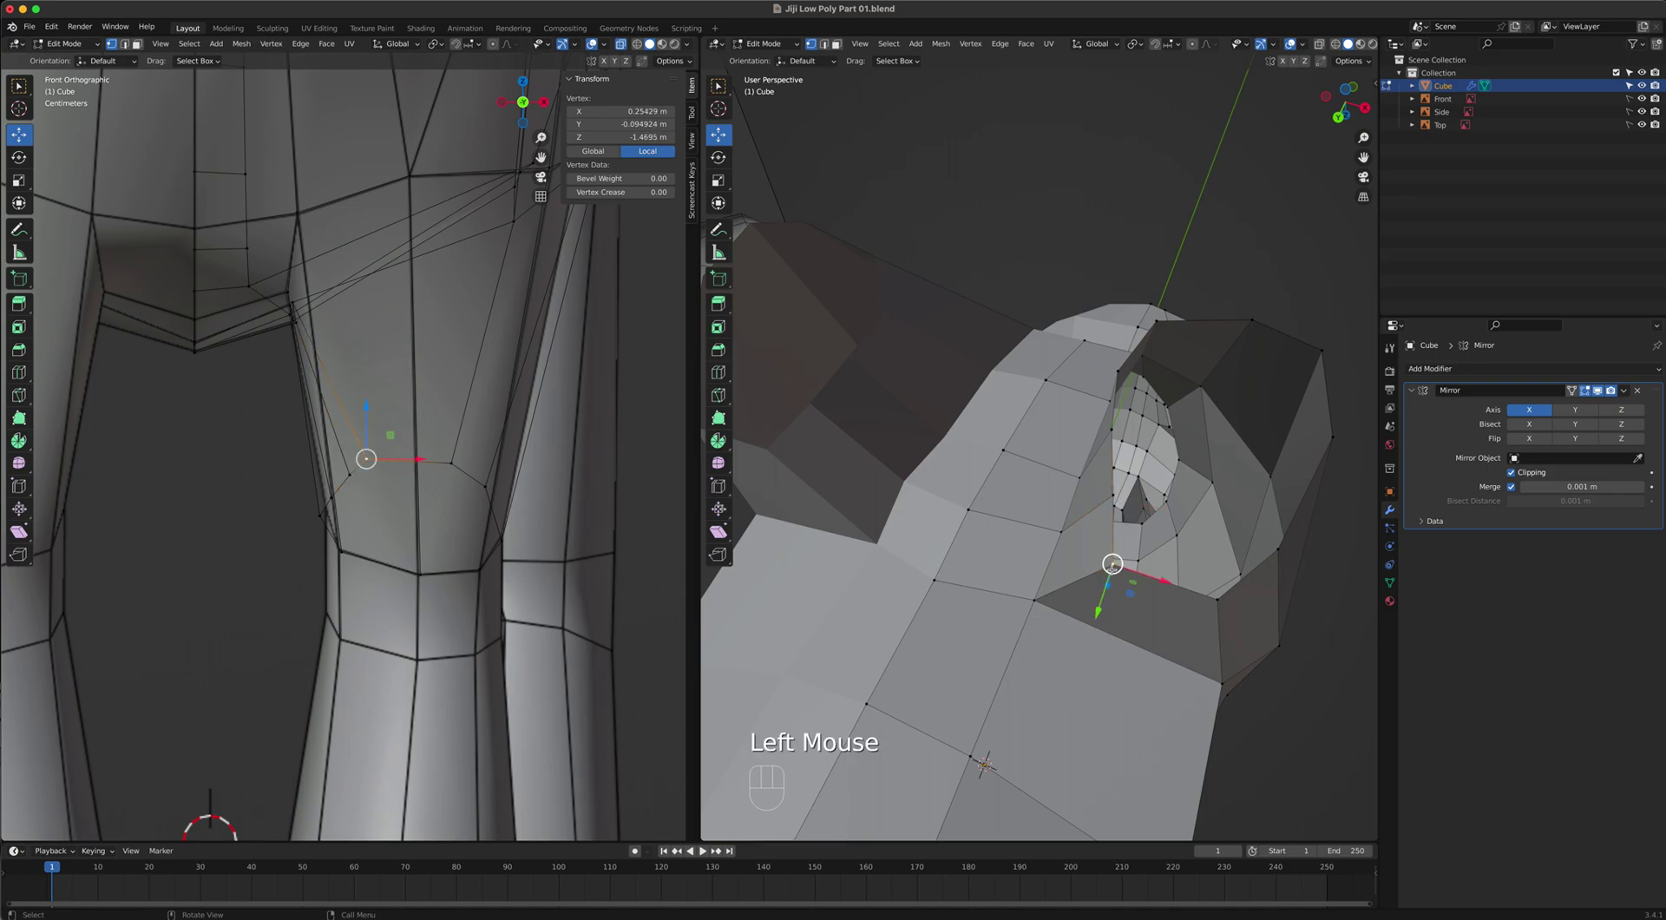
pyautogui.moveTo(1149, 586); pyautogui.dragTo(1111, 617)
# Extrude the edge loop at the leg's lower opening about 0.15 m down and 0.08 m backward in the side view.
pyautogui.moveTo(1110, 618); pyautogui.dragTo(924, 221, button='middle')
pyautogui.press('KP_3')
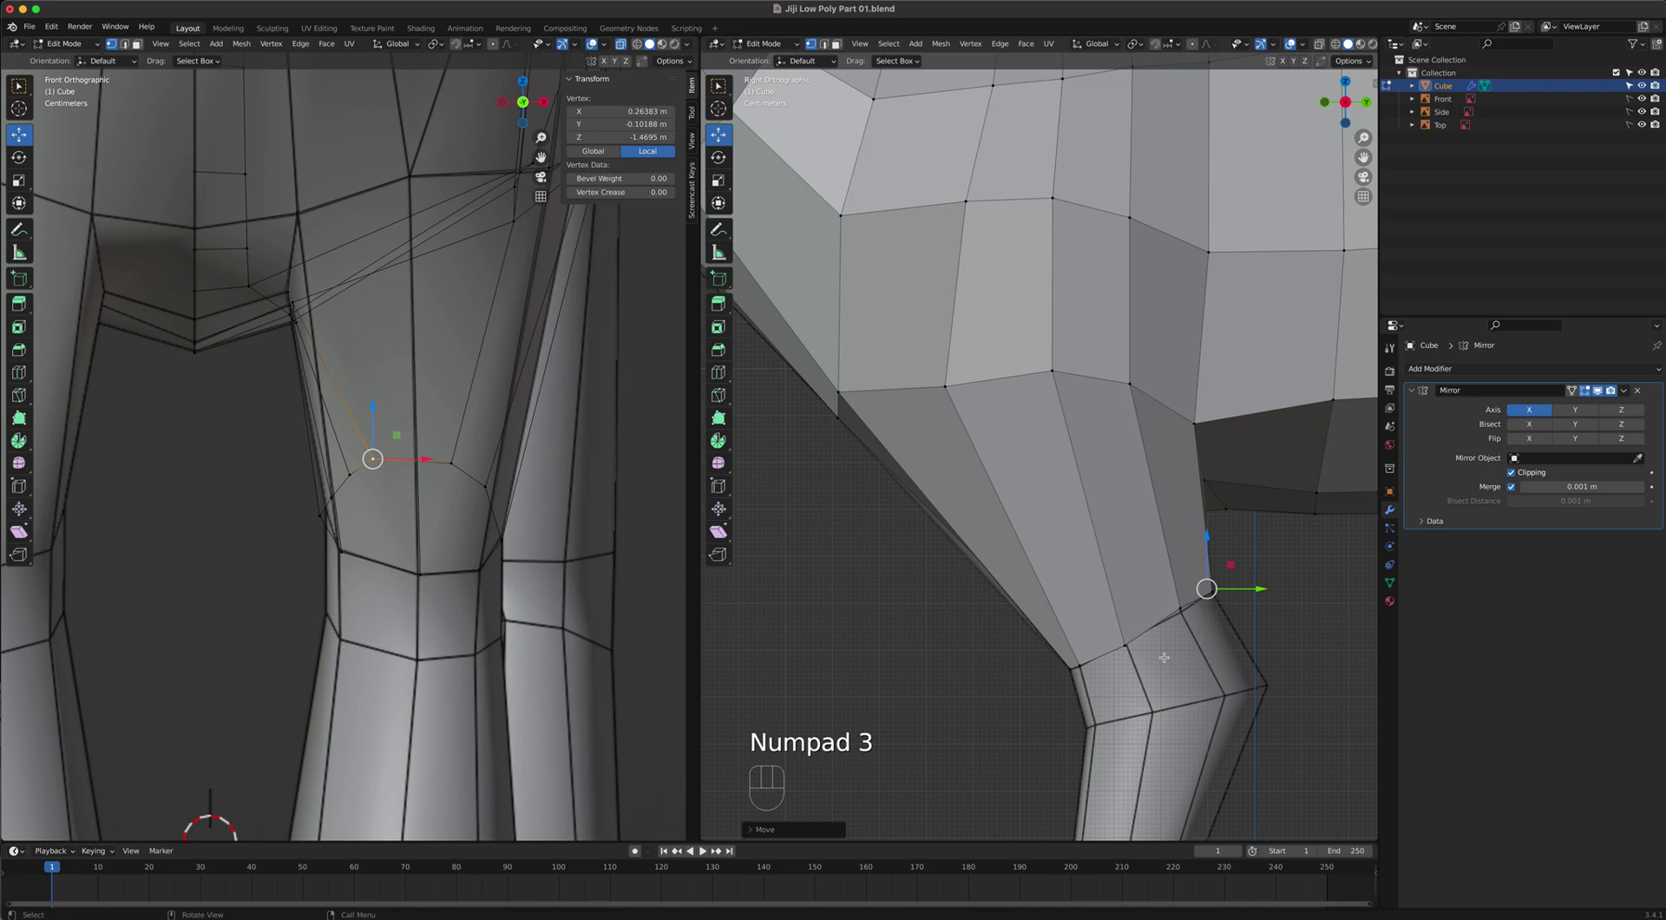
pyautogui.press('2')
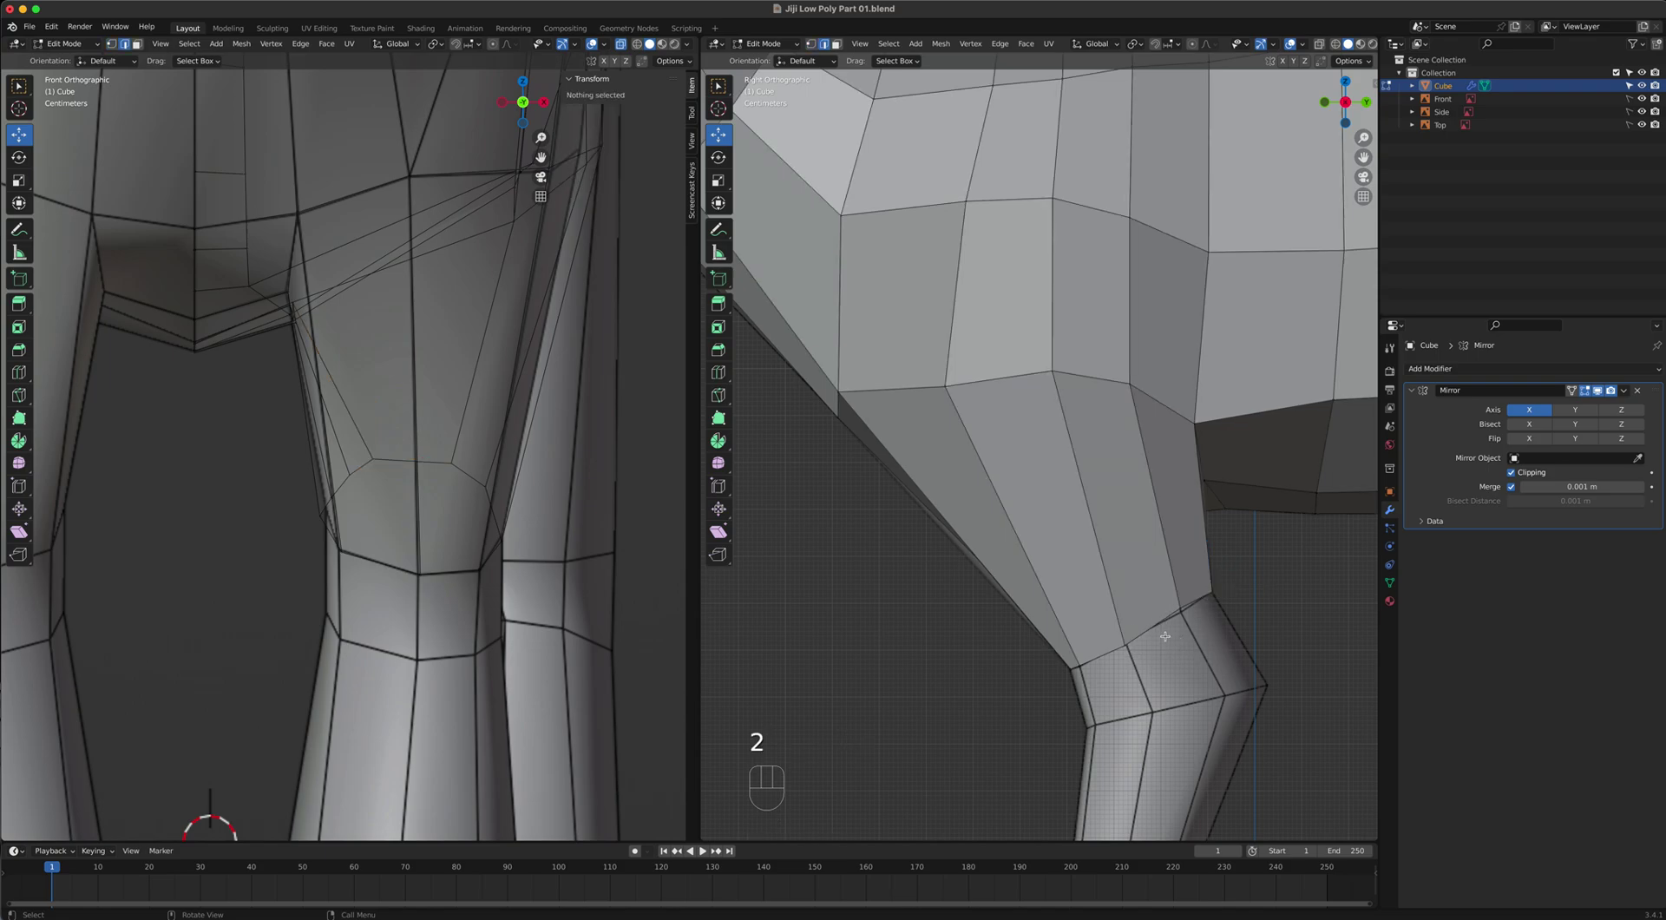
pyautogui.keyDown('alt'); pyautogui.click(1153, 629); pyautogui.keyUp('alt')
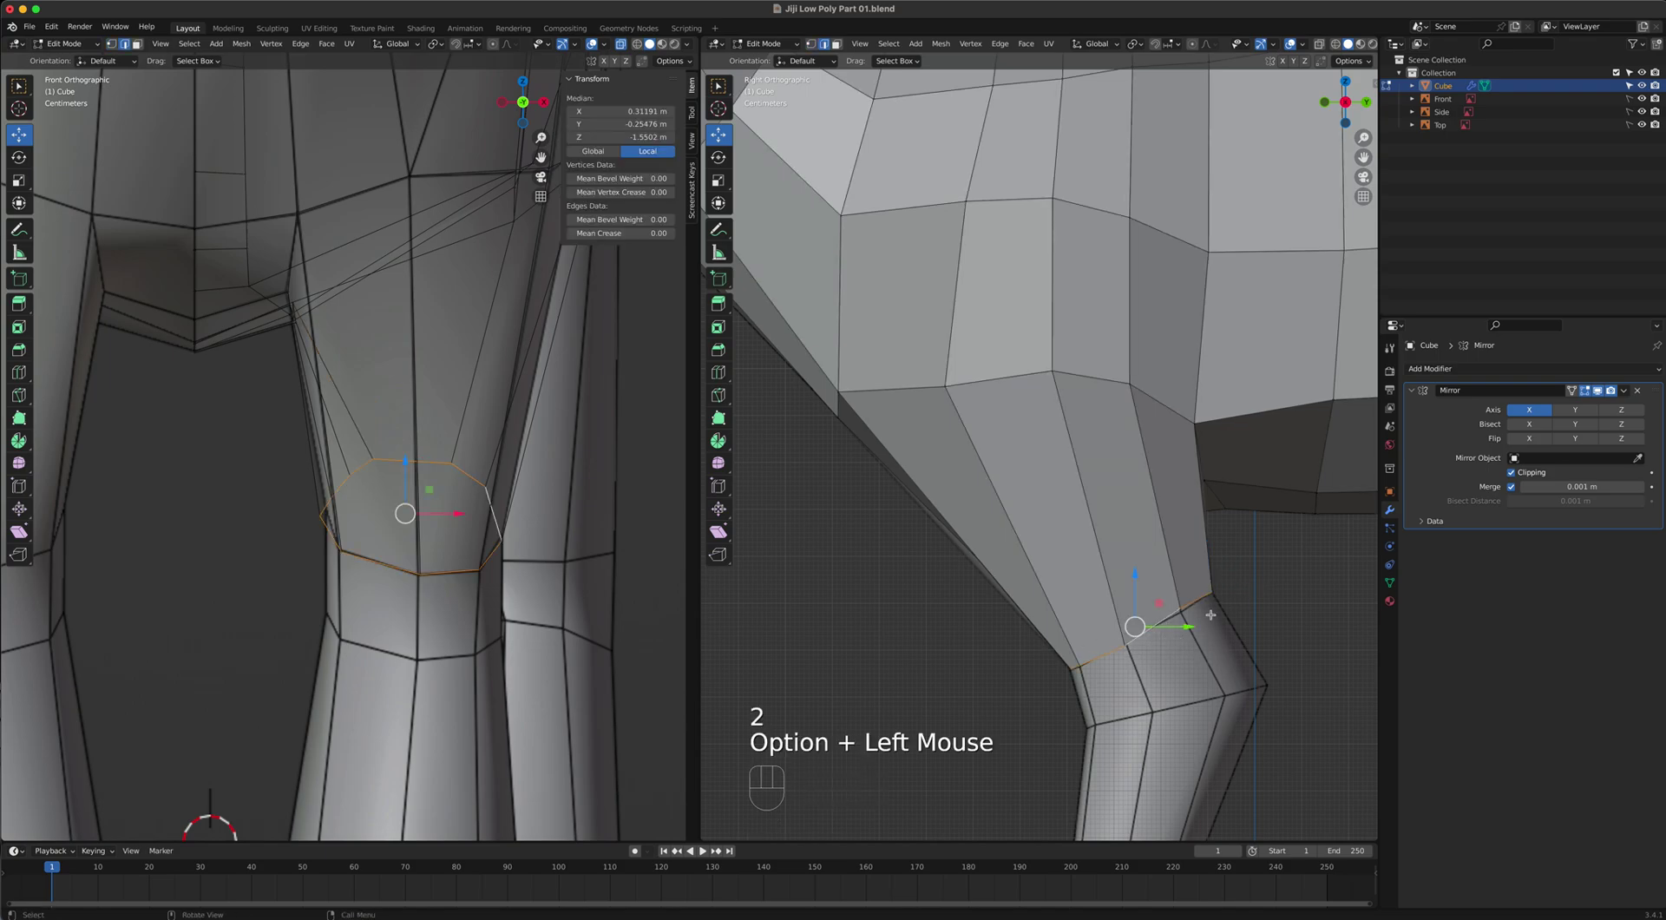
pyautogui.keyDown('shift'); pyautogui.moveTo(1175, 661); pyautogui.dragTo(1110, 543, button='middle'); pyautogui.keyUp('shift')
pyautogui.press('e')
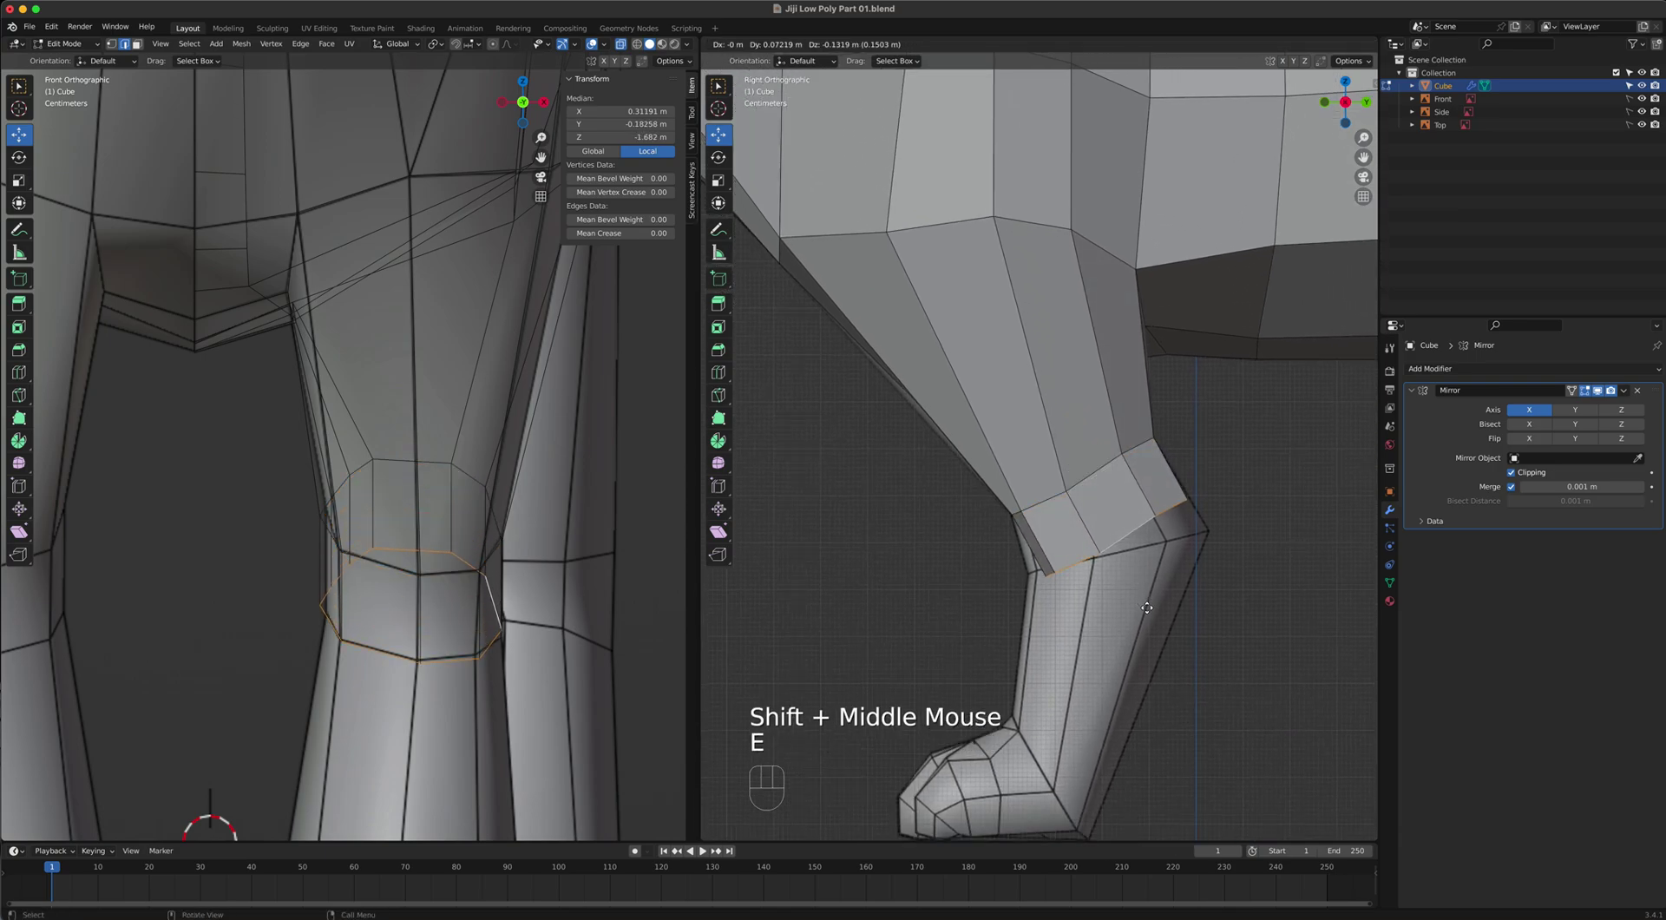
pyautogui.click(1193, 617)
# Rotate the extruded loop to follow the reference's joint line and enlarge it to the leg's front-to-back width in the side view.
pyautogui.press('r')
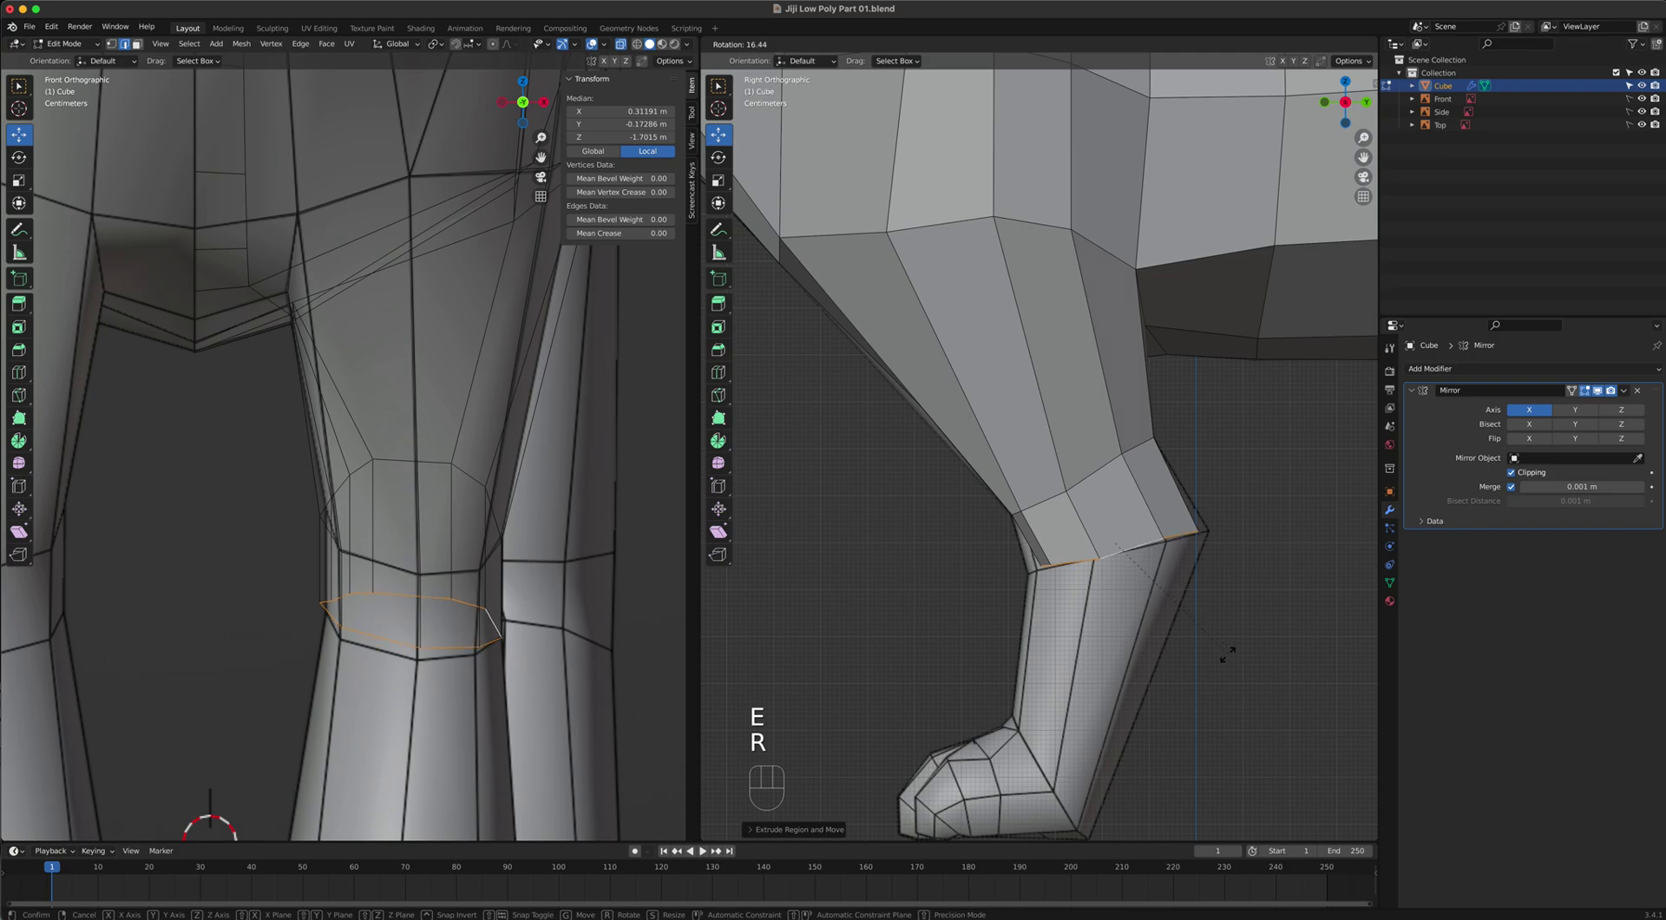
pyautogui.click(1225, 655)
pyautogui.press('s')
pyautogui.click(1277, 639)
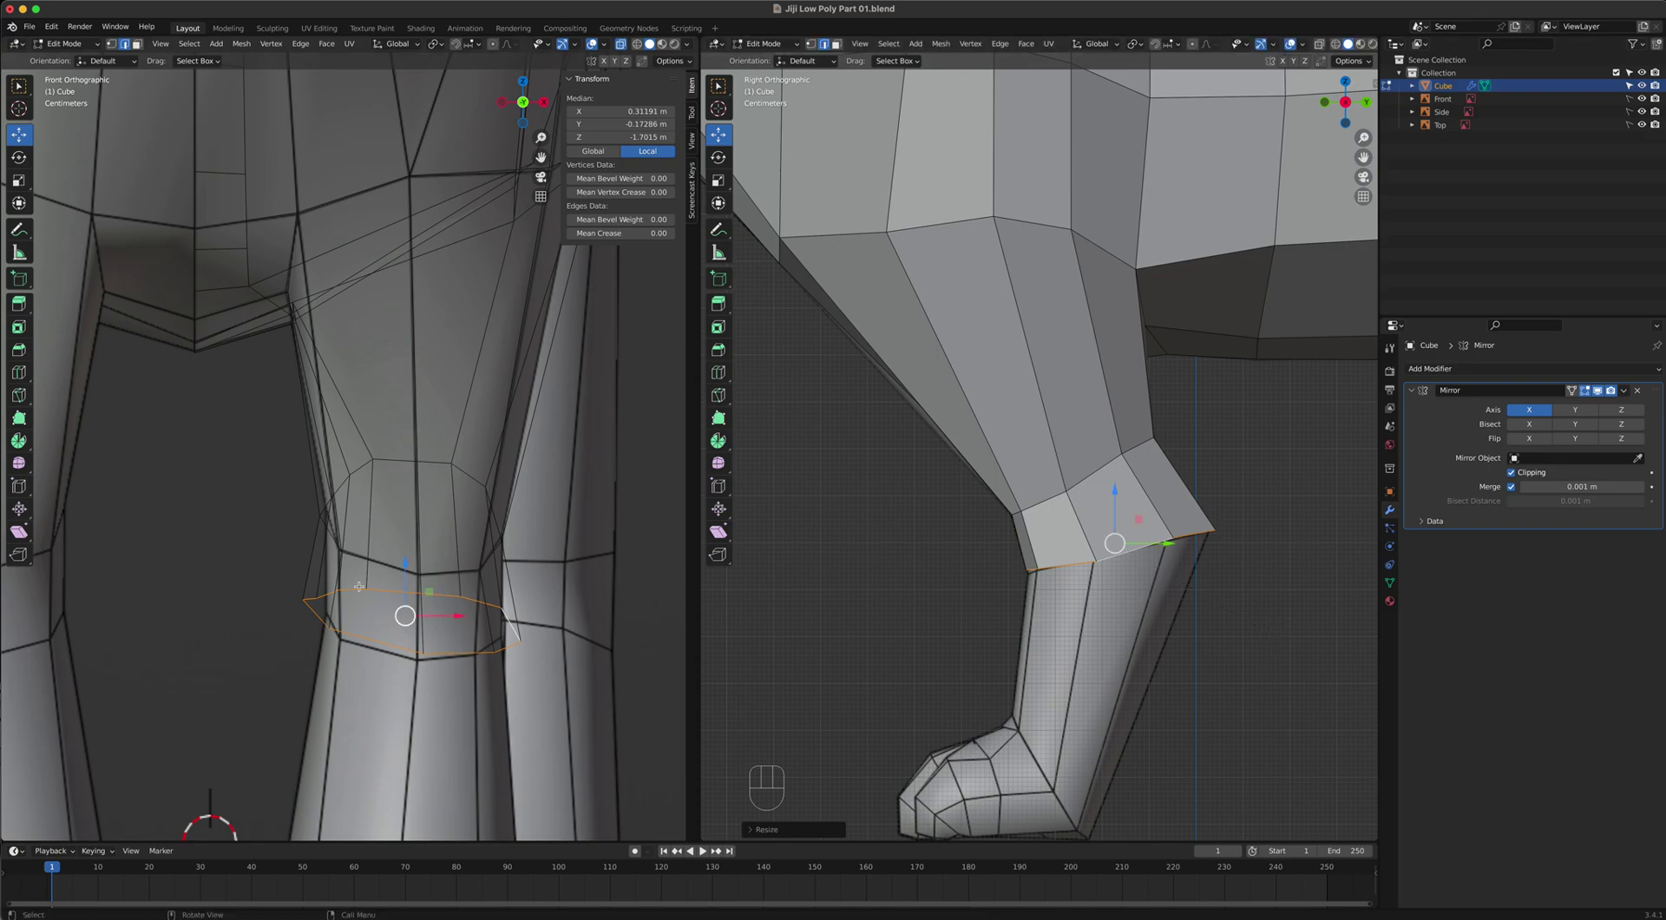
# Scale the loop along X to about 0.81 so it fits the reference leg's width in the front view.
pyautogui.click(19, 181)
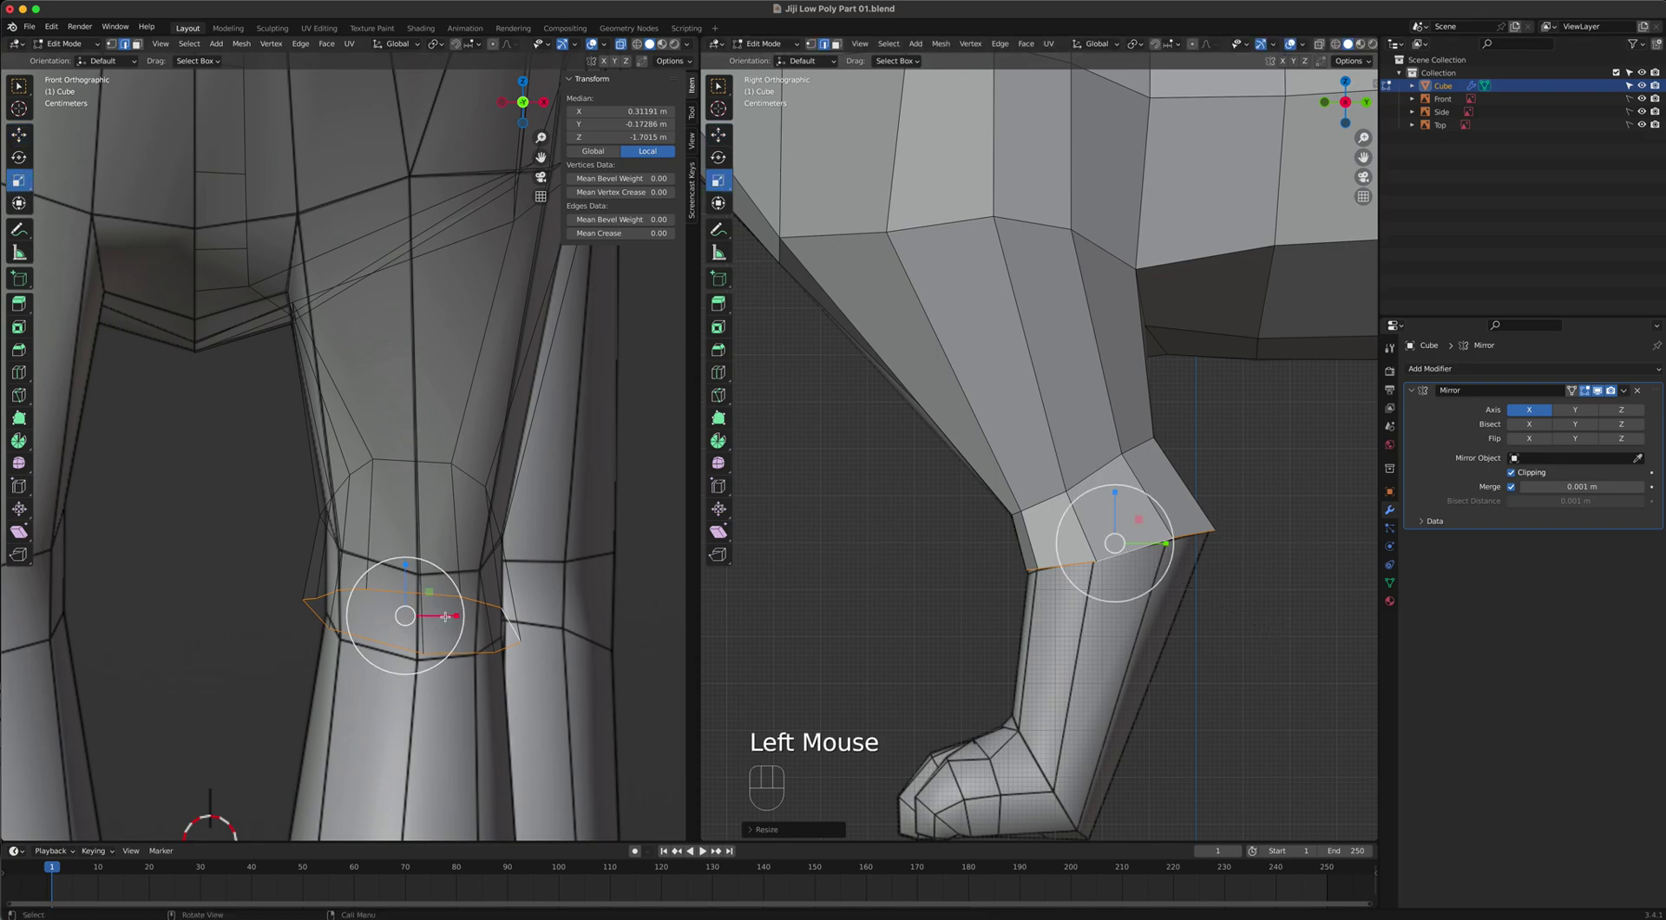
pyautogui.moveTo(455, 616); pyautogui.dragTo(445, 617)
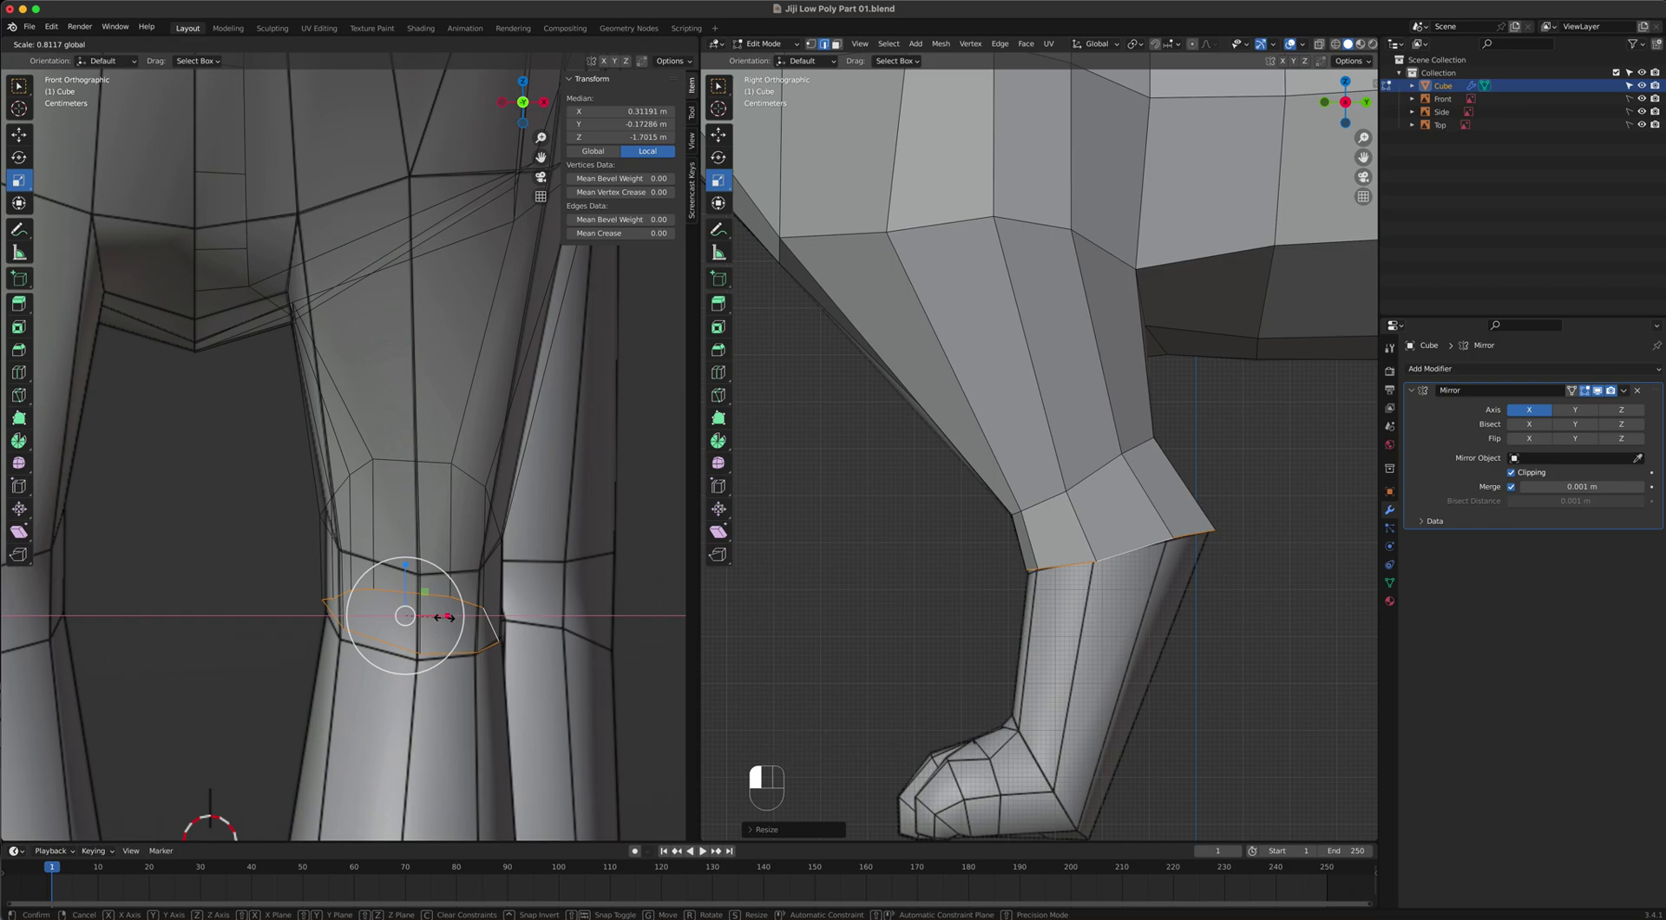
pyautogui.moveTo(445, 617); pyautogui.dragTo(445, 617)
pyautogui.click(20, 90)
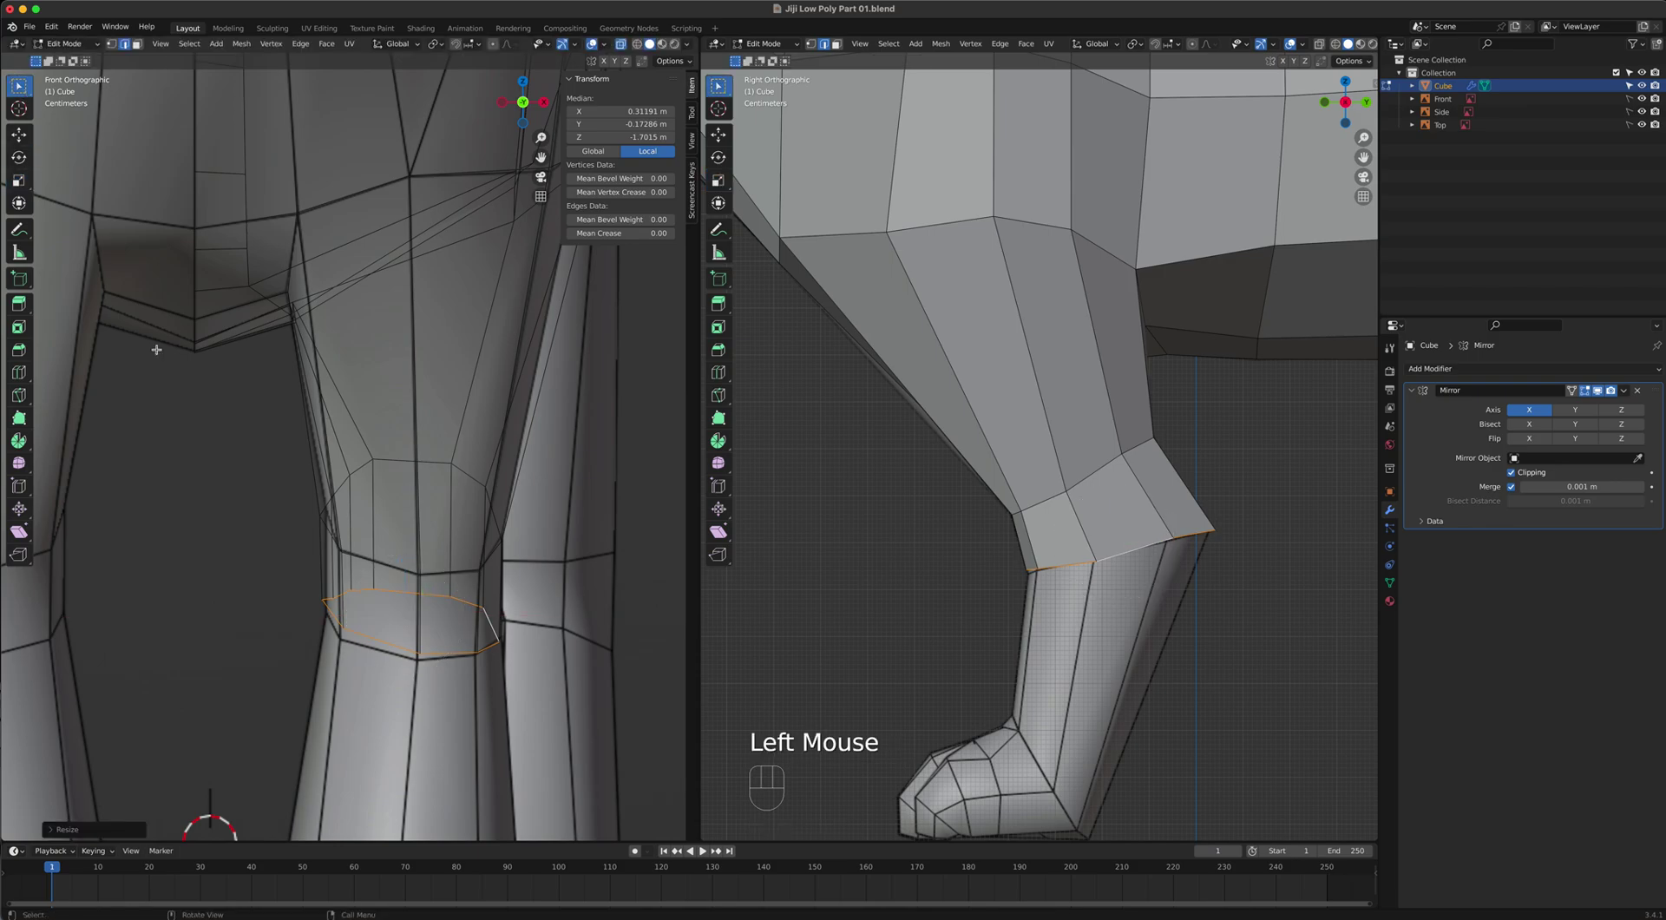
# Move the loop's front middle and front inner vertices onto the matching corners of the reference leg in the front view.
pyautogui.press('1')
pyautogui.scroll(2, 366, 610)
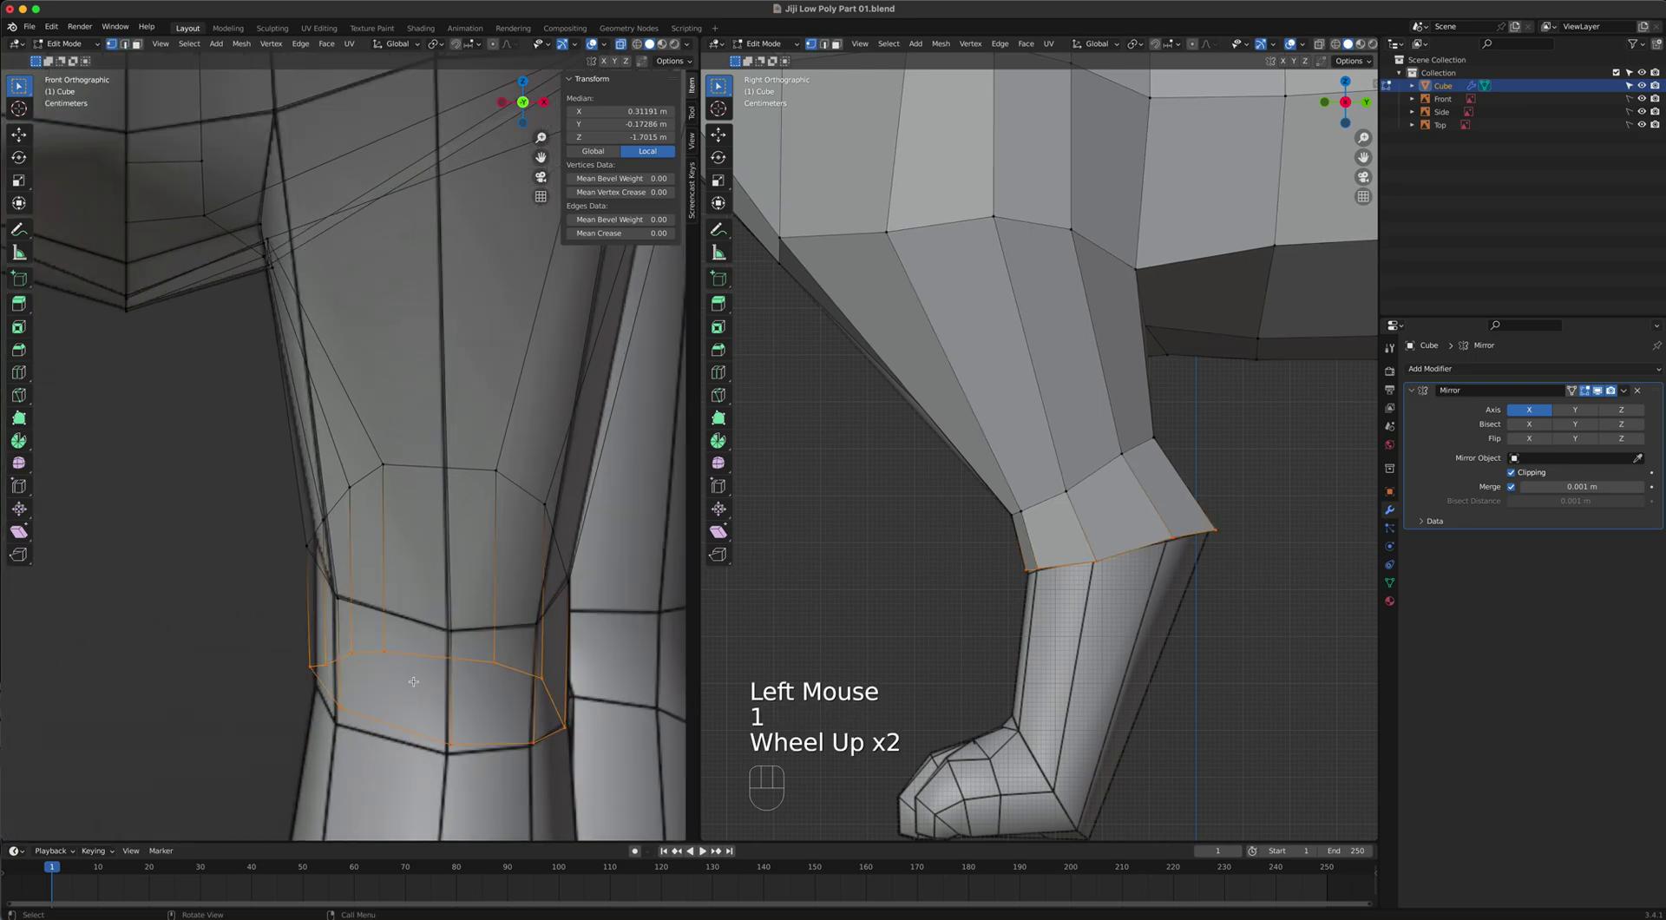
pyautogui.click(453, 744)
pyautogui.press('g')
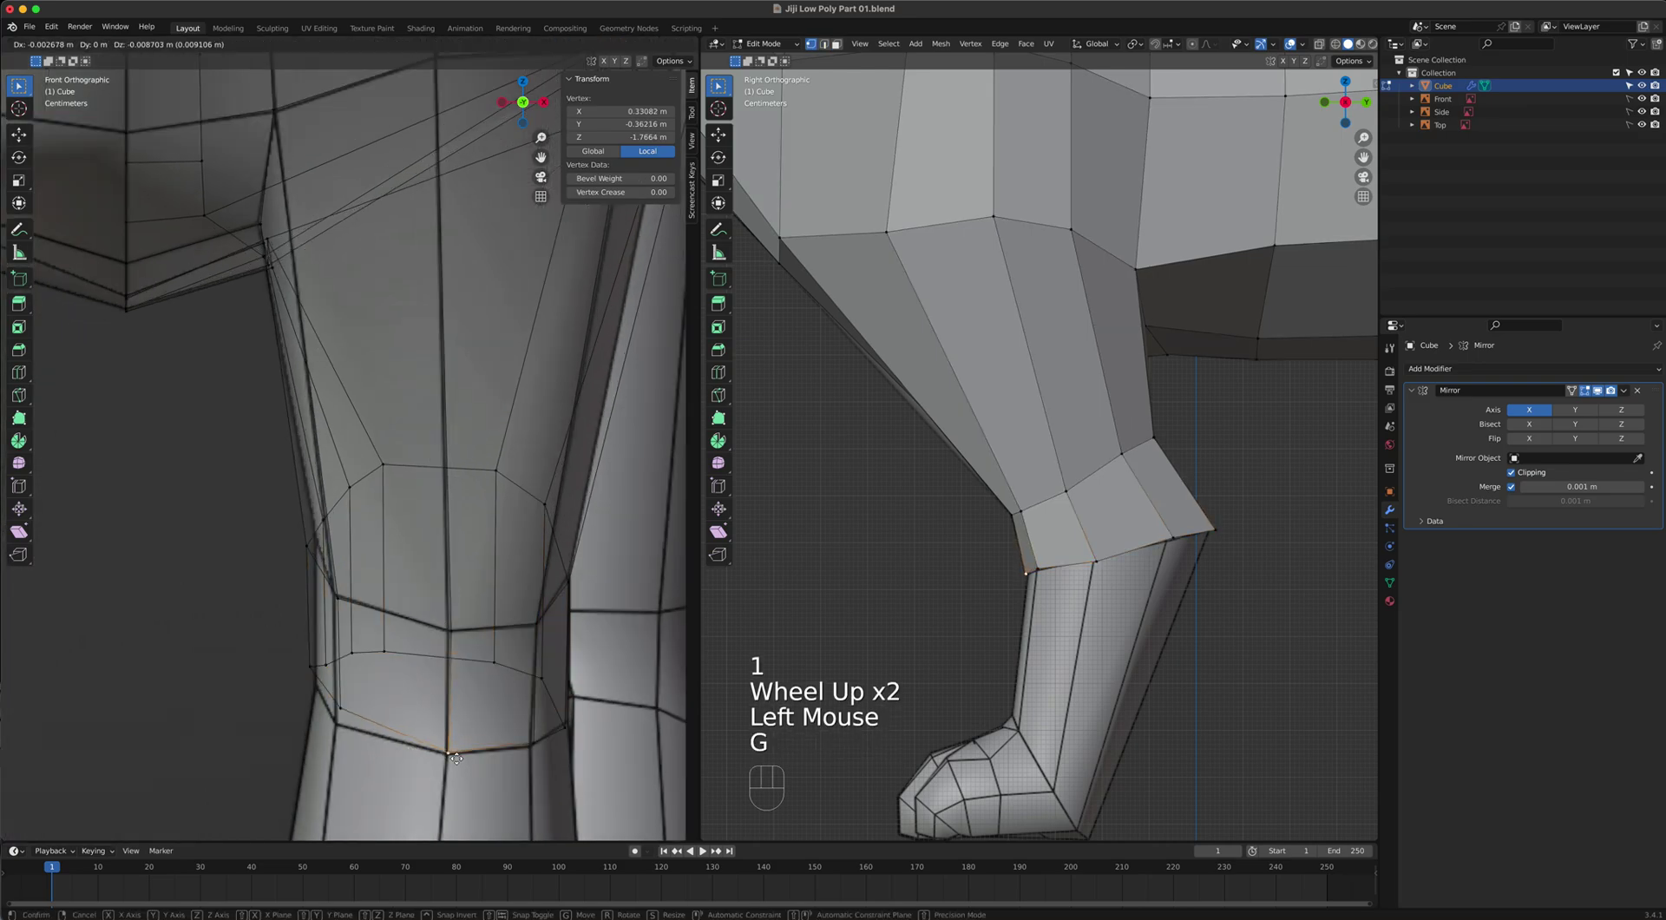
pyautogui.click(335, 722)
pyautogui.press('g')
pyautogui.click(333, 733)
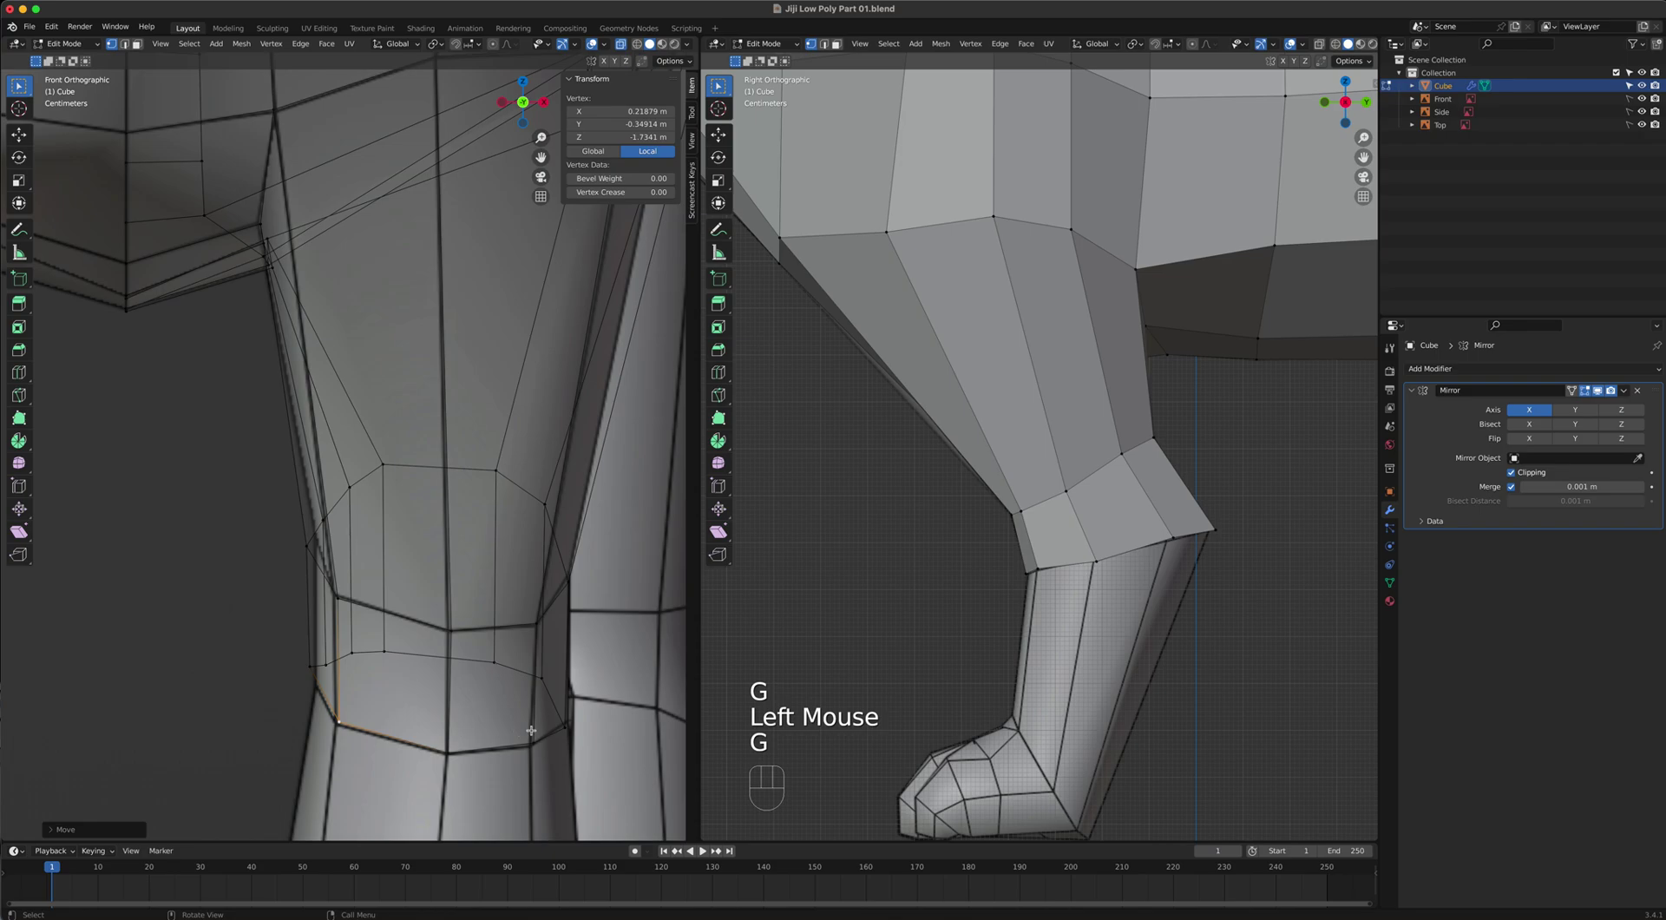
# Align the loop's outer side, rear outer and rearmost vertices with the reference joint line, mainly in the side view.
pyautogui.click(561, 729)
pyautogui.press('g')
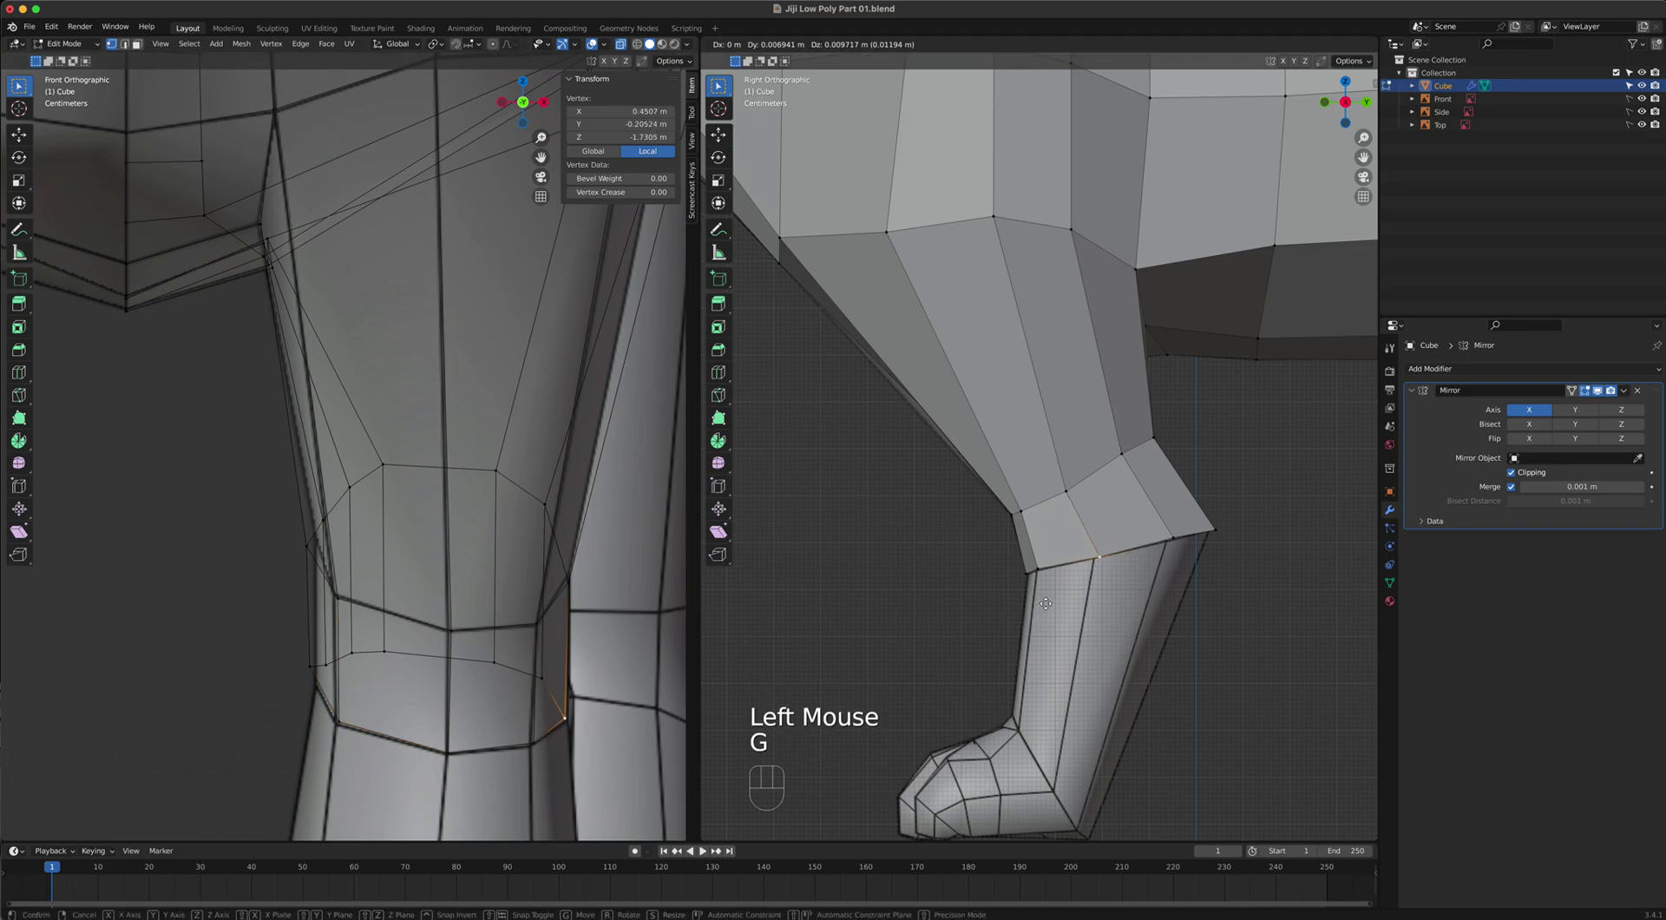
pyautogui.click(1051, 607)
pyautogui.press('g')
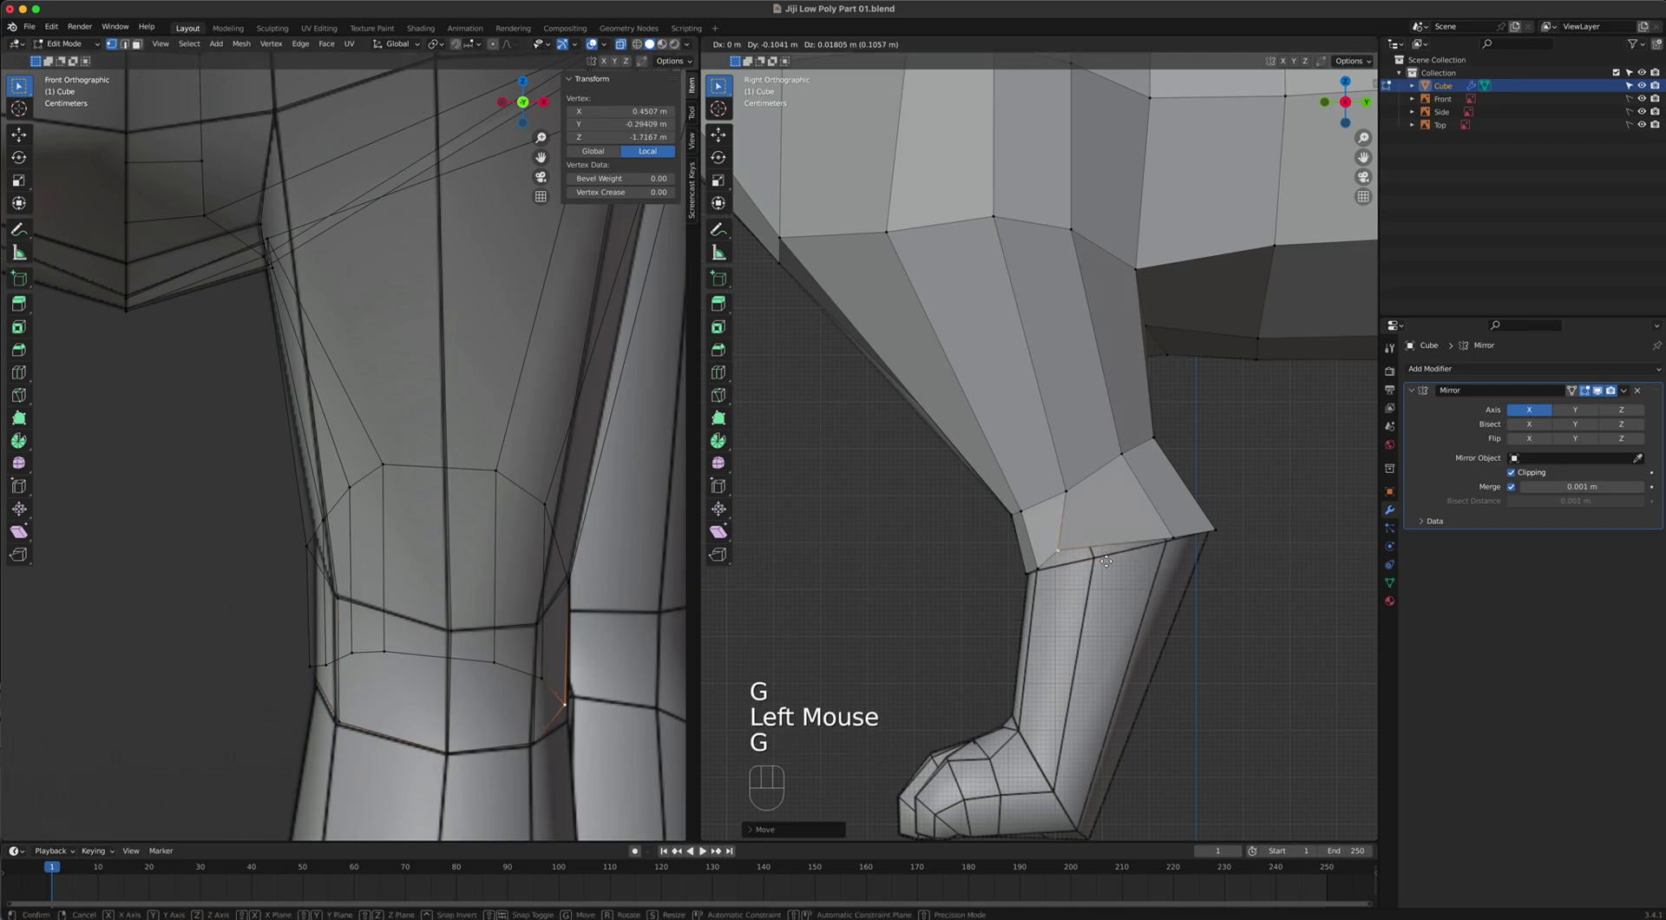
pyautogui.click(1165, 540)
pyautogui.press('g')
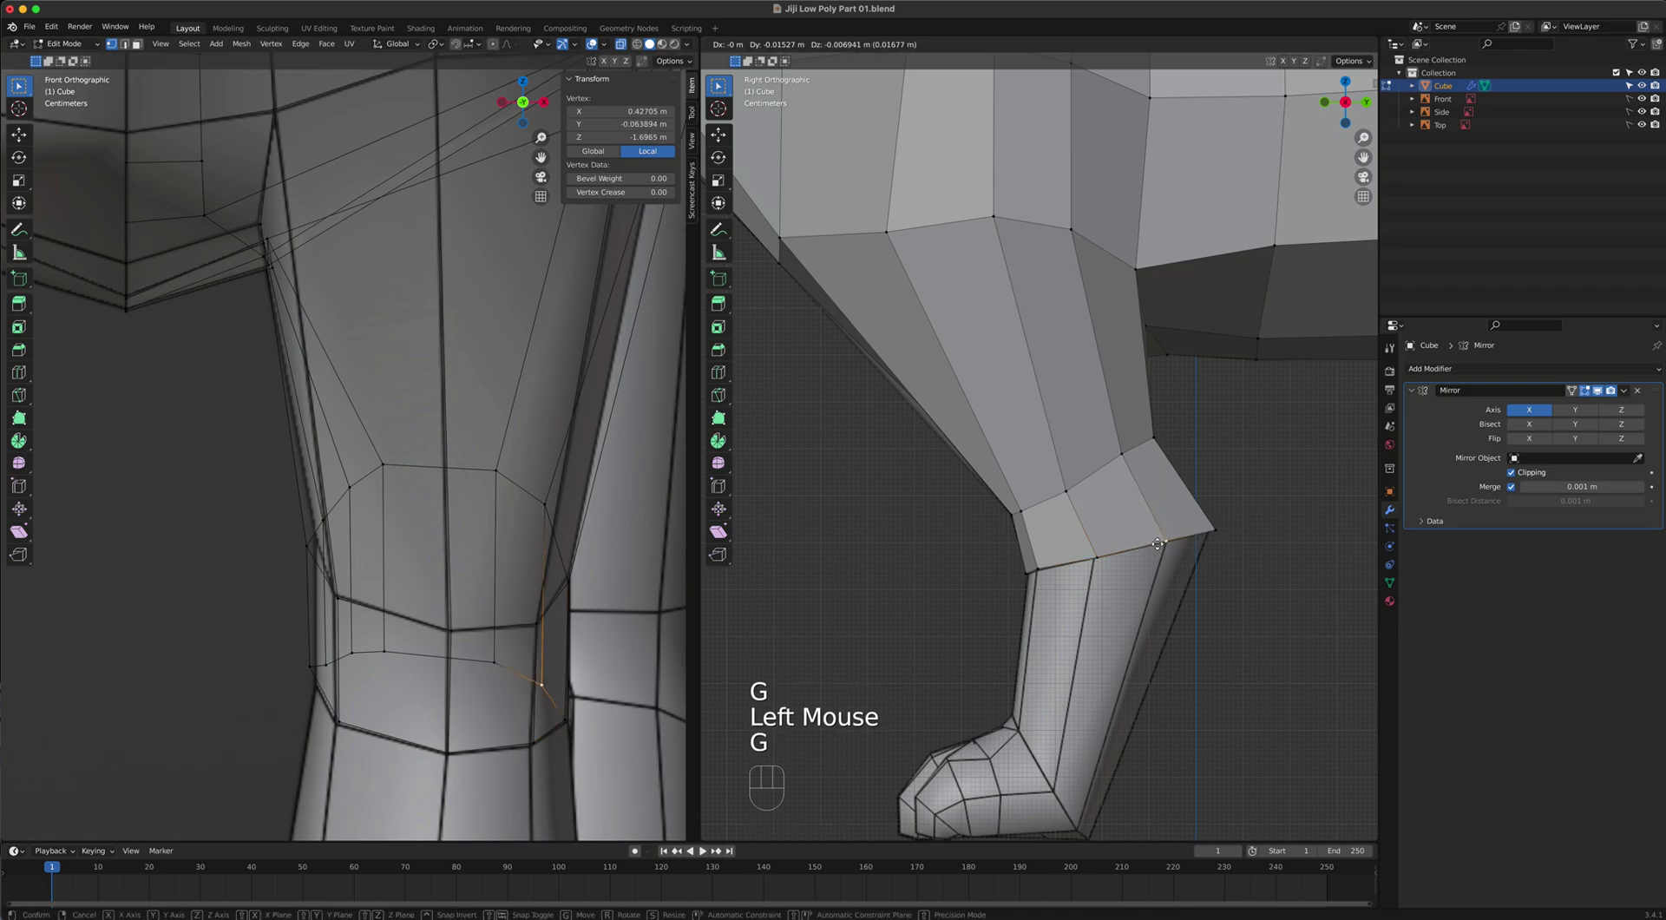
pyautogui.click(1204, 514)
pyautogui.press('g')
pyautogui.click(1193, 553)
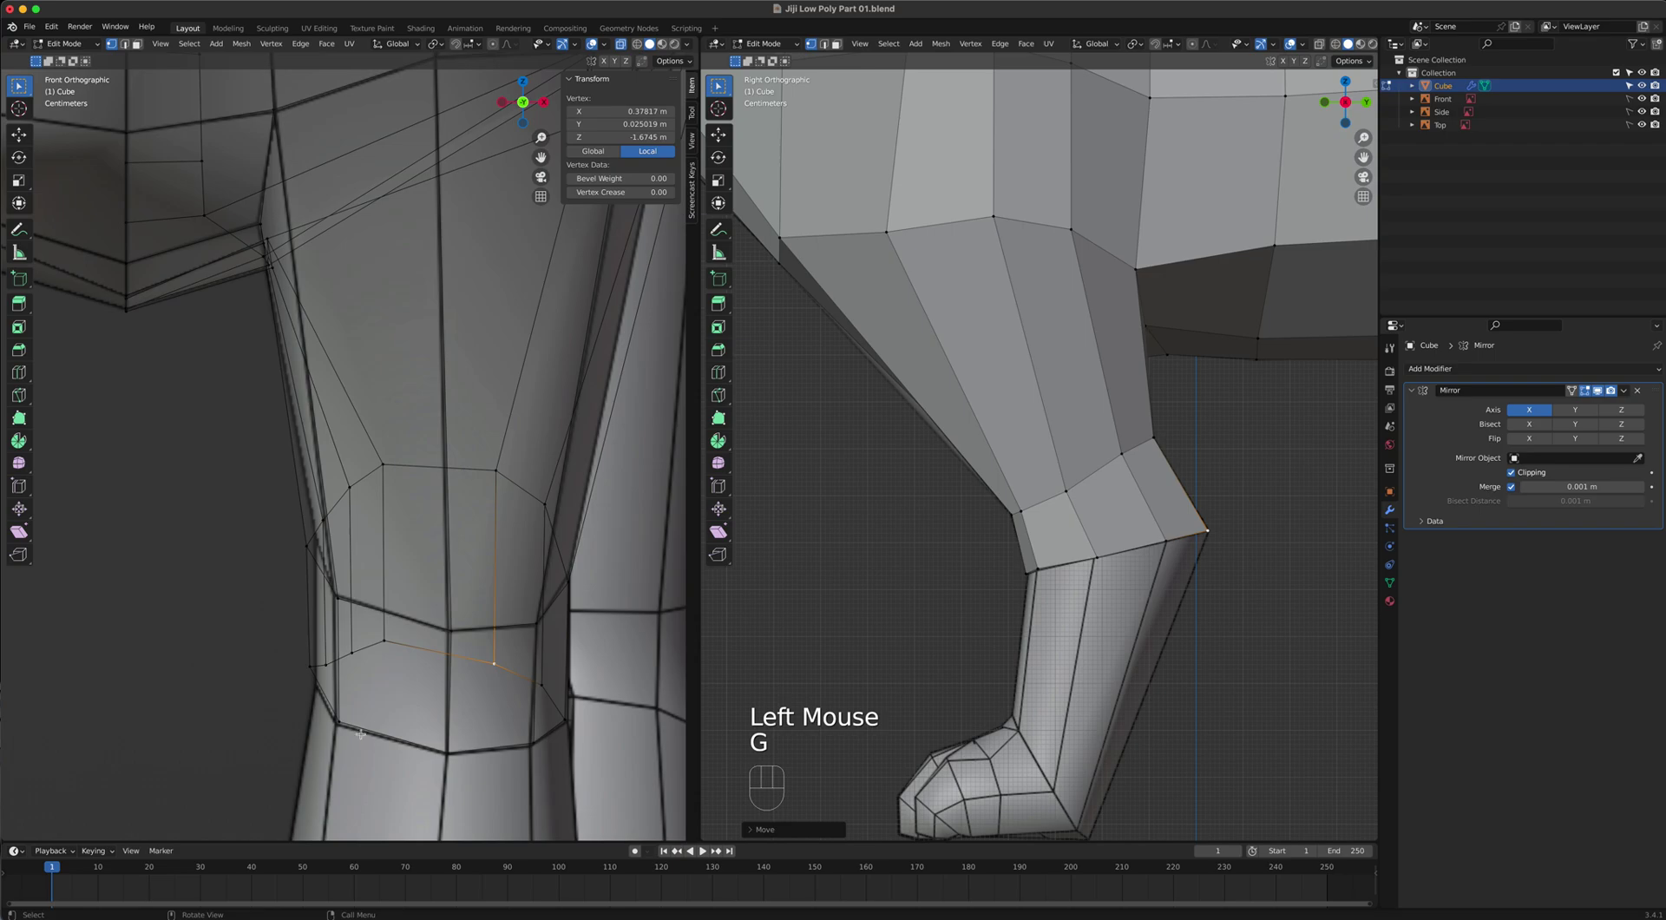
# Even out the loop's rear and inner-side vertices in the front view, lowering the rear inner one about 0.01 m.
pyautogui.click(377, 635)
pyautogui.press('g')
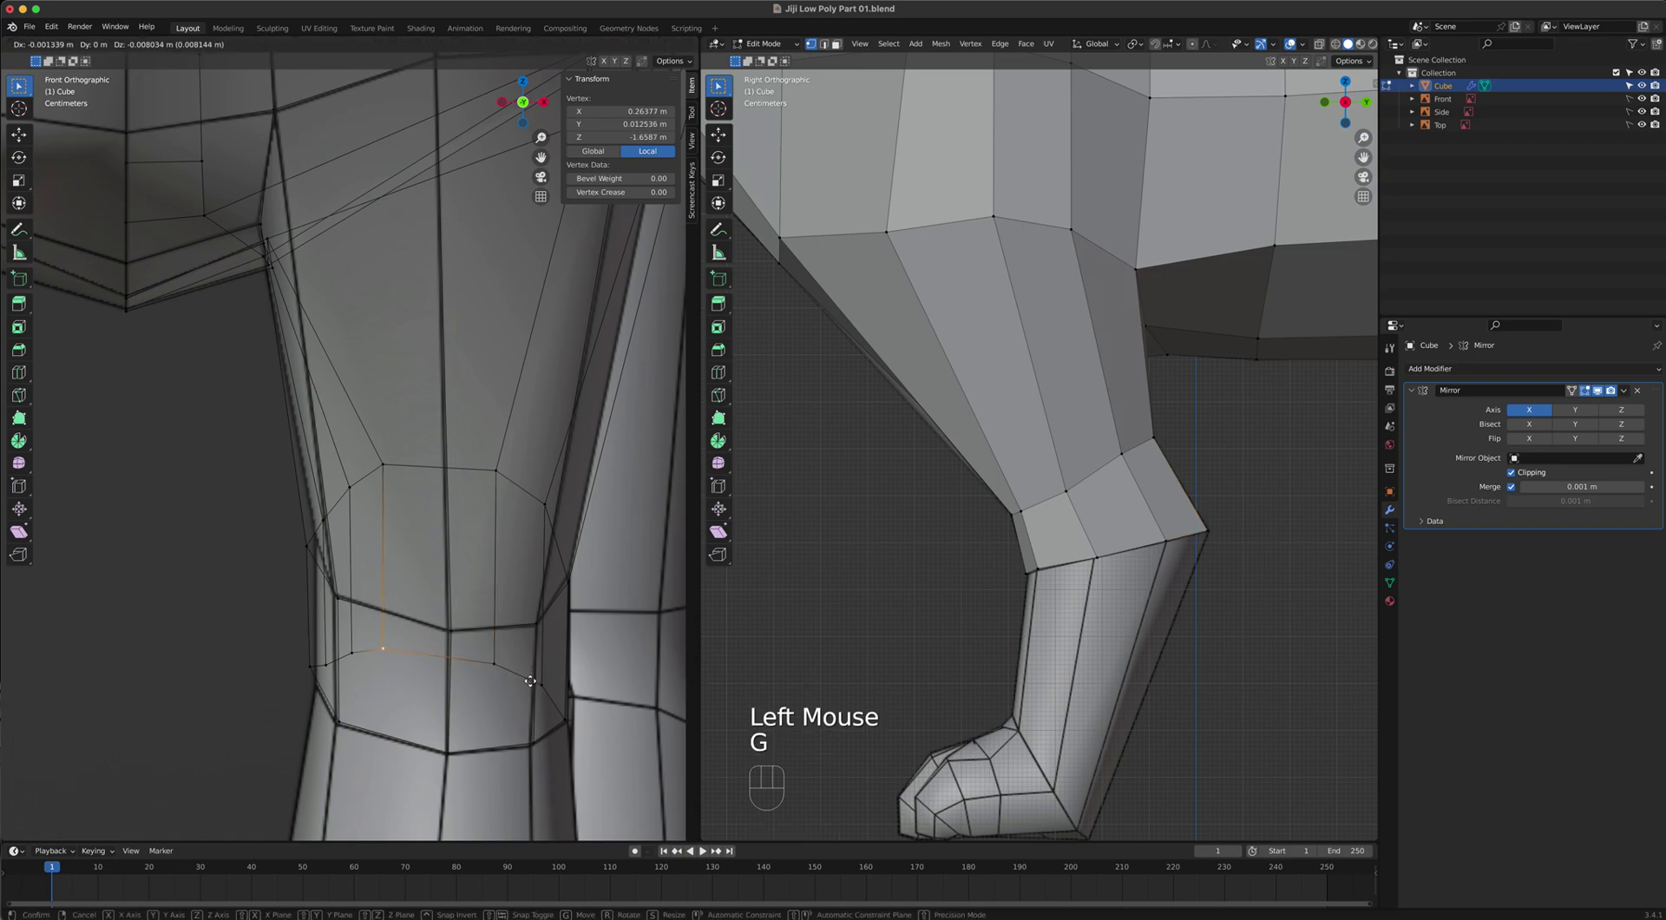
pyautogui.click(531, 686)
pyautogui.press('g')
pyautogui.click(277, 673)
pyautogui.press('g')
pyautogui.click(311, 687)
pyautogui.press('g')
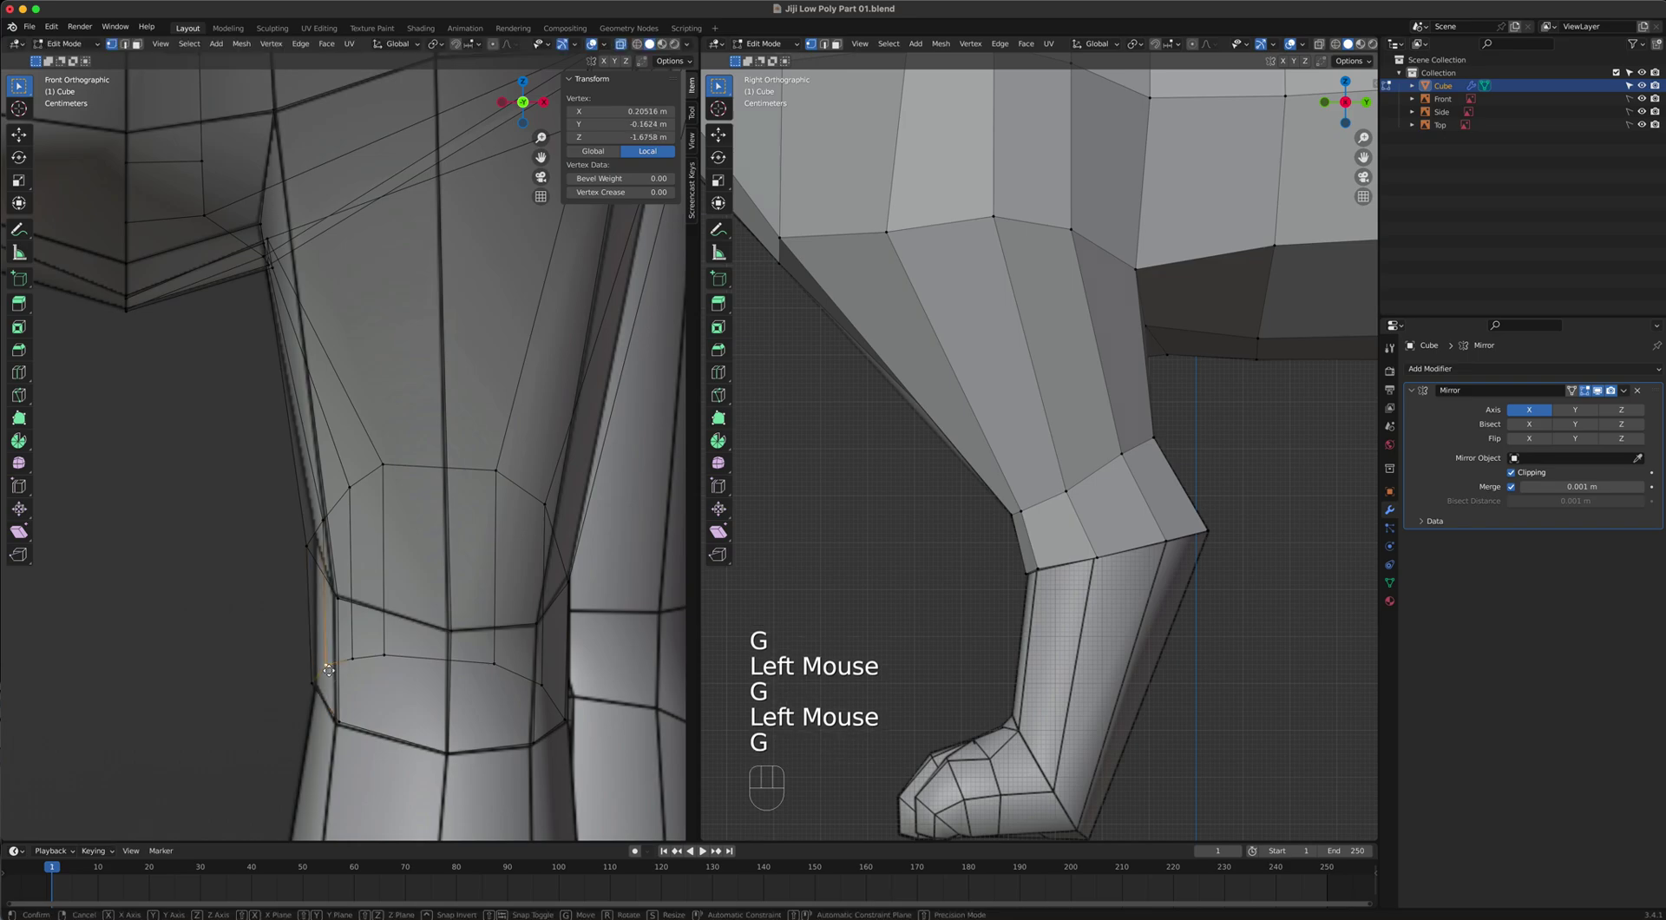
# Nudge the inner-side vertices of the loop above slightly toward the leg's centre to match the reference outline in the front view.
pyautogui.click(332, 622)
pyautogui.press('g')
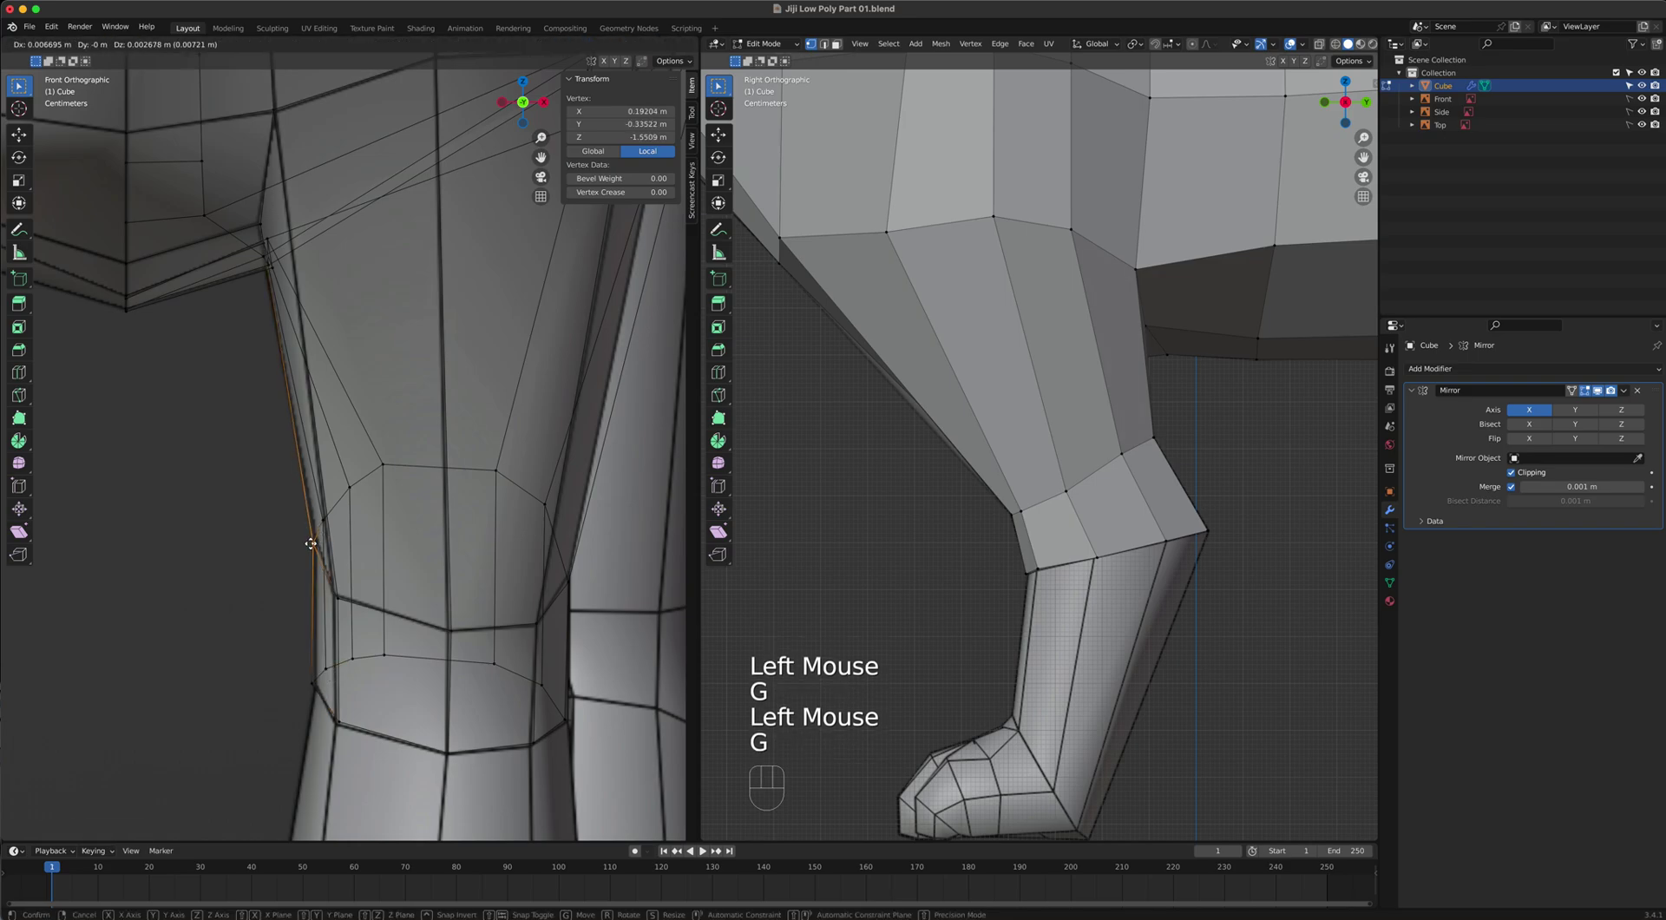
pyautogui.click(313, 539)
pyautogui.press('g')
pyautogui.click(326, 520)
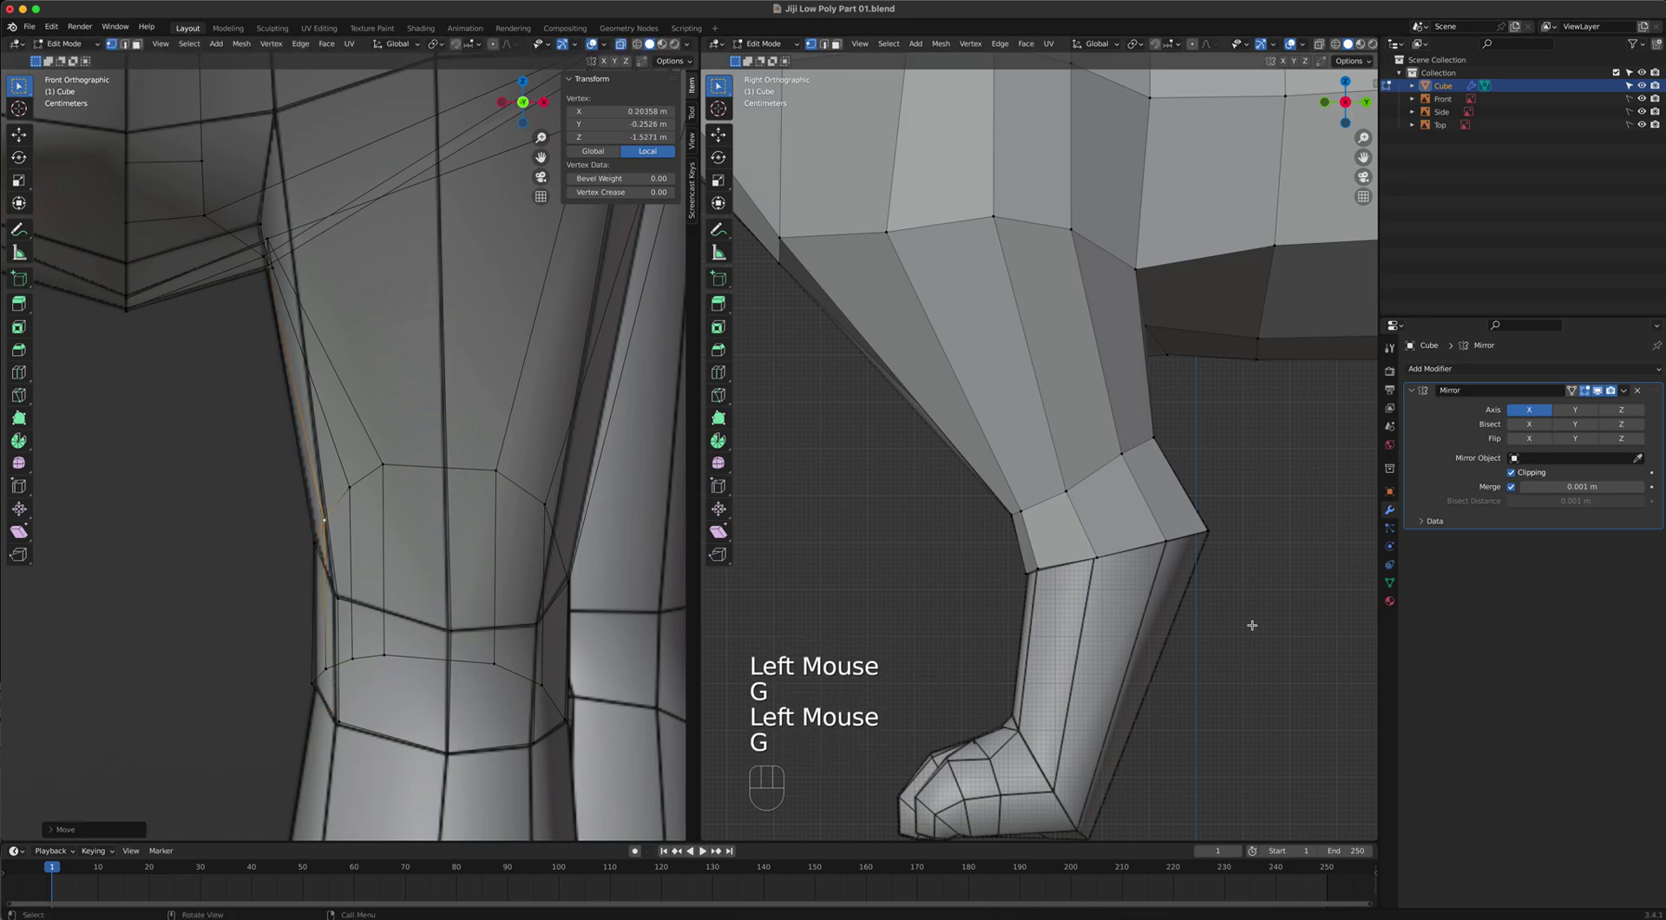
# Extrude the lowest edge loop about 0.31 m down and 0.03 m forward along the reference's lower leg in the side view.
pyautogui.press('2')
pyautogui.click(1145, 550)
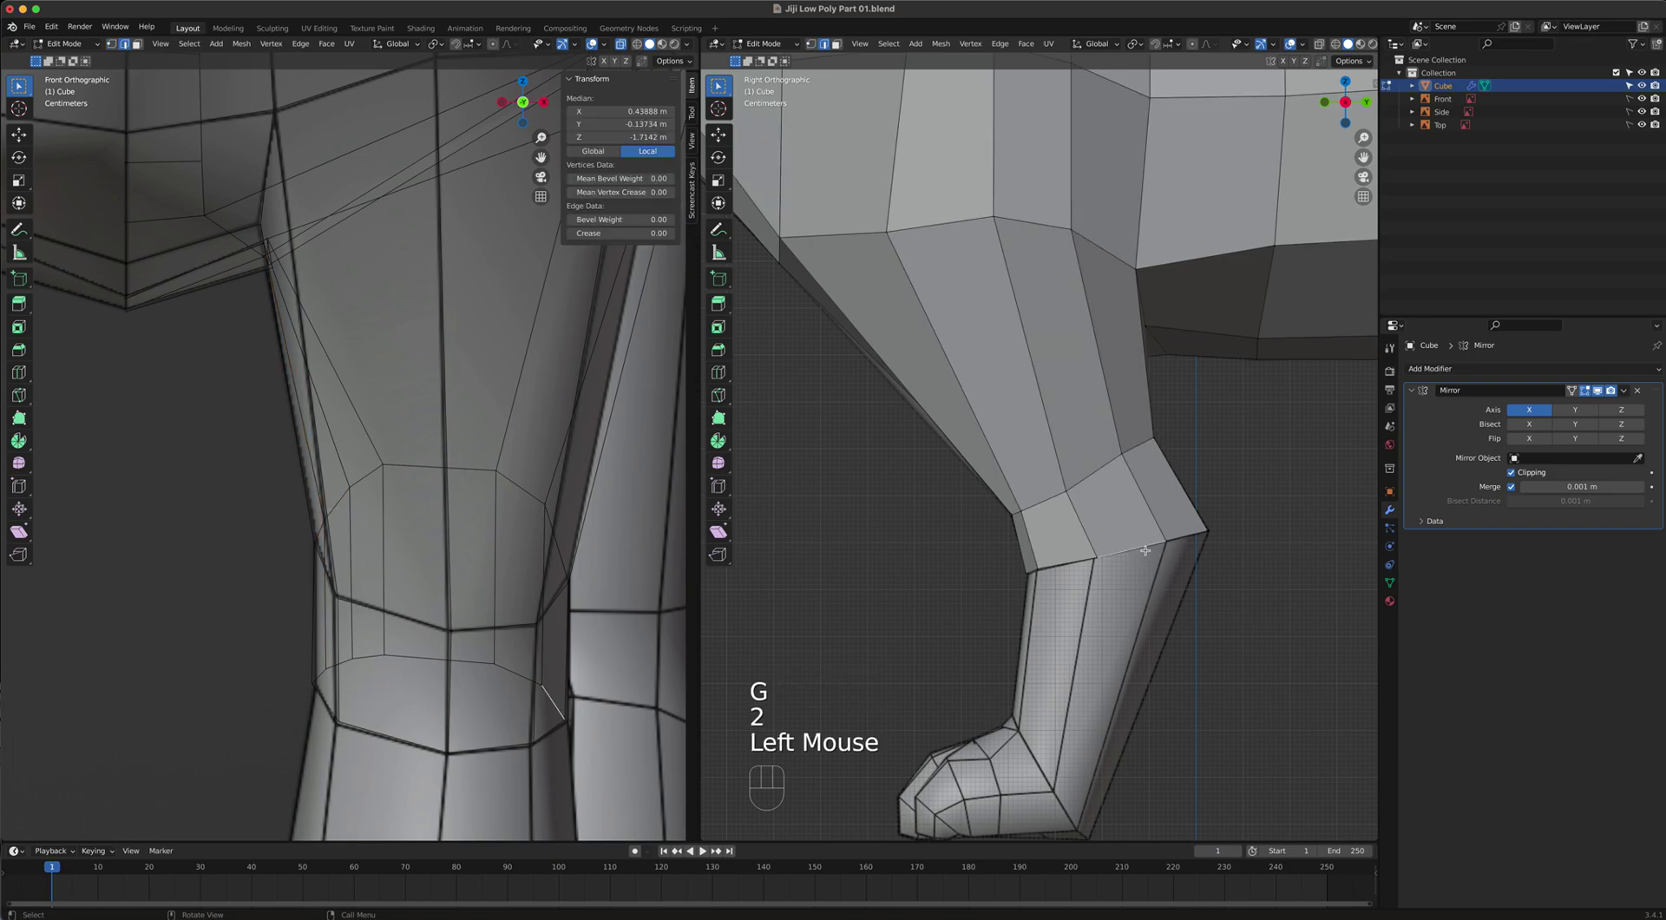
pyautogui.keyDown('alt'); pyautogui.click(1148, 561); pyautogui.keyUp('alt')
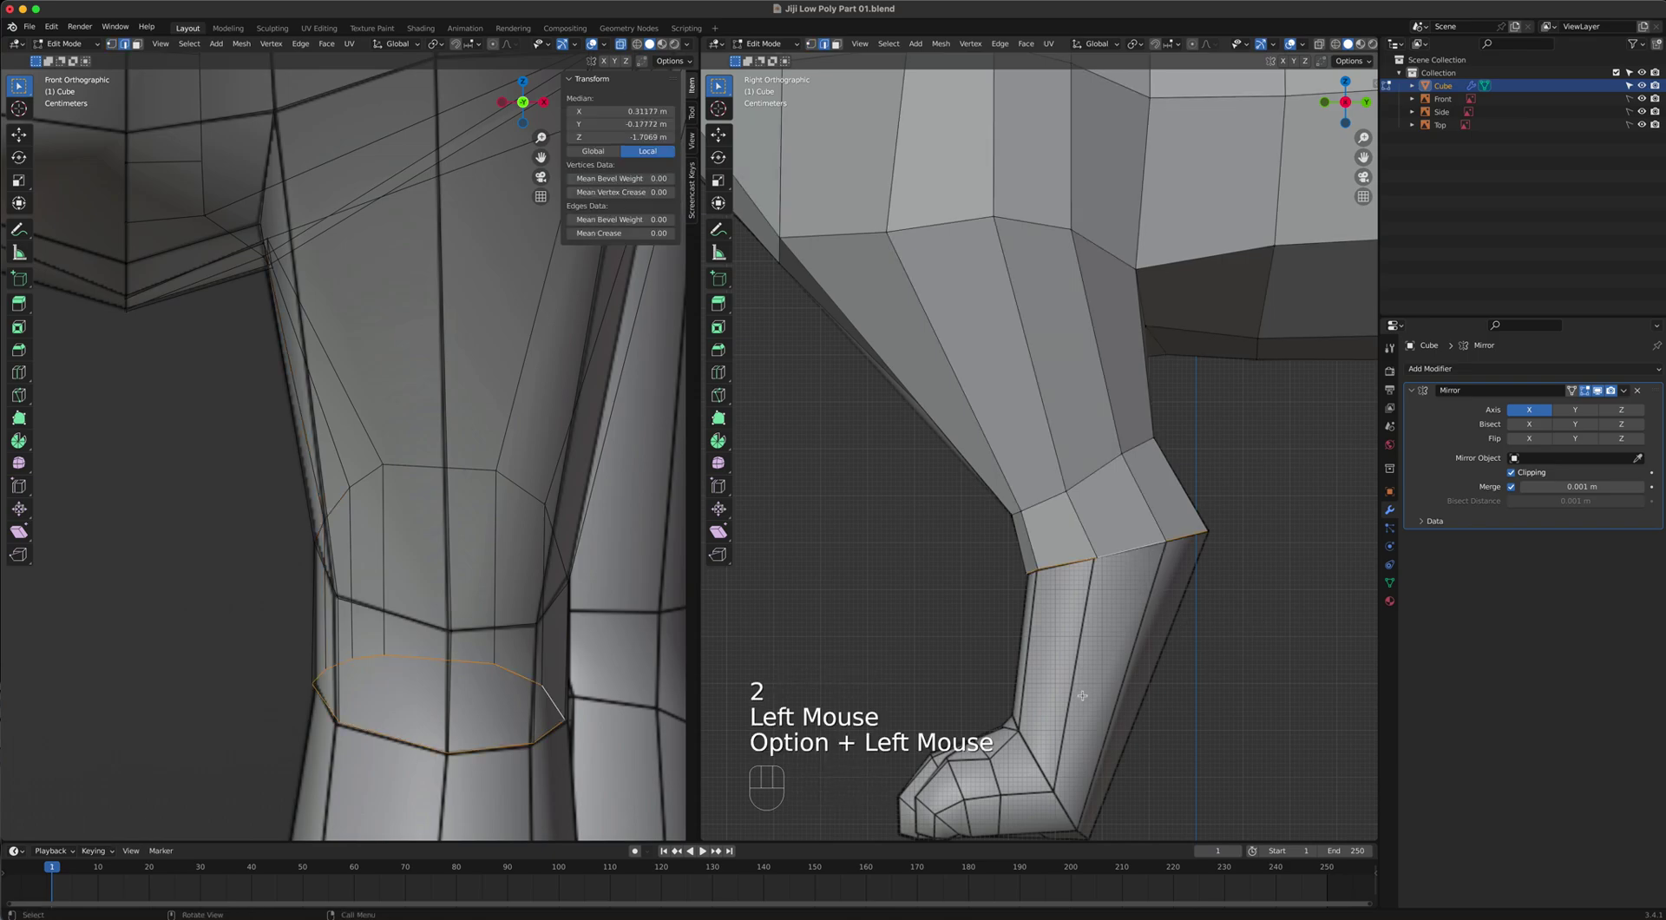
pyautogui.scroll(-2, 453, 681)
pyautogui.moveTo(453, 681); pyautogui.dragTo(433, 227, button='middle')
pyautogui.press('KP_1')
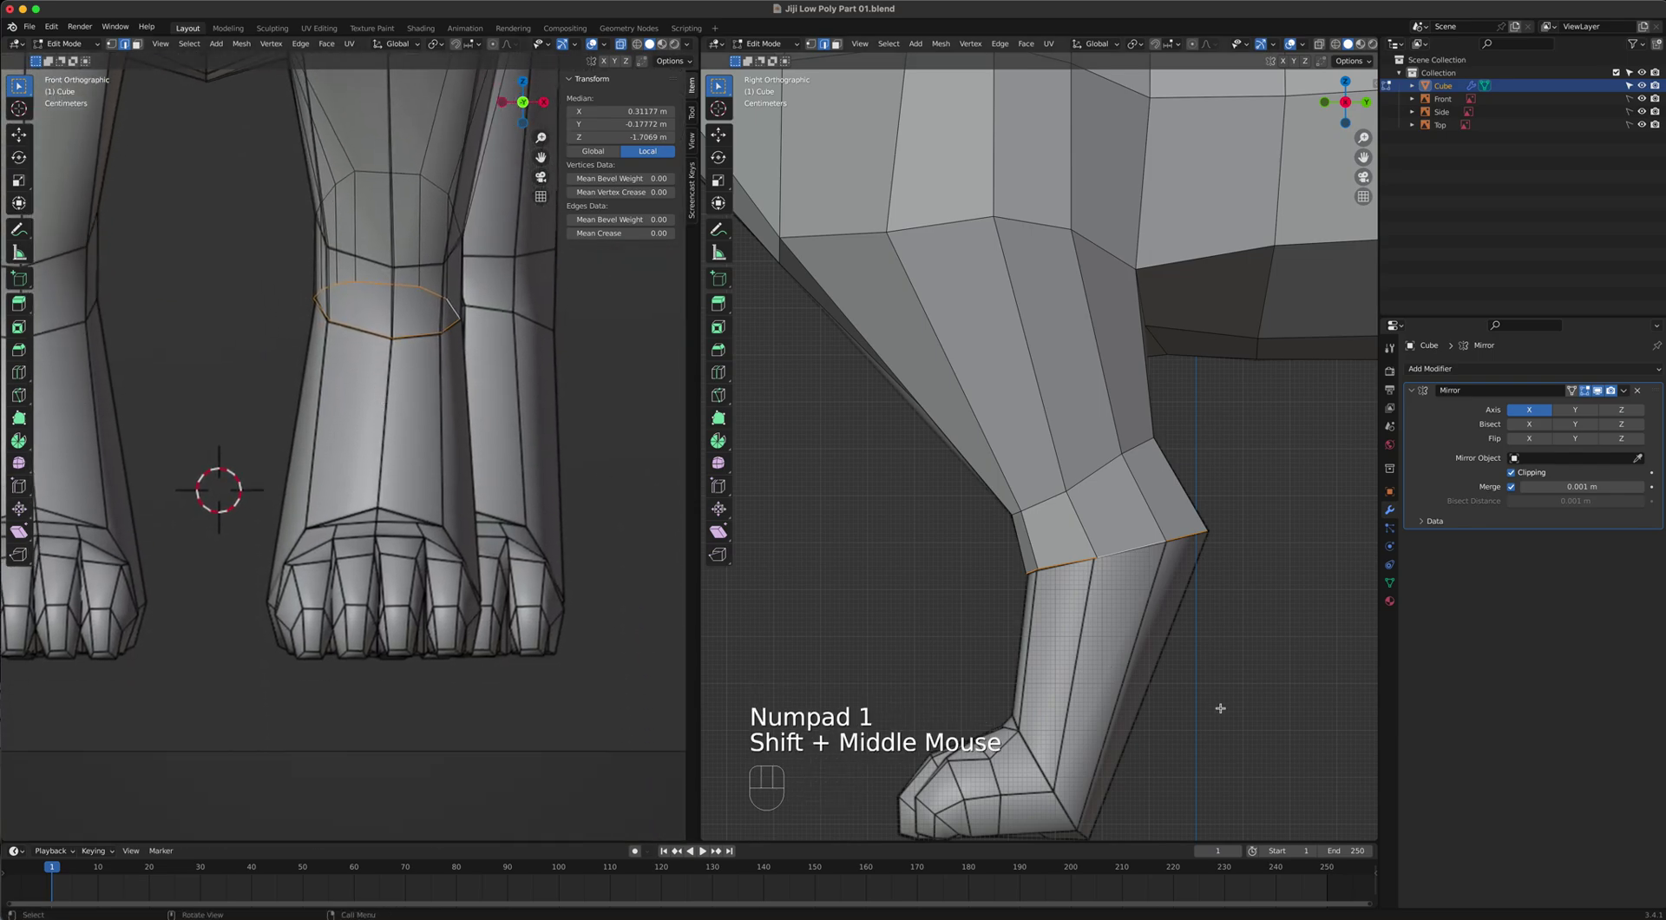
pyautogui.press('e')
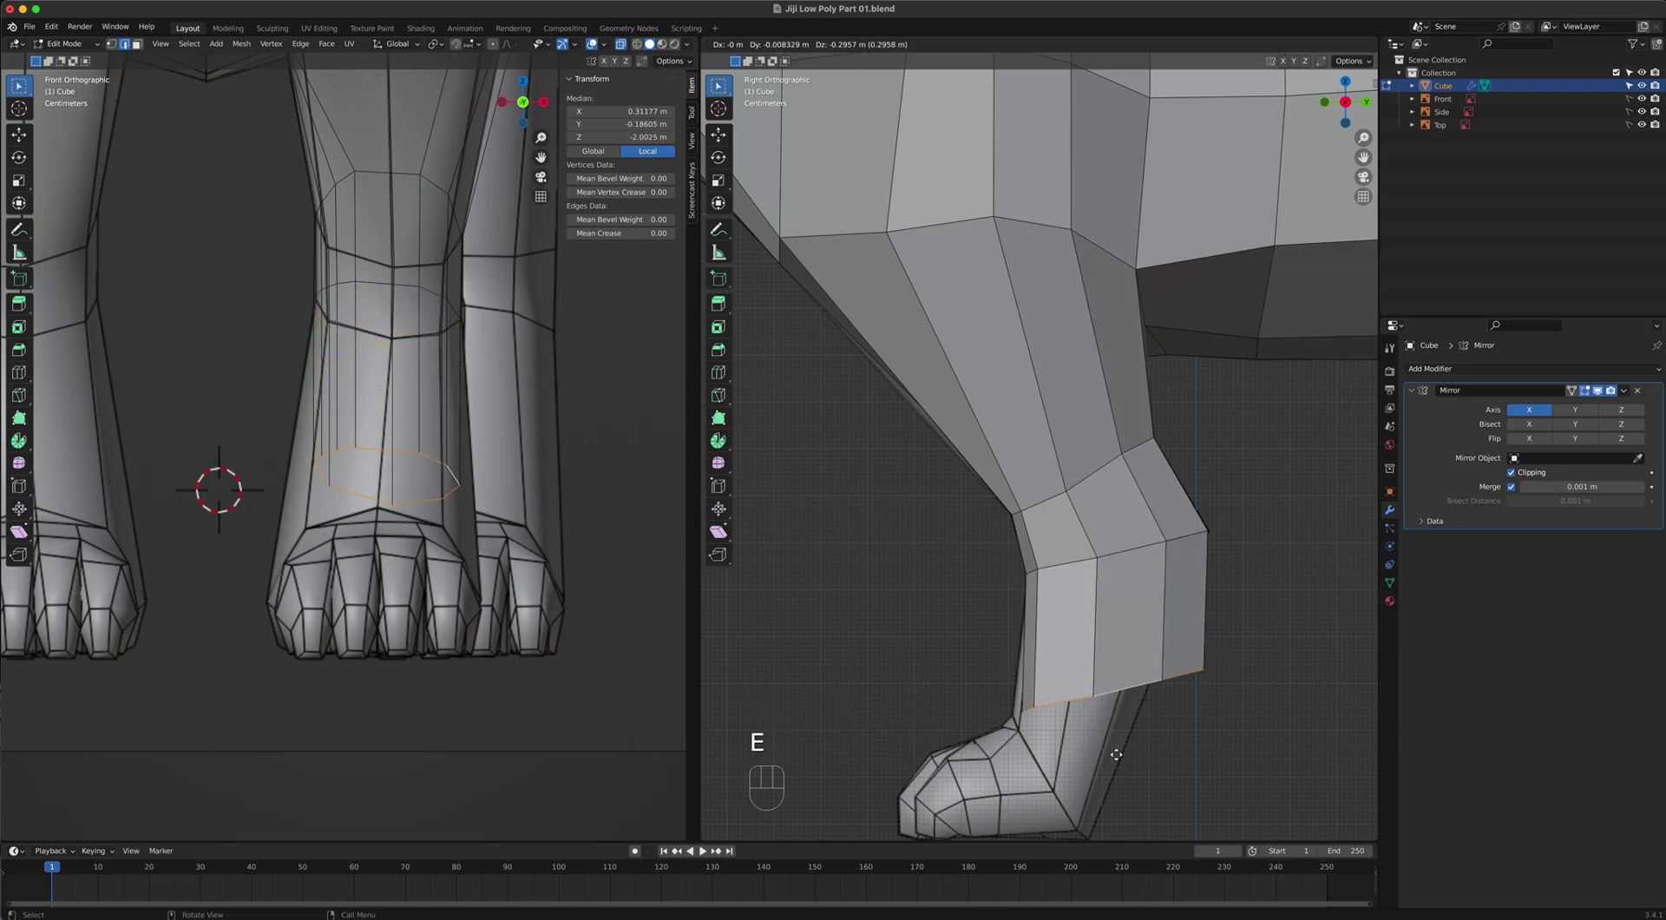
pyautogui.click(1106, 758)
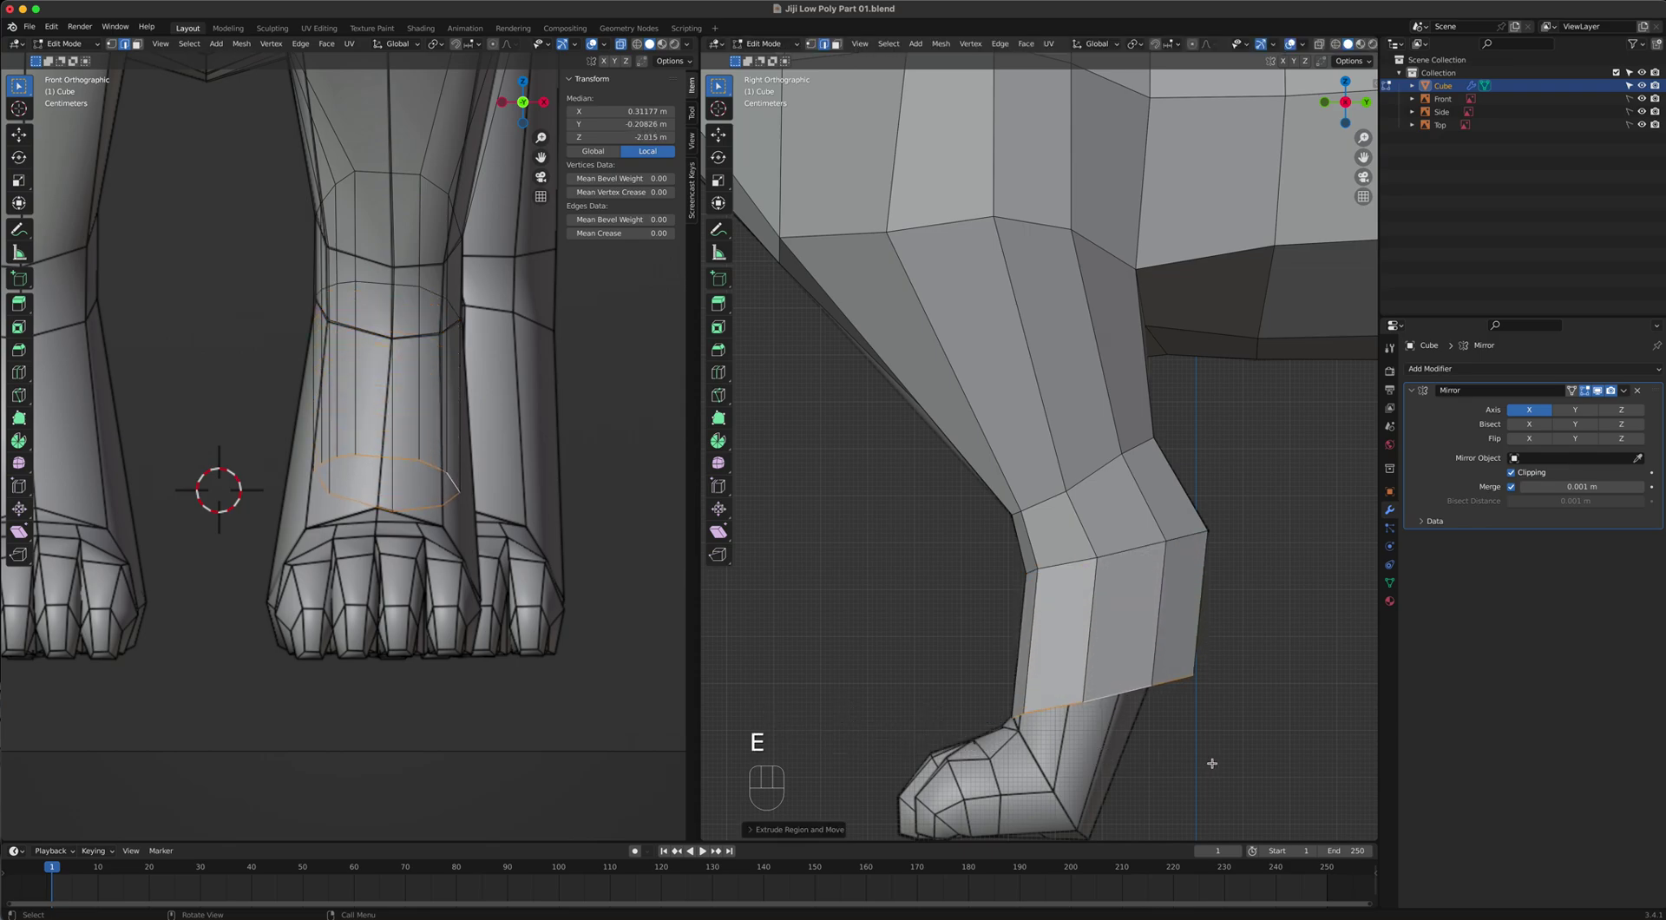
# Rotate the new bottom loop about 60 degrees to the paw's slope and move it about 0.18 m down and 0.08 m forward.
pyautogui.press('r')
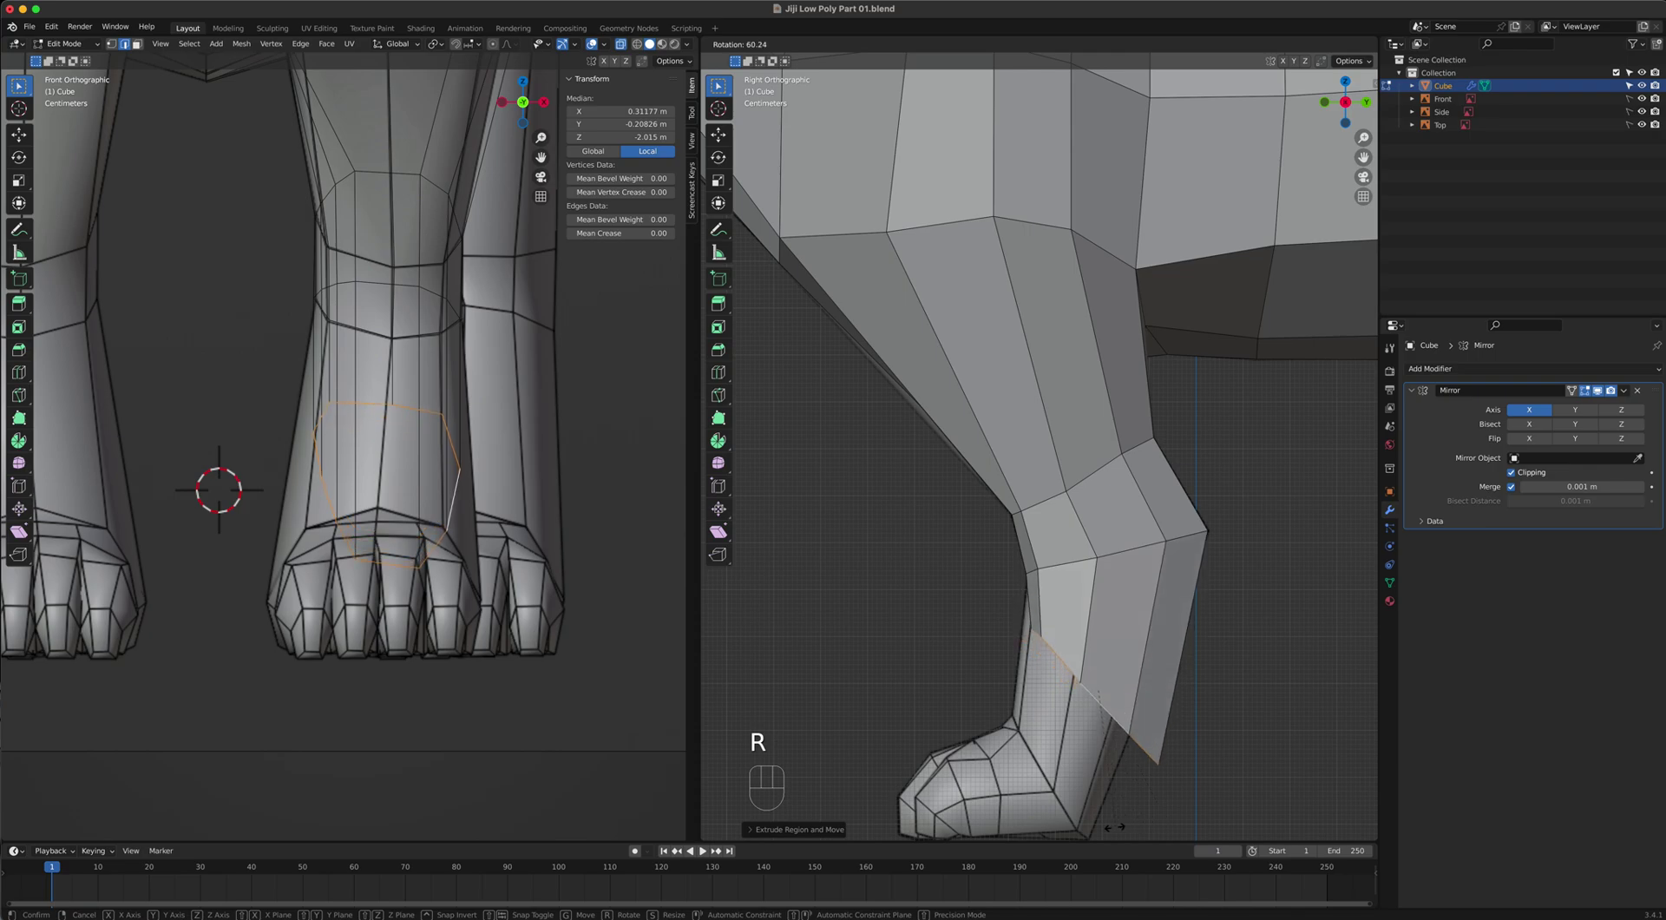
pyautogui.click(1109, 826)
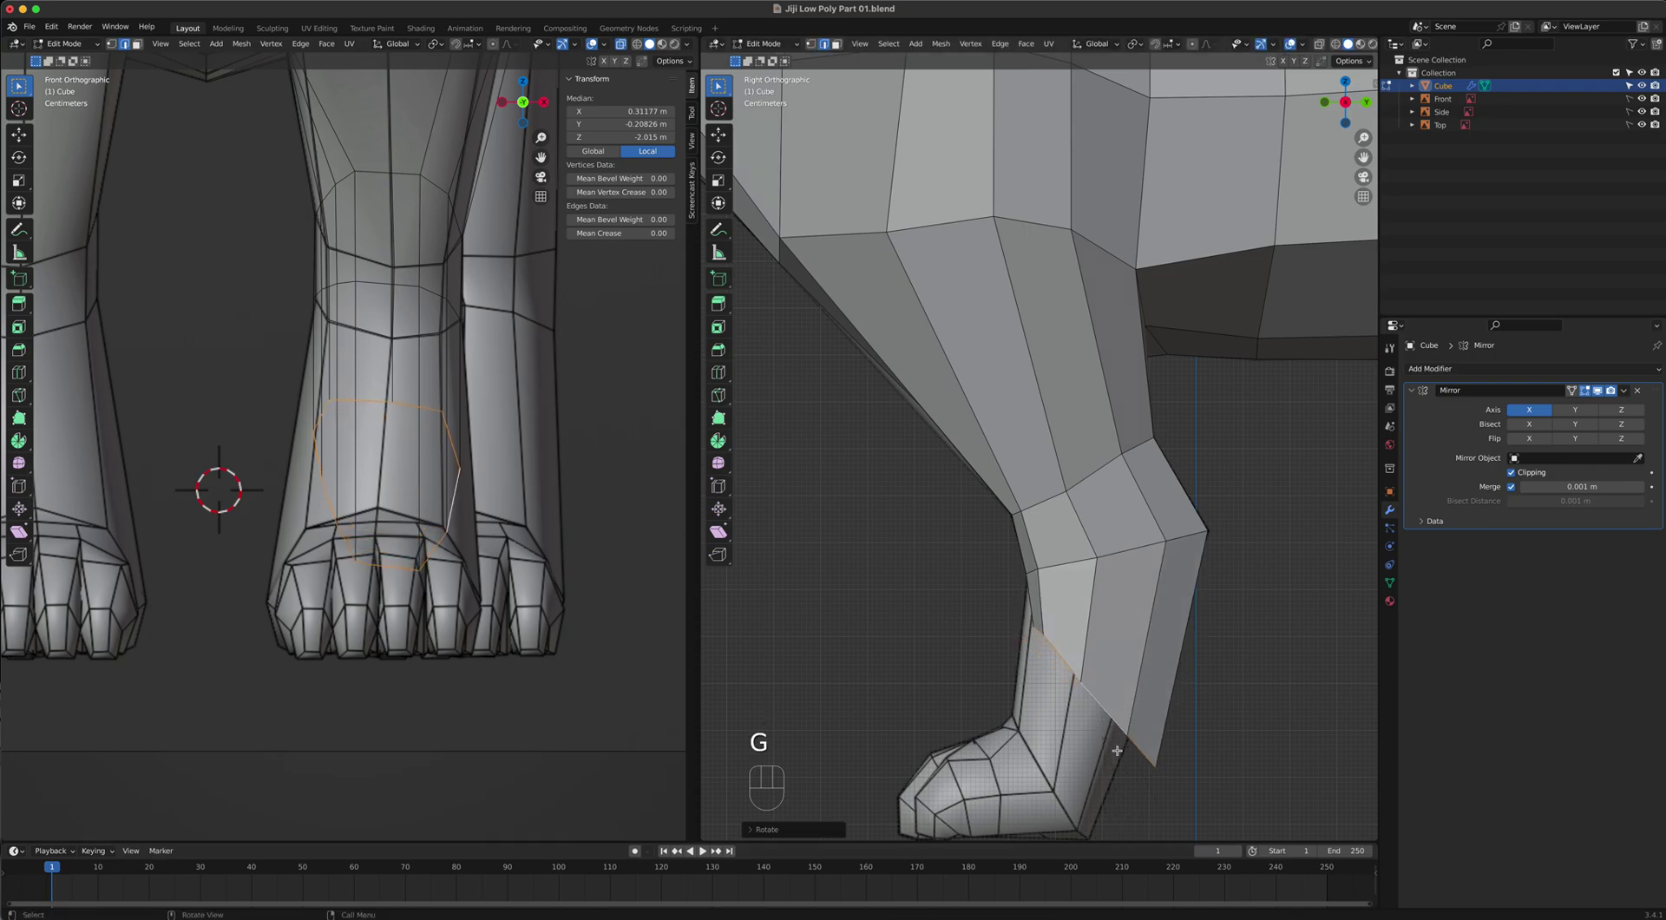
pyautogui.press('g')
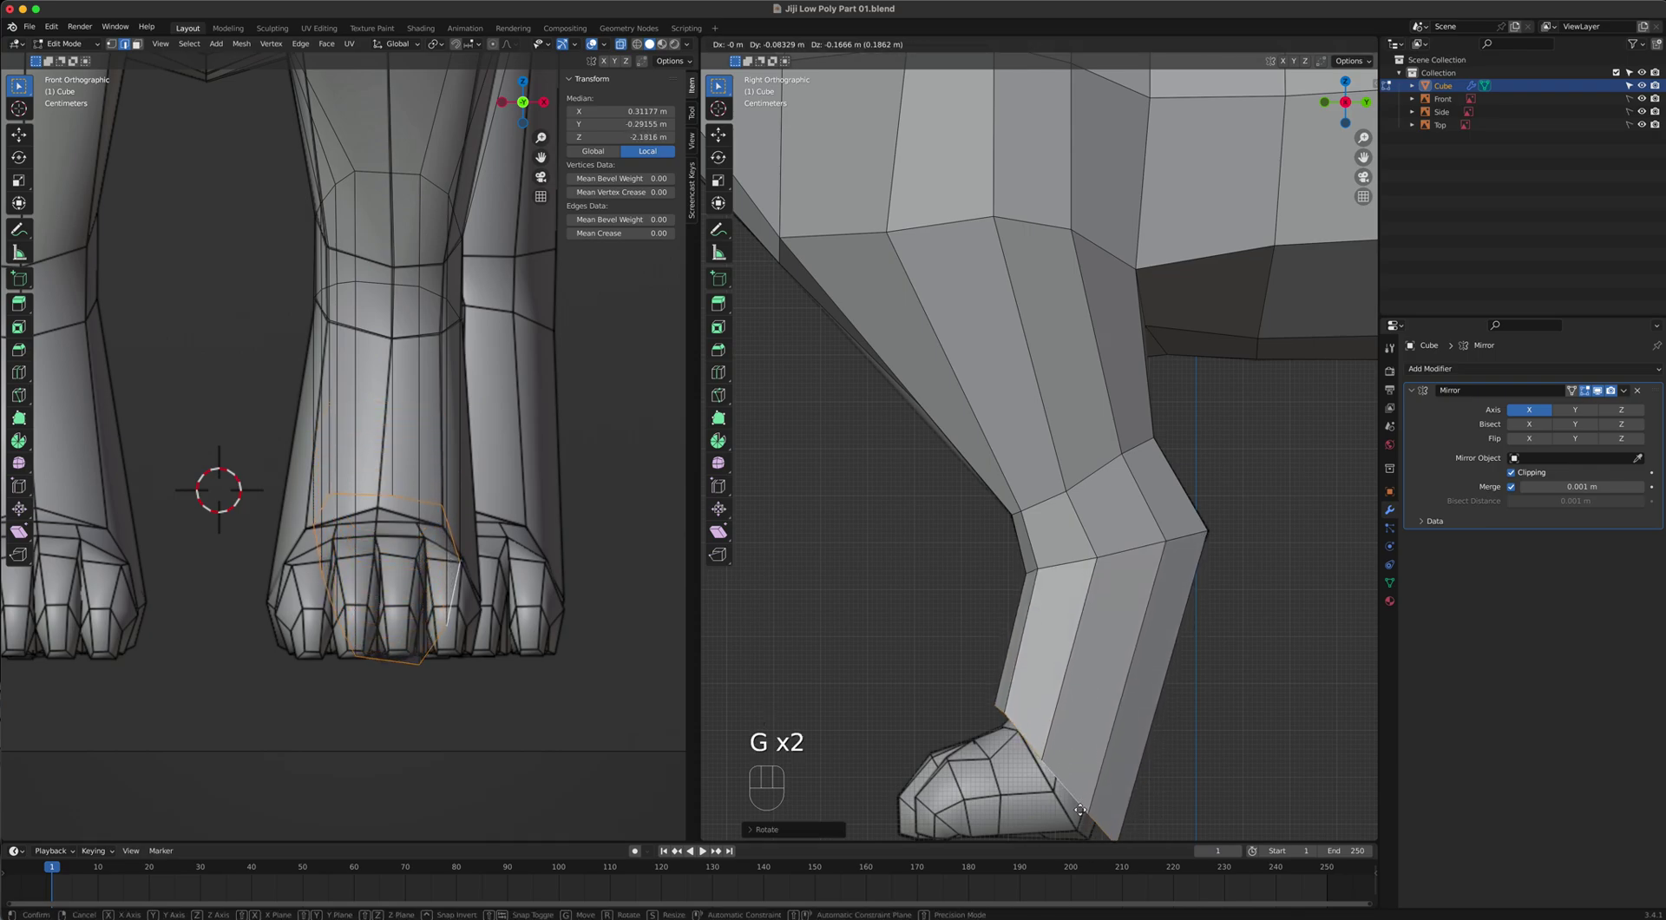
pyautogui.click(1079, 814)
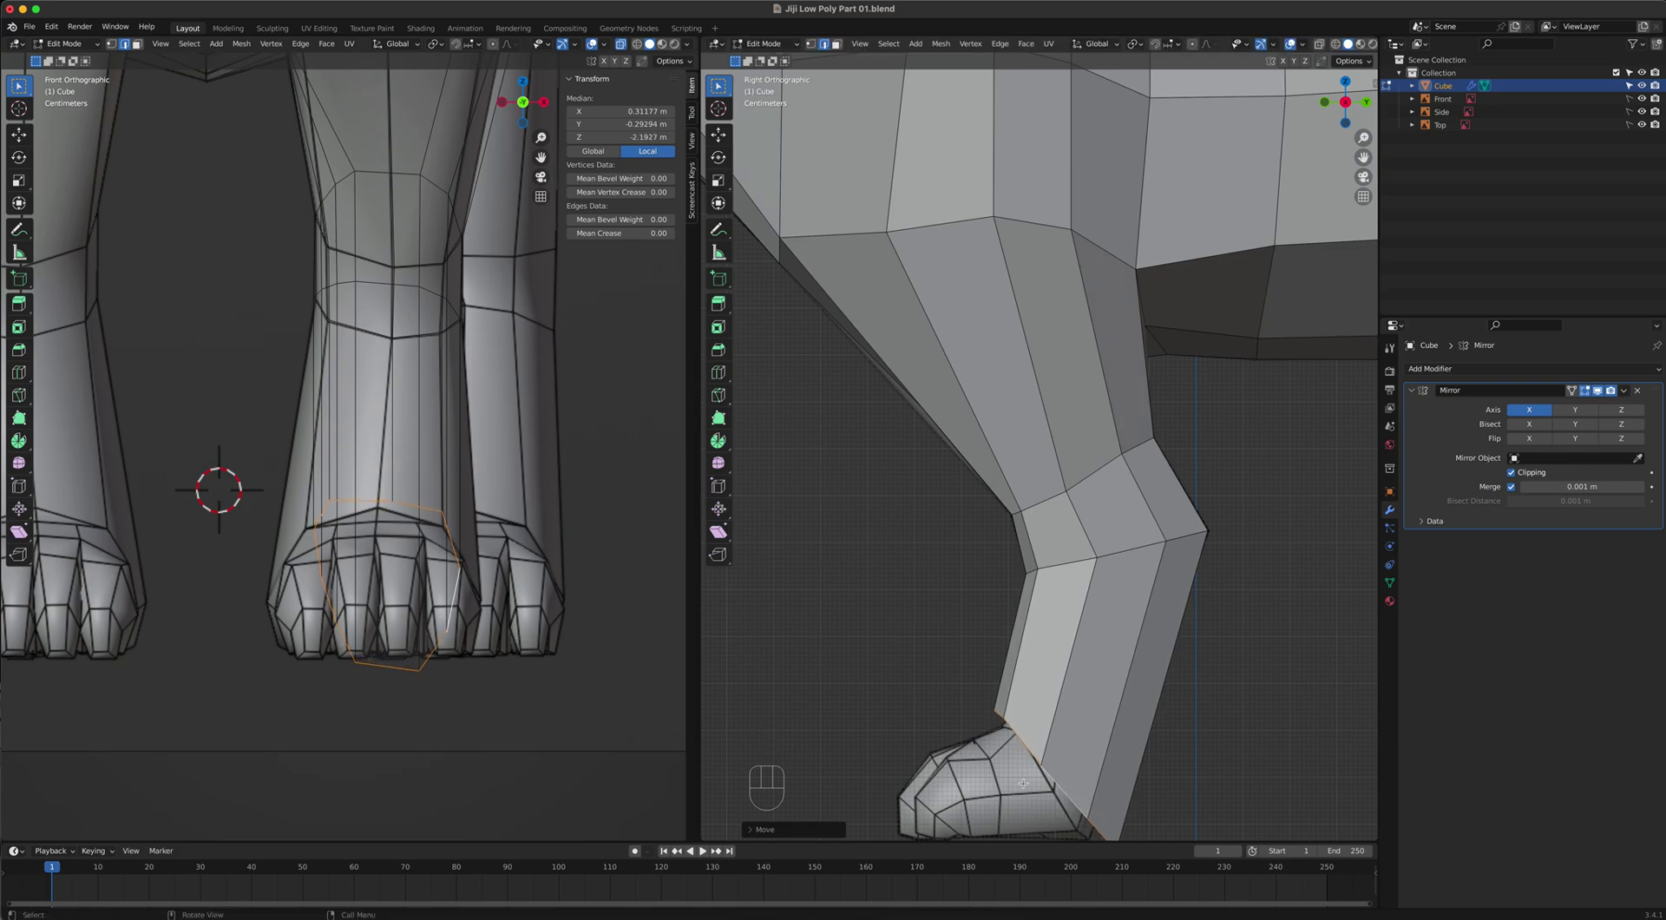
# Shrink the bottom loop to the length of the reference's paw joint and fine-tune its rotation to match the slope.
pyautogui.keyDown('shift'); pyautogui.moveTo(1022, 783); pyautogui.dragTo(928, 673, button='middle'); pyautogui.keyUp('shift')
pyautogui.scroll(4, 928, 673)
pyautogui.keyDown('shift'); pyautogui.moveTo(1114, 637); pyautogui.dragTo(1249, 509, button='middle'); pyautogui.keyUp('shift')
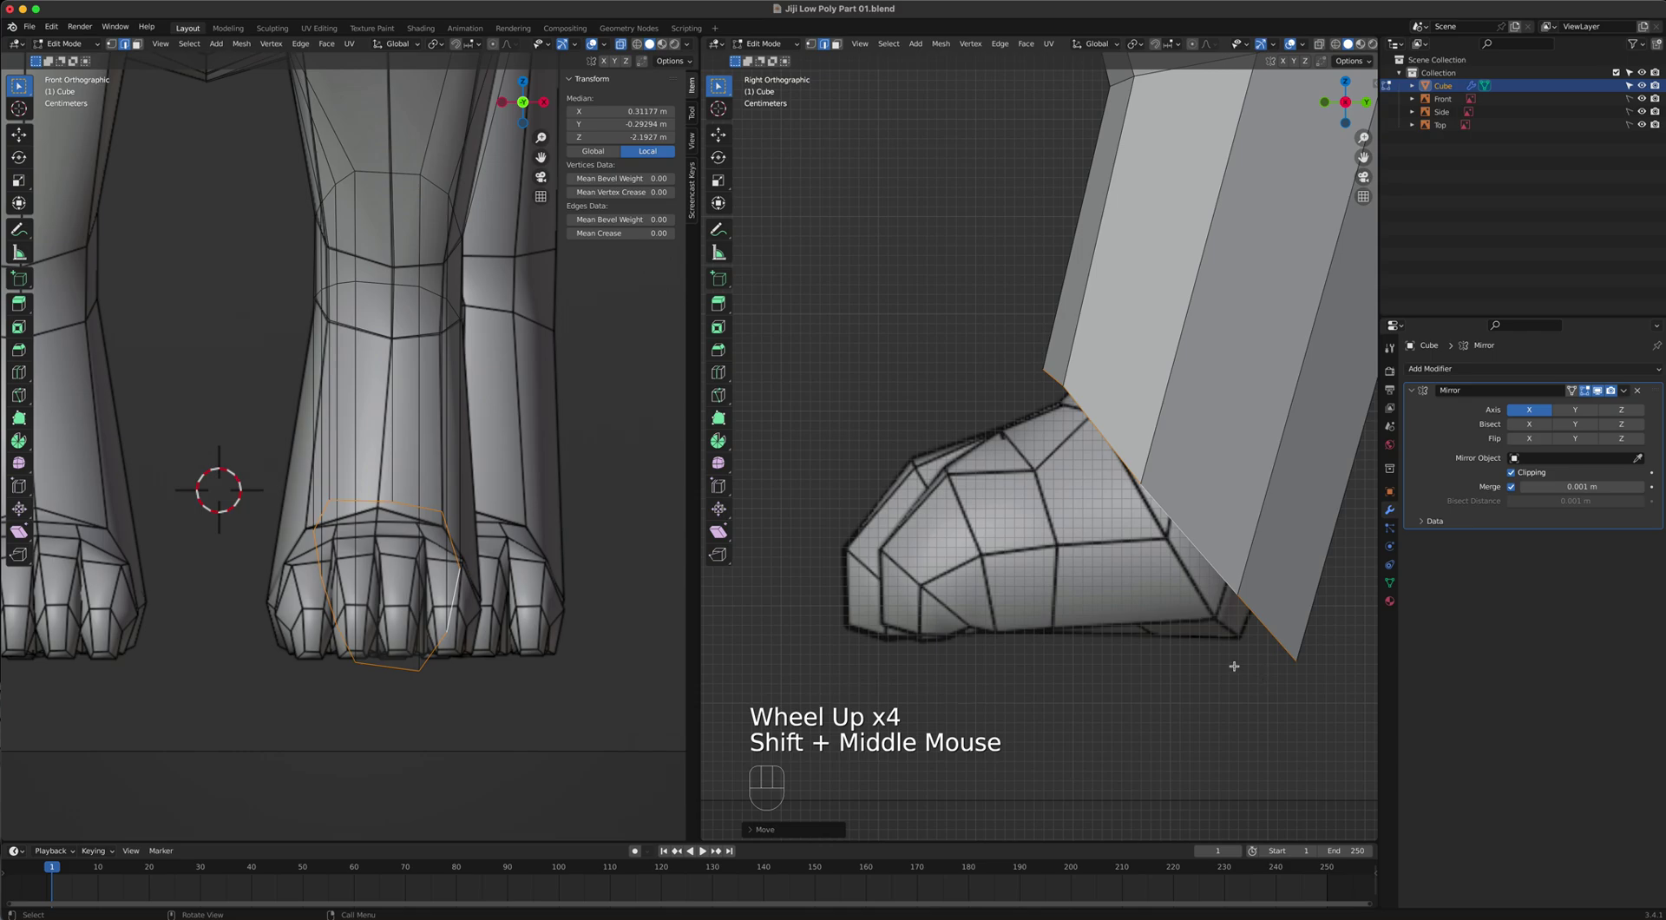
pyautogui.press('s')
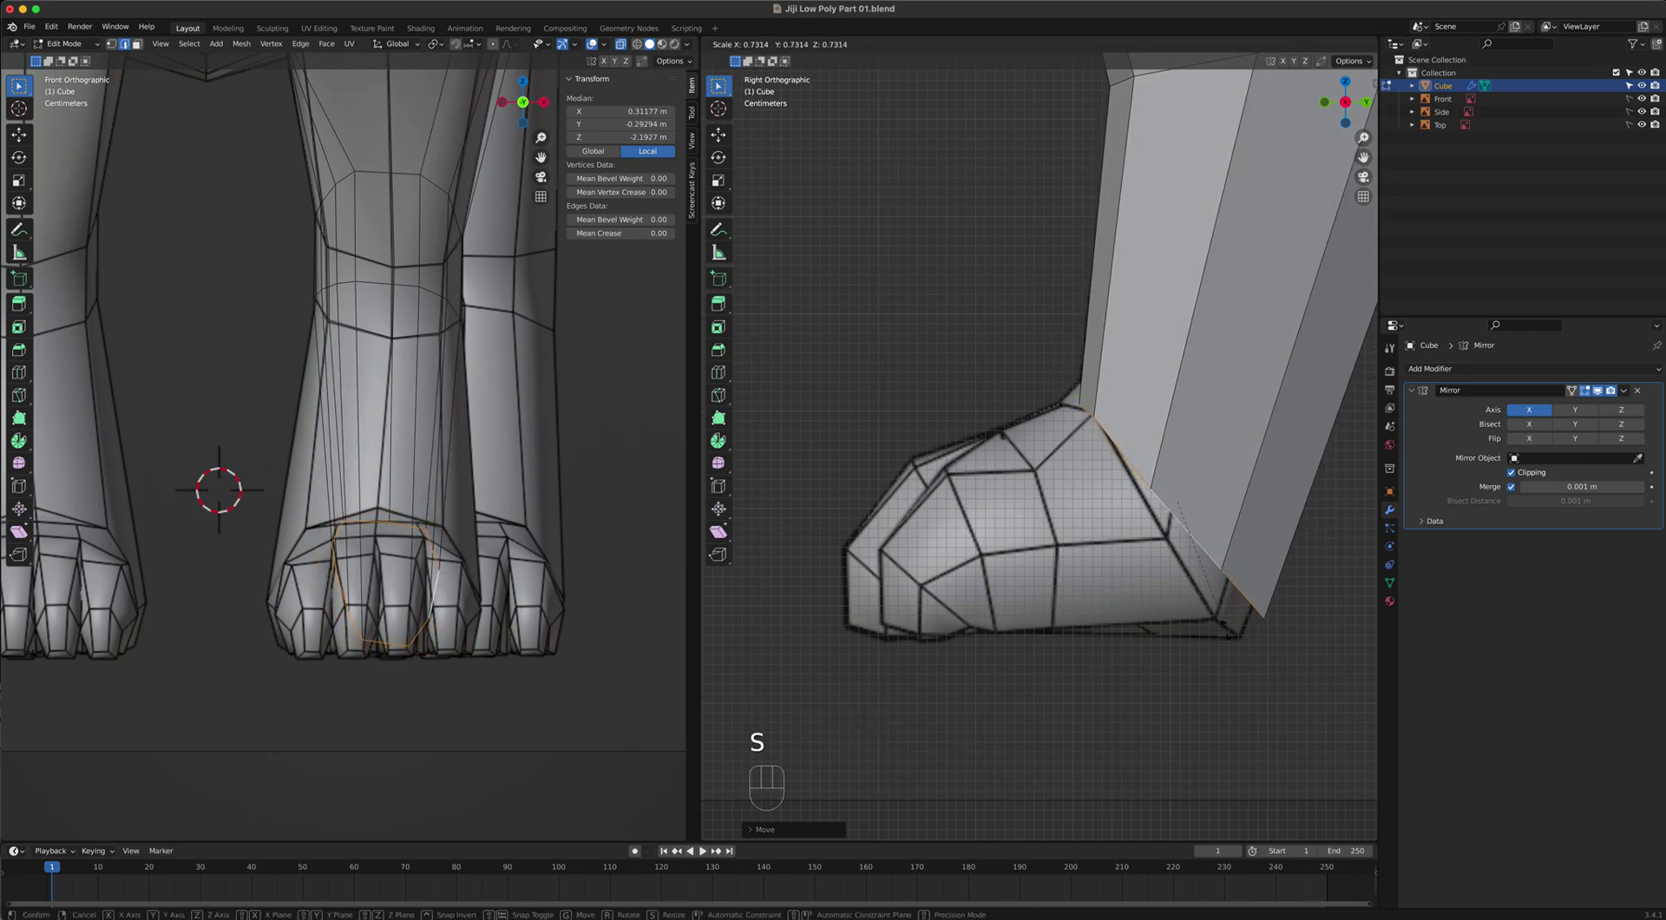
pyautogui.click(1230, 626)
pyautogui.press('r')
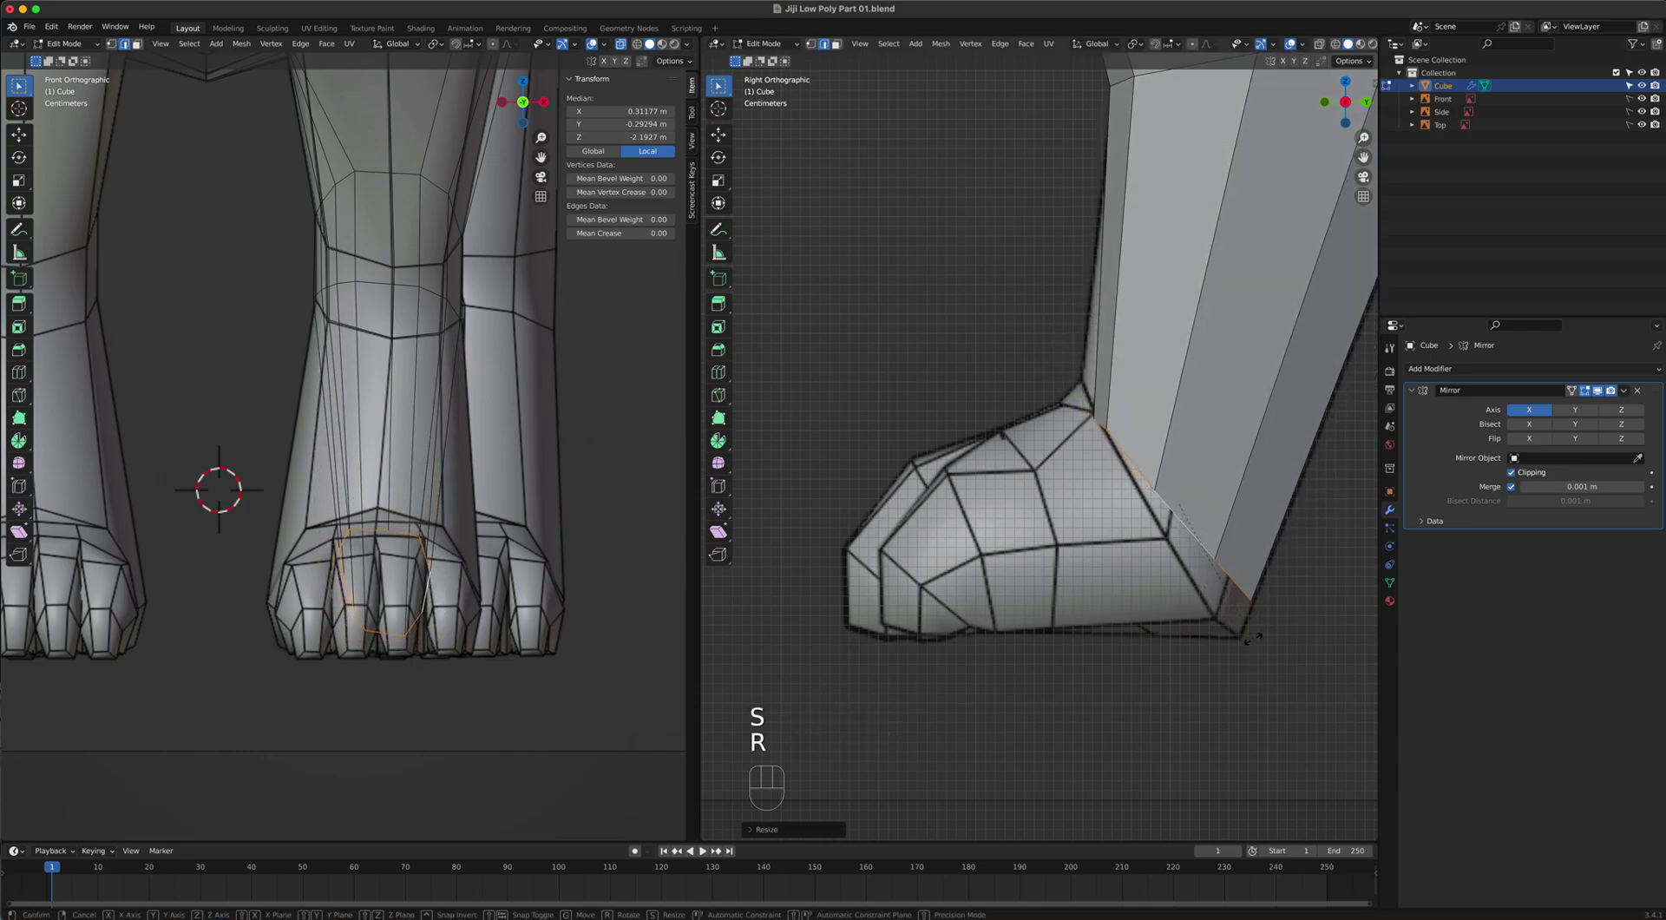
pyautogui.click(1220, 659)
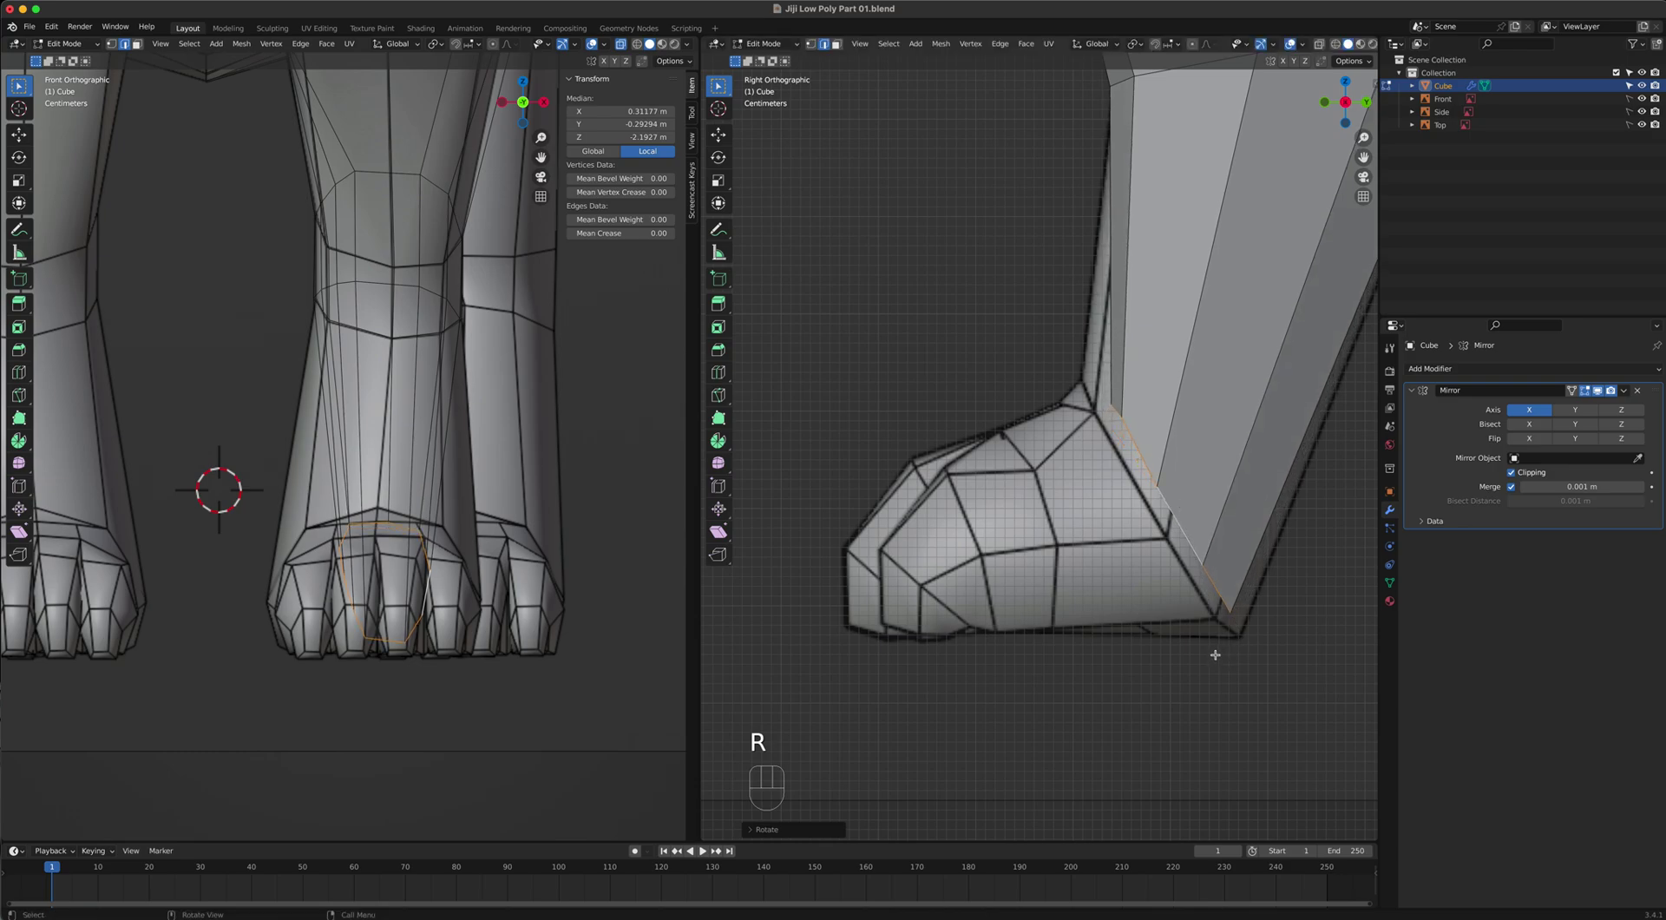
# Move the bottom loop about 0.03 m forward and 0.02 m up onto the paw's rear edge line in the side view.
pyautogui.press('g')
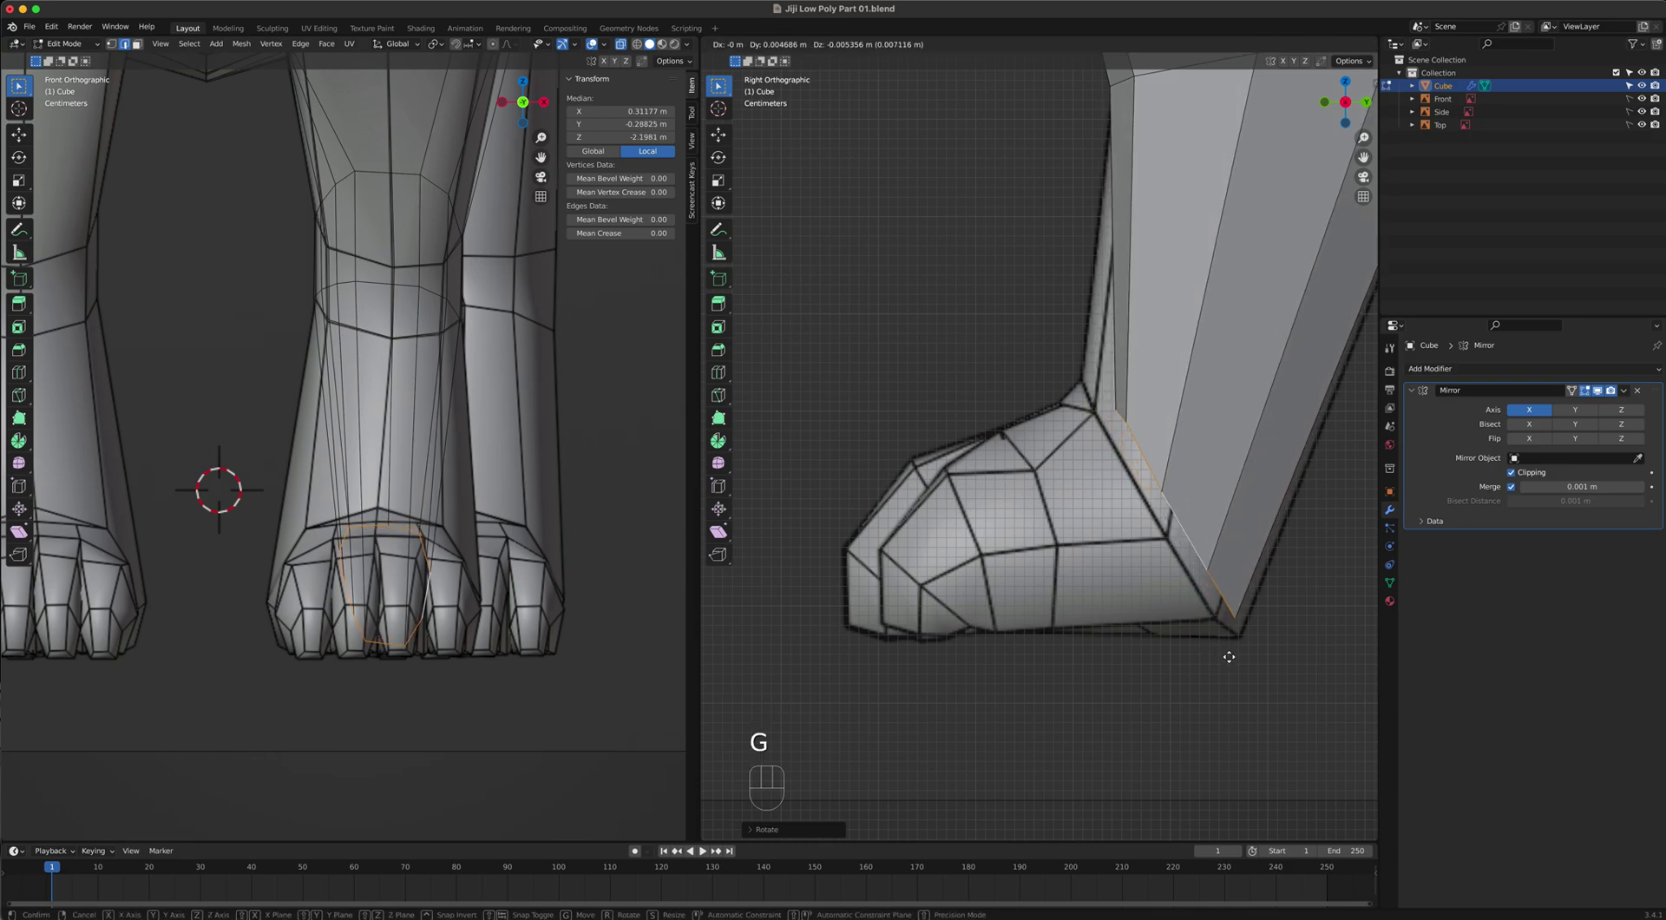
pyautogui.click(1185, 637)
pyautogui.scroll(2, 406, 525)
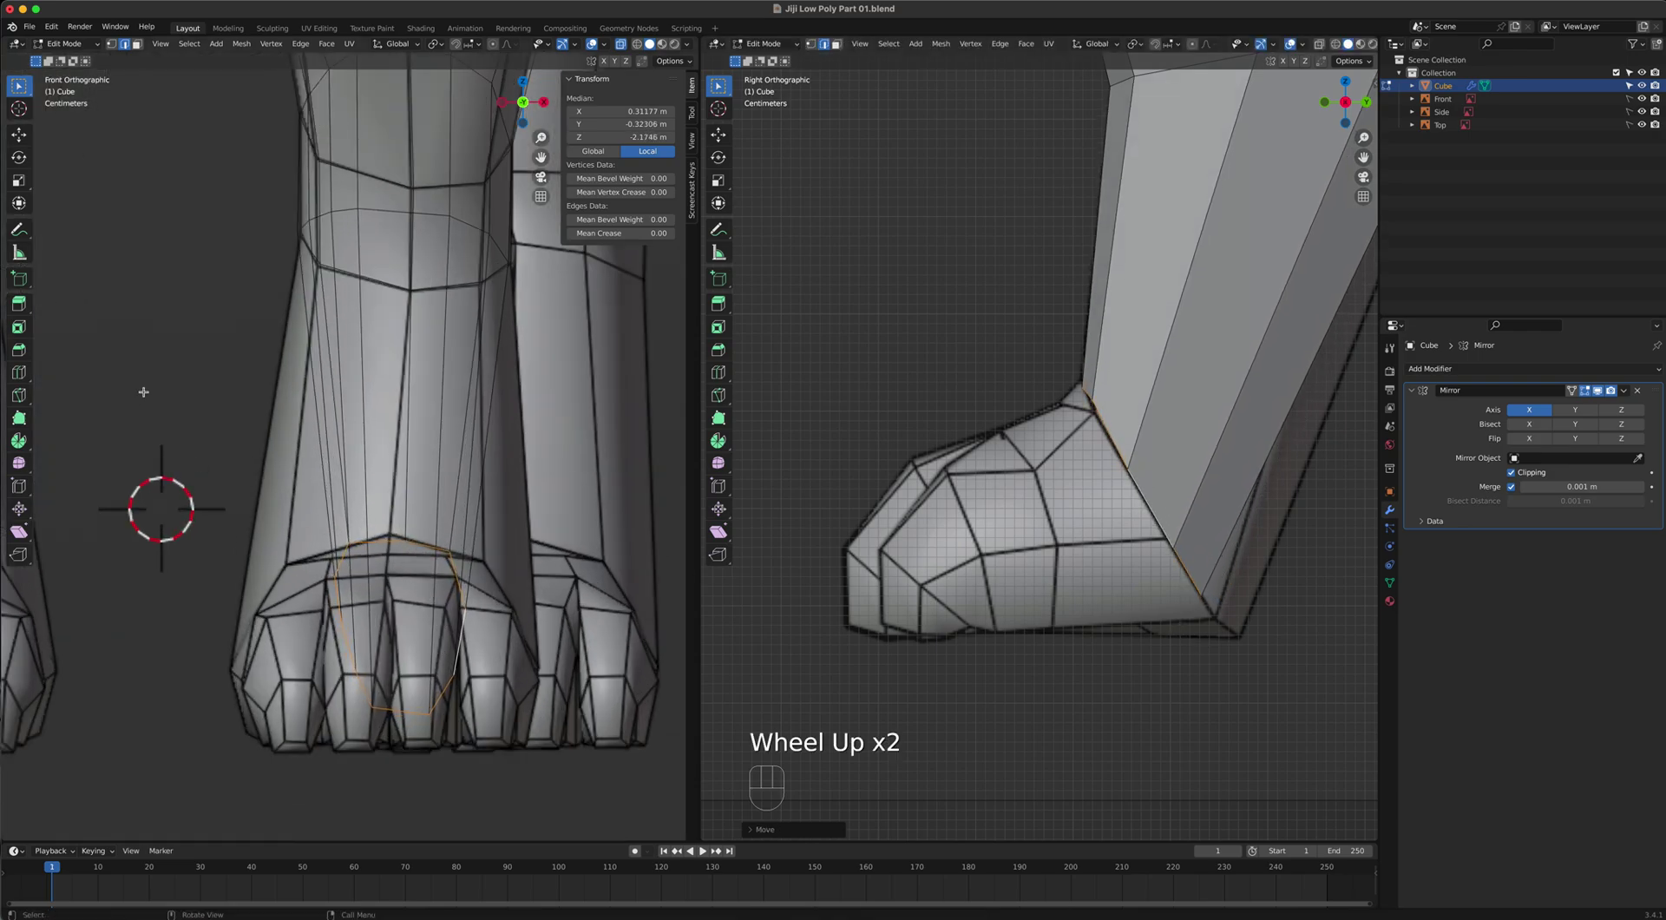
# Scale the bottom loop wider along X in the front view to span roughly the width of the reference paw.
pyautogui.click(19, 180)
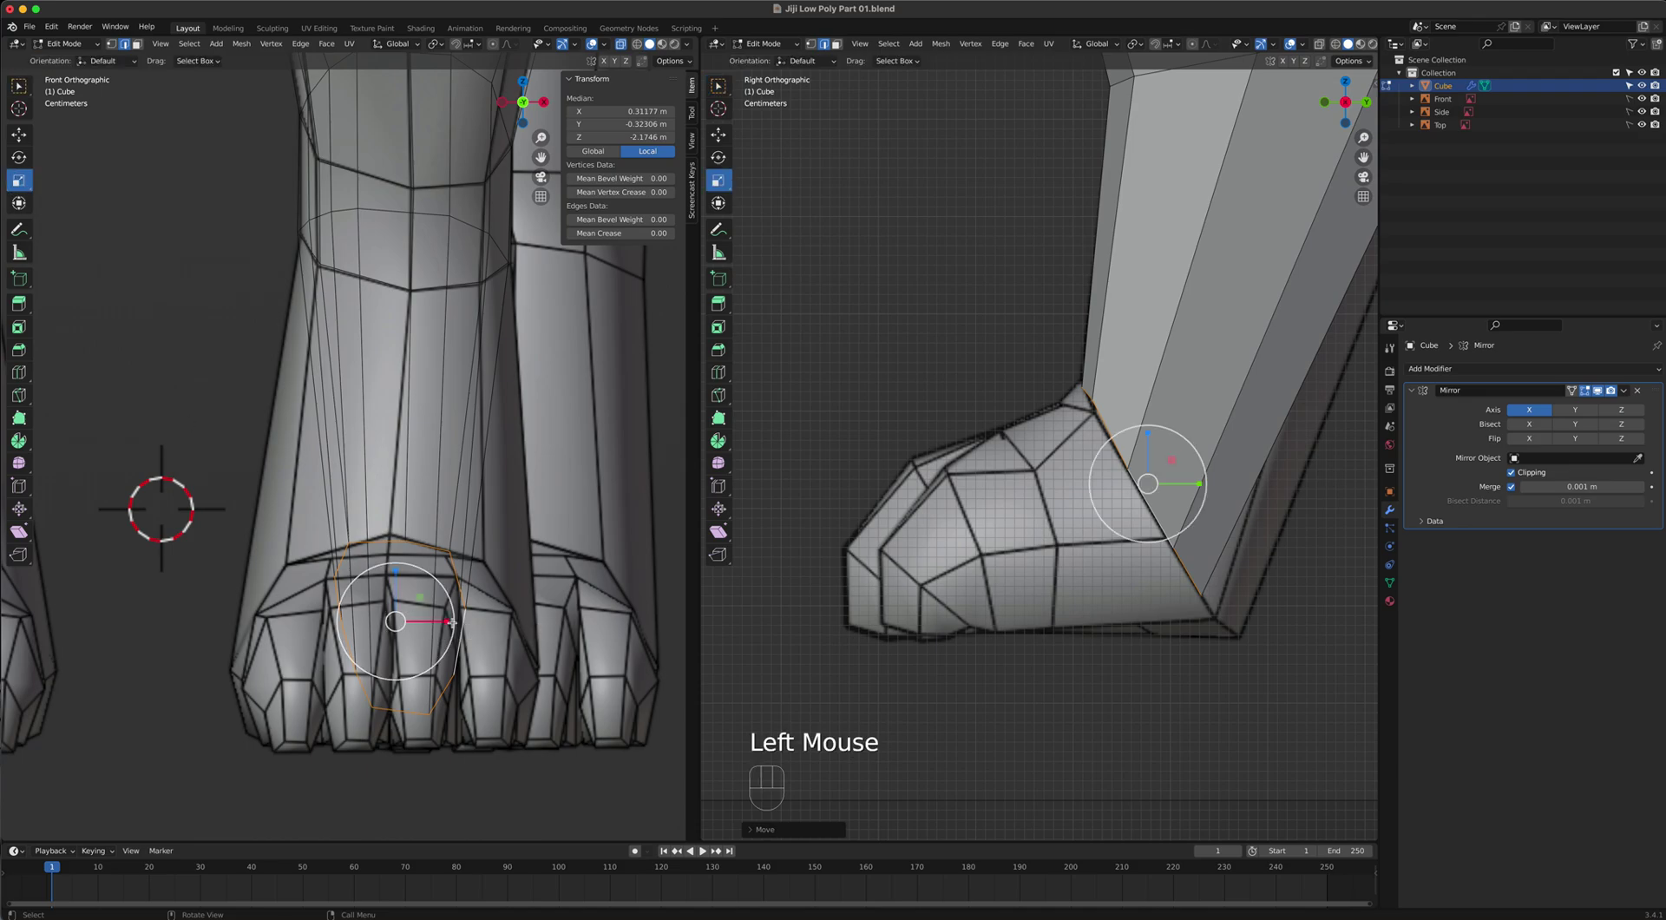
pyautogui.moveTo(449, 621); pyautogui.dragTo(534, 639)
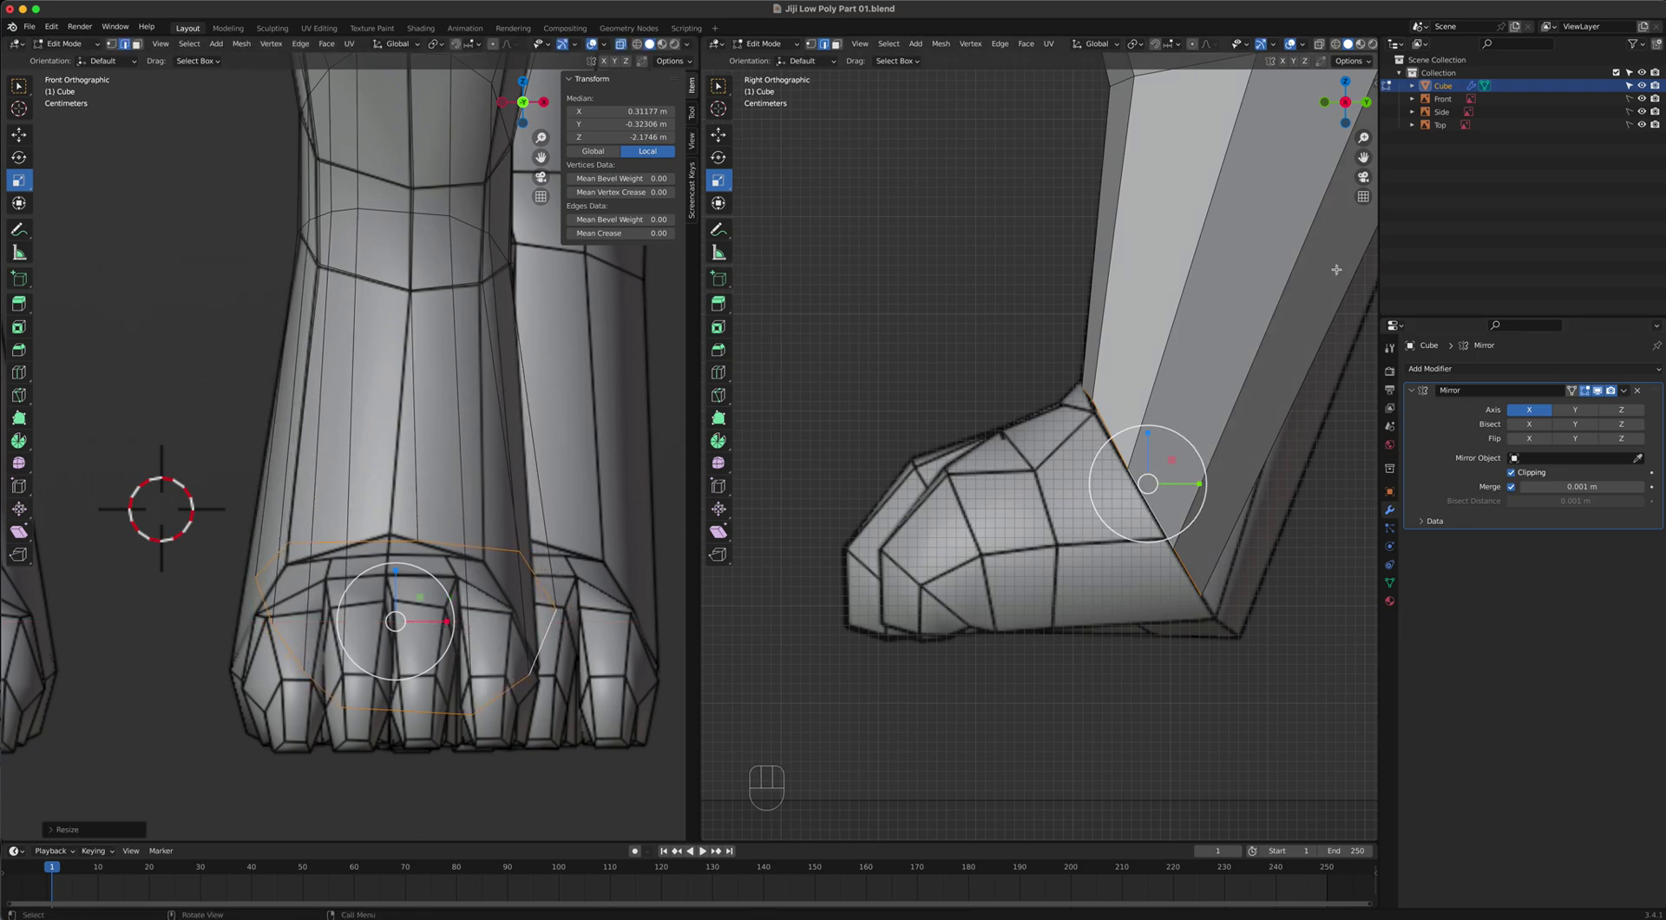
pyautogui.click(1319, 46)
pyautogui.click(719, 86)
pyautogui.scroll(2, 1146, 480)
pyautogui.scroll(-2, 1146, 480)
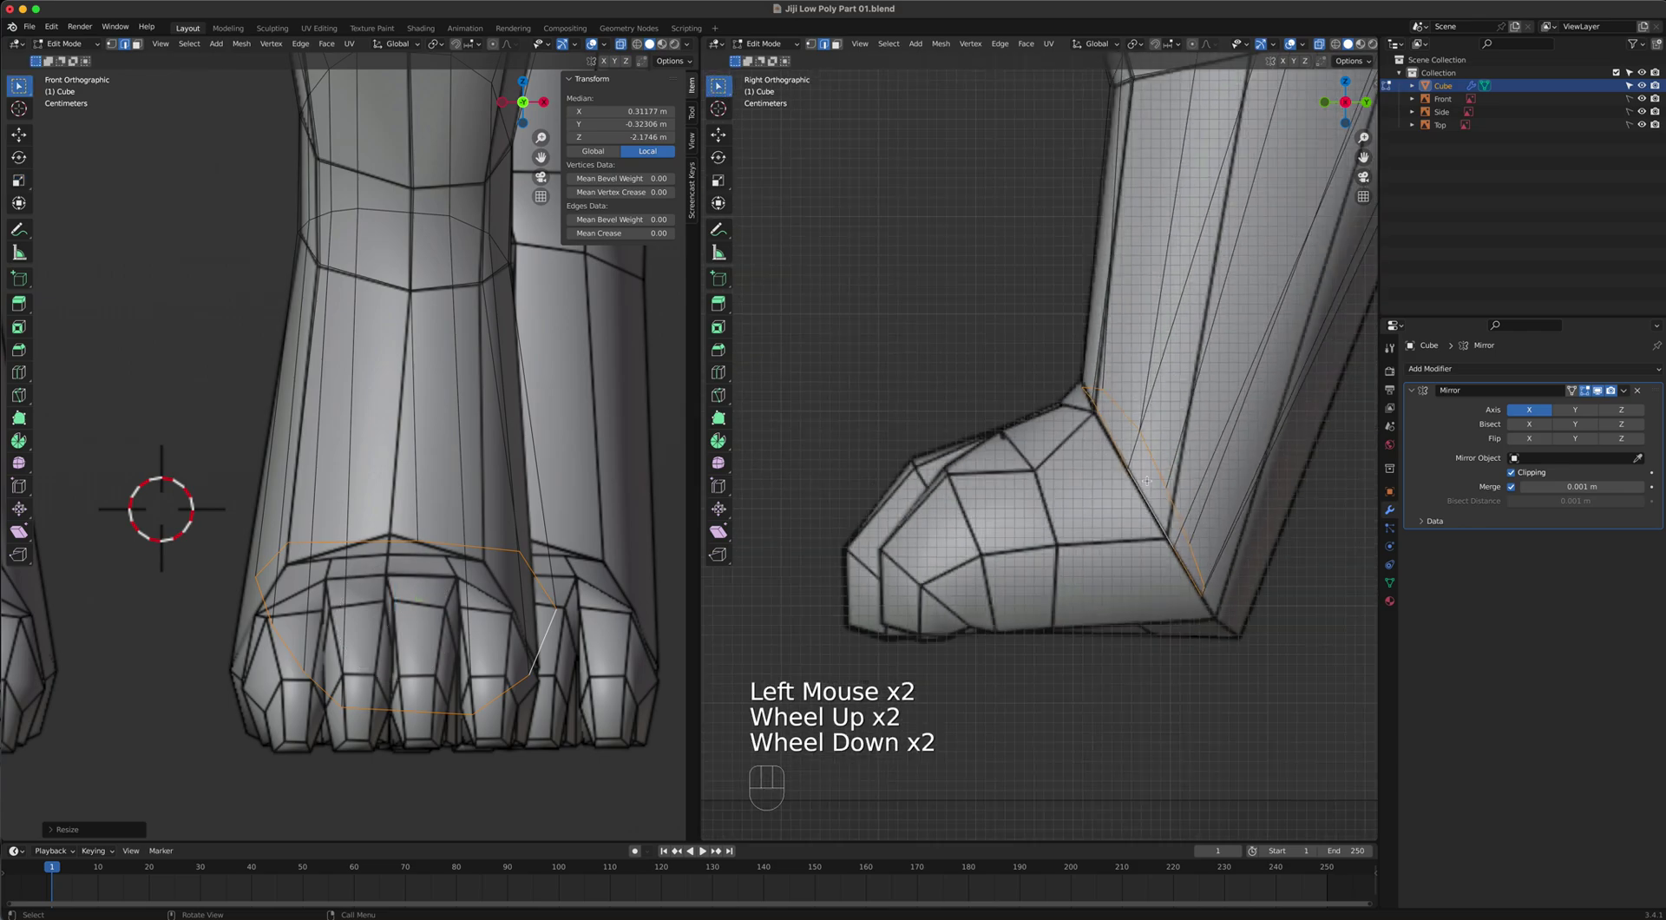
# Nudge the bottom loop's foremost outer vertex slightly forward and up onto the tip of the reference's front ankle crease.
pyautogui.click(1318, 46)
pyautogui.keyDown('shift'); pyautogui.moveTo(1154, 269); pyautogui.dragTo(1153, 478, button='middle'); pyautogui.keyUp('shift')
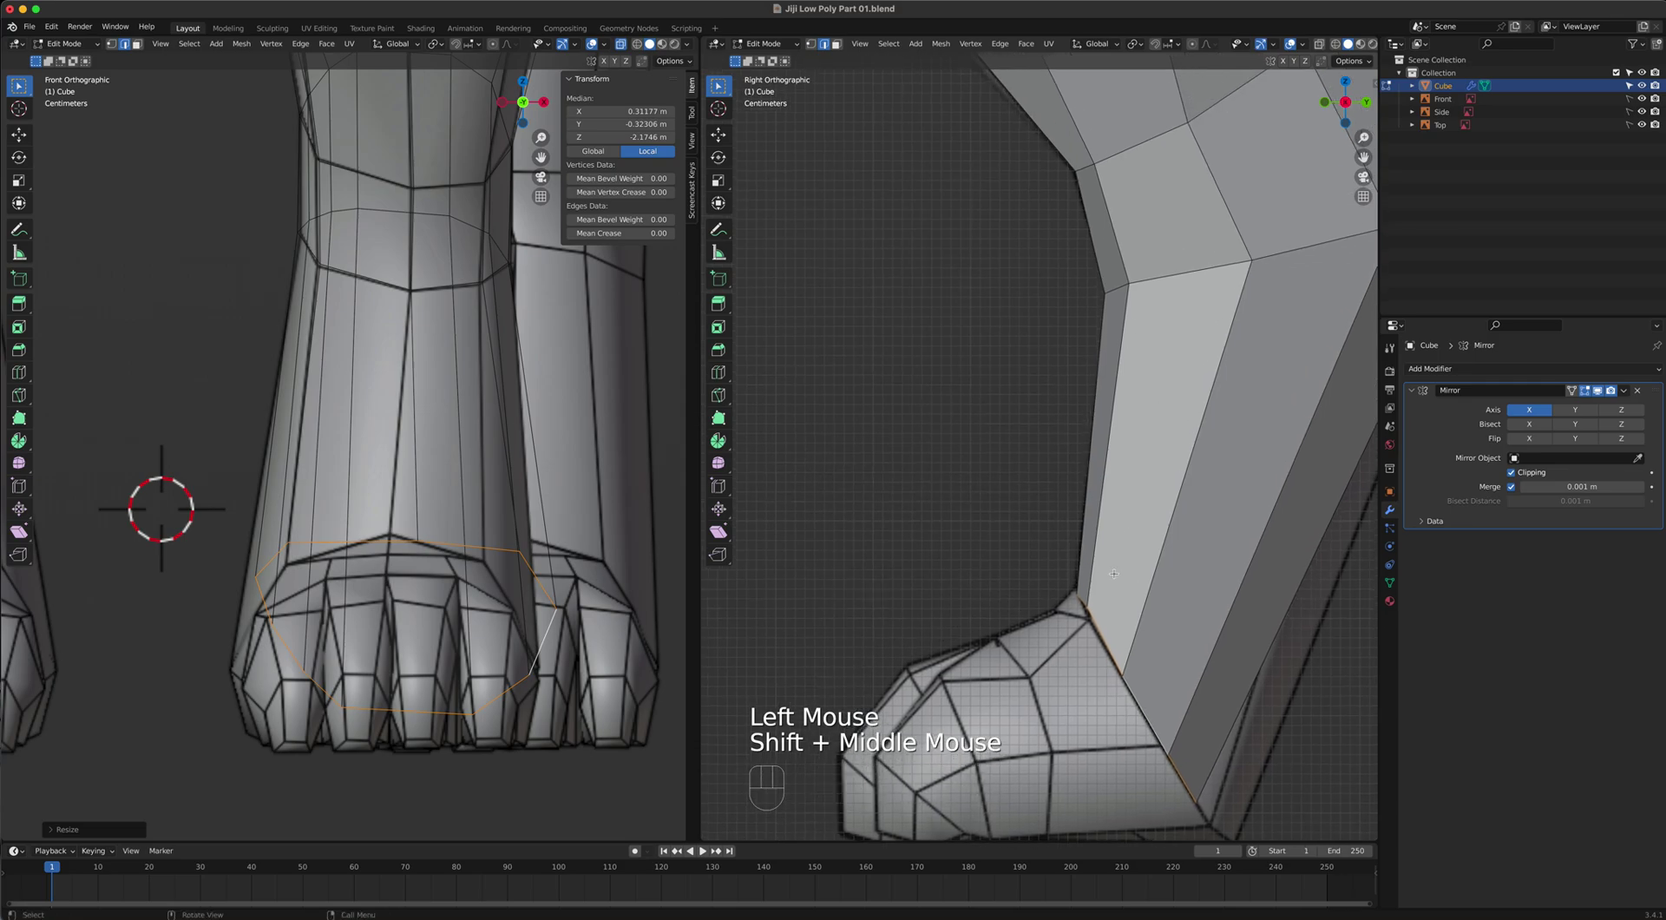
pyautogui.press('1')
pyautogui.click(1077, 595)
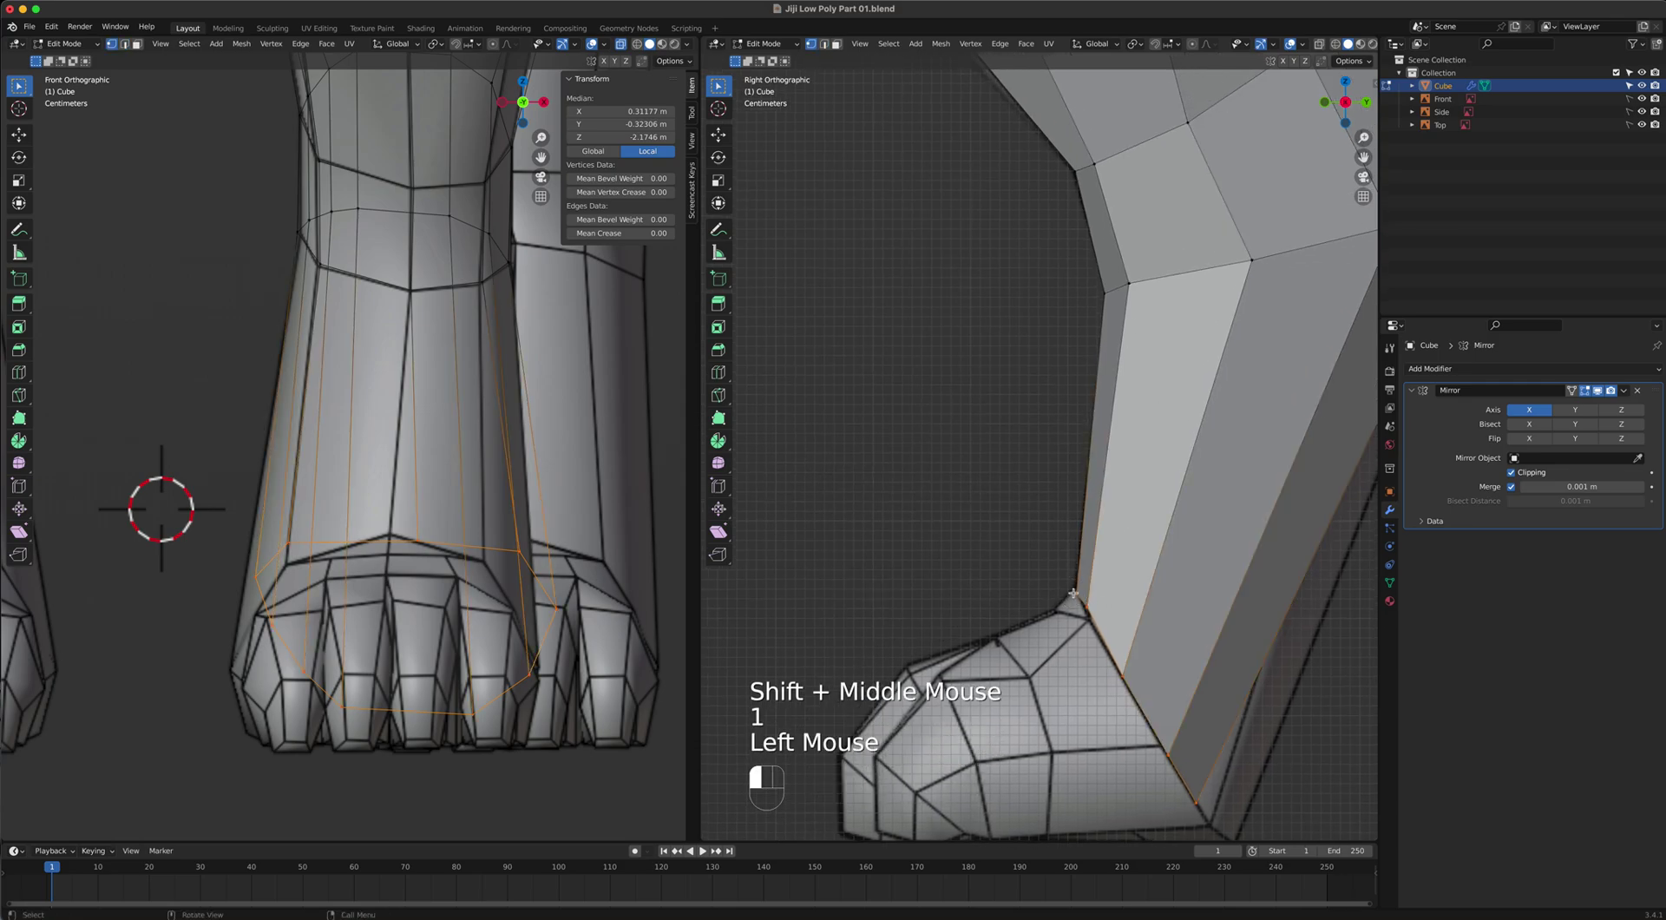
pyautogui.click(1319, 45)
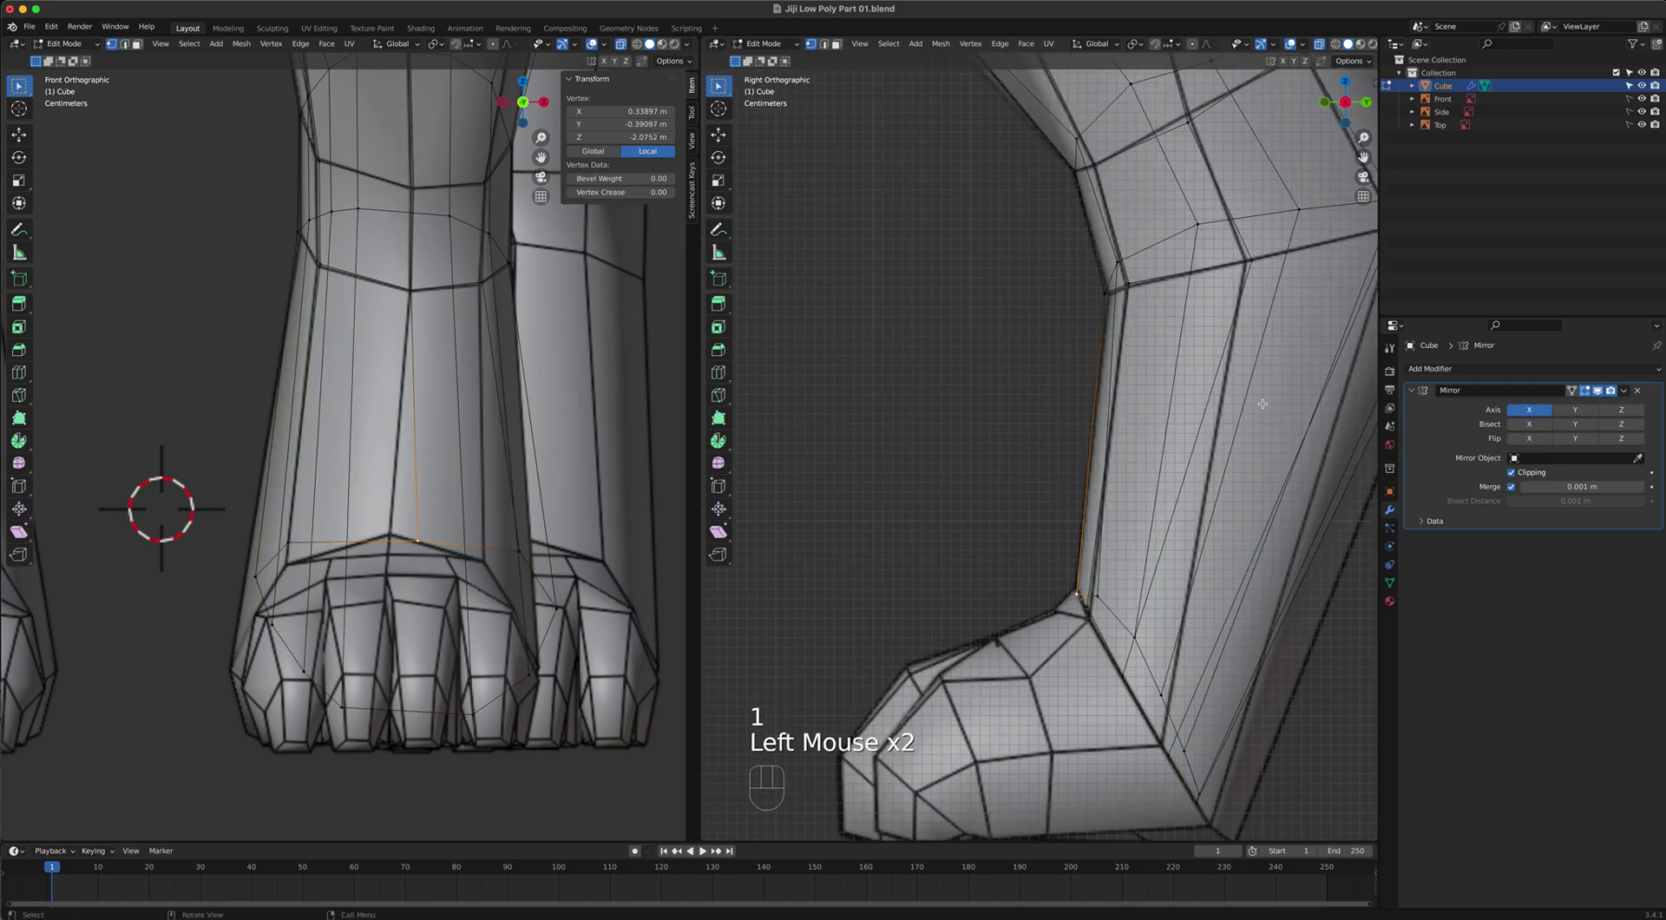
pyautogui.scroll(2, 1170, 608)
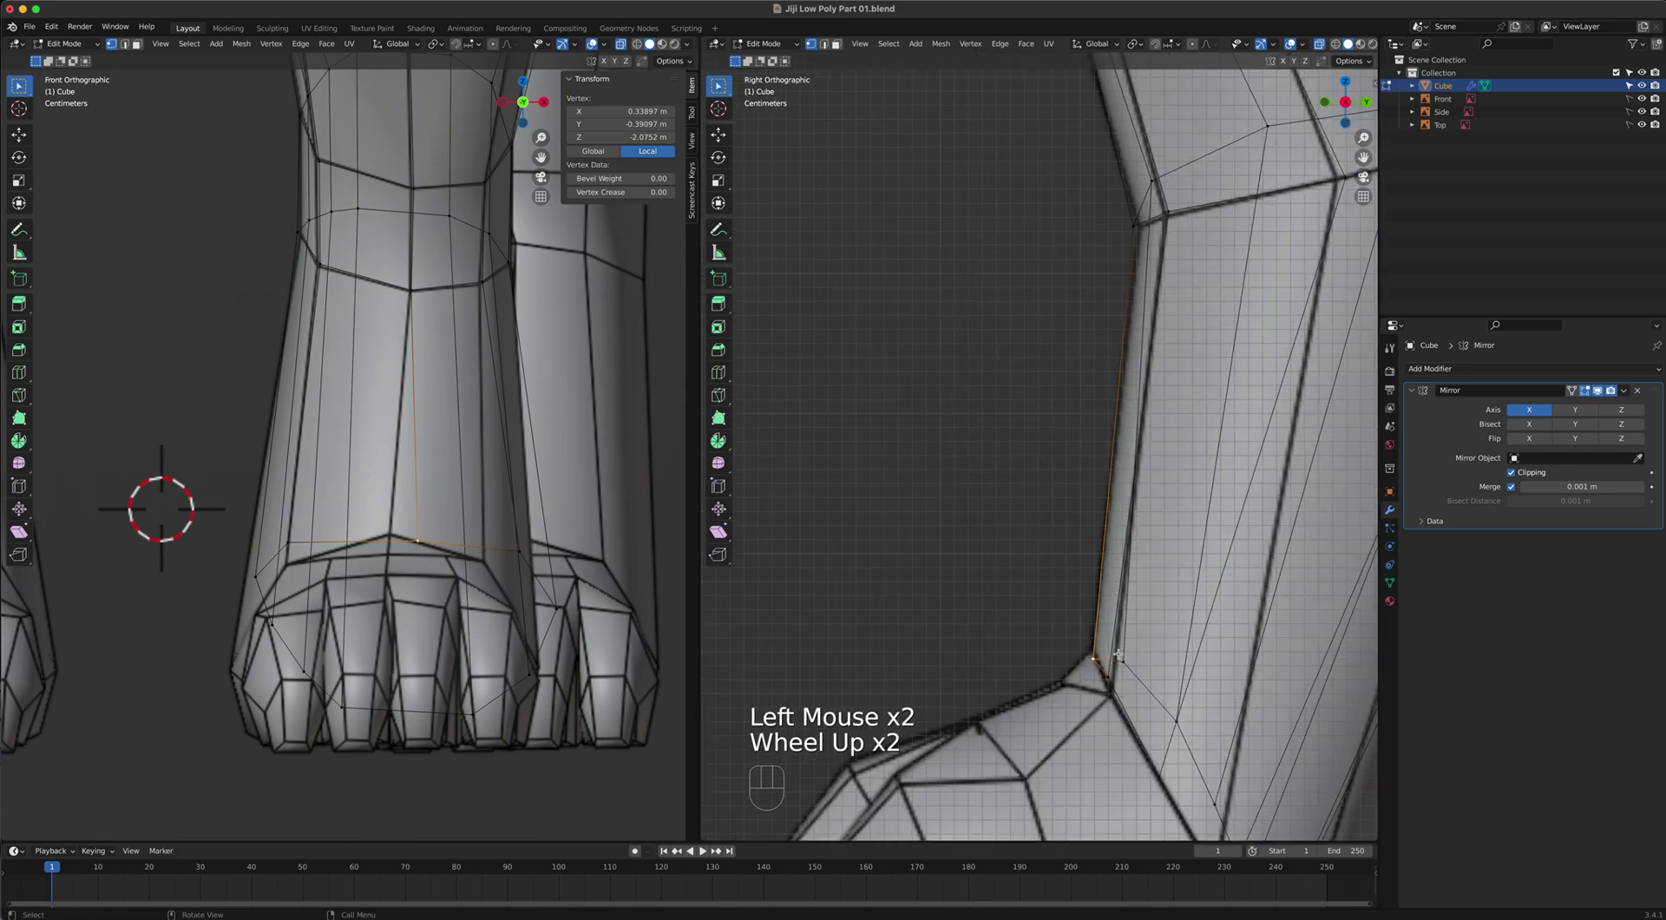
pyautogui.press('g')
pyautogui.click(1117, 646)
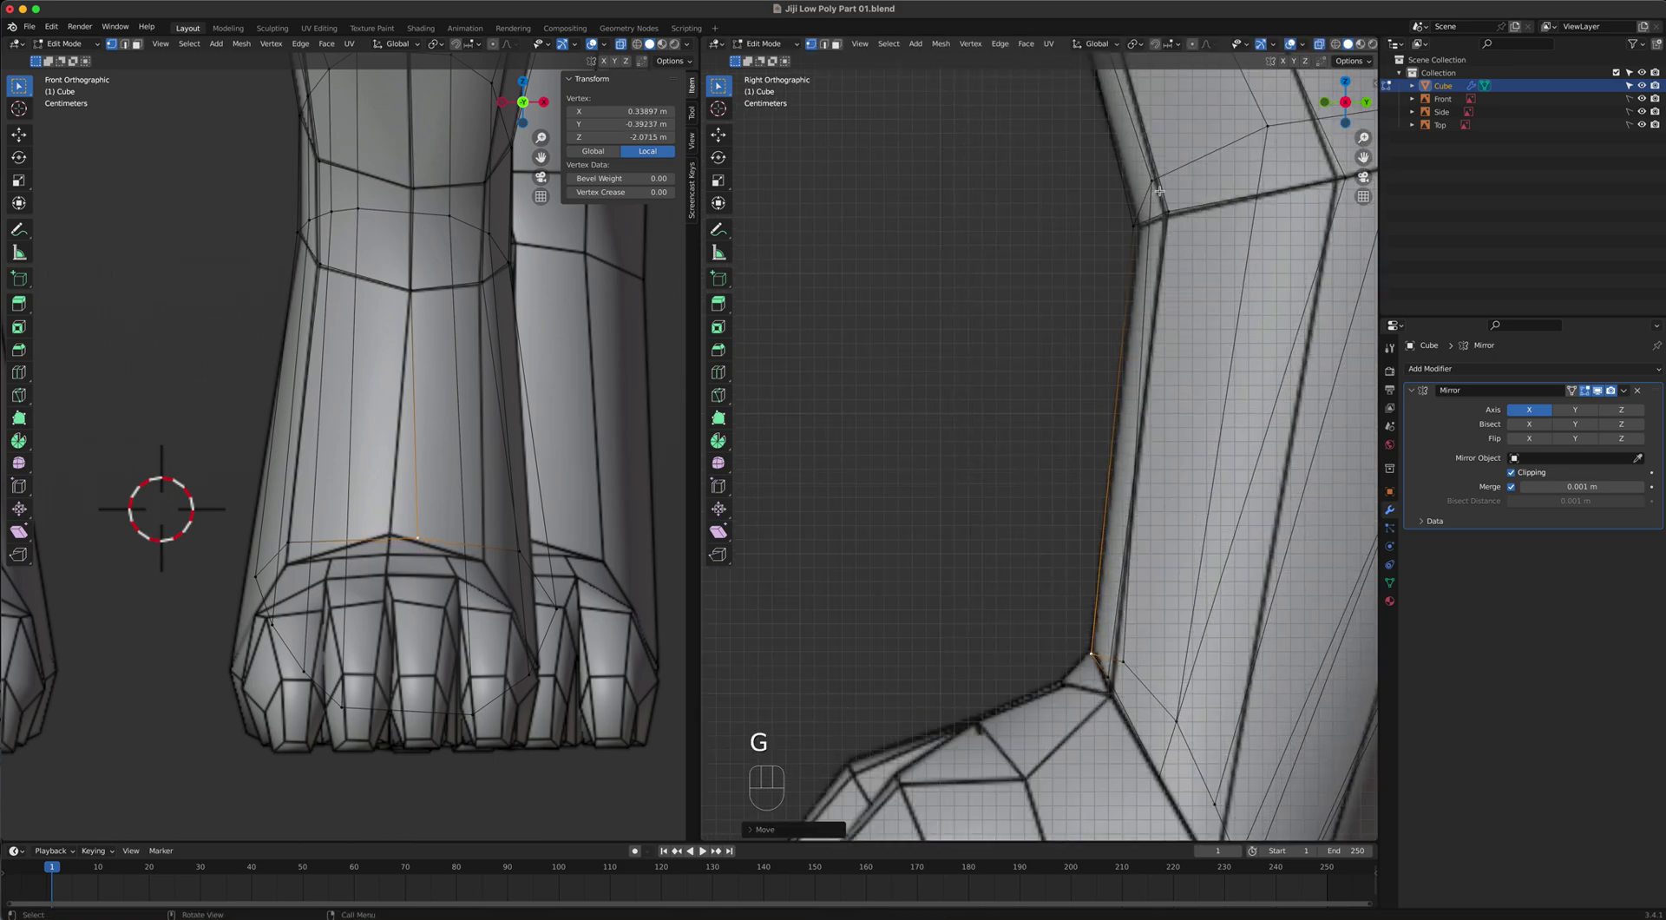
# Move the neighbouring outer vertex behind the front tip about 0.015 m down onto the upper corner of the paw's rear edge line.
pyautogui.click(1320, 43)
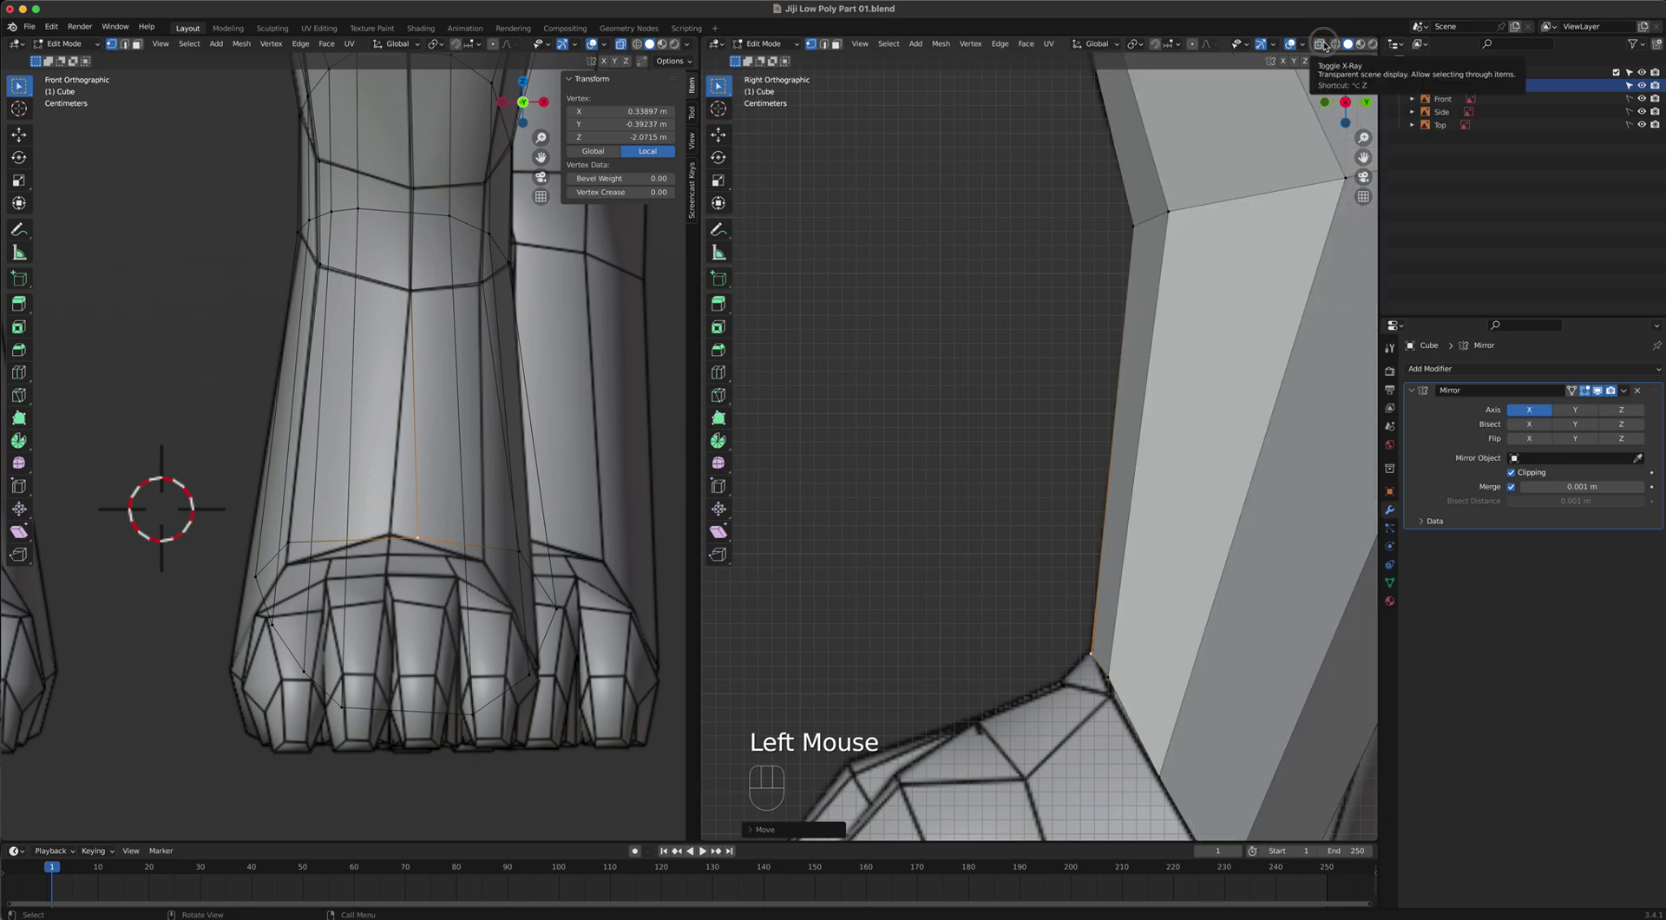
pyautogui.click(1321, 44)
pyautogui.click(1165, 217)
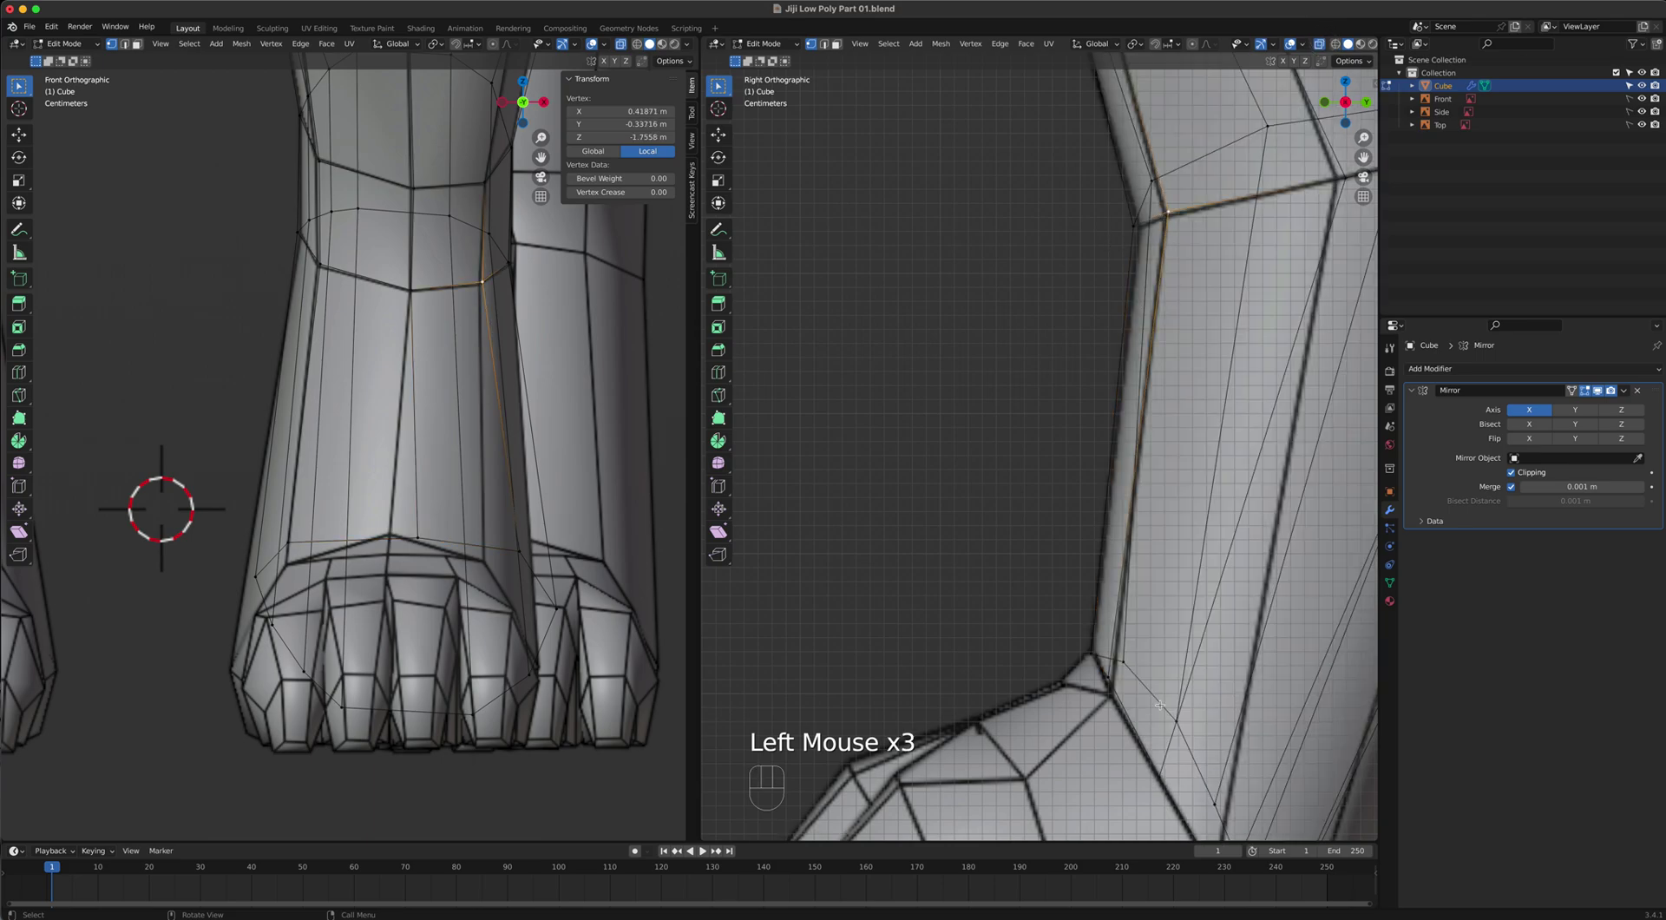
pyautogui.click(1103, 677)
pyautogui.press('g')
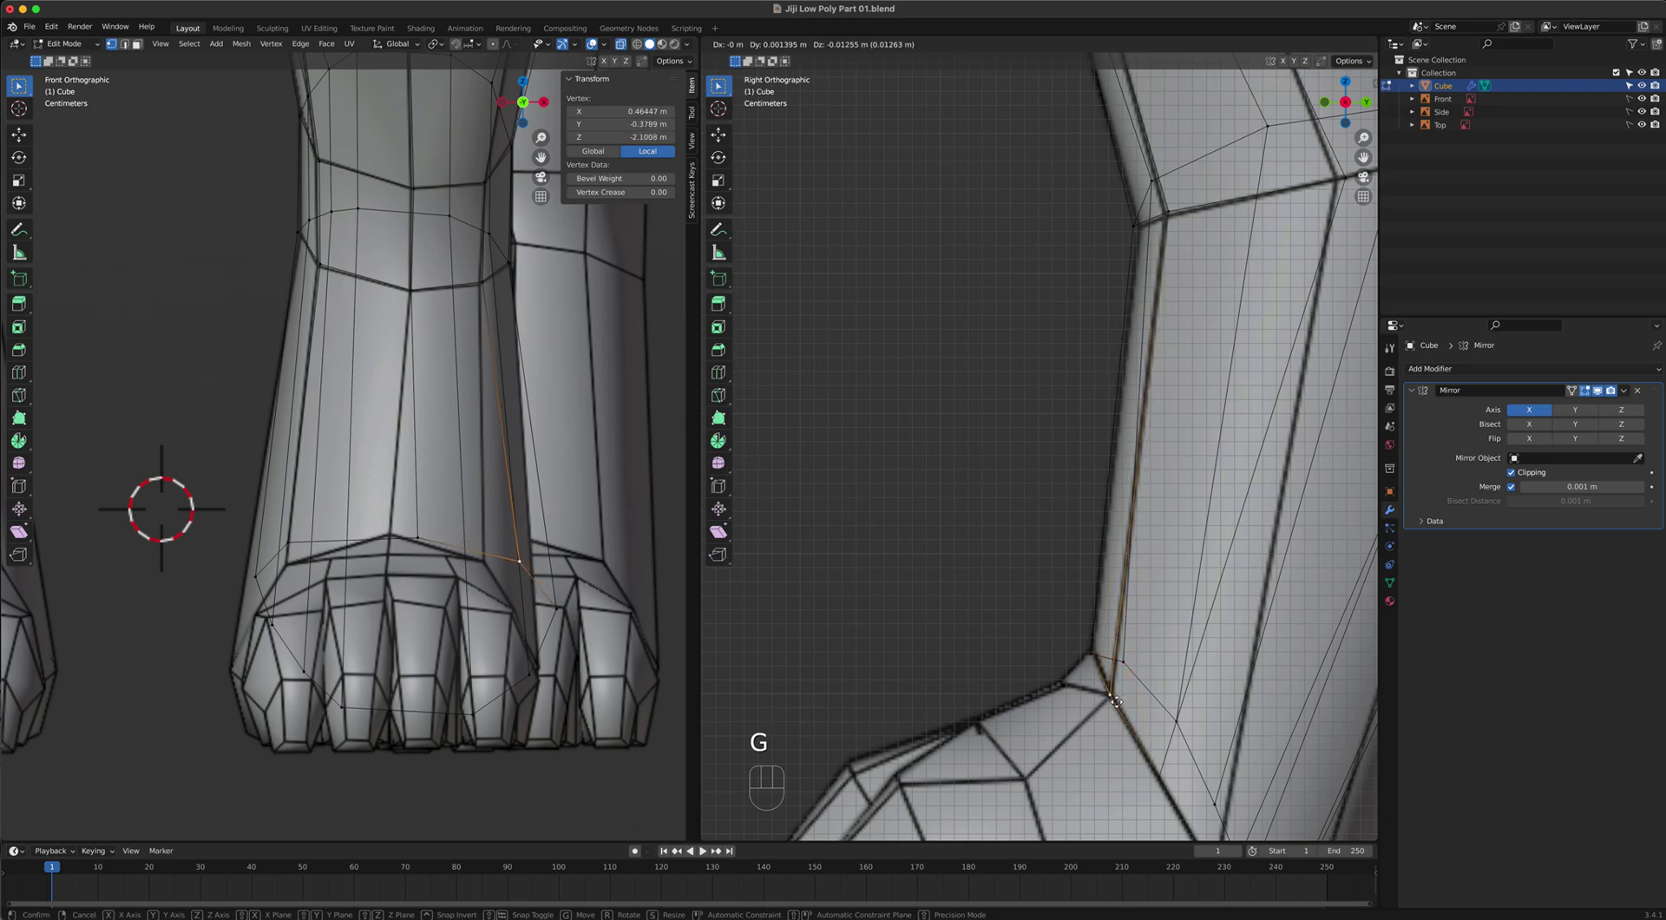
pyautogui.click(1115, 703)
# Move the outer side vertex of the bottom loop about 0.04 m back and 0.07 m down to the paw's middle edge junction.
pyautogui.keyDown('shift'); pyautogui.moveTo(1185, 675); pyautogui.dragTo(1103, 536, button='middle'); pyautogui.keyUp('shift')
pyautogui.click(1319, 45)
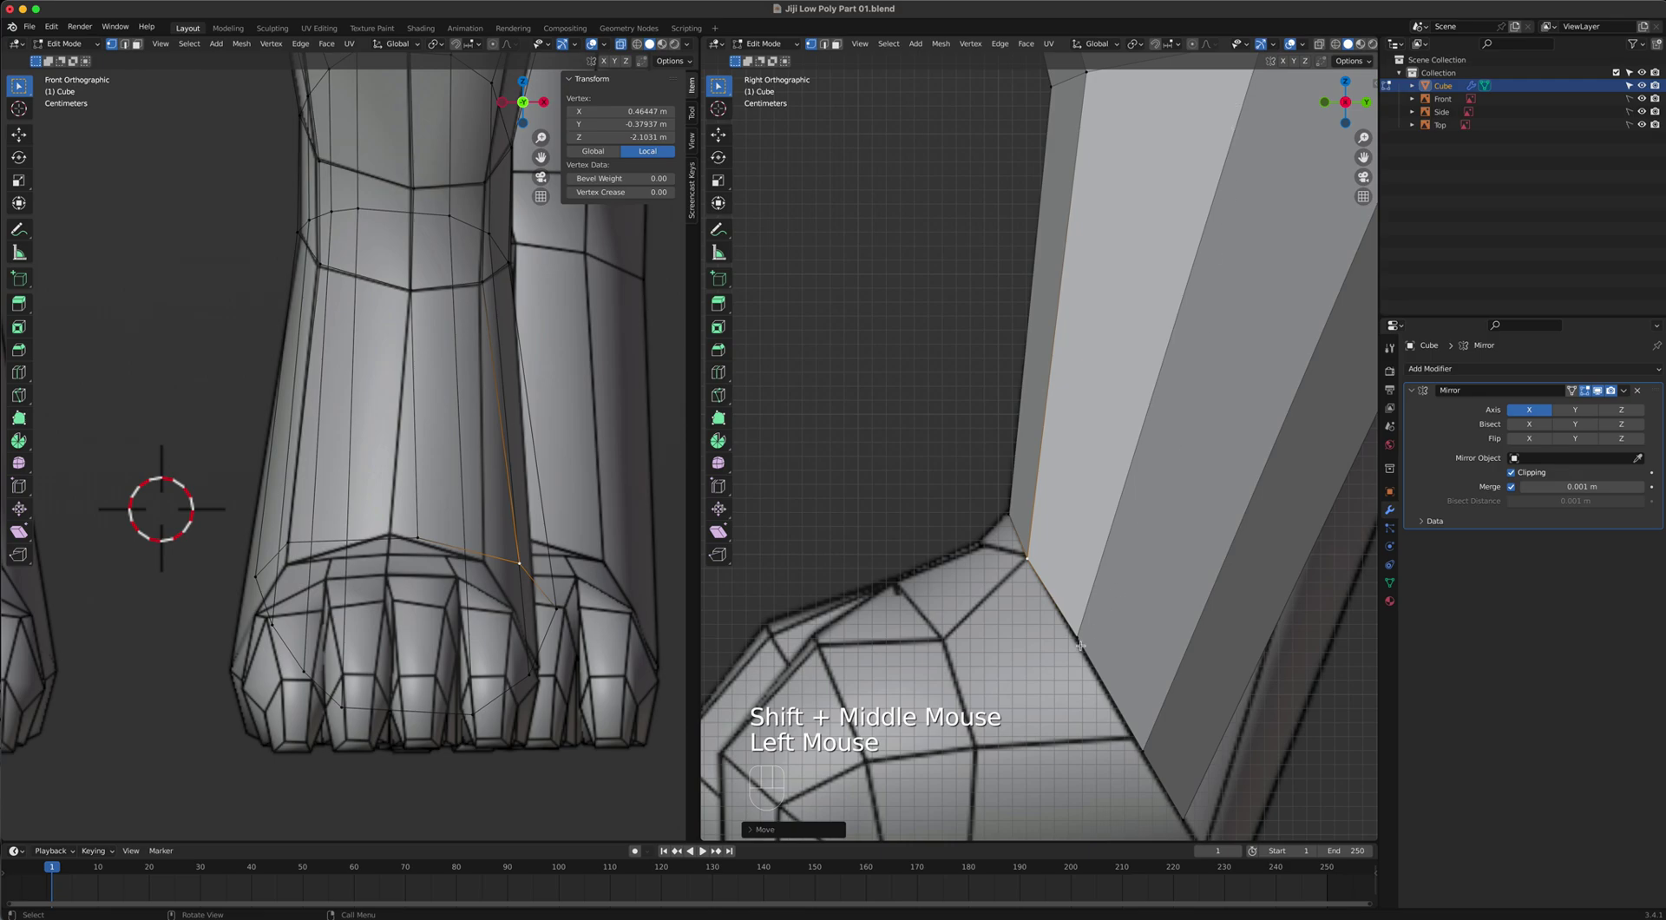
pyautogui.click(1080, 645)
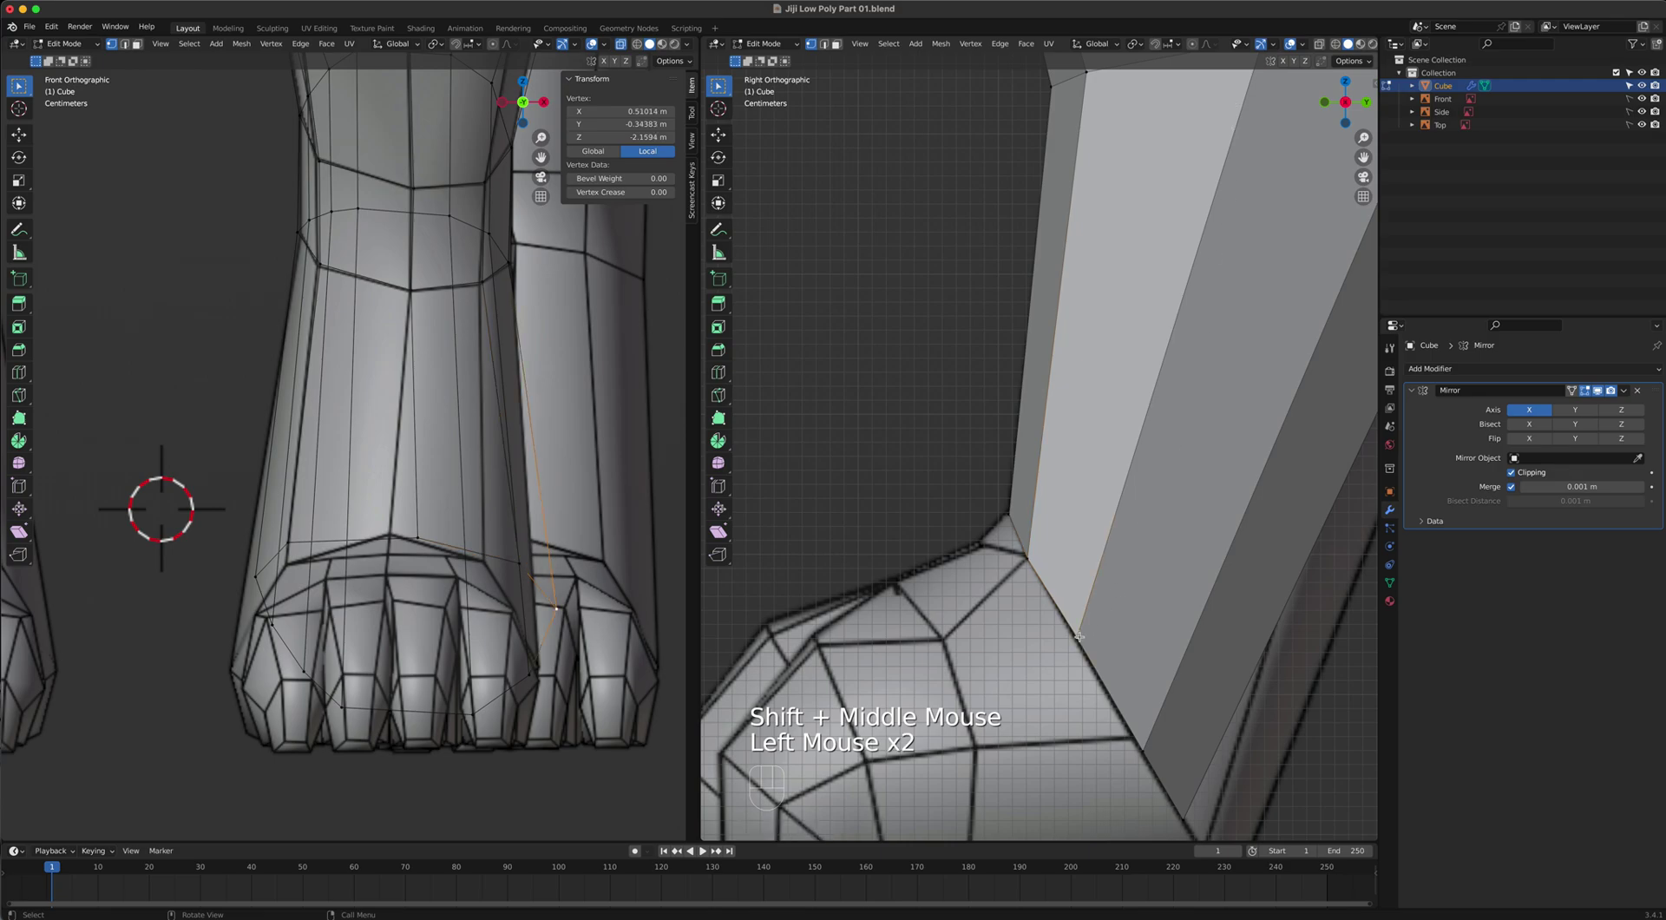
pyautogui.click(1317, 45)
pyautogui.press('g')
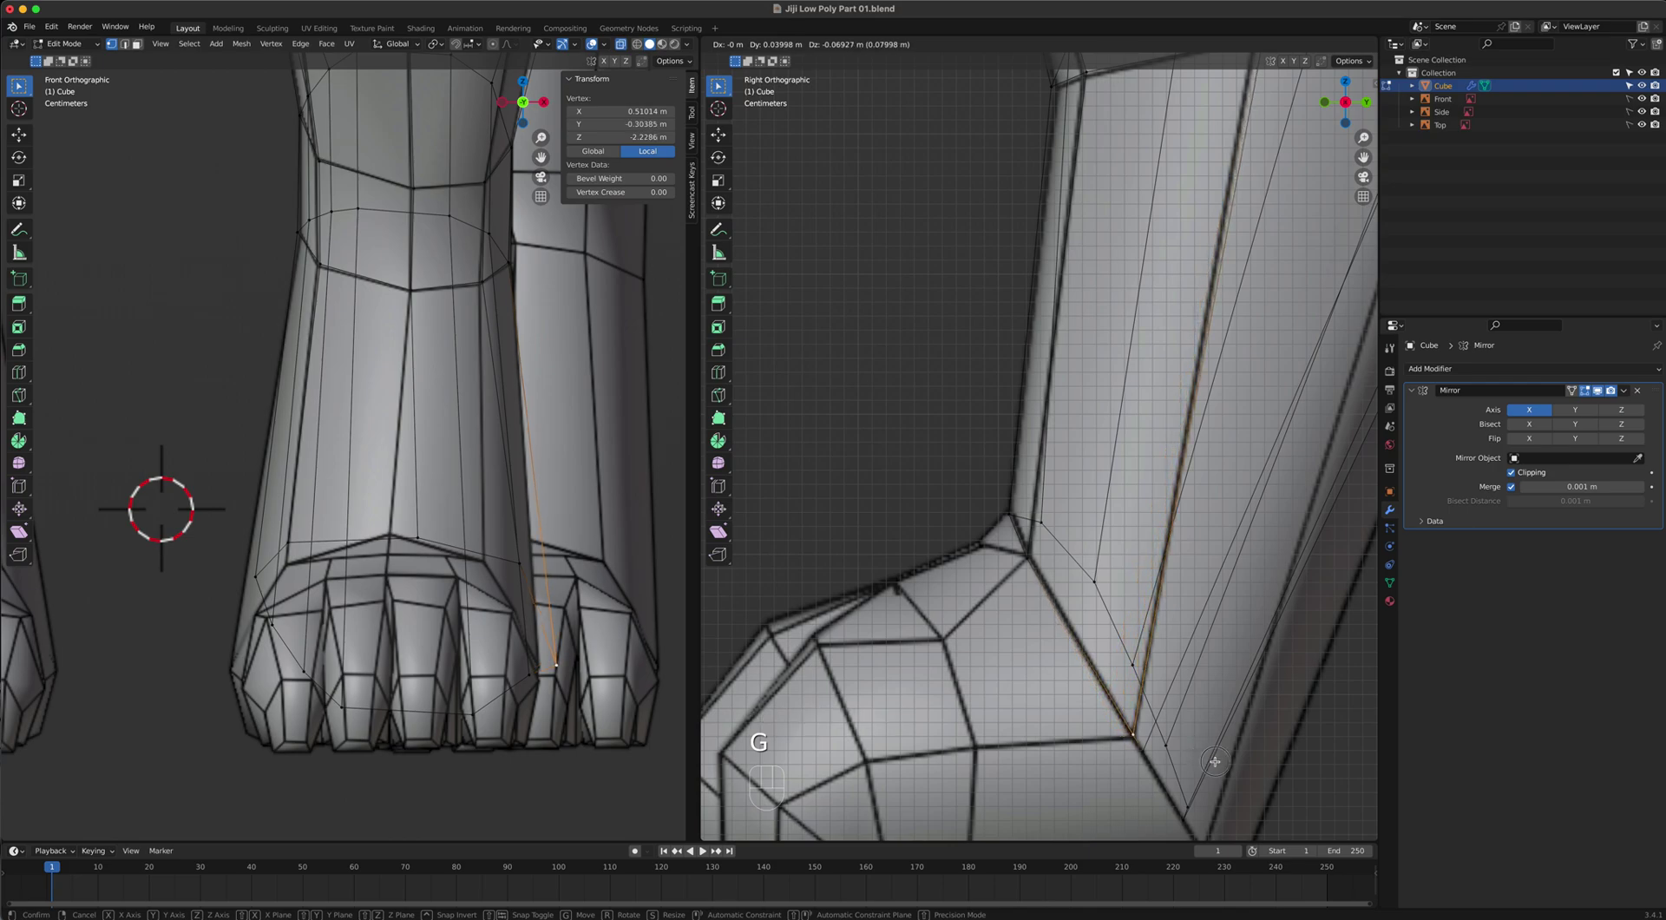
pyautogui.click(1215, 761)
# Move the rearmost outer vertex of the bottom loop about 0.04 m back and 0.045 m down onto the reference's heel corner.
pyautogui.keyDown('shift'); pyautogui.moveTo(1215, 760); pyautogui.dragTo(1095, 589, button='middle'); pyautogui.keyUp('shift')
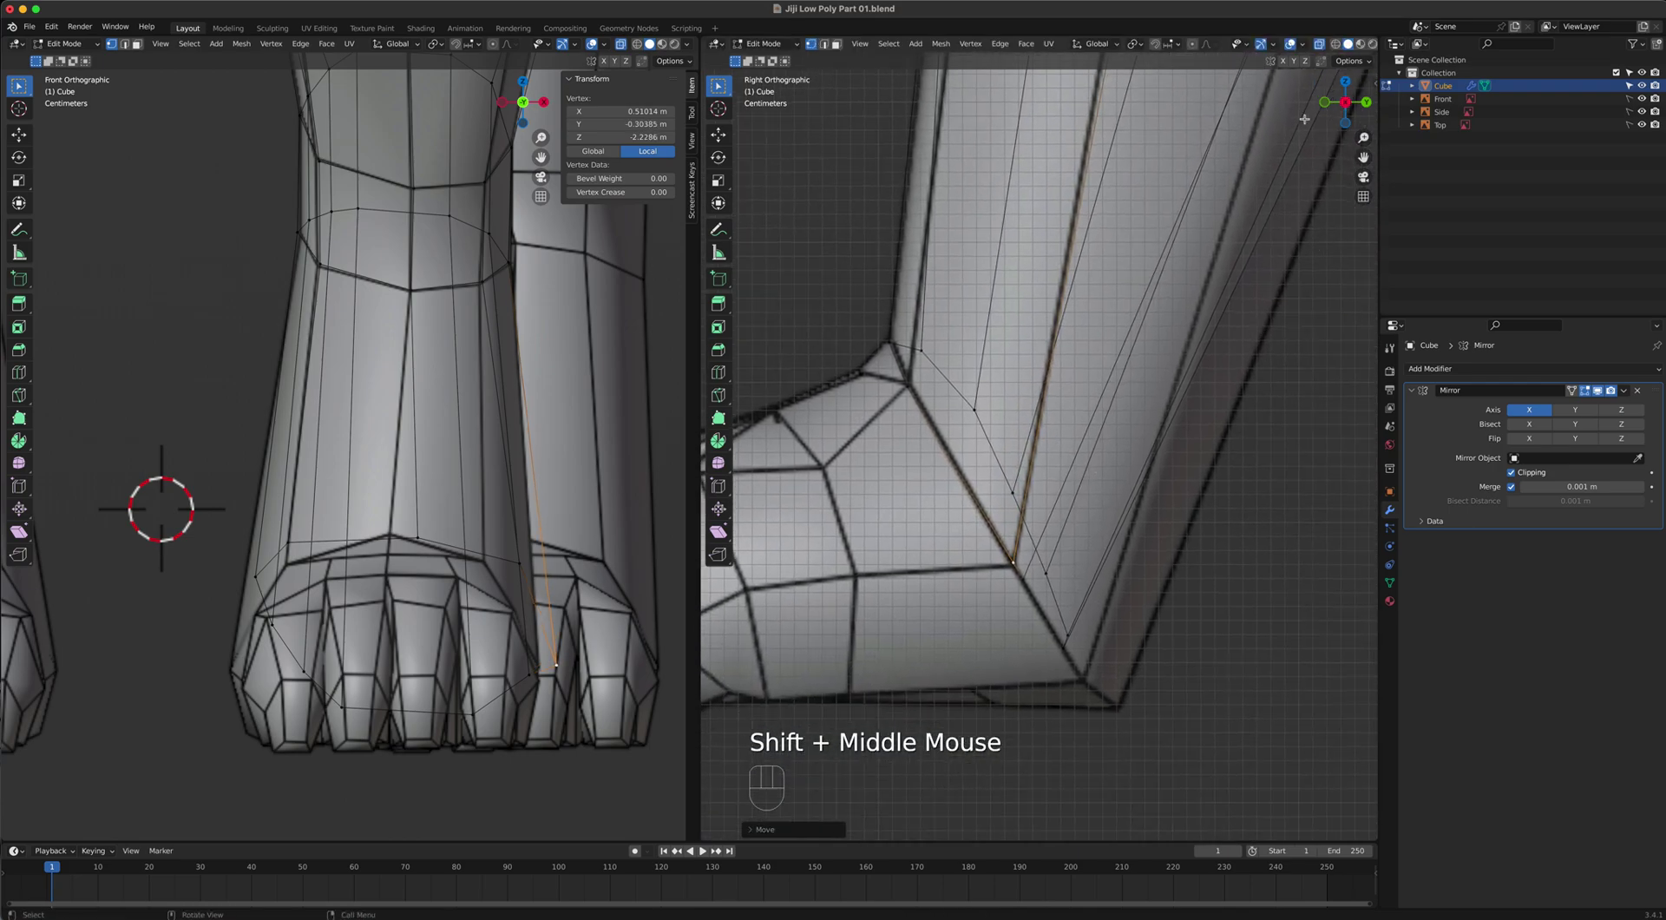
pyautogui.click(1318, 44)
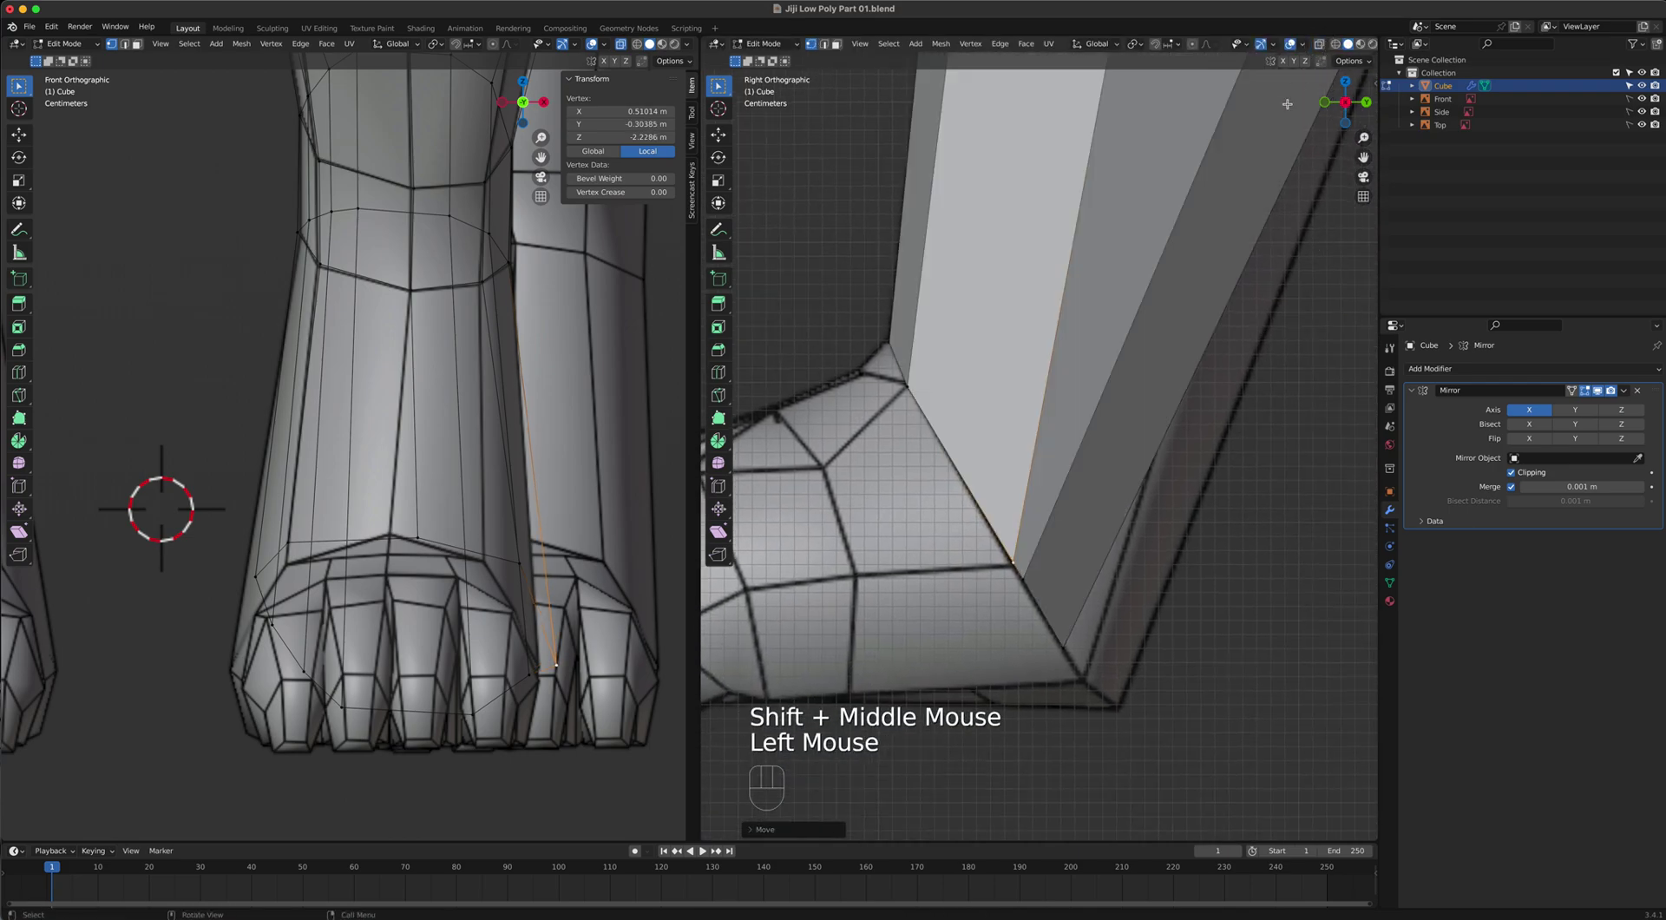
pyautogui.click(1064, 645)
pyautogui.press('g')
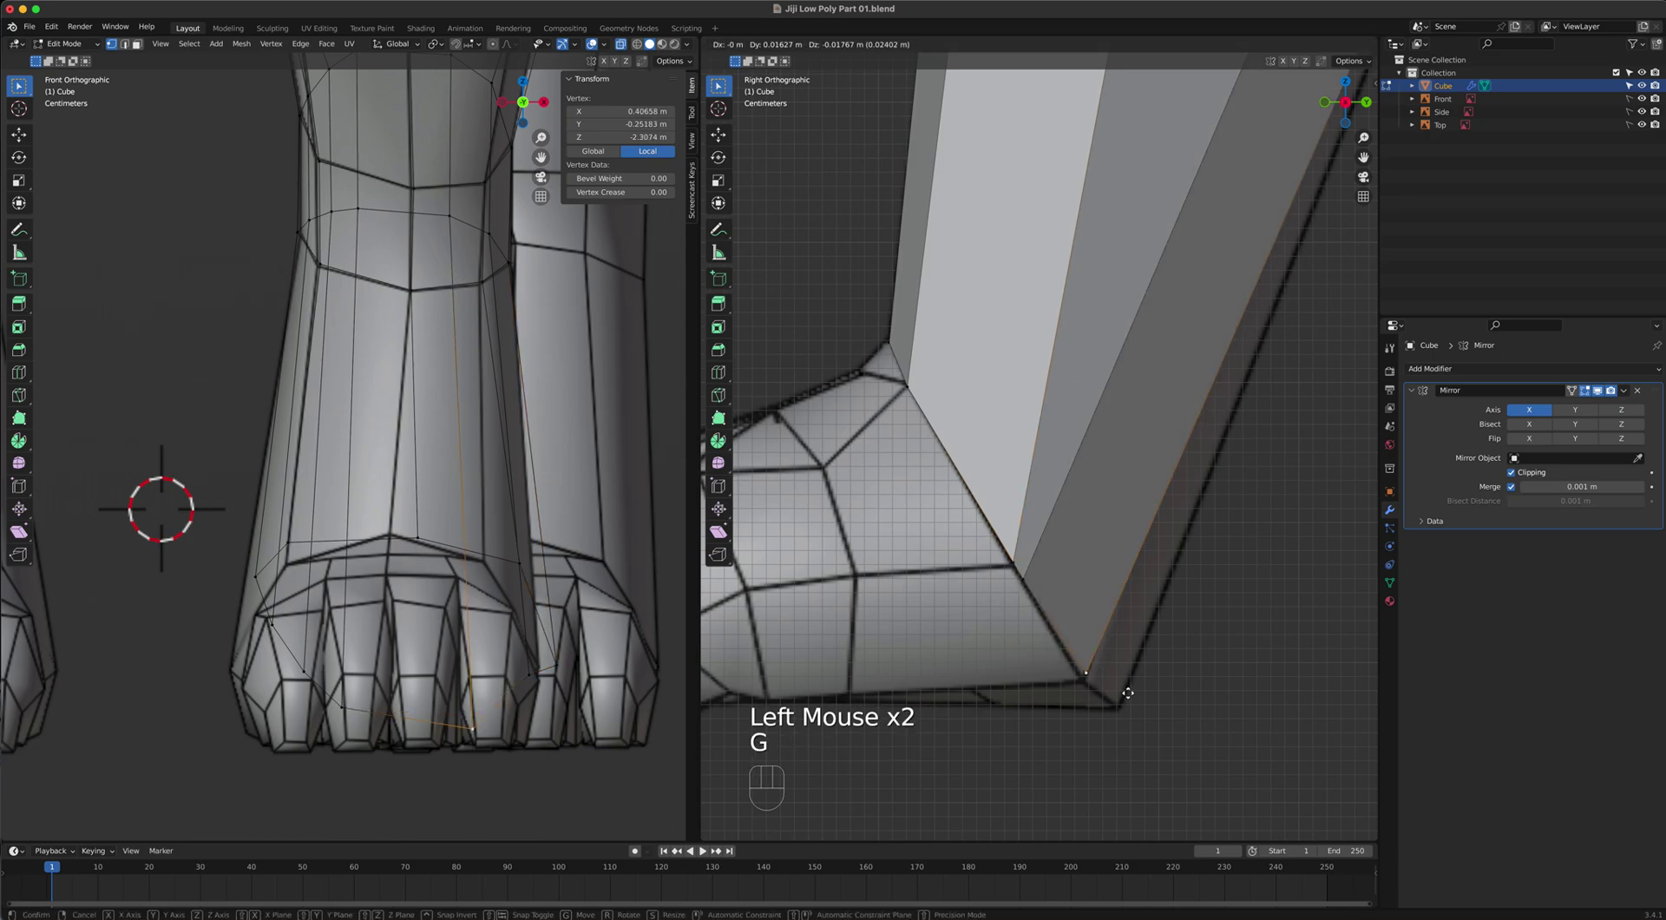
pyautogui.click(1154, 720)
# Move the outer vertex beside the heel about 0.04 m back and 0.07 m down to the lower end of the paw's rear edge line.
pyautogui.click(1027, 580)
pyautogui.press('g')
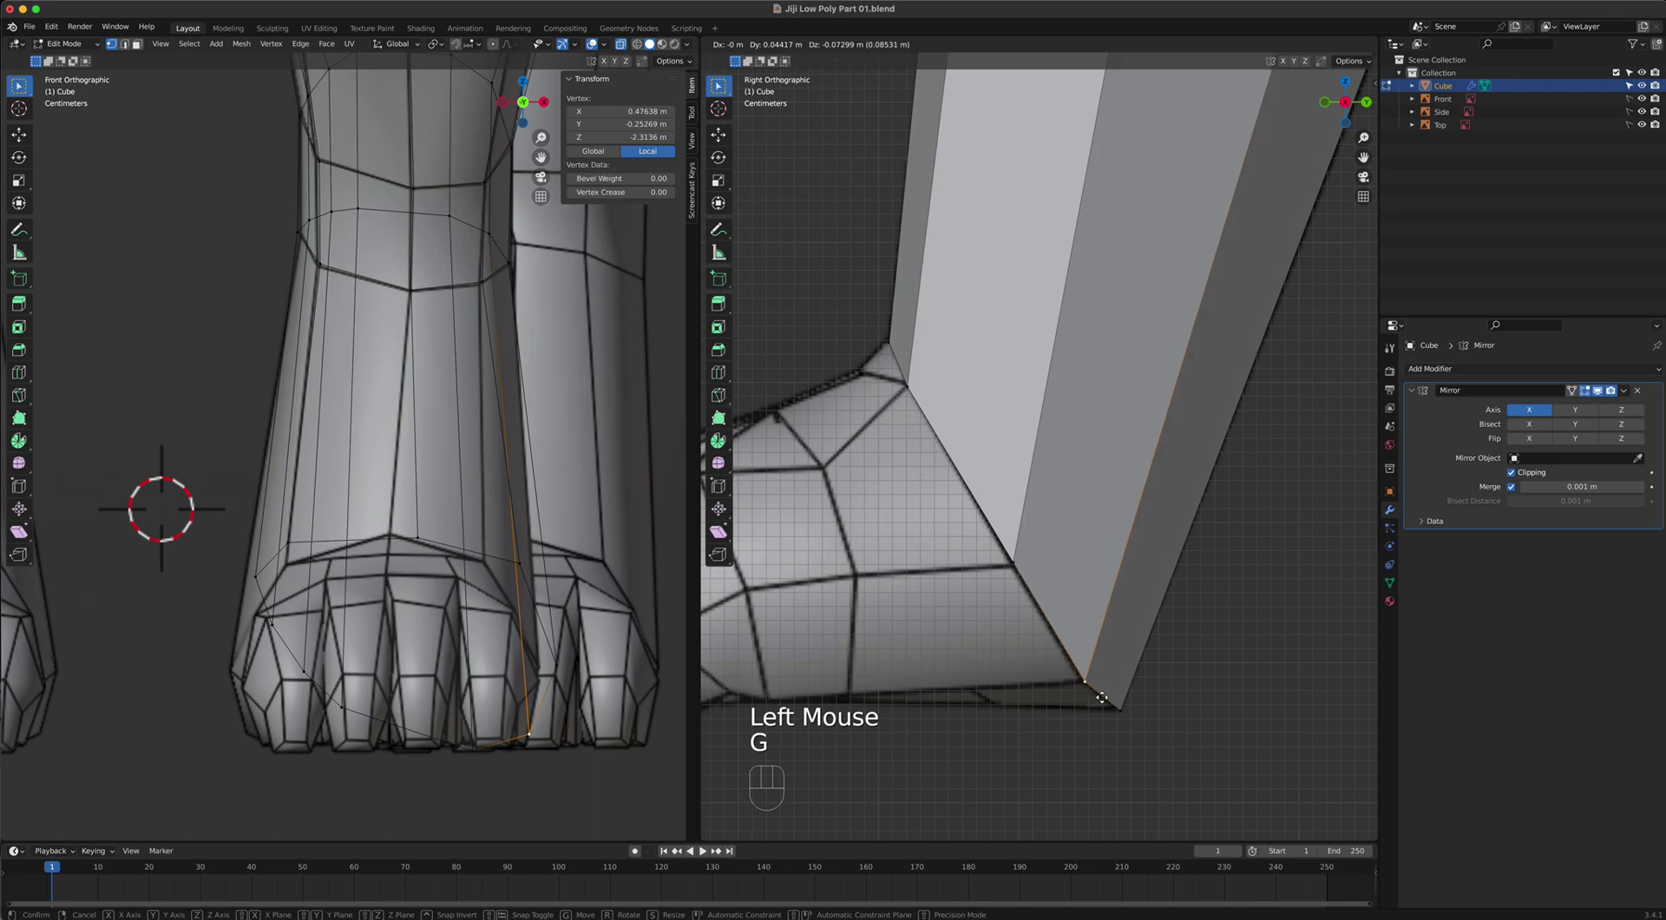
pyautogui.click(1101, 697)
pyautogui.scroll(-2, 1093, 555)
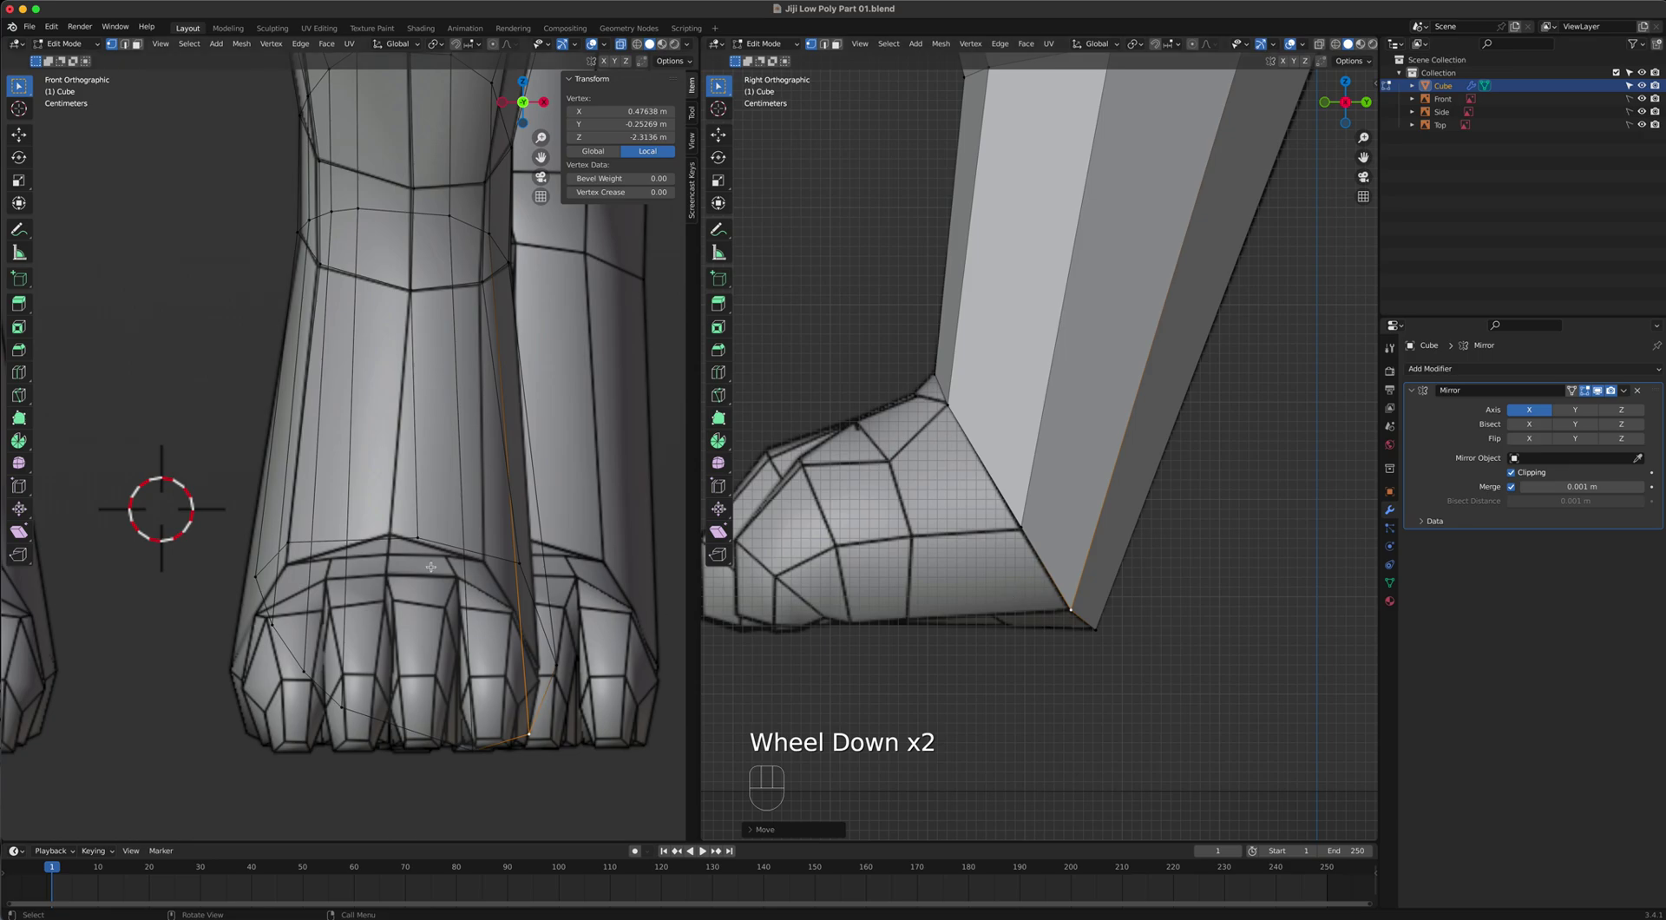
# Examine the leg's slanted bottom opening and its inner-side vertices in perspective and X-ray view.
pyautogui.moveTo(1169, 408)
pyautogui.mouseDown(button='middle')
pyautogui.moveTo(1104, 483)
pyautogui.moveTo(1178, 438)
pyautogui.mouseUp(button='middle')
pyautogui.scroll(-3, 1119, 490)
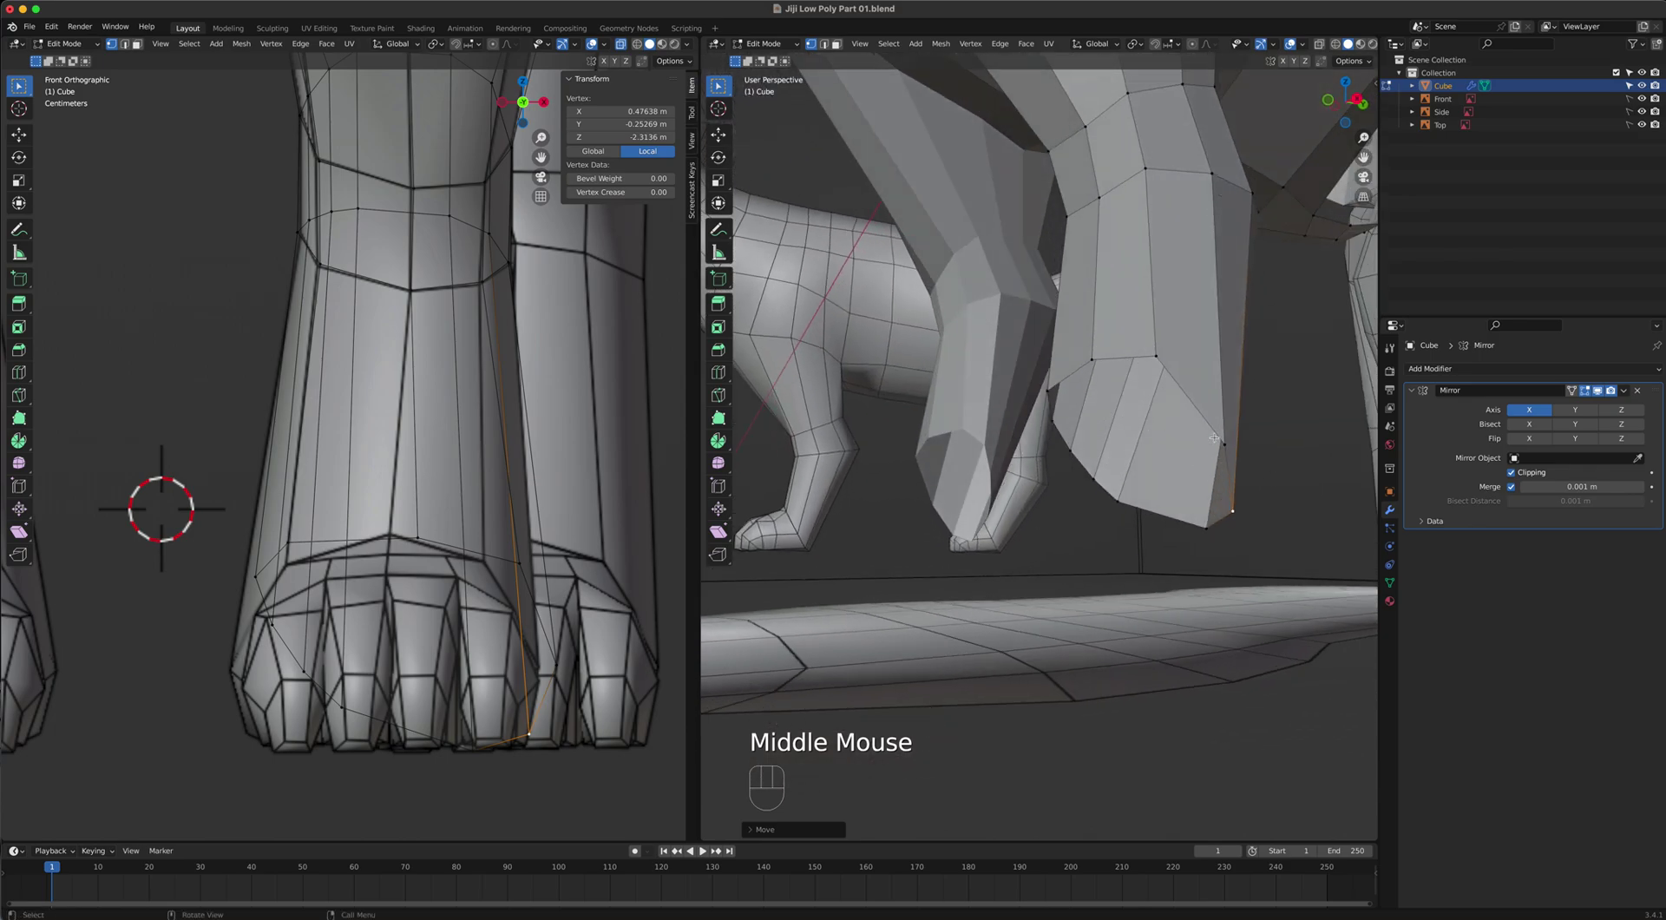
pyautogui.press('KP_3')
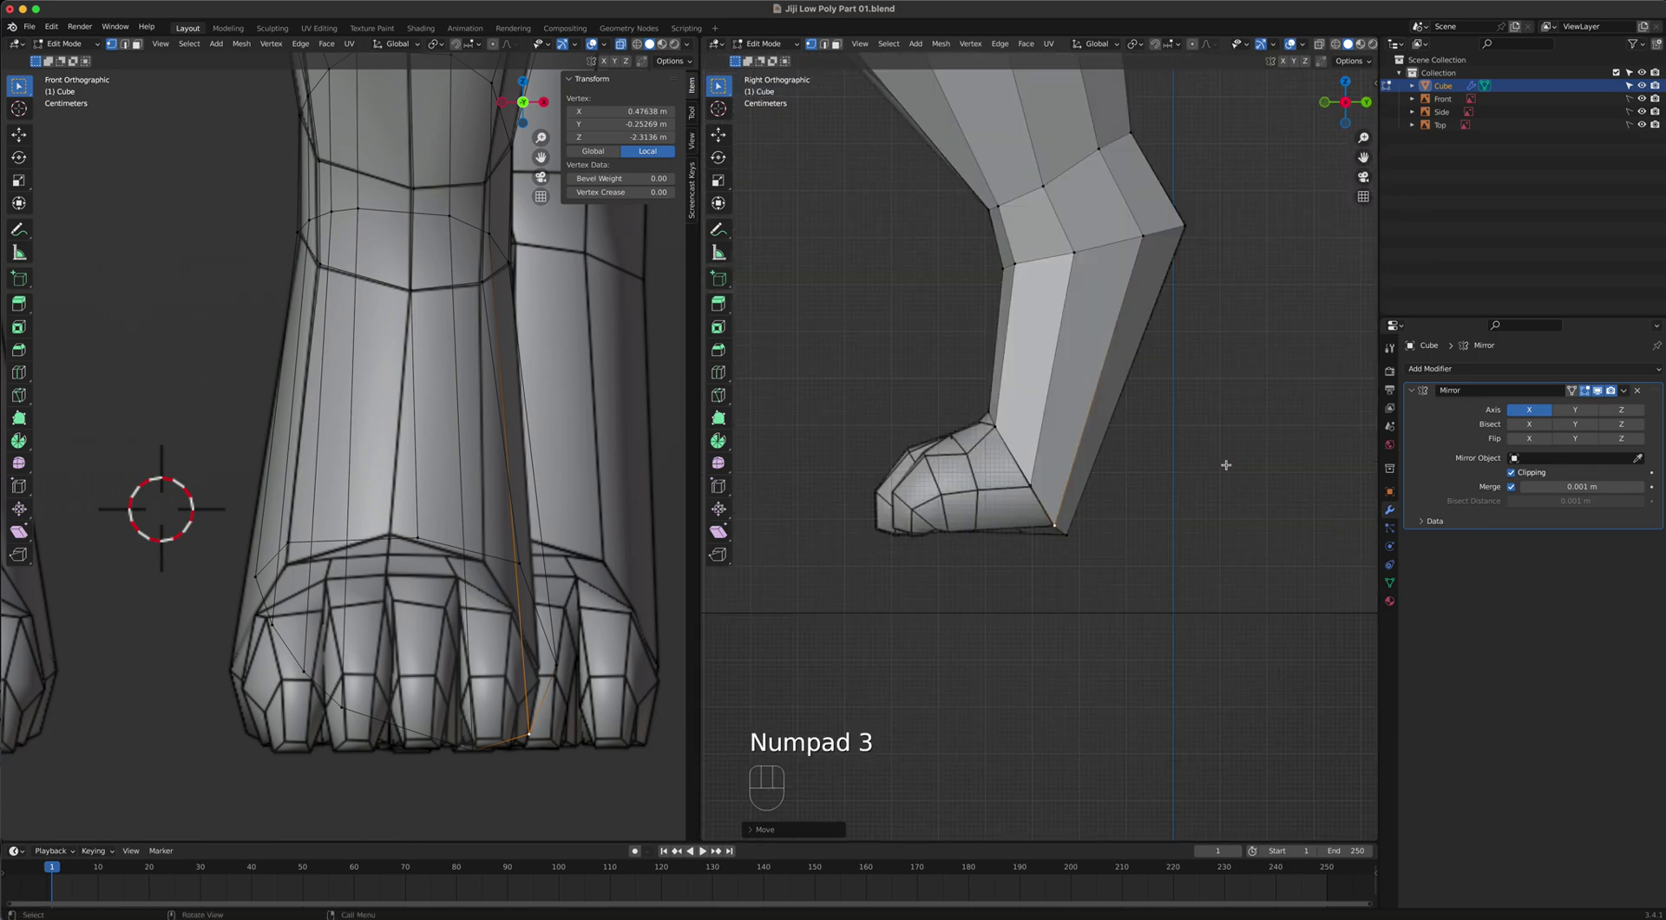
pyautogui.click(1319, 45)
pyautogui.moveTo(553, 547); pyautogui.dragTo(60, 455, button='middle')
pyautogui.scroll(8, 346, 531)
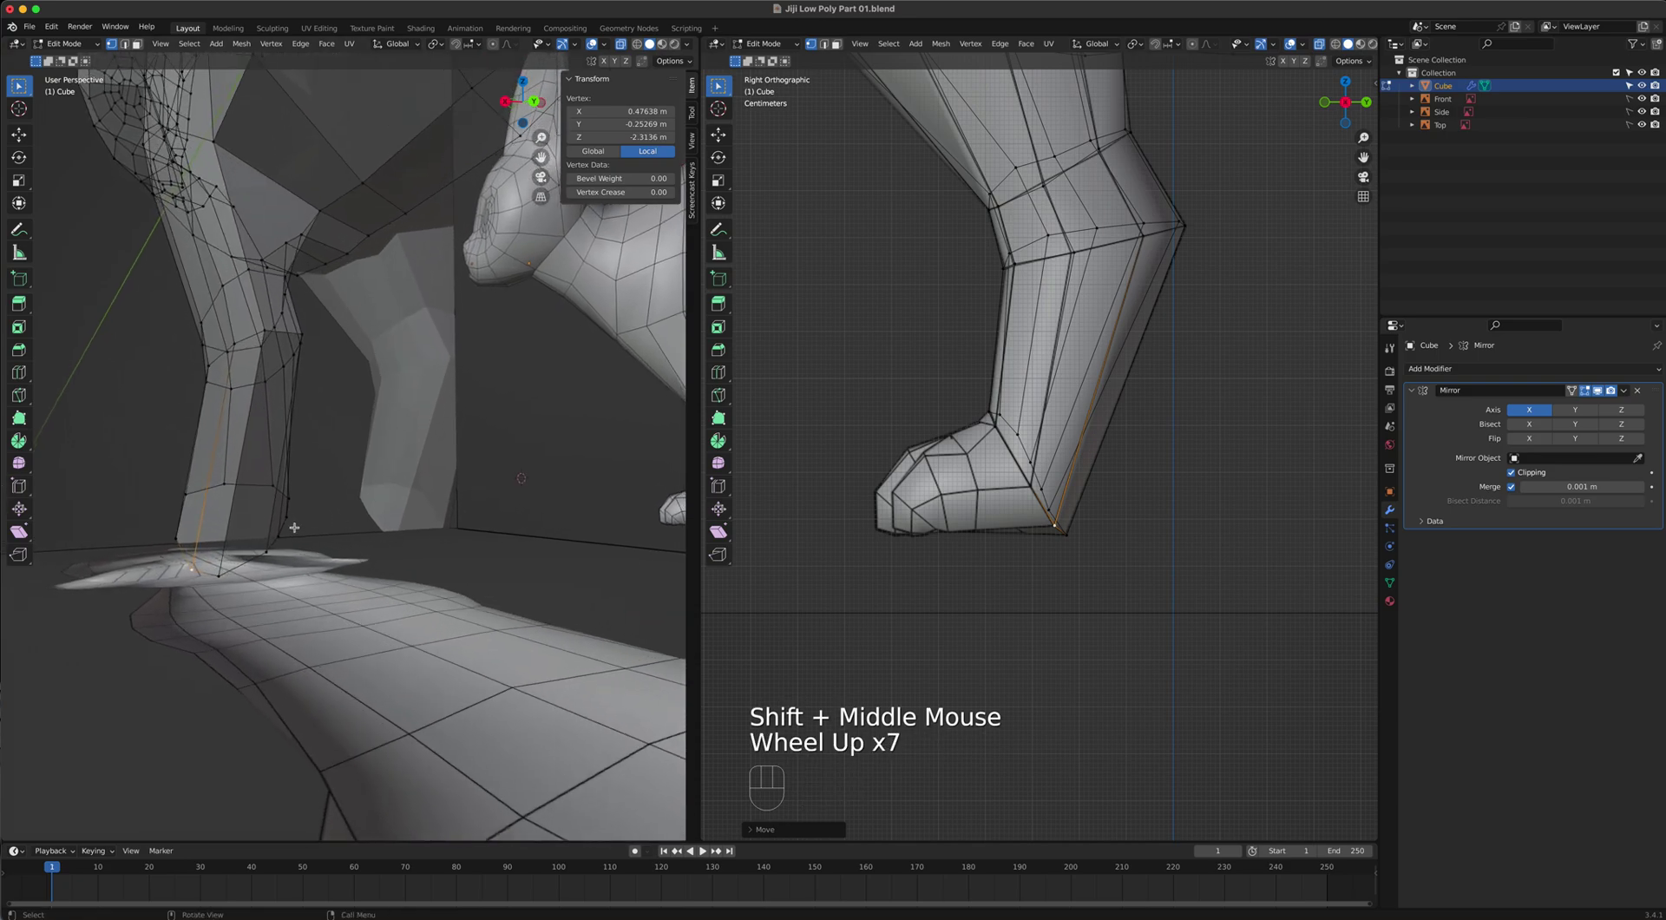
pyautogui.moveTo(261, 529); pyautogui.dragTo(214, 523, button='middle')
pyautogui.scroll(2, 214, 523)
pyautogui.scroll(3, 281, 507)
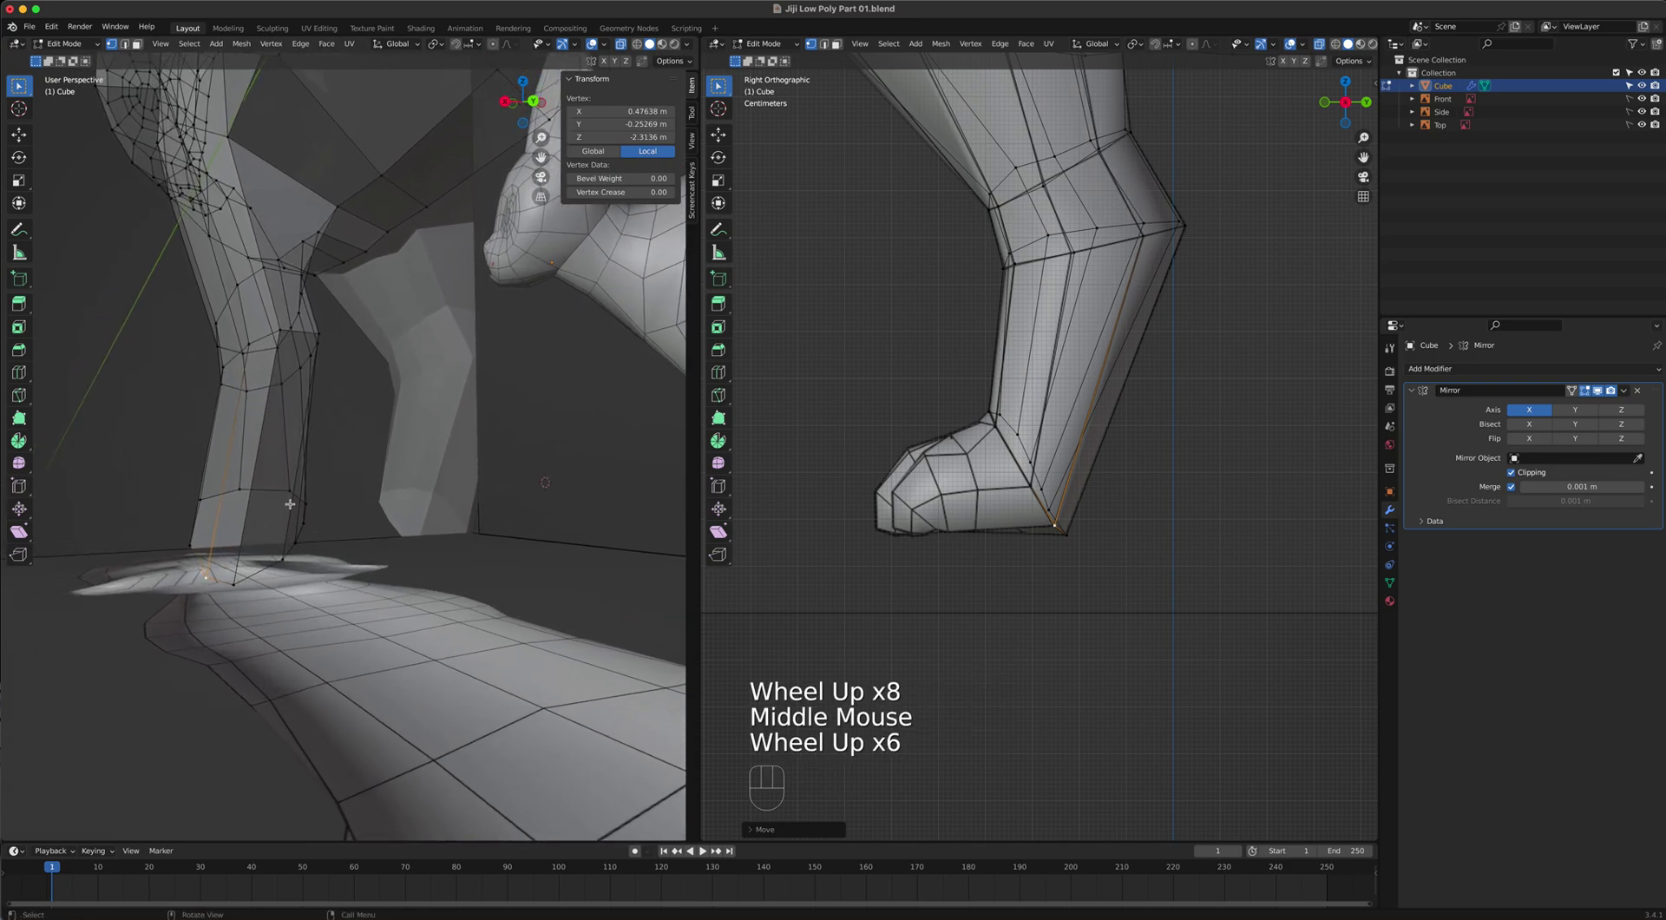
pyautogui.press('KP_3')
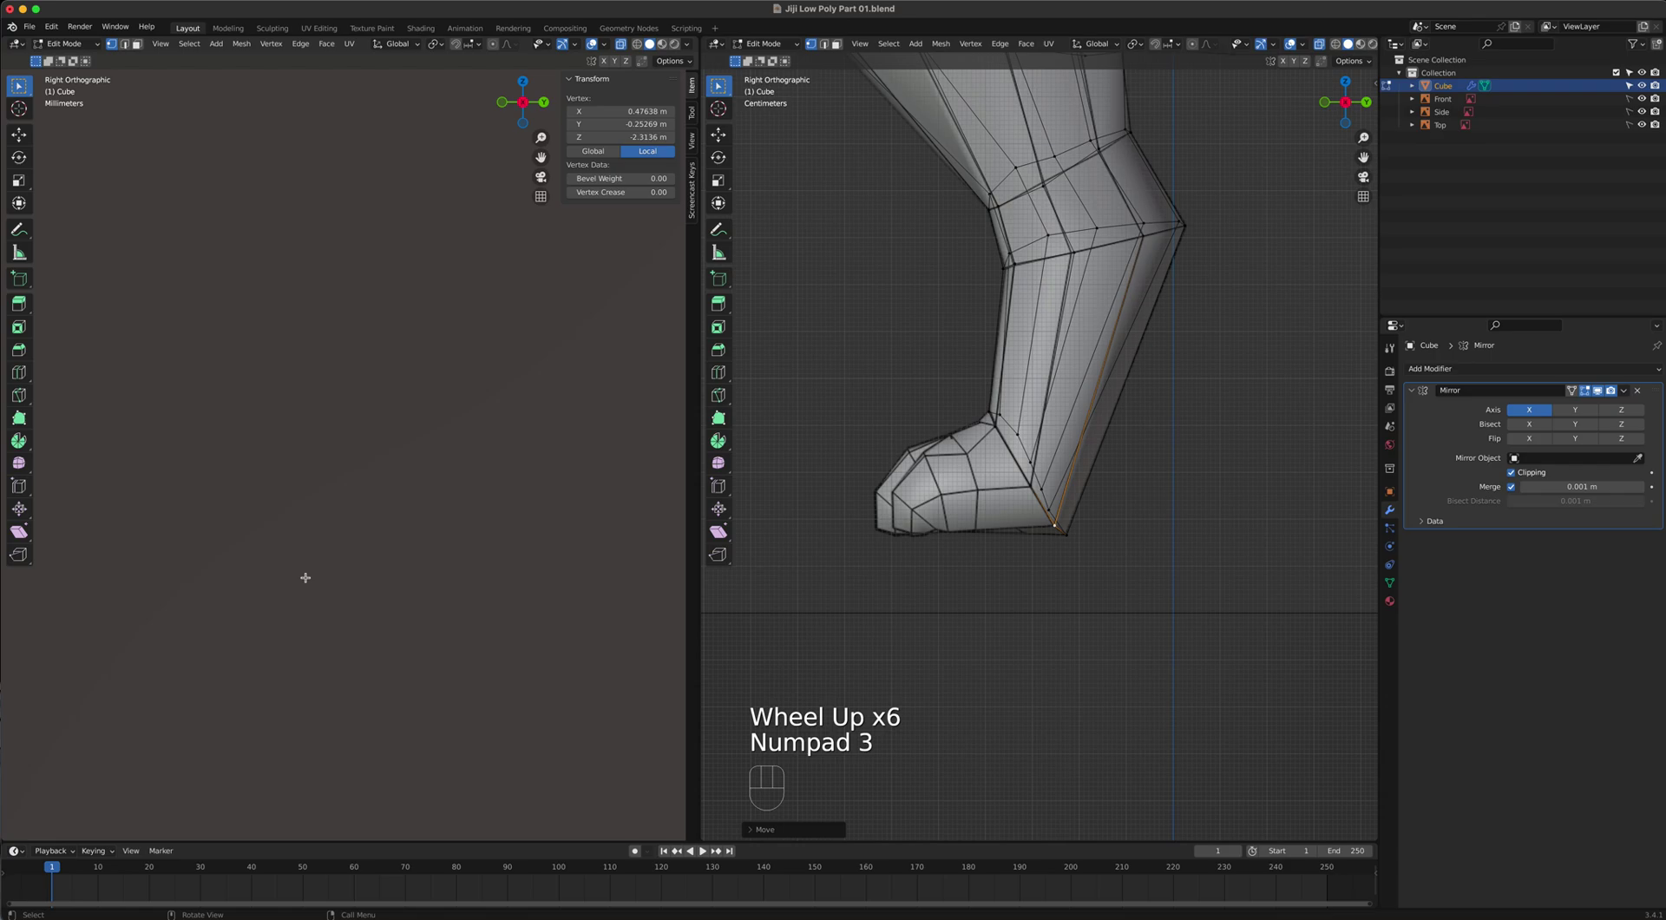
pyautogui.press('KP_Decimal')
pyautogui.scroll(-6, 316, 550)
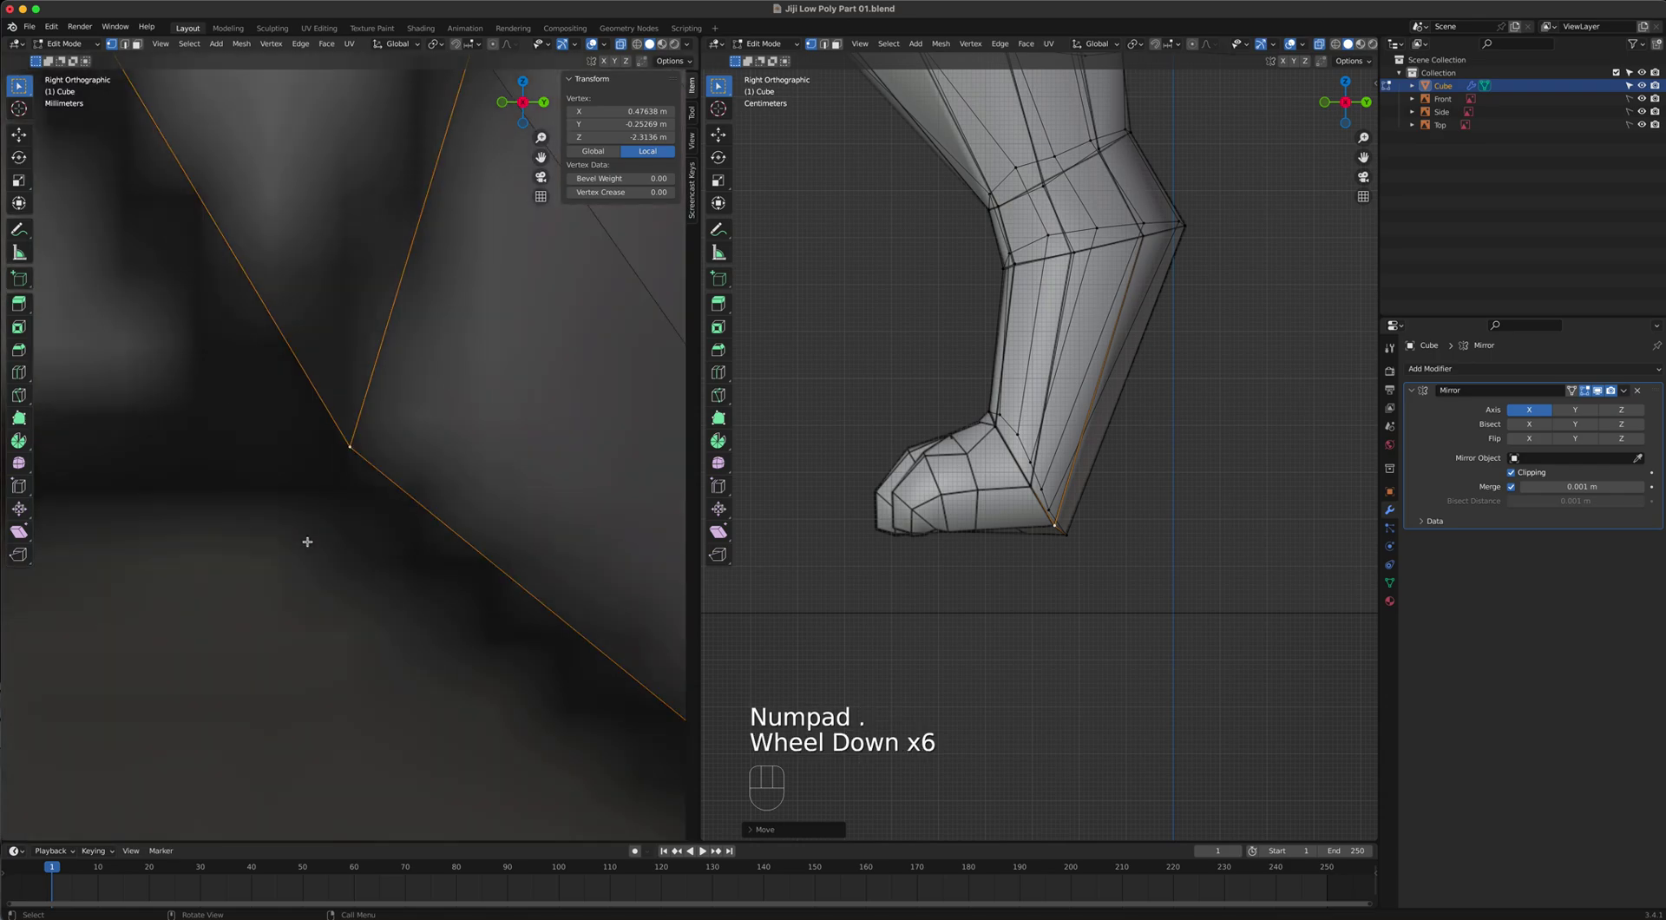
pyautogui.scroll(-8, 307, 541)
pyautogui.moveTo(305, 543); pyautogui.dragTo(240, 498, button='middle')
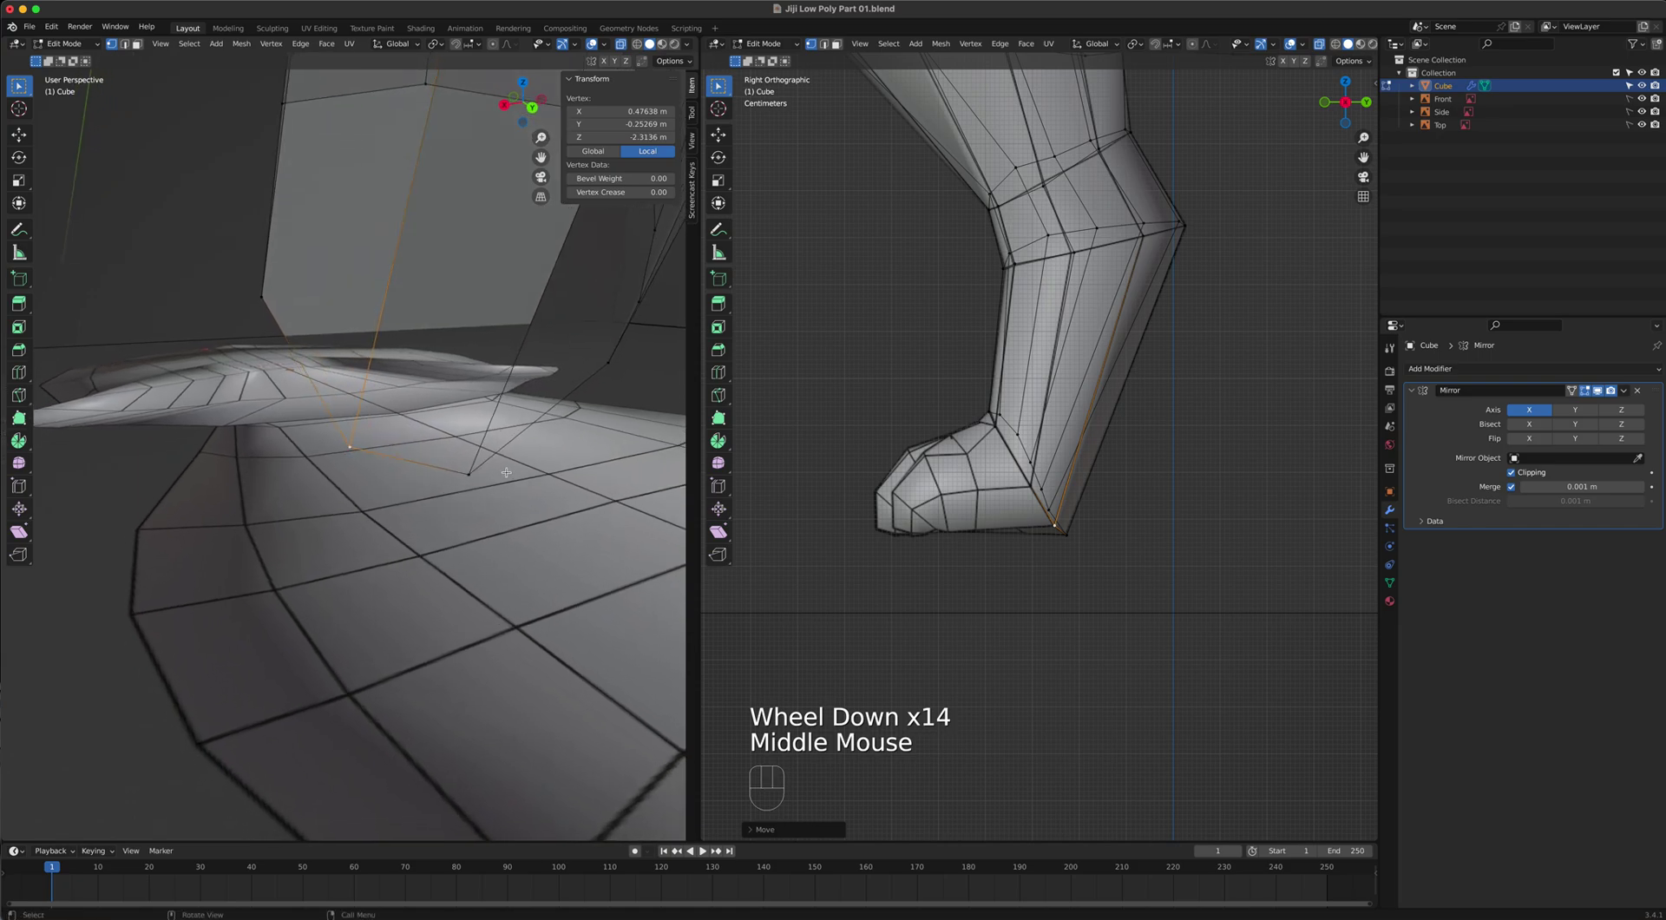
# Move the inner rear vertex of the bottom loop about 0.04 m back and 0.05 m down onto the heel corner.
pyautogui.click(1066, 534)
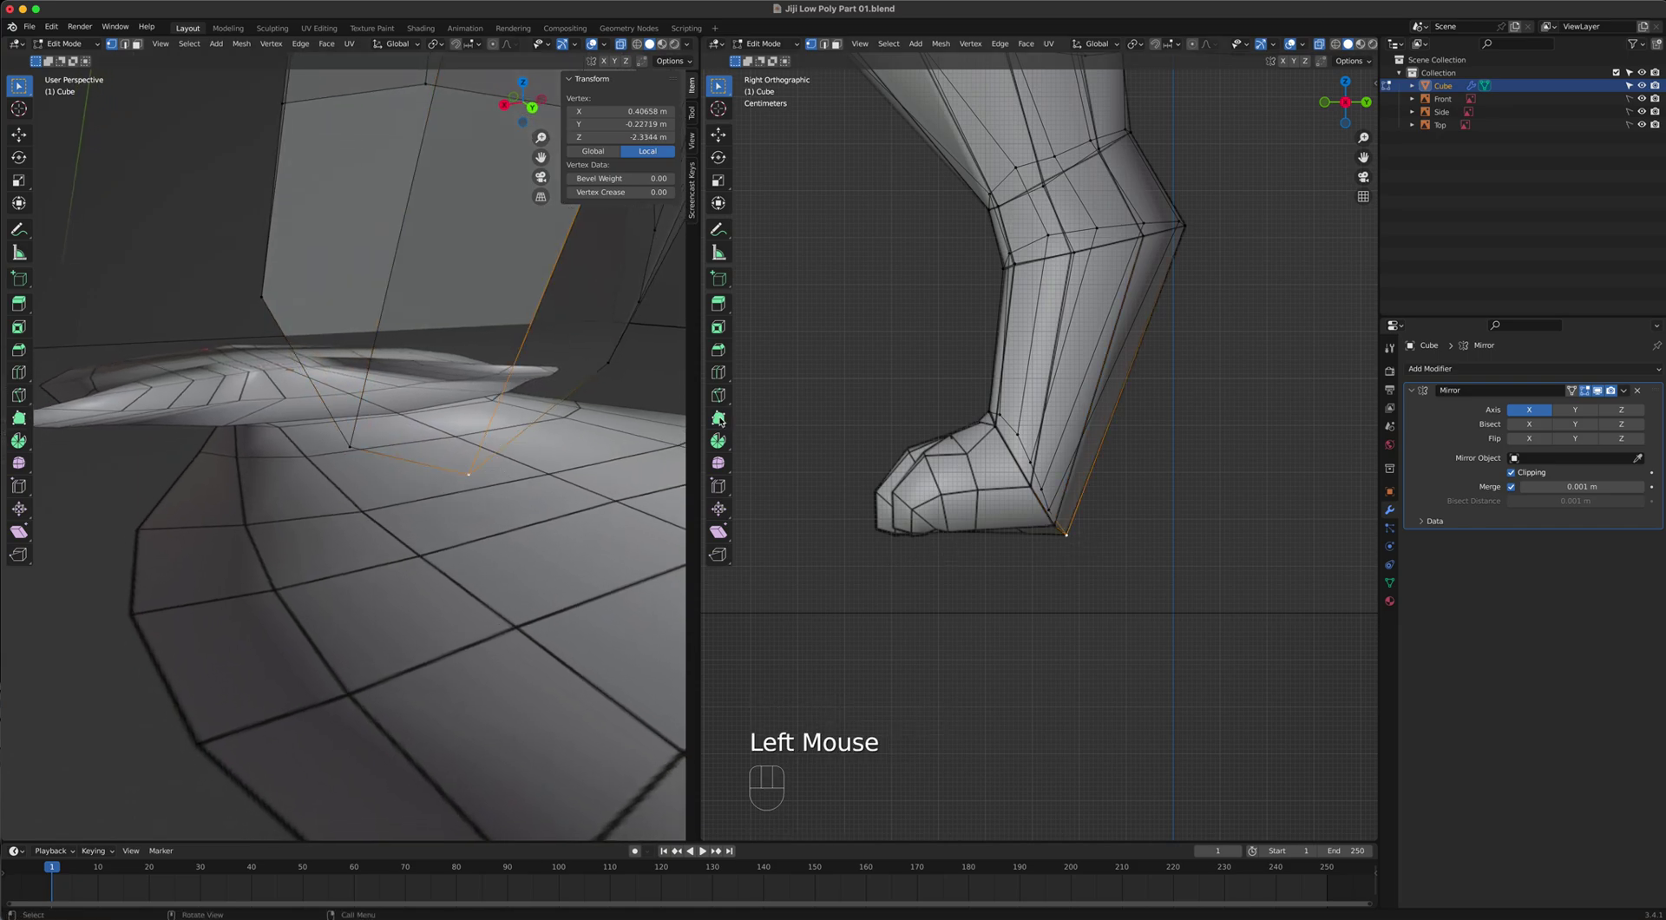
pyautogui.click(607, 367)
pyautogui.scroll(4, 1158, 585)
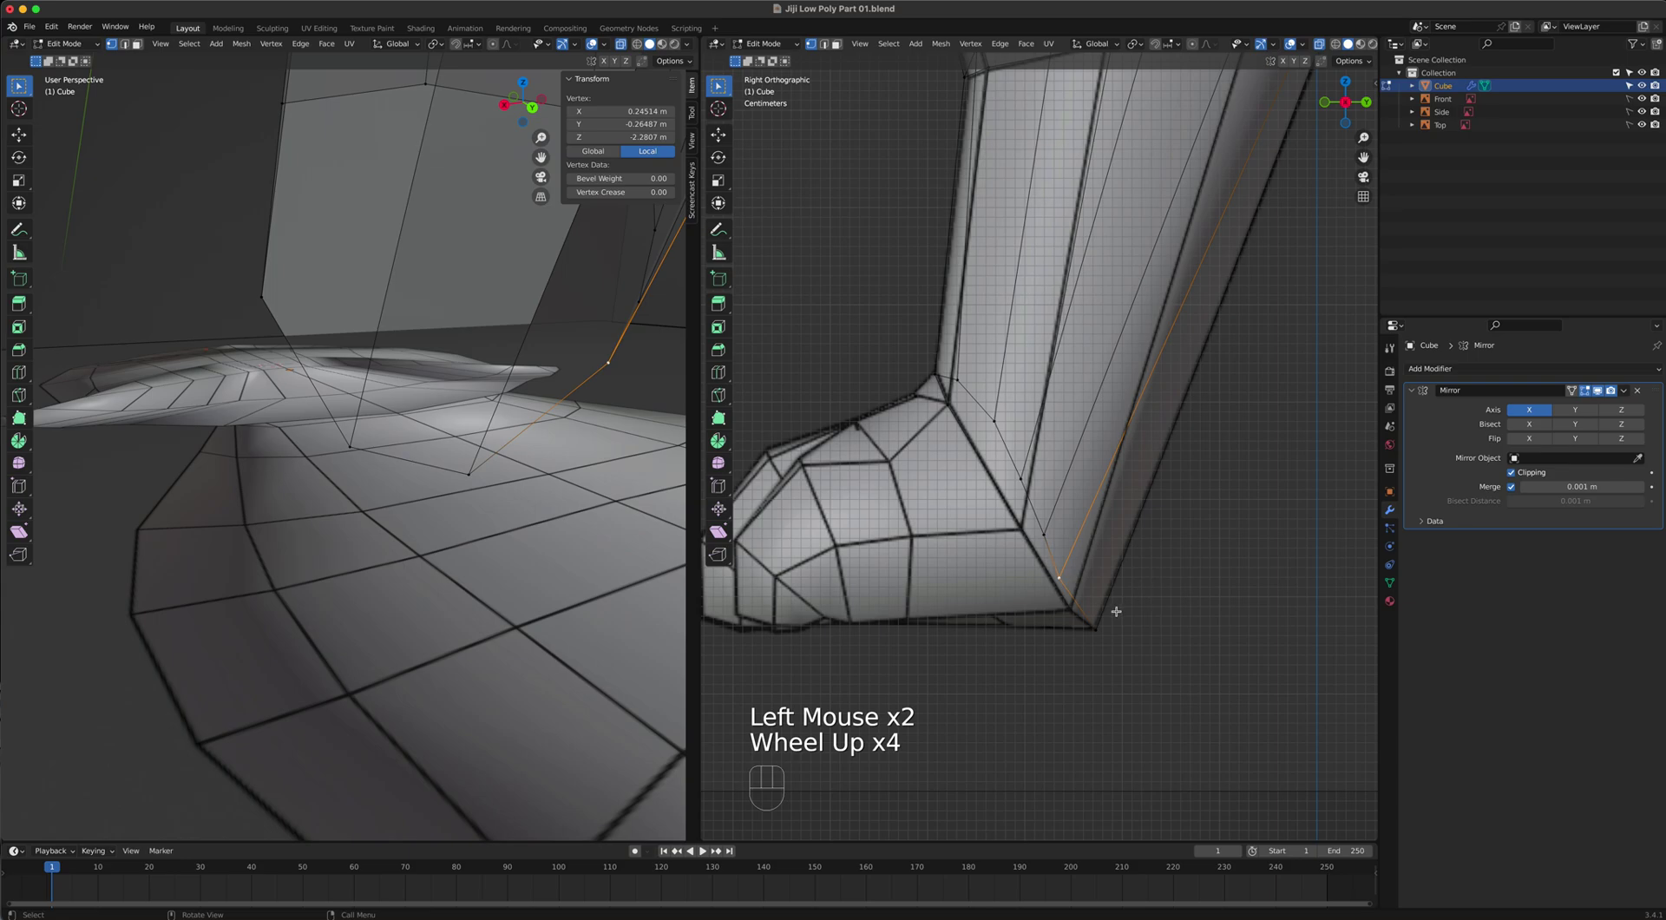
pyautogui.press('g')
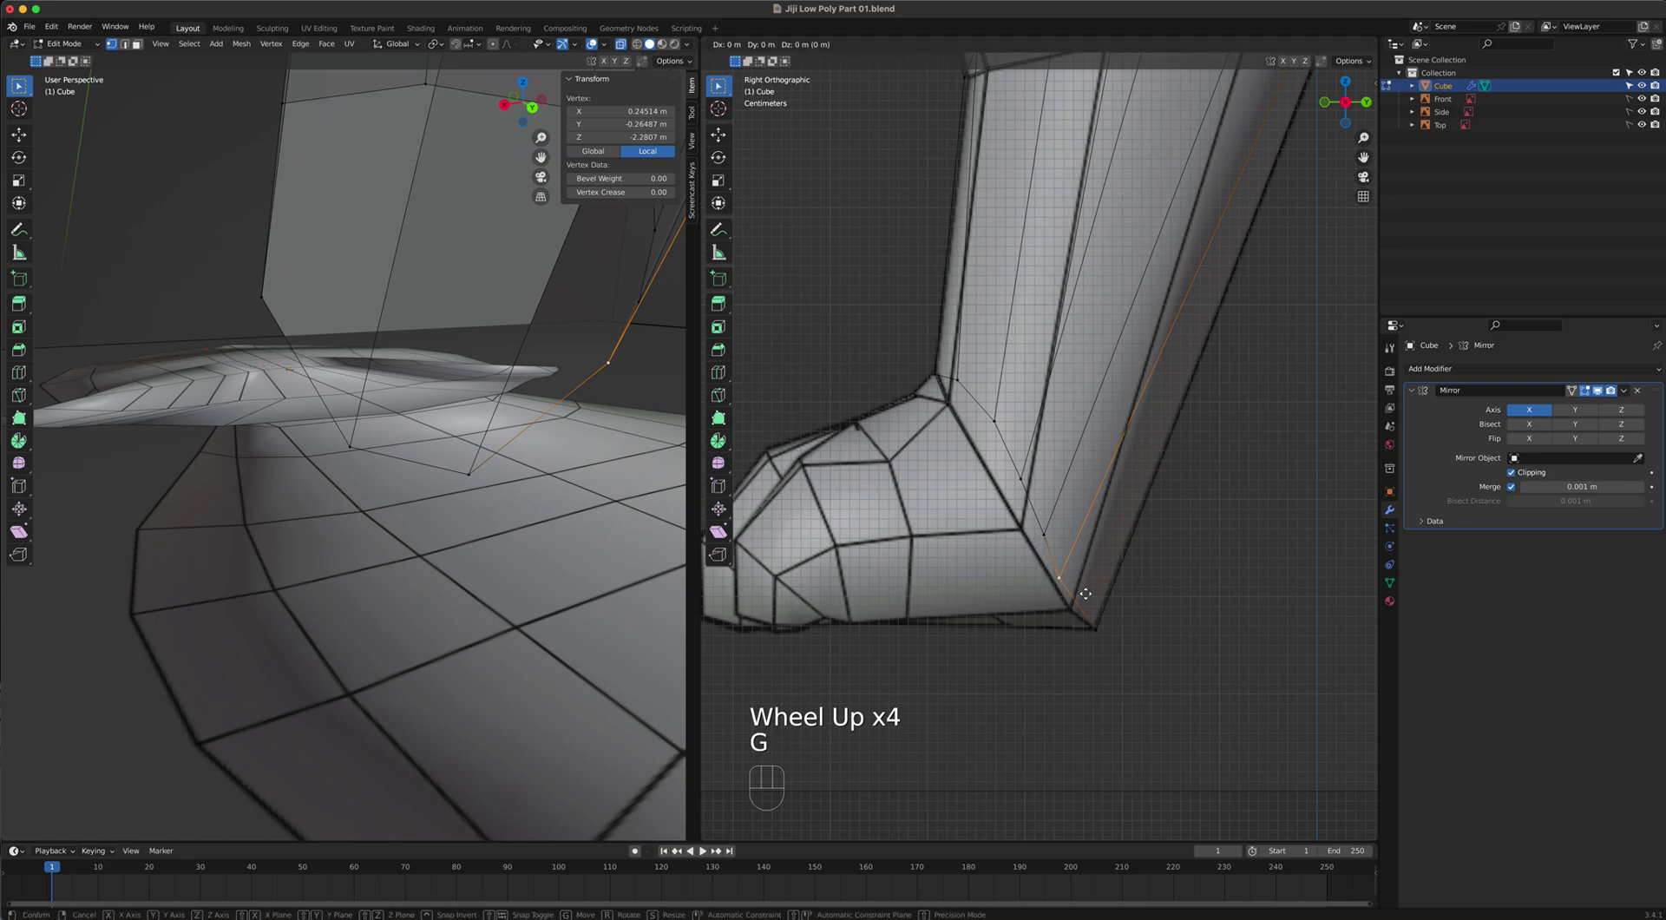
pyautogui.click(1116, 639)
# Move the inner vertex beside the heel about 0.07 m down to the lower corner and the one above about 0.04 m down to the middle junction.
pyautogui.click(1043, 534)
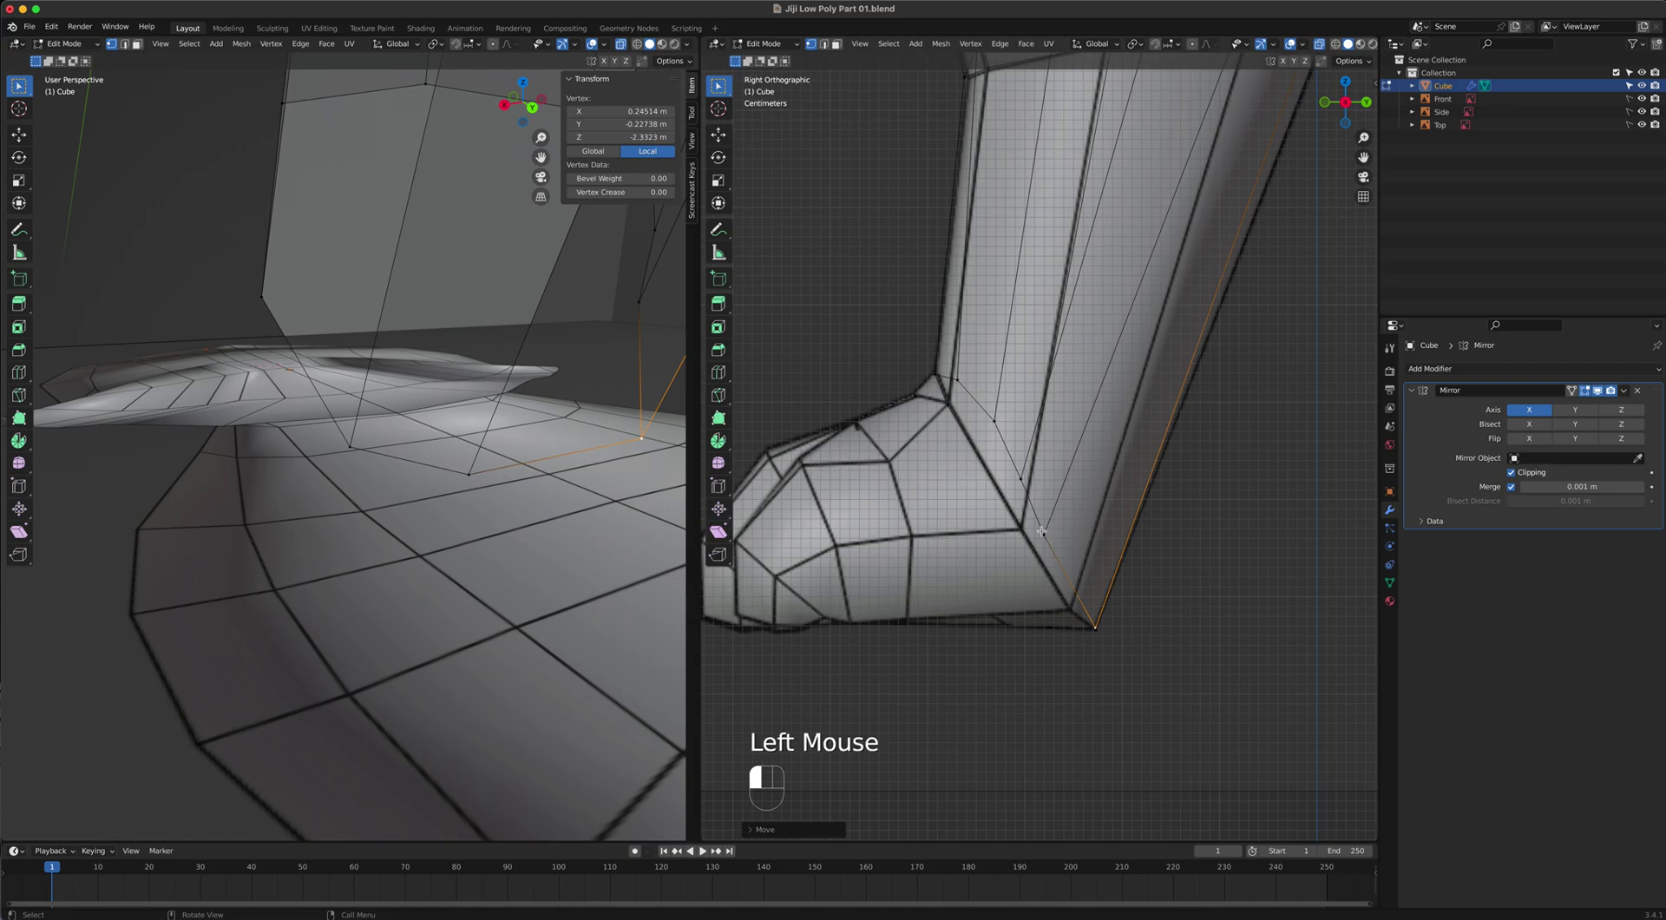
pyautogui.press('g')
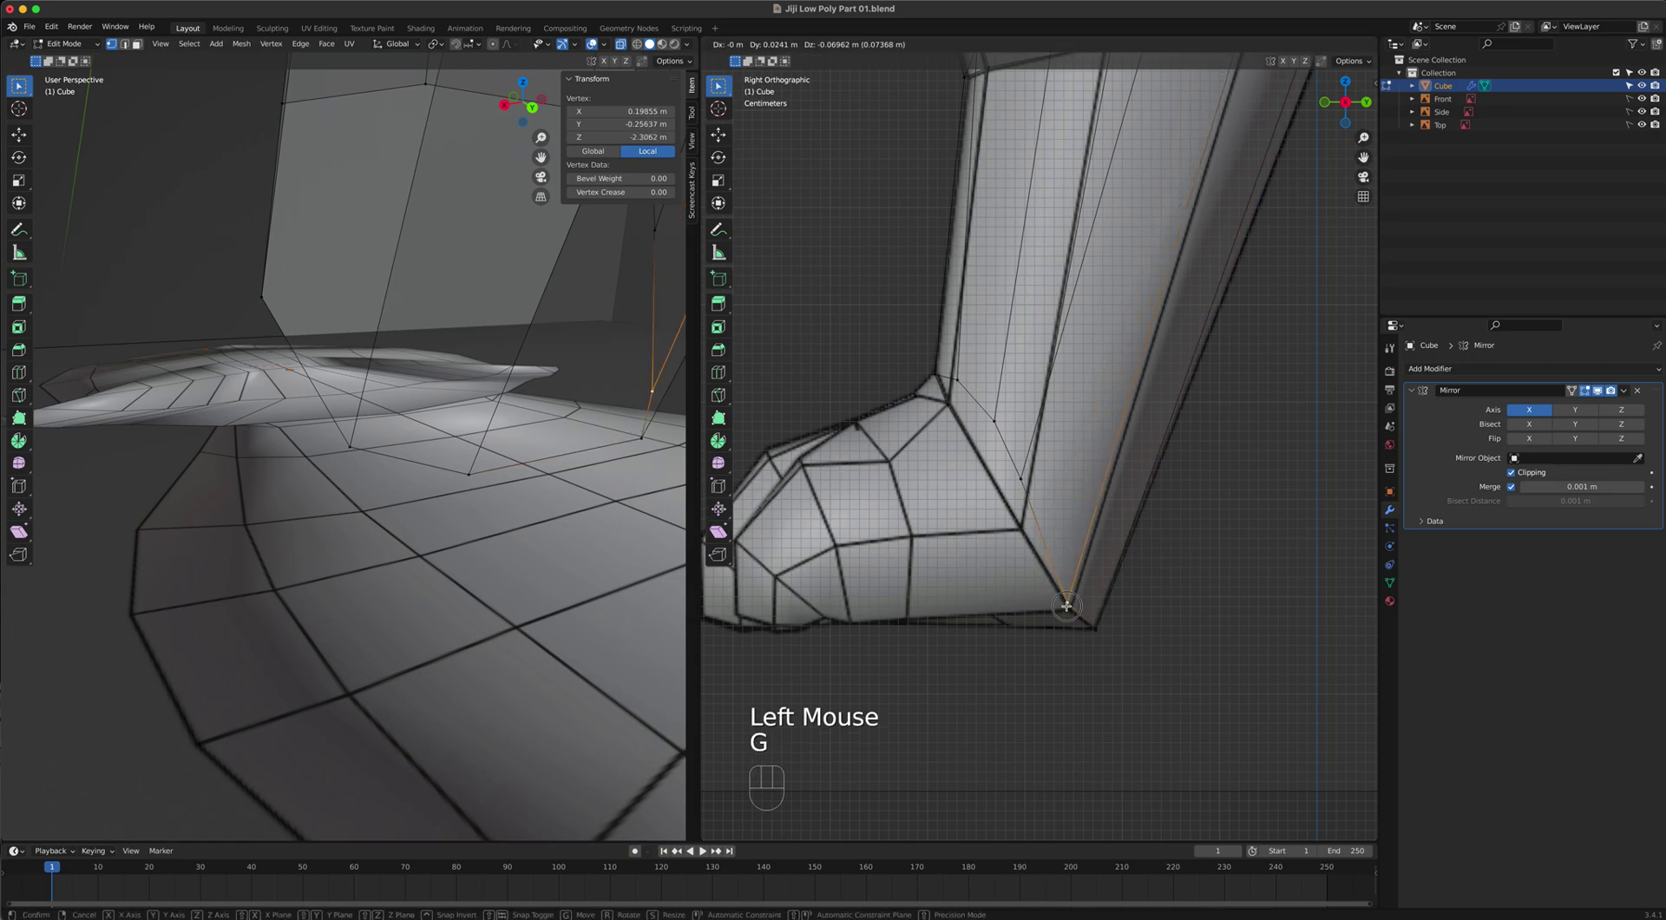
pyautogui.click(1068, 607)
pyautogui.click(1028, 479)
pyautogui.press('g')
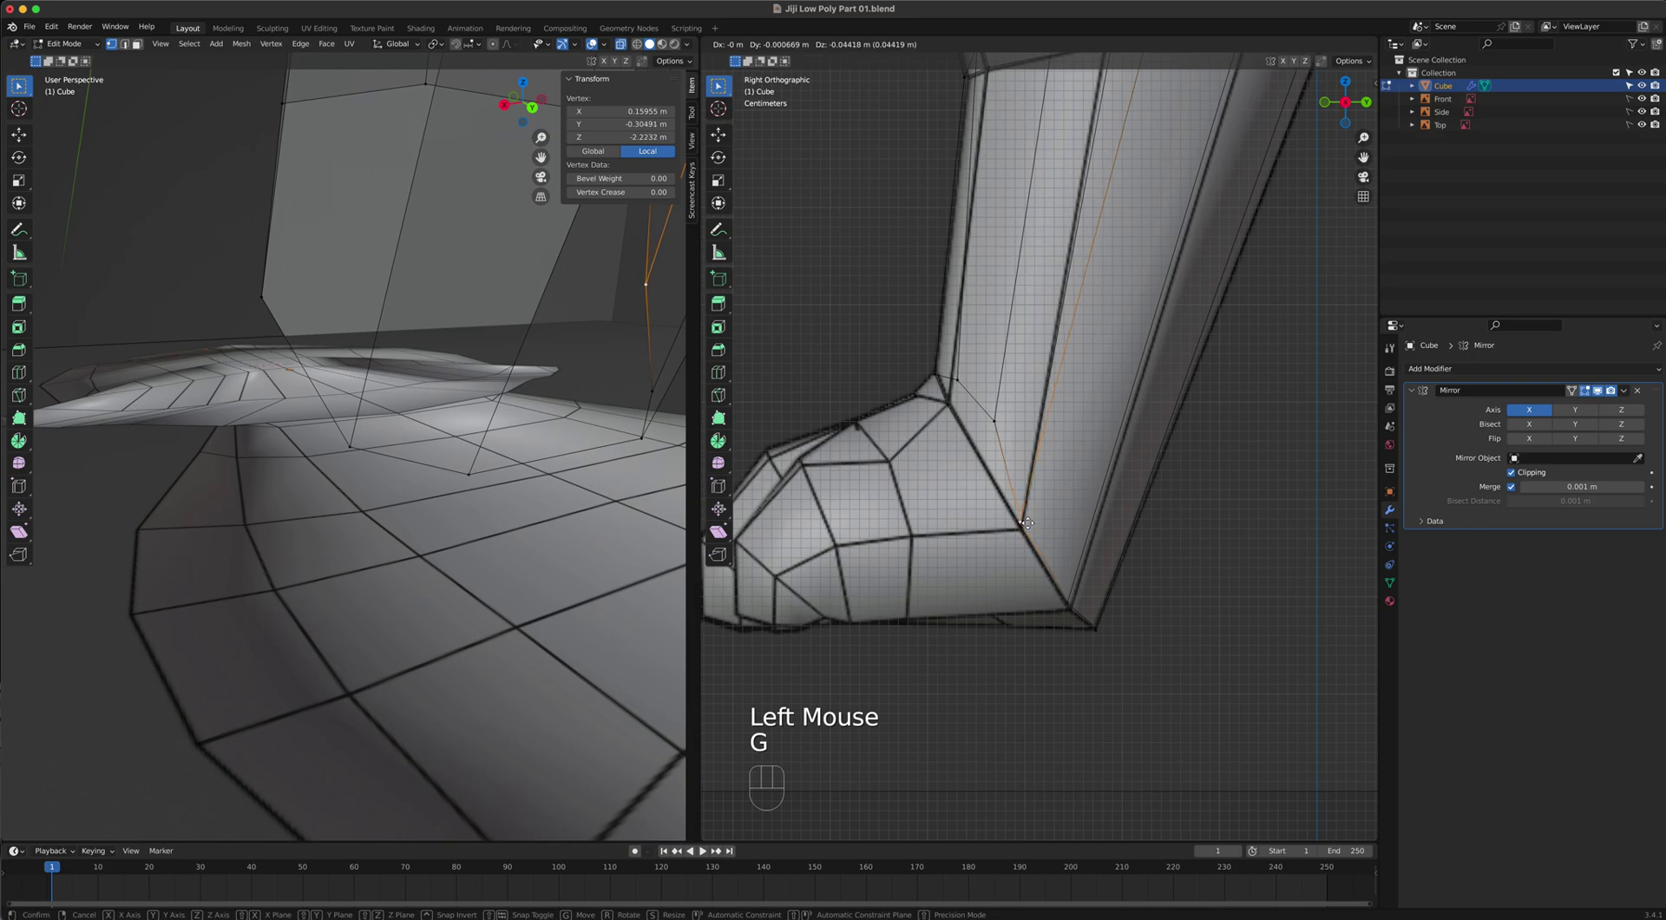
pyautogui.click(1027, 523)
# Move the inner front vertex about 0.02 m forward to the ankle crease tip and the vertex behind it onto the paw line's upper corner.
pyautogui.click(954, 379)
pyautogui.press('g')
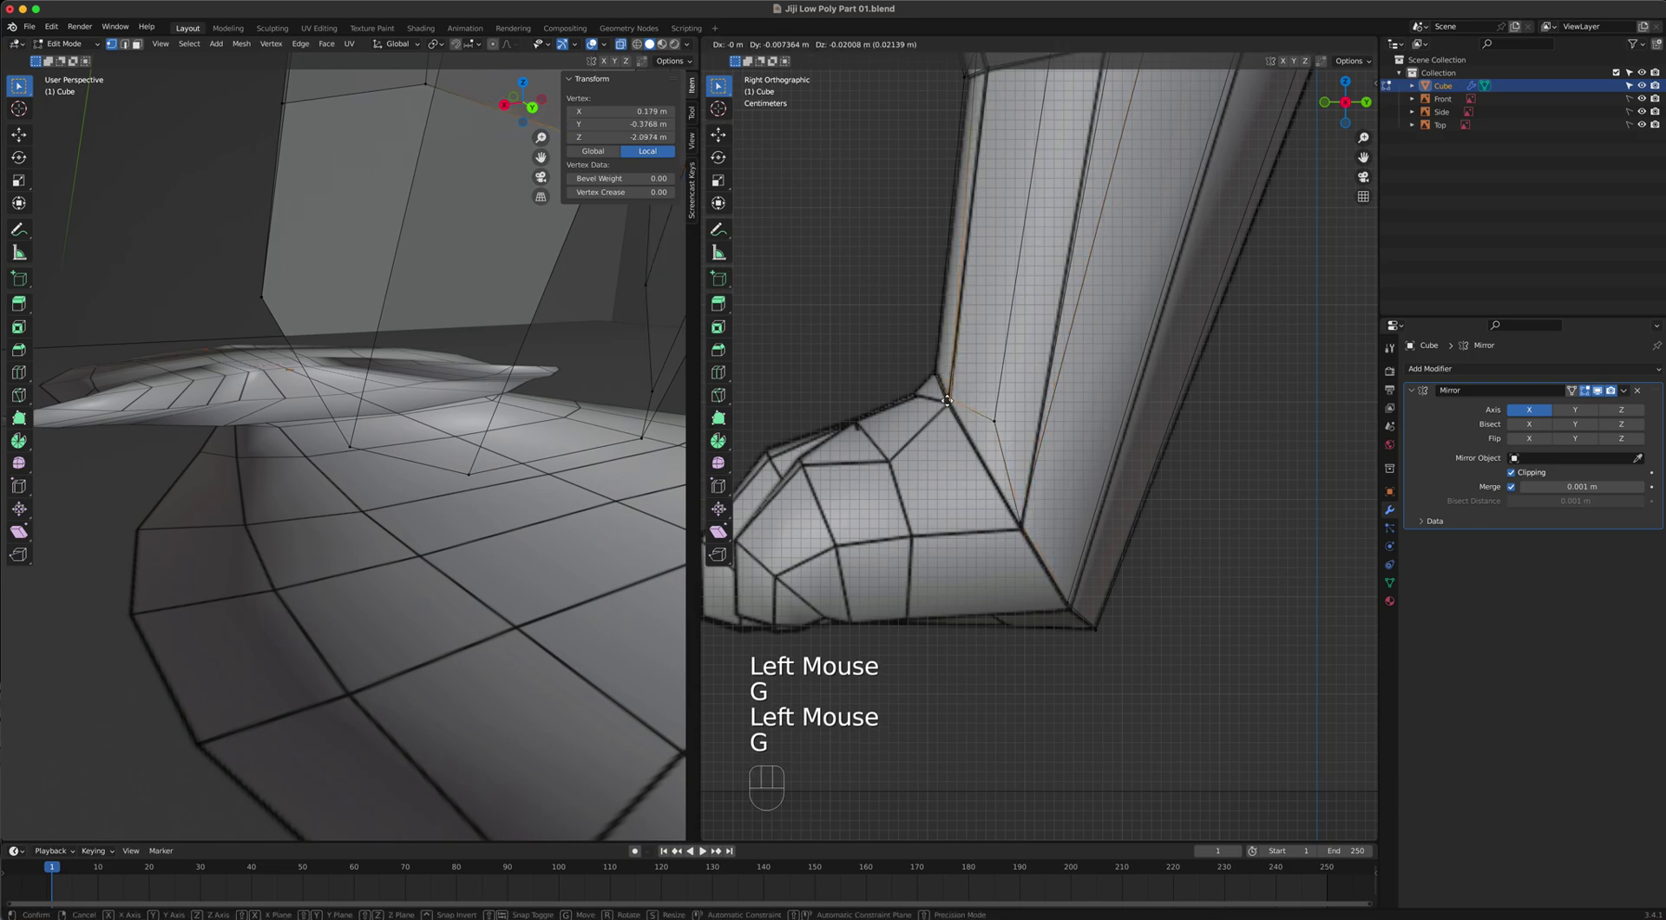
pyautogui.click(934, 378)
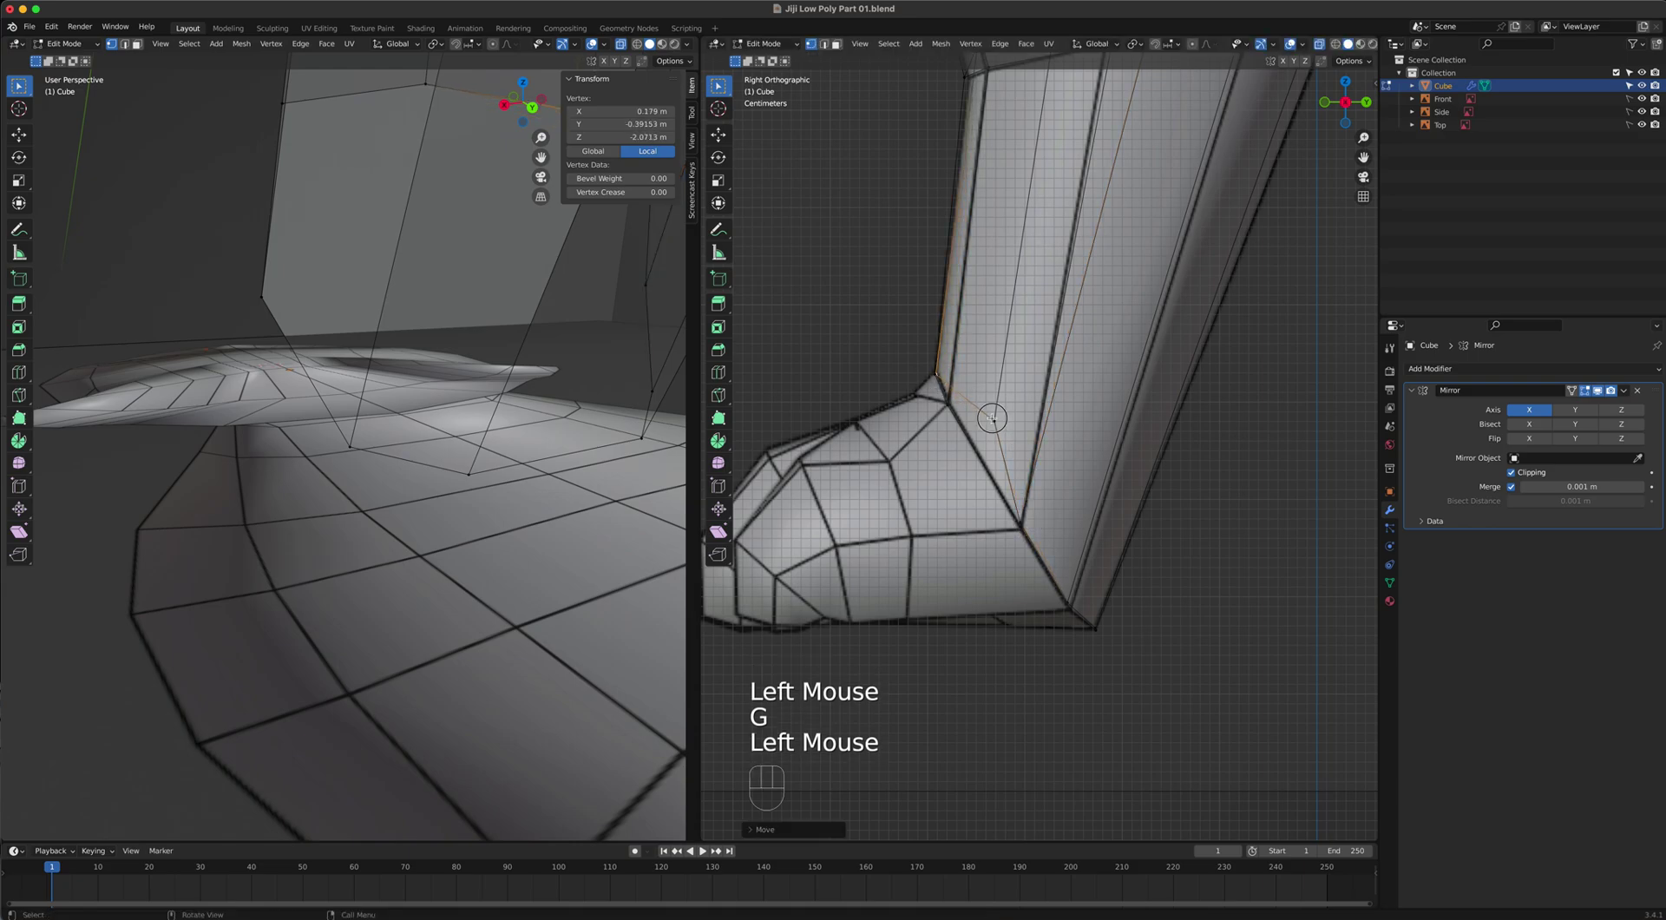
pyautogui.click(937, 396)
pyautogui.press('g')
pyautogui.click(934, 396)
pyautogui.scroll(-3, 1045, 508)
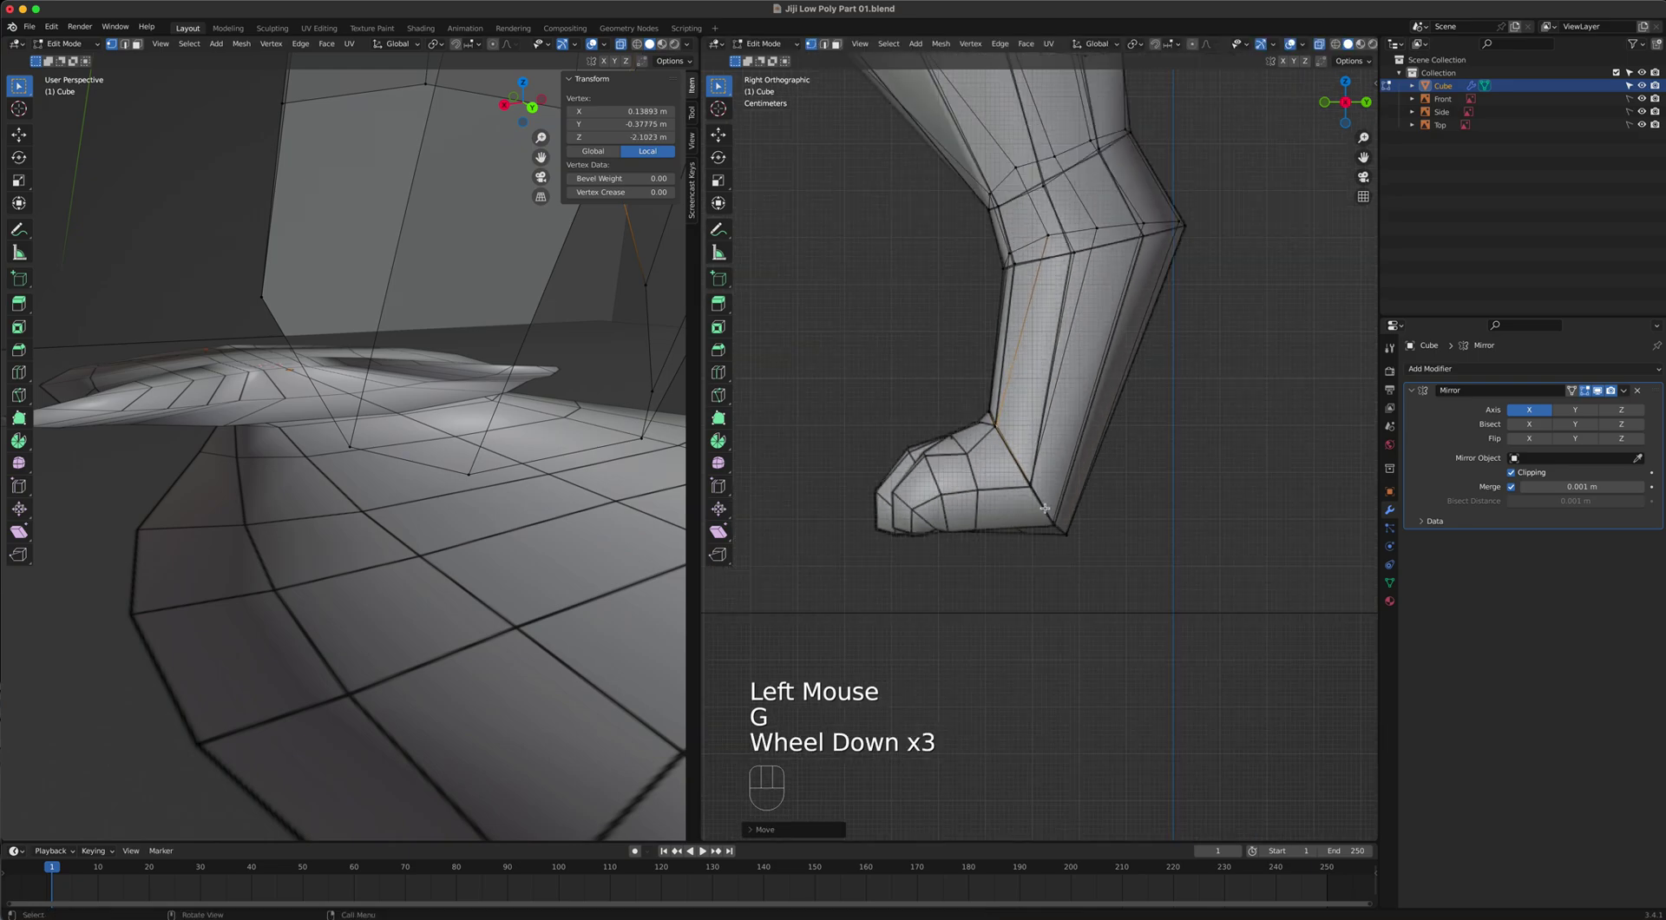
# Move the inner rear vertex of the leg joint's upper loop about 0.02 m back and down, and the inner middle one about 0.05 m down.
pyautogui.scroll(1, 1065, 349)
pyautogui.keyDown('shift'); pyautogui.moveTo(1102, 139); pyautogui.dragTo(1041, 356, button='middle'); pyautogui.keyUp('shift')
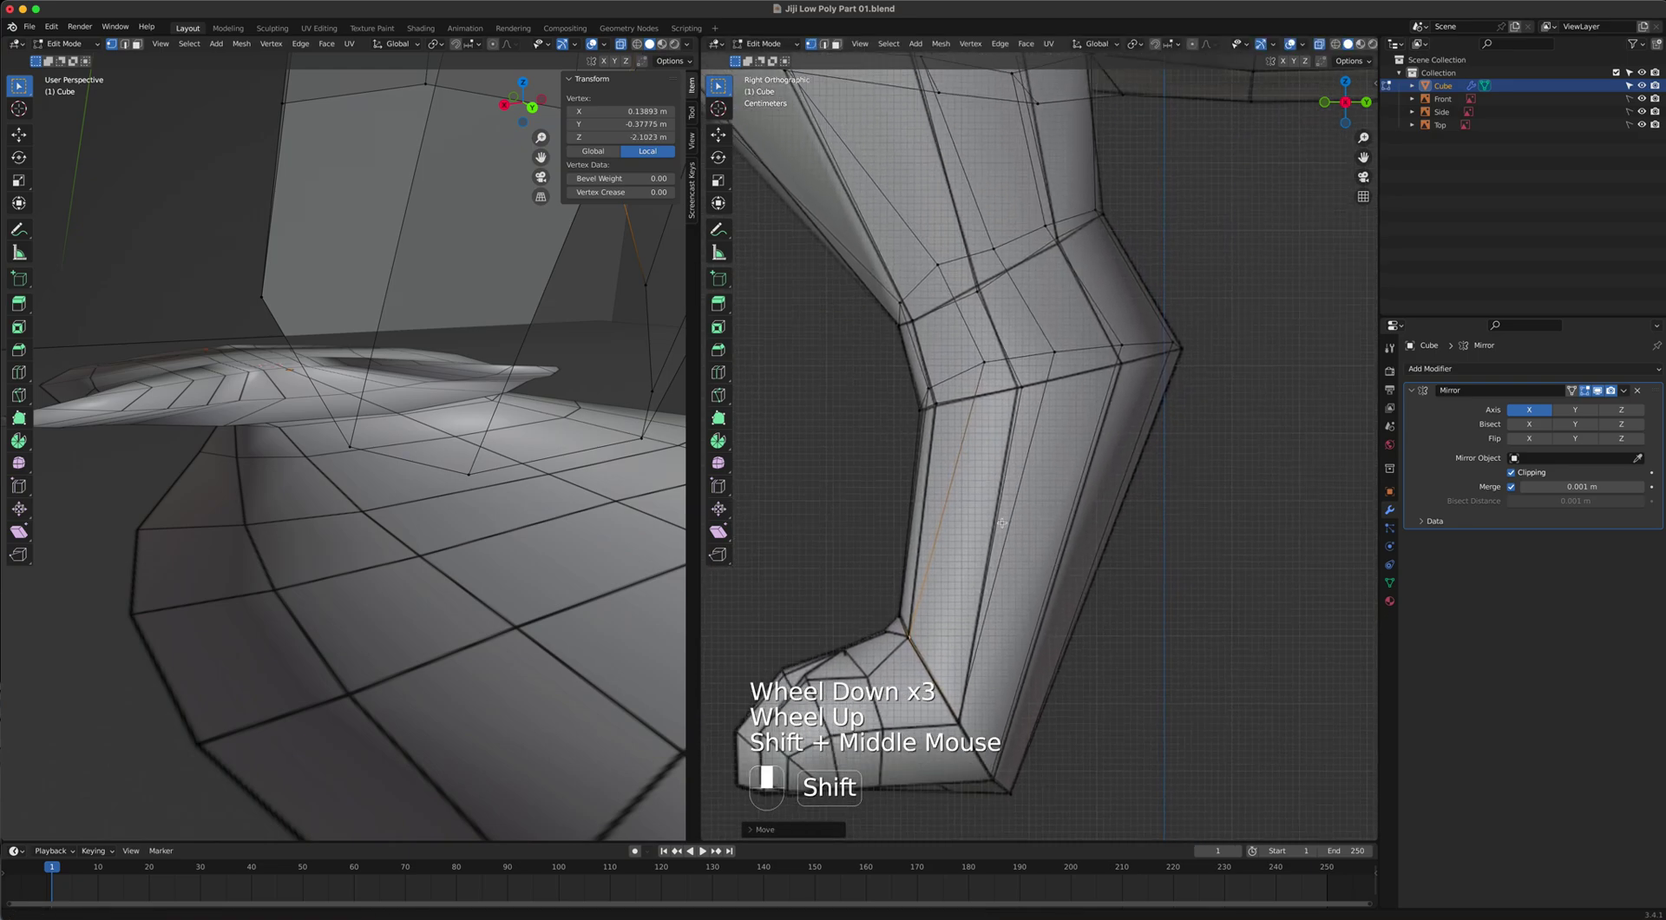
pyautogui.click(935, 267)
pyautogui.click(1047, 228)
pyautogui.press('g')
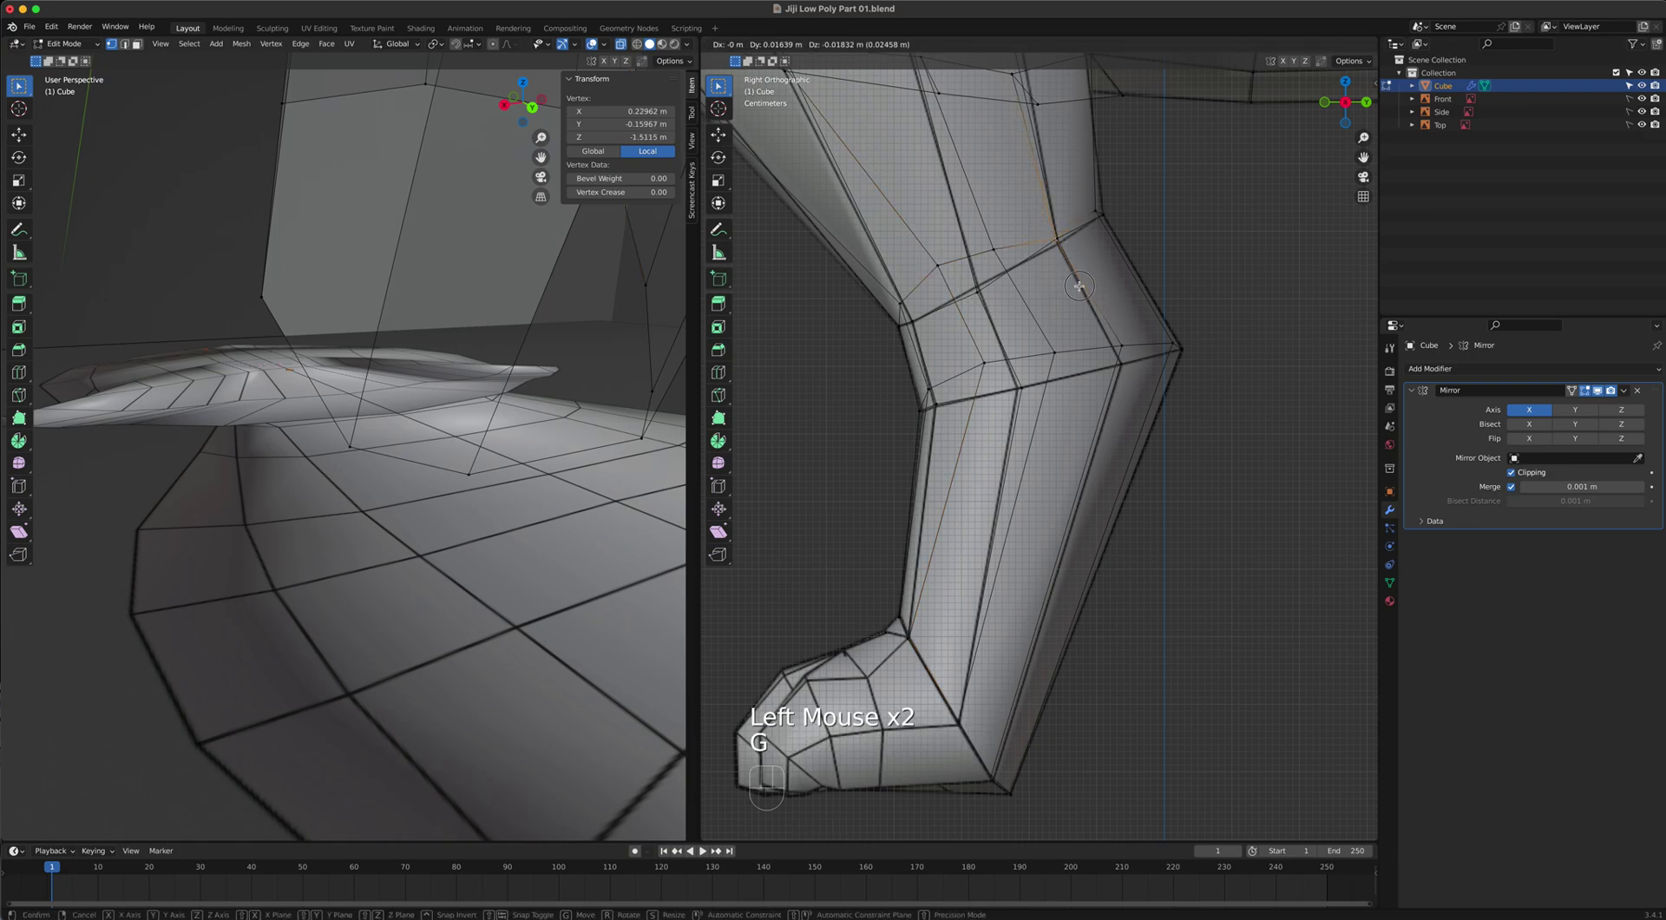
pyautogui.click(1079, 286)
pyautogui.scroll(-6, 525, 206)
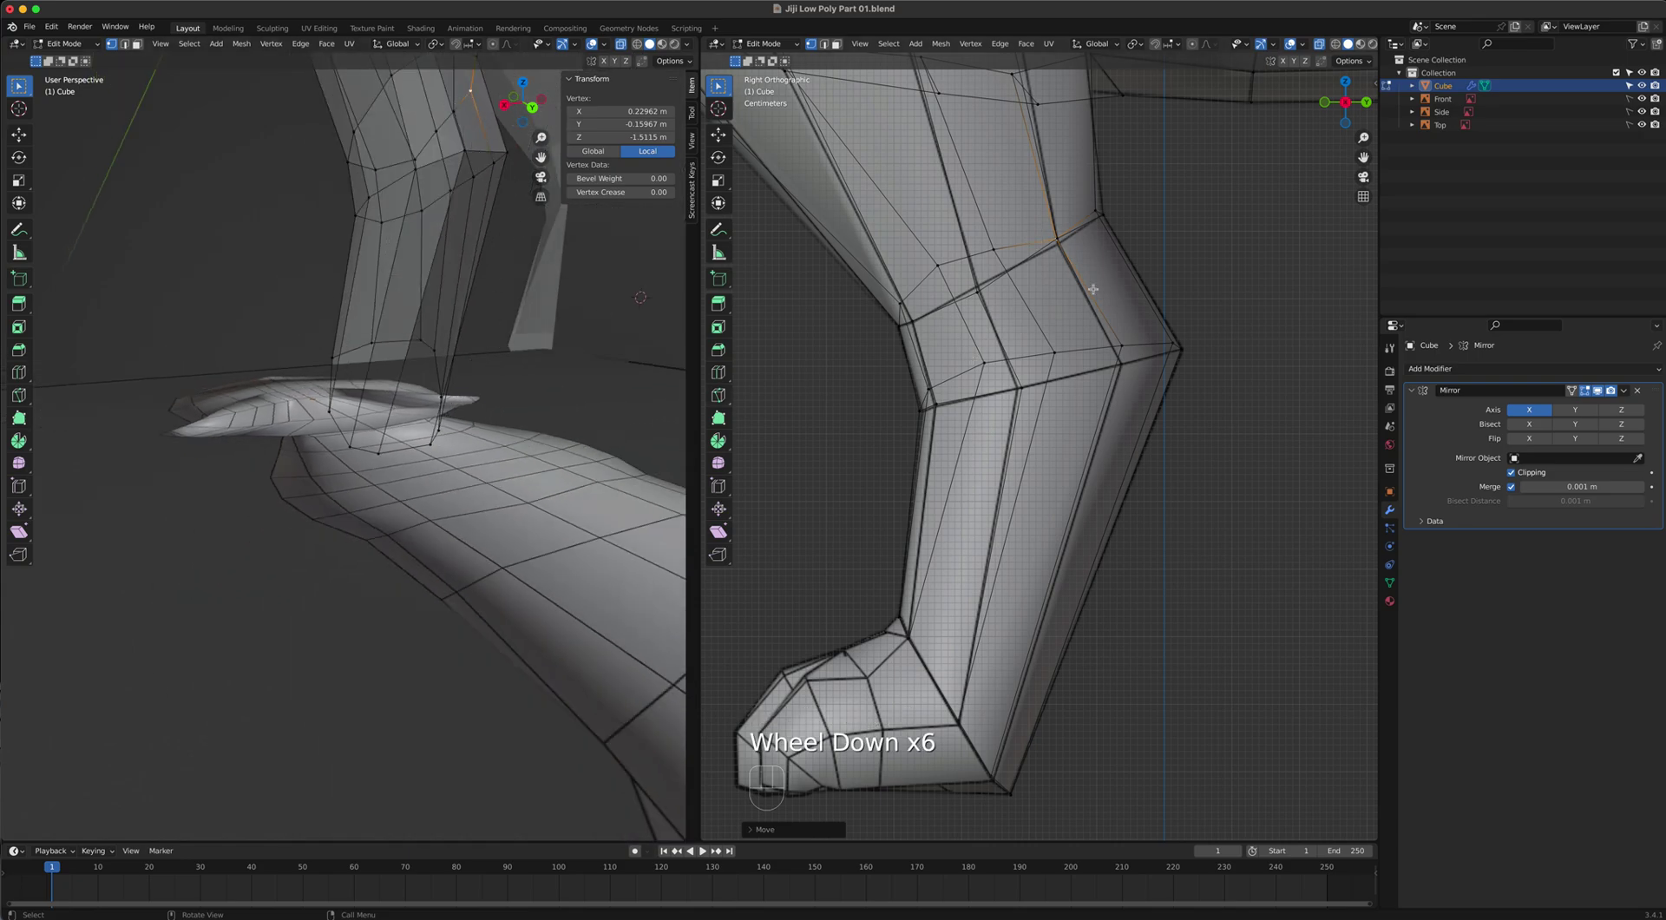
pyautogui.click(983, 288)
pyautogui.press('g')
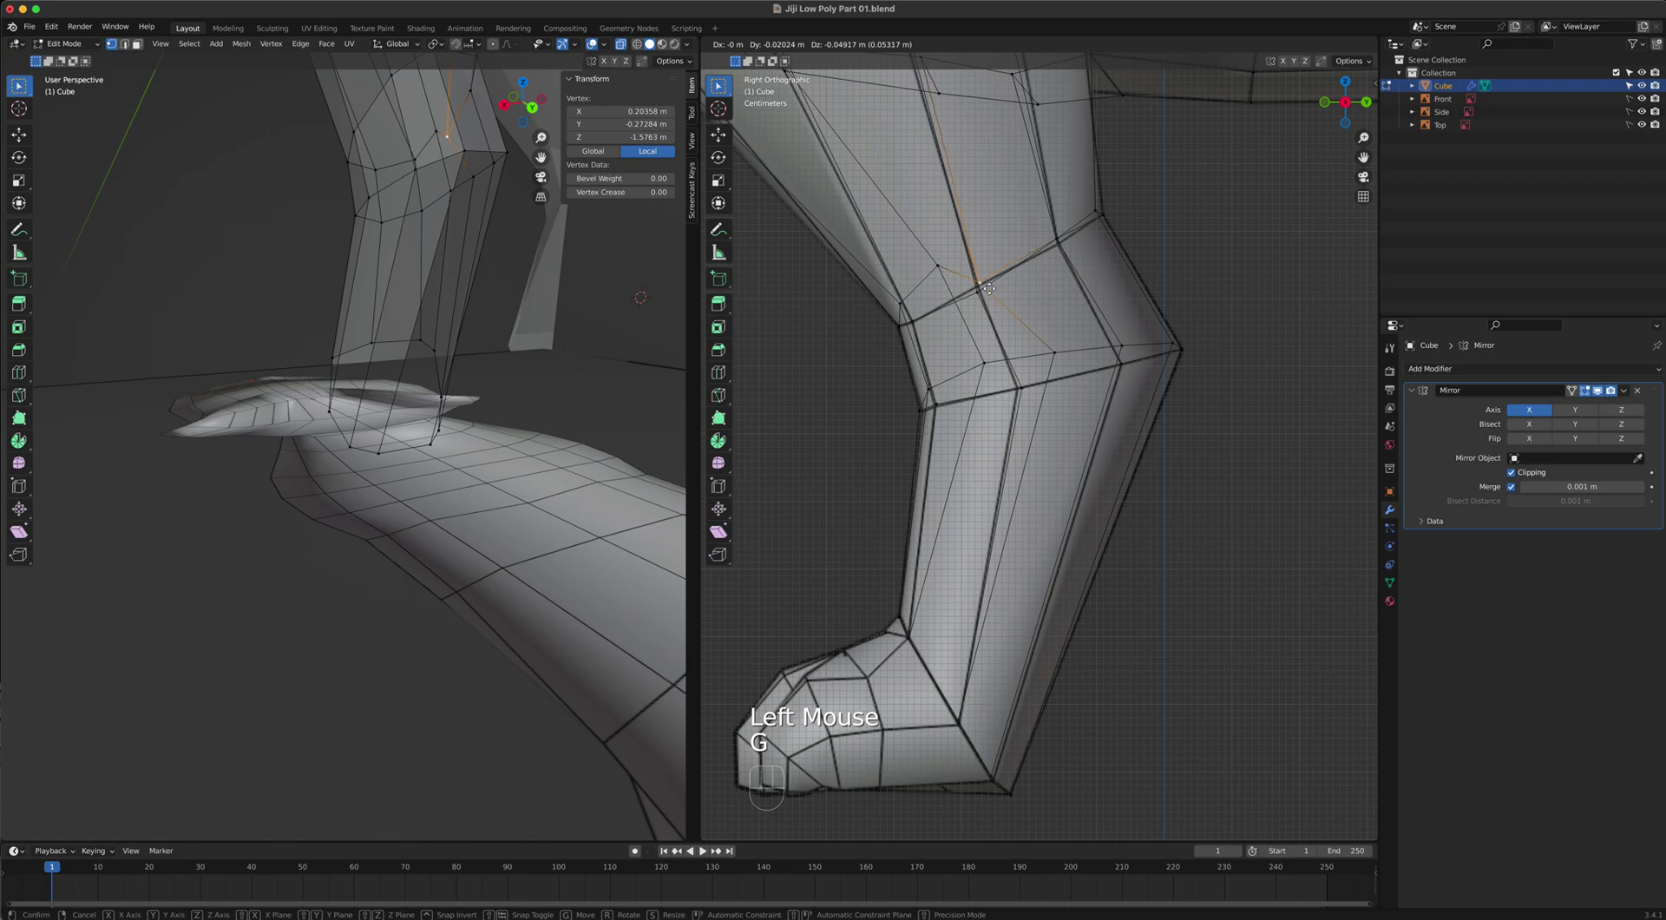
pyautogui.click(937, 275)
# Align the middle, rear and rearmost vertices of the joint's lower loop with the reference joint line in side view.
pyautogui.click(1012, 386)
pyautogui.press('g')
pyautogui.click(1017, 388)
pyautogui.click(1118, 350)
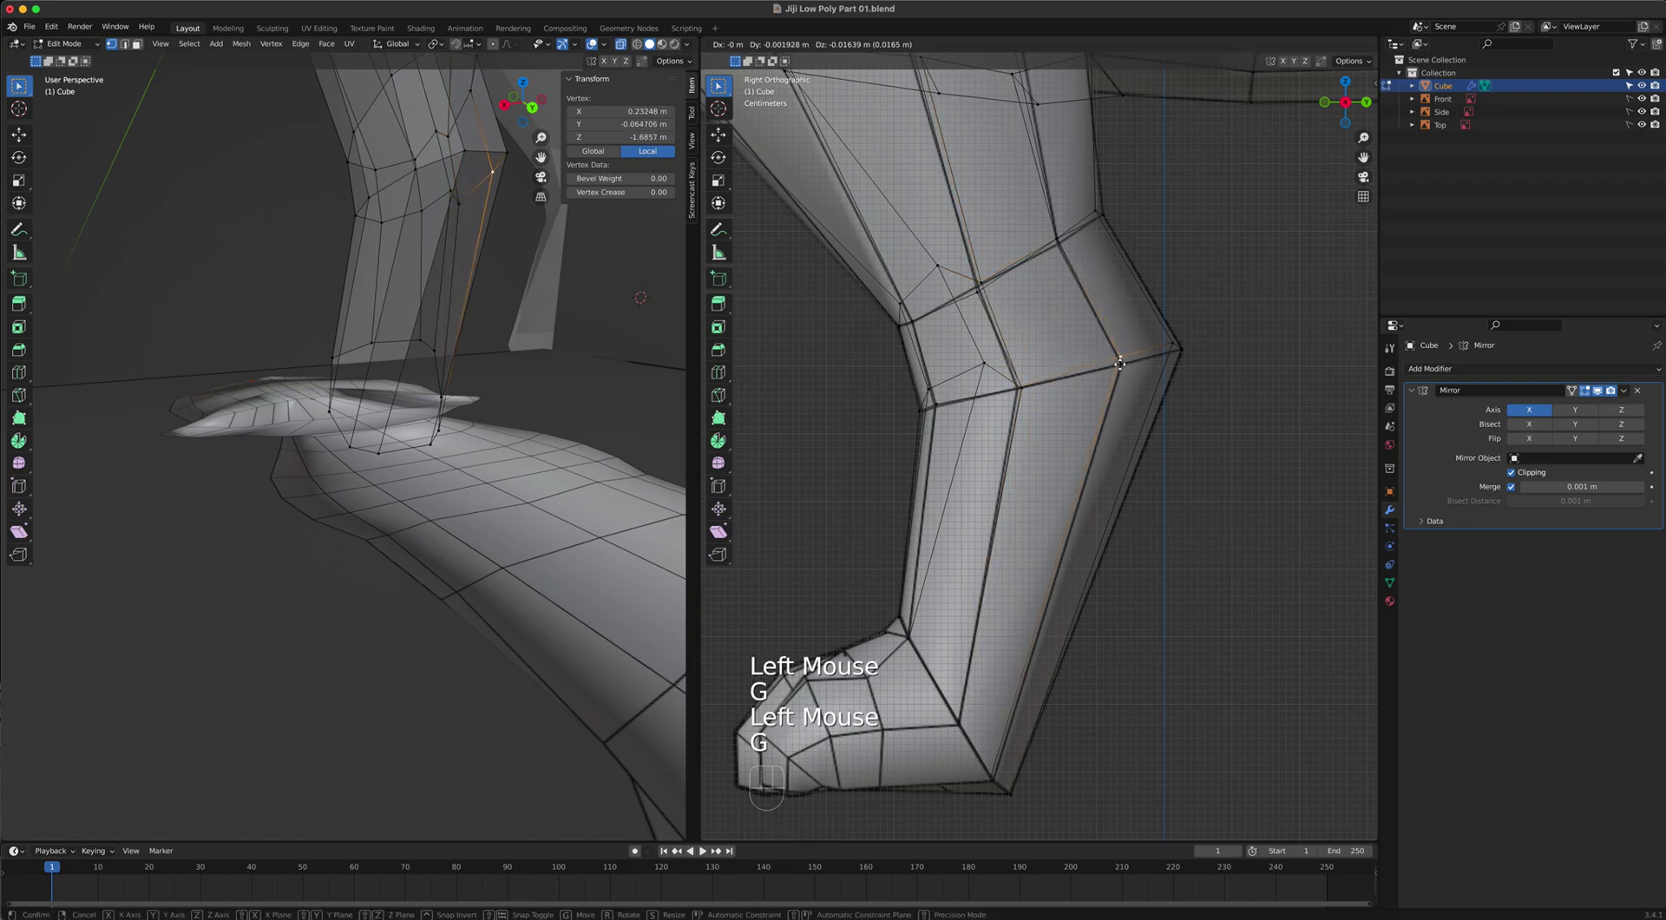
pyautogui.press('g')
pyautogui.click(1176, 346)
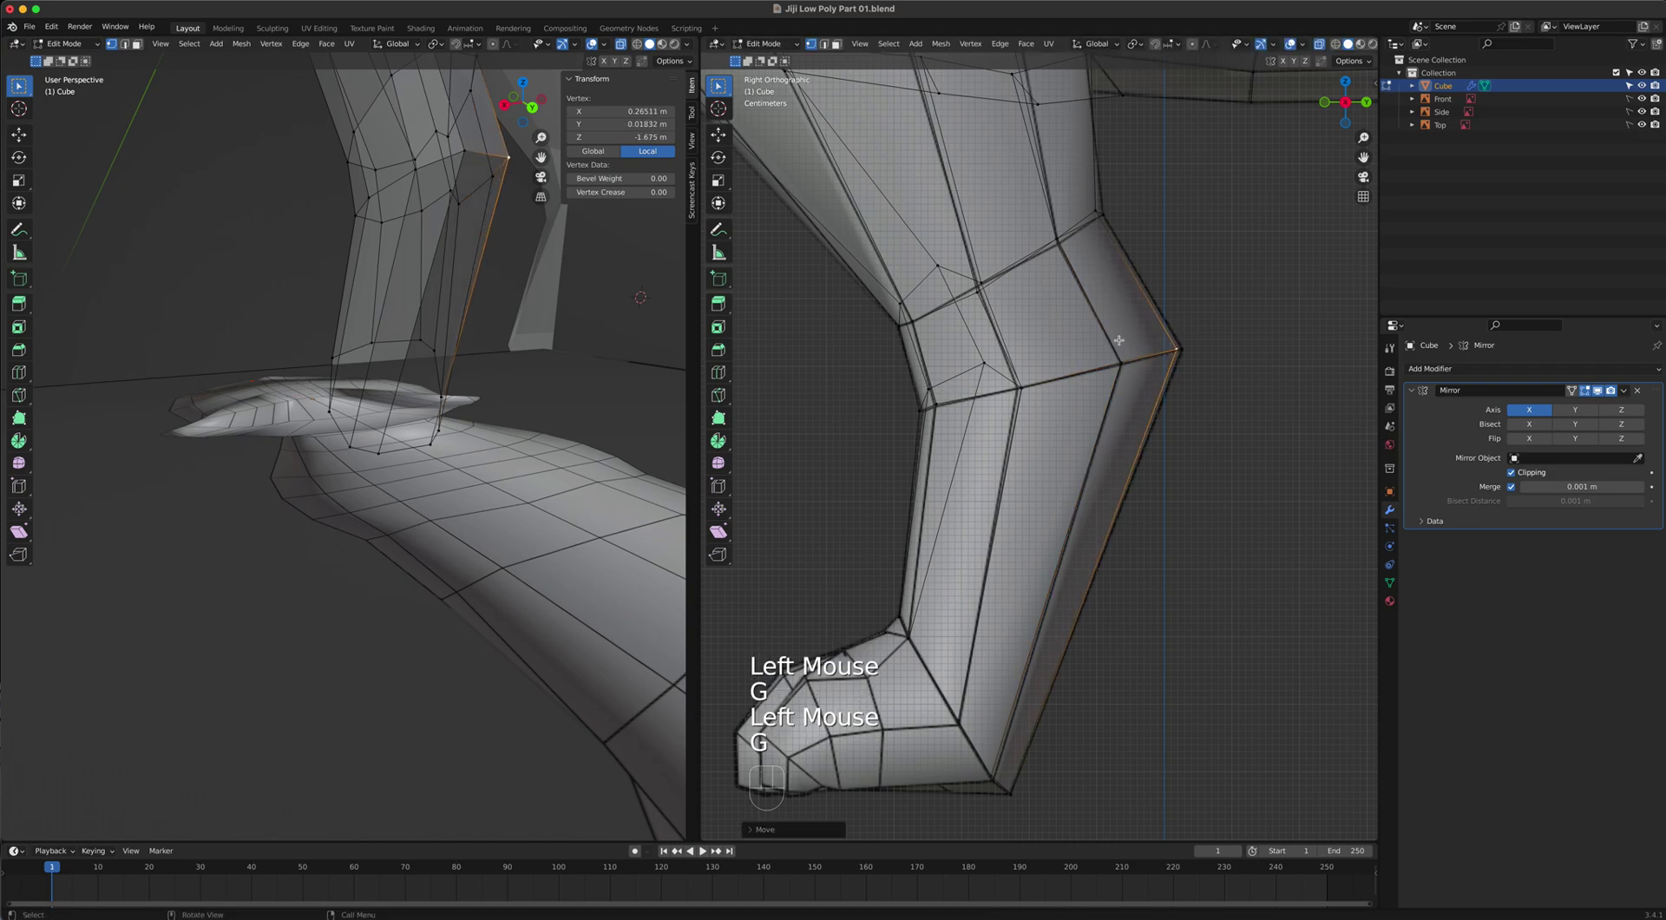
# Move the inner front vertices of the joint's upper and lower loops onto the reference's front edge in side view.
pyautogui.click(930, 404)
pyautogui.press('g')
pyautogui.click(946, 269)
pyautogui.press('g')
pyautogui.click(891, 301)
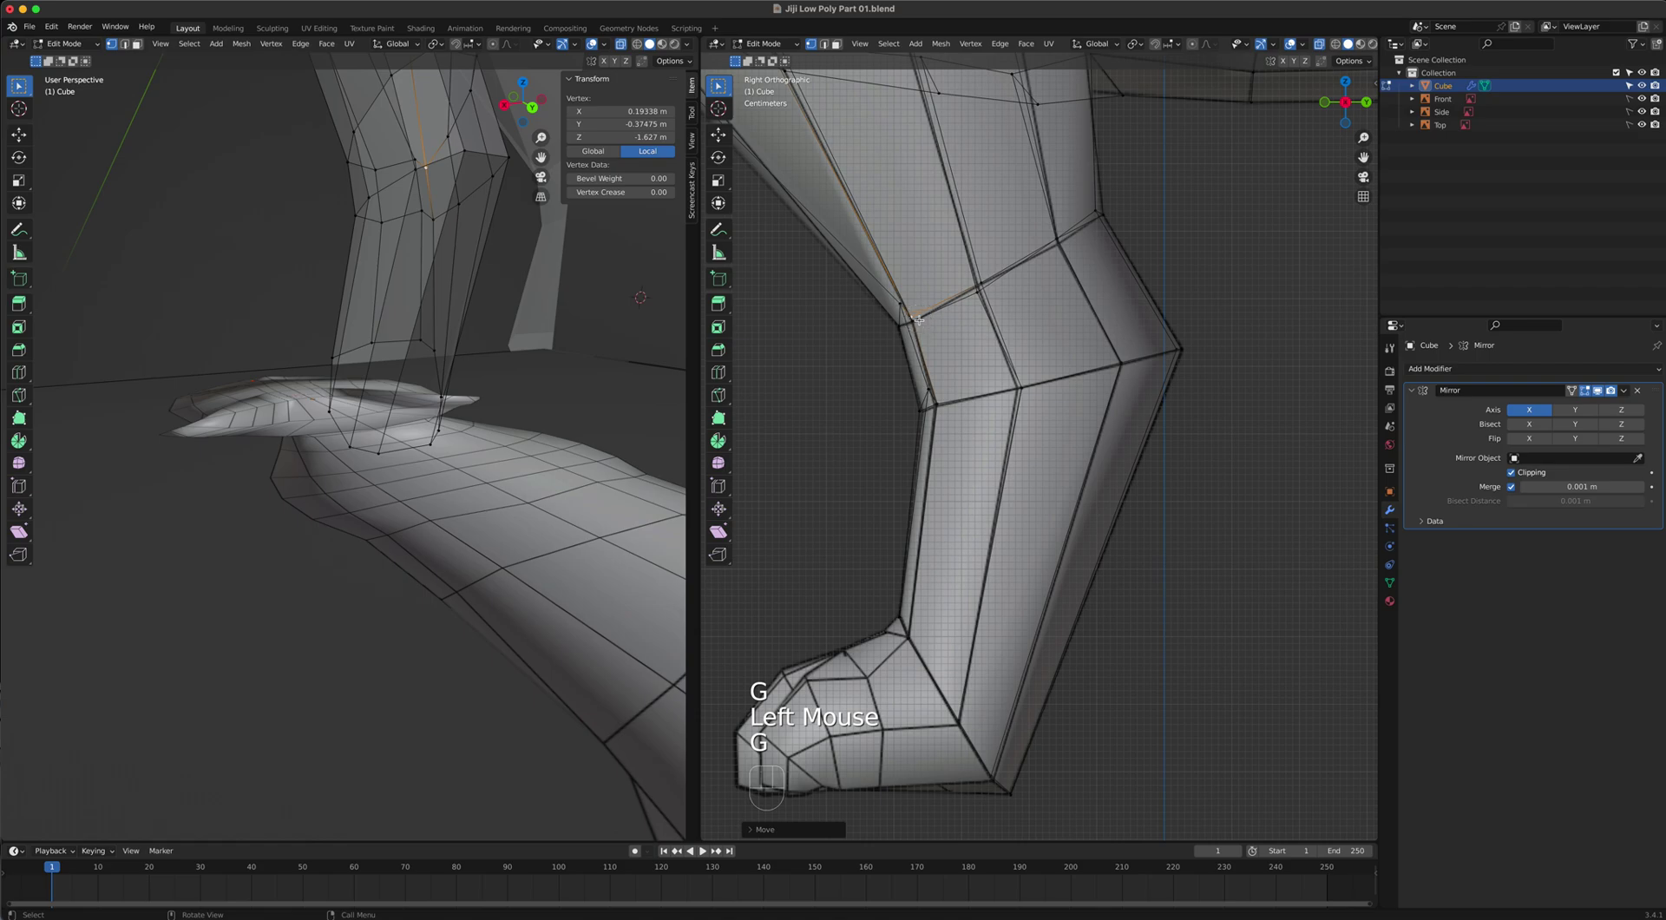
pyautogui.press('g')
pyautogui.click(906, 323)
pyautogui.click(926, 387)
pyautogui.press('g')
pyautogui.click(925, 406)
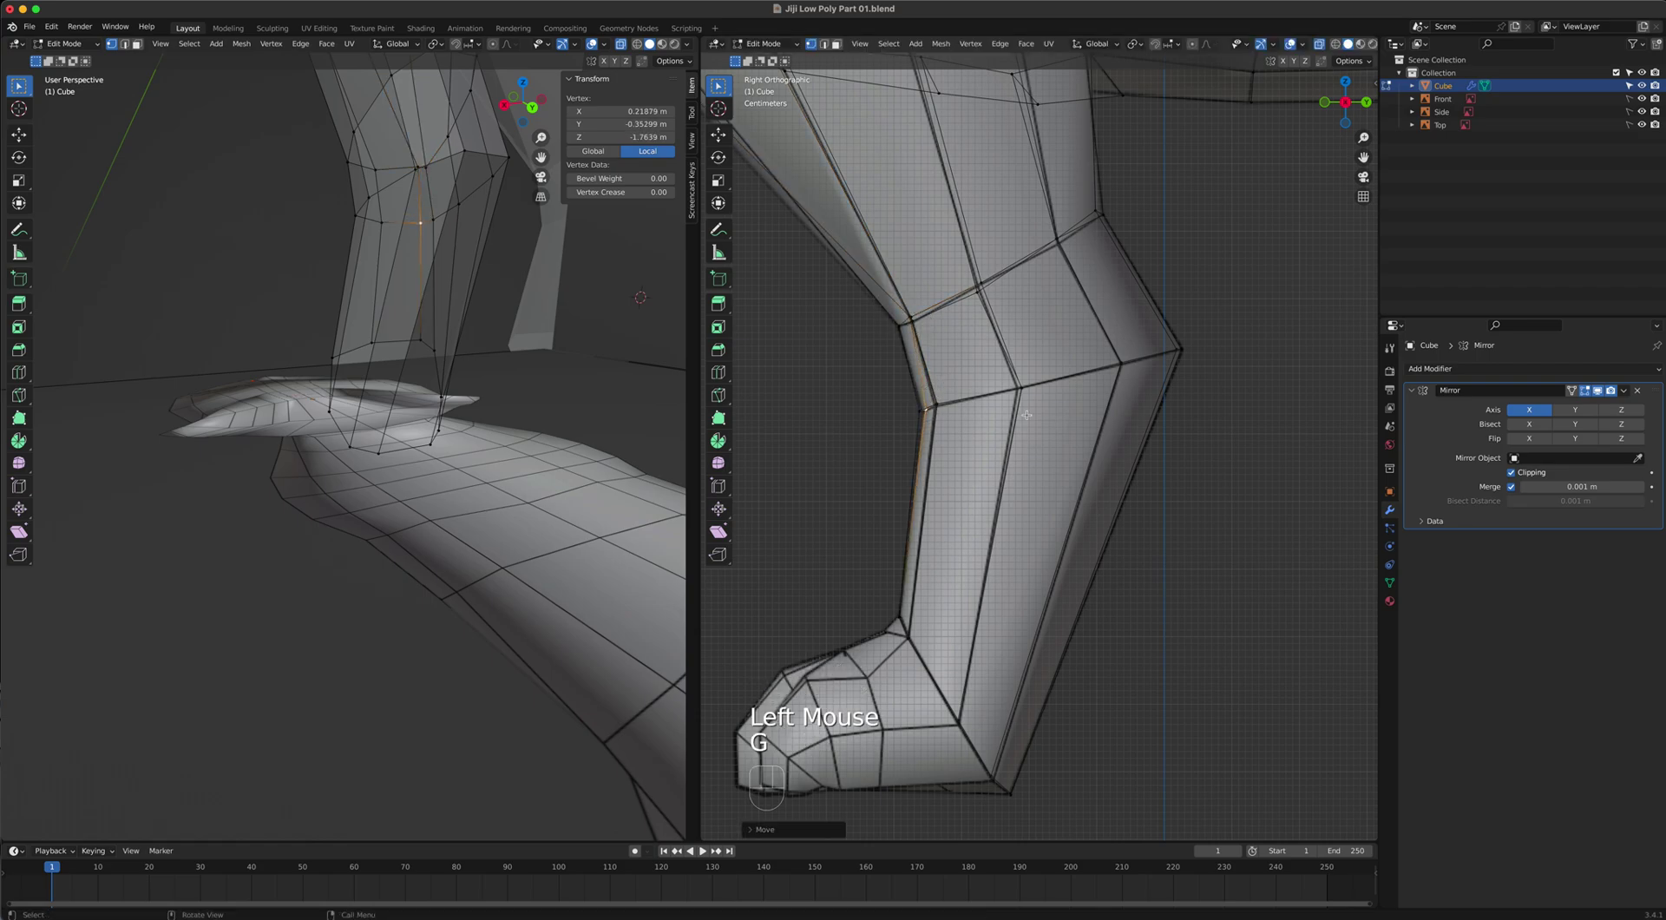
# Raise the inner front vertex of the joint's upper loop about 0.015 m onto the reference line in front view.
pyautogui.scroll(-2, 484, 324)
pyautogui.click(620, 44)
pyautogui.moveTo(603, 291); pyautogui.dragTo(561, 372, button='middle')
pyautogui.scroll(3, 580, 319)
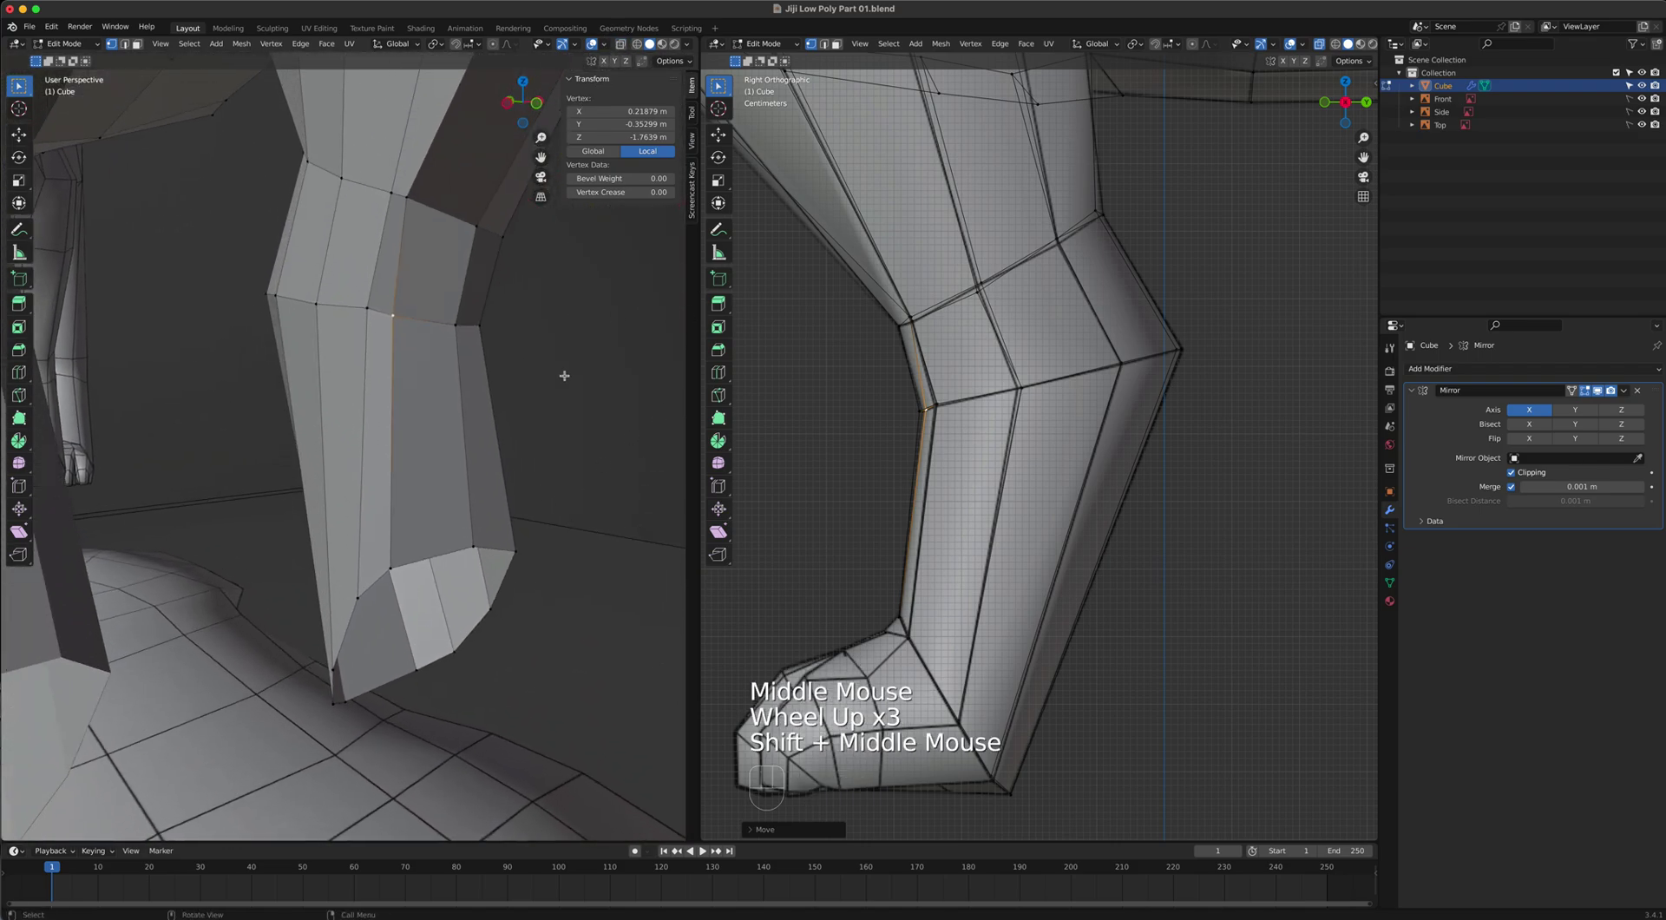
pyautogui.click(391, 198)
pyautogui.moveTo(399, 242); pyautogui.dragTo(368, 251, button='middle')
pyautogui.scroll(-1, 369, 252)
pyautogui.click(305, 284)
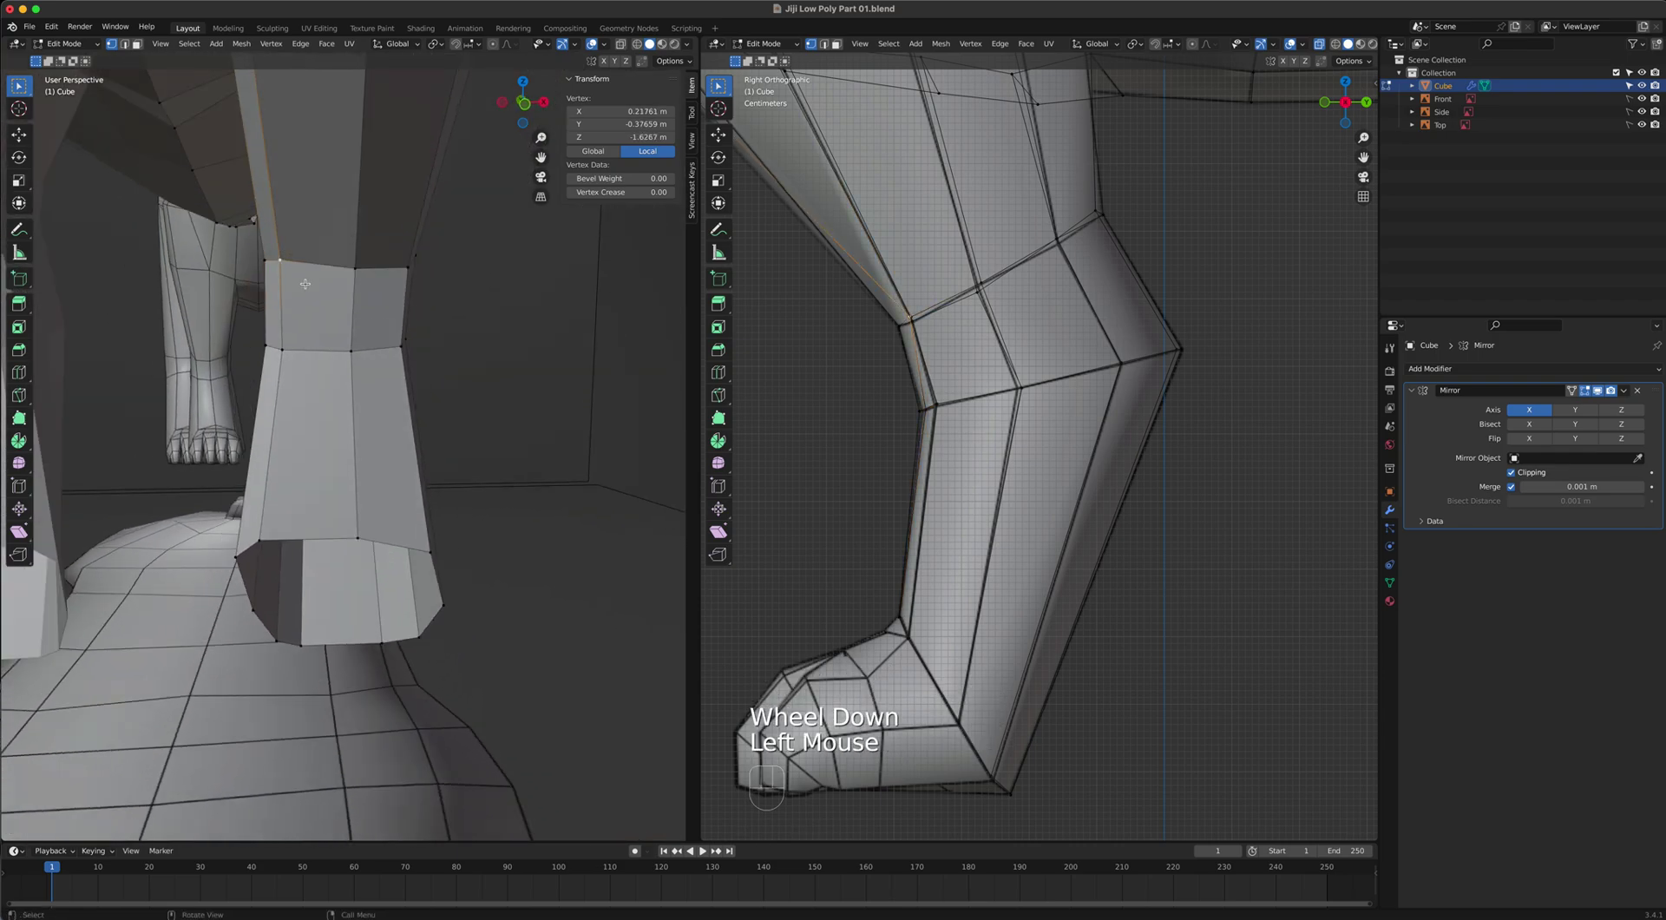
pyautogui.press('KP_1')
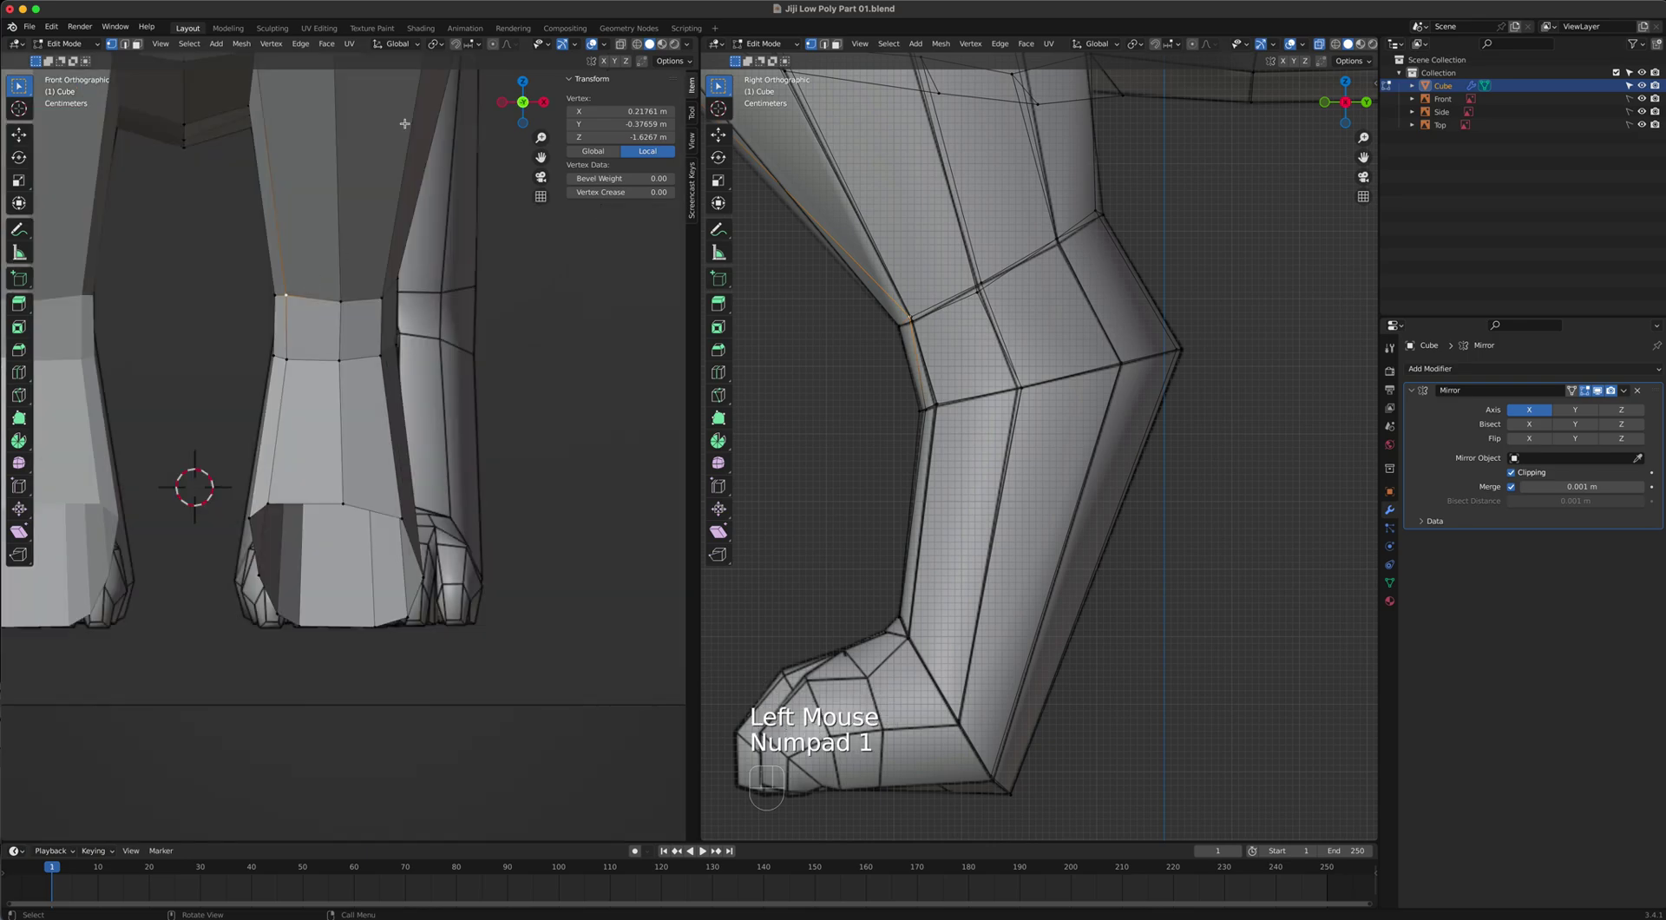
pyautogui.click(621, 44)
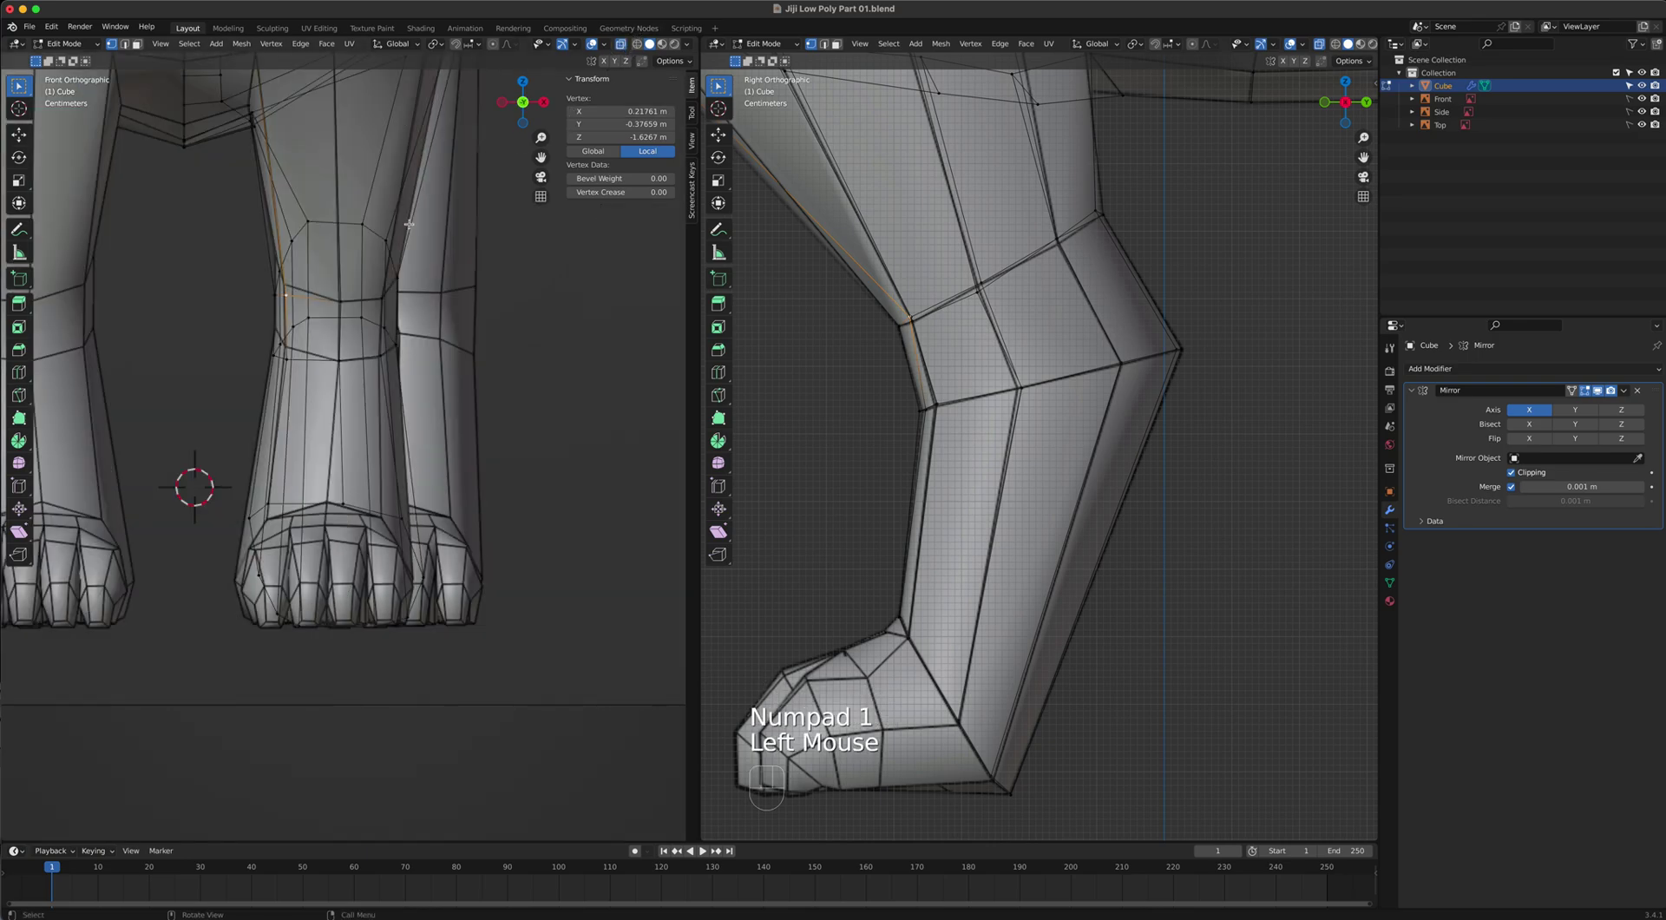
pyautogui.scroll(3, 344, 296)
pyautogui.scroll(-1, 345, 295)
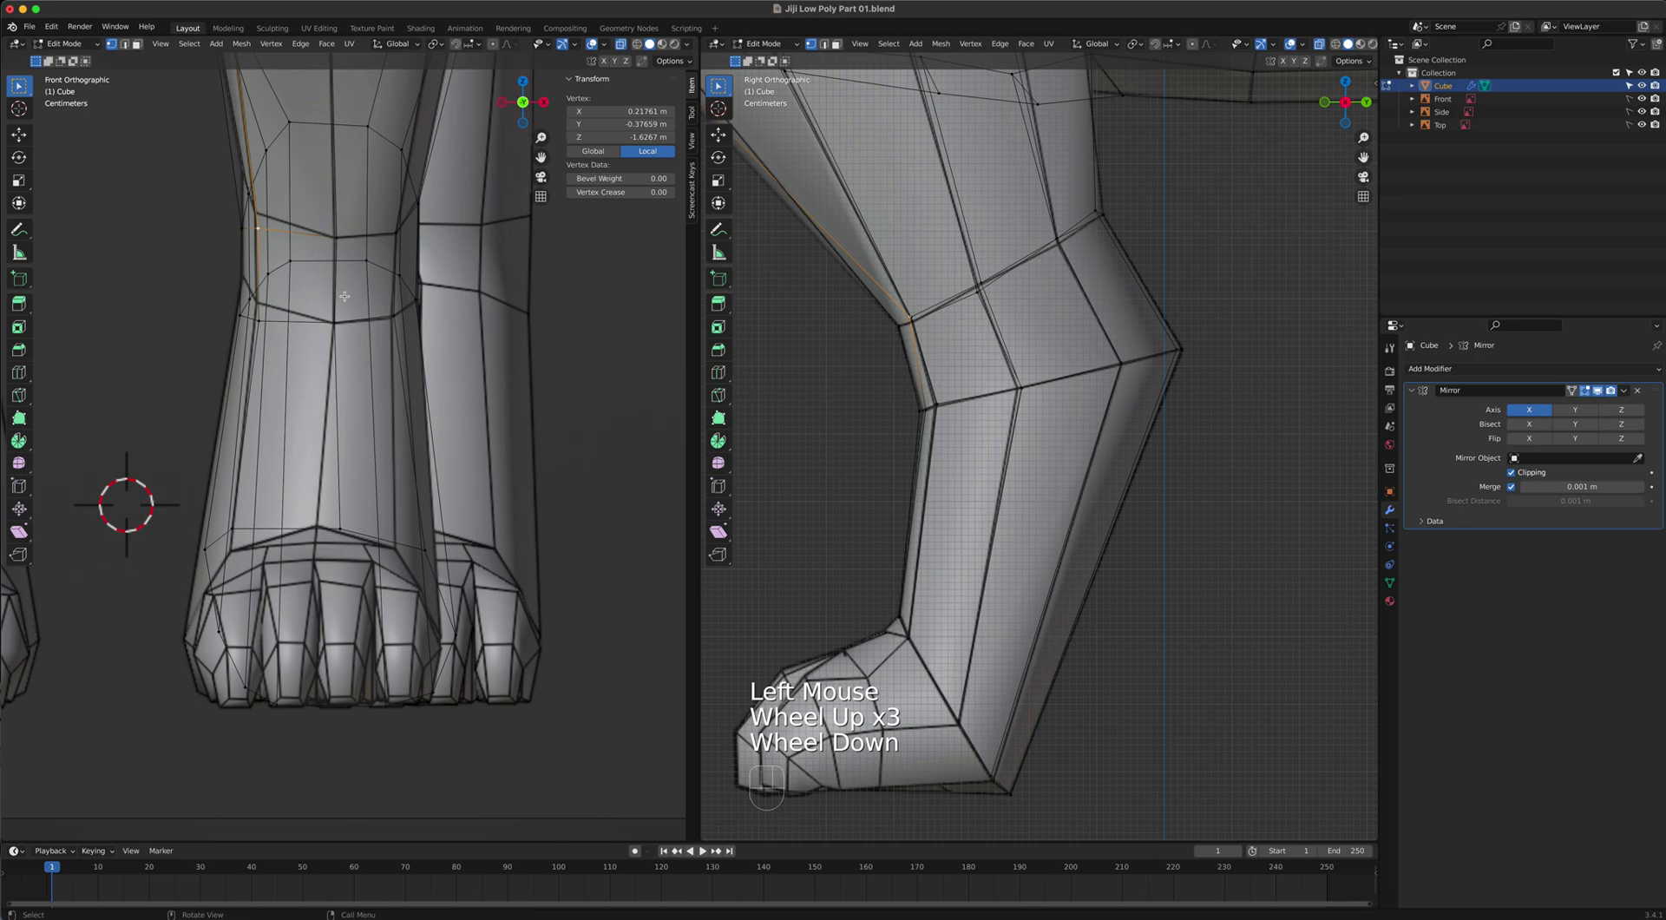
pyautogui.press('g')
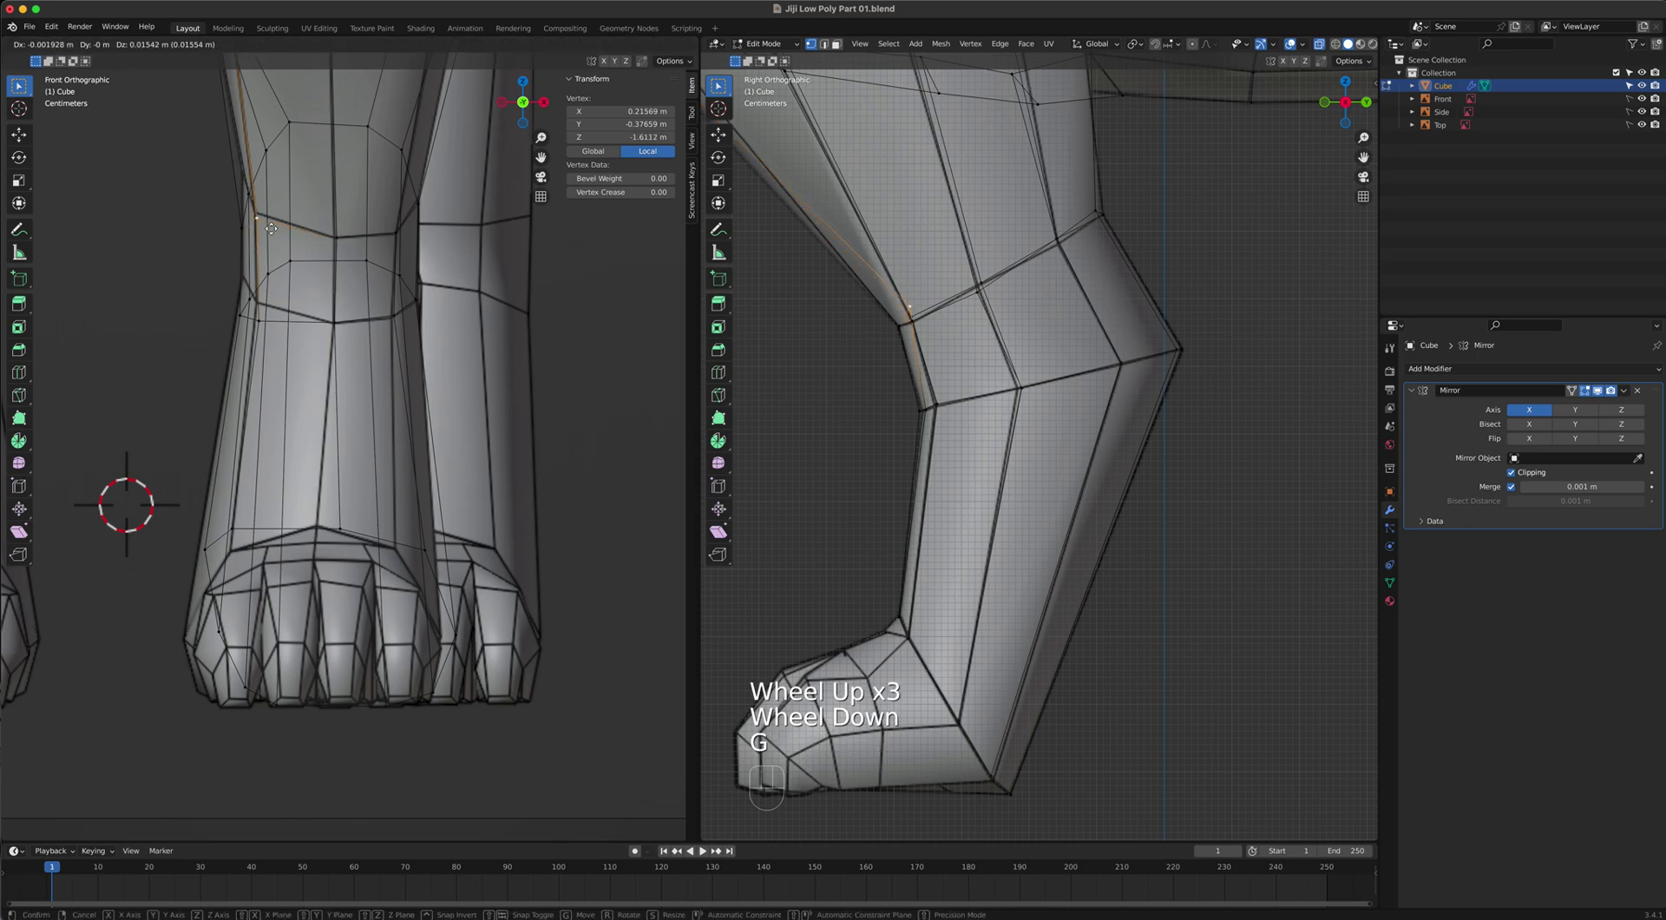
pyautogui.click(272, 227)
# Raise the lower loop's inner front vertex about 0.01 m and move the one beside it about 0.01 m outward and 0.015 m up.
pyautogui.click(261, 317)
pyautogui.press('g')
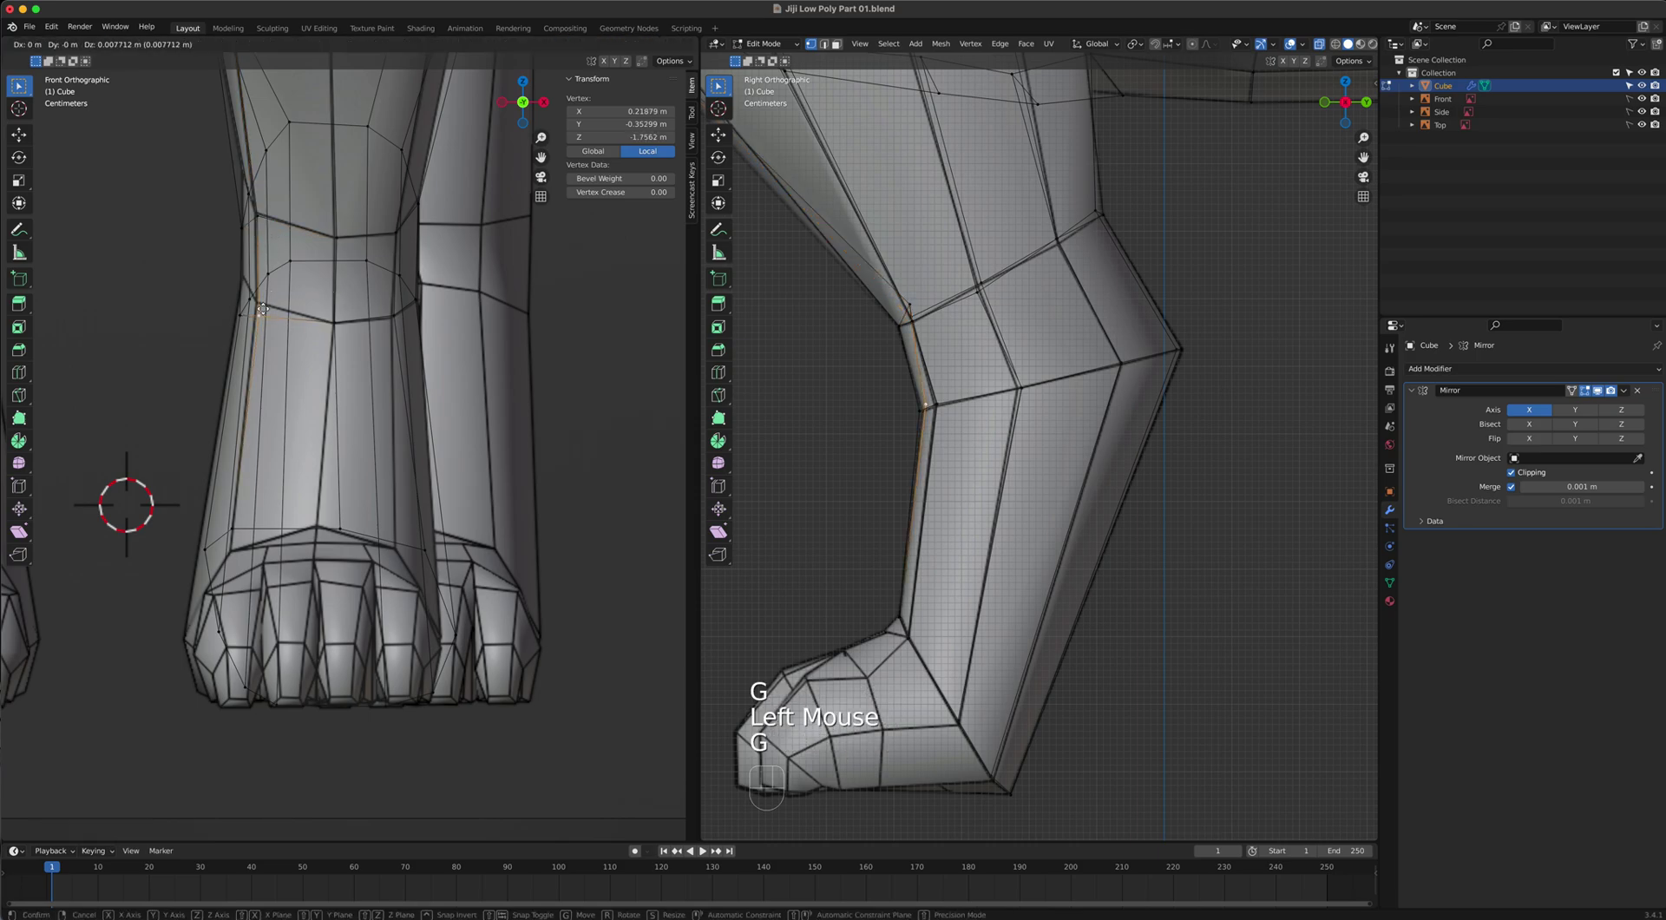
pyautogui.click(263, 303)
pyautogui.click(244, 314)
pyautogui.press('g')
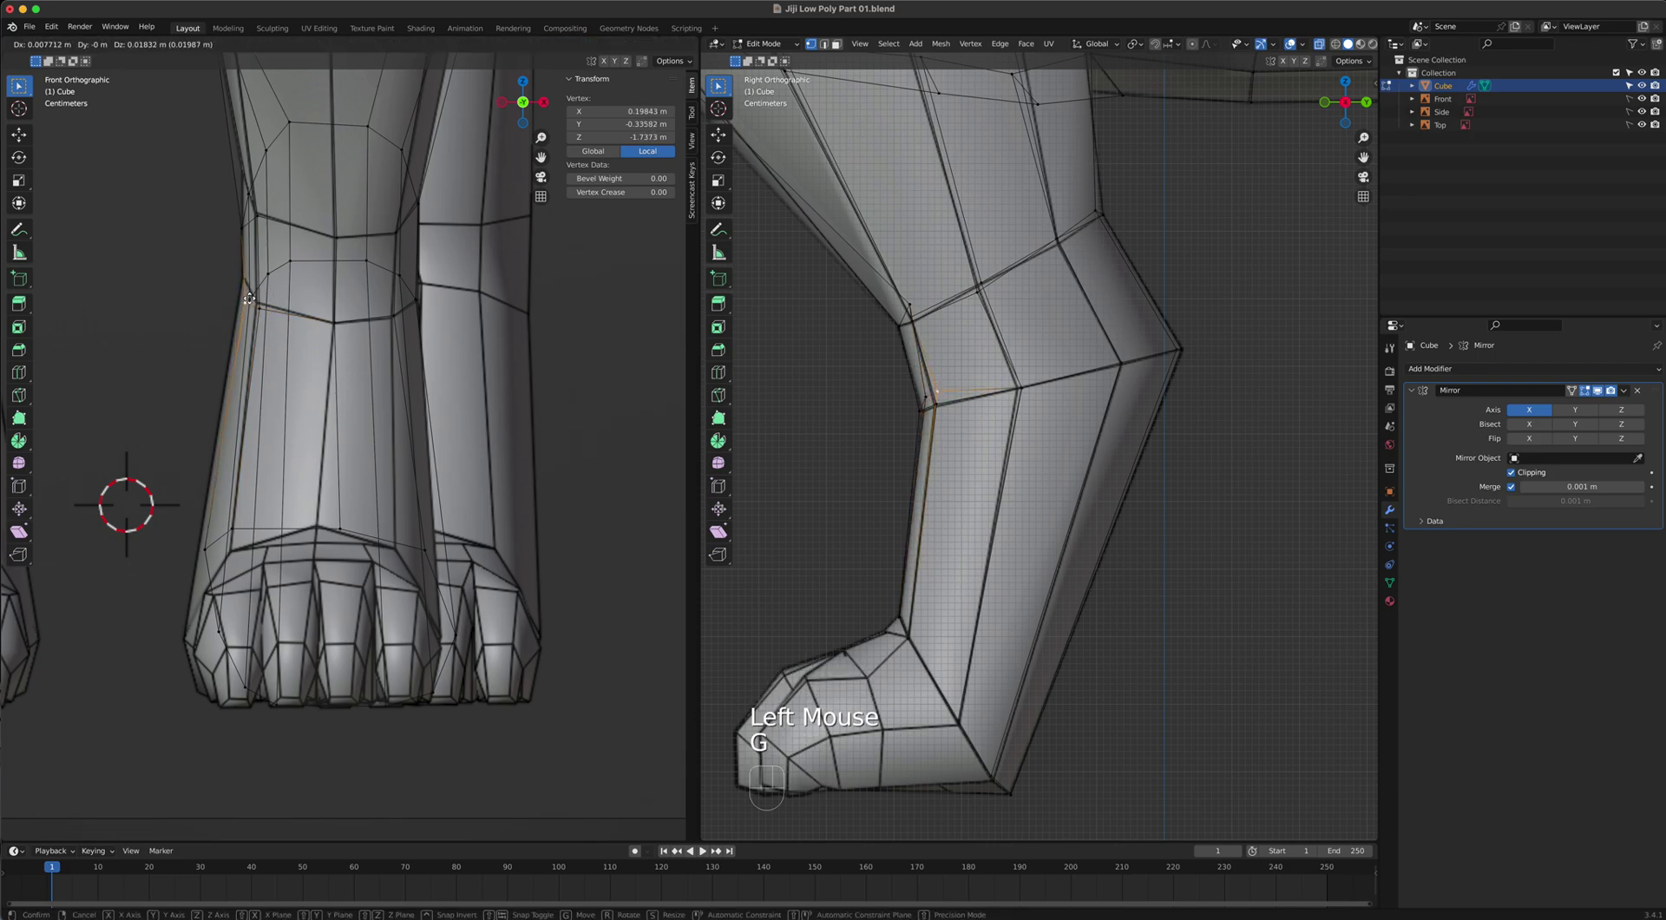
pyautogui.click(248, 301)
pyautogui.press('g')
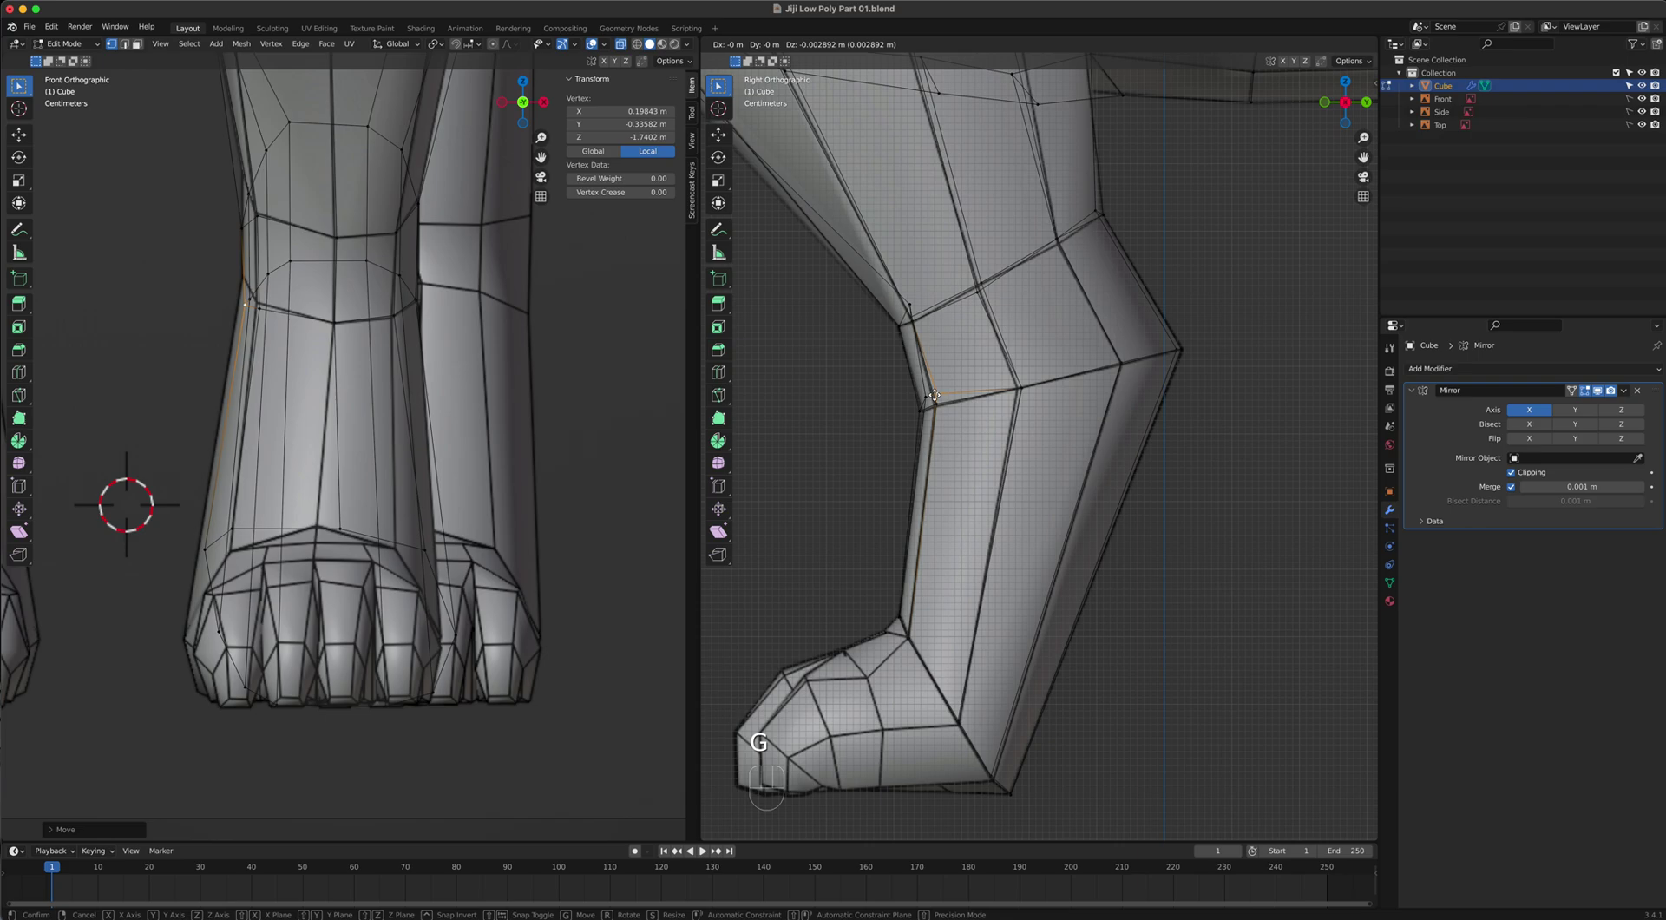
pyautogui.click(934, 392)
# Examine the leg's inner side and slanted bottom opening in solid perspective view.
pyautogui.click(1319, 43)
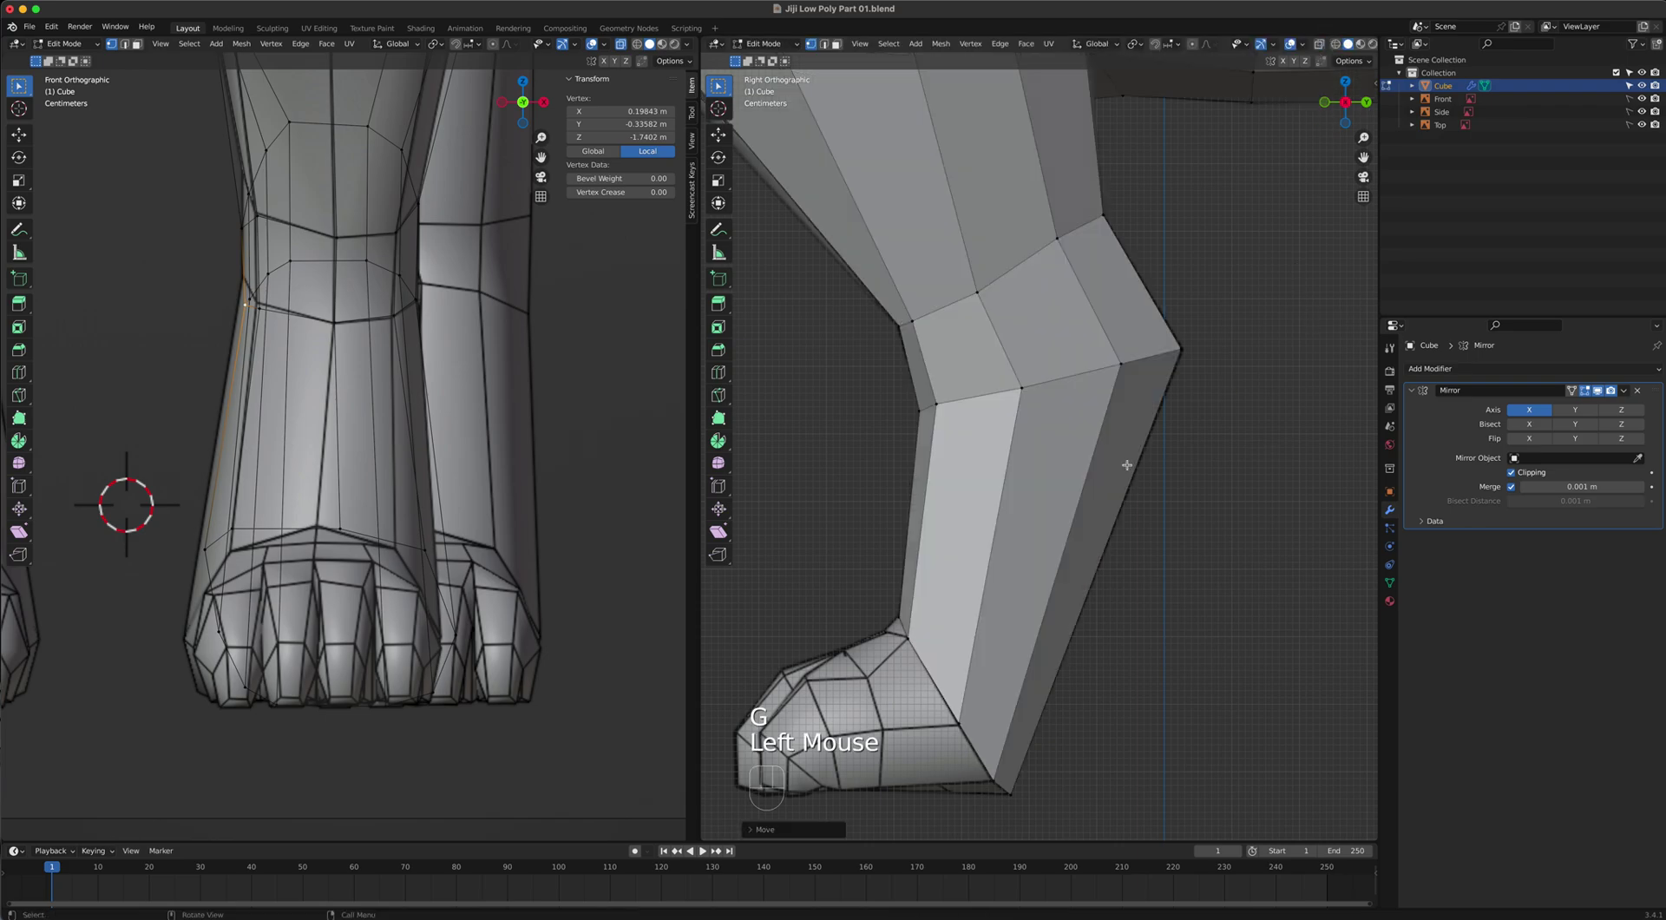
pyautogui.scroll(-2, 1163, 461)
pyautogui.moveTo(1164, 460); pyautogui.dragTo(1181, 328, button='middle')
pyautogui.scroll(-1, 1189, 371)
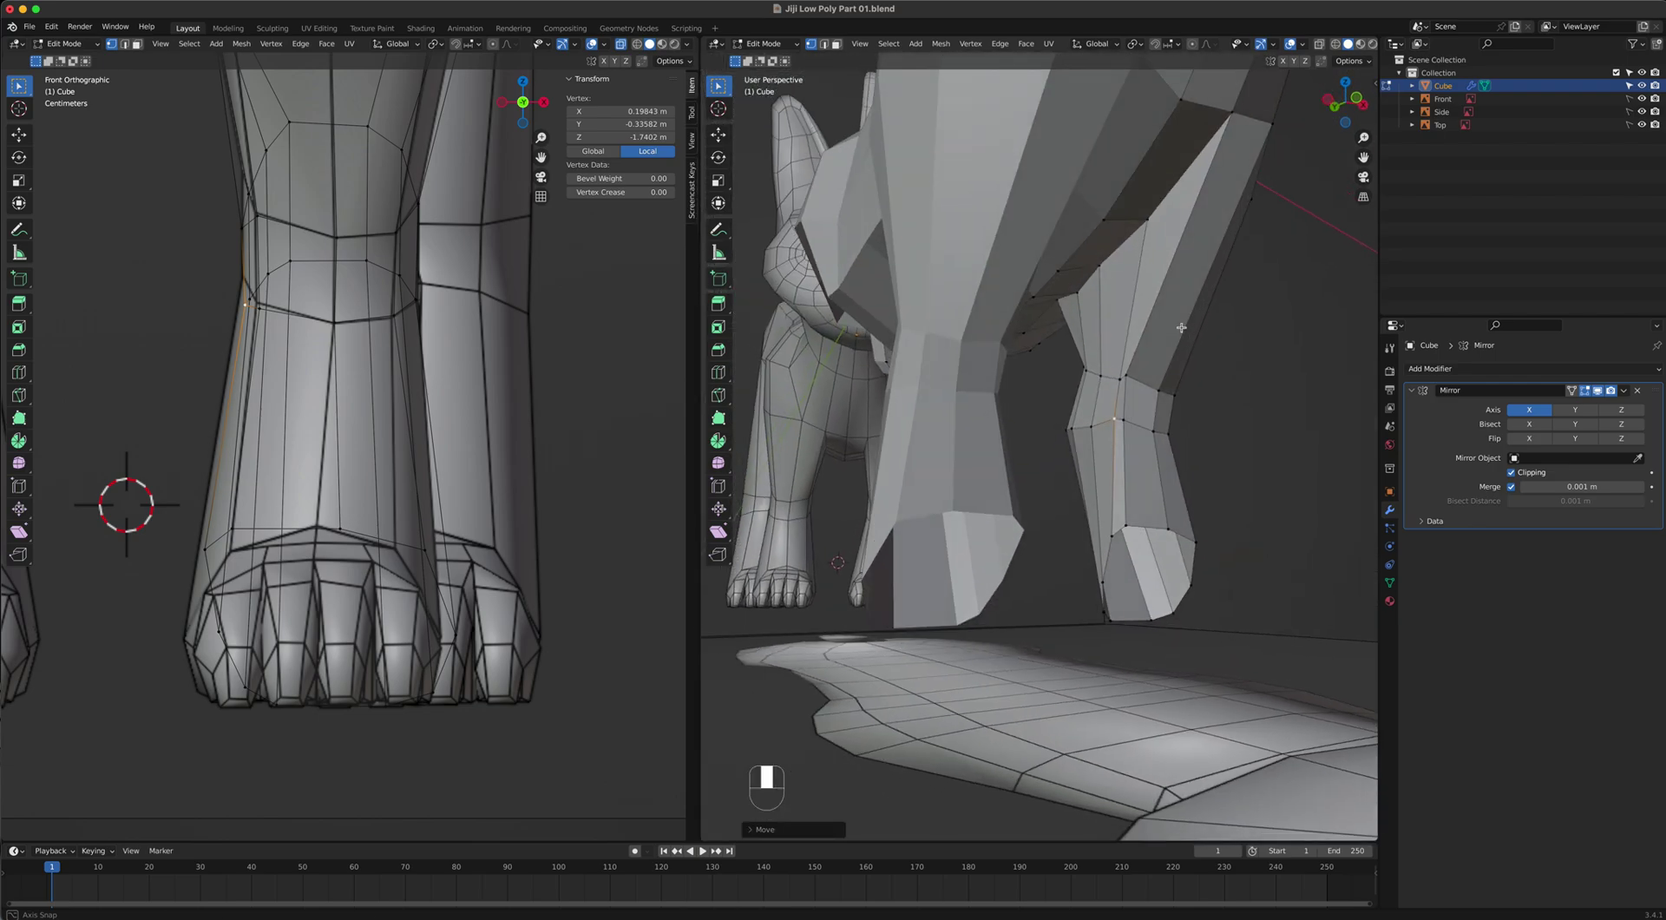
pyautogui.moveTo(1110, 263)
pyautogui.mouseDown(button='middle')
pyautogui.moveTo(1102, 284)
pyautogui.moveTo(1119, 290)
pyautogui.moveTo(1085, 282)
pyautogui.mouseUp(button='middle')
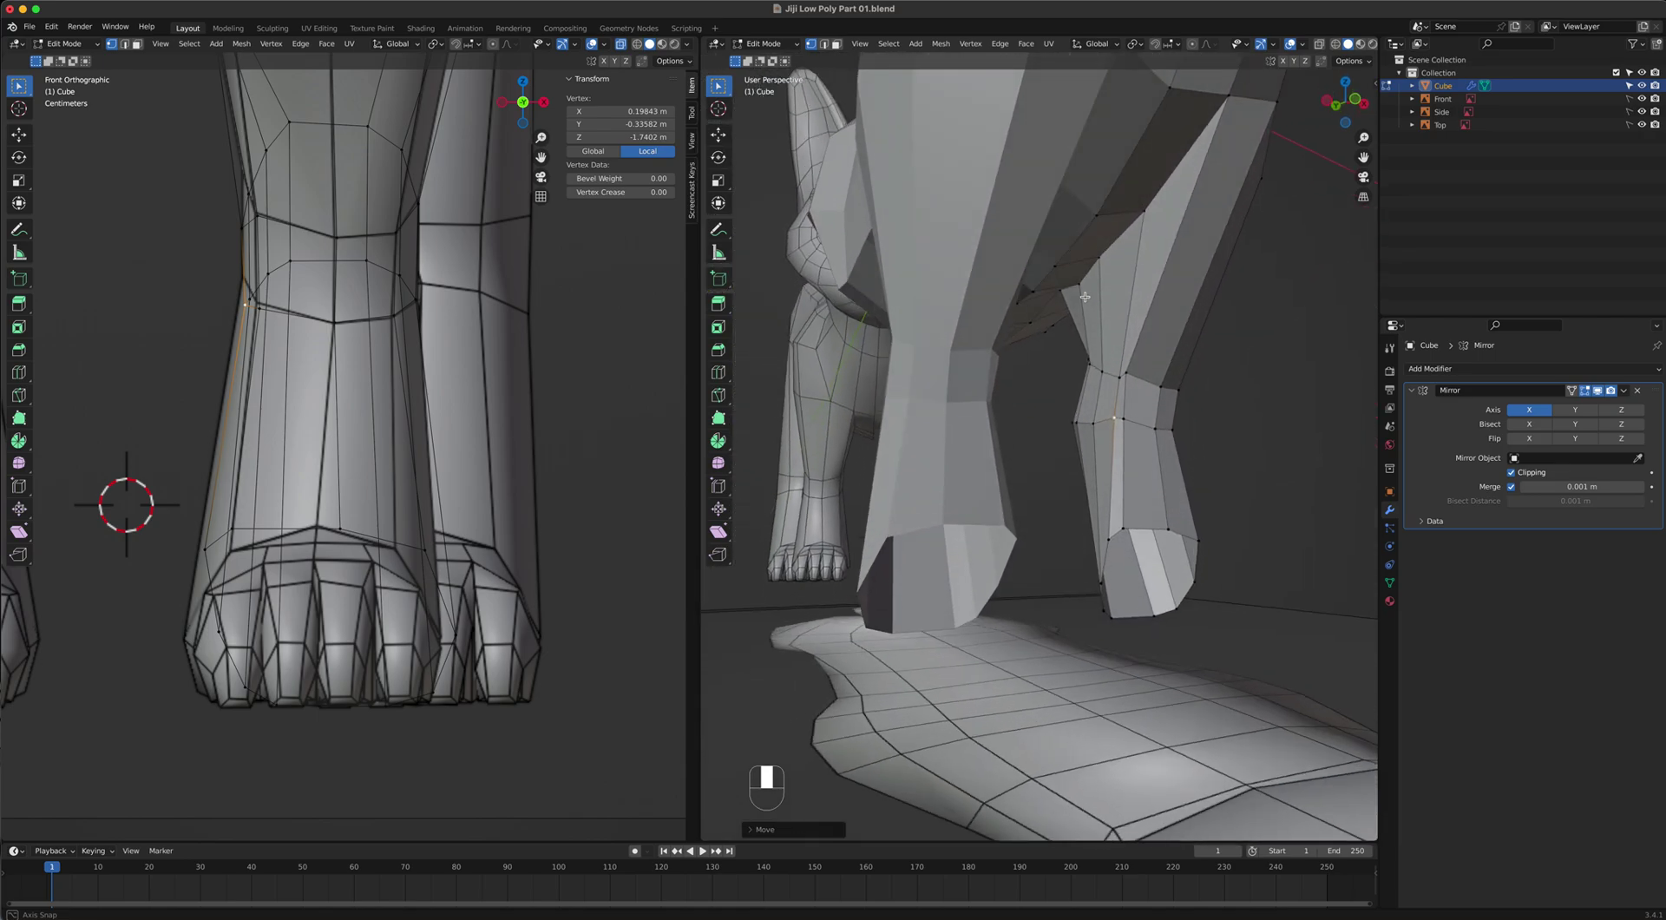
pyautogui.scroll(3, 1111, 342)
pyautogui.moveTo(1112, 339); pyautogui.dragTo(1138, 482, button='middle')
pyautogui.scroll(-2, 1271, 520)
pyautogui.scroll(2, 1138, 481)
# Dissolve the surplus lengthwise edge line on the leg's inner side together with the cross edge continuing it onto the underside.
pyautogui.press('2')
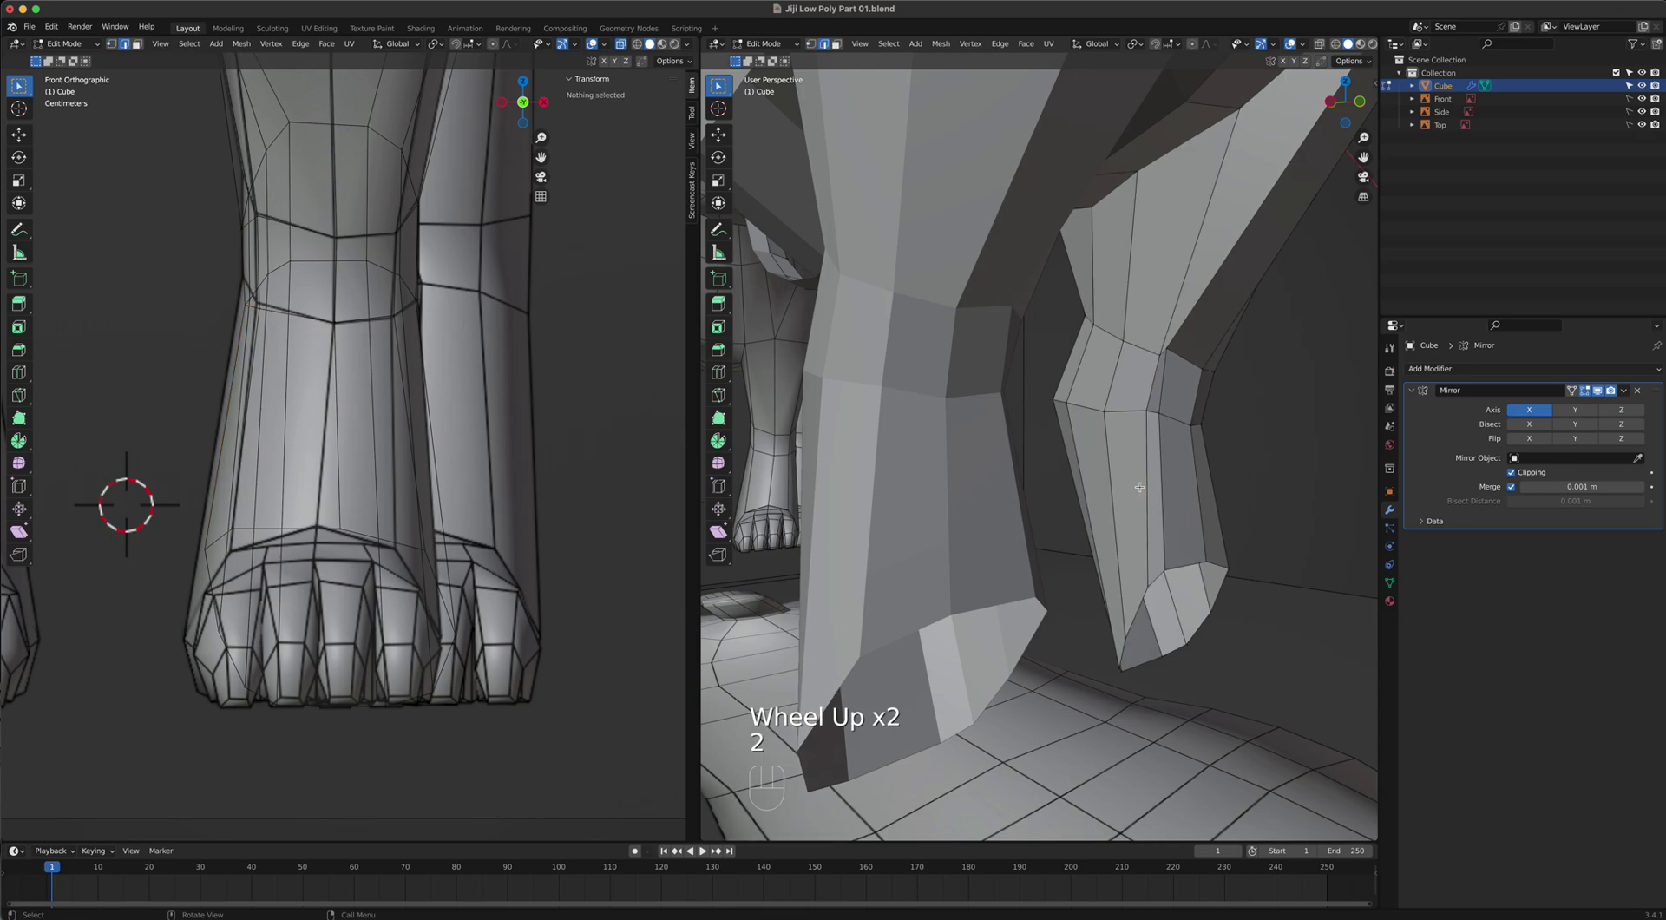
pyautogui.click(1142, 486)
pyautogui.keyDown('shift'); pyautogui.click(1151, 379); pyautogui.keyUp('shift')
pyautogui.keyDown('shift'); pyautogui.click(1164, 274); pyautogui.keyUp('shift')
pyautogui.keyDown('shift'); pyautogui.moveTo(1163, 275); pyautogui.dragTo(1119, 340, button='middle'); pyautogui.keyUp('shift')
pyautogui.keyDown('shift'); pyautogui.click(1125, 335); pyautogui.keyUp('shift')
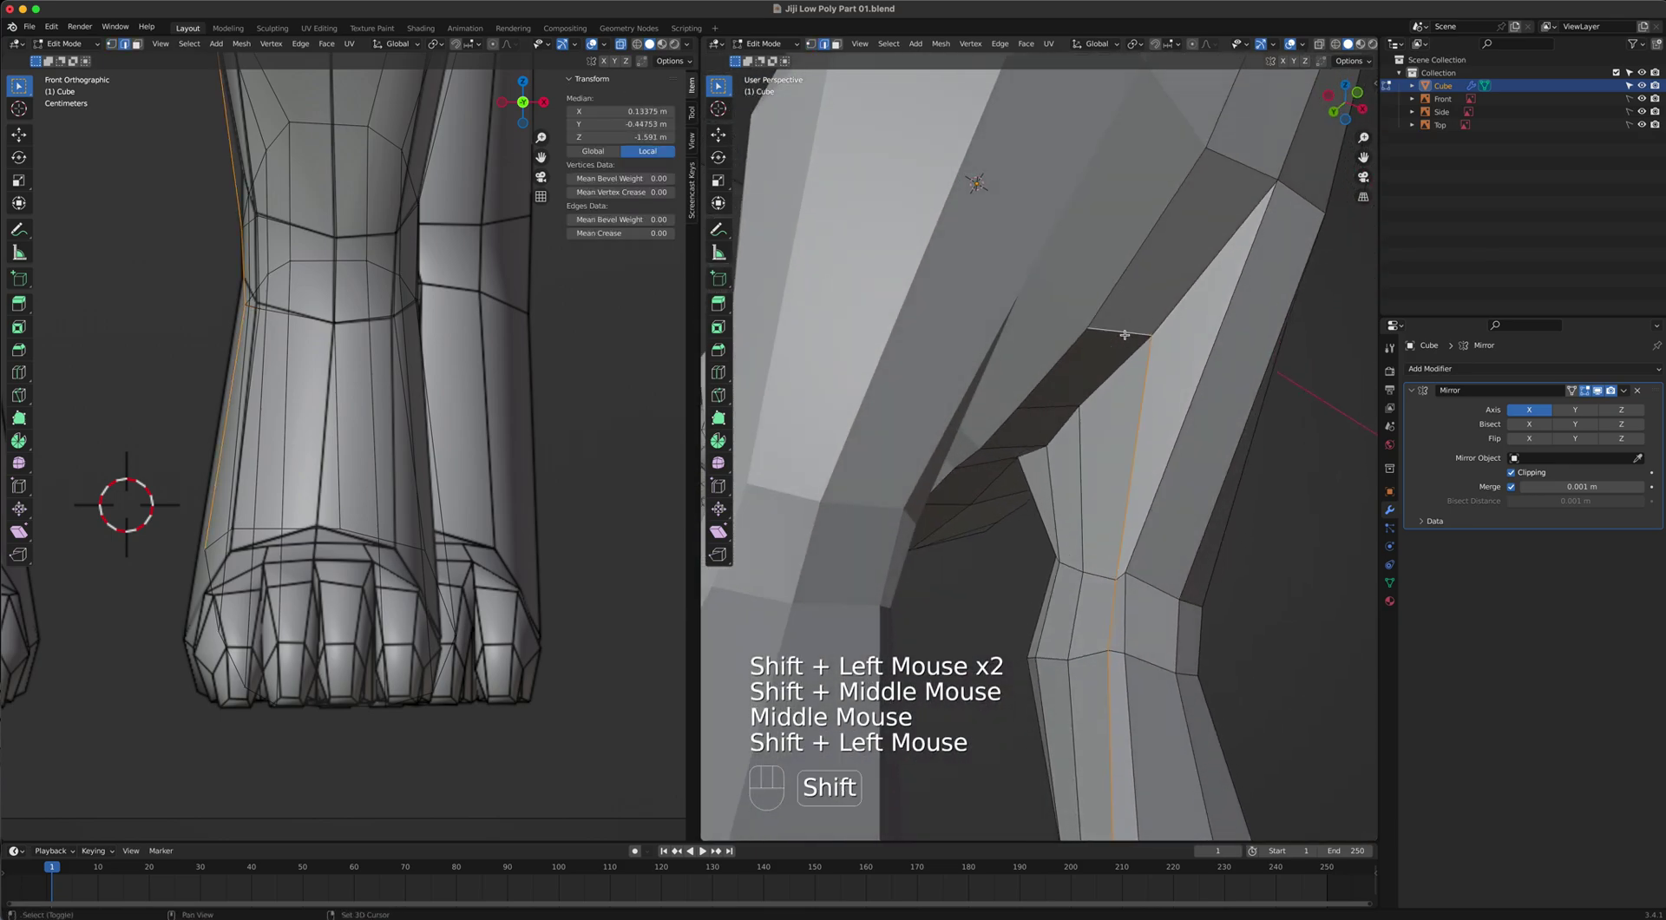
pyautogui.press('x')
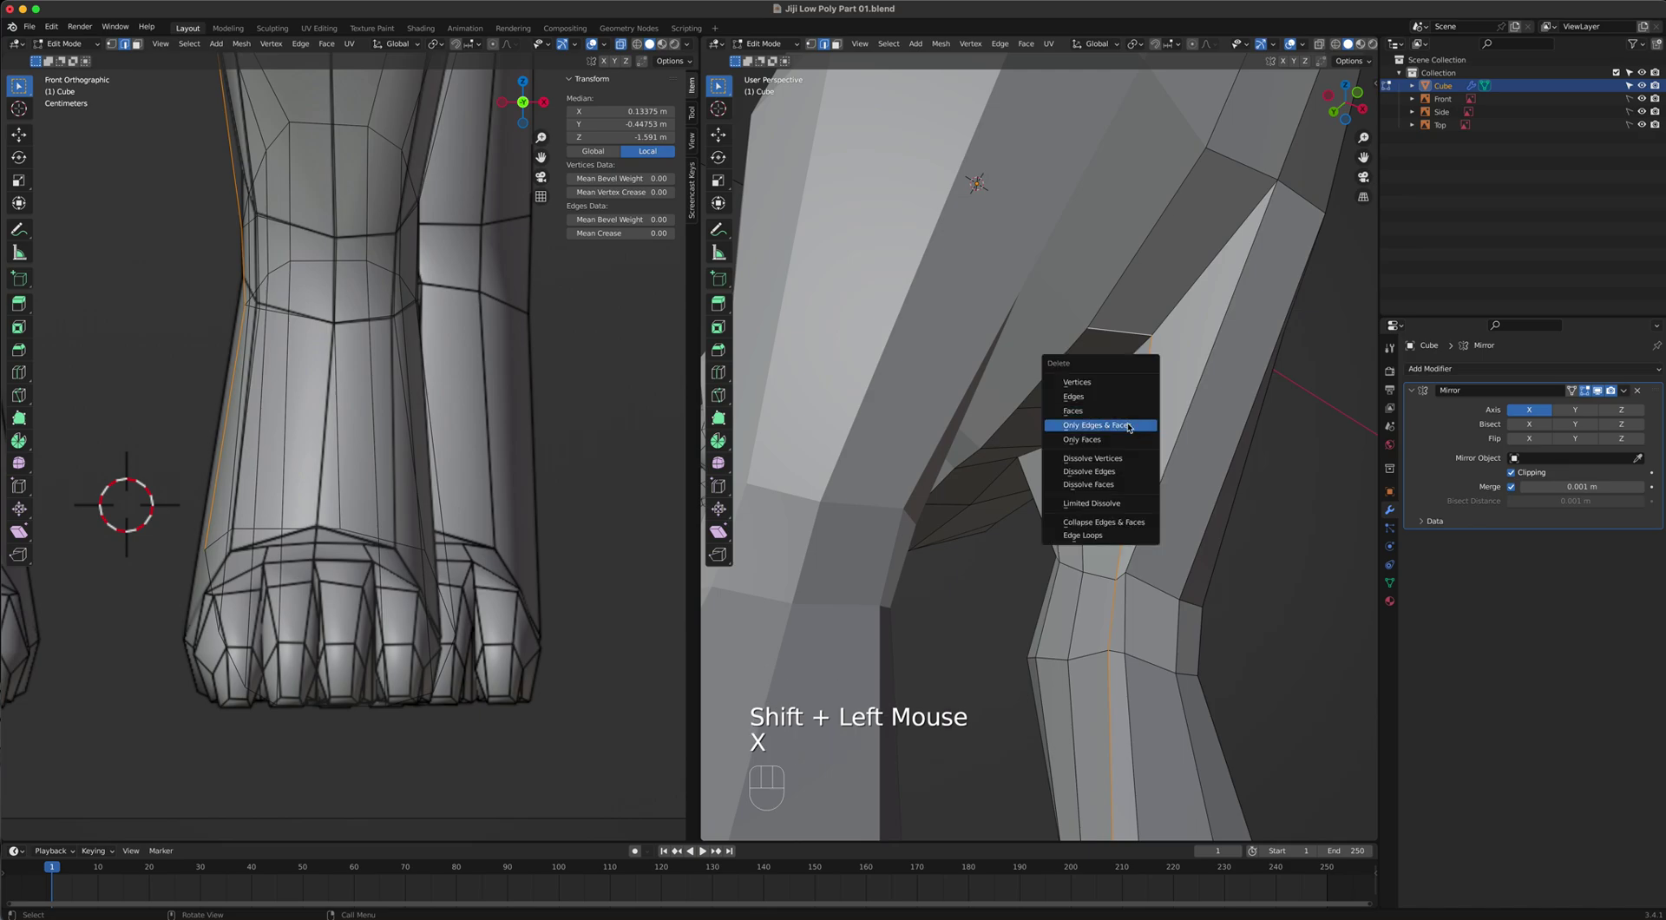
pyautogui.click(1116, 471)
pyautogui.moveTo(1116, 471); pyautogui.dragTo(1178, 427, button='middle')
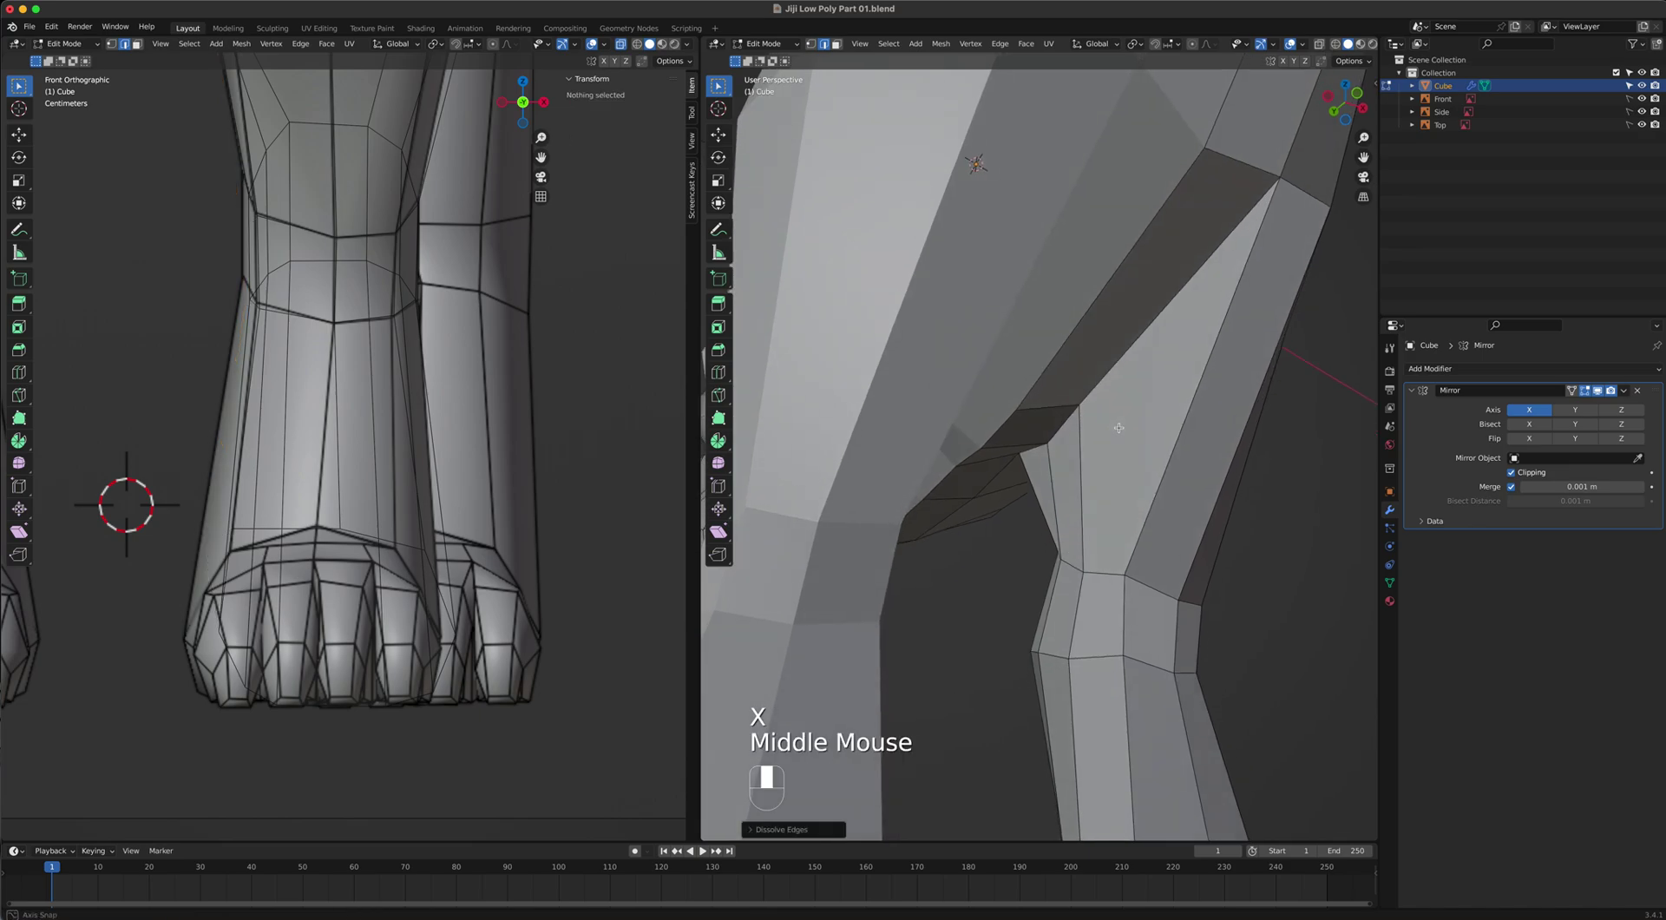
# Slide the underside cross edge beside the leg's top forward by a factor of about 0.35 and lower it about 0.025 m.
pyautogui.click(1059, 407)
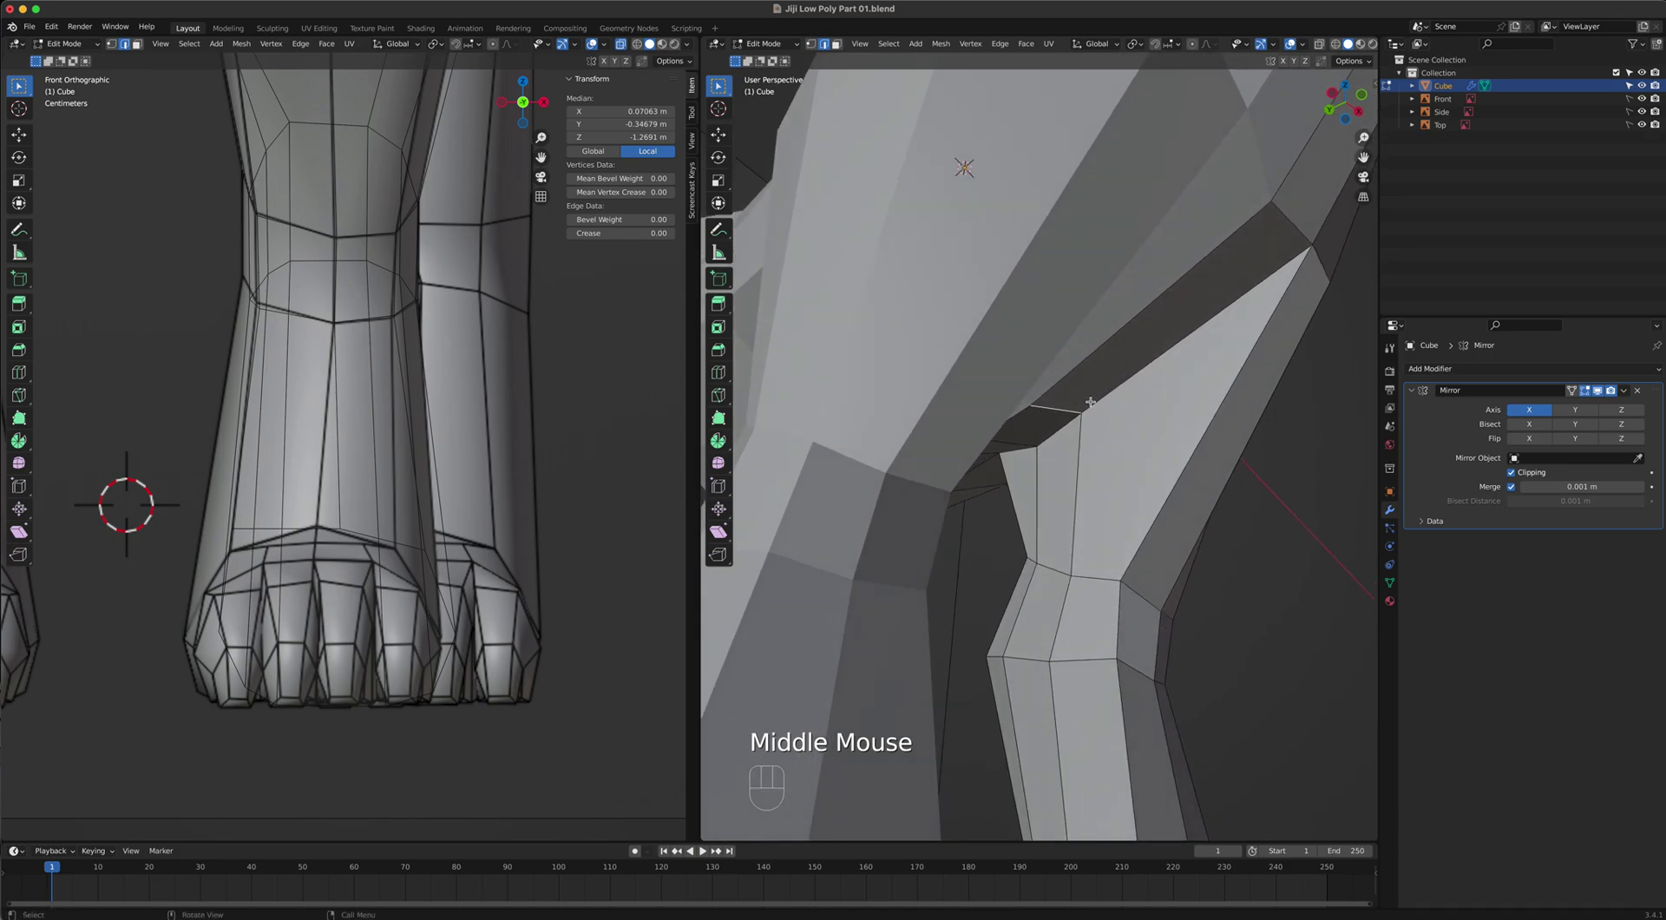
pyautogui.press('g')
pyautogui.press('g')
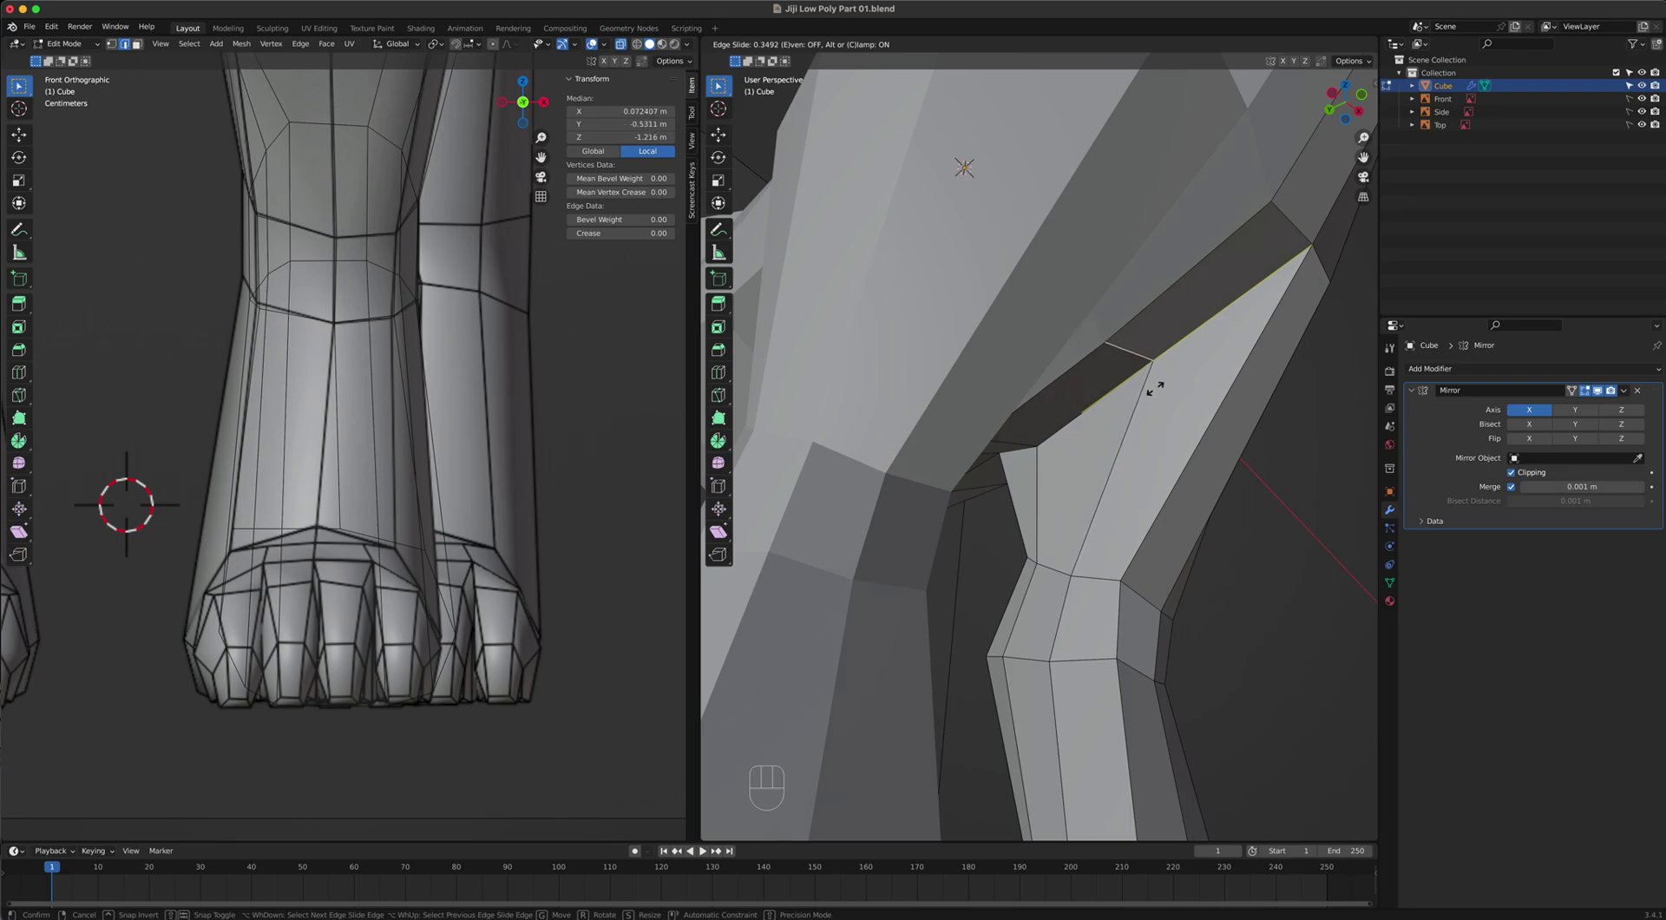
pyautogui.click(1153, 388)
pyautogui.press('g')
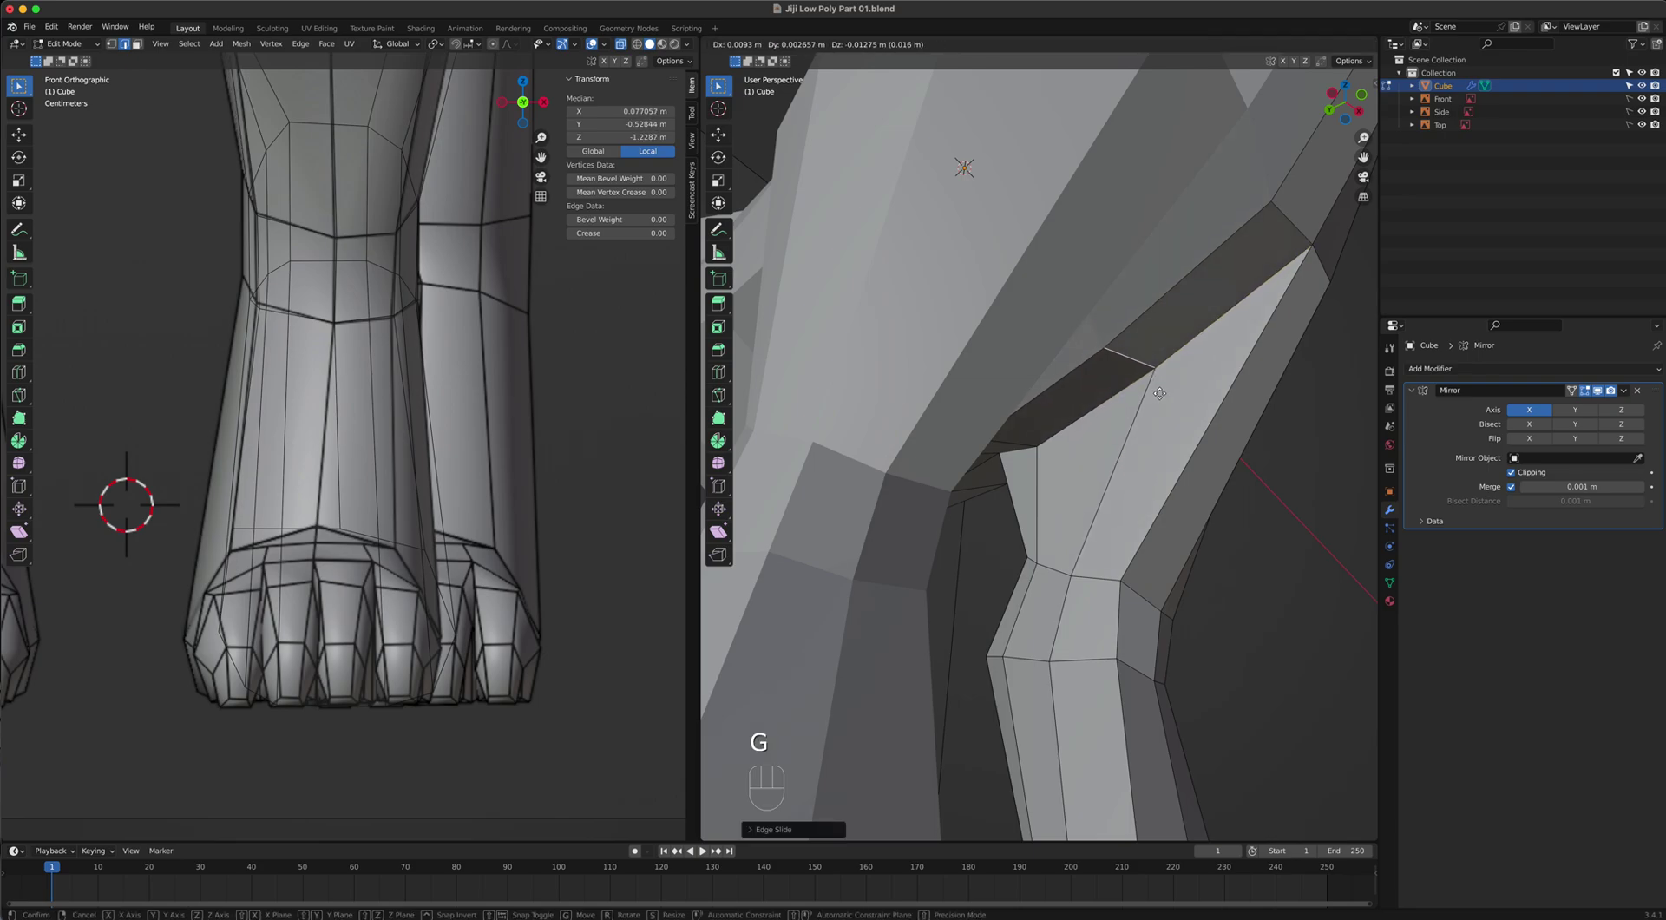
pyautogui.click(1266, 260)
# Shift the lengthwise underside edge adjoining that cross edge slightly along X toward the body's centre line.
pyautogui.moveTo(1116, 595); pyautogui.dragTo(1322, 617, button='middle')
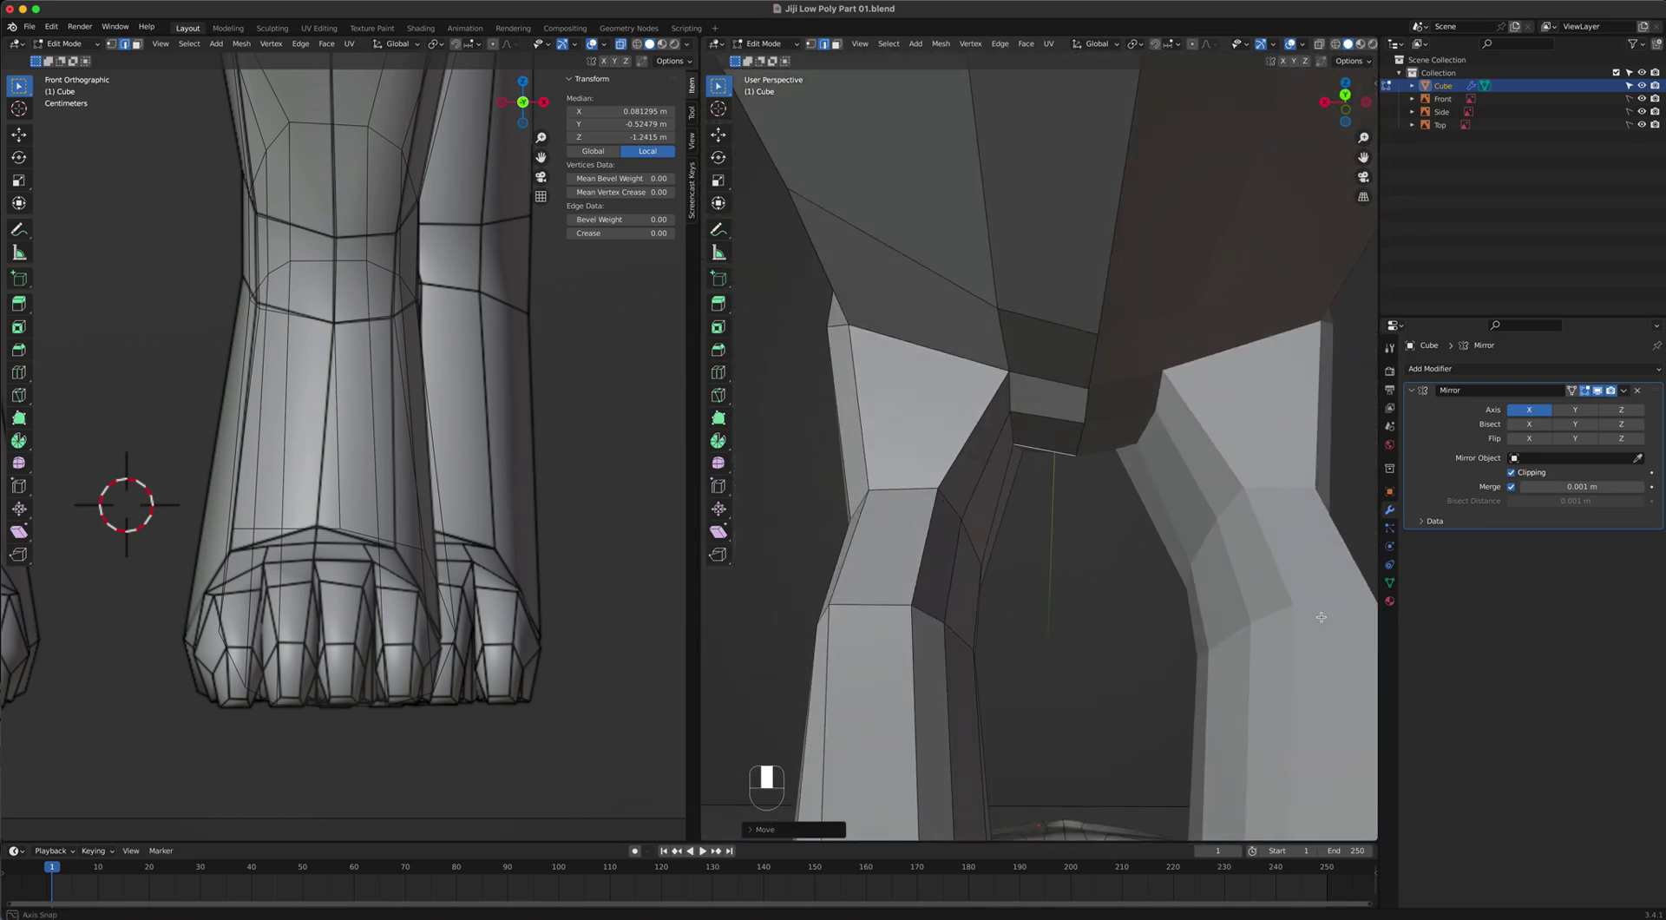
pyautogui.moveTo(1123, 527); pyautogui.dragTo(1008, 472, button='middle')
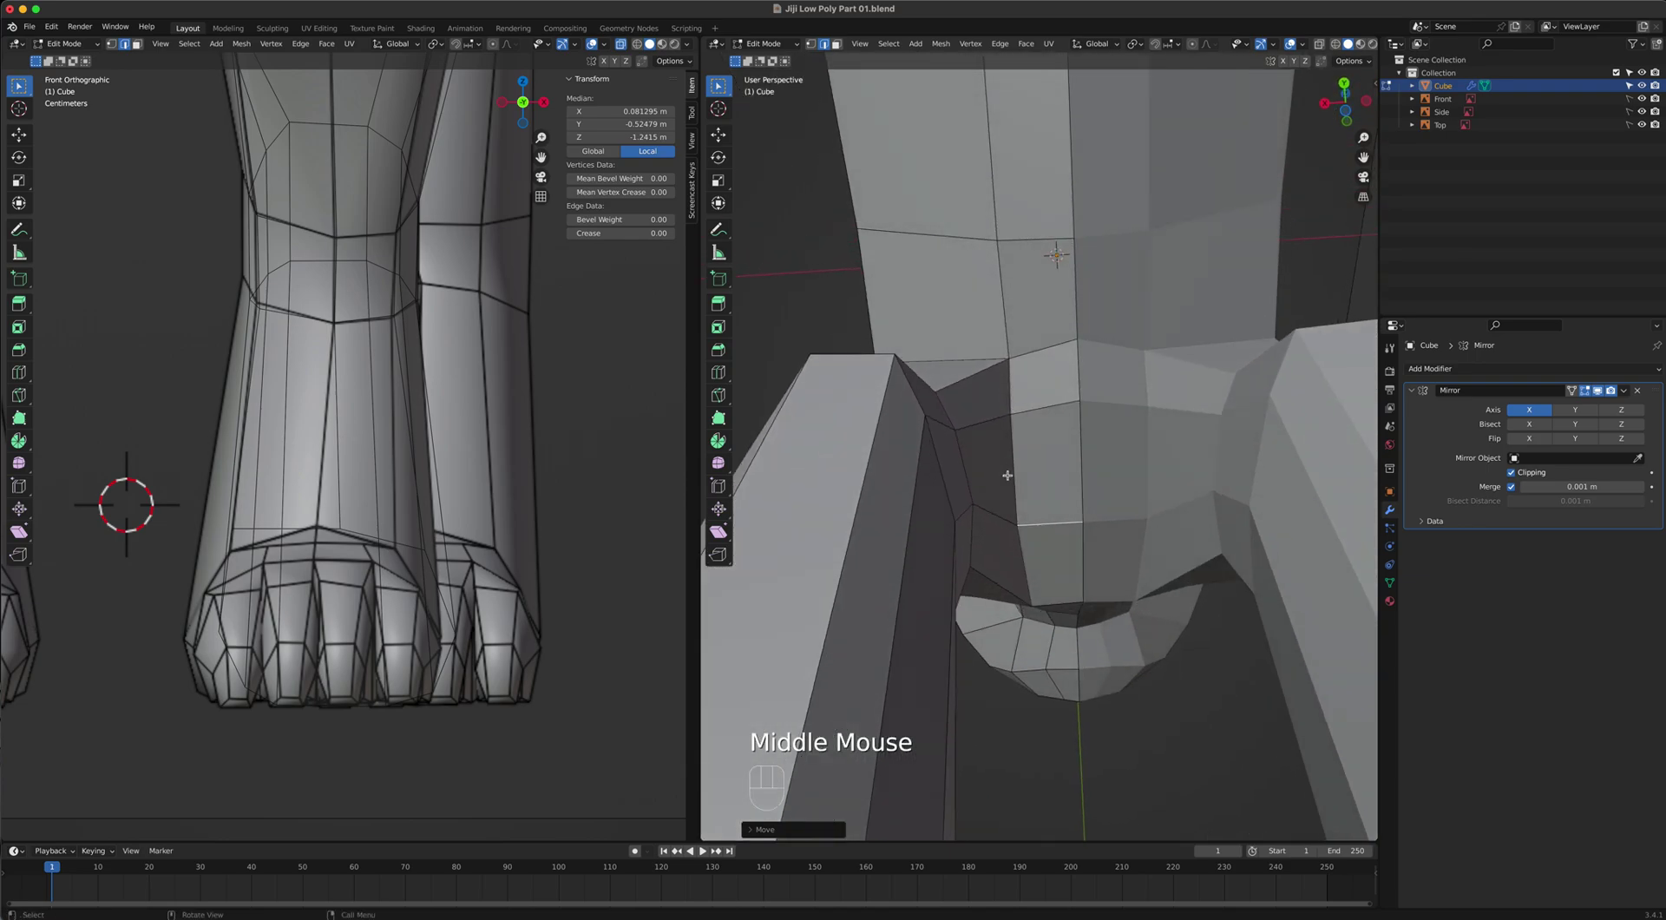
pyautogui.click(1007, 443)
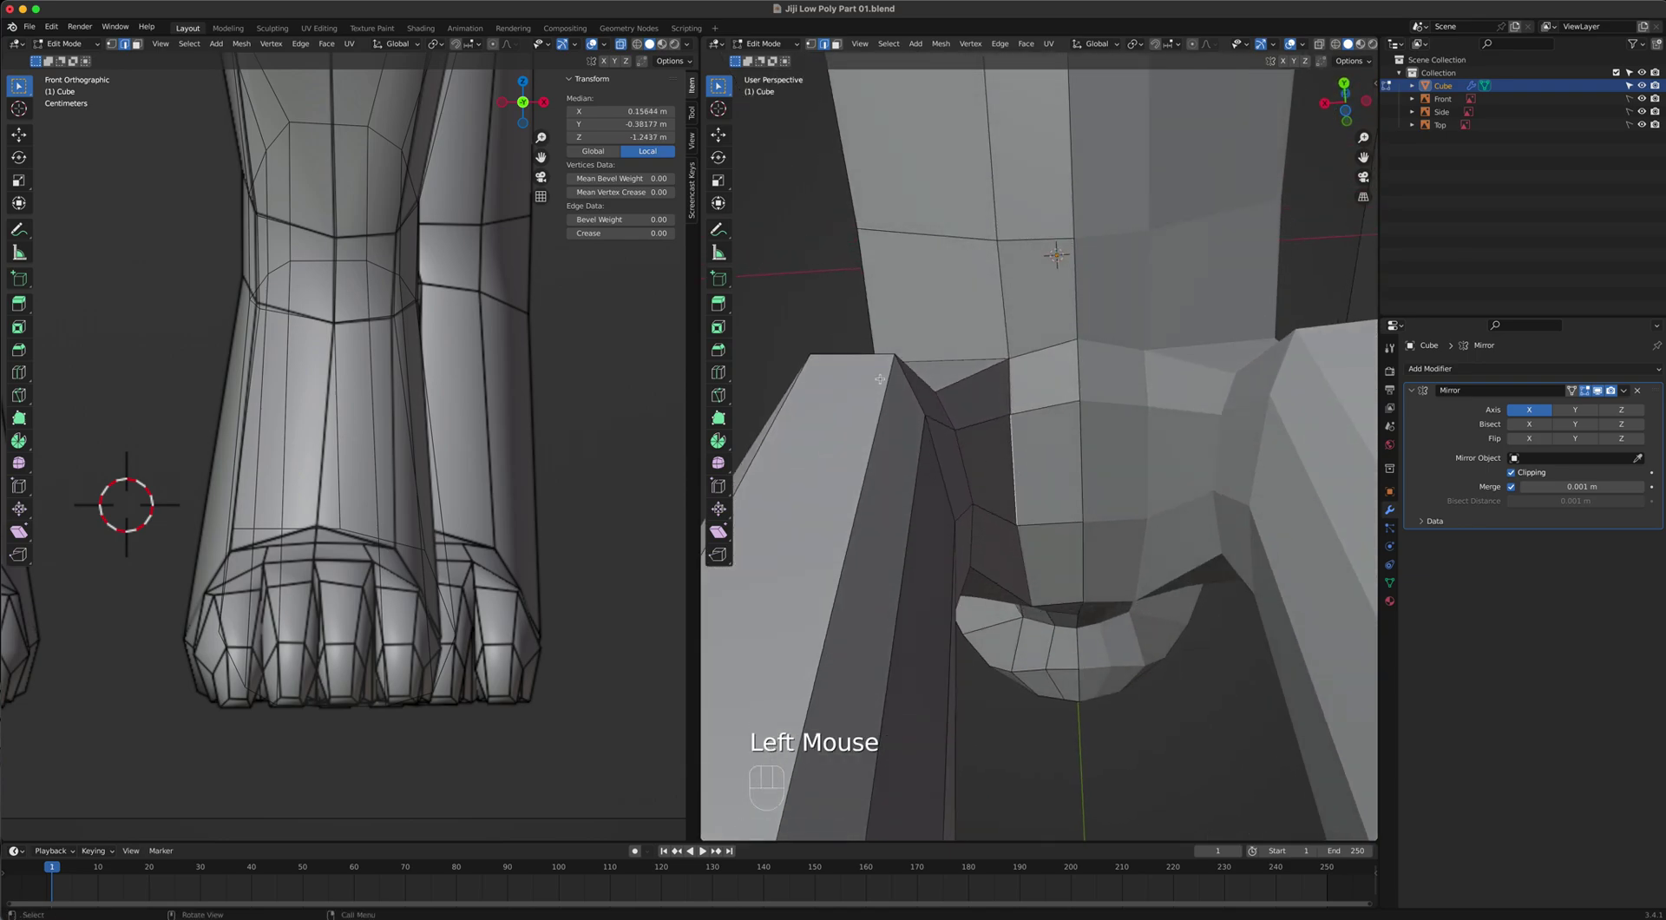
pyautogui.click(717, 133)
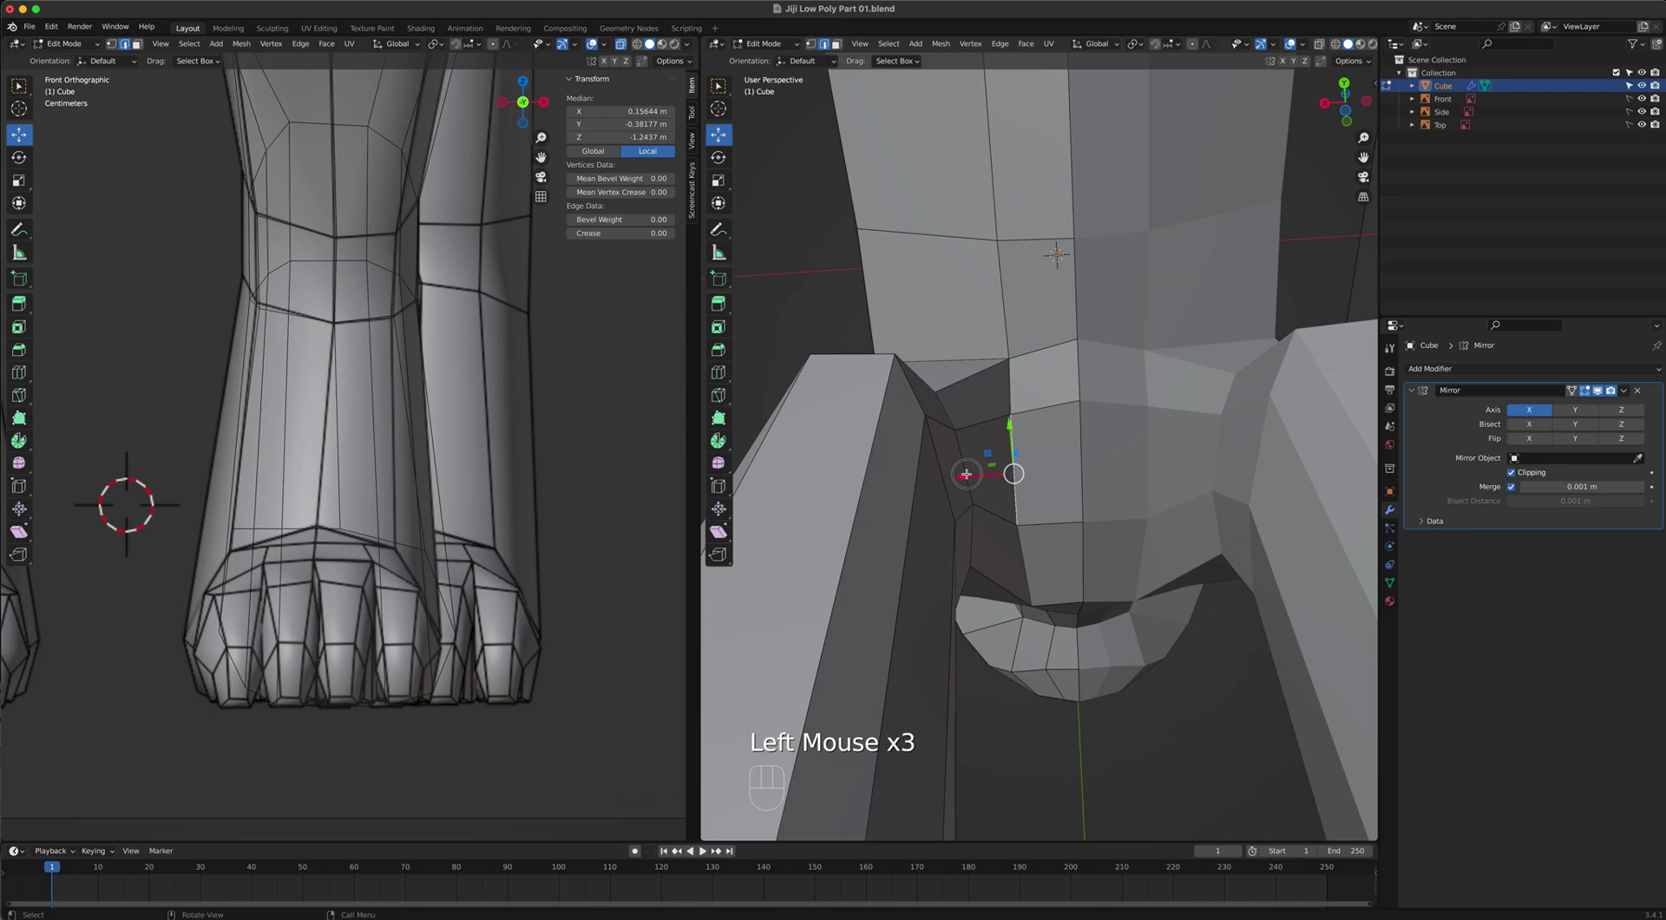
pyautogui.moveTo(965, 473); pyautogui.dragTo(980, 472)
pyautogui.moveTo(978, 466)
pyautogui.mouseDown(button='middle')
pyautogui.moveTo(978, 550)
pyautogui.moveTo(978, 474)
pyautogui.mouseUp(button='middle')
pyautogui.moveTo(980, 474); pyautogui.dragTo(986, 478)
# Shift the inner rear edge of the leg joint's upper loop about 0.01 m along X toward the body's centre line.
pyautogui.moveTo(986, 477); pyautogui.dragTo(985, 551, button='middle')
pyautogui.moveTo(924, 536); pyautogui.dragTo(933, 536)
pyautogui.moveTo(933, 536); pyautogui.dragTo(1034, 698, button='middle')
pyautogui.scroll(-3, 1272, 647)
pyautogui.keyDown('shift'); pyautogui.scroll(-2, 998, 587); pyautogui.keyUp('shift')
pyautogui.scroll(3, 1034, 700)
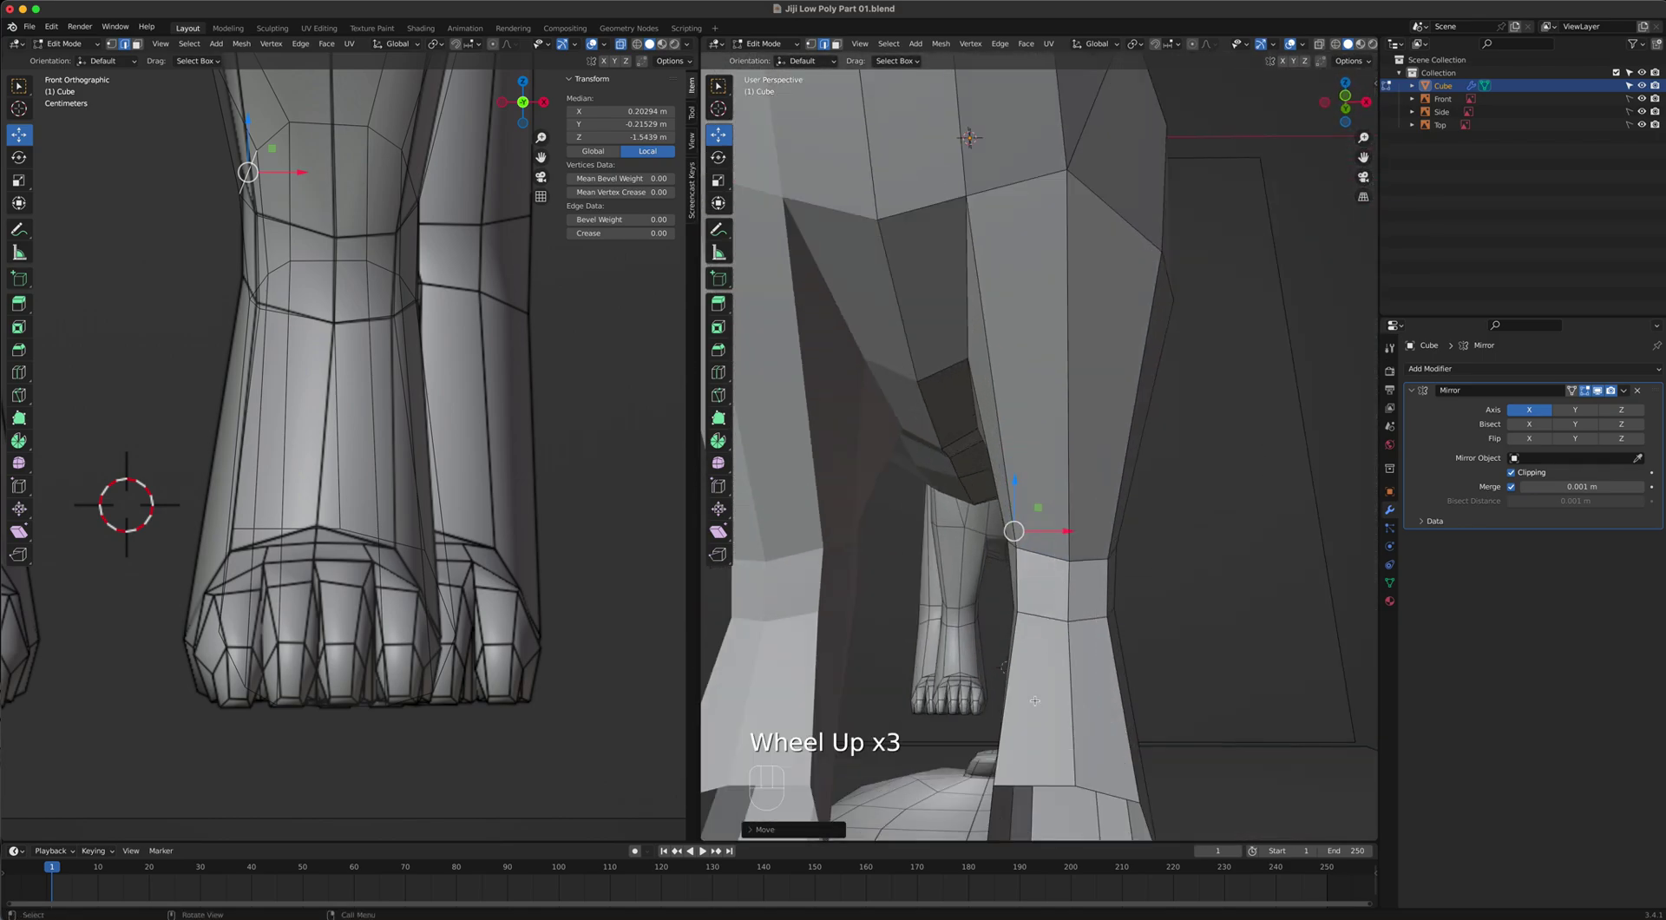
# Move the three front vertices of the lower leg's open end onto the reference's top-of-paw line in the front view.
pyautogui.press('1')
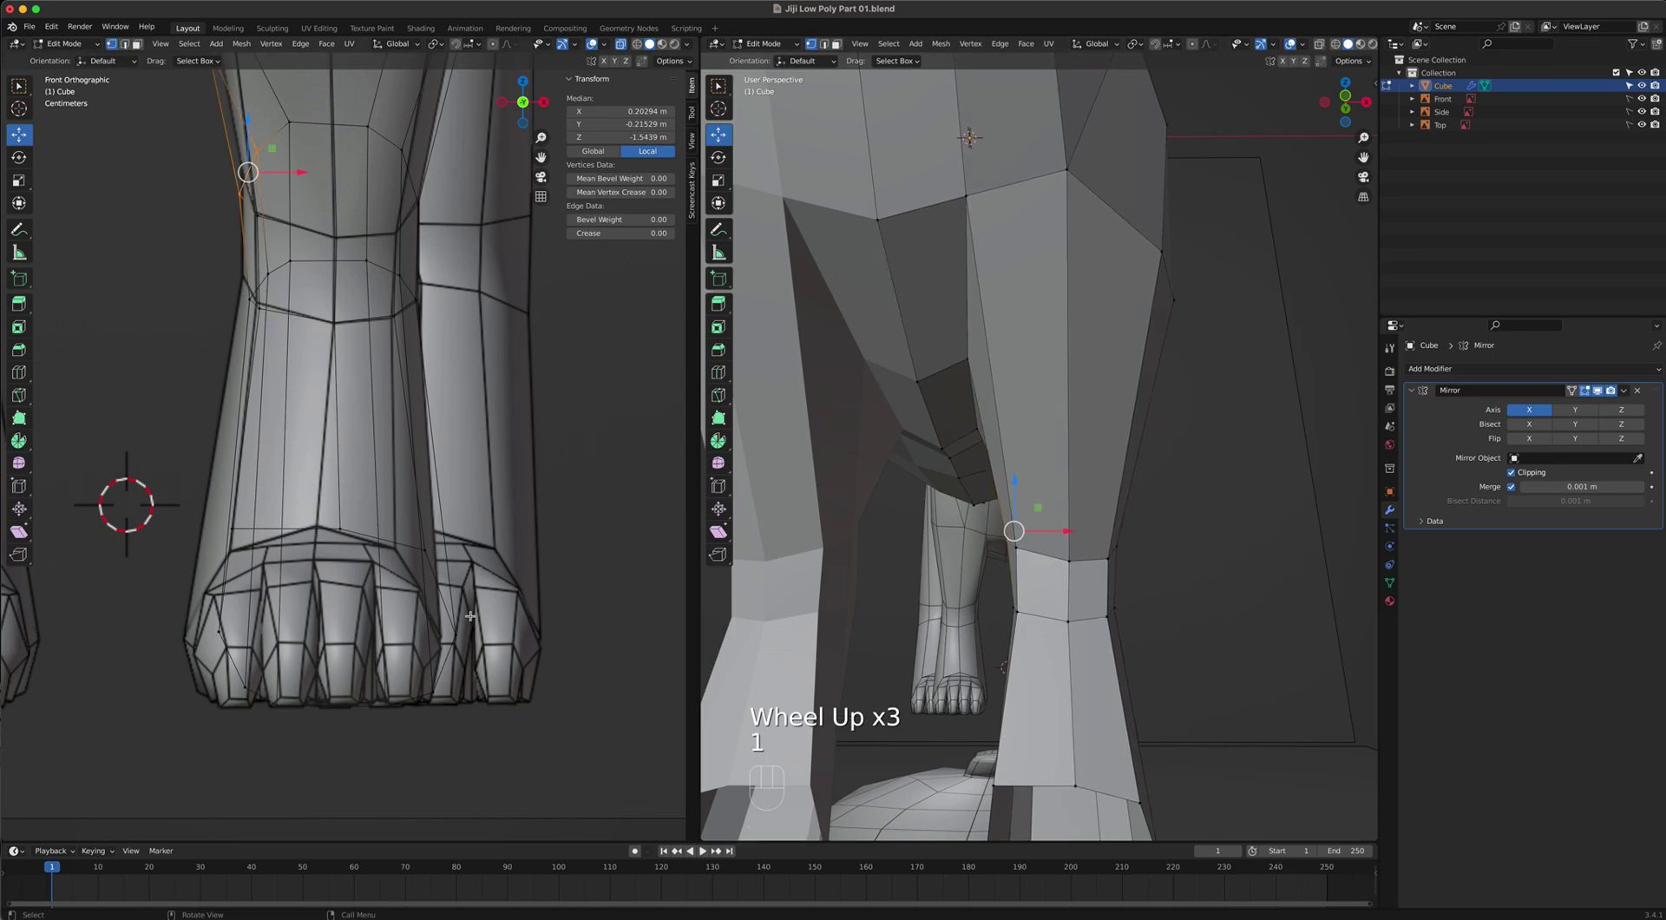
pyautogui.scroll(1, 342, 577)
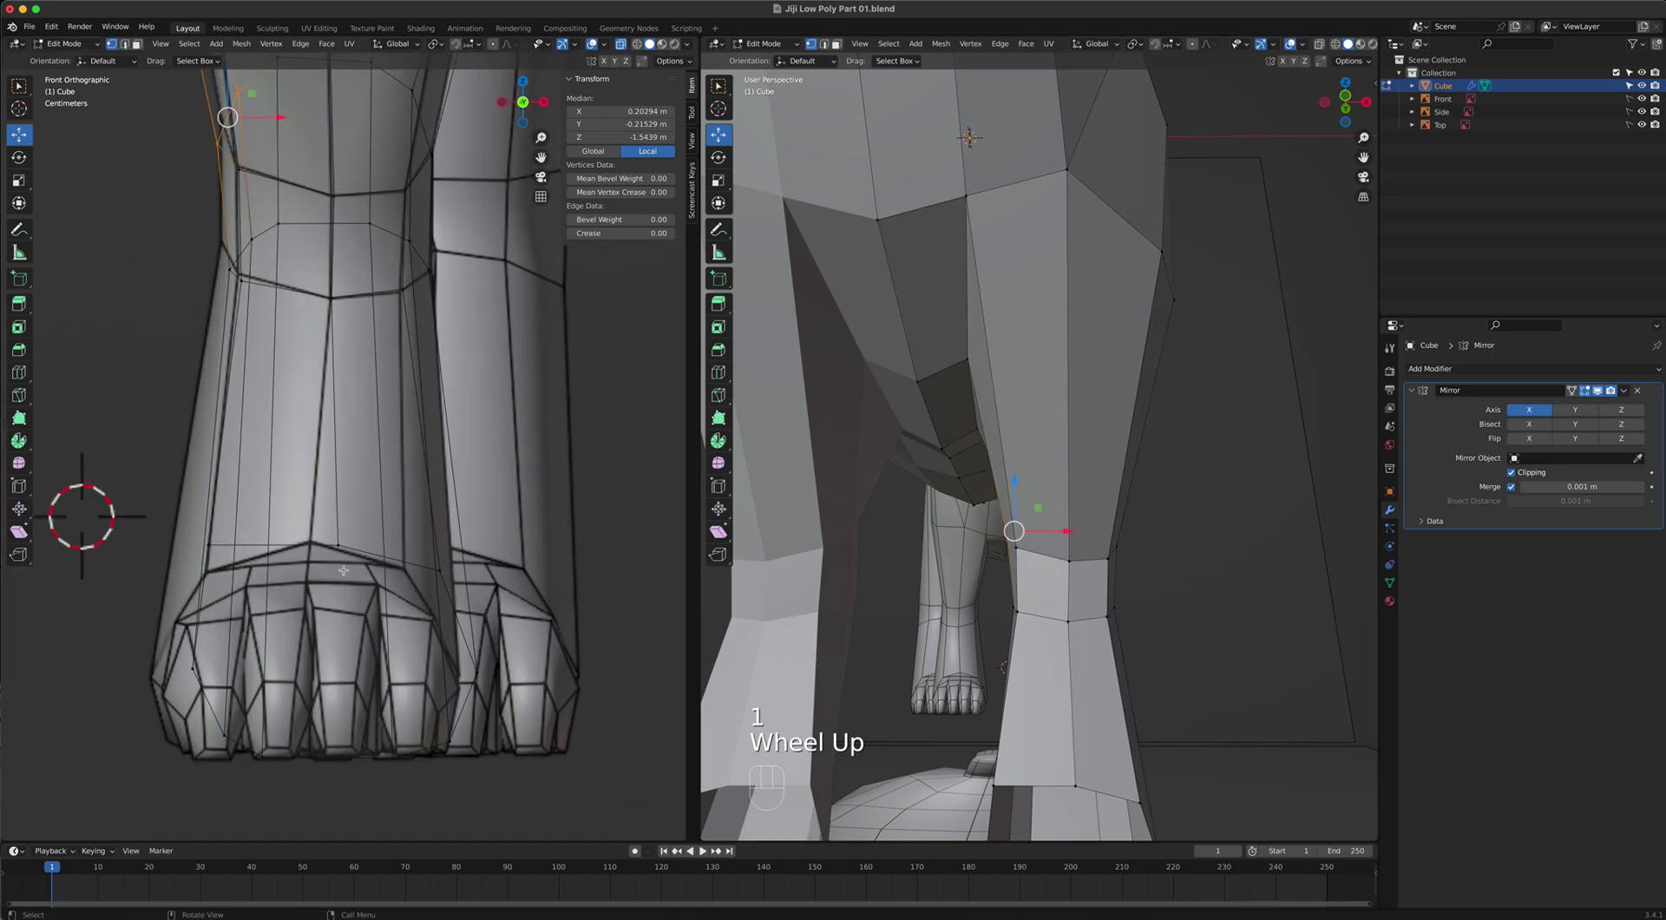
pyautogui.click(1073, 786)
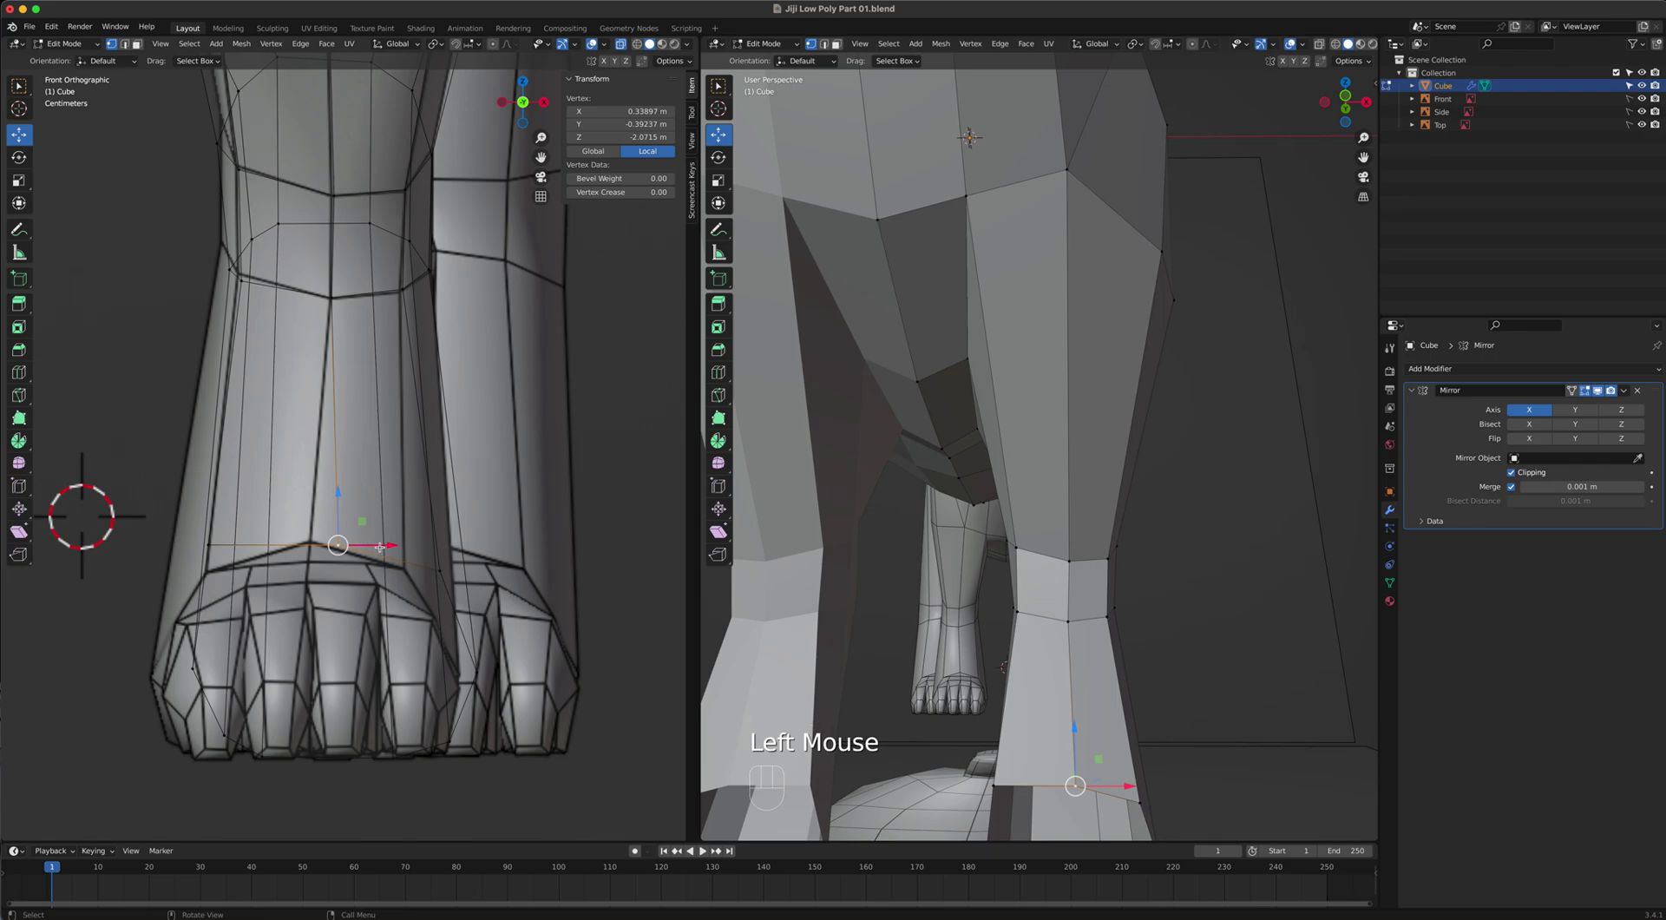
pyautogui.press('g')
pyautogui.click(349, 543)
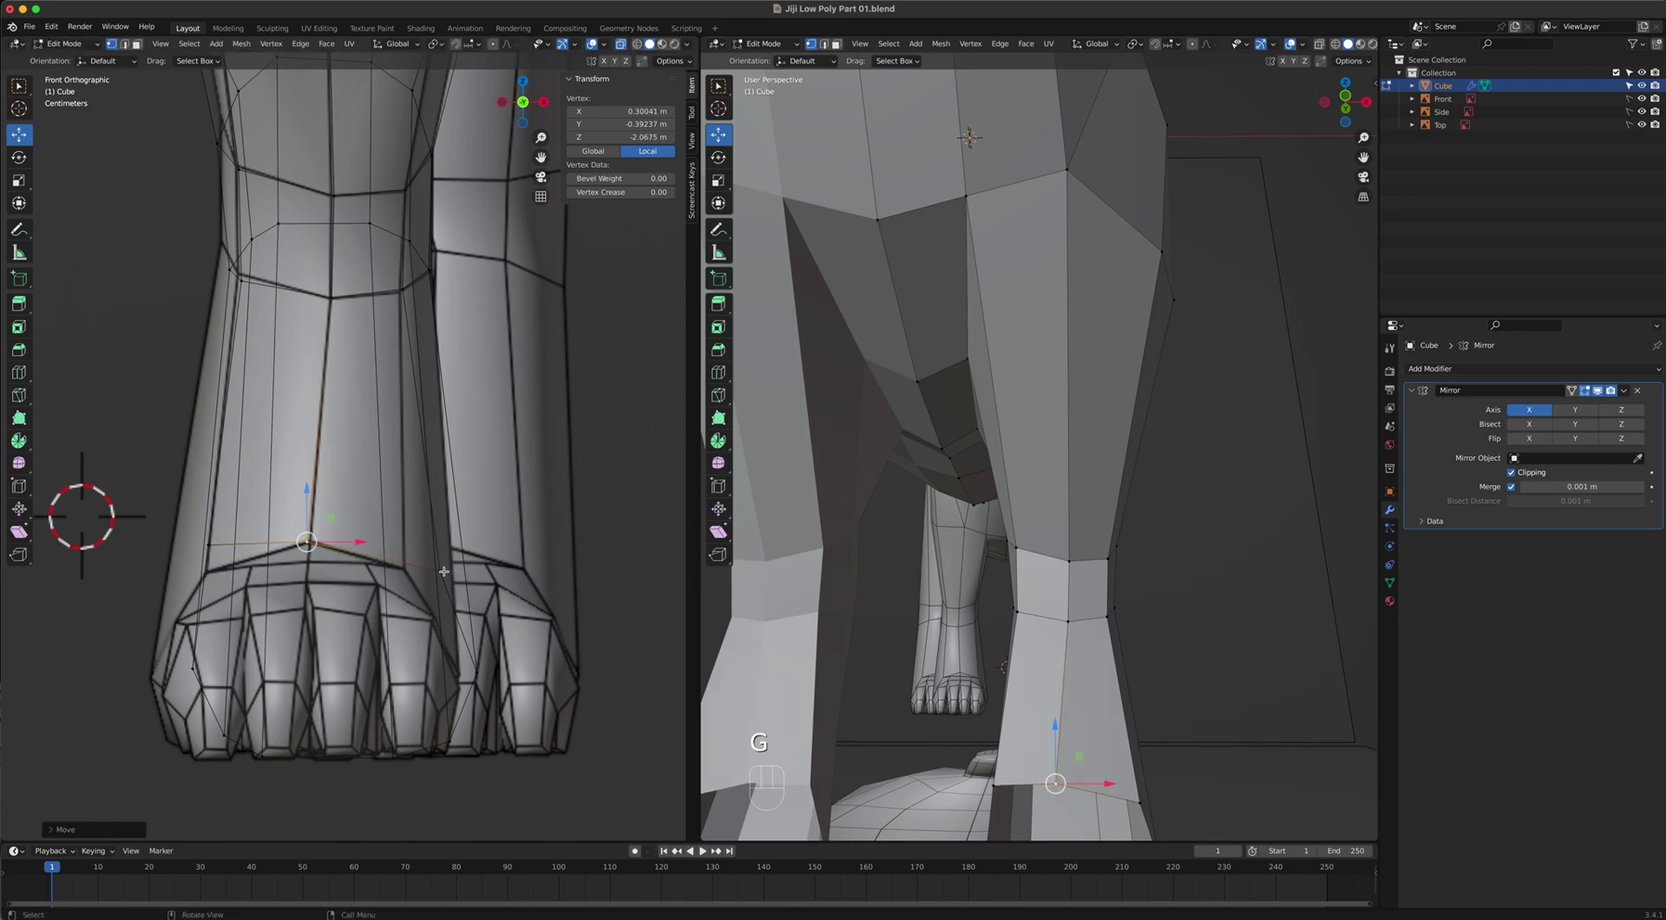
pyautogui.click(446, 571)
pyautogui.press('g')
pyautogui.click(338, 562)
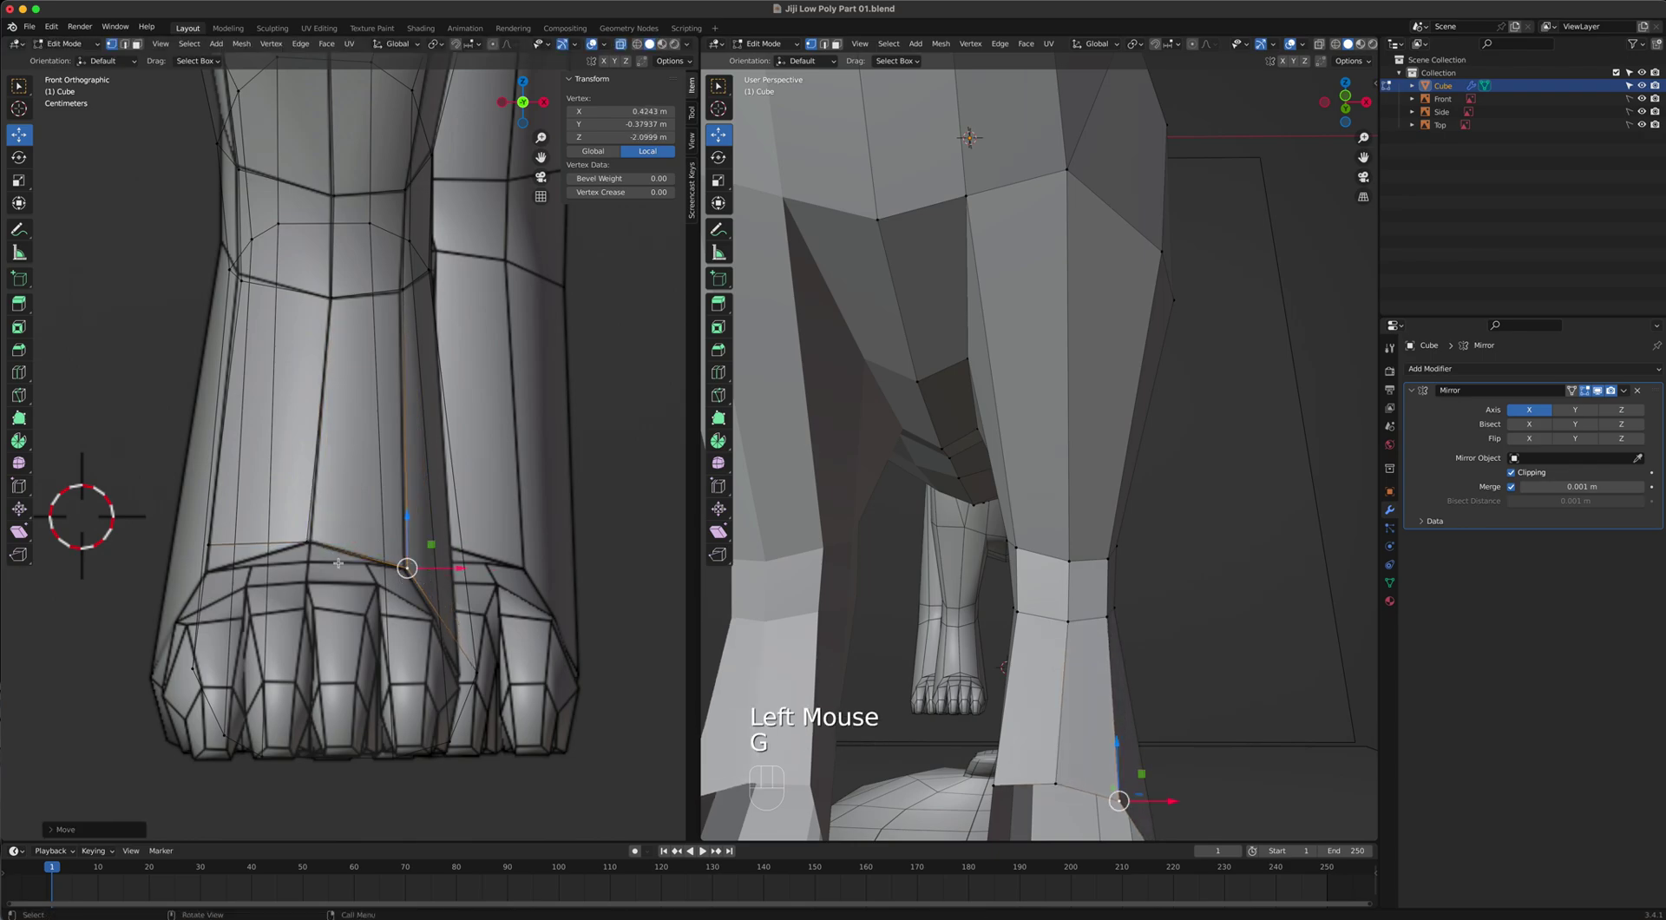
pyautogui.click(222, 546)
pyautogui.press('g')
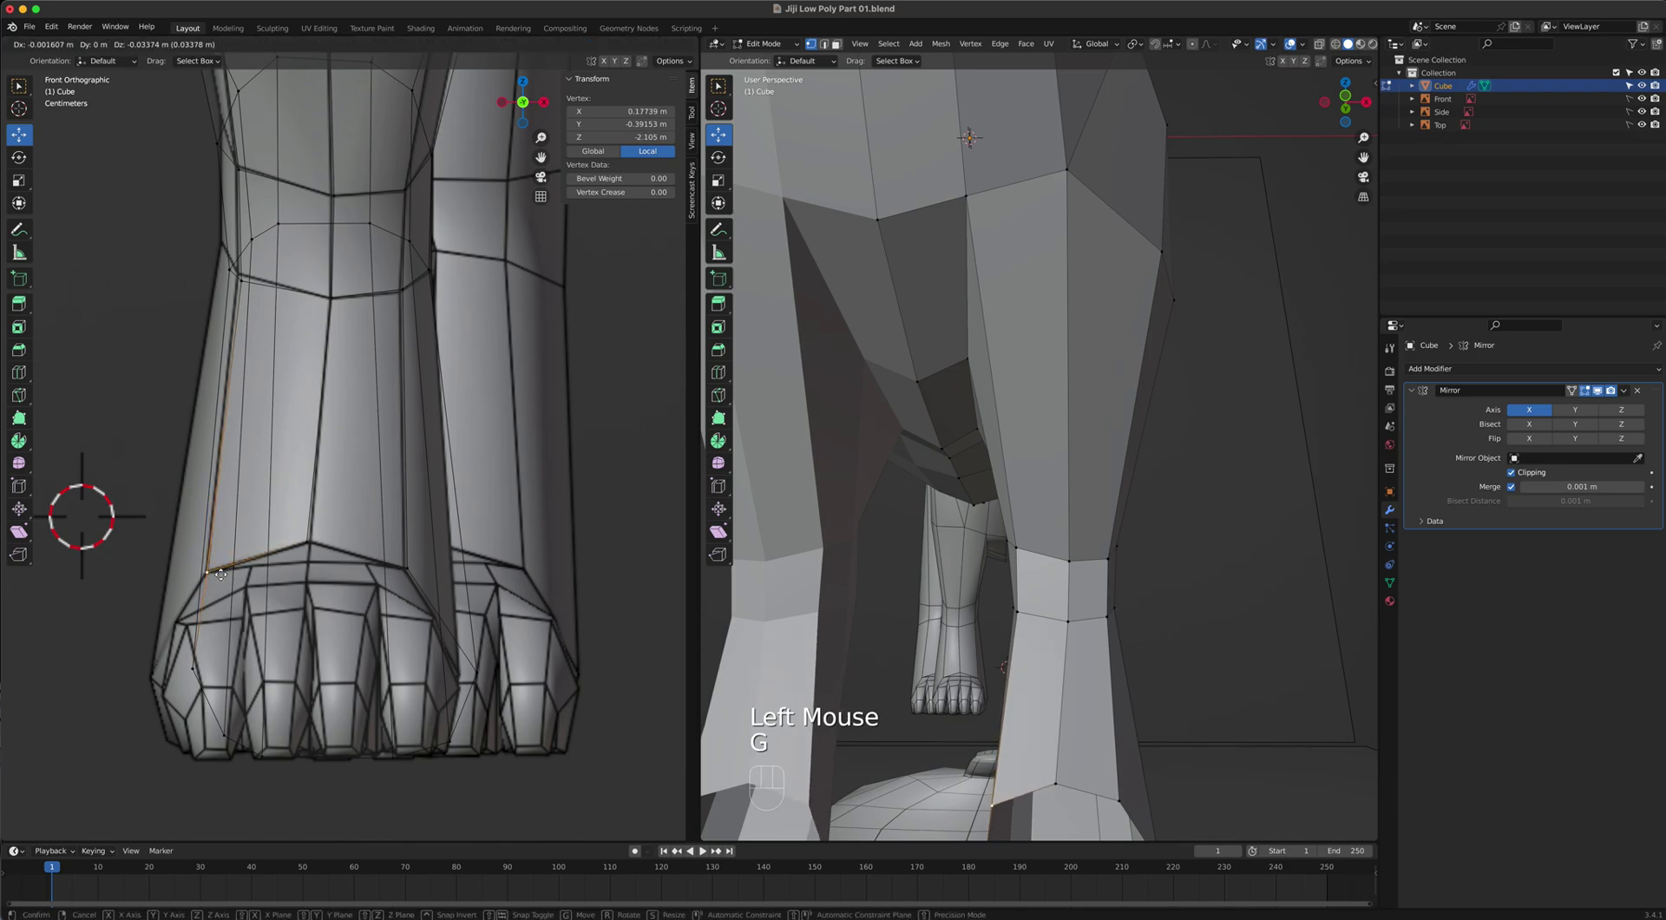
pyautogui.click(221, 573)
# Fit the inner and outer side vertices of the lower leg's end to the sides of the reference paw.
pyautogui.click(211, 659)
pyautogui.press('g')
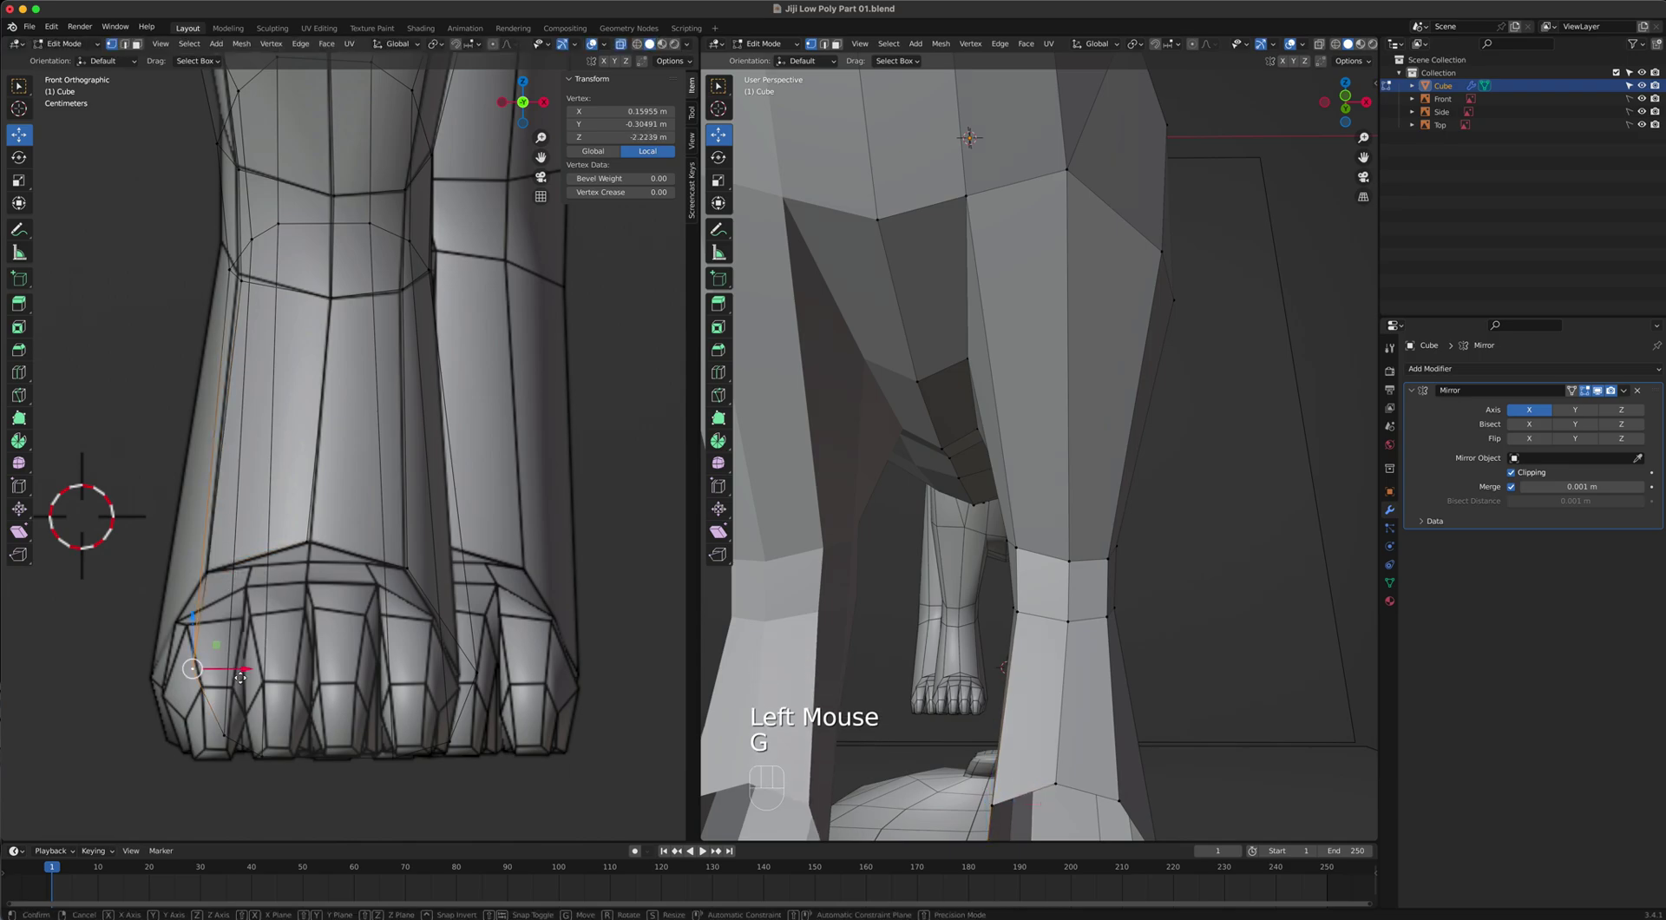
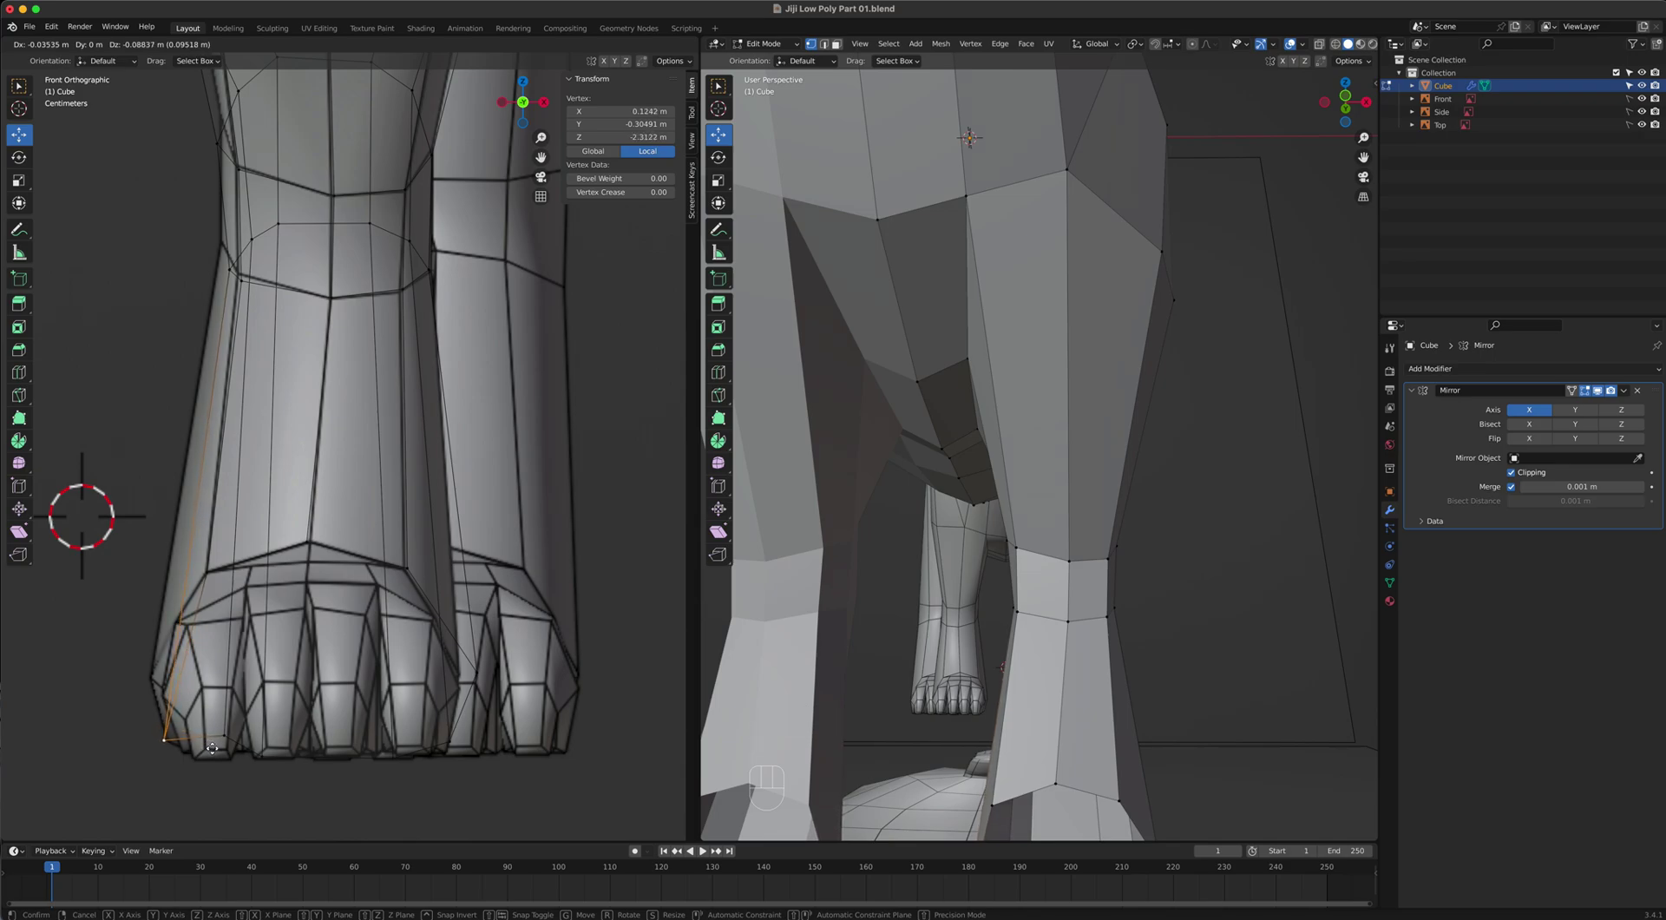
pyautogui.click(211, 747)
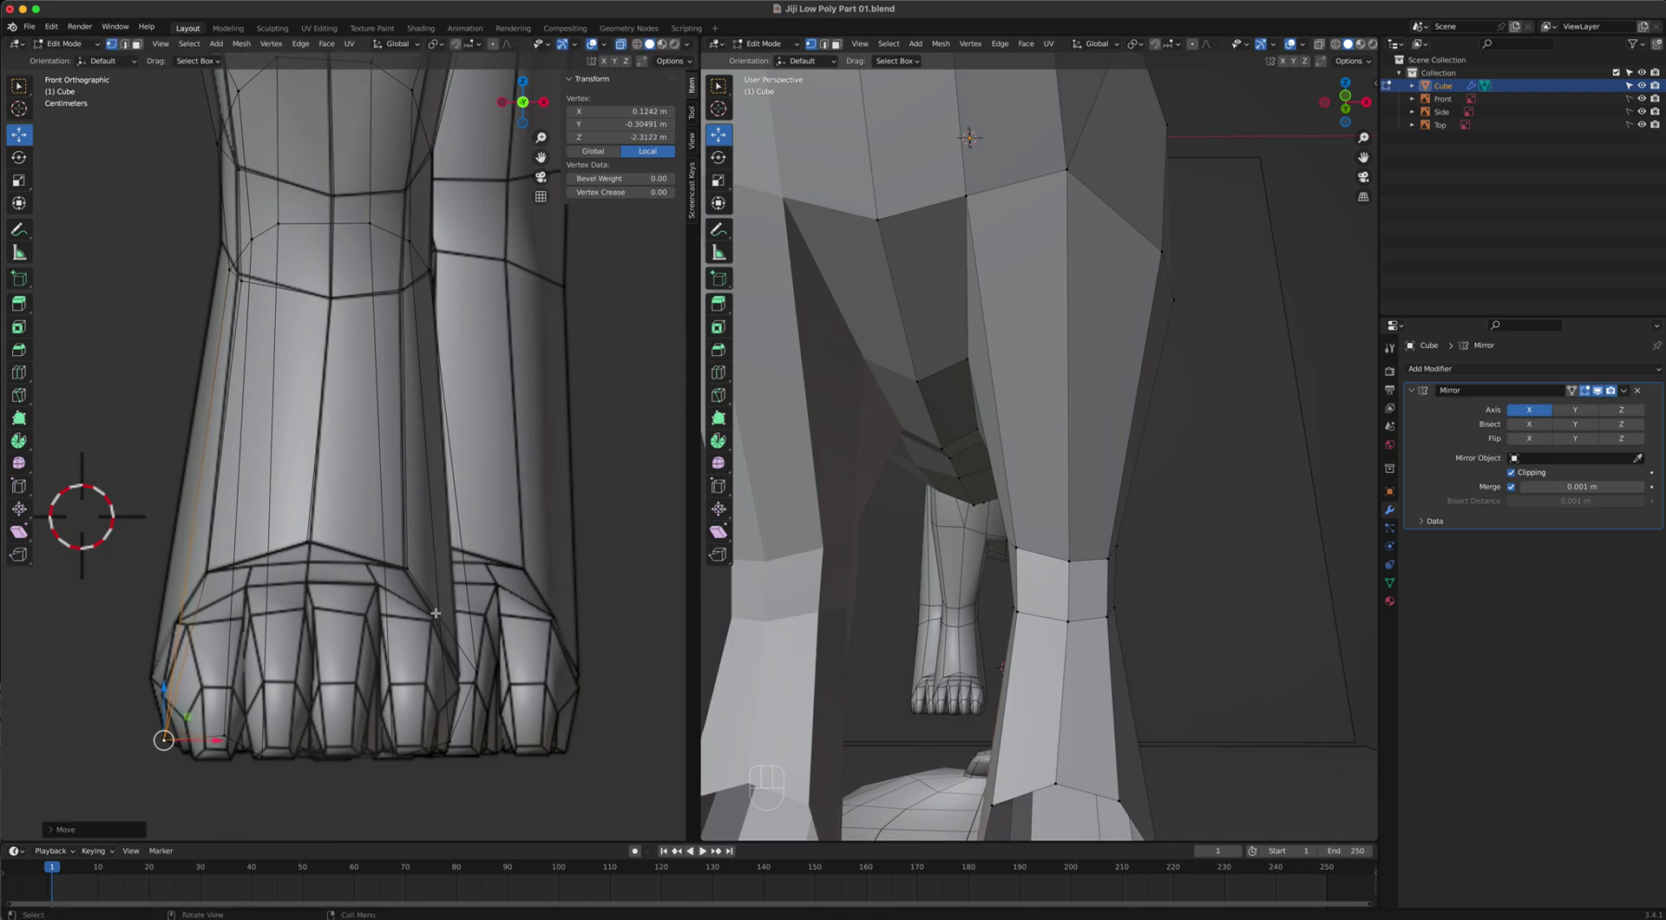
pyautogui.keyDown('shift'); pyautogui.moveTo(1108, 693); pyautogui.dragTo(1088, 492, button='middle'); pyautogui.keyUp('shift')
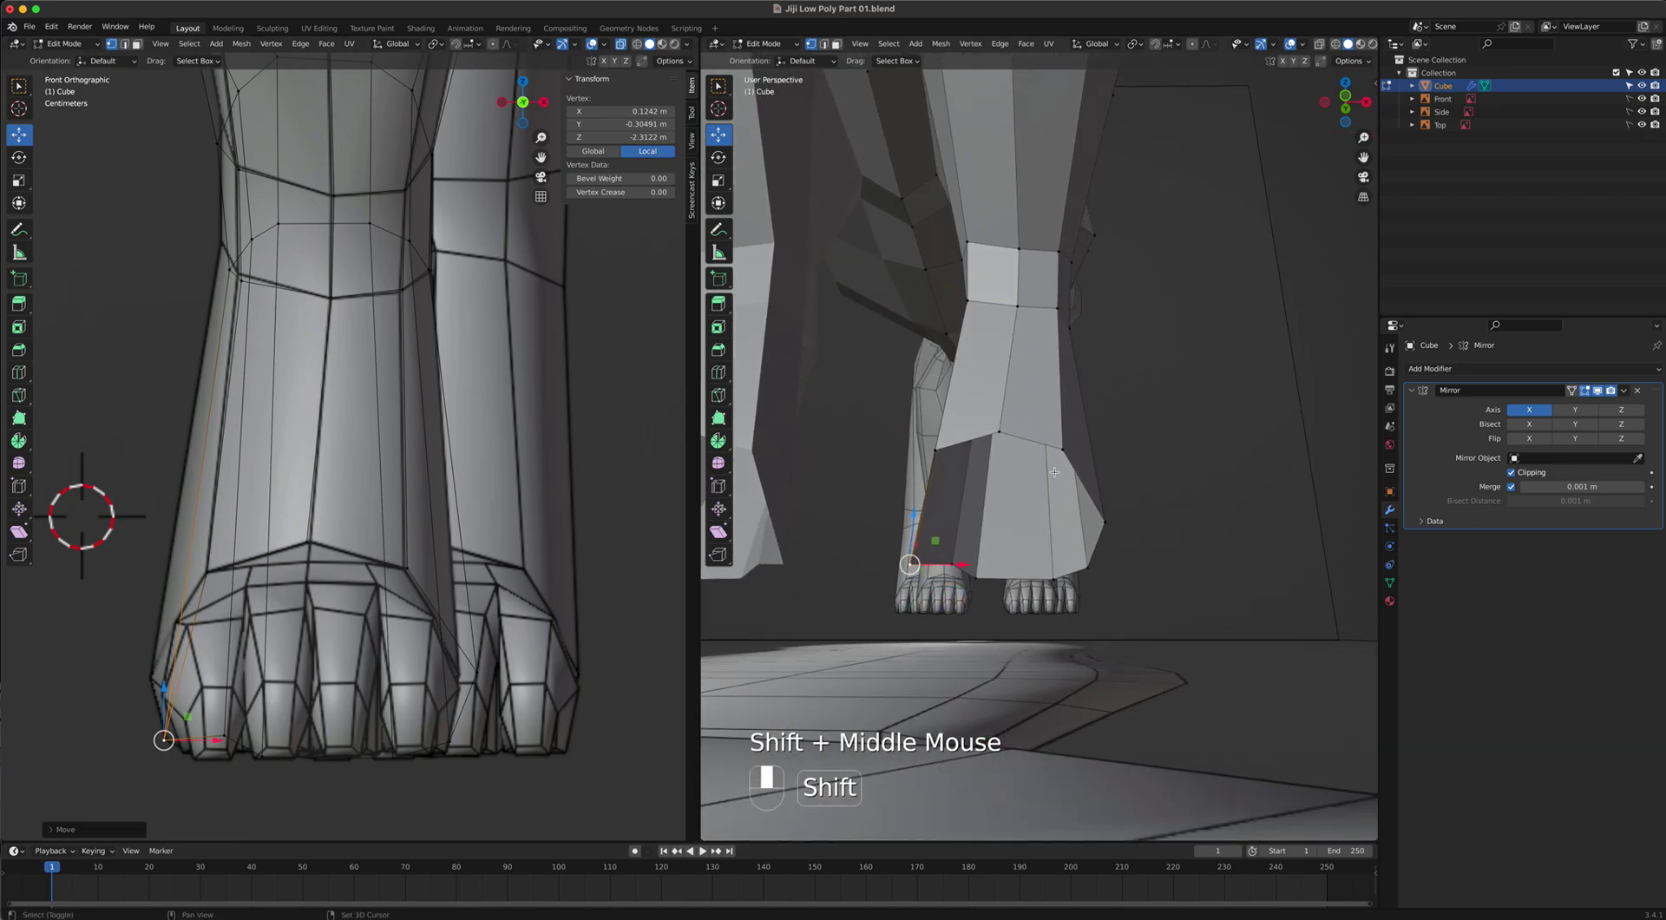
pyautogui.click(1115, 524)
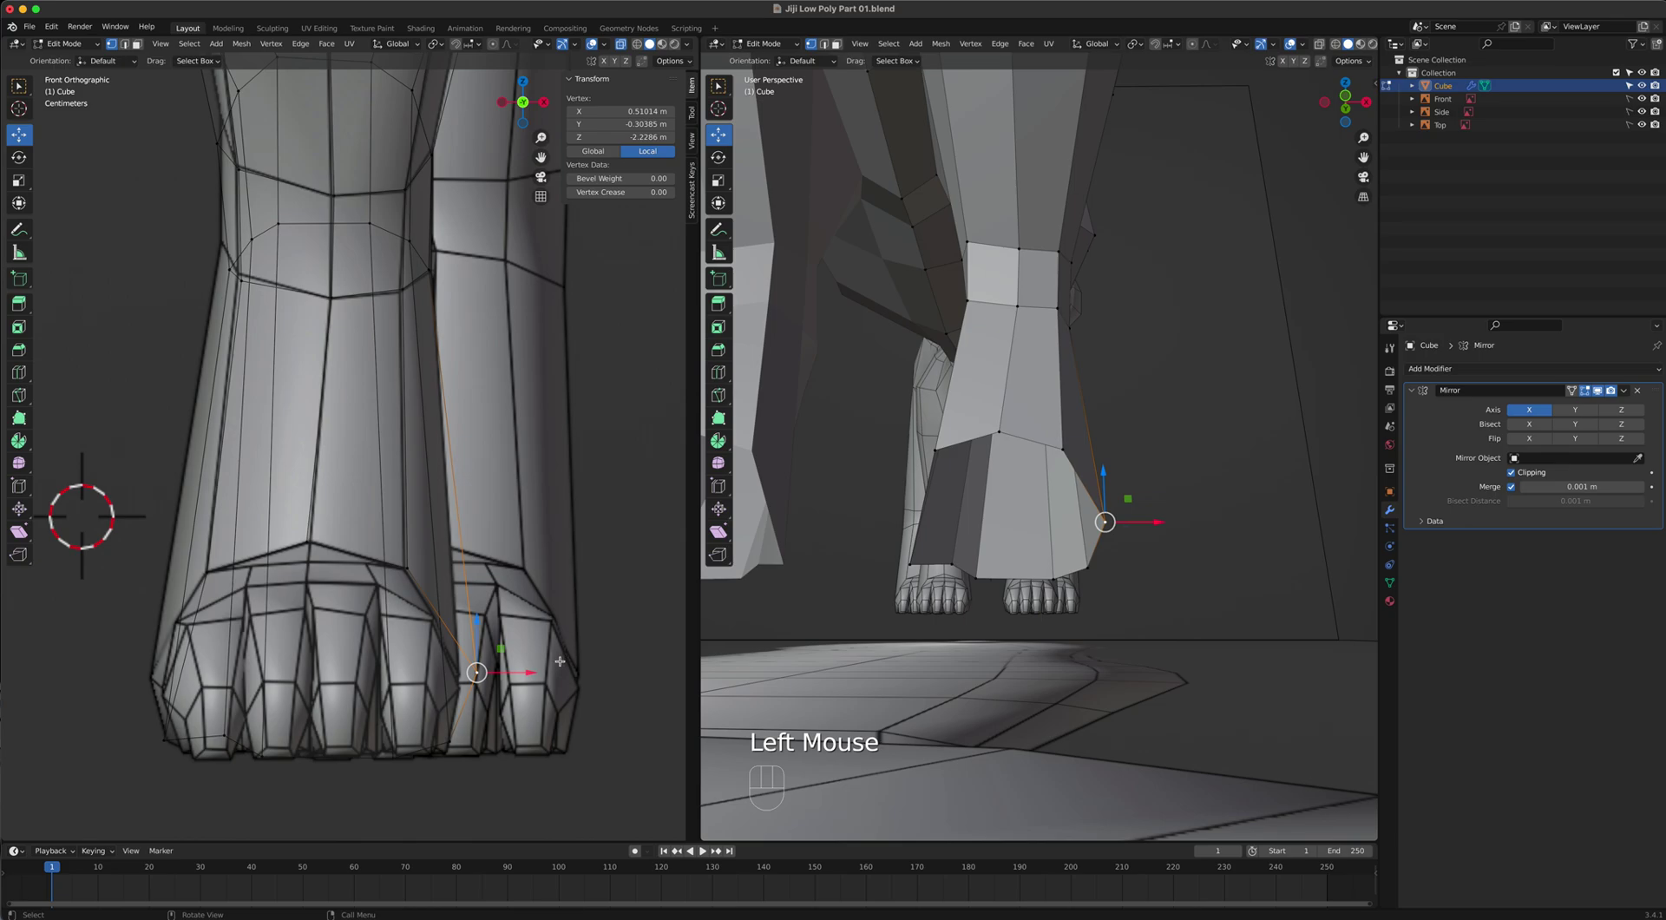
pyautogui.press('g')
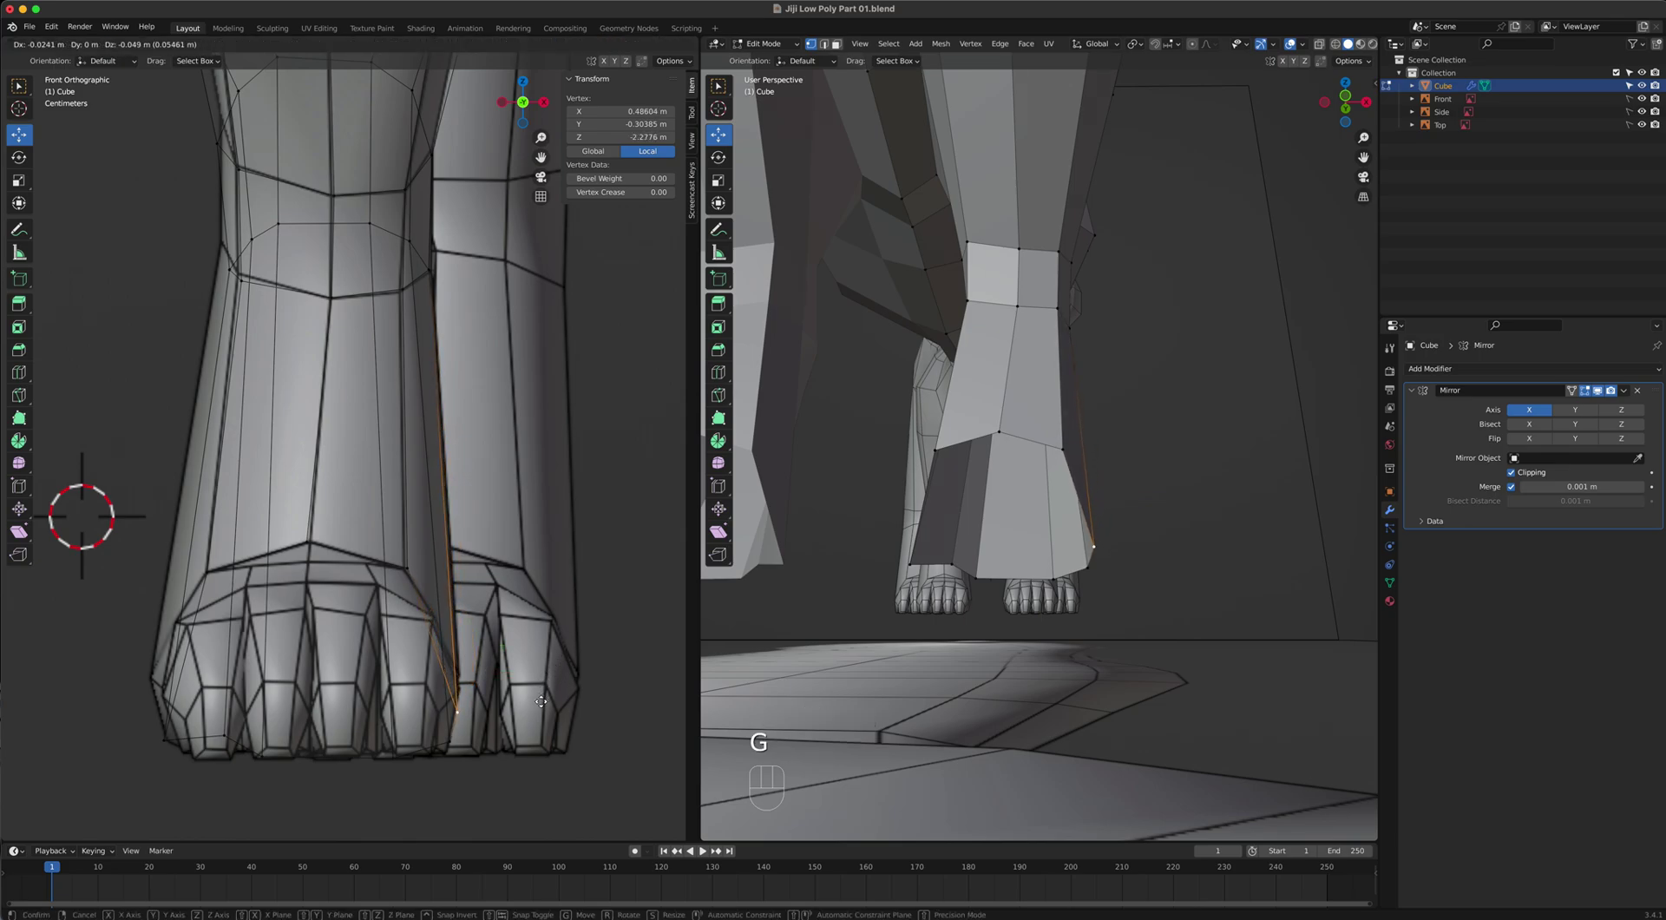
pyautogui.click(541, 668)
pyautogui.click(171, 735)
pyautogui.press('g')
pyautogui.click(169, 694)
# Spread the rear vertices of the lower leg's end along the base of the reference paw out to its bottom corners.
pyautogui.click(228, 734)
pyautogui.press('g')
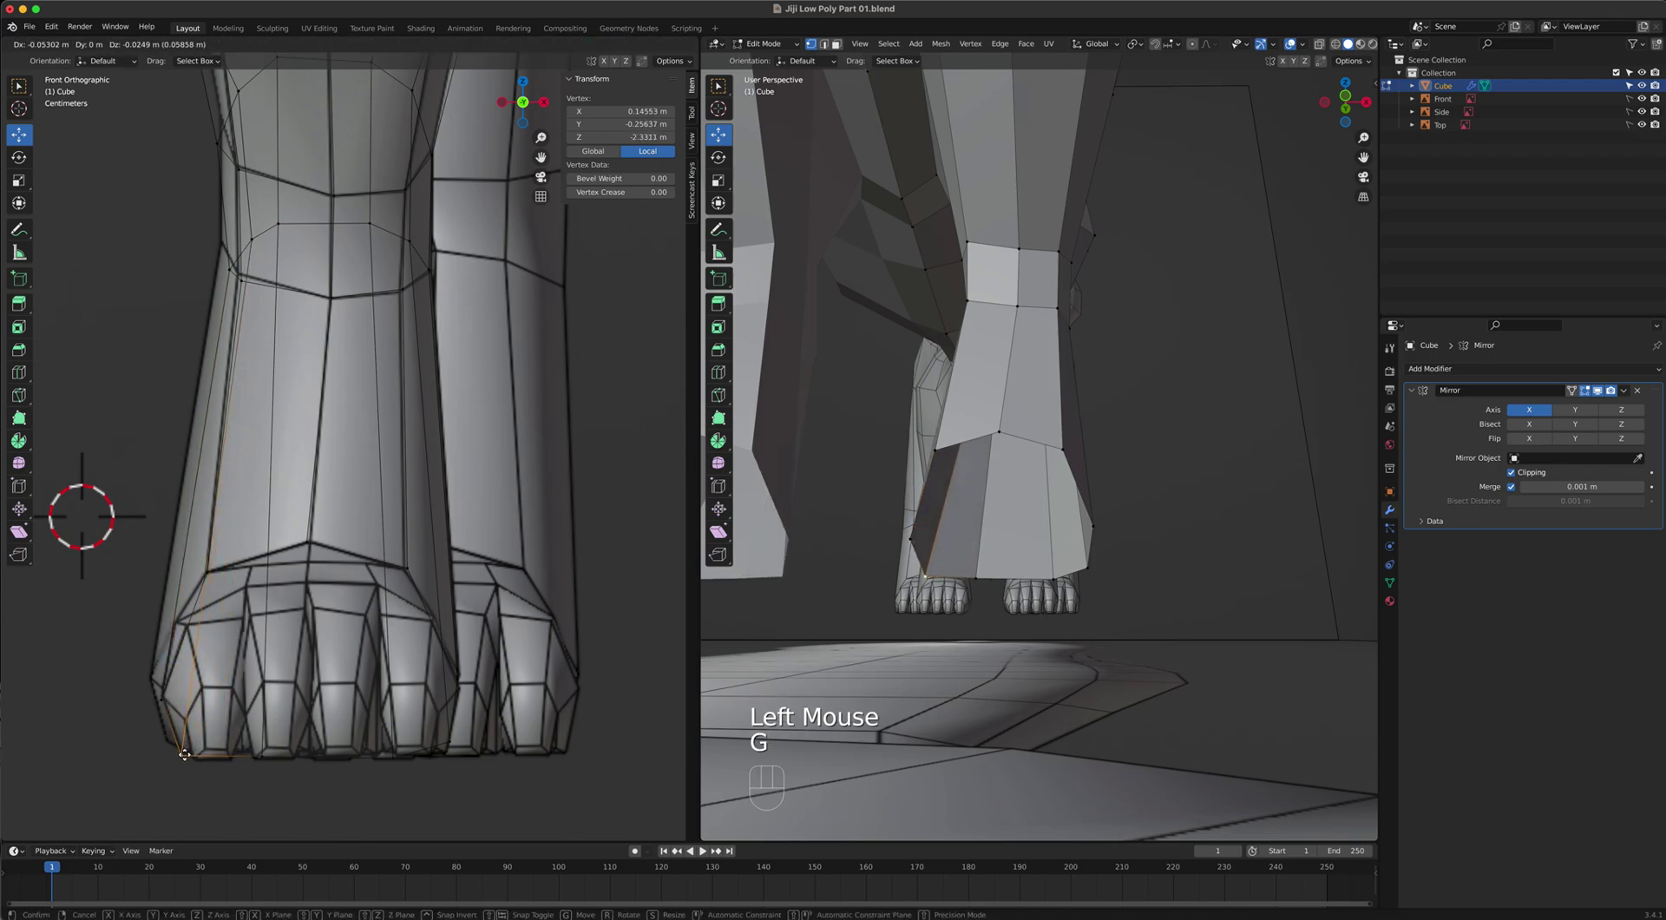
pyautogui.click(182, 757)
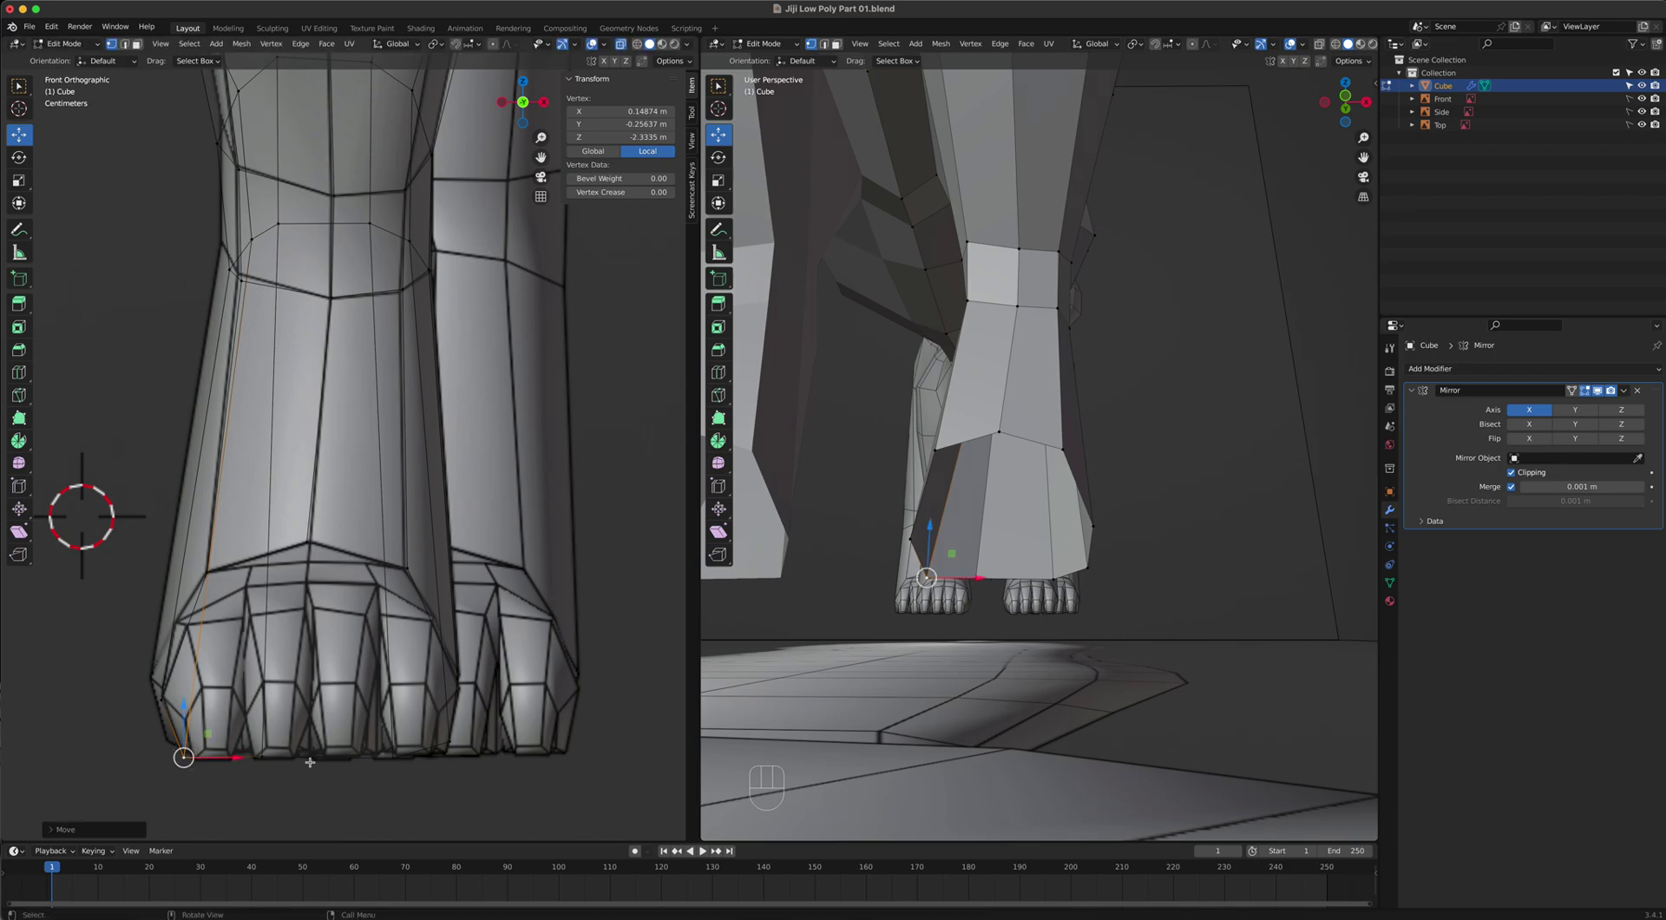
pyautogui.click(373, 758)
pyautogui.press('g')
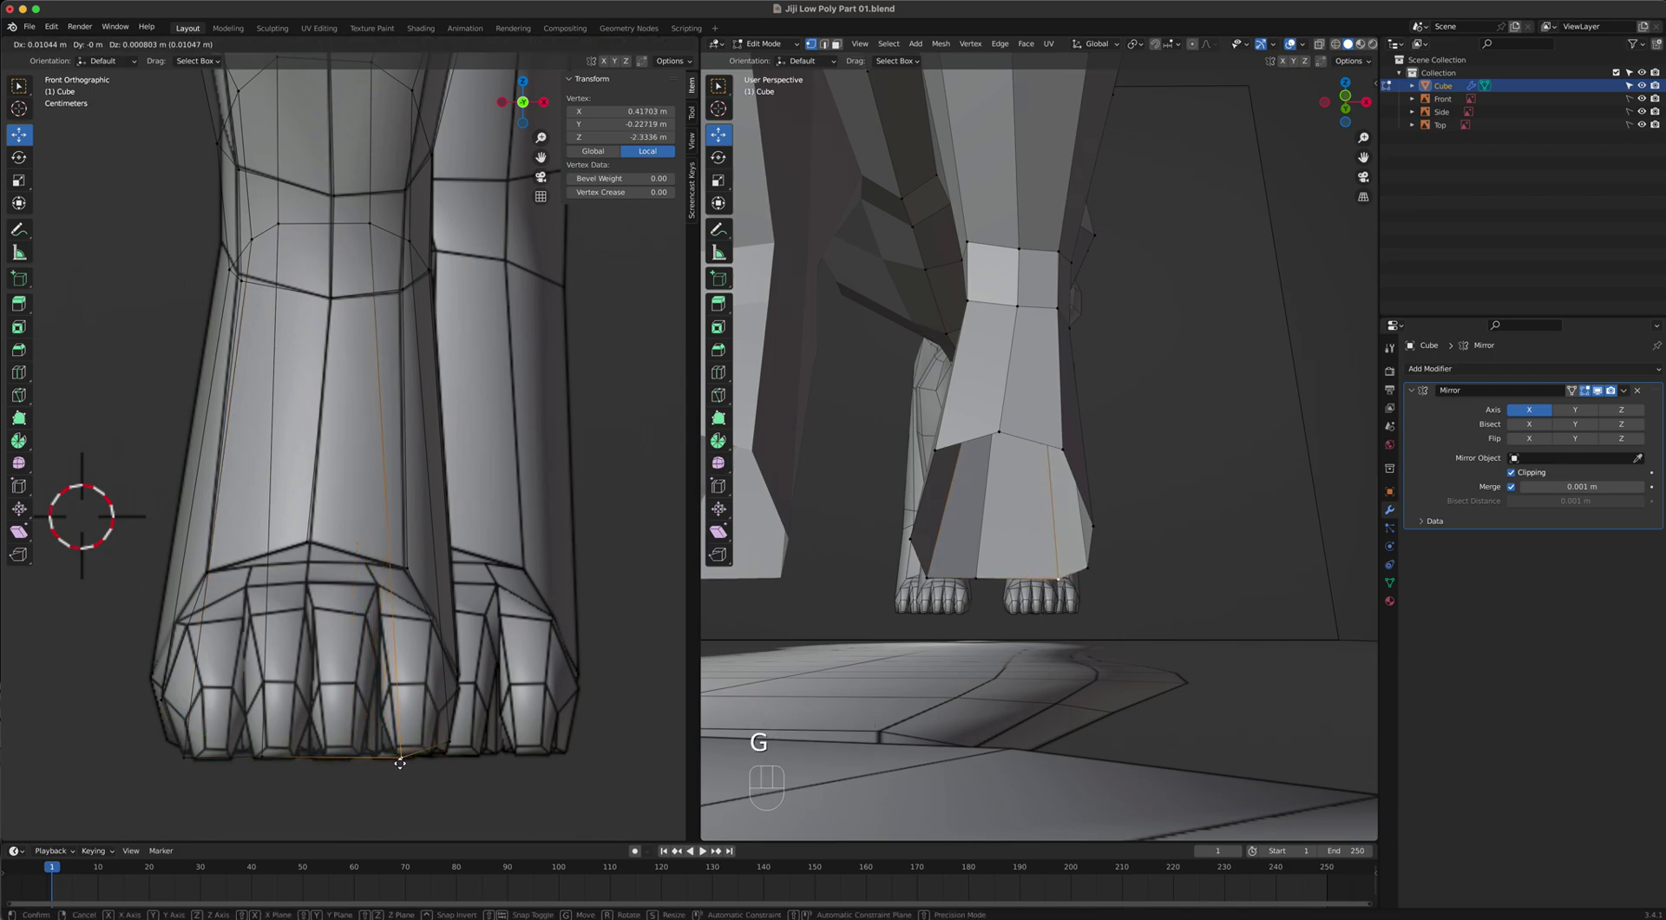
pyautogui.click(401, 760)
pyautogui.press('g')
pyautogui.click(449, 758)
# Shift the inner rear vertex of the leg's bottom rim along X toward the body's centre line.
pyautogui.moveTo(911, 597); pyautogui.dragTo(773, 595, button='middle')
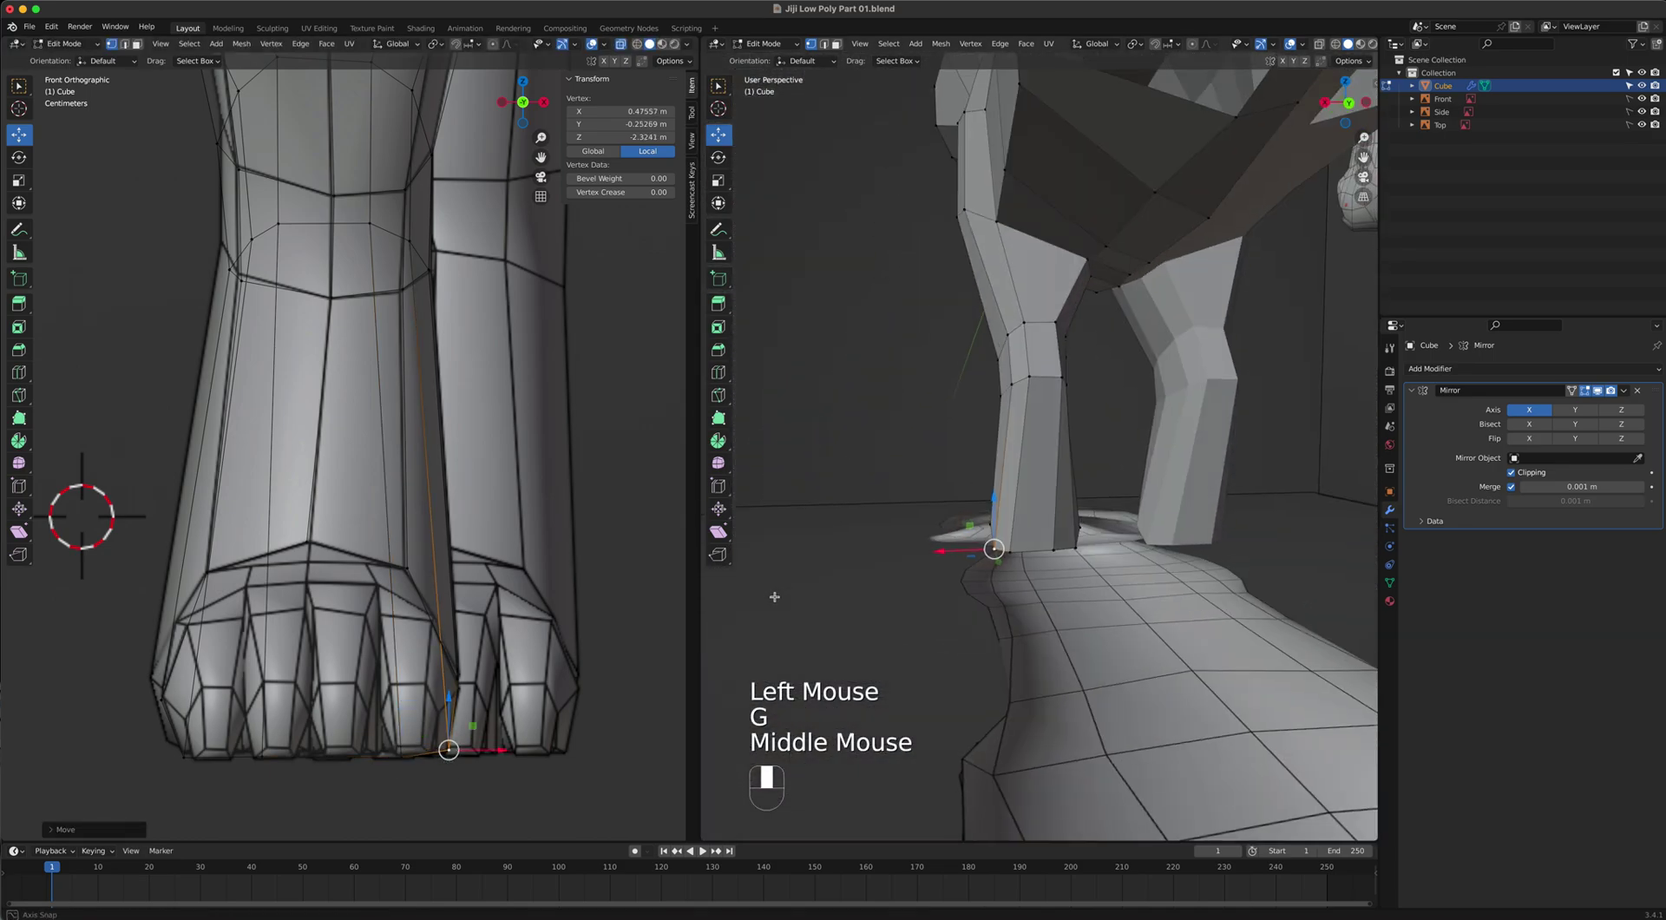
pyautogui.scroll(4, 1067, 536)
pyautogui.moveTo(1067, 535); pyautogui.dragTo(1026, 629, button='middle')
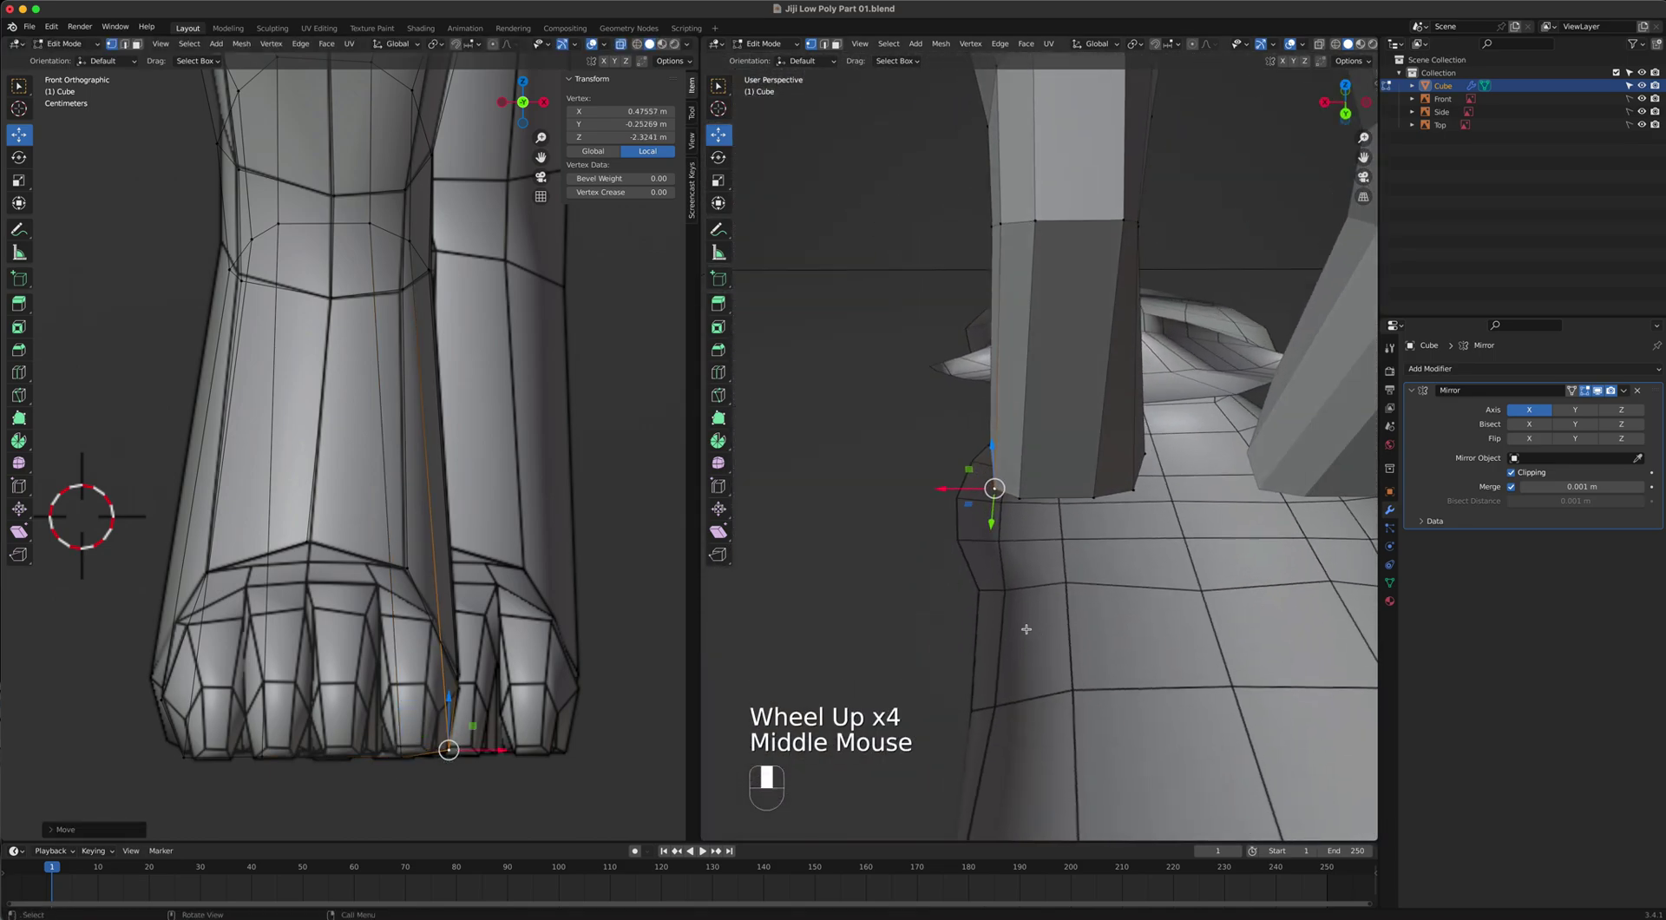
pyautogui.click(1091, 496)
pyautogui.moveTo(1045, 493); pyautogui.dragTo(1076, 496)
# Select the front leg's face loops from the lower leg through the joint up to the upper leg.
pyautogui.moveTo(1076, 495); pyautogui.dragTo(1259, 483, button='middle')
pyautogui.scroll(-3, 922, 498)
pyautogui.moveTo(922, 498); pyautogui.dragTo(918, 559, button='middle')
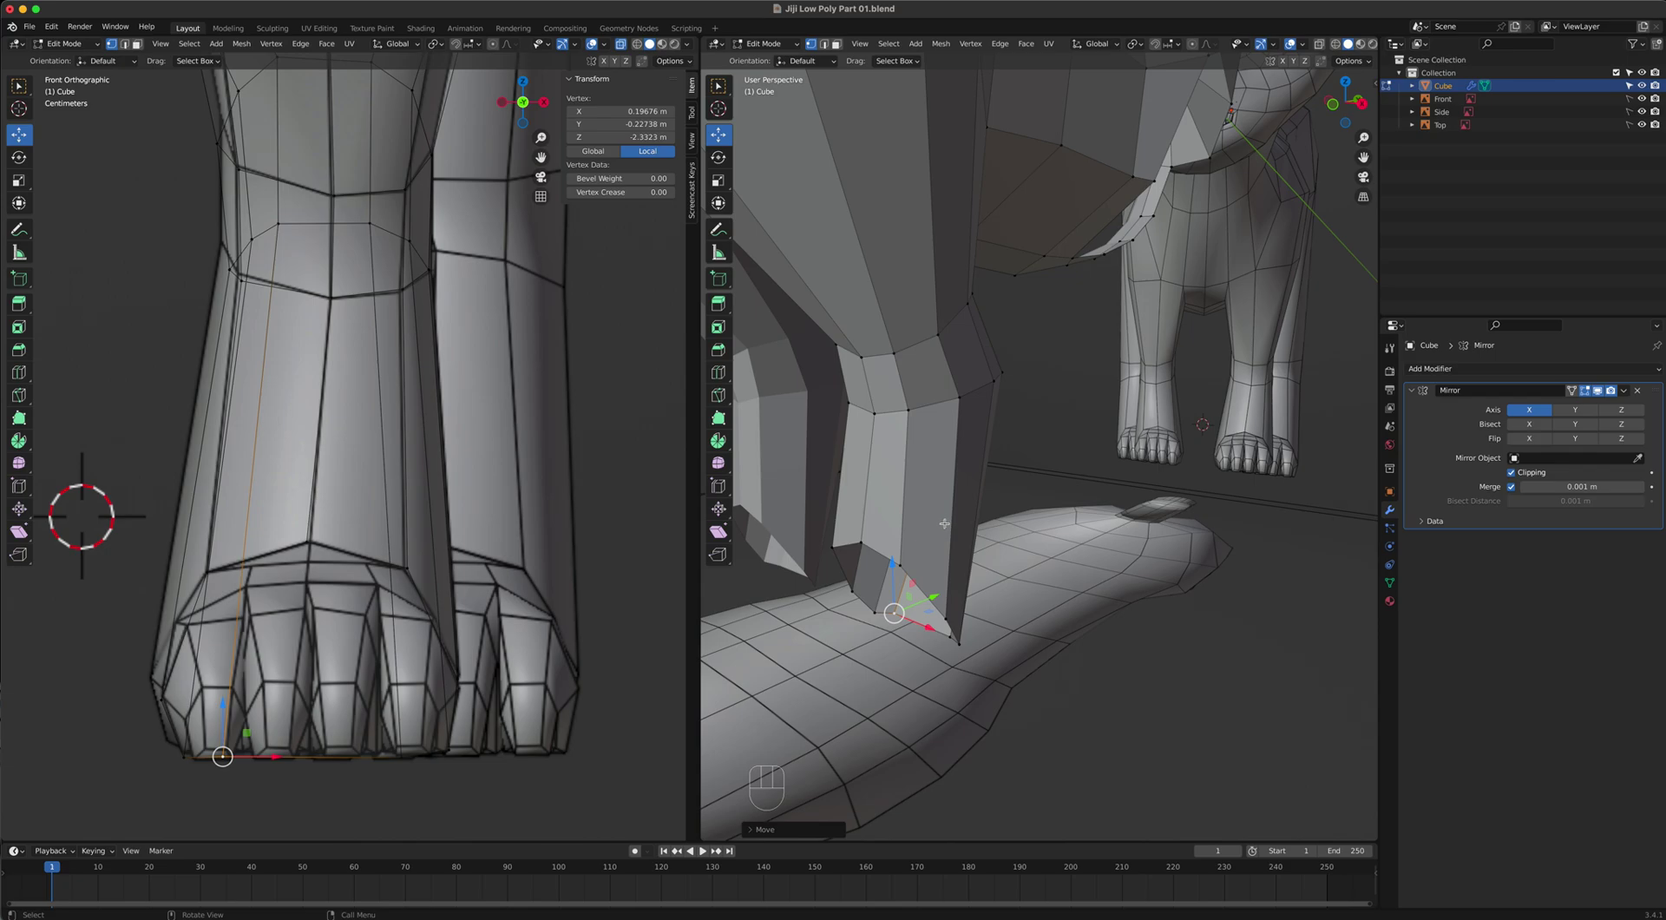
pyautogui.press('3')
pyautogui.click(905, 528)
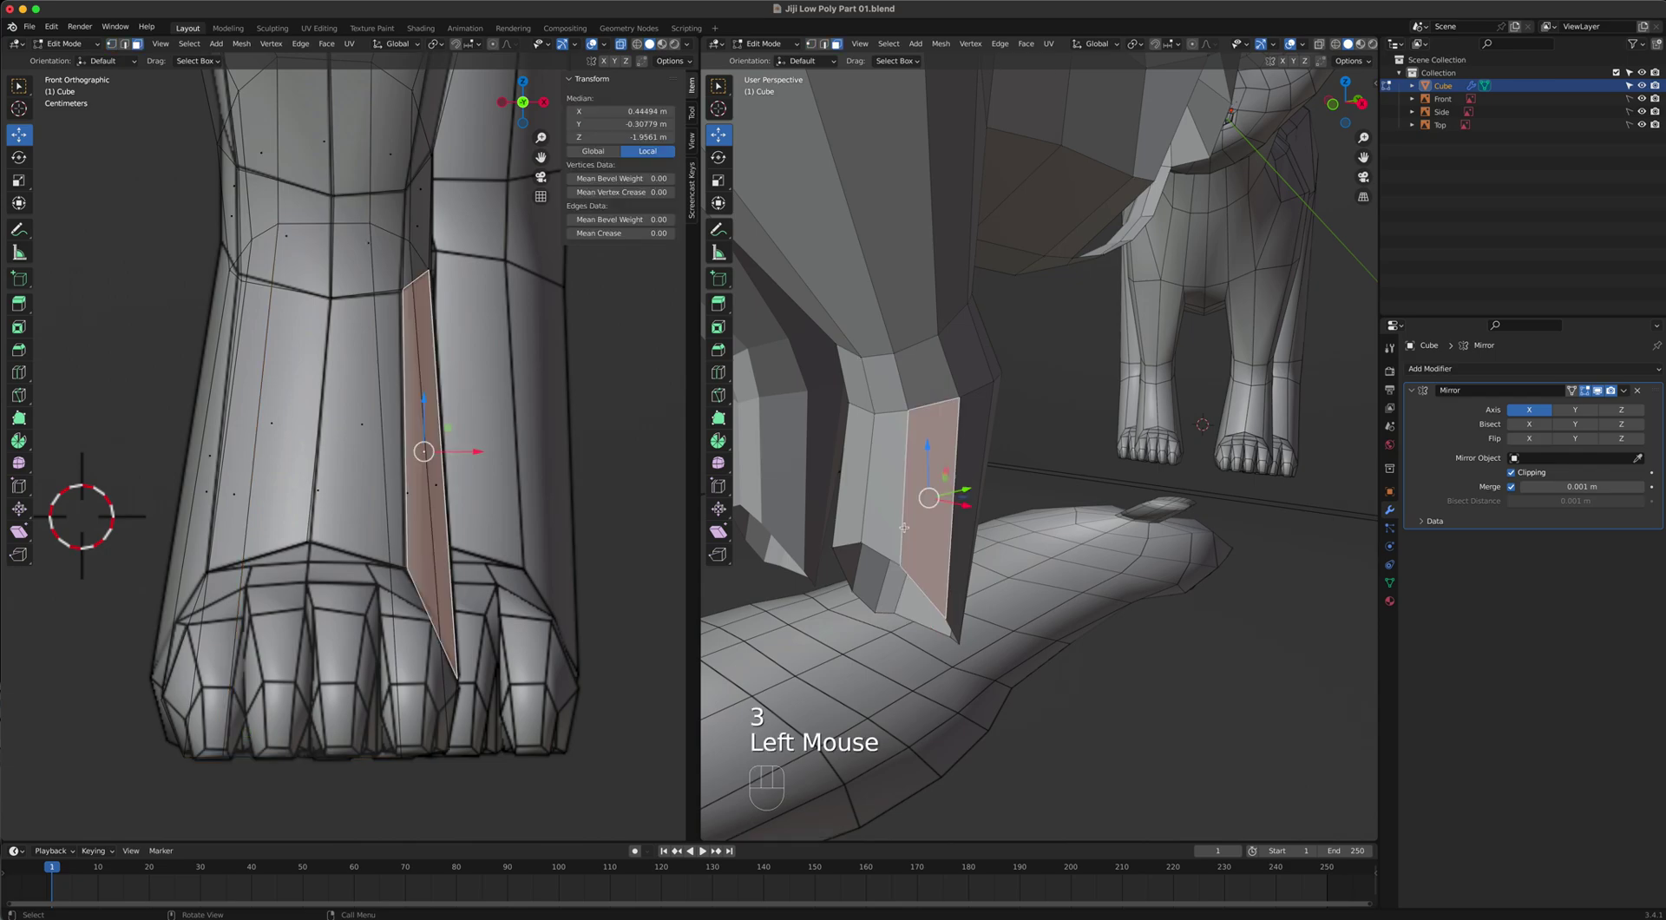
pyautogui.keyDown('alt'); pyautogui.click(905, 528); pyautogui.keyUp('alt')
pyautogui.moveTo(905, 527); pyautogui.dragTo(923, 520, button='middle')
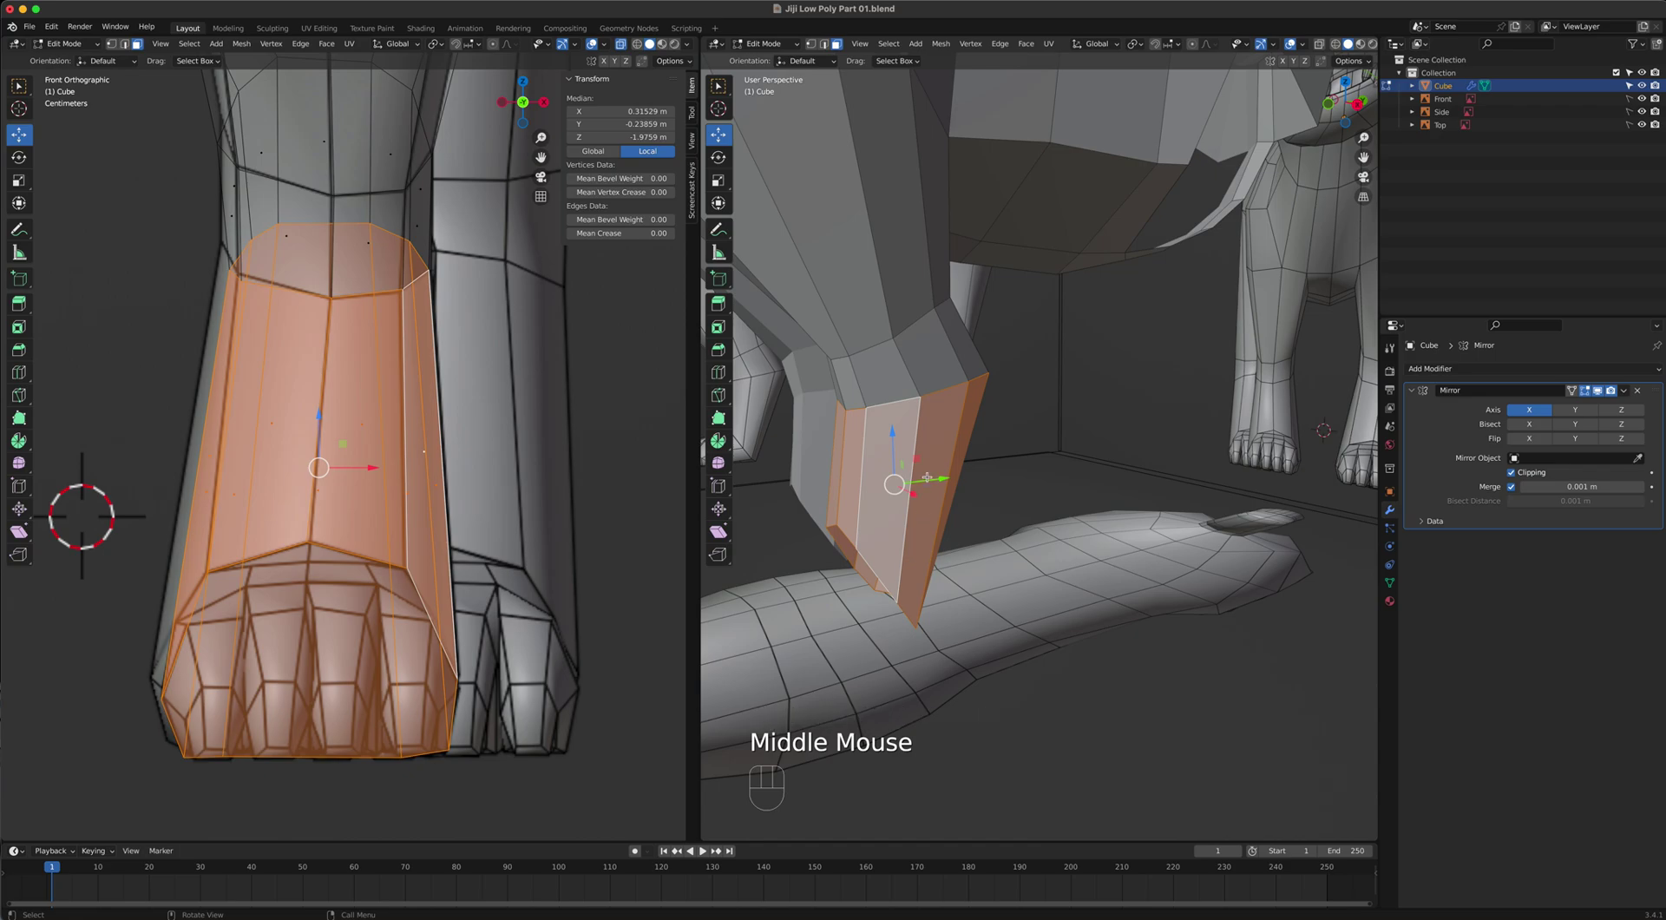
pyautogui.press('alt')
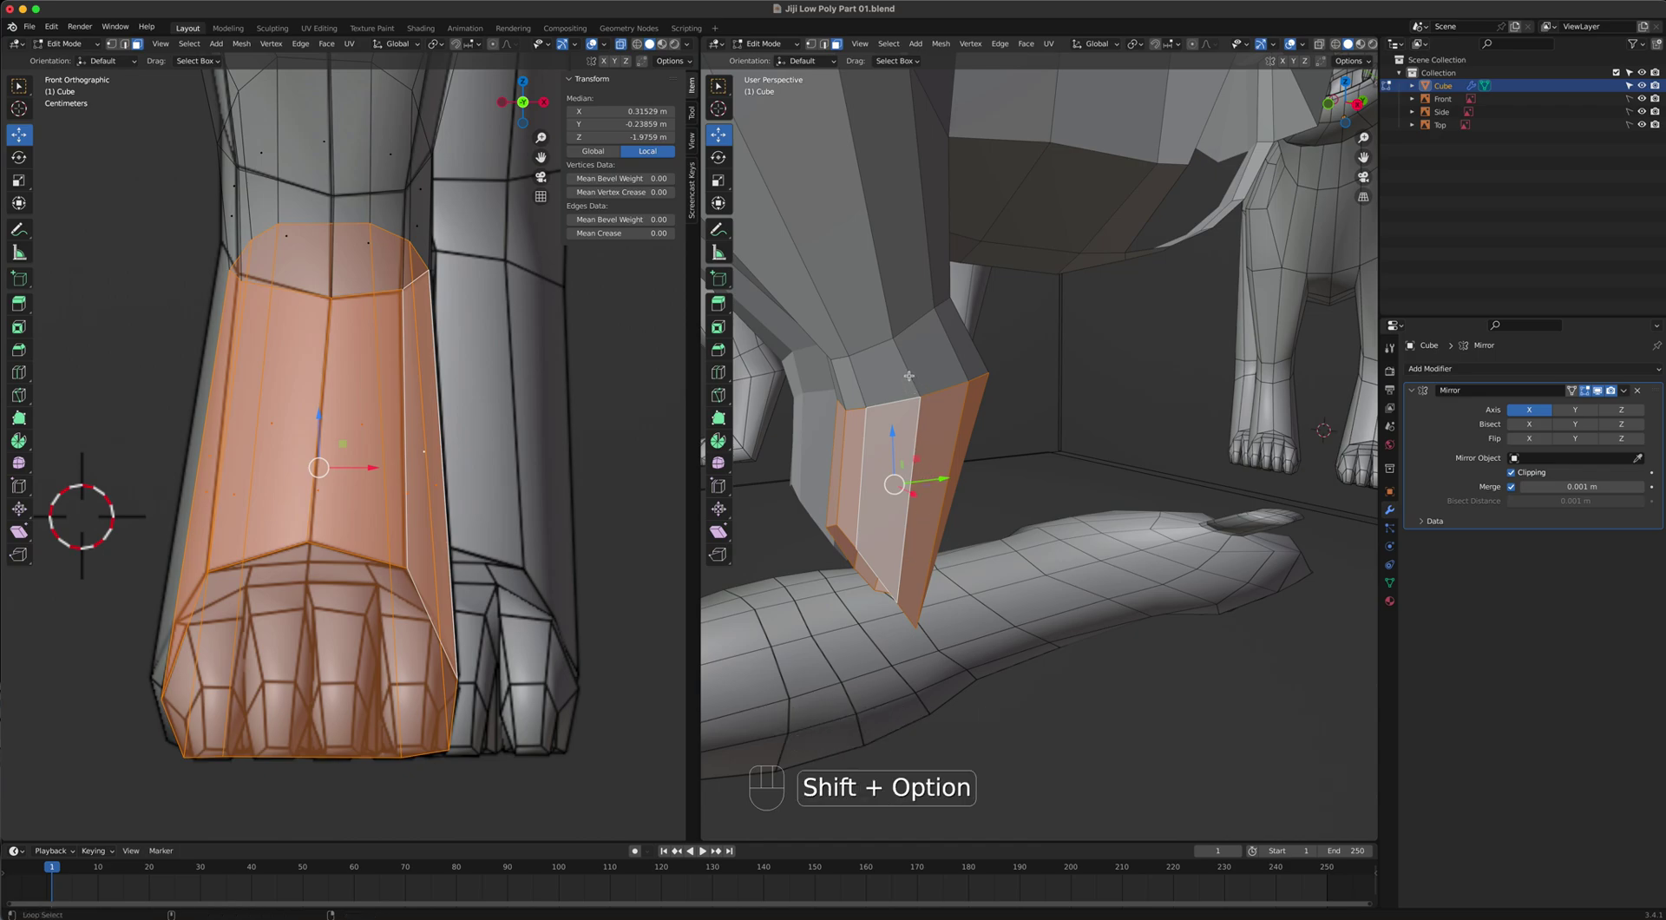
pyautogui.keyDown('alt'); pyautogui.keyDown('shift'); pyautogui.click(907, 375); pyautogui.keyUp('shift'); pyautogui.keyUp('alt')
pyautogui.keyDown('alt'); pyautogui.keyDown('shift'); pyautogui.click(891, 312); pyautogui.keyUp('shift'); pyautogui.keyUp('alt')
pyautogui.scroll(-2, 945, 493)
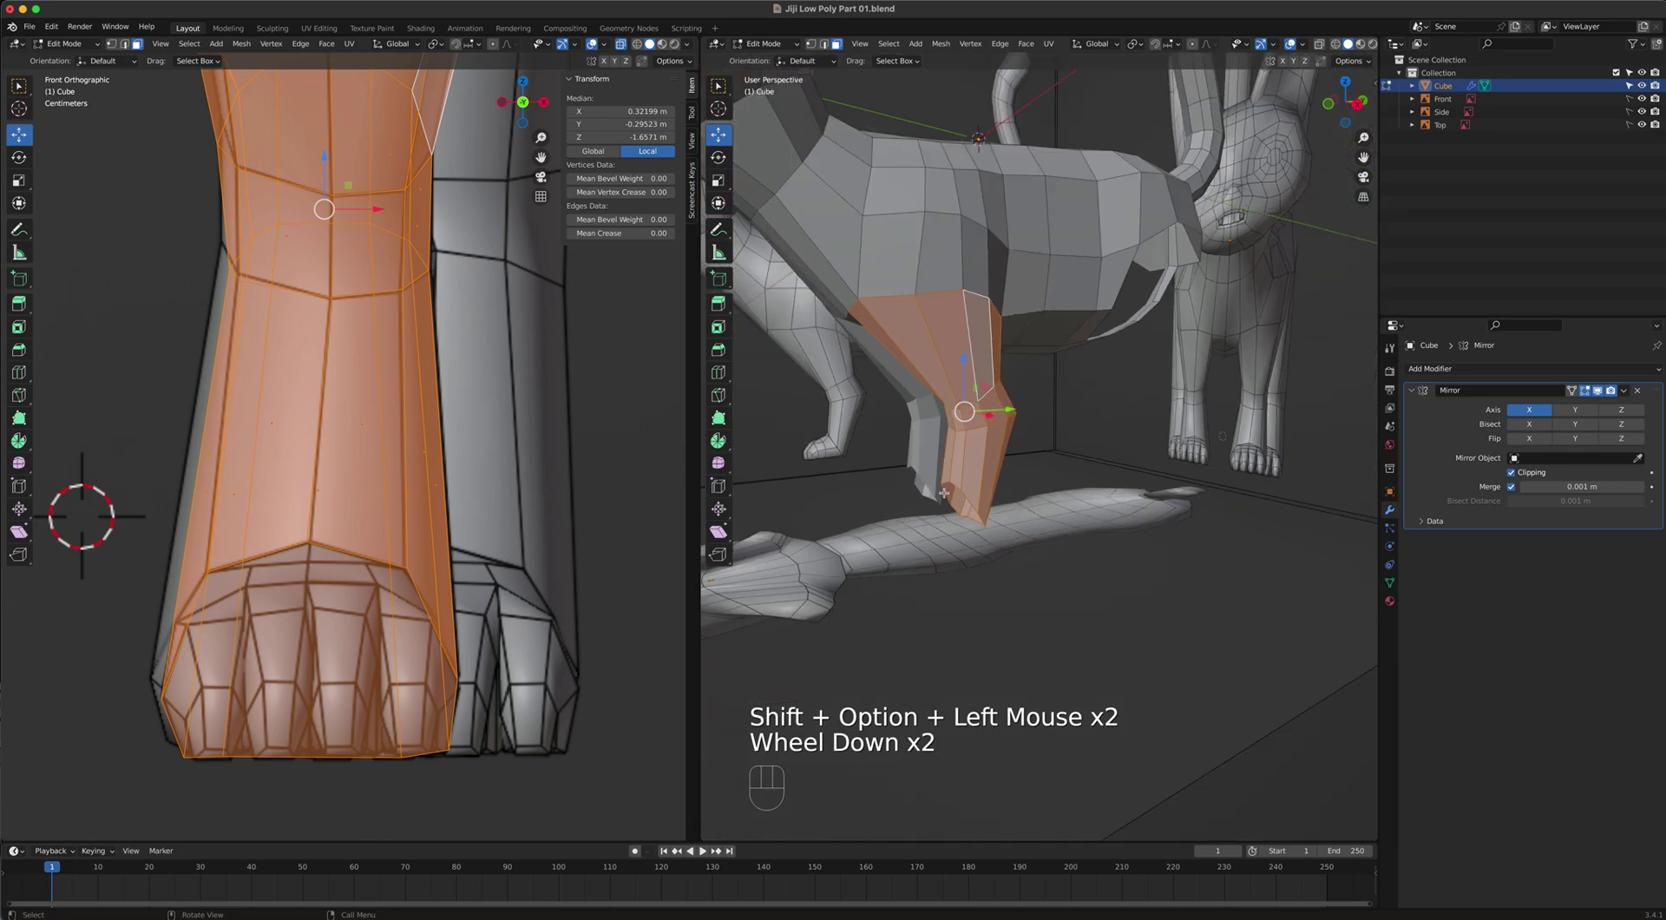
# Duplicate the selected leg faces in the right side view and place the copy about 1.54 m back along Y over the reference hind leg.
pyautogui.keyDown('shift'); pyautogui.moveTo(1019, 404); pyautogui.dragTo(923, 450, button='middle'); pyautogui.keyUp('shift')
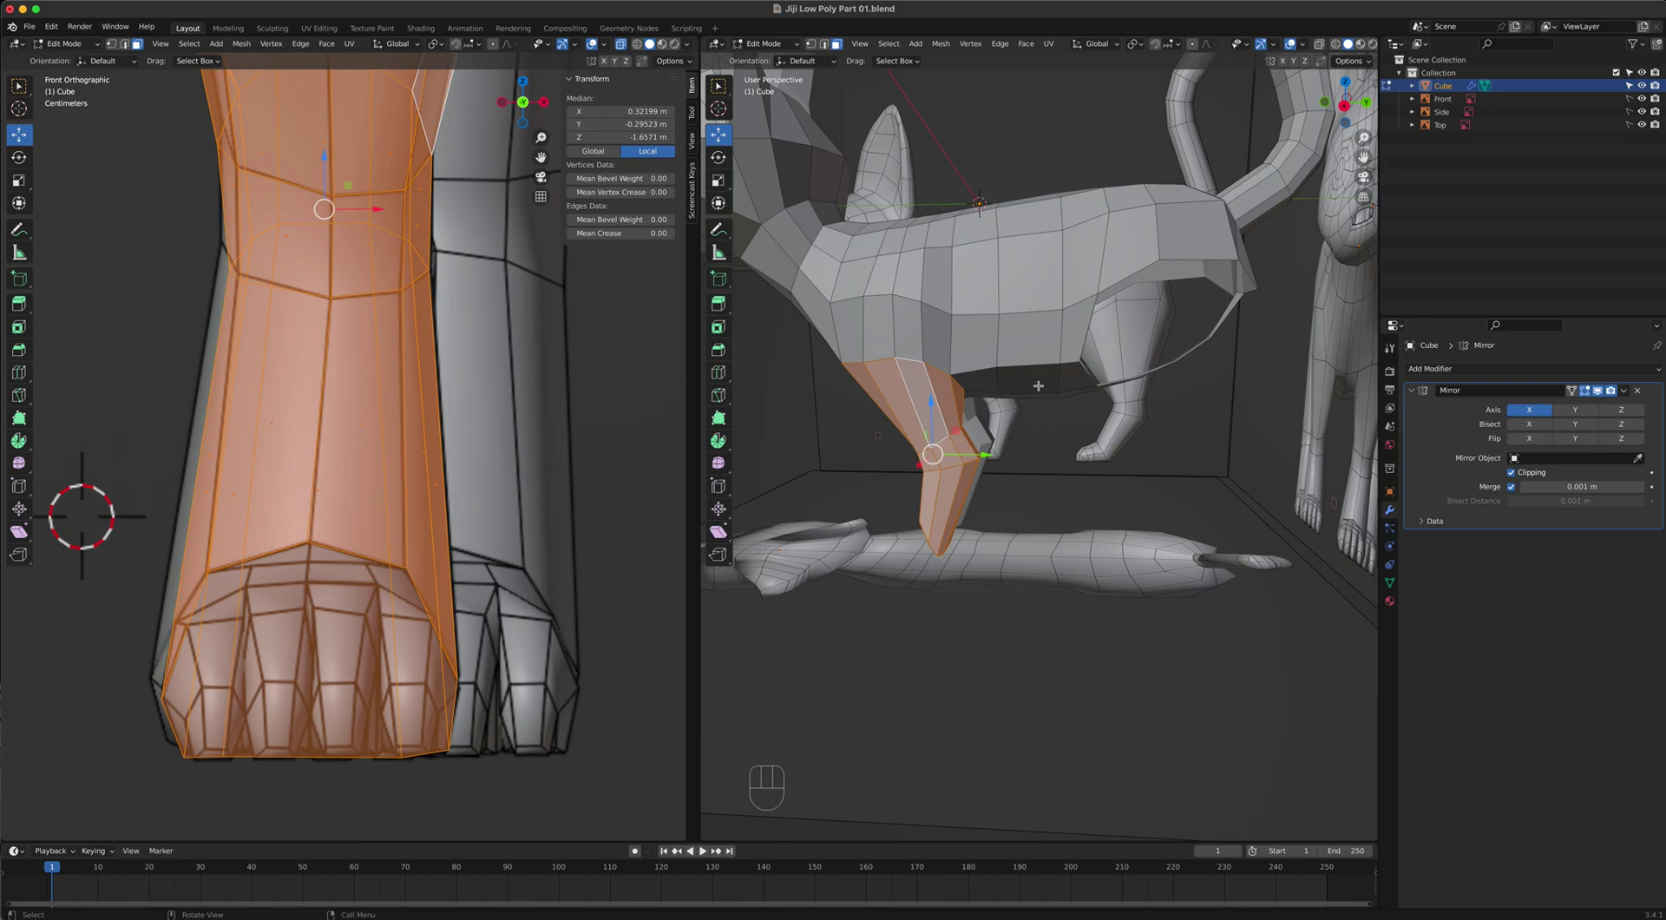
pyautogui.press('KP_3')
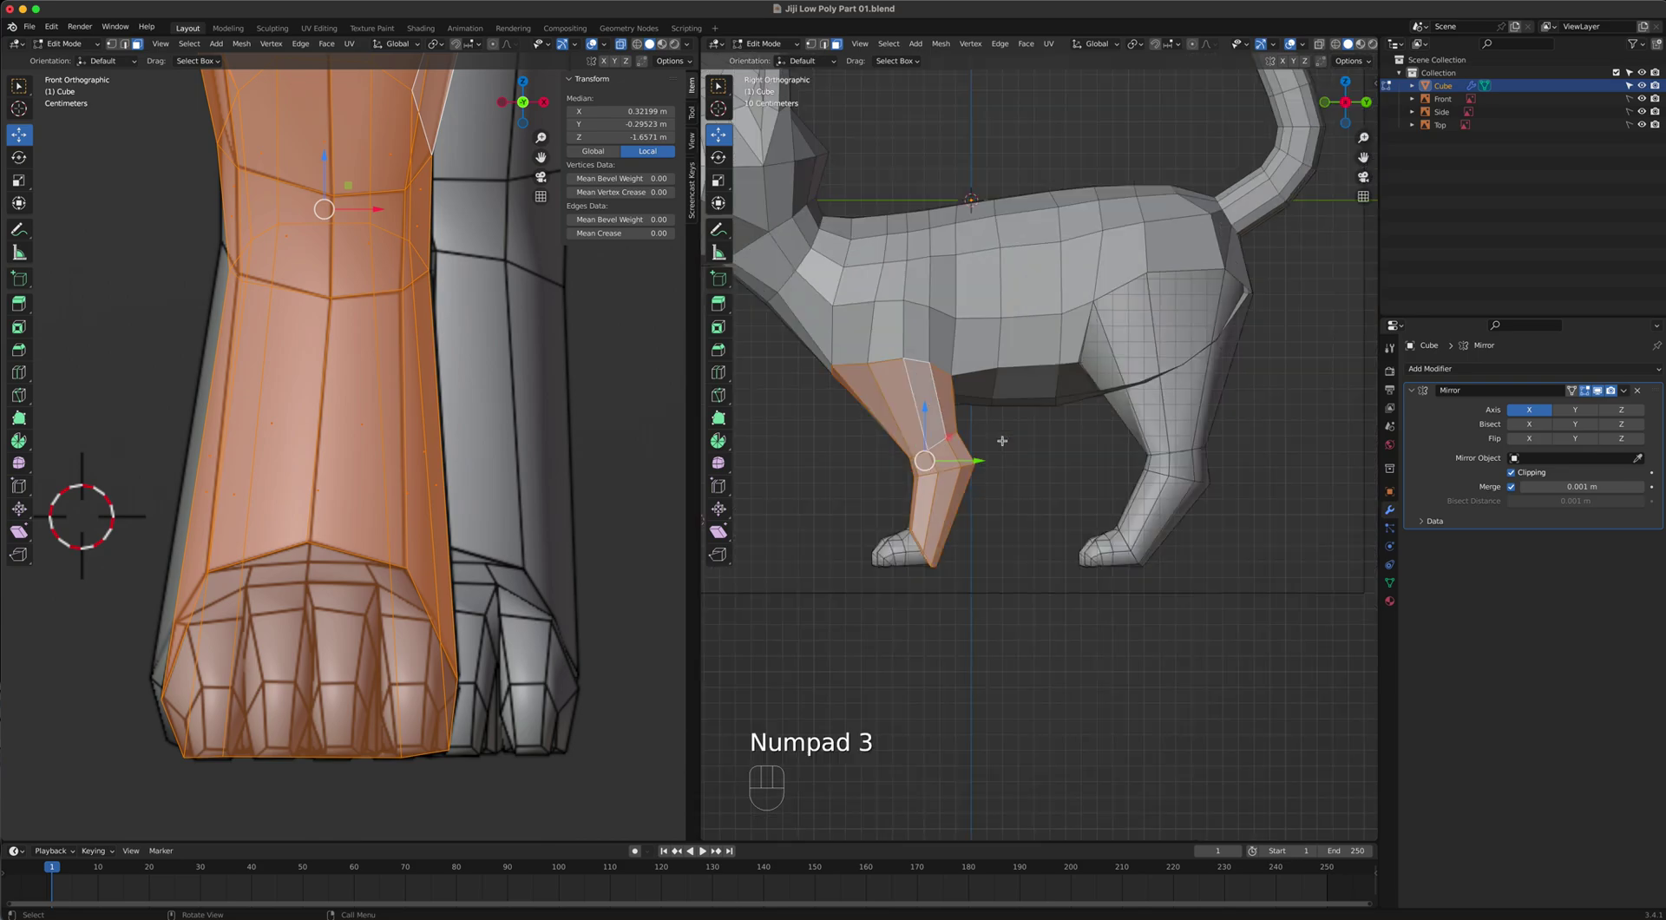
pyautogui.scroll(1, 1002, 441)
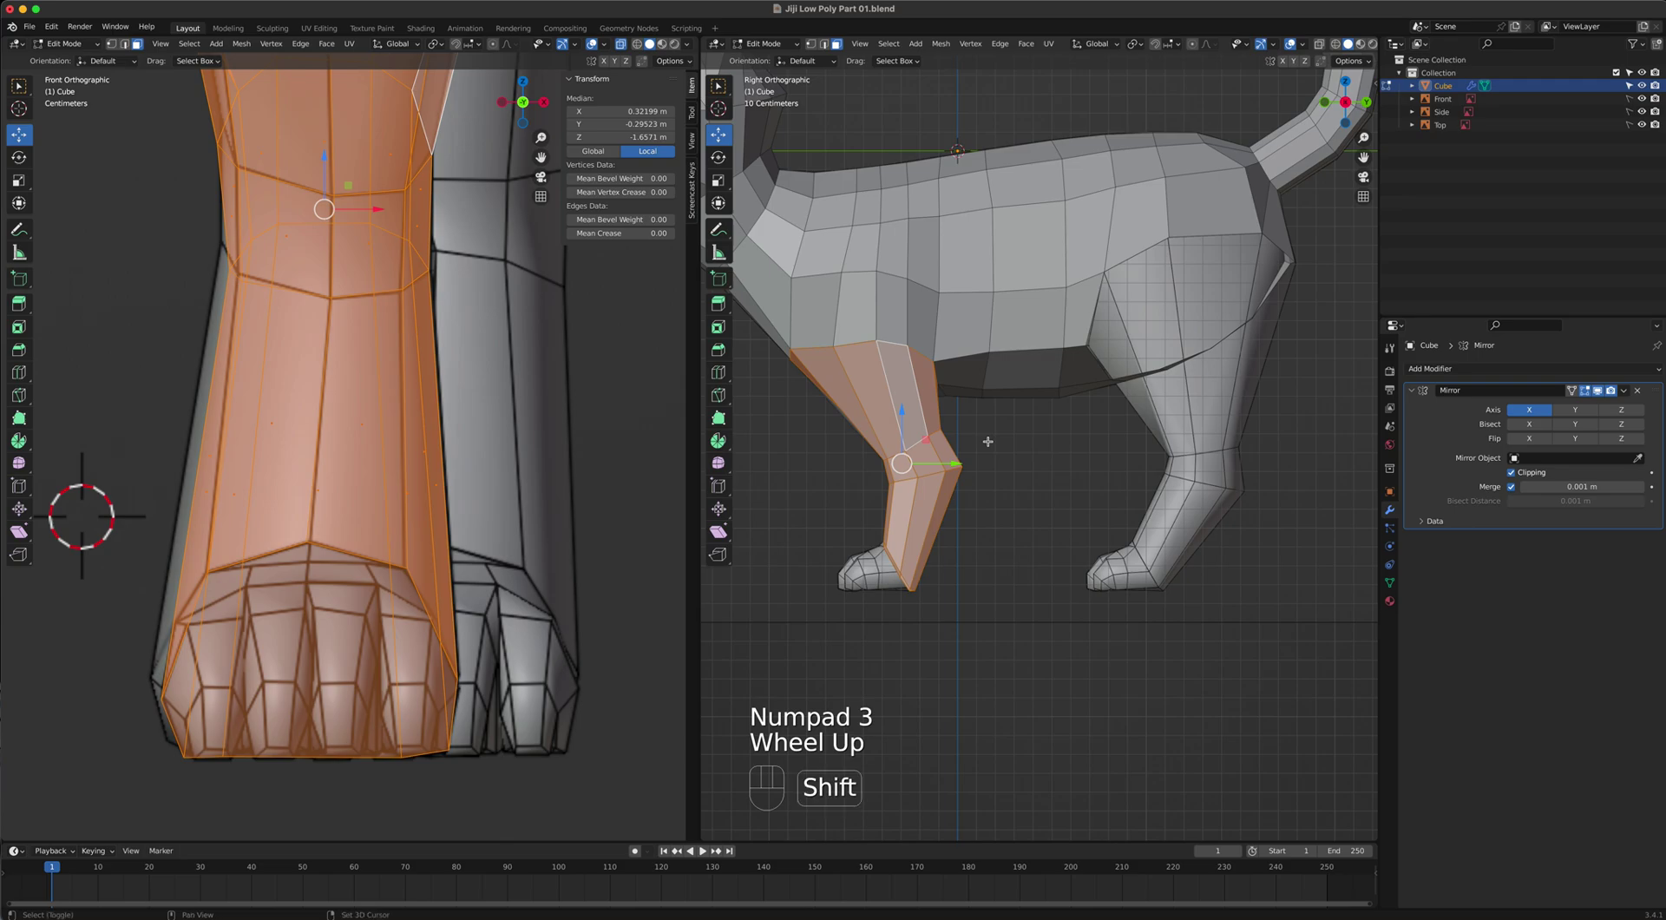
pyautogui.hotkey('shift', 'd')
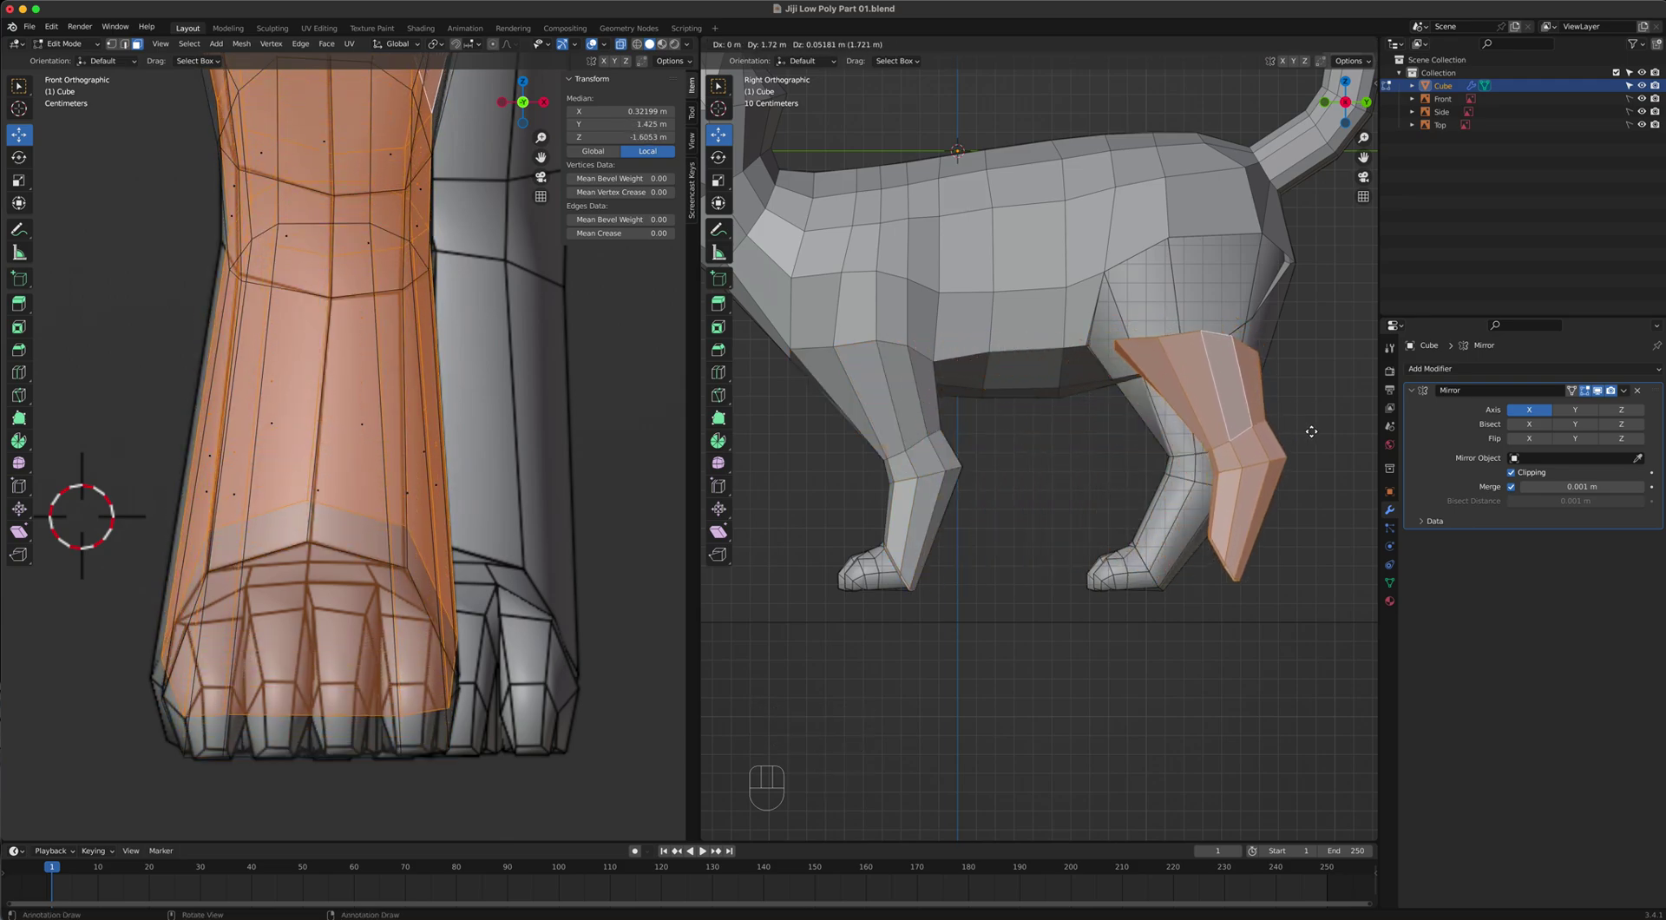
pyautogui.click(1271, 425)
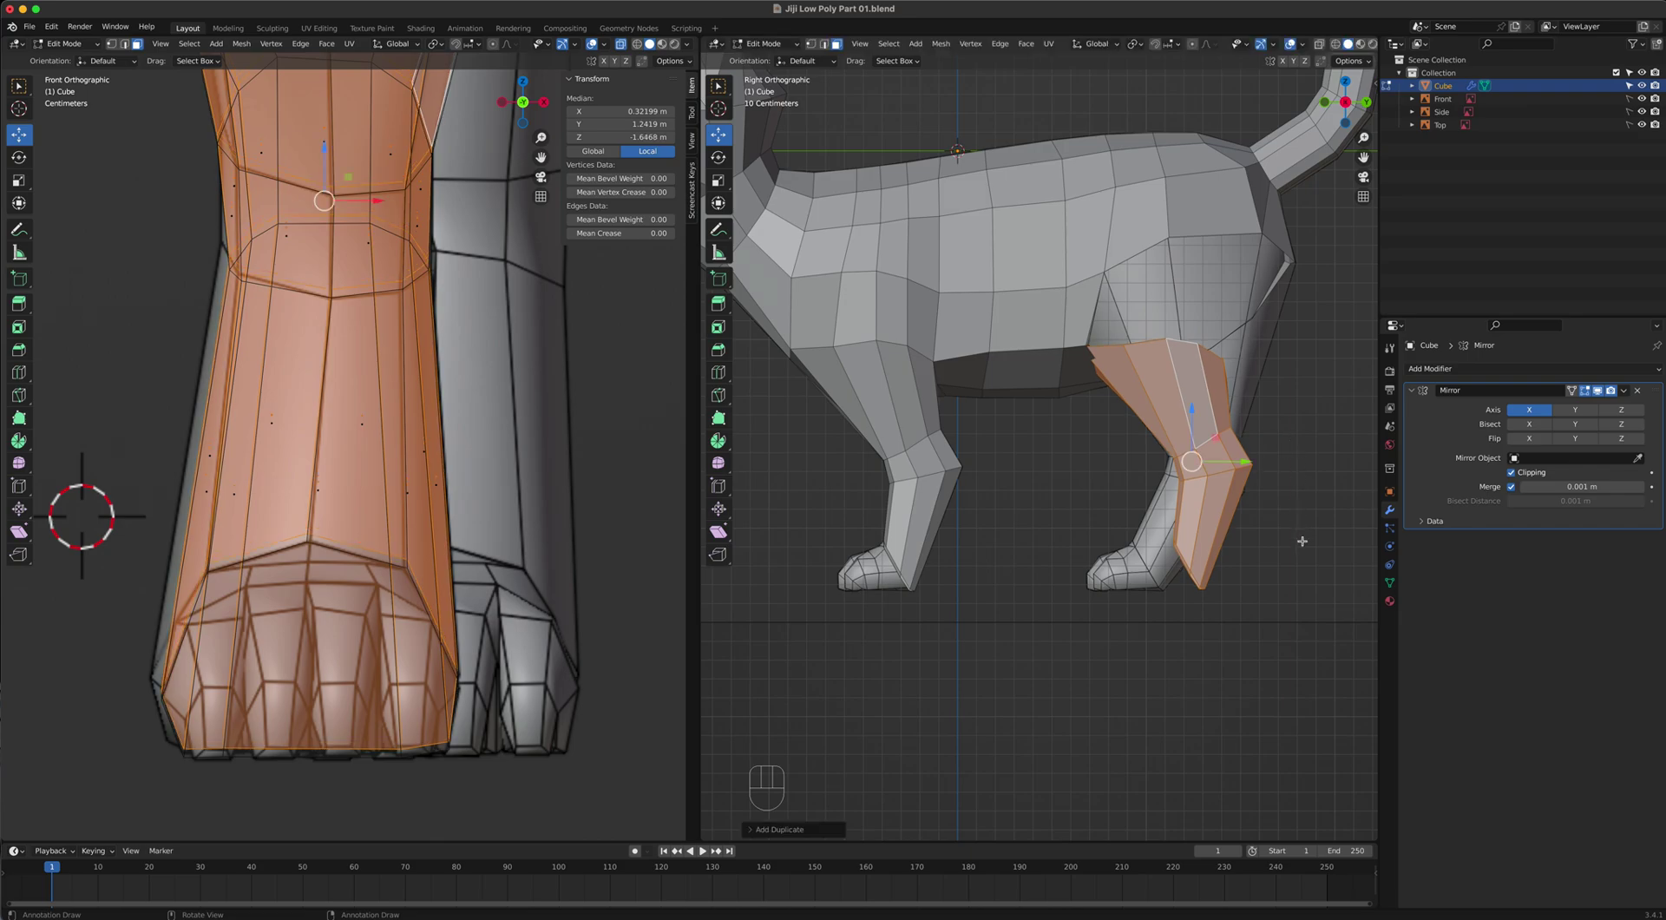
# Rotate the copied leg about 18° and shift it about 0.06 m forward and 0.15 m outward along X onto the reference hind leg.
pyautogui.press('r')
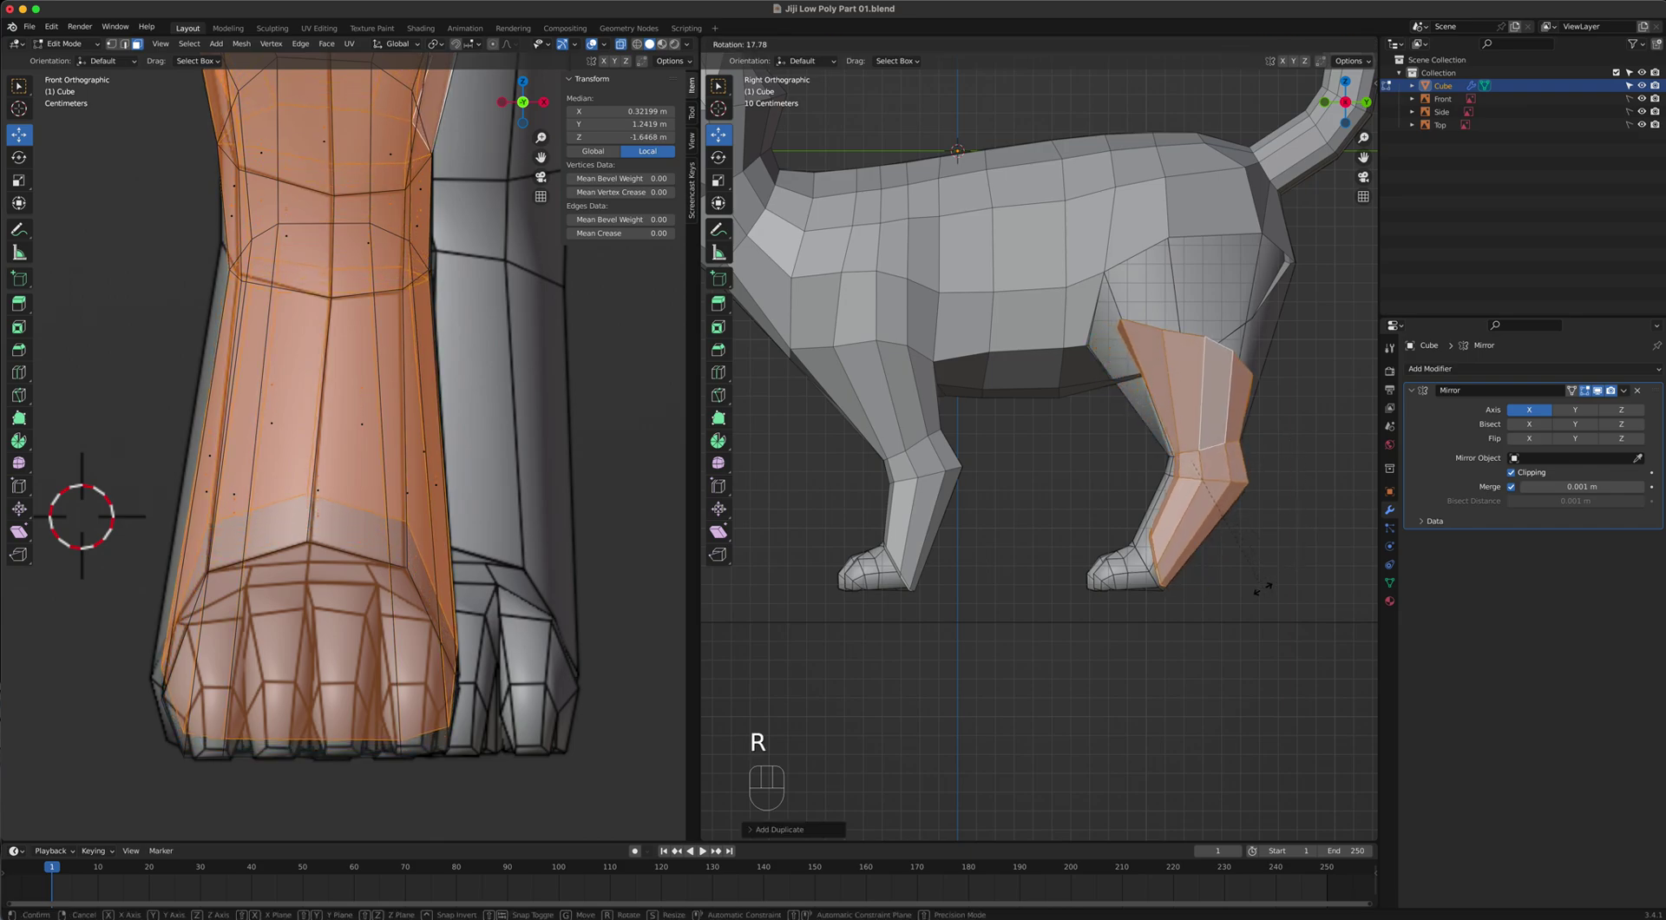
pyautogui.click(1266, 581)
pyautogui.press('g')
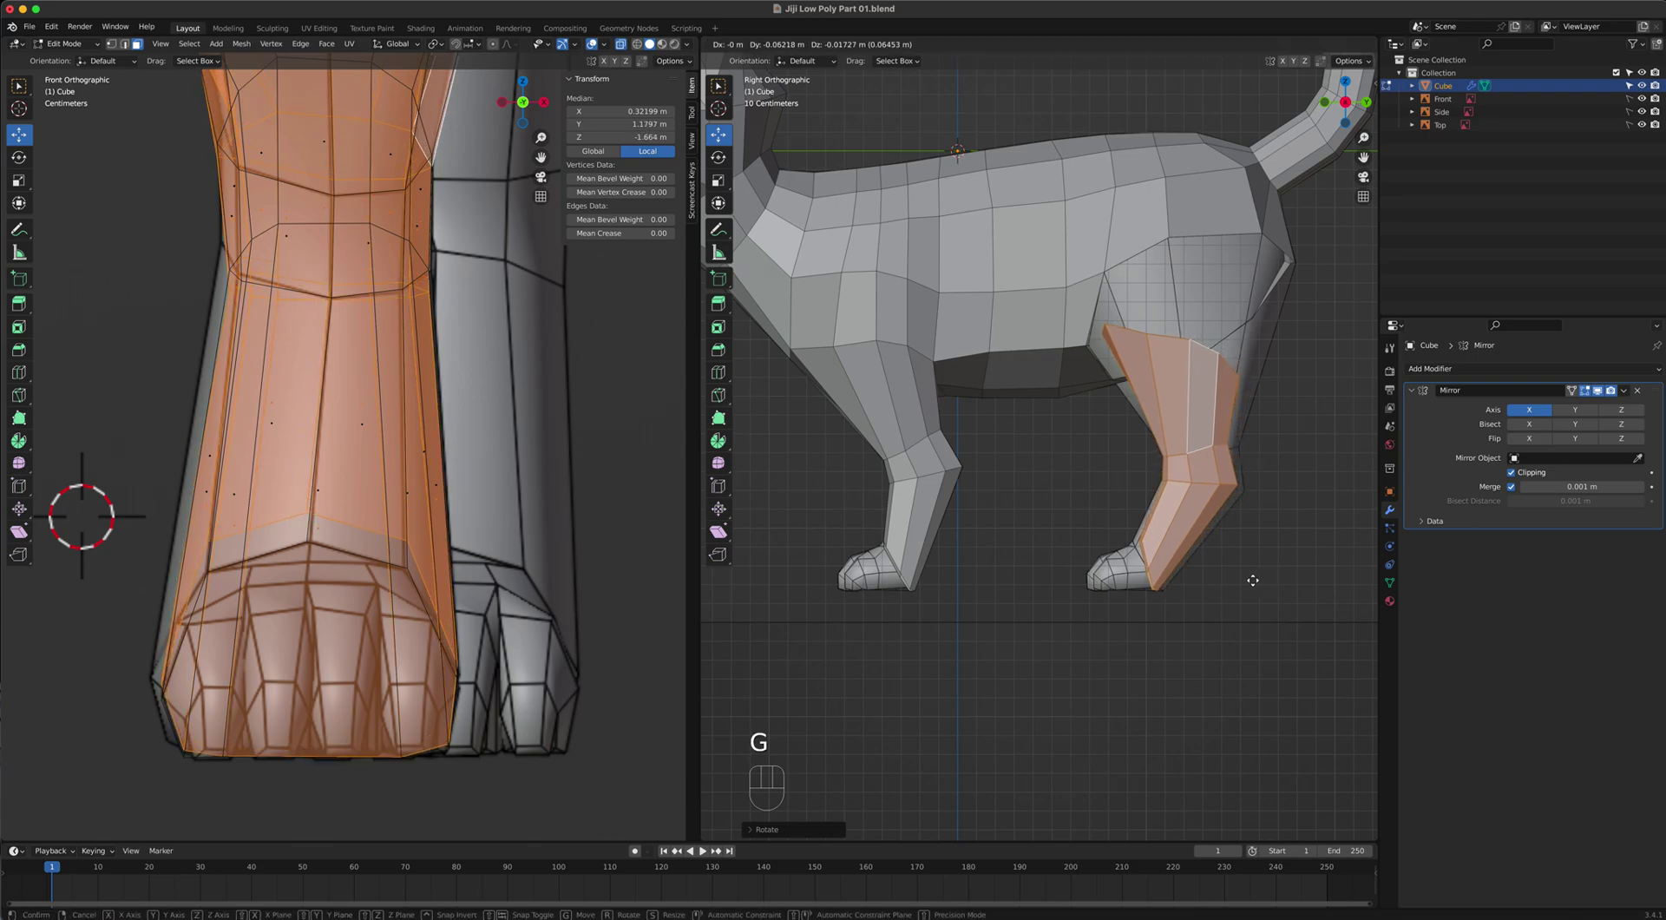
pyautogui.click(1253, 580)
pyautogui.scroll(-5, 457, 424)
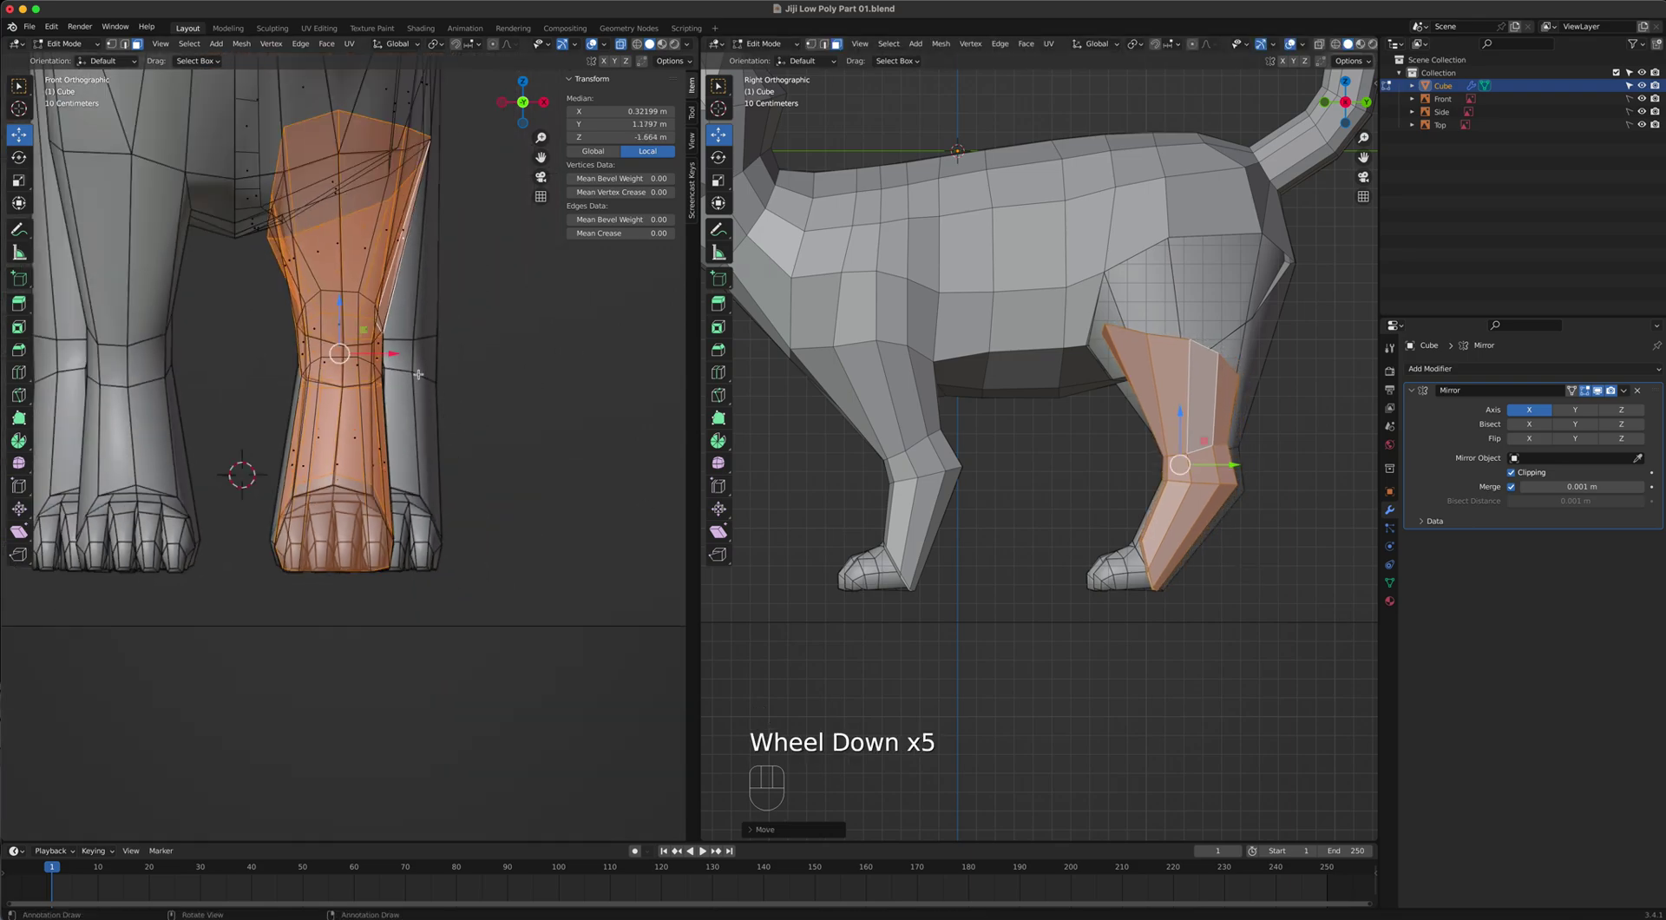
pyautogui.moveTo(399, 355); pyautogui.dragTo(450, 352)
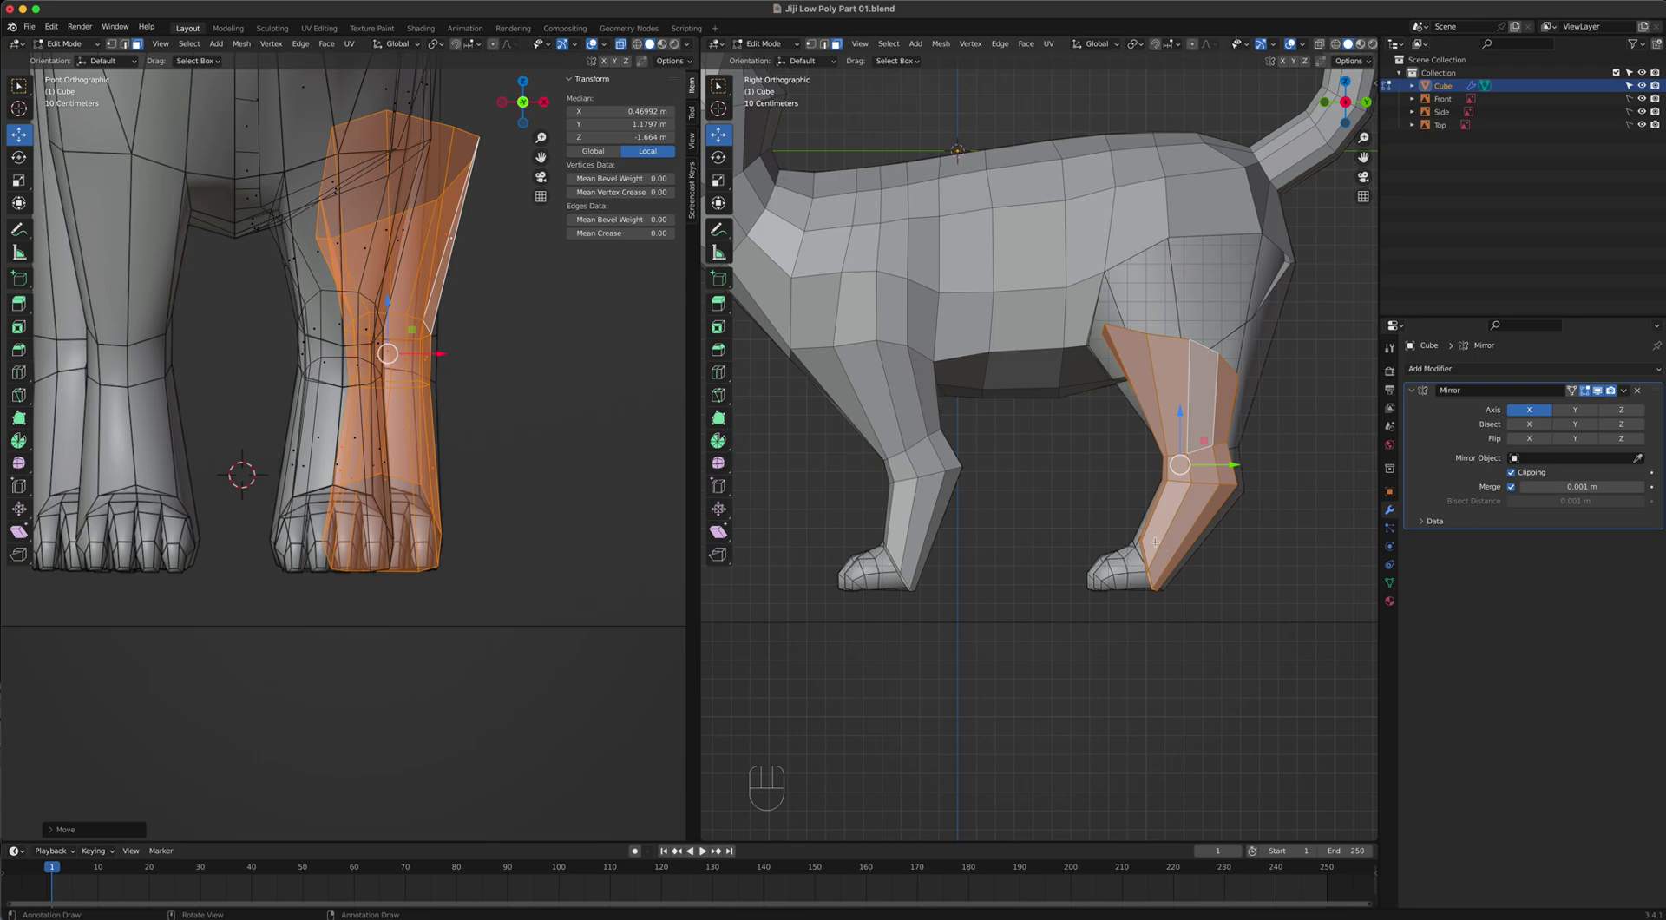
# Move the front edge of the copied hind leg's top rim about 0.15 m forward and down, toward the body's lower corner.
pyautogui.scroll(2, 1241, 547)
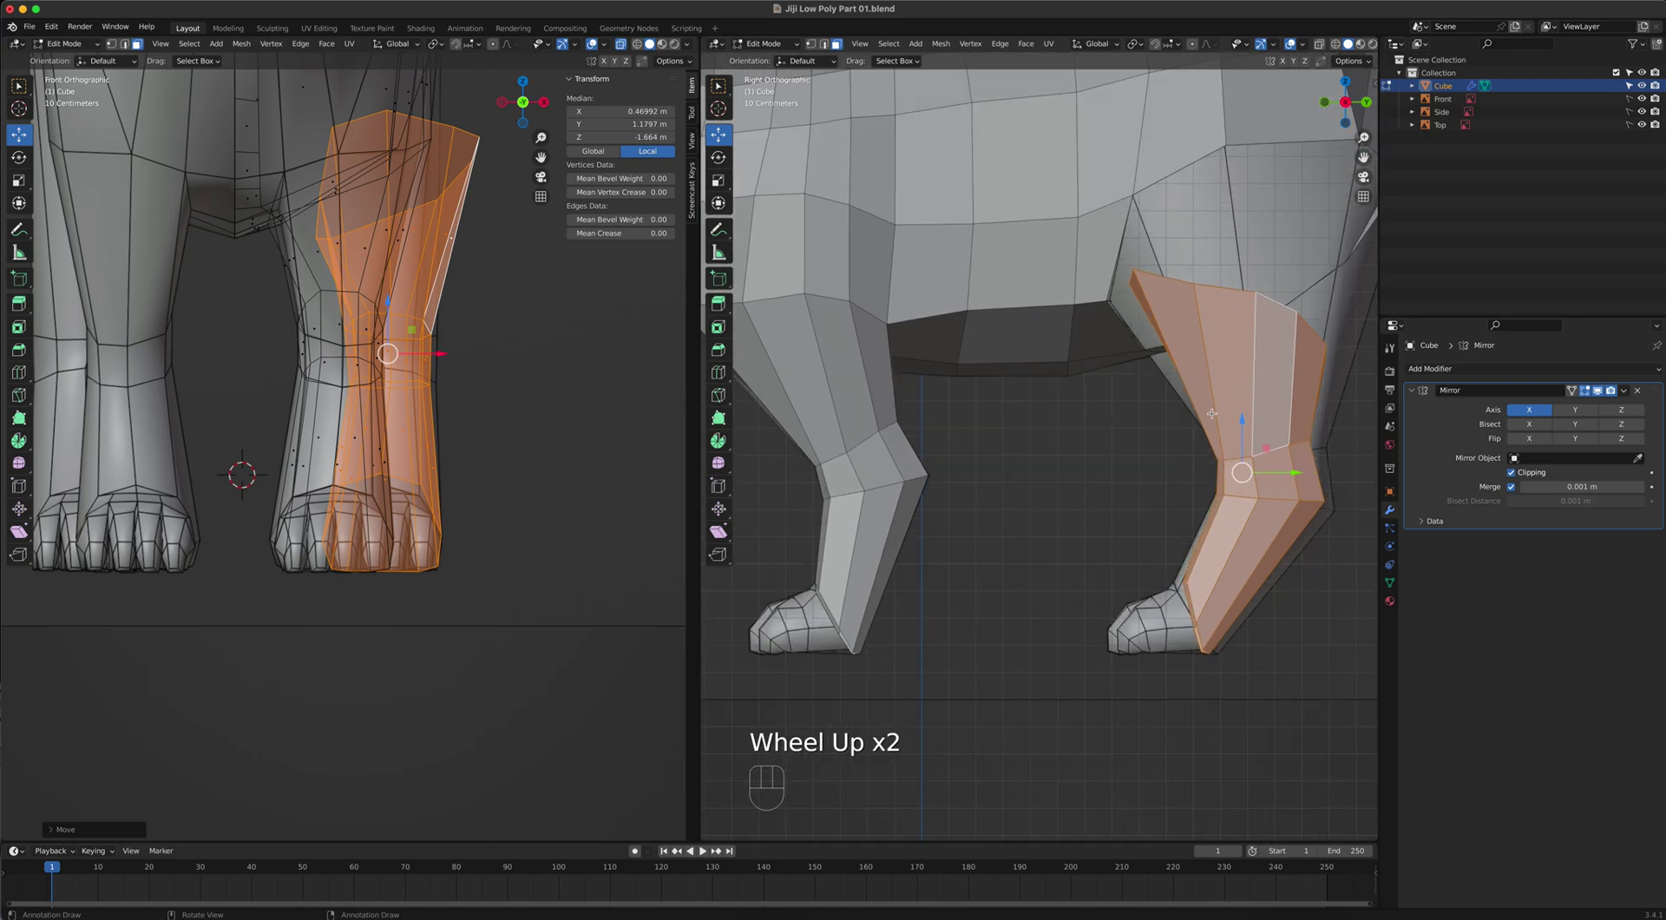
pyautogui.scroll(1, 1211, 413)
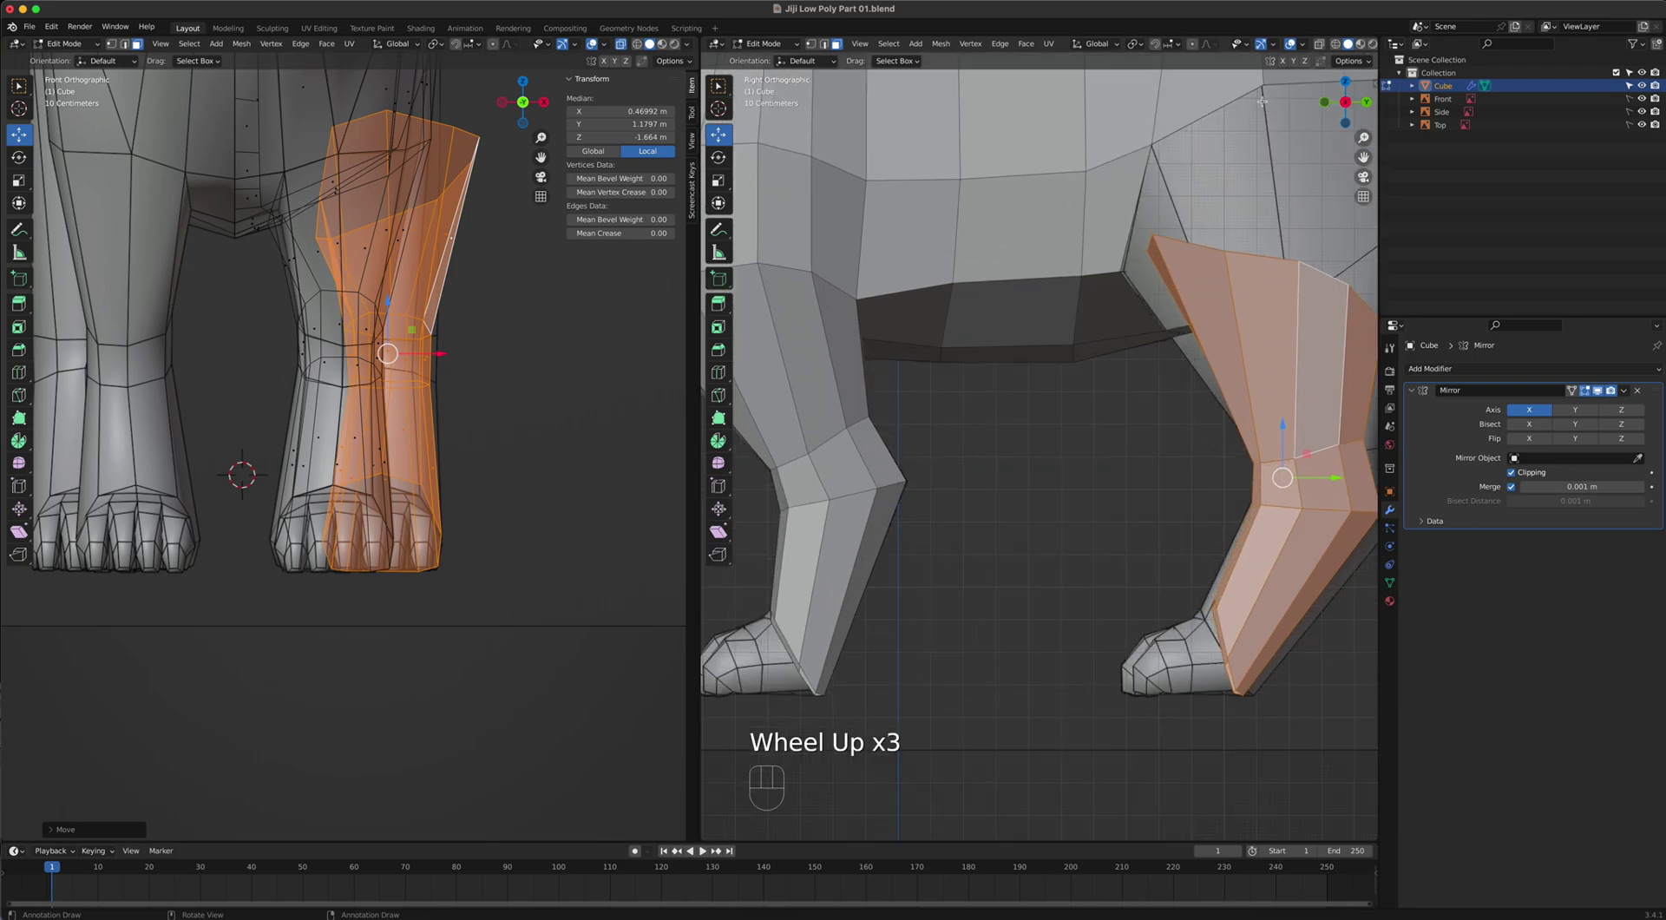
pyautogui.click(1318, 46)
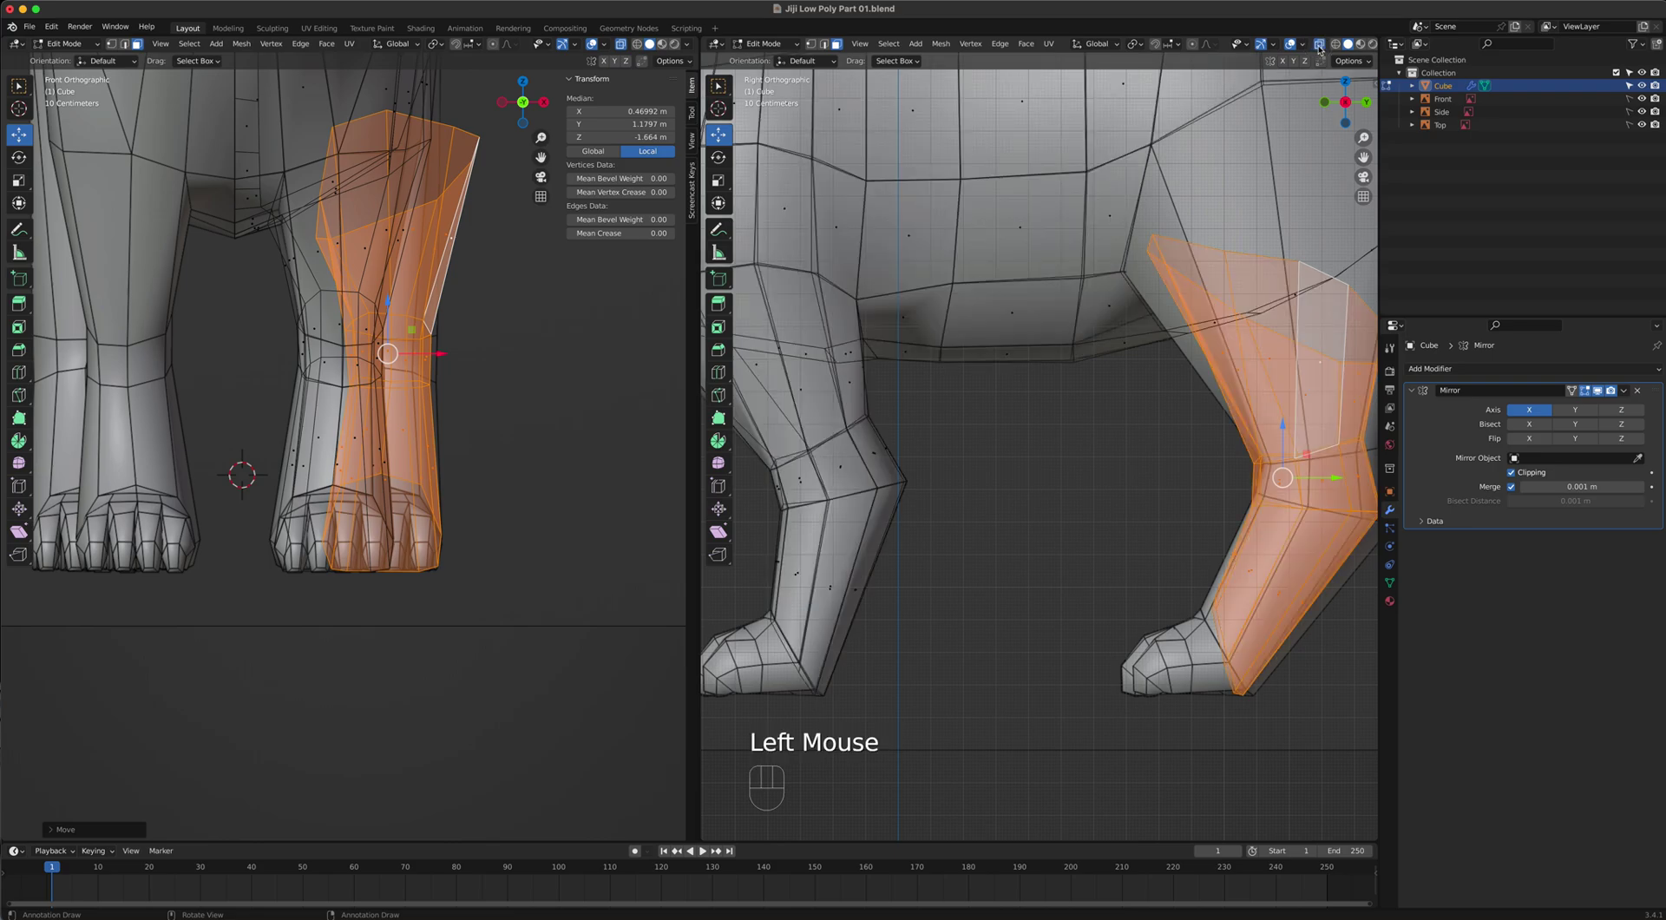
pyautogui.press('1')
pyautogui.keyDown('shift'); pyautogui.moveTo(1187, 408); pyautogui.dragTo(1097, 420, button='middle'); pyautogui.keyUp('shift')
pyautogui.click(1098, 337)
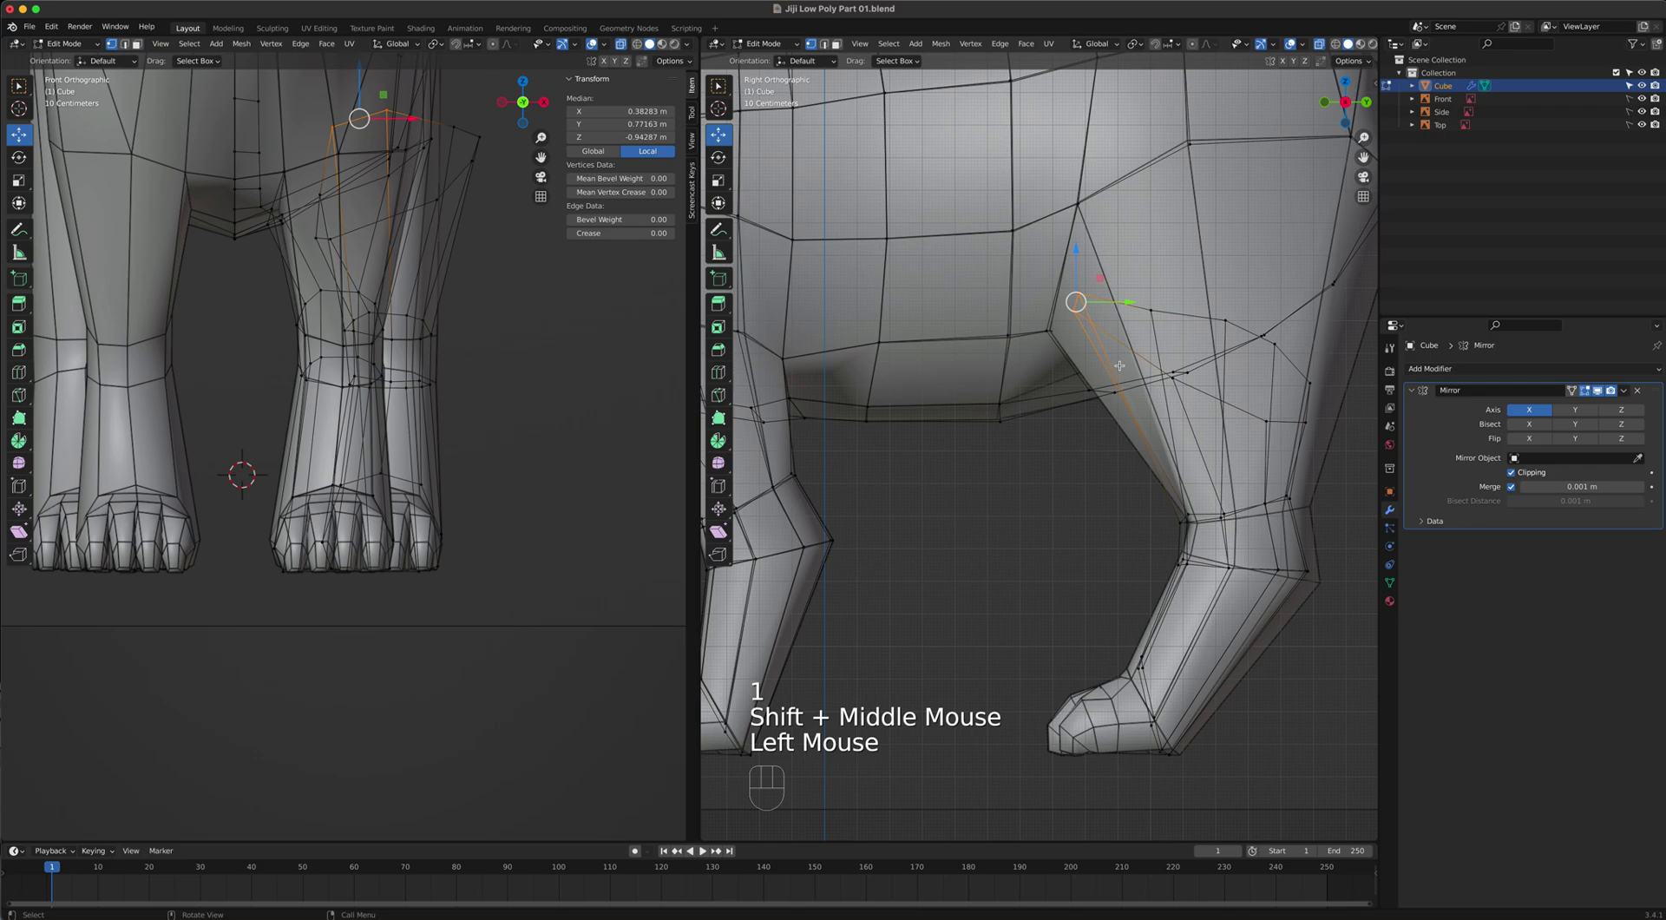
pyautogui.press('g')
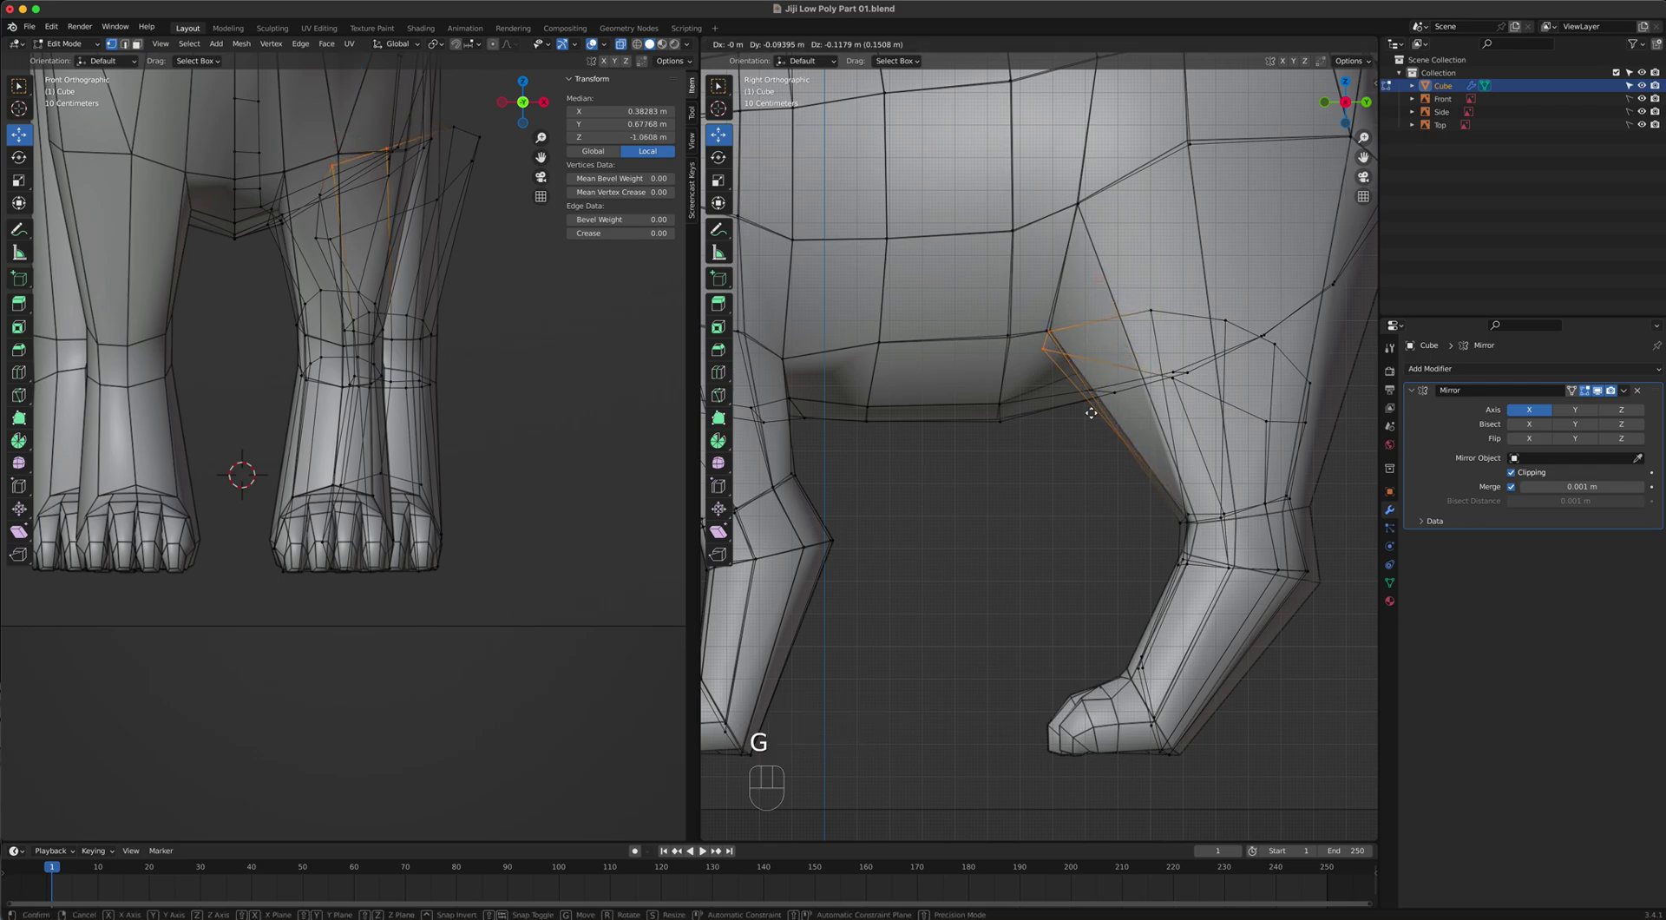
pyautogui.click(1090, 413)
# Lower the two outer vertices of the hind leg's top rim, with X-ray display turned off.
pyautogui.click(1225, 326)
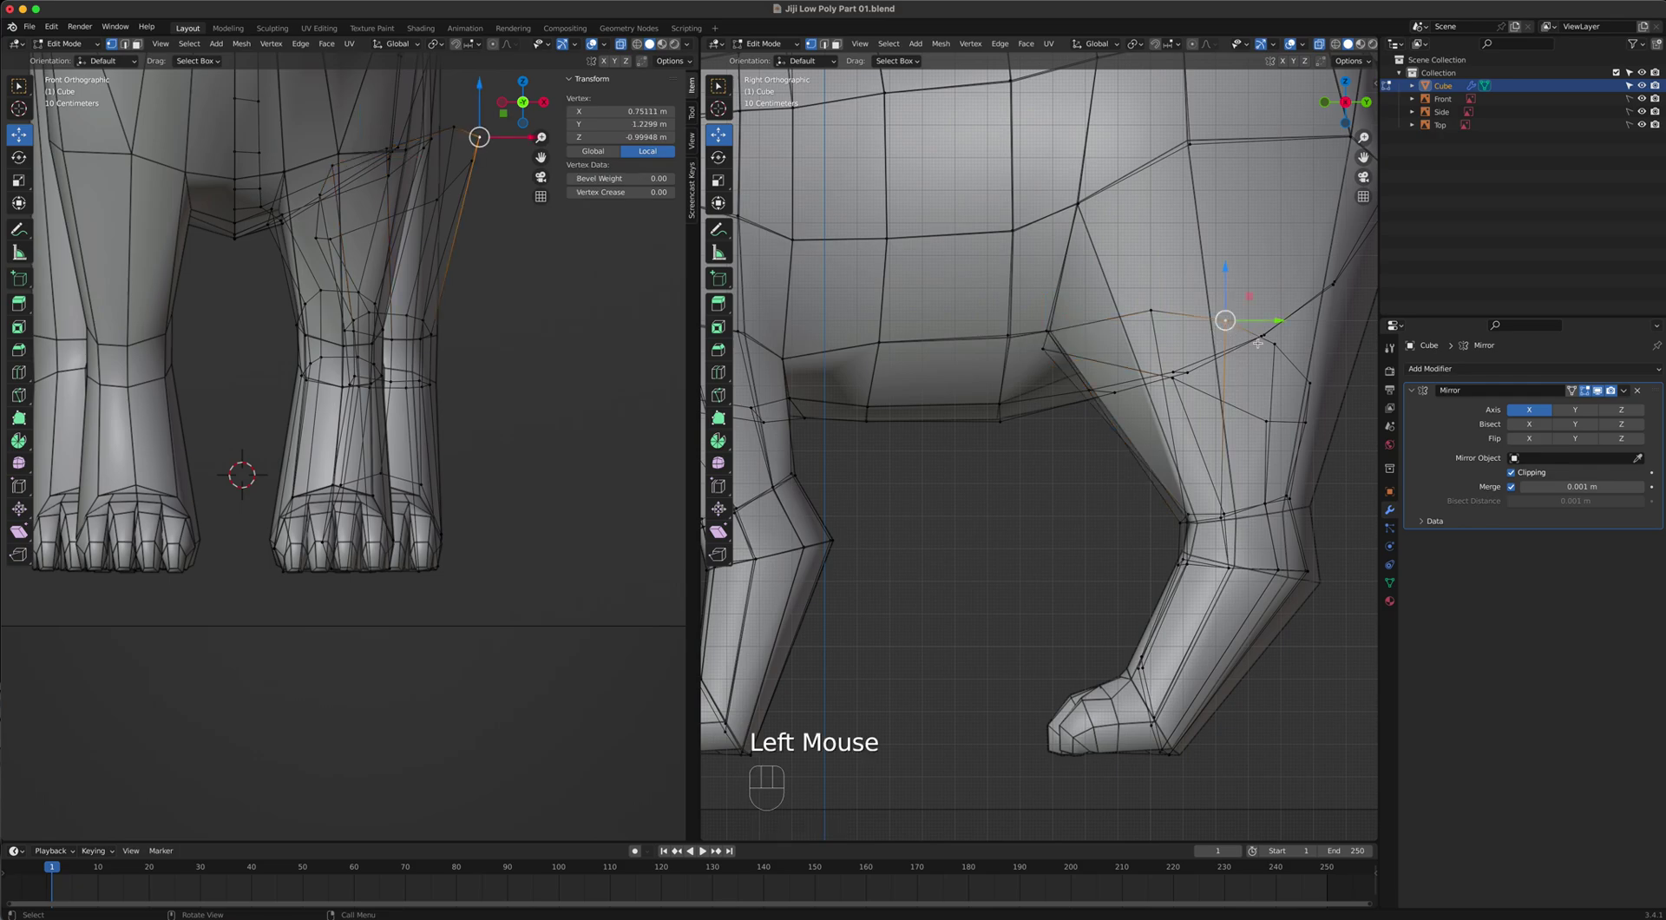
pyautogui.click(1318, 44)
pyautogui.press('g')
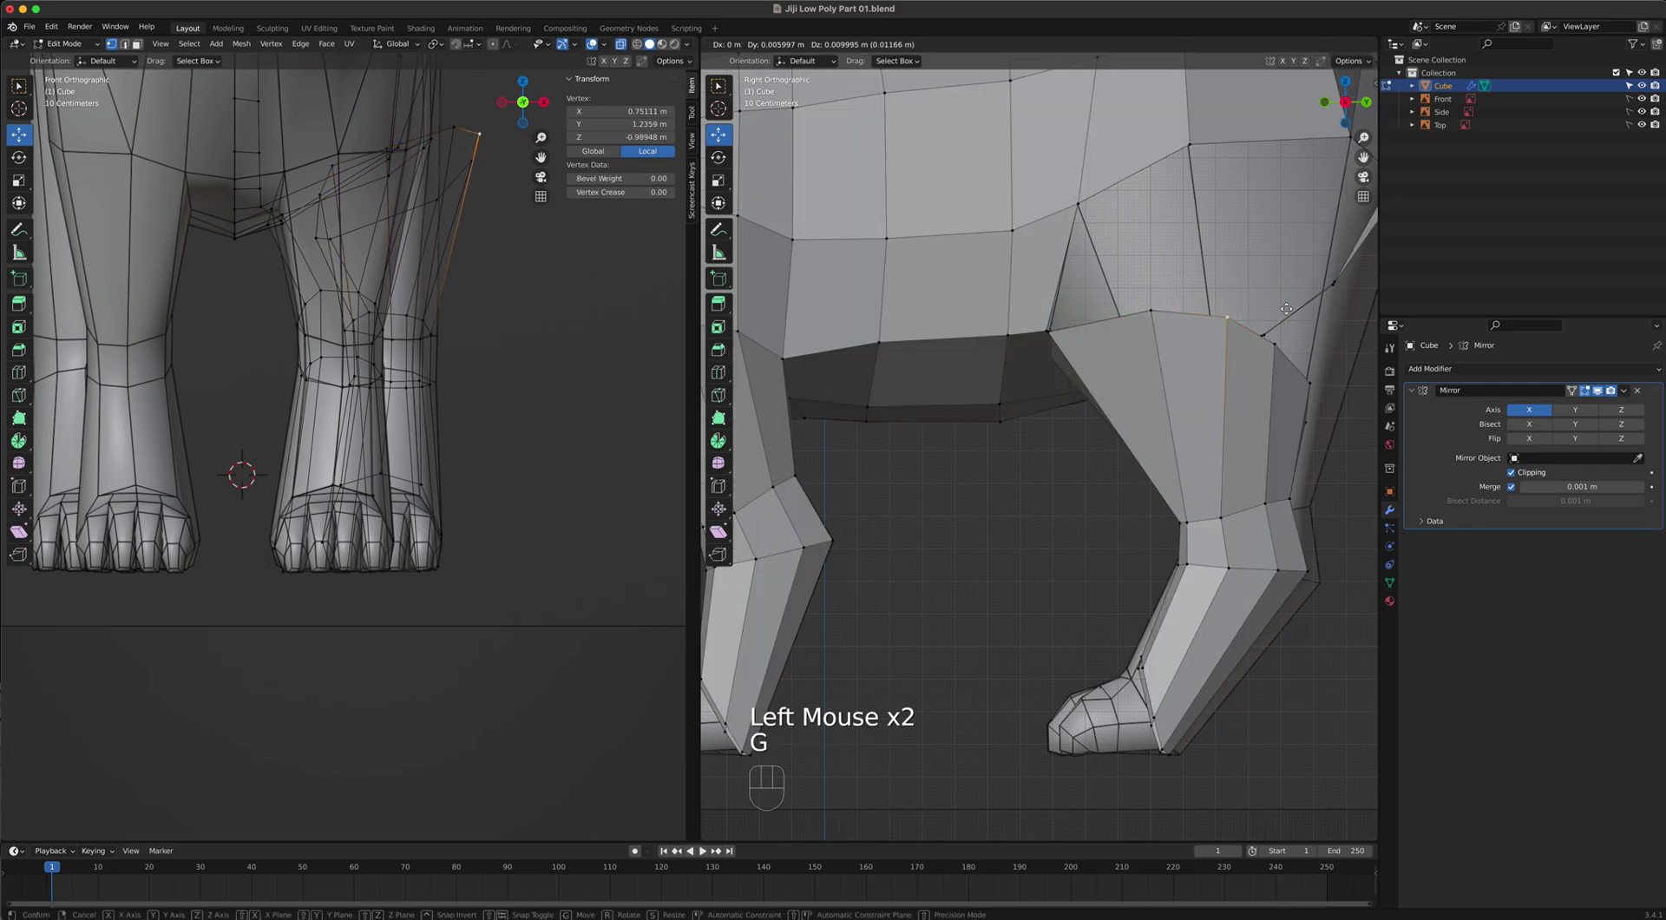
pyautogui.click(1280, 335)
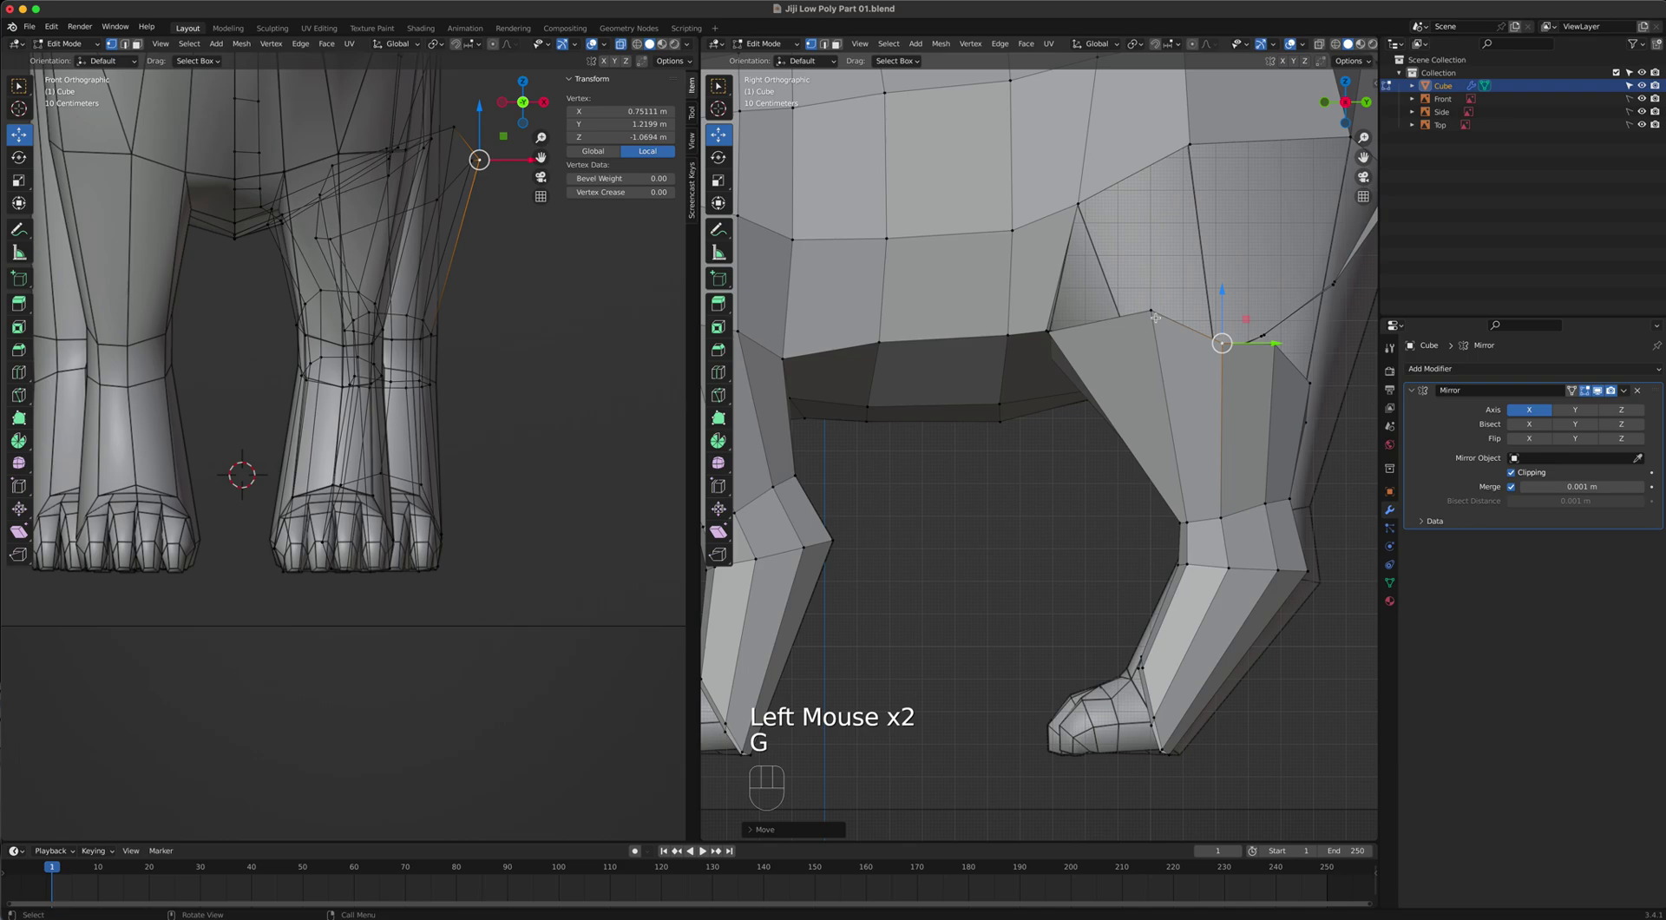
pyautogui.click(1153, 313)
pyautogui.press('g')
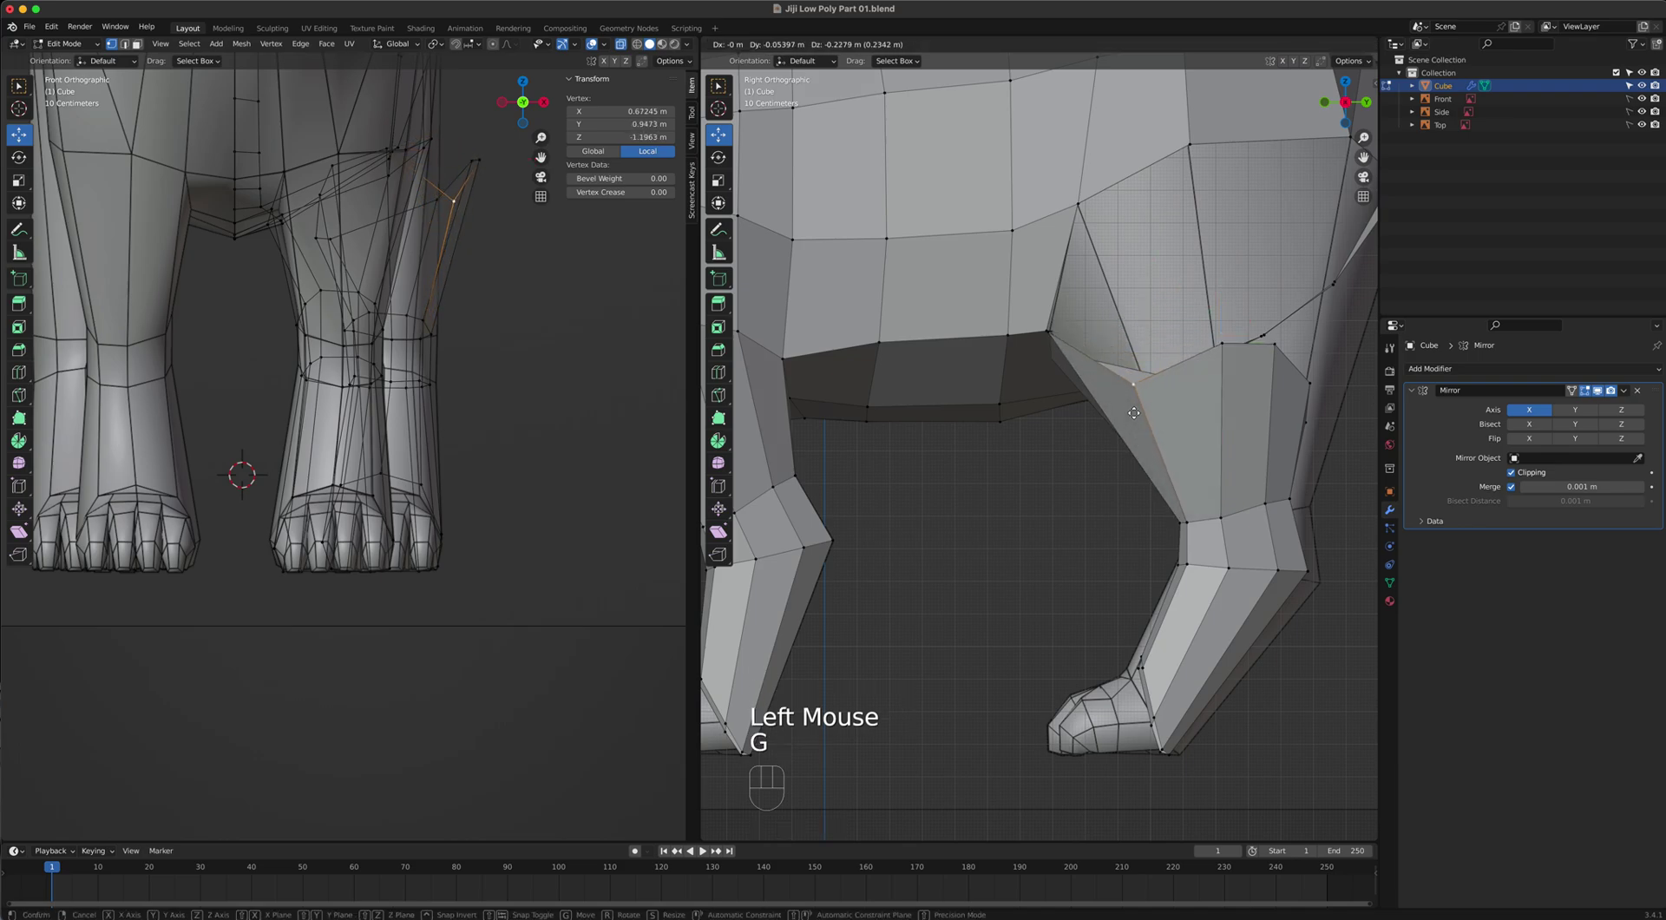
pyautogui.click(1139, 404)
# Move the front outer rim vertex up to the front corner of the hip opening and merge it into the body vertex there.
pyautogui.keyDown('shift'); pyautogui.moveTo(1139, 387); pyautogui.dragTo(1013, 462, button='middle'); pyautogui.keyUp('shift')
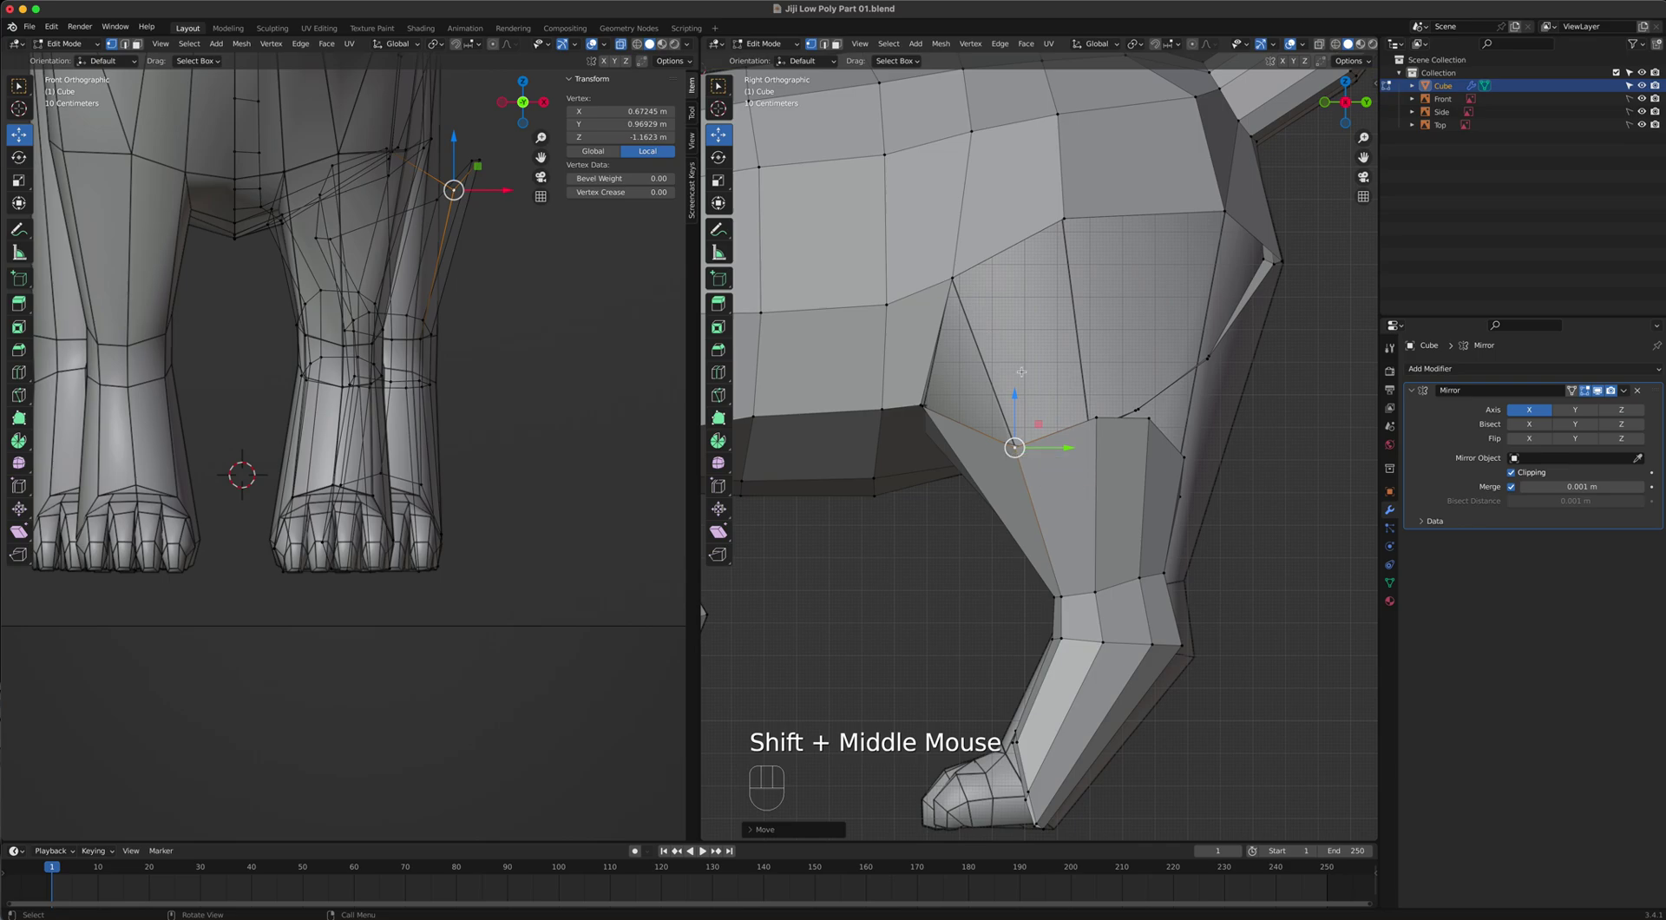
pyautogui.scroll(-4, 1021, 371)
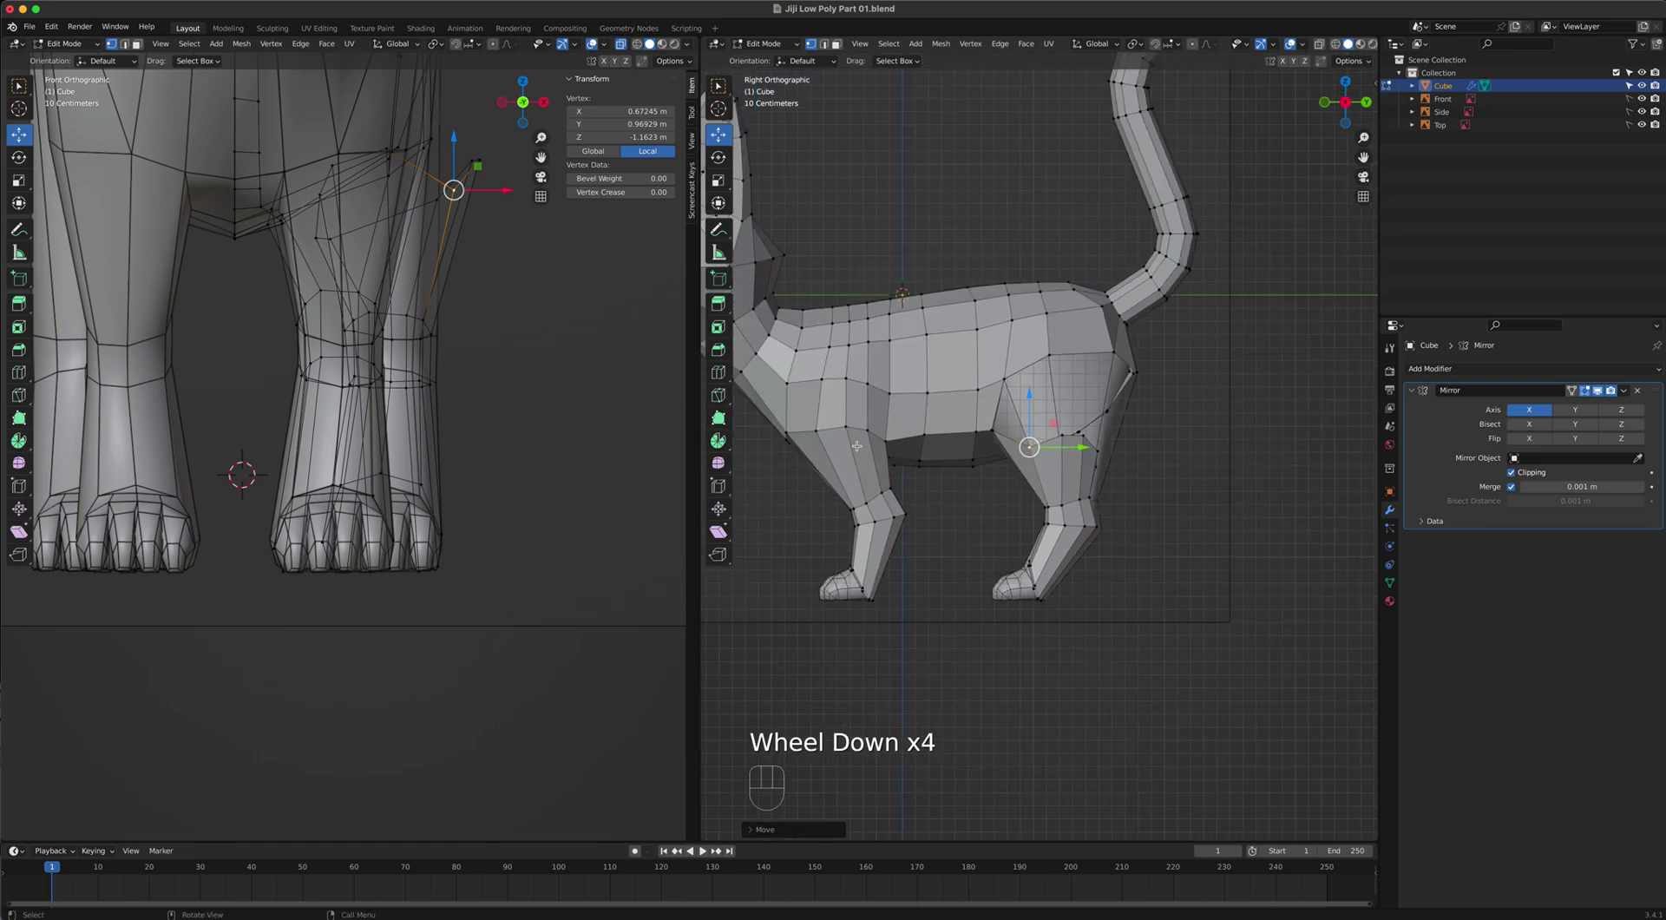
pyautogui.scroll(3, 1082, 427)
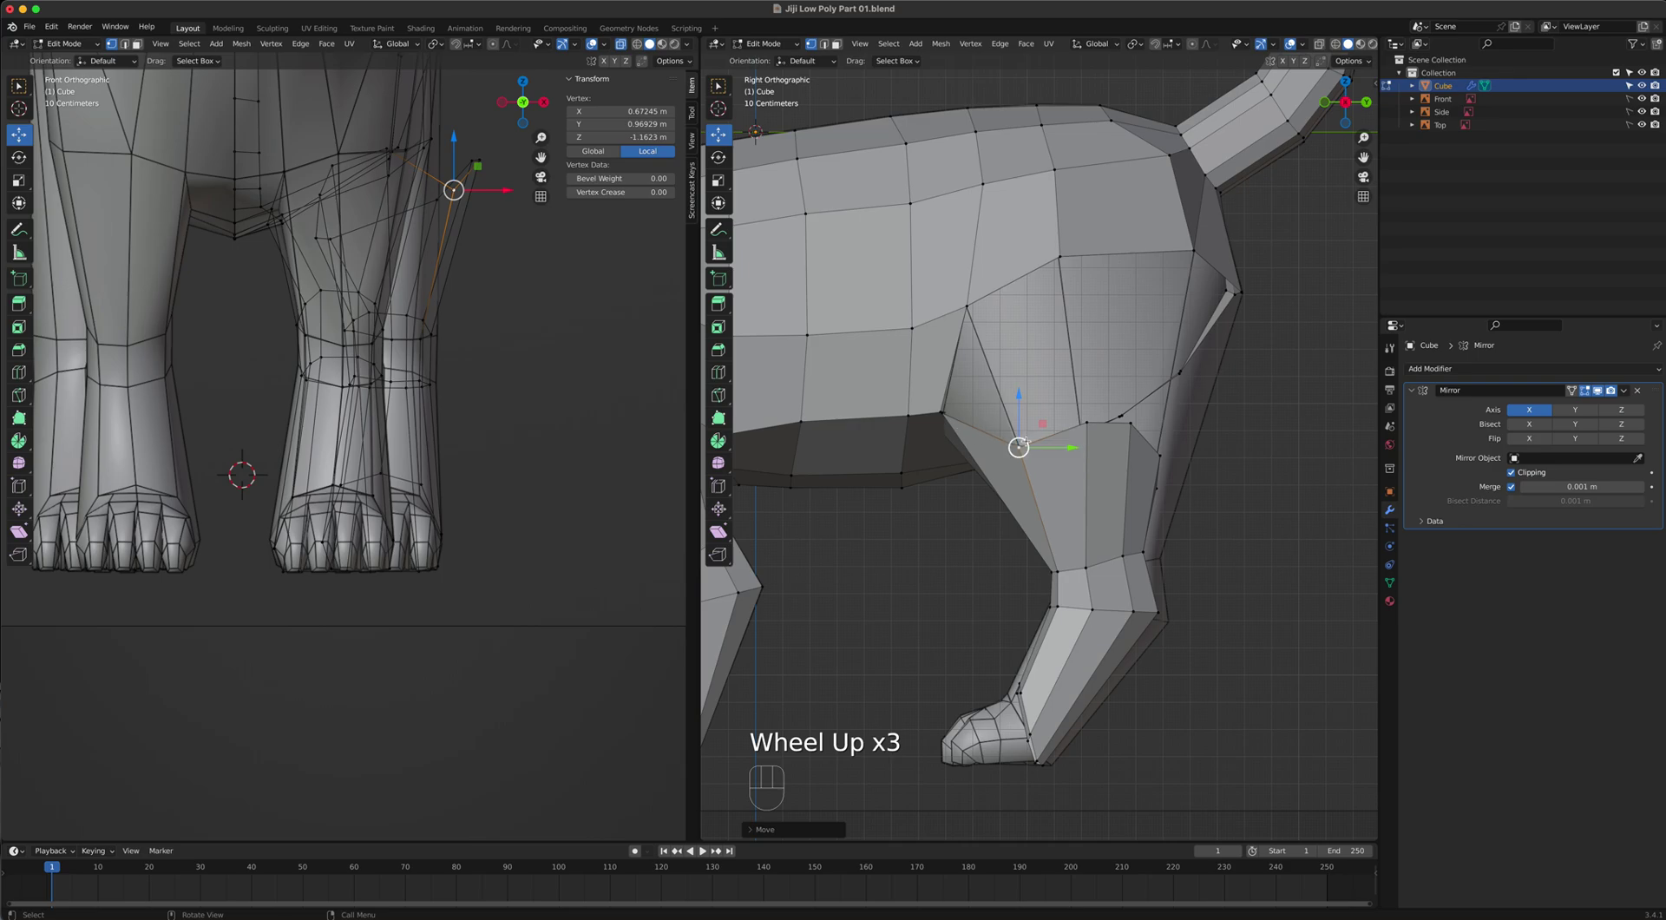
pyautogui.press('g')
pyautogui.click(978, 316)
pyautogui.keyDown('shift'); pyautogui.moveTo(978, 316); pyautogui.dragTo(1032, 441, button='middle'); pyautogui.keyUp('shift')
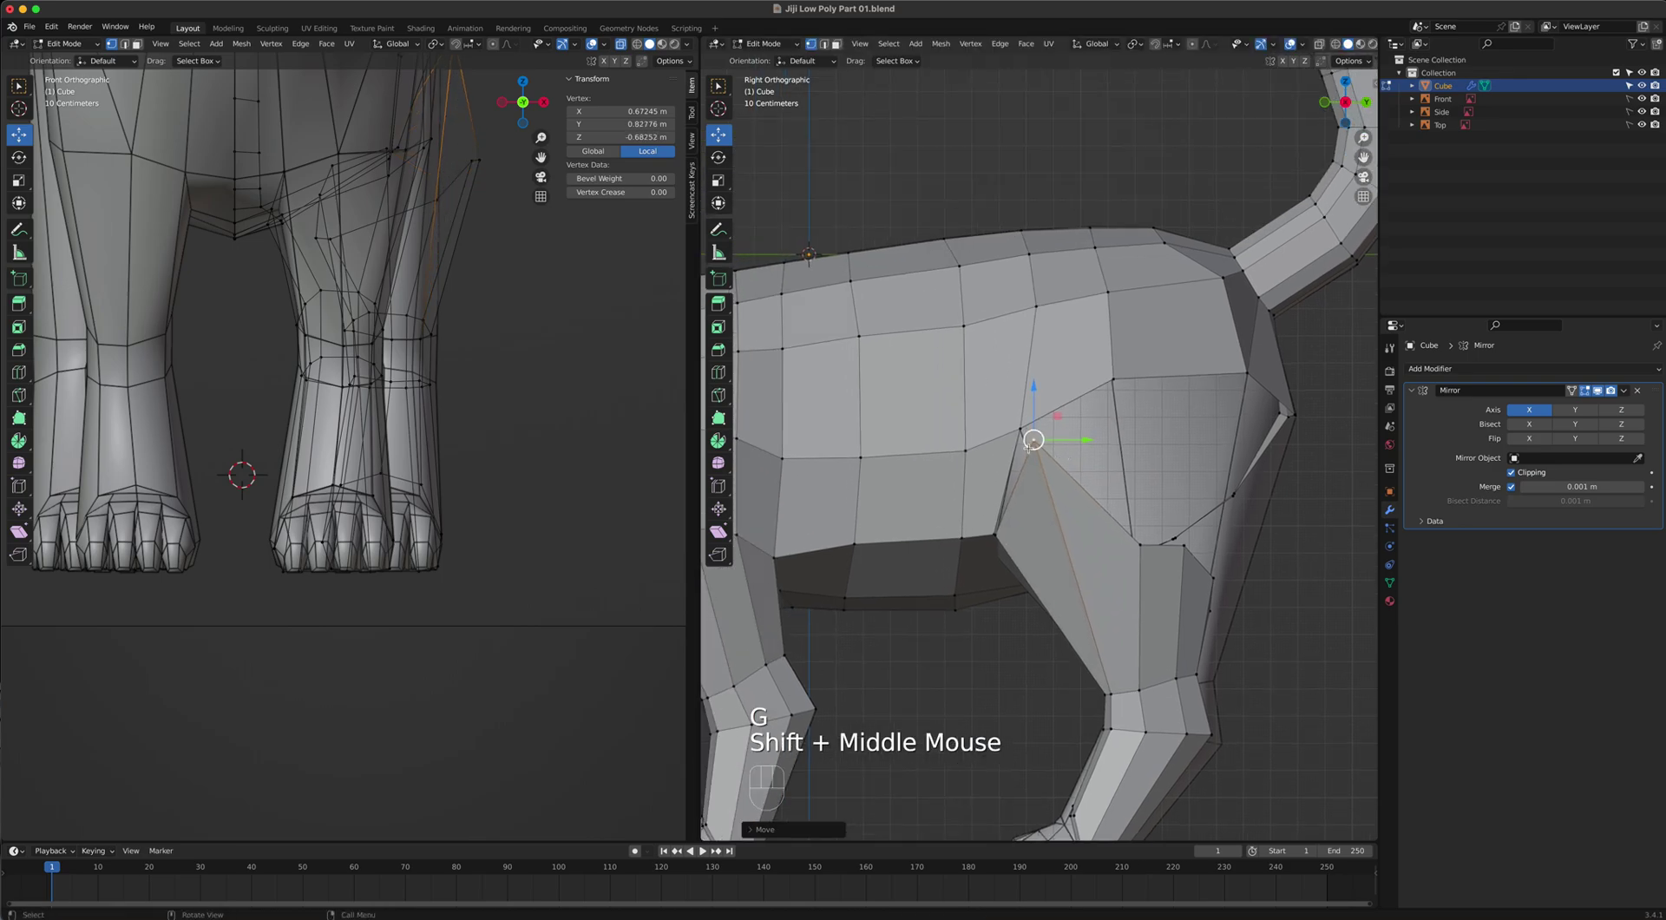
pyautogui.click(1032, 440)
pyautogui.keyDown('shift'); pyautogui.click(1022, 430); pyautogui.keyUp('shift')
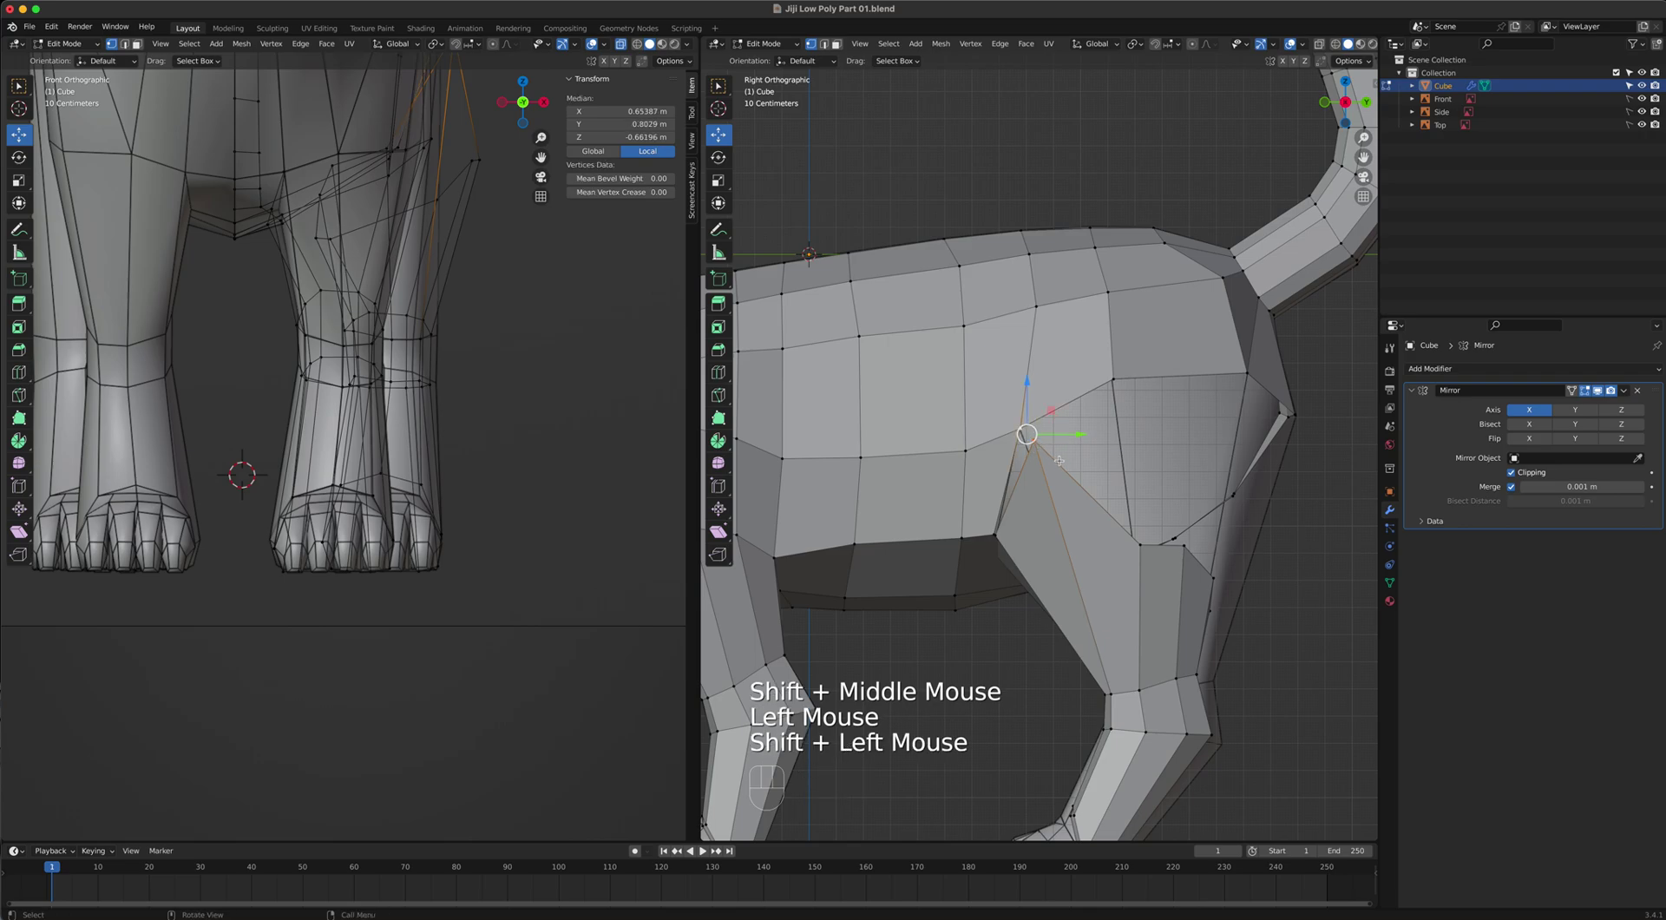
pyautogui.press('m')
pyautogui.click(1057, 459)
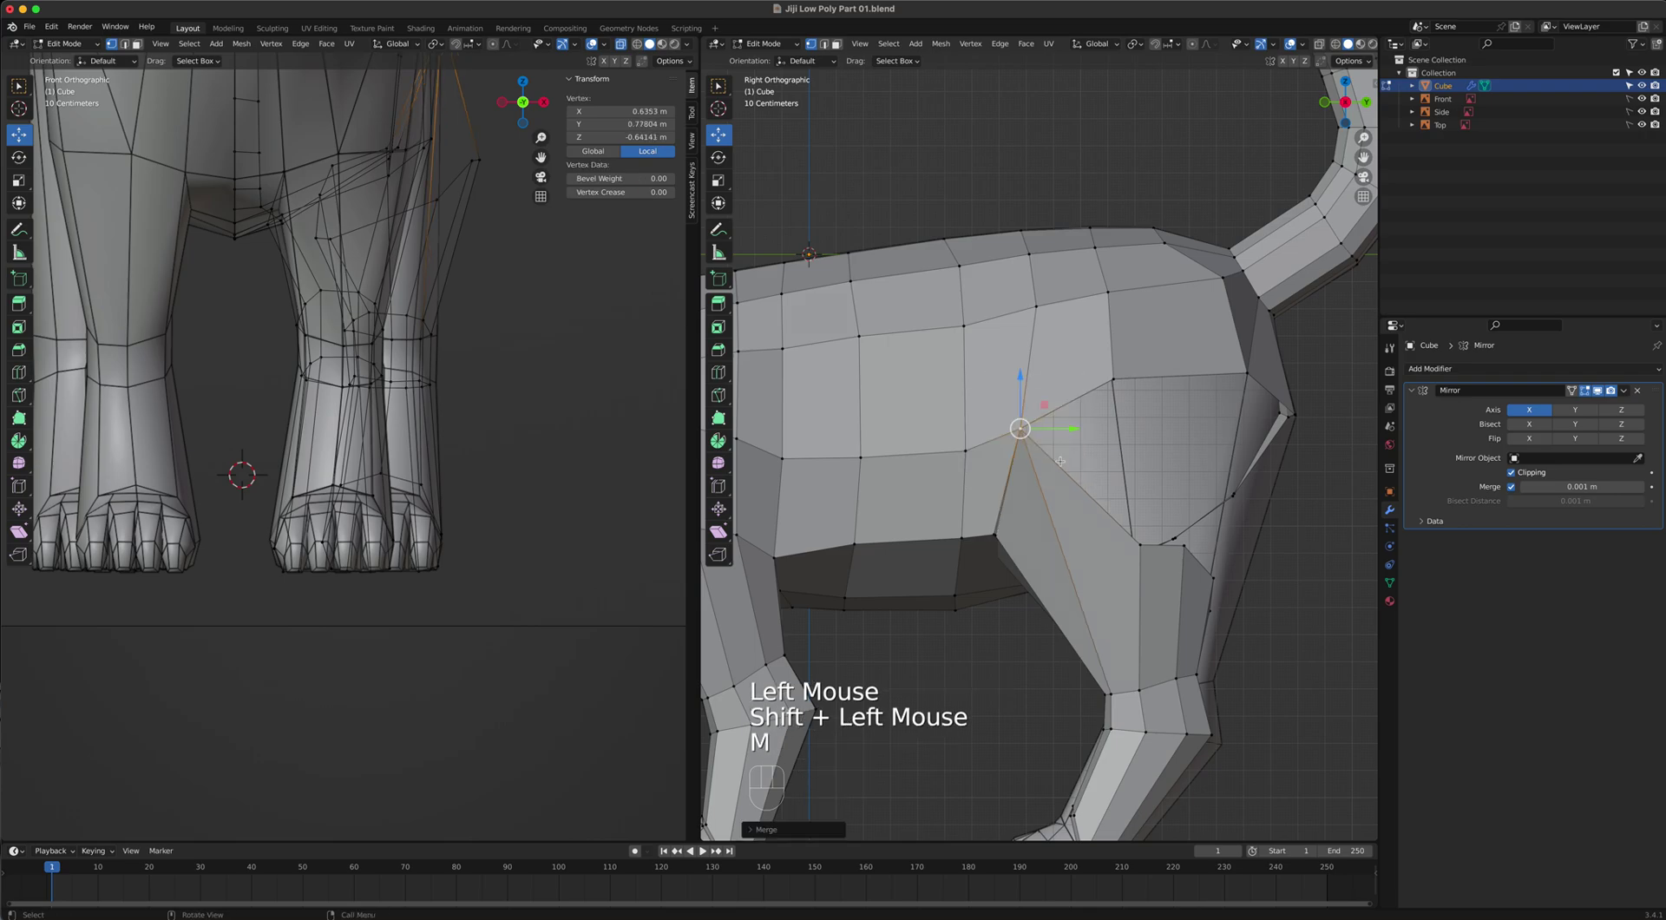
# Merge the next two outer rim vertices of the hind leg into the body vertices above them along the hip opening.
pyautogui.click(1140, 544)
pyautogui.keyDown('shift'); pyautogui.click(1112, 386); pyautogui.keyUp('shift')
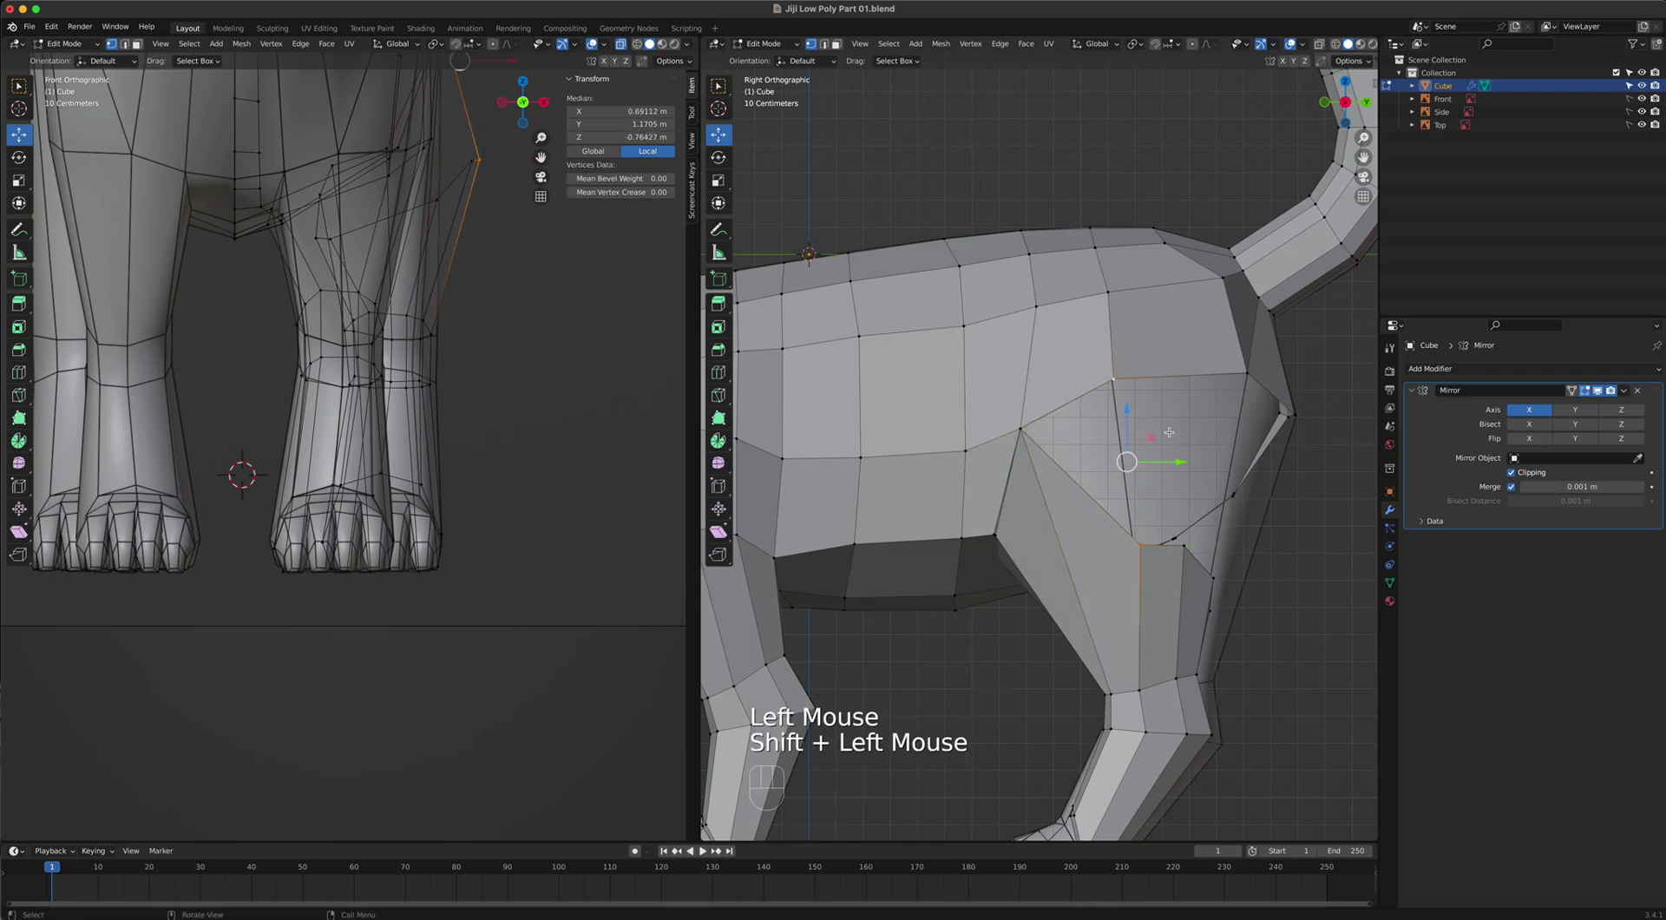
pyautogui.hotkey('shift', 'r')
pyautogui.click(1182, 543)
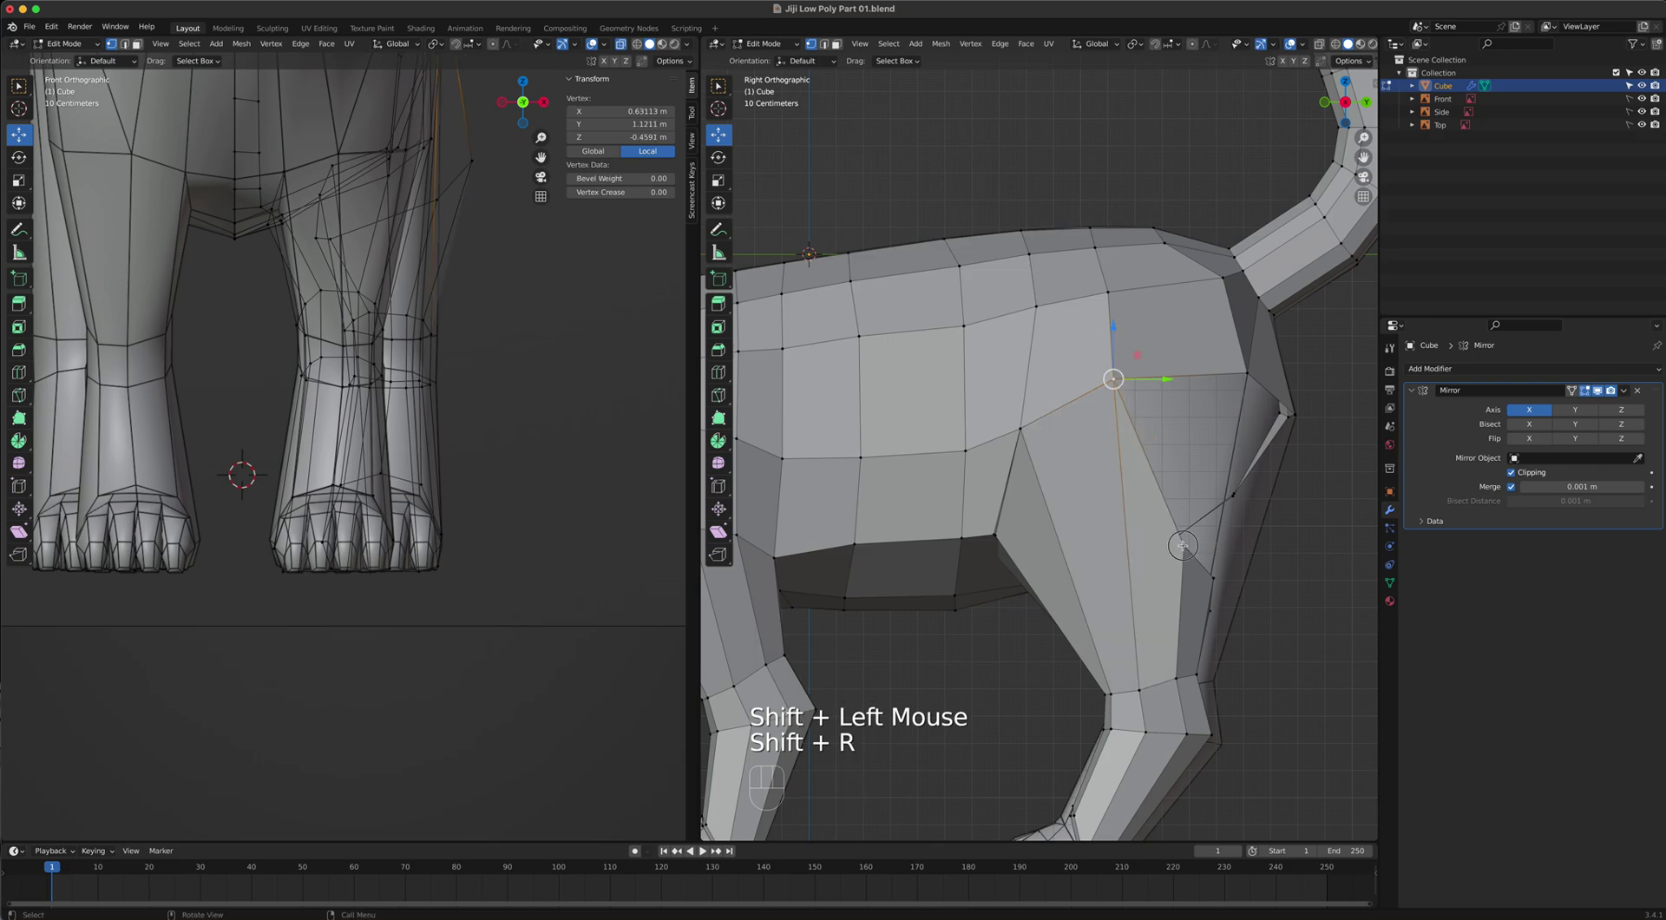
pyautogui.keyDown('shift'); pyautogui.click(1242, 382); pyautogui.keyUp('shift')
pyautogui.hotkey('shift', 'r')
# Merge the two rear rim vertices of the hind leg into the body vertices on the rump's lower edge.
pyautogui.moveTo(1241, 411); pyautogui.dragTo(1198, 527, button='middle')
pyautogui.moveTo(1153, 677); pyautogui.dragTo(1110, 525, button='middle')
pyautogui.scroll(3, 1180, 595)
pyautogui.scroll(-2, 1107, 520)
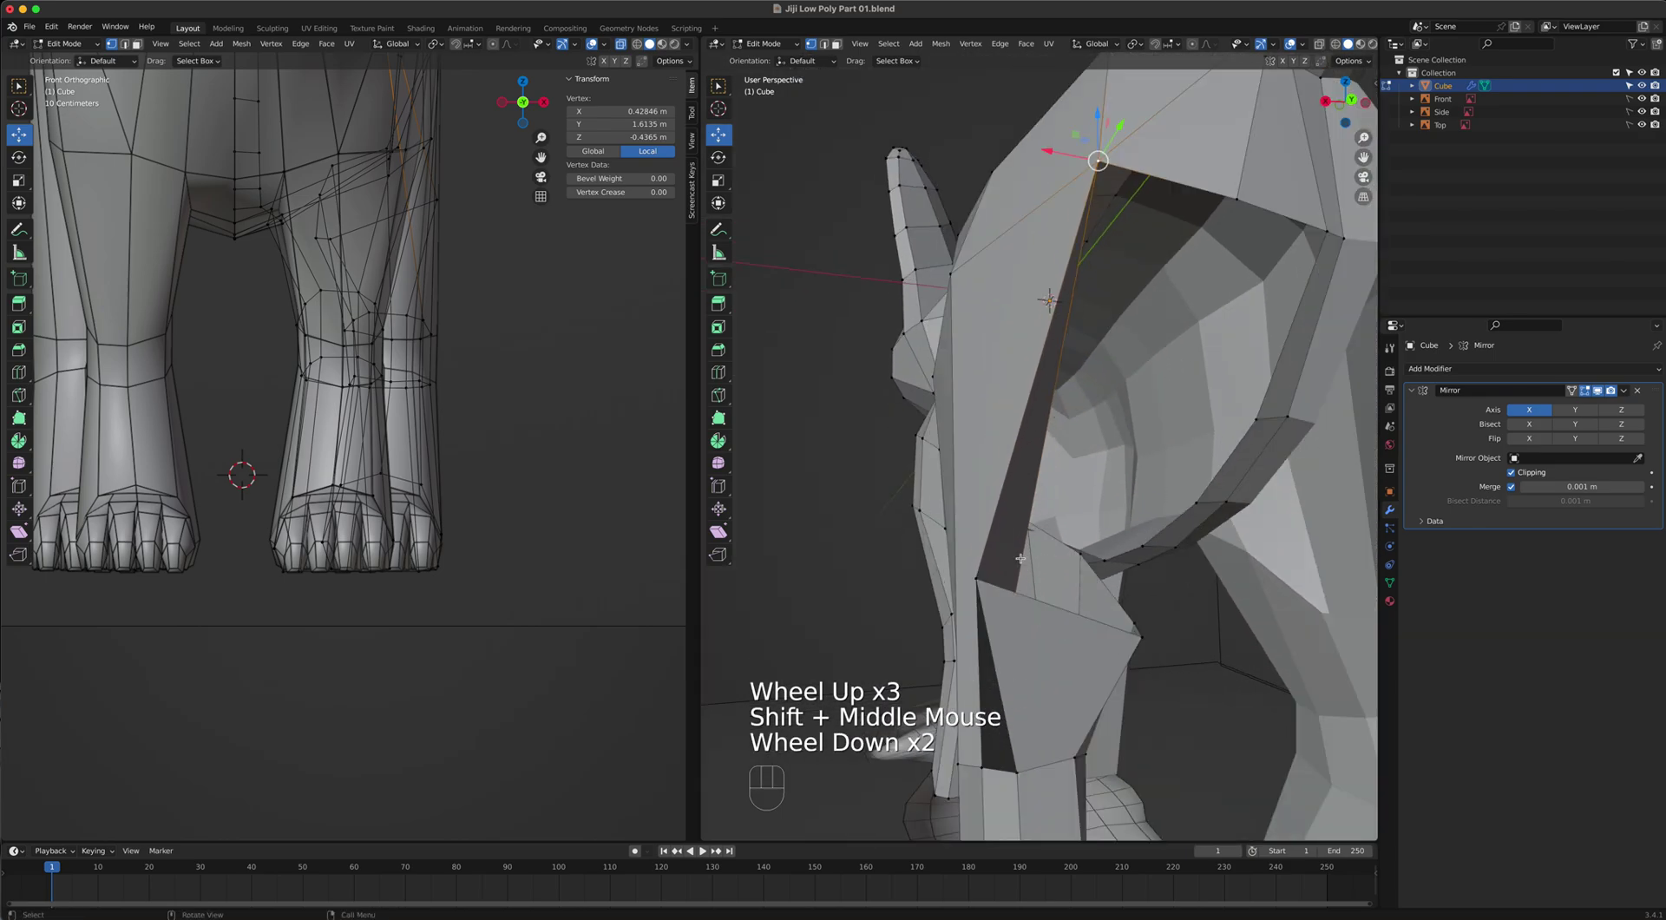
pyautogui.click(978, 579)
pyautogui.keyDown('shift'); pyautogui.click(1240, 204); pyautogui.keyUp('shift')
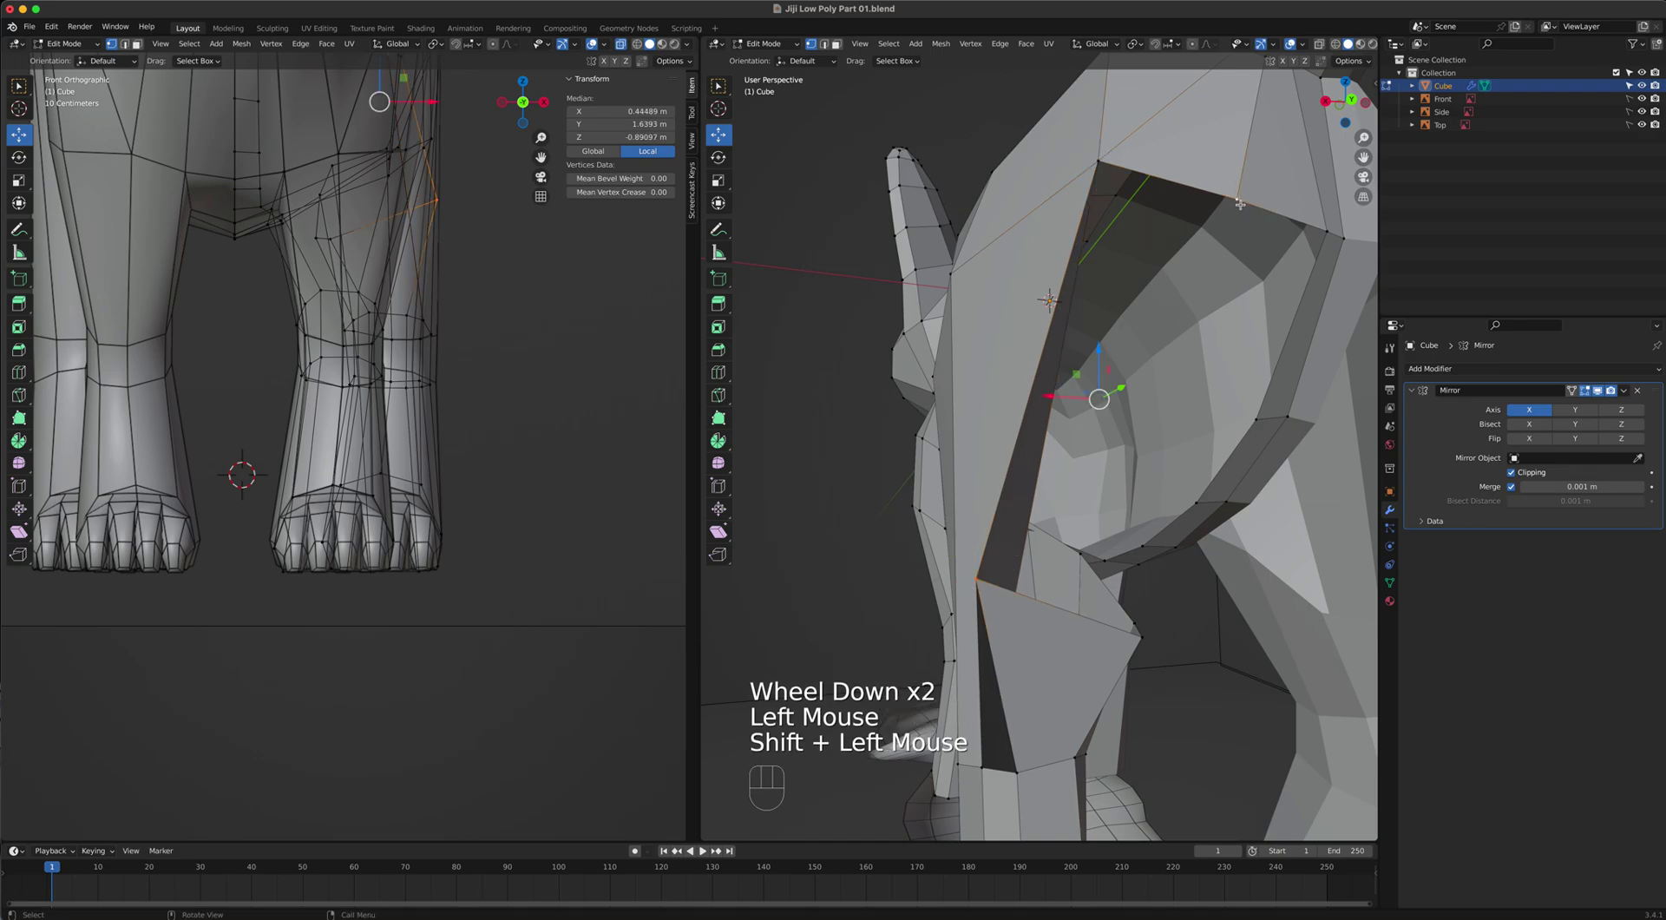
pyautogui.hotkey('shift', 'r')
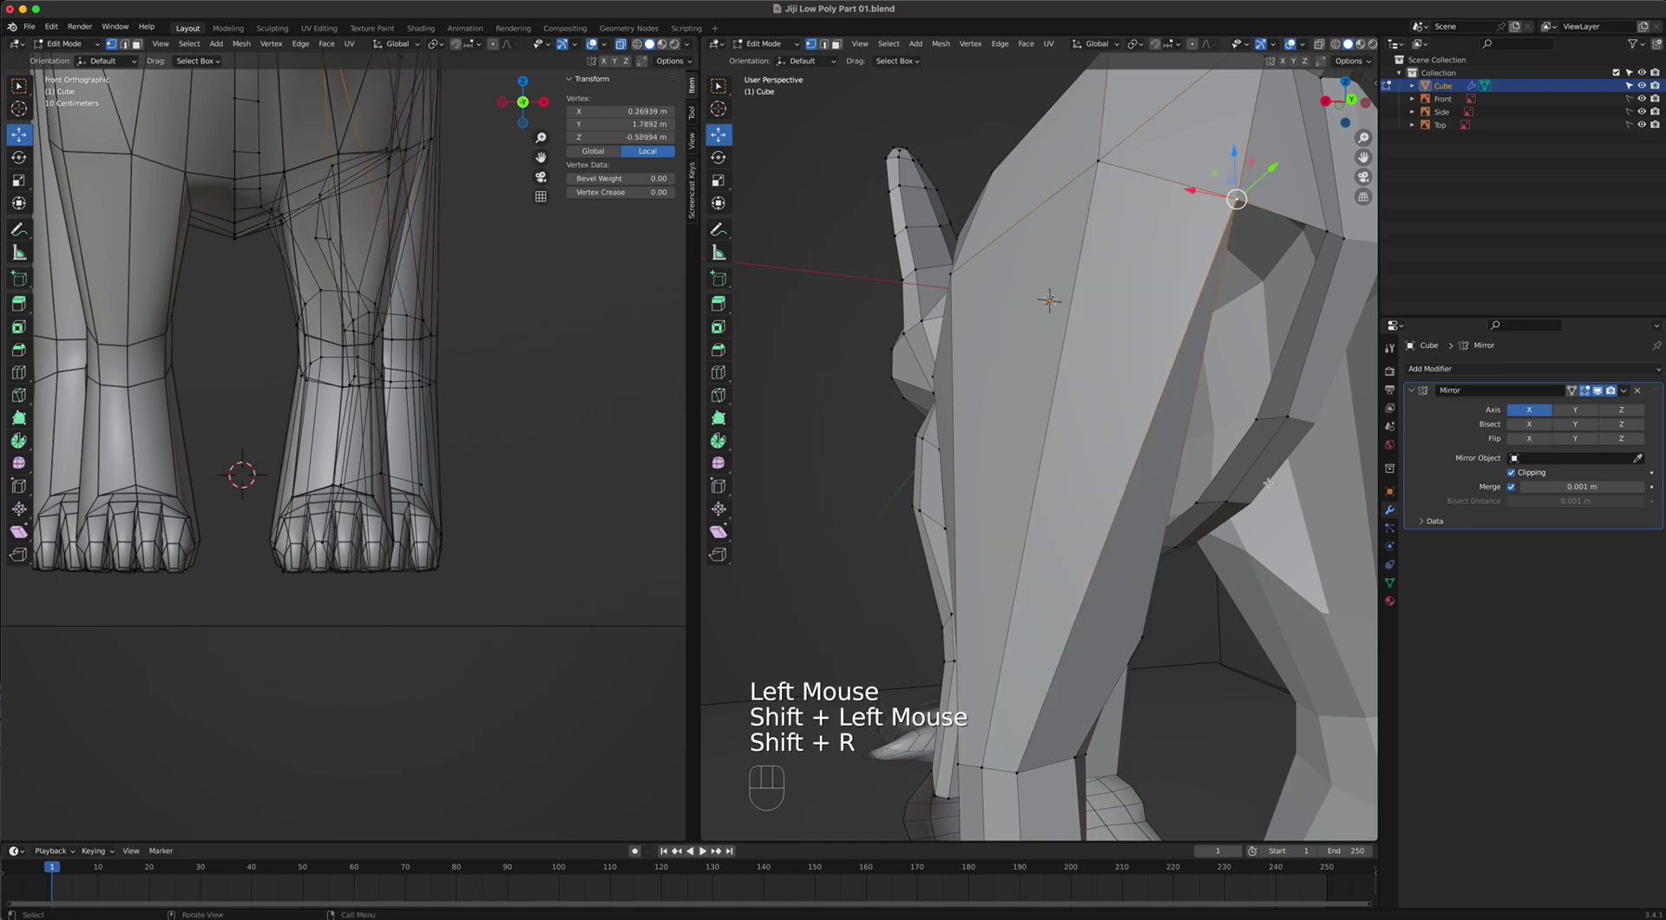
pyautogui.click(1145, 639)
pyautogui.keyDown('shift'); pyautogui.click(1327, 235); pyautogui.keyUp('shift')
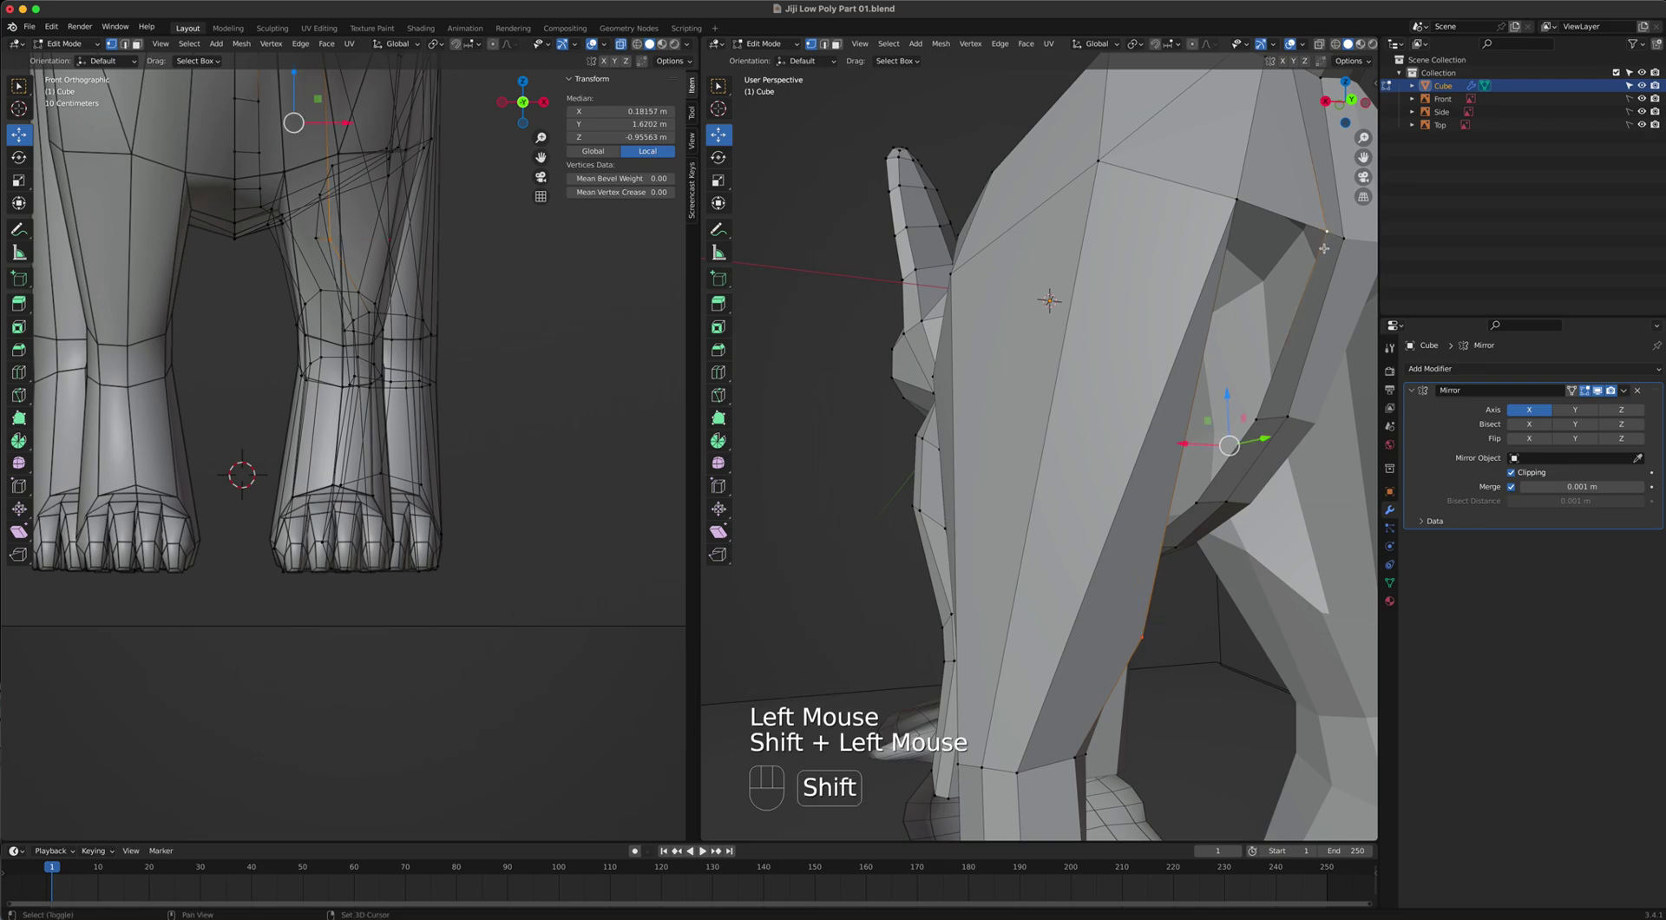
pyautogui.hotkey('shift', 'r')
# Merge the hidden front inner rim vertex of the hind leg into the belly vertex beside it, using X-ray display to select it.
pyautogui.moveTo(1327, 233); pyautogui.dragTo(792, 366, button='middle')
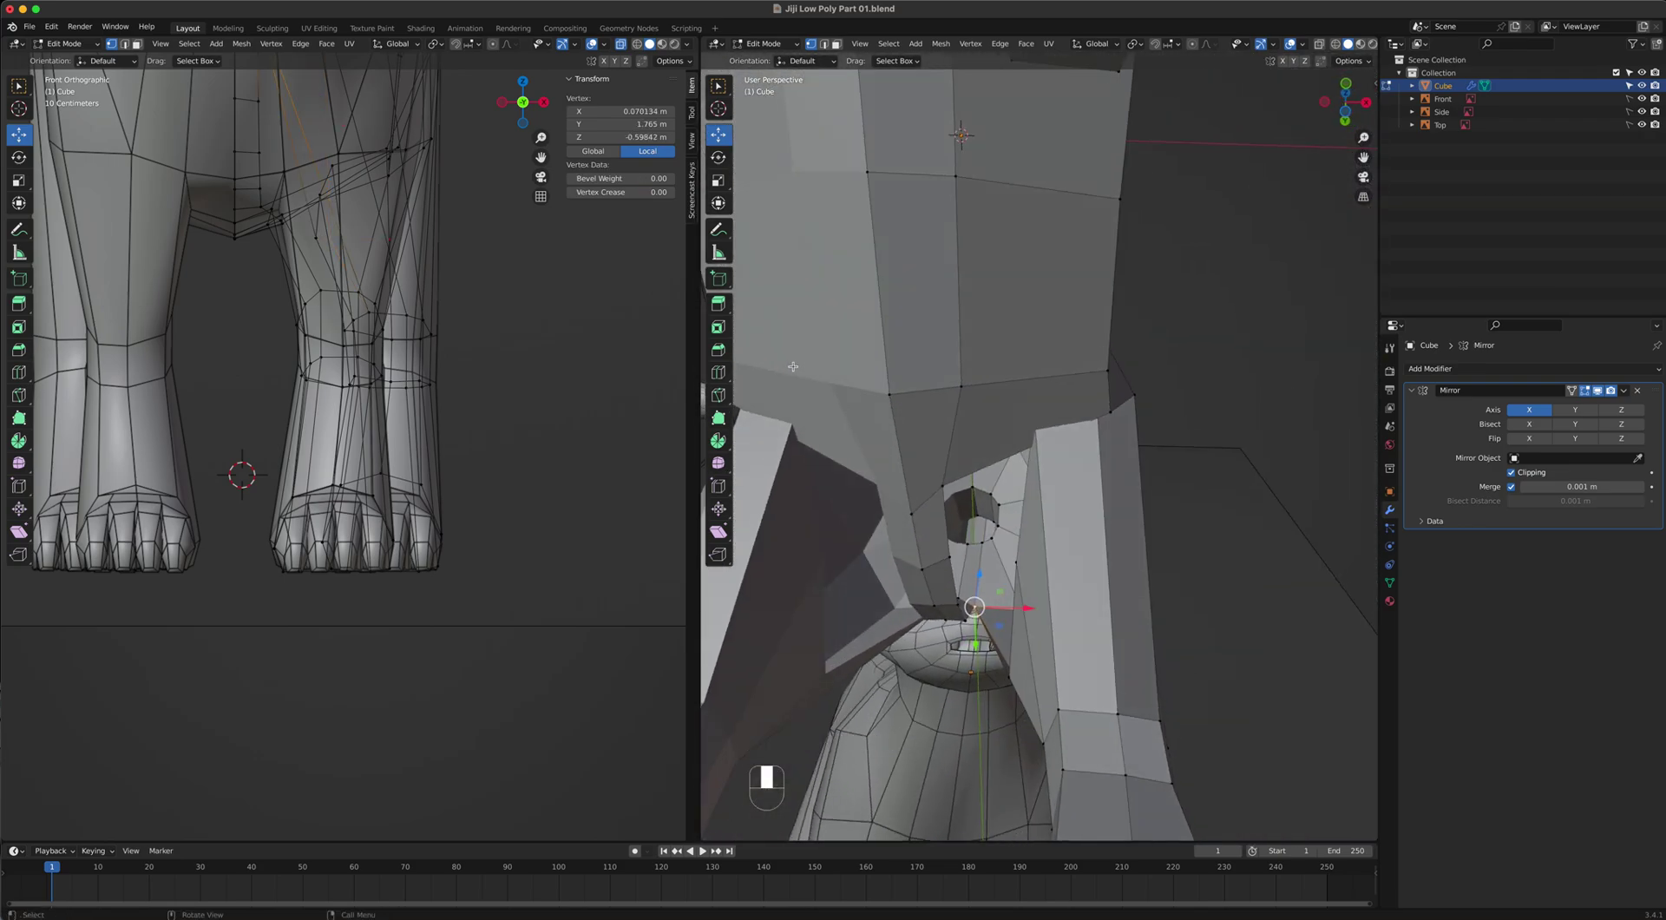
pyautogui.click(1006, 467)
pyautogui.moveTo(1006, 467); pyautogui.dragTo(1242, 96, button='middle')
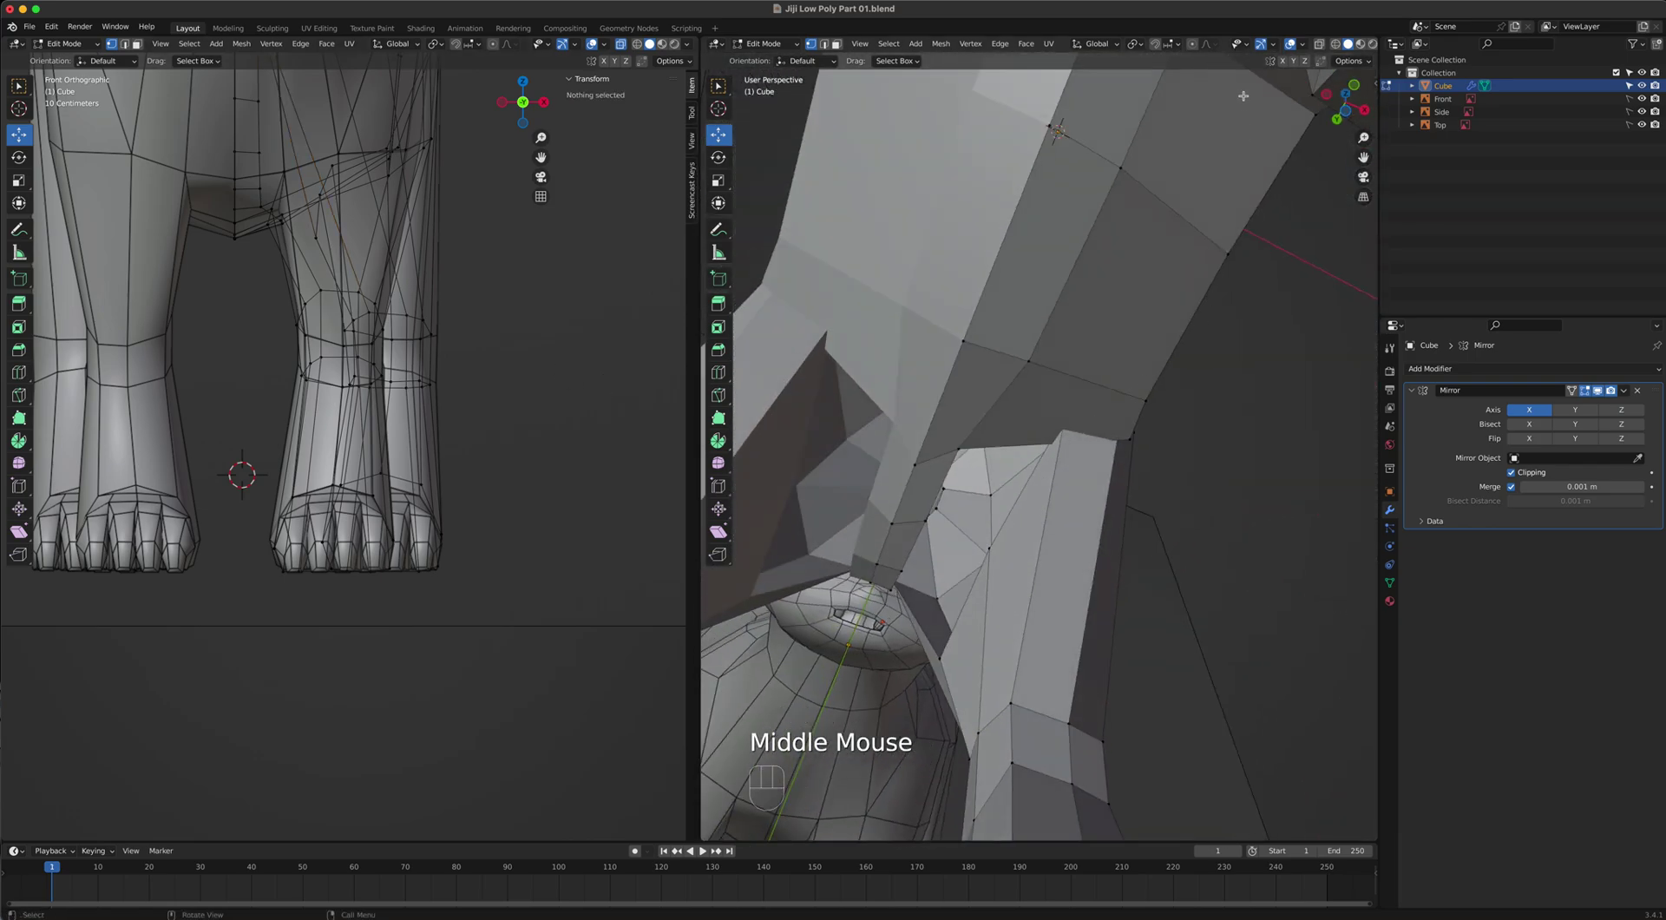
pyautogui.click(1318, 43)
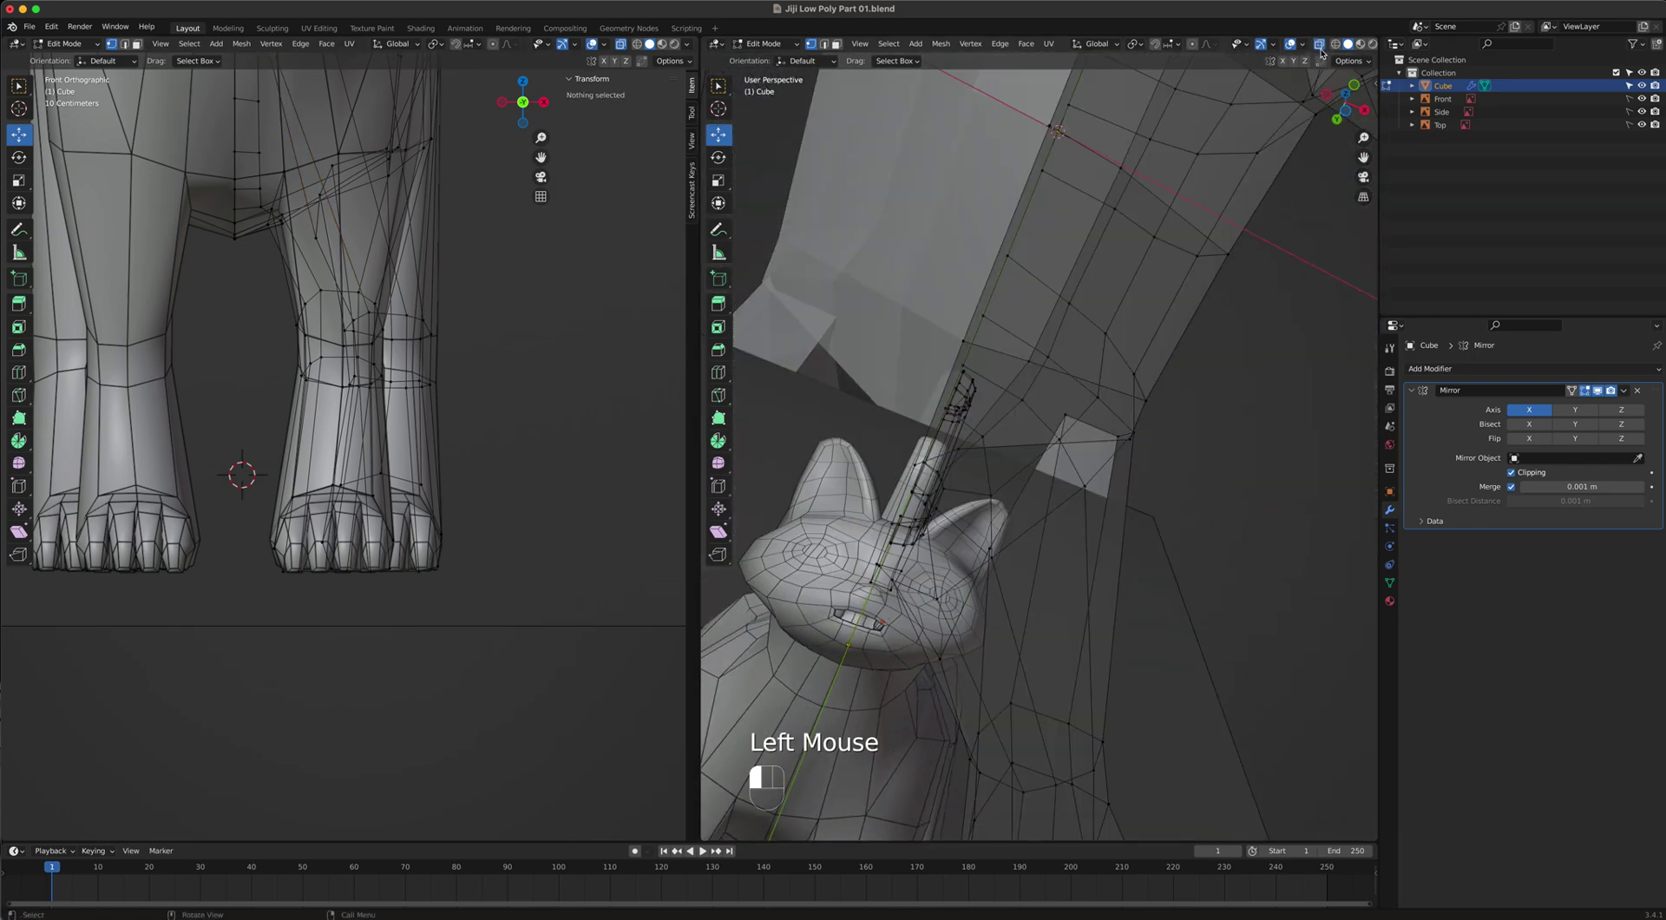
pyautogui.click(1058, 417)
pyautogui.click(1316, 44)
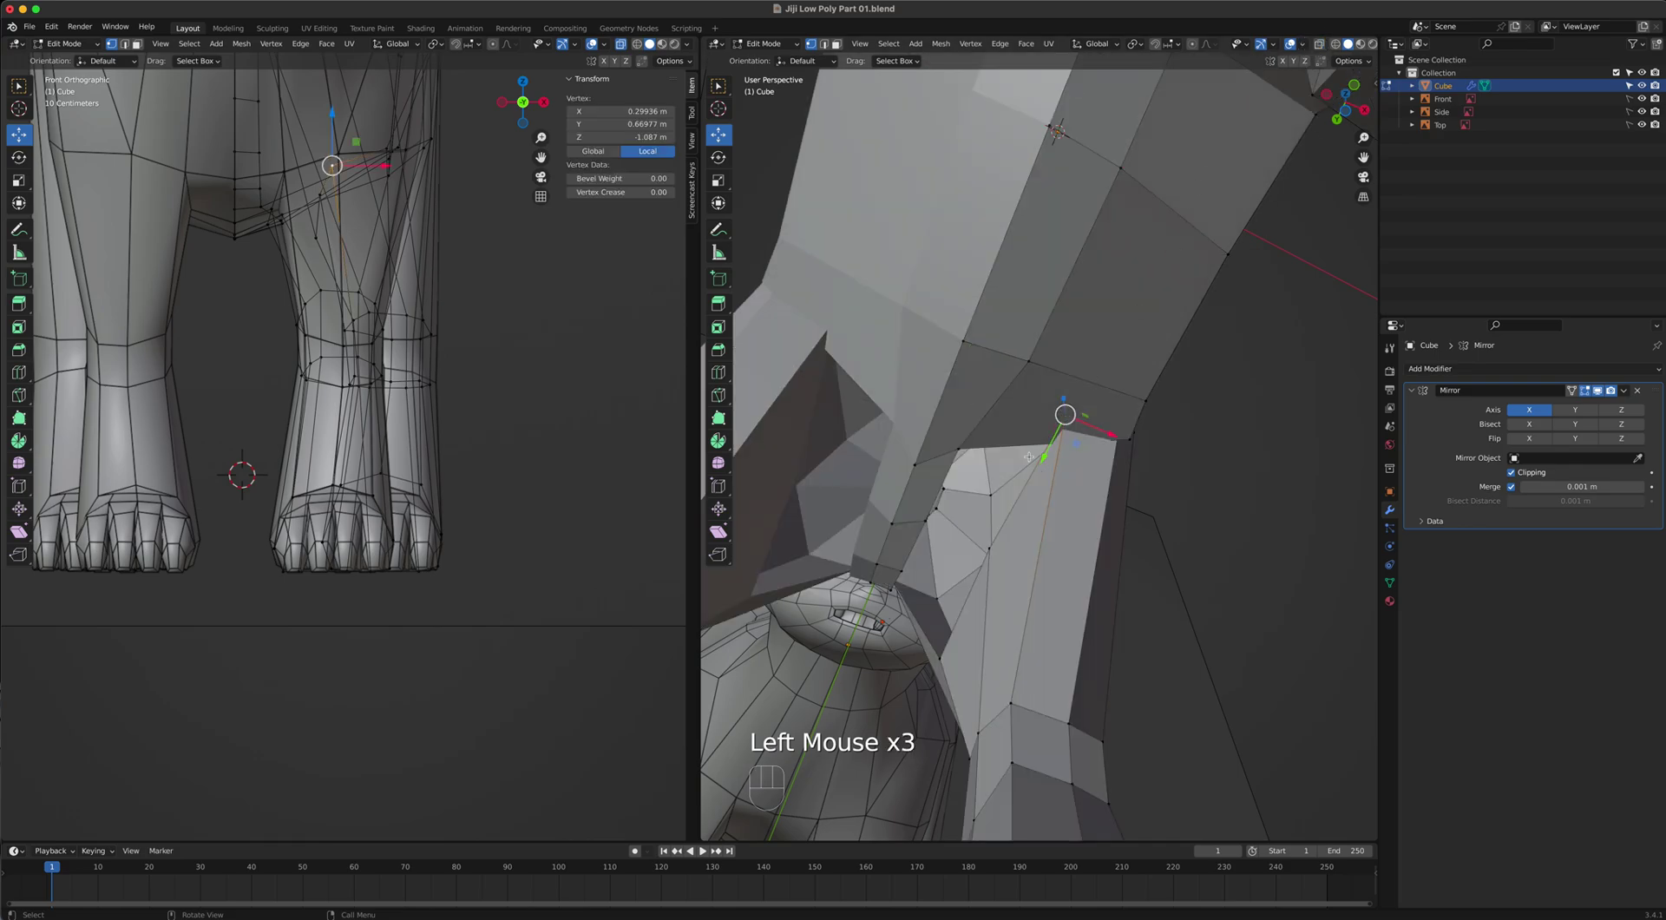
pyautogui.moveTo(1029, 456); pyautogui.dragTo(993, 468, button='middle')
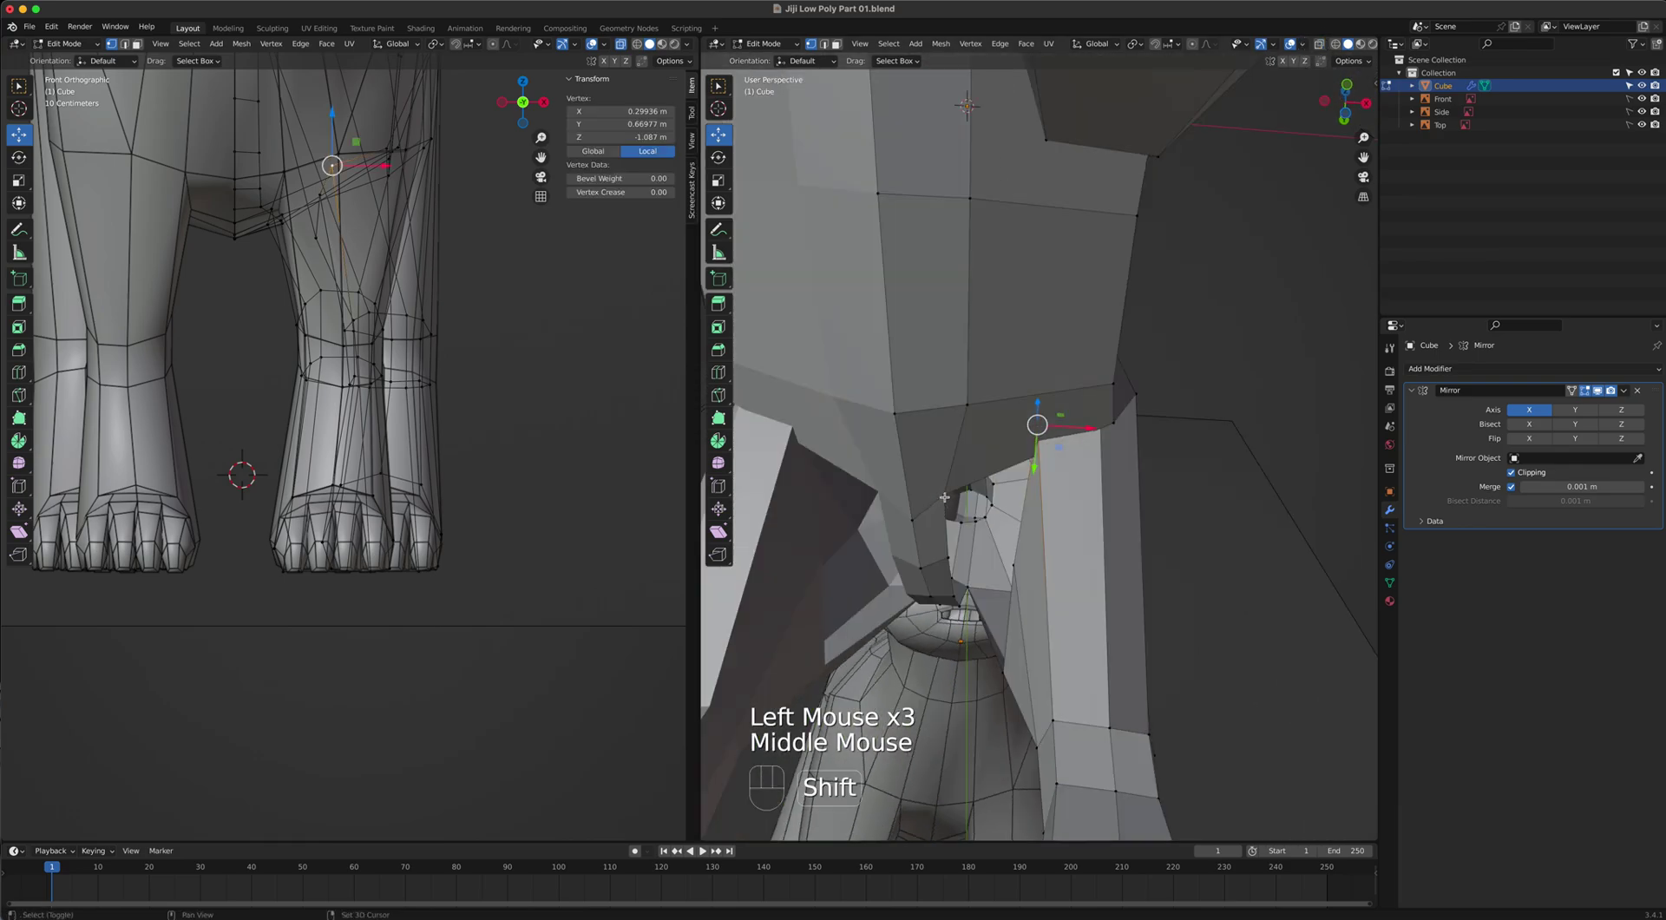
pyautogui.keyDown('shift'); pyautogui.click(945, 499); pyautogui.keyUp('shift')
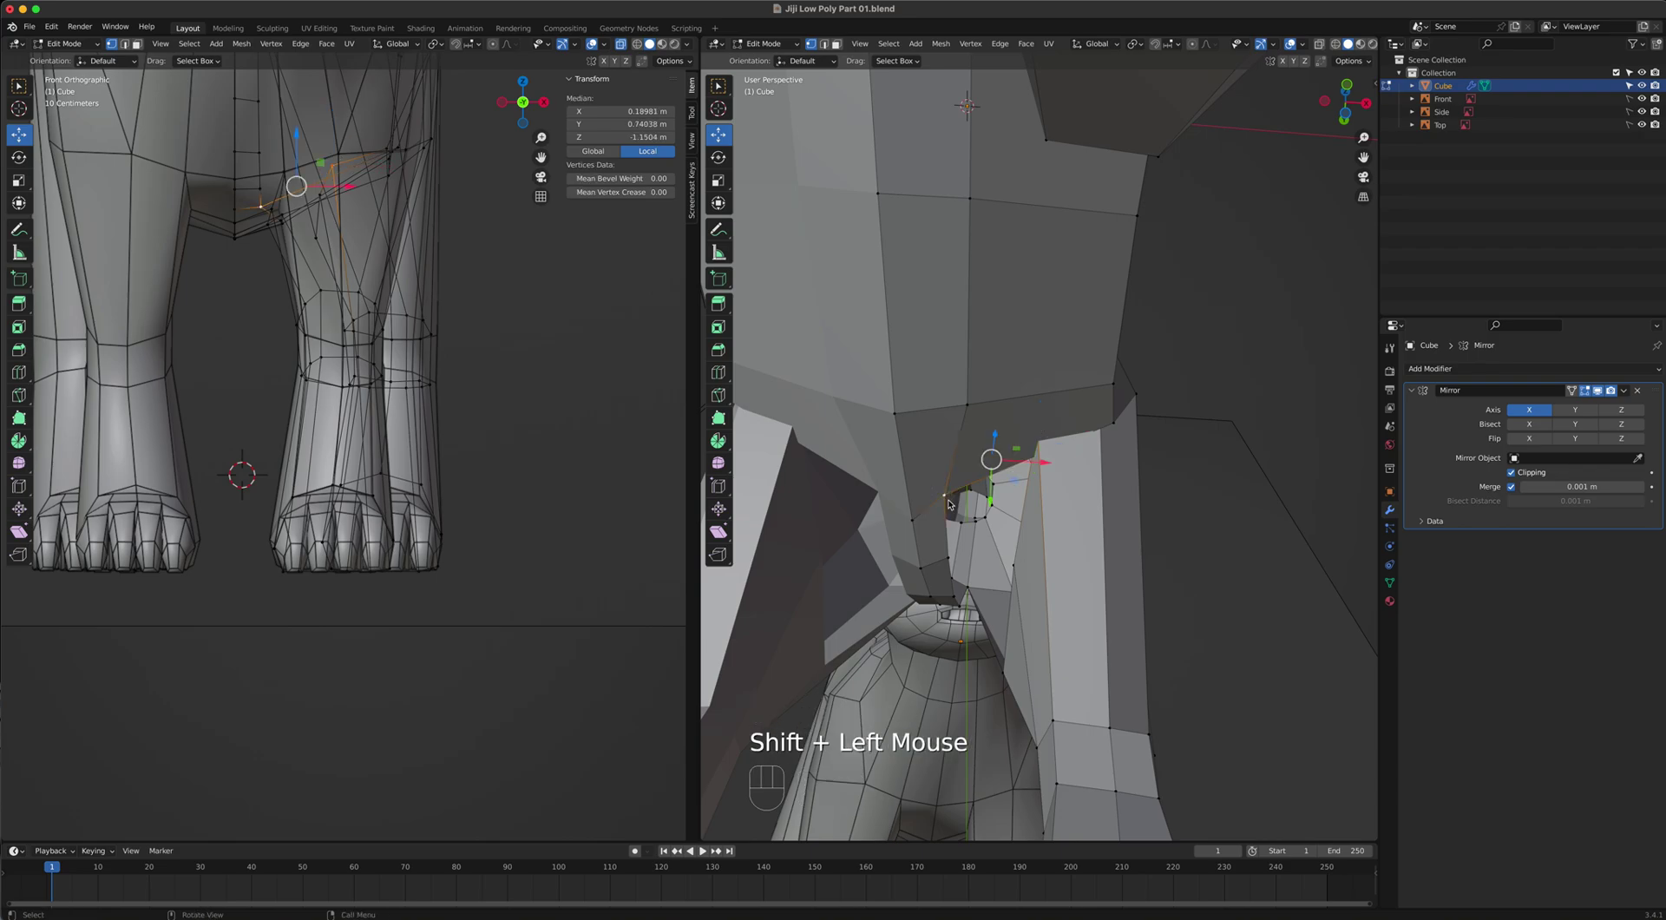
pyautogui.press('m')
pyautogui.click(947, 494)
# Merge the remaining inner rim vertices of the hind leg into the adjacent vertices along the underside strip.
pyautogui.moveTo(947, 494); pyautogui.dragTo(1009, 508, button='middle')
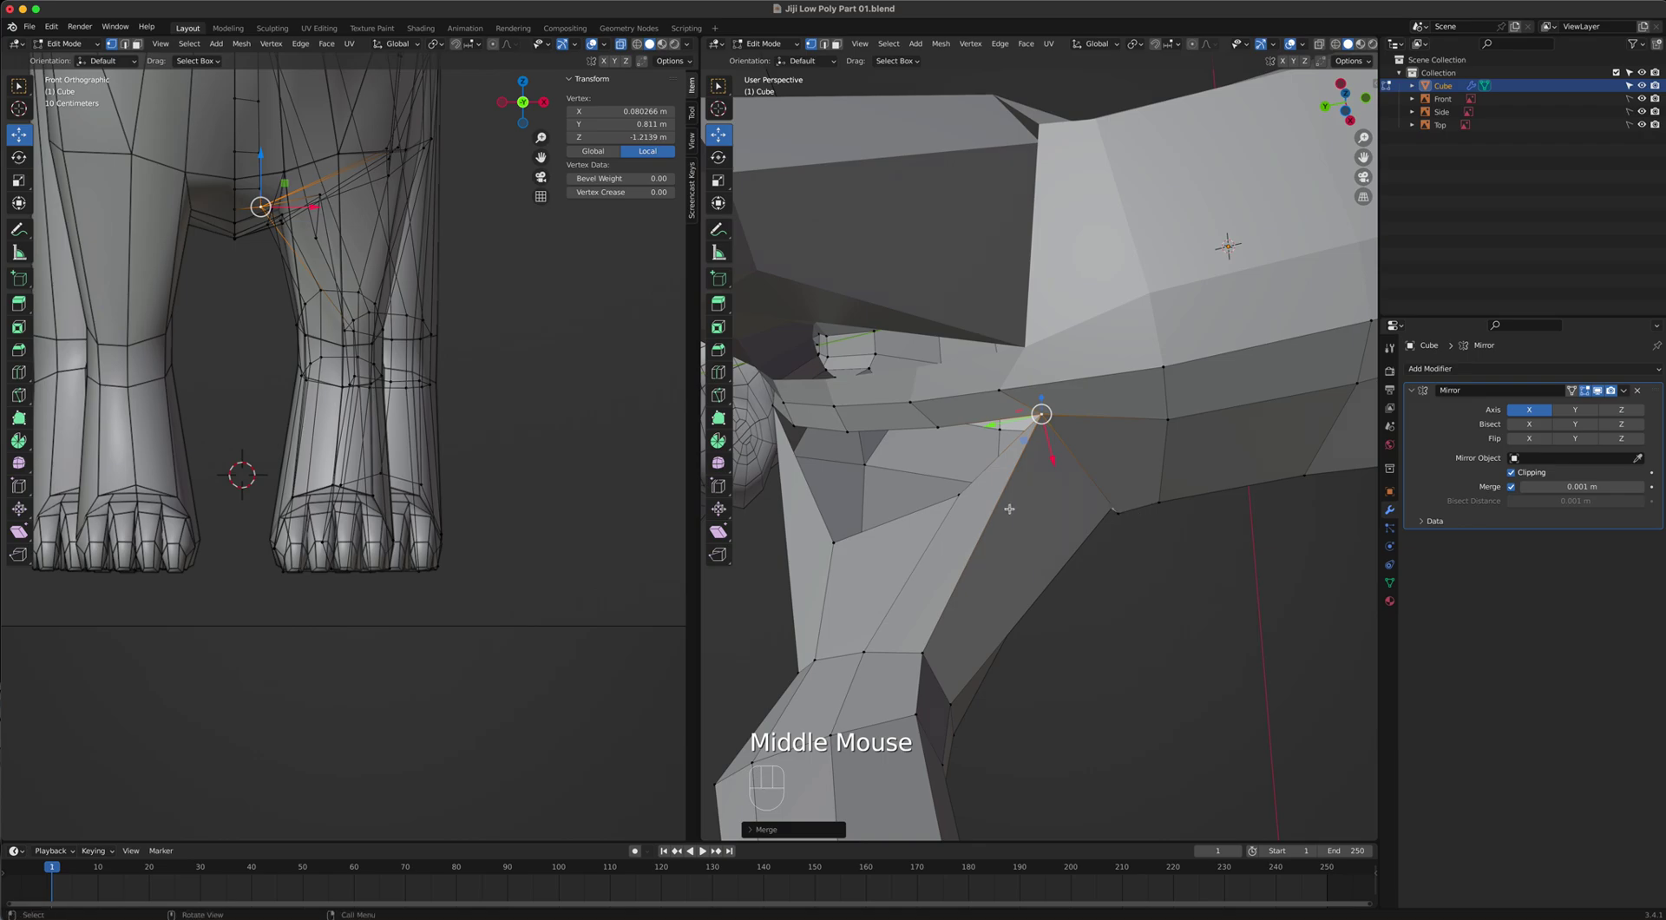
pyautogui.click(963, 495)
pyautogui.keyDown('shift'); pyautogui.click(937, 427); pyautogui.keyUp('shift')
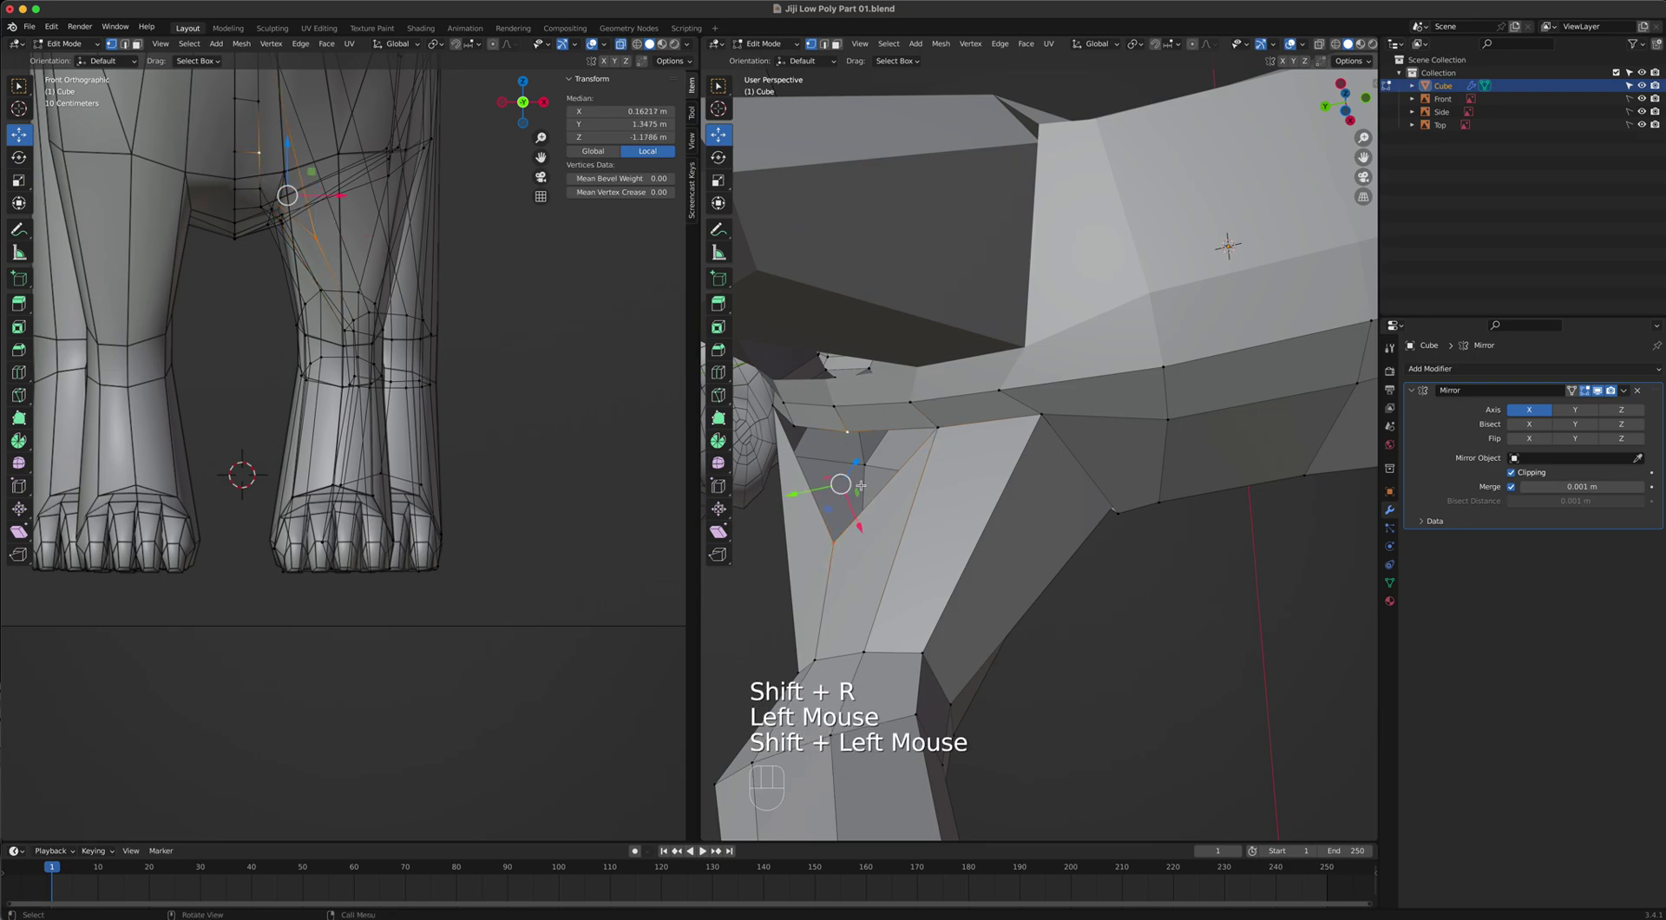
pyautogui.hotkey('shift', 'r')
# Dissolve the extra cross edge on the underside strip between the hind legs.
pyautogui.moveTo(862, 491); pyautogui.dragTo(1257, 389, button='middle')
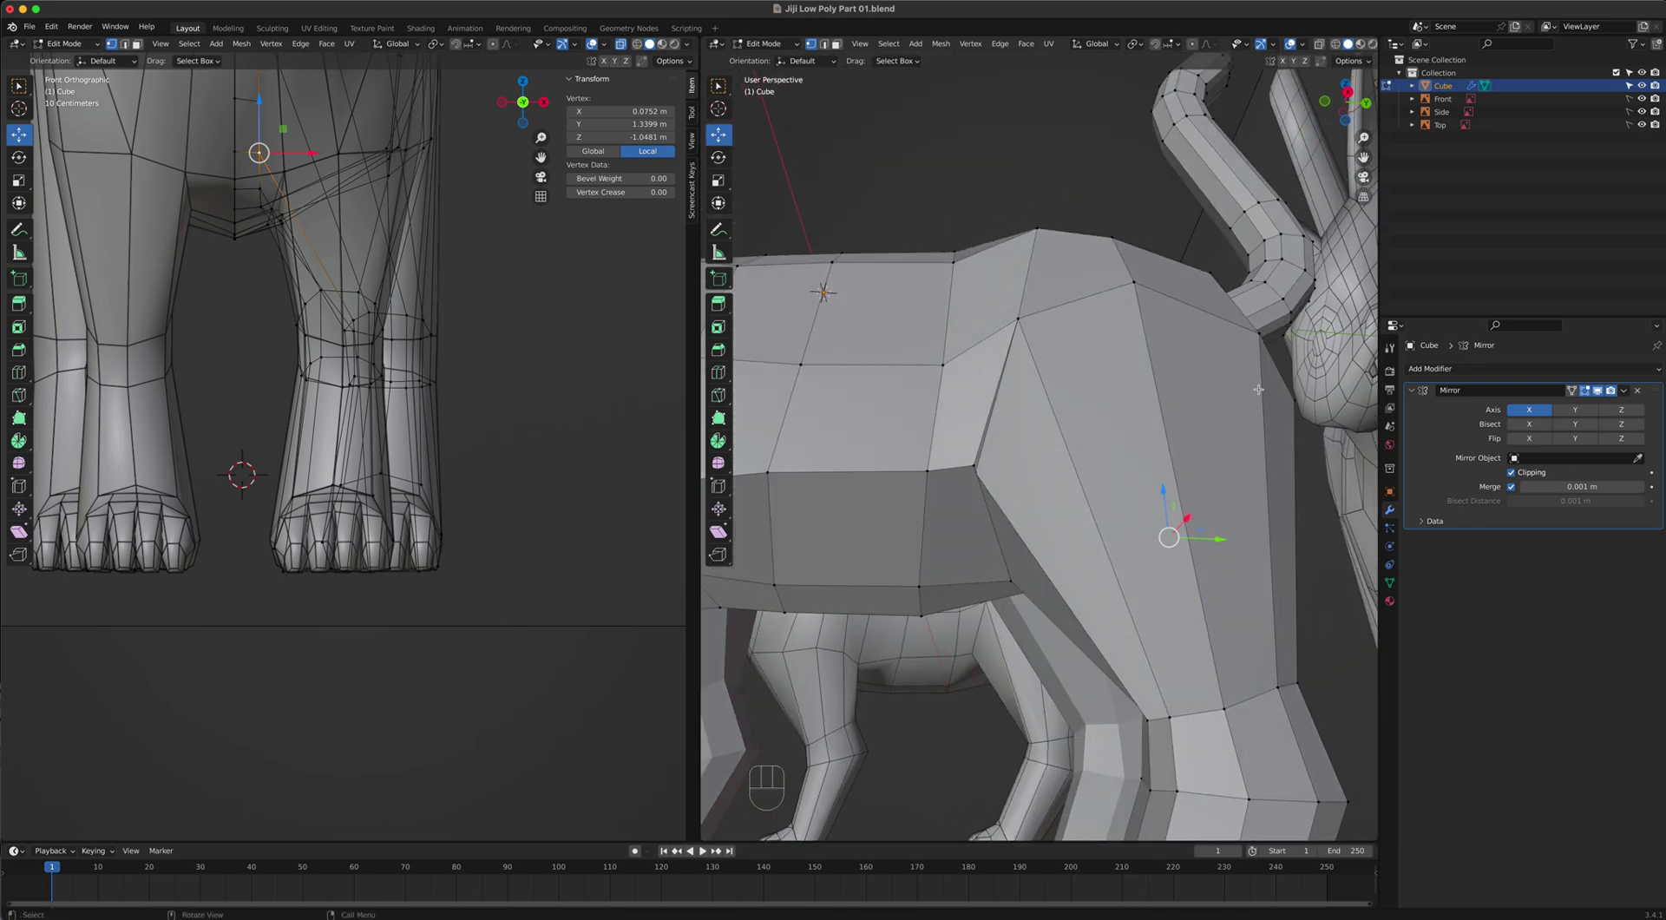
pyautogui.moveTo(1327, 449); pyautogui.dragTo(1052, 494, button='middle')
pyautogui.moveTo(1029, 389); pyautogui.dragTo(1107, 345, button='middle')
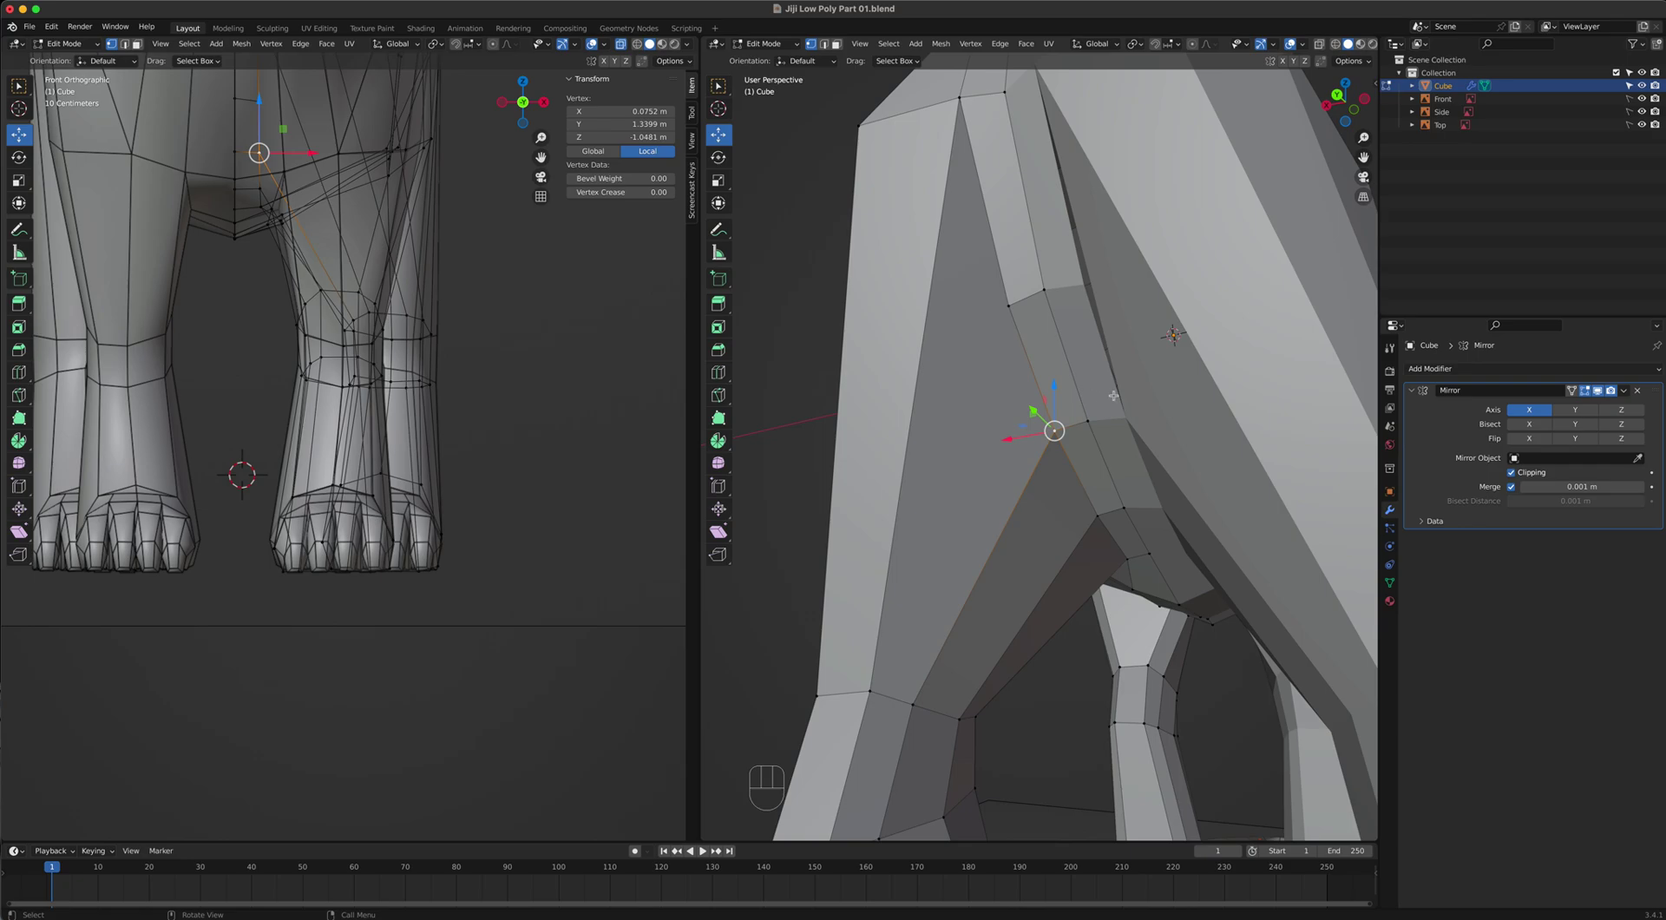
pyautogui.press('2')
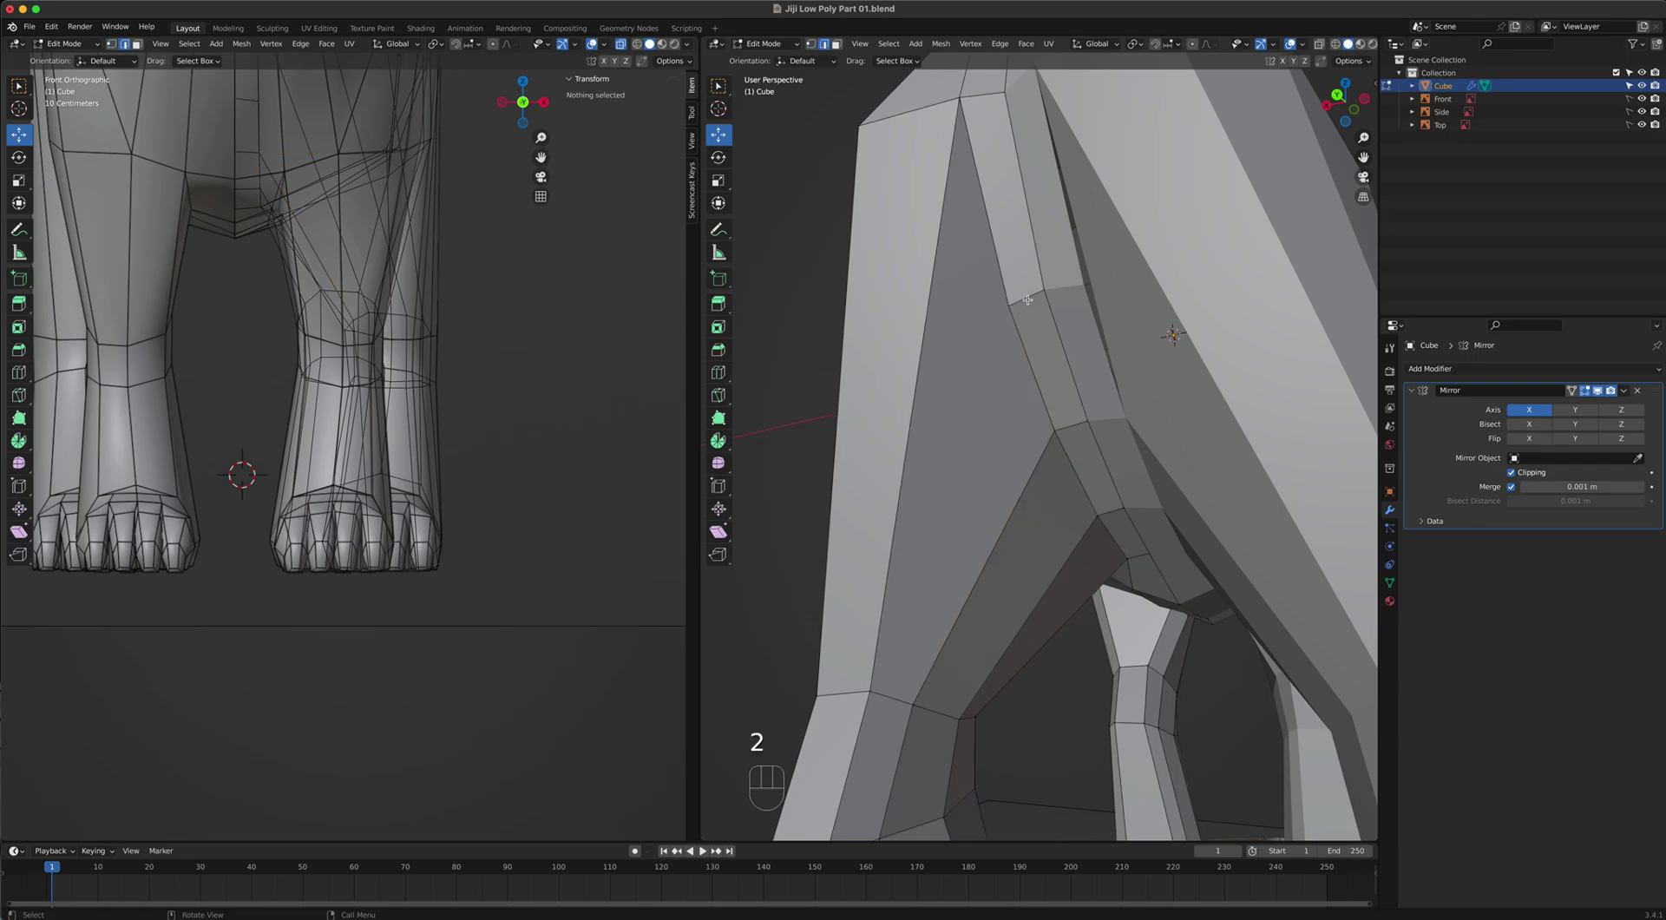
pyautogui.click(1025, 298)
pyautogui.press('x')
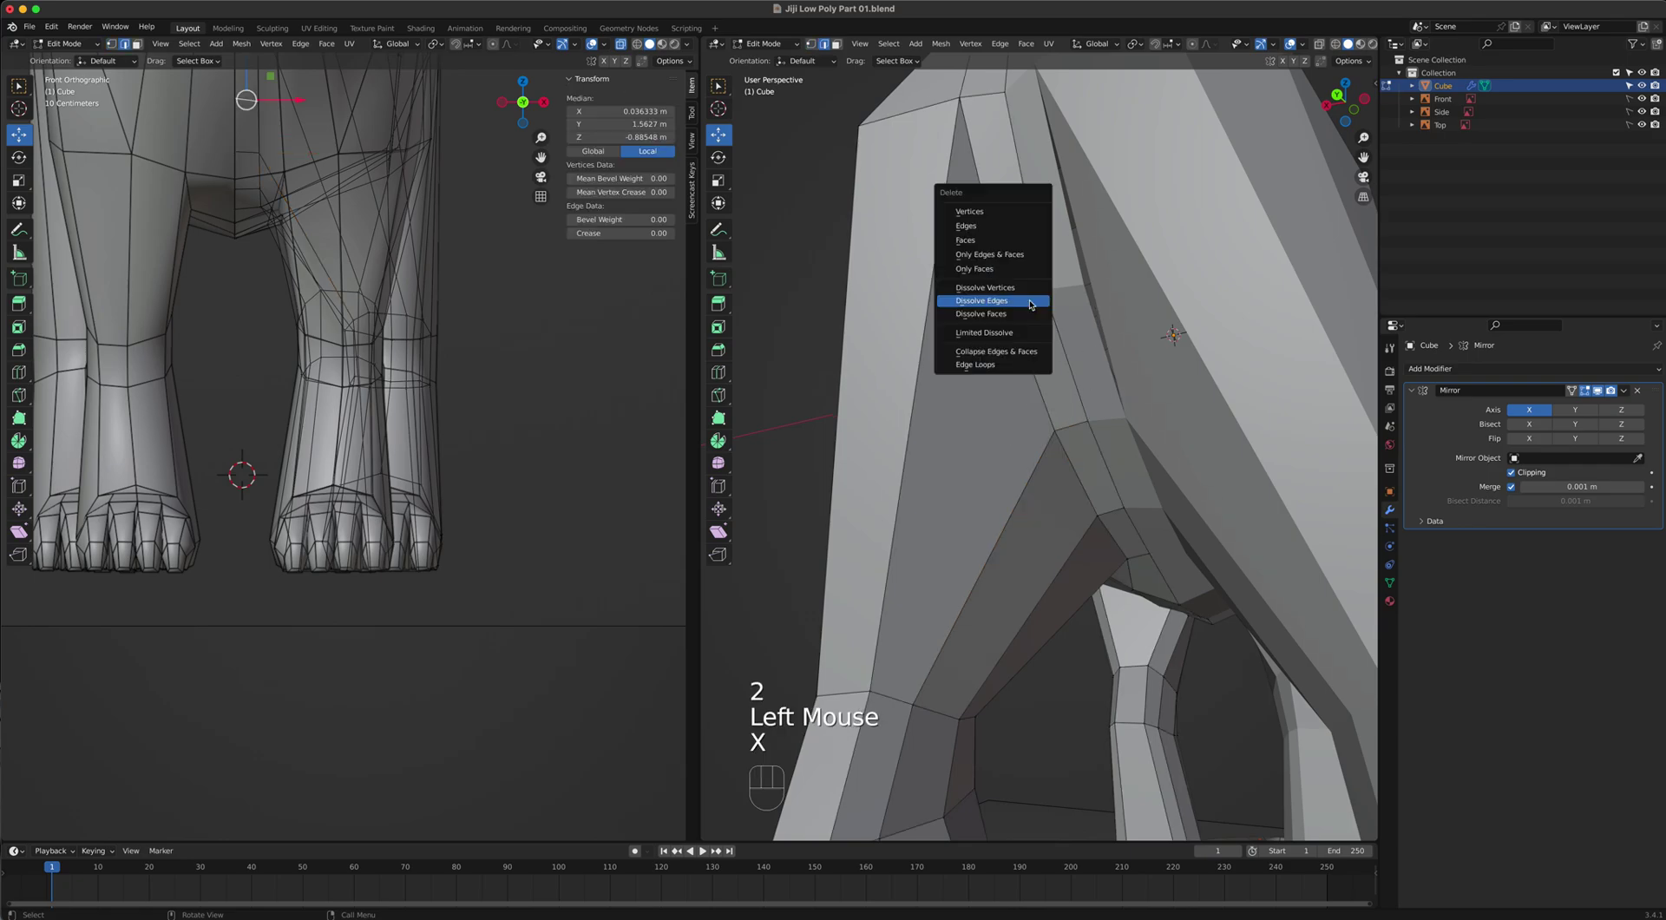
pyautogui.click(1031, 302)
pyautogui.moveTo(1031, 303); pyautogui.dragTo(1060, 387, button='middle')
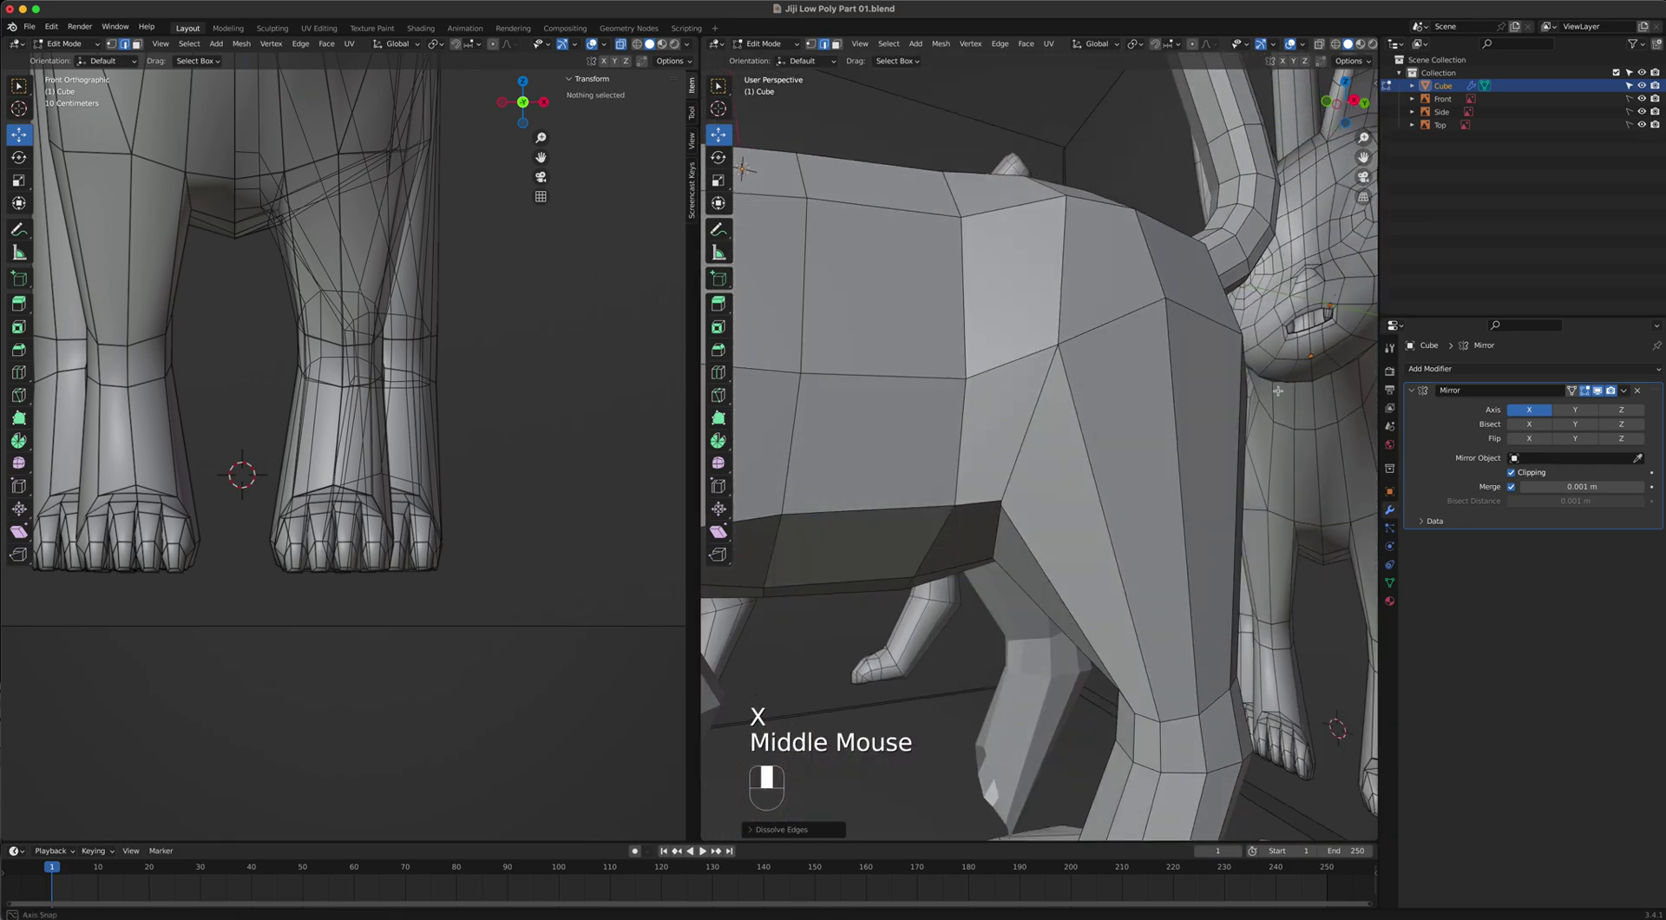
pyautogui.scroll(1, 1278, 392)
pyautogui.scroll(-1, 1278, 391)
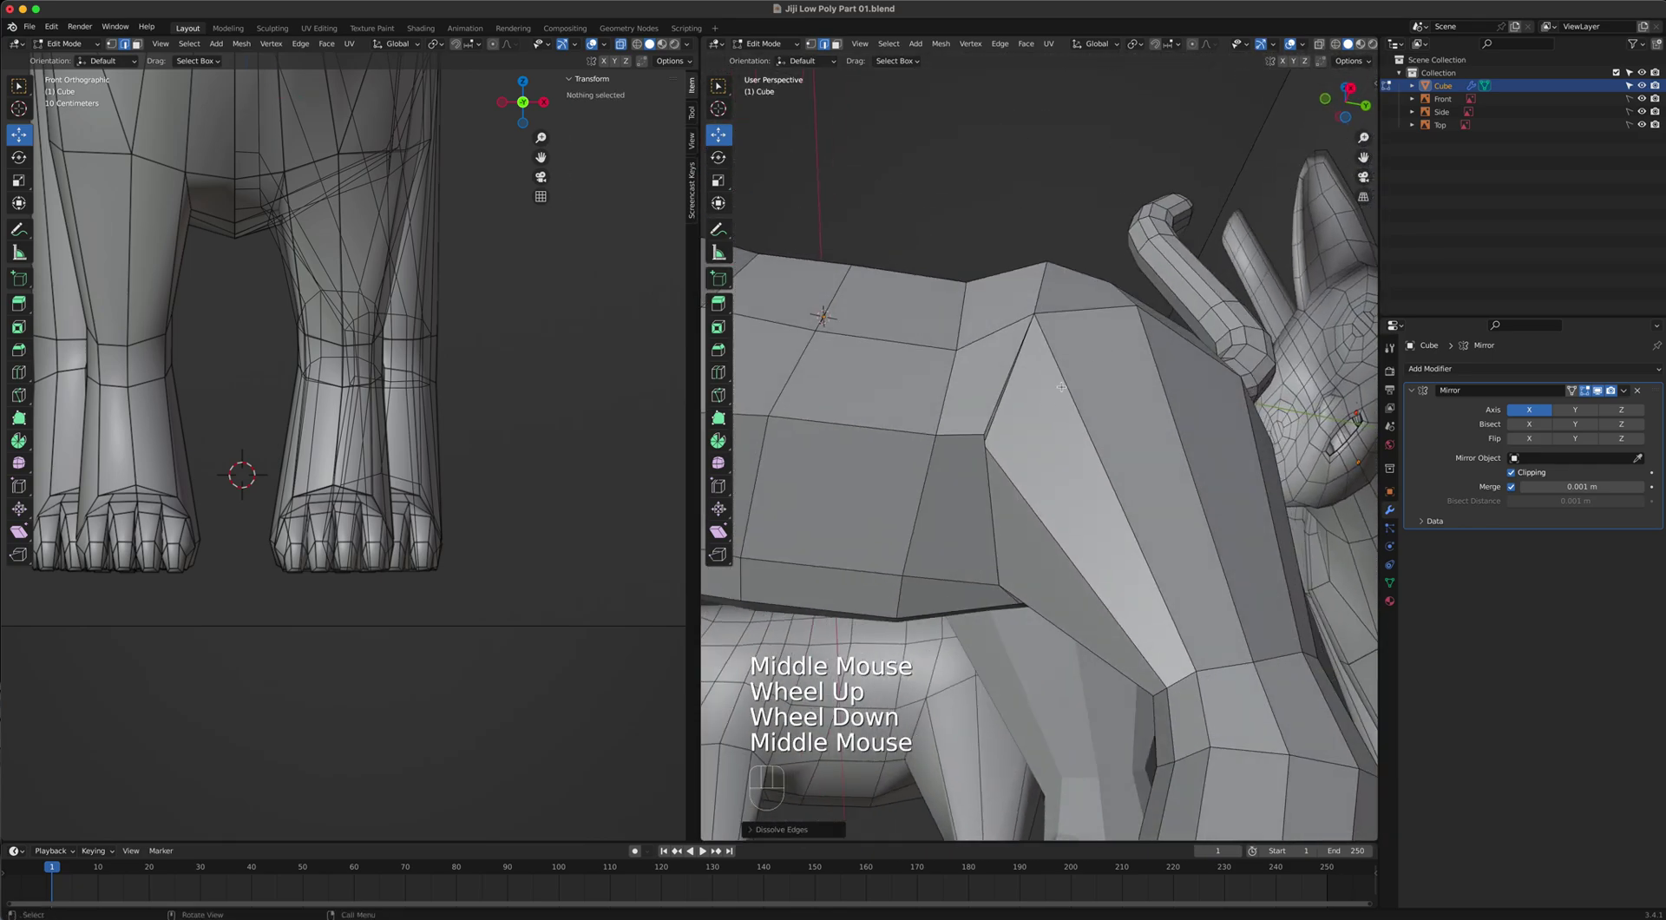
# Merge the hind leg's front rim vertex with the adjacent flank vertex at their center to close the gap.
pyautogui.press('1')
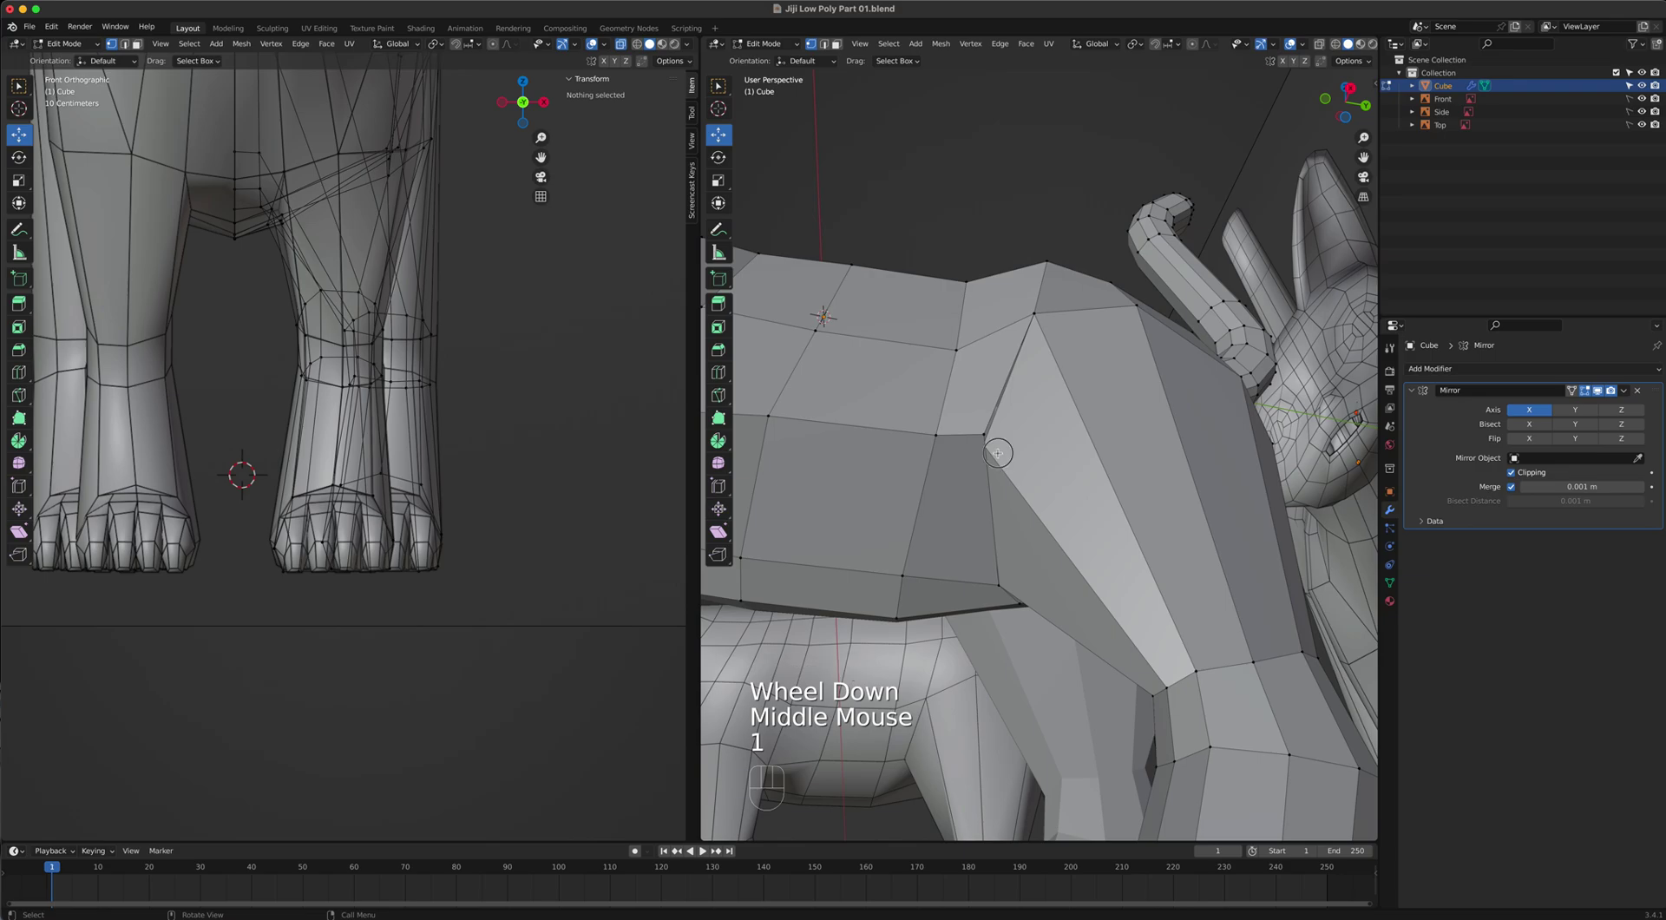
pyautogui.click(997, 452)
pyautogui.moveTo(1012, 436); pyautogui.dragTo(1026, 440)
pyautogui.click(1022, 441)
pyautogui.keyDown('shift'); pyautogui.click(979, 438); pyautogui.keyUp('shift')
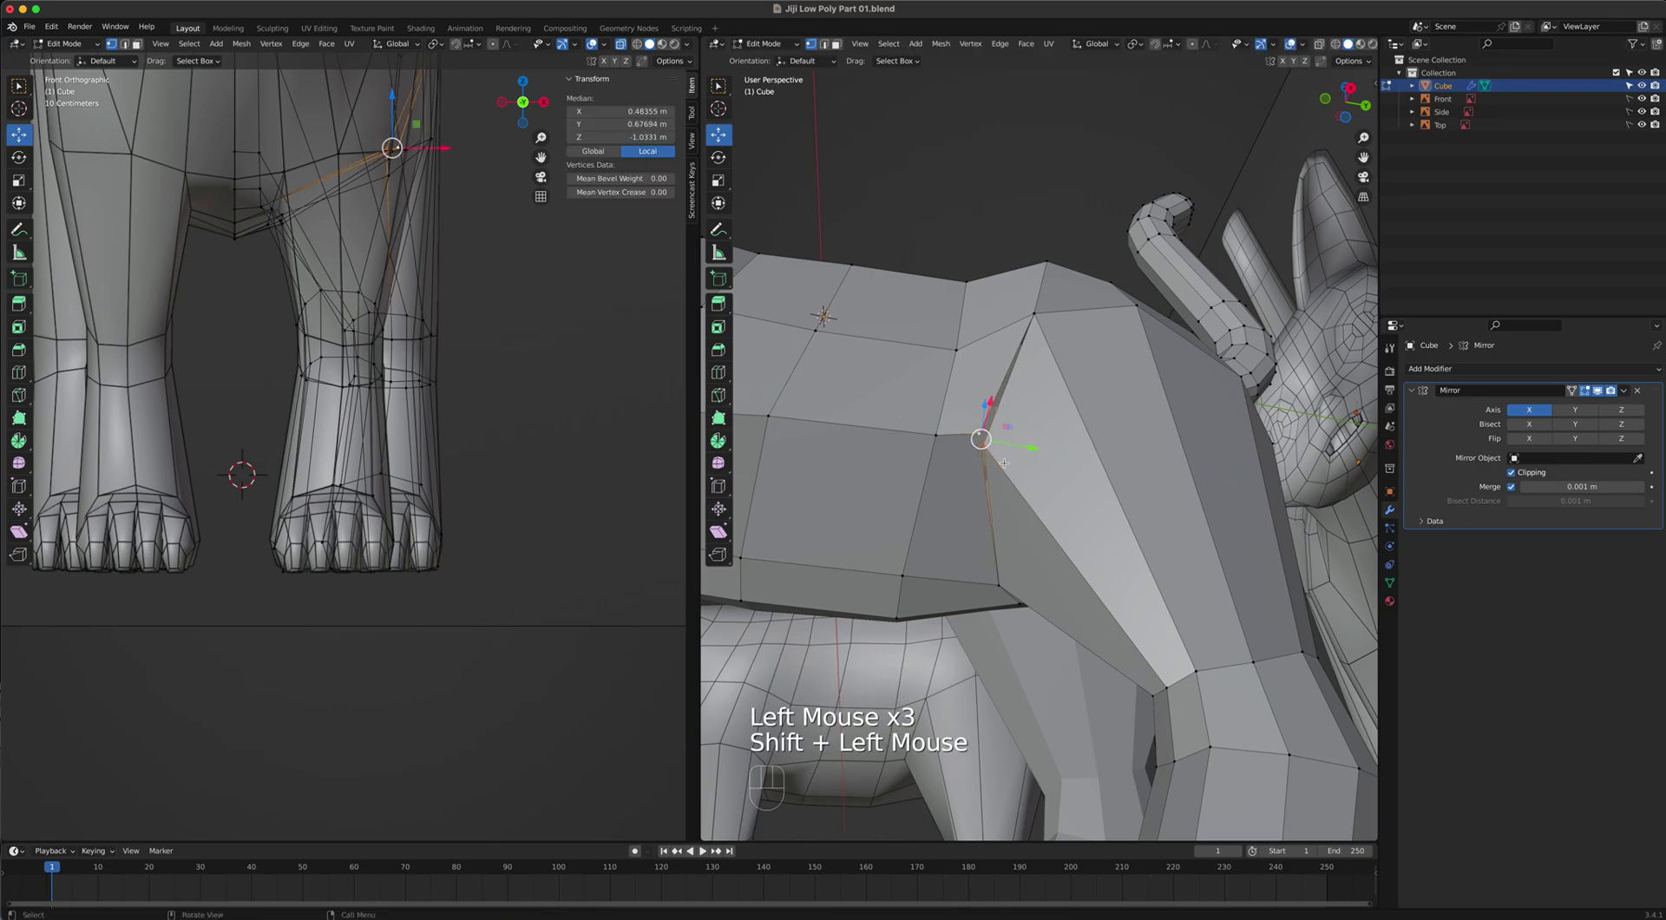
pyautogui.scroll(3, 1003, 463)
pyautogui.press('m')
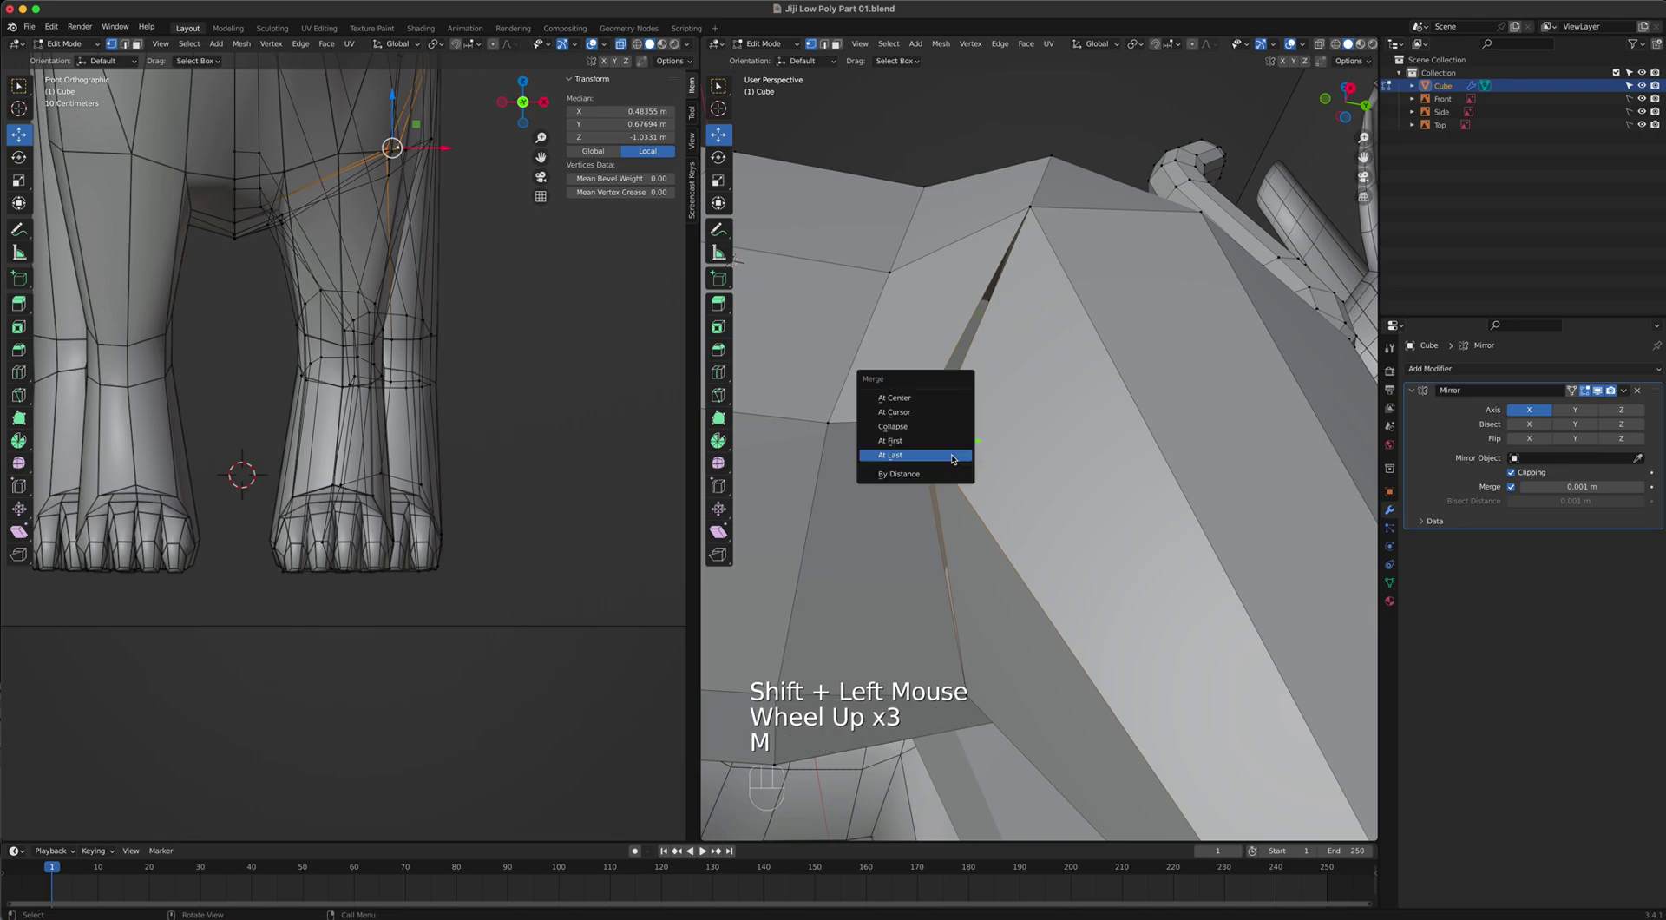
pyautogui.click(941, 407)
# In the side view with X-ray display on, reposition the rear vertices of the upper hock ring to match the reference.
pyautogui.scroll(-3, 946, 417)
pyautogui.moveTo(989, 451); pyautogui.dragTo(1120, 424, button='middle')
pyautogui.scroll(-3, 1013, 423)
pyautogui.scroll(-1, 1126, 447)
pyautogui.scroll(2, 1126, 447)
pyautogui.scroll(1, 1126, 446)
pyautogui.press('KP_3')
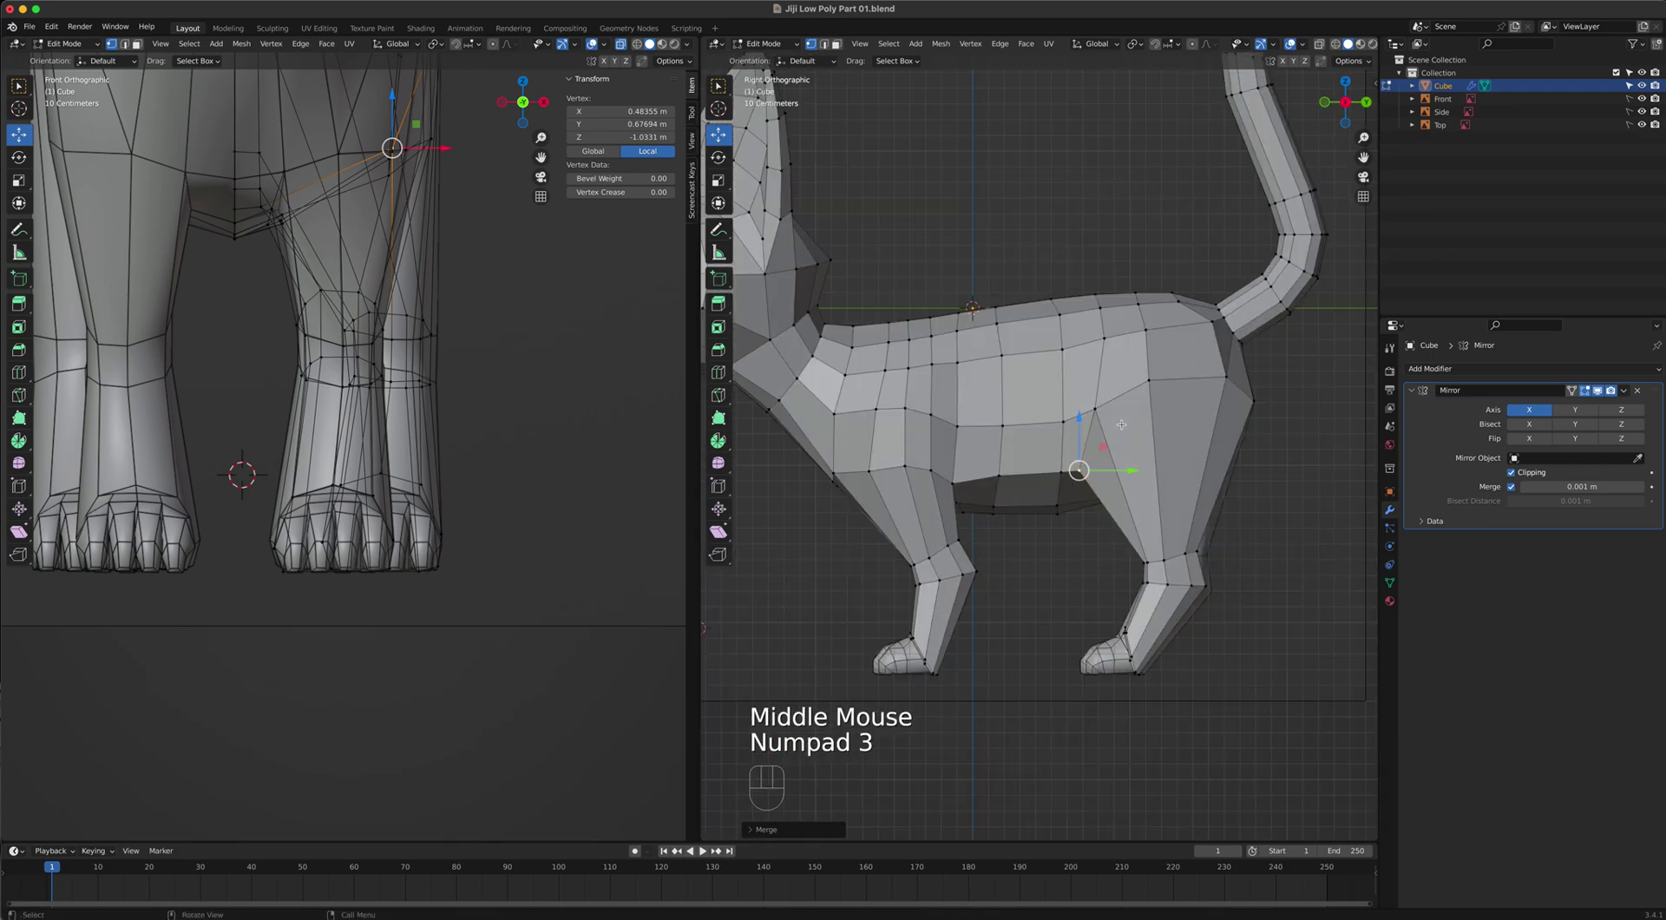
pyautogui.click(1196, 380)
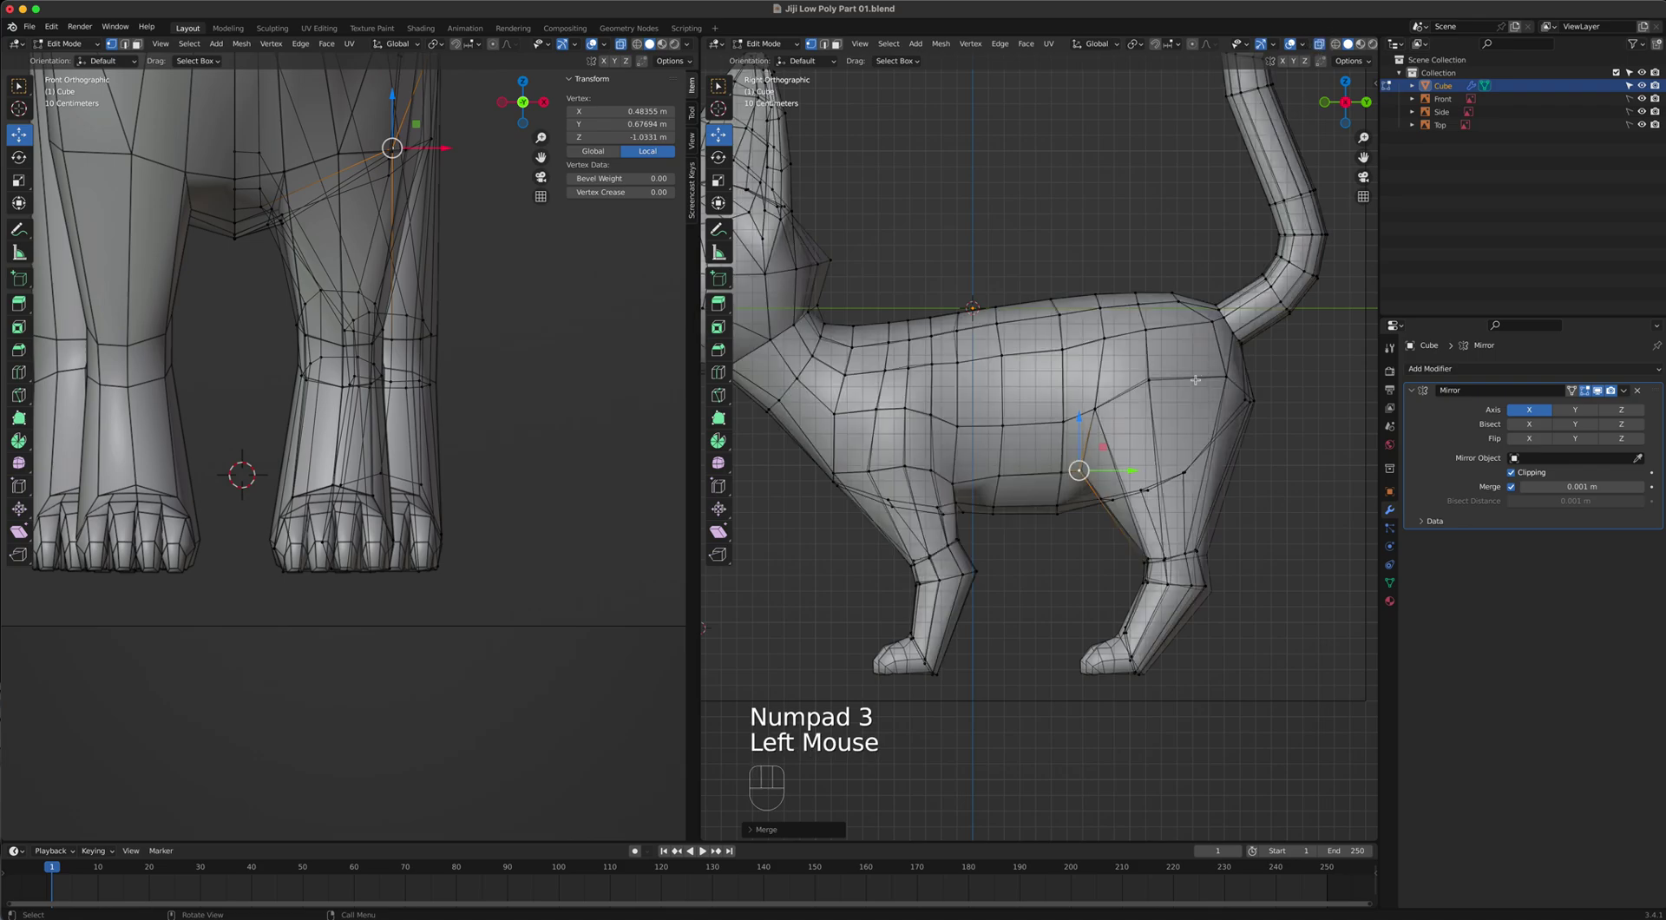
pyautogui.scroll(3, 1205, 372)
pyautogui.keyDown('shift'); pyautogui.moveTo(1200, 564); pyautogui.dragTo(1051, 375, button='middle'); pyautogui.keyUp('shift')
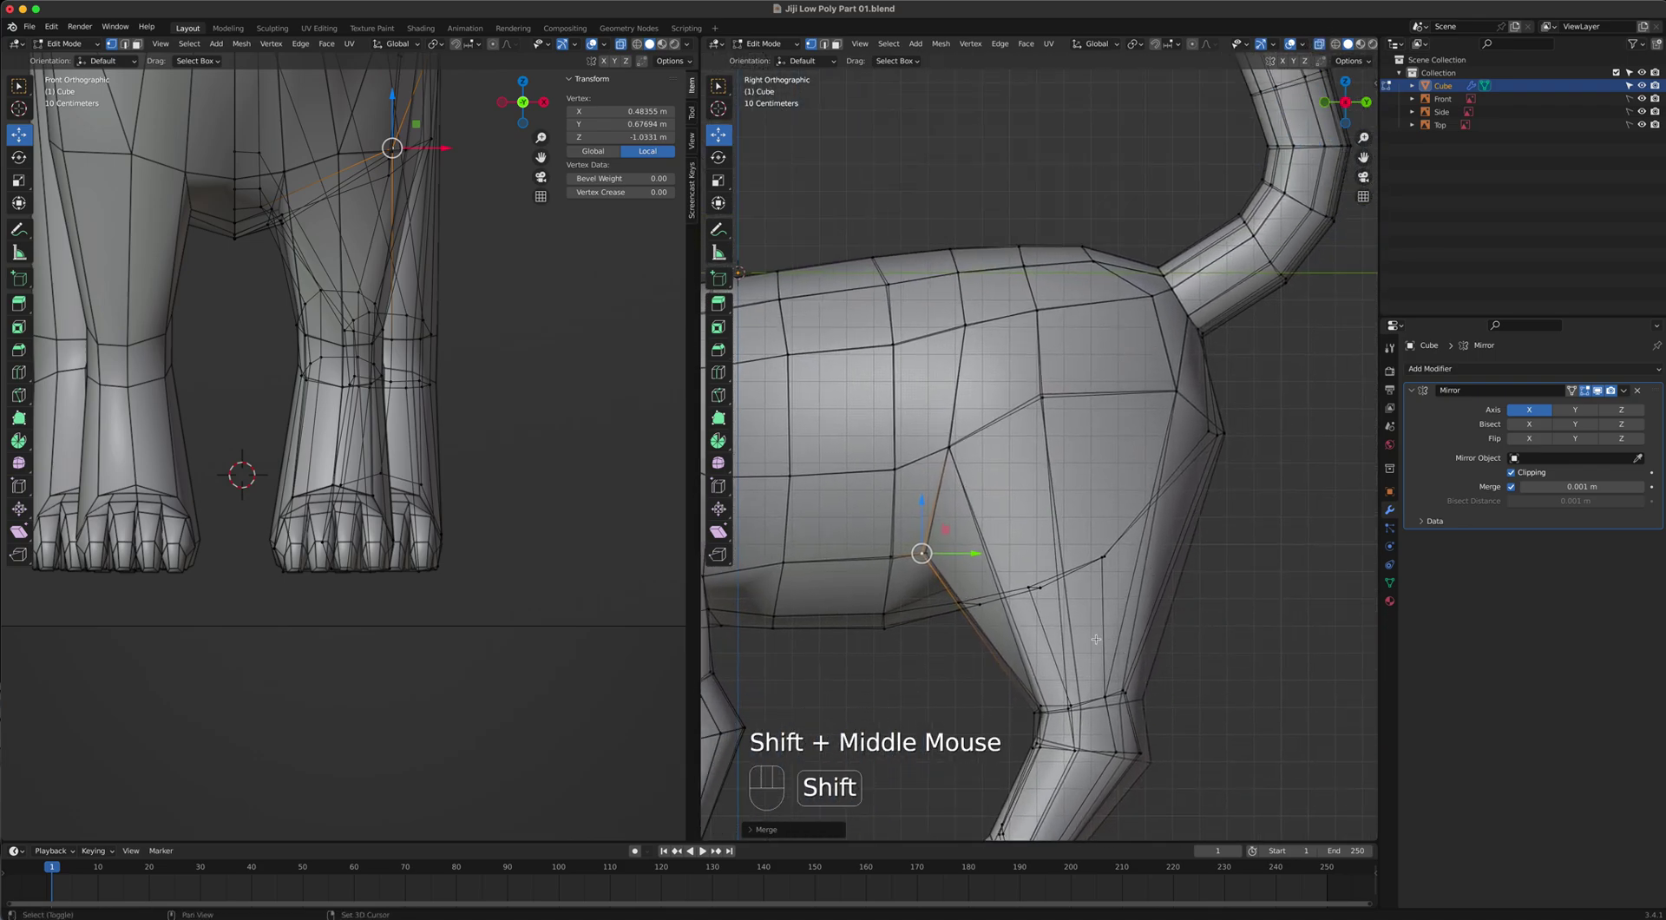
pyautogui.keyDown('shift'); pyautogui.moveTo(1095, 639); pyautogui.dragTo(1082, 353, button='middle'); pyautogui.keyUp('shift')
pyautogui.scroll(3, 1097, 397)
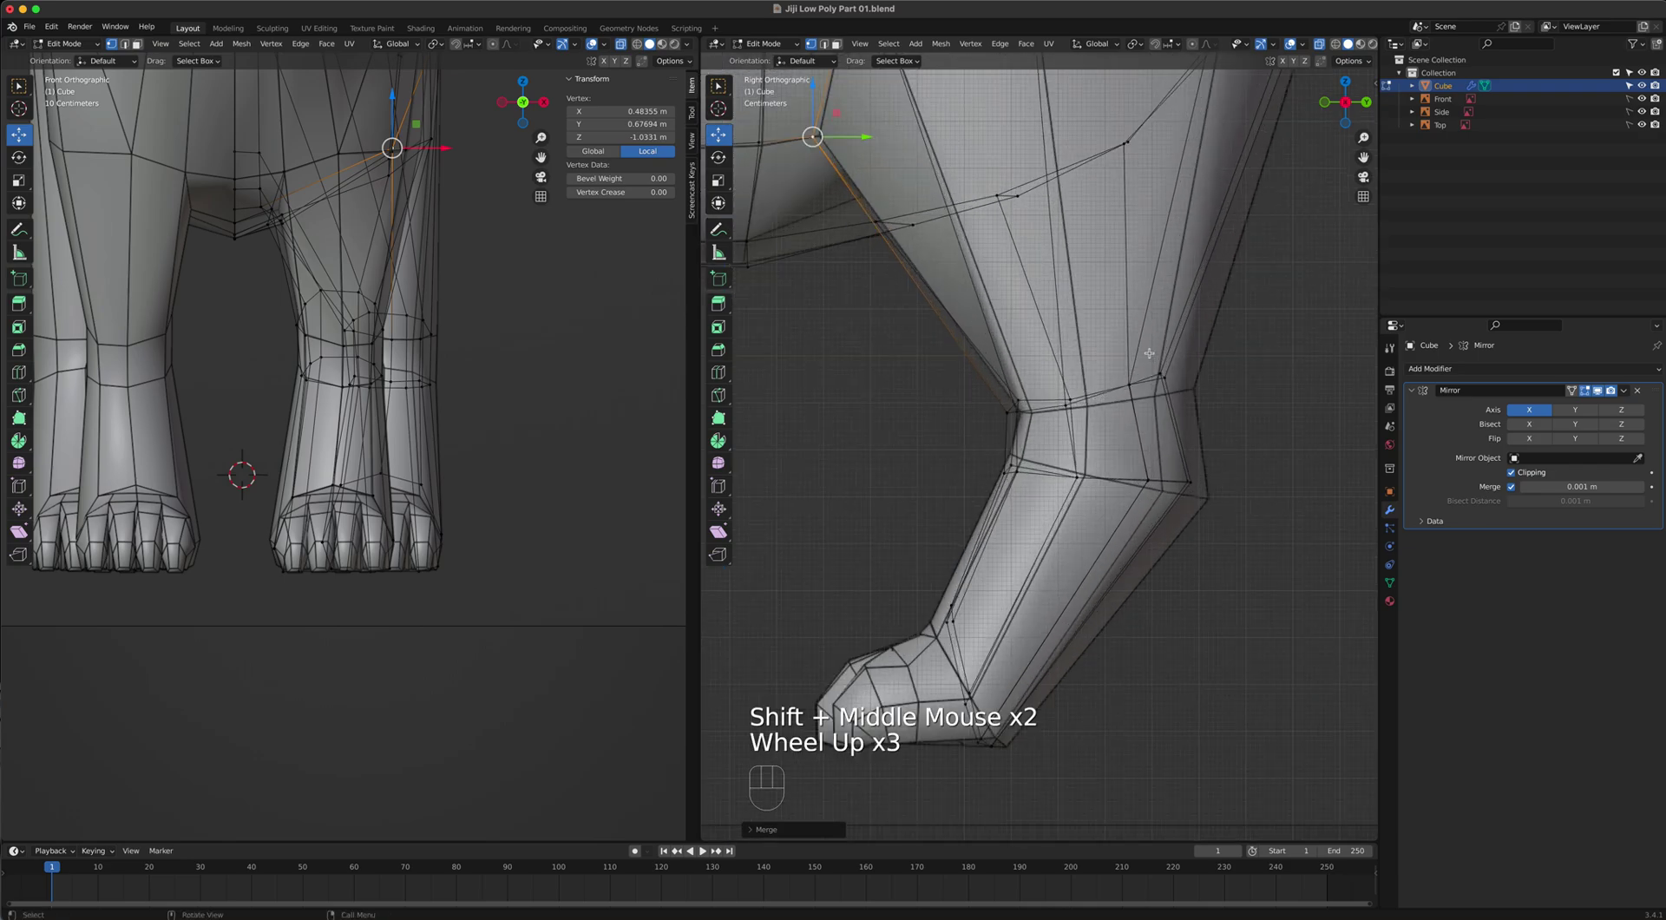
pyautogui.click(1195, 399)
pyautogui.press('g')
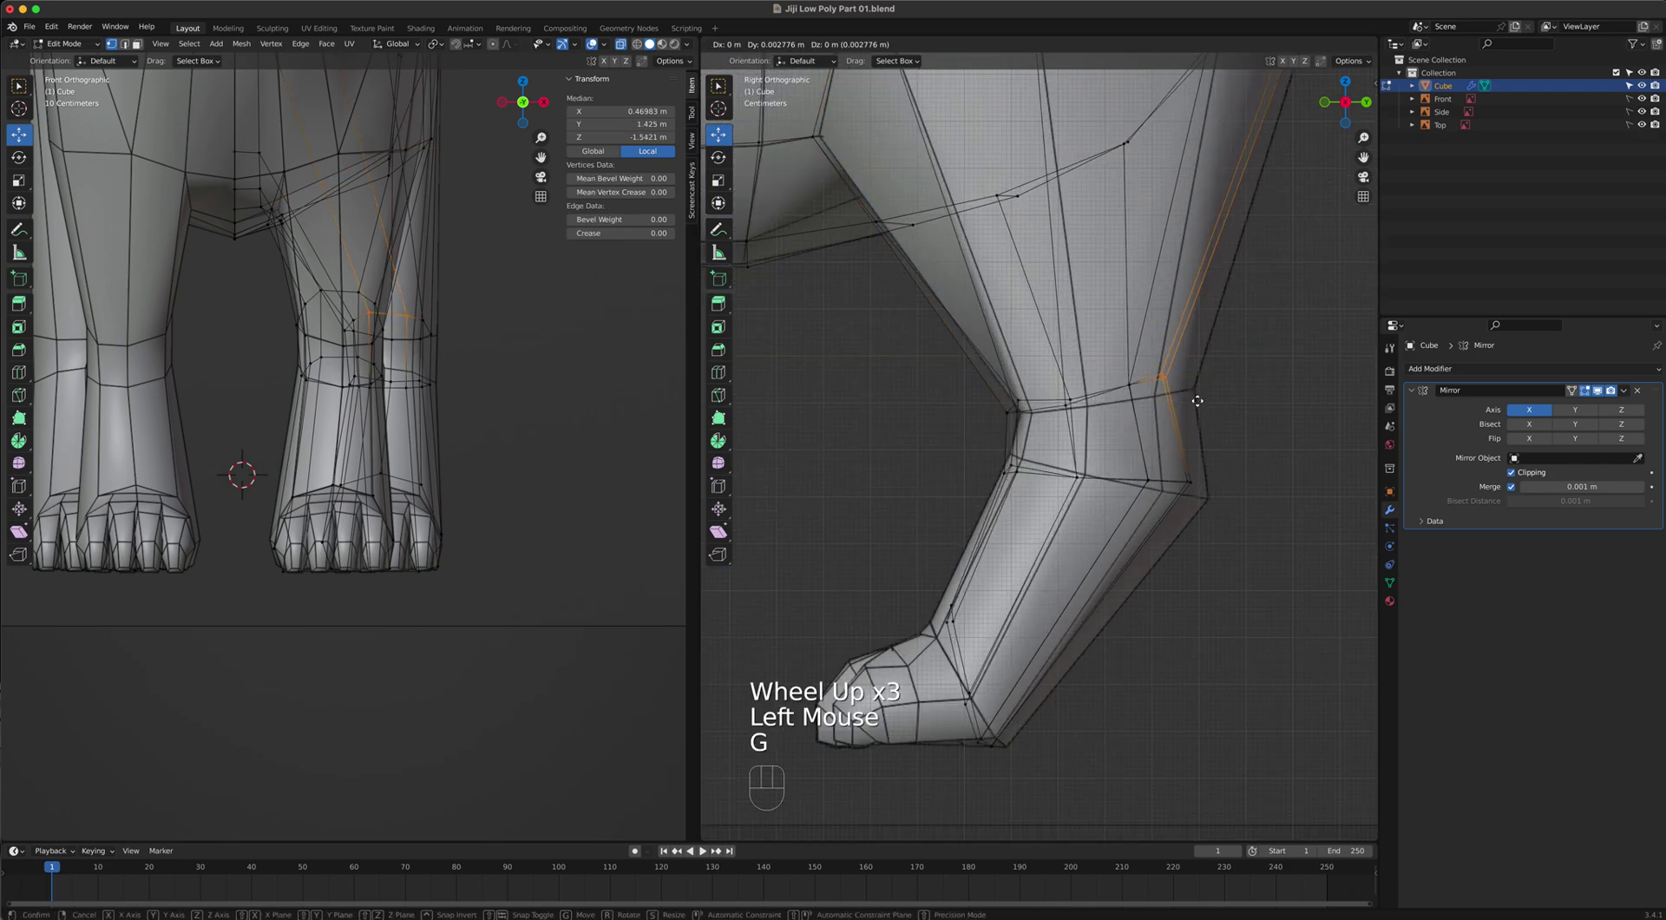
pyautogui.click(1191, 382)
pyautogui.press('g')
pyautogui.click(1175, 425)
# Move the middle and front vertices of the hind leg's upper hock ring onto the reference edges.
pyautogui.click(1065, 402)
pyautogui.press('g')
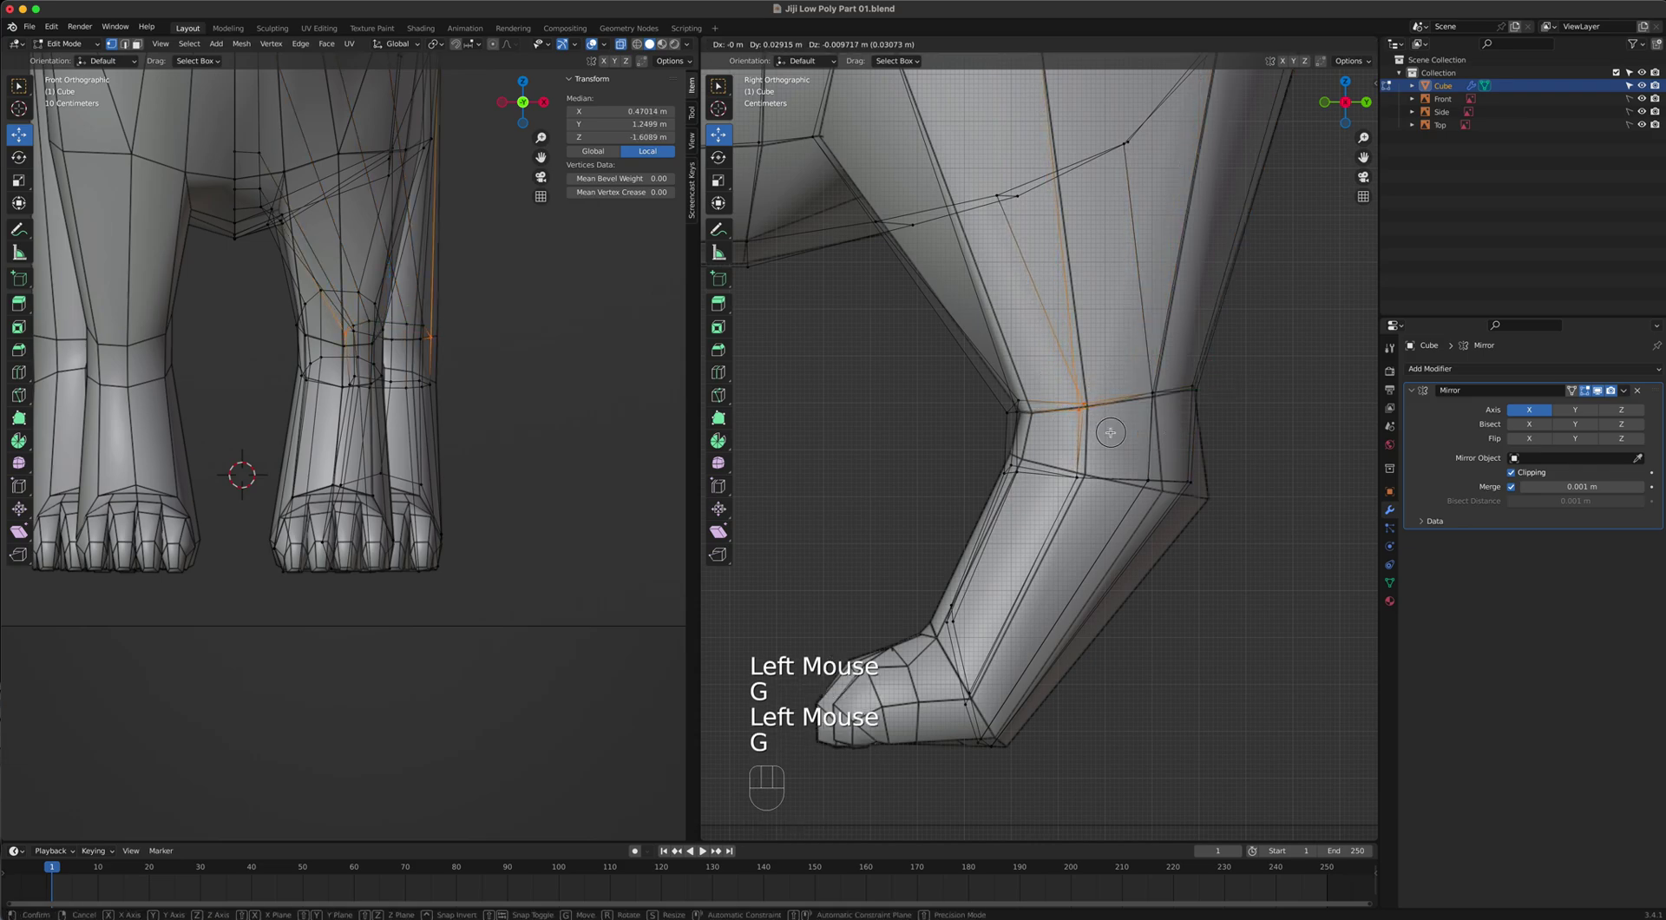
pyautogui.click(1110, 432)
pyautogui.moveTo(992, 387); pyautogui.dragTo(1052, 428)
pyautogui.press('g')
pyautogui.click(1063, 431)
# Move the front, middle and rear vertices of the hind leg's lower hock ring to match the side reference.
pyautogui.click(1007, 464)
pyautogui.press('g')
pyautogui.click(1041, 498)
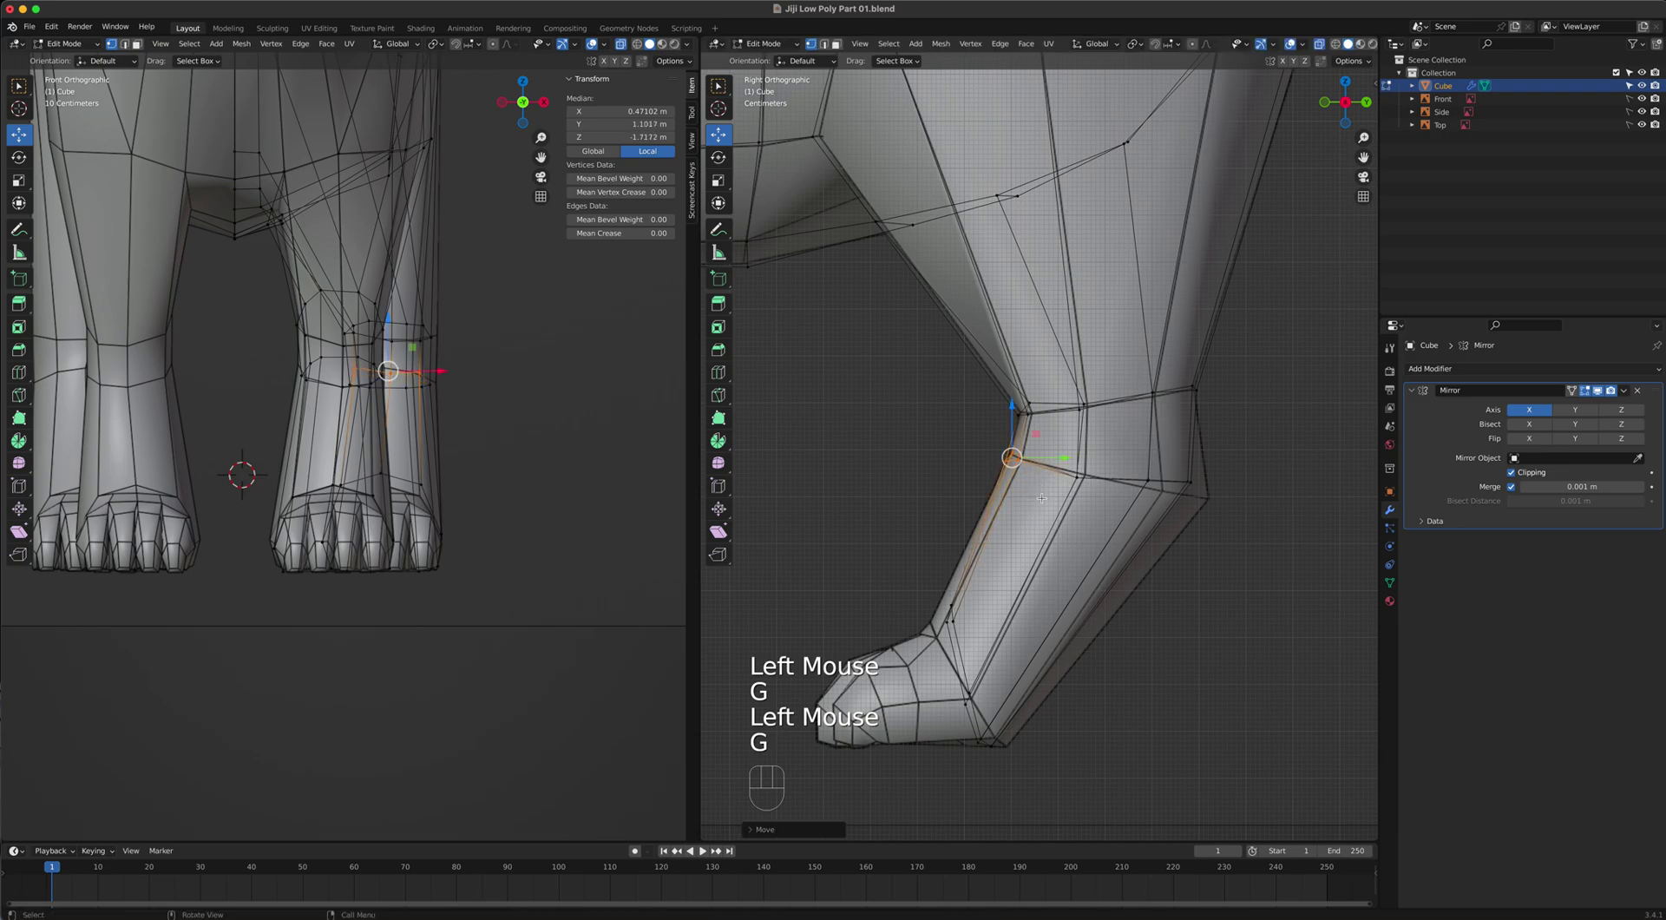
pyautogui.click(1154, 474)
pyautogui.press('g')
pyautogui.click(1226, 508)
pyautogui.click(1187, 481)
pyautogui.press('g')
pyautogui.rightClick(1210, 482)
pyautogui.moveTo(1219, 510); pyautogui.dragTo(1178, 445)
pyautogui.press('g')
pyautogui.click(1200, 451)
# Move the heel vertices at the hind leg's lower end onto the reference's heel corner.
pyautogui.keyDown('shift'); pyautogui.moveTo(1035, 740); pyautogui.dragTo(1104, 597, button='middle'); pyautogui.keyUp('shift')
pyautogui.scroll(3, 1012, 693)
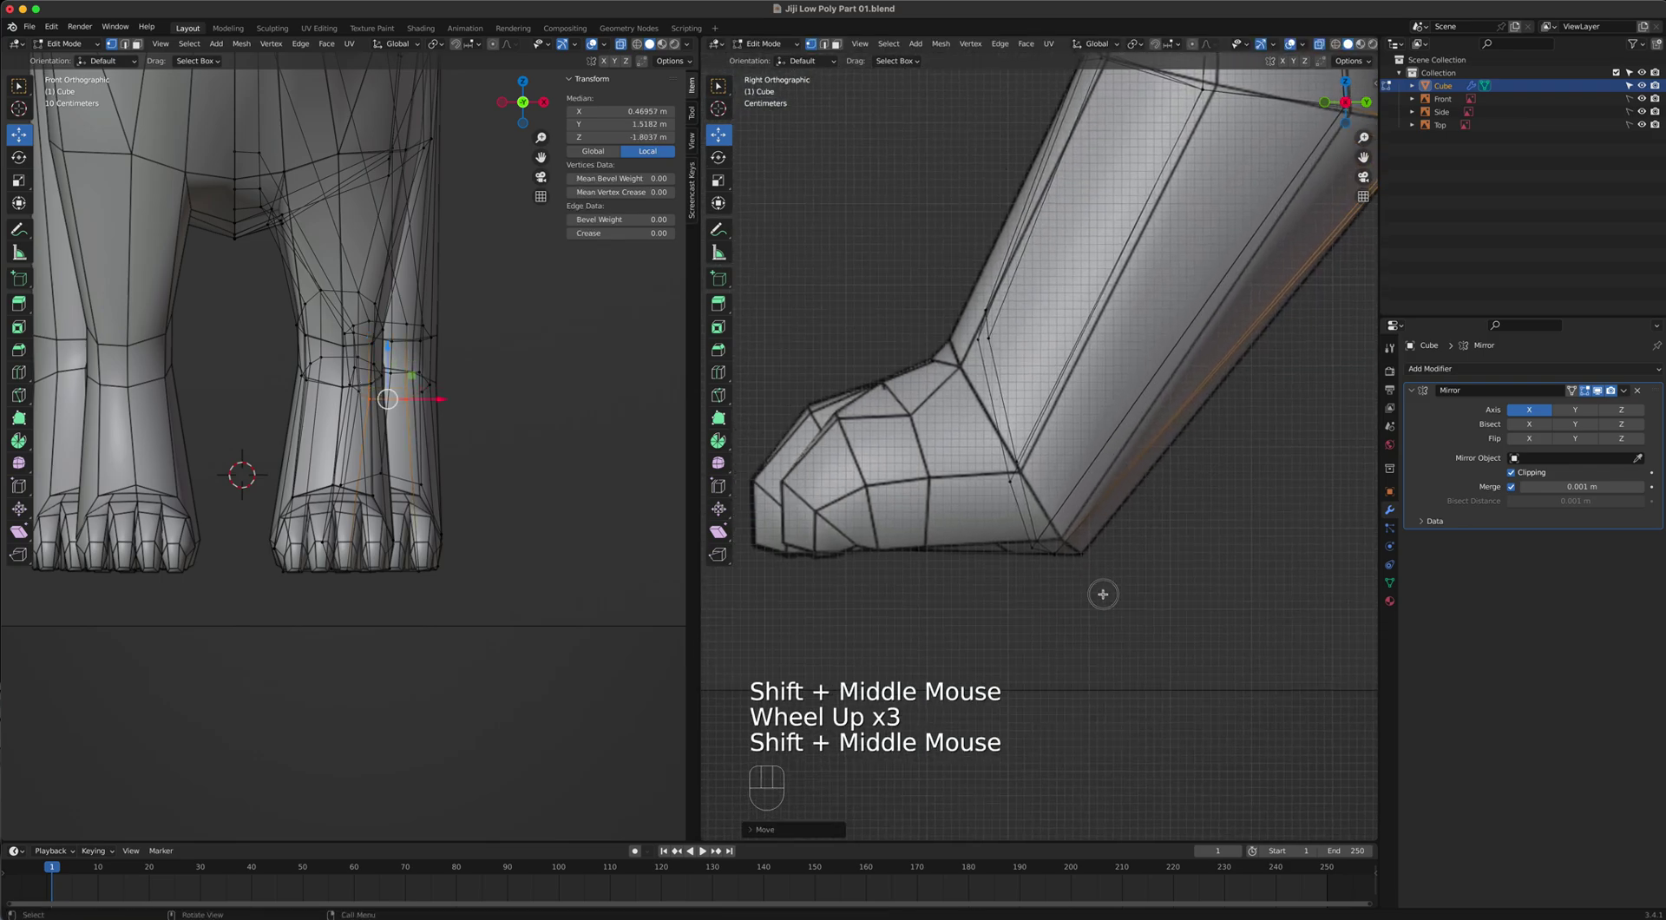
pyautogui.moveTo(1104, 597); pyautogui.dragTo(1011, 528)
pyautogui.press('g')
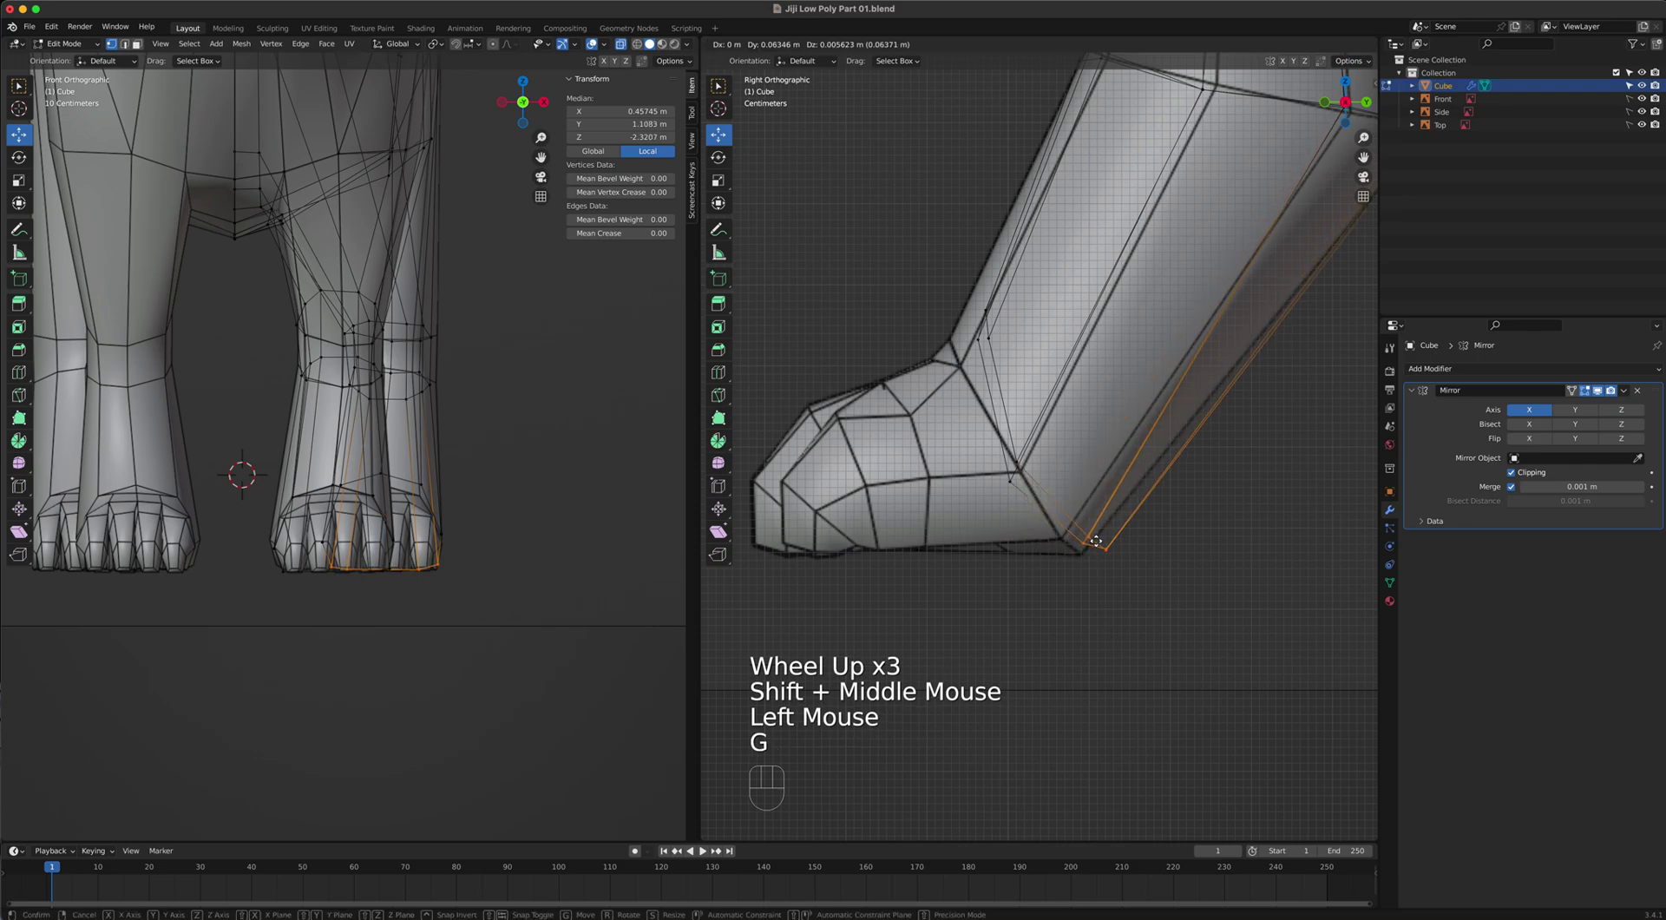
pyautogui.click(1068, 529)
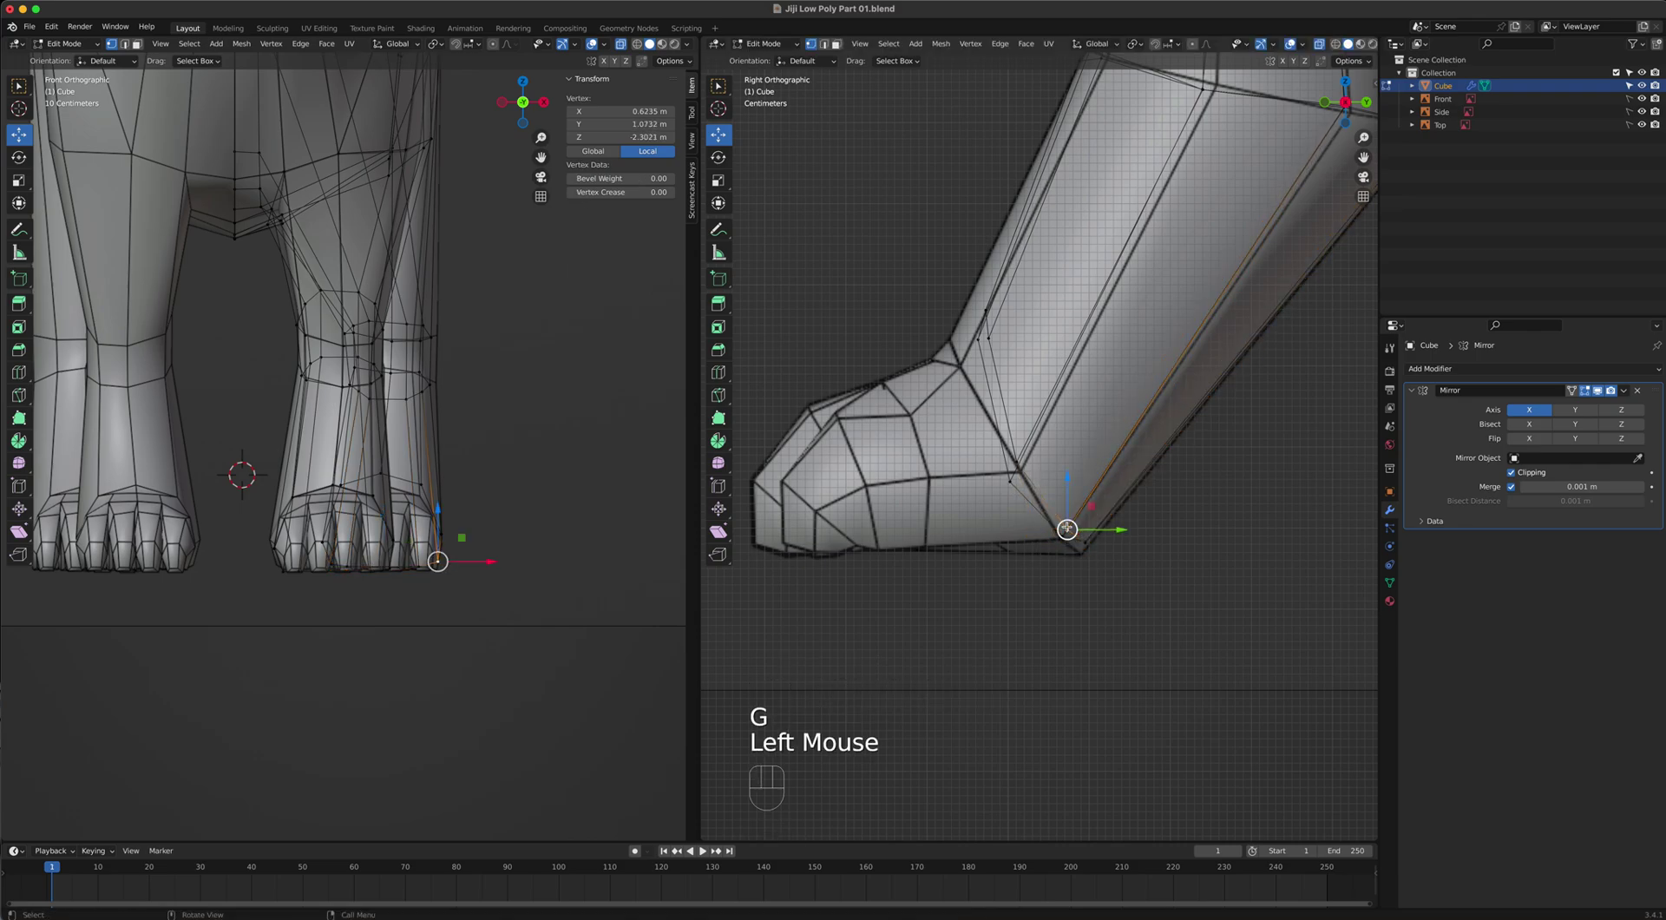
pyautogui.press('g')
pyautogui.click(1071, 533)
pyautogui.press('g')
pyautogui.click(1085, 555)
pyautogui.press('g')
pyautogui.click(1082, 553)
# Move the middle vertices of the hind leg's ankle ring onto the bend in the reference's ankle edge.
pyautogui.click(1008, 482)
pyautogui.press('g')
pyautogui.click(1018, 467)
pyautogui.click(1016, 462)
pyautogui.press('g')
pyautogui.click(1019, 469)
# Move the front vertices of the hind leg's ankle ring onto the reference where the leg meets the foot.
pyautogui.click(960, 337)
pyautogui.press('g')
pyautogui.click(994, 380)
pyautogui.click(987, 357)
pyautogui.press('g')
pyautogui.click(979, 357)
pyautogui.click(982, 309)
pyautogui.press('g')
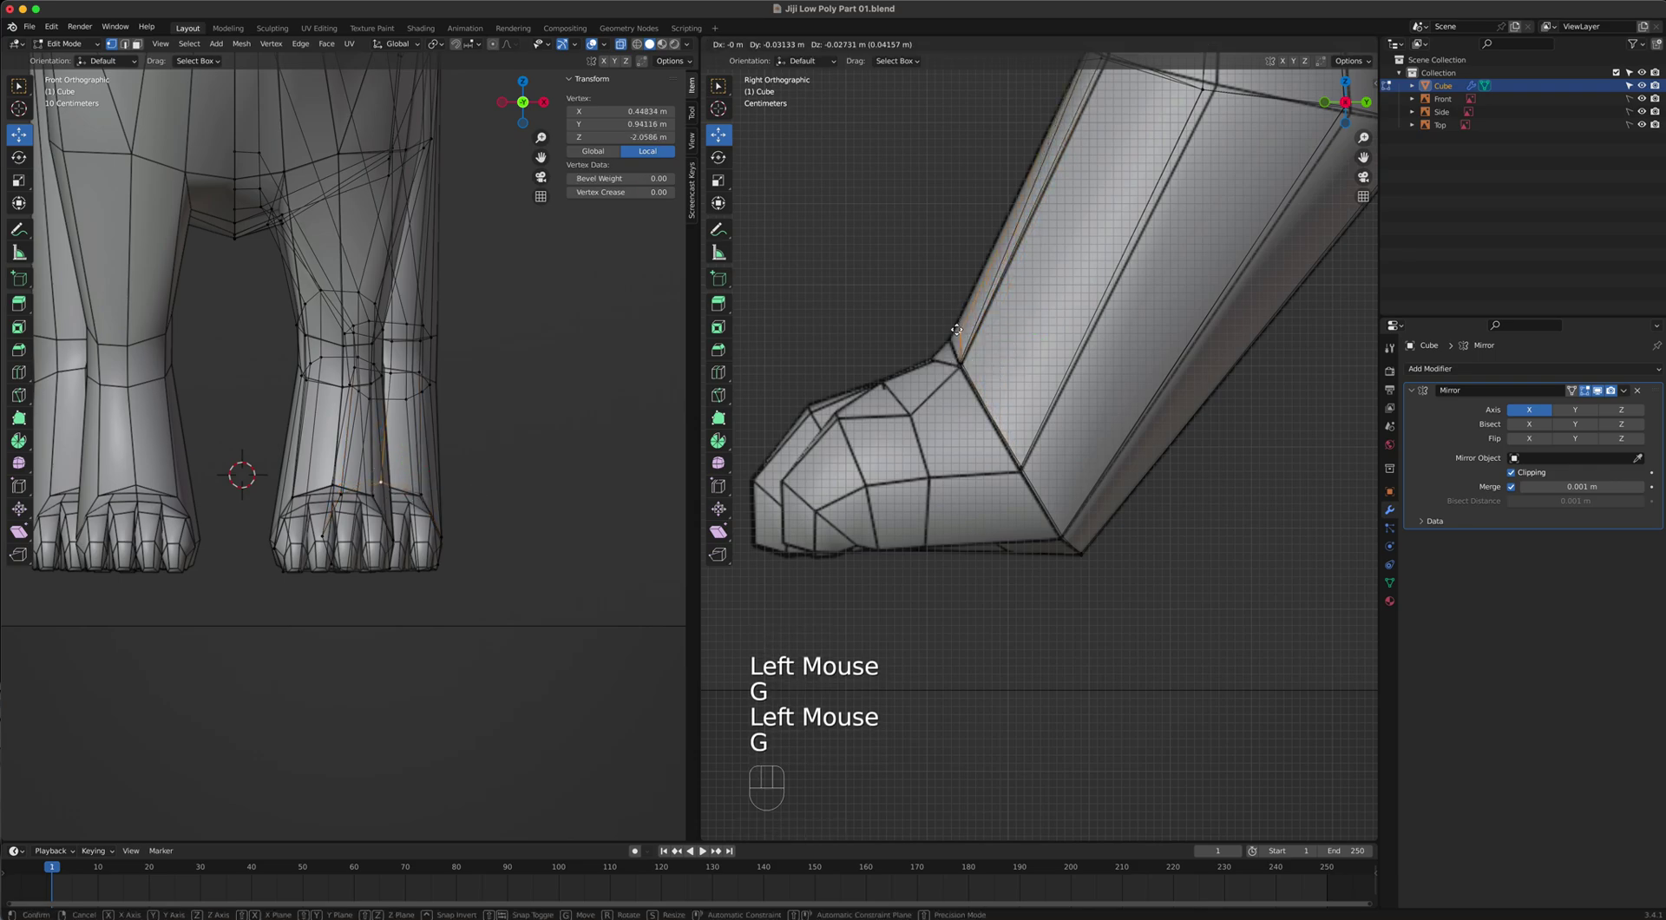
pyautogui.click(949, 337)
# Turn off X-ray display and inspect the whole cat in perspective.
pyautogui.moveTo(949, 337); pyautogui.dragTo(1115, 463, button='middle')
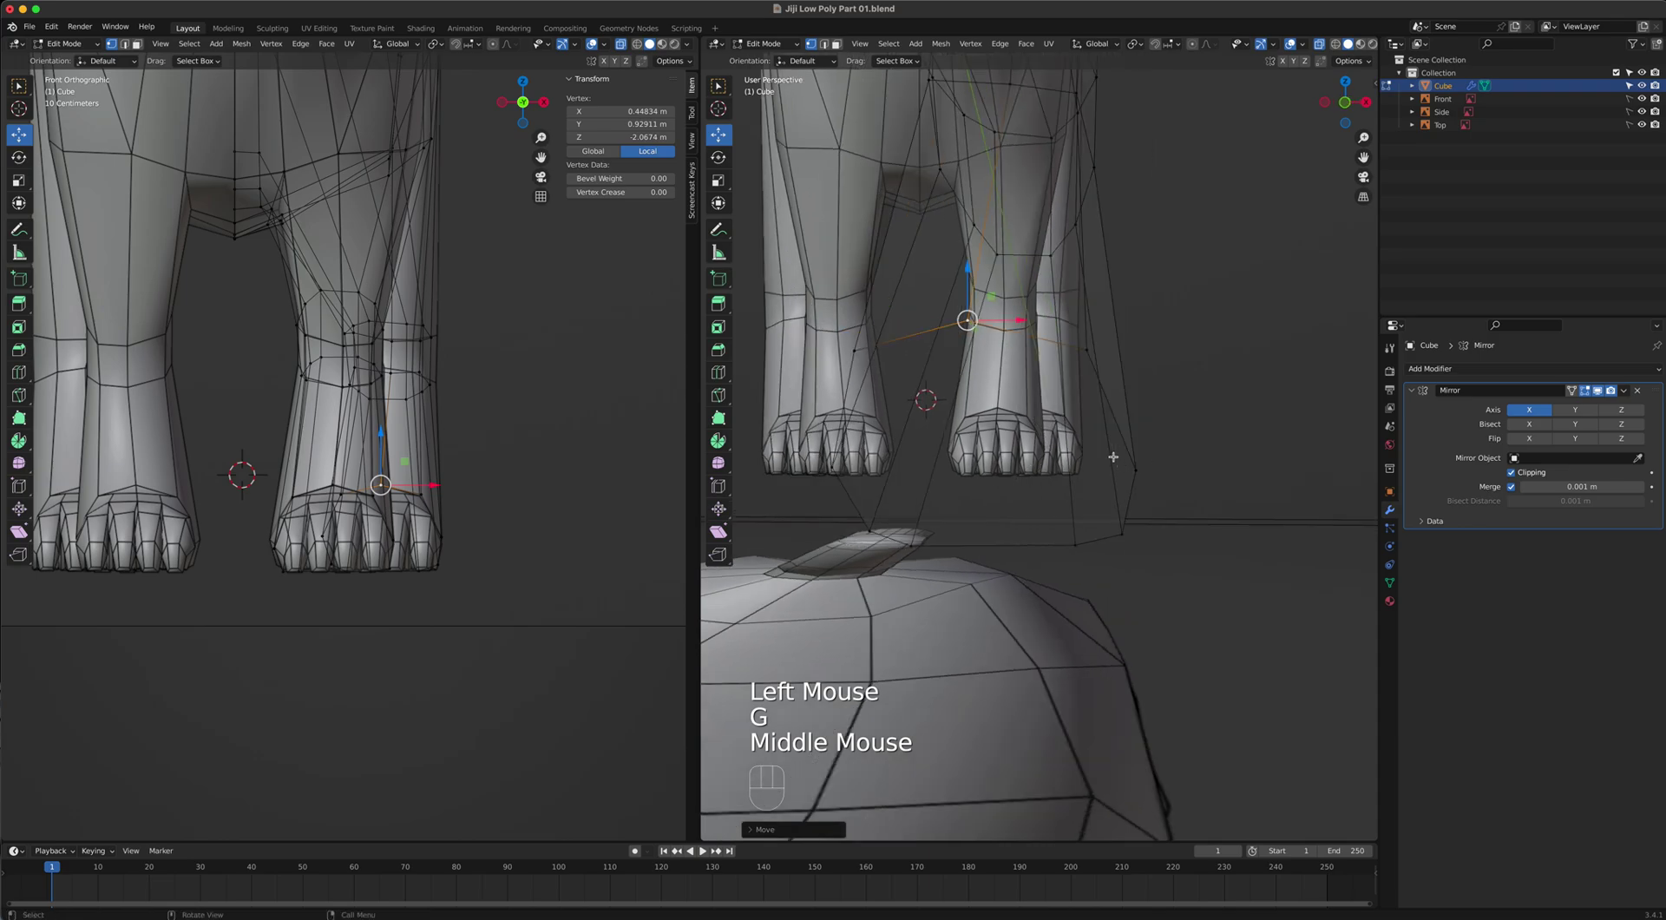
pyautogui.scroll(-3, 1111, 455)
pyautogui.scroll(-5, 1112, 455)
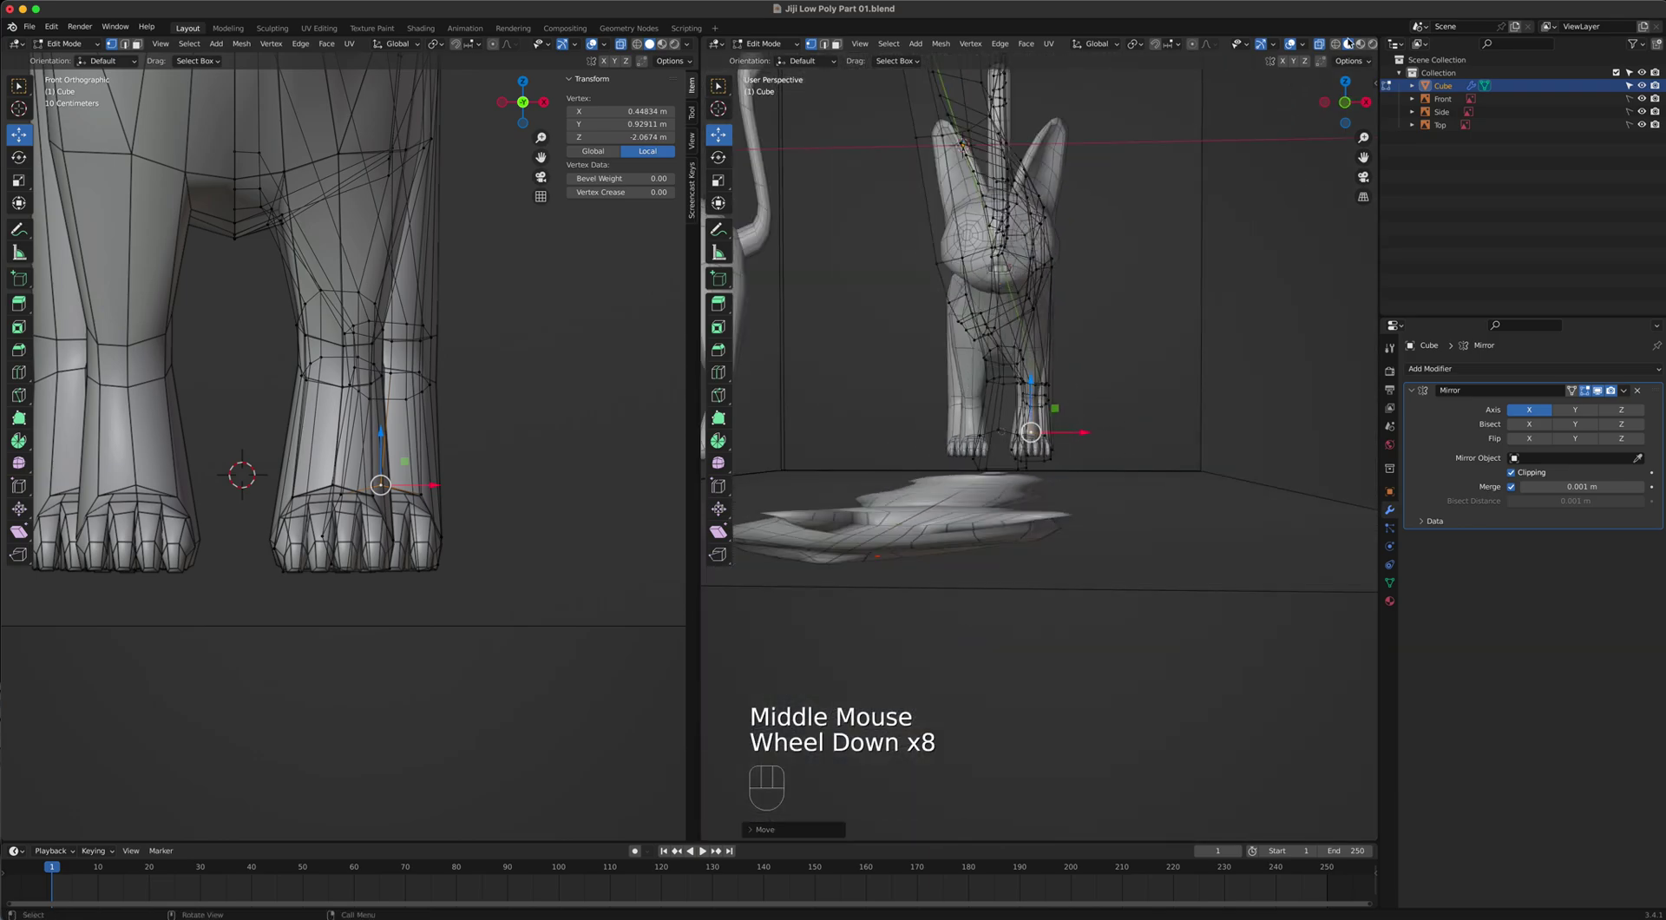
pyautogui.click(1320, 44)
pyautogui.scroll(-2, 954, 408)
pyautogui.moveTo(954, 408); pyautogui.dragTo(1162, 538, button='middle')
pyautogui.scroll(-1, 1033, 429)
pyautogui.scroll(4, 1033, 429)
pyautogui.scroll(-1, 1167, 544)
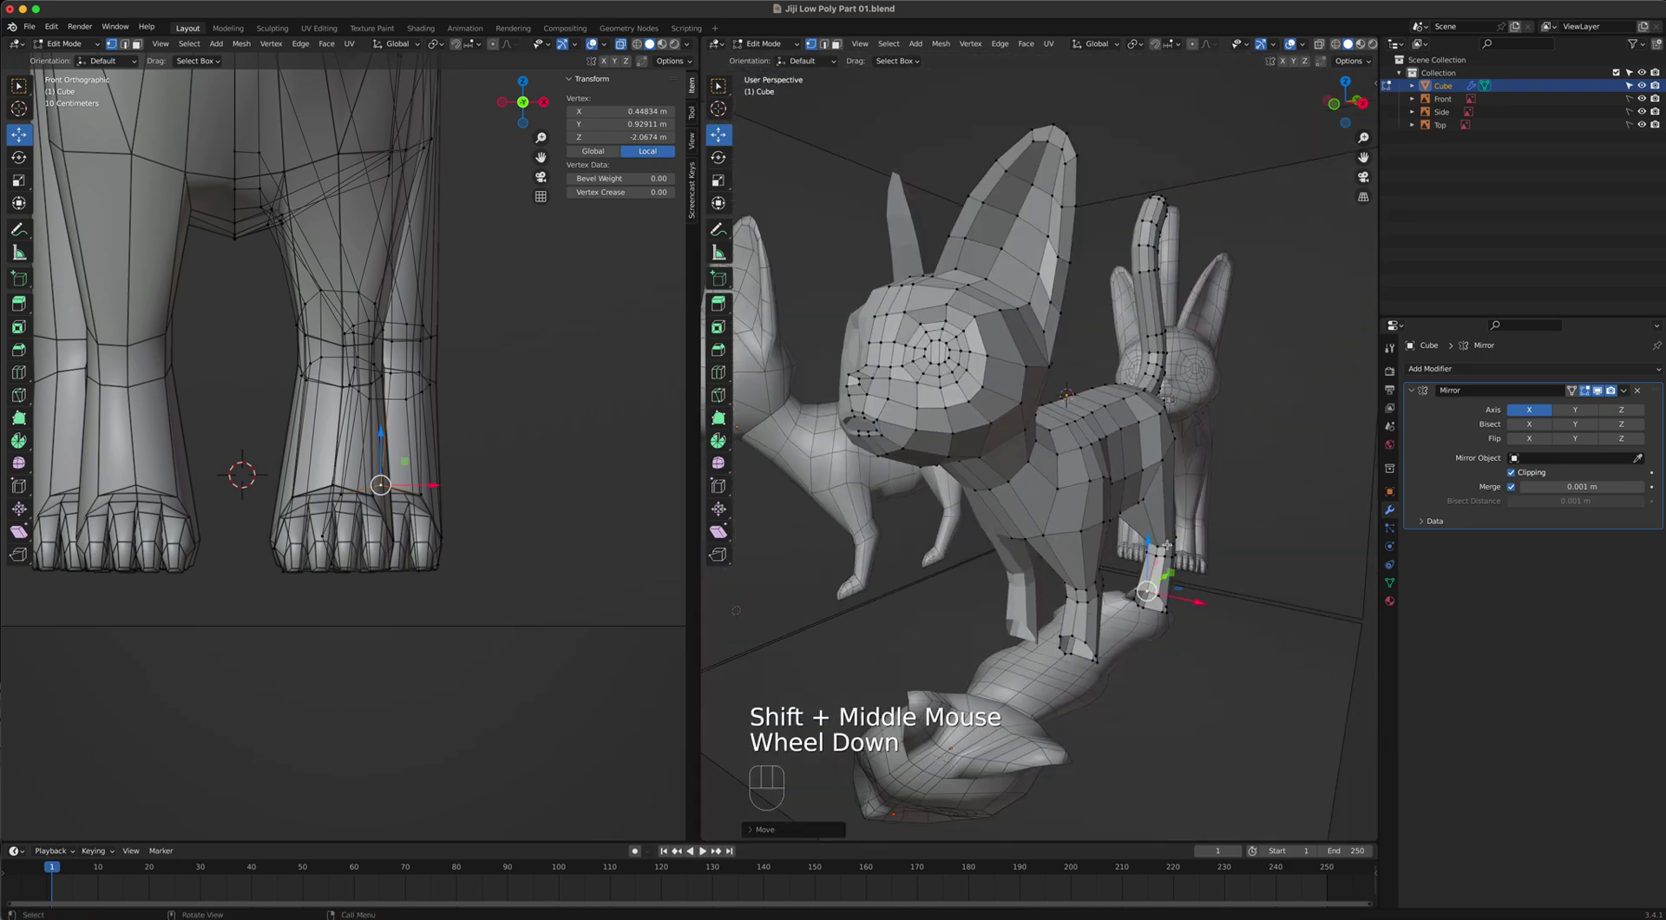
# In Object Mode, save the file and shade the cat smooth.
pyautogui.press('Tab')
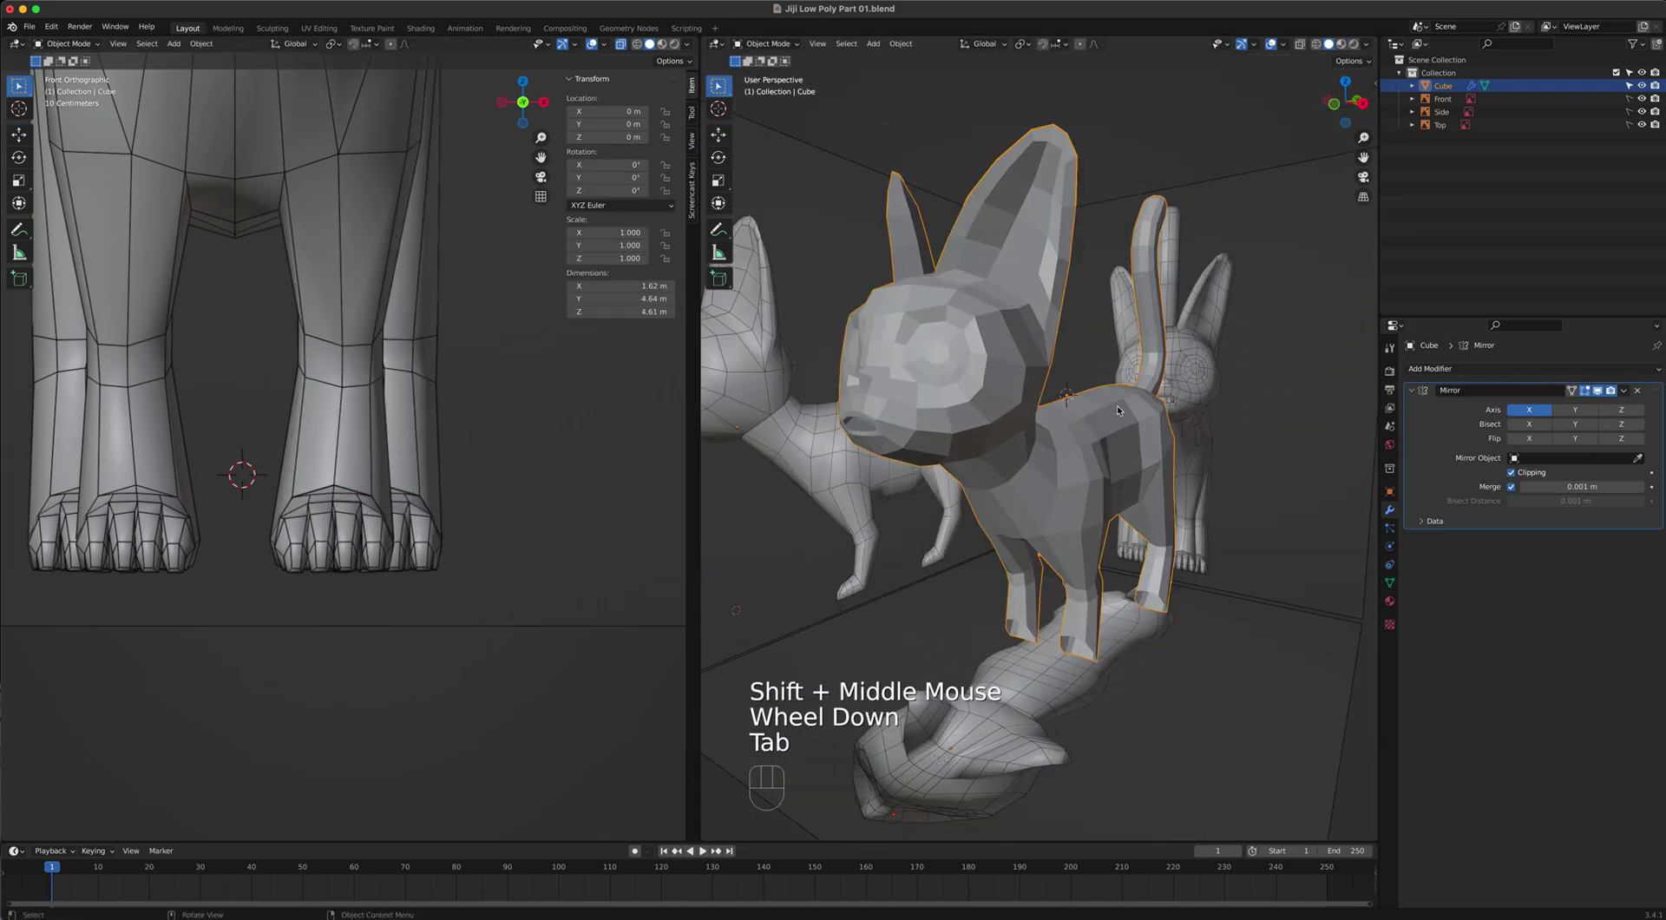
pyautogui.press('super+s')
pyautogui.rightClick(1015, 420)
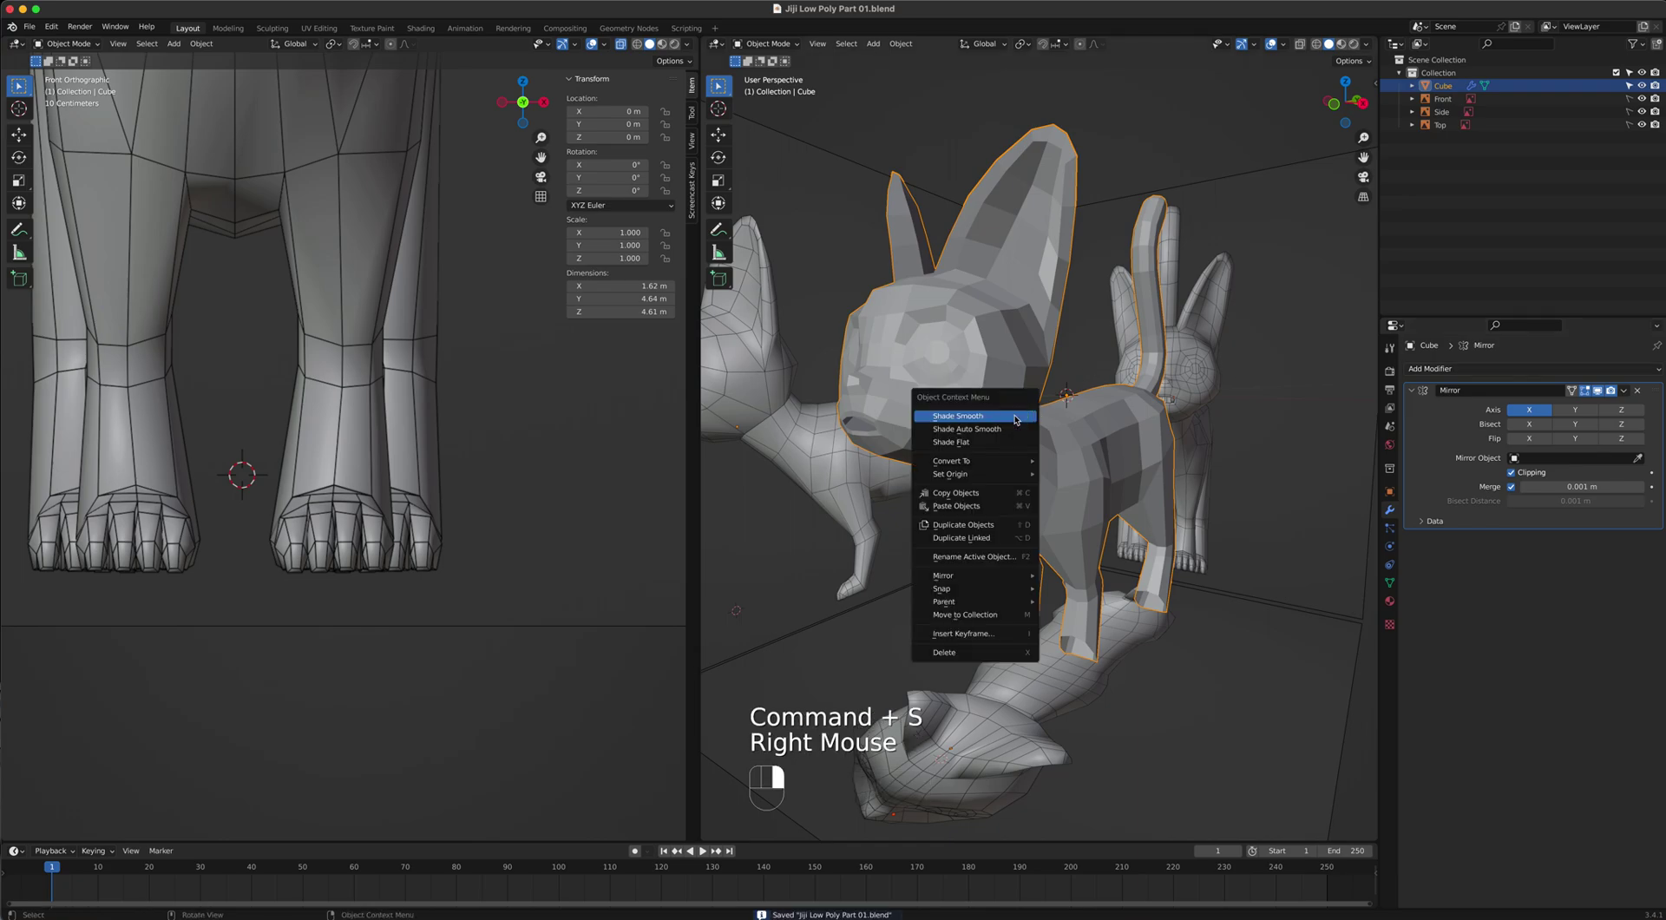
pyautogui.click(1002, 411)
# Preview the cat with a Subdivision Surface modifier at viewport level 2 and remove the modifier.
pyautogui.click(1487, 369)
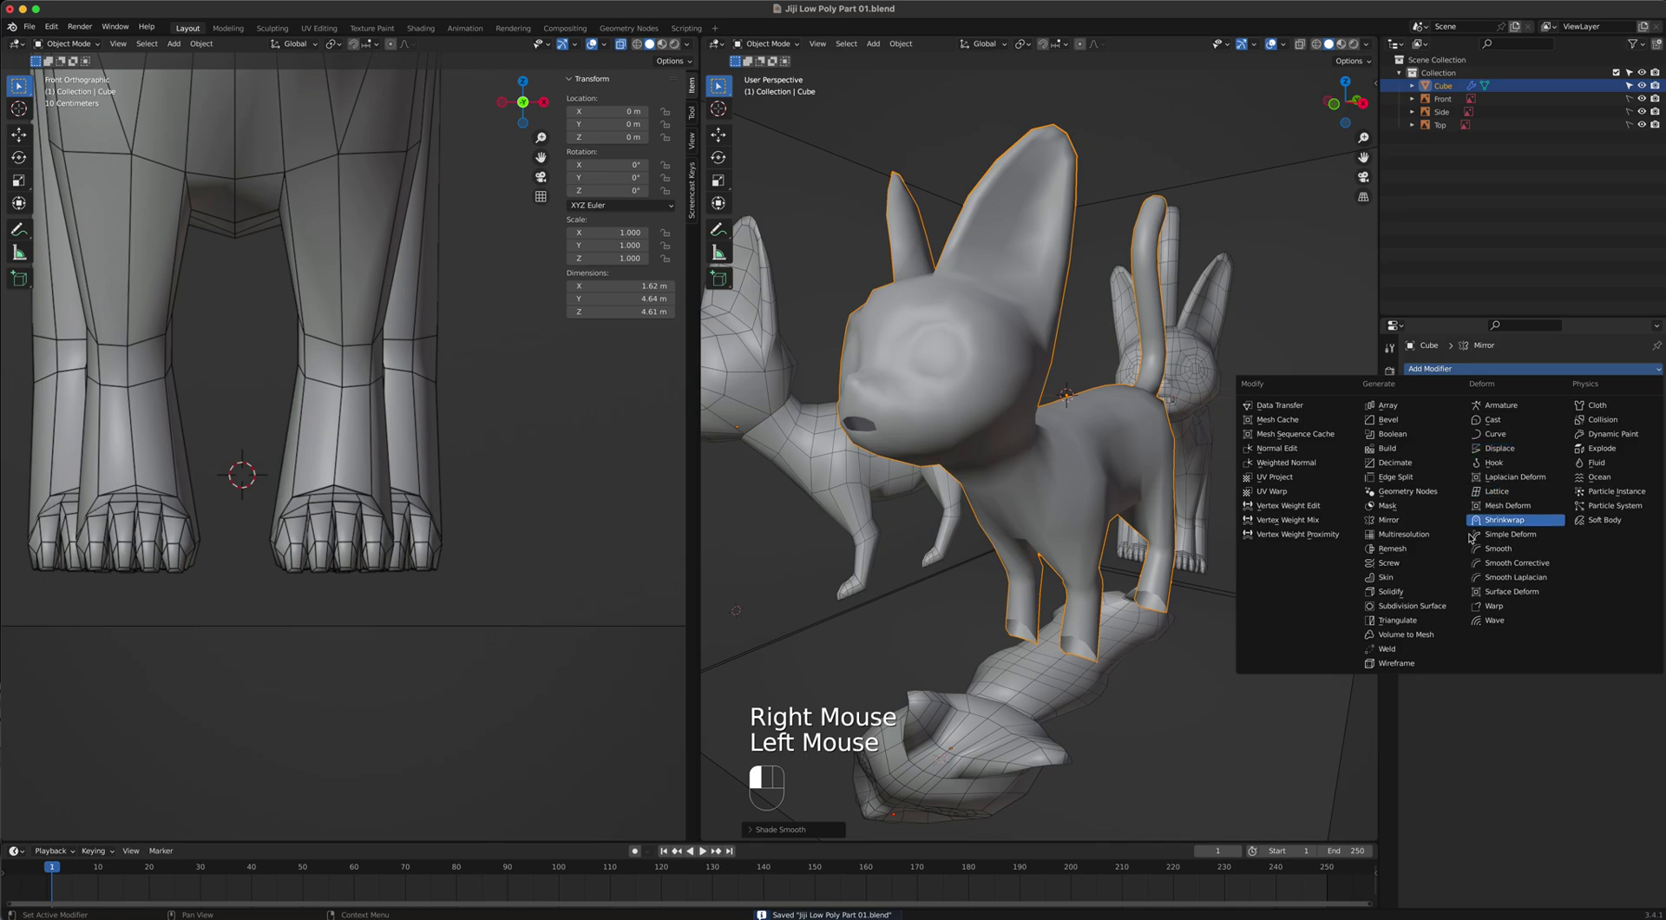
pyautogui.click(1438, 605)
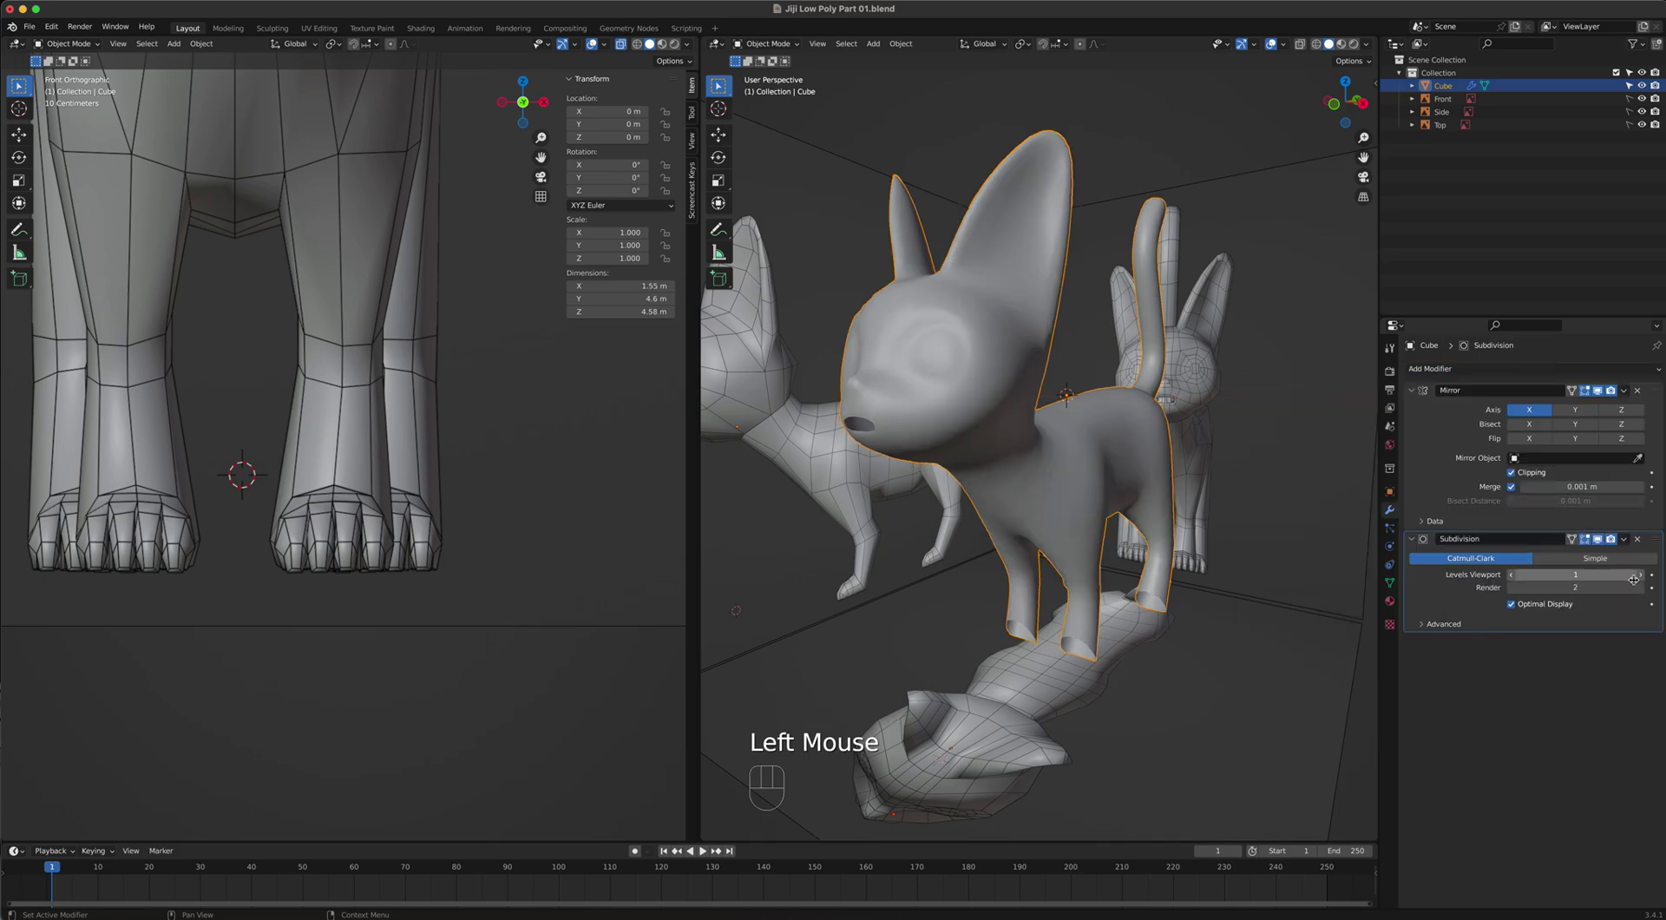
pyautogui.click(1642, 580)
pyautogui.moveTo(980, 451); pyautogui.dragTo(1041, 459, button='middle')
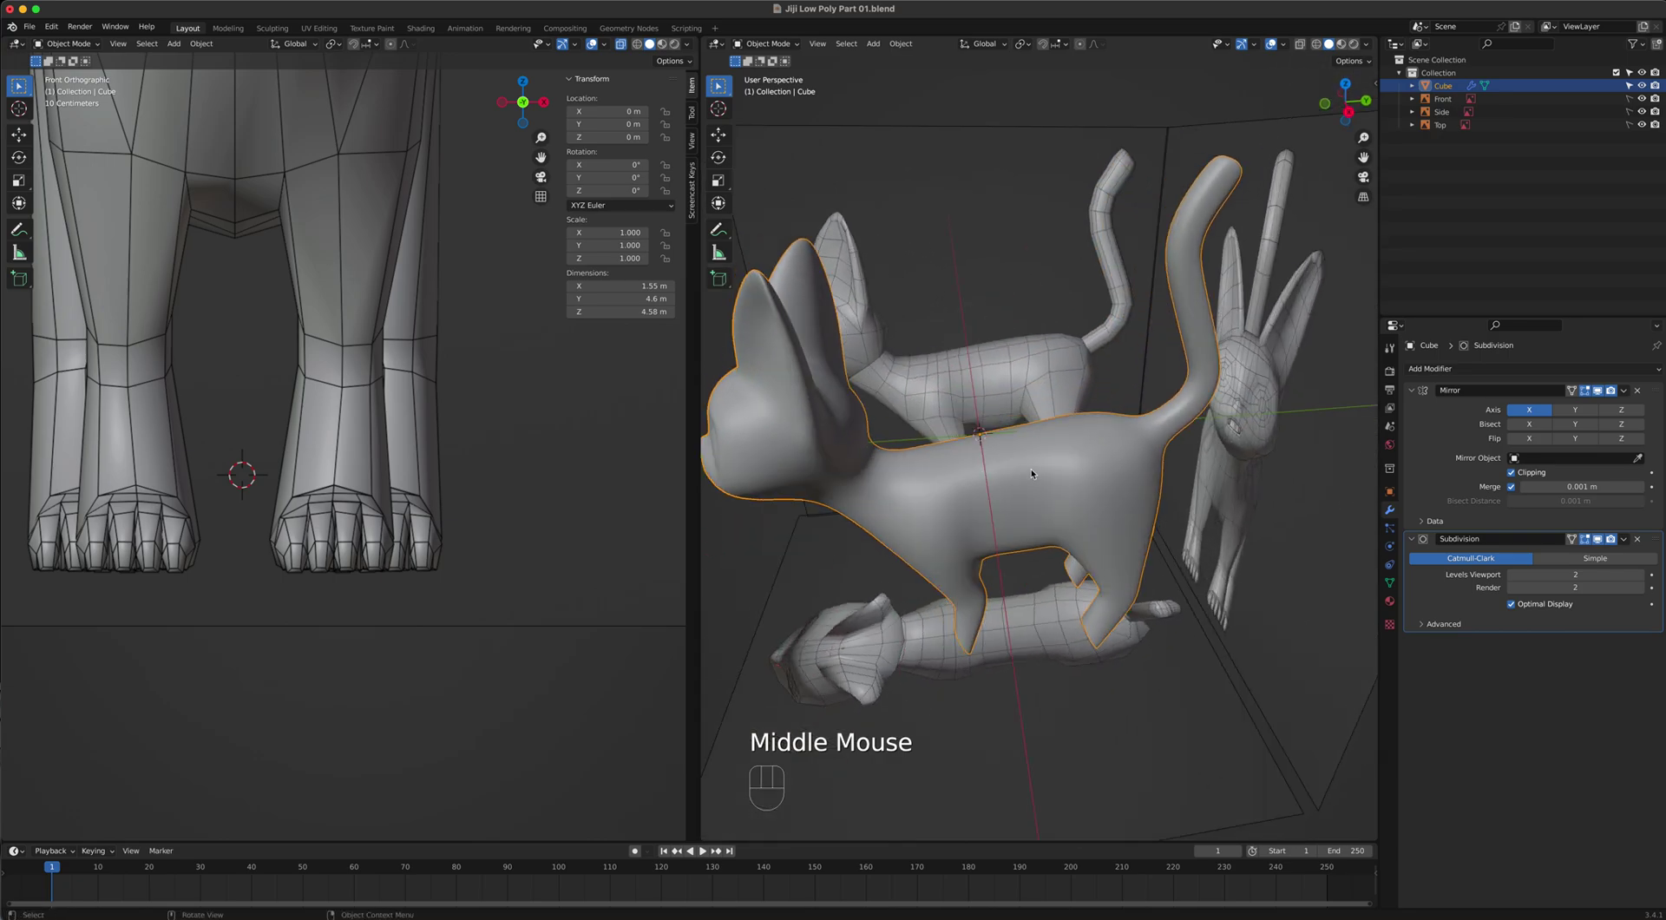
pyautogui.scroll(2, 1020, 533)
pyautogui.click(1038, 562)
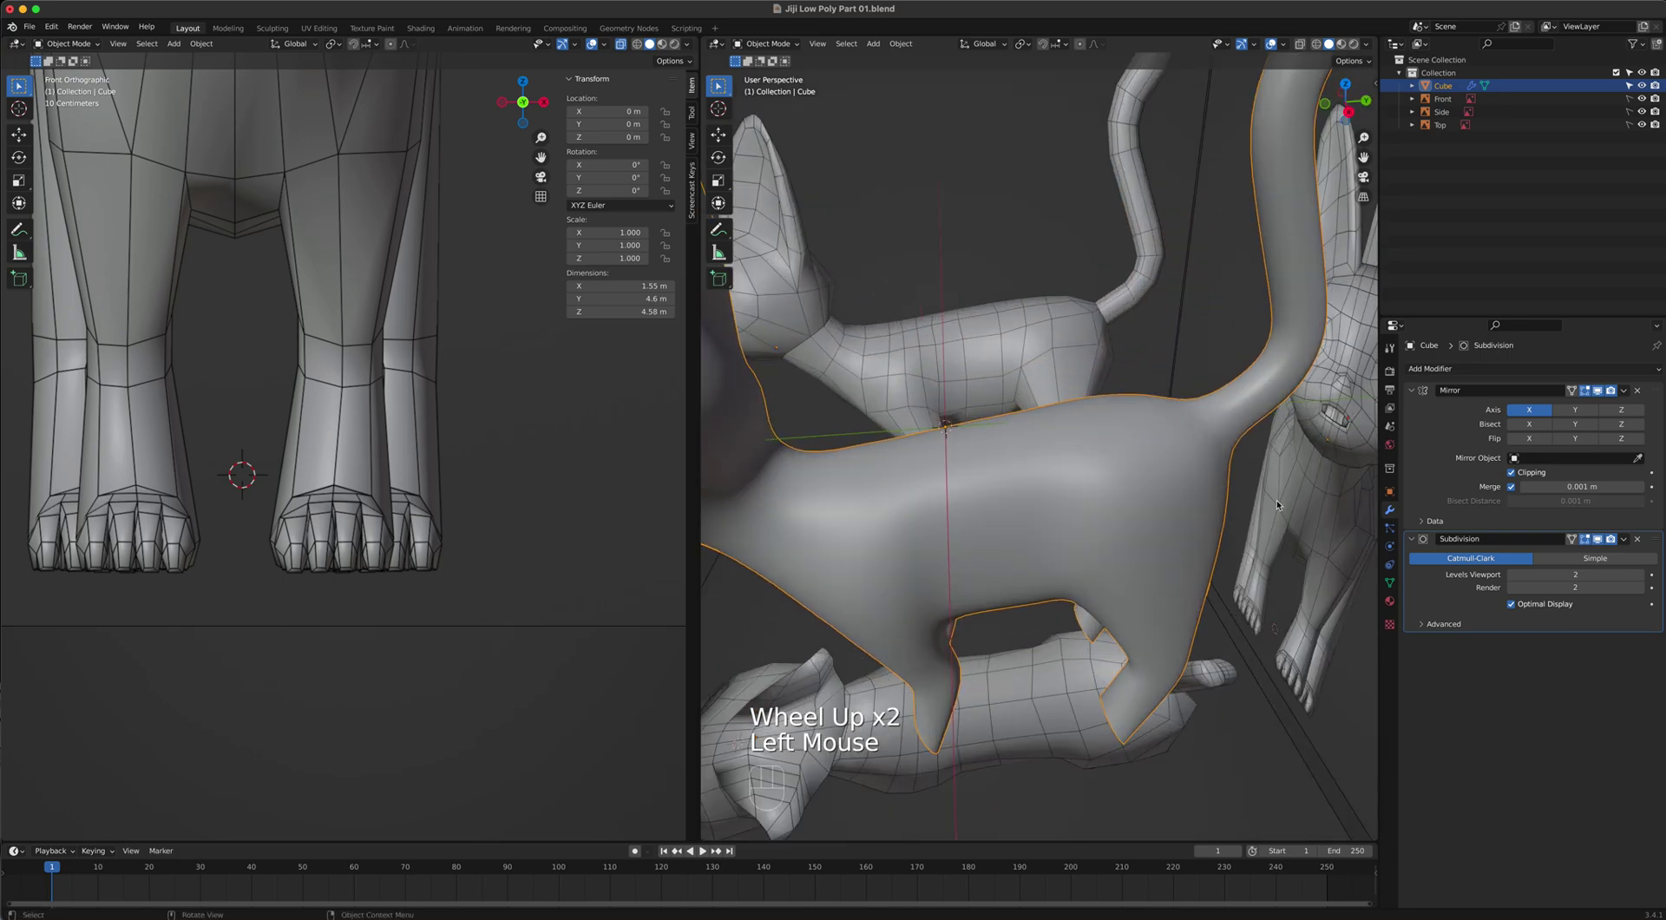
pyautogui.click(1636, 540)
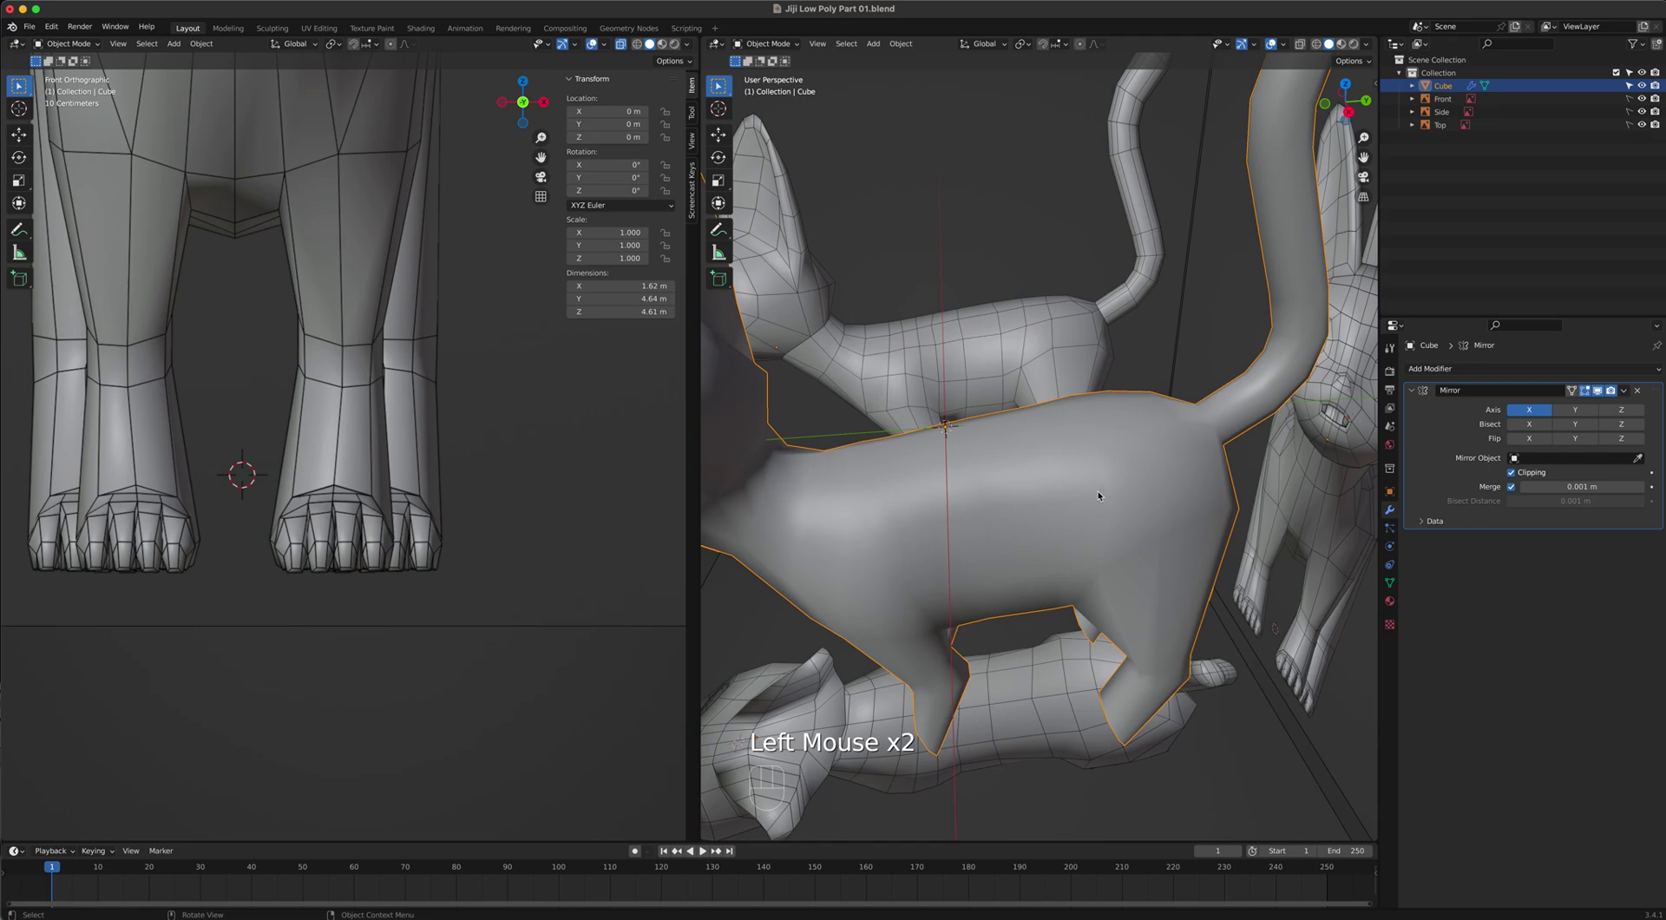
# Return to Edit Mode at the open lower end of the cat's front leg.
pyautogui.press('Tab')
pyautogui.moveTo(1086, 502); pyautogui.dragTo(978, 598, button='middle')
pyautogui.scroll(2, 1119, 476)
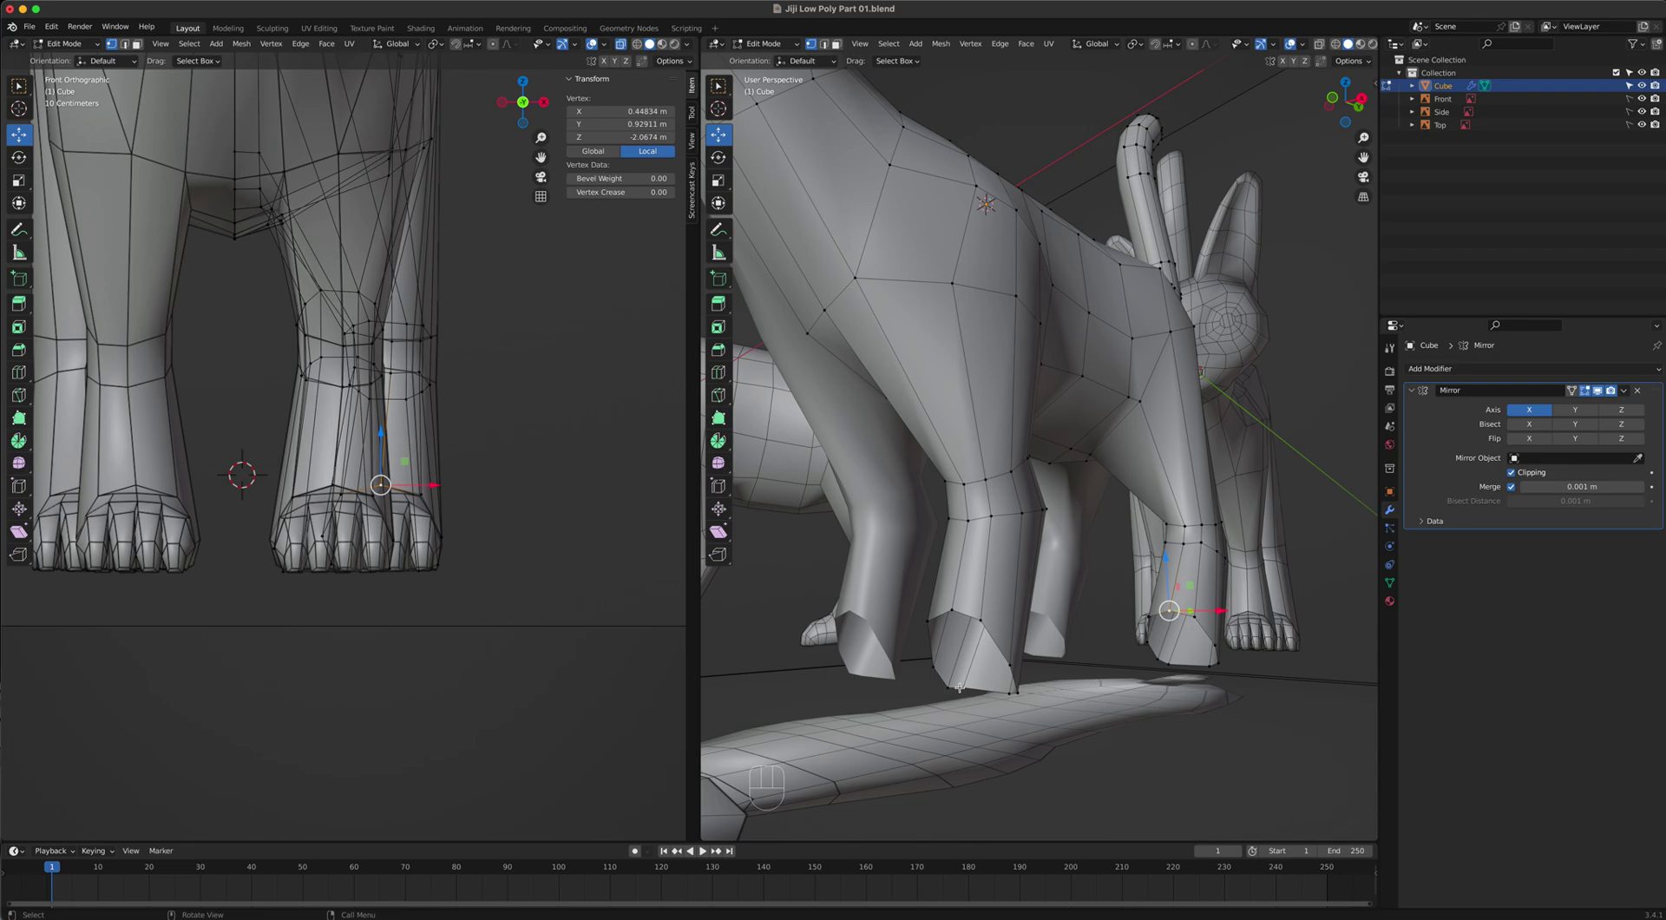